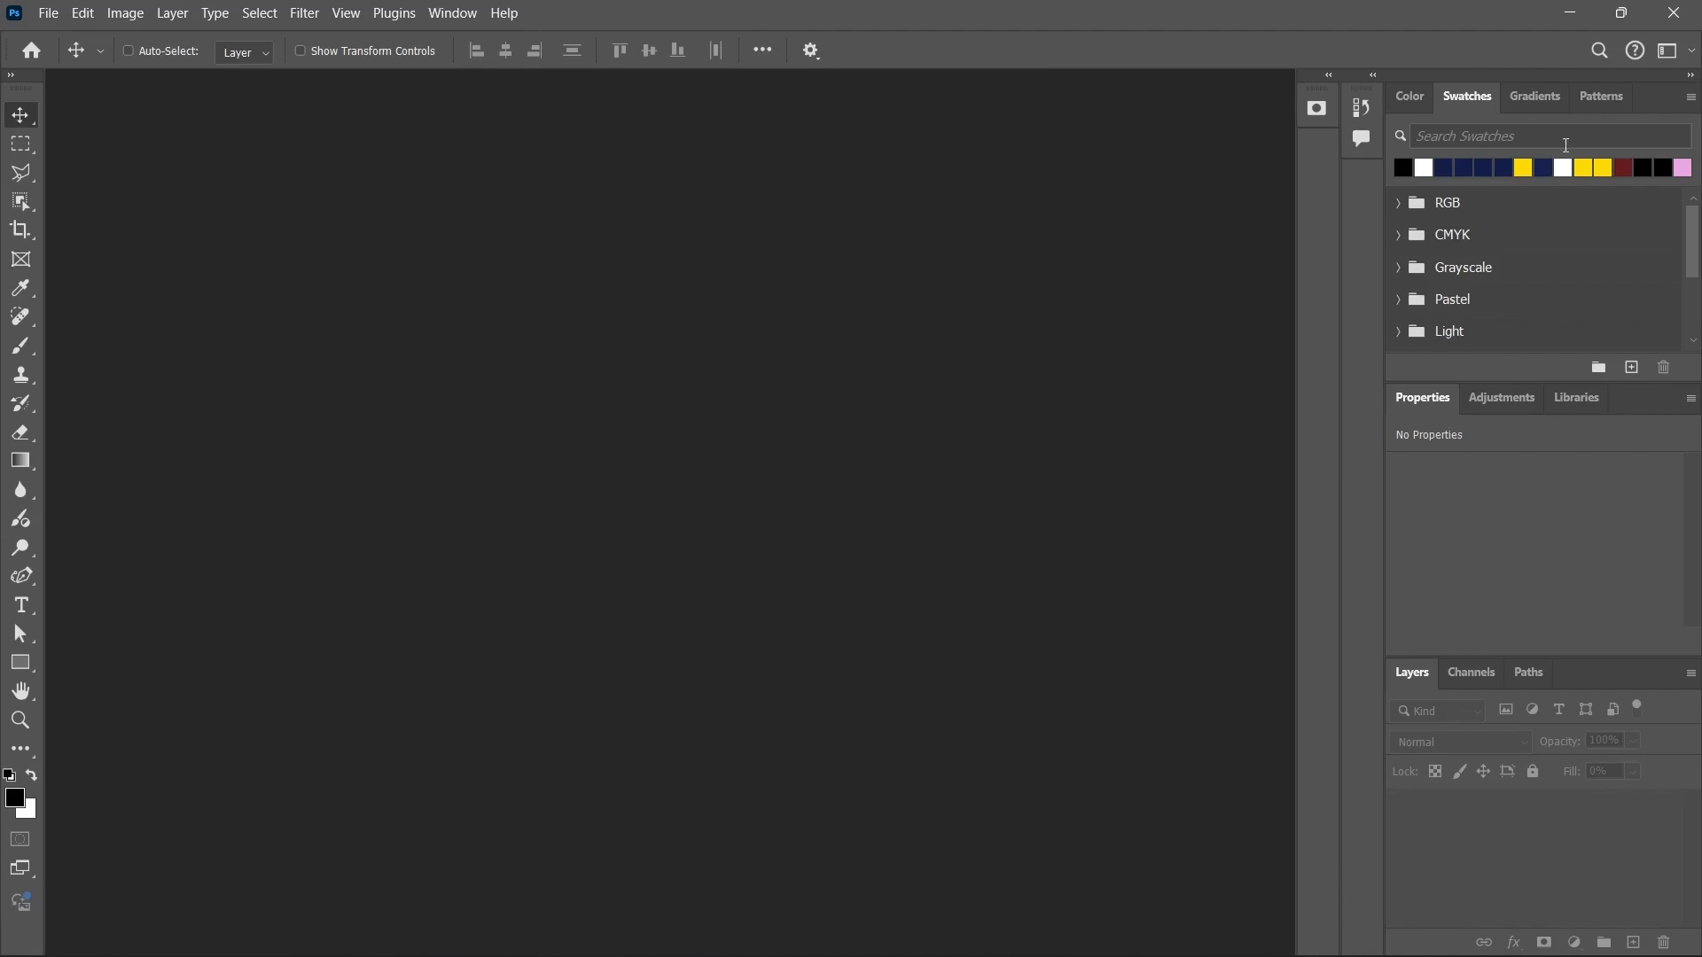
Start a new document from the home screen and look over the recently used document presets.
left_click(31, 53)
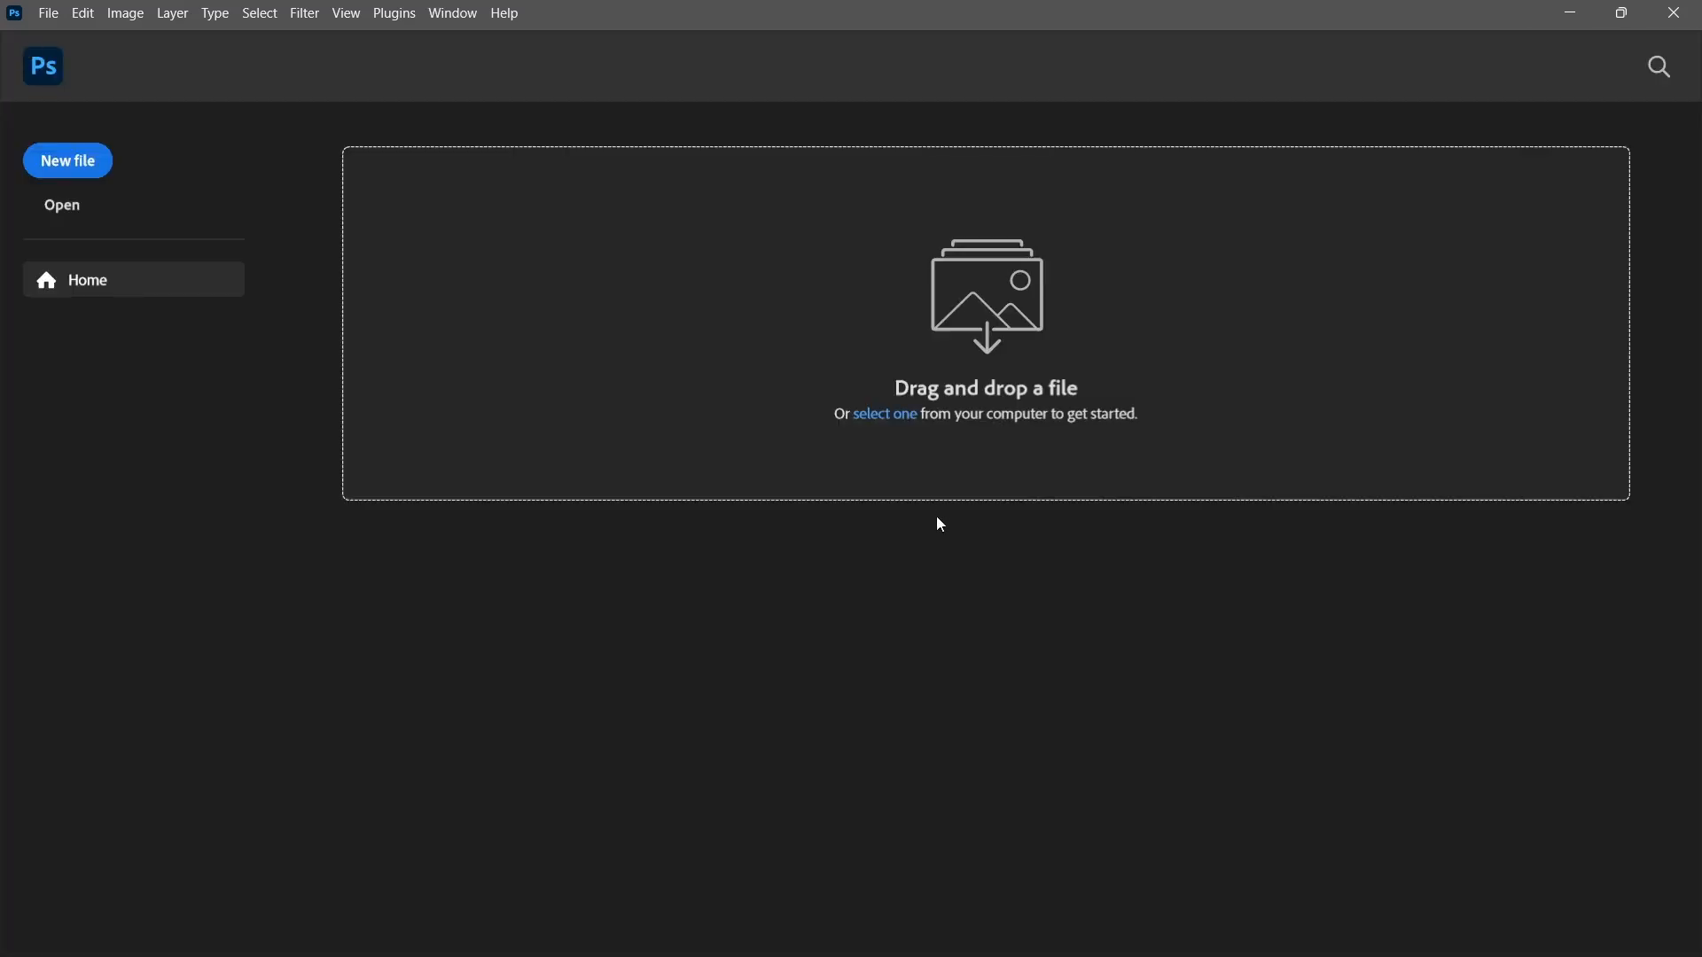
left_click(72, 169)
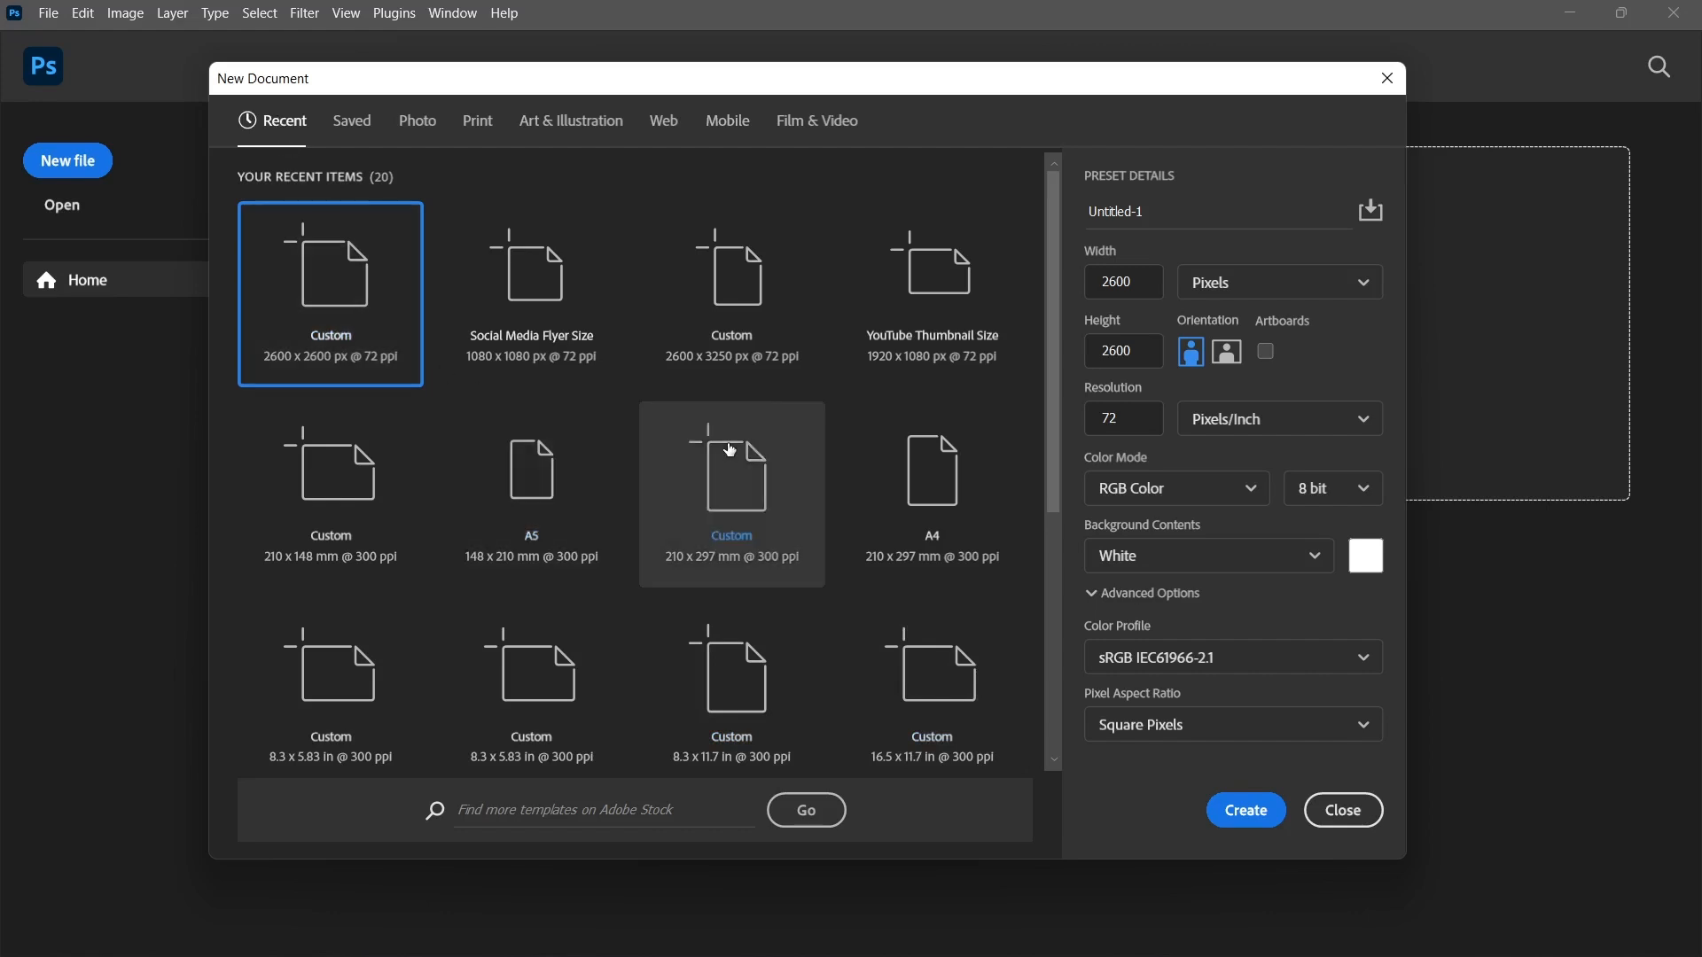
scroll(730, 448, "down", 5)
scroll(736, 532, "up", 5)
scroll(645, 387, "down", 4)
scroll(753, 425, "up", 4)
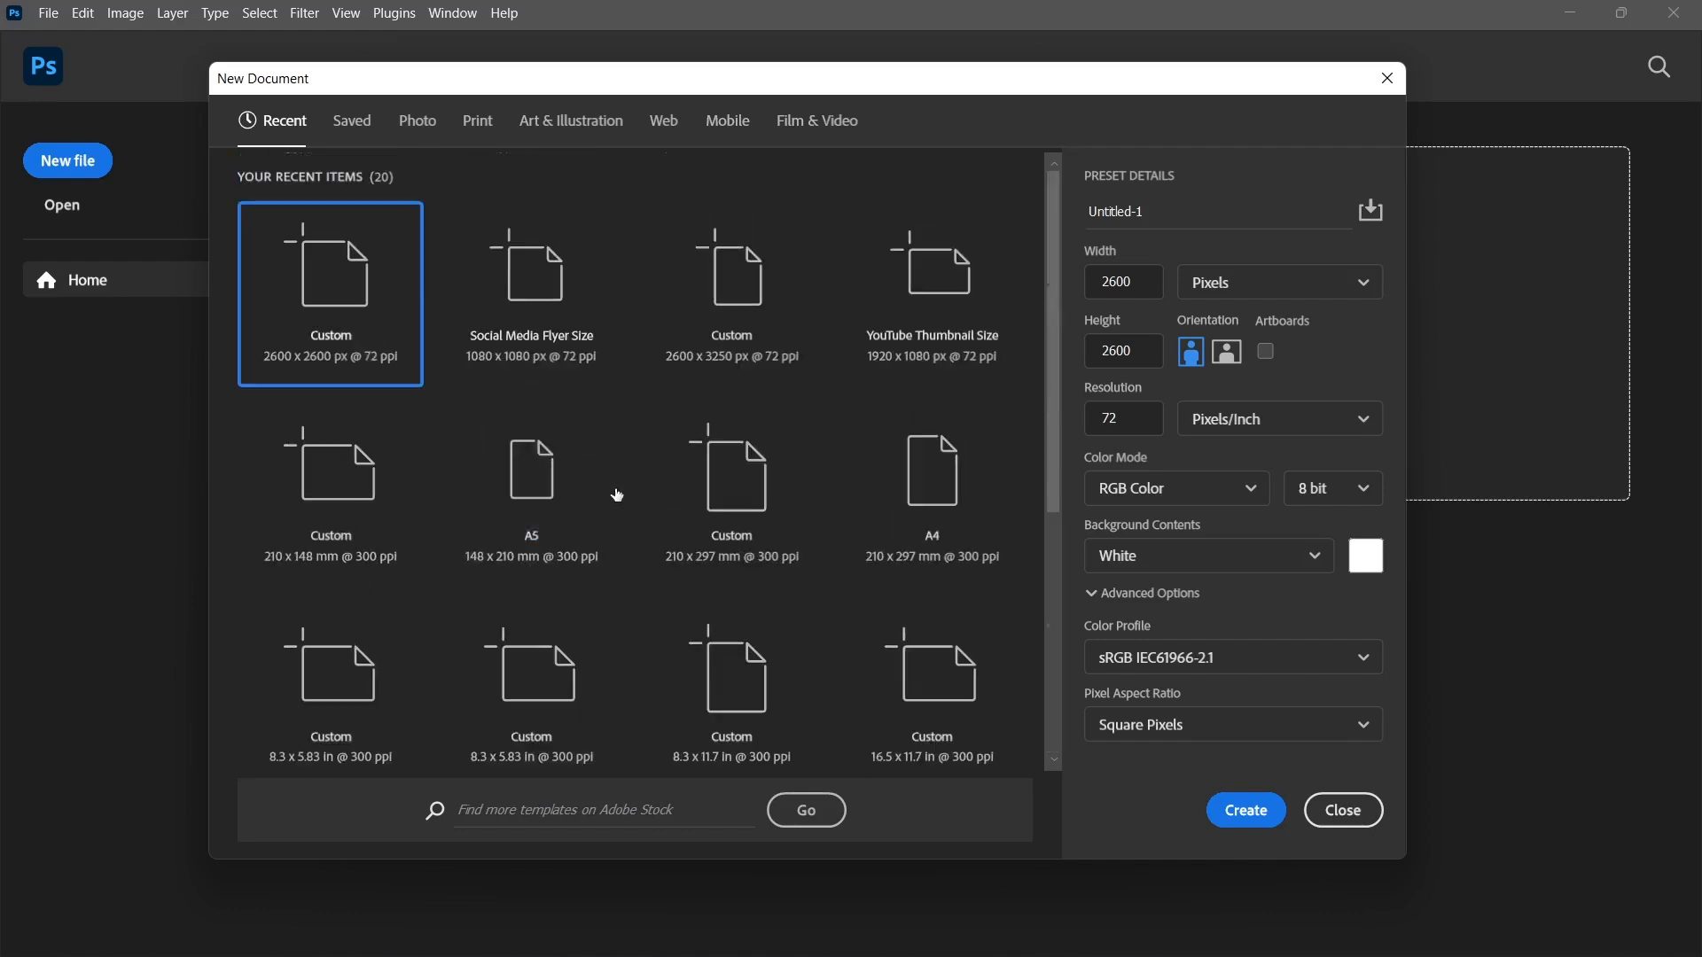
Examine the saved, photo, print, art and illustration, web, mobile, and film and video document presets.
left_click(348, 132)
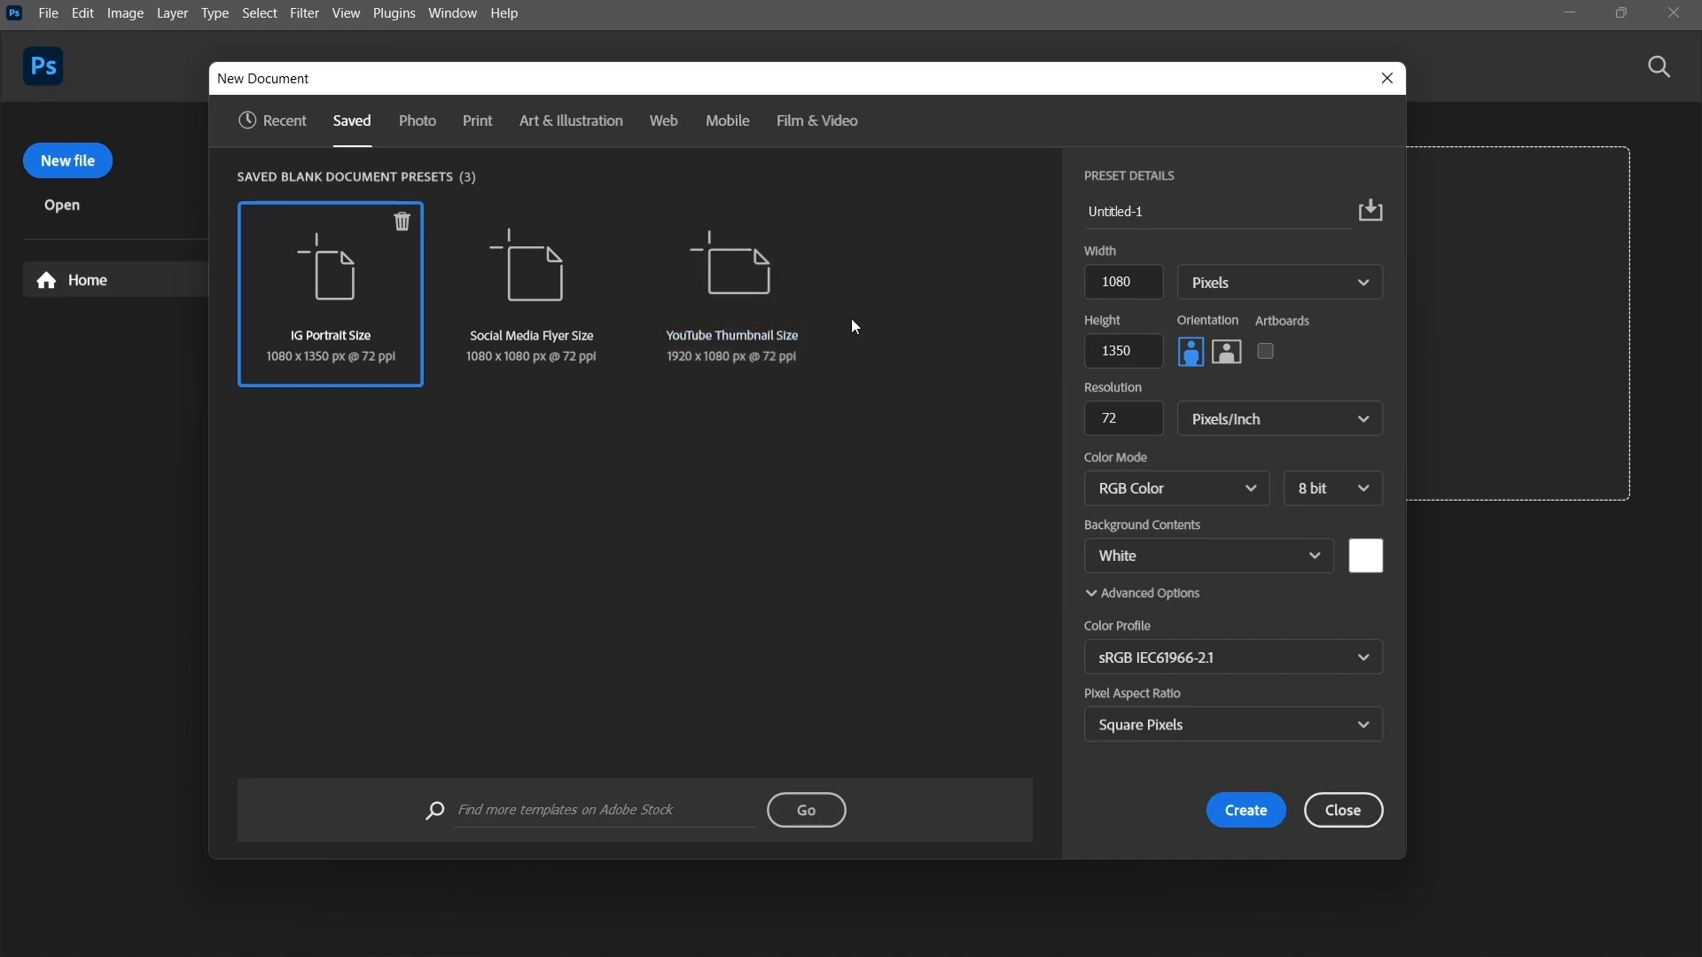
left_click(410, 126)
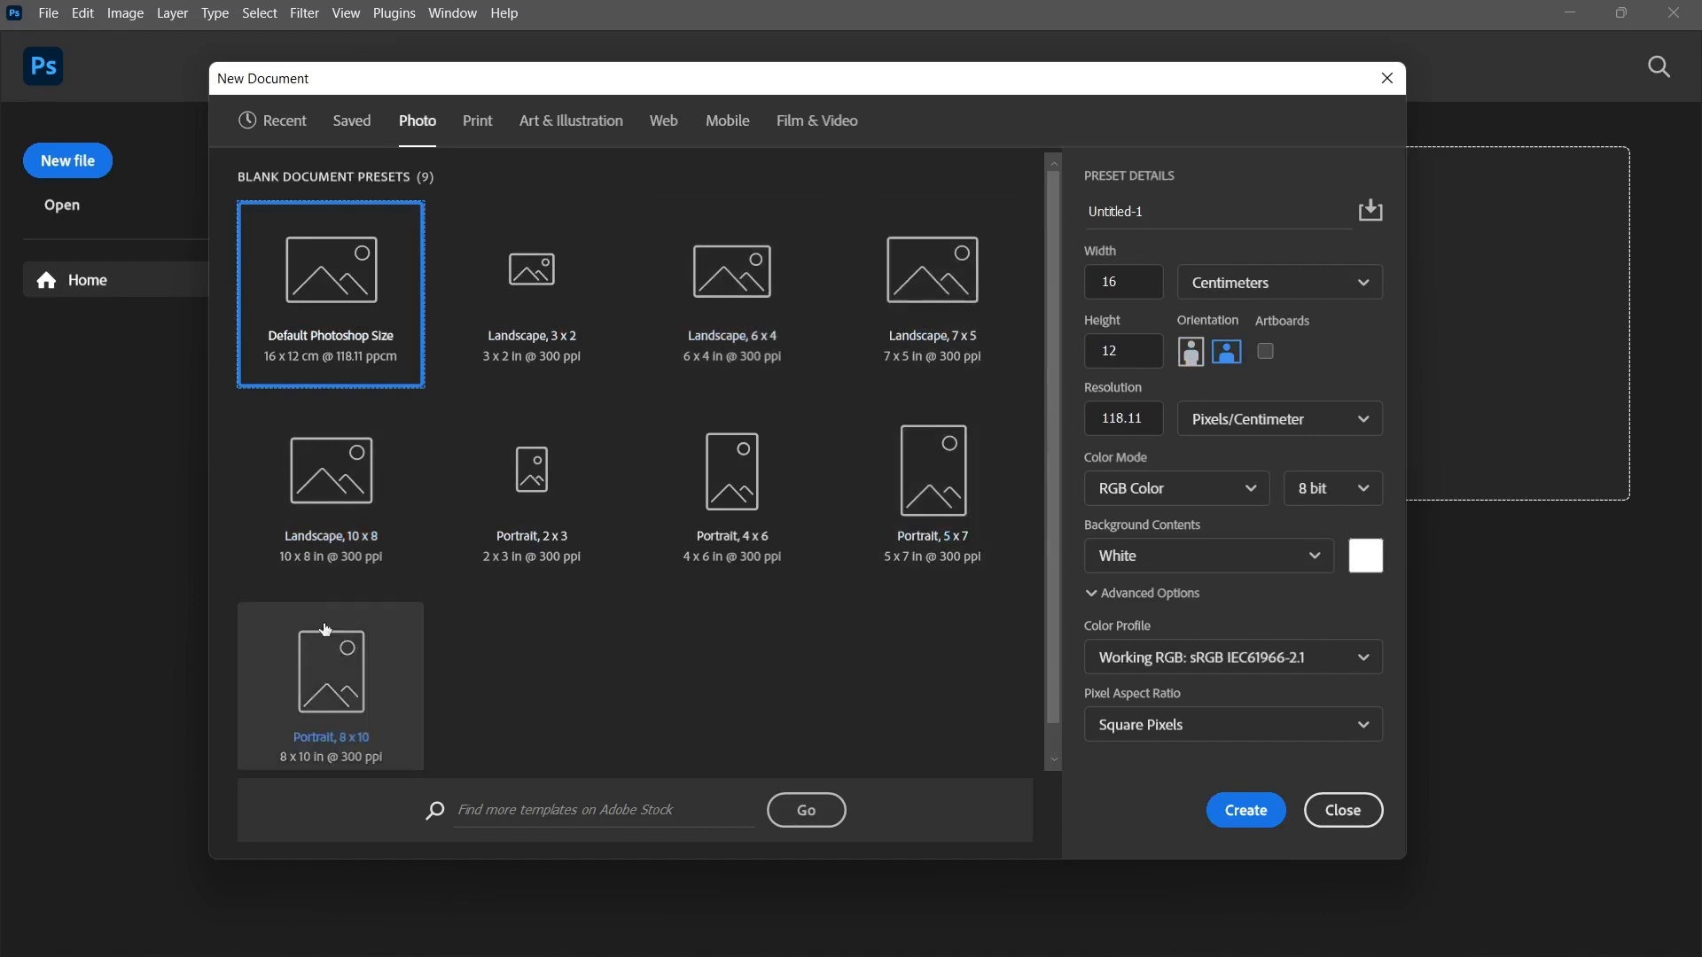
scroll(768, 434, "down", 1)
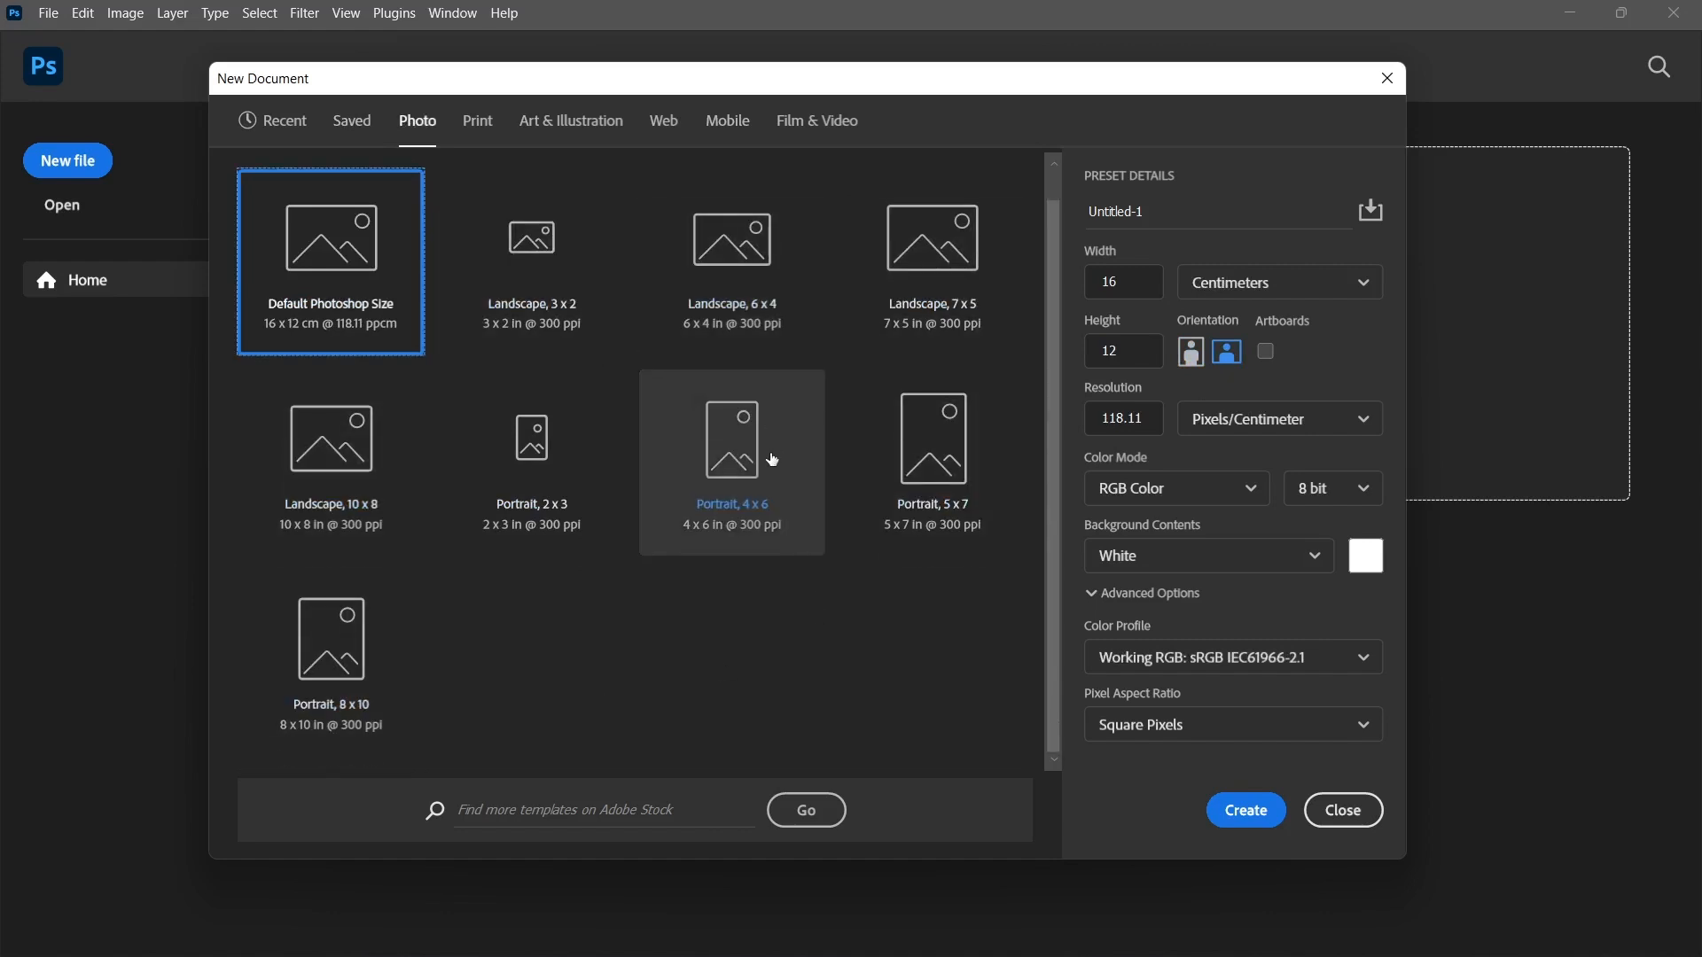
left_click(478, 130)
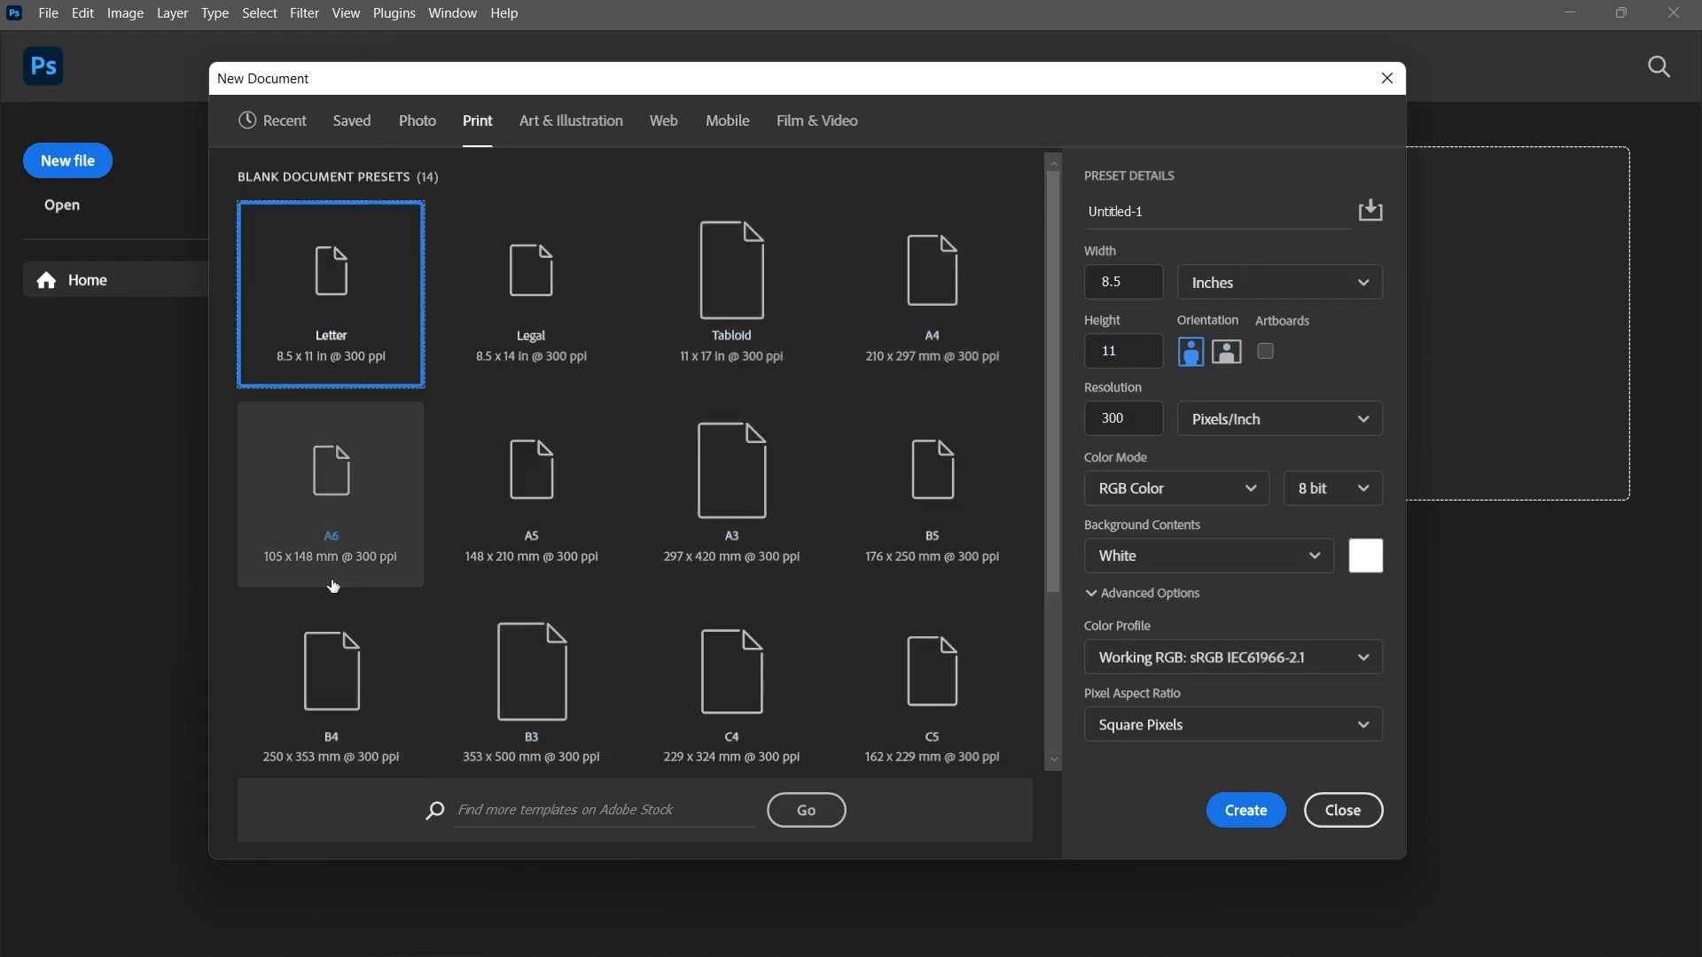
left_click(893, 321)
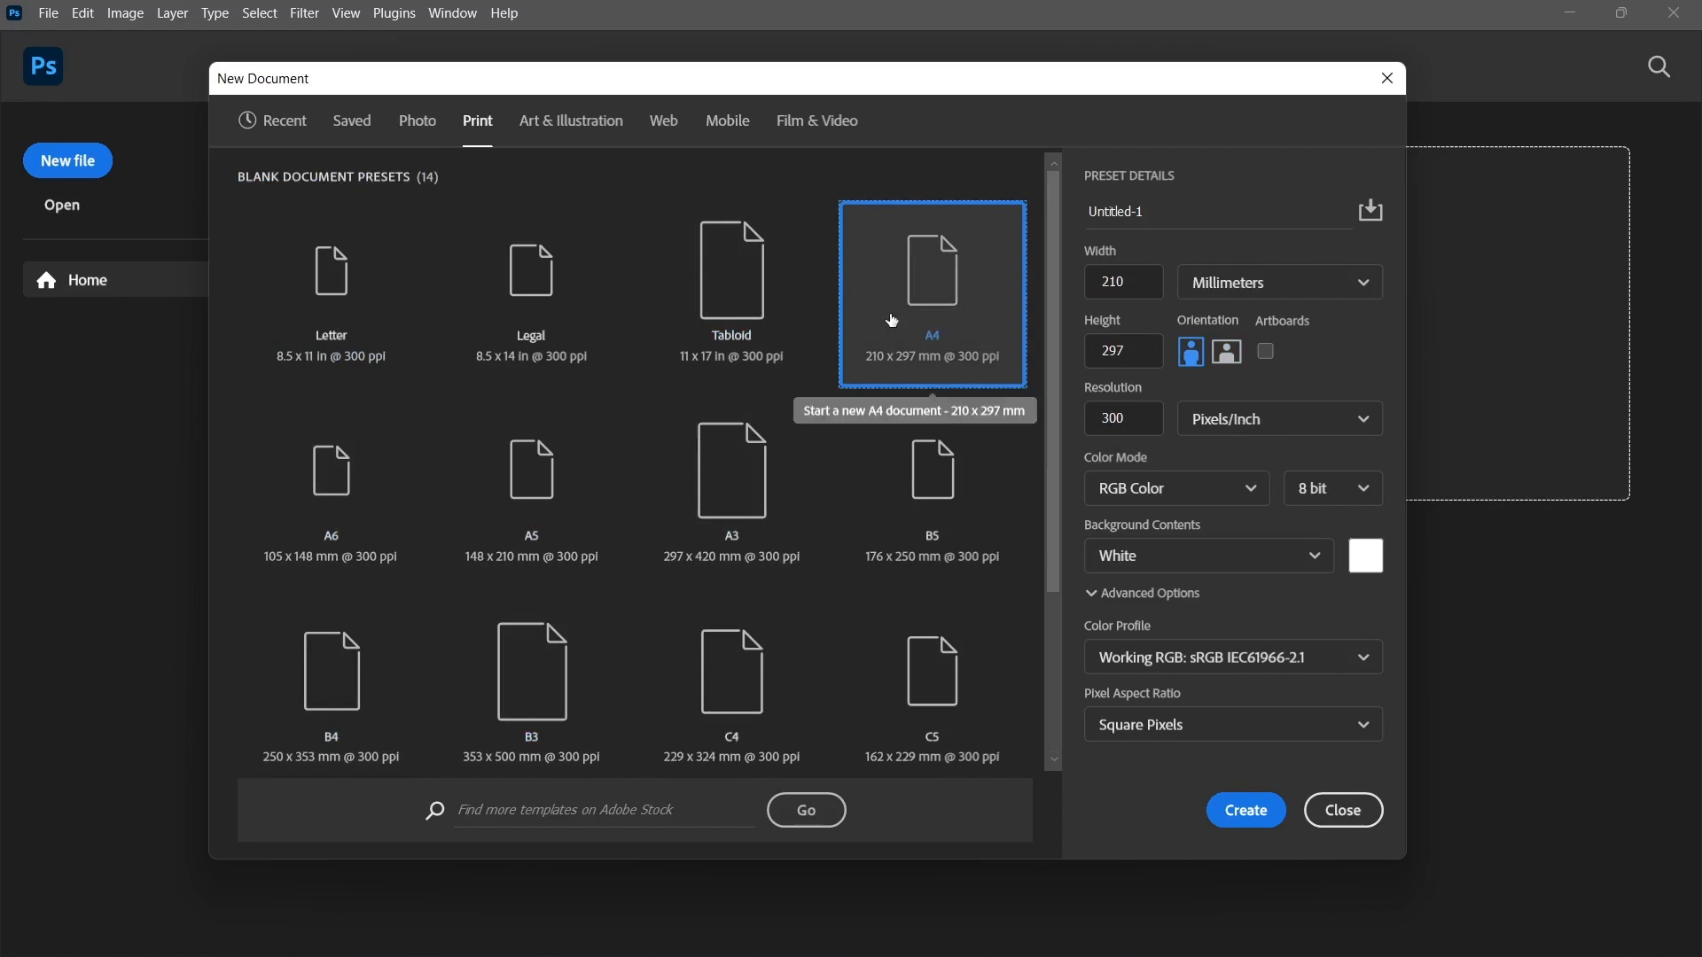
left_click(756, 498)
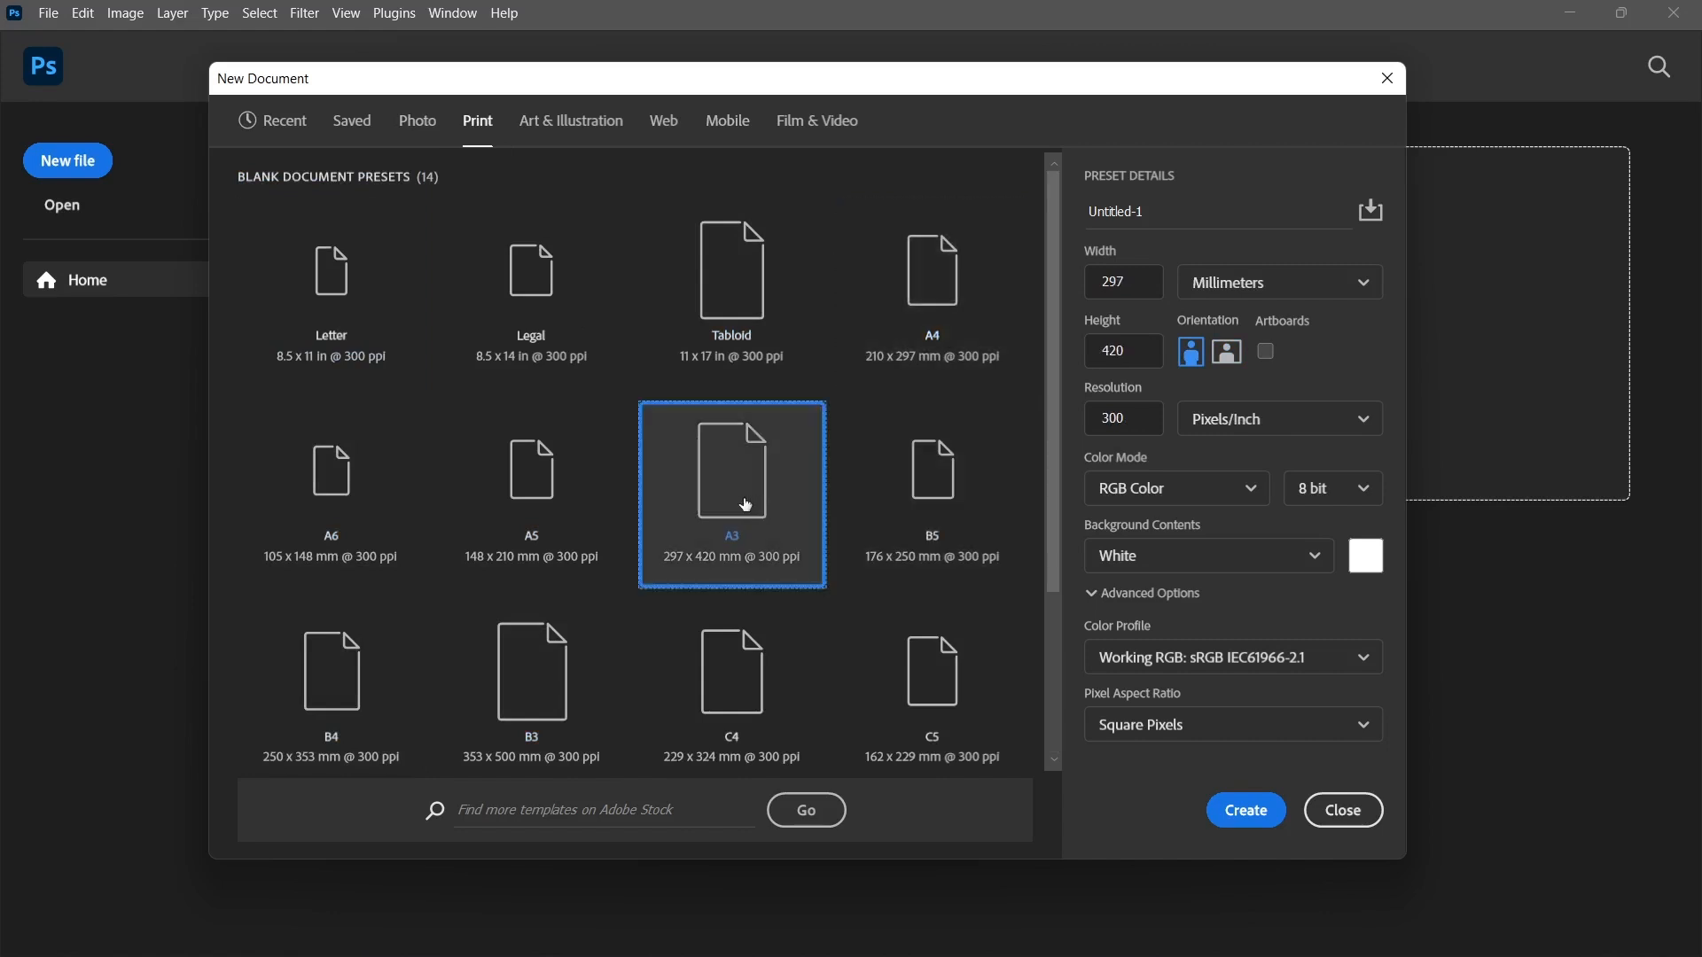
left_click(541, 512)
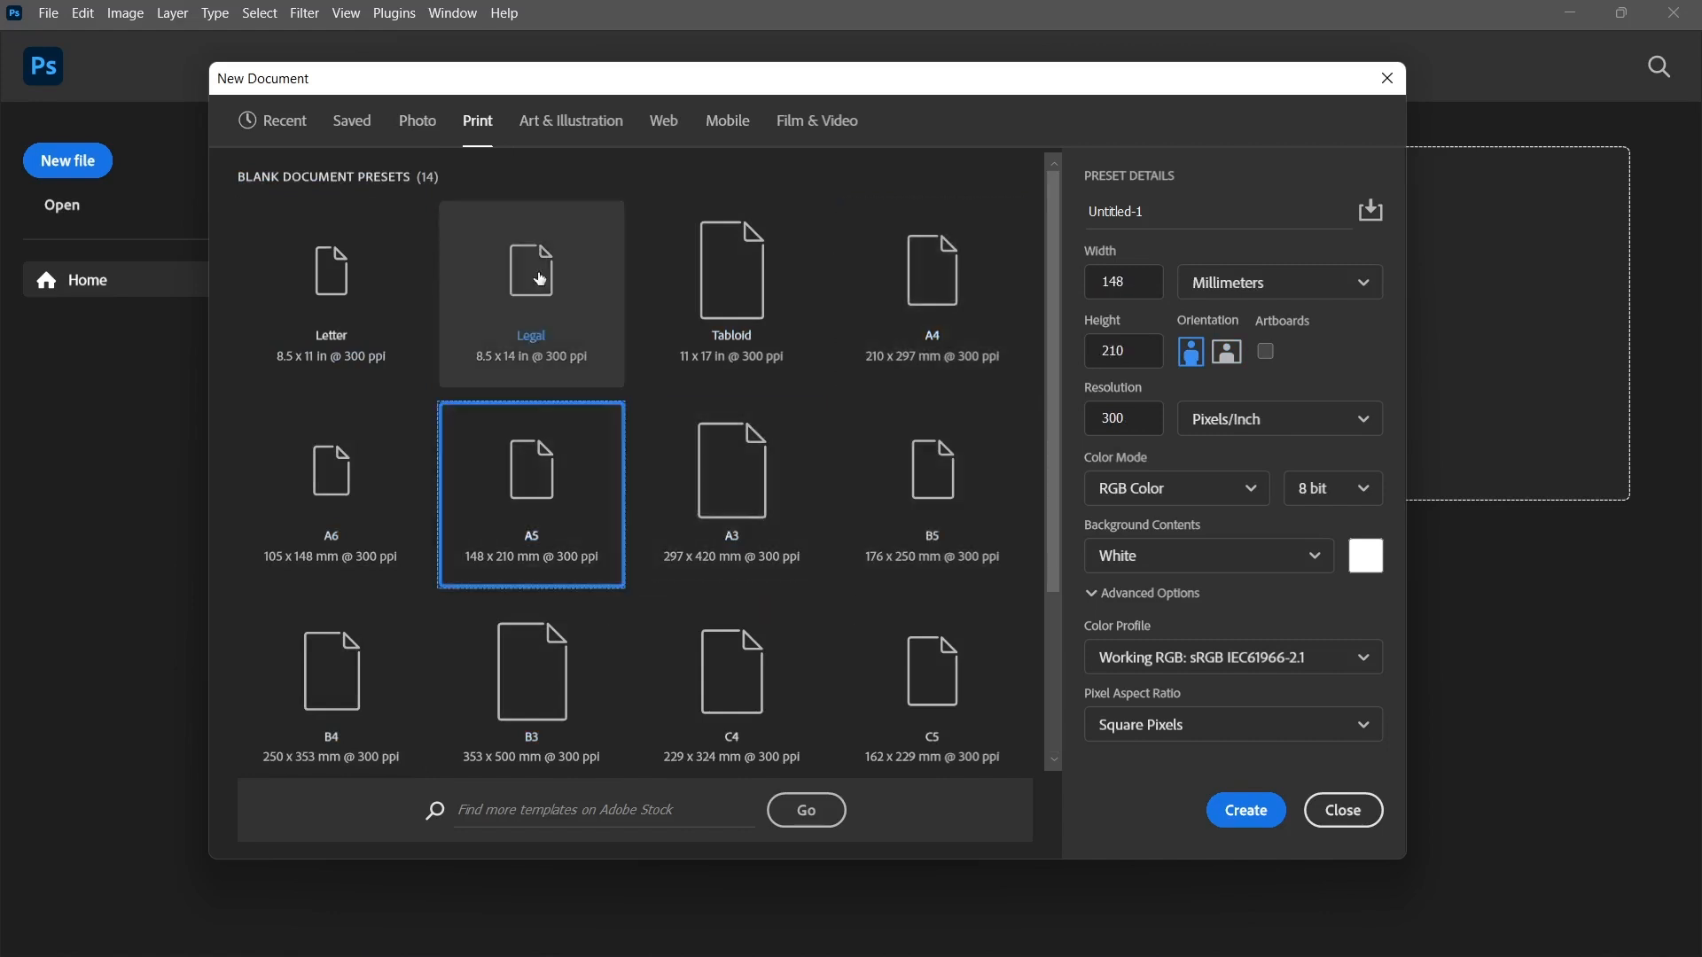
left_click(559, 133)
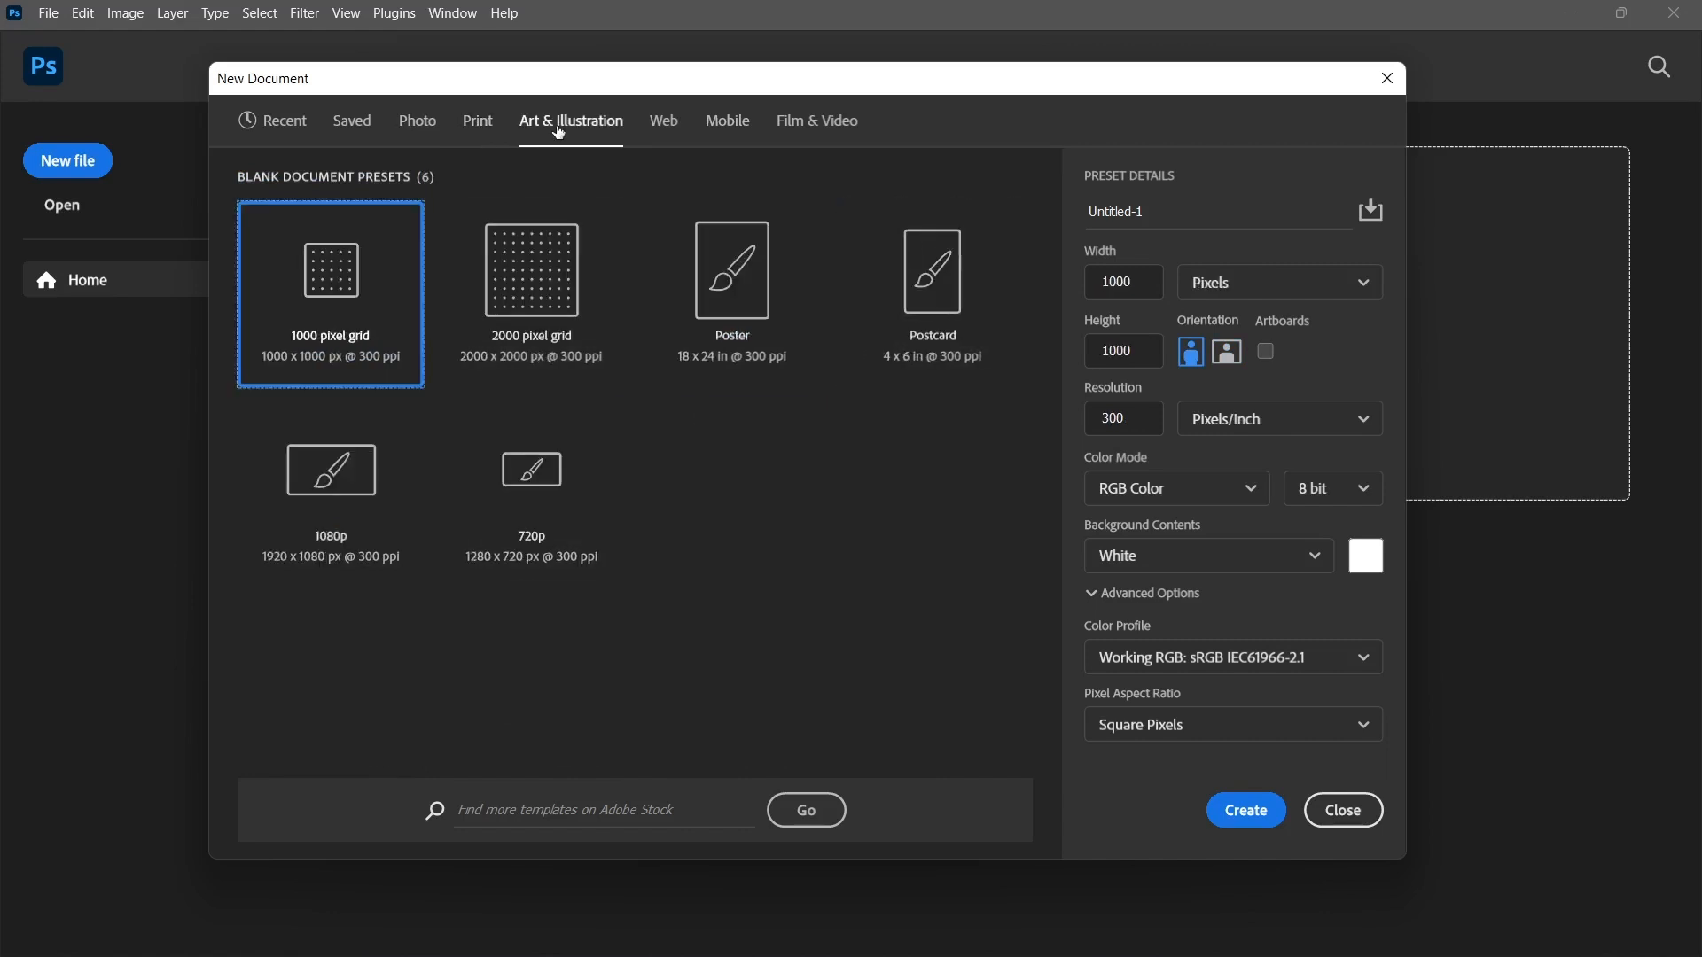
left_click(674, 121)
left_click(728, 120)
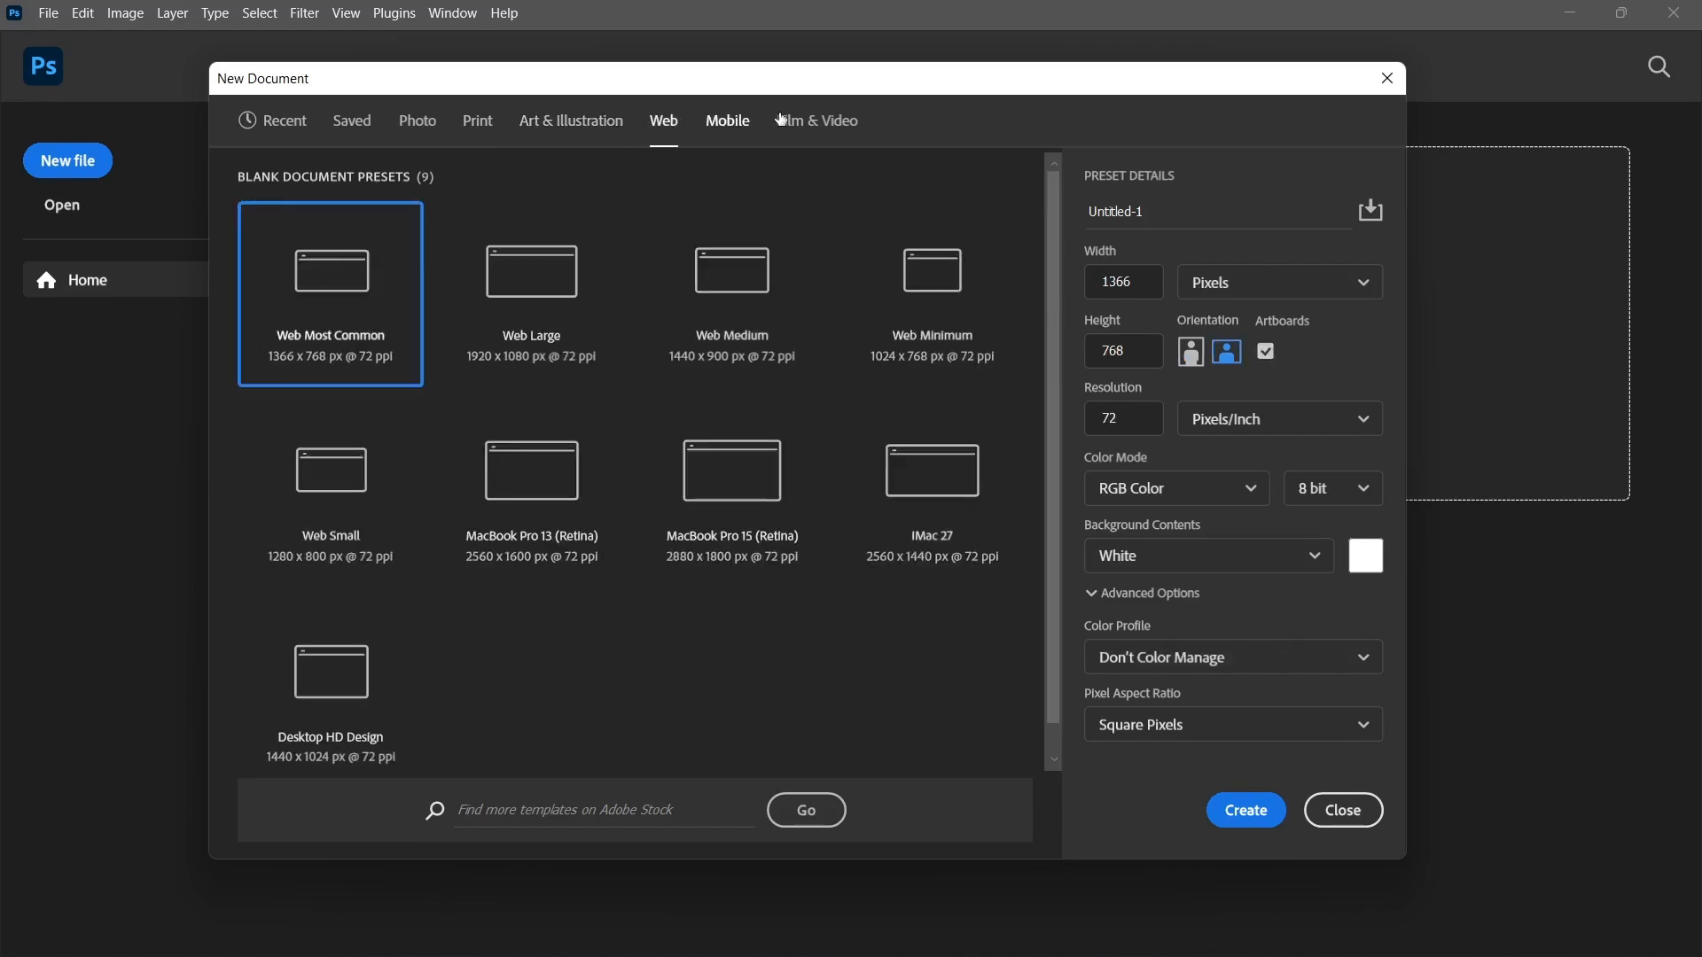
left_click(807, 120)
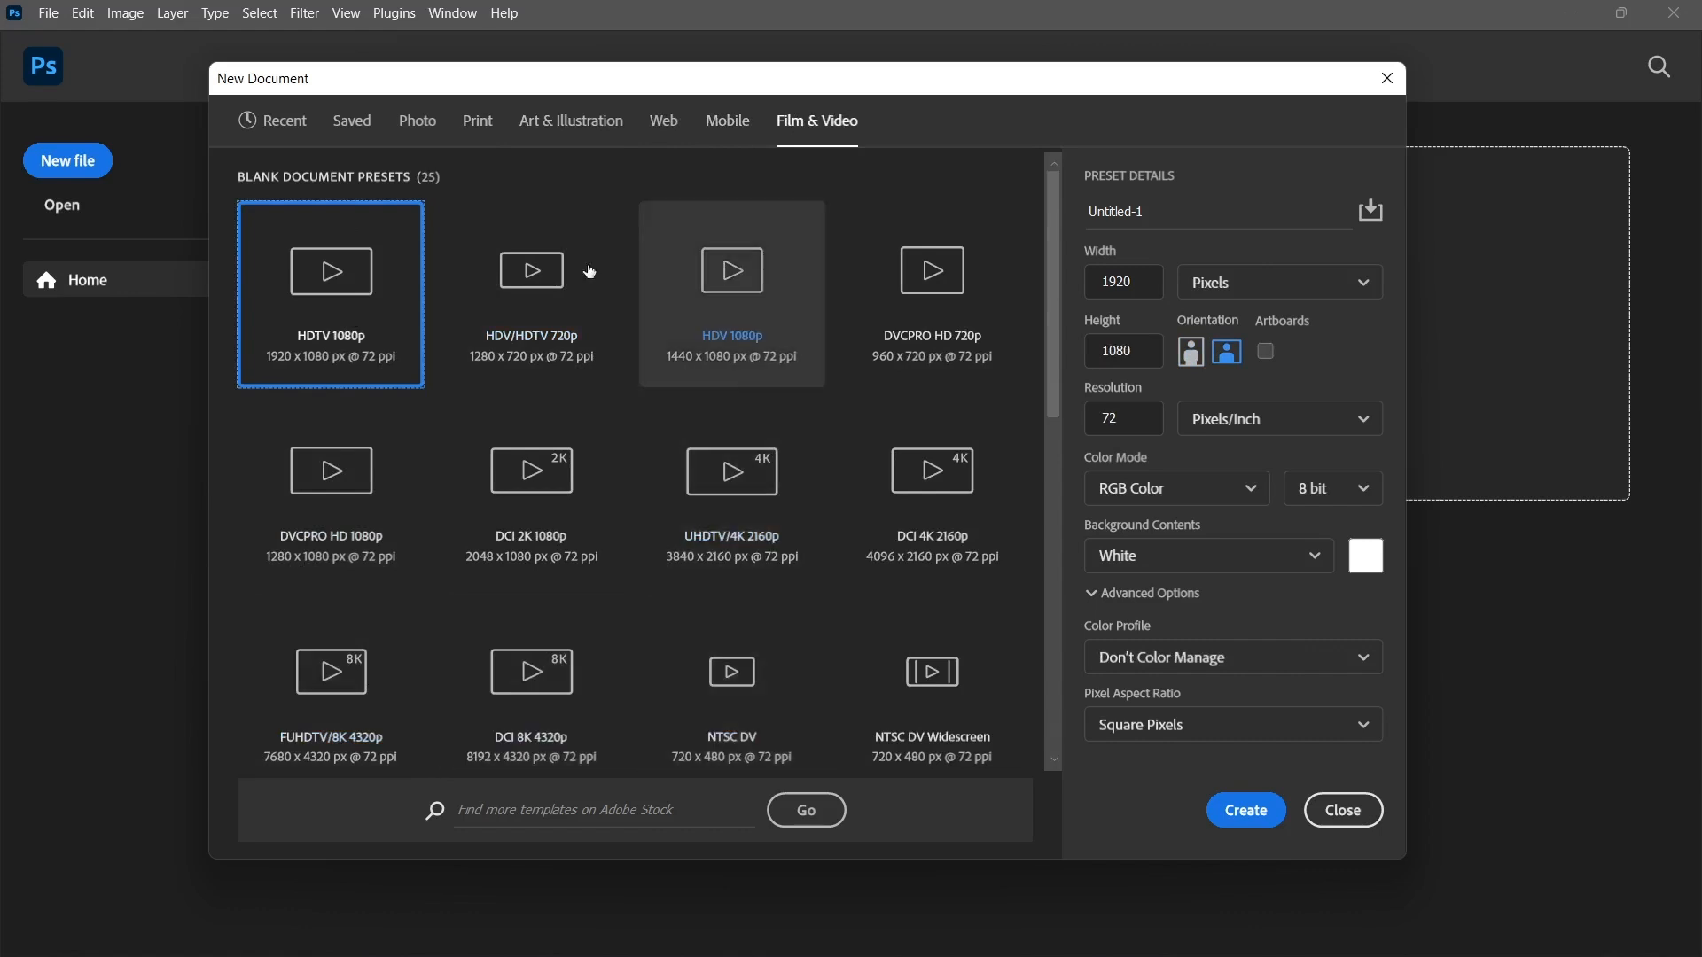
Select the A4 print preset for the new document and go to its name for editing.
left_click(479, 126)
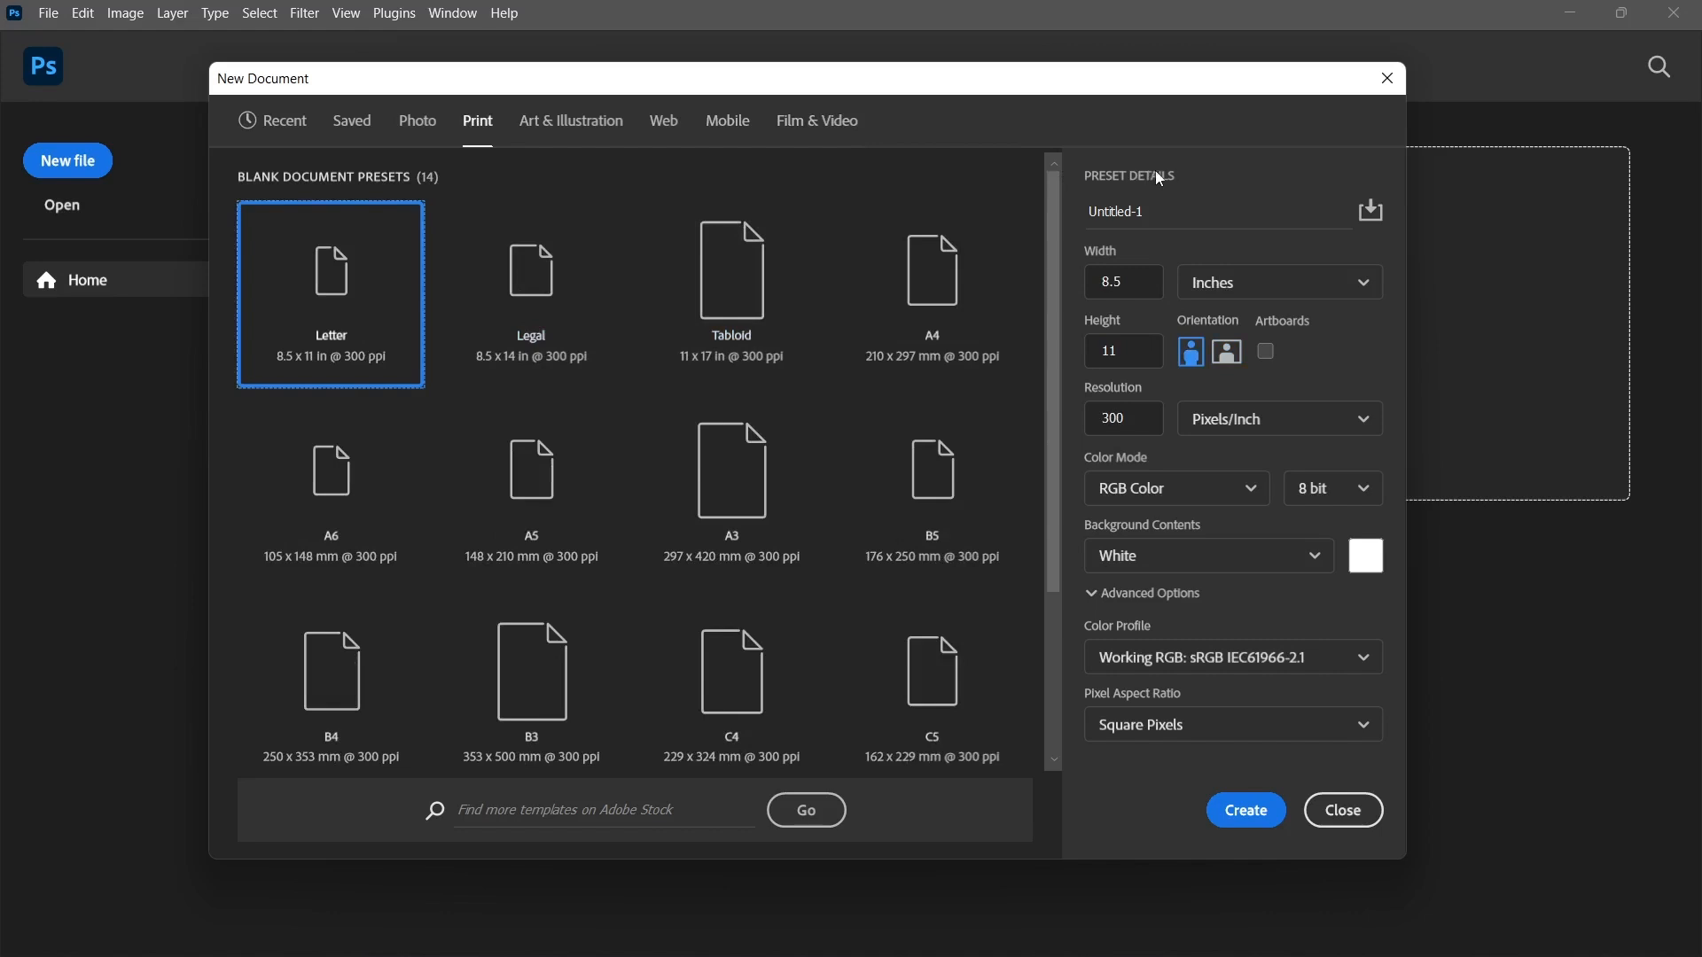
left_click(957, 333)
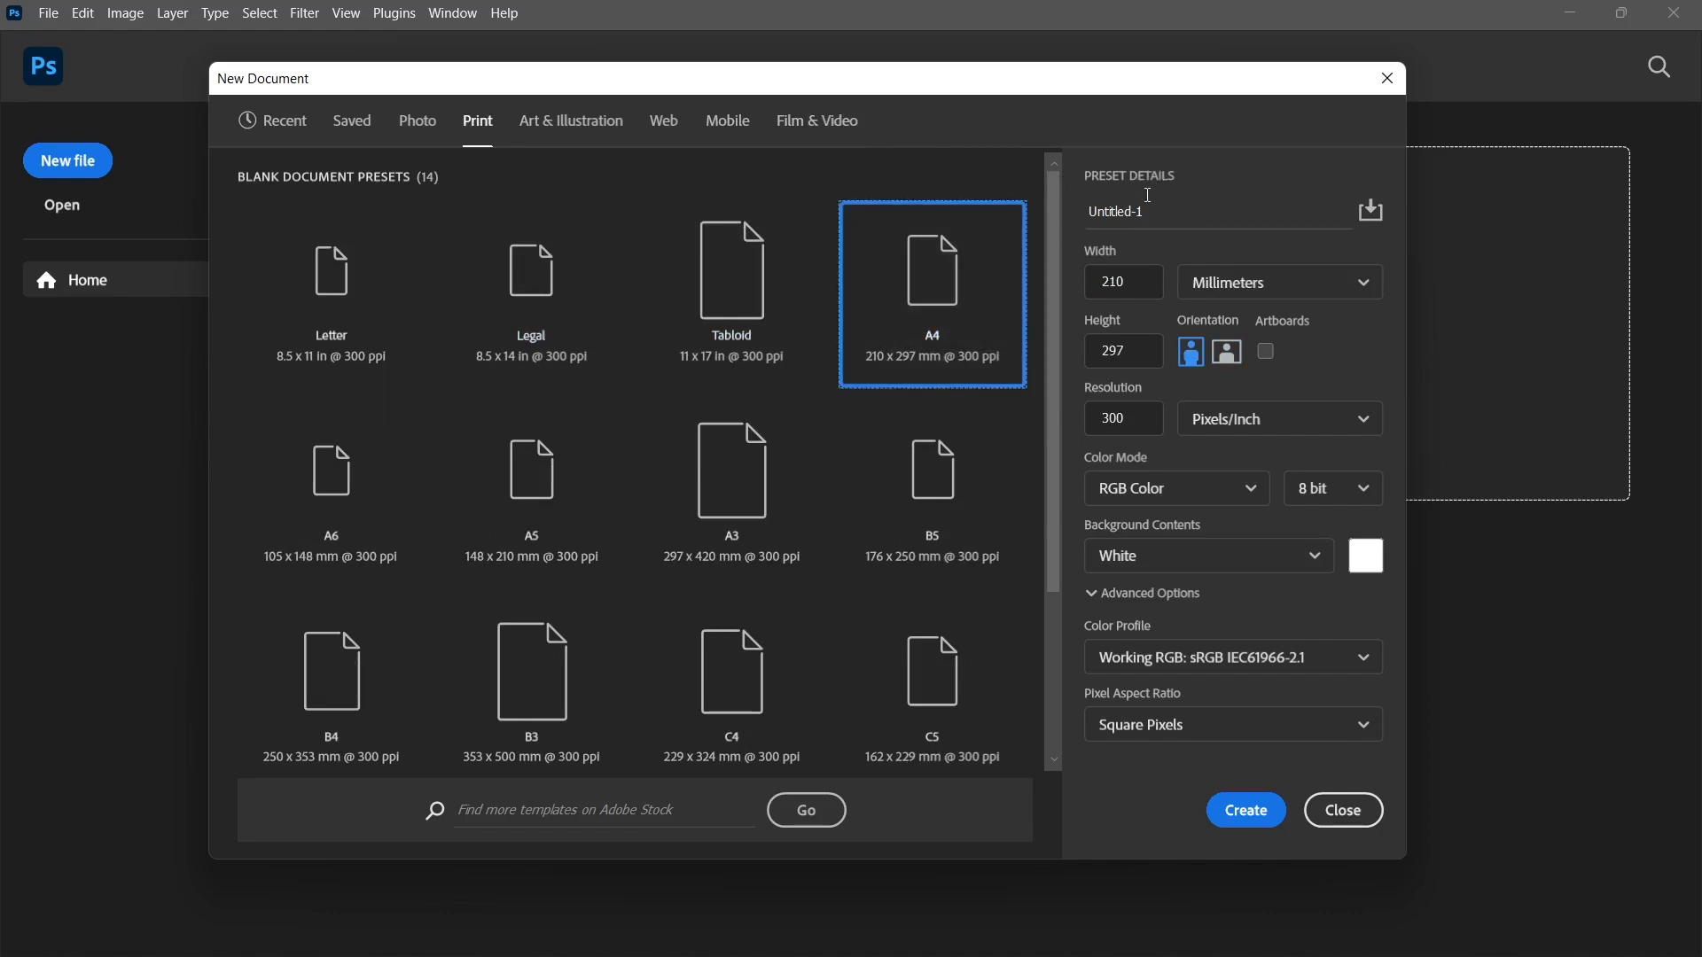
left_click(1189, 211)
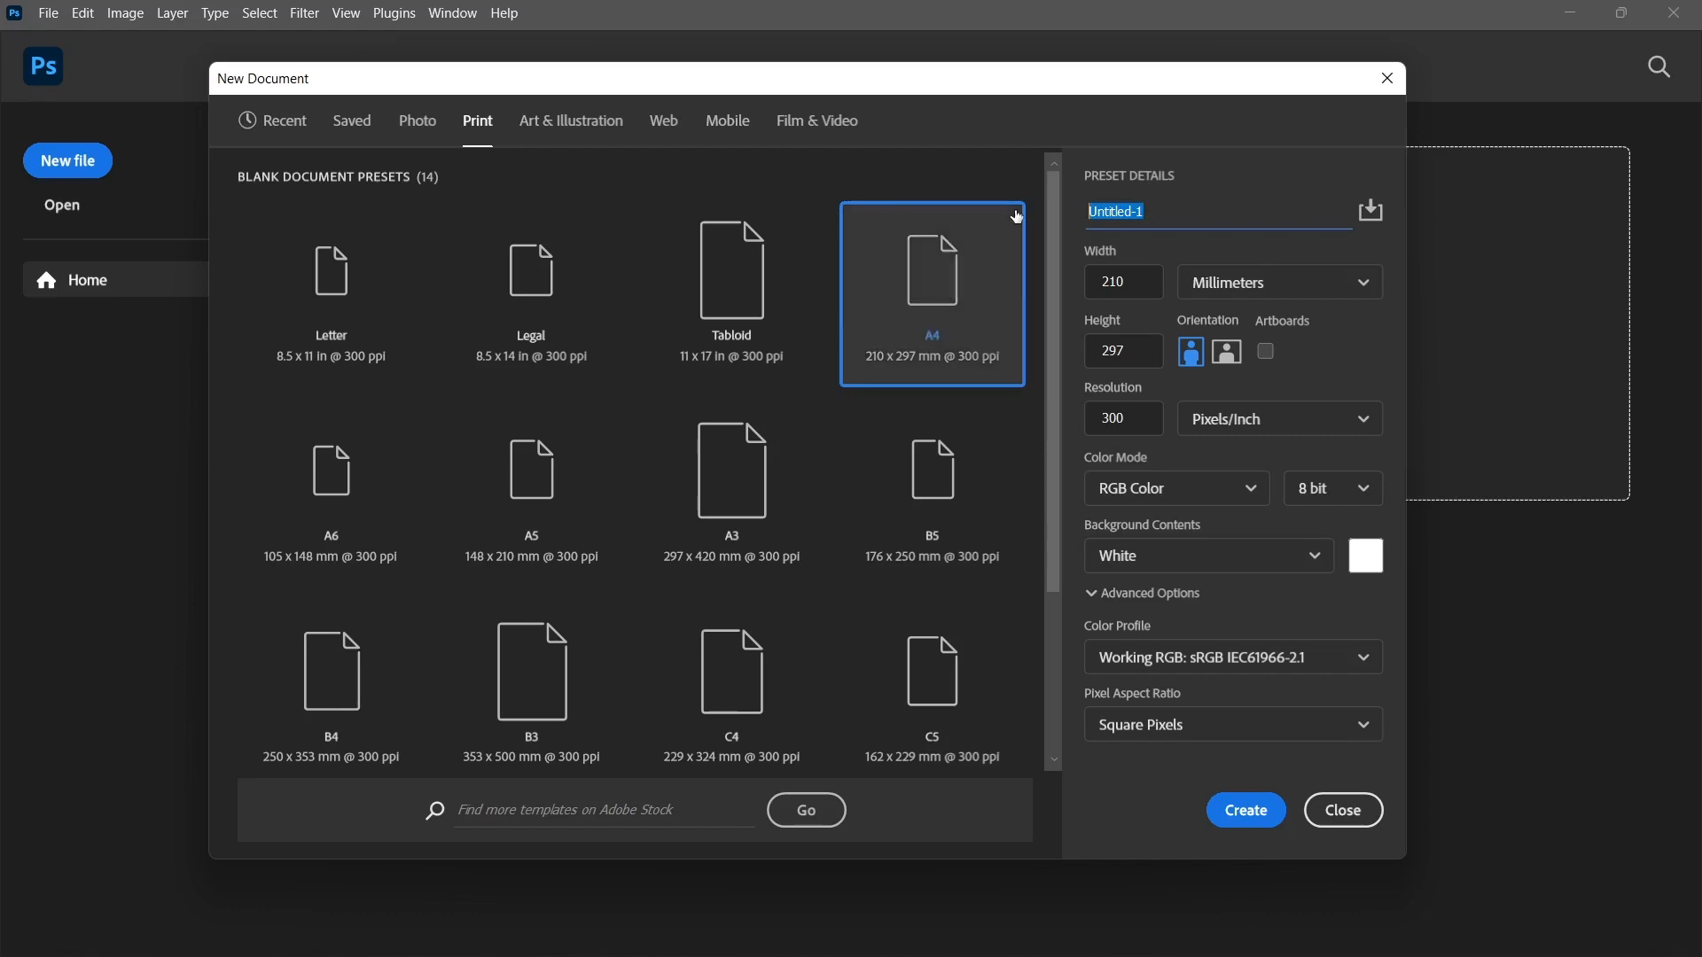
left_click(1164, 218)
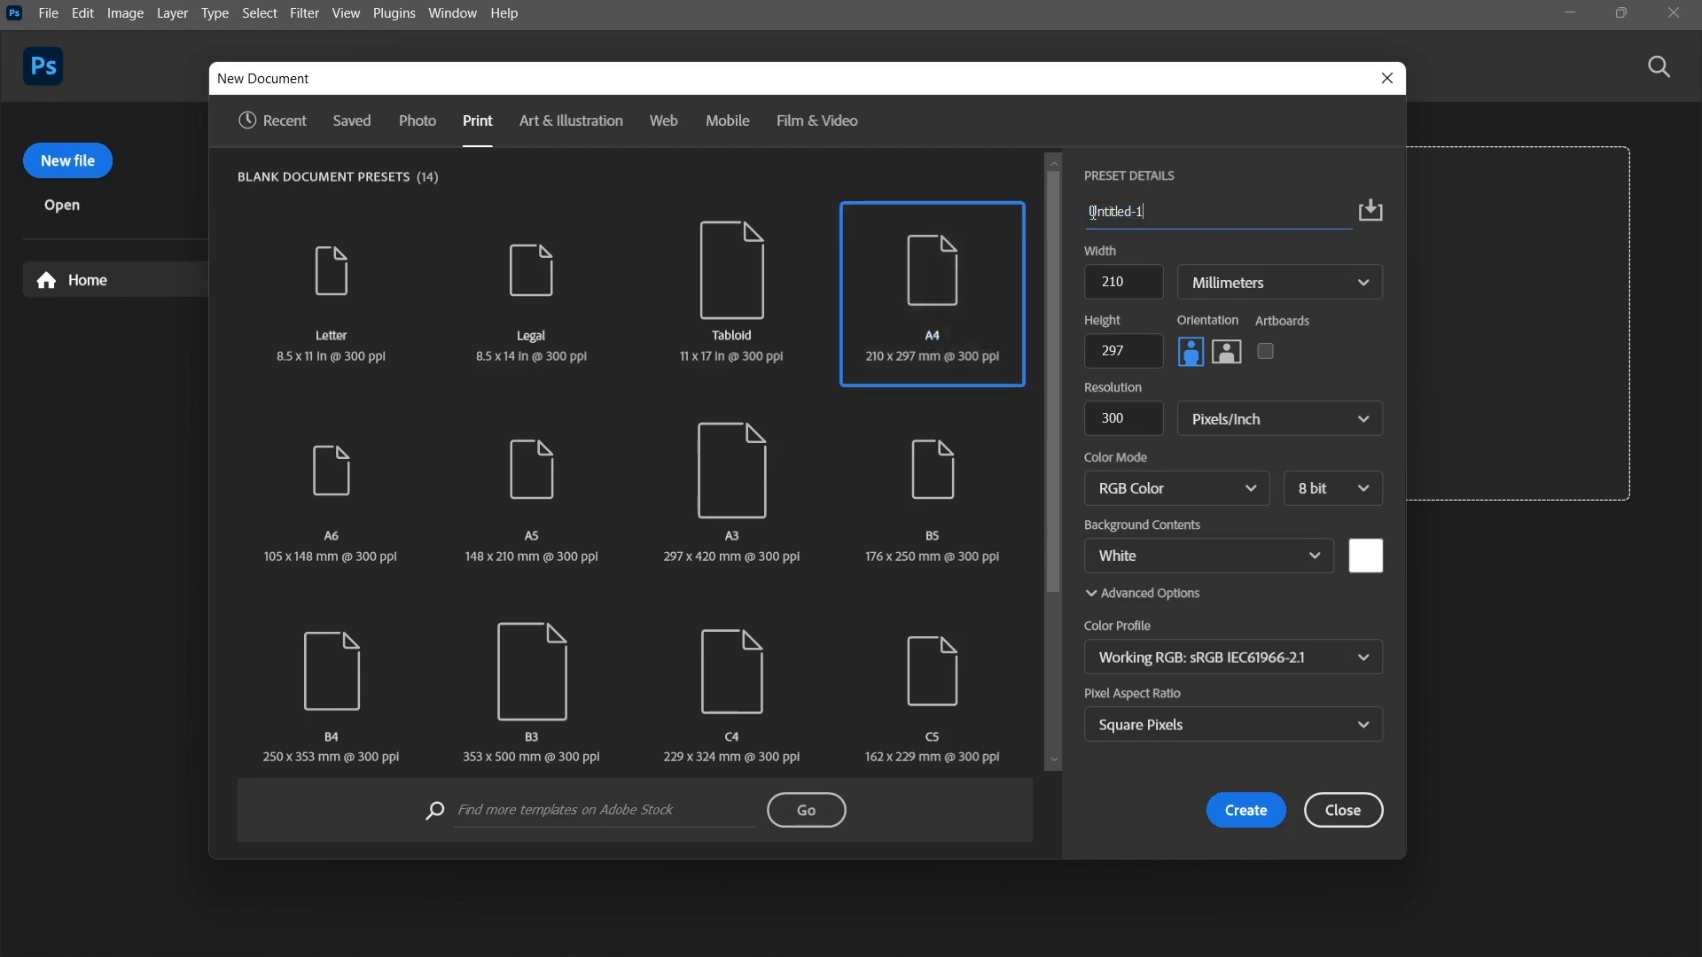
left_click_drag(1093, 213, 1121, 212)
left_click(1165, 211)
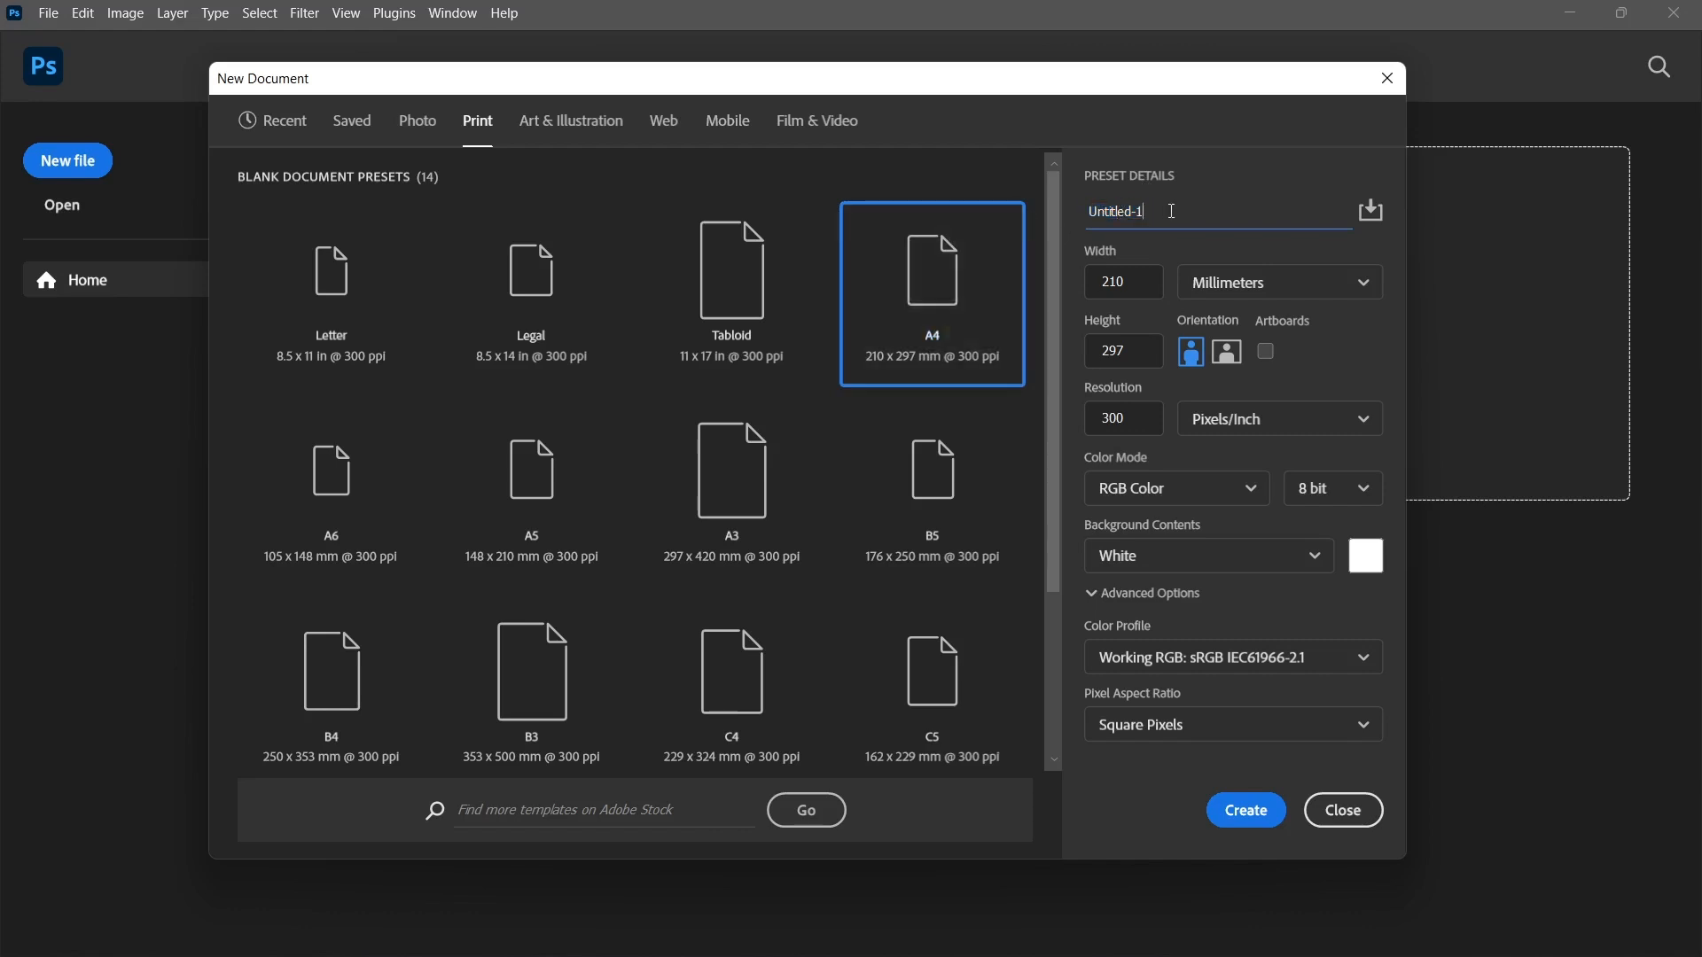
left_click(1103, 255)
Set the measurement unit of the document's width and height to pixels.
left_click(1253, 282)
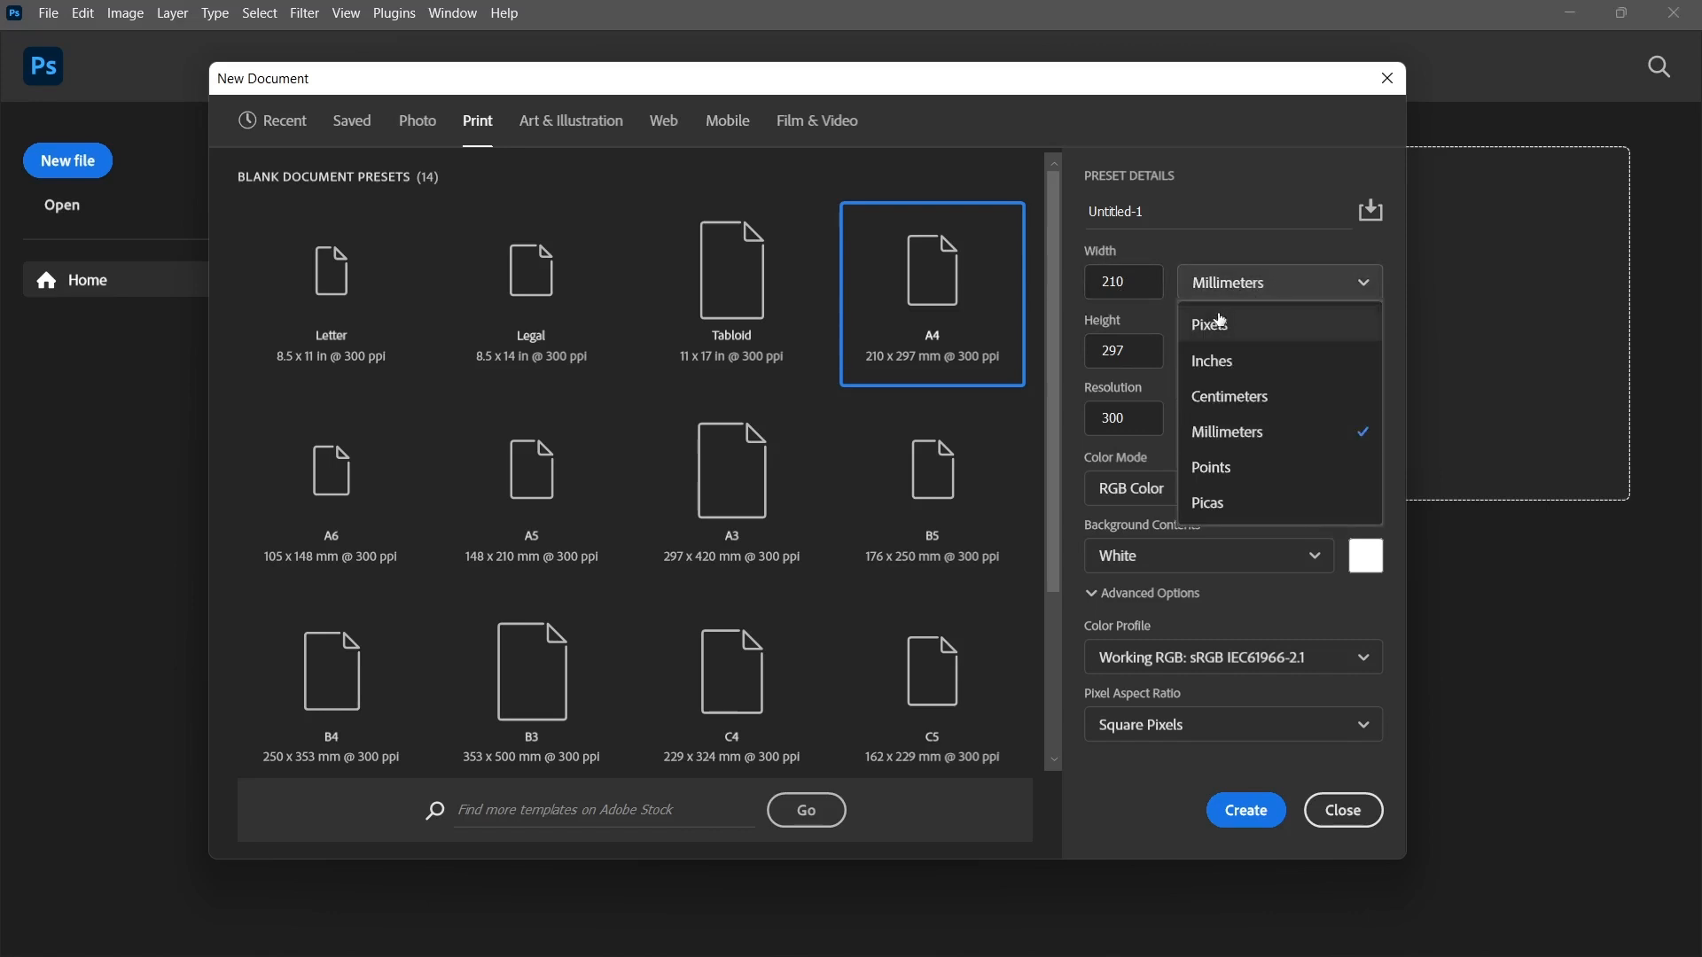
left_click(1222, 321)
left_click(1224, 280)
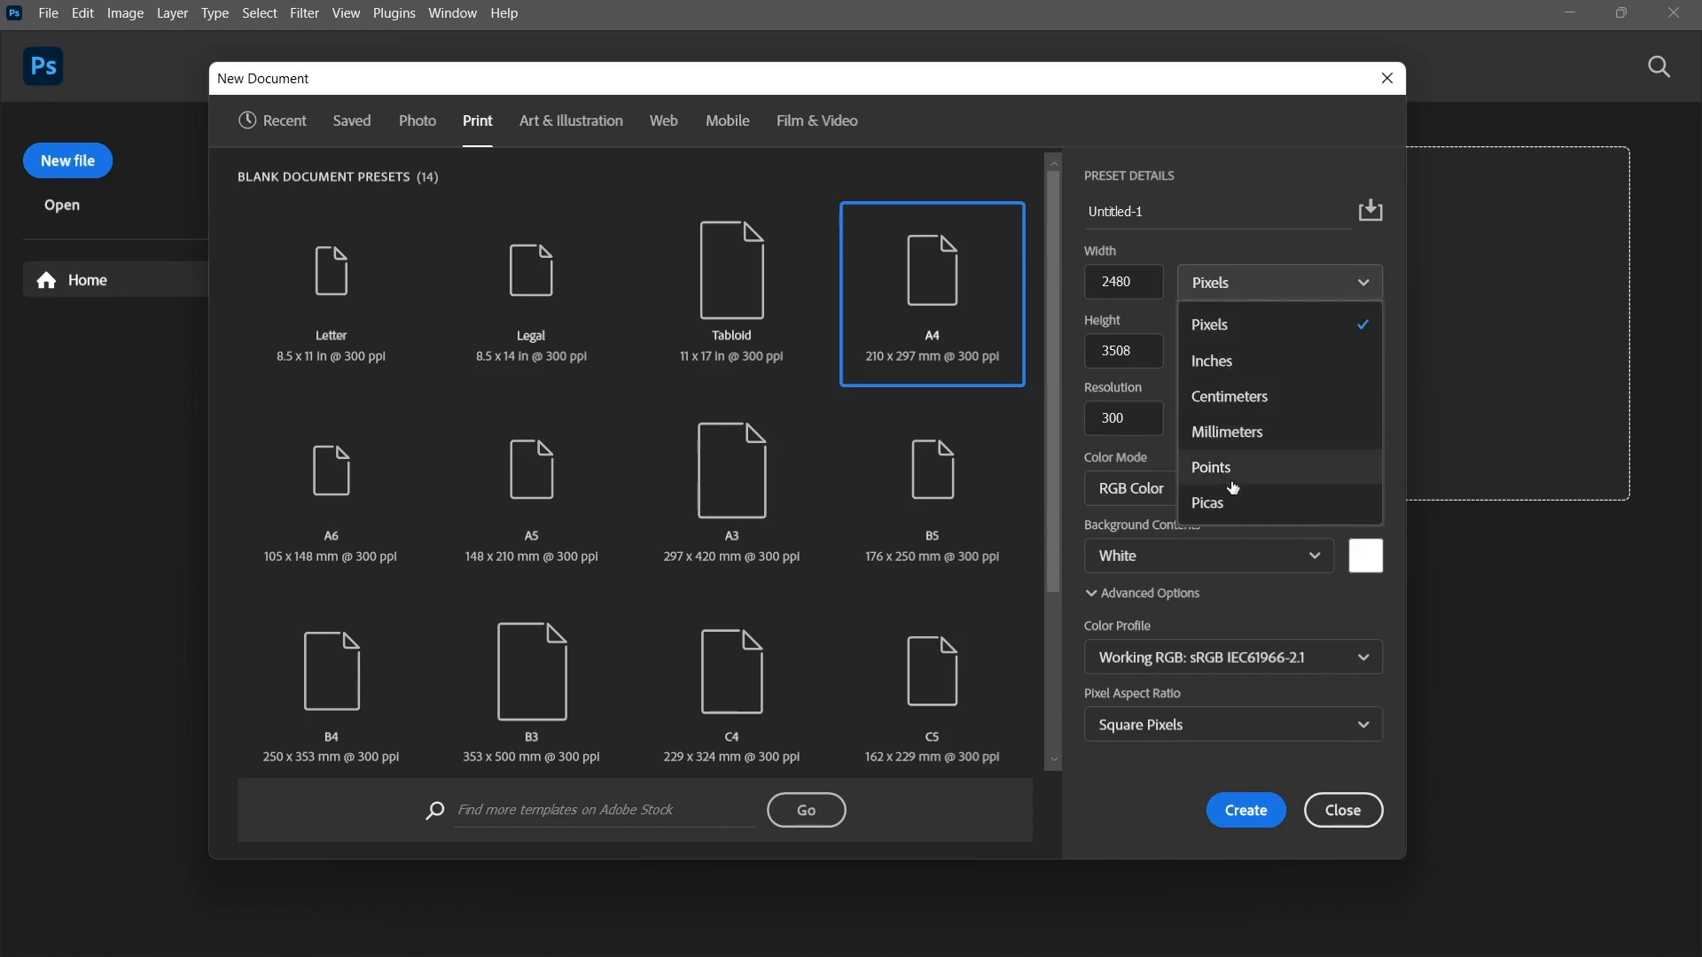
left_click(1241, 328)
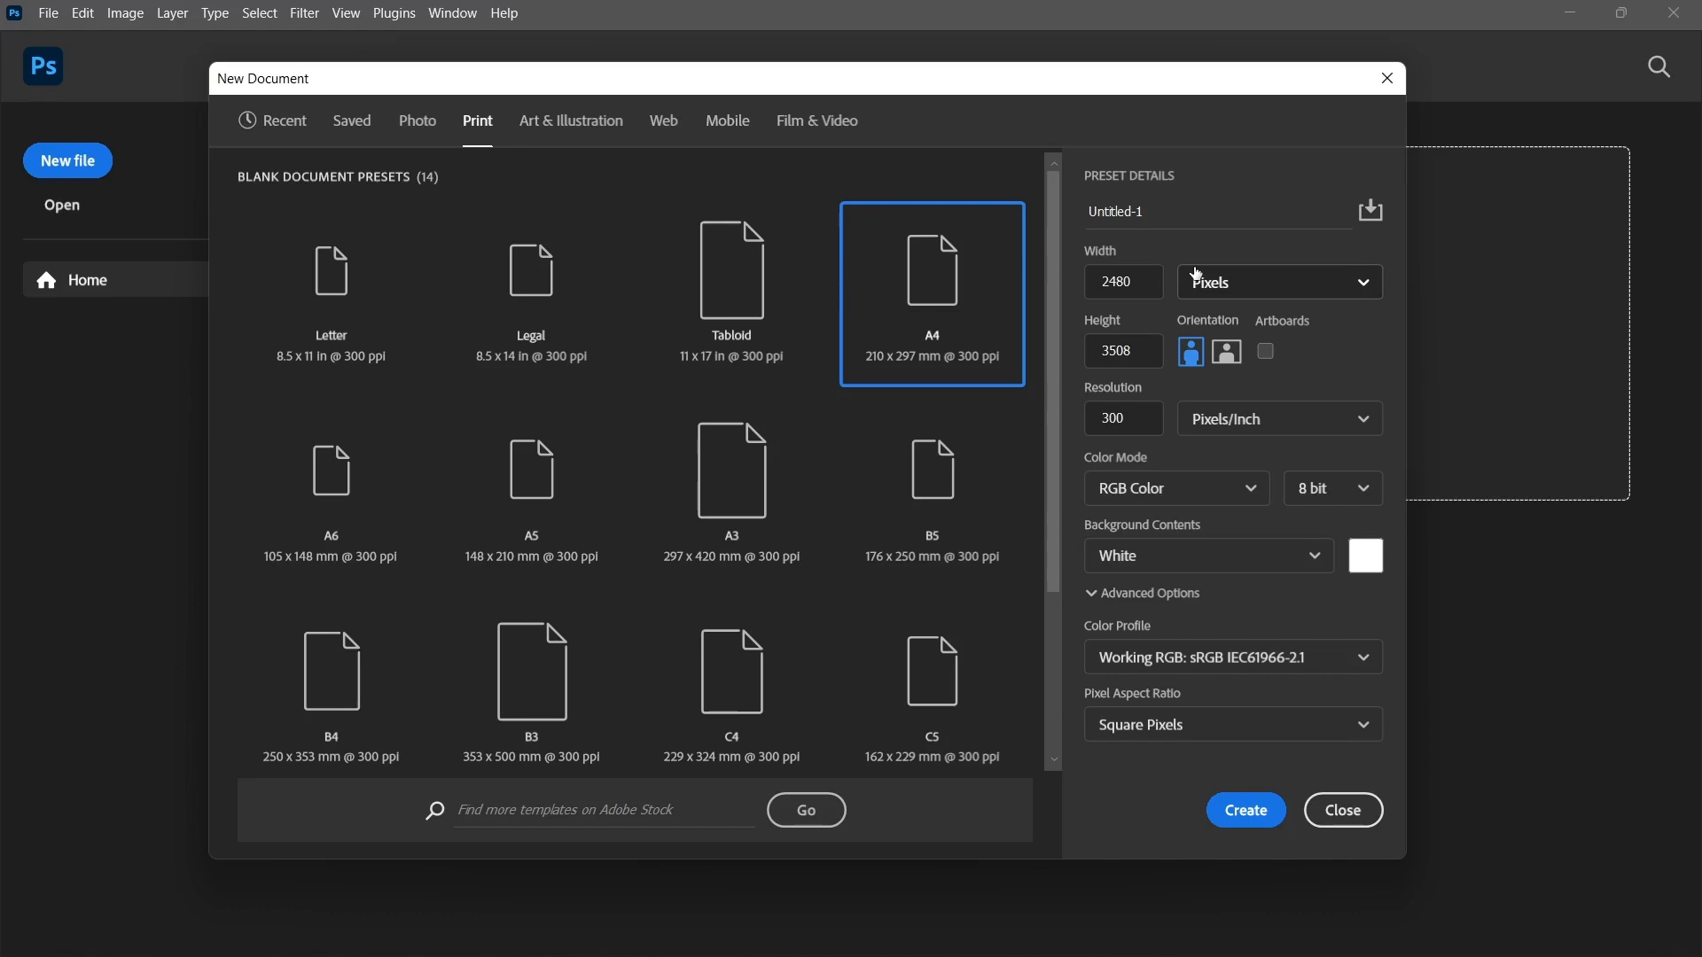
left_click(1237, 286)
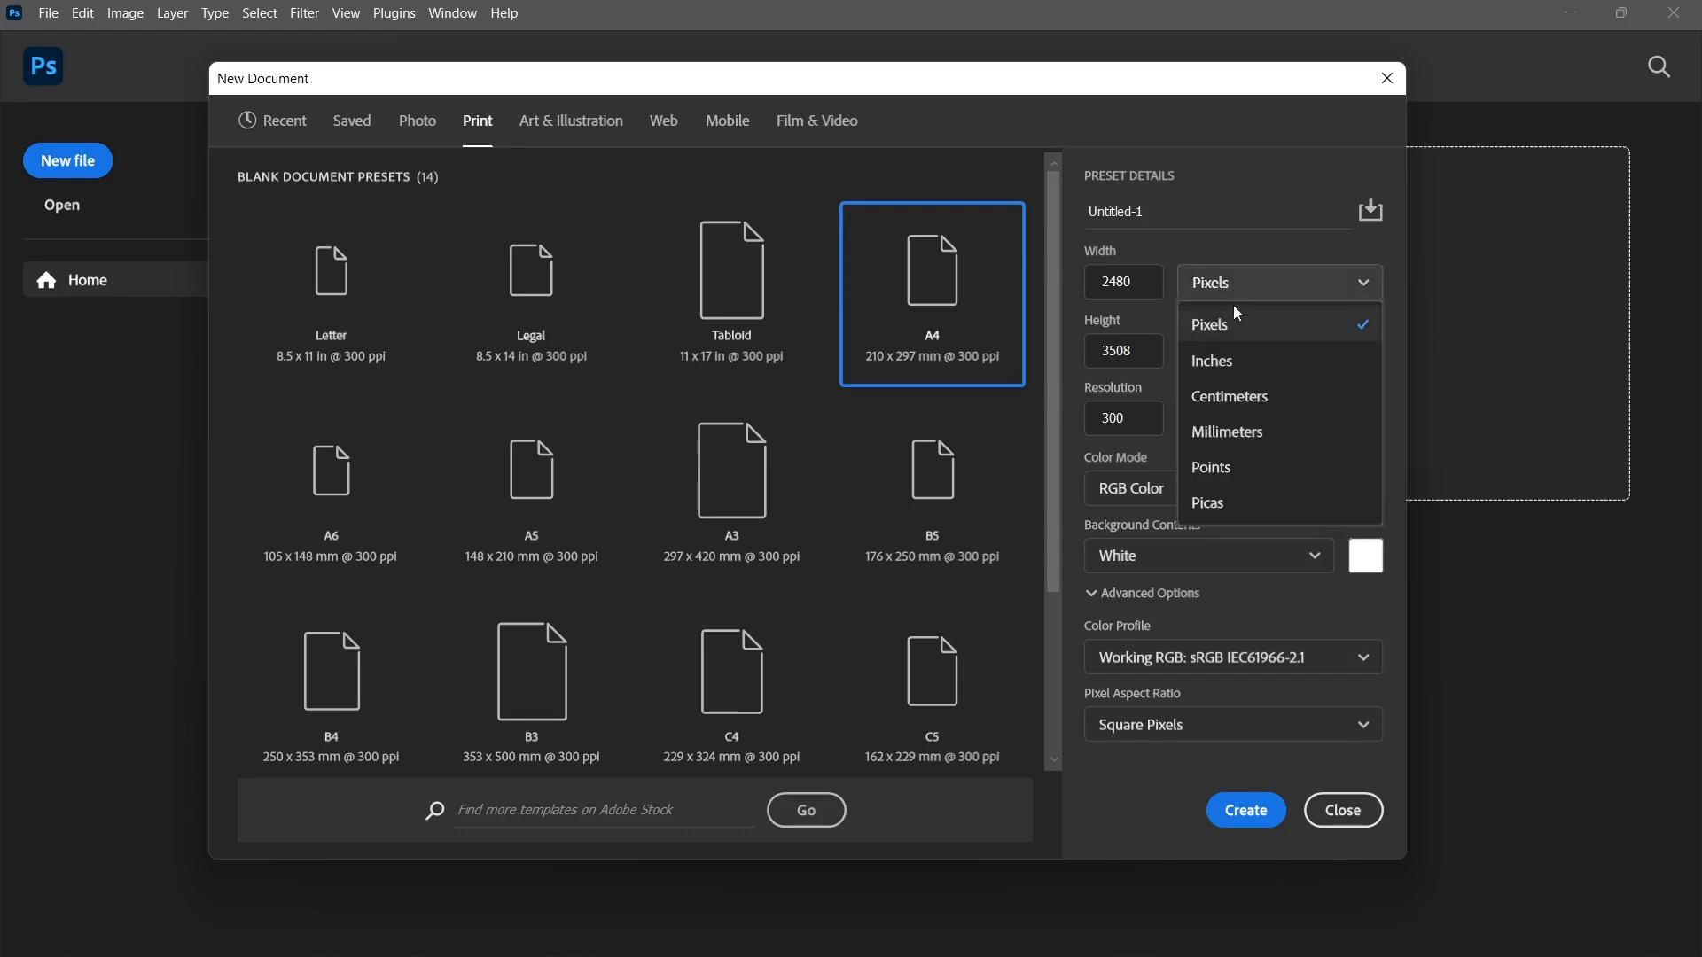
left_click(1229, 328)
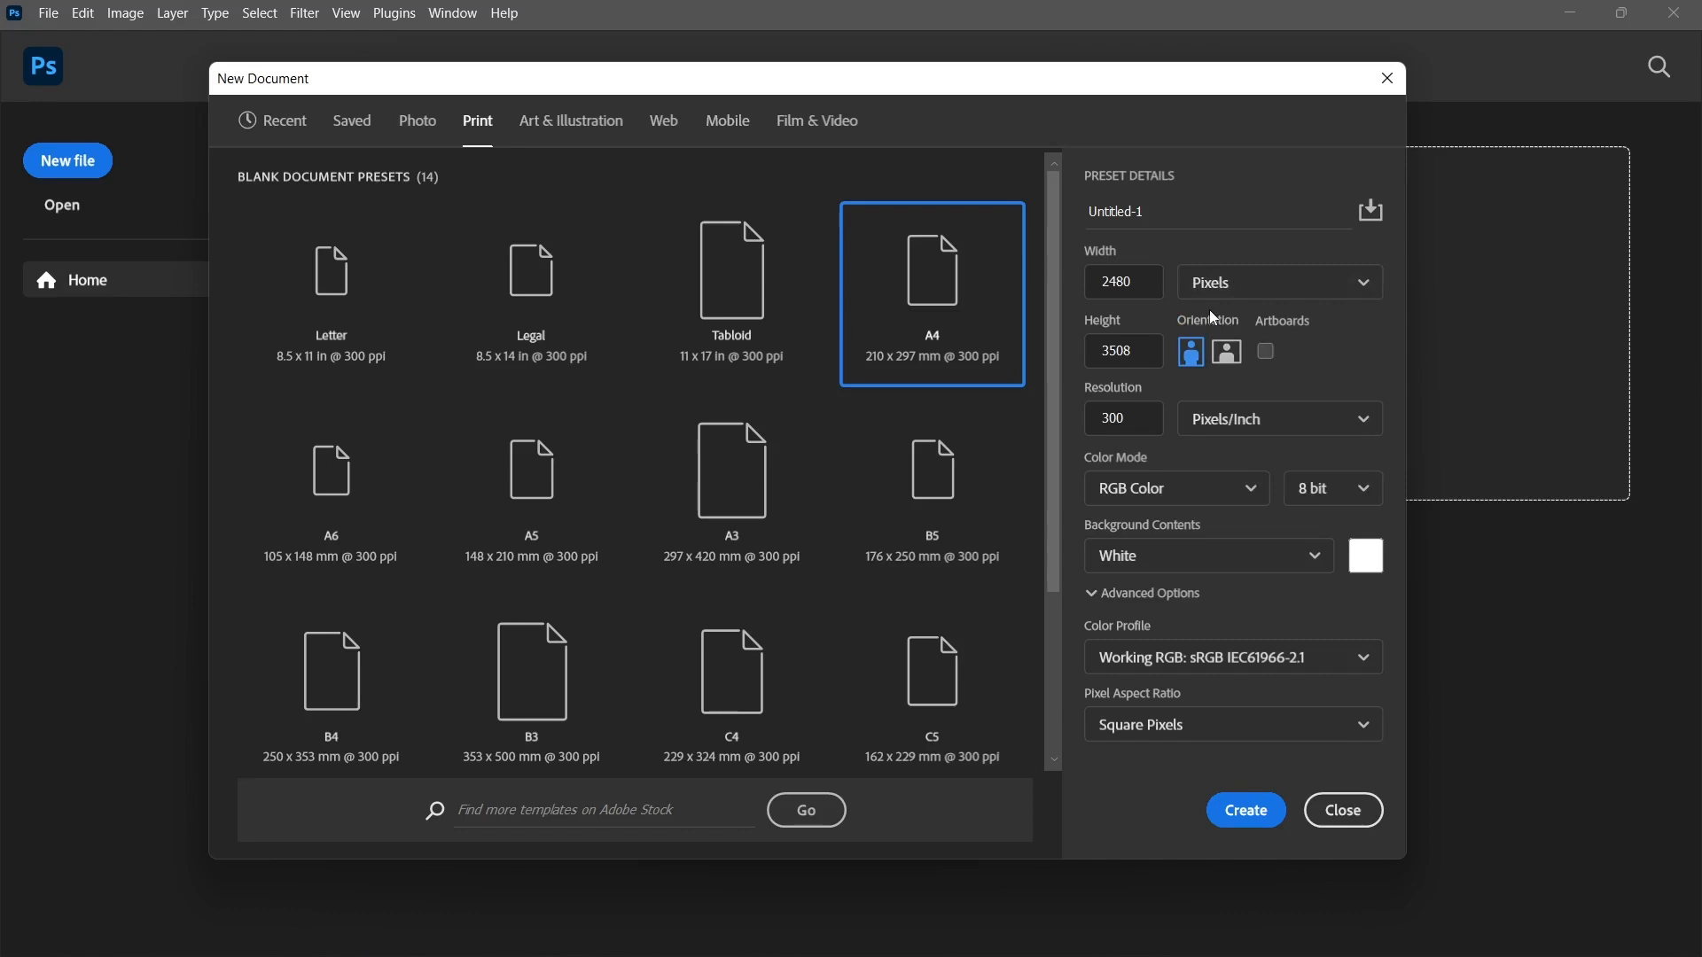
Try the landscape orientation, return the document to portrait, and turn the artboards option off.
left_click(1226, 352)
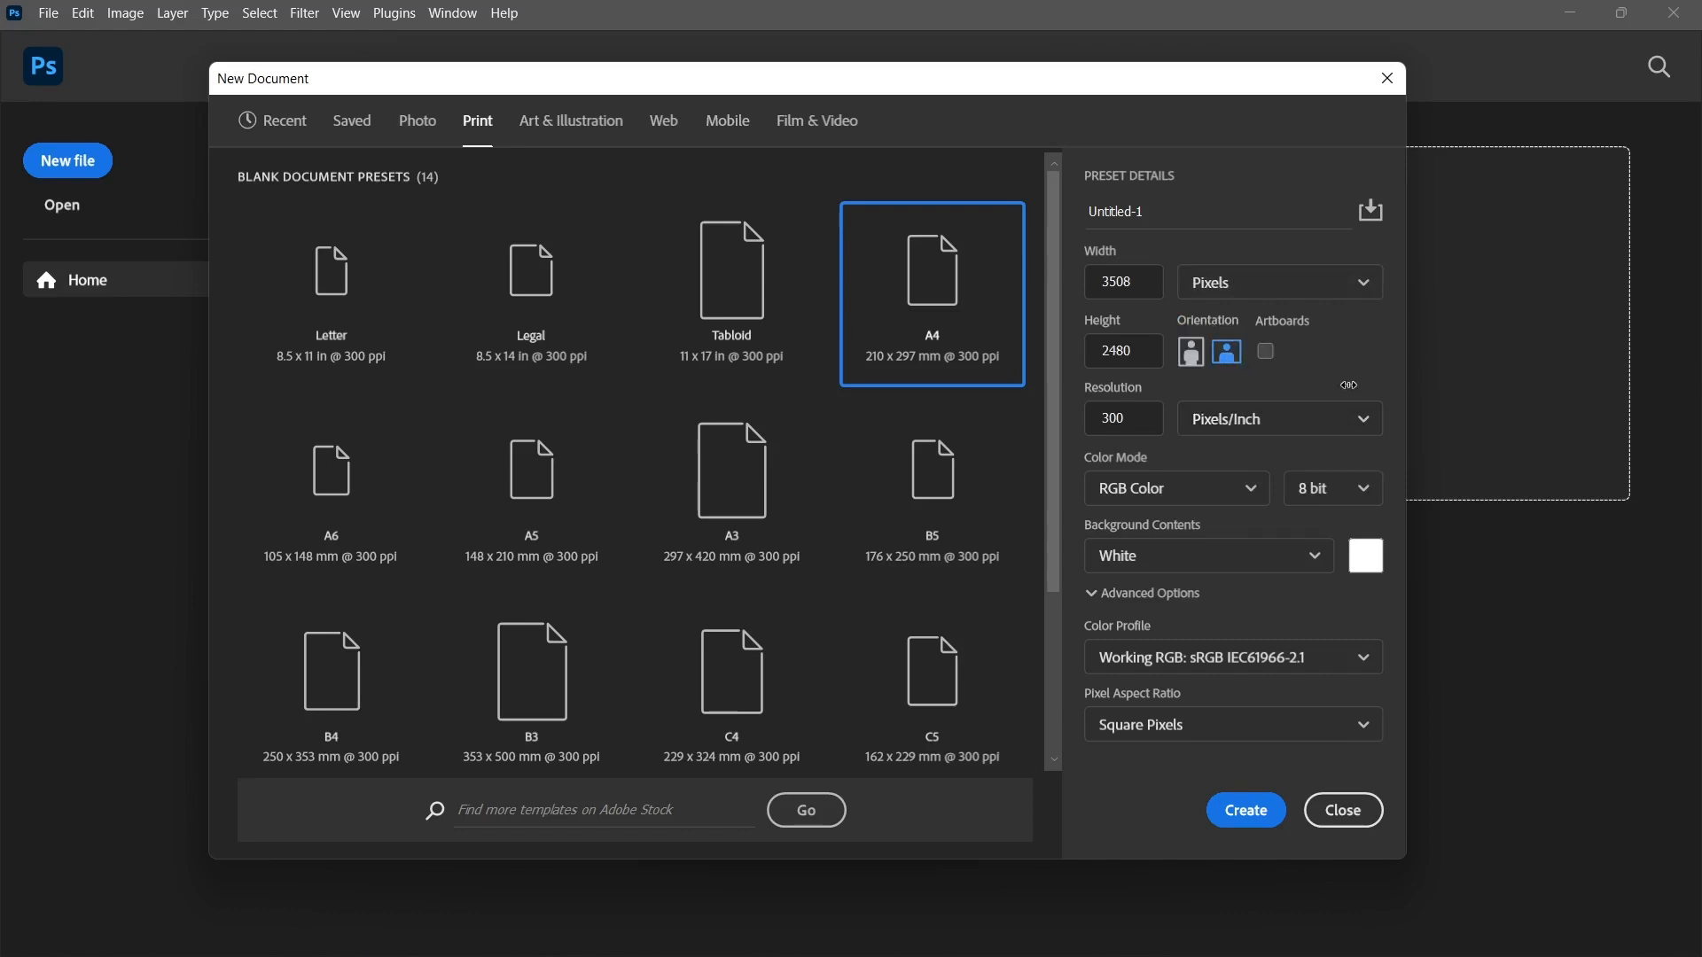
left_click(1191, 352)
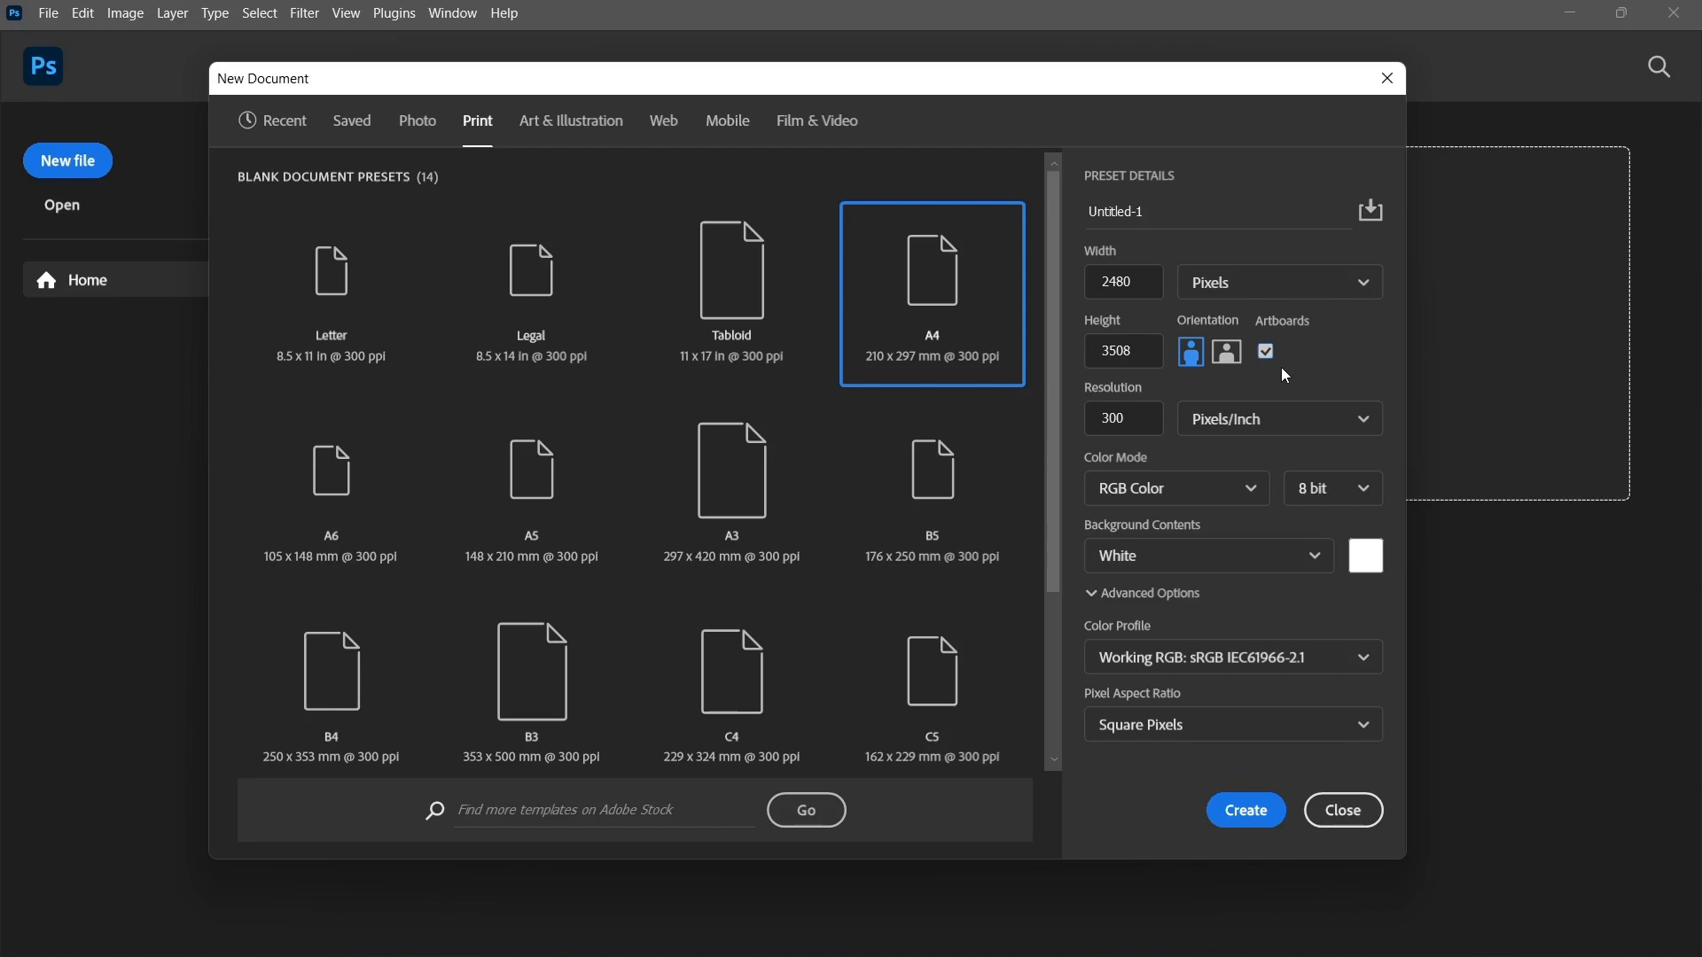
left_click(1268, 354)
Set the document's resolution to 72 and keep pixels per inch as its unit.
left_click(1132, 418)
left_click(1168, 390)
left_click(1121, 418)
type("72")
left_click(1192, 391)
left_click(1129, 422)
left_click(1285, 391)
left_click(1312, 418)
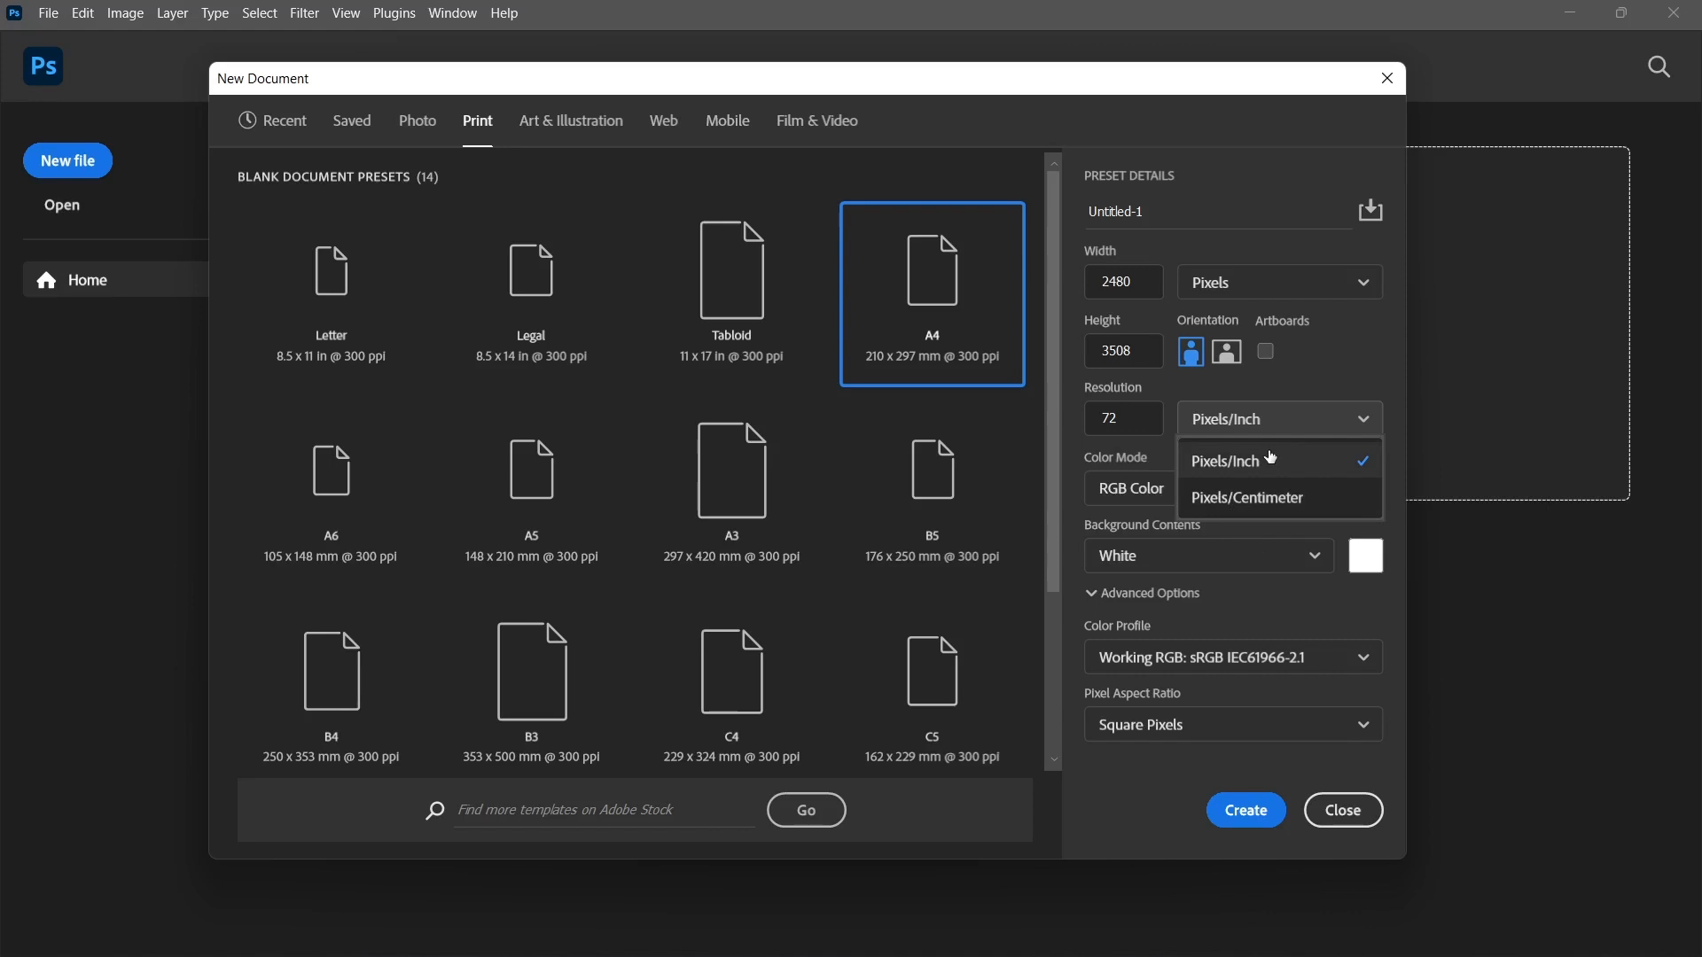
left_click(1336, 364)
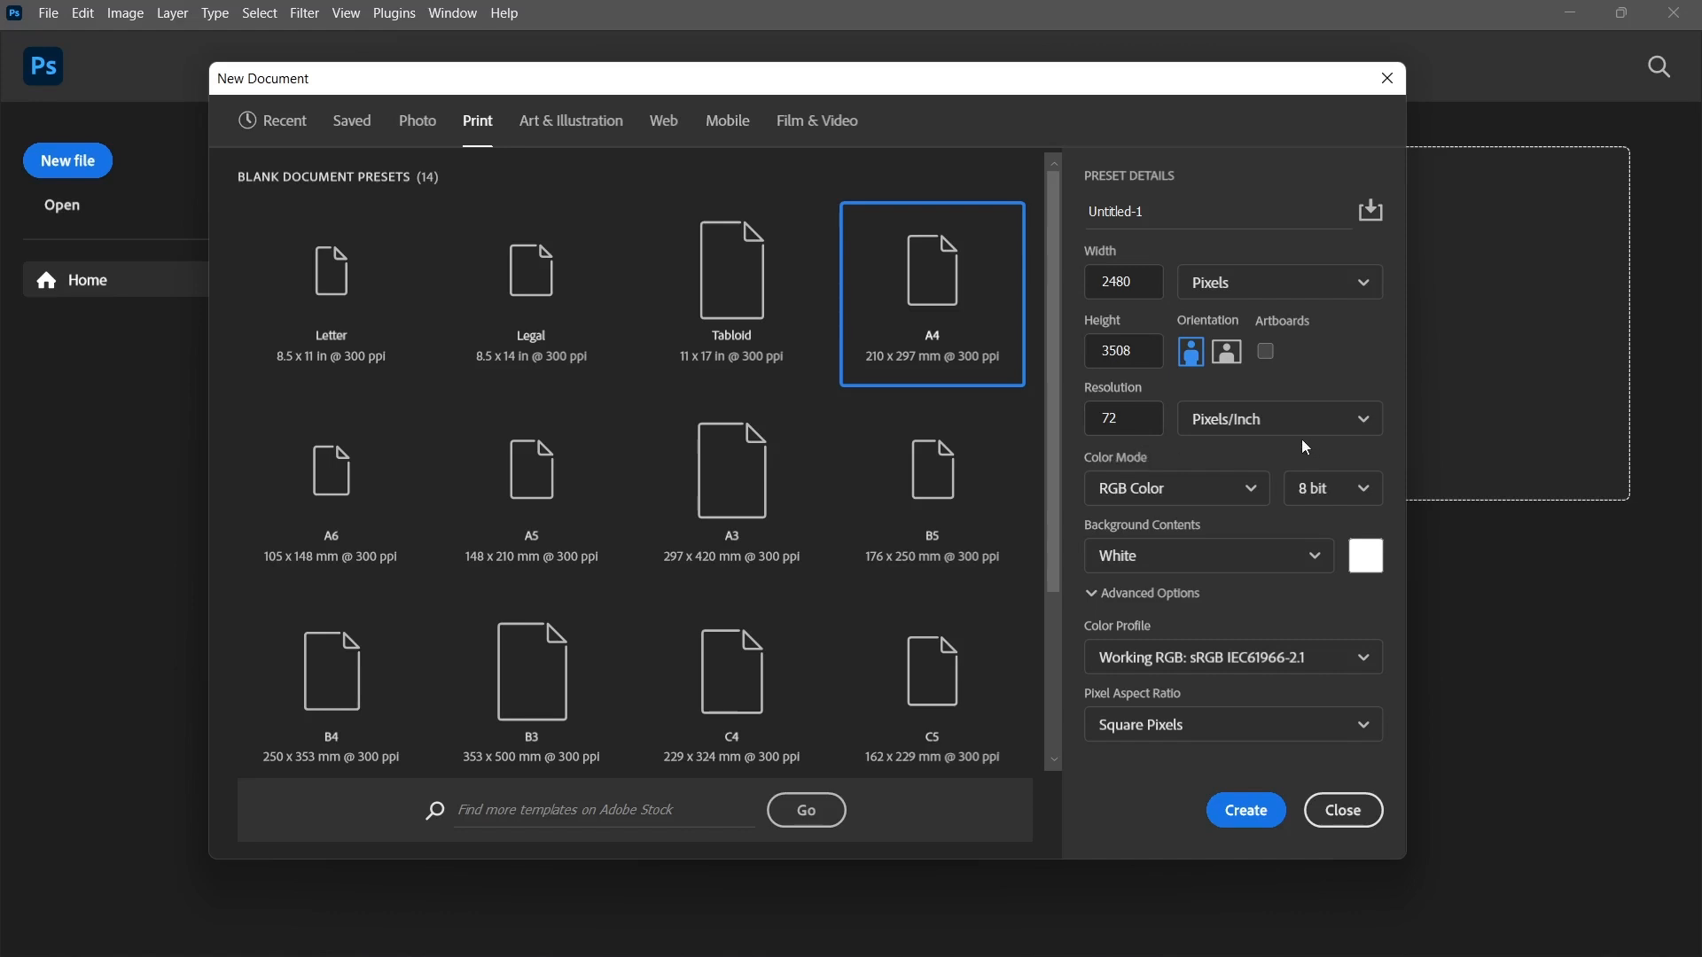
Examine the available options for color mode, resolution unit, bit depth and background contents.
left_click(1179, 481)
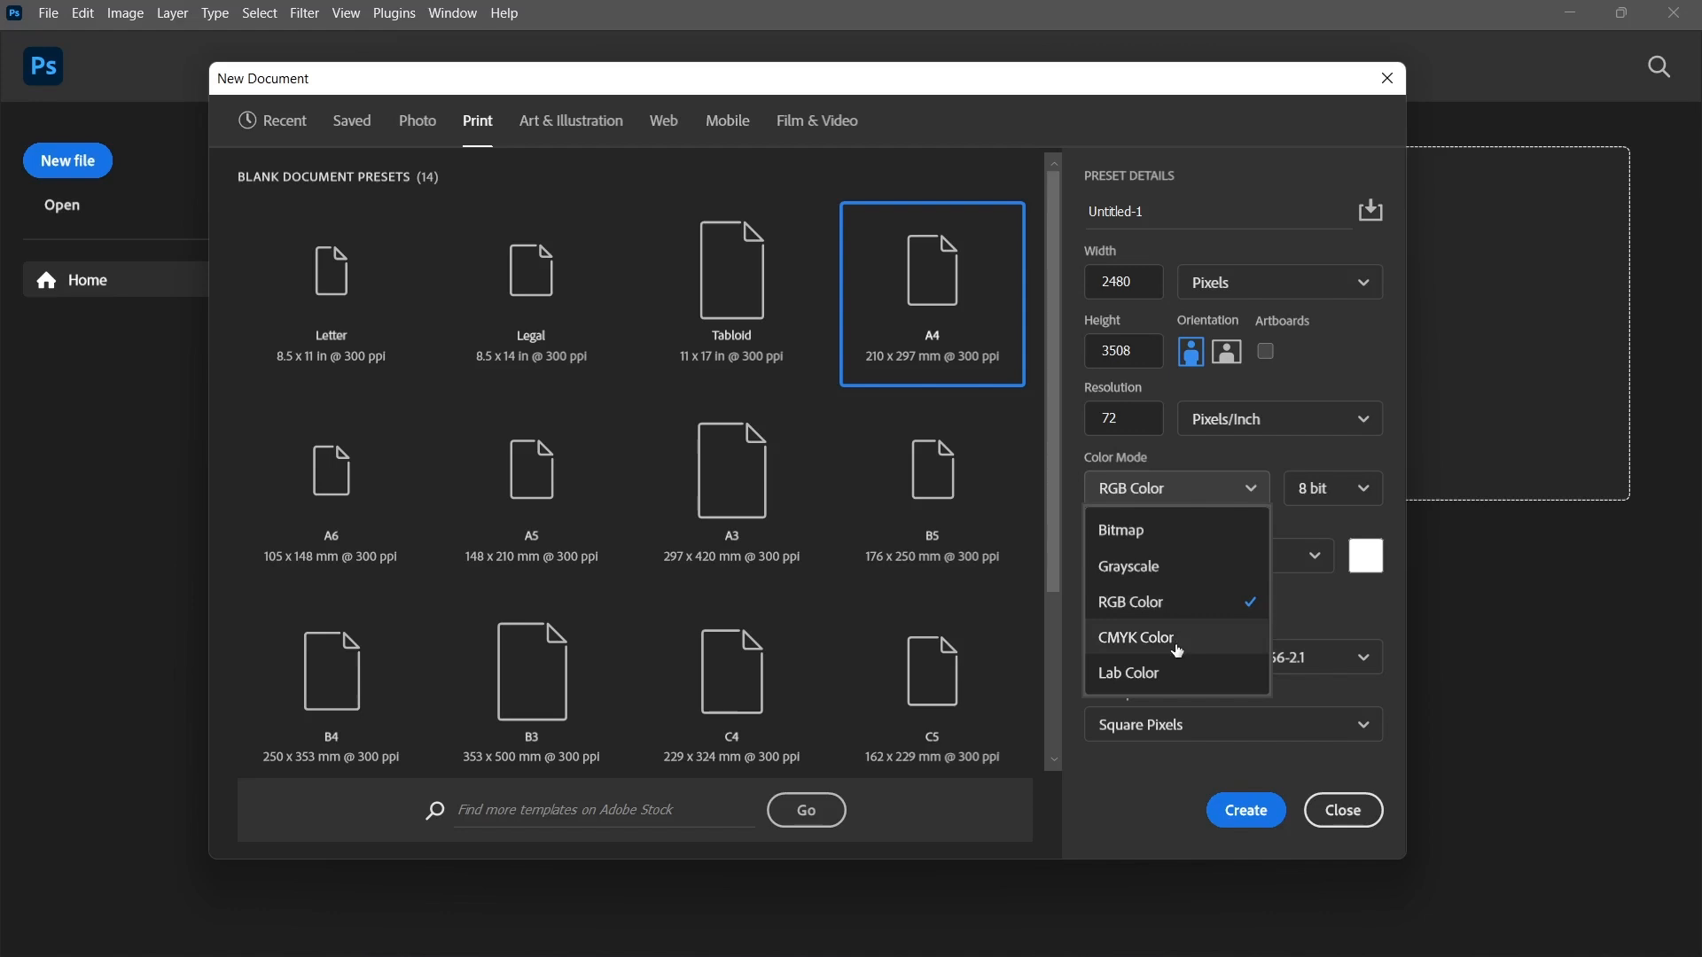
left_click(1249, 434)
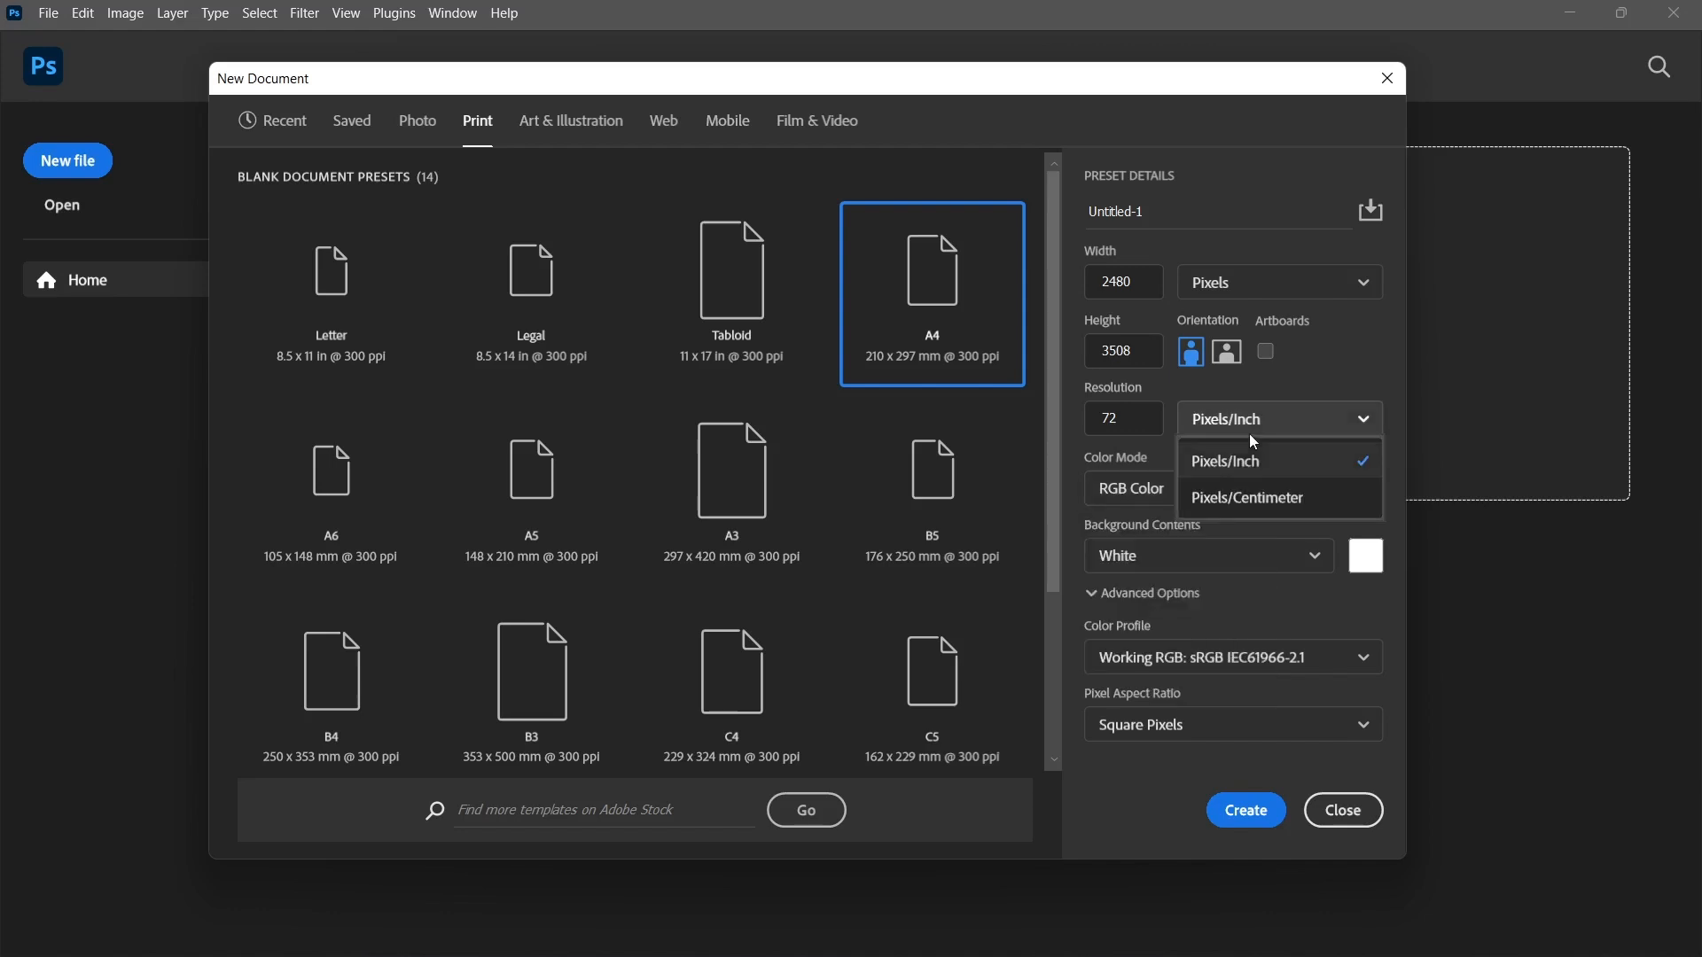
left_click(1376, 532)
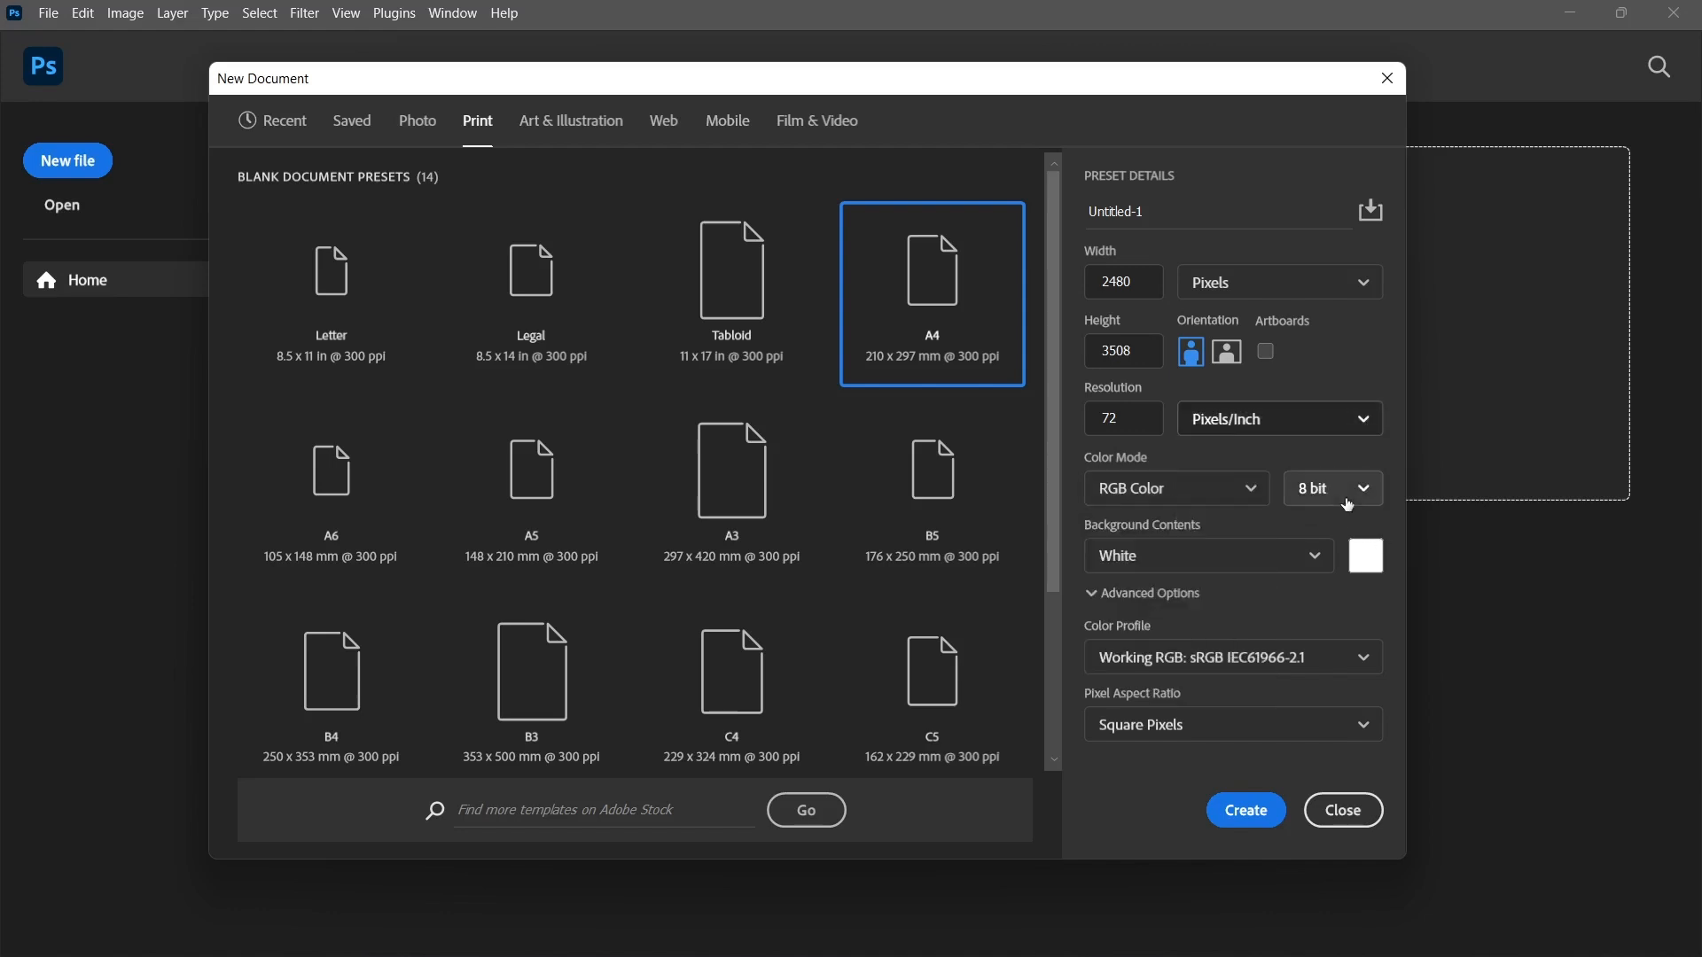
left_click(1349, 500)
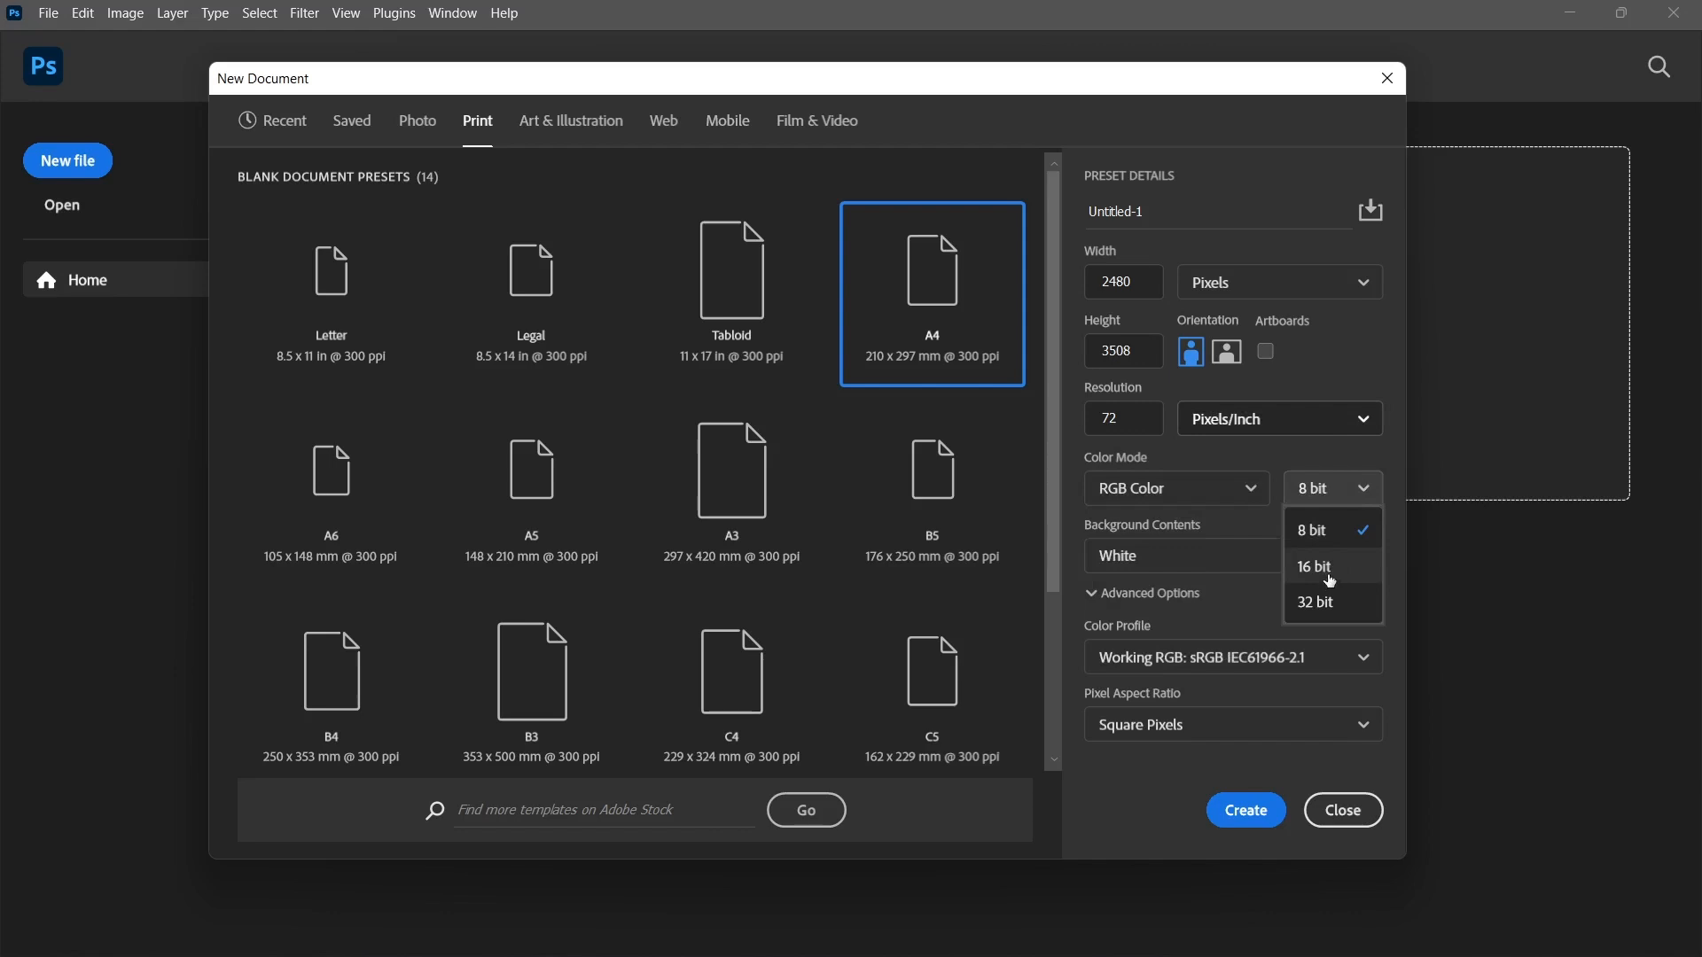
left_click(1365, 464)
left_click(1275, 557)
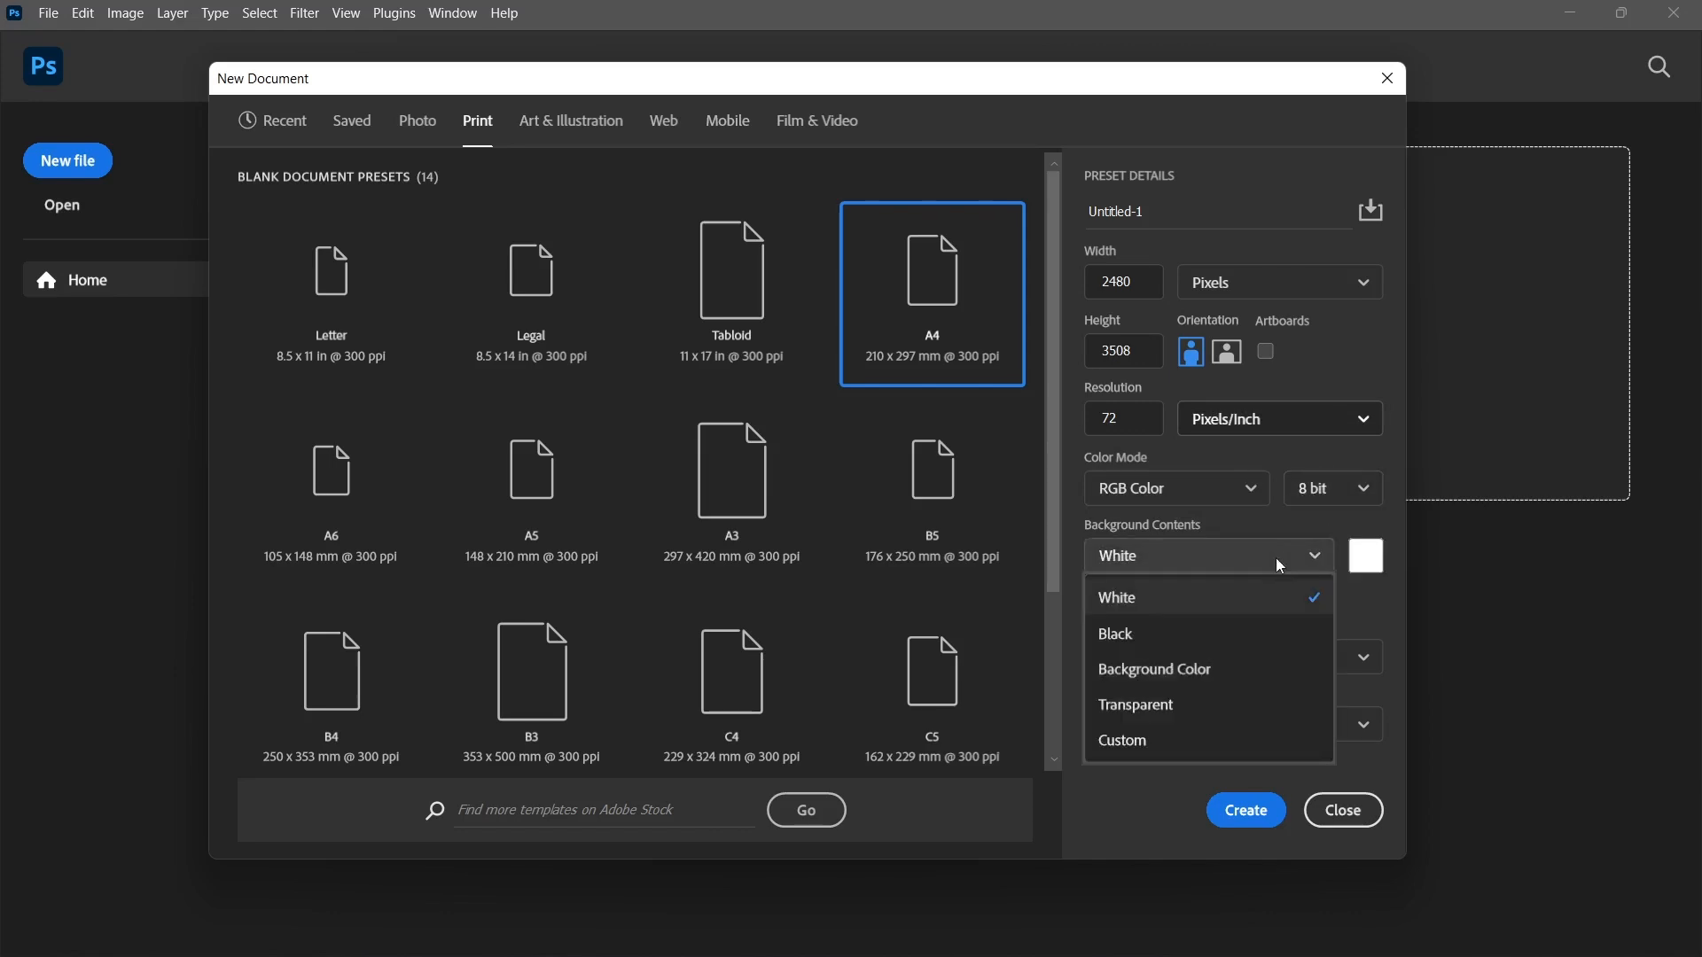
left_click(1241, 527)
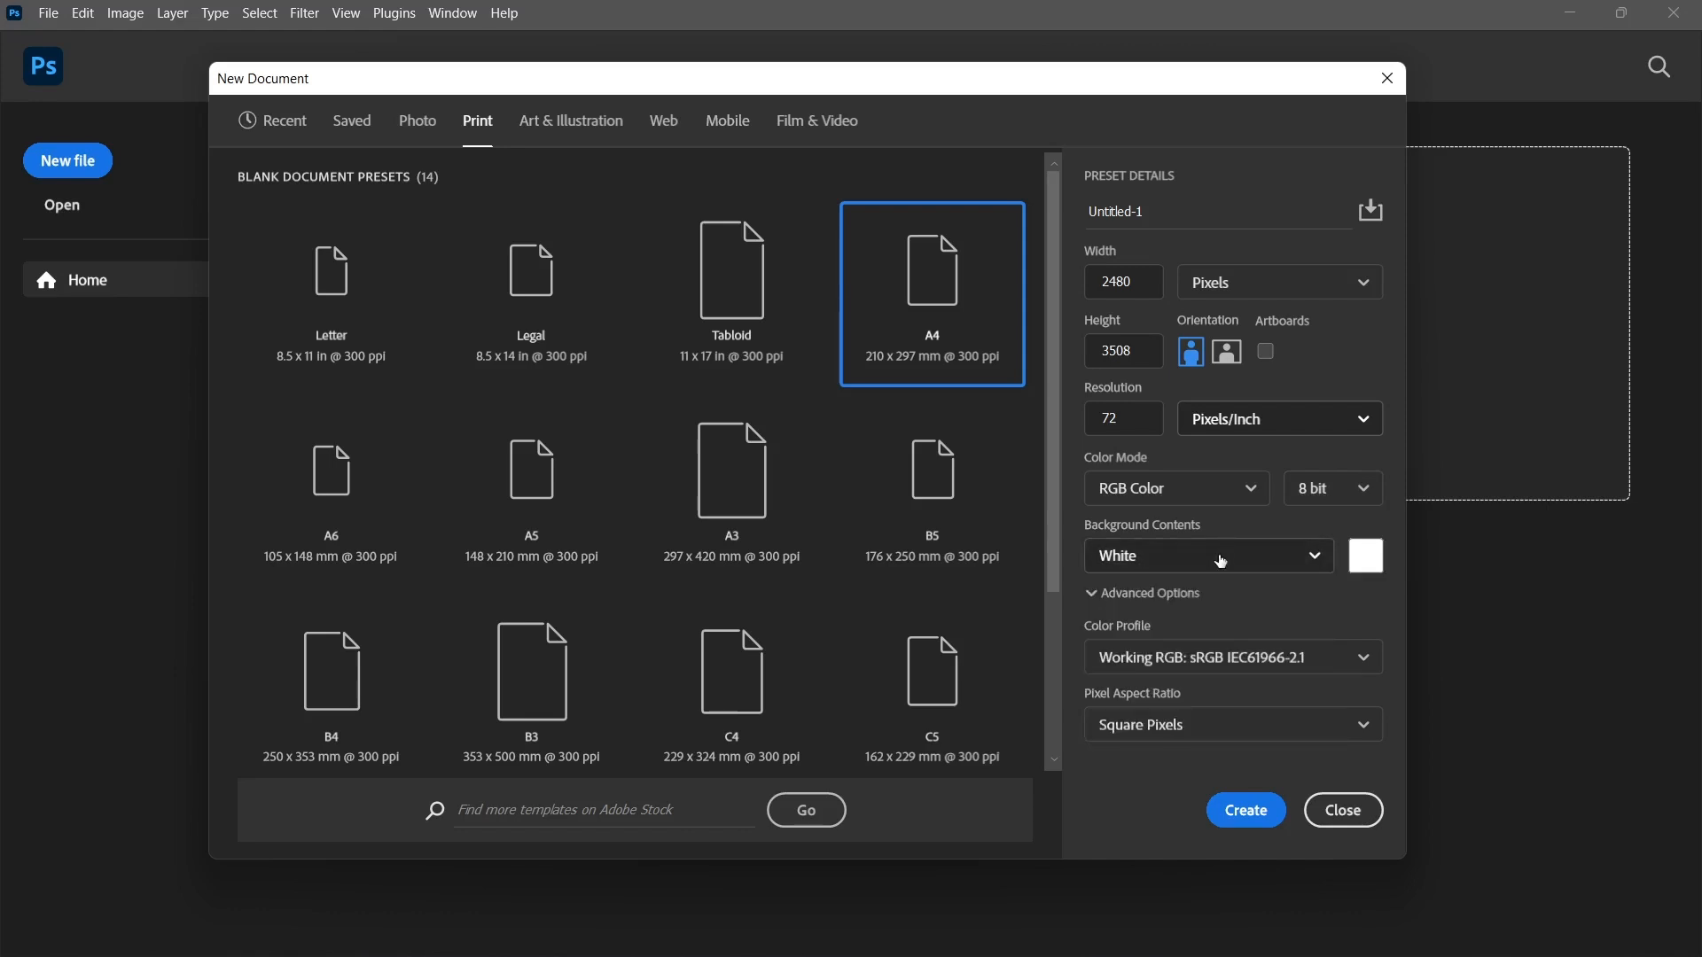
Set the document's background contents to Black and try switching them to Transparent.
left_click(1221, 558)
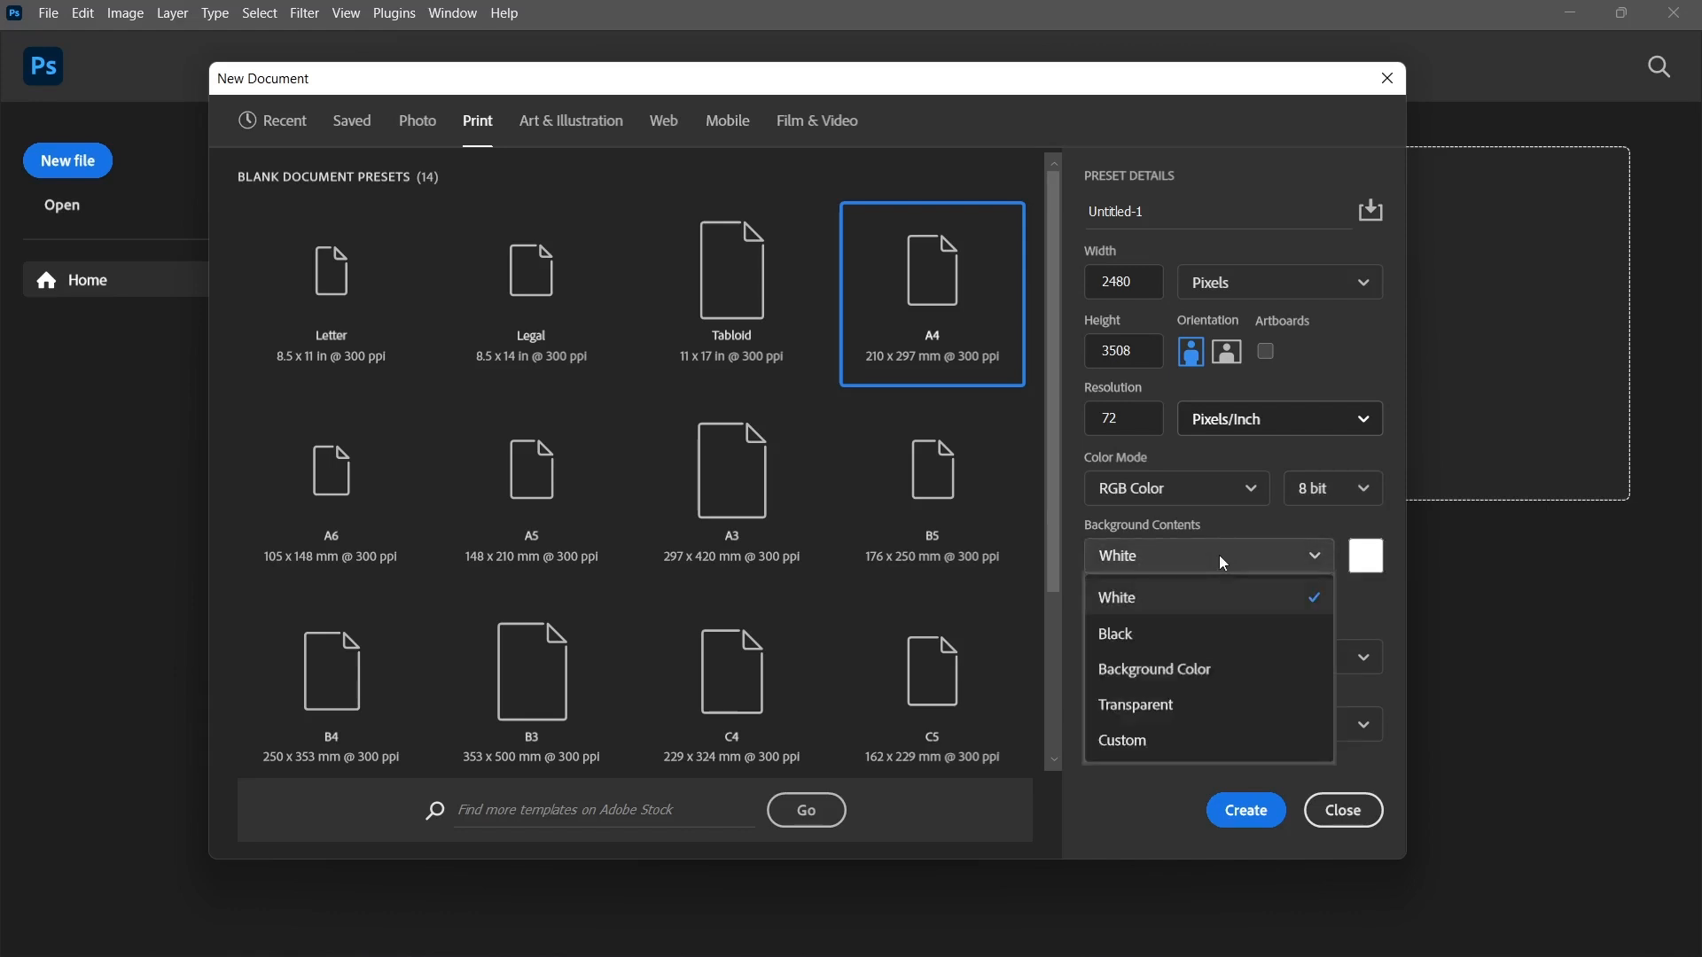
left_click(1203, 635)
left_click(1212, 557)
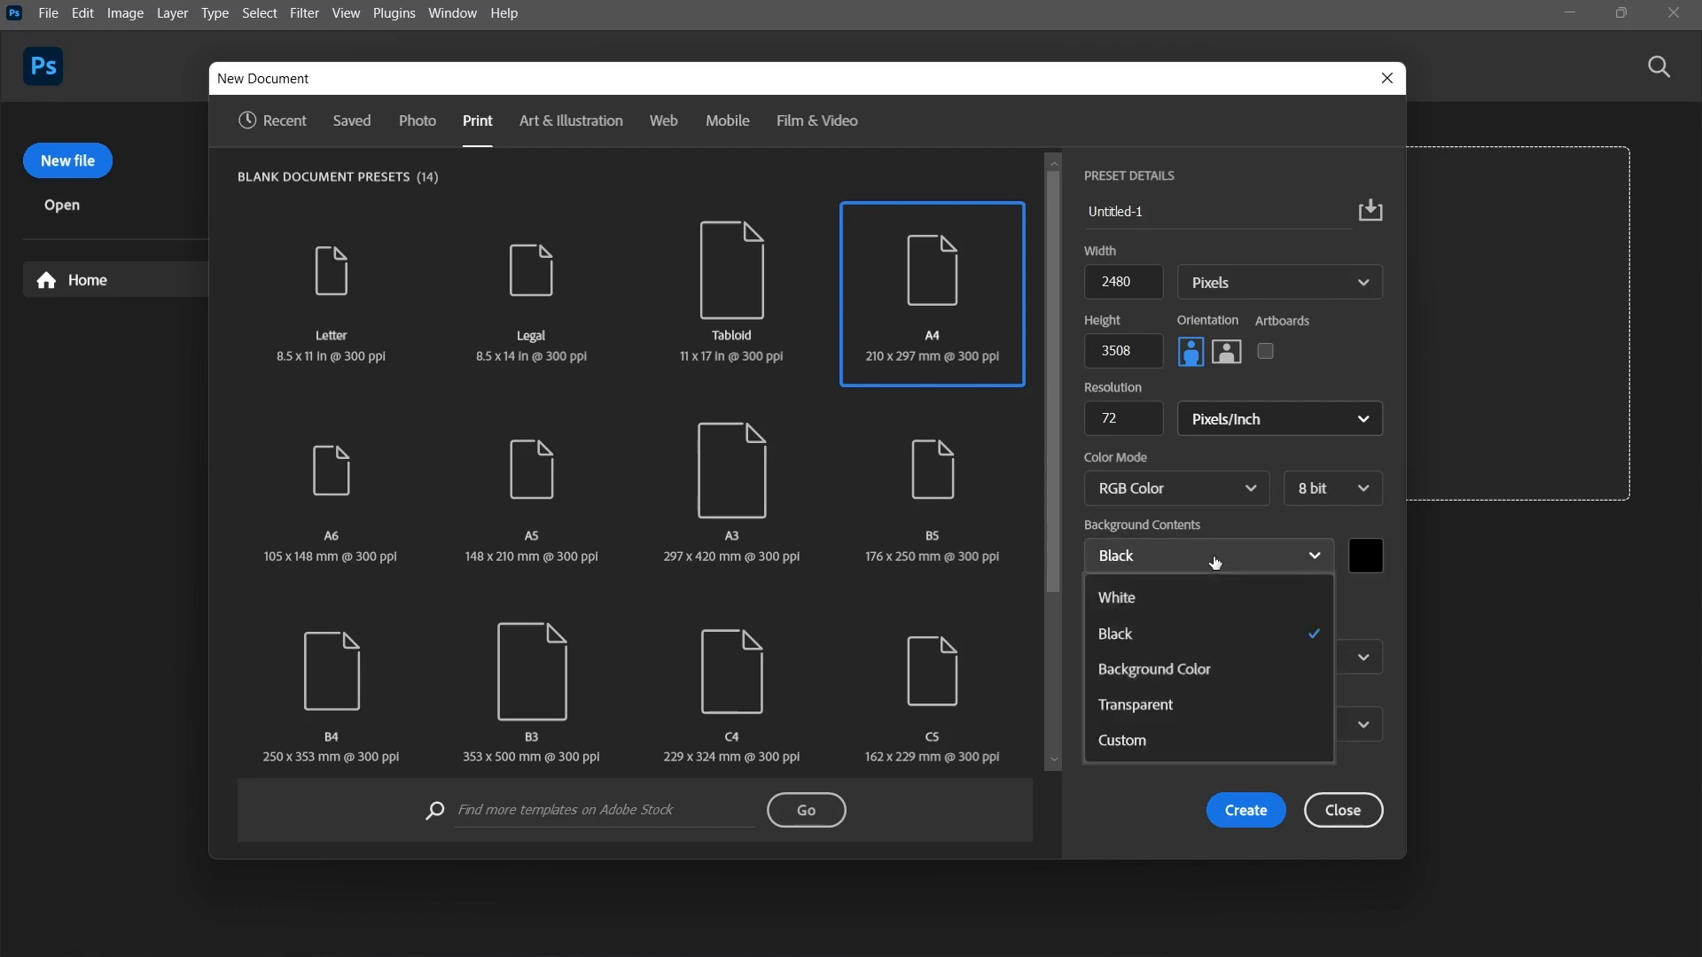
left_click(1177, 705)
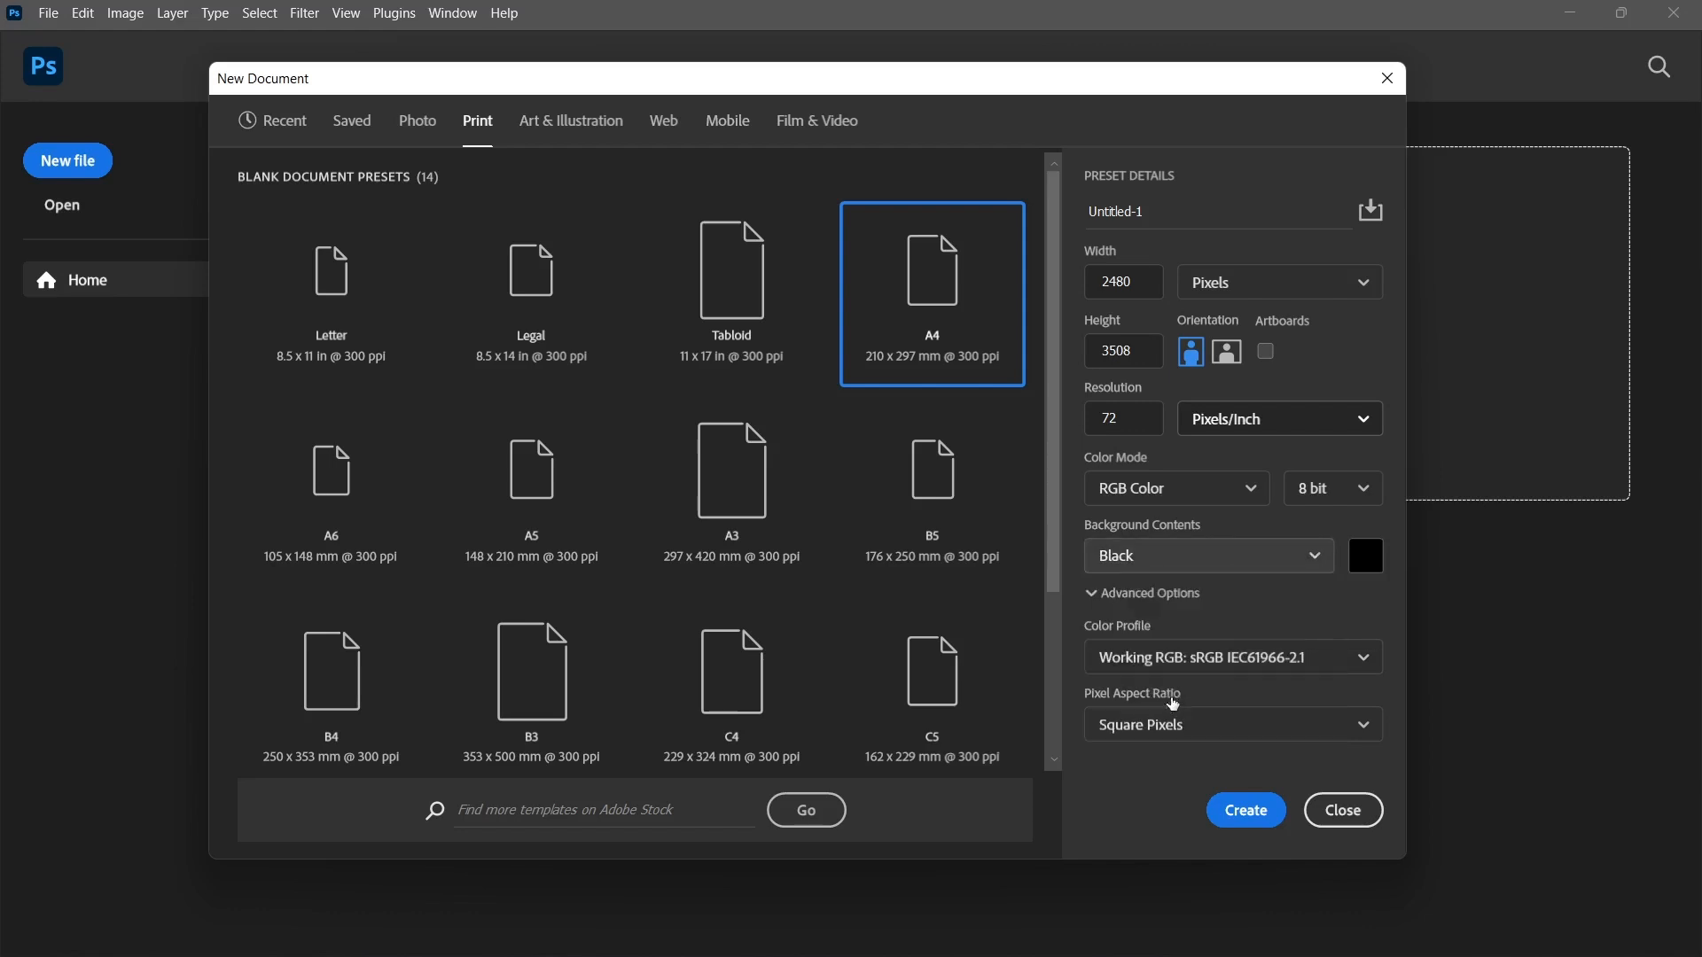
Try a custom background color, cancel it, and set the new document's background contents to White.
left_click(1201, 557)
left_click(1122, 743)
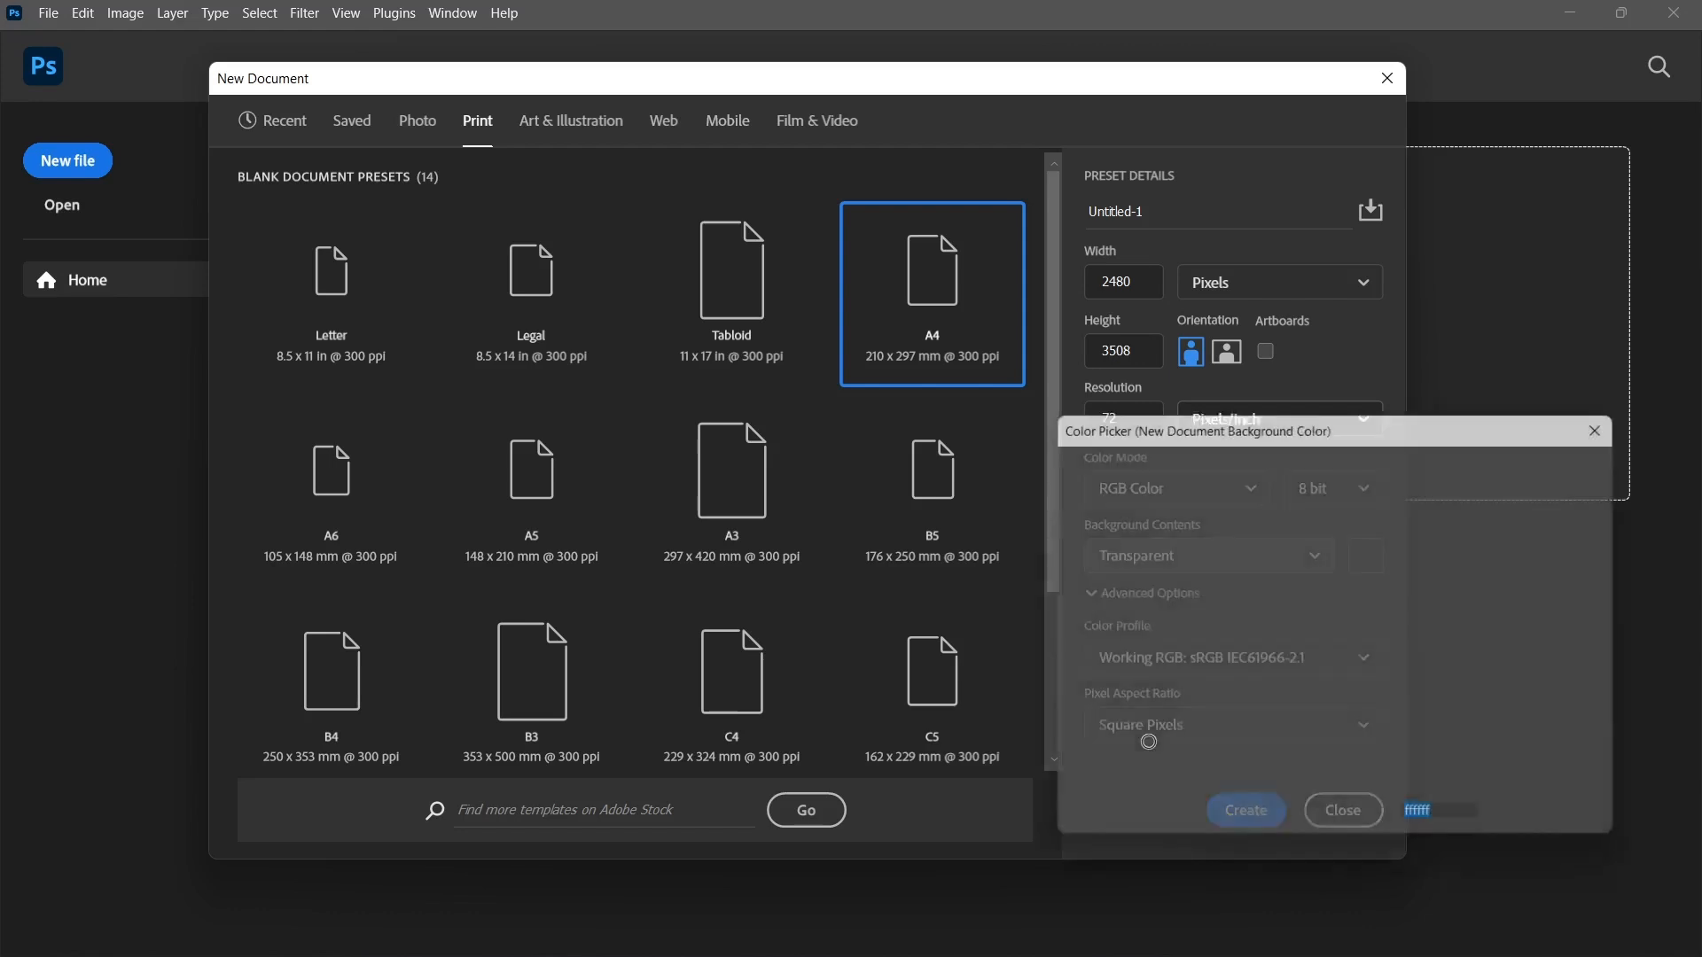
left_click(1528, 503)
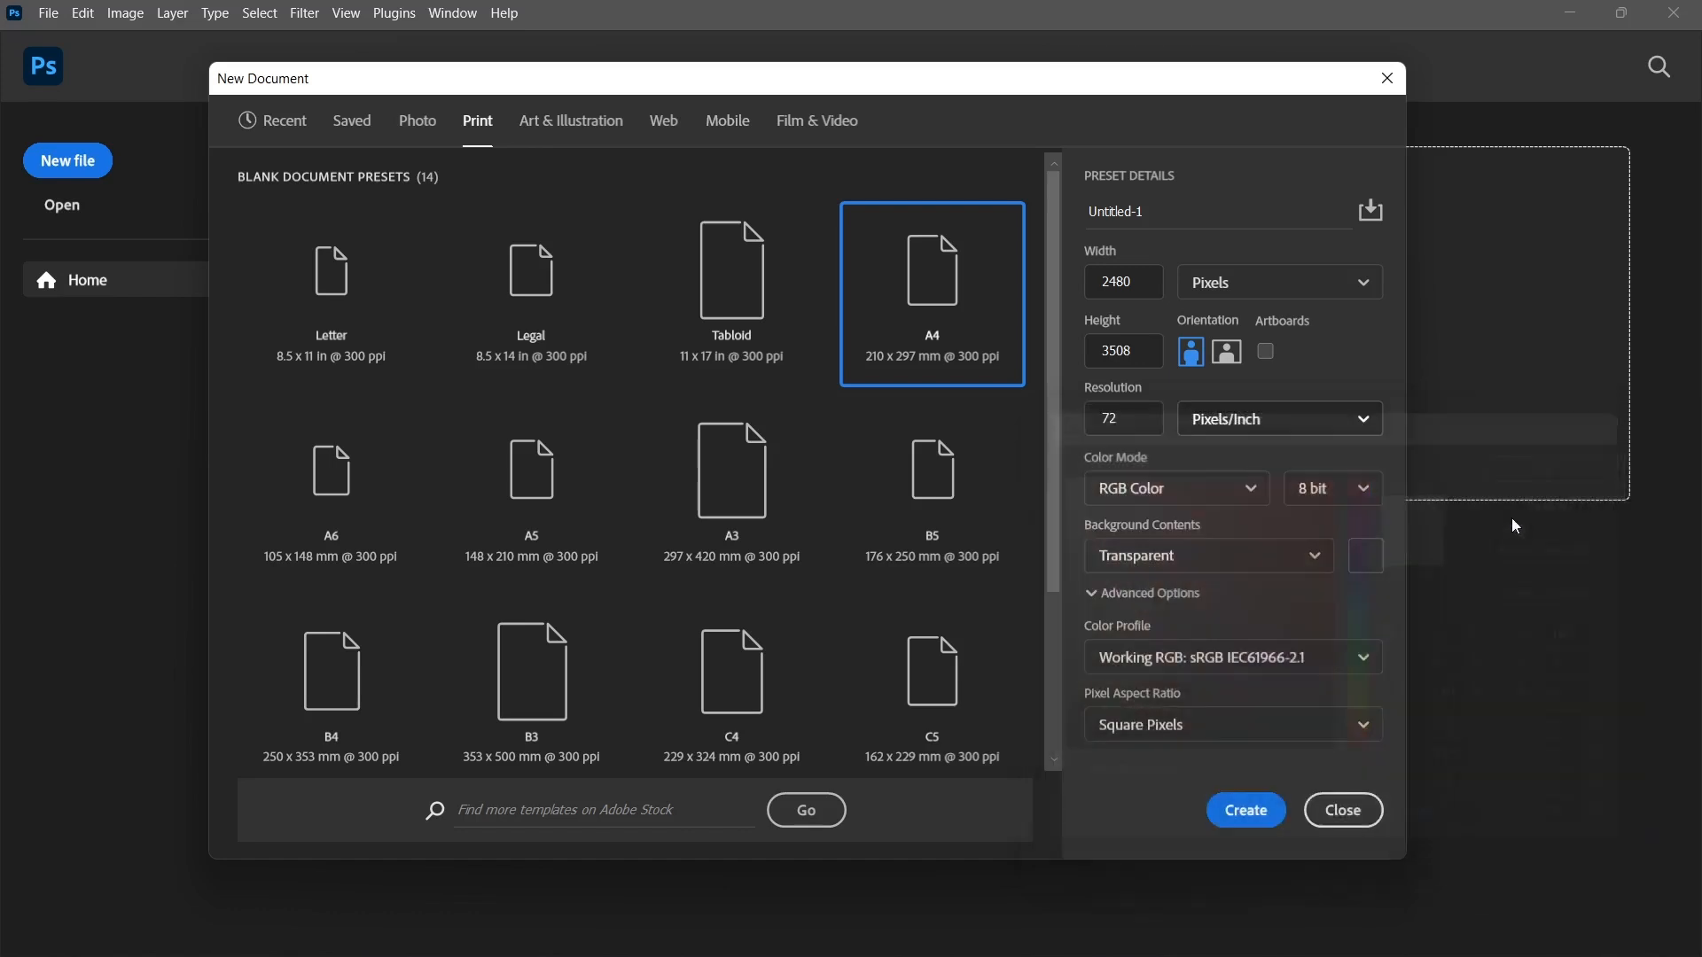
left_click(1175, 558)
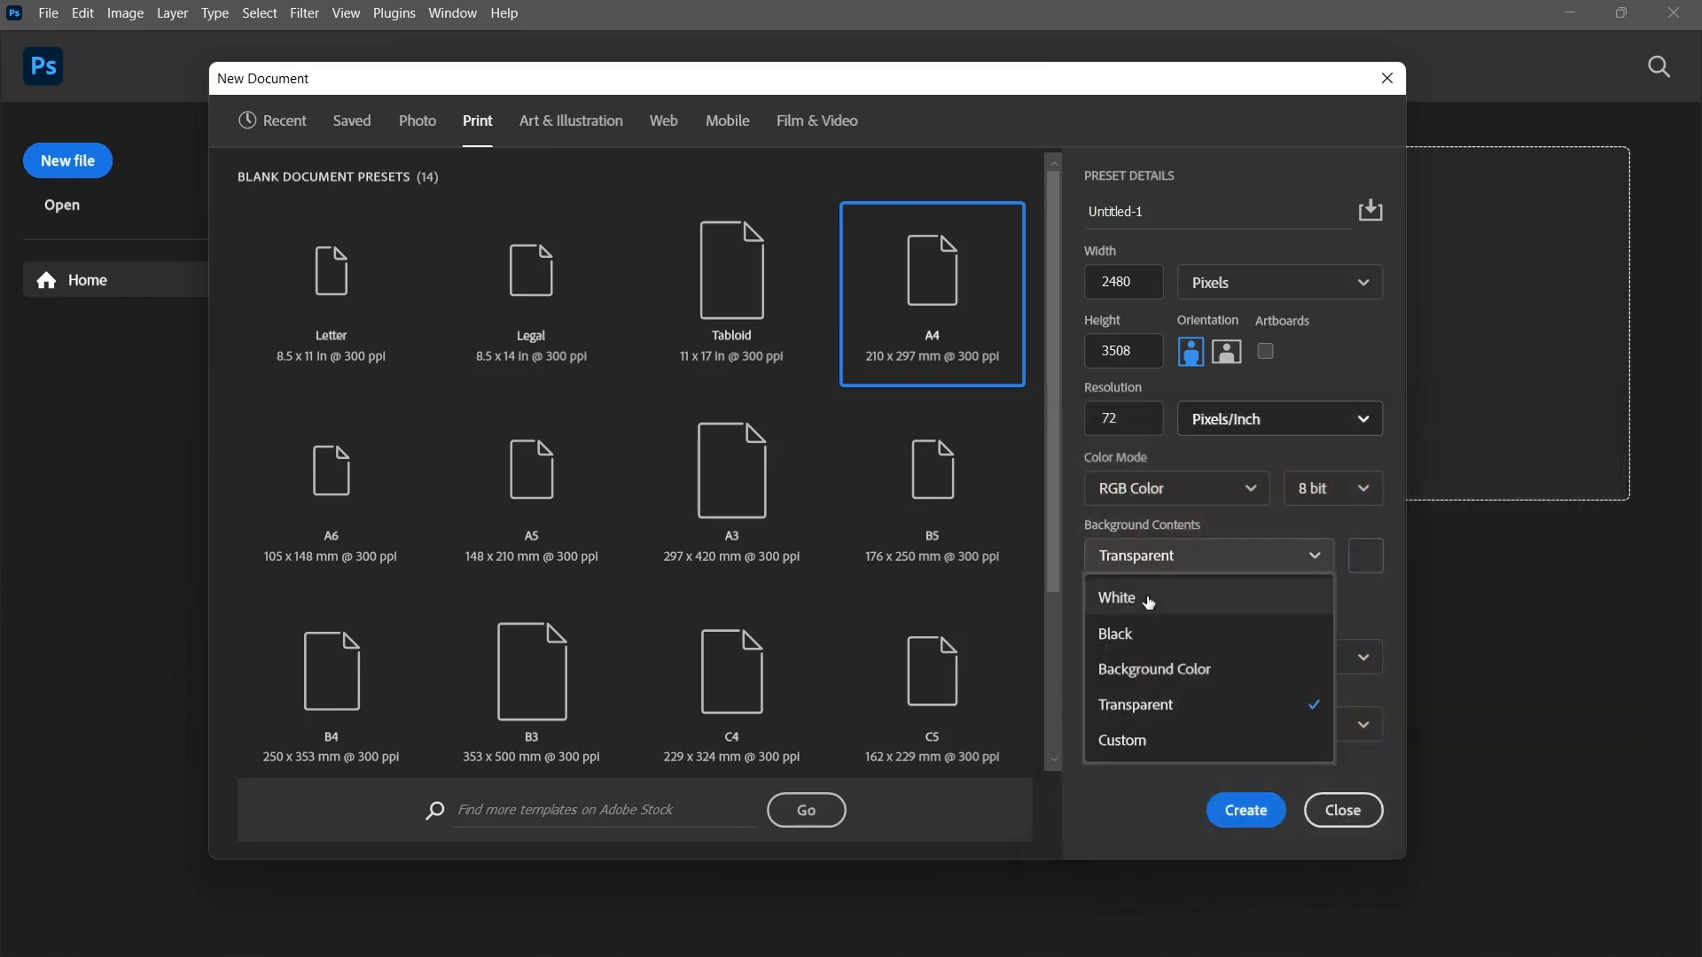
left_click(1303, 596)
Examine the advanced choices for the document's color profile and pixel aspect ratio, keeping the current ones.
left_click(1307, 598)
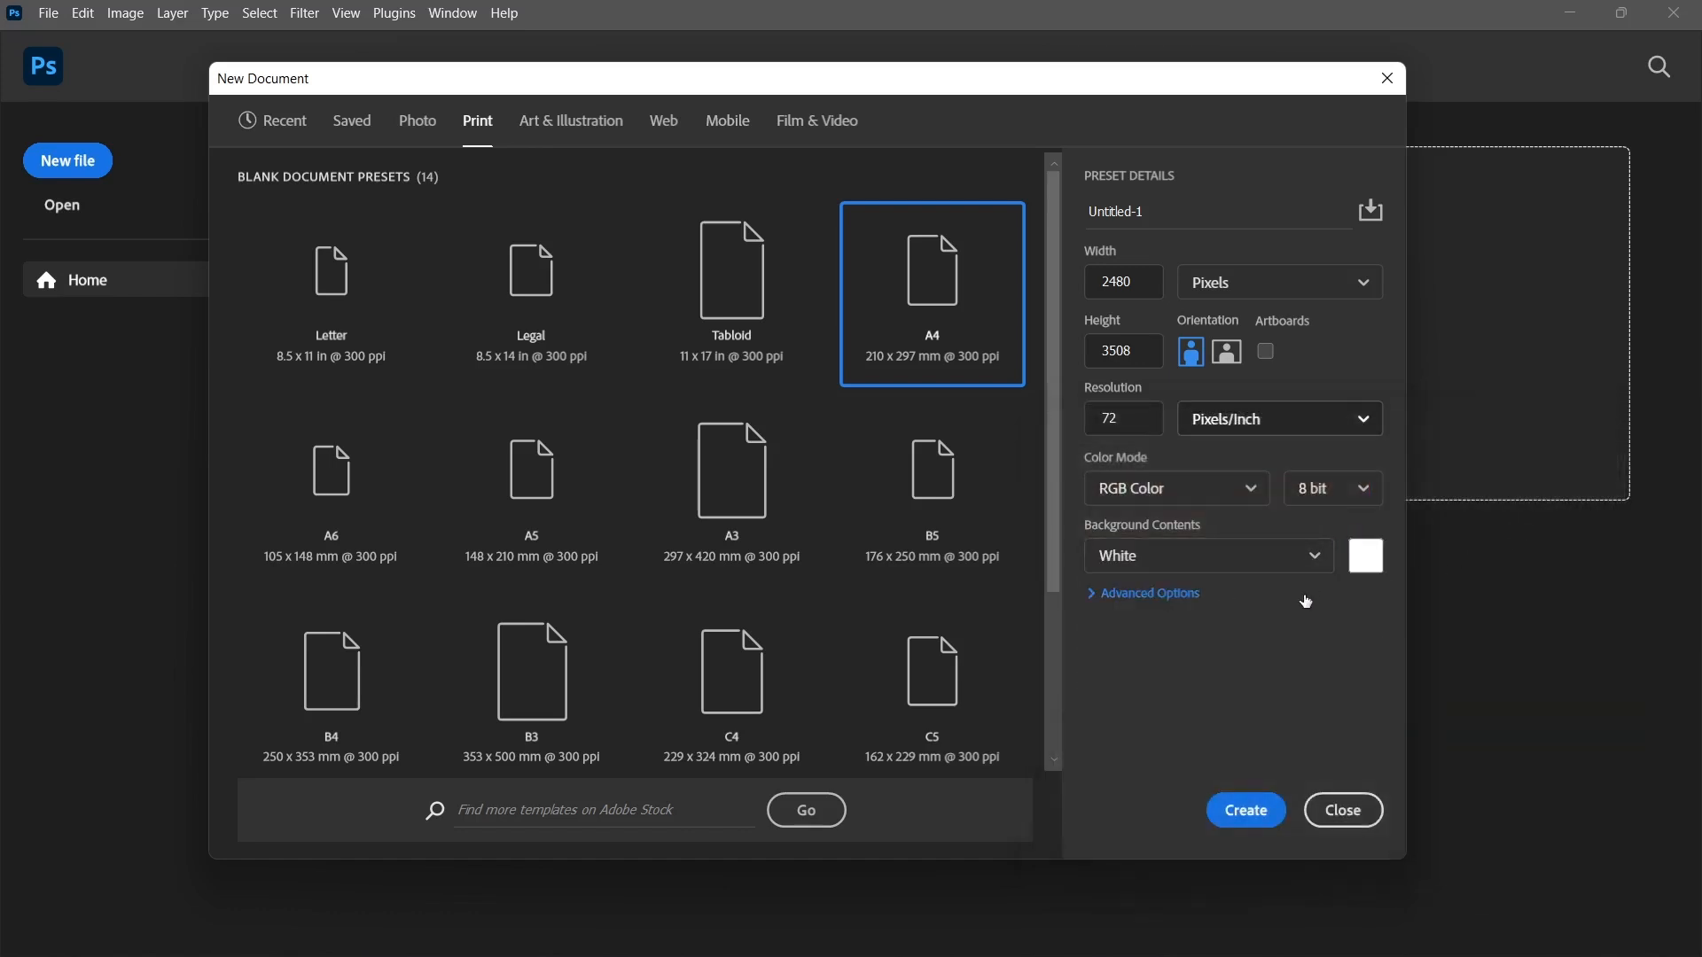
left_click(1148, 594)
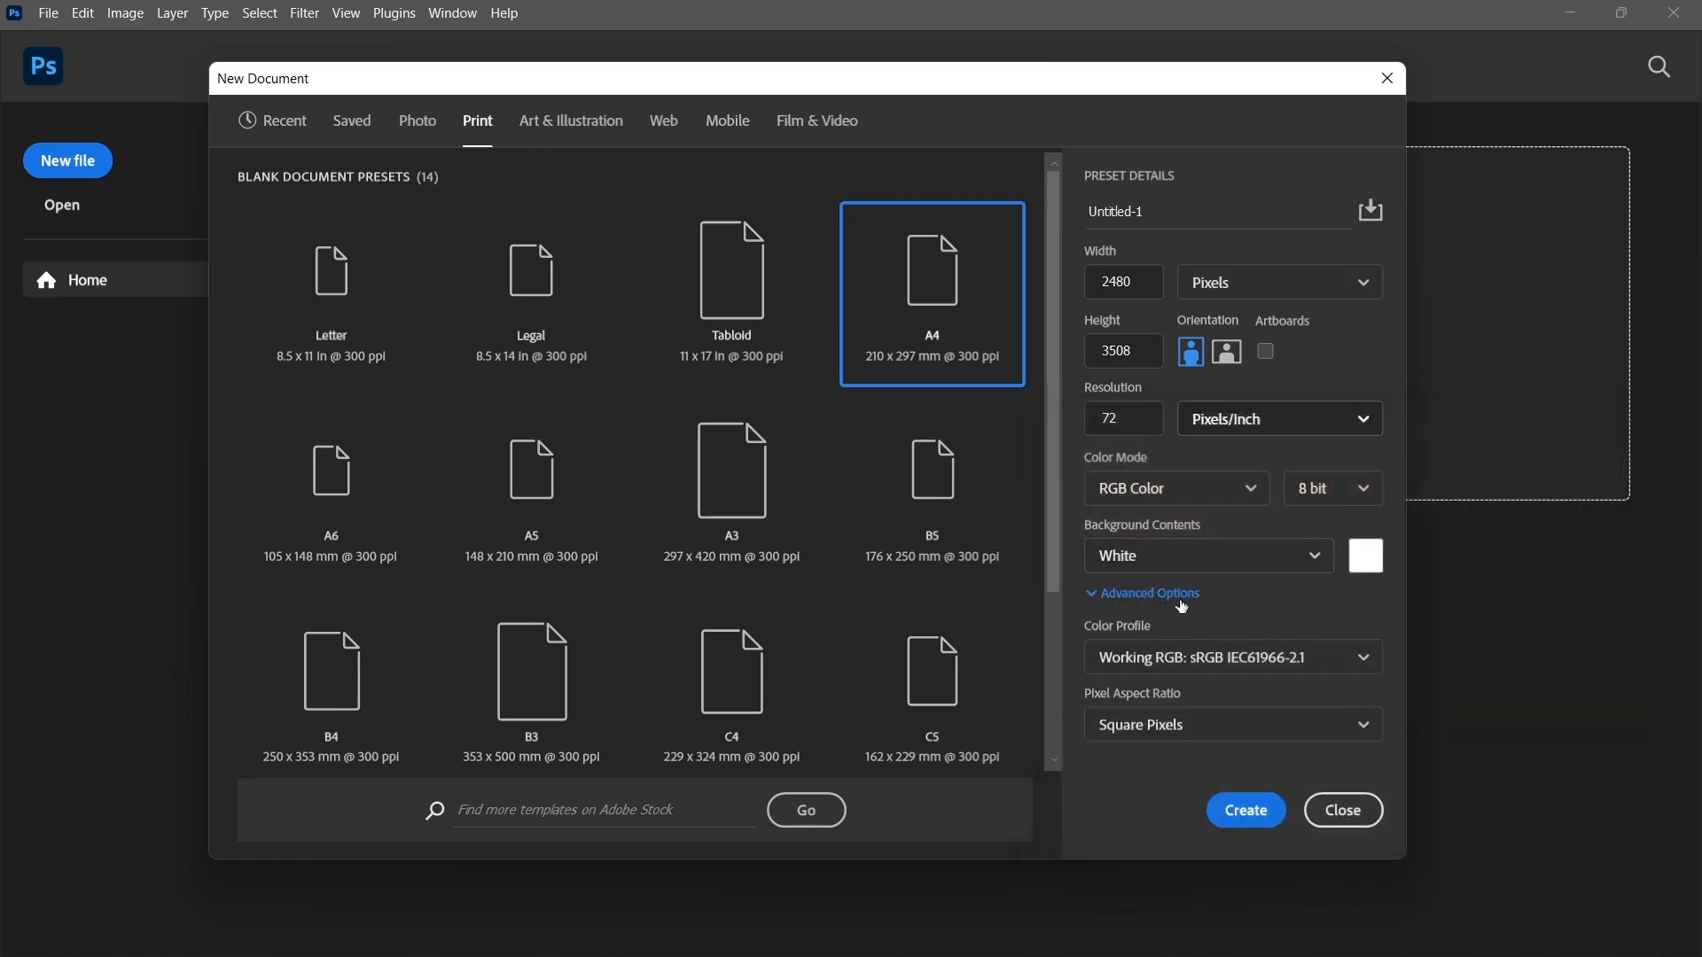
left_click(1190, 658)
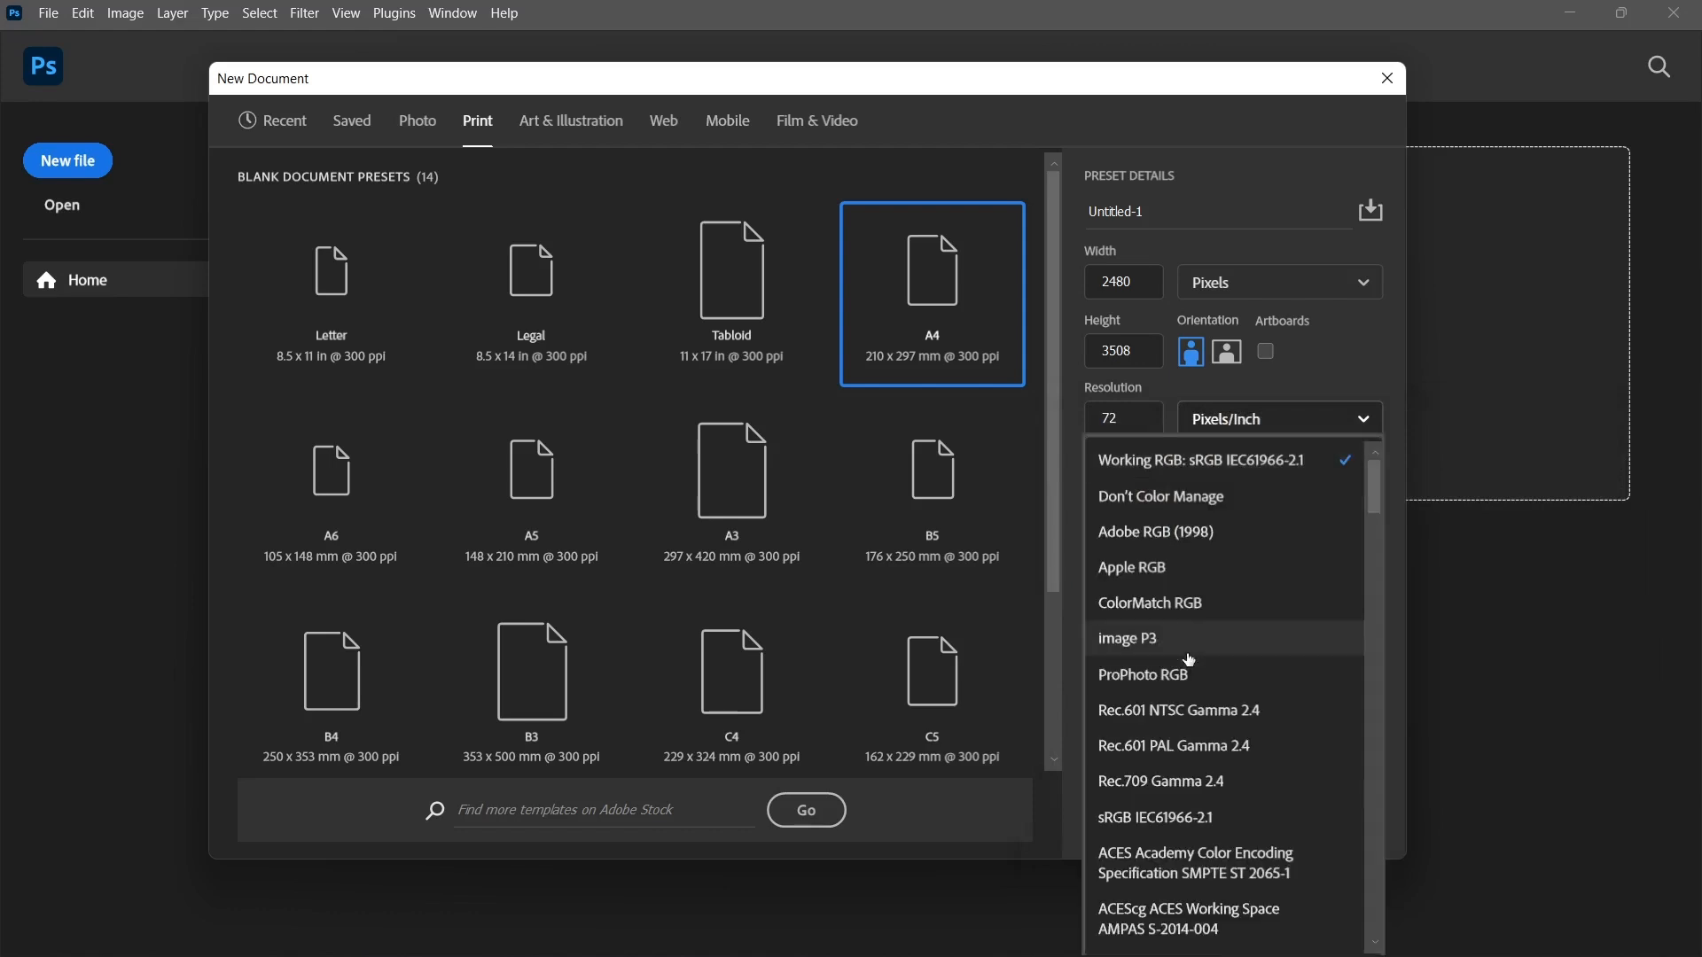
left_click(1404, 557)
left_click(1190, 718)
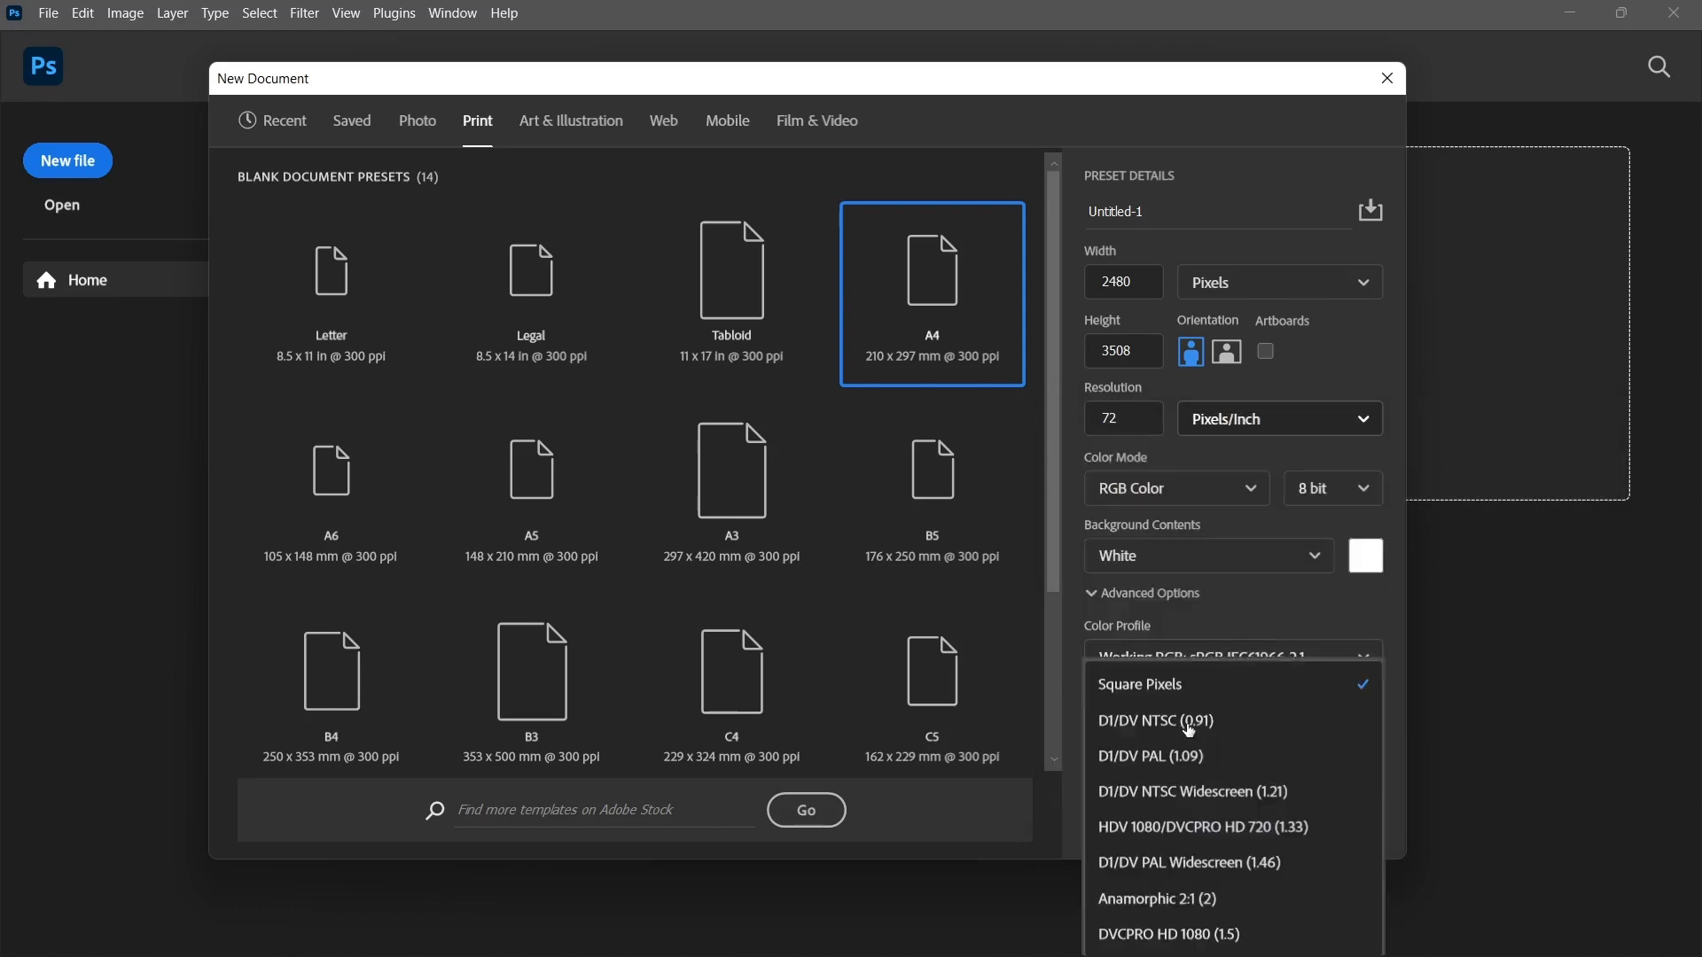
left_click(1365, 620)
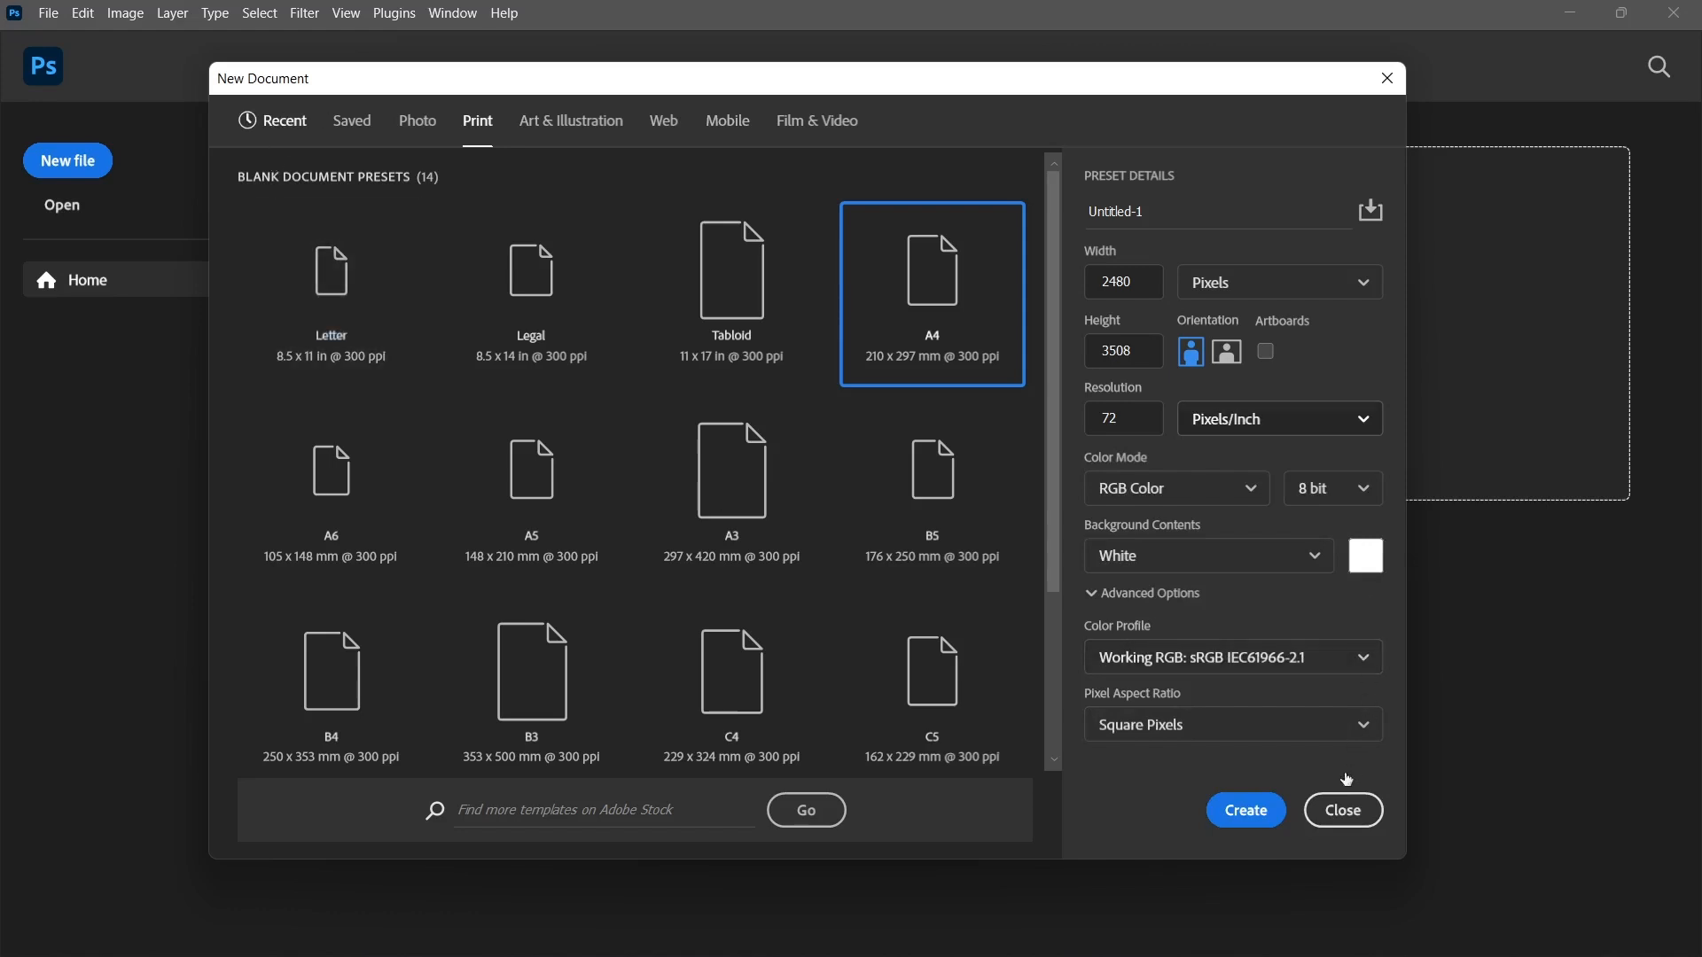
Close the new document setup, look at the files available for opening, and cancel without opening one.
left_click(1340, 808)
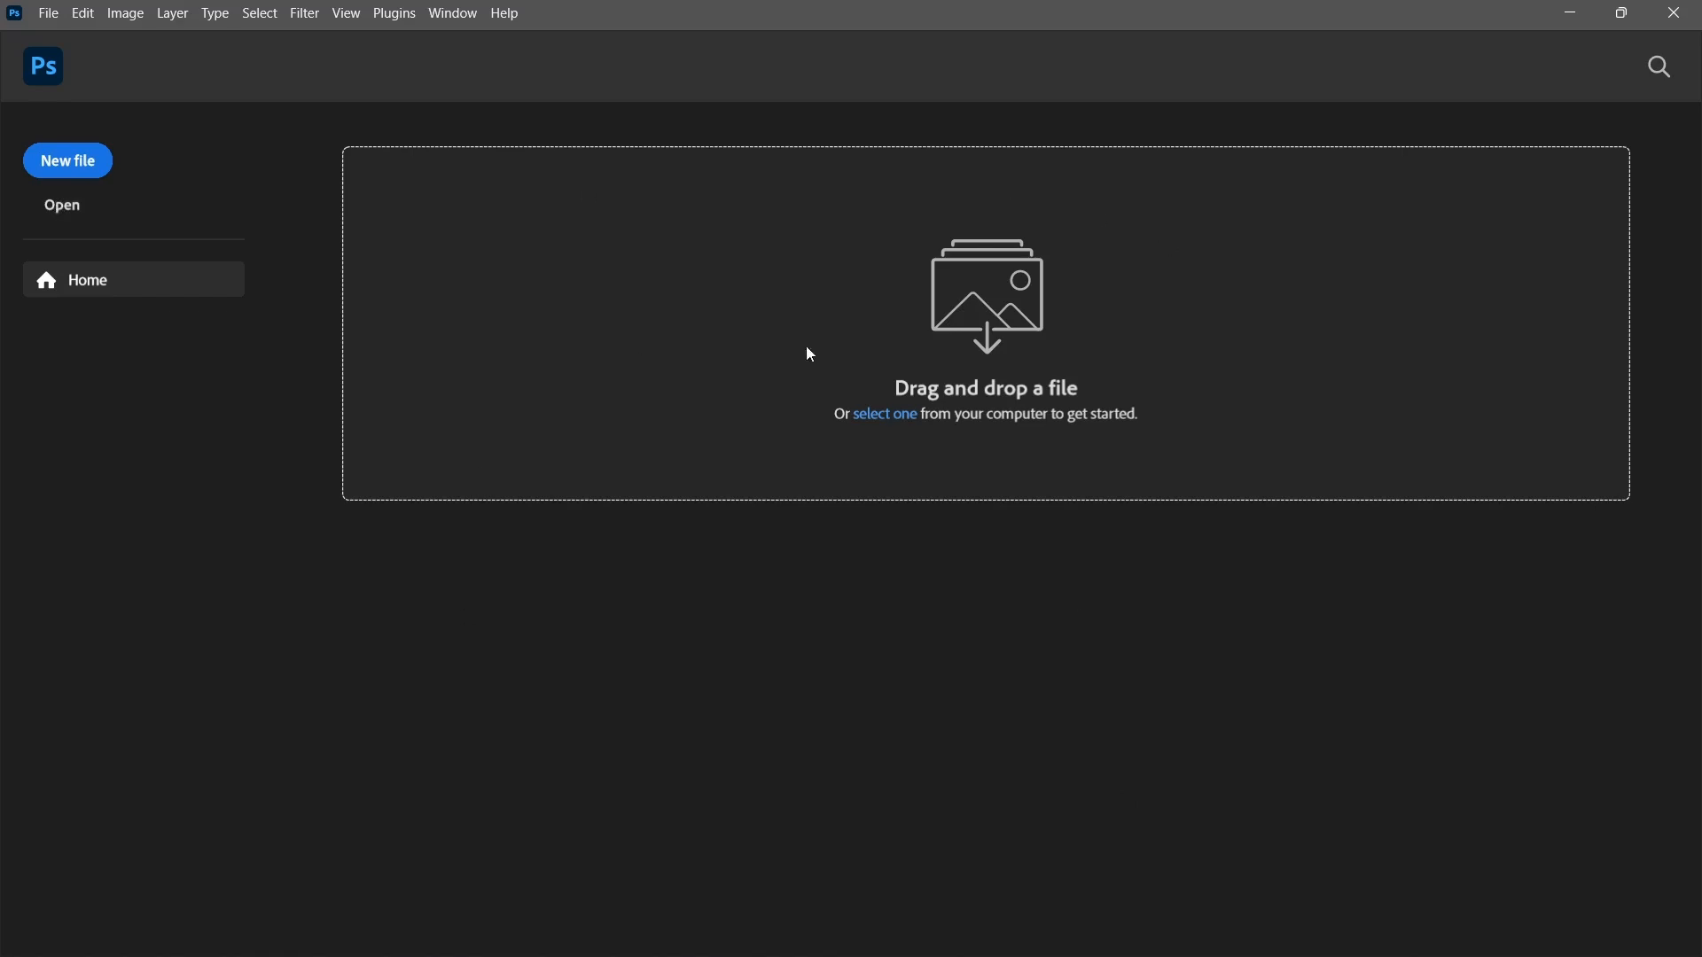
left_click(72, 208)
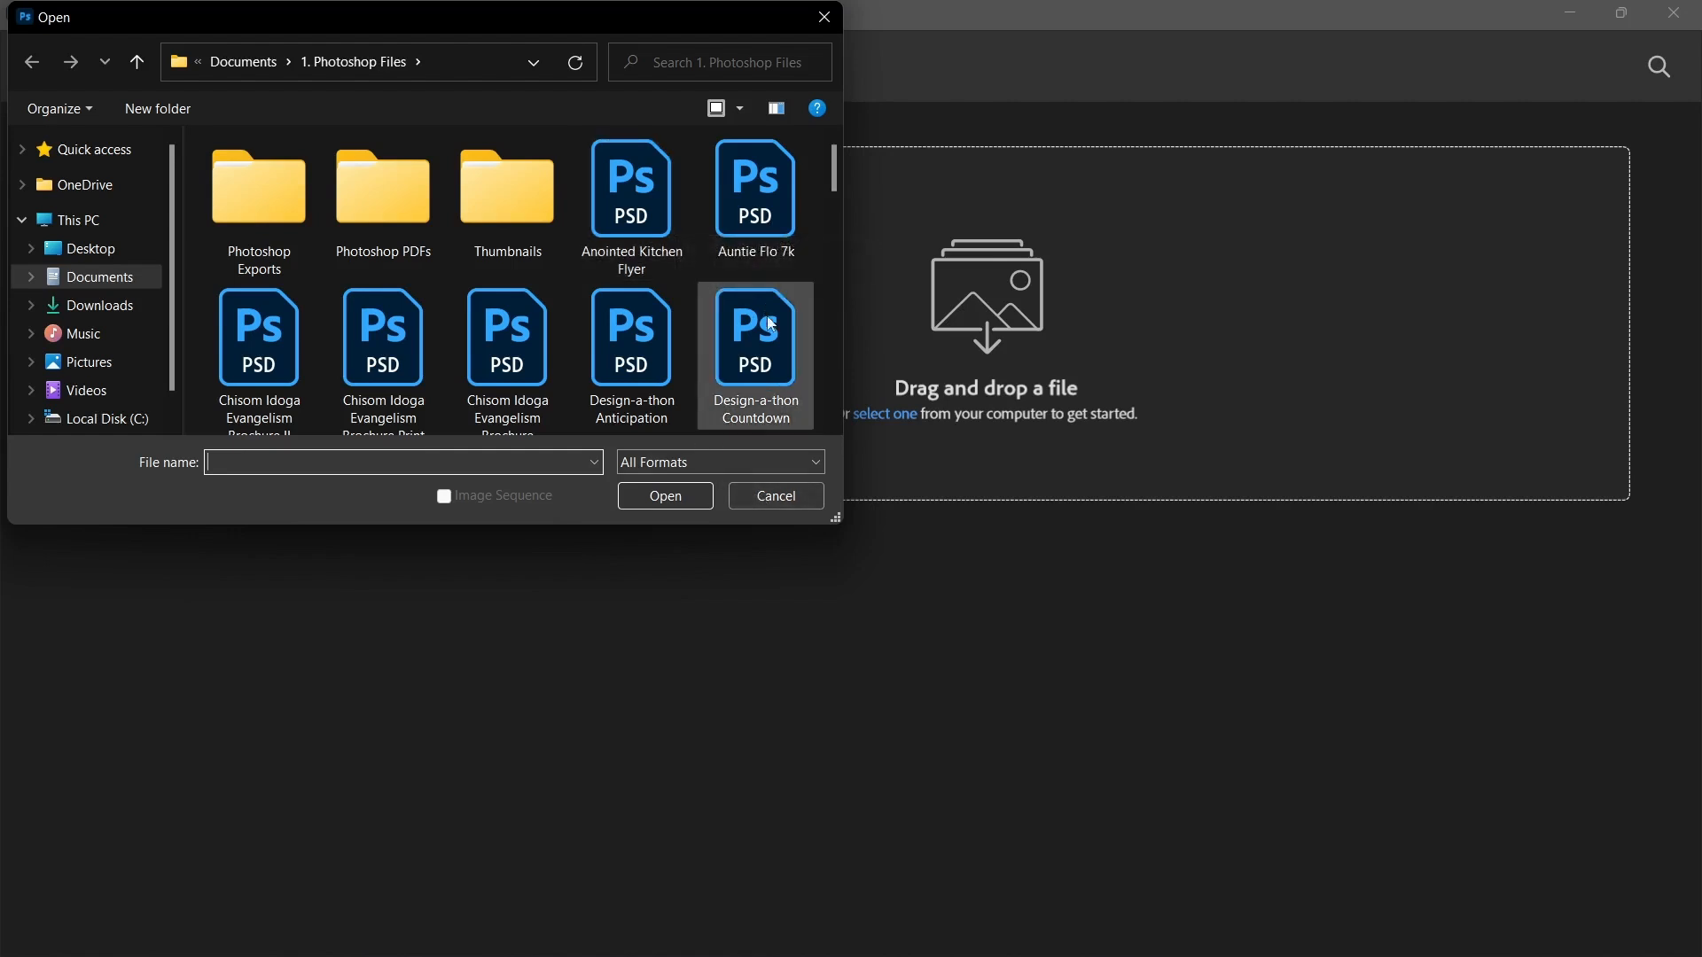
left_click(777, 496)
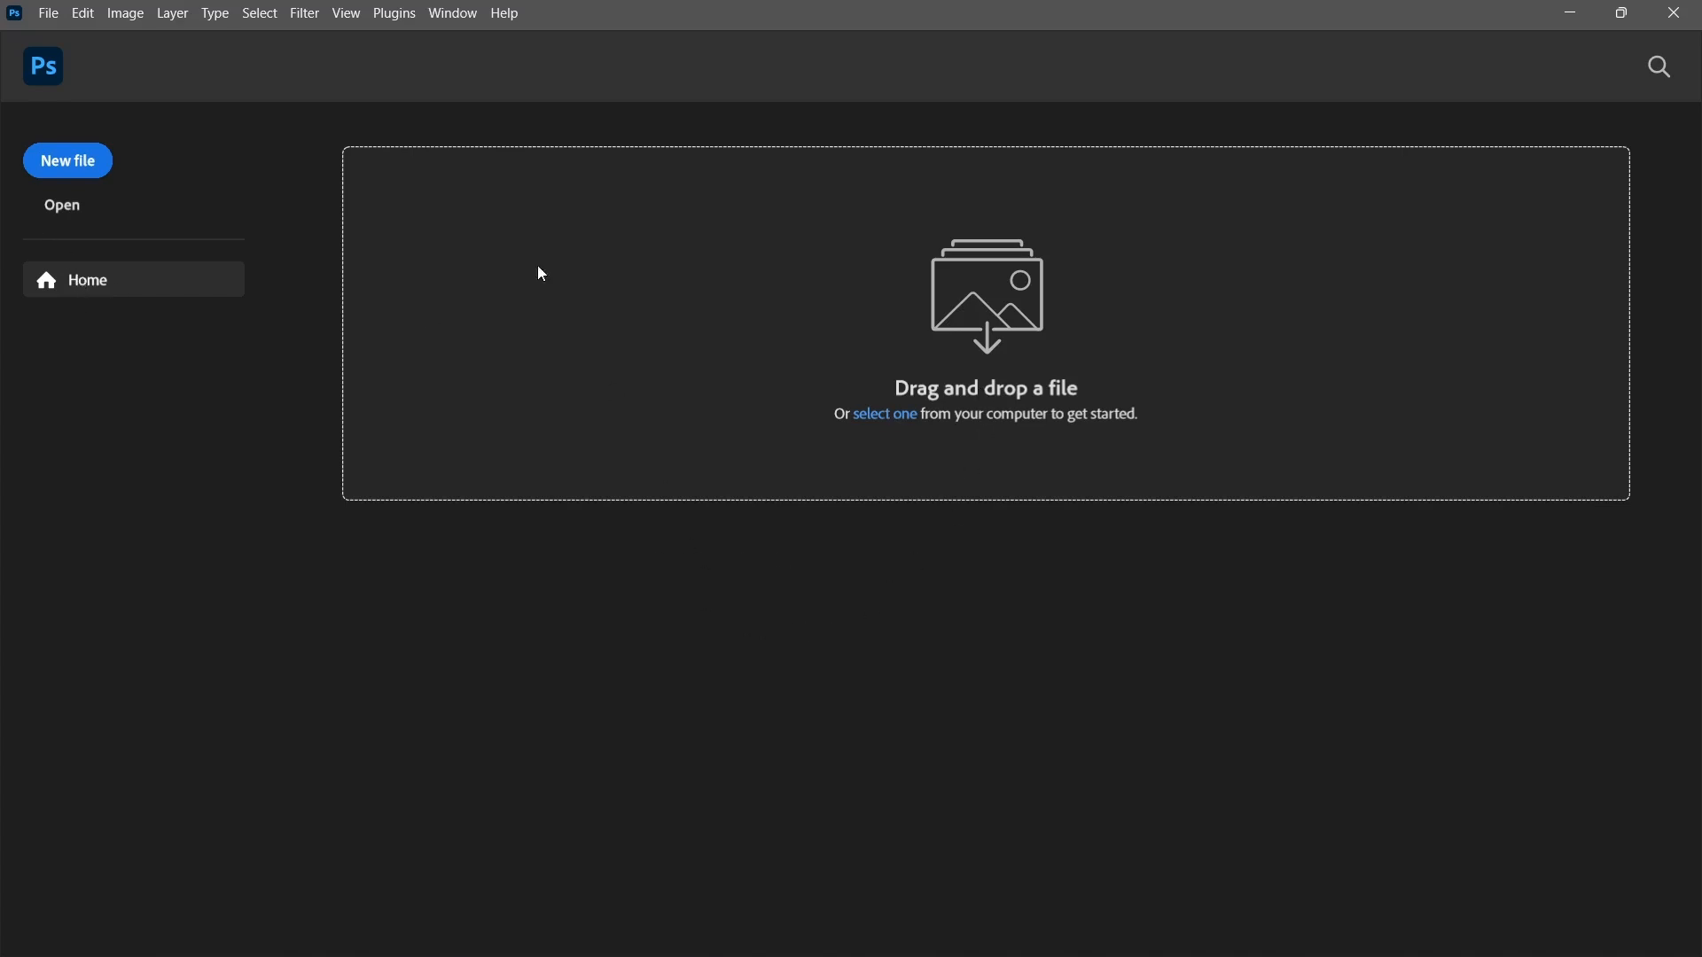
Create a new document 1080 pixels wide and 1080 pixels high.
left_click(100, 168)
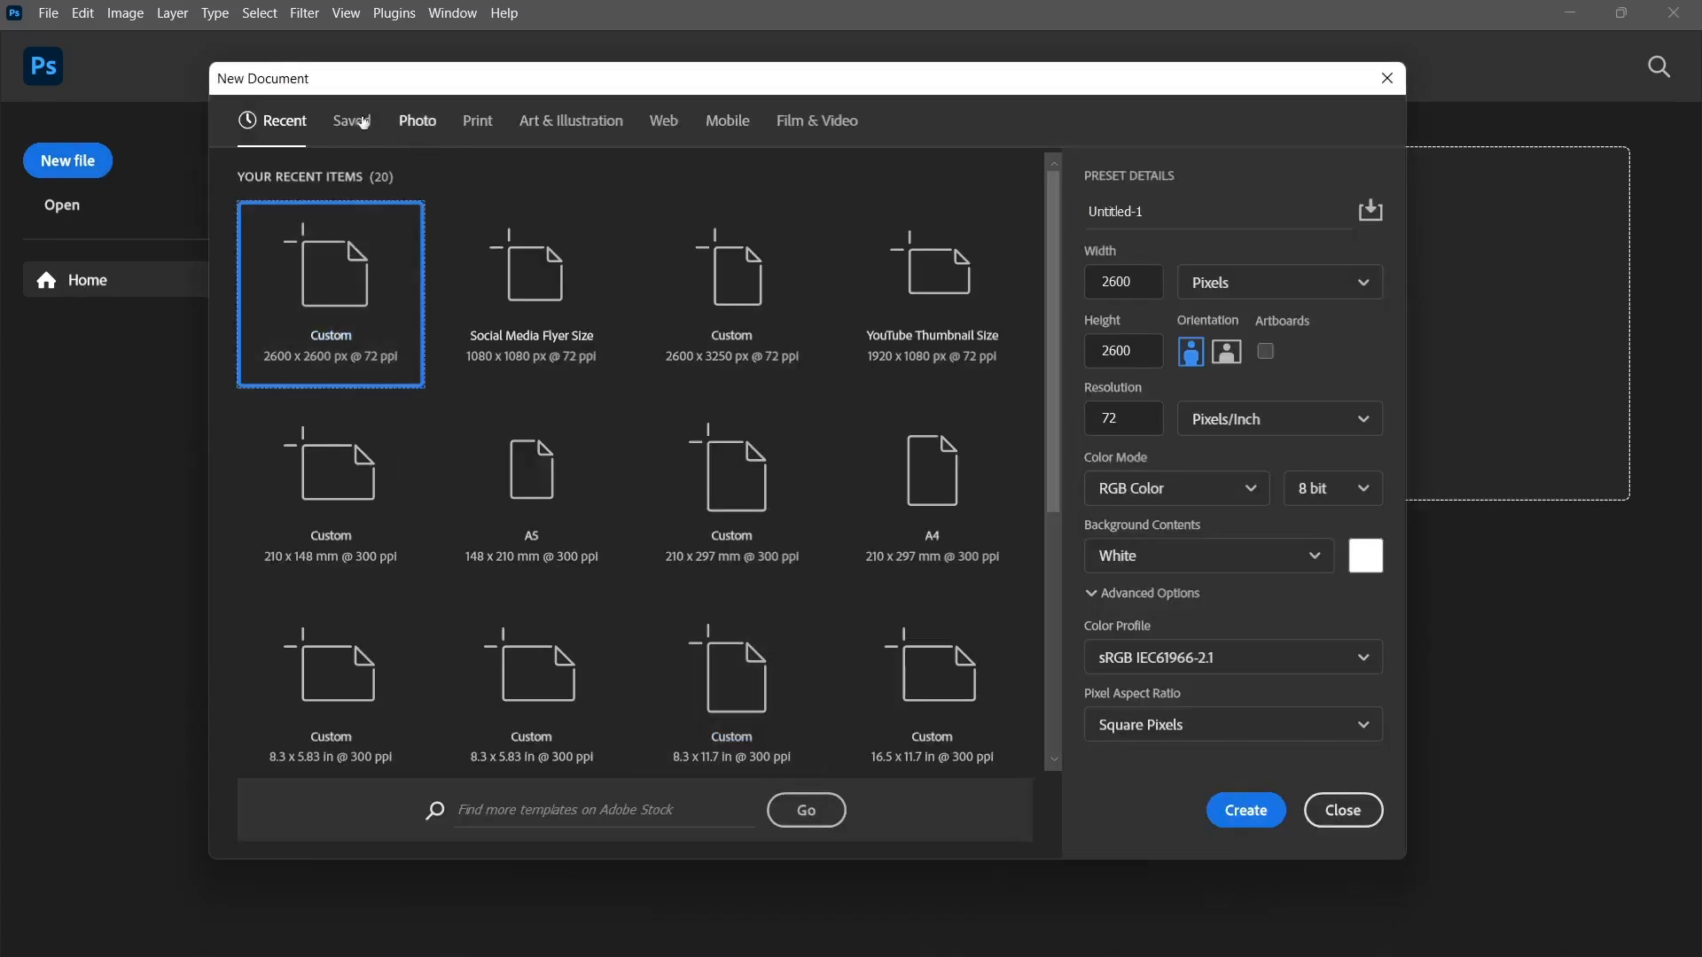
left_click(1224, 290)
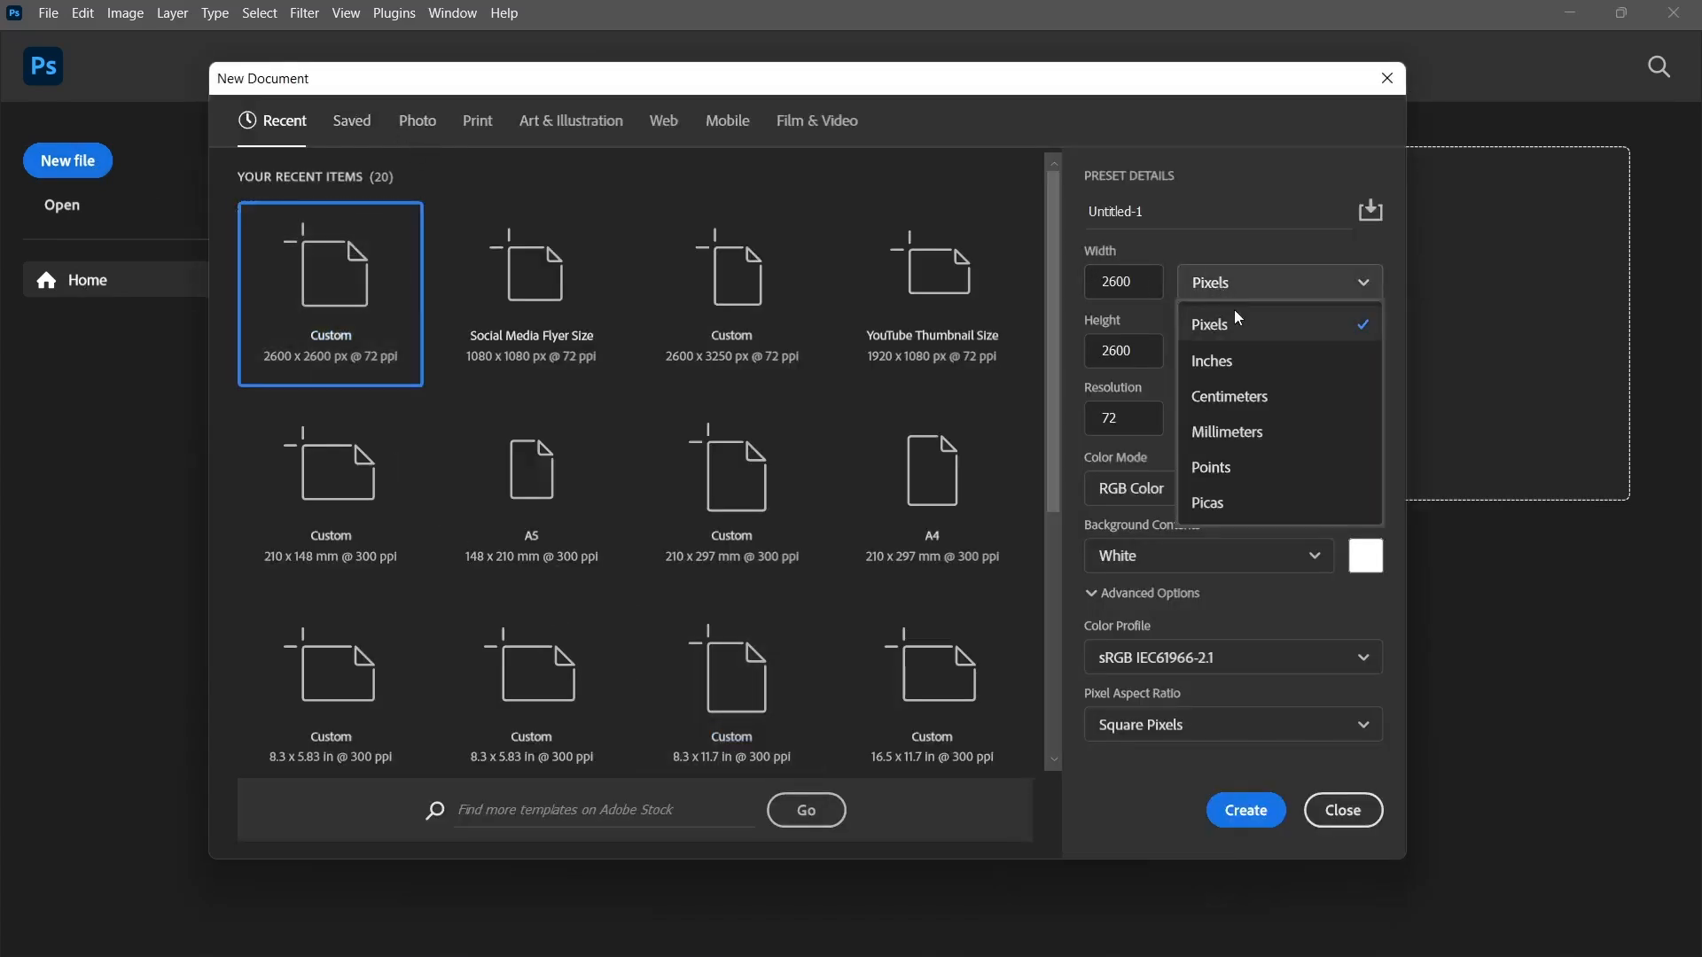
left_click(1237, 328)
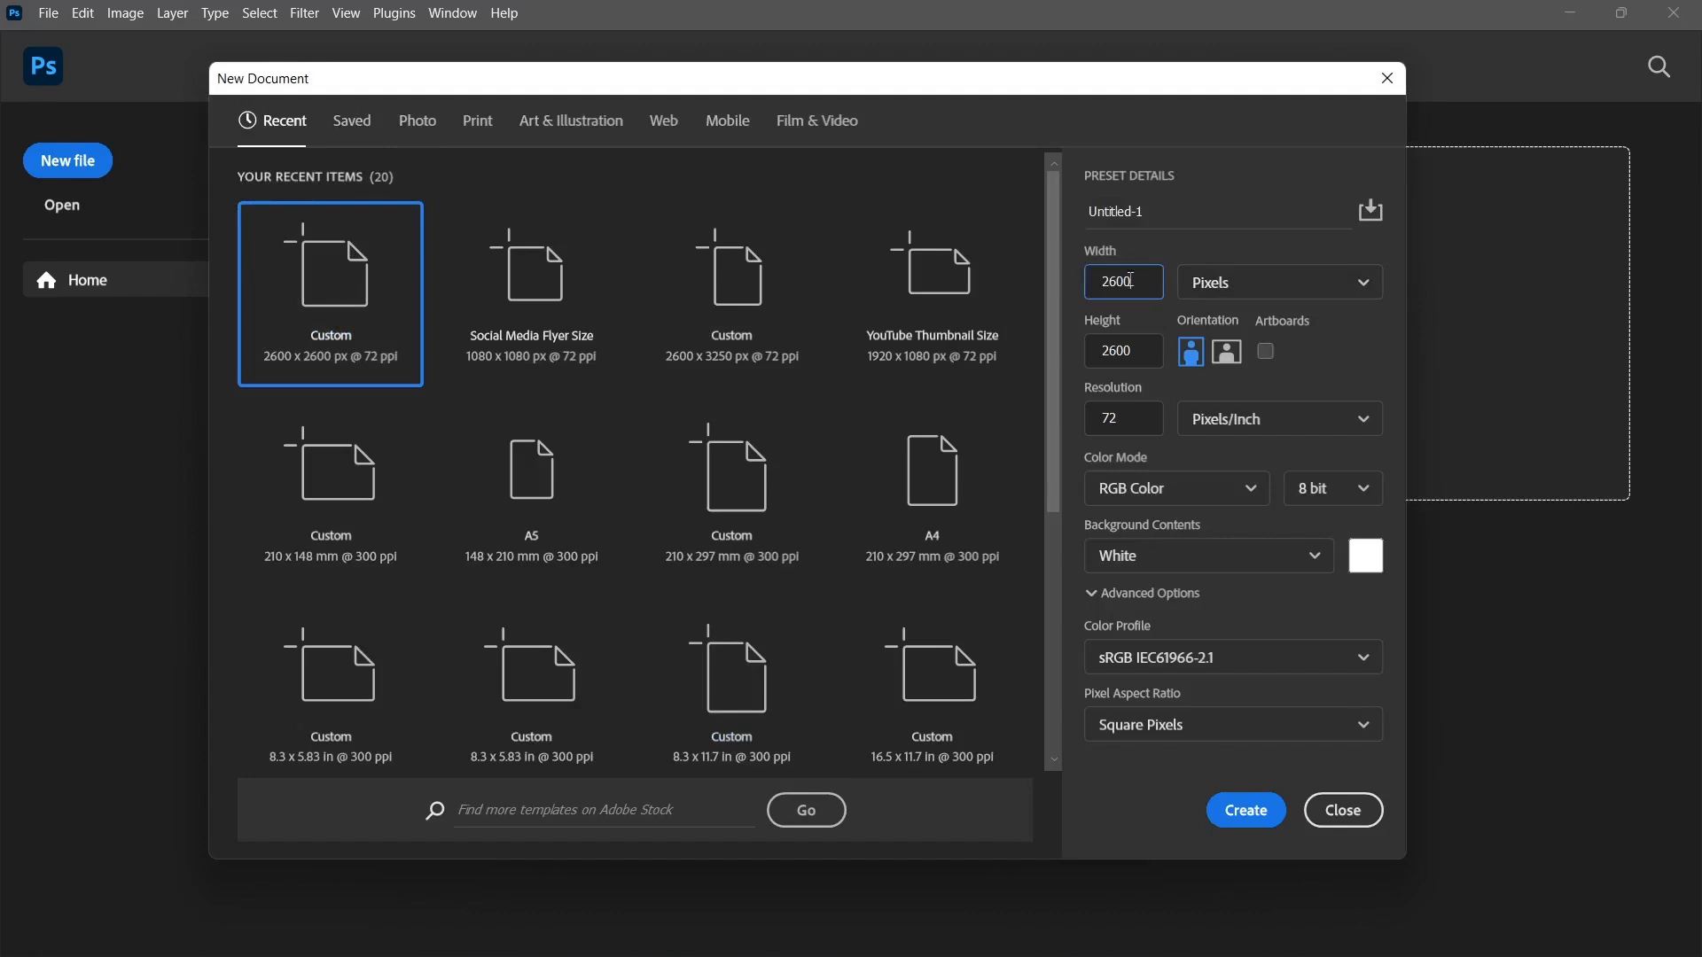
type("10")
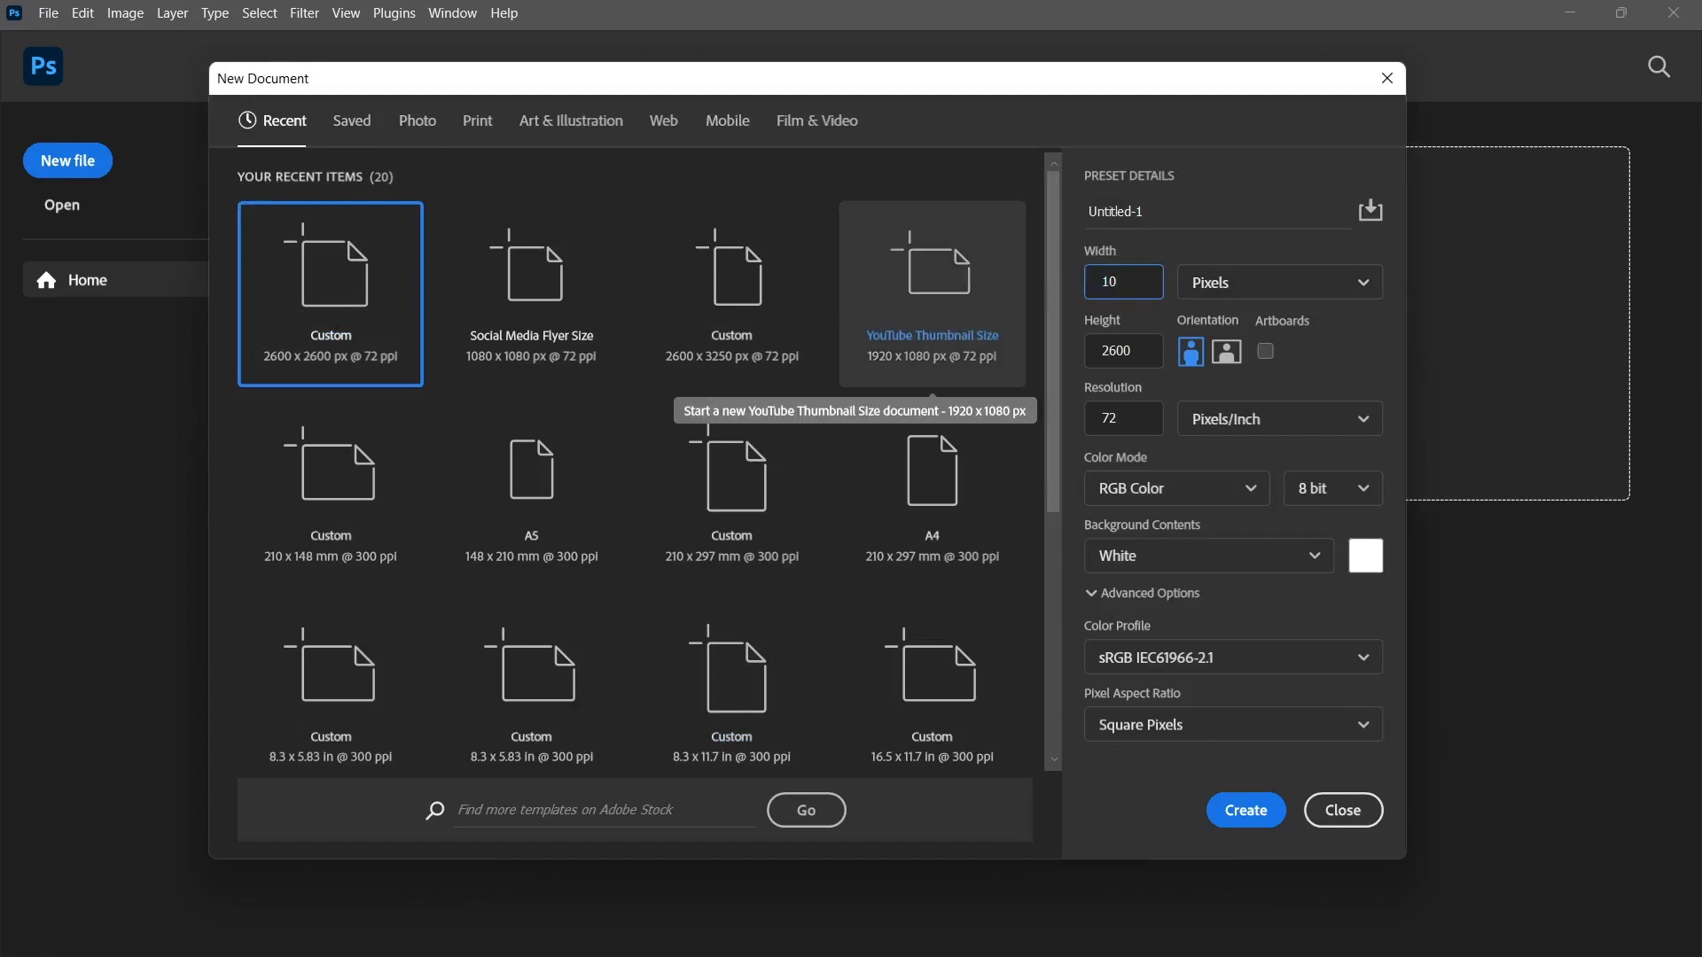
type("80")
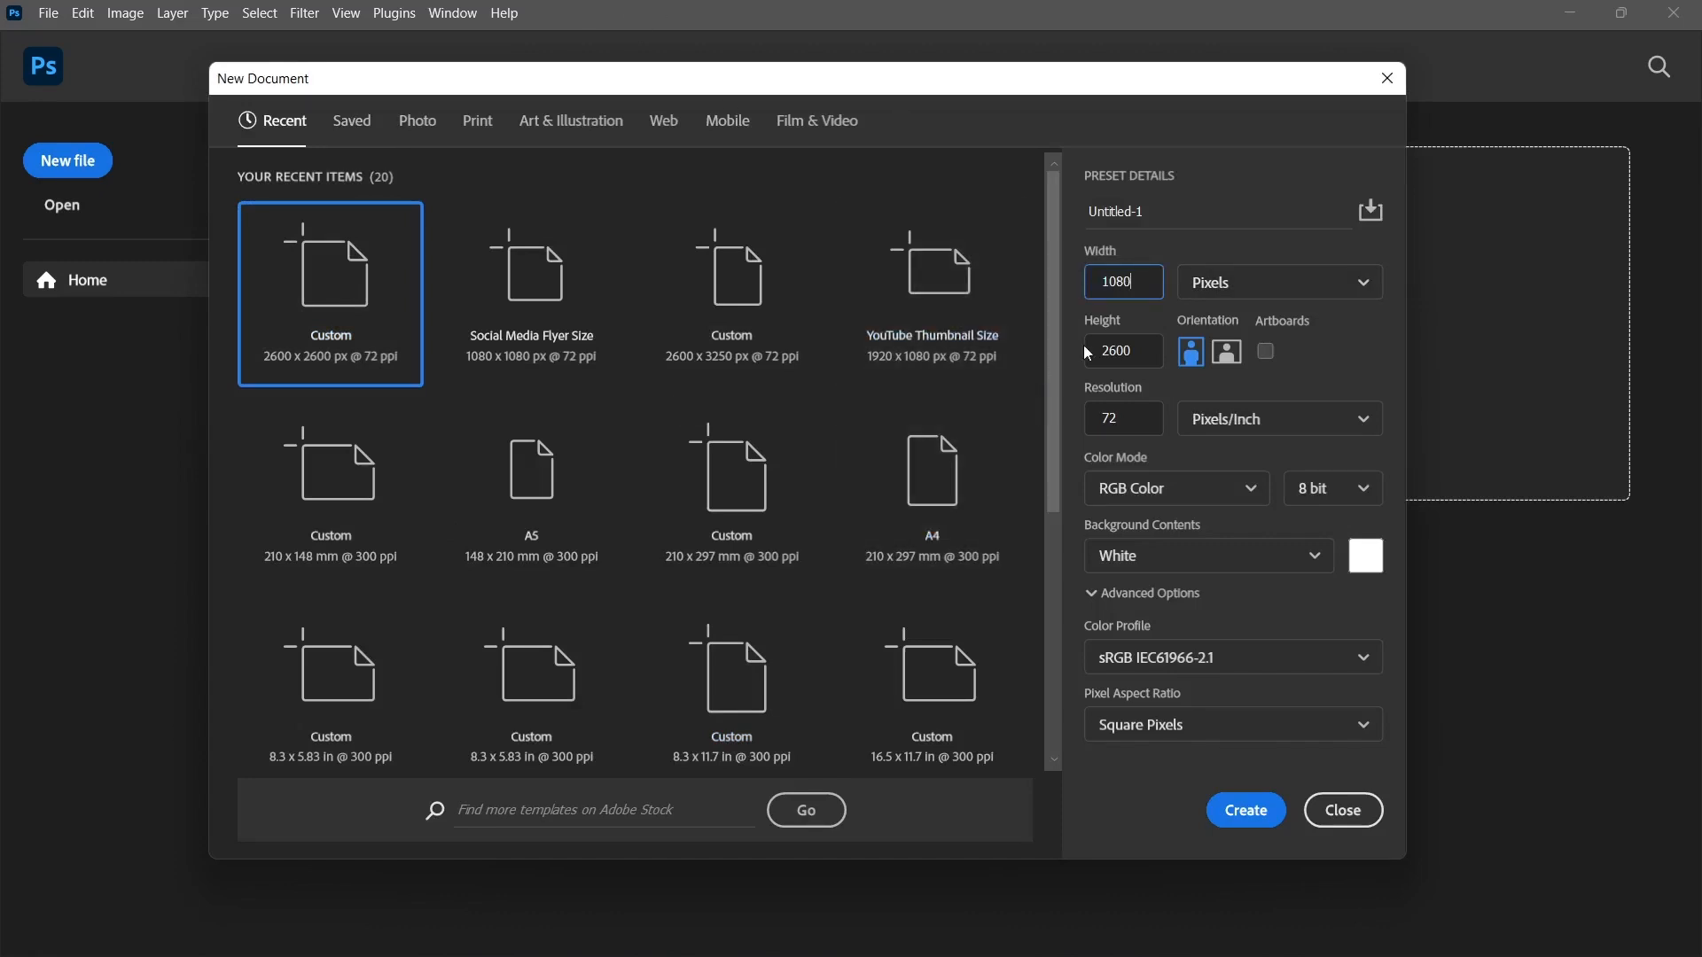
left_click(1089, 354)
type("1080")
left_click(1329, 370)
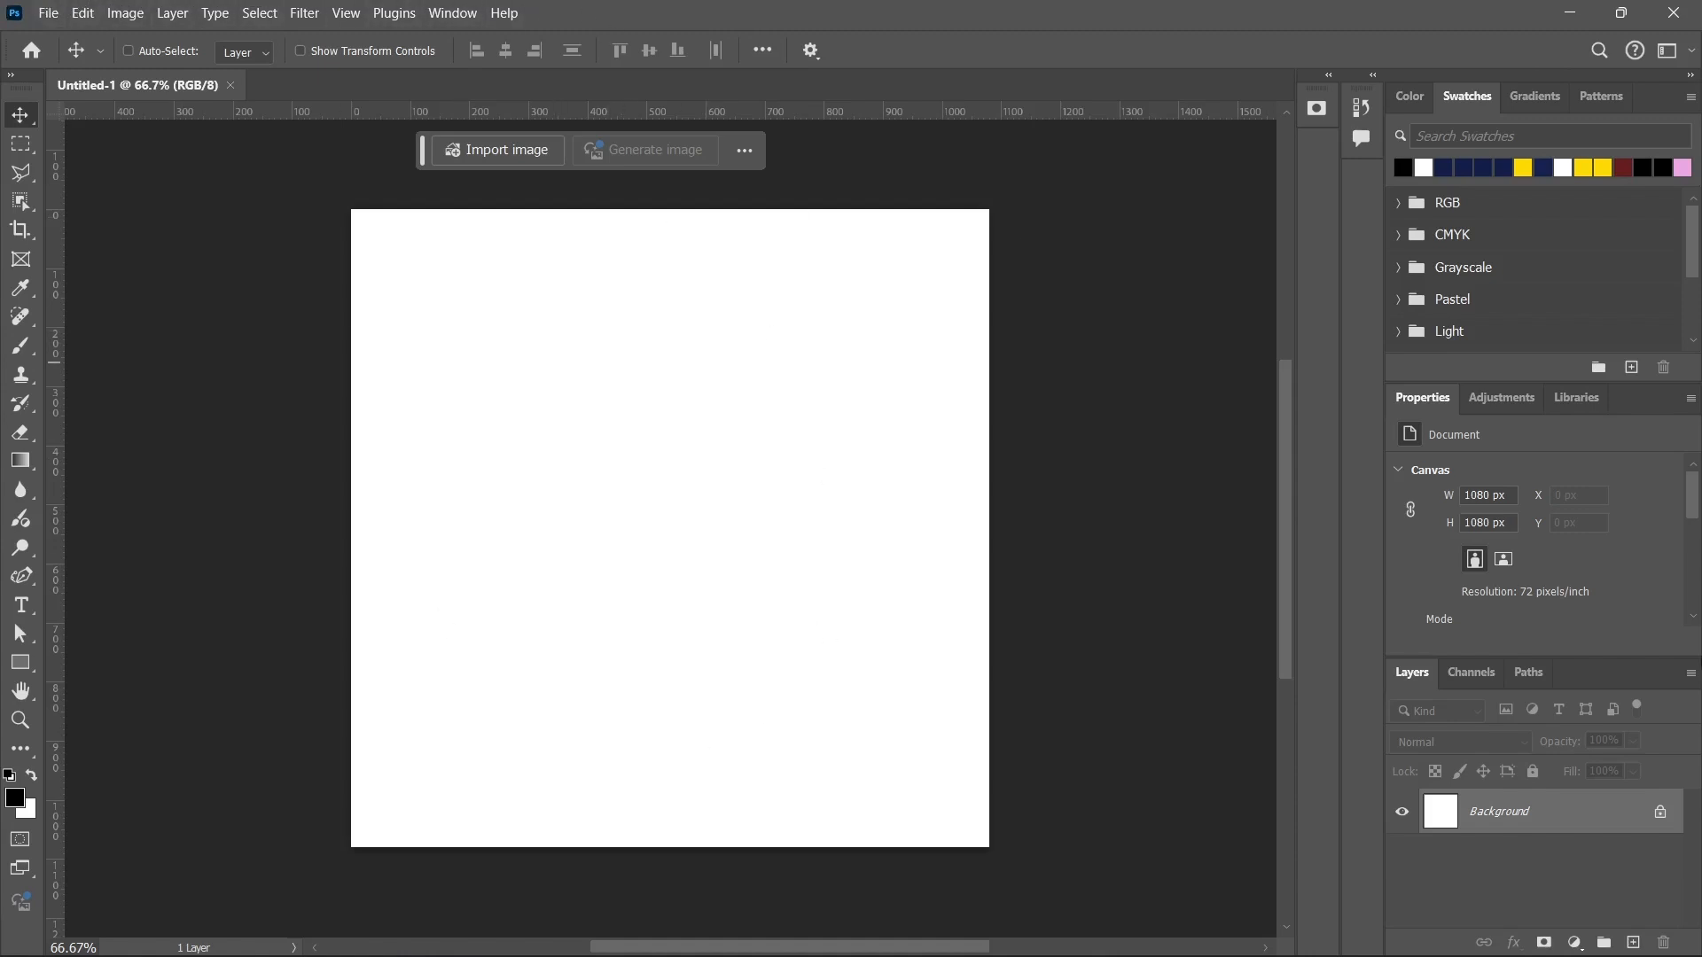
Examine the application's command groups from File and Edit through Image, Type, Filter and Window to Help.
left_click(40, 13)
left_click(45, 12)
left_click(81, 14)
mouse_move(123, 16)
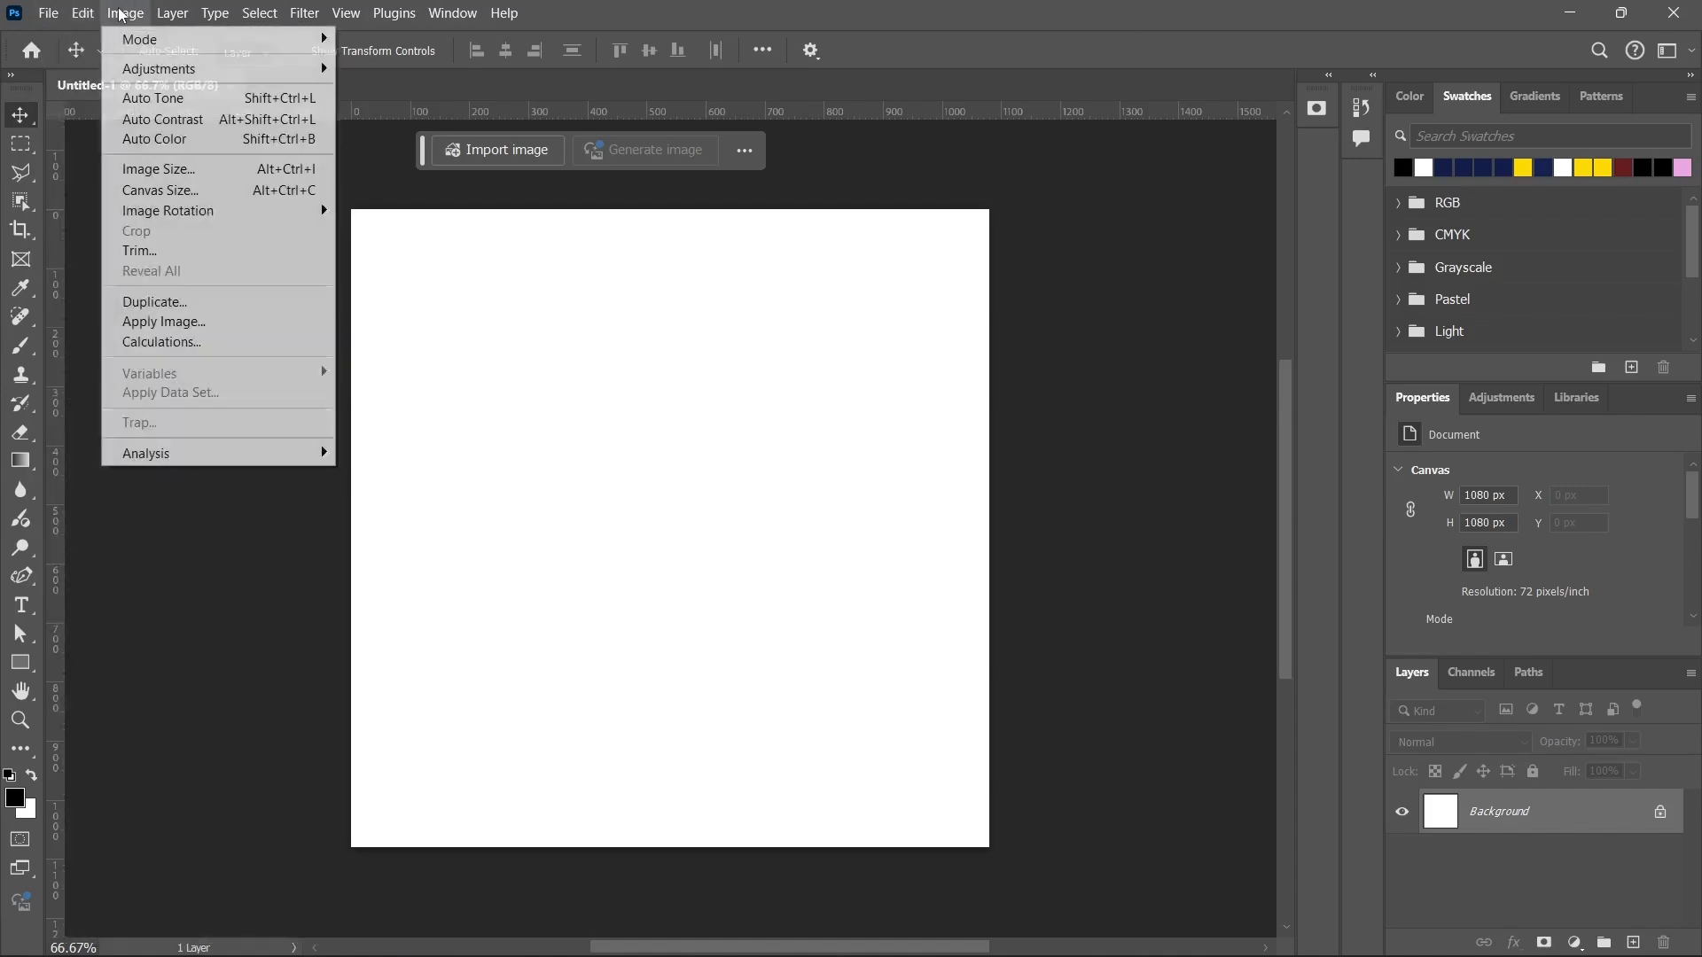
mouse_move(217, 13)
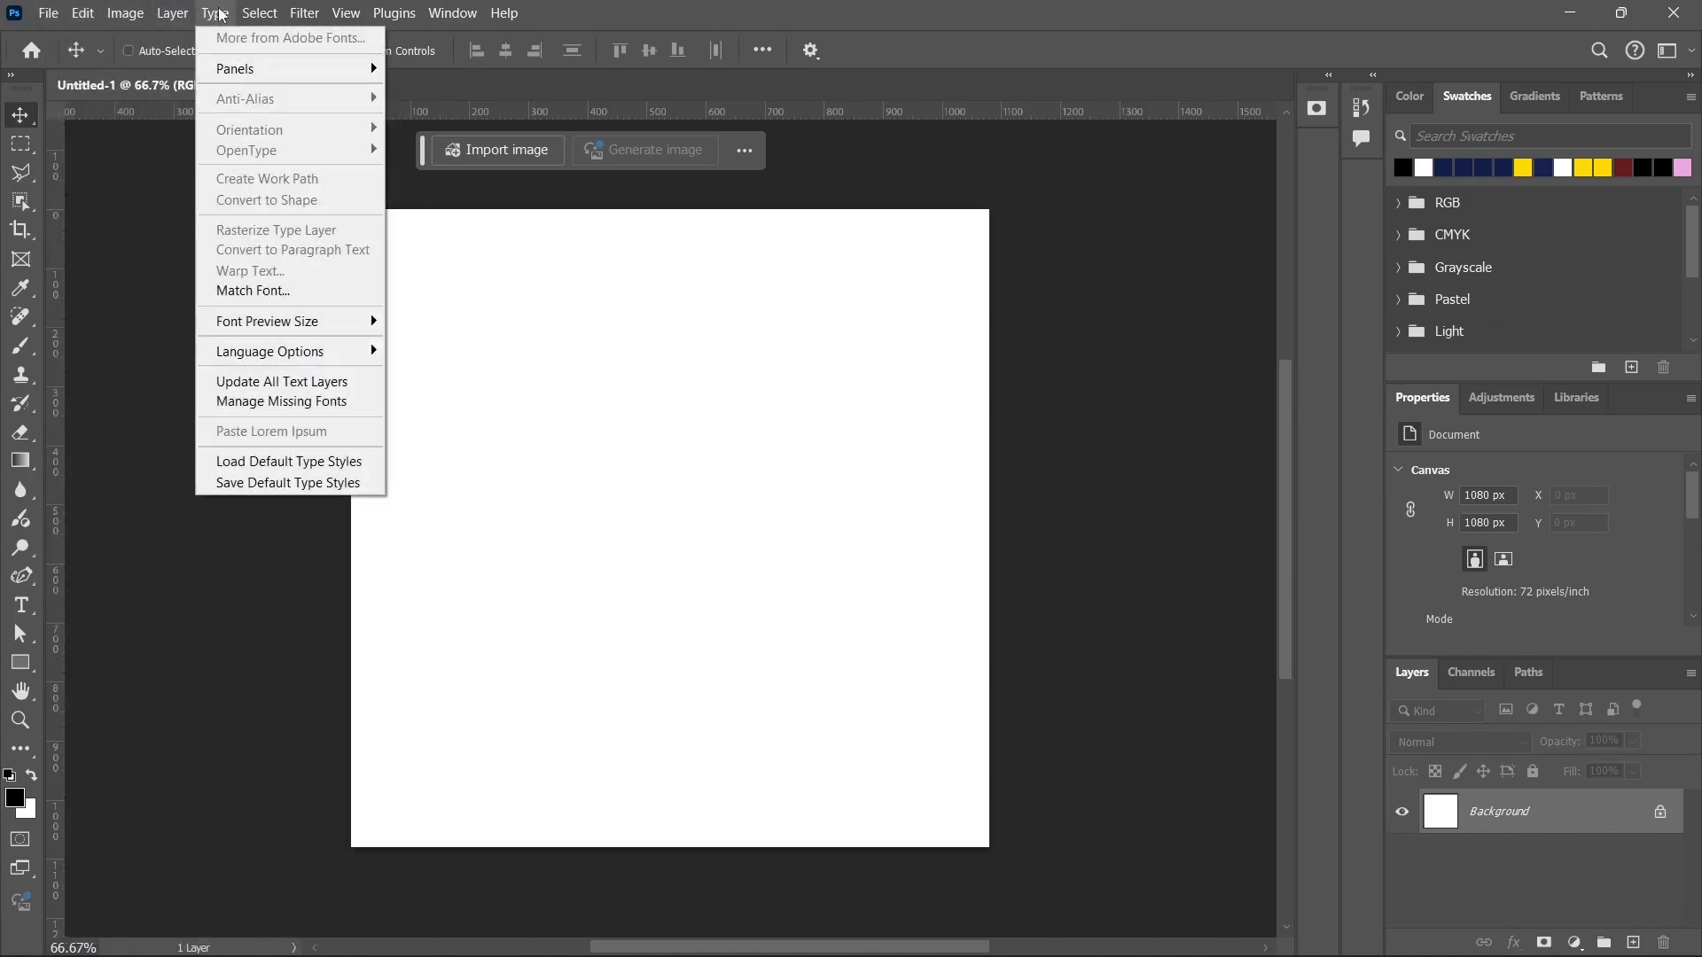
left_click(306, 12)
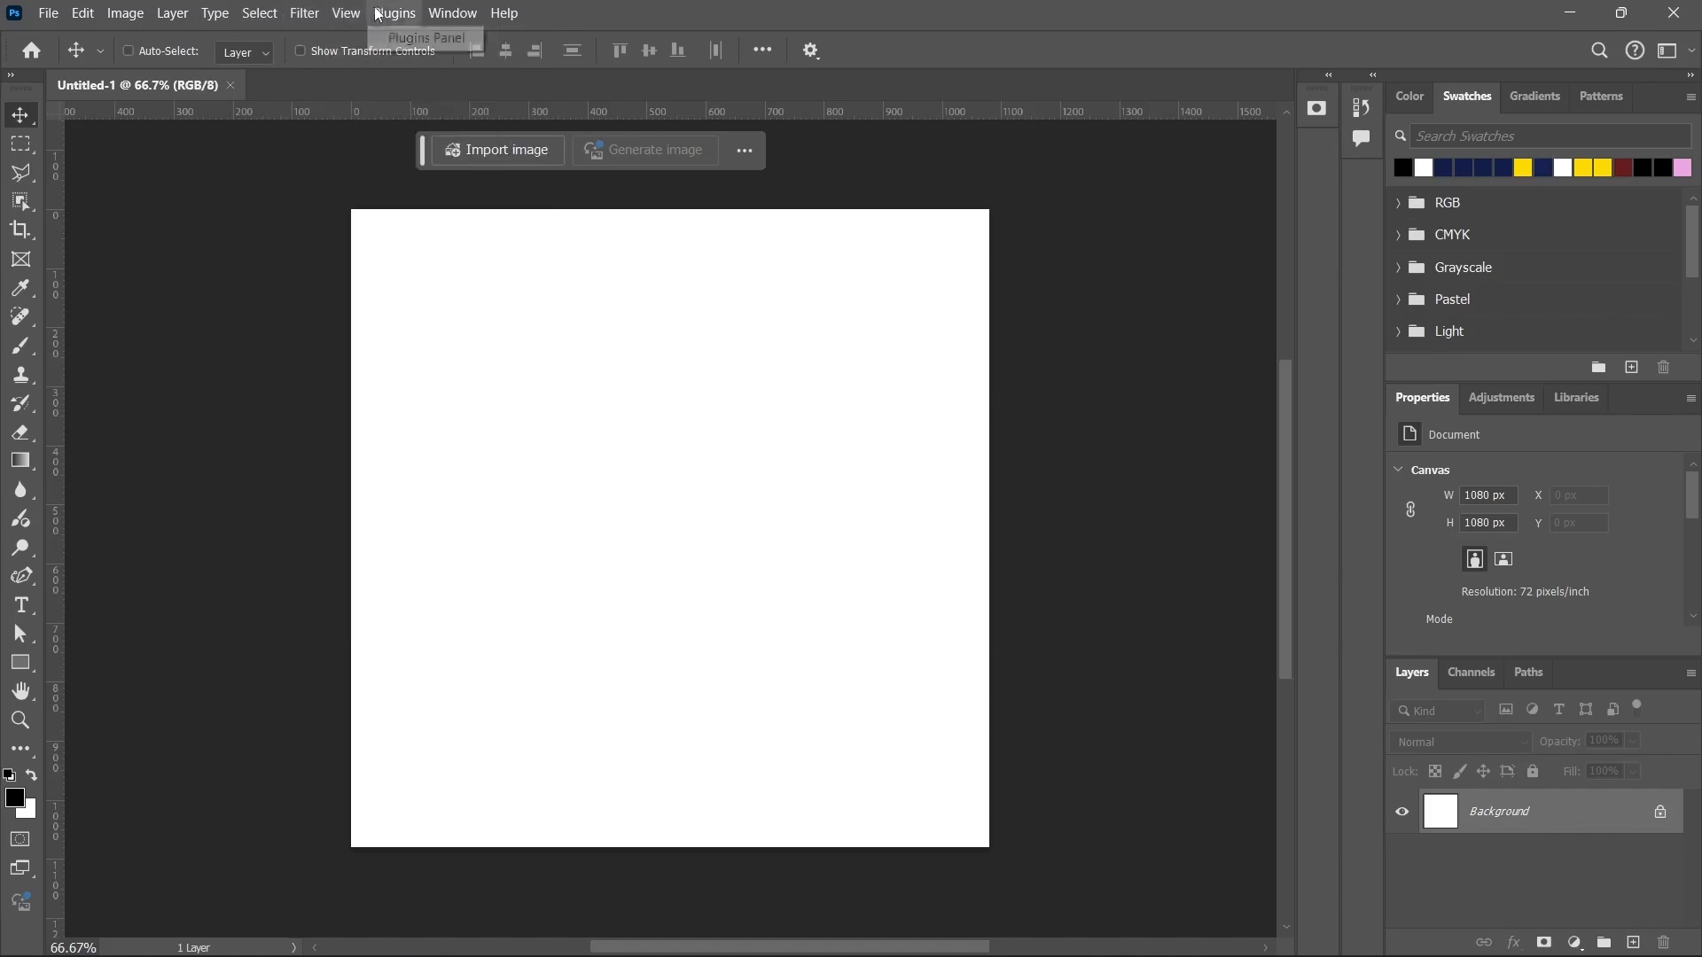
left_click(448, 12)
mouse_move(499, 12)
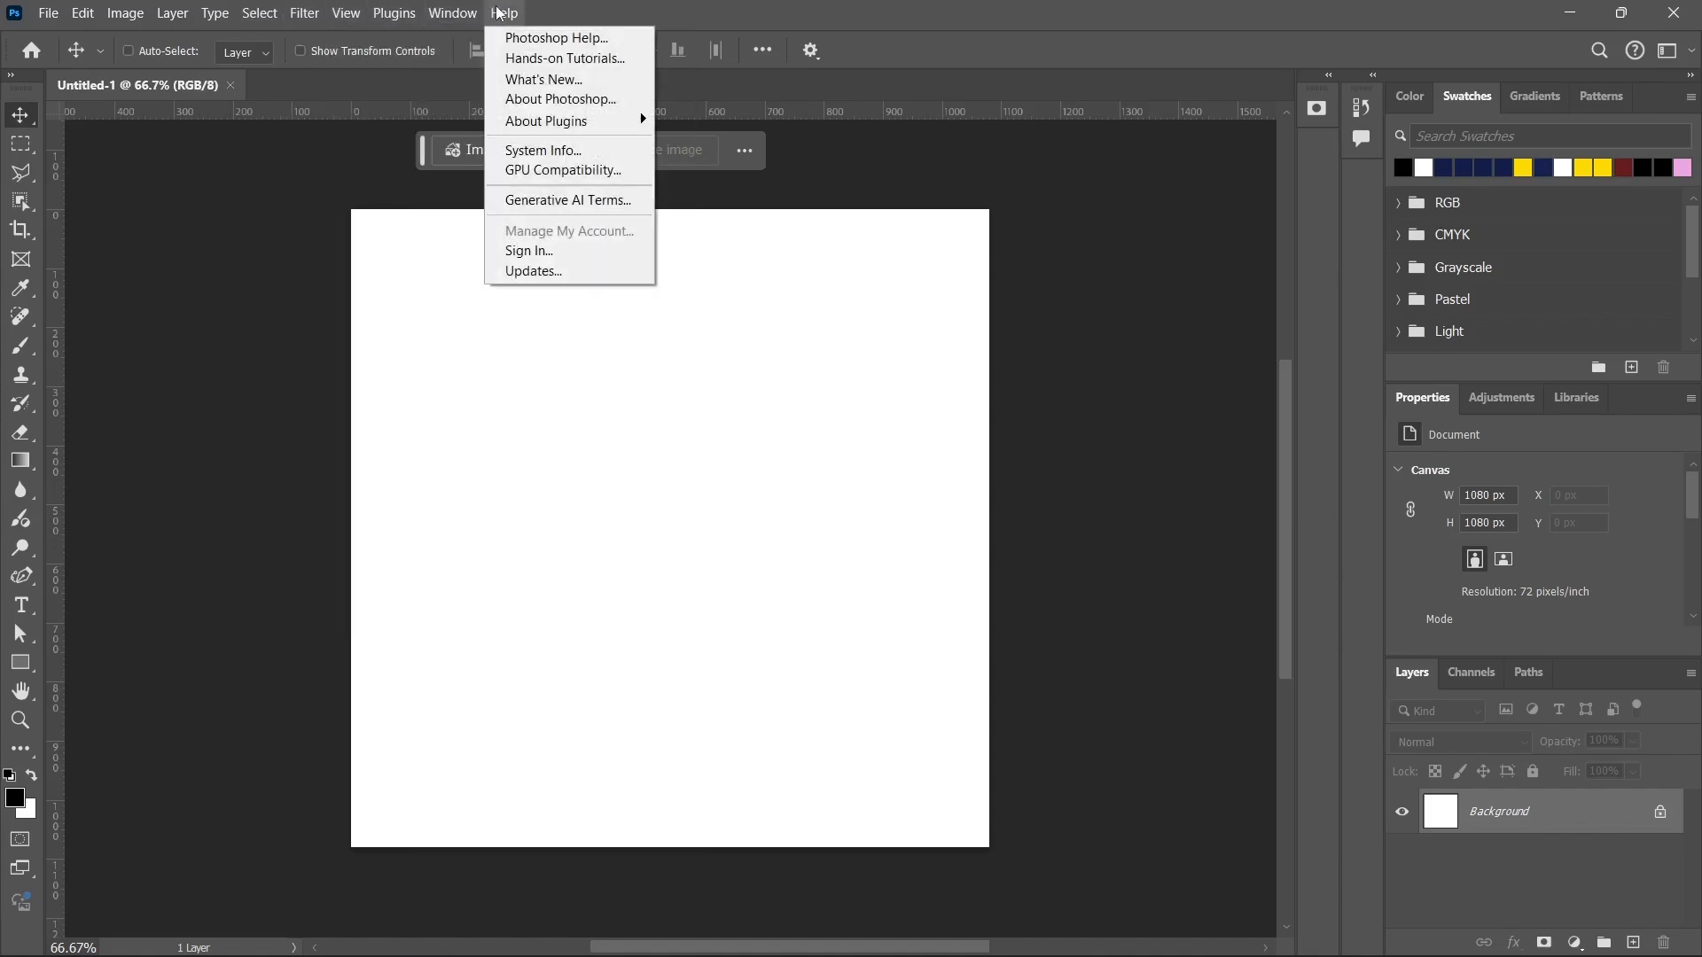
left_click(1007, 482)
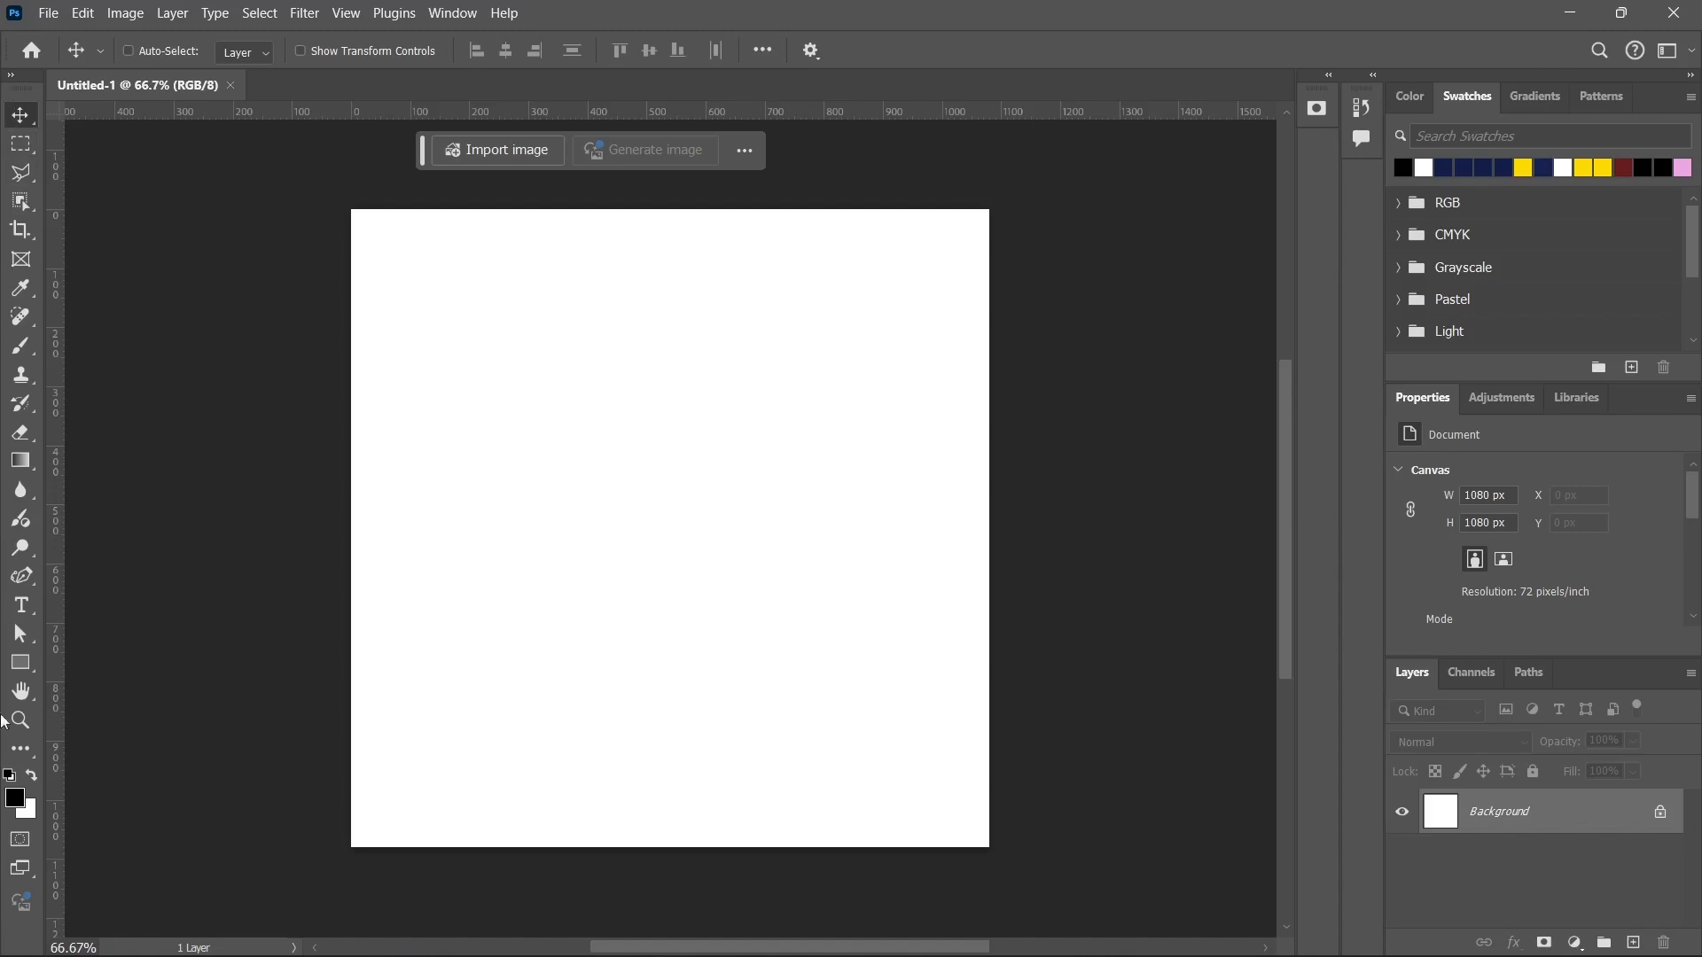
View the options of the Rectangular Marquee, Polygonal Lasso and Object Selection tools, and return to the Move tool.
left_click(27, 144)
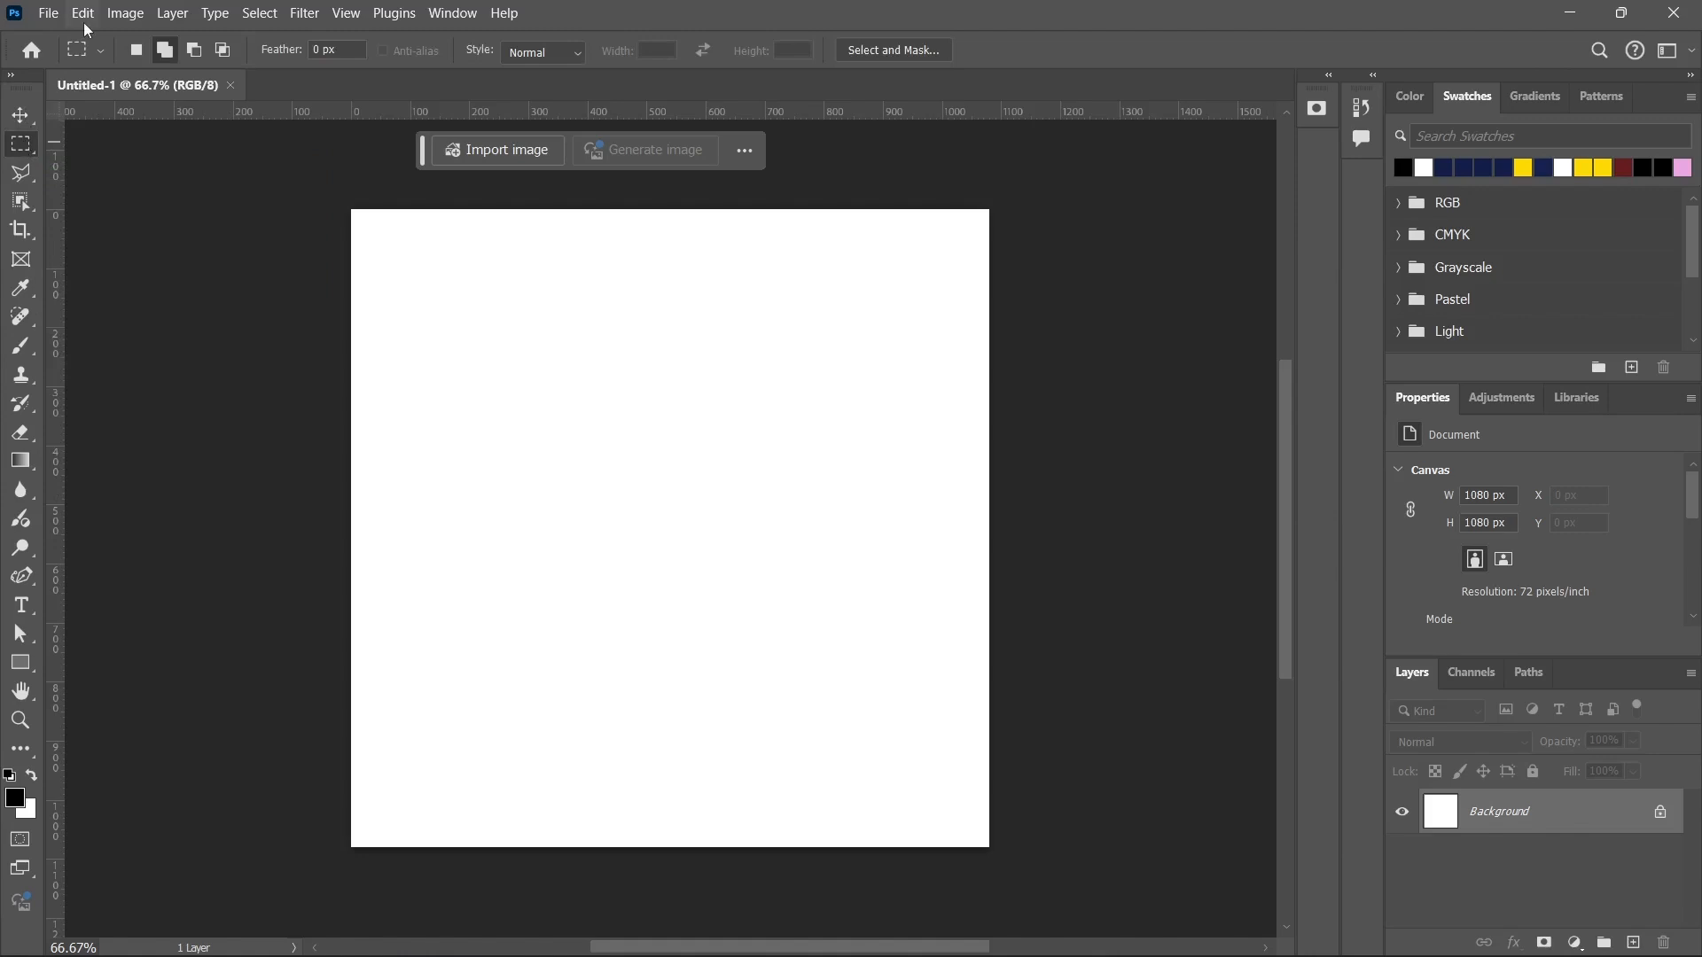
left_click(21, 173)
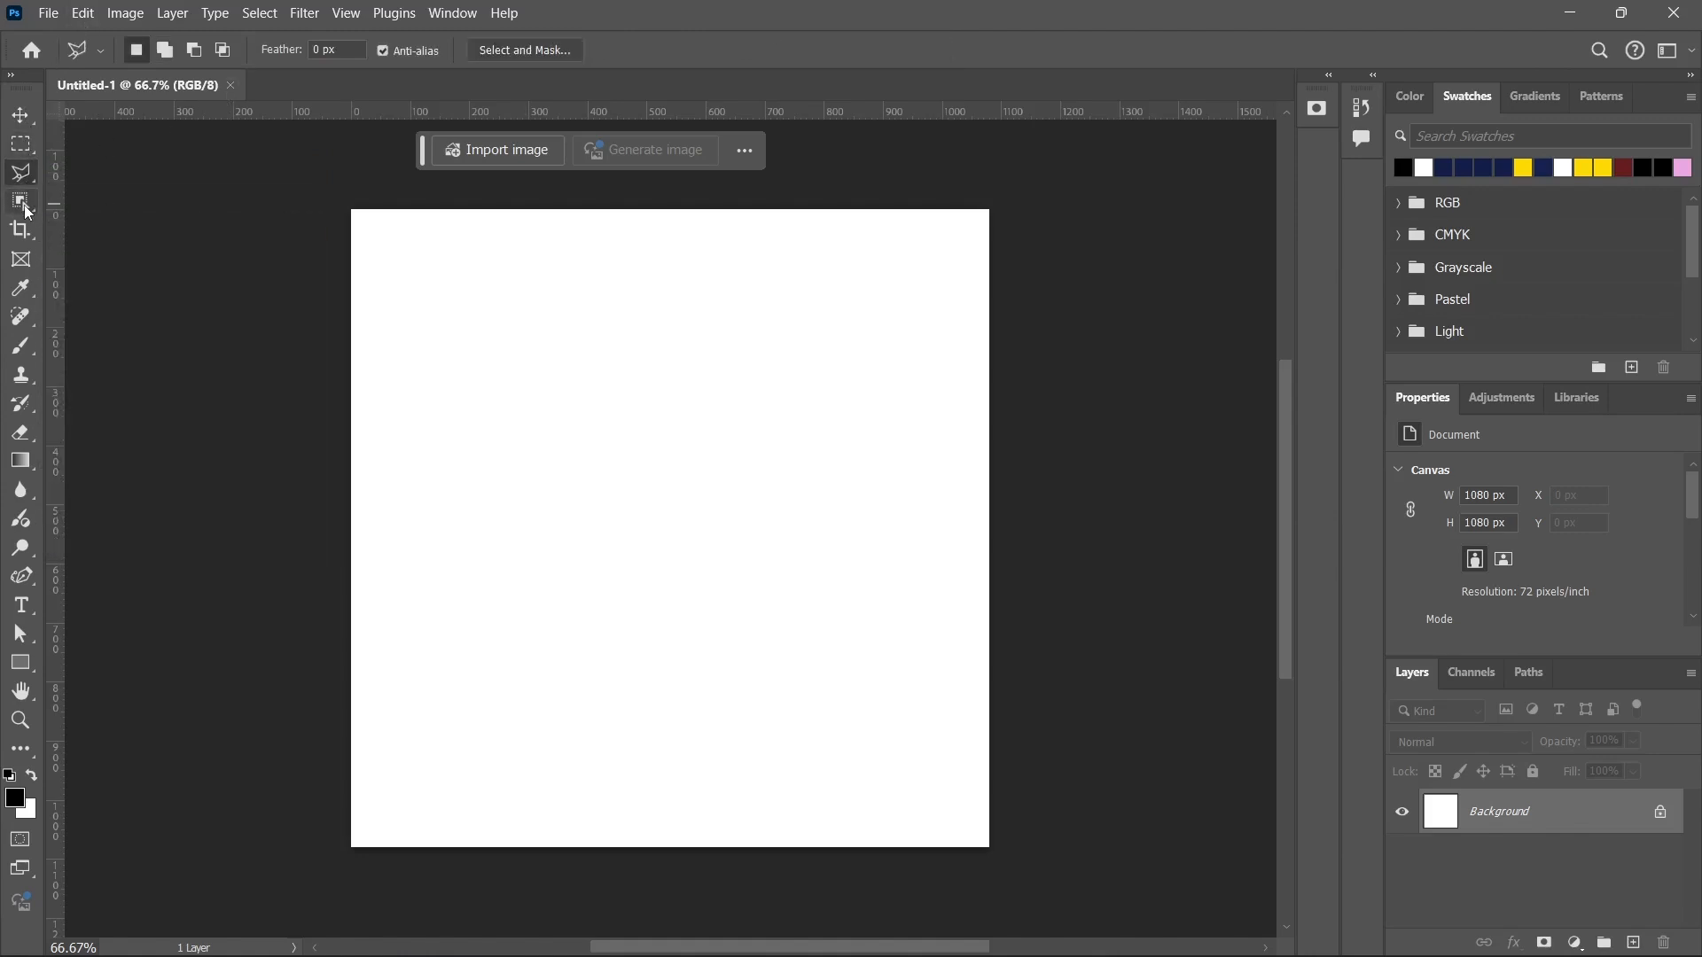
left_click(27, 208)
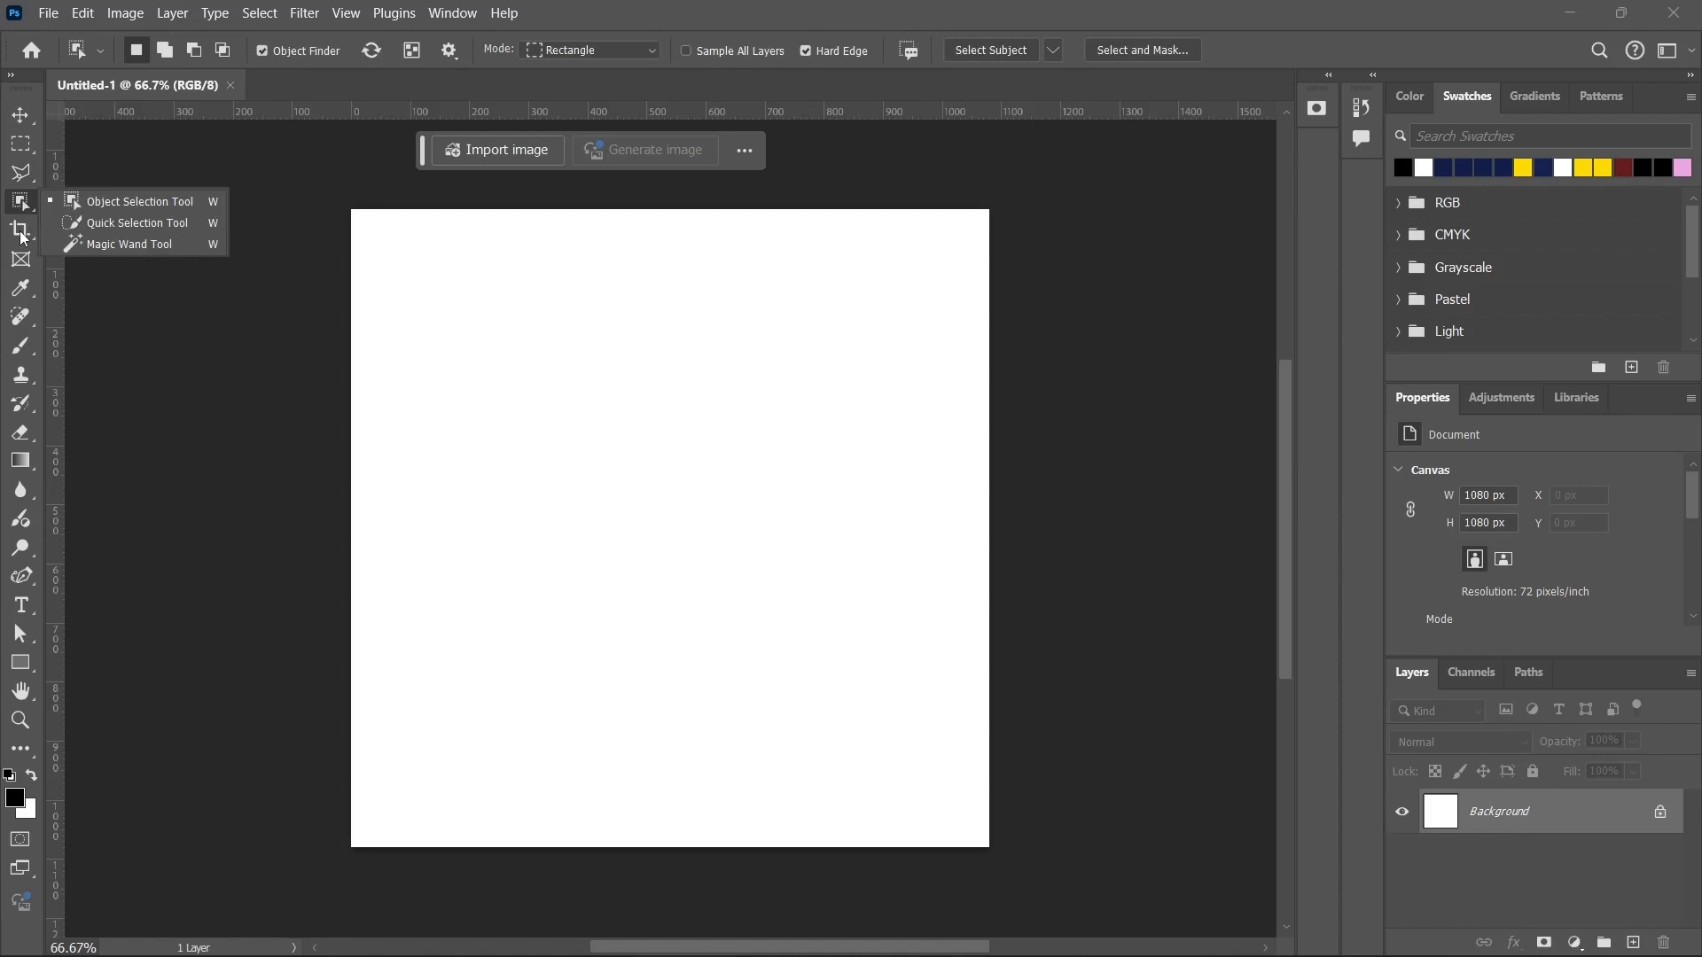
left_click(28, 117)
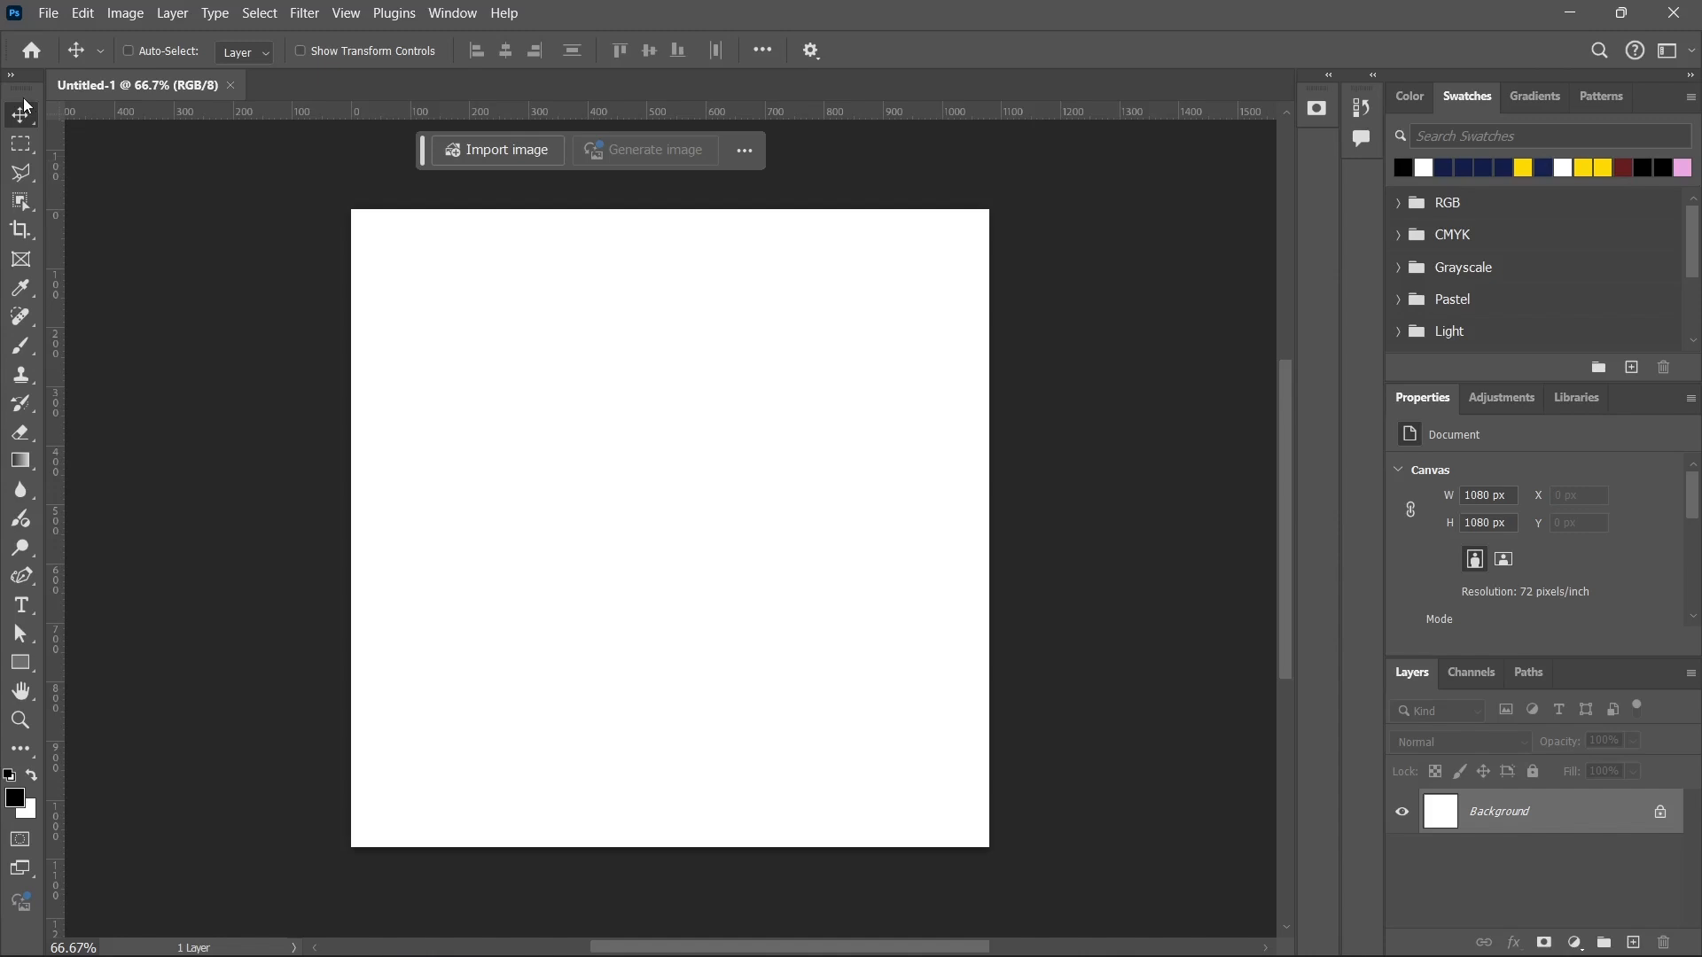
Compare the options of the marquee, lasso, Object Selection and Crop tools, and reselect the Move tool.
left_click(26, 146)
left_click(24, 176)
left_click(24, 204)
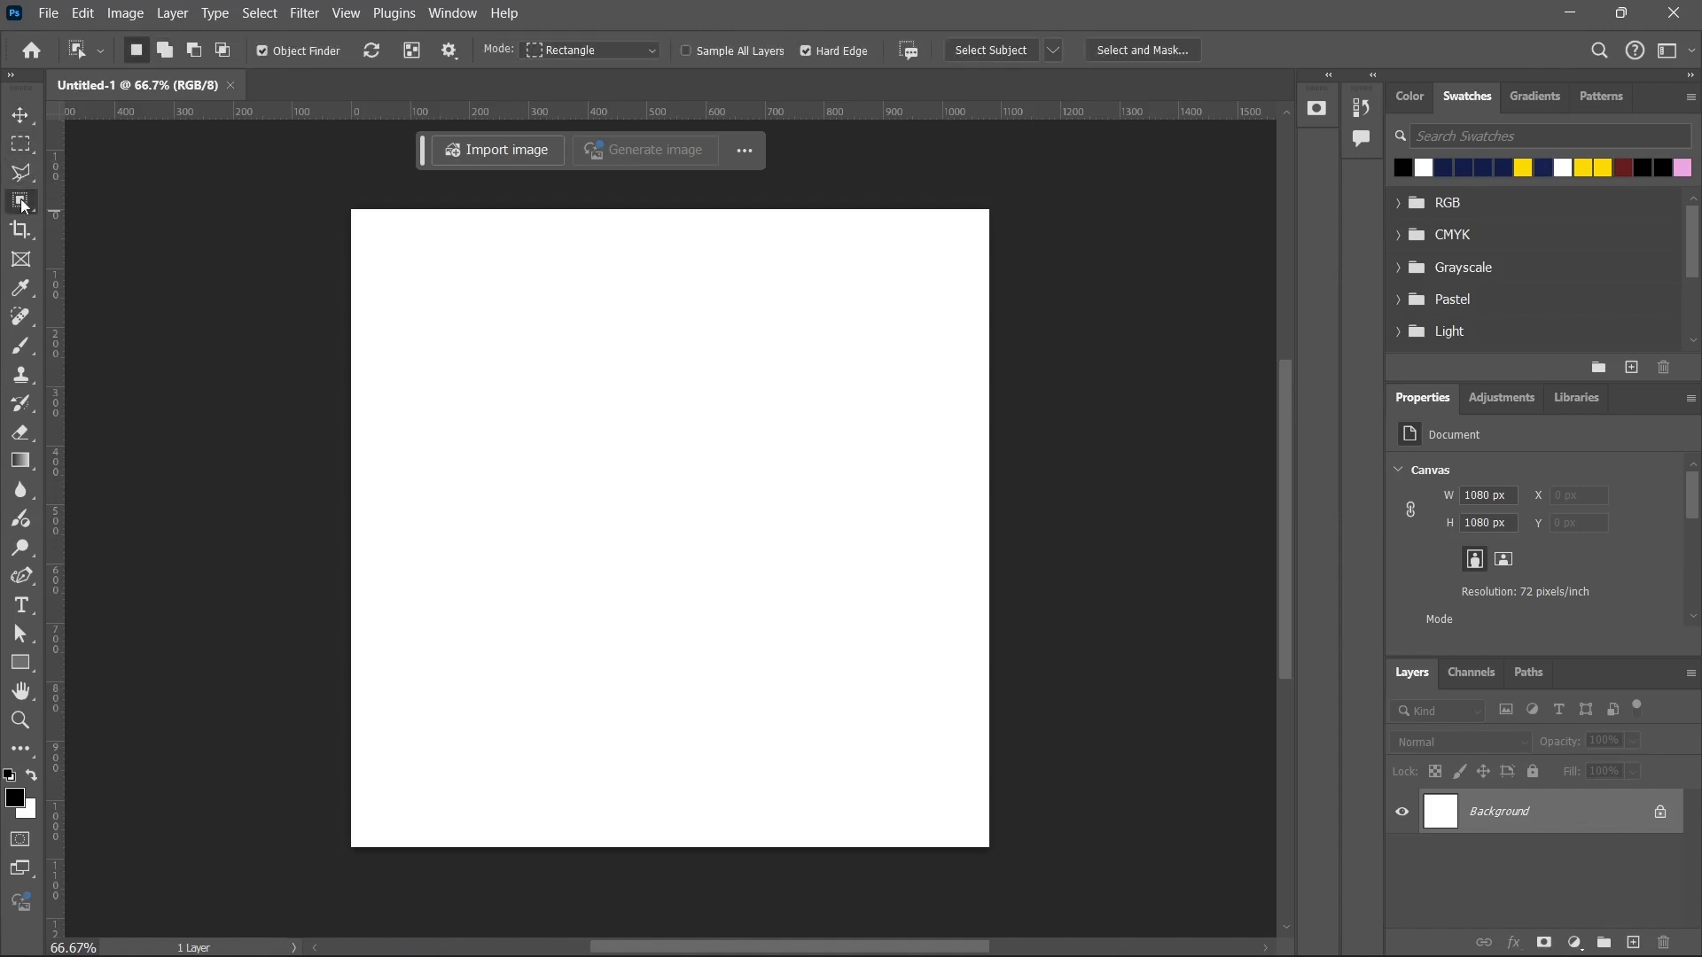
left_click(20, 229)
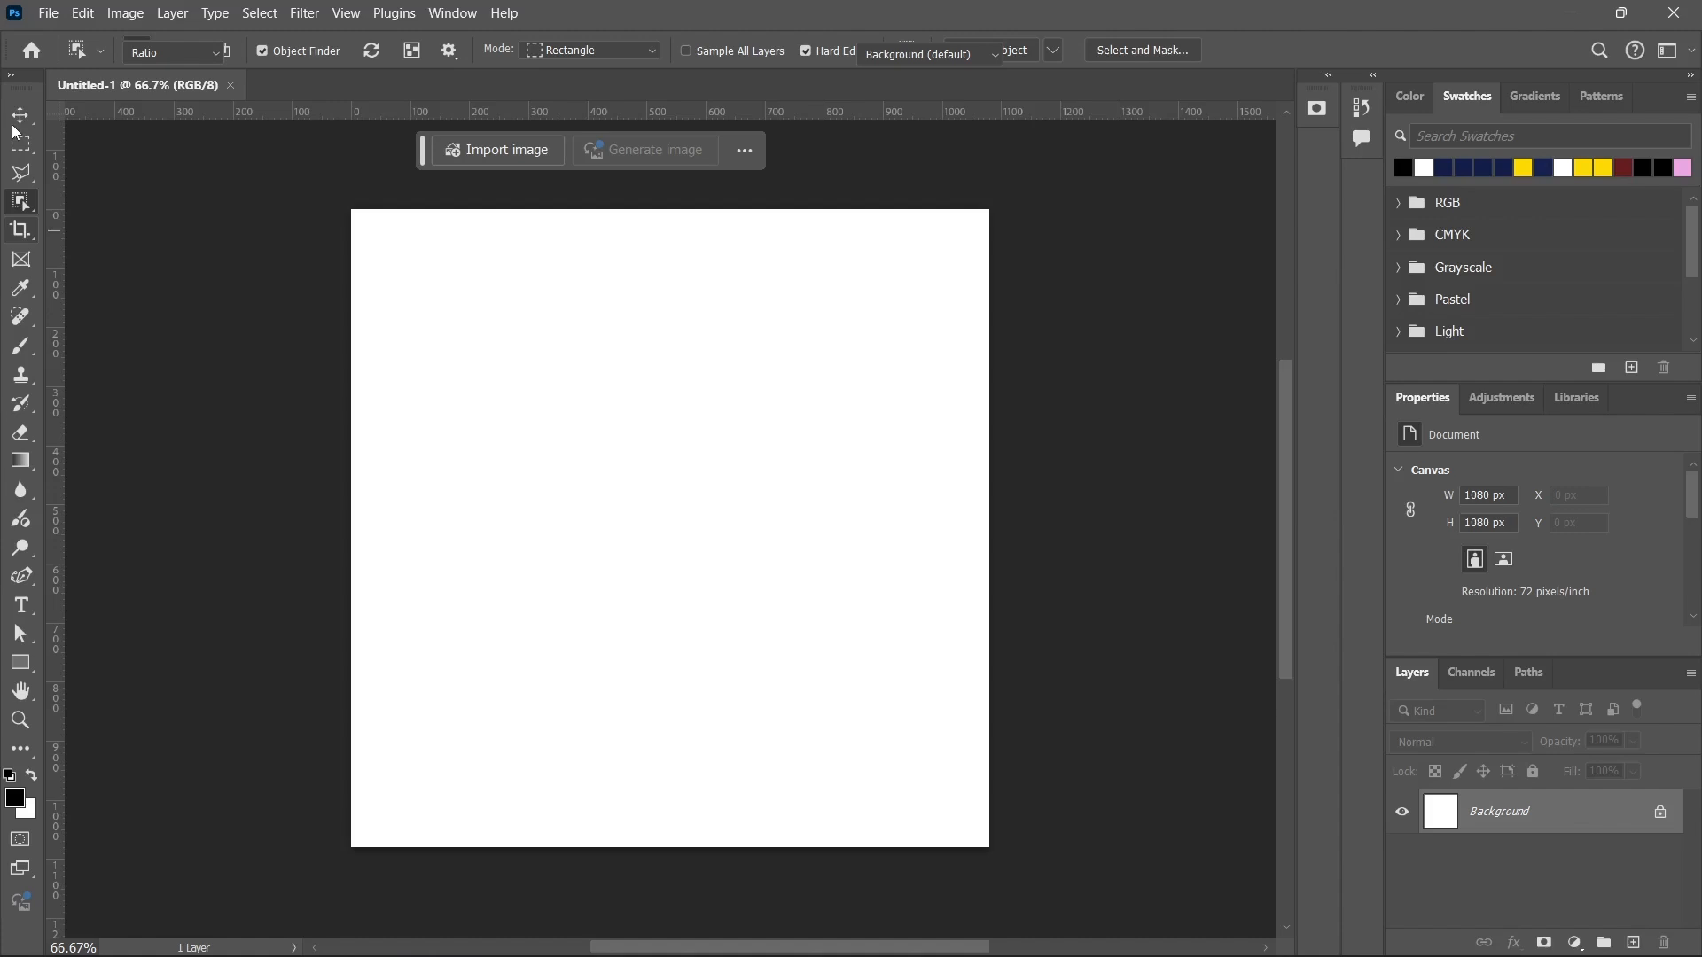
left_click(16, 118)
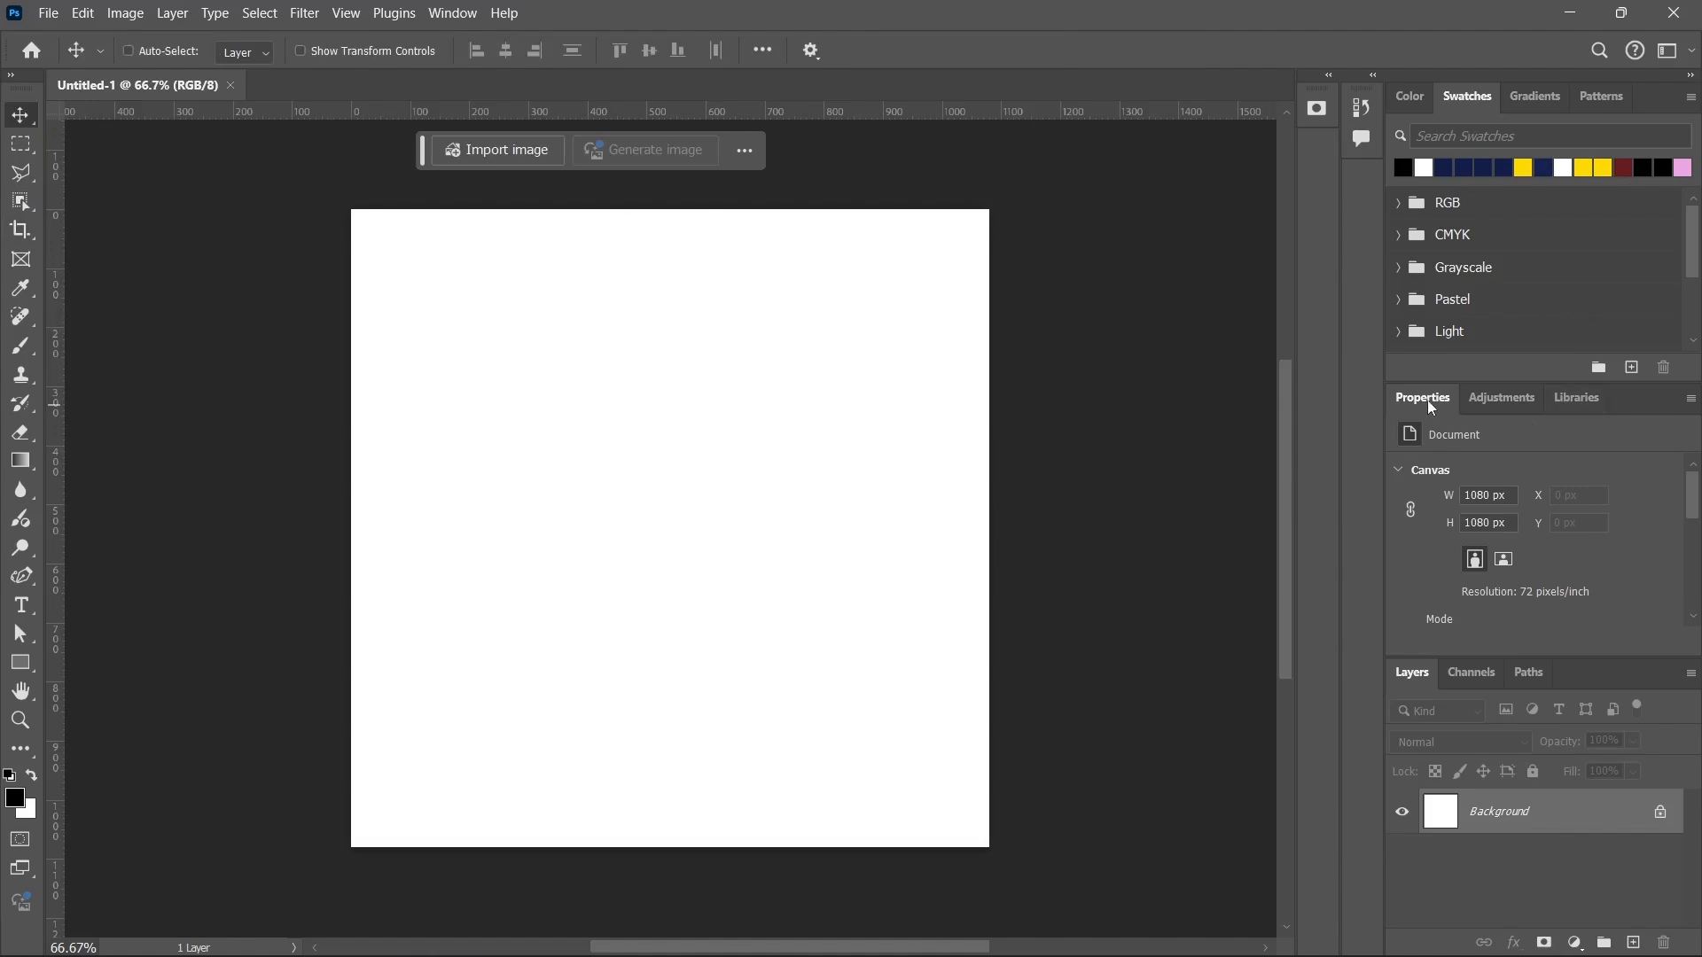
View the Adjustments and Libraries contents, and return to the document's Properties.
left_click(1526, 400)
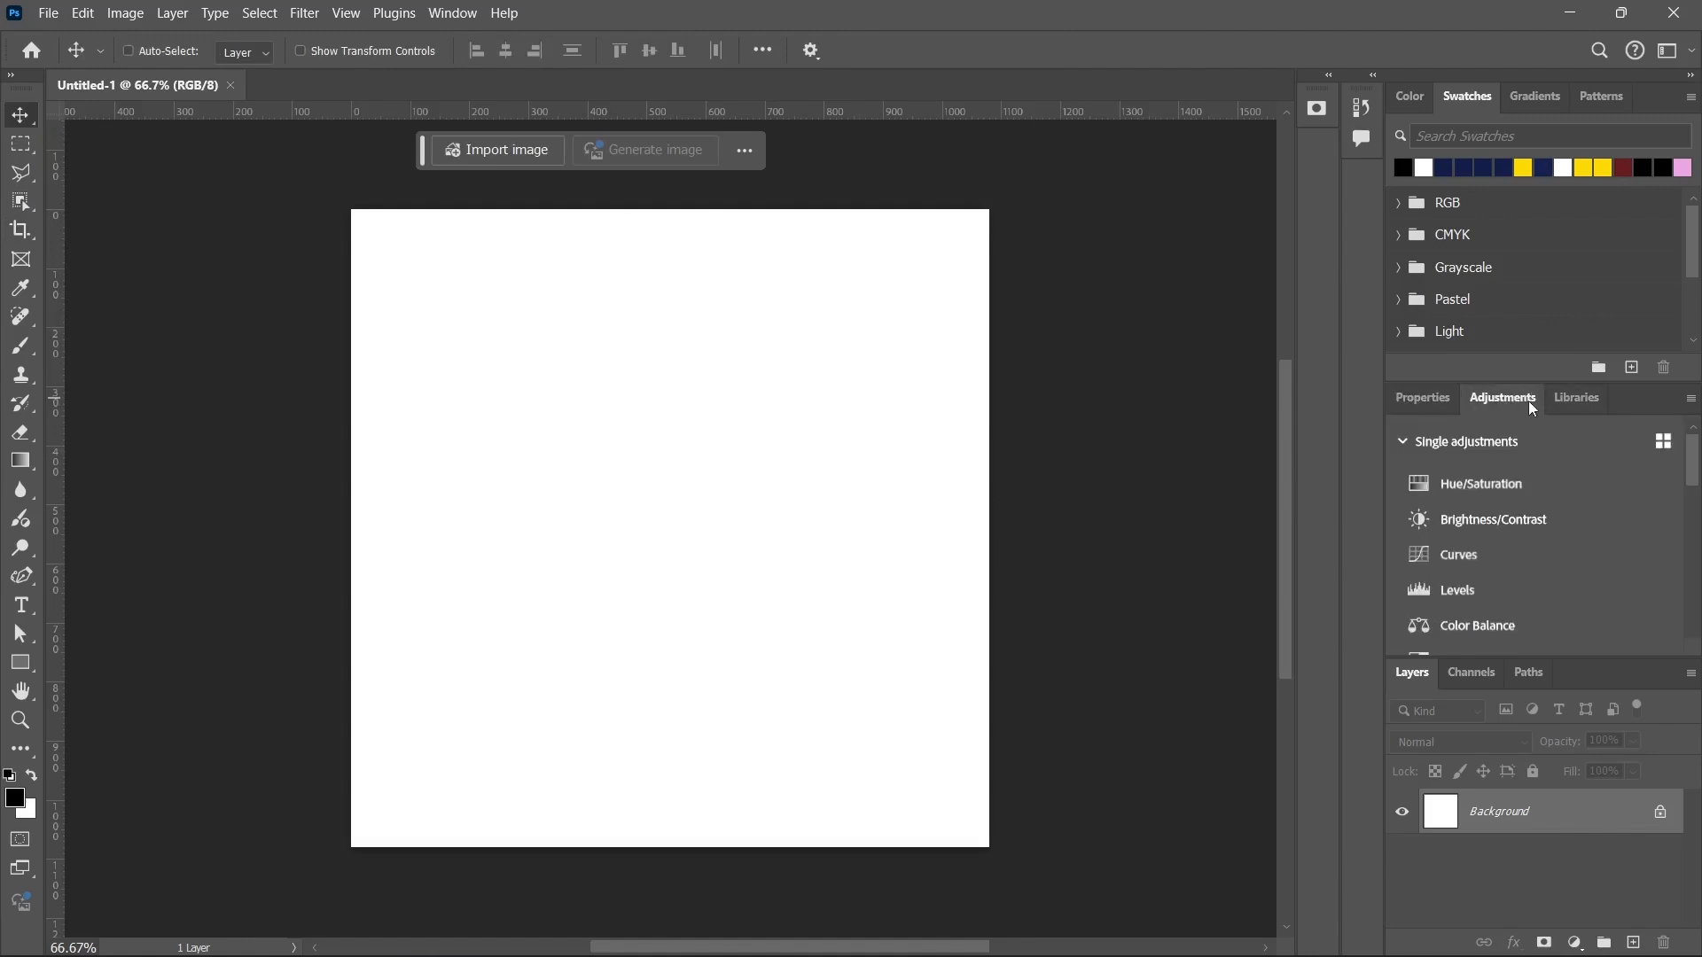
left_click(1562, 403)
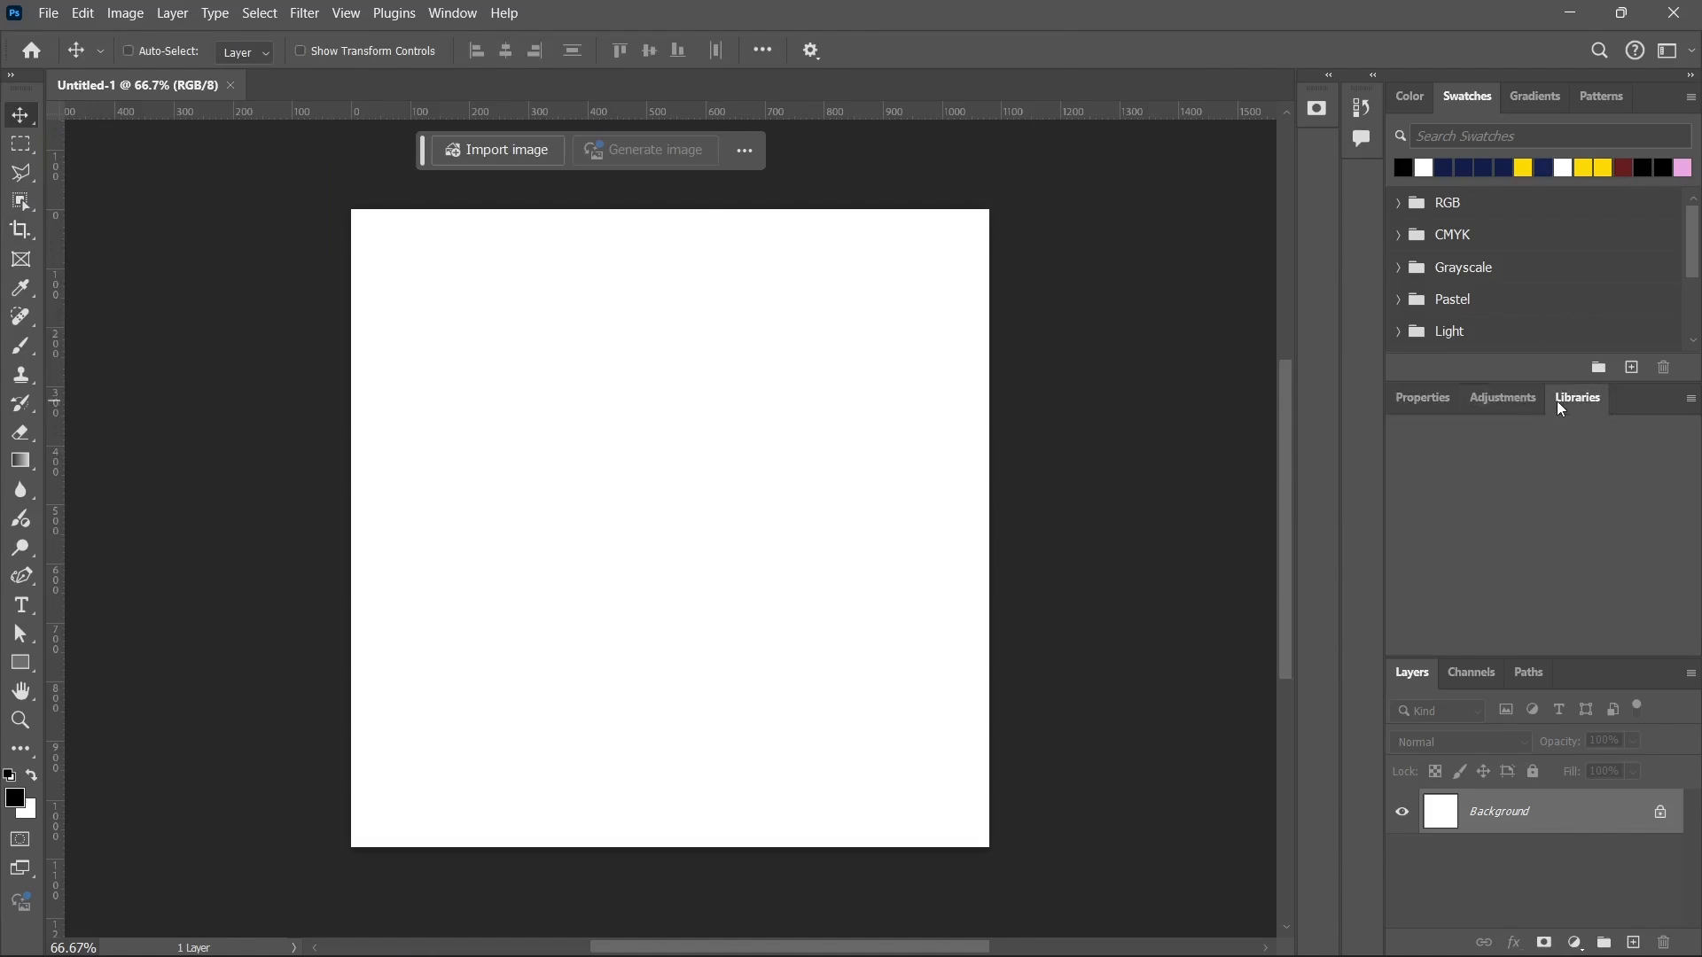
left_click(1419, 400)
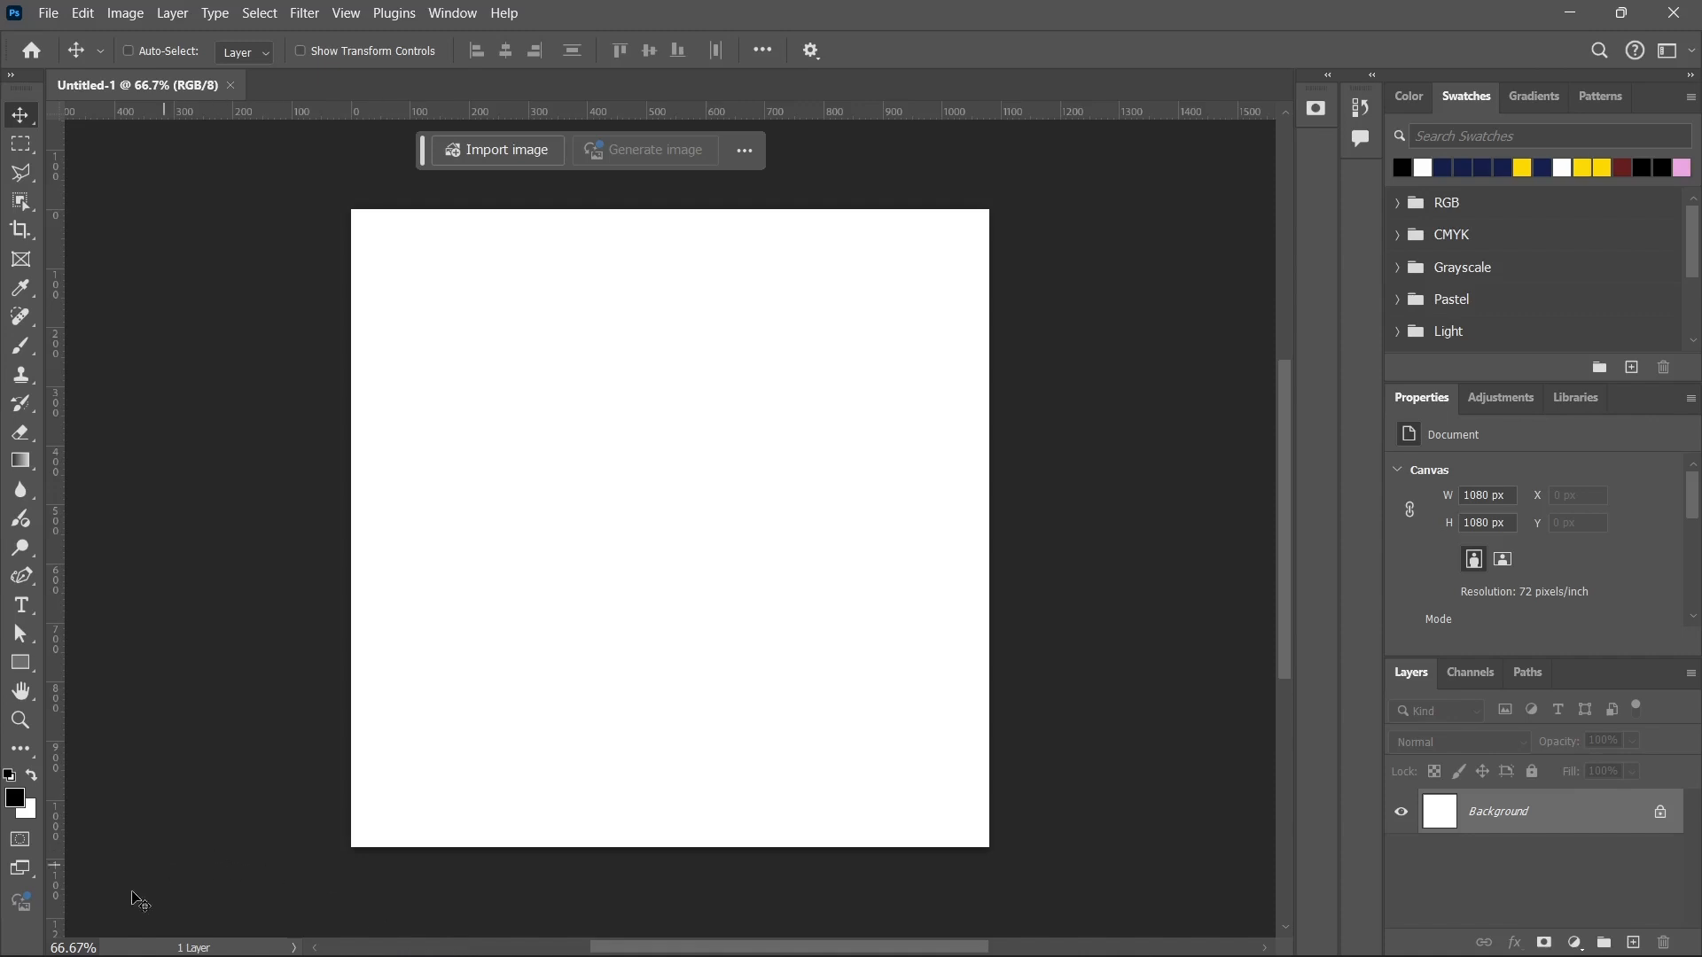
Zoom in on the canvas to about 129% and zoom back out to 96.8%.
mouse_move(85, 956)
scroll(636, 581, "up", 2)
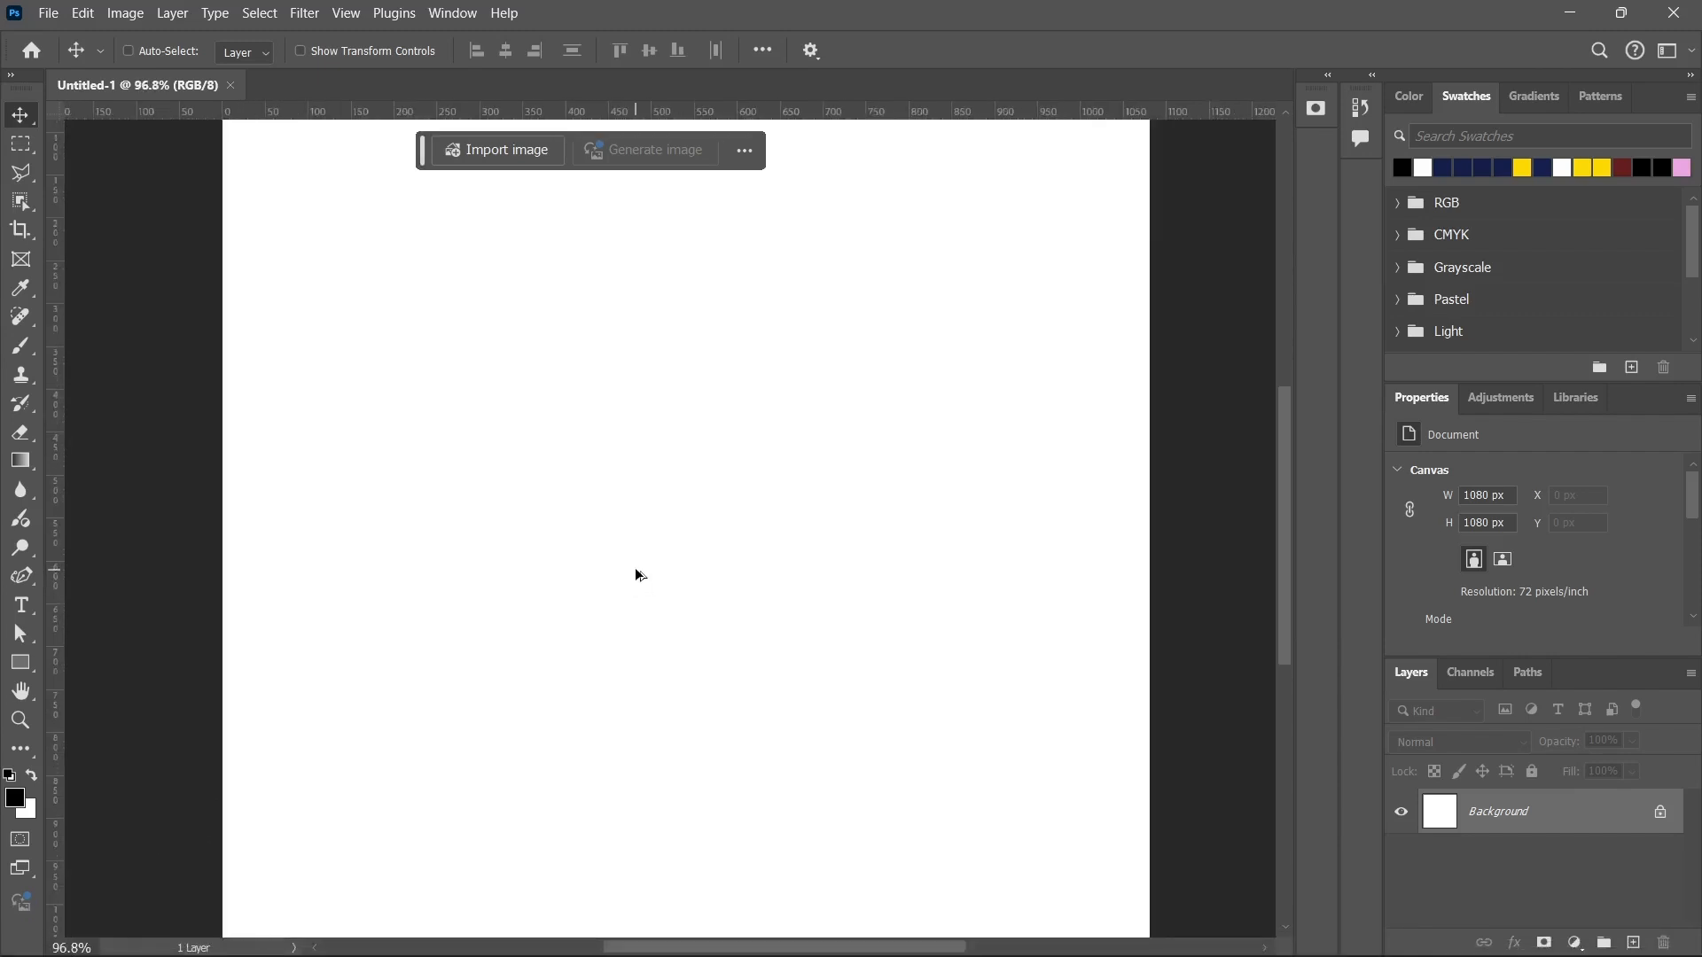
scroll(636, 580, "up", 2)
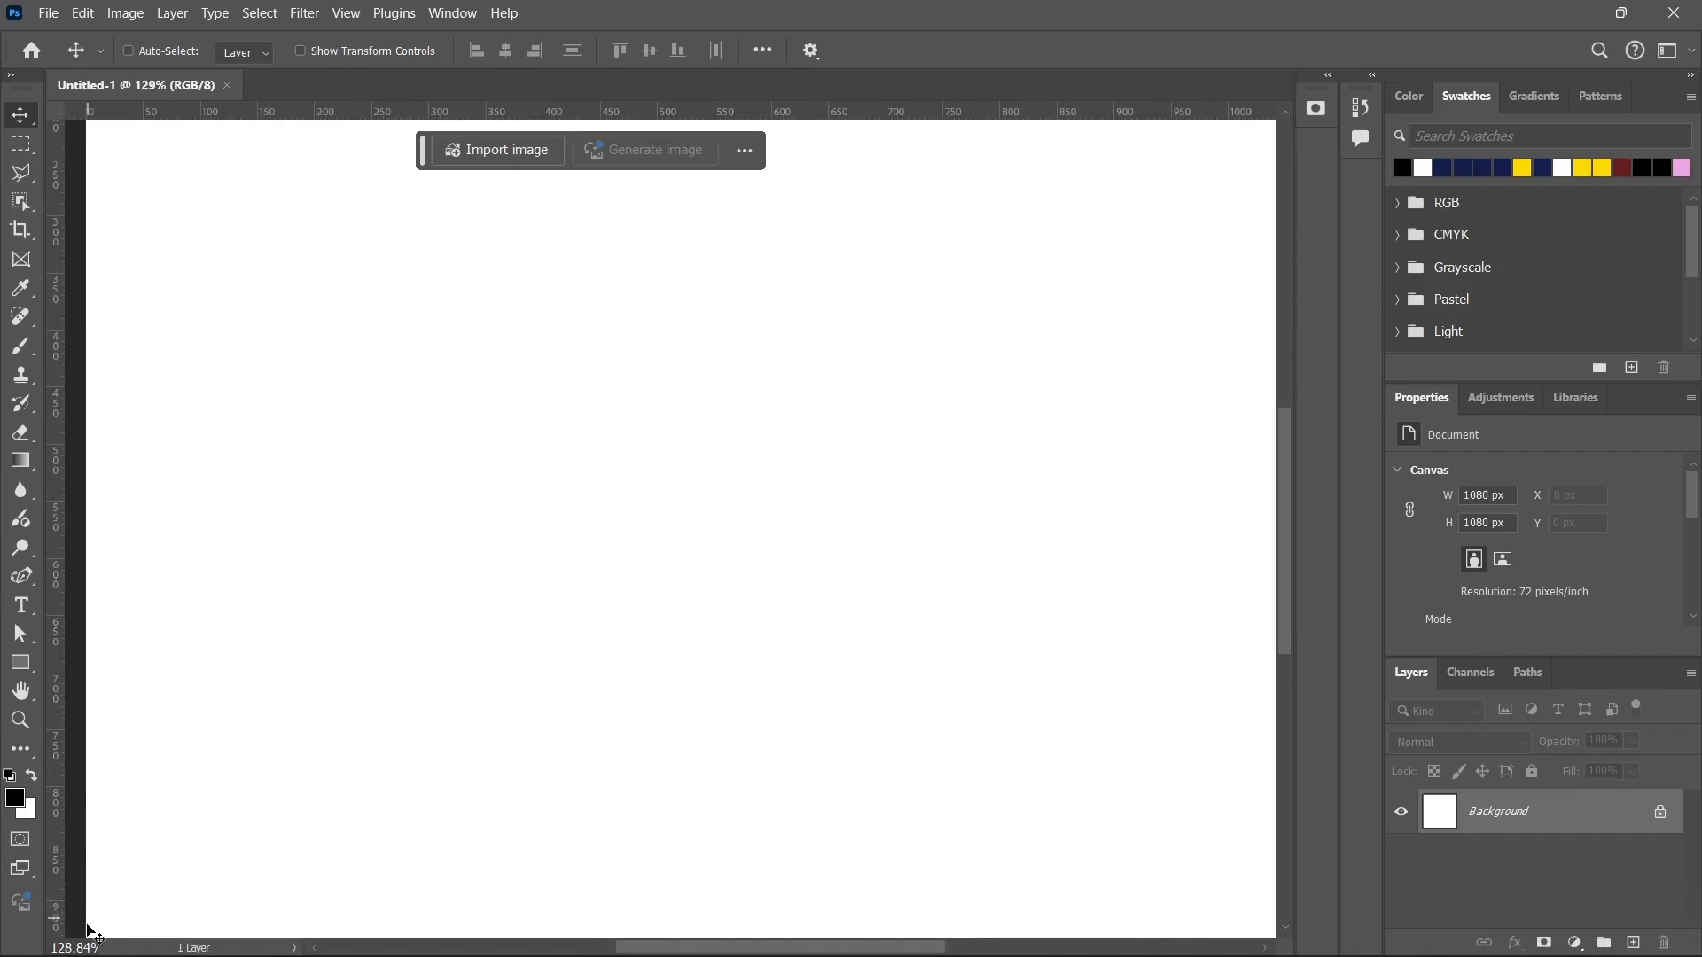
scroll(794, 413, "down", 2)
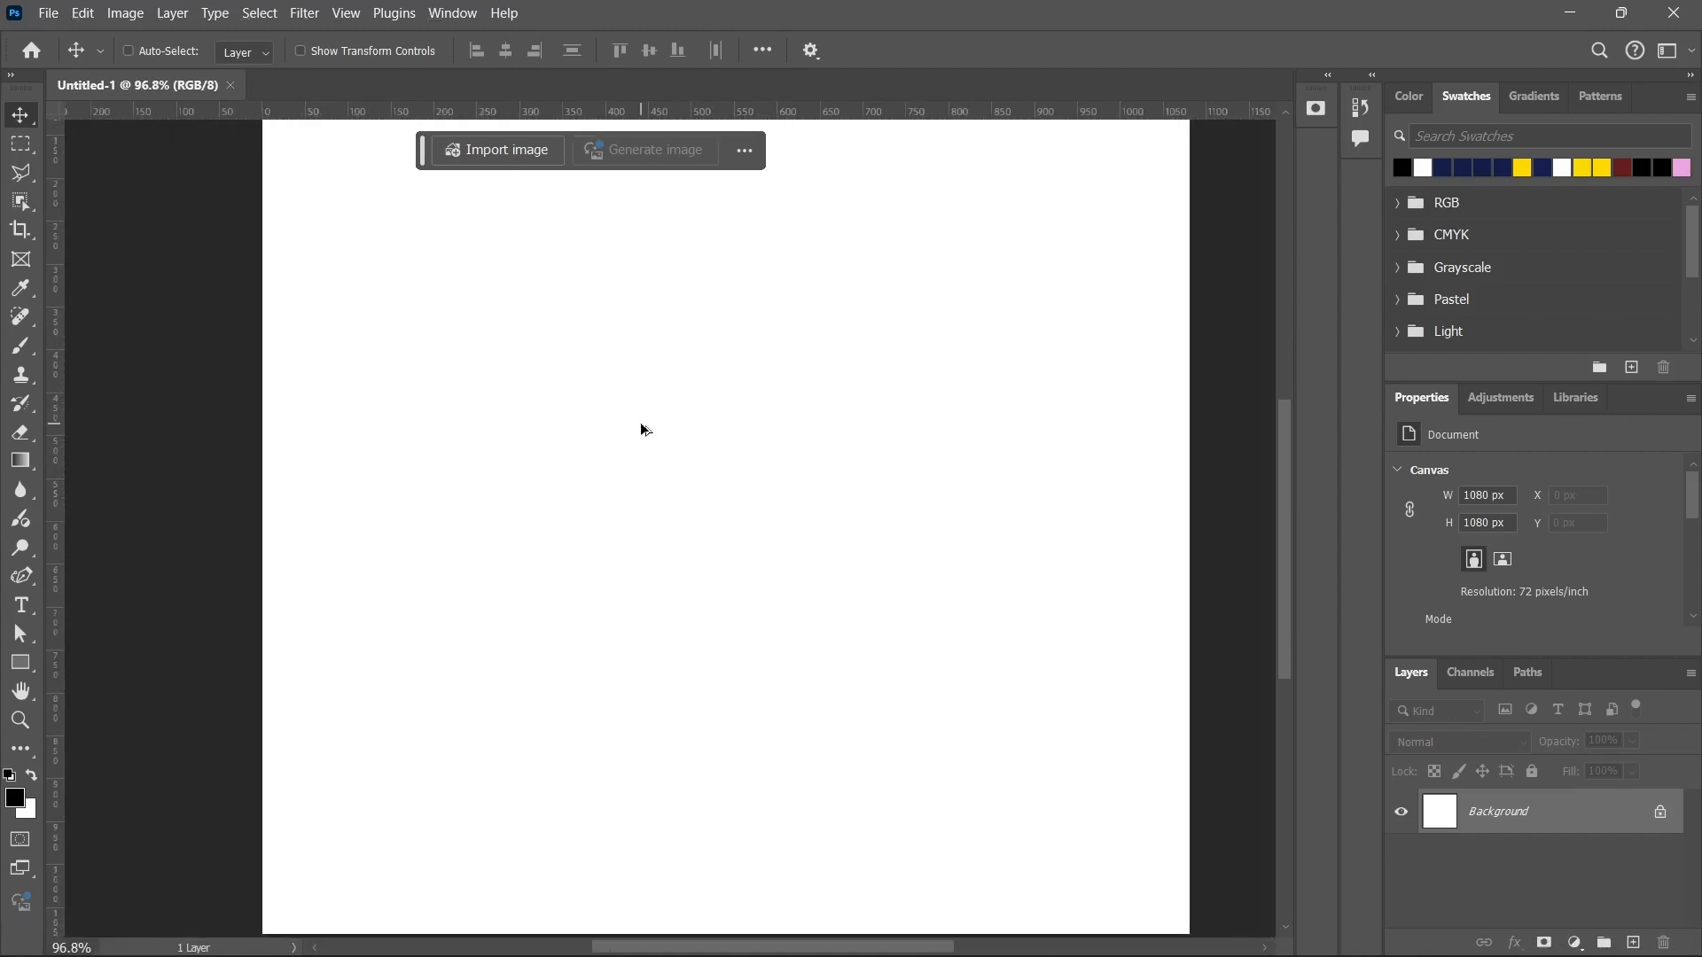
Show the document sizes and profile in the status bar, and set it to Document Dimensions.
scroll(644, 430, "down", 2)
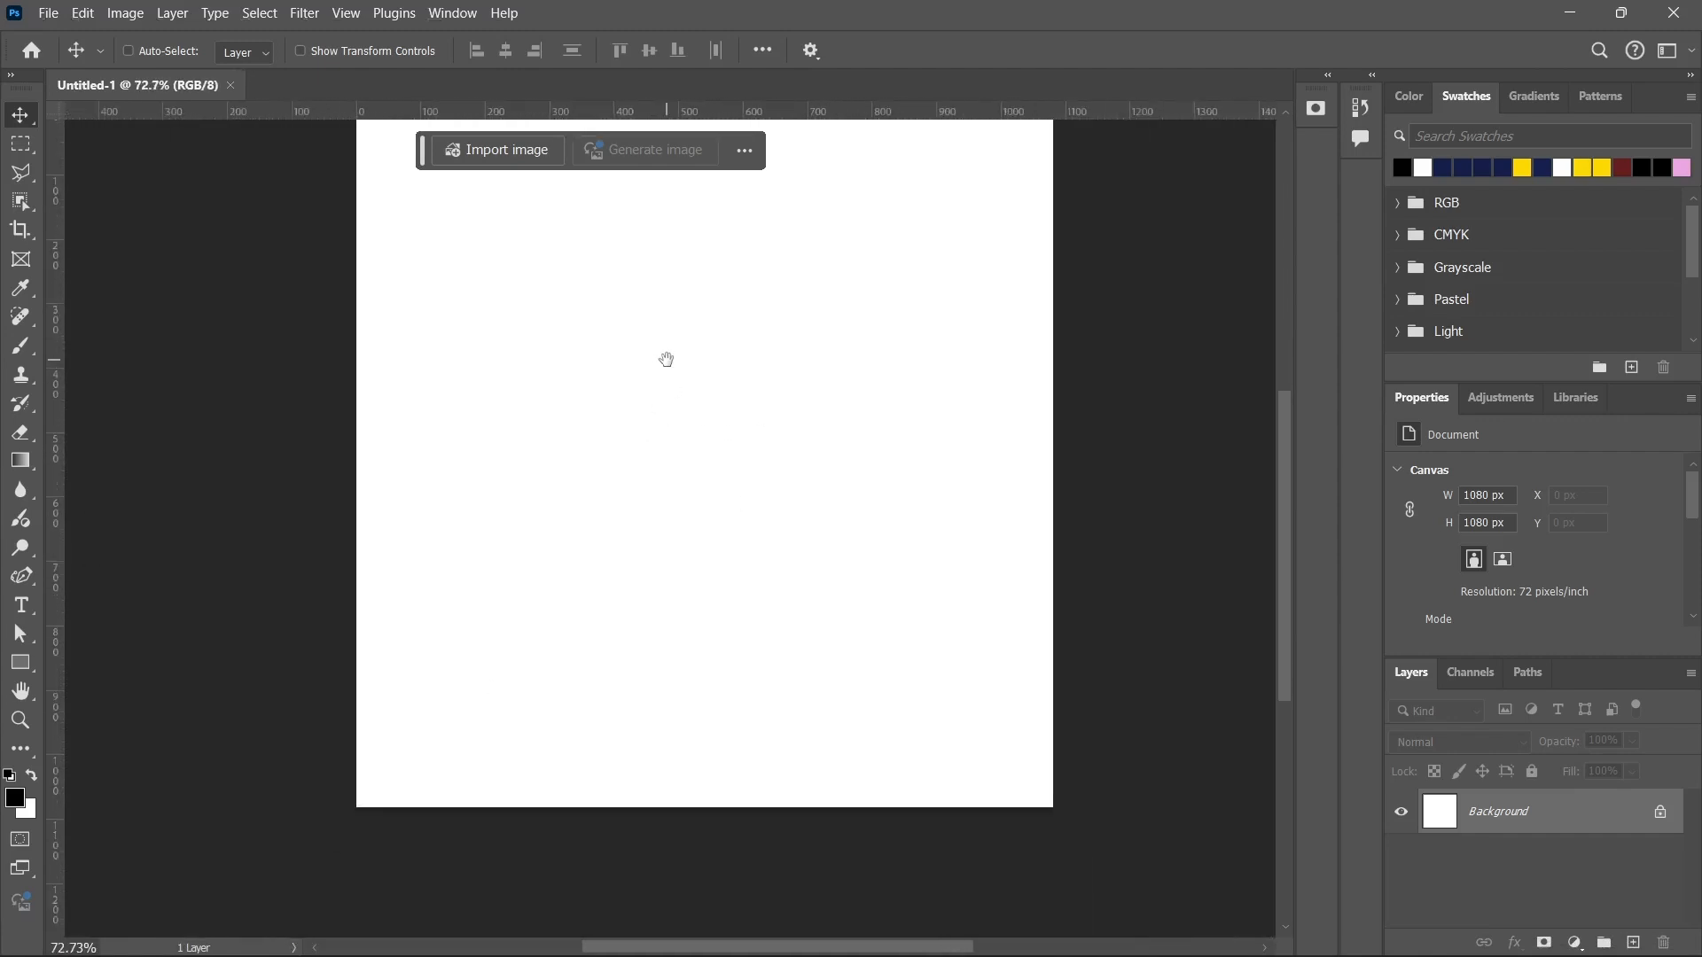
left_click_drag(665, 361, 641, 430)
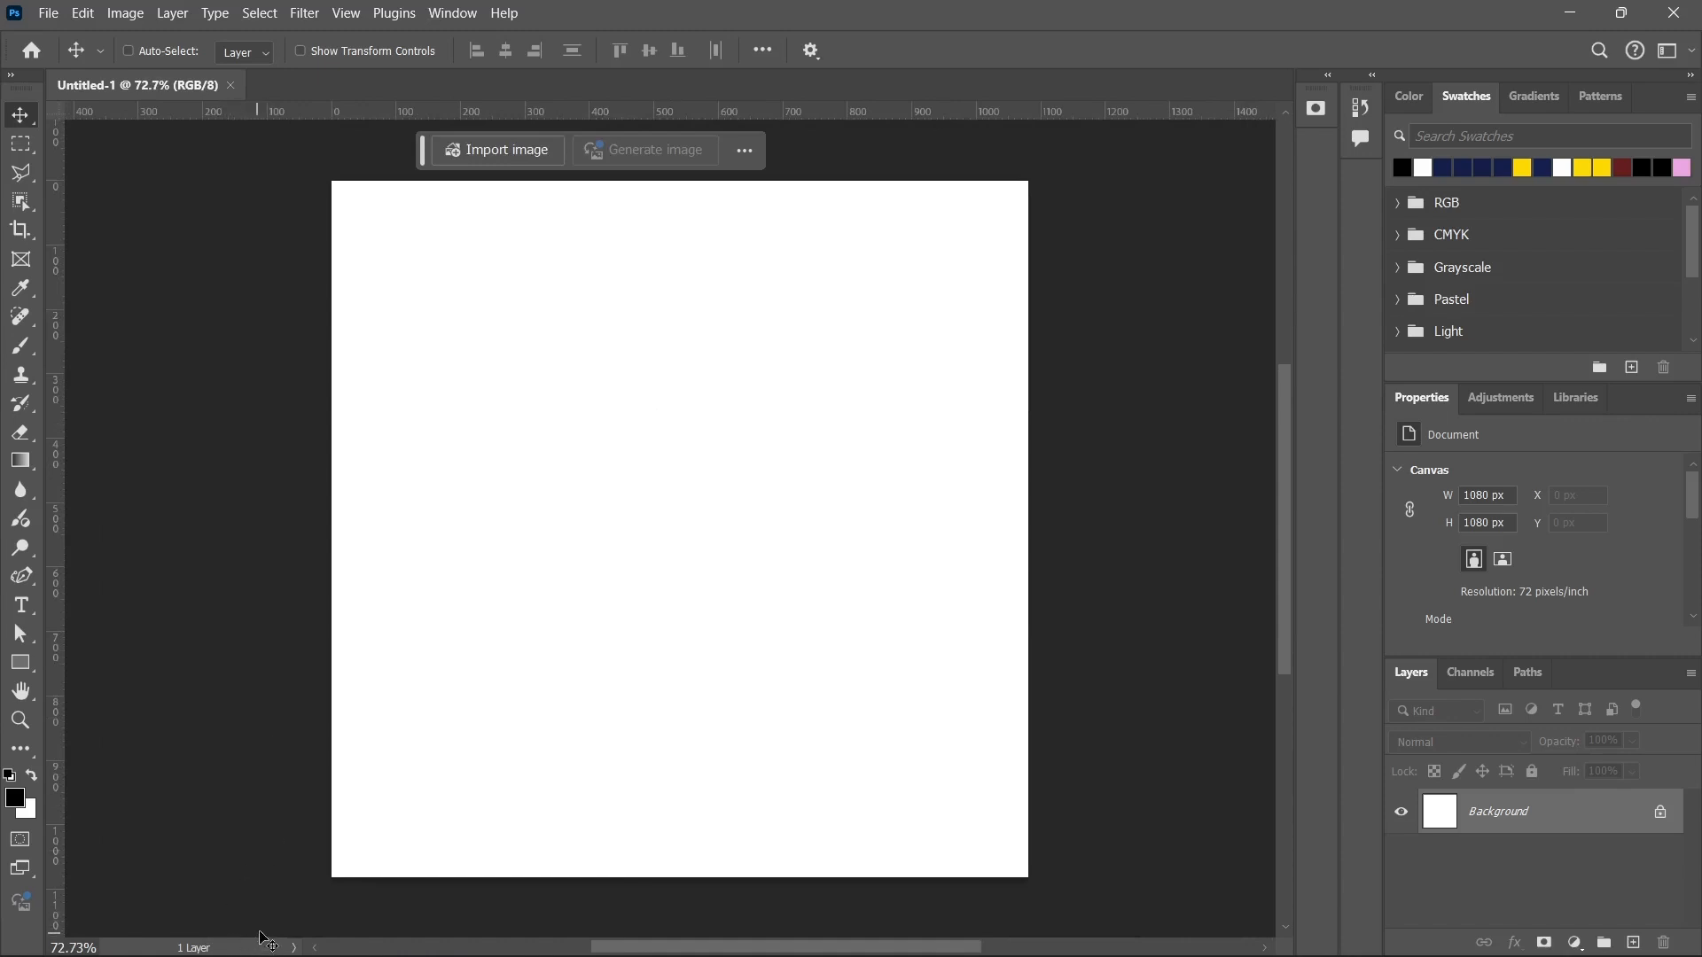
left_click(294, 949)
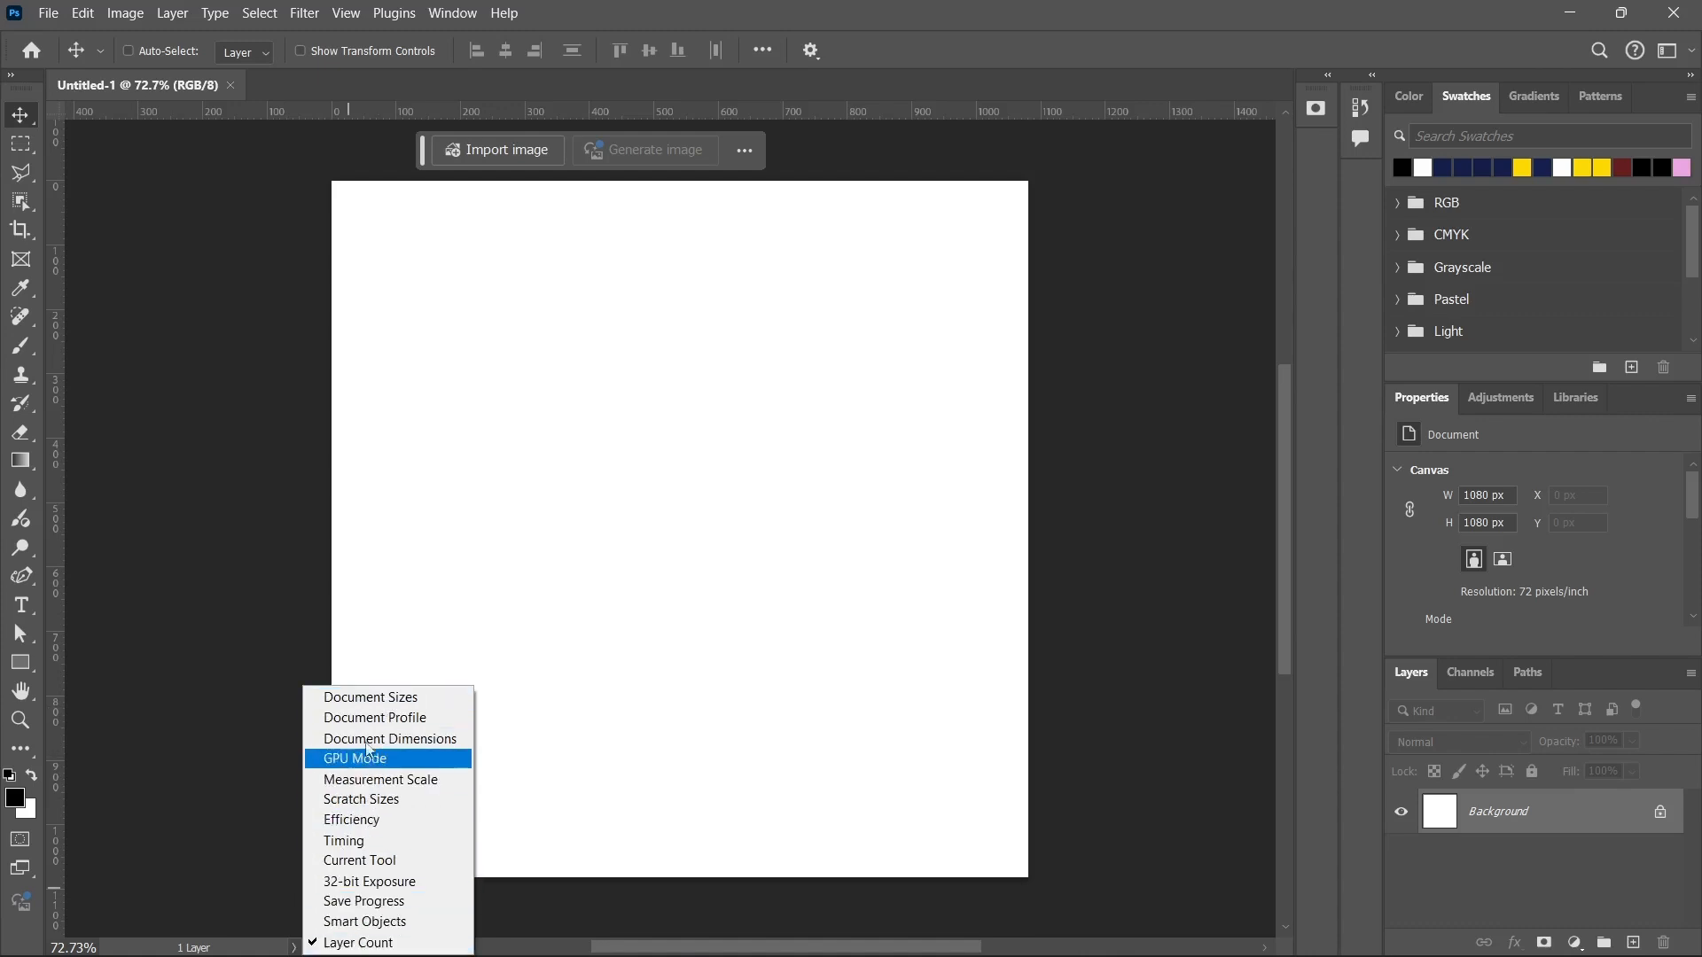
left_click(370, 699)
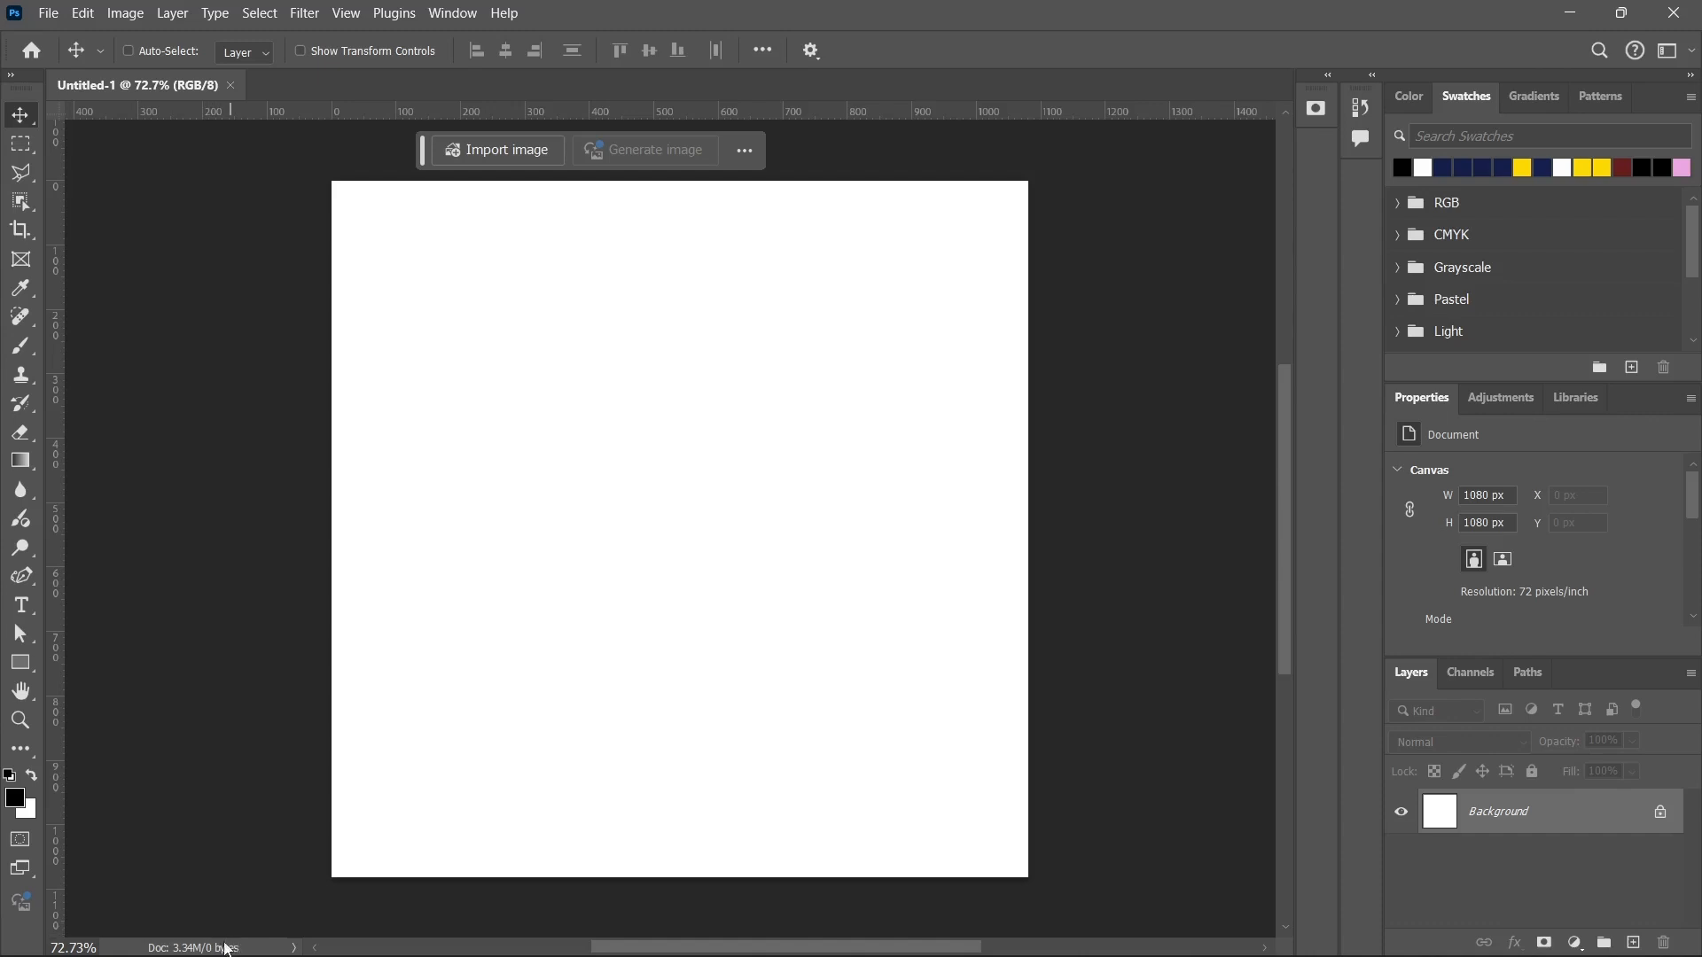
left_click(293, 947)
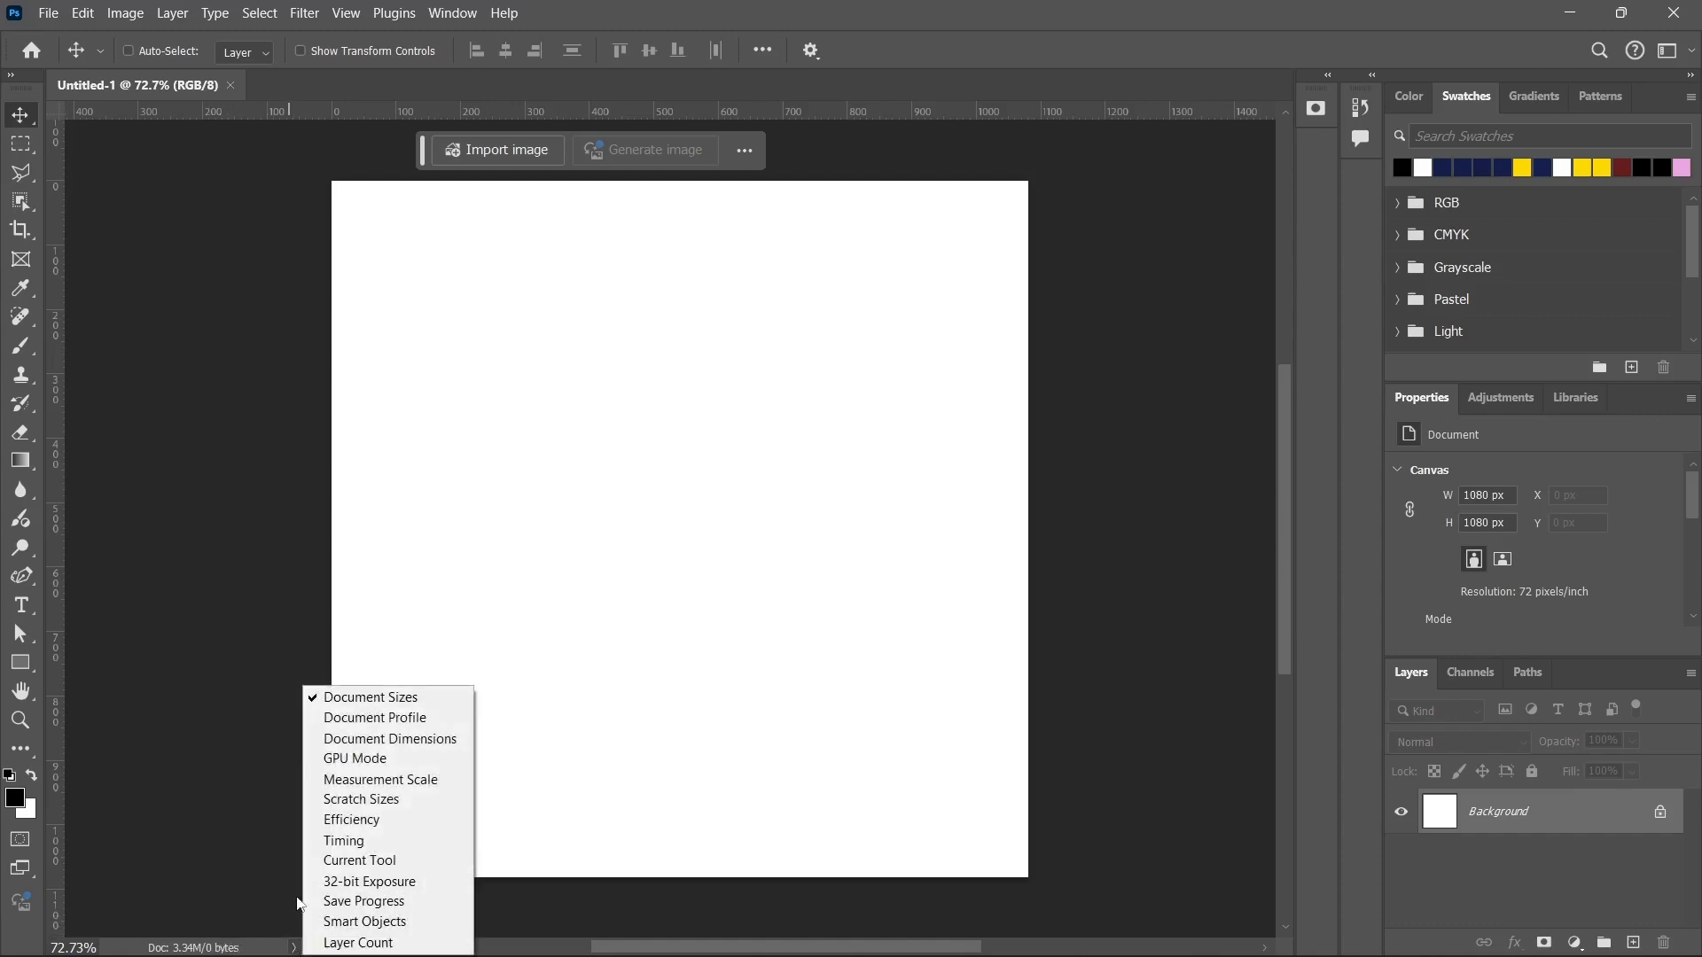
left_click(390, 718)
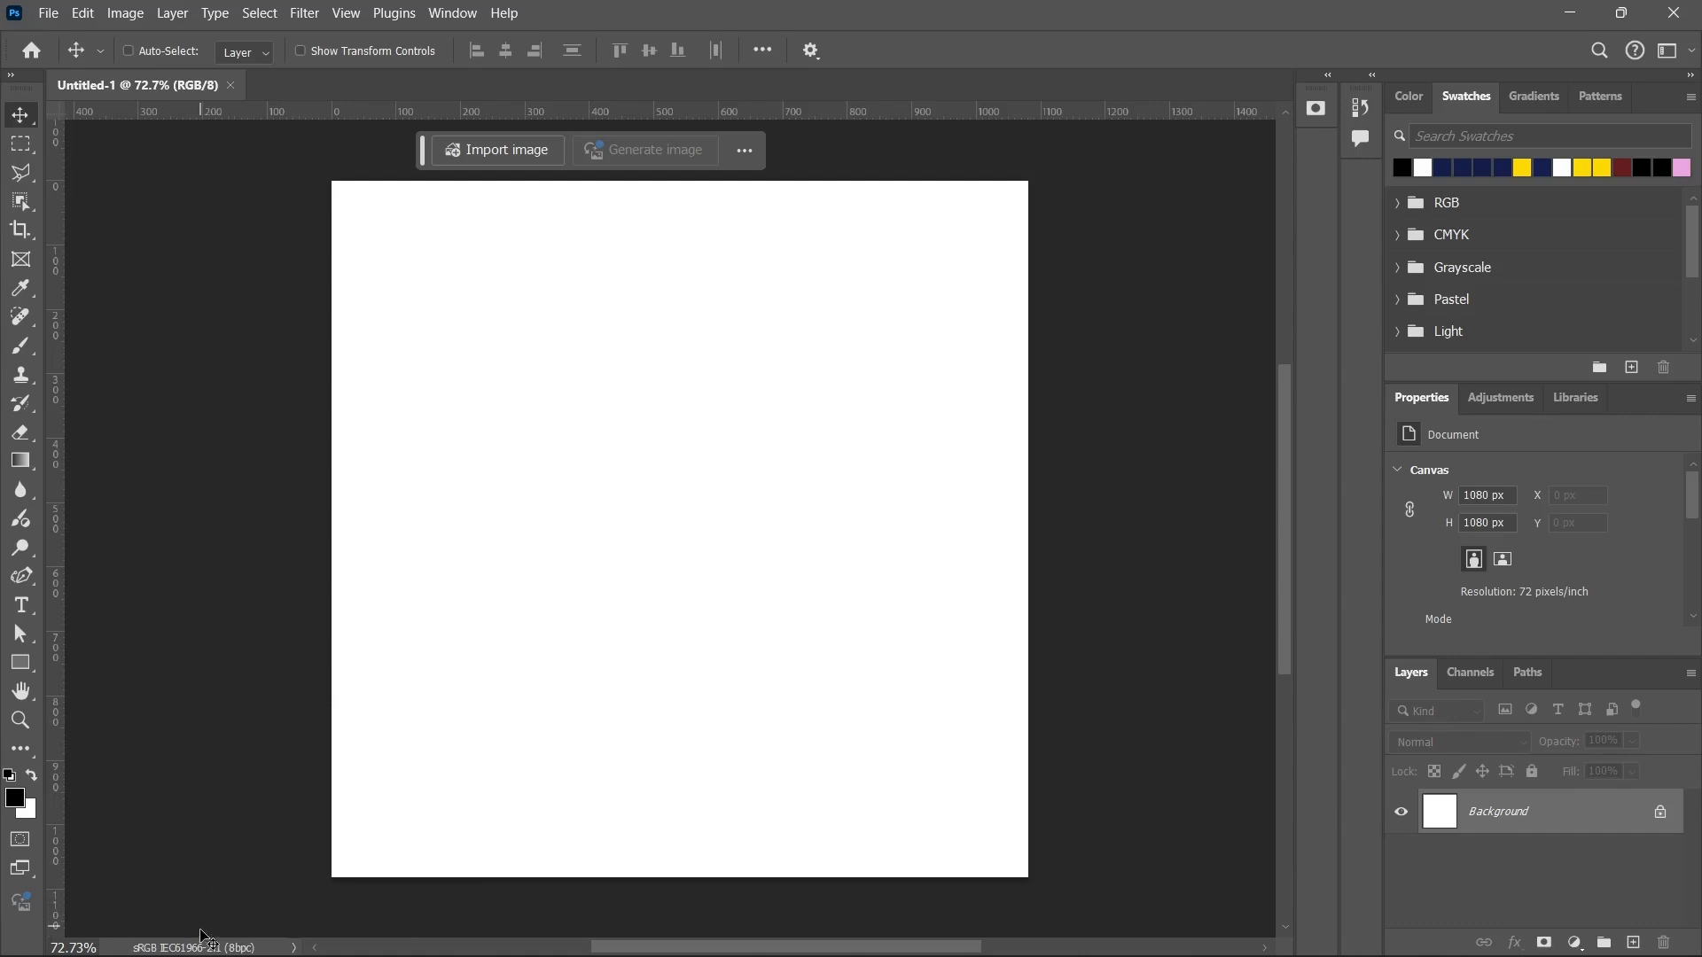
left_click(293, 948)
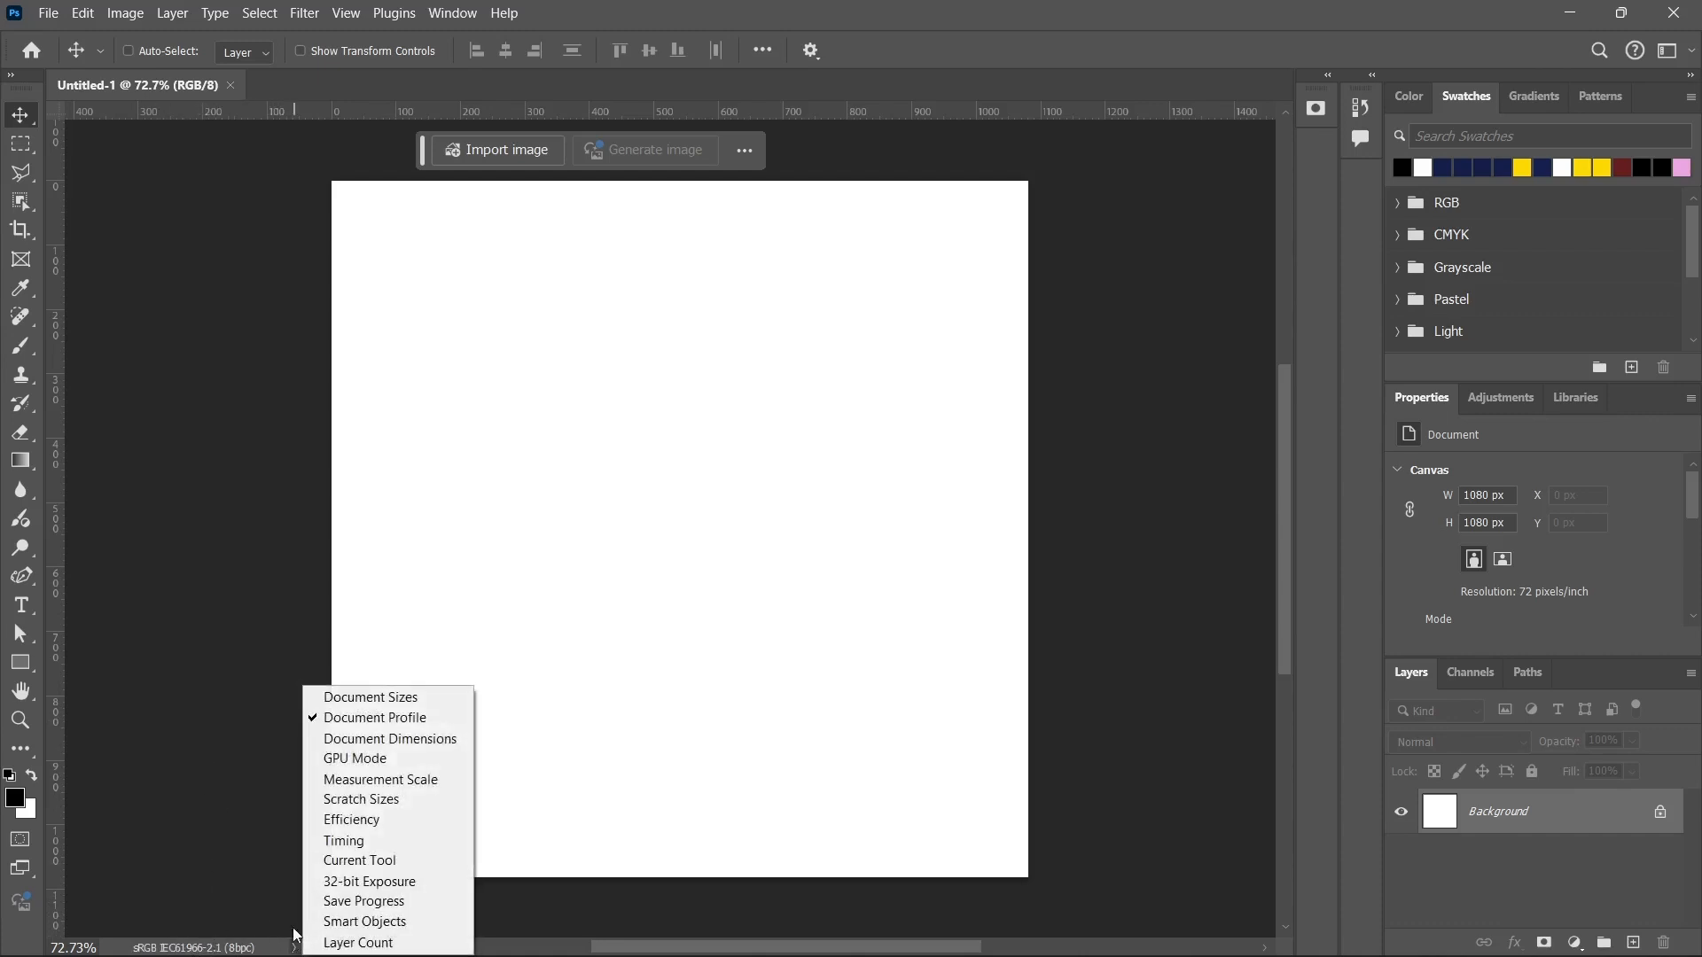
left_click(372, 740)
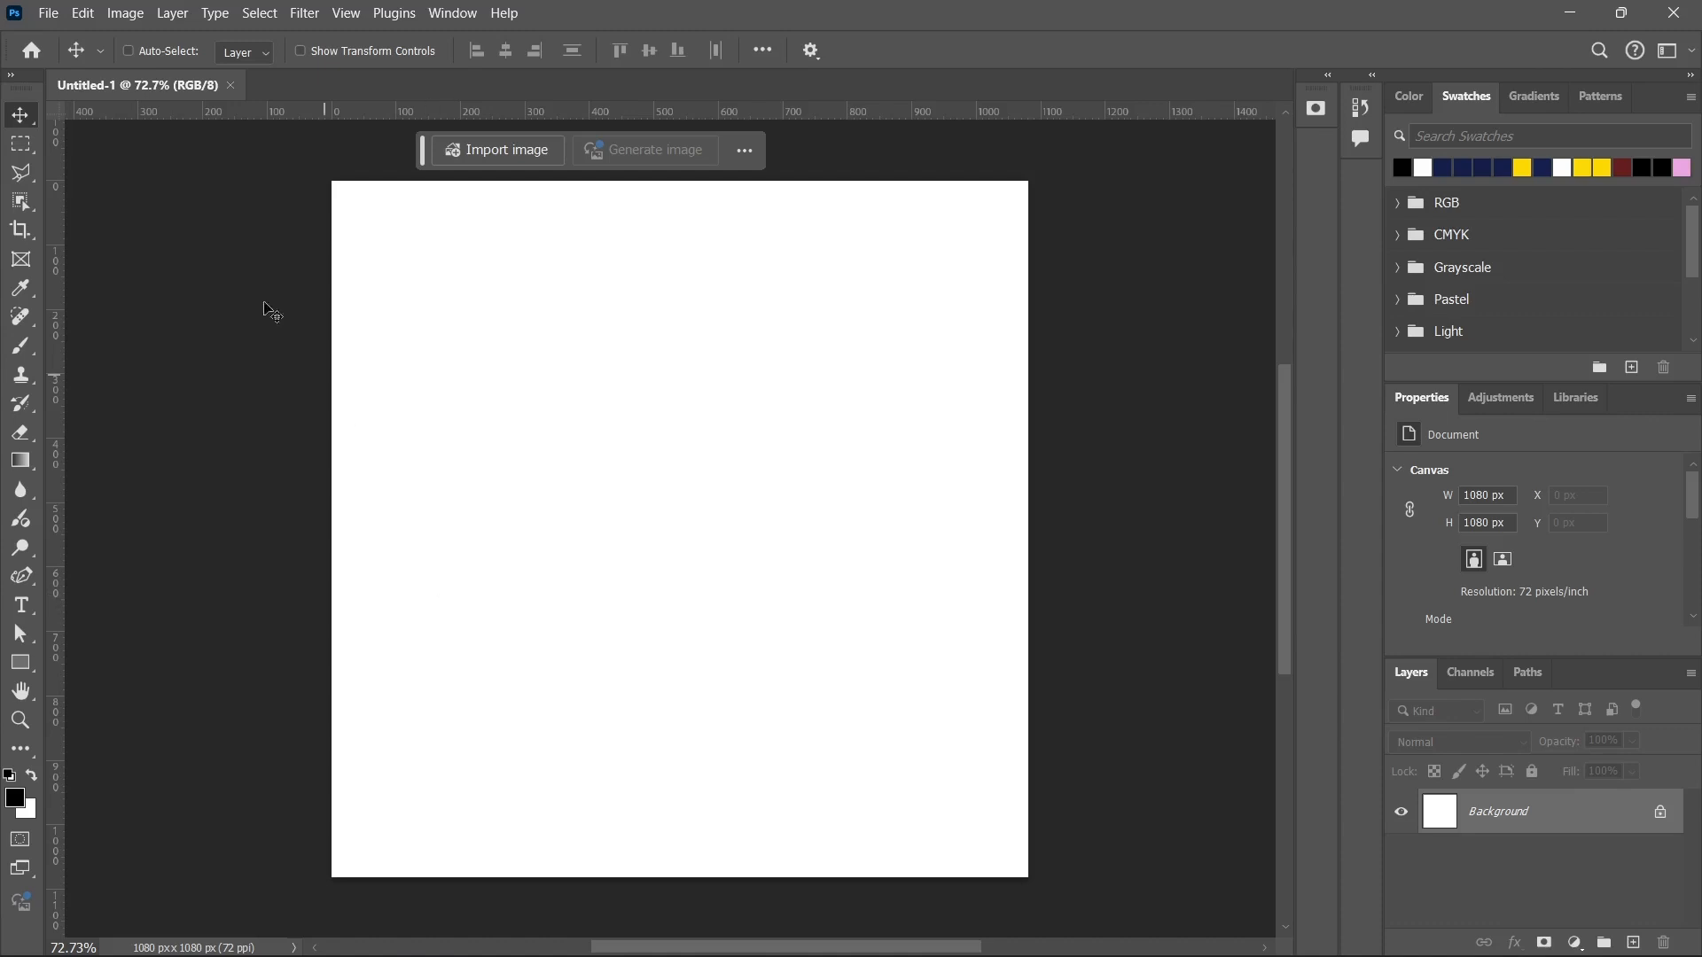
View the options of the Rectangular Marquee and Polygonal Lasso tools, and return to the Move tool.
left_click(20, 143)
left_click(20, 201)
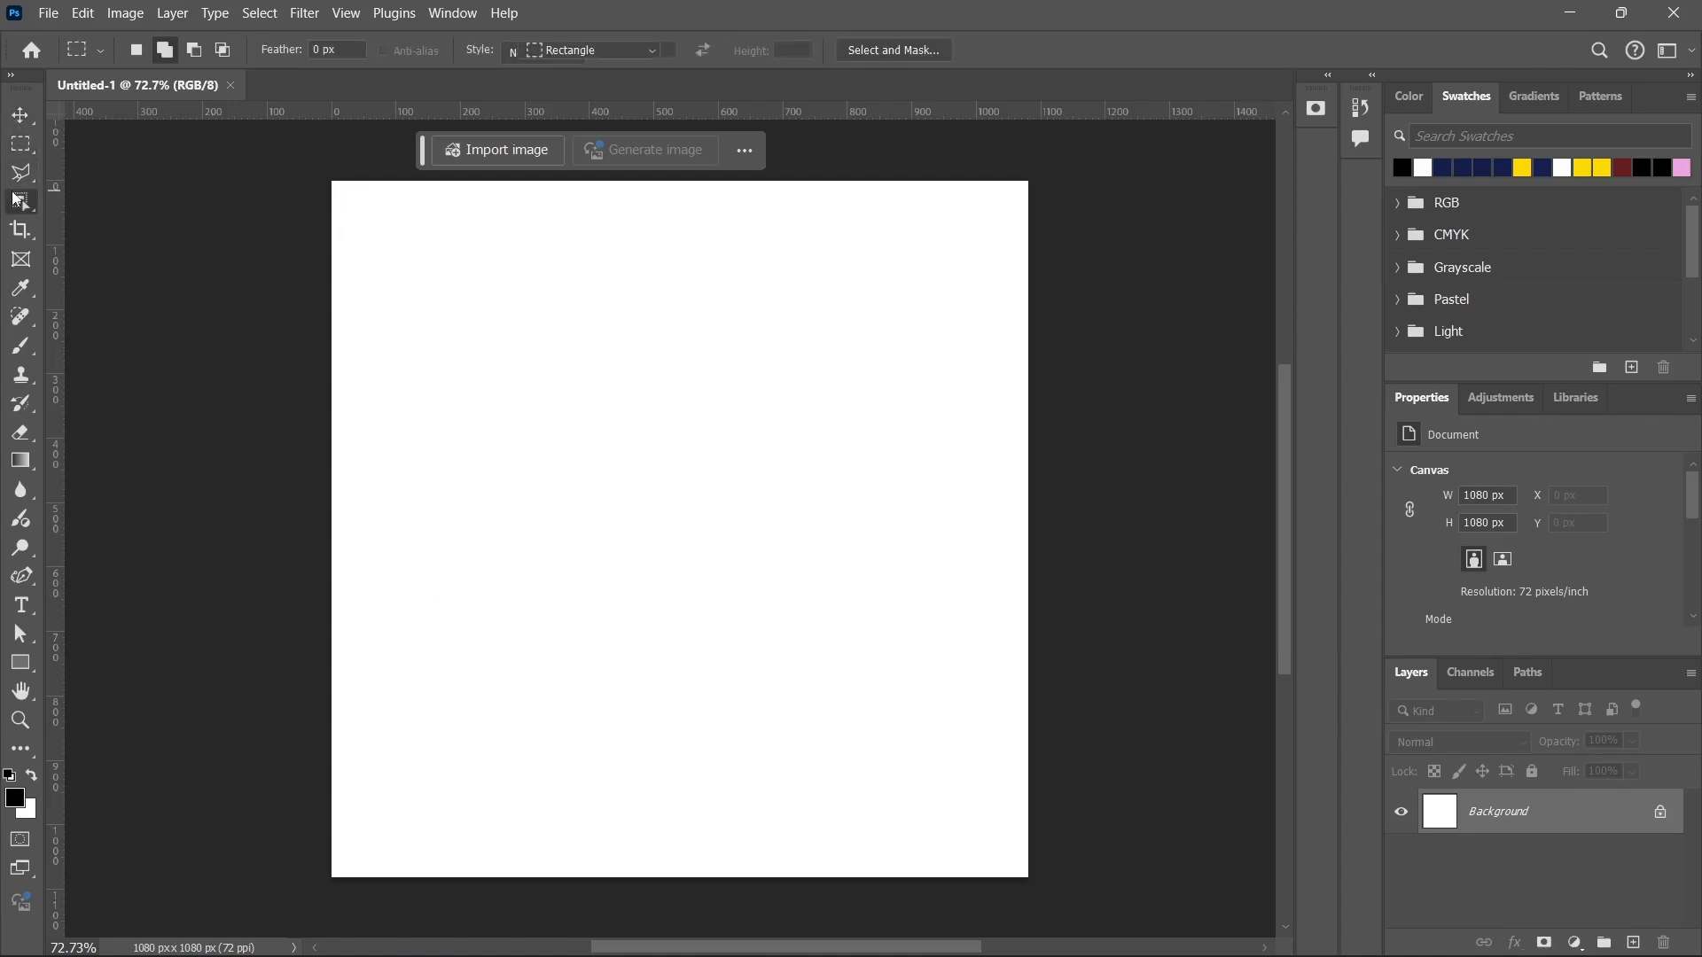
left_click(21, 173)
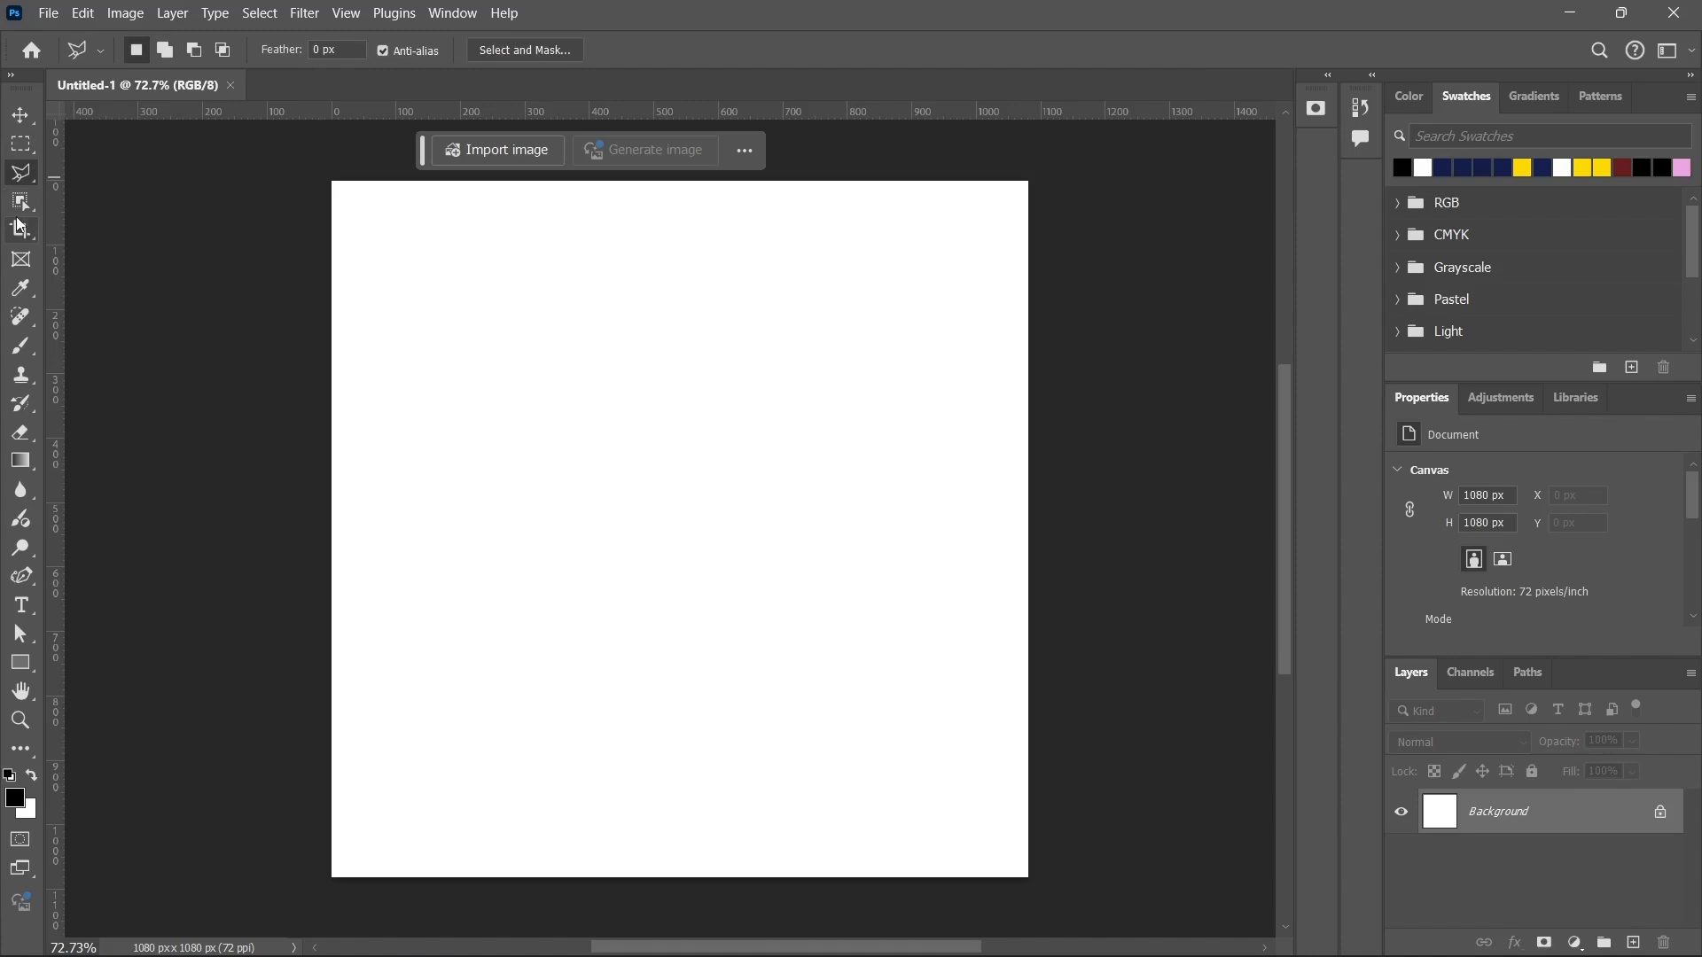
left_click(20, 115)
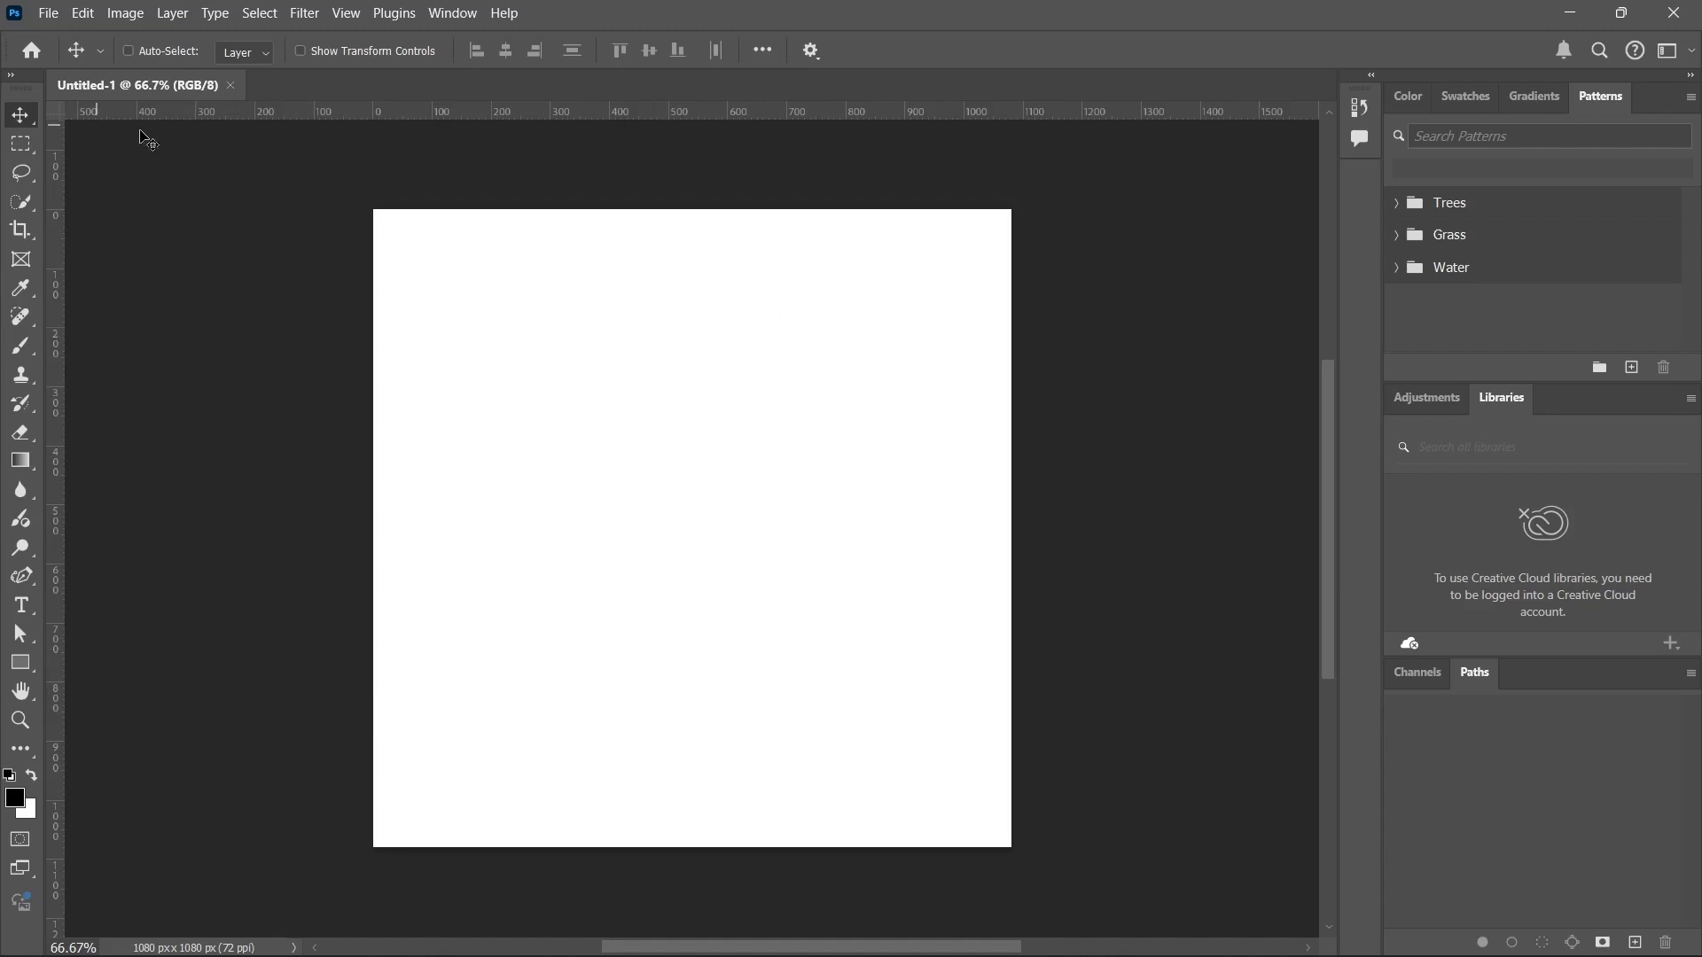
Place image_fx_ (15) from the Intro to PS Assets folder in the document, scaled to about 70% and inset from the canvas edges.
left_click(700, 951)
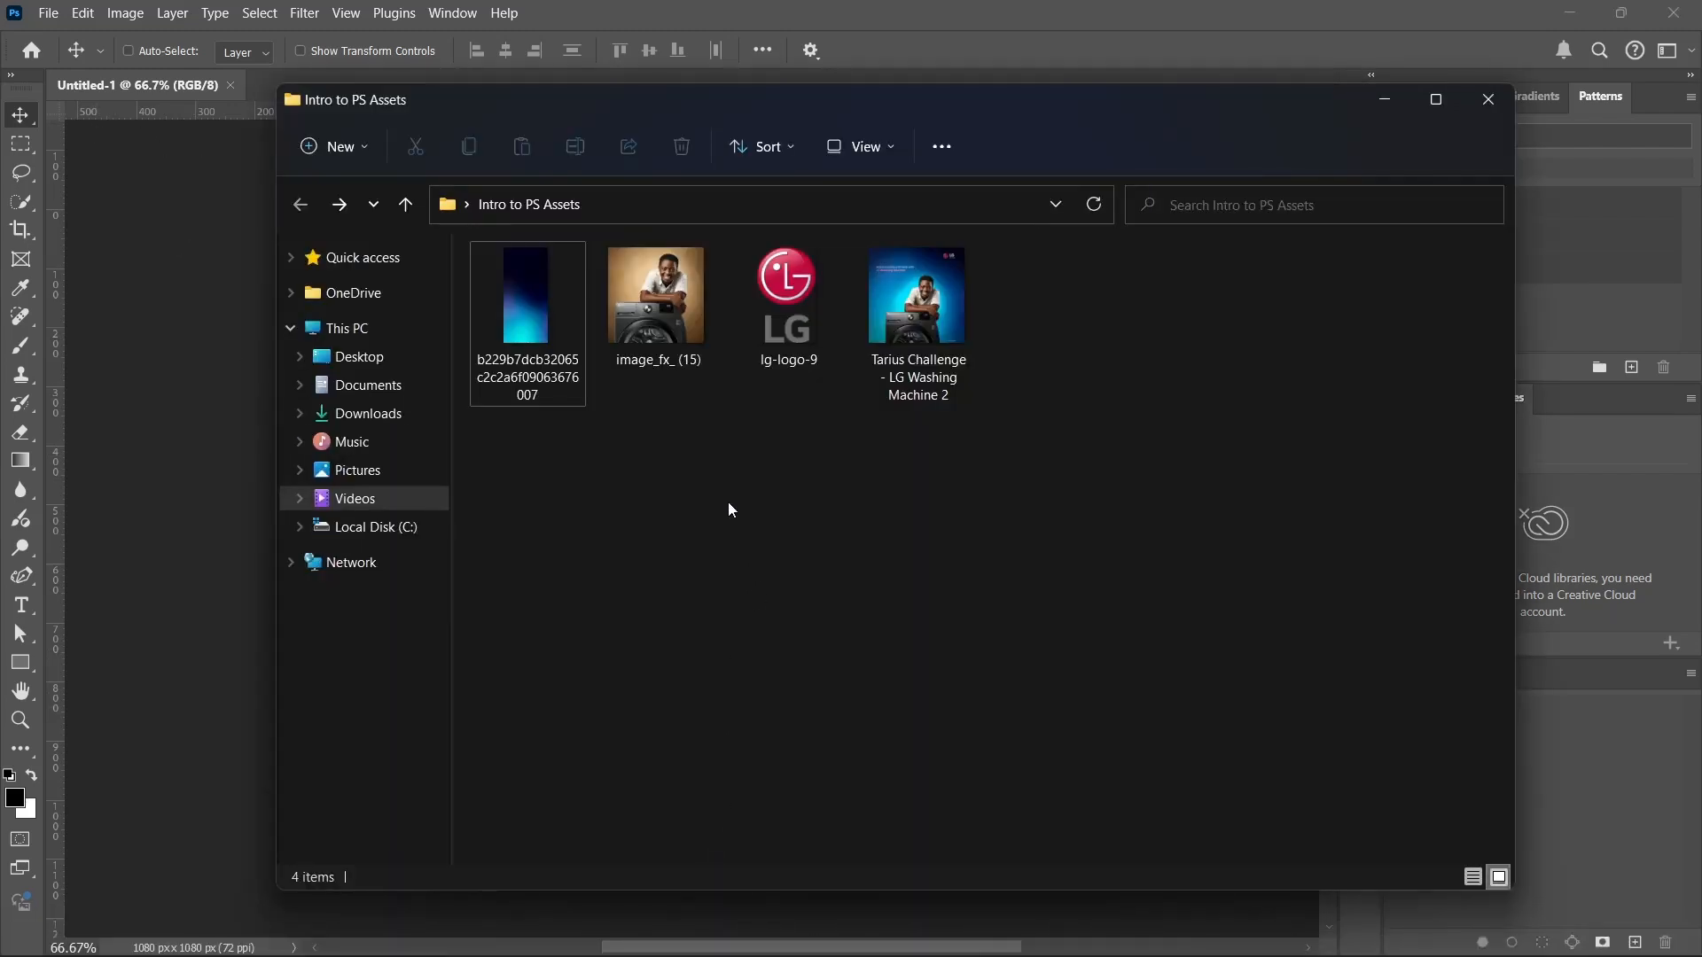
left_click(654, 349)
left_click_drag(661, 318, 125, 370)
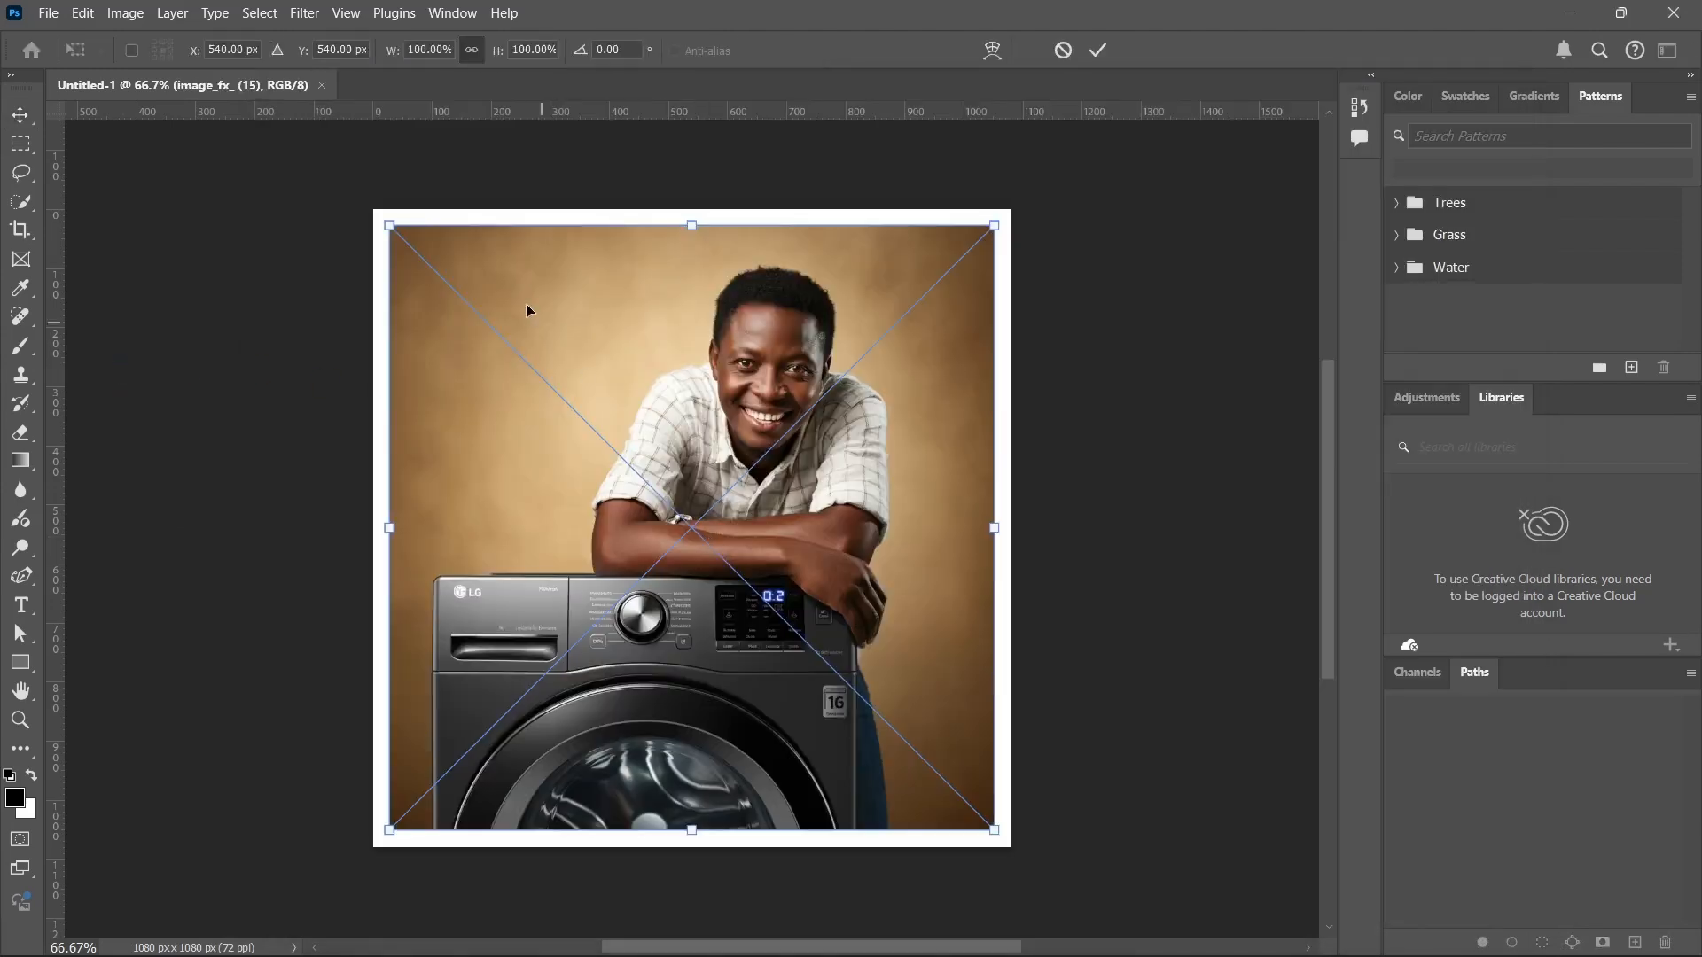
left_click_drag(389, 226, 554, 427)
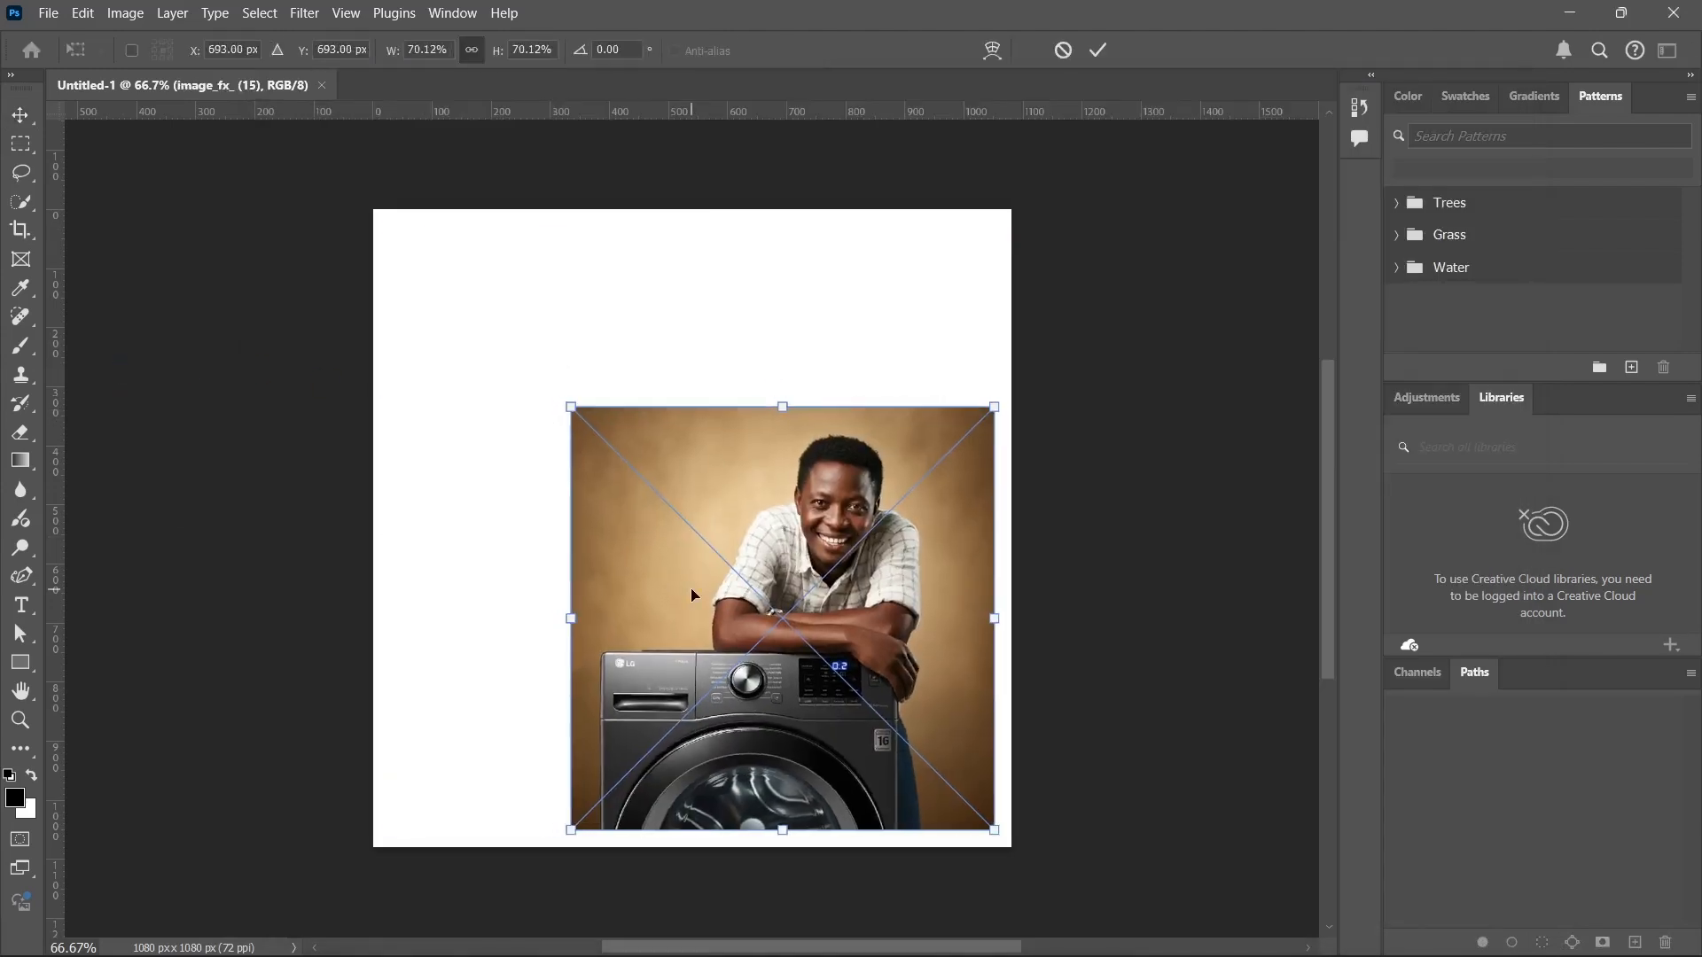
left_click_drag(680, 578, 621, 519)
key("Return")
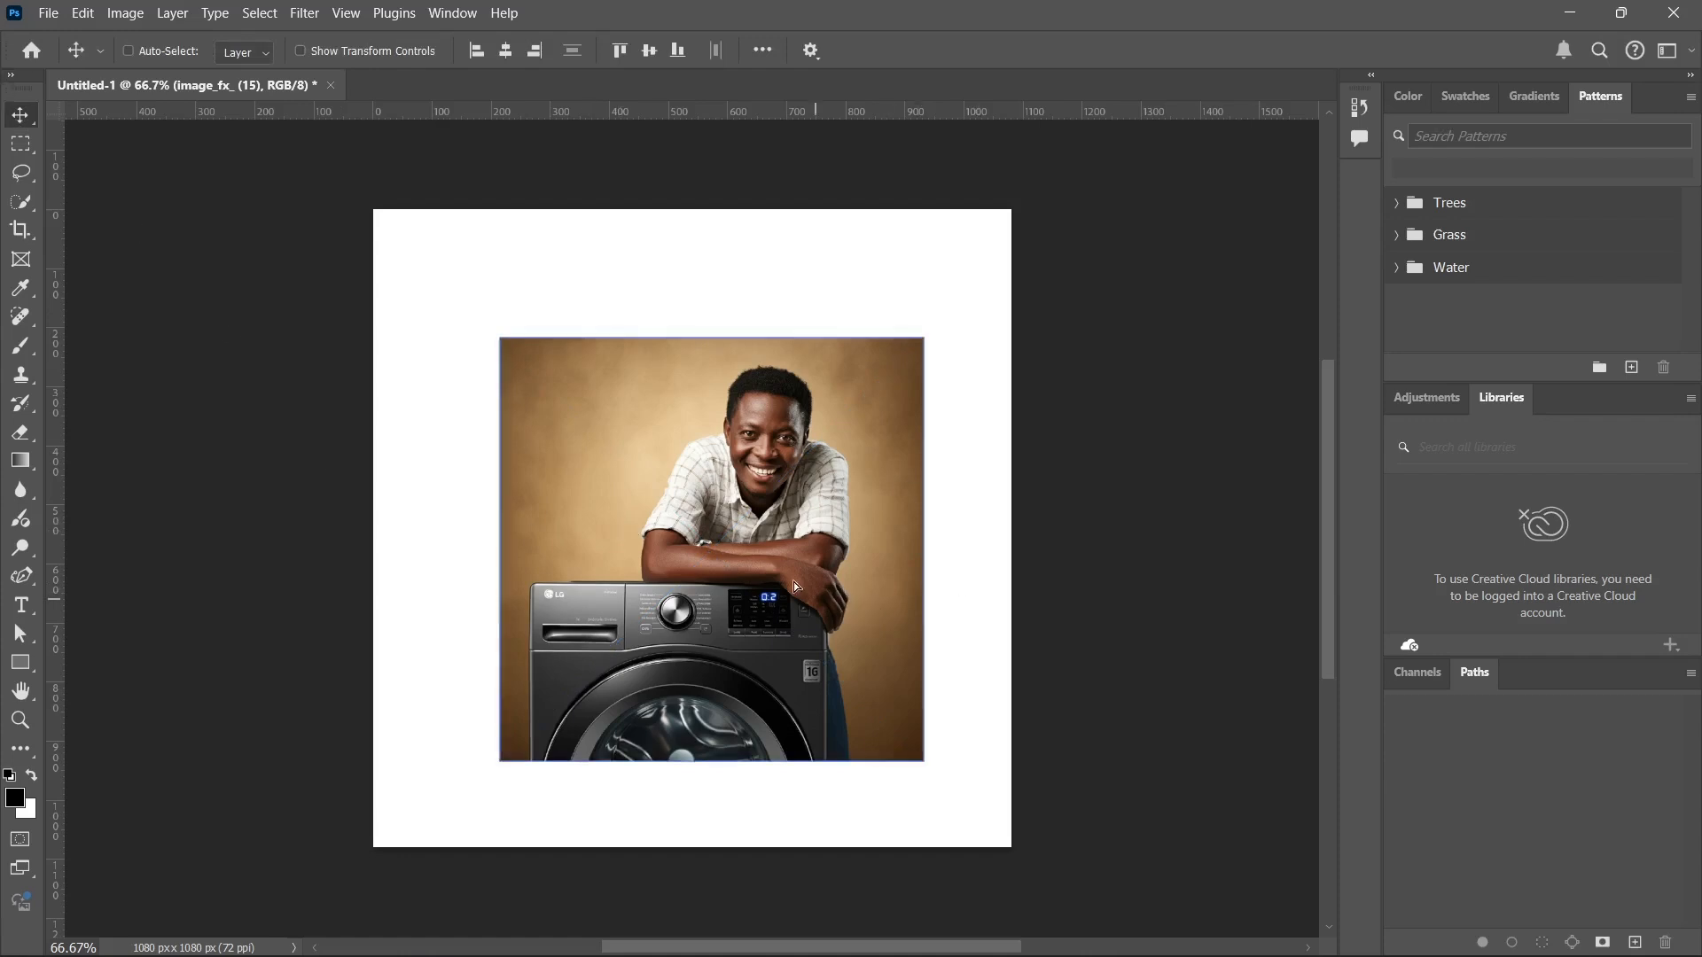
Move the placed image around the canvas and leave it at the canvas centre, with the Move tool active.
left_click_drag(817, 597, 713, 605)
left_click_drag(868, 654, 800, 459)
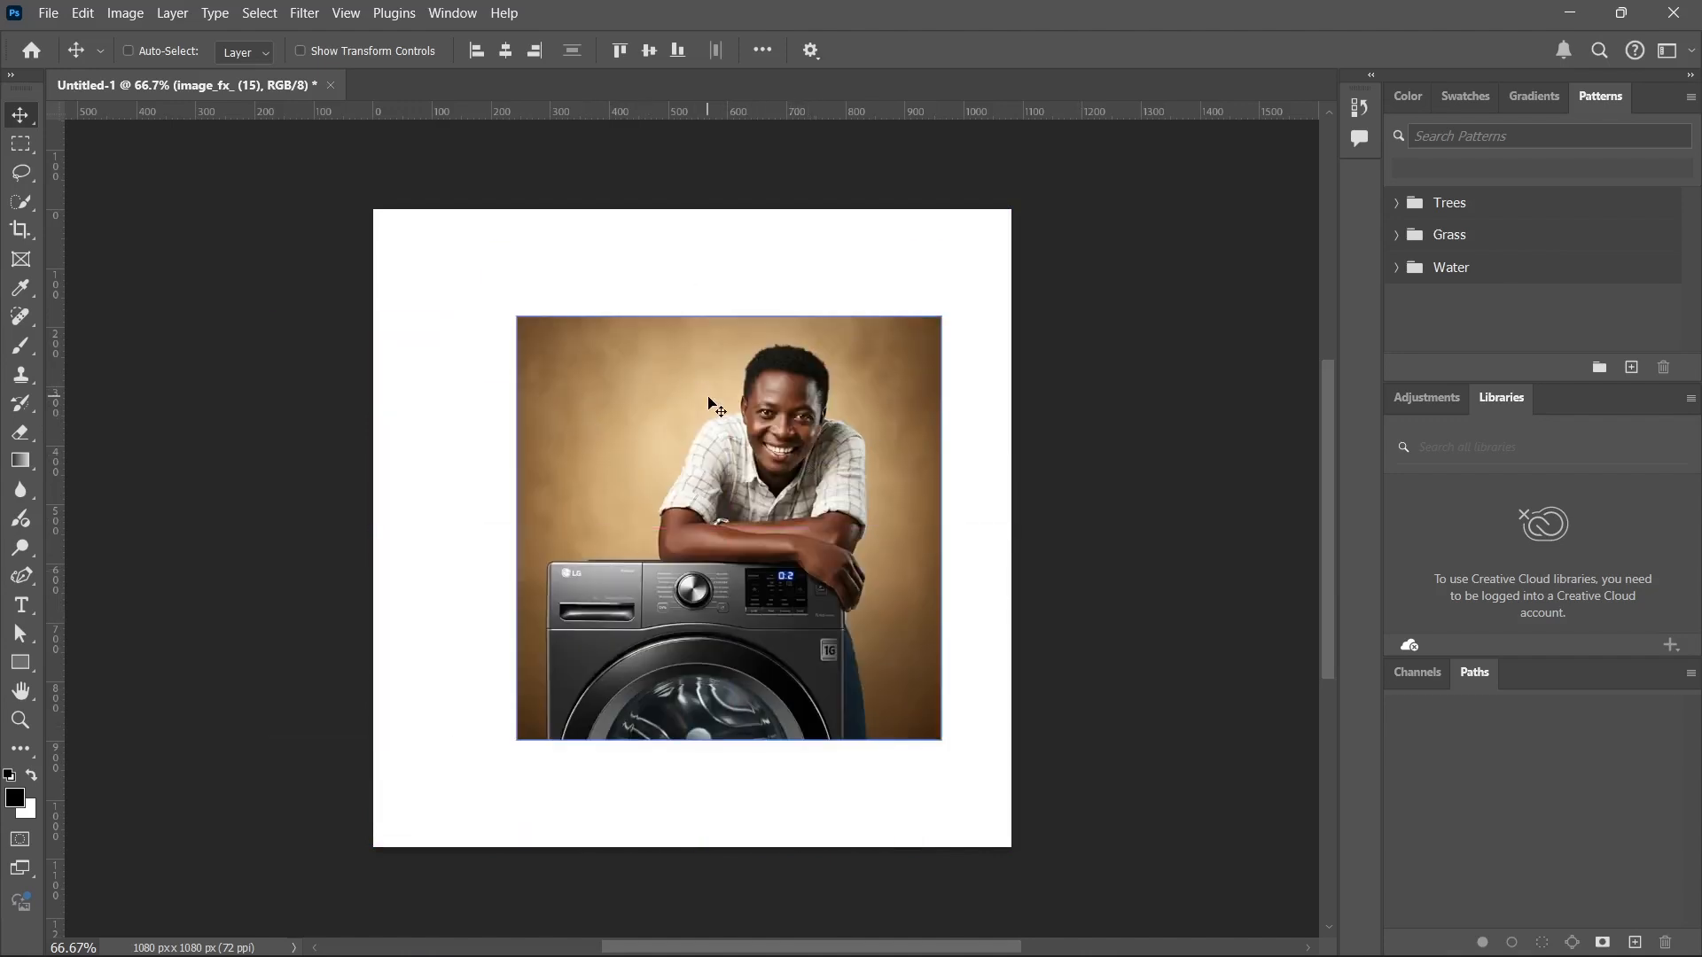
left_click_drag(716, 345, 664, 402)
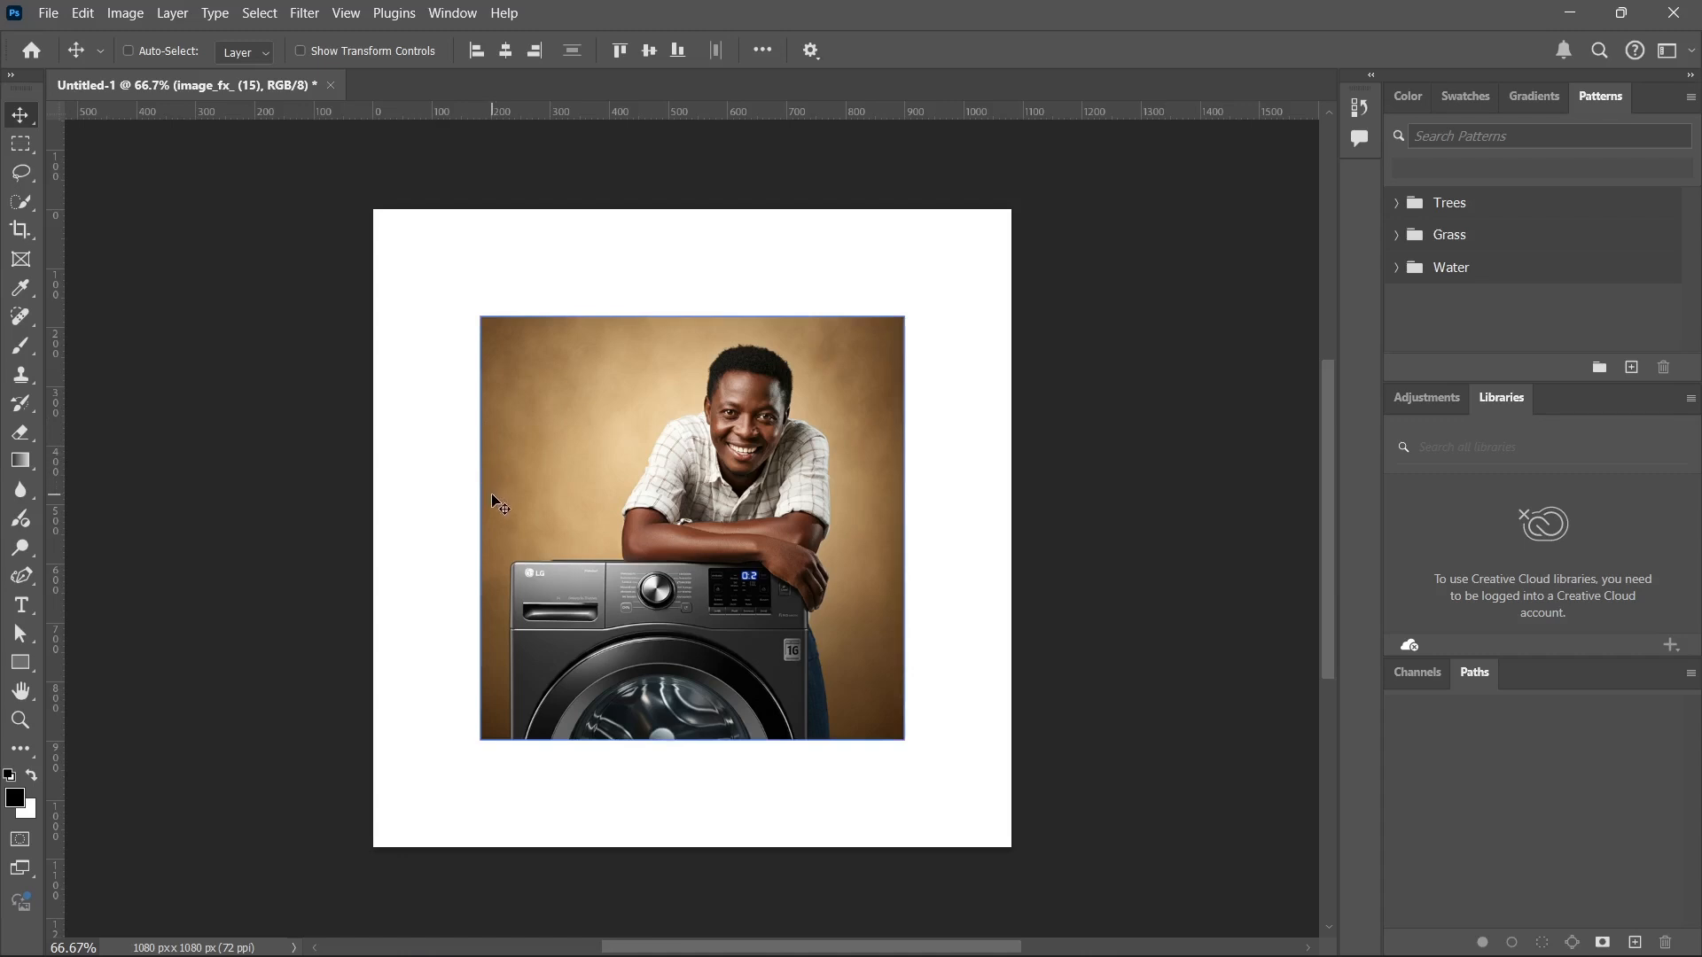
left_click(19, 146)
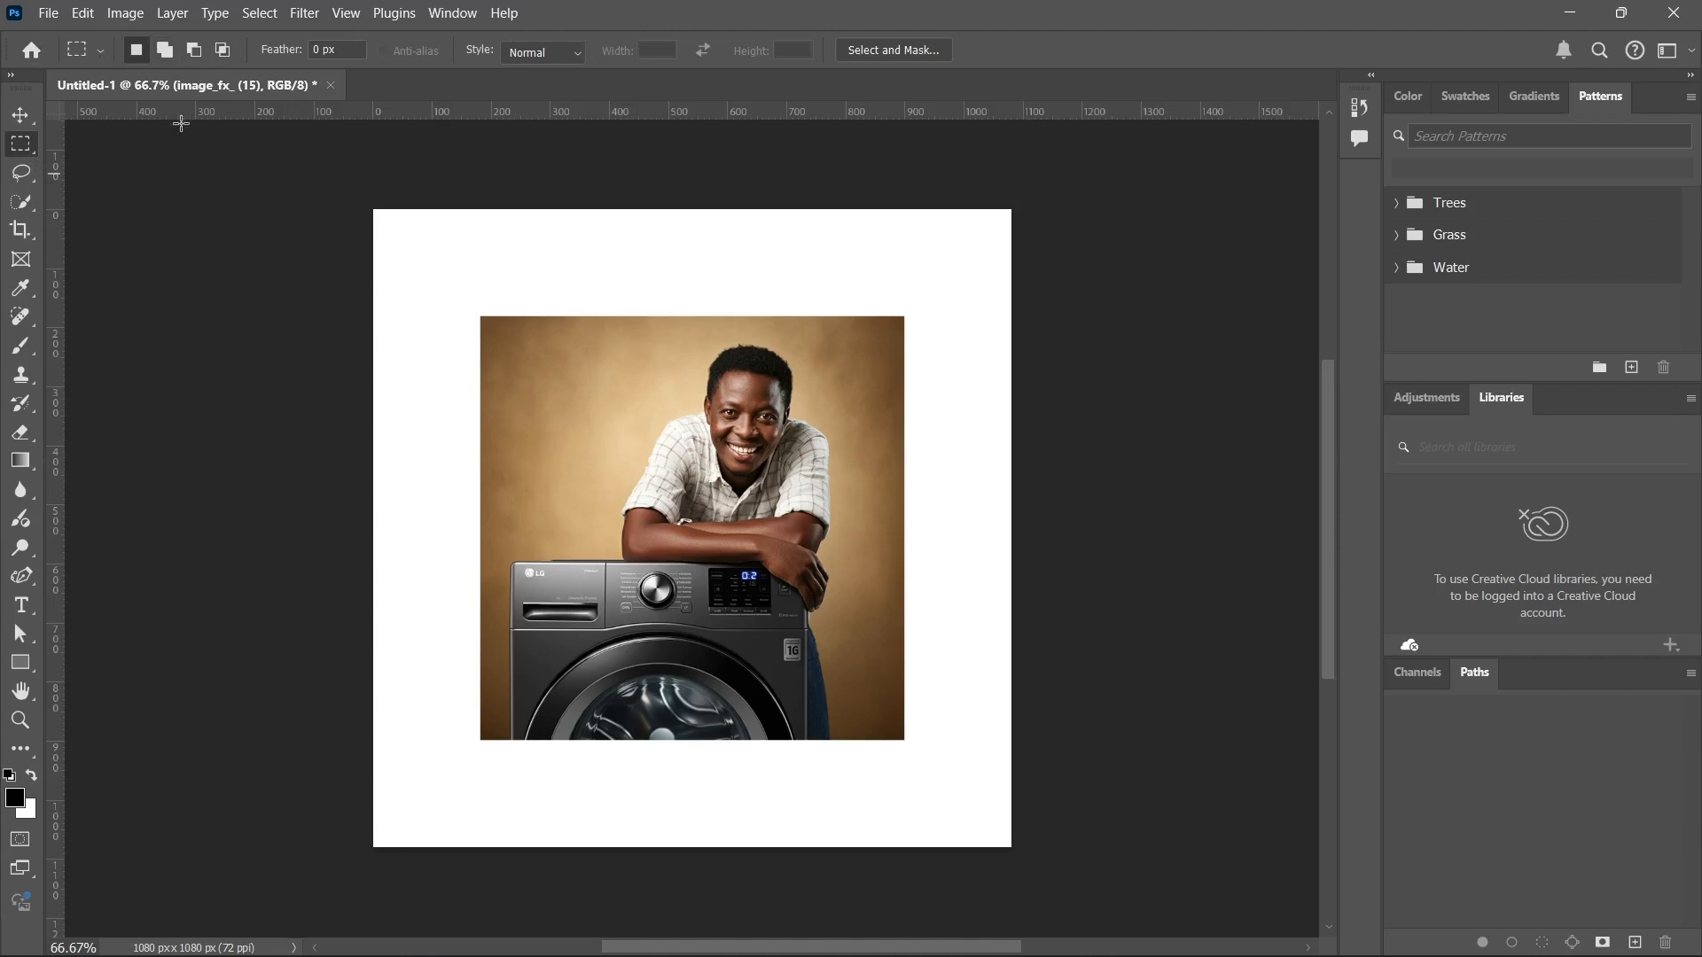
left_click(20, 116)
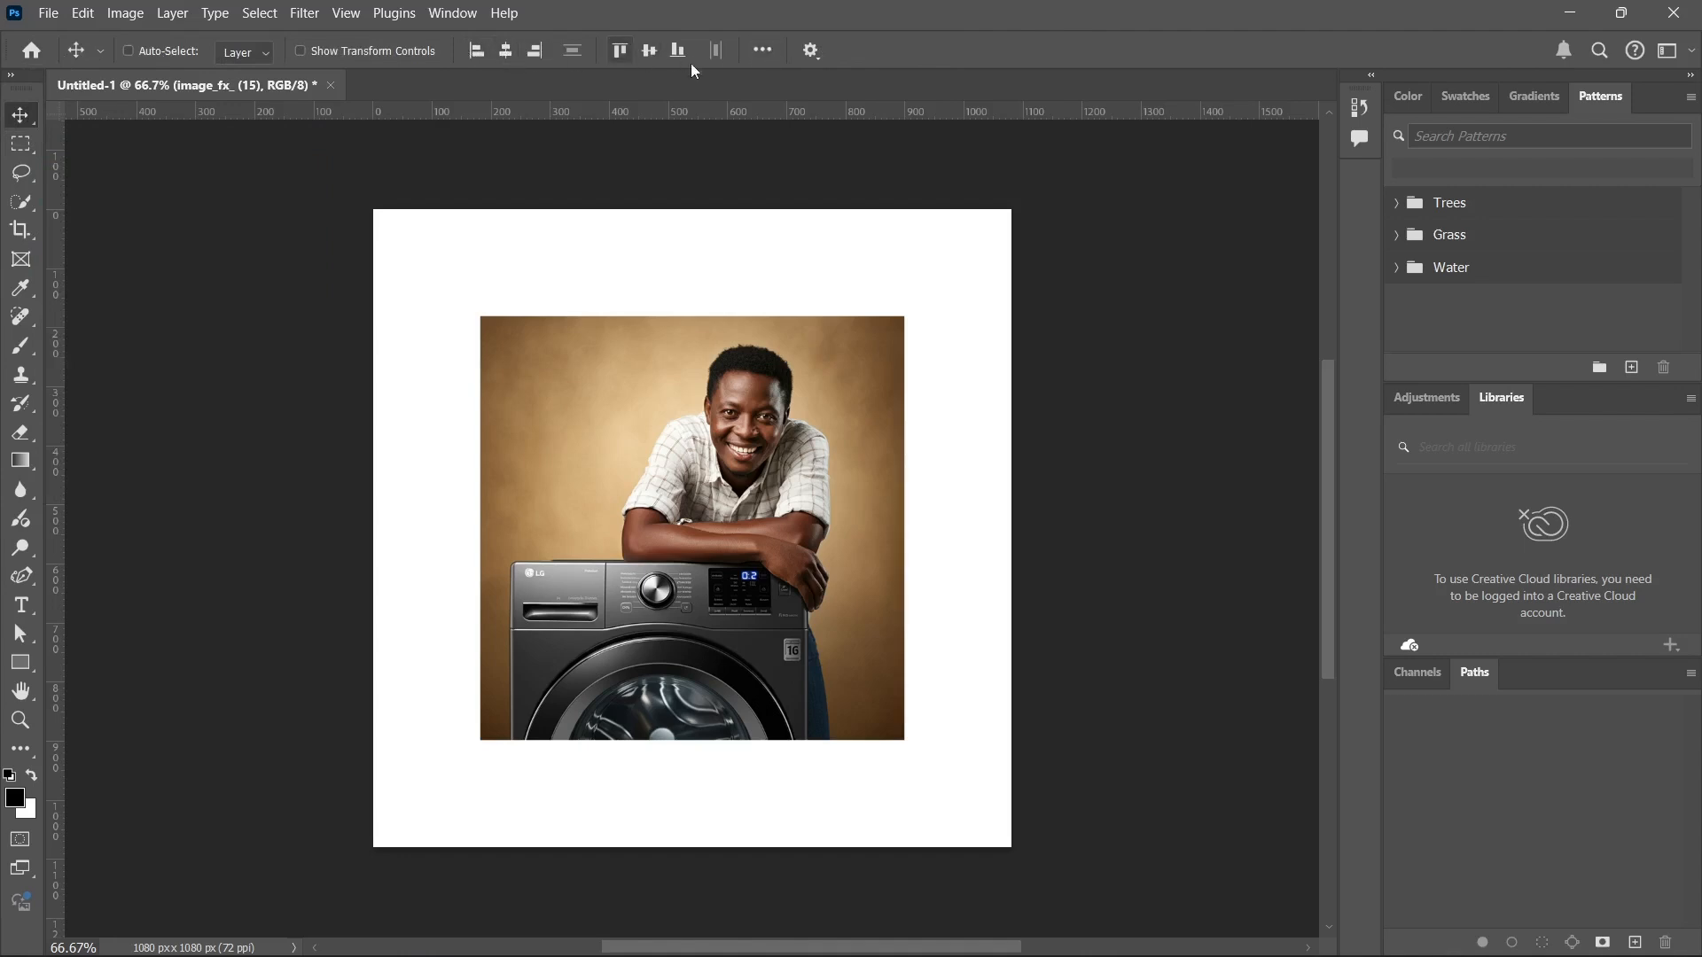
Shift the image off centre and align it to the canvas's horizontal and vertical centres.
left_click_drag(608, 610, 593, 569)
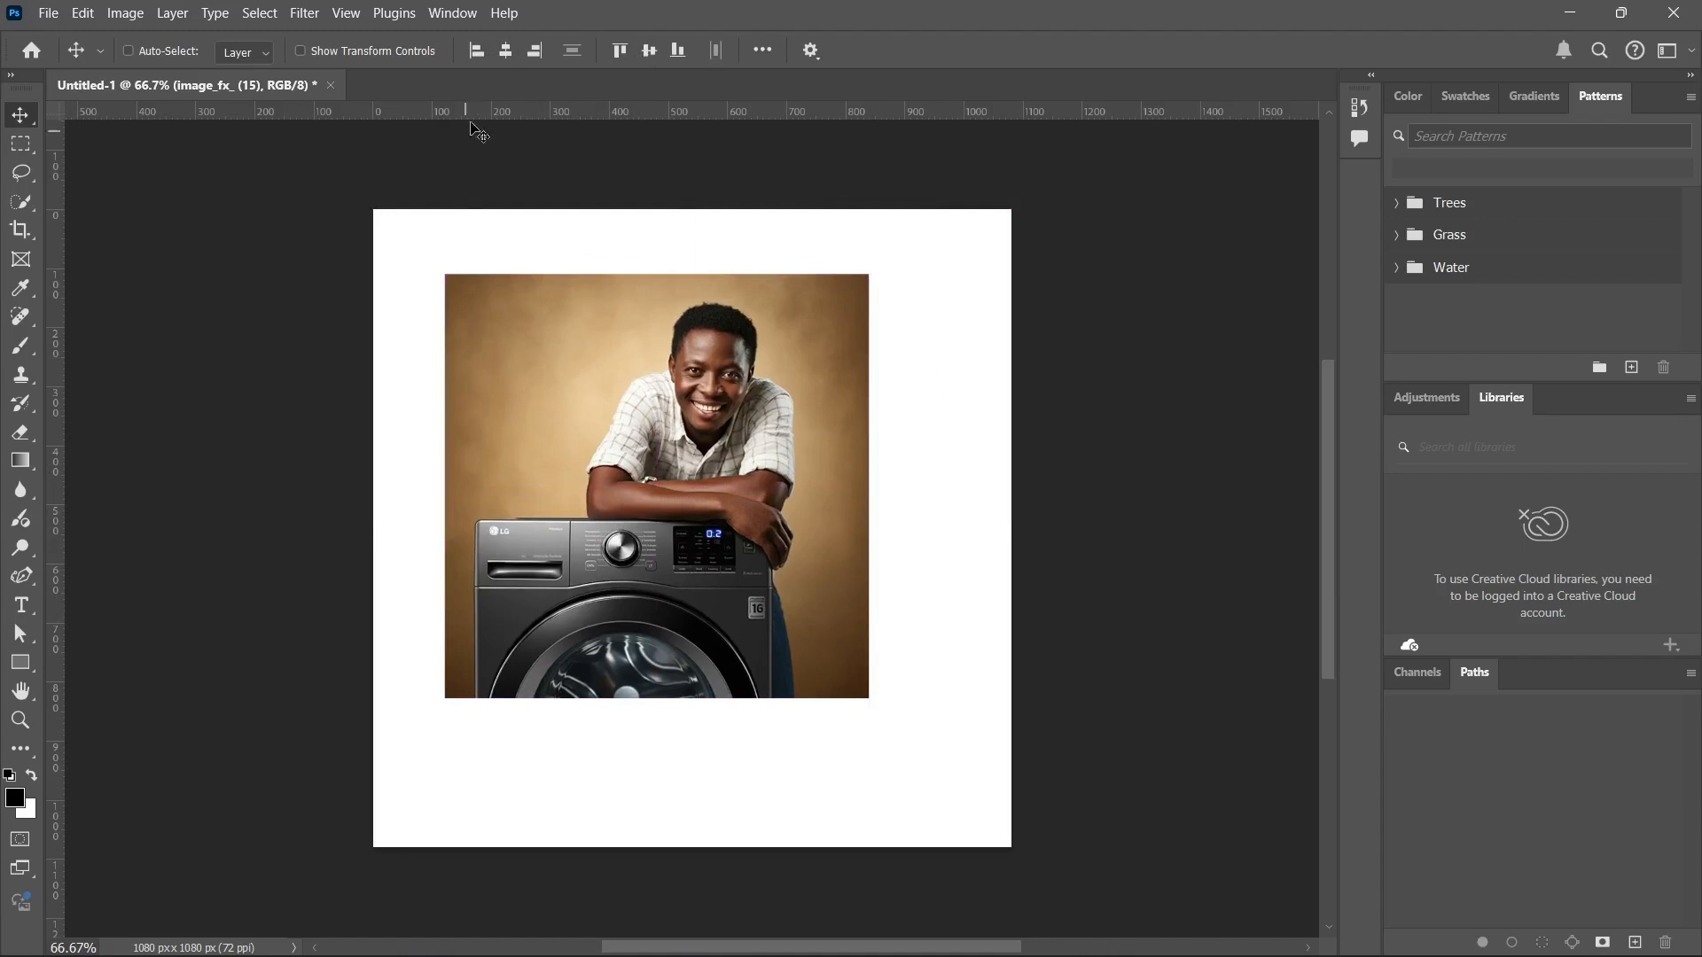
left_click(505, 52)
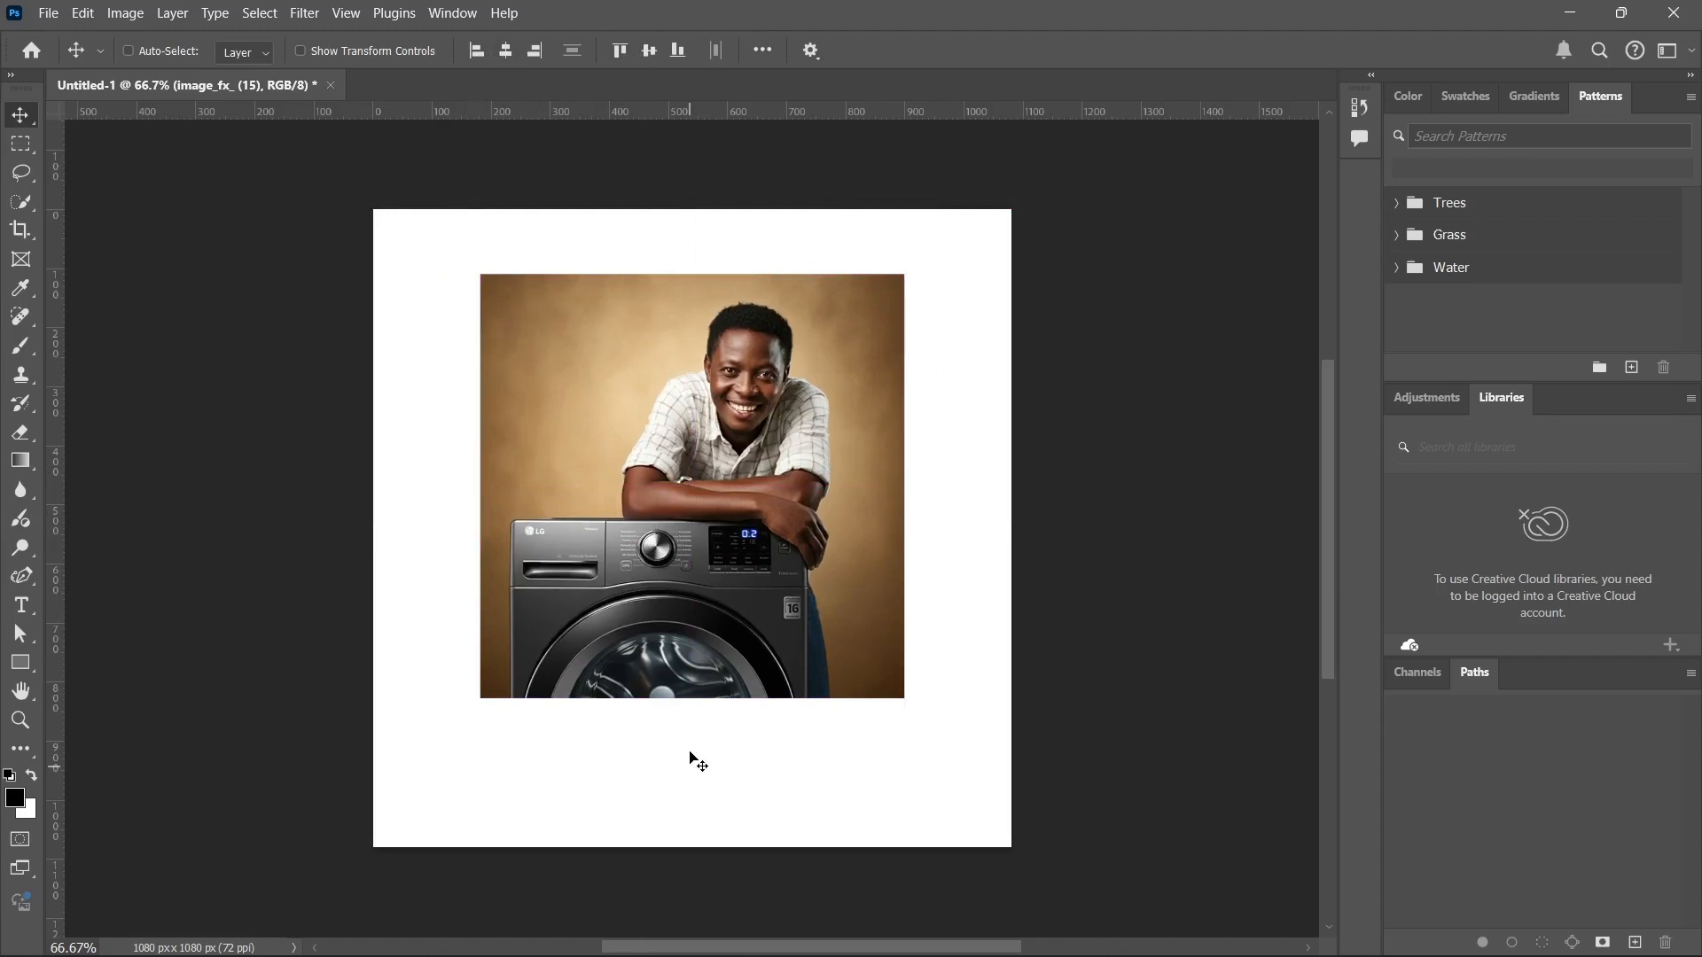
left_click(649, 50)
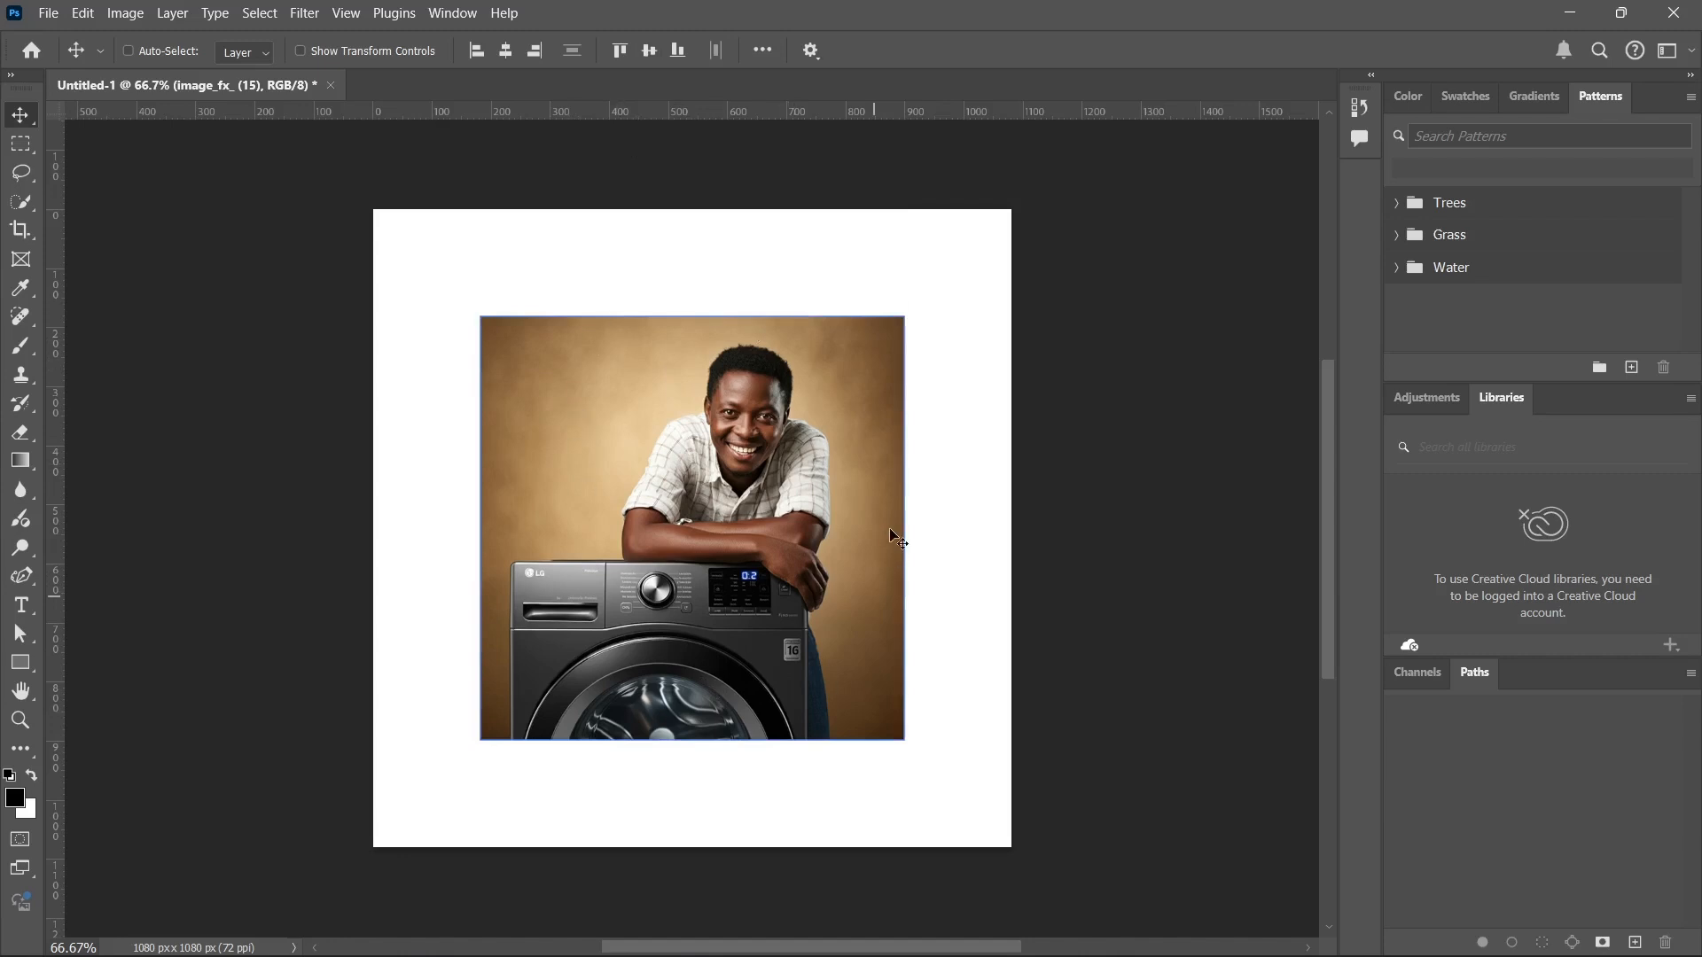
Align the image to the canvas's left, right, bottom and top edges, and move it back to the horizontal middle, slightly above centre.
left_click(476, 51)
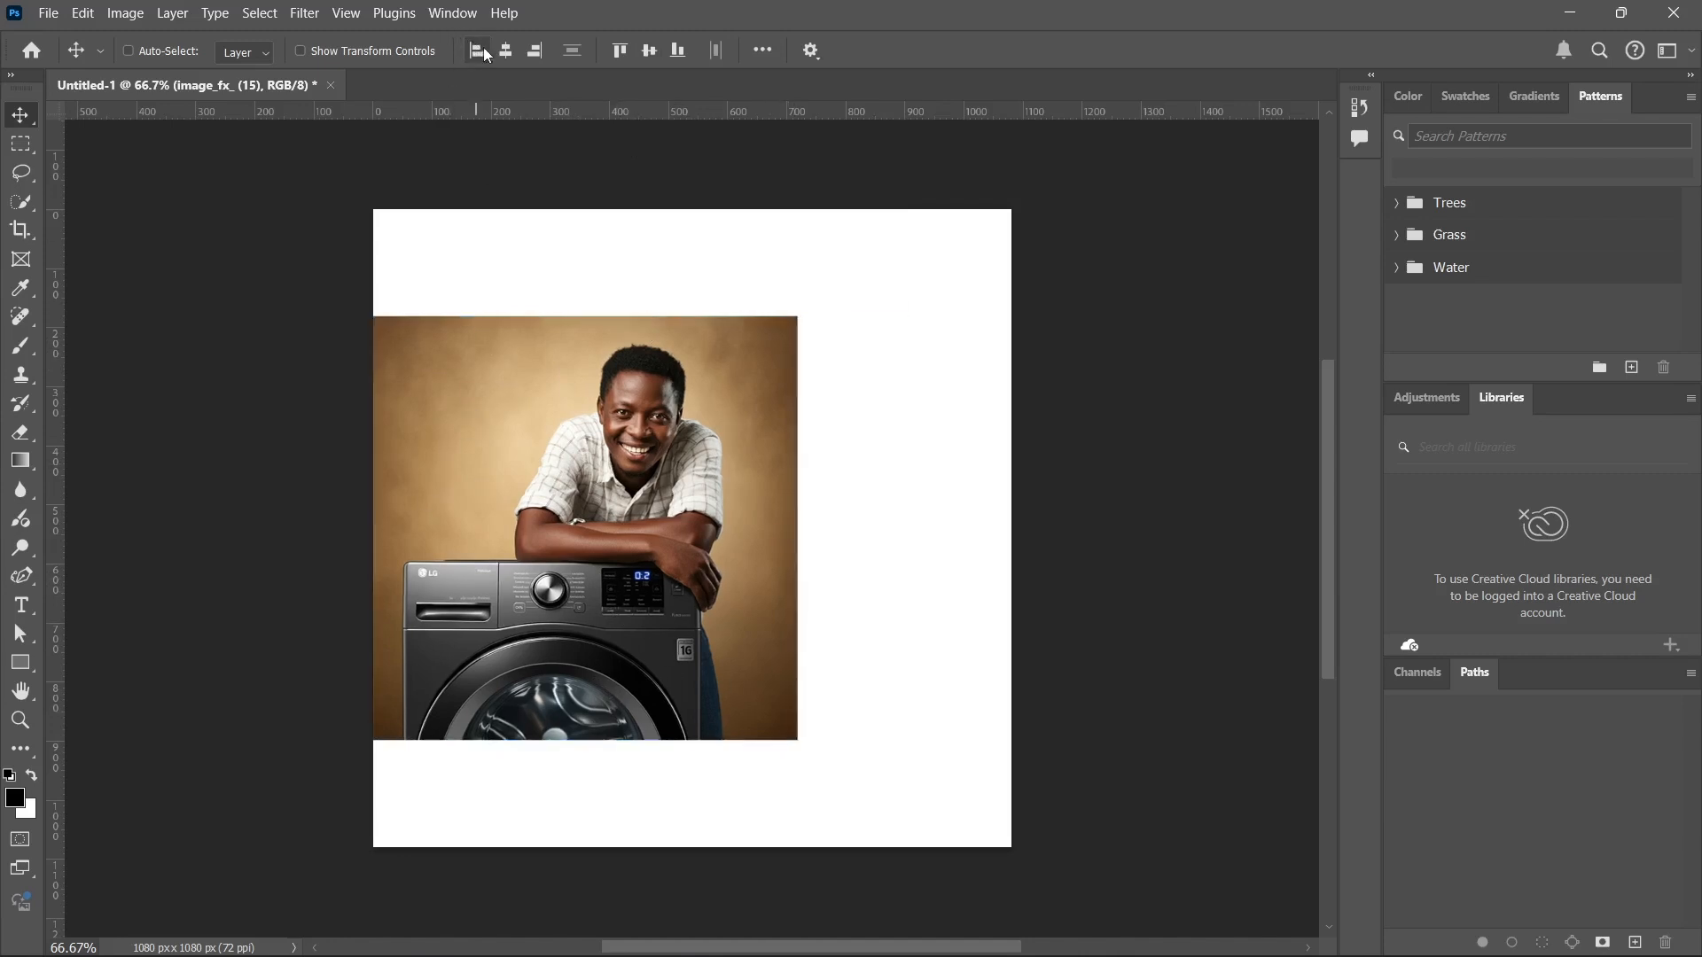
left_click(534, 51)
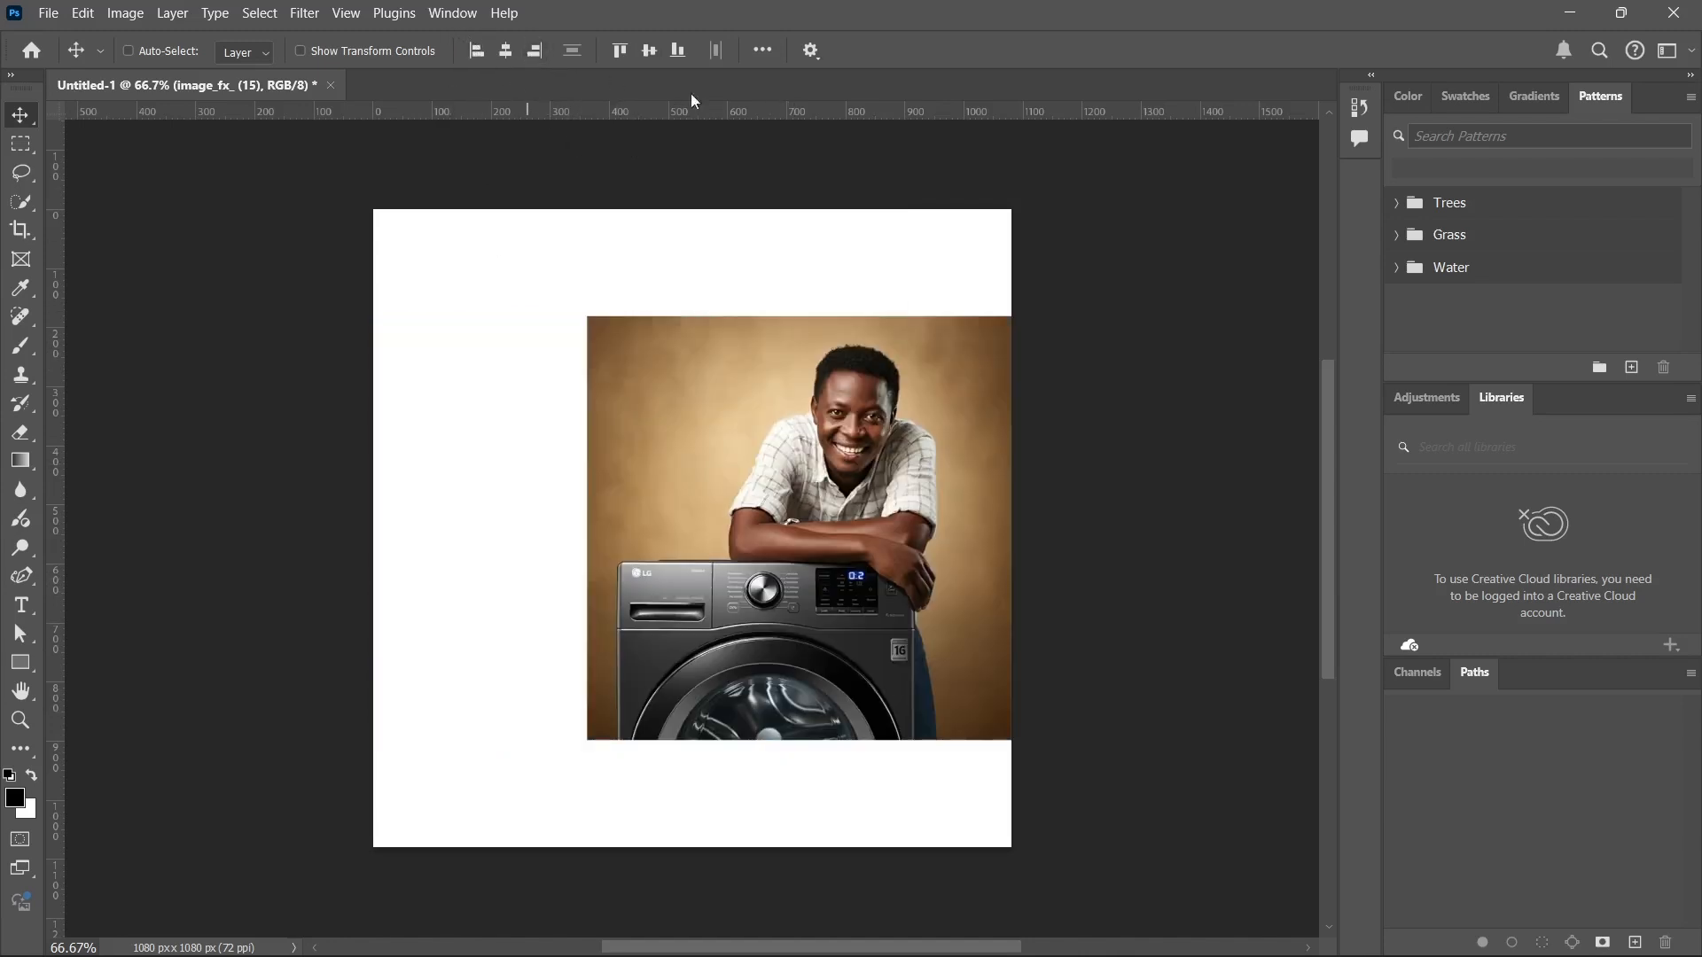
left_click(678, 50)
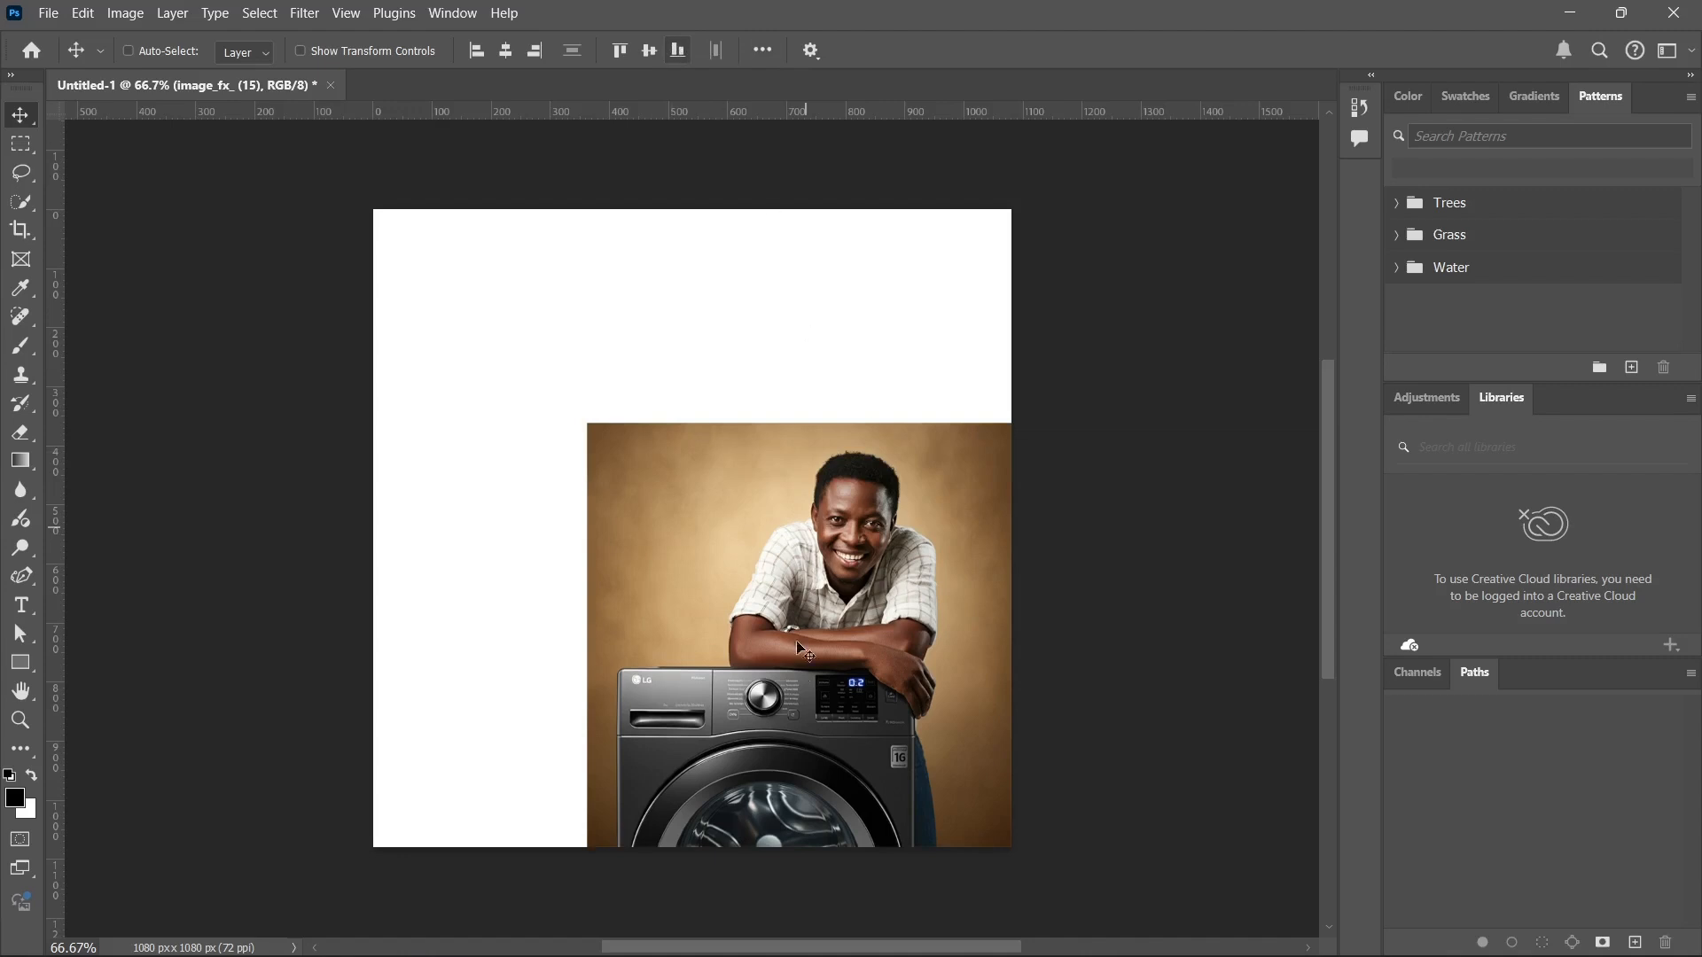
left_click(619, 55)
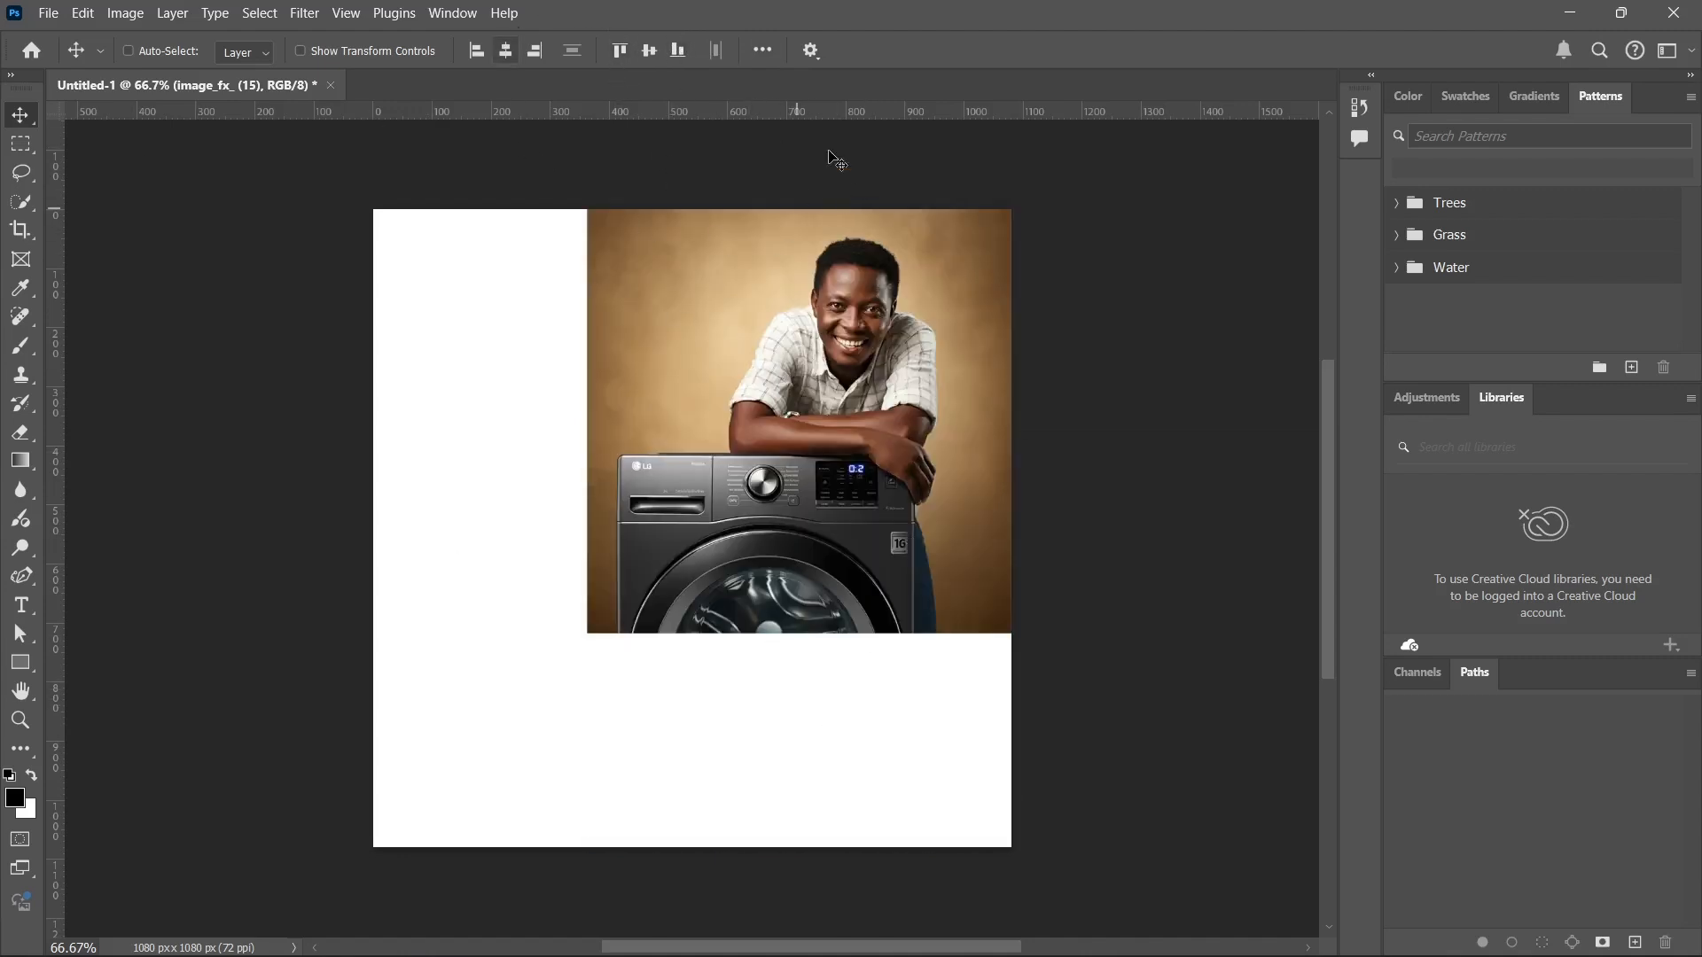
left_click_drag(814, 489, 739, 519)
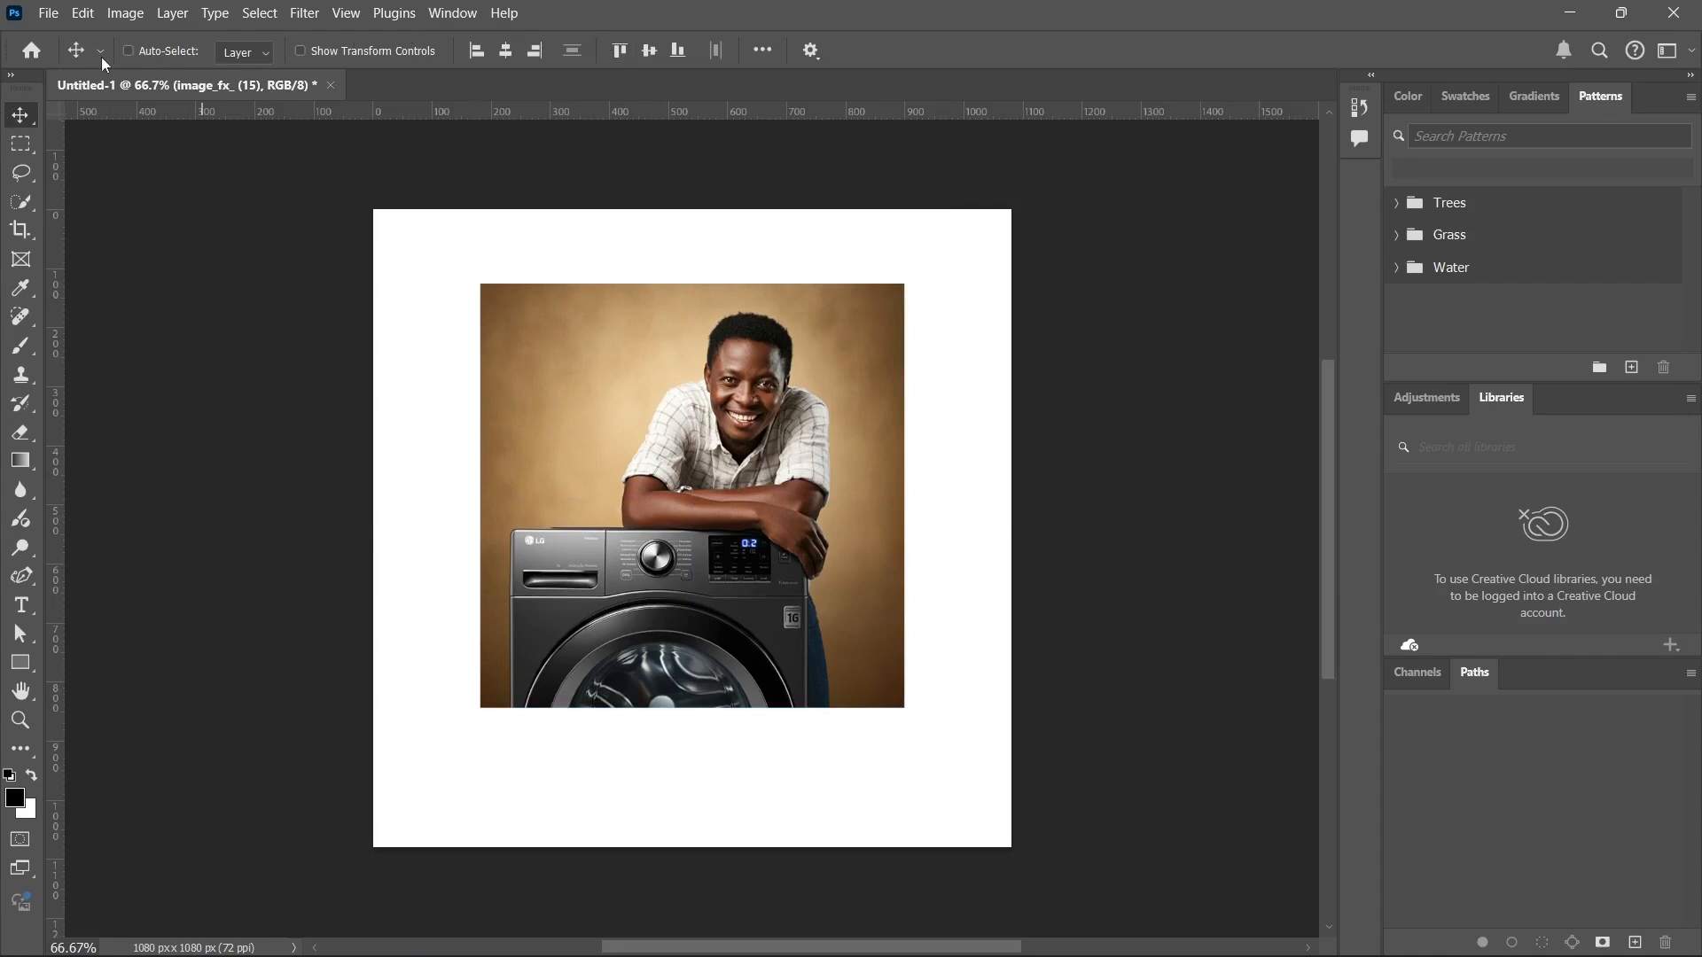
Make a rectangular marquee selection around the man's head and arms in the image, including the plain background beside him.
left_click(22, 151)
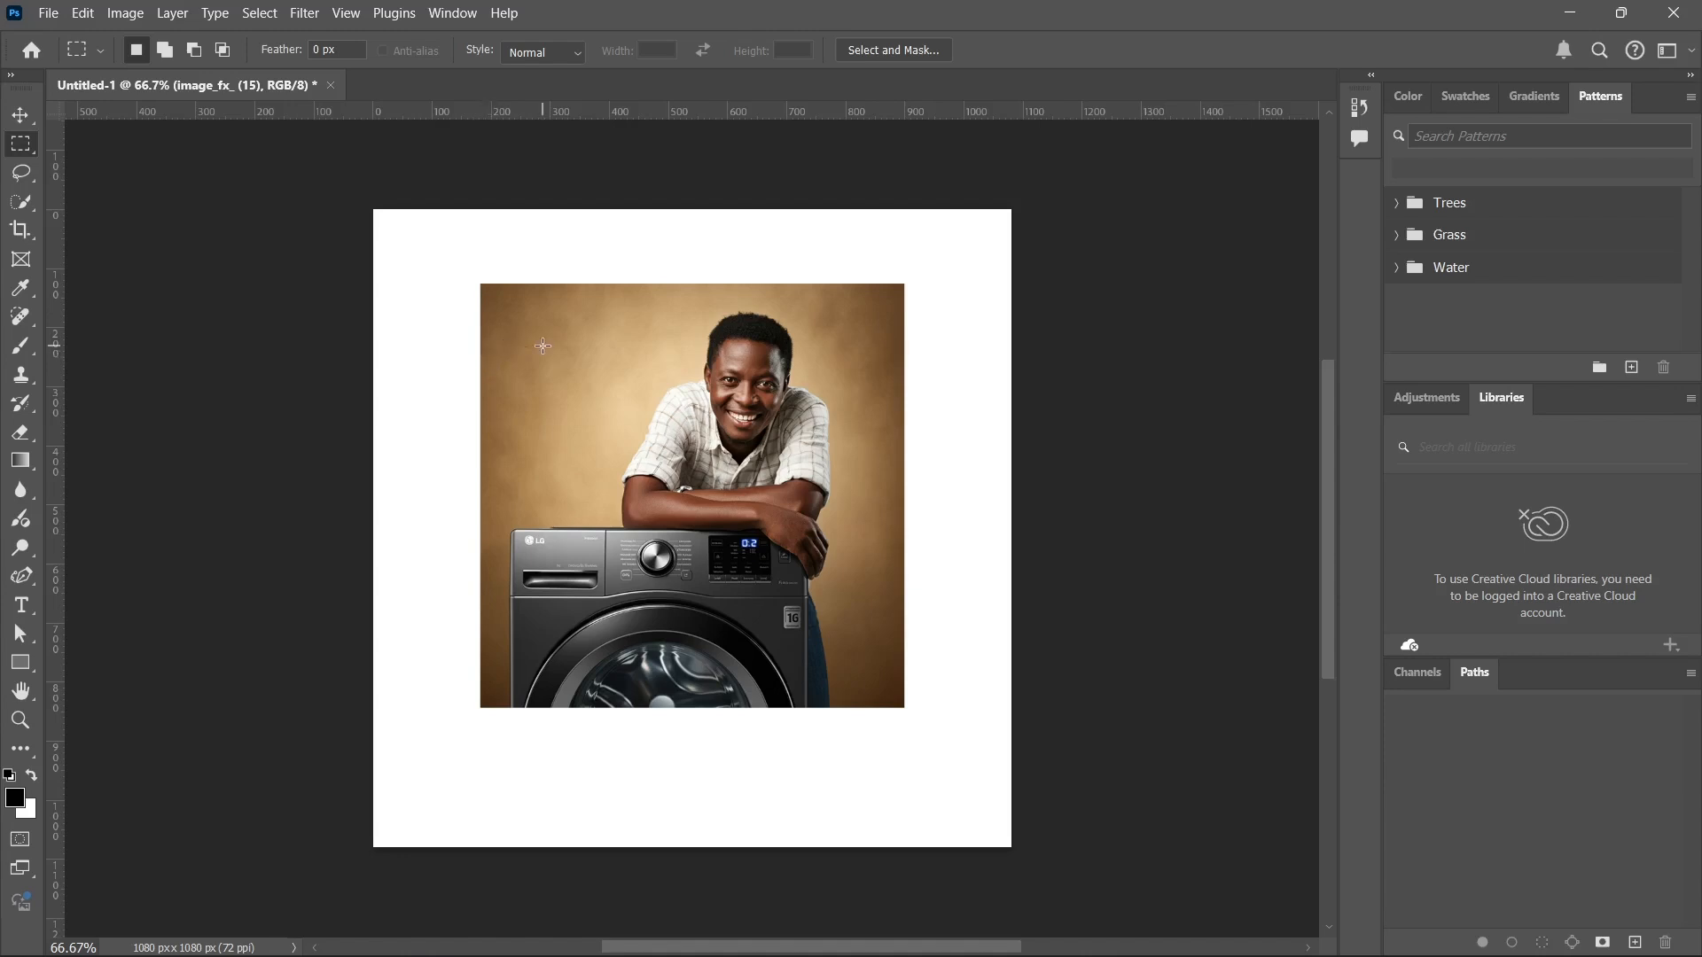
left_click_drag(510, 318, 803, 537)
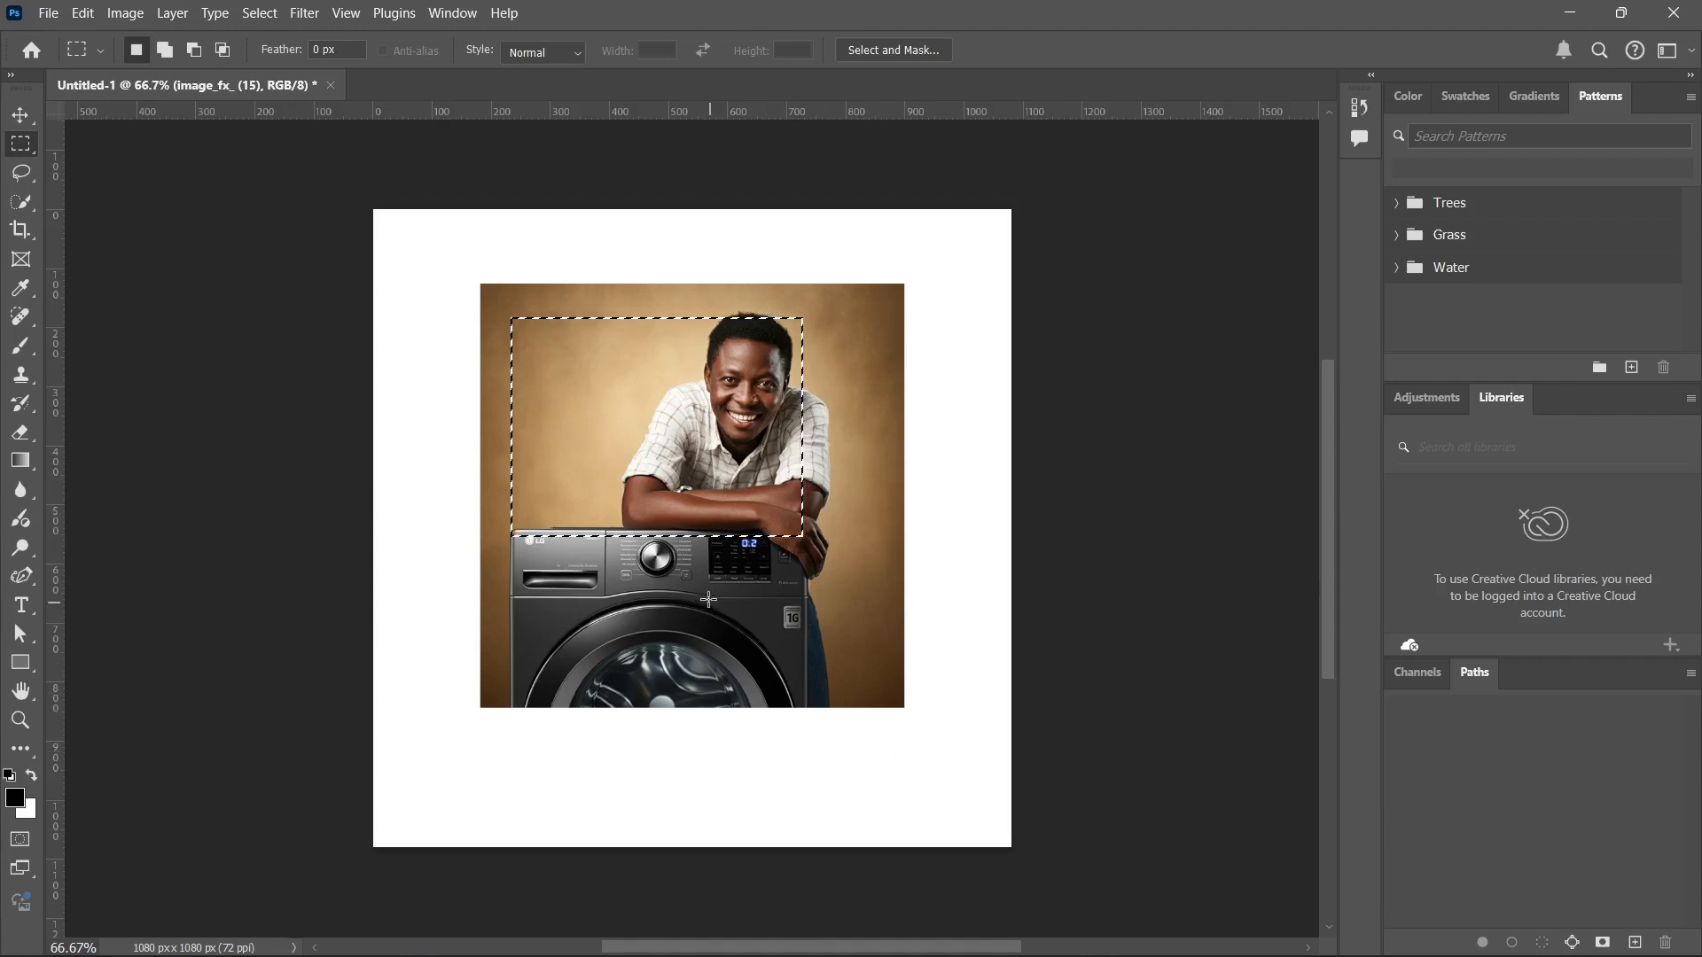
Show the Layers panel and dock it beside Channels and Paths.
left_click(453, 12)
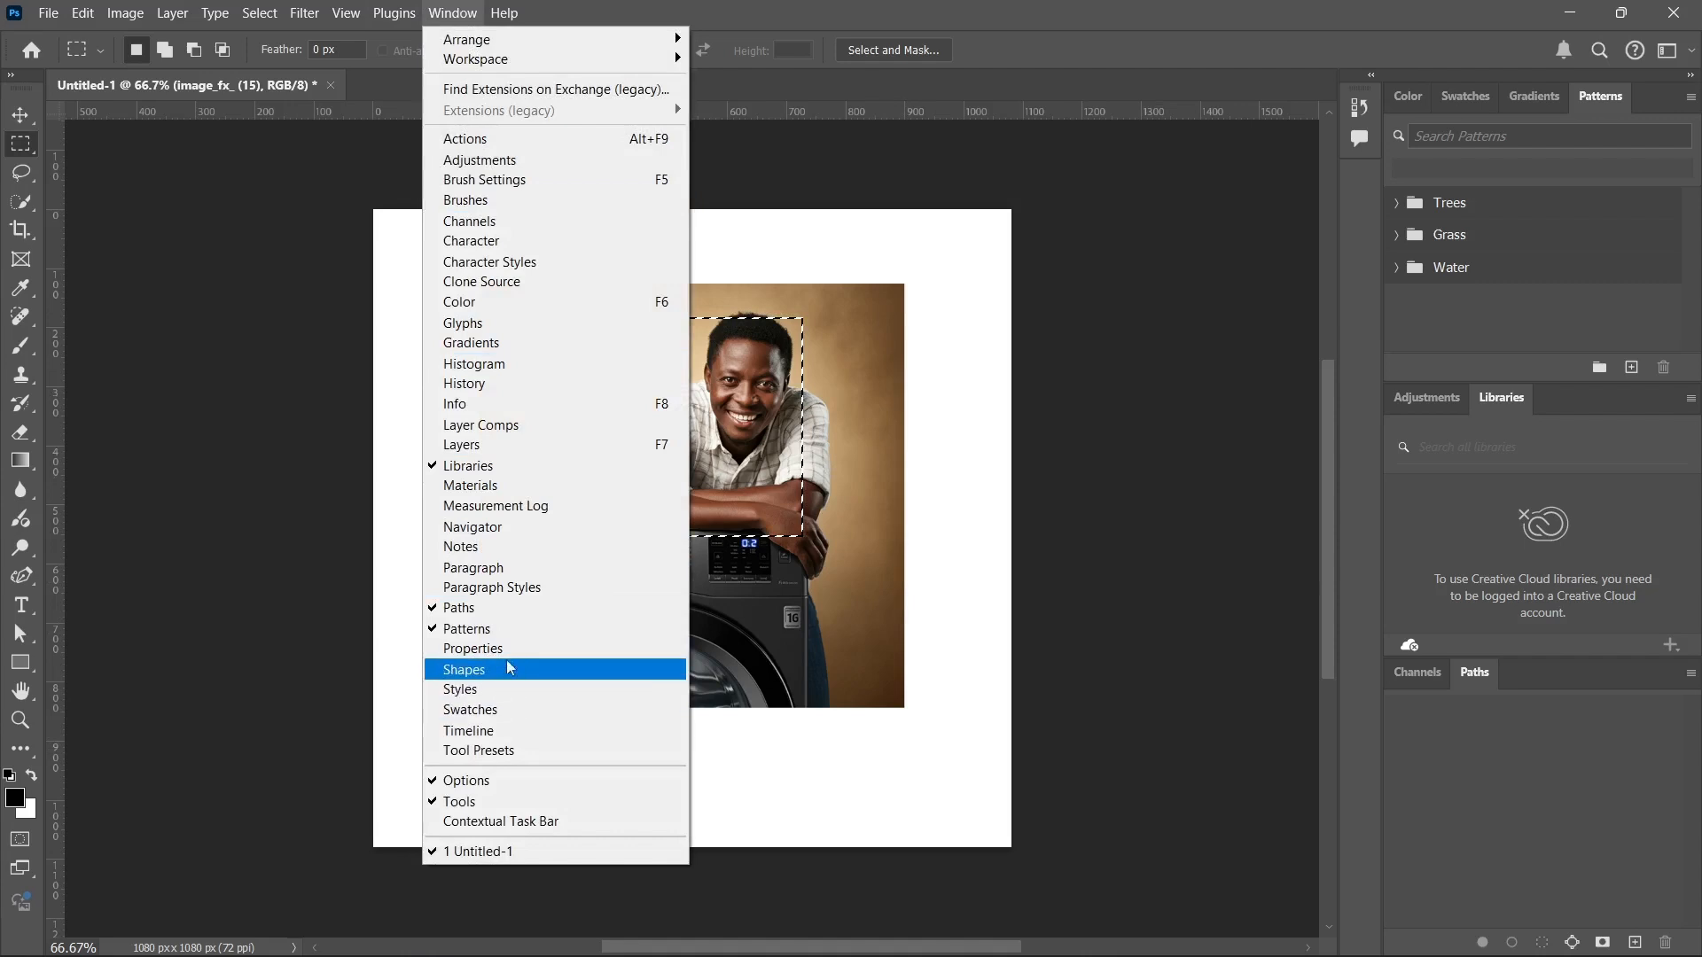
left_click(524, 445)
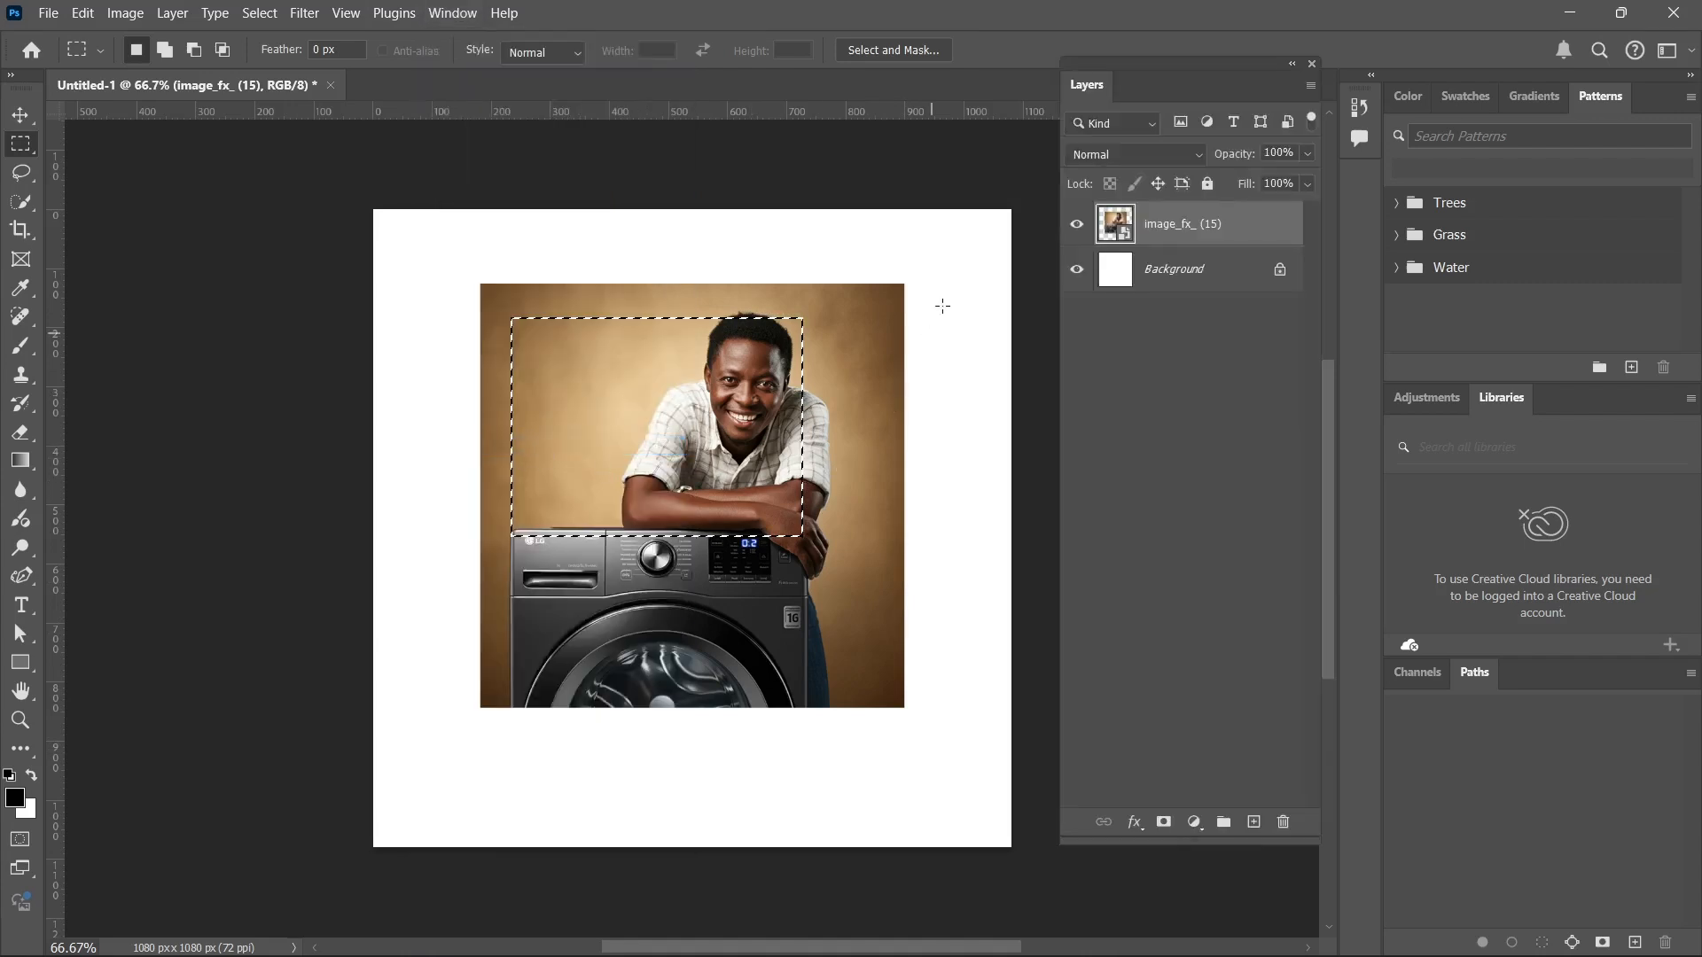
left_click_drag(1097, 56, 1392, 675)
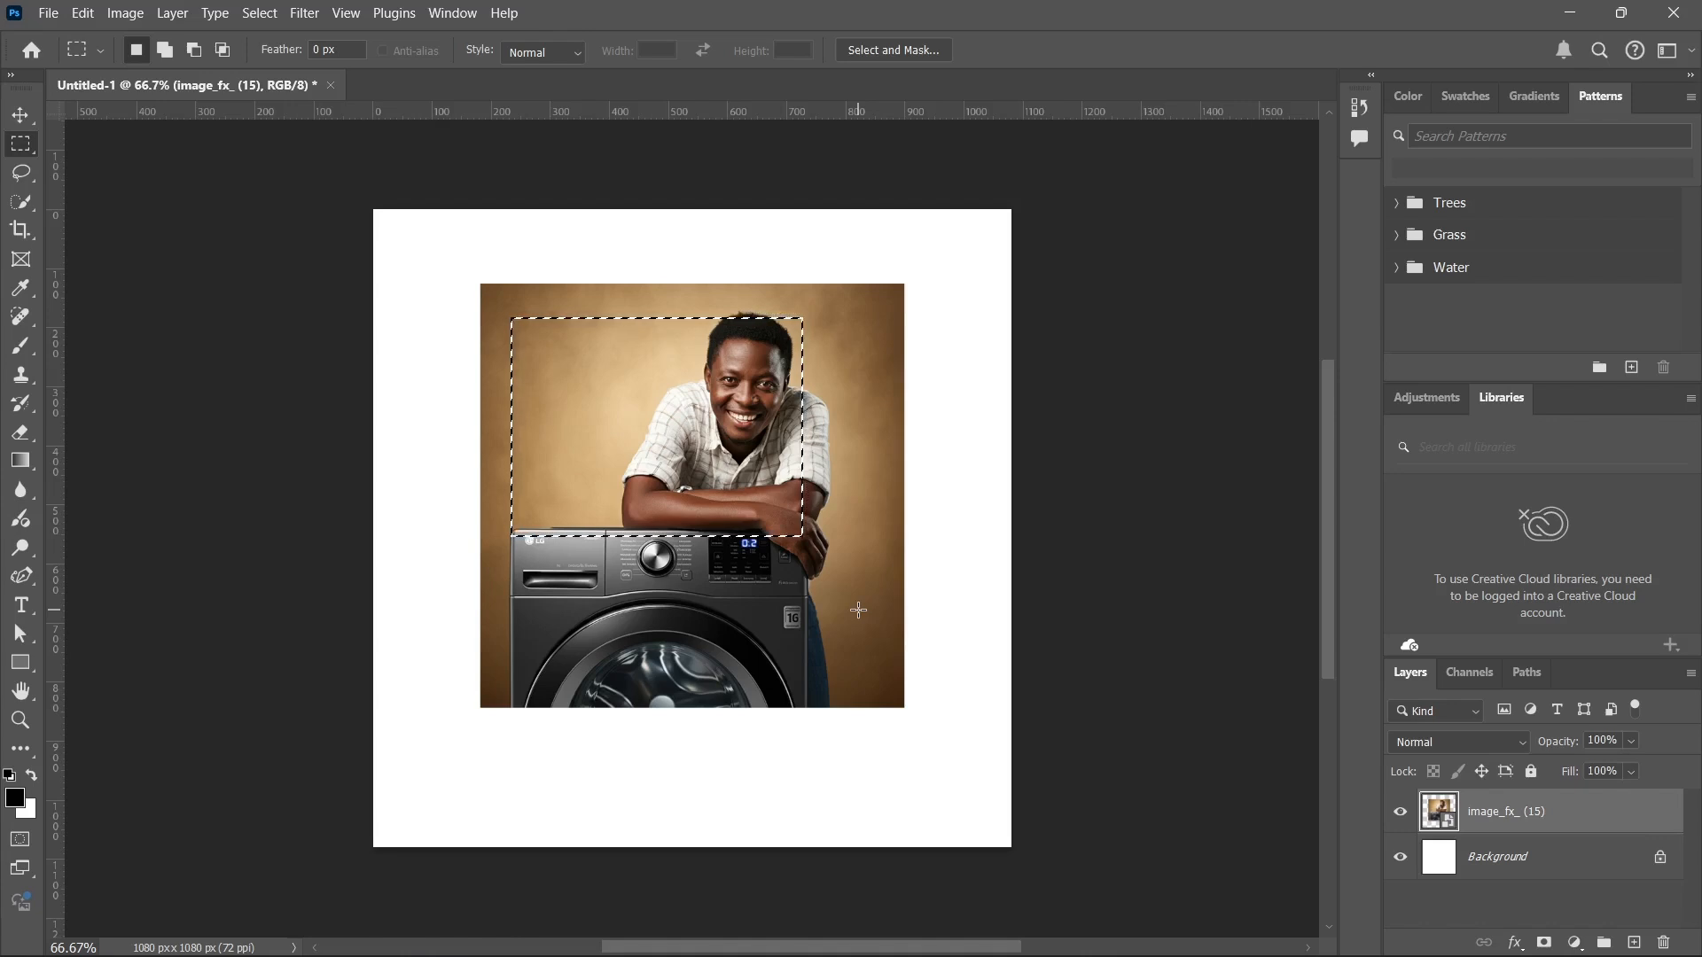
Copy the selected area to a new layer and move the copy over the lower part of the washing machine.
key("ctrl+j")
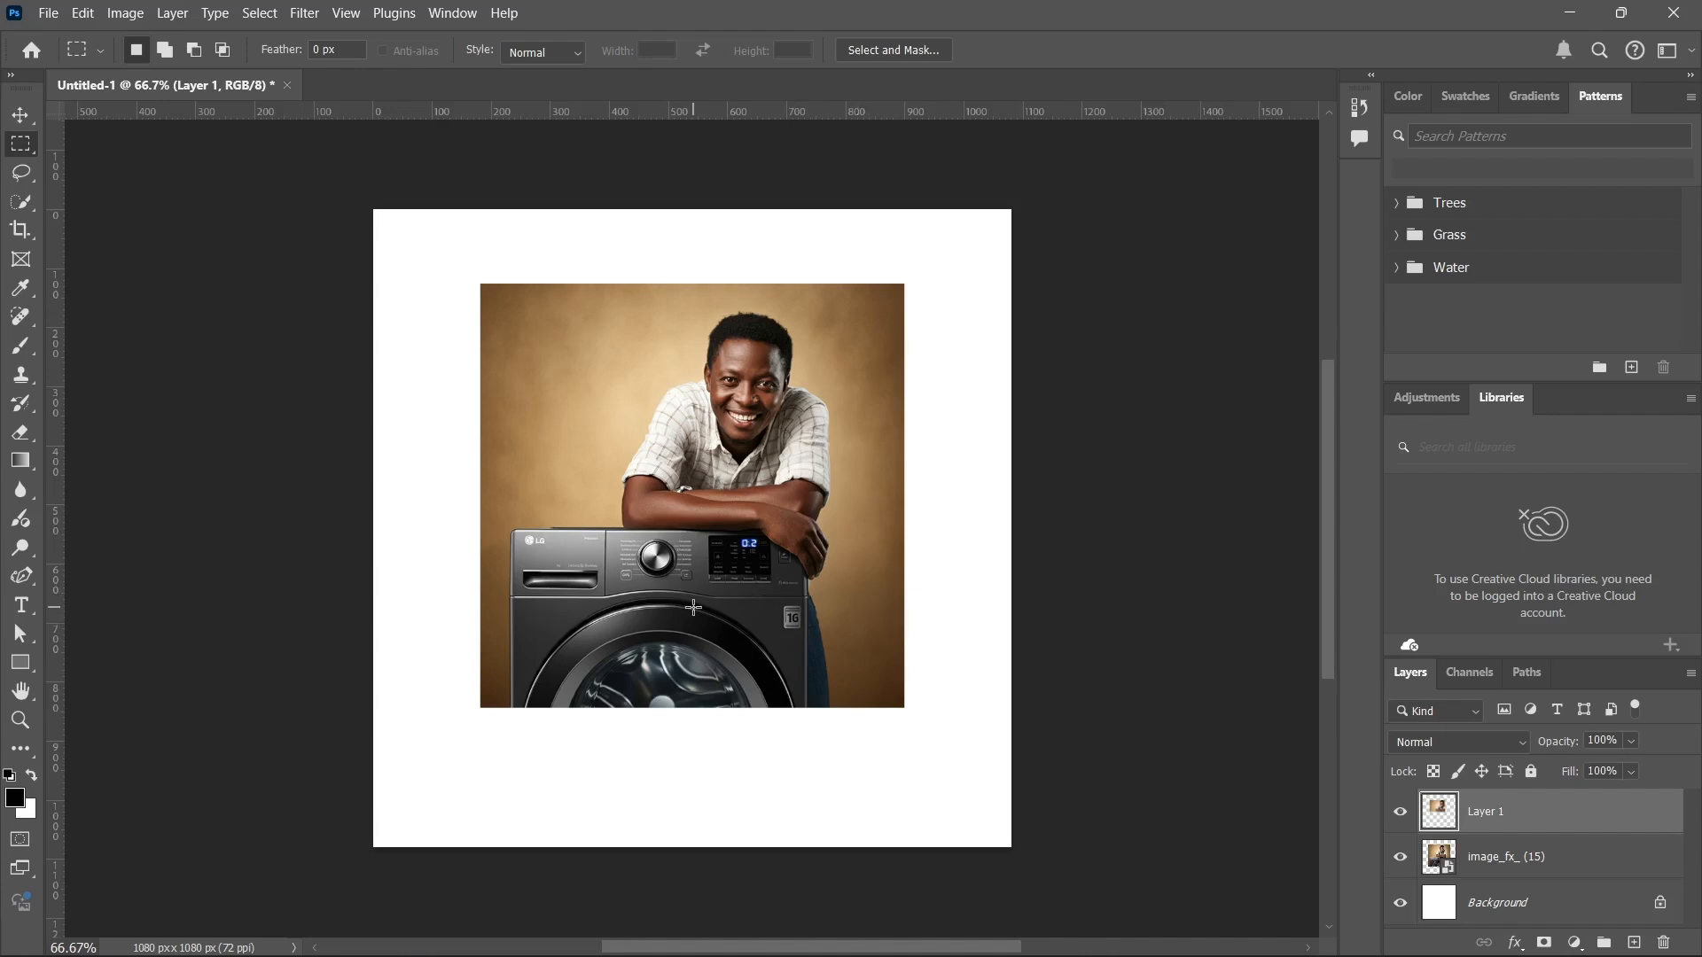
key("v")
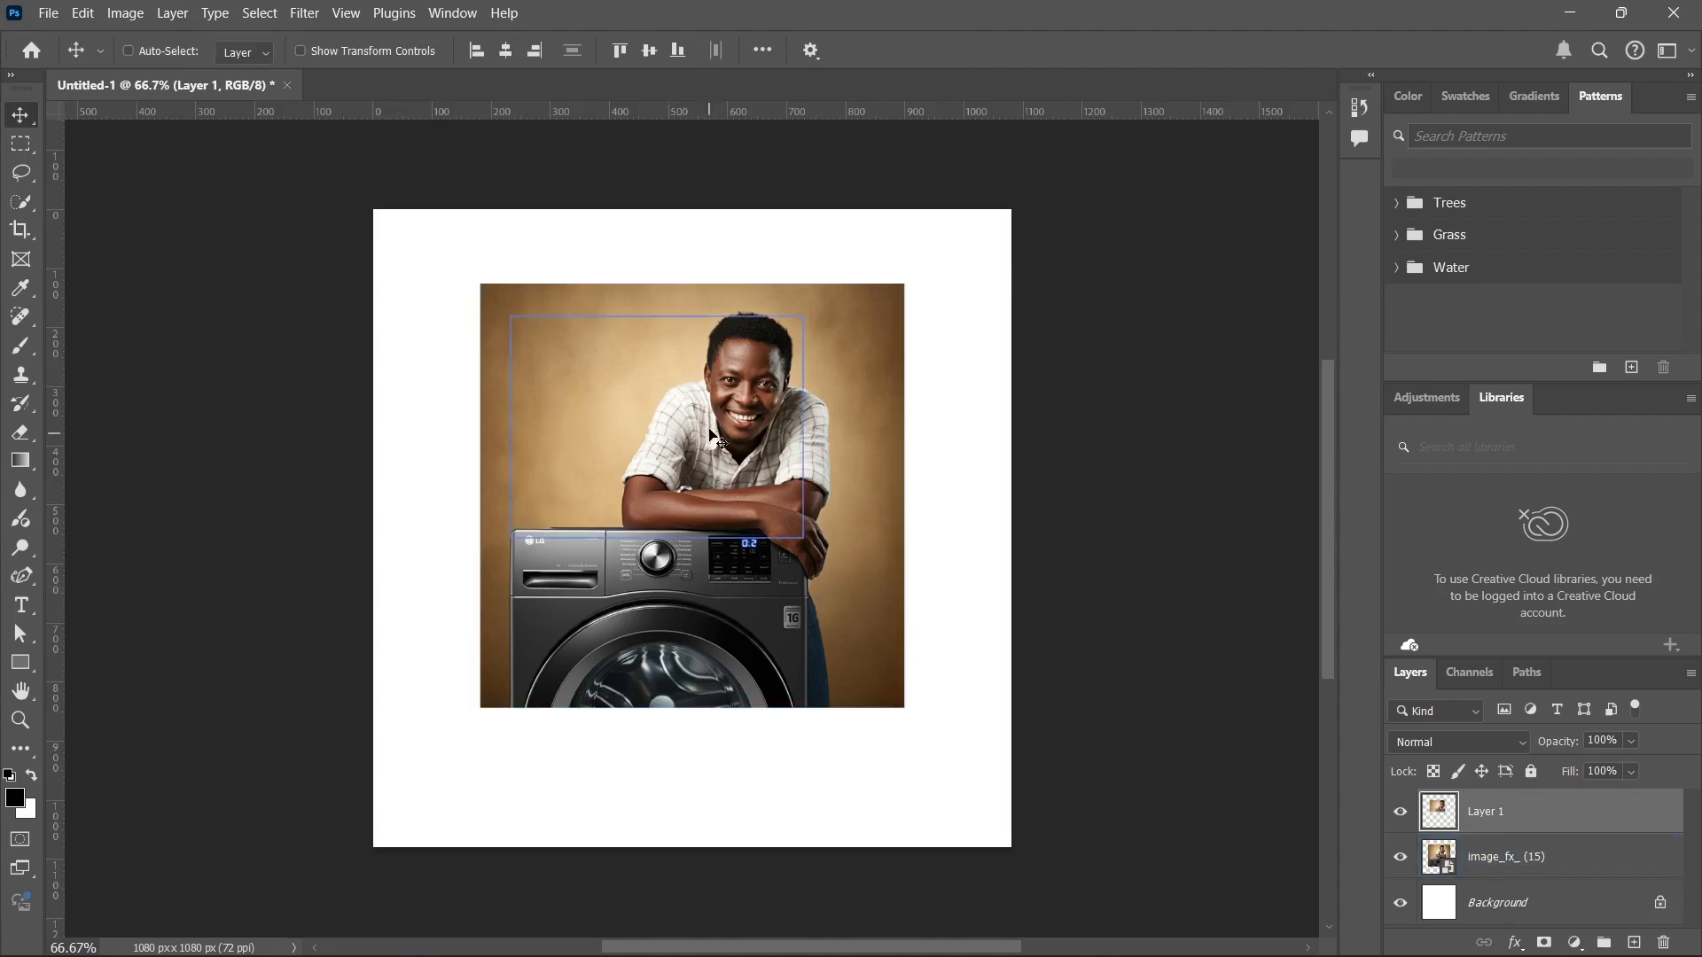
left_click_drag(680, 434, 653, 517)
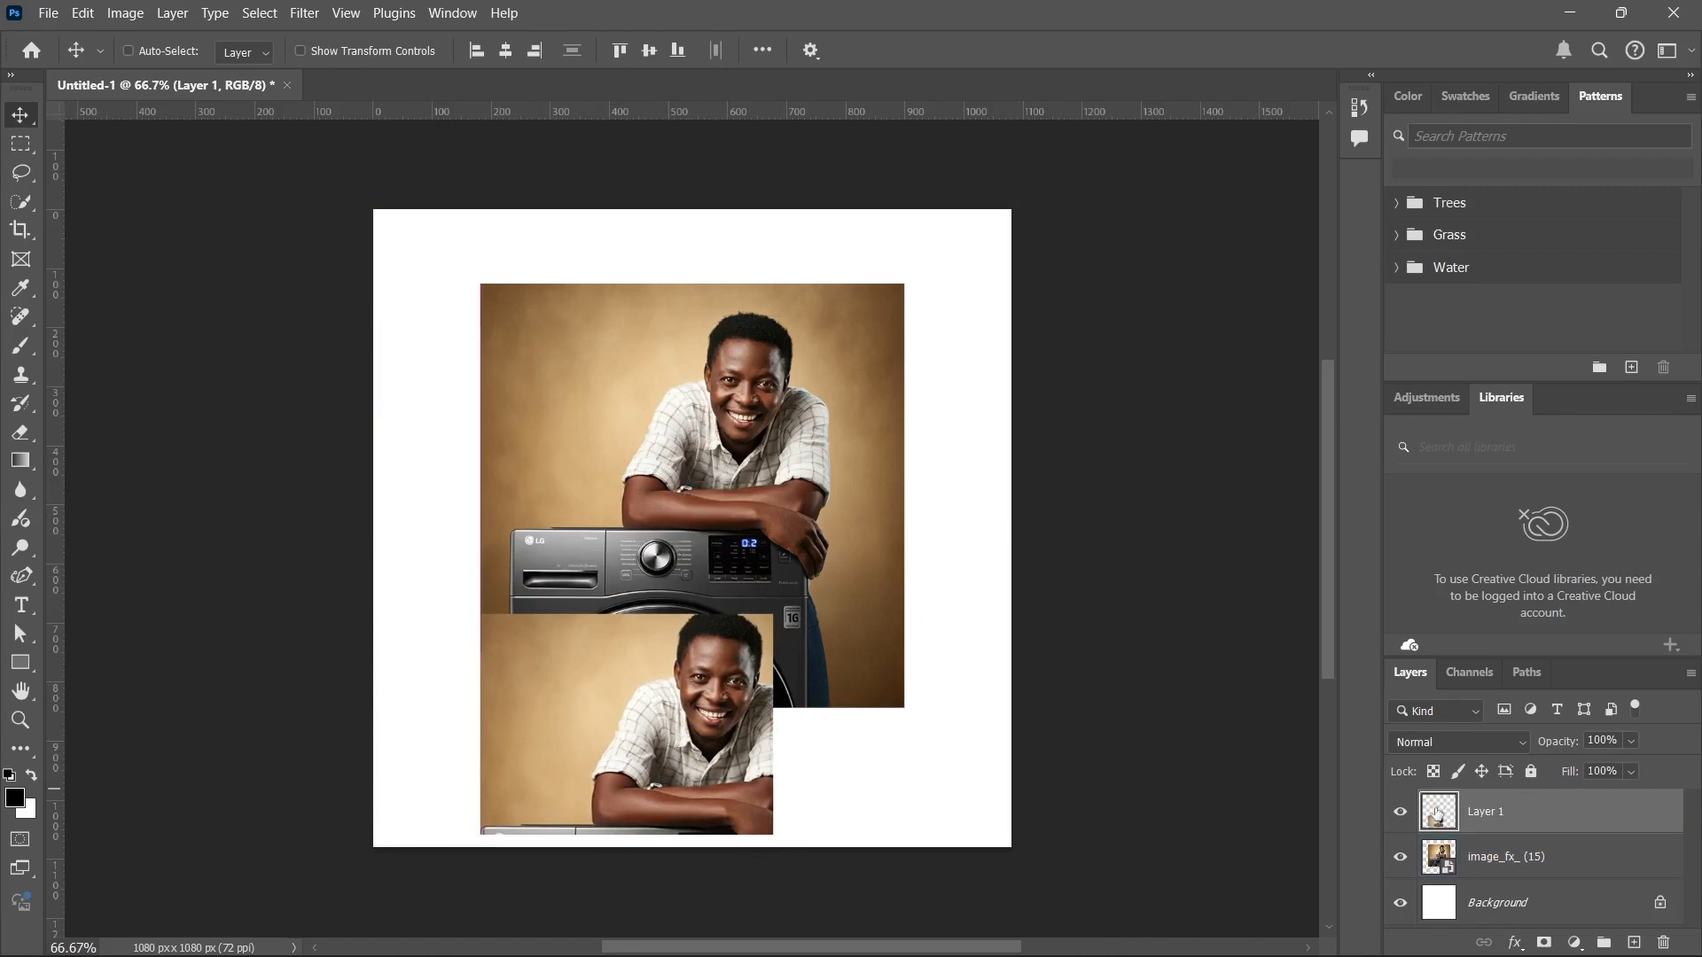
Turn on Auto-Select for the Move tool, then reposition the image near the canvas's upper-left corner and the cropped copy over its lower-right part.
left_click(1477, 858)
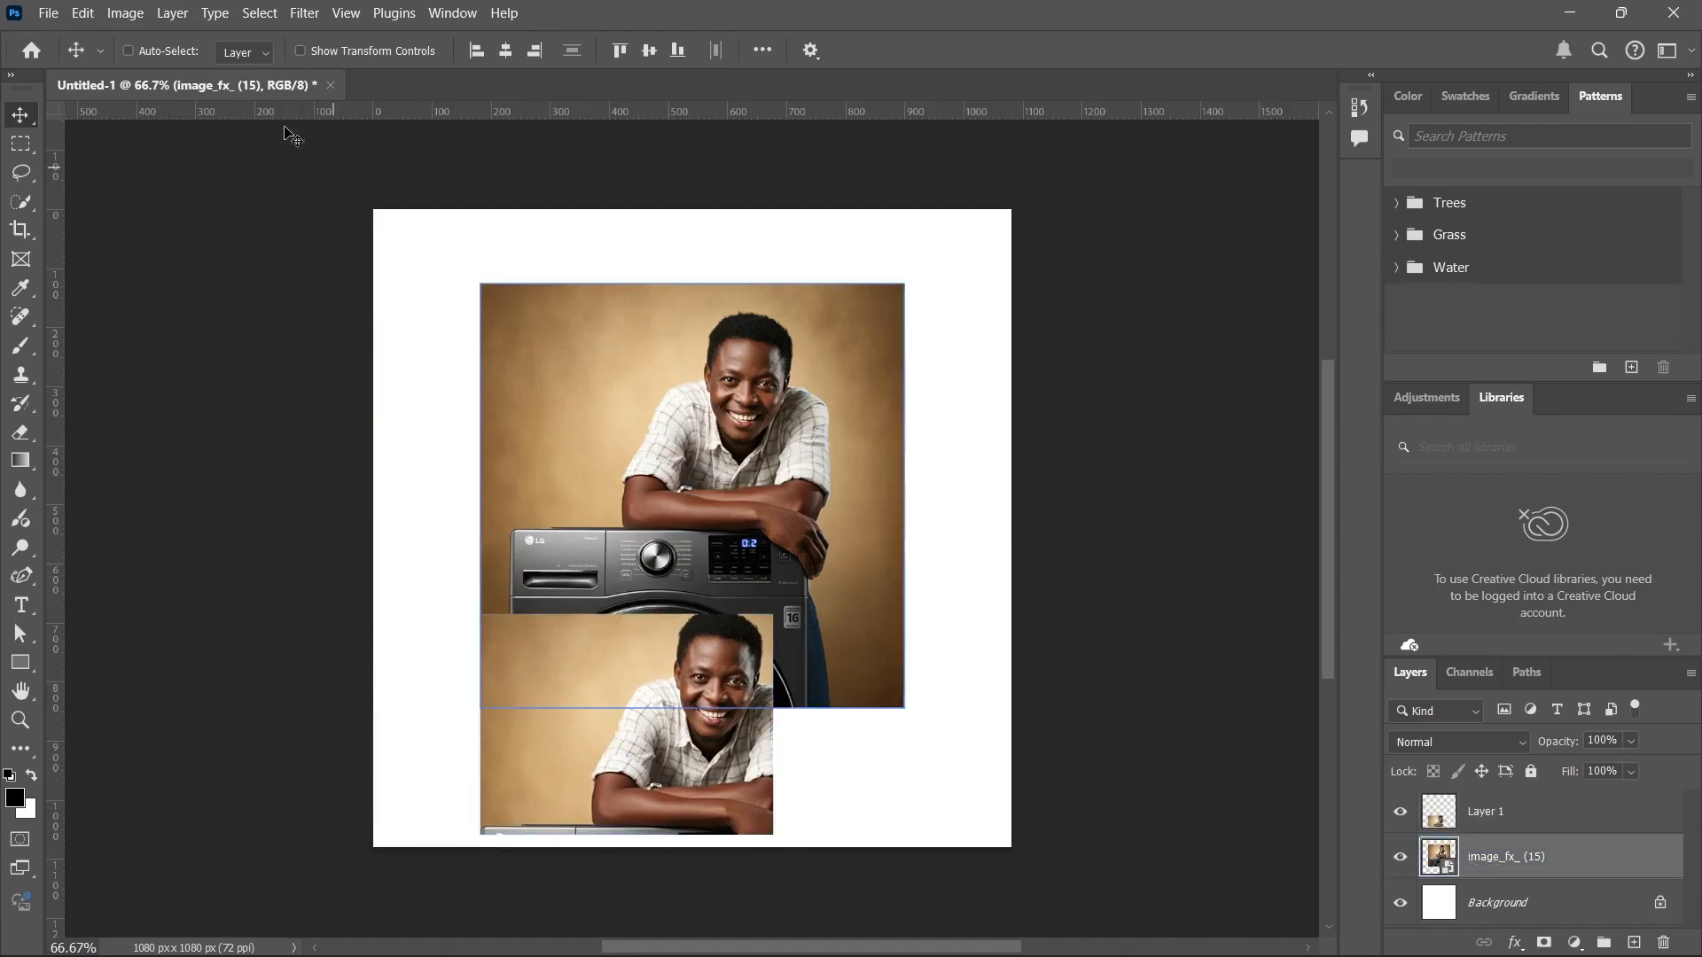
left_click(162, 49)
left_click_drag(747, 459, 743, 381)
left_click_drag(679, 688, 831, 732)
left_click_drag(686, 494, 590, 522)
left_click_drag(805, 736, 827, 709)
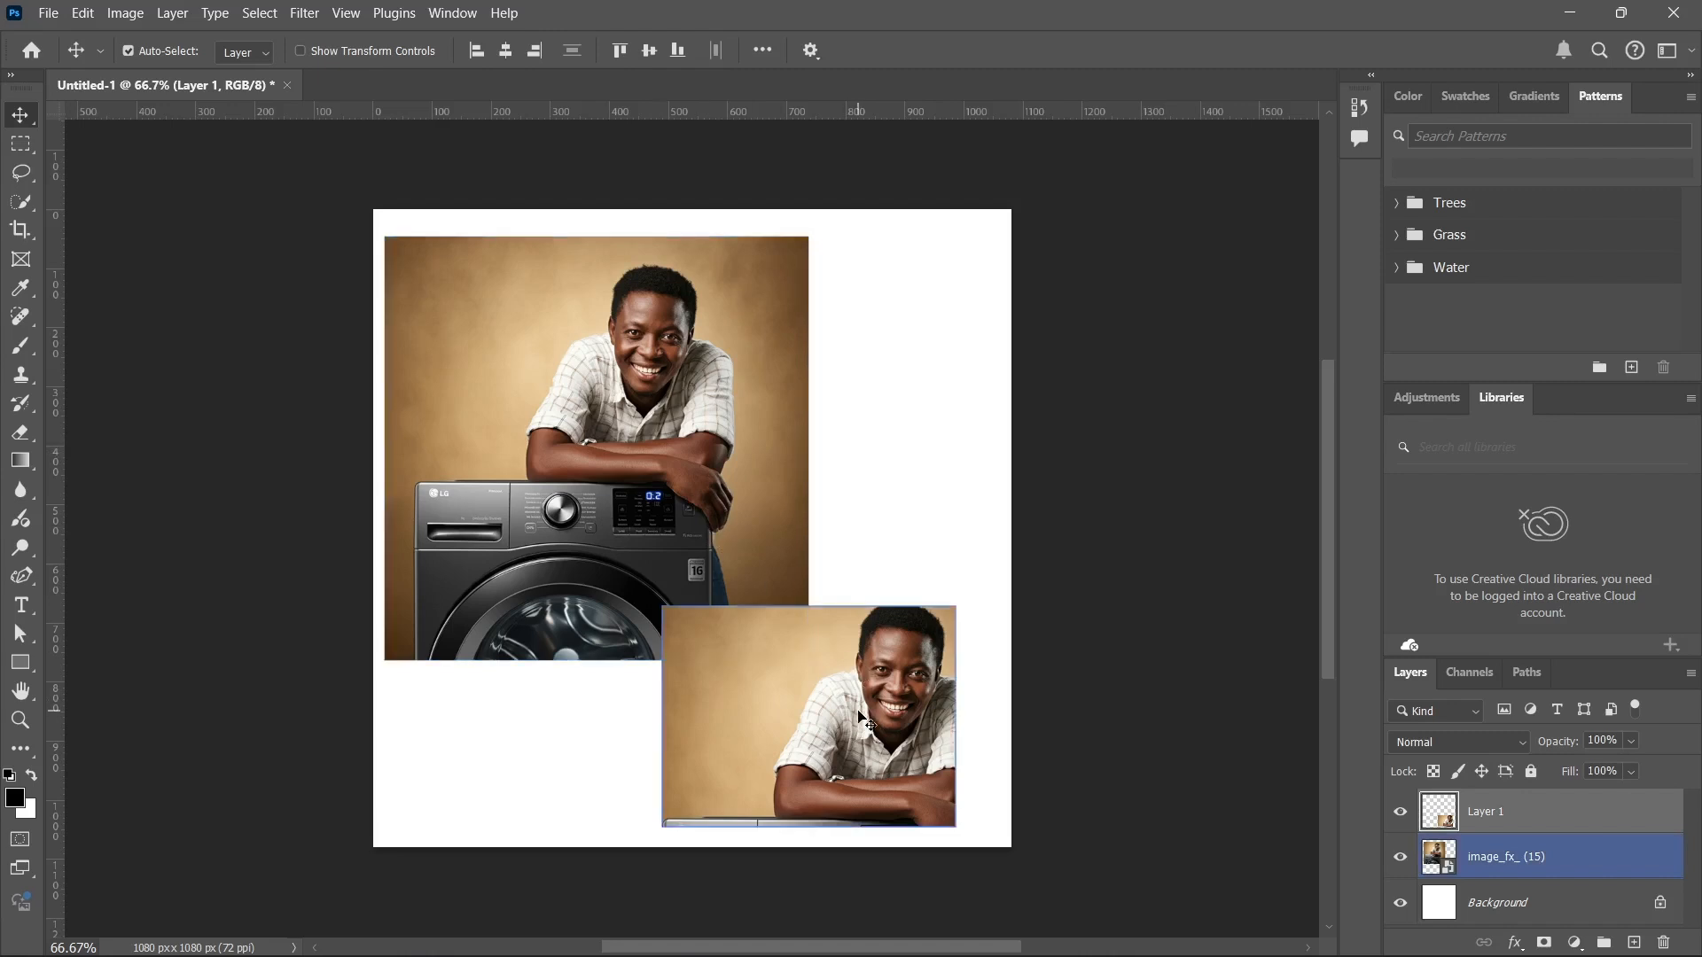
left_click_drag(887, 709, 801, 554)
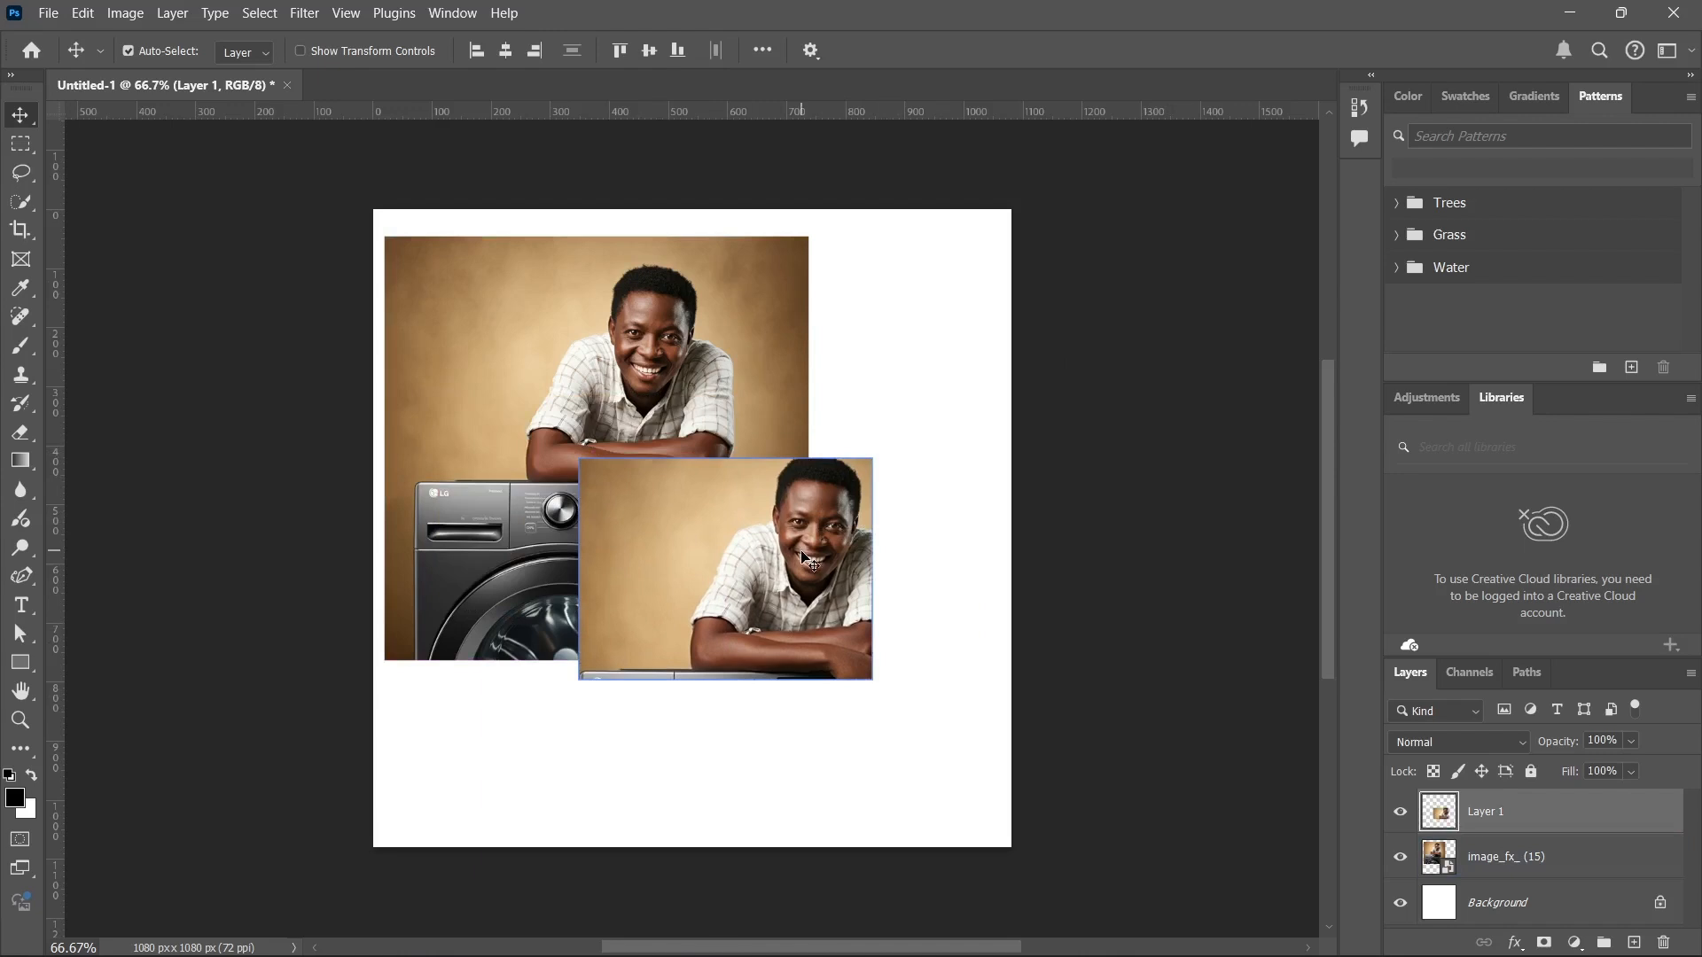
left_click_drag(803, 556, 779, 521)
Draw an elliptical marquee selection spanning the larger image and the cropped copy, and clear the selection.
left_click(21, 149)
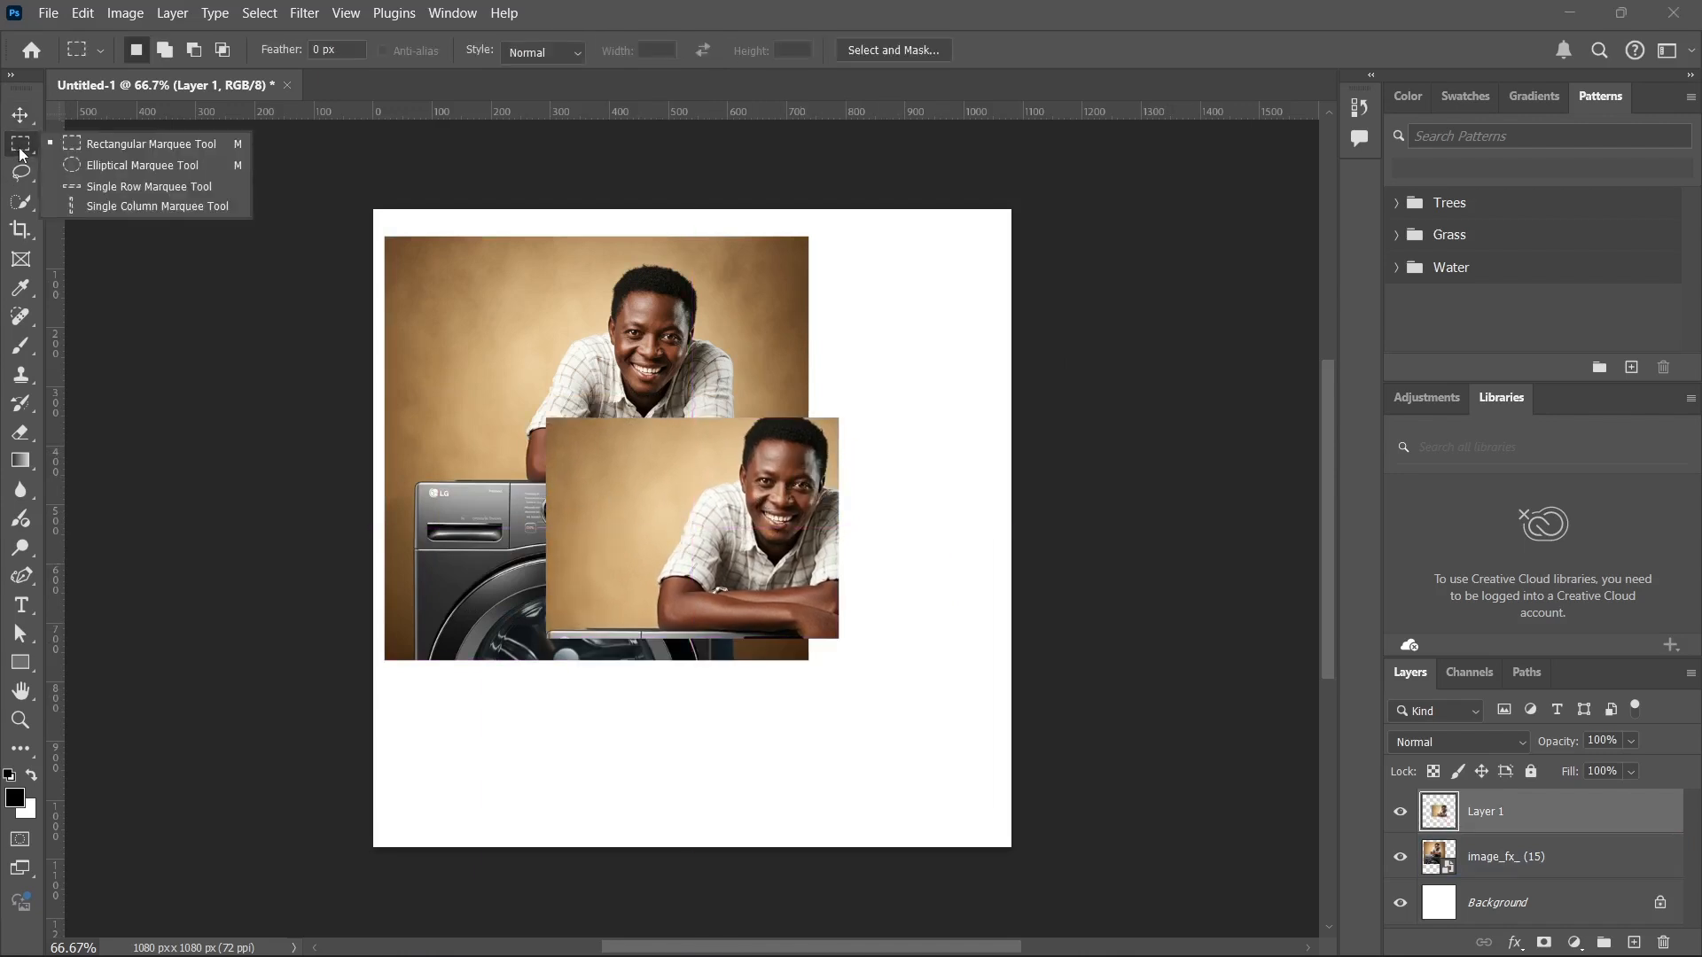
left_click(105, 168)
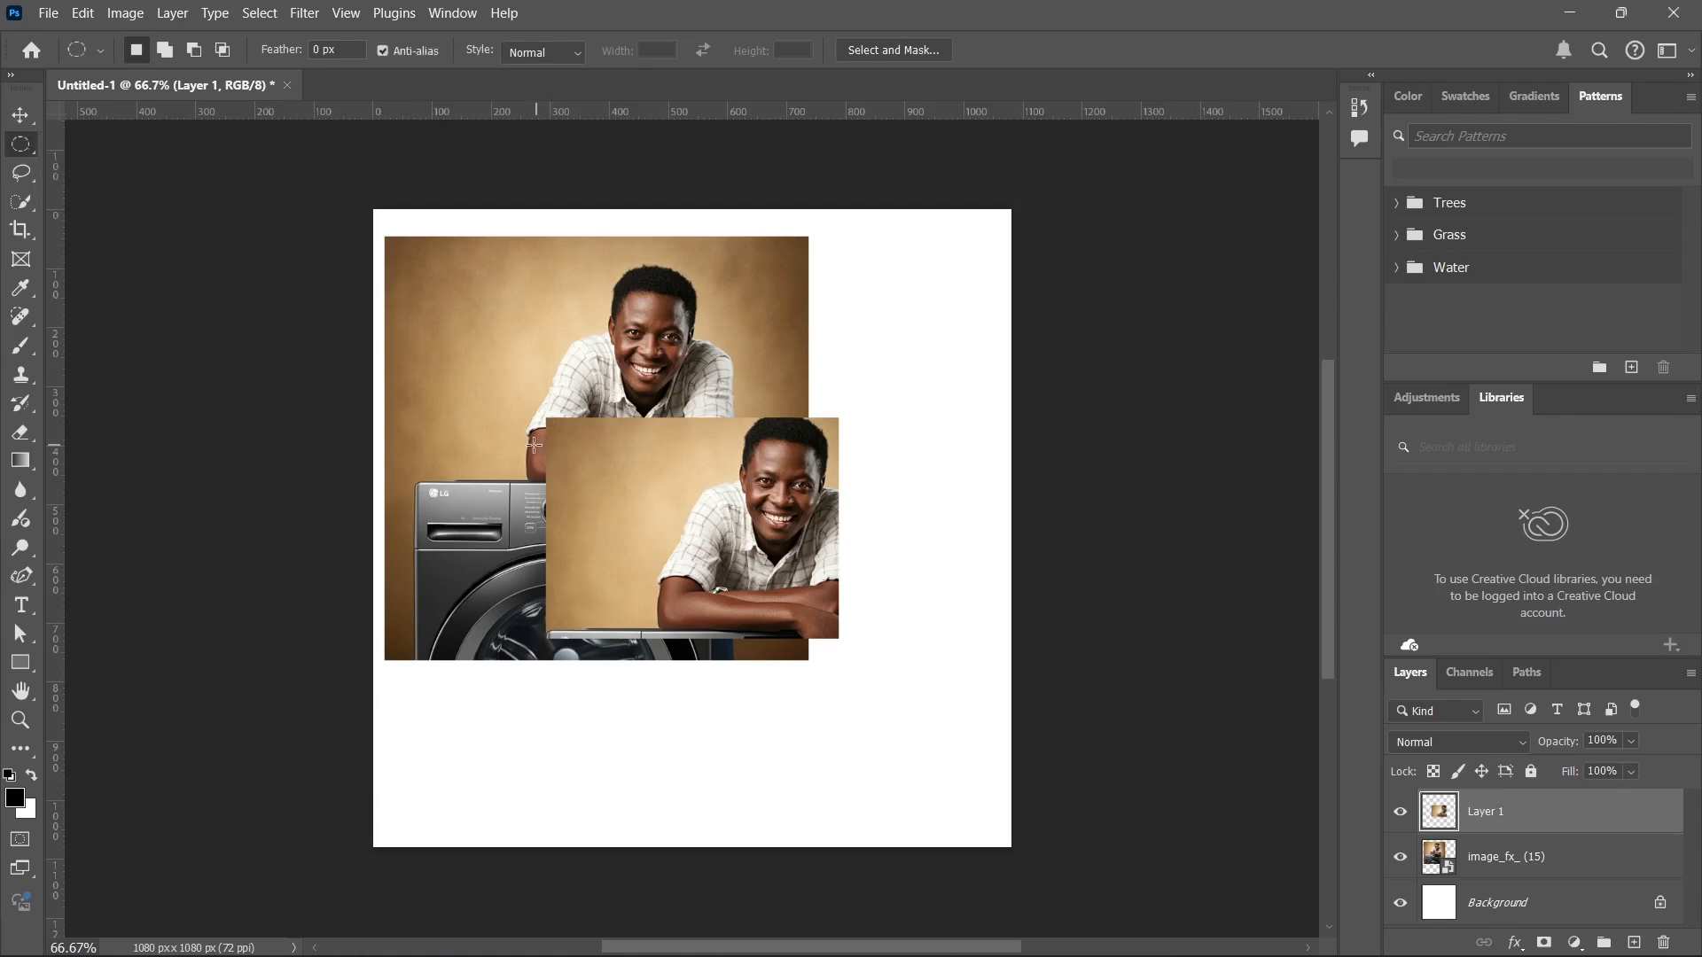
left_click_drag(465, 350, 752, 583)
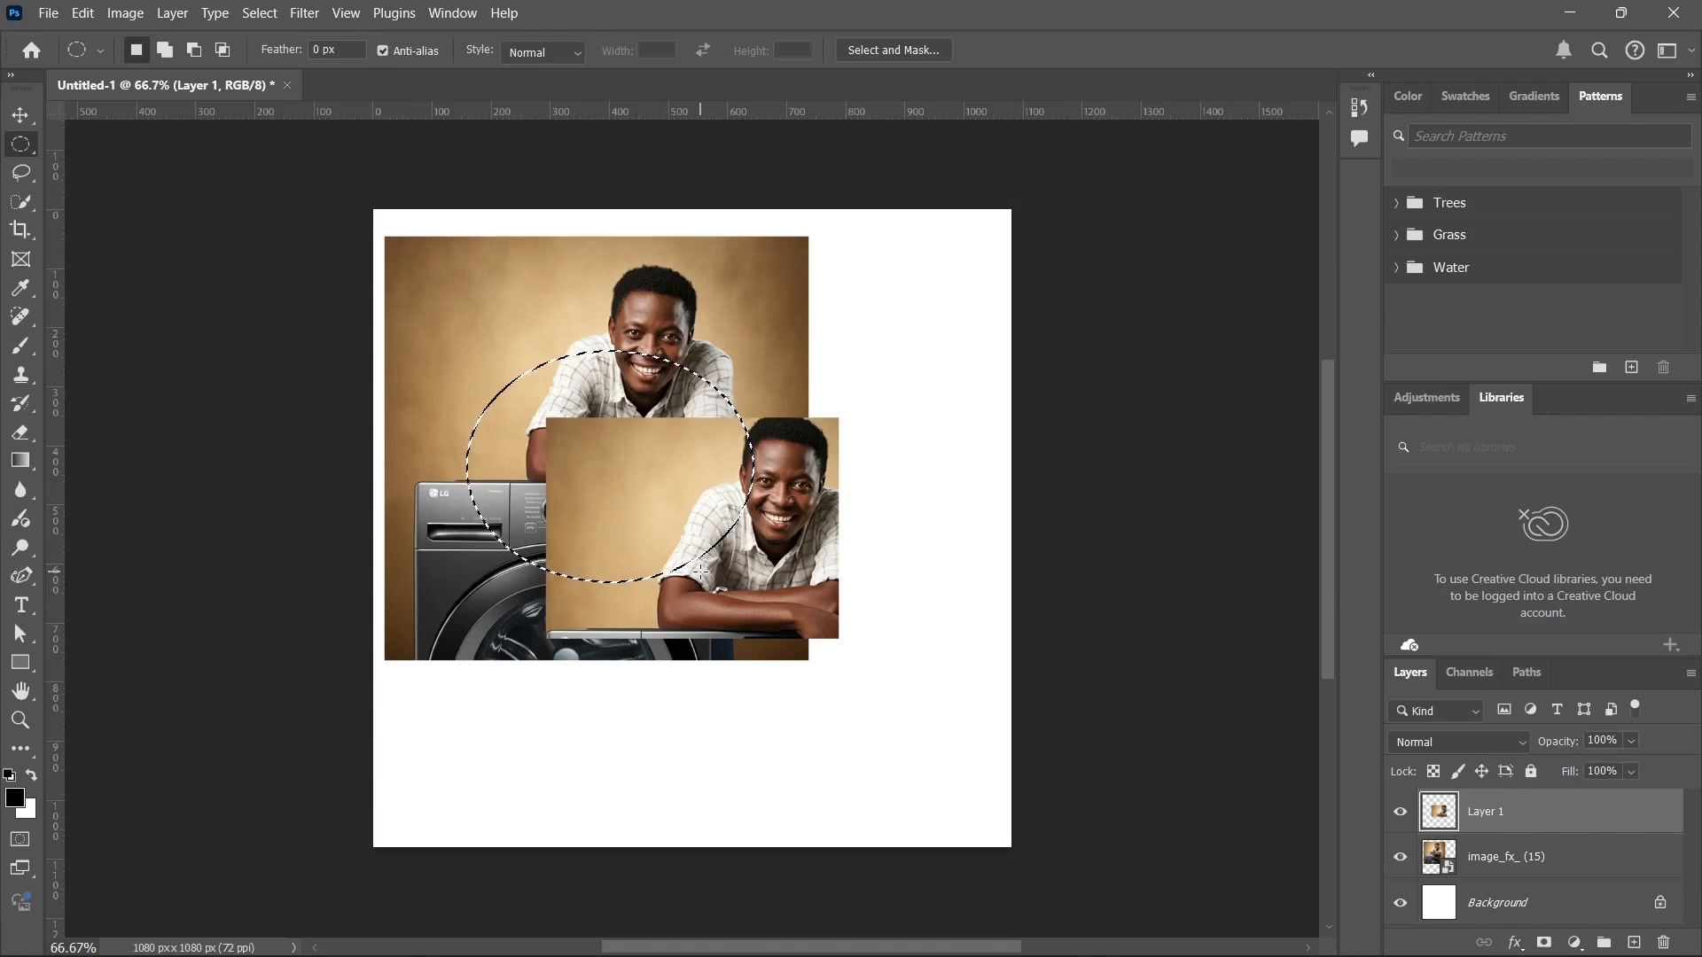
key("ctrl+d")
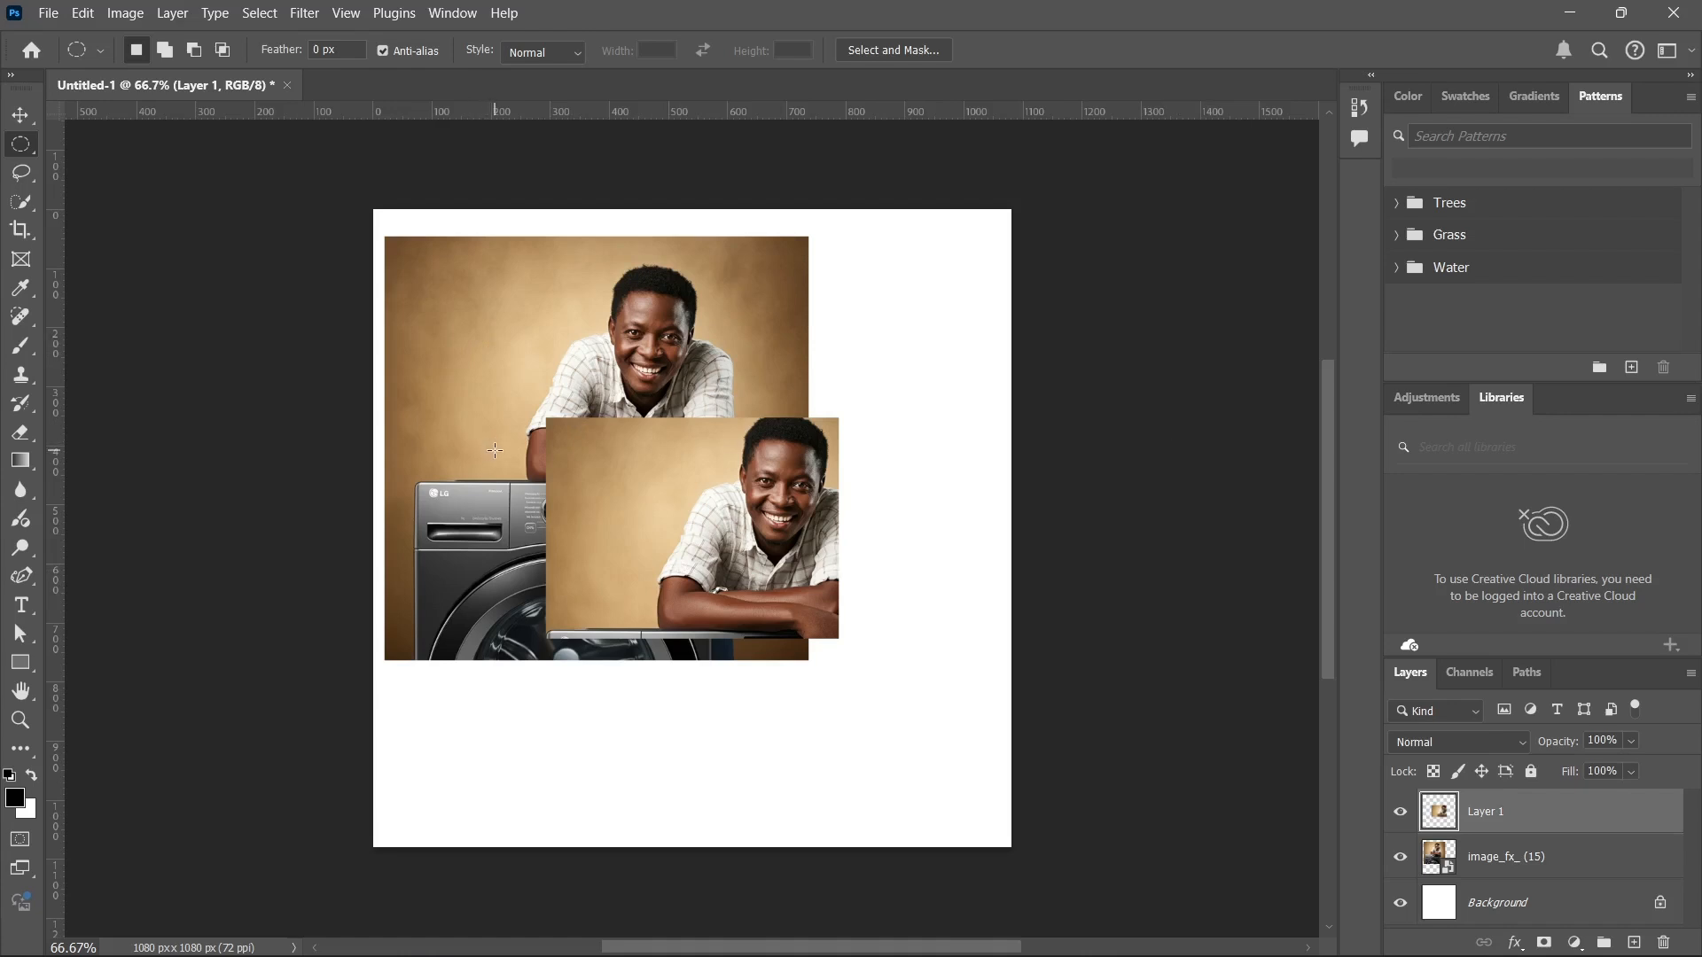
Try the Rectangular Marquee tool in New Selection mode, moving one selection and replacing it with a smaller one beside the man's shoulder.
right_click(20, 144)
left_click(93, 144)
left_click_drag(427, 257, 672, 468)
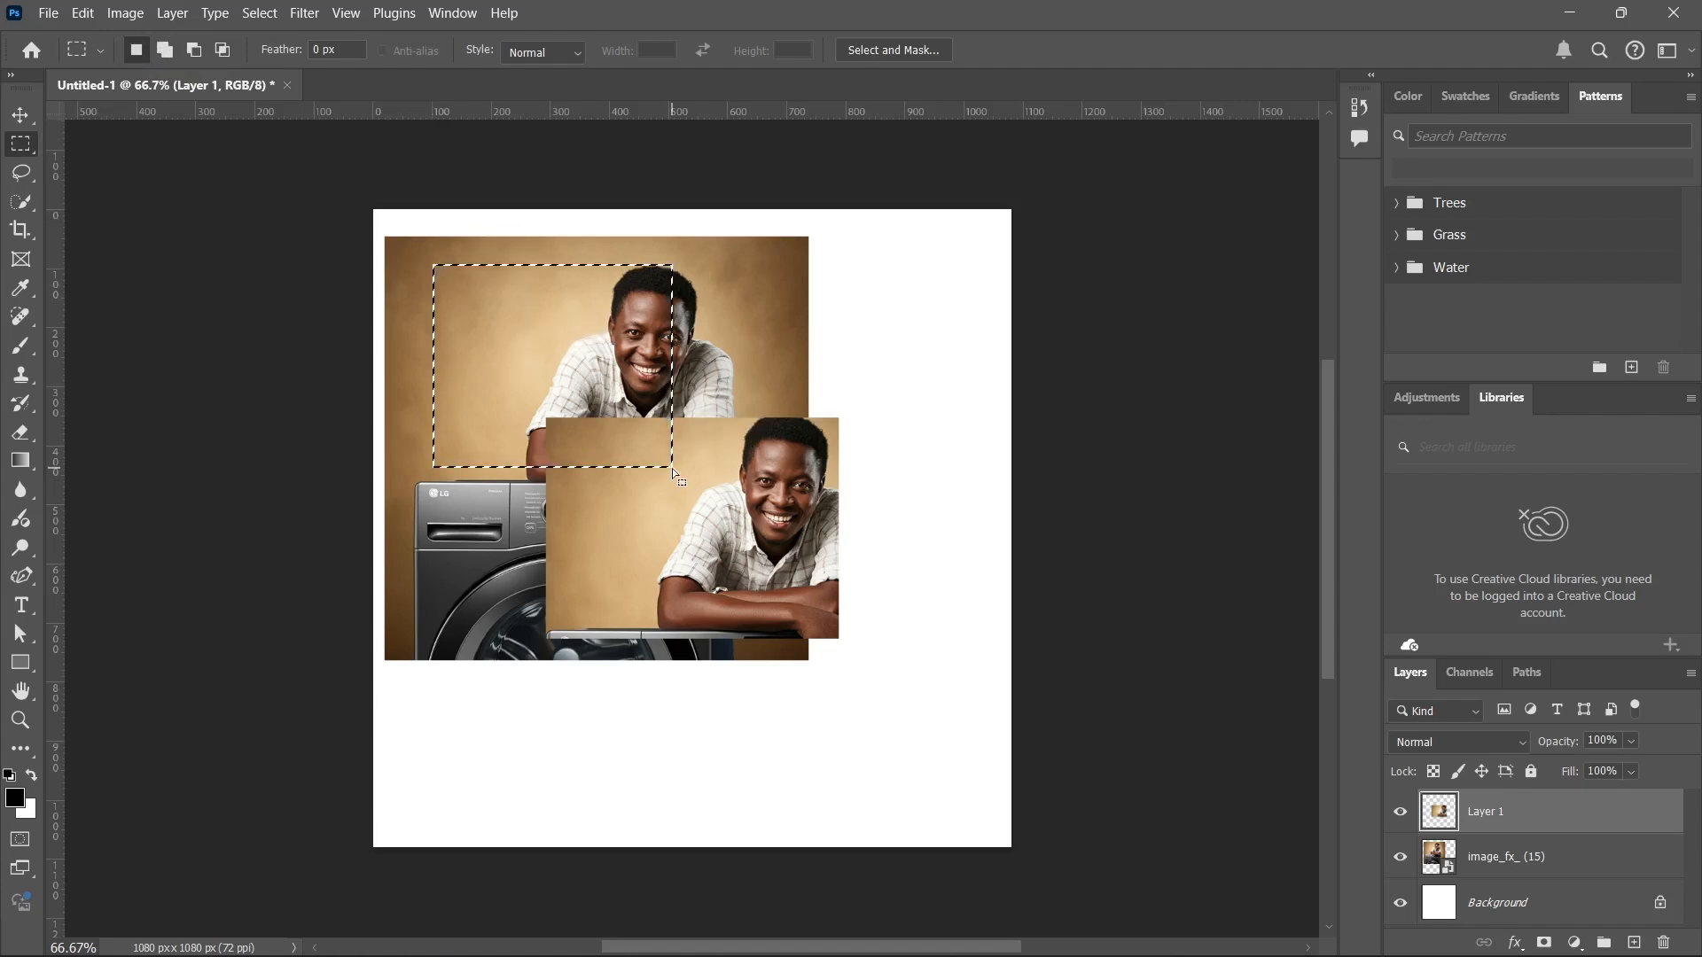
left_click_drag(489, 417, 646, 559)
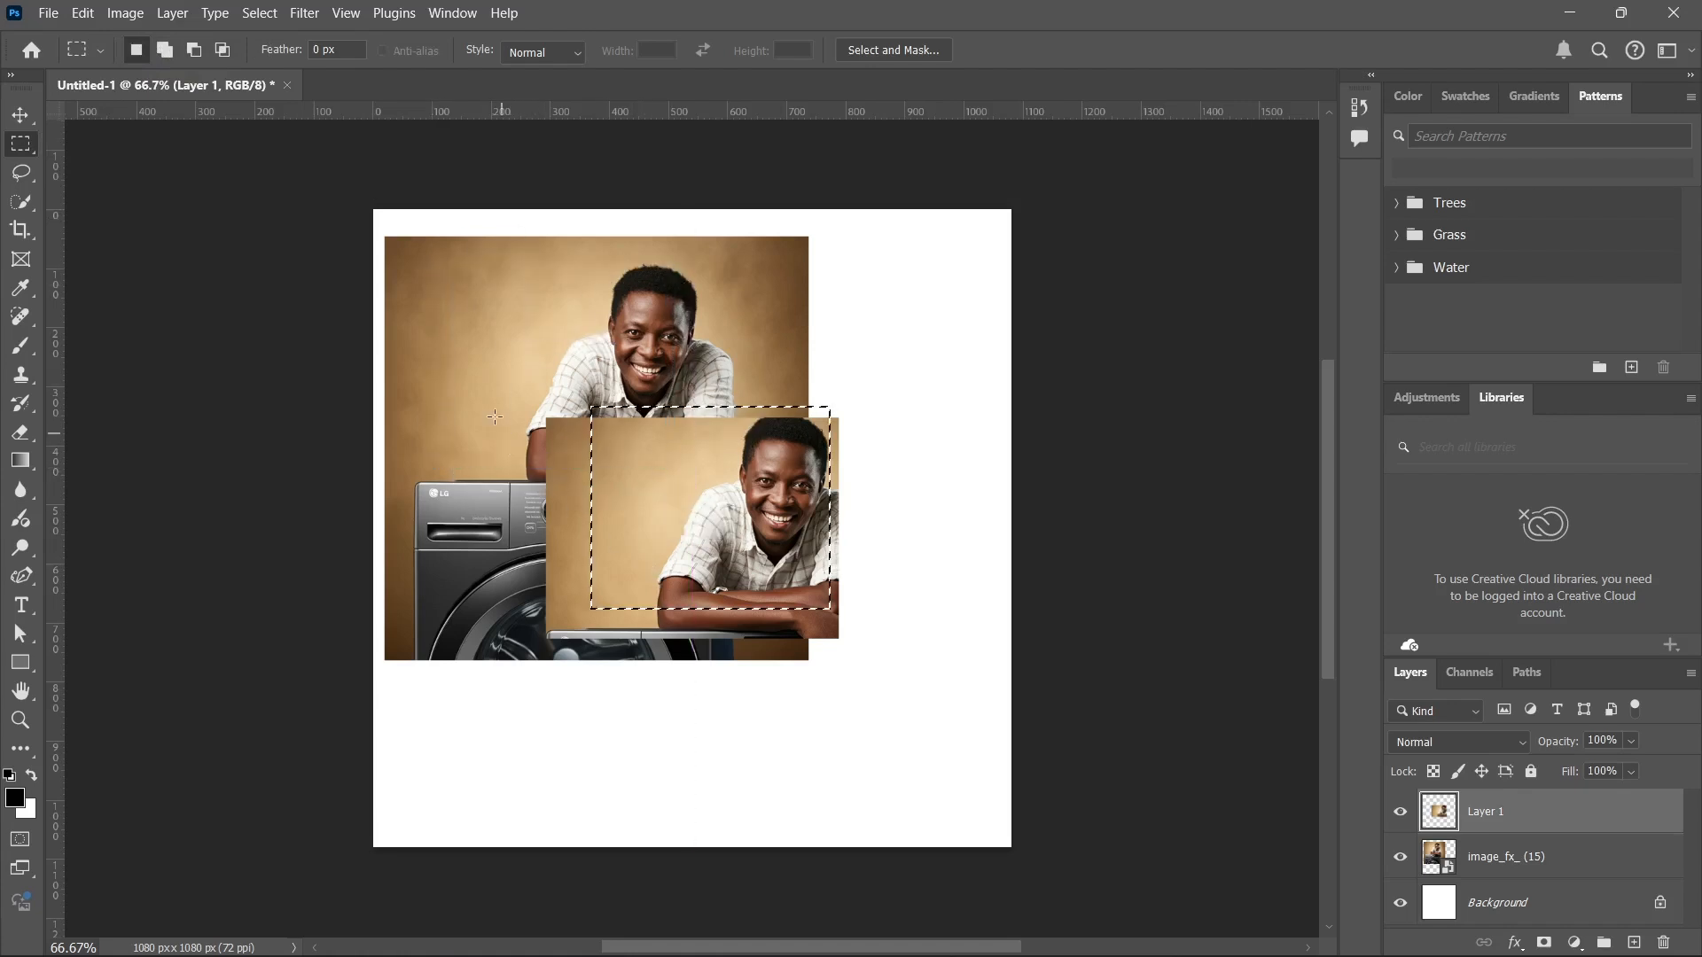
left_click_drag(482, 367, 626, 465)
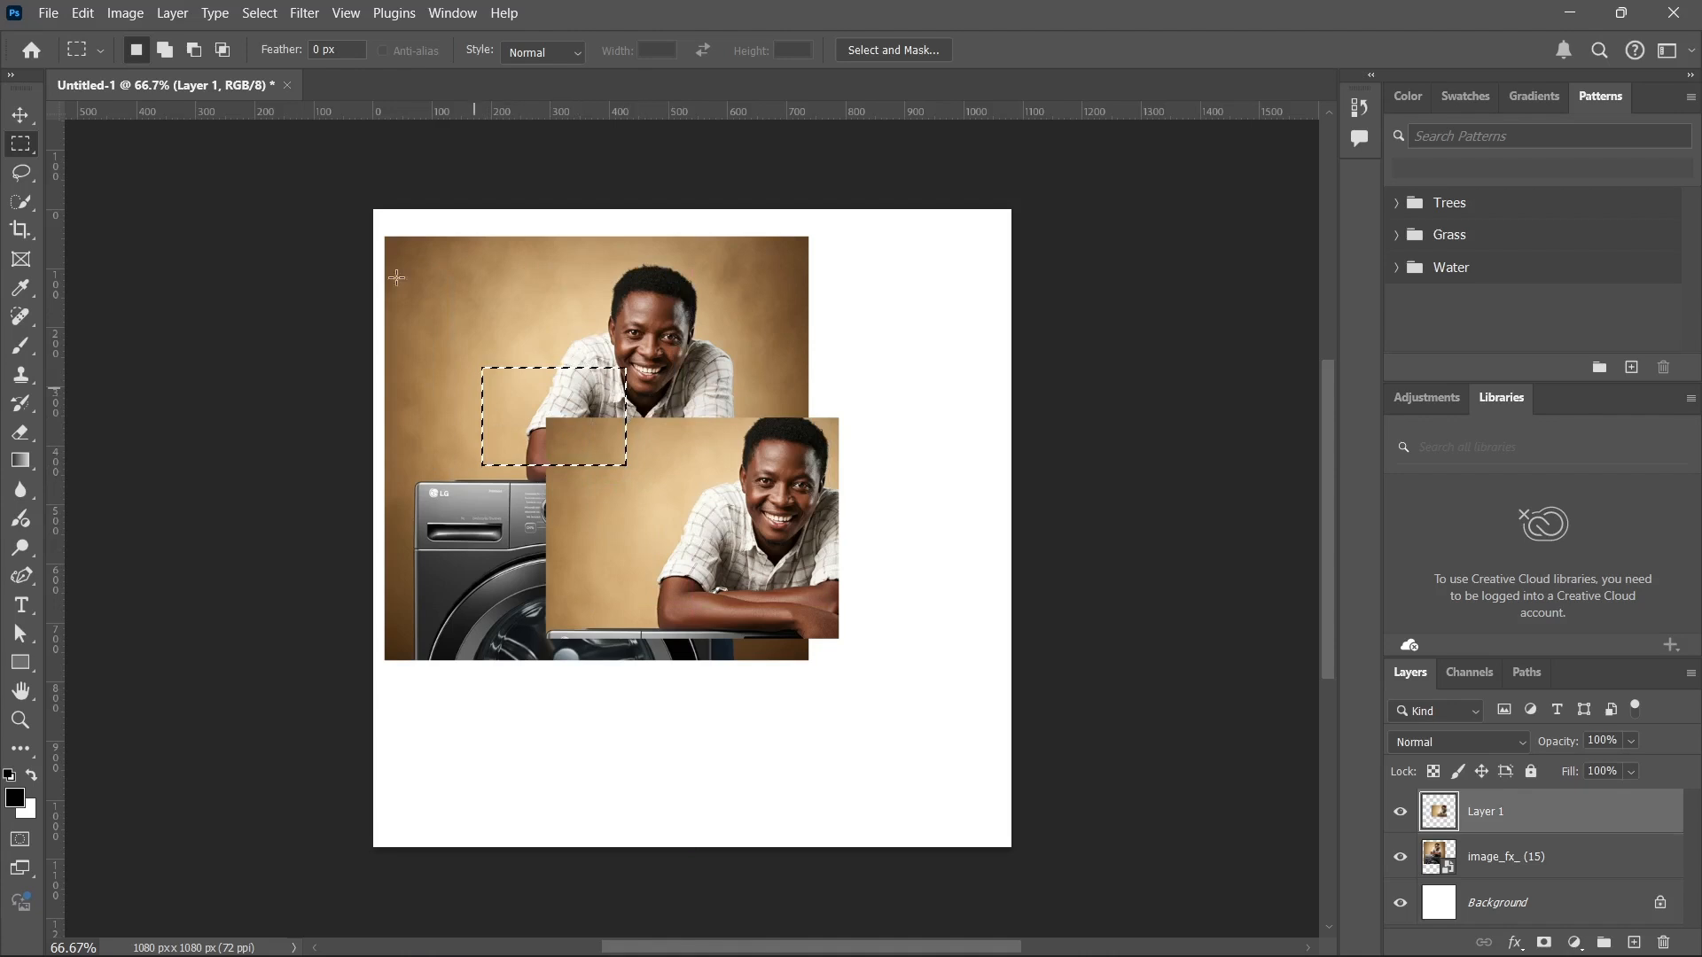
Extend the selection with three overlapping rectangles in Add to Selection mode, across and below the cropped copy.
left_click(172, 50)
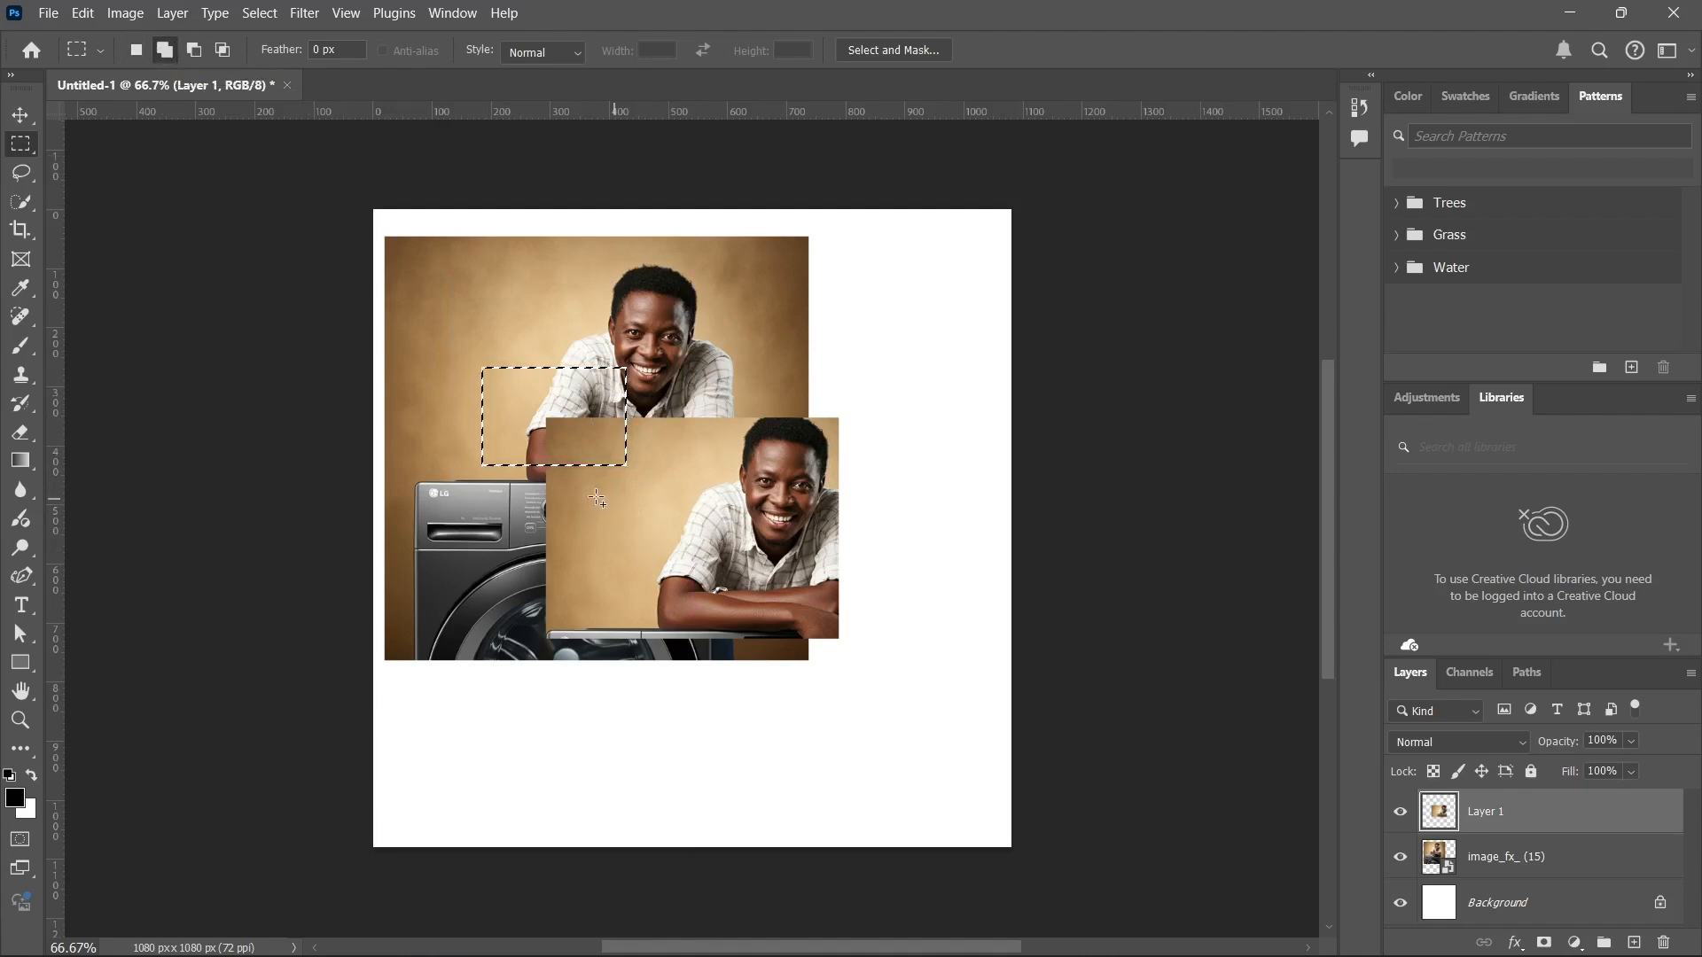
left_click_drag(567, 427, 707, 561)
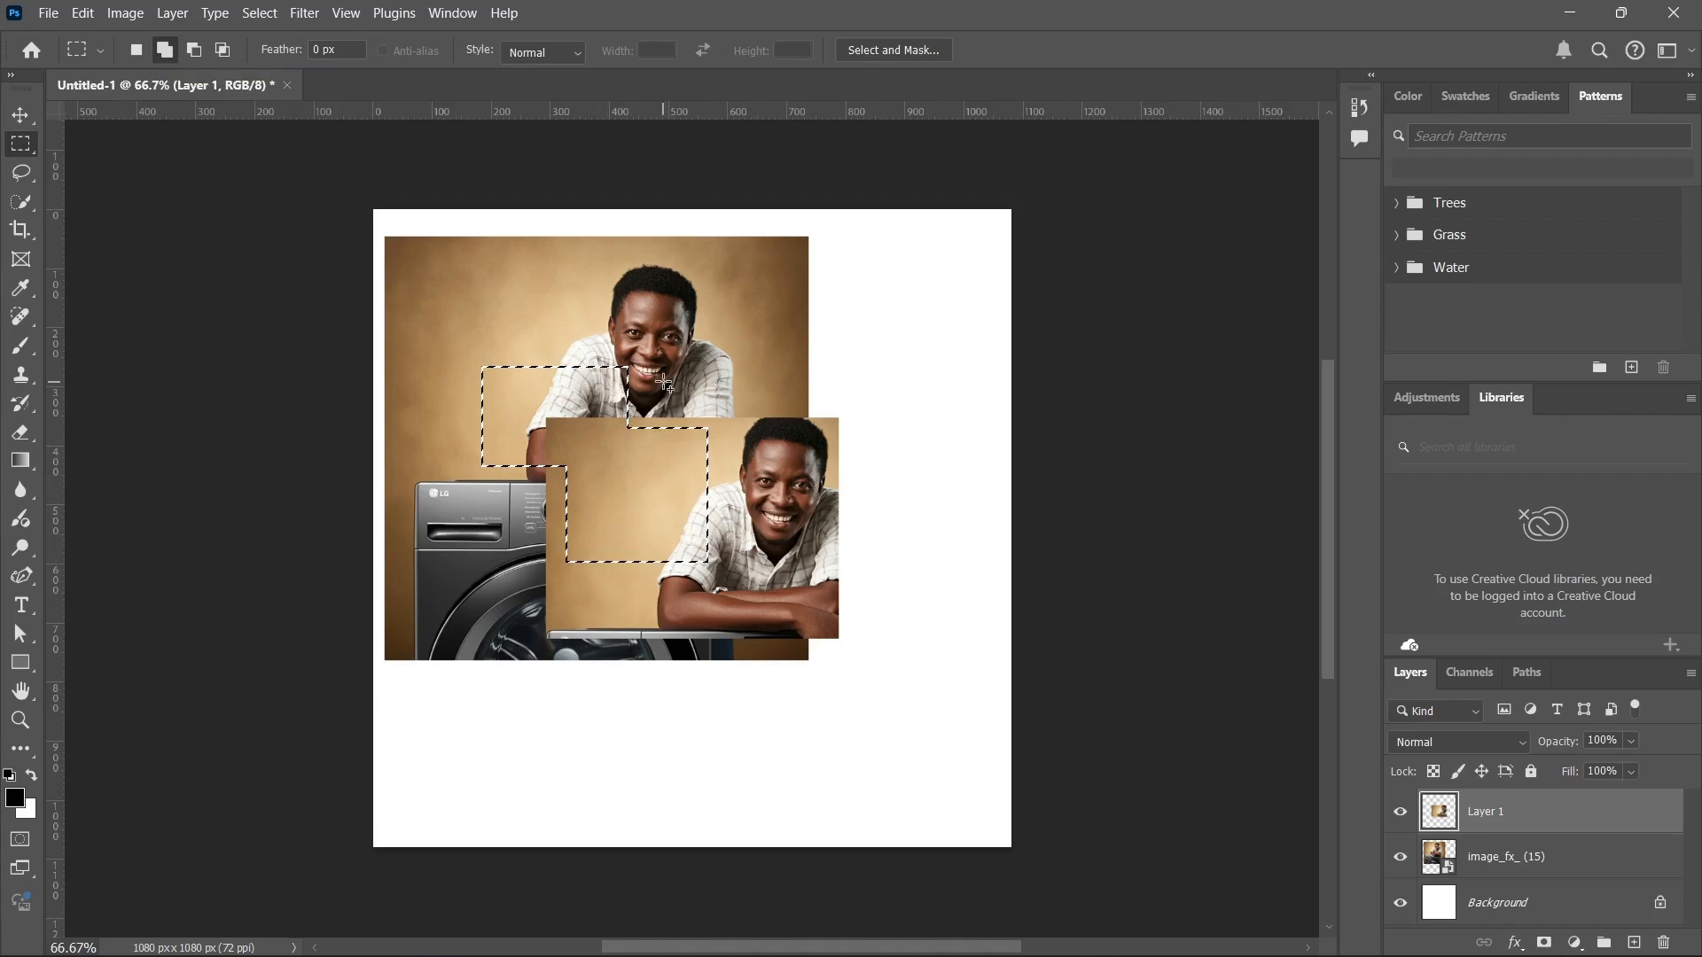
left_click_drag(663, 382, 908, 599)
left_click_drag(534, 524, 739, 677)
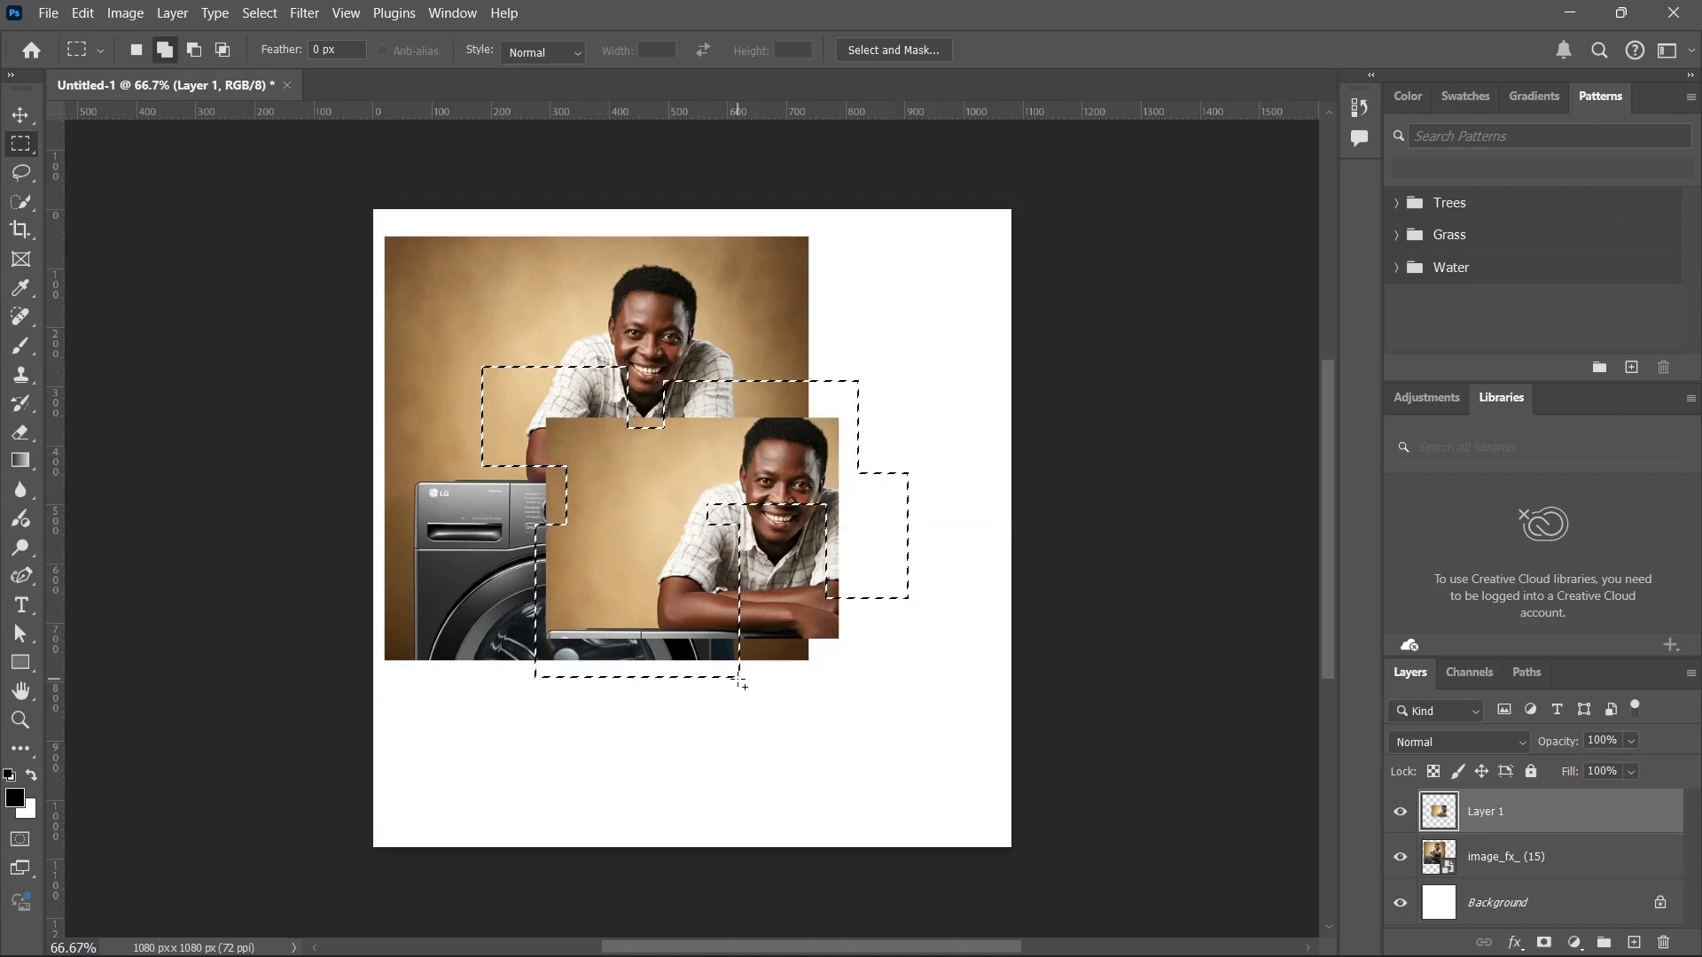
Cut four rectangular areas out of the combined selection in Subtract from Selection mode.
left_click(195, 48)
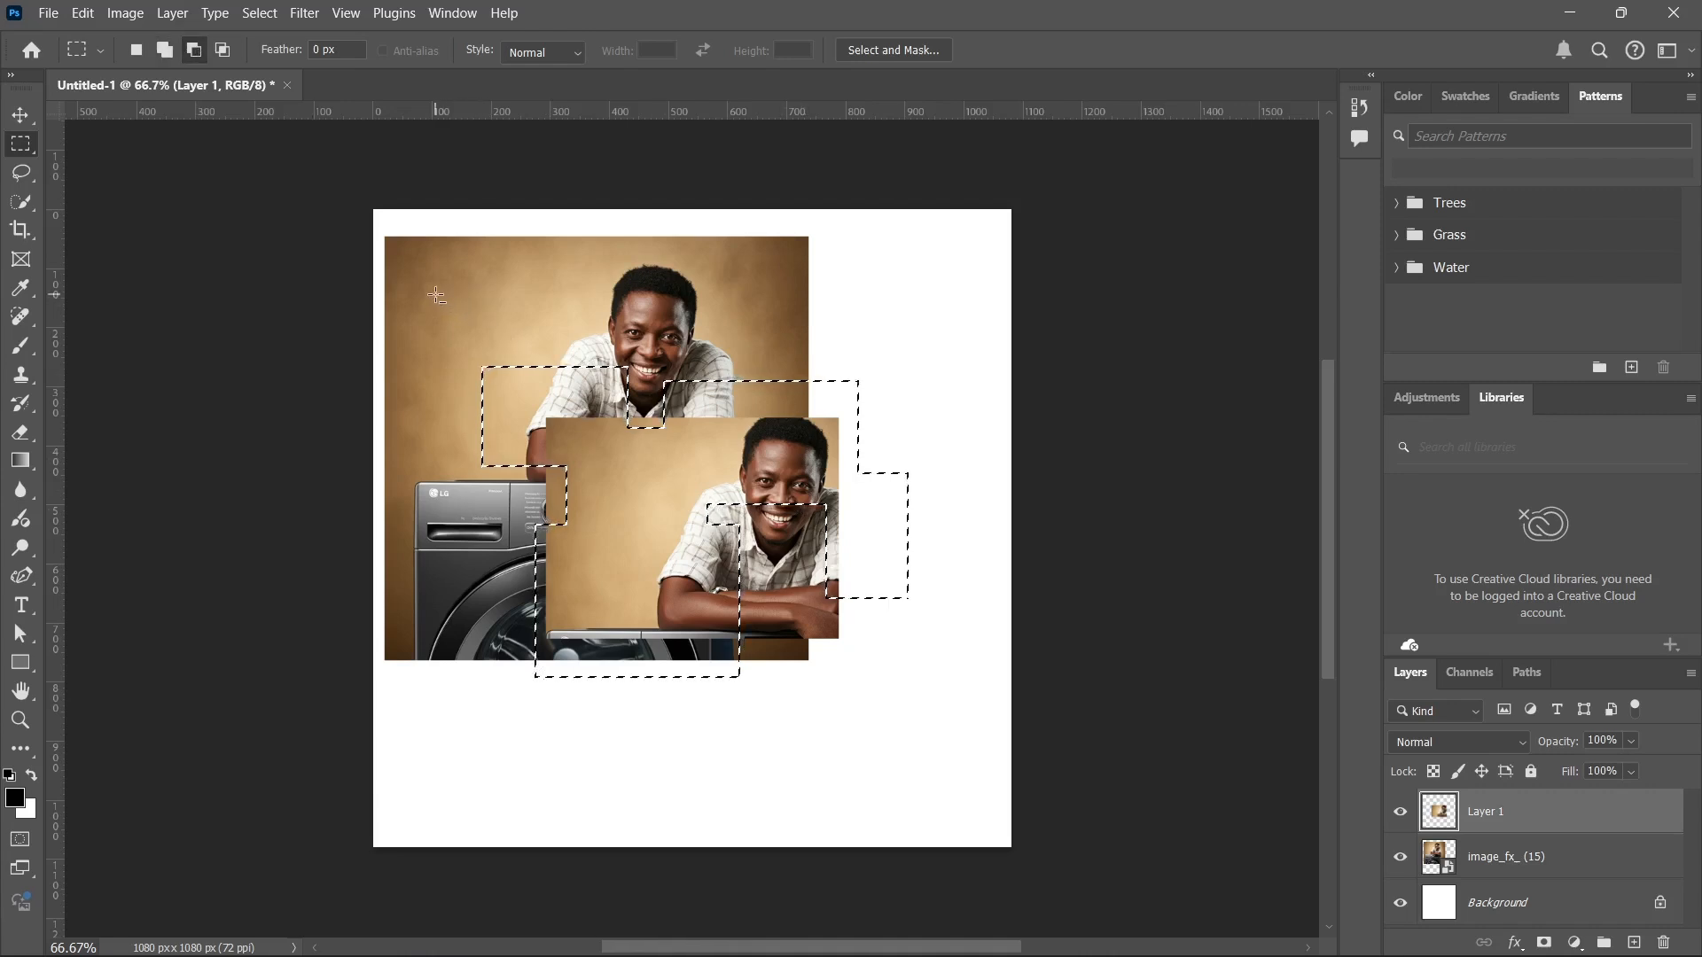
left_click_drag(435, 294, 605, 426)
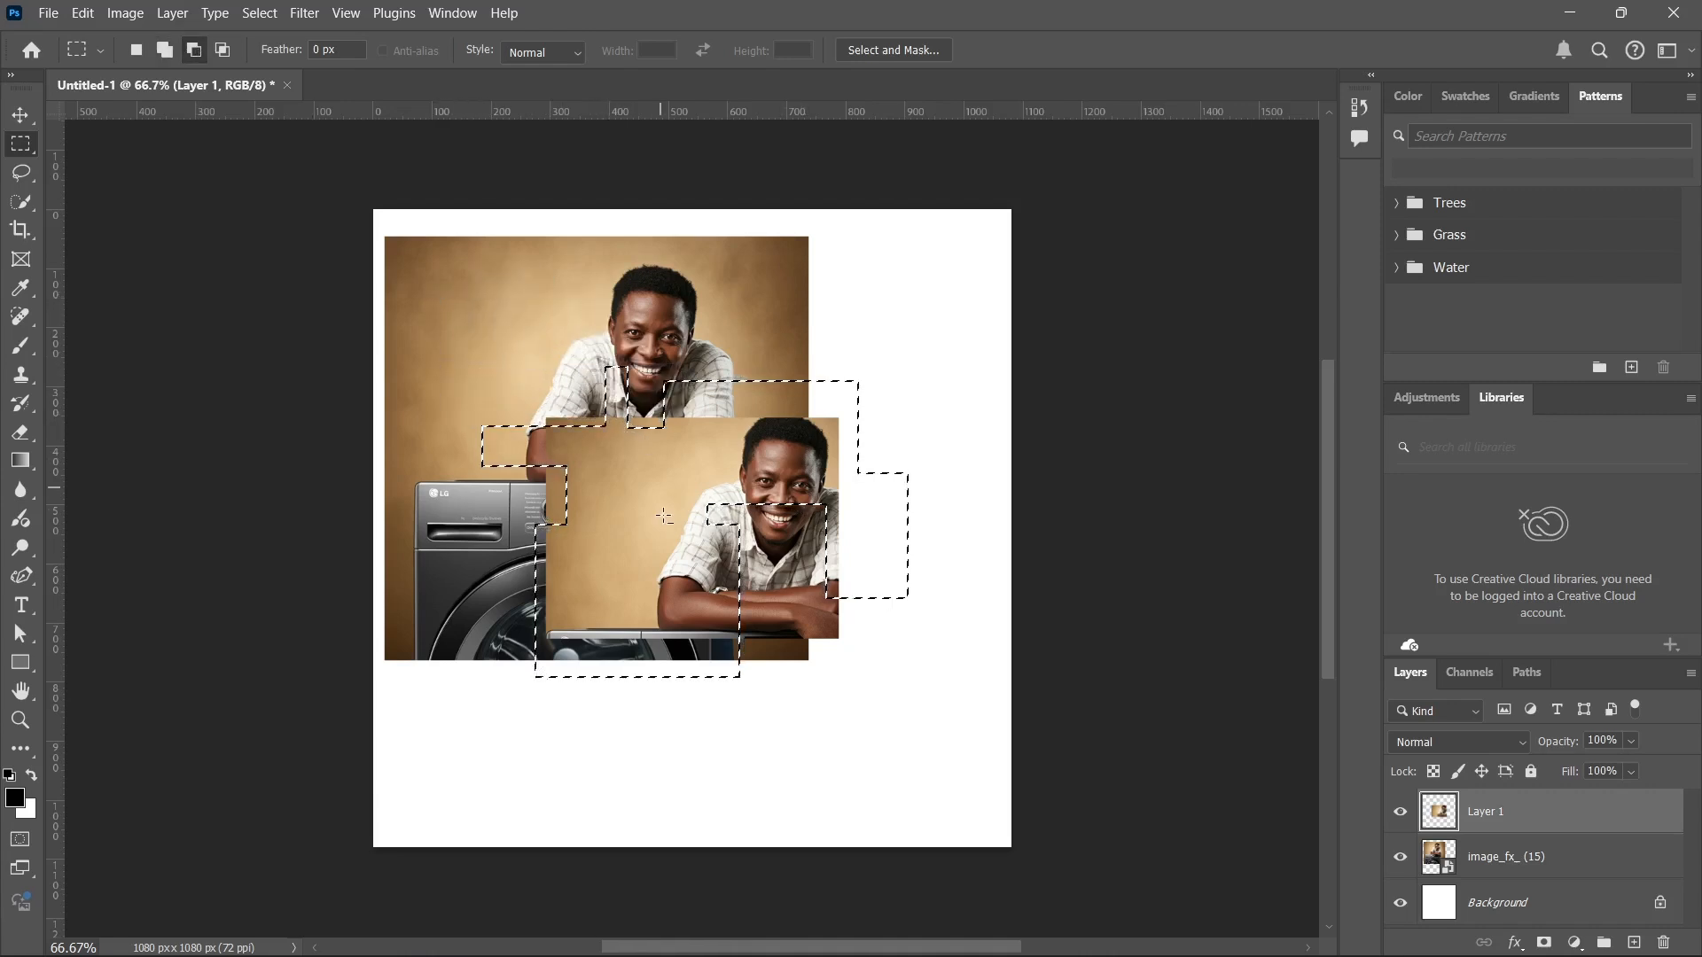
left_click_drag(465, 415, 700, 537)
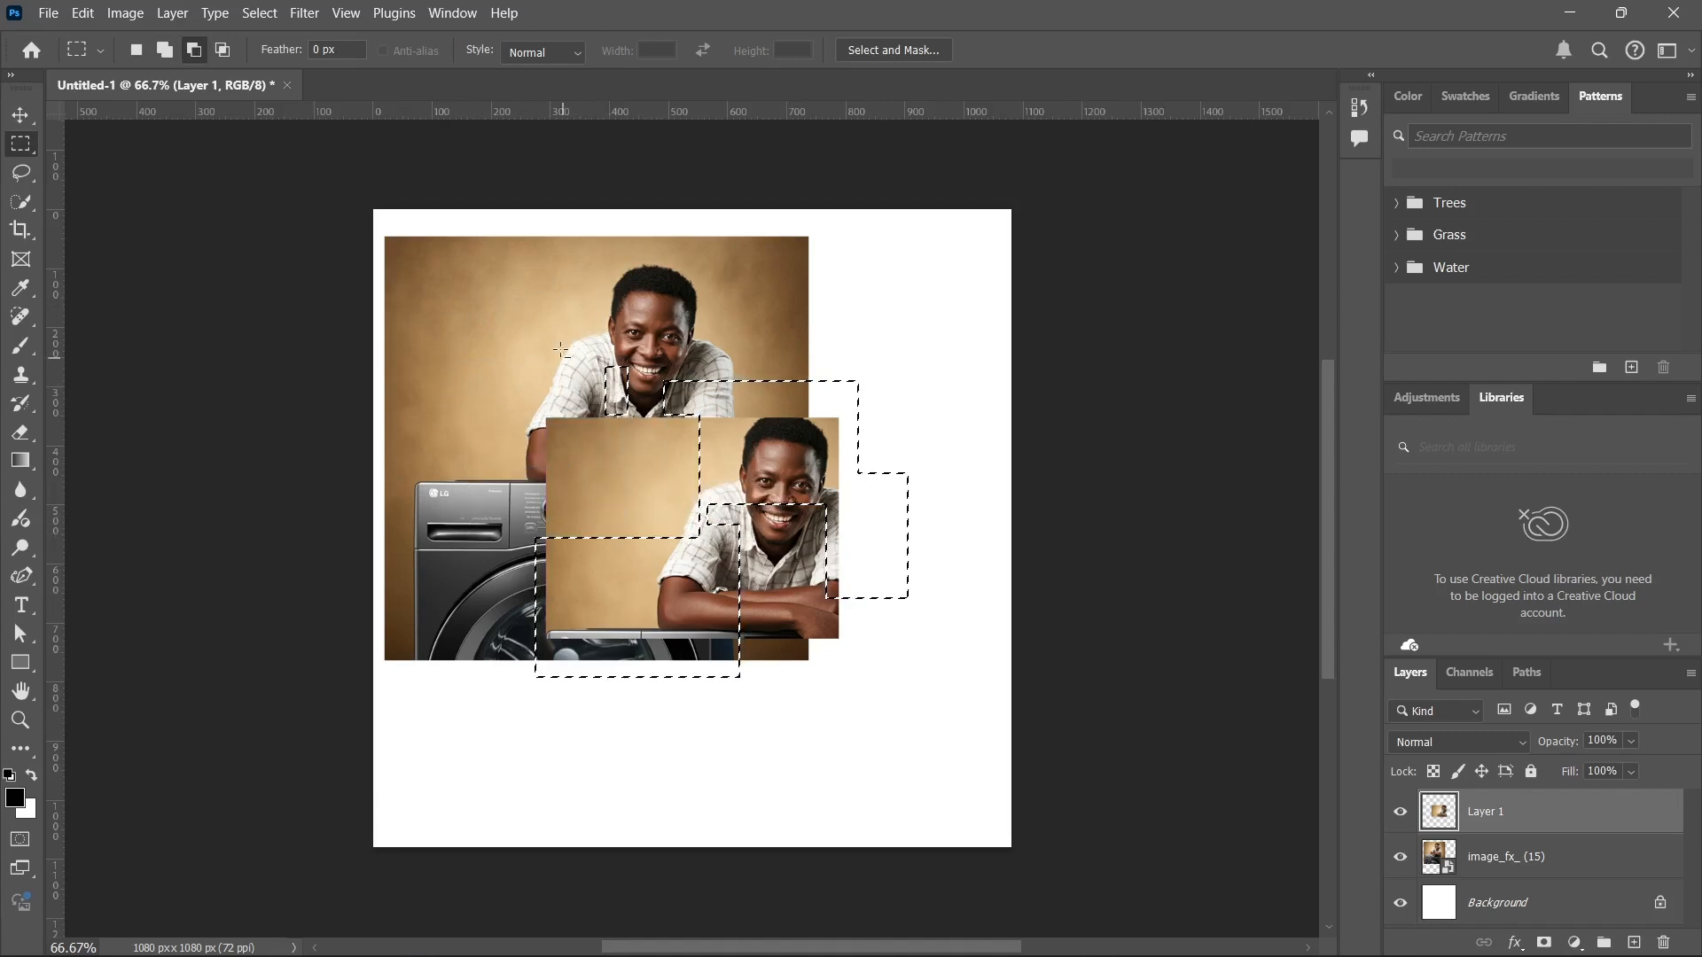
left_click_drag(546, 298, 734, 448)
left_click_drag(642, 413, 793, 566)
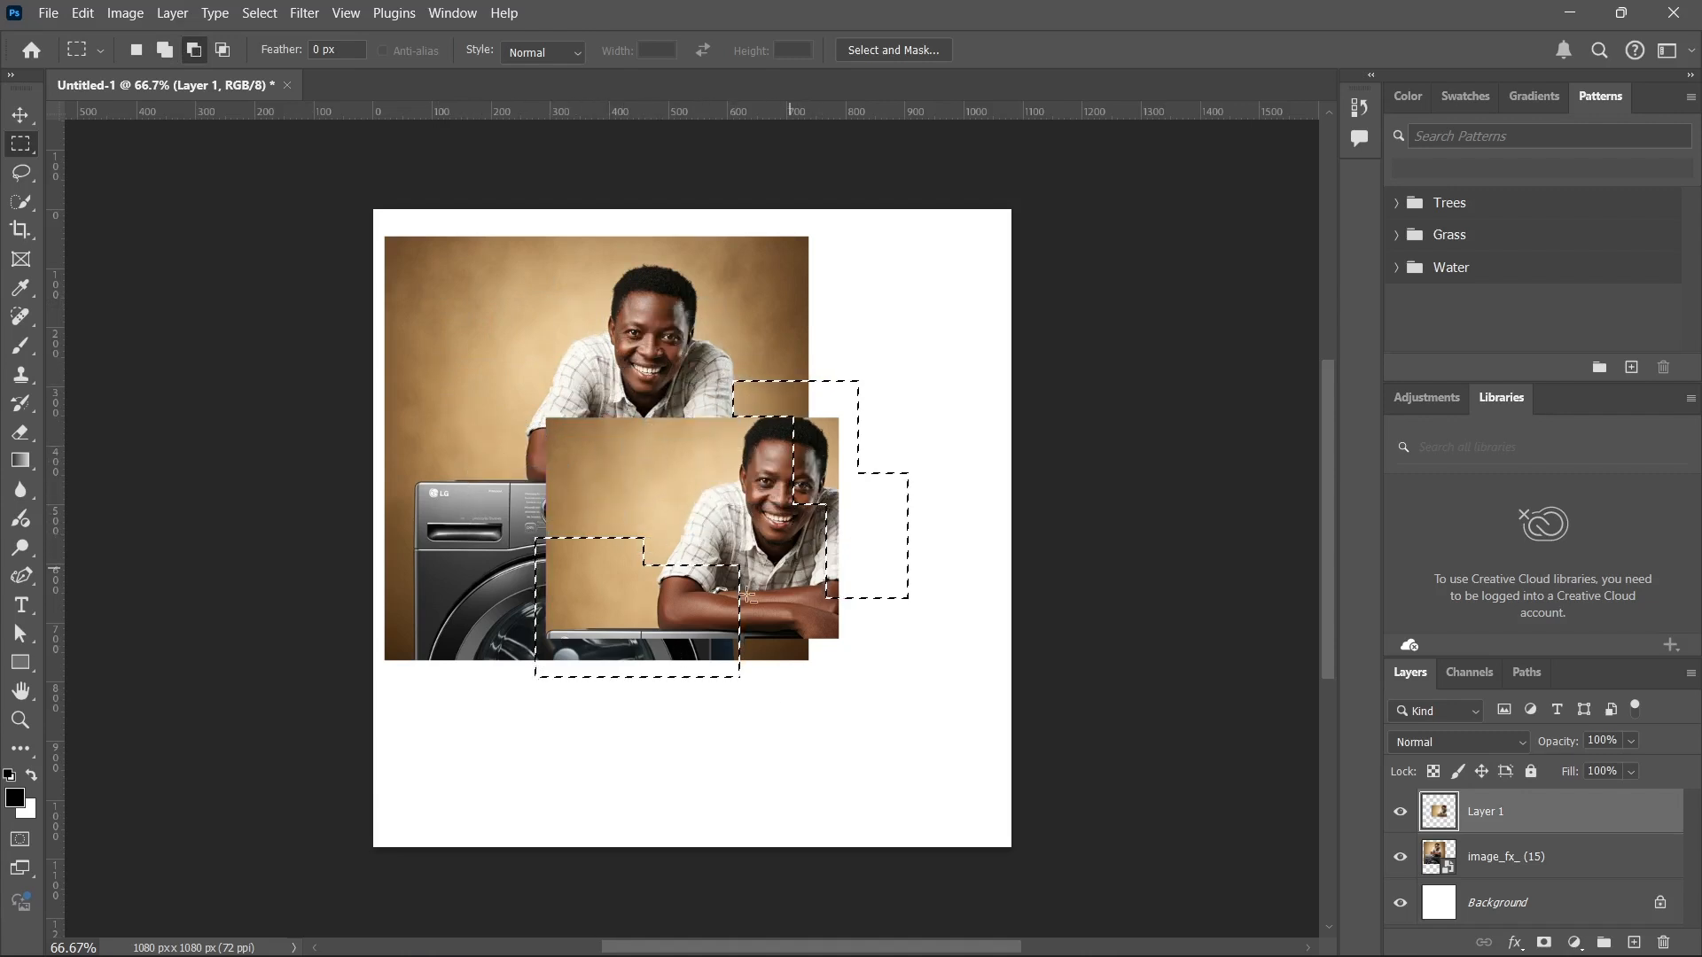
Intersect two overlapping rectangular selections at the copy's upper edge in Intersect with Selection mode, and return to New Selection mode.
left_click(530, 465)
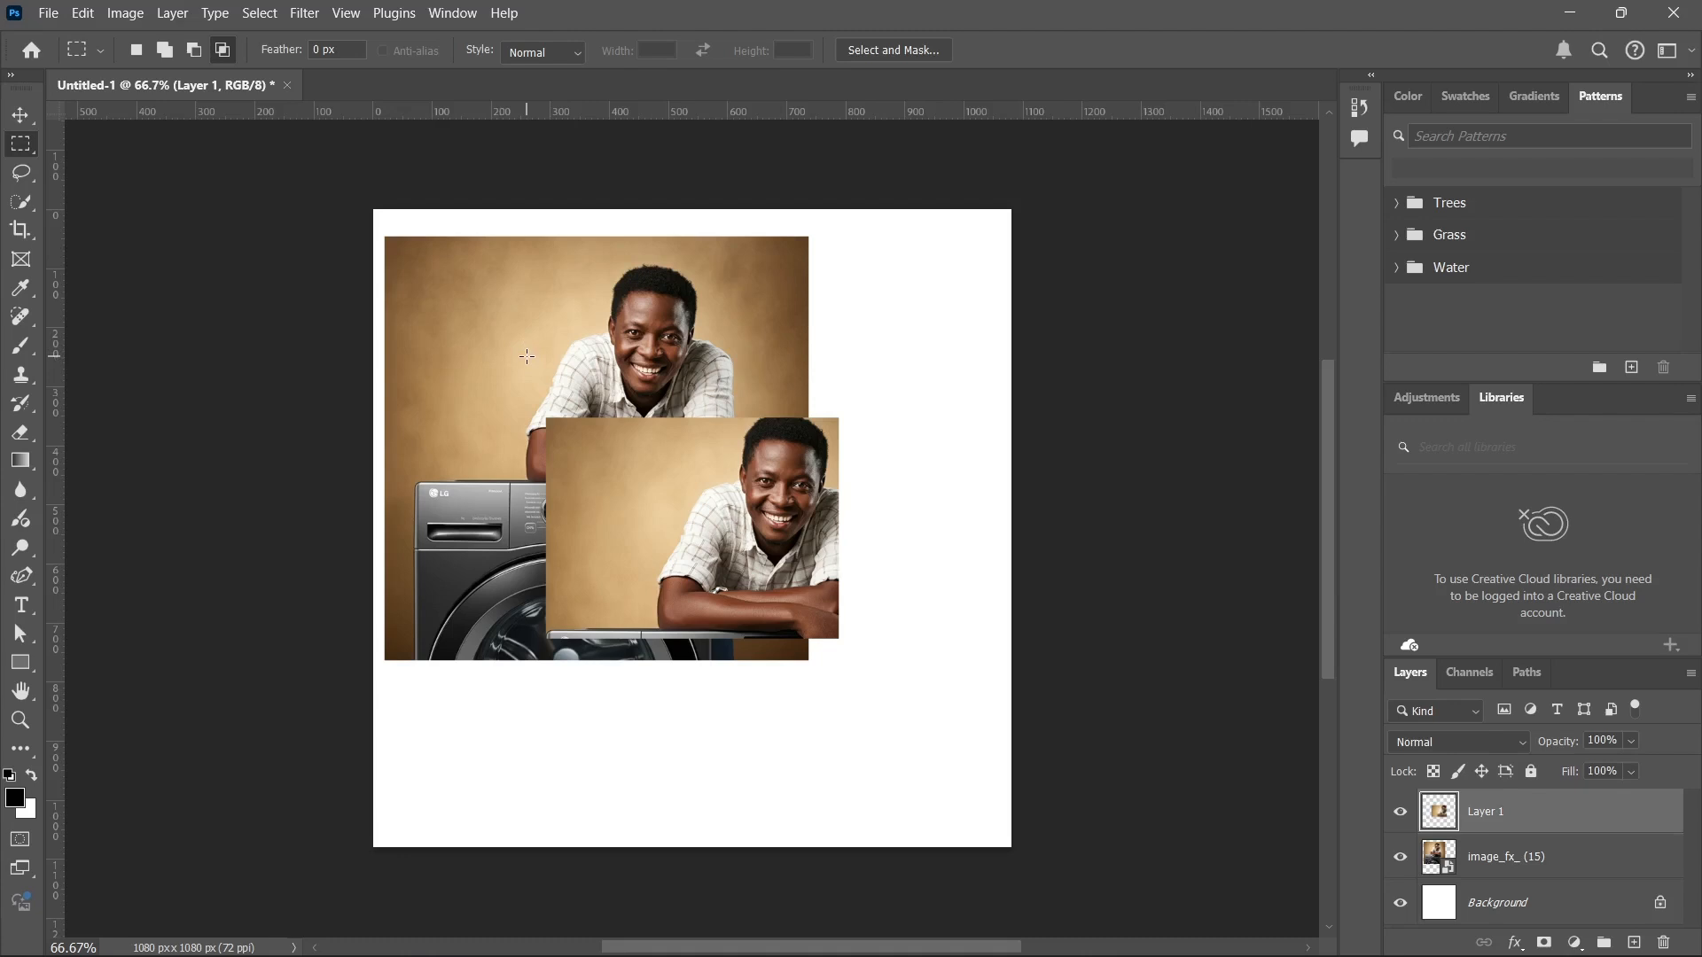
left_click_drag(430, 307, 674, 479)
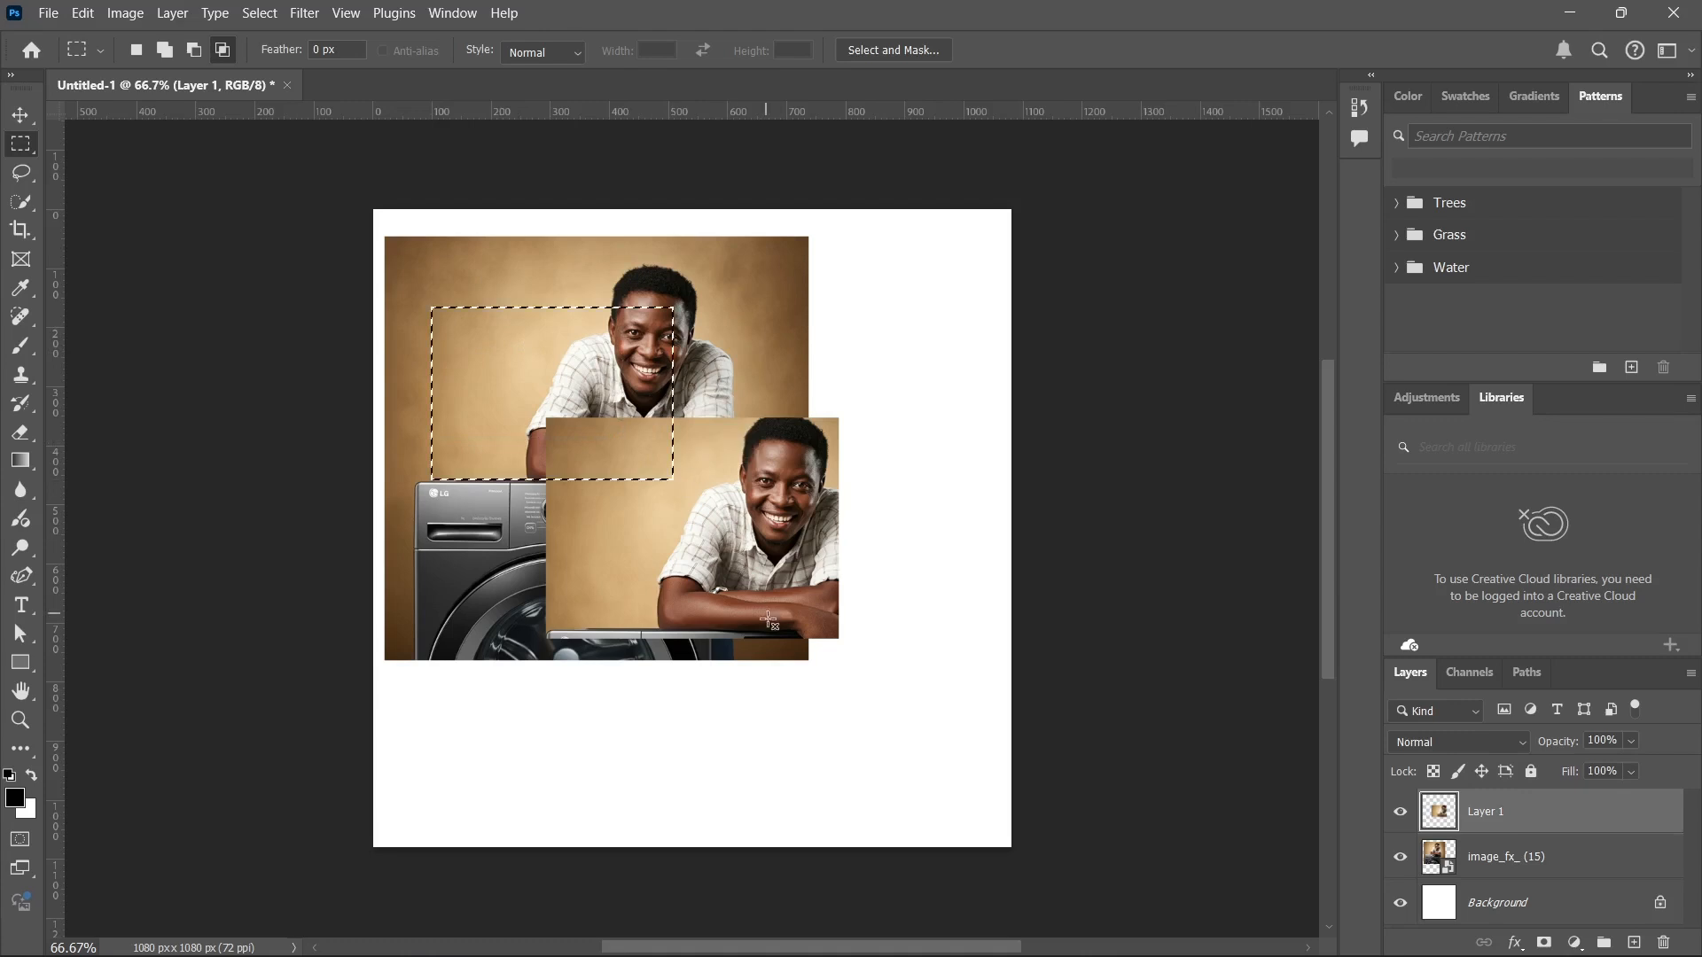
left_click_drag(777, 637, 584, 398)
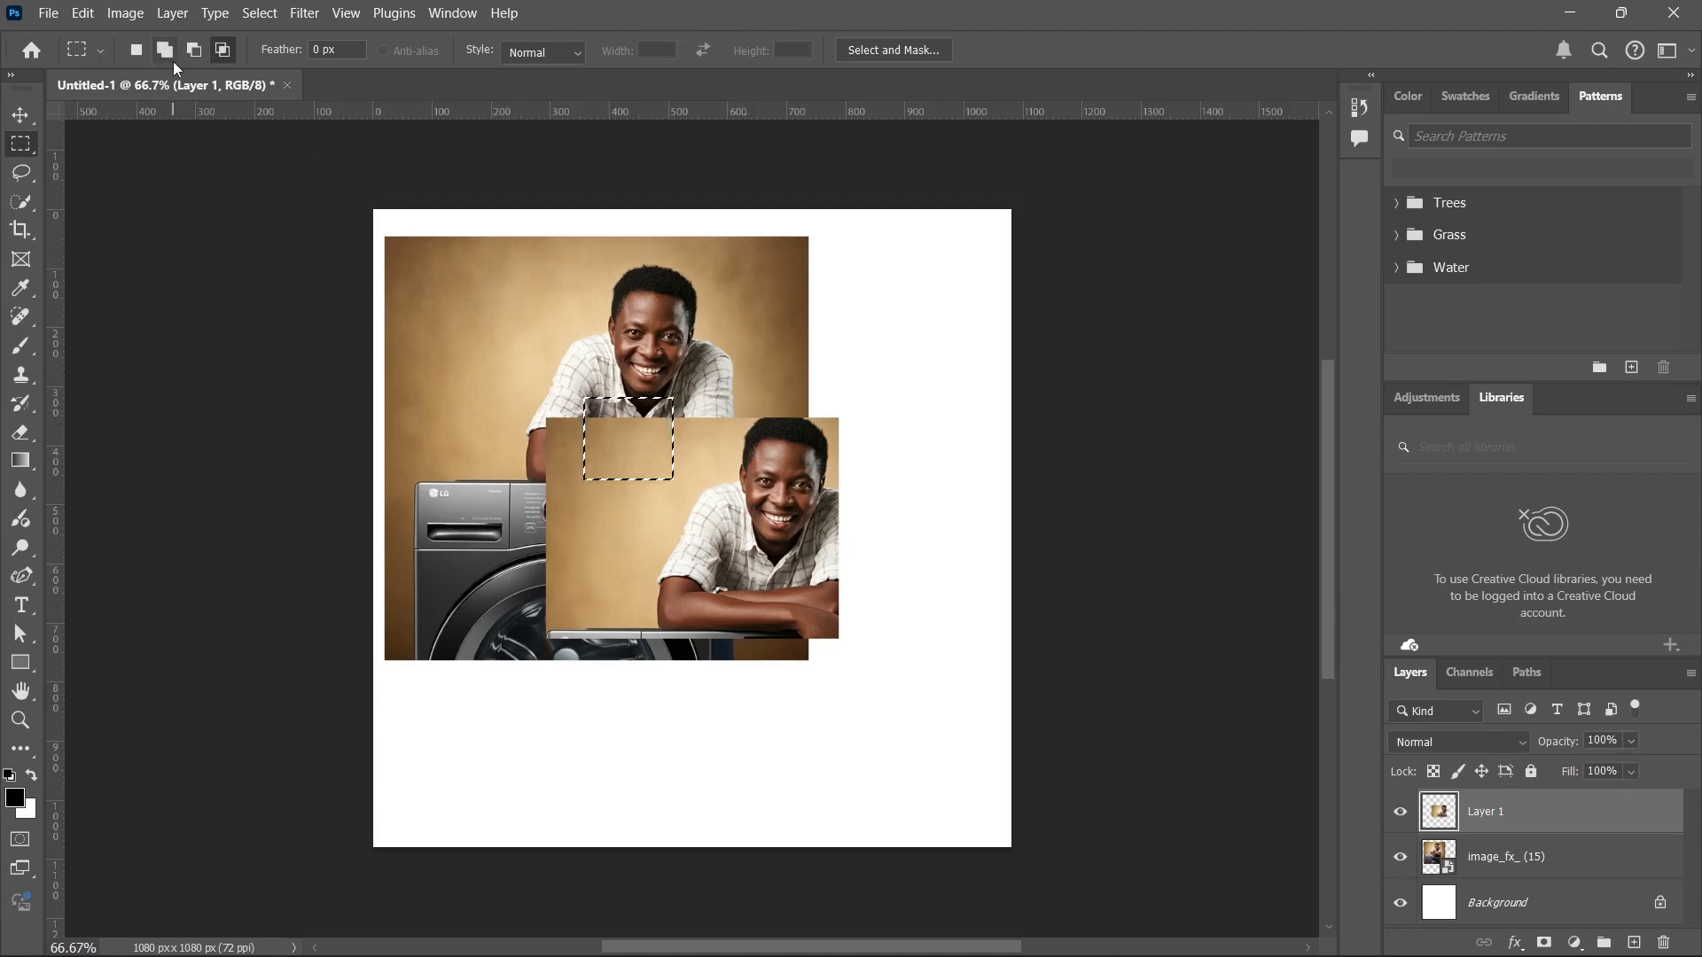
left_click(144, 47)
left_click(29, 145)
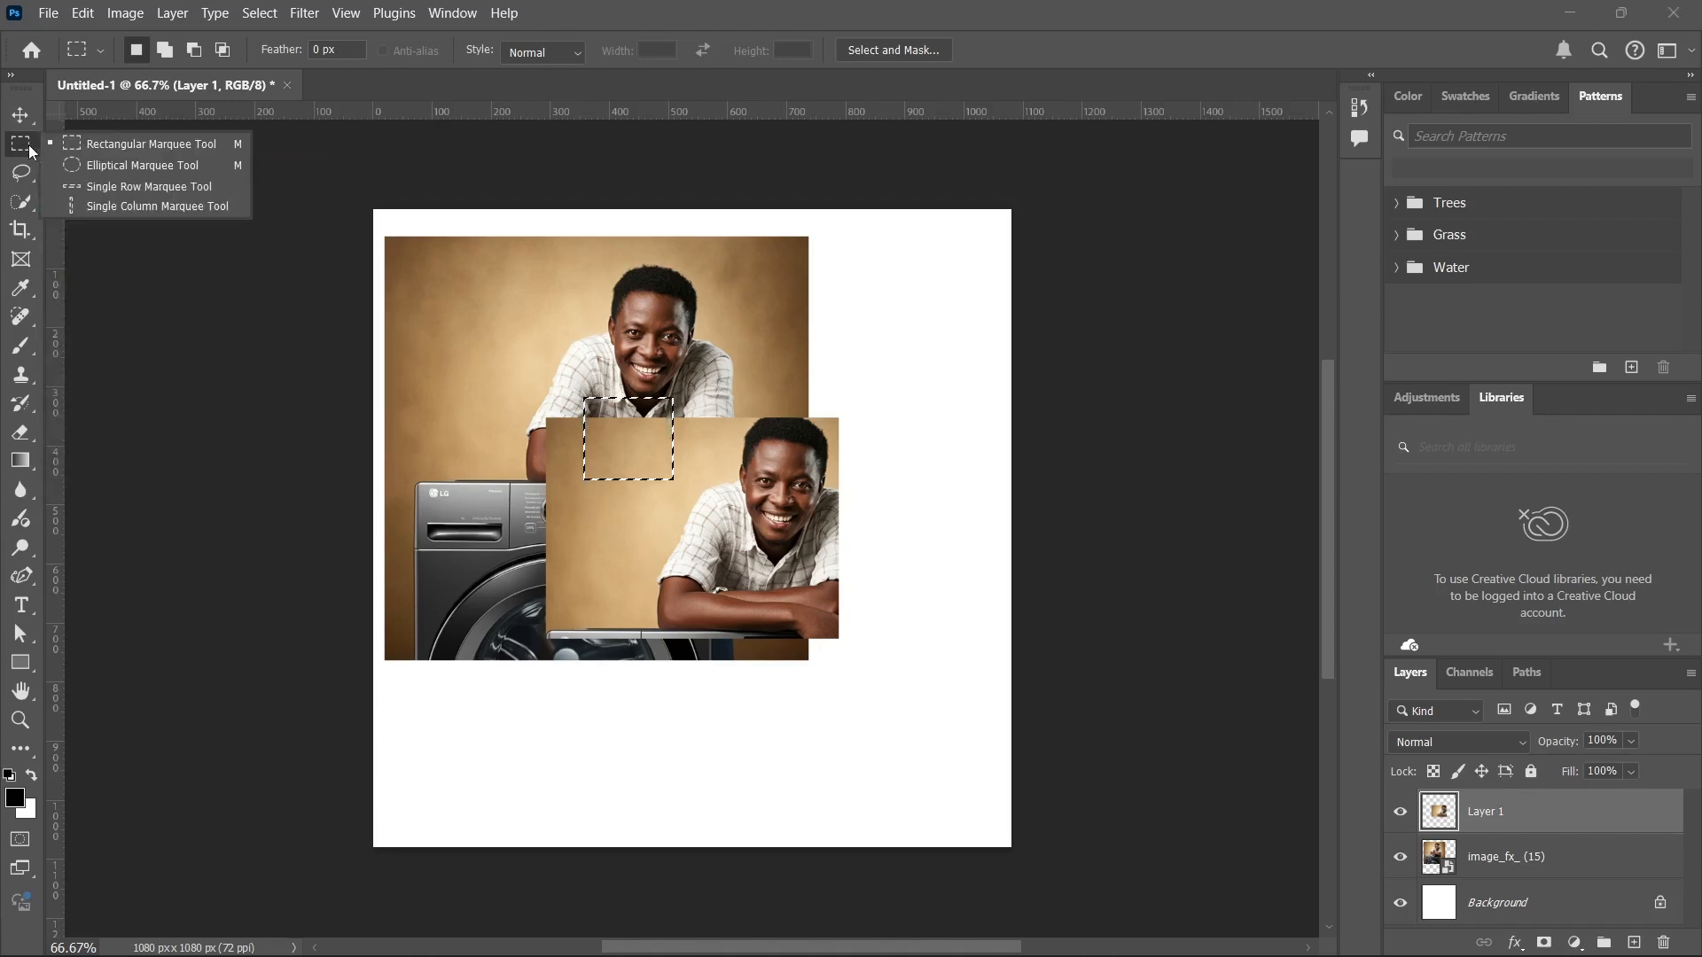
left_click(28, 145)
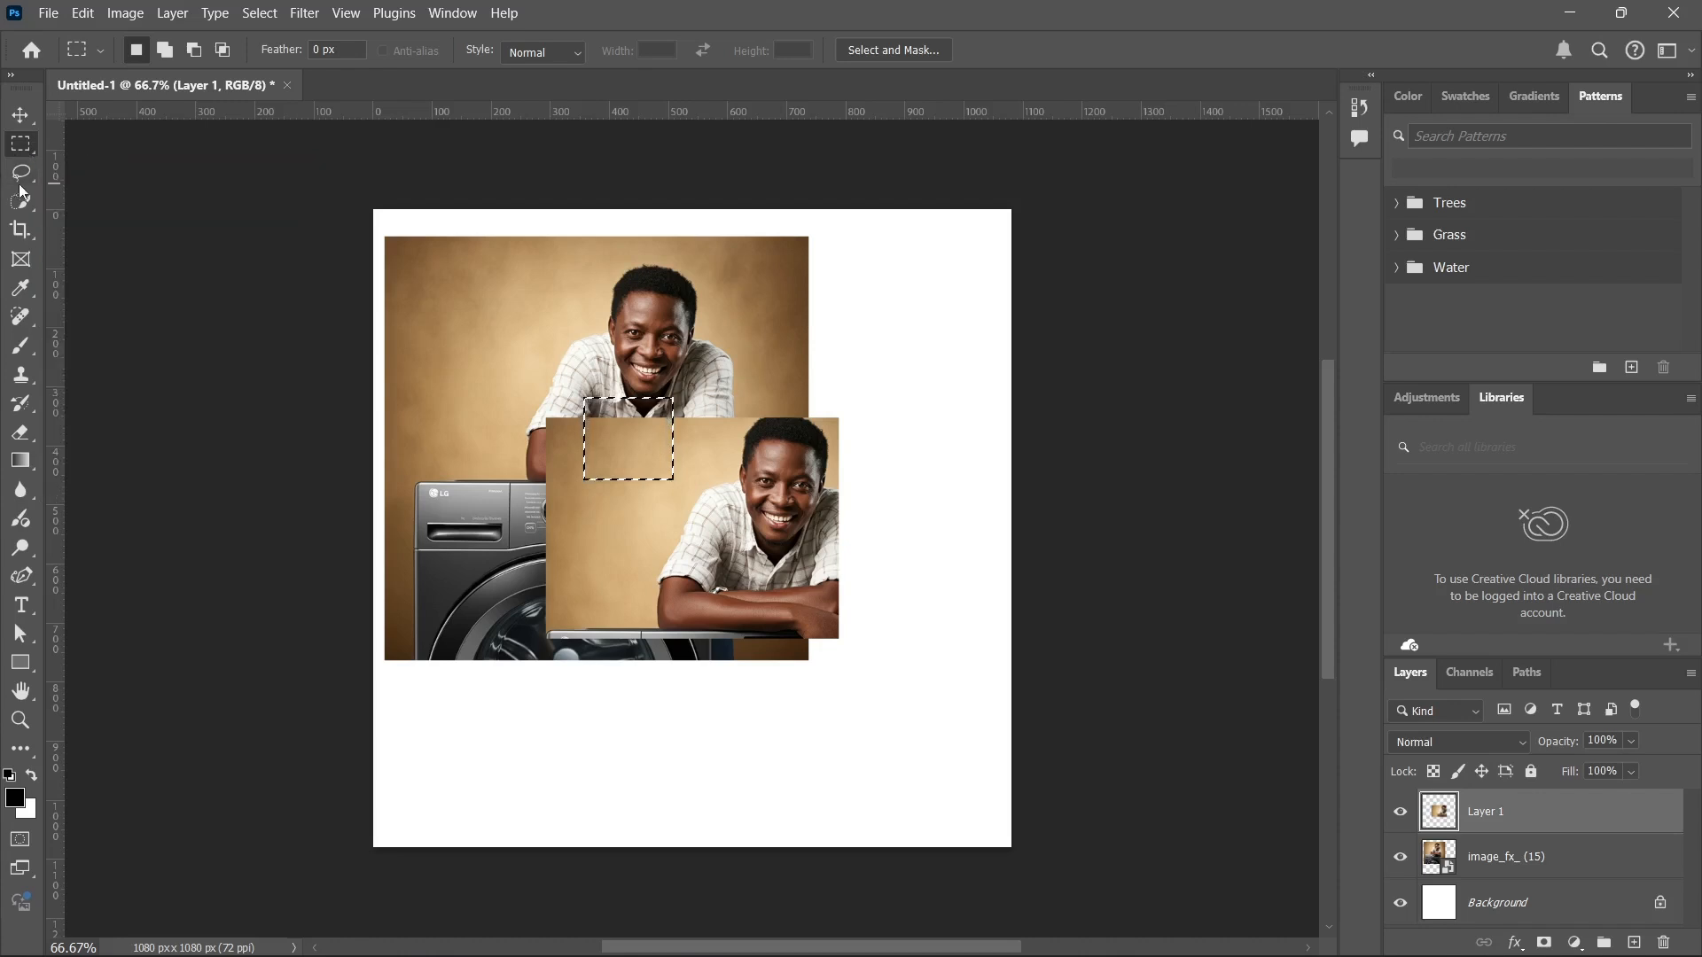
Draw freehand Lasso selections, first across both pictures and once more around the man in the cropped copy.
left_click(25, 181)
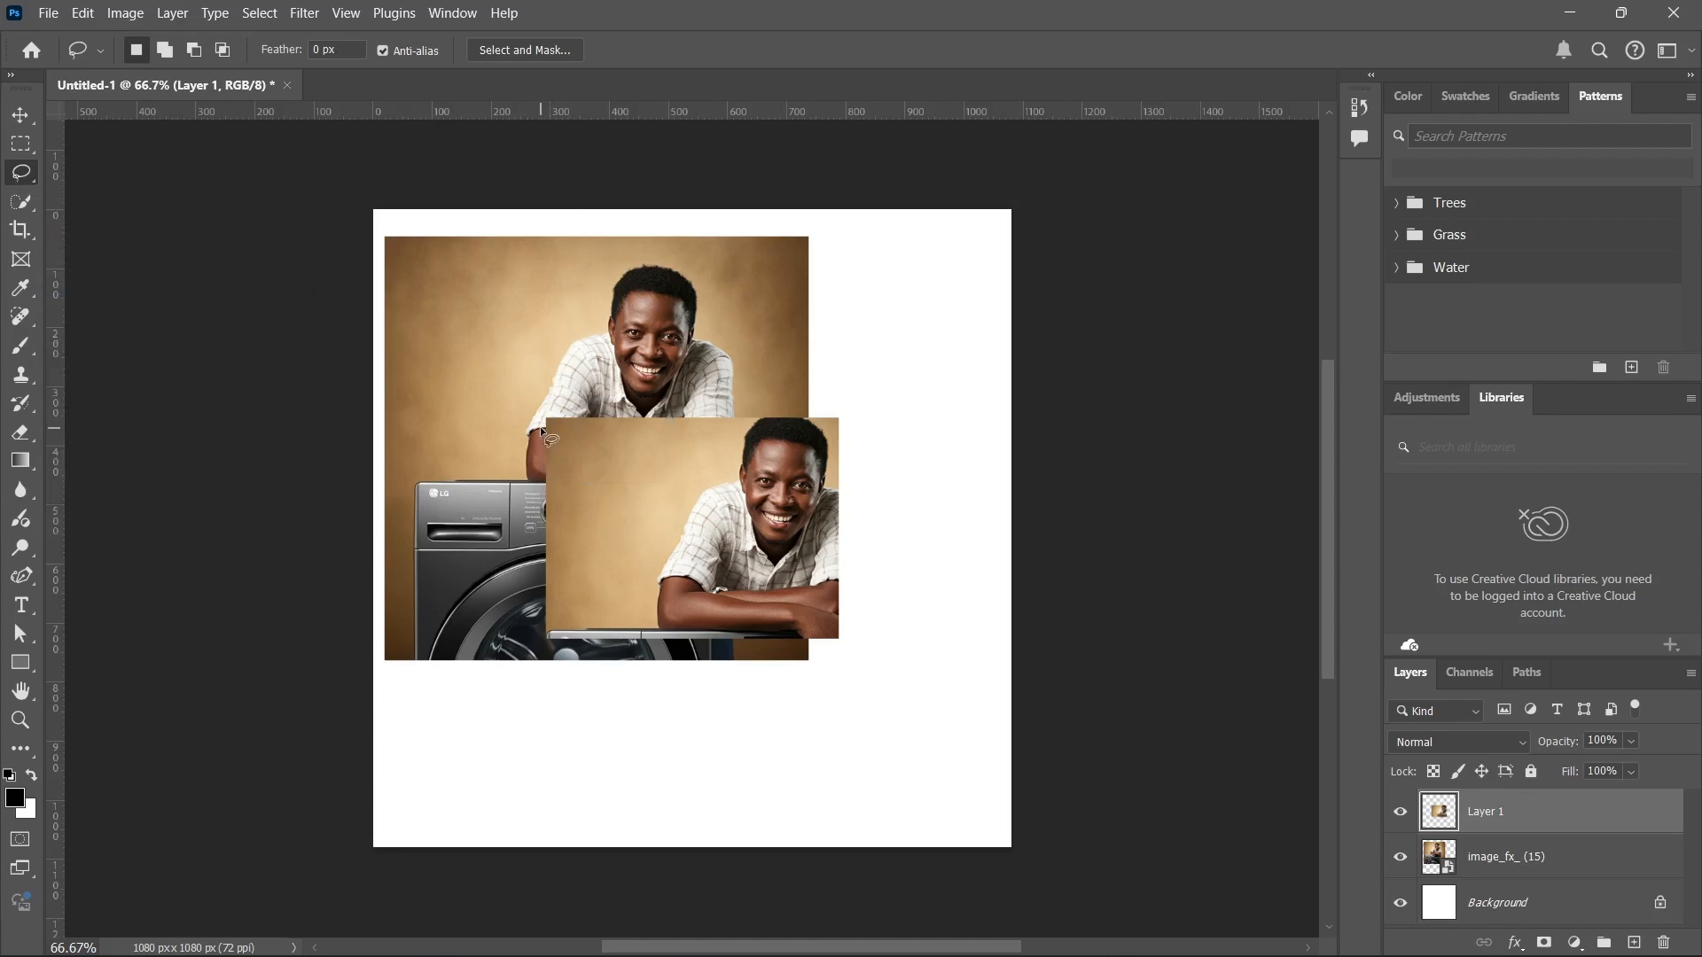
mouse_move(488, 331)
left_mouse_down()
mouse_move(741, 406)
mouse_move(651, 544)
mouse_move(490, 333)
left_mouse_up()
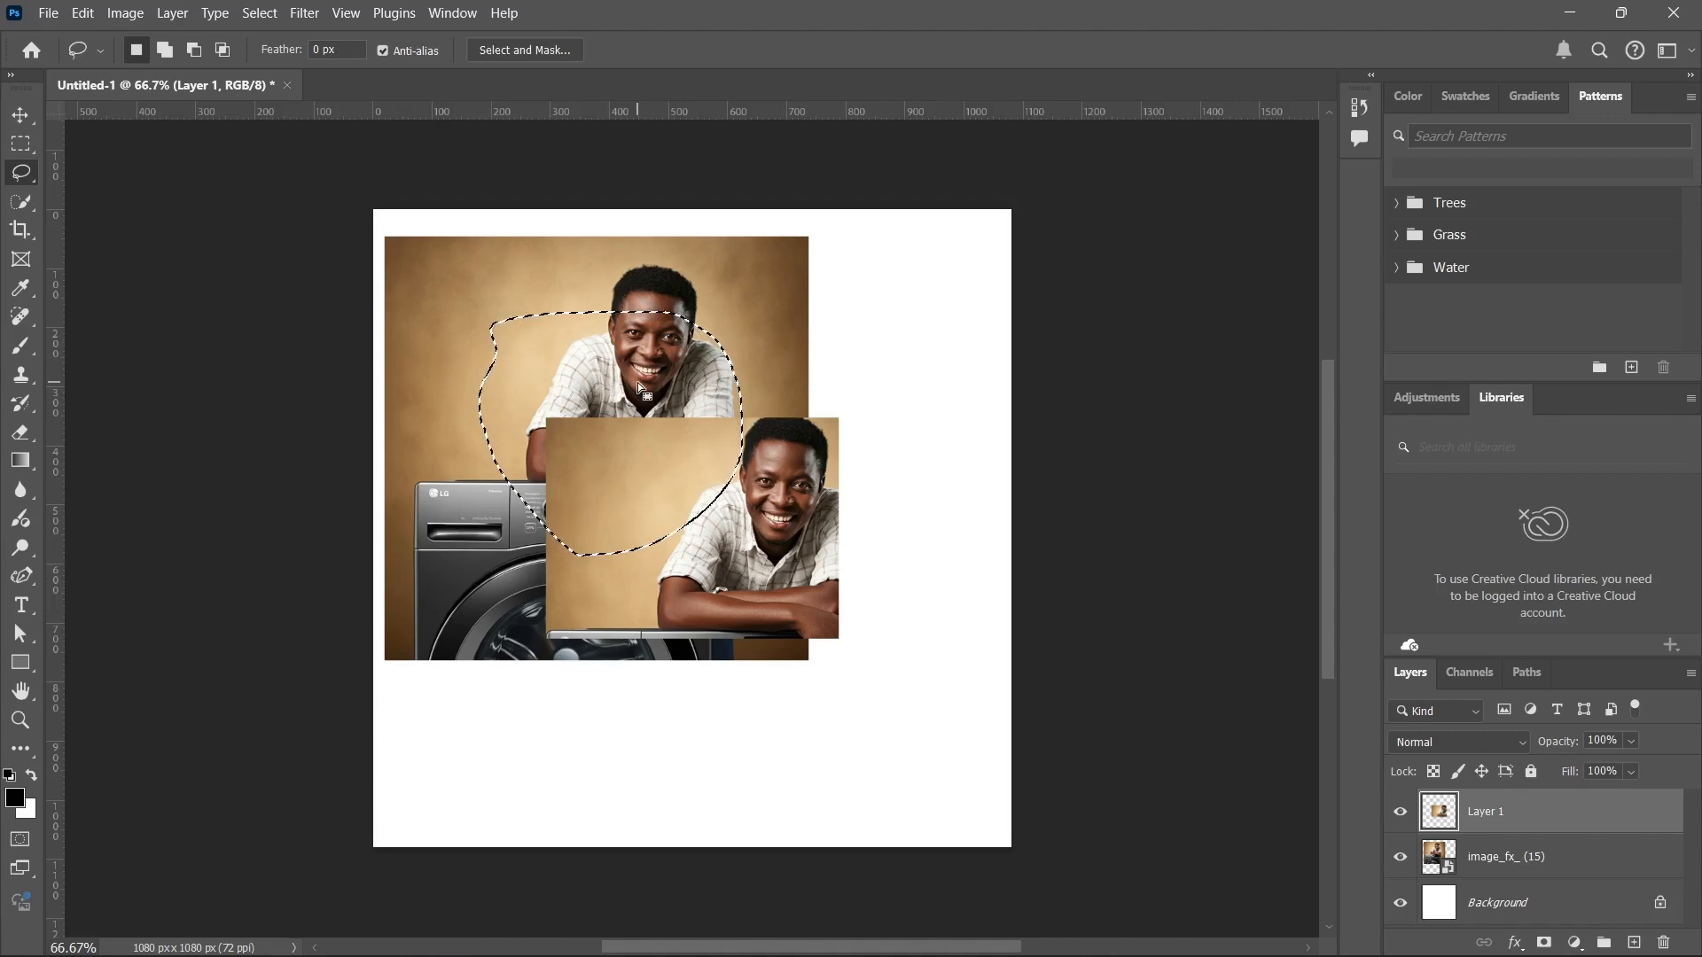
mouse_move(668, 608)
left_mouse_down()
mouse_move(817, 720)
mouse_move(764, 414)
mouse_move(650, 598)
mouse_move(657, 634)
left_mouse_up()
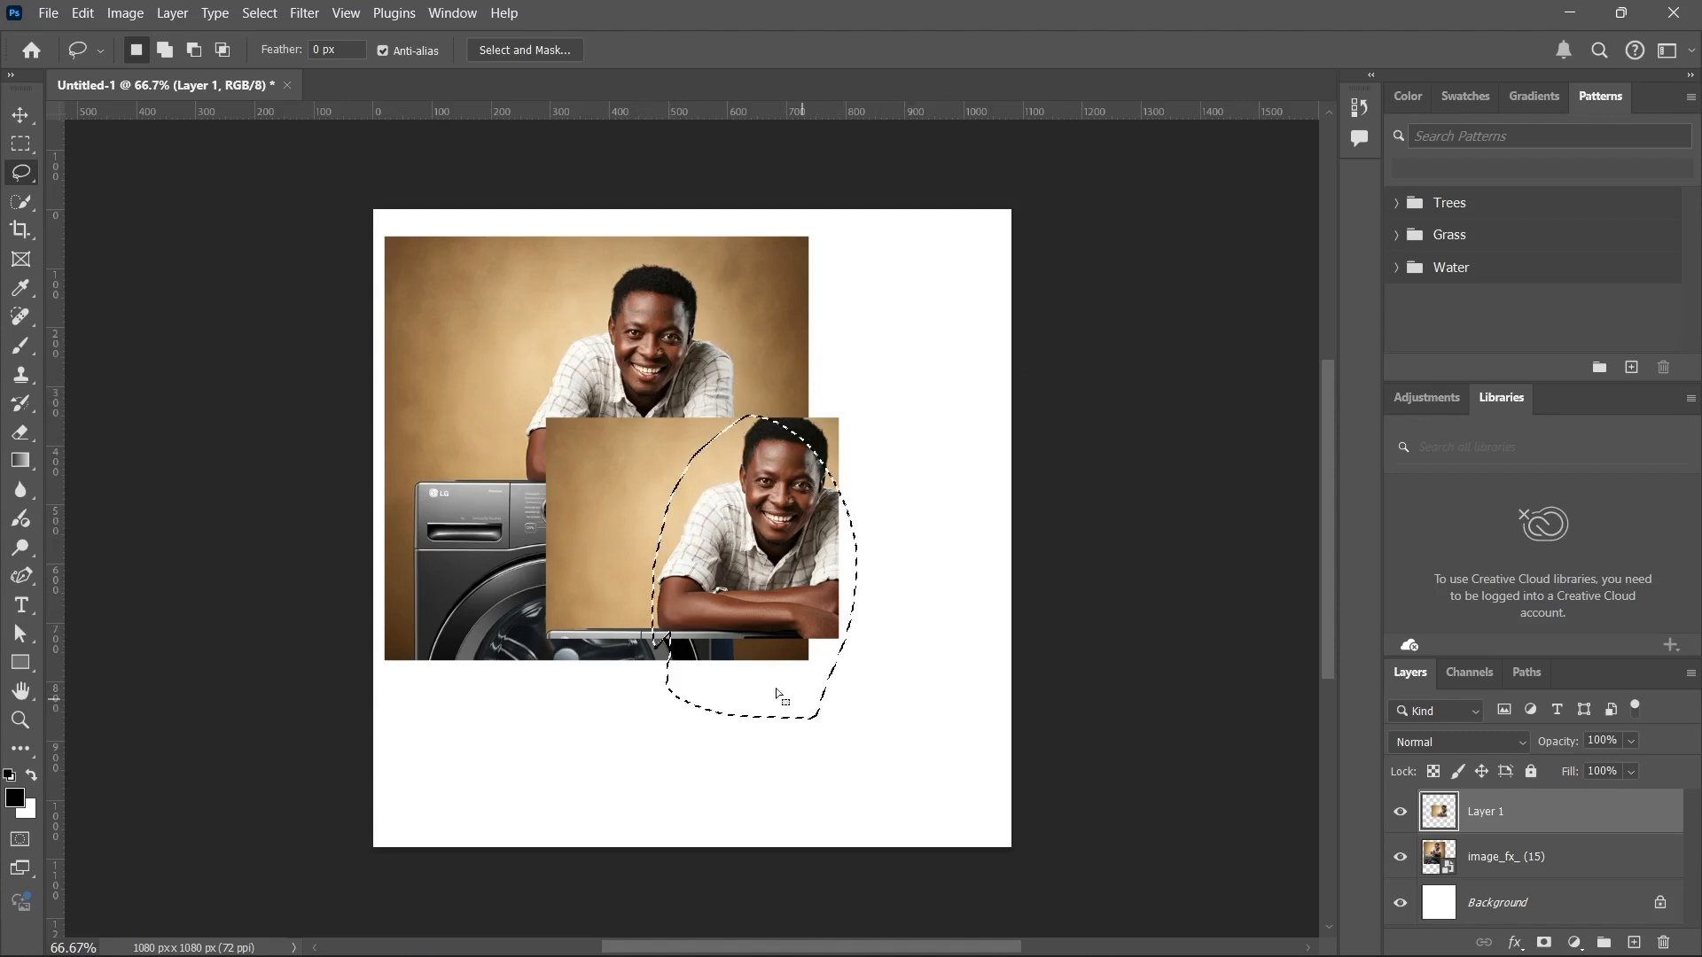
Clear the selection and draw a closed, irregular straight-sided selection across both pictures with the Polygonal Lasso tool.
right_click(27, 174)
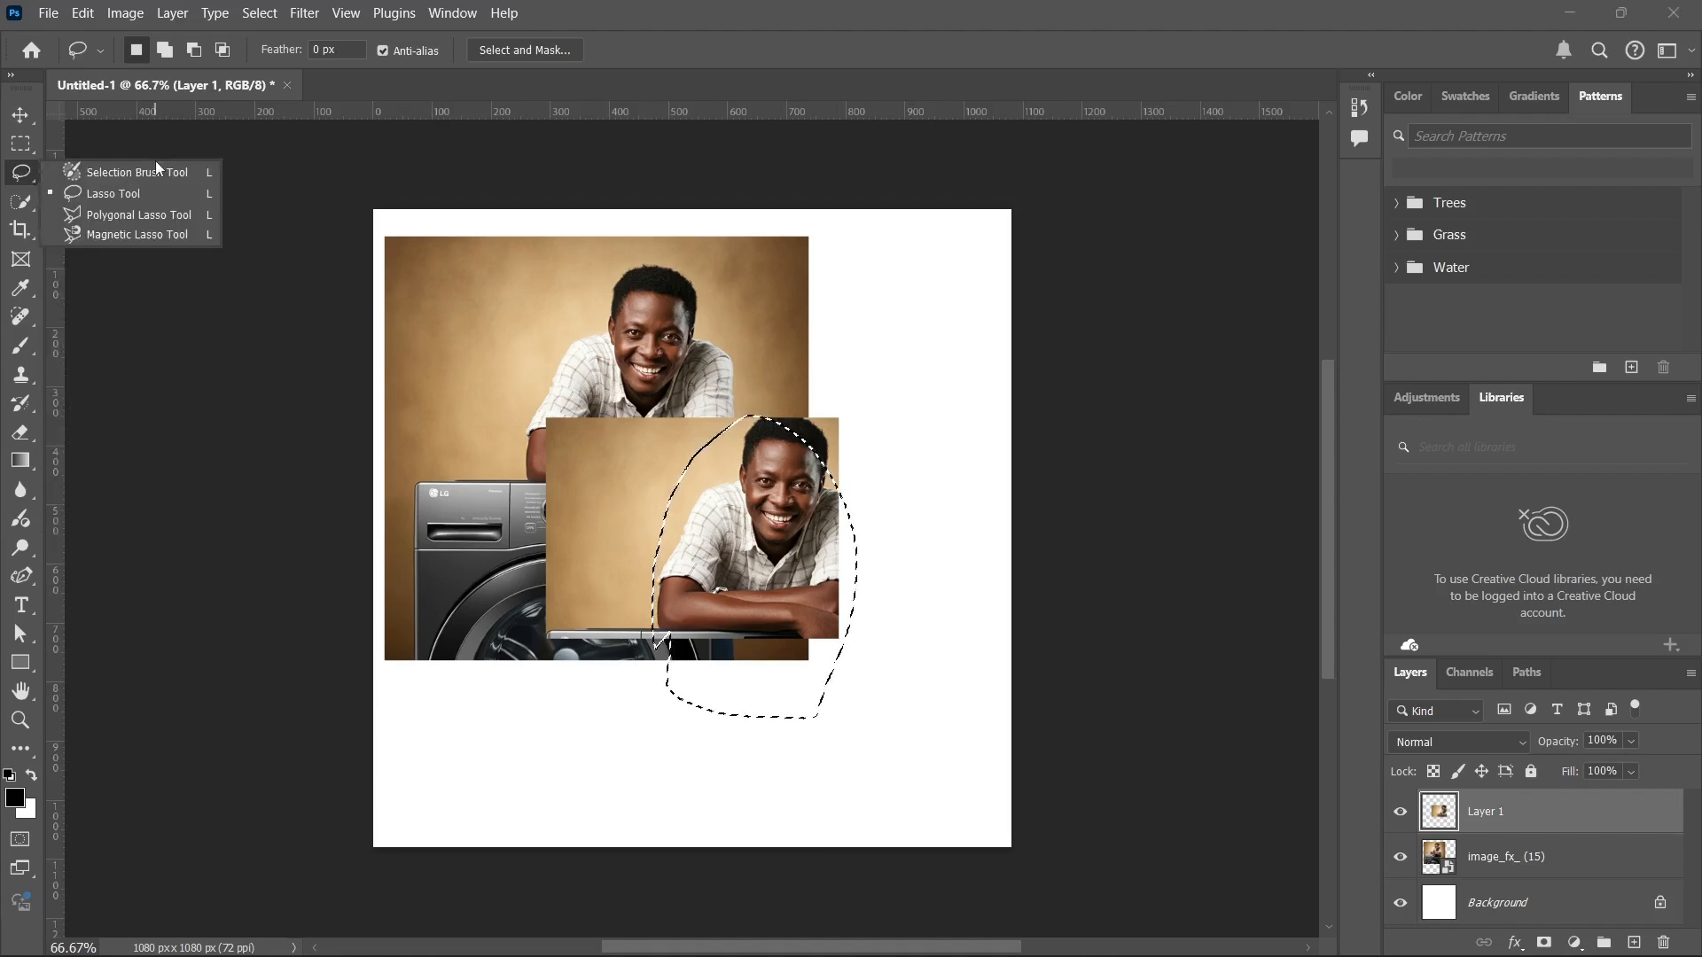
left_click(164, 214)
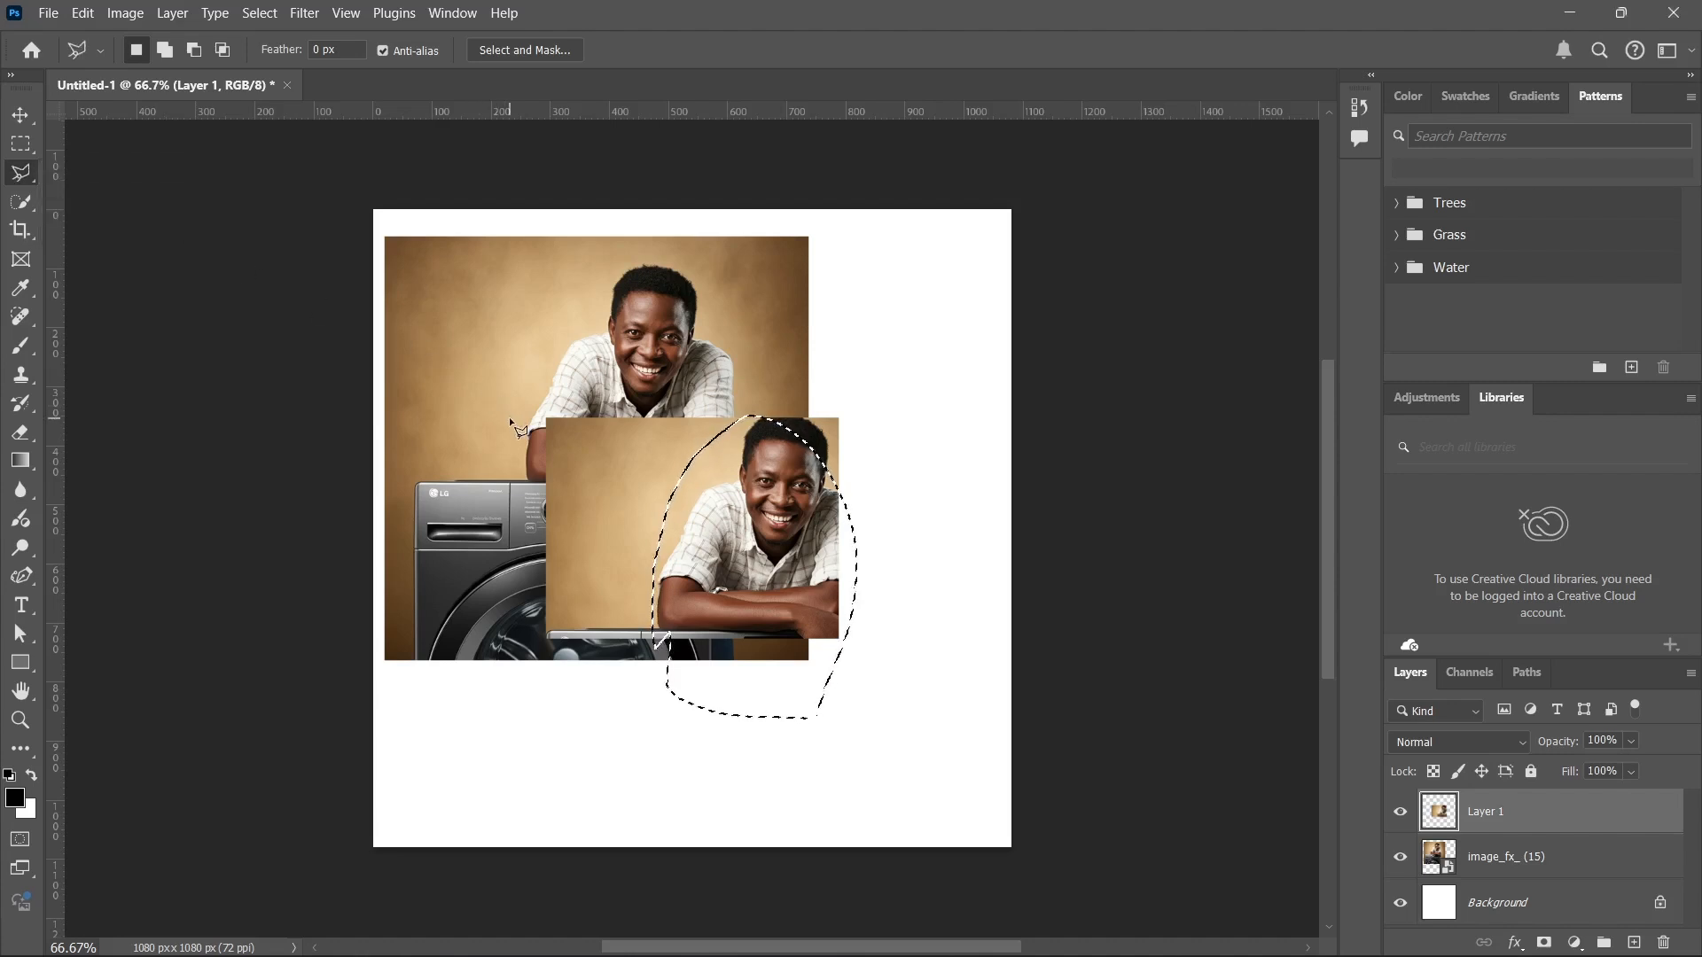
key("ctrl+d")
left_click(446, 305)
left_click(744, 306)
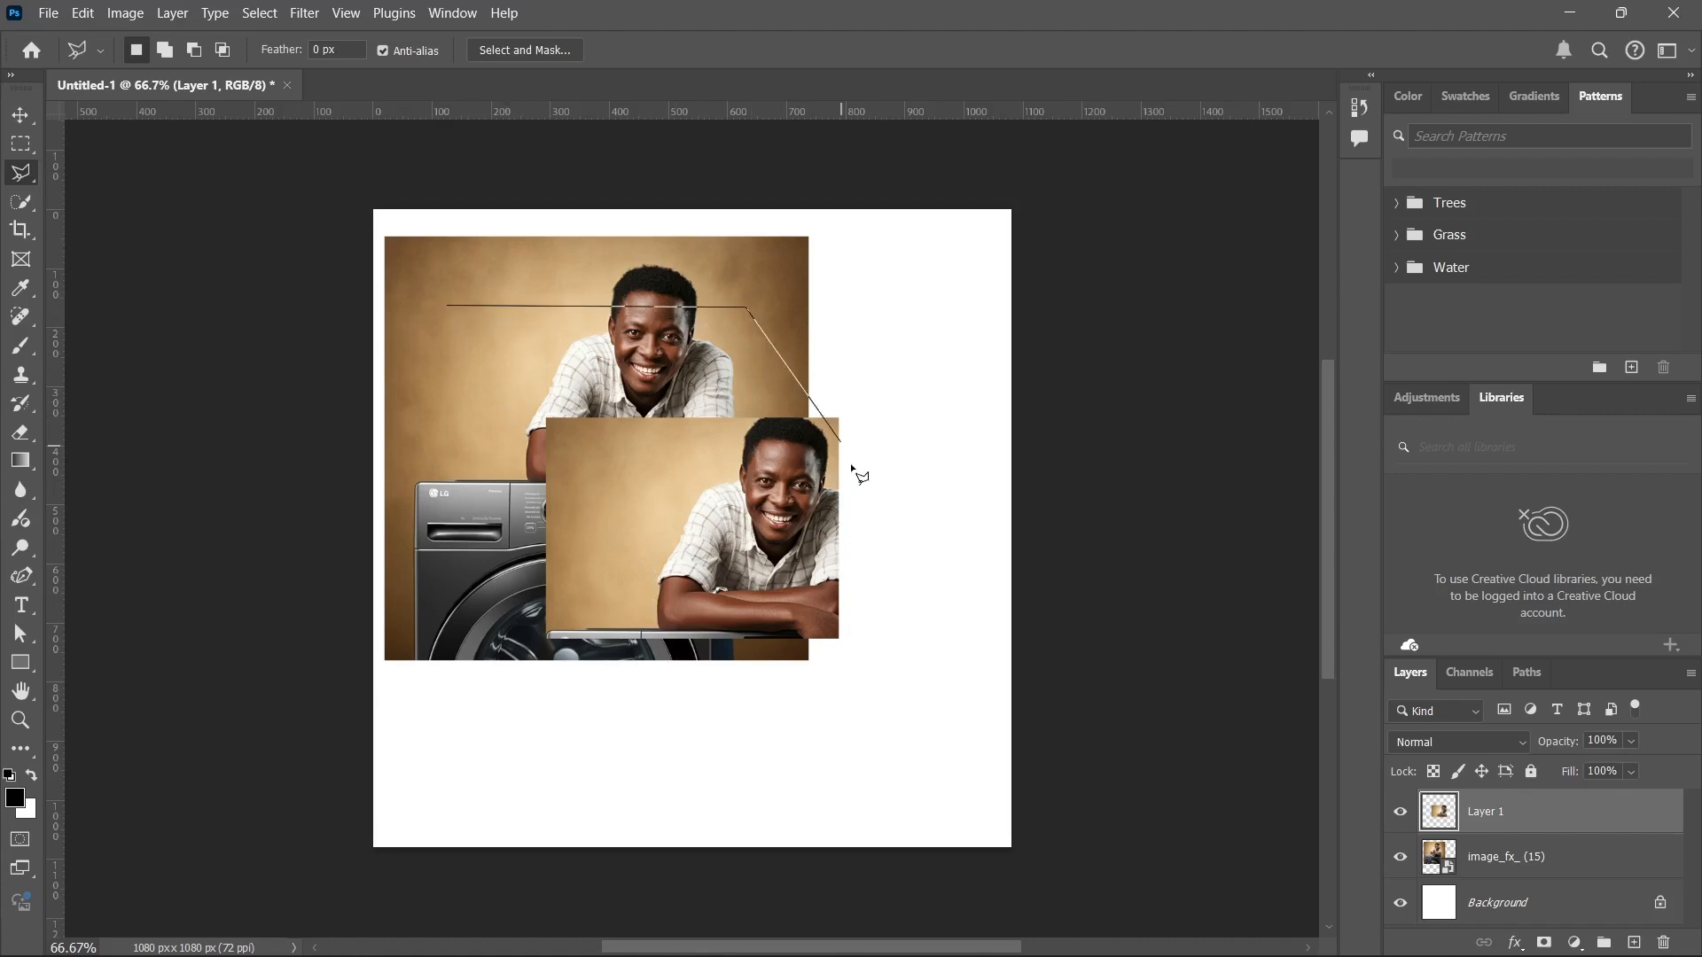
left_click(864, 485)
left_click(453, 679)
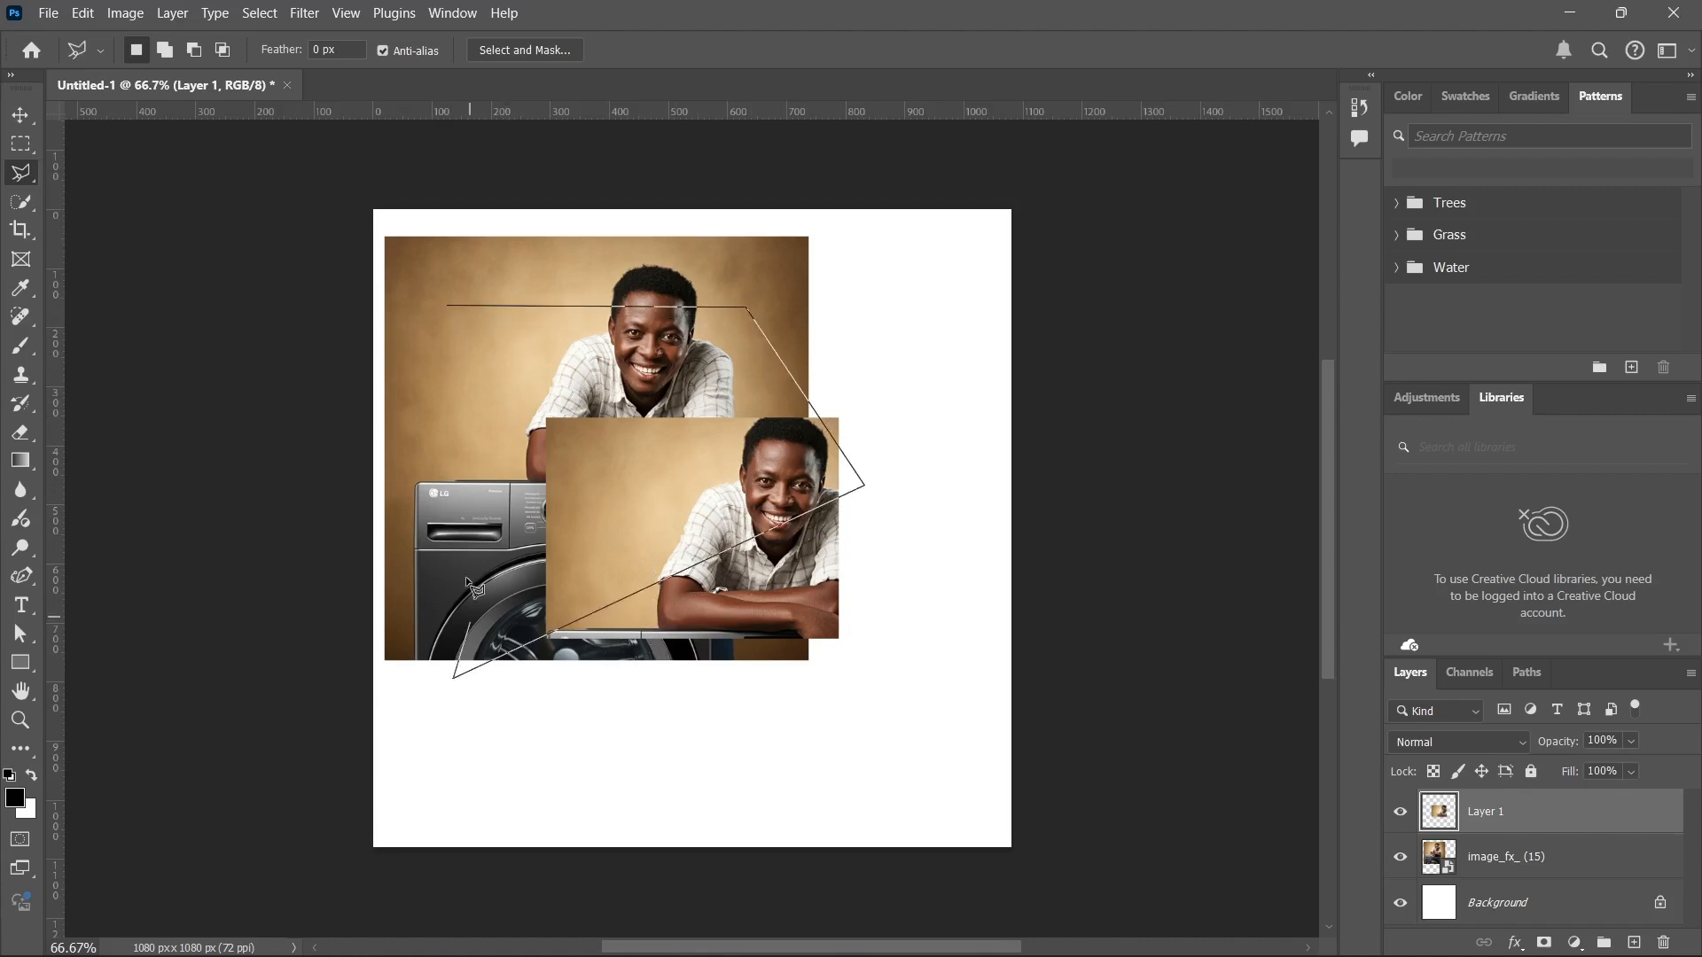
left_click(456, 454)
left_click(662, 460)
left_click(601, 359)
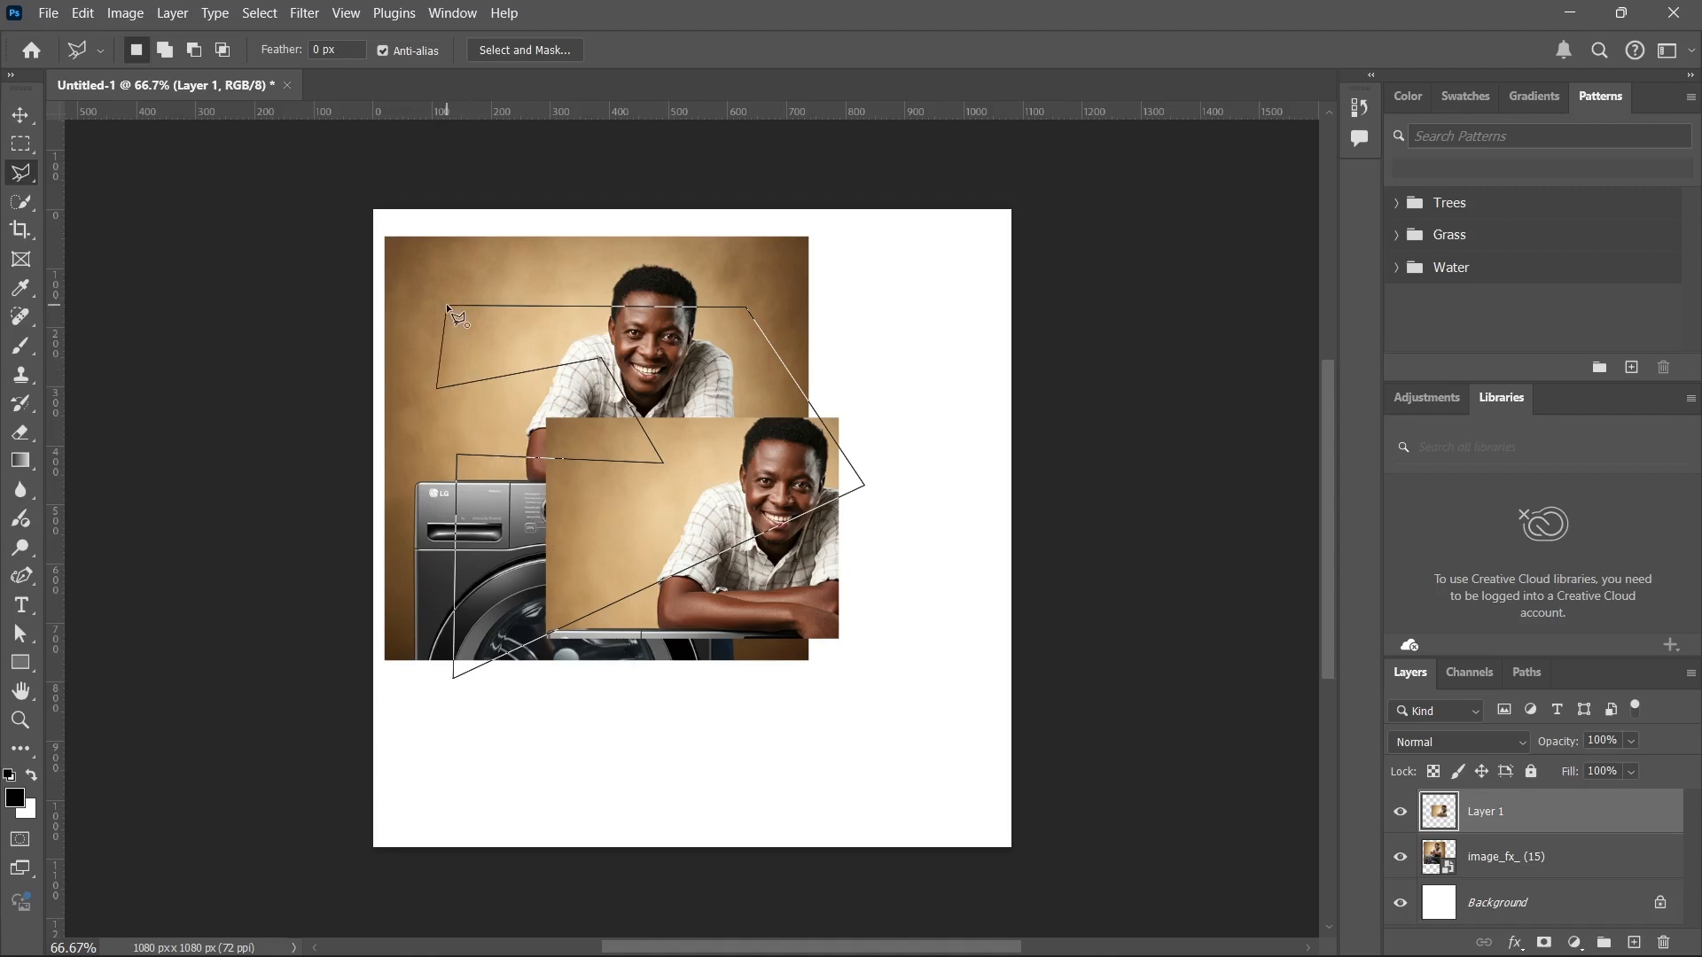
left_click(445, 304)
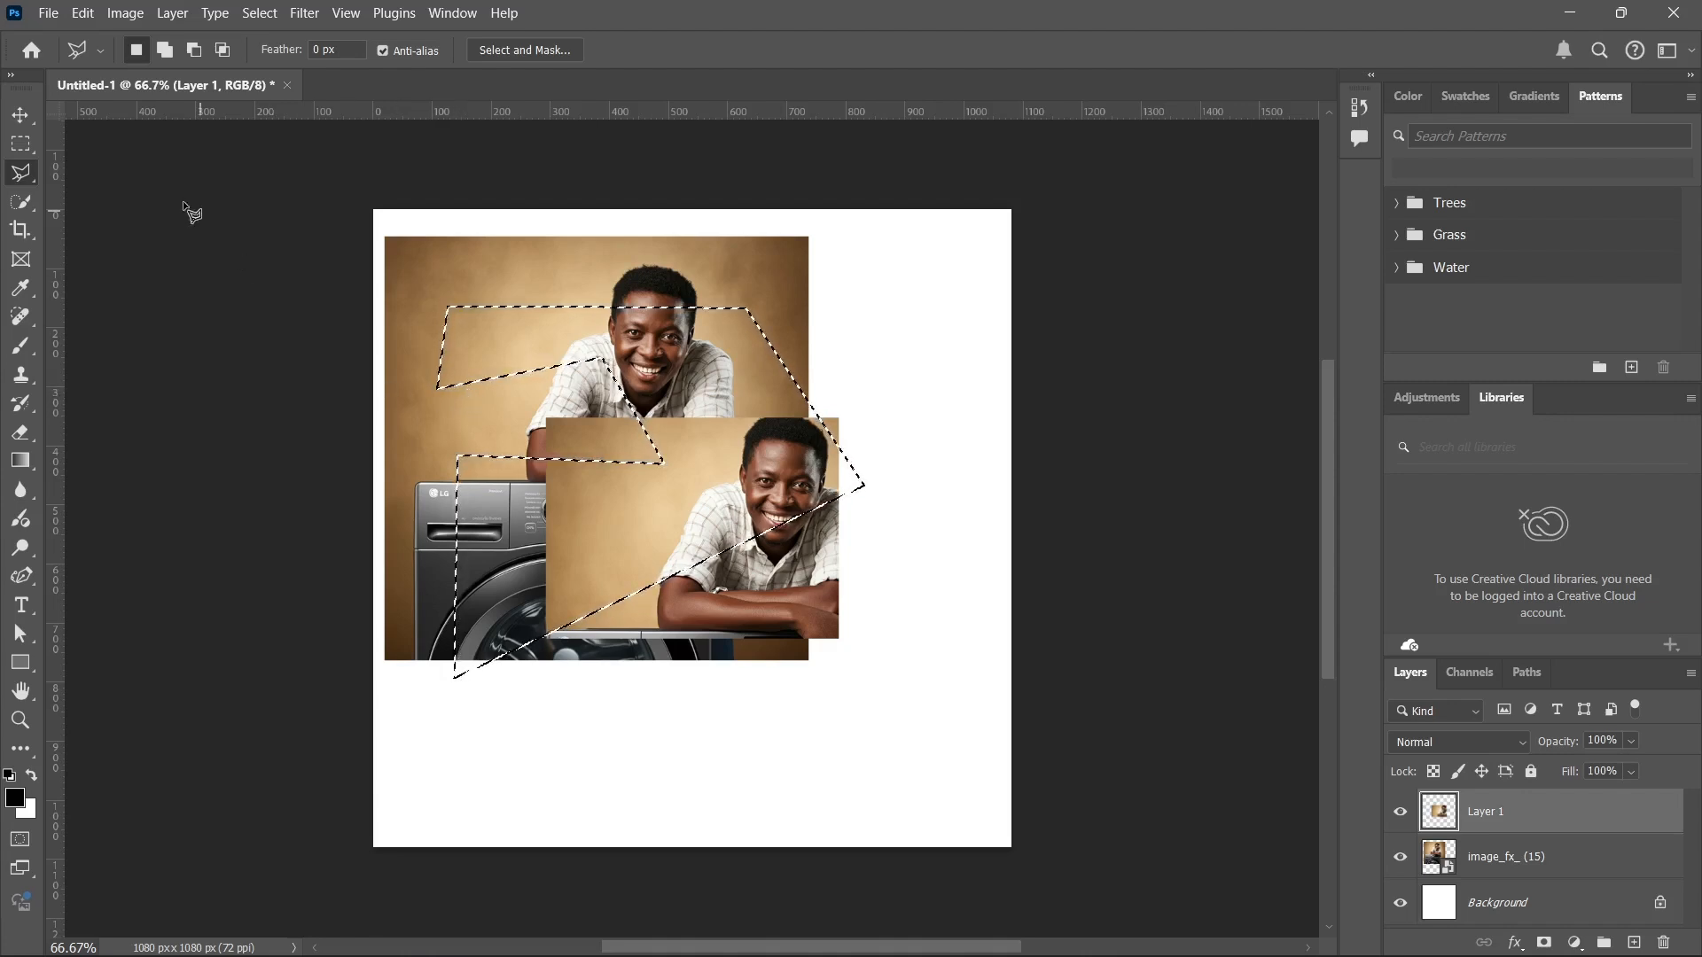
Clear the polygonal selection, select the plain background of the cropped copy with the Quick Selection tool, and deselect it.
left_click(21, 202)
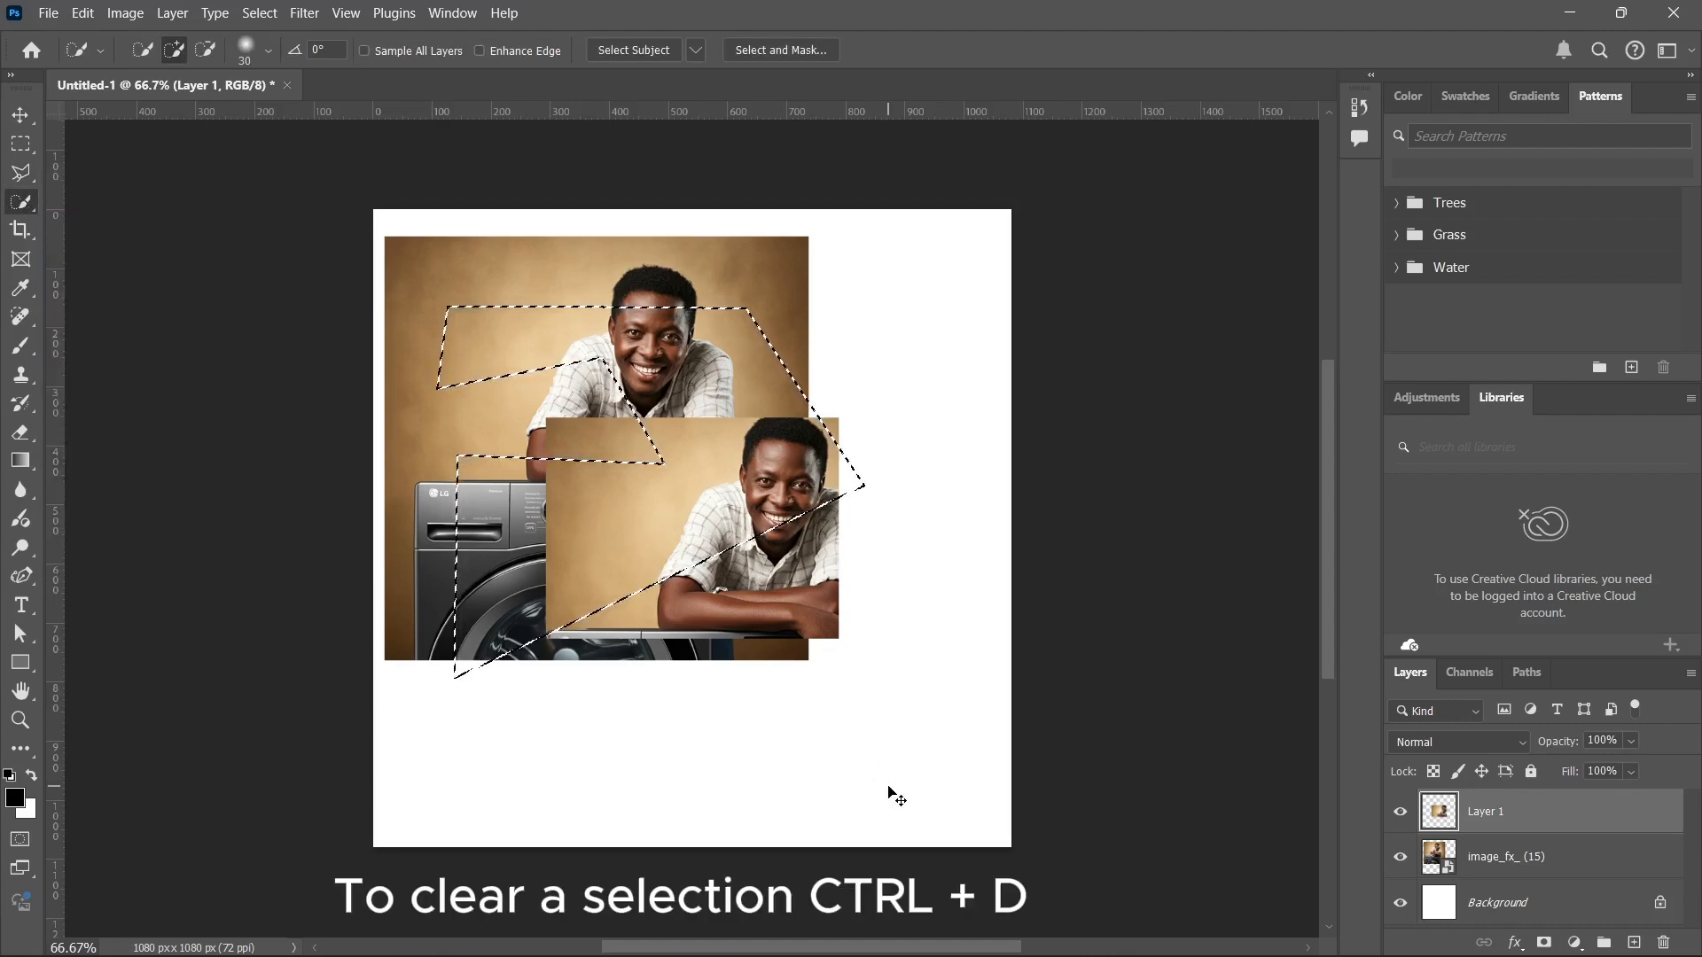
key("ctrl+d")
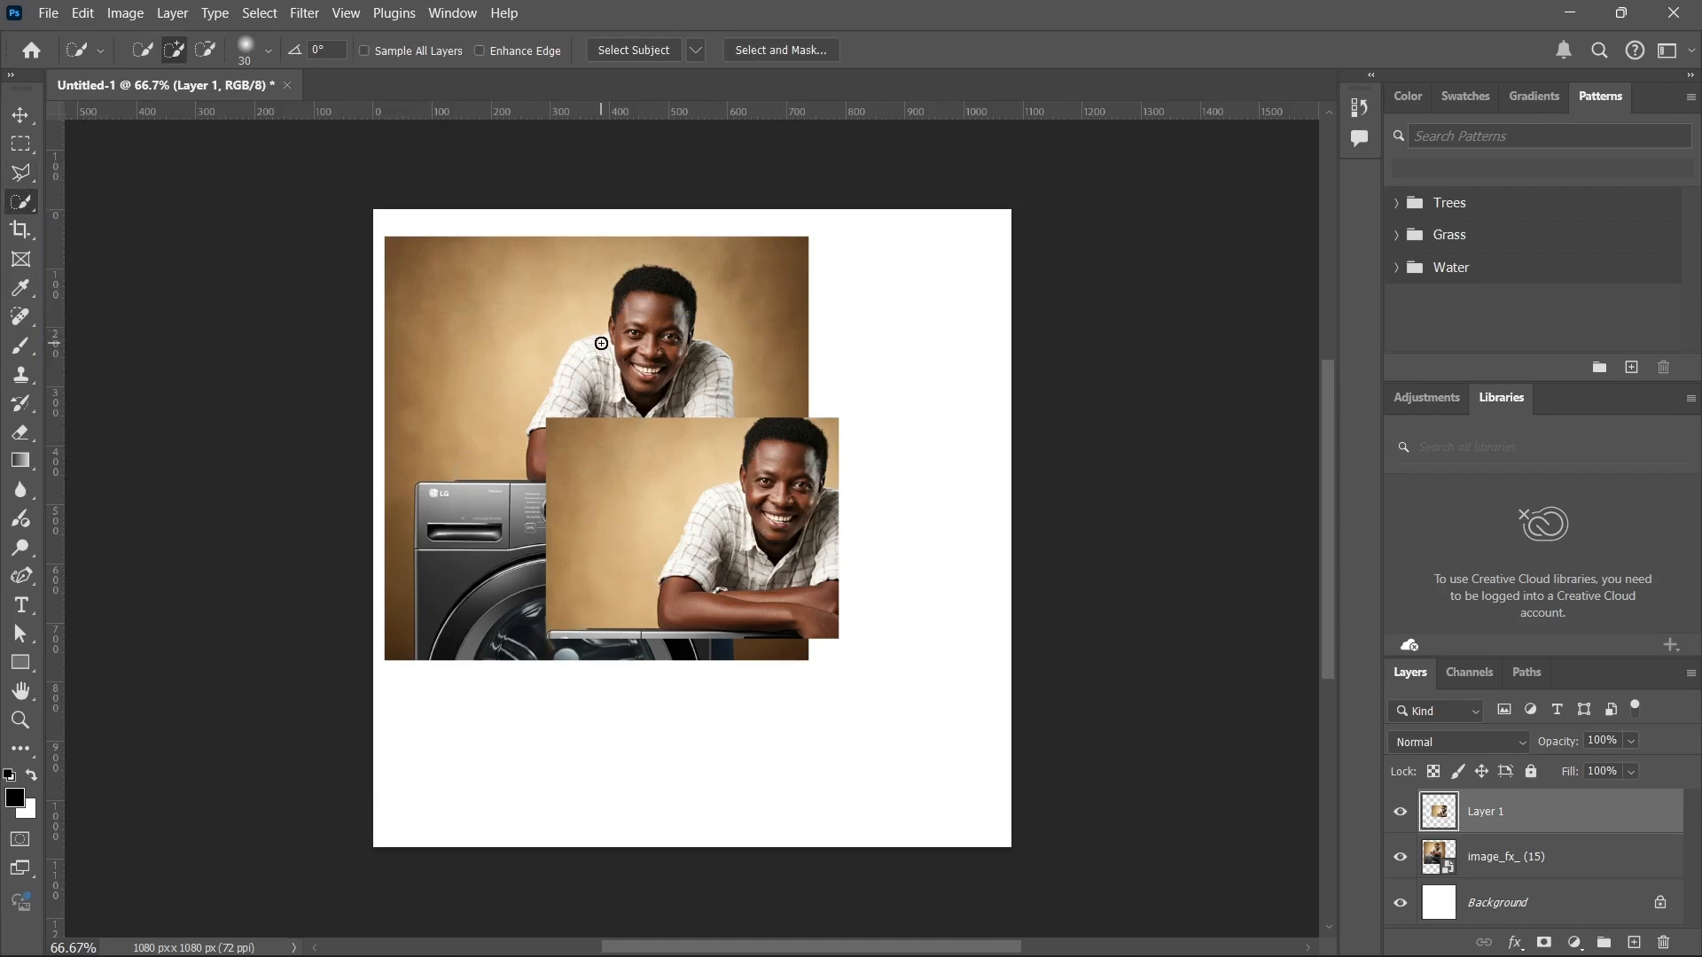
mouse_move(636, 352)
left_mouse_down()
mouse_move(735, 458)
mouse_move(722, 476)
left_mouse_up()
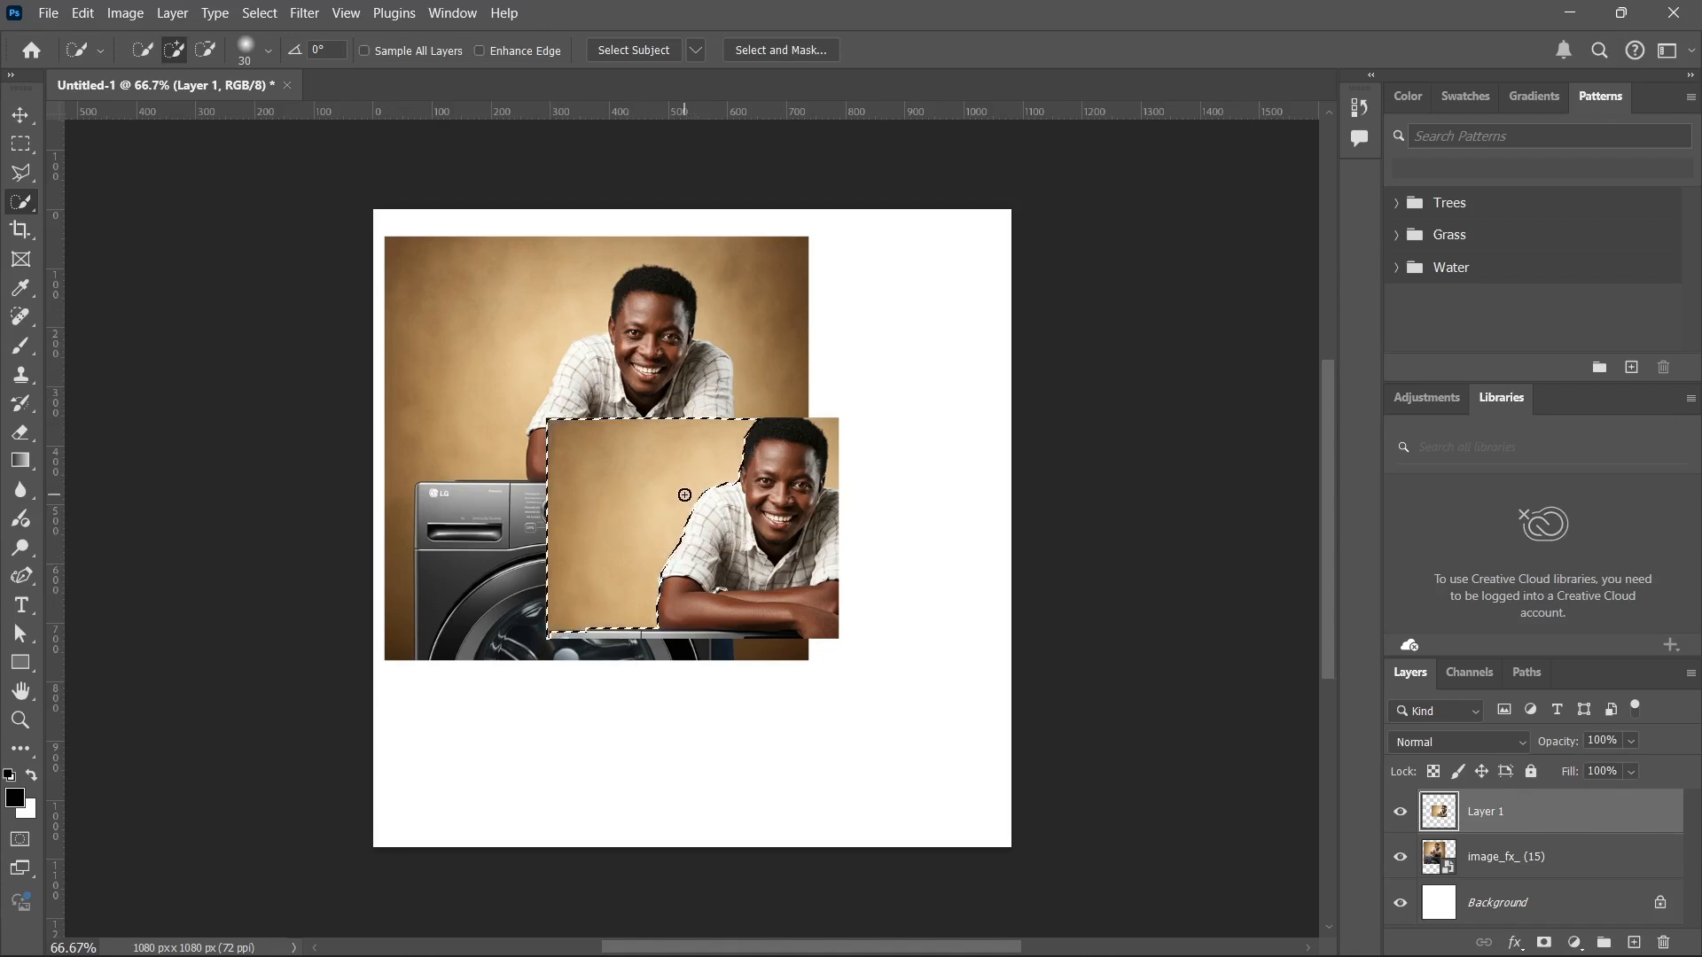
key("ctrl+d")
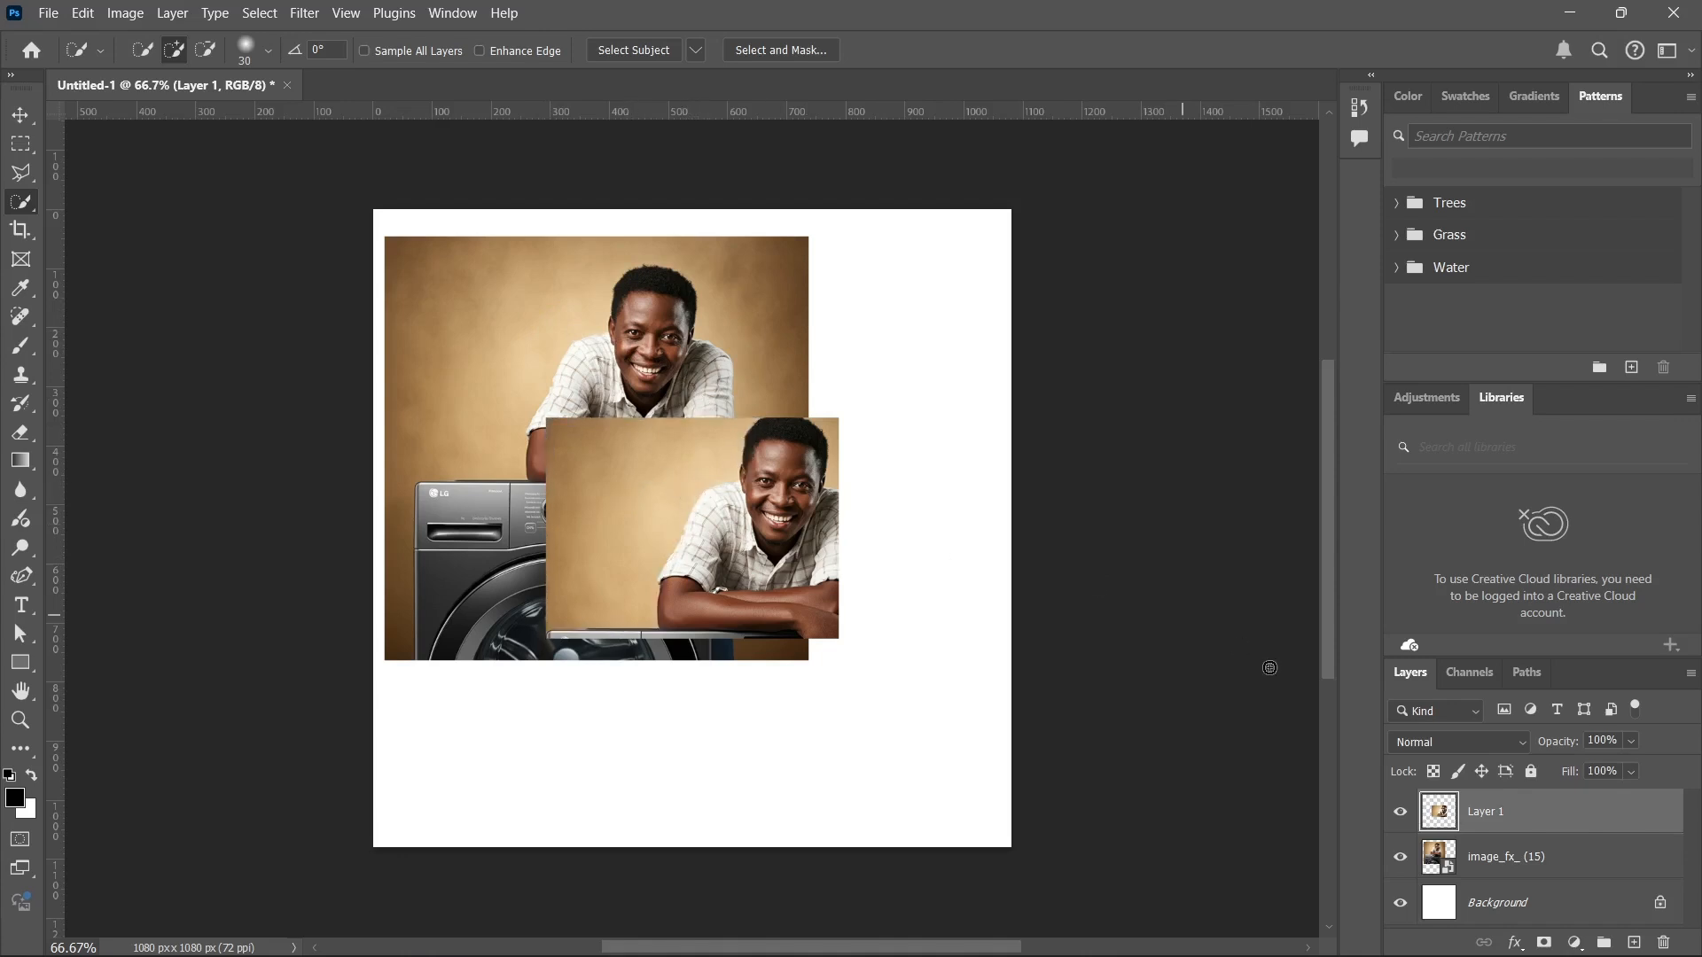
Hide Layer 1 and make the image_fx_ (15) layer active.
left_click(1400, 811)
left_click(1475, 858)
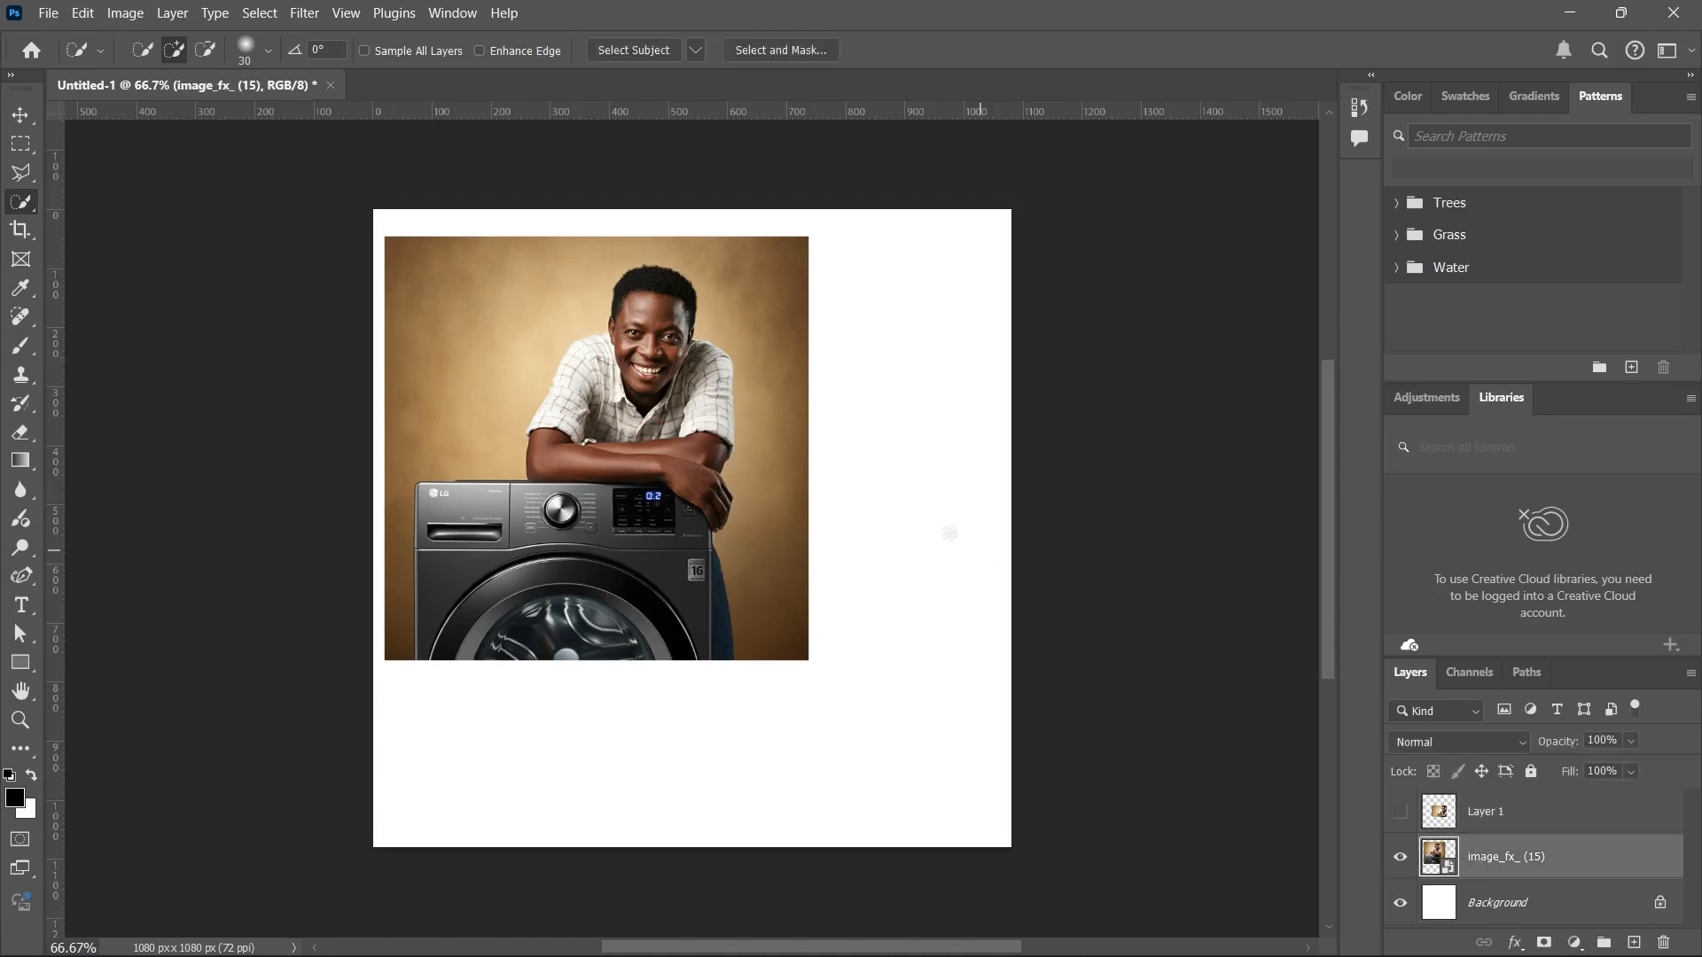
Move the image_fx_ (15) picture down and to the right, closer to the centre of the canvas.
key("v")
left_click_drag(656, 501, 718, 570)
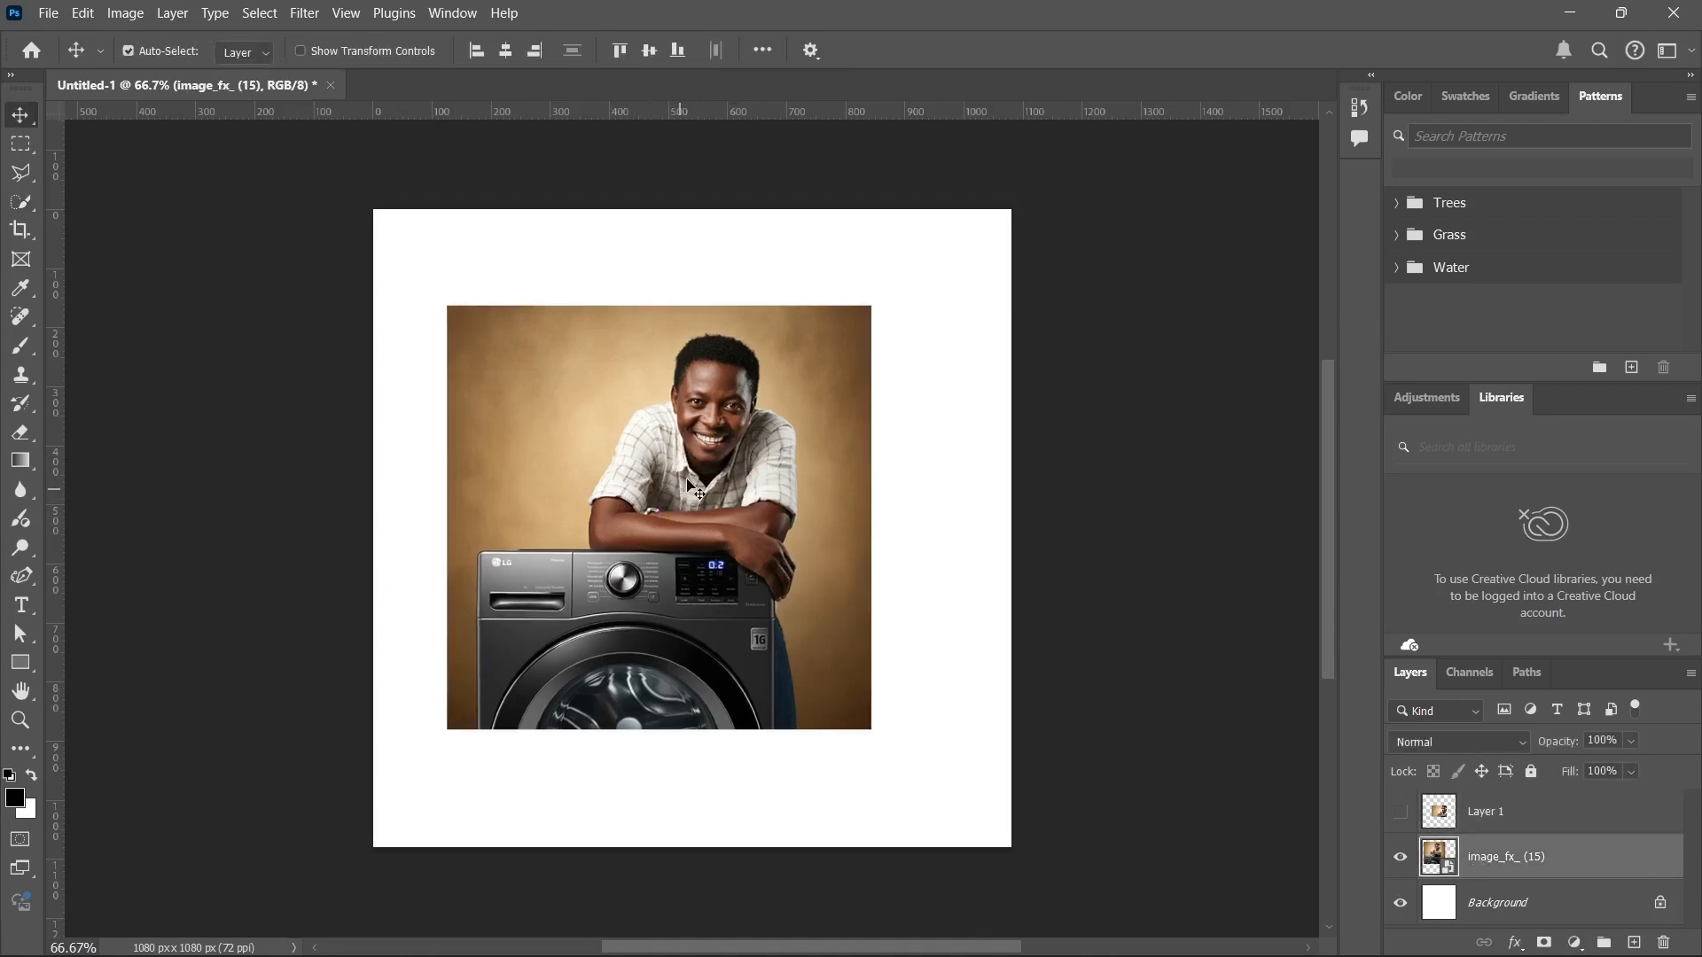
Select the man together with the washing machine using the Quick Selection tool, and clear the selection.
left_click(23, 203)
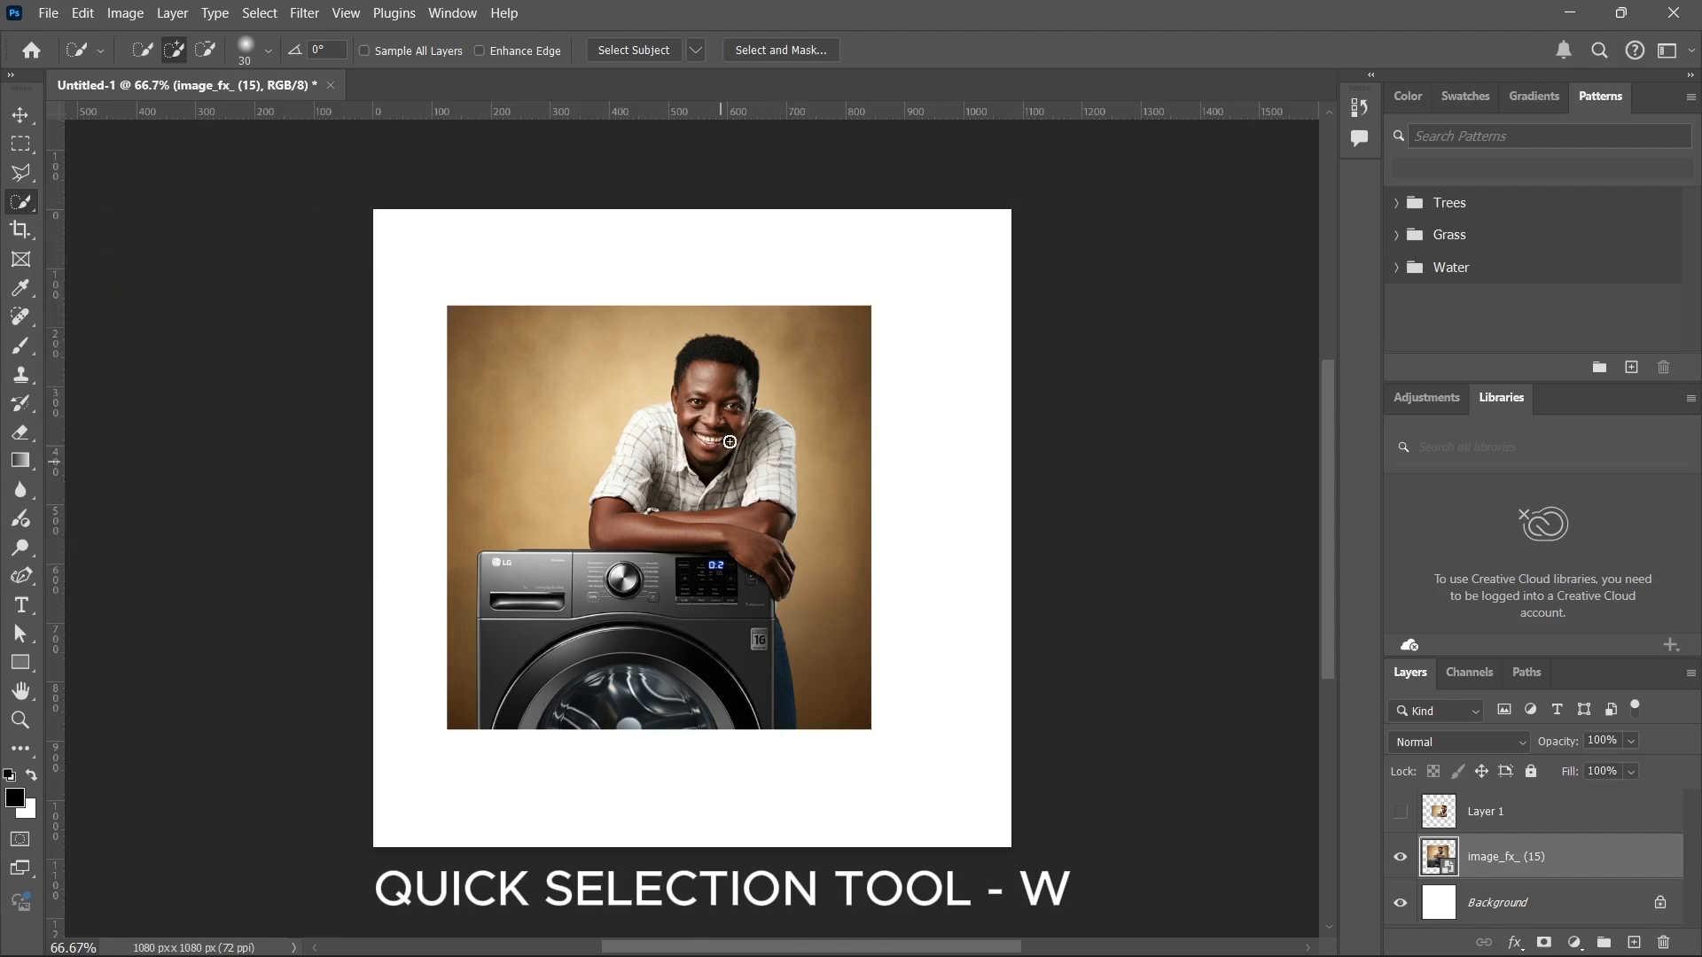
mouse_move(698, 429)
left_mouse_down()
mouse_move(717, 533)
mouse_move(680, 479)
mouse_move(703, 366)
mouse_move(701, 452)
mouse_move(652, 506)
mouse_move(669, 423)
mouse_move(746, 429)
mouse_move(775, 463)
mouse_move(776, 505)
mouse_move(667, 649)
mouse_move(620, 666)
mouse_move(564, 588)
mouse_move(516, 592)
mouse_move(595, 575)
mouse_move(702, 632)
mouse_move(703, 692)
left_mouse_up()
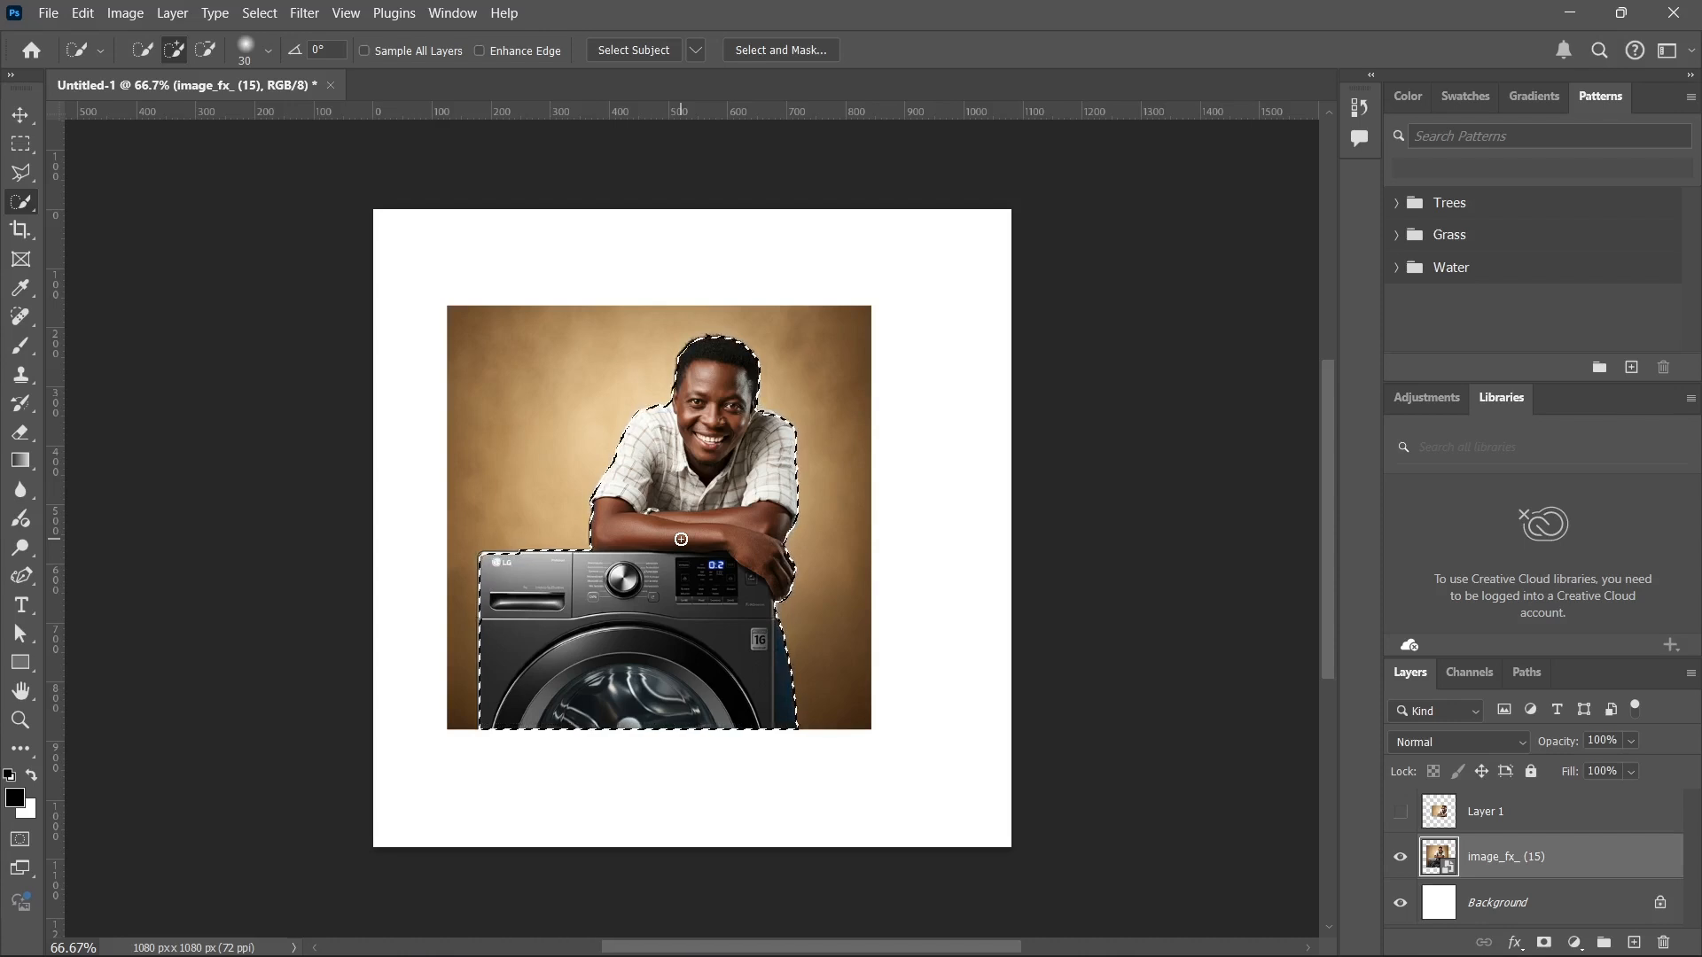
key("ctrl+d")
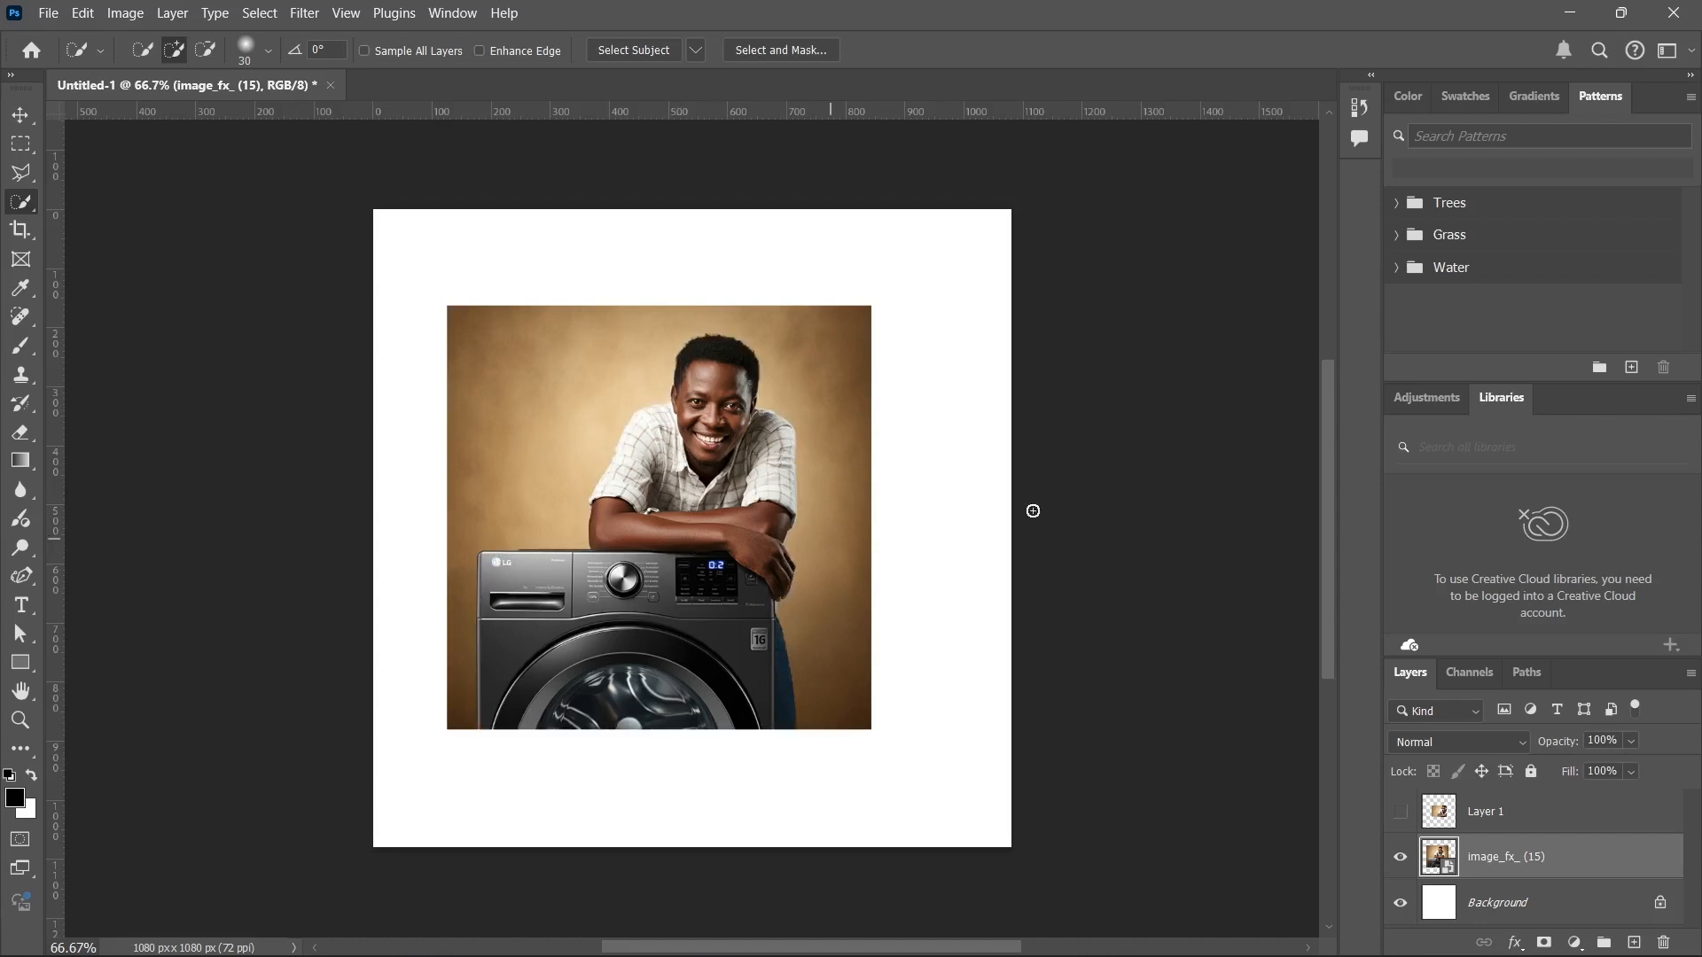
Try Magic Wand selections on the man's face and shirt and on parts of the washing machine, and clear the selection.
right_click(22, 213)
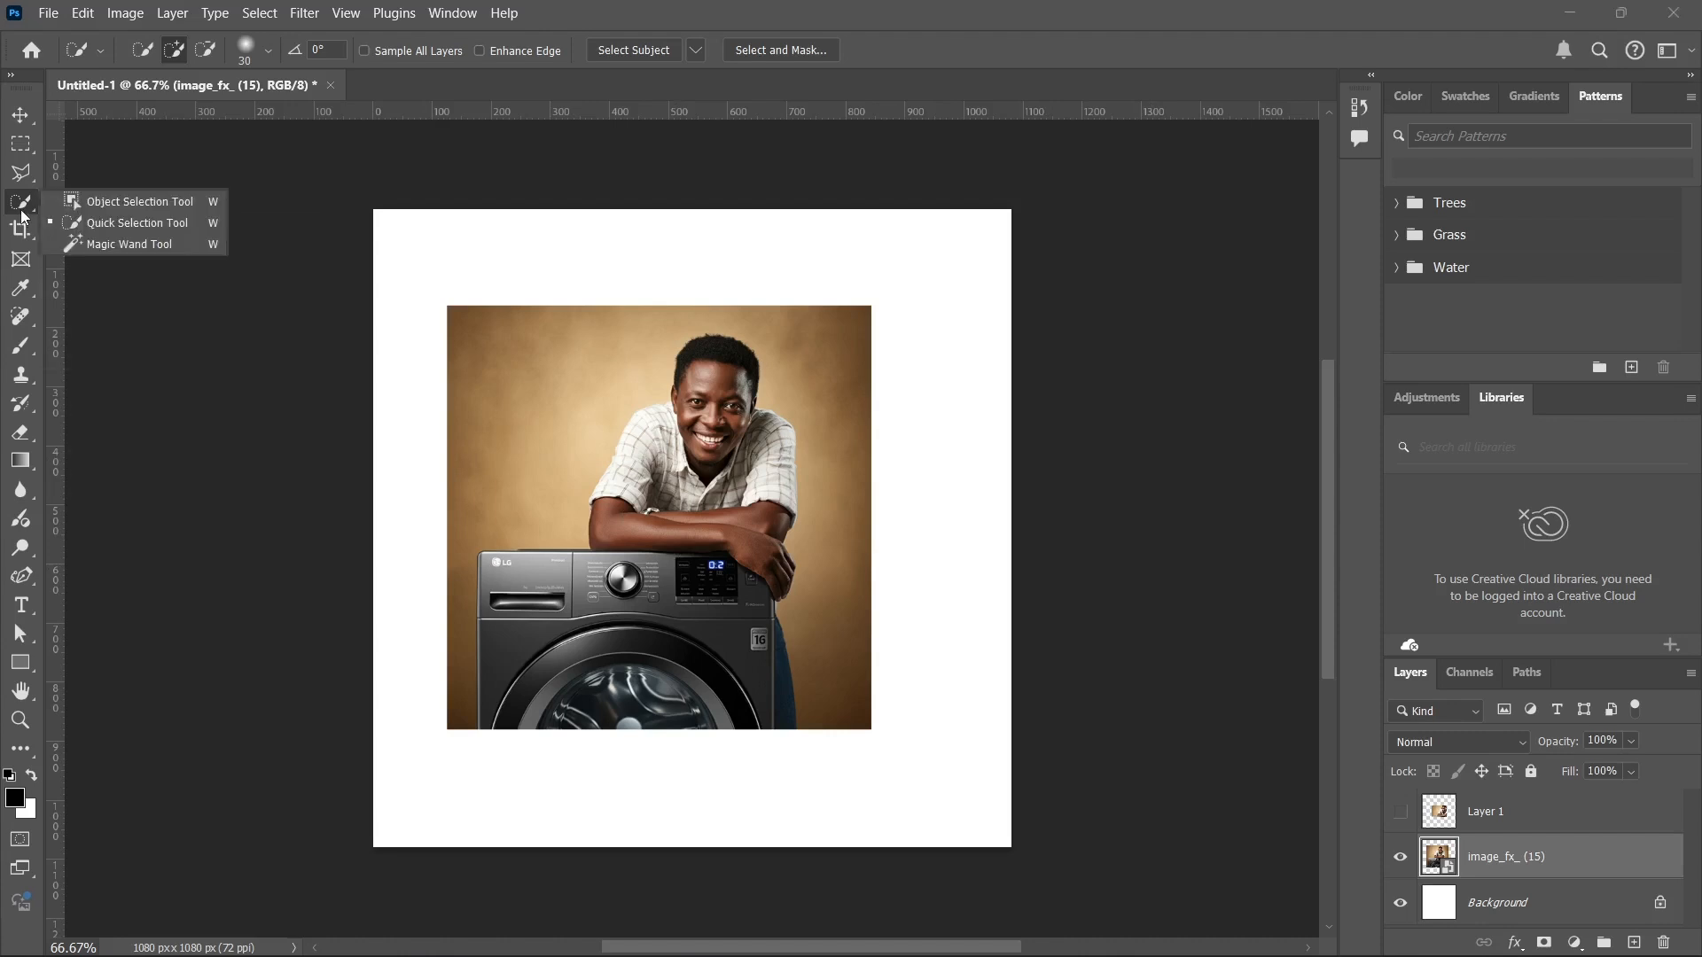
left_click(146, 241)
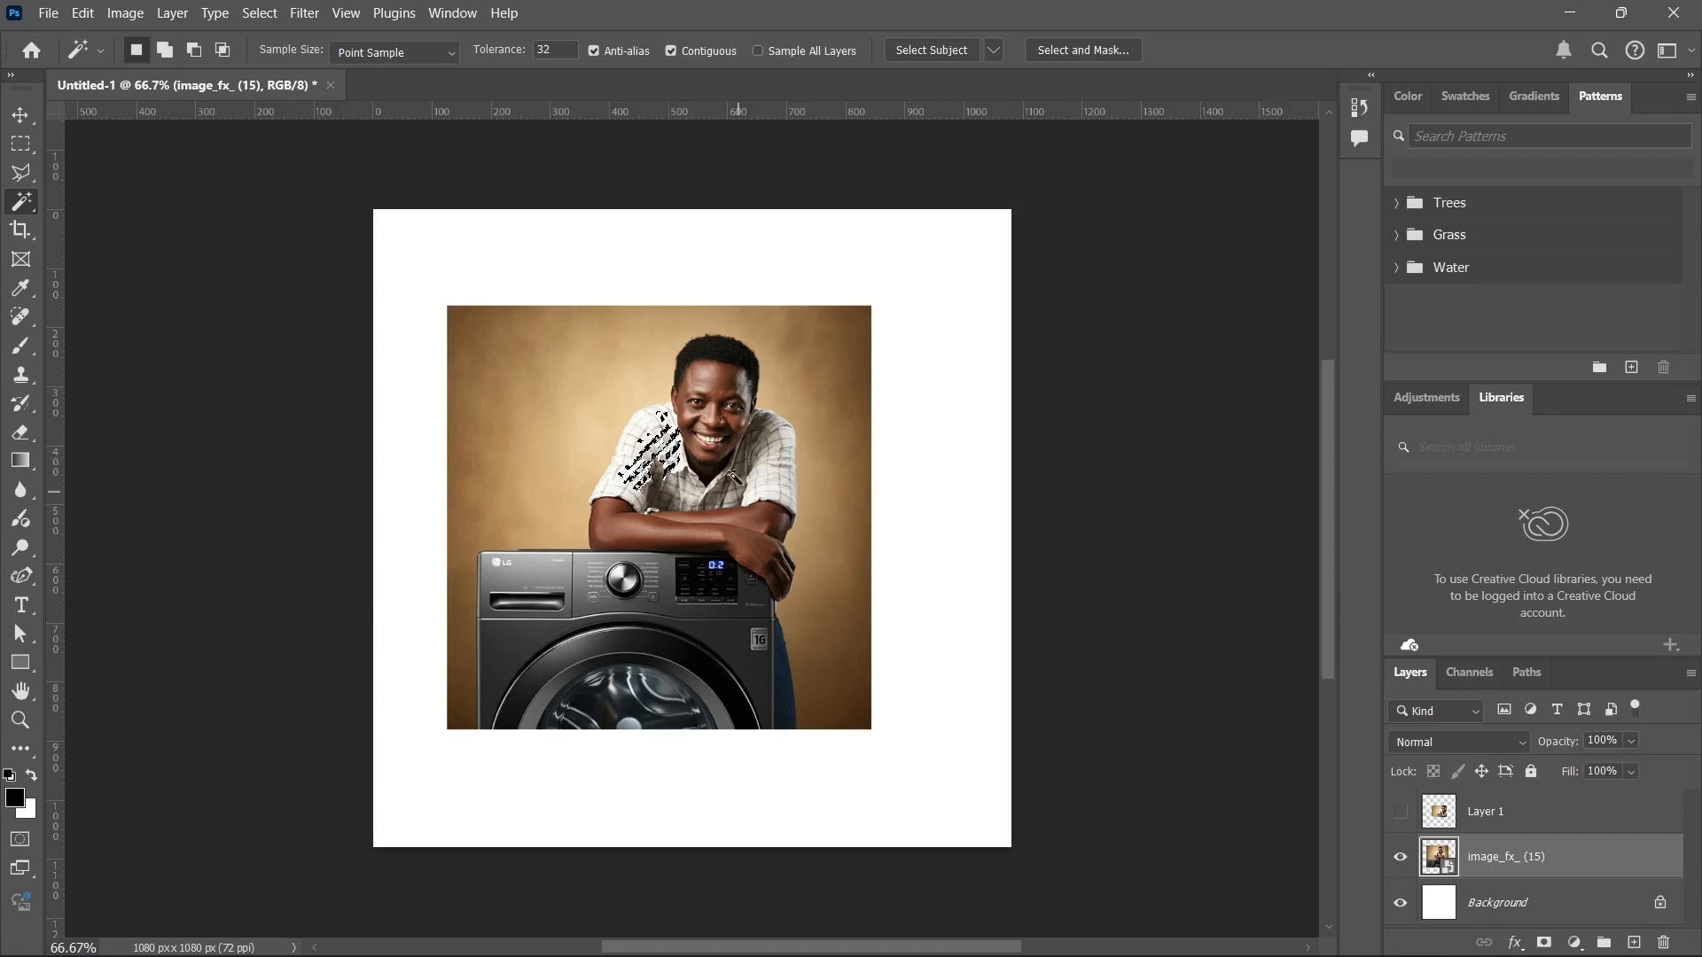
left_click(717, 400)
left_click(773, 472)
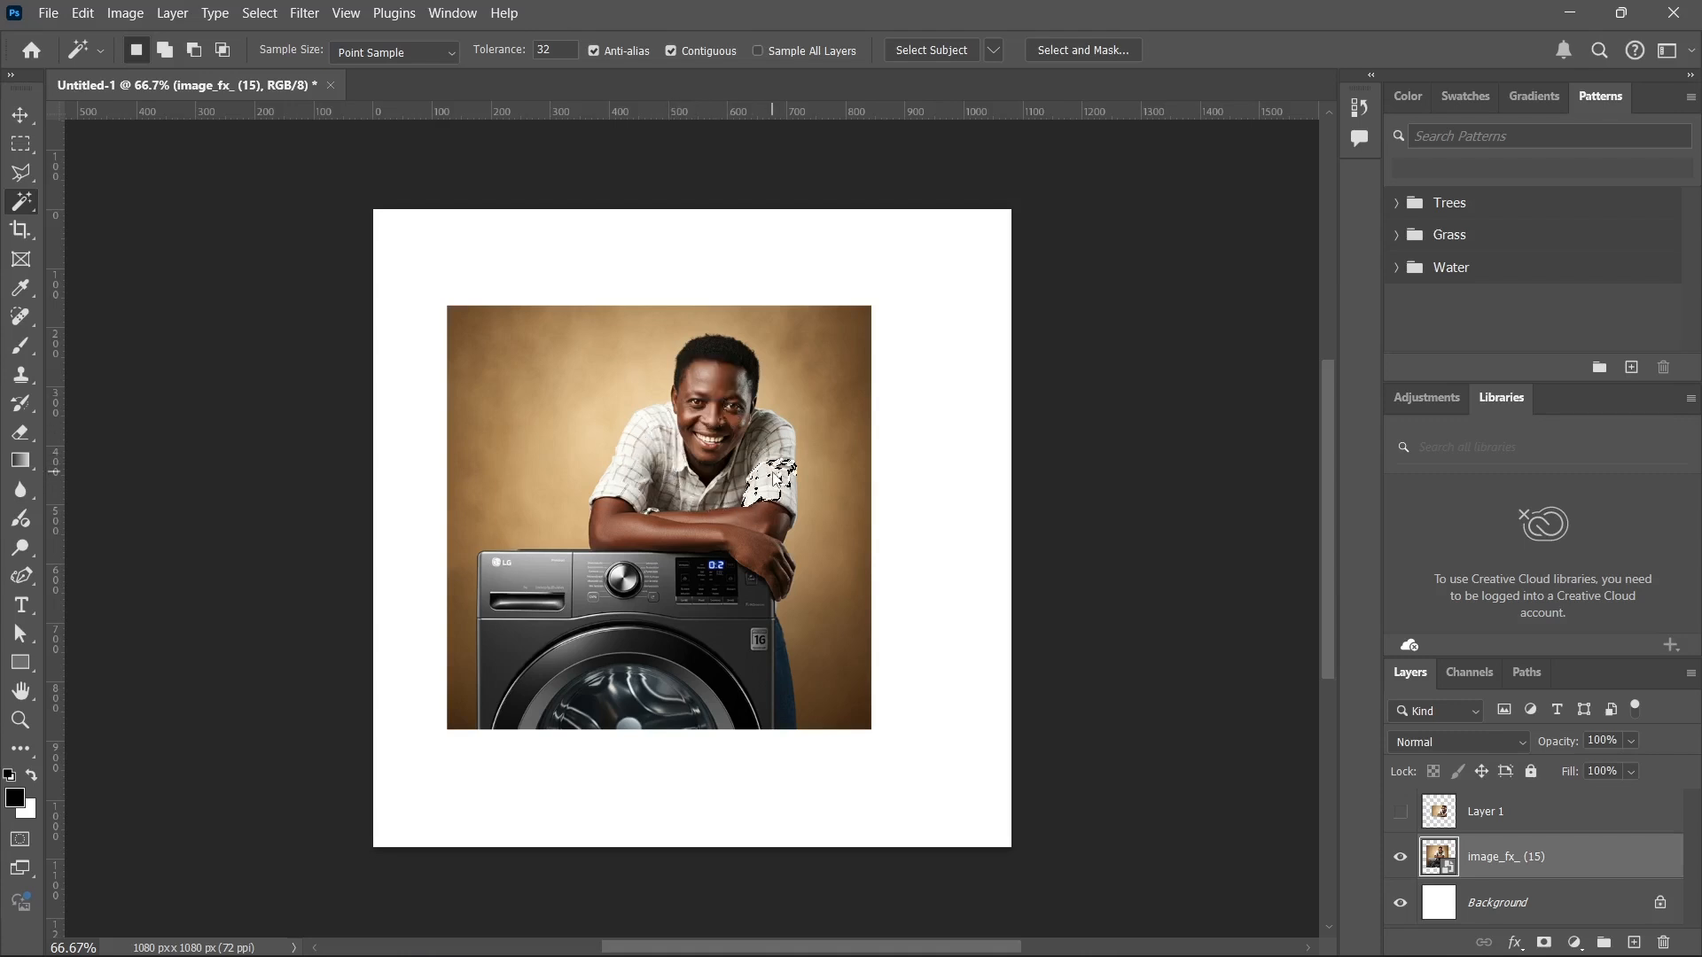
left_click(775, 433)
left_click(762, 420)
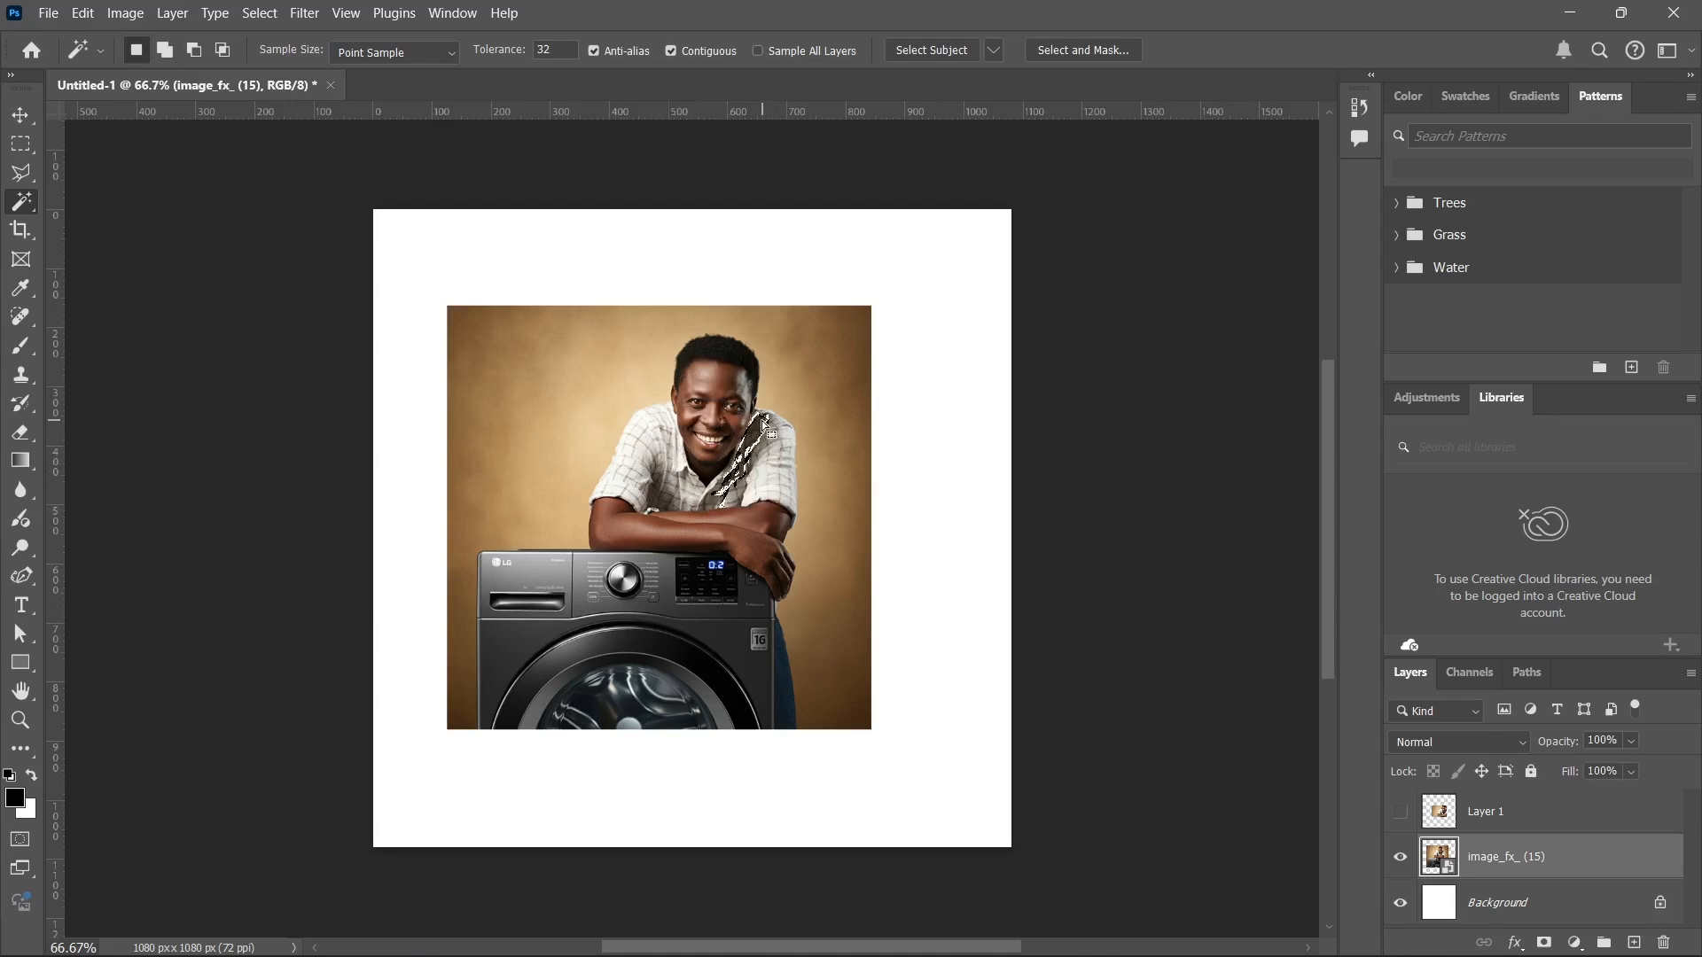
left_click(639, 481)
left_click(596, 539)
left_click(553, 606)
left_click(587, 619)
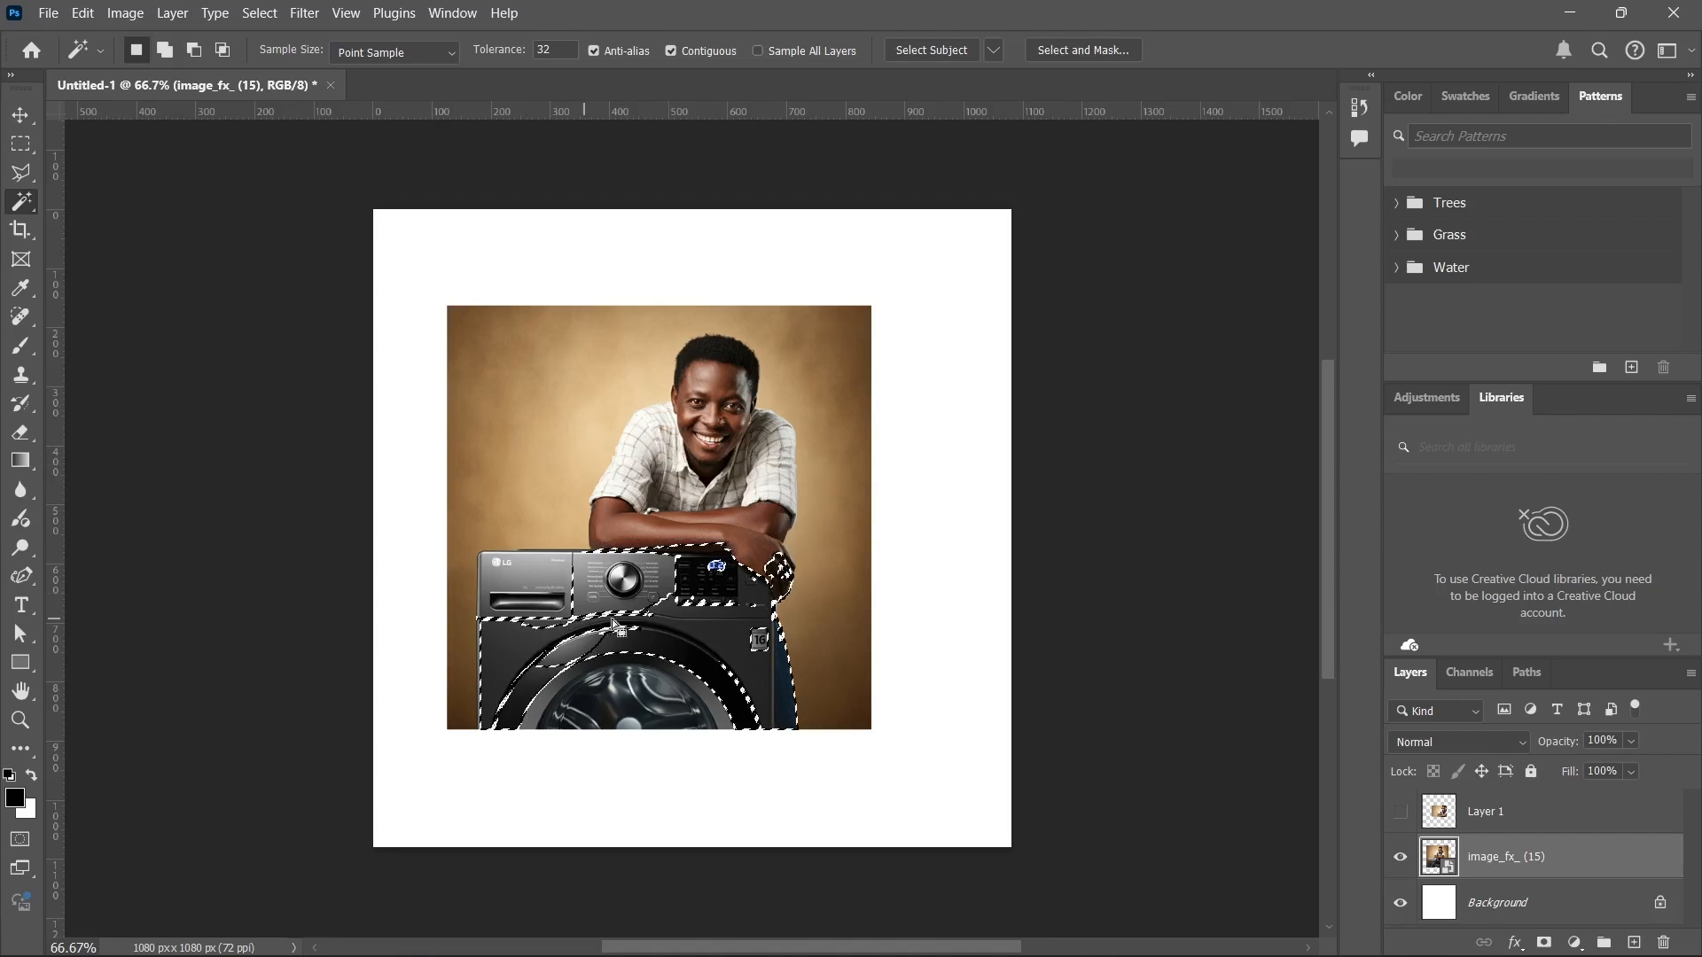
left_click(543, 580)
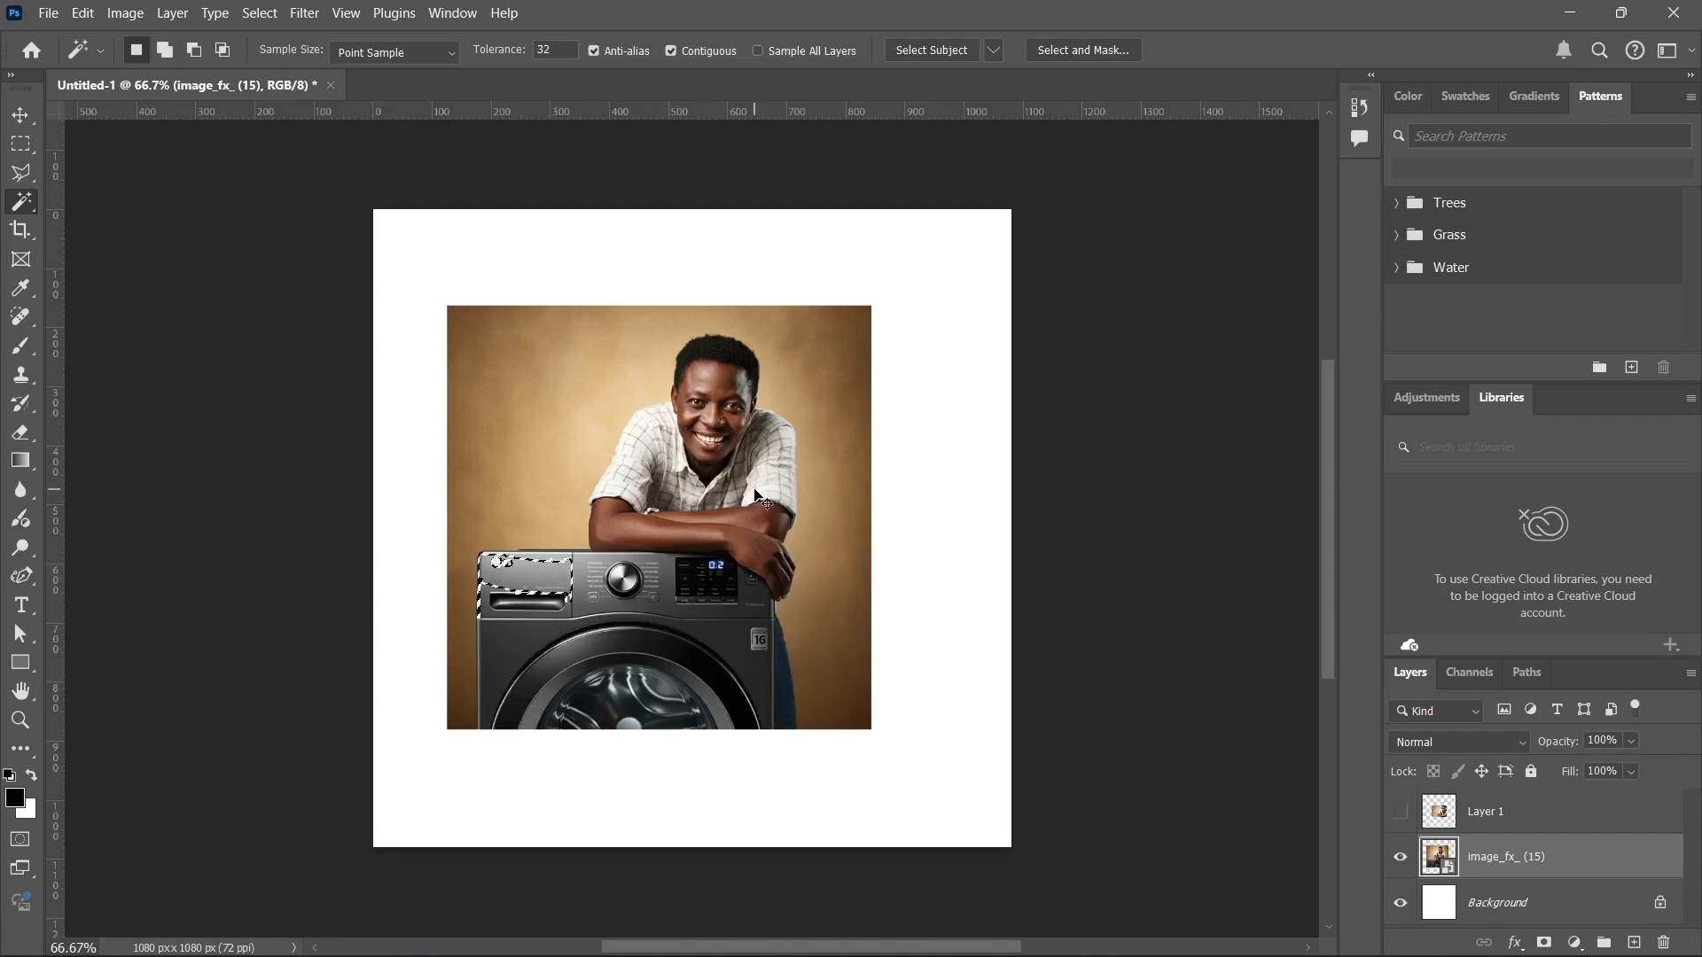
key("ctrl+d")
Select the man and the washing machine in turn with the Object Selection tool, deselect, and return to the Quick Selection tool.
right_click(25, 211)
left_click(110, 207)
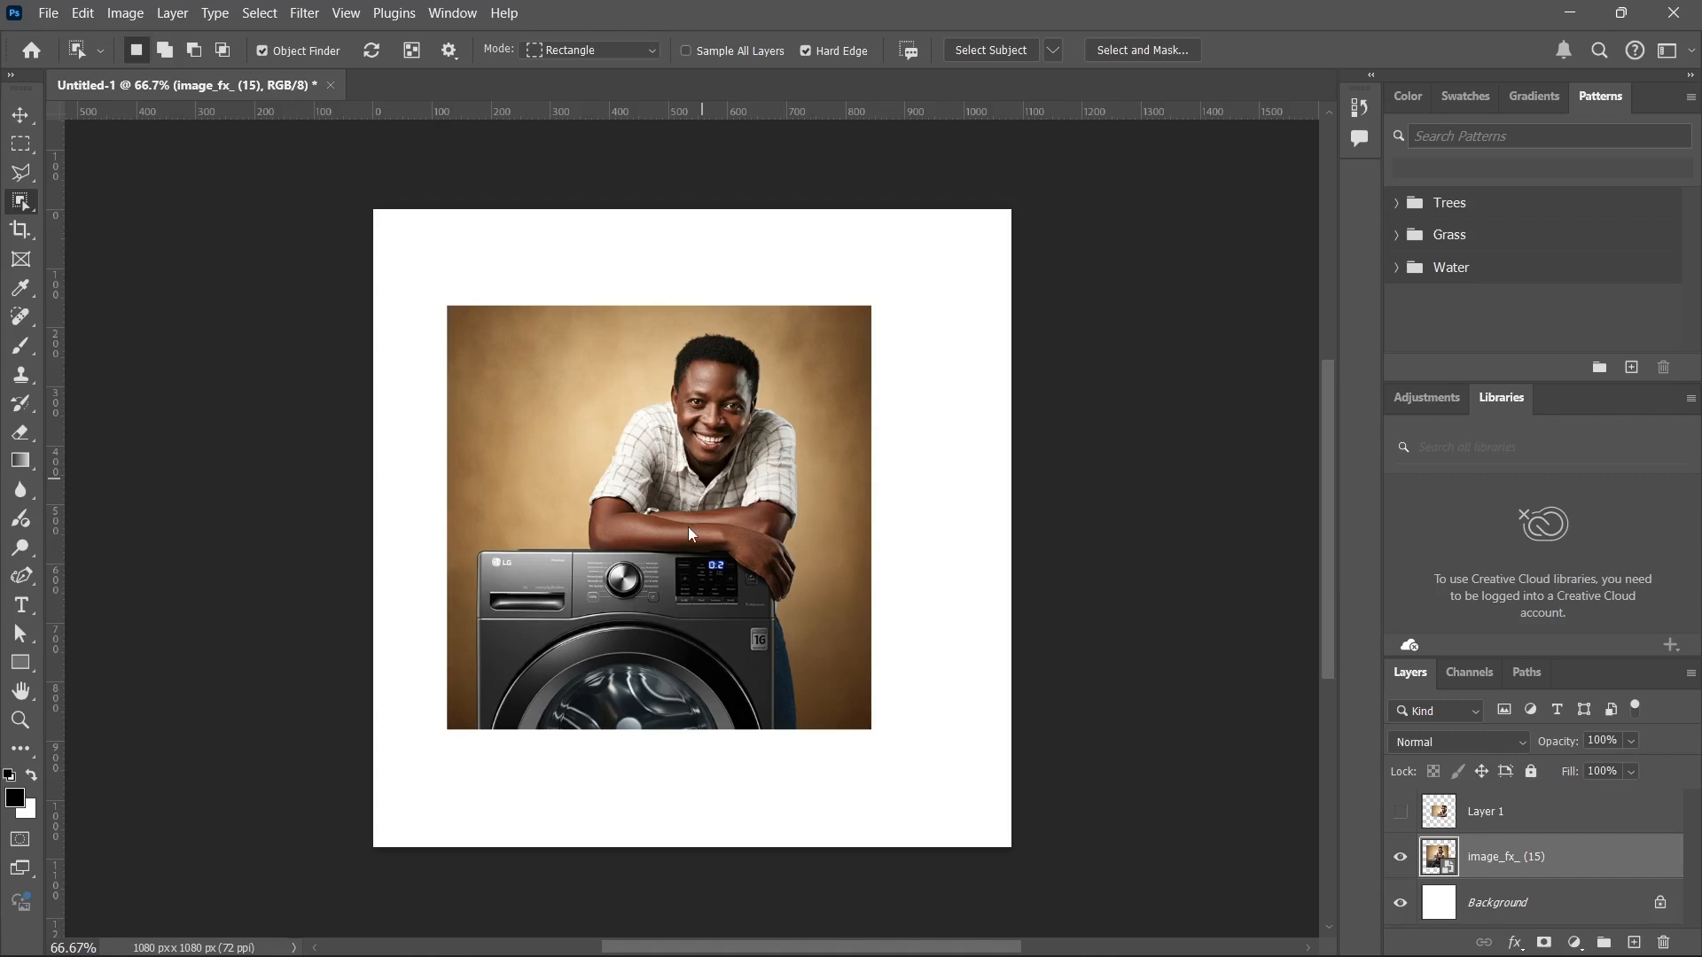
left_click(734, 342)
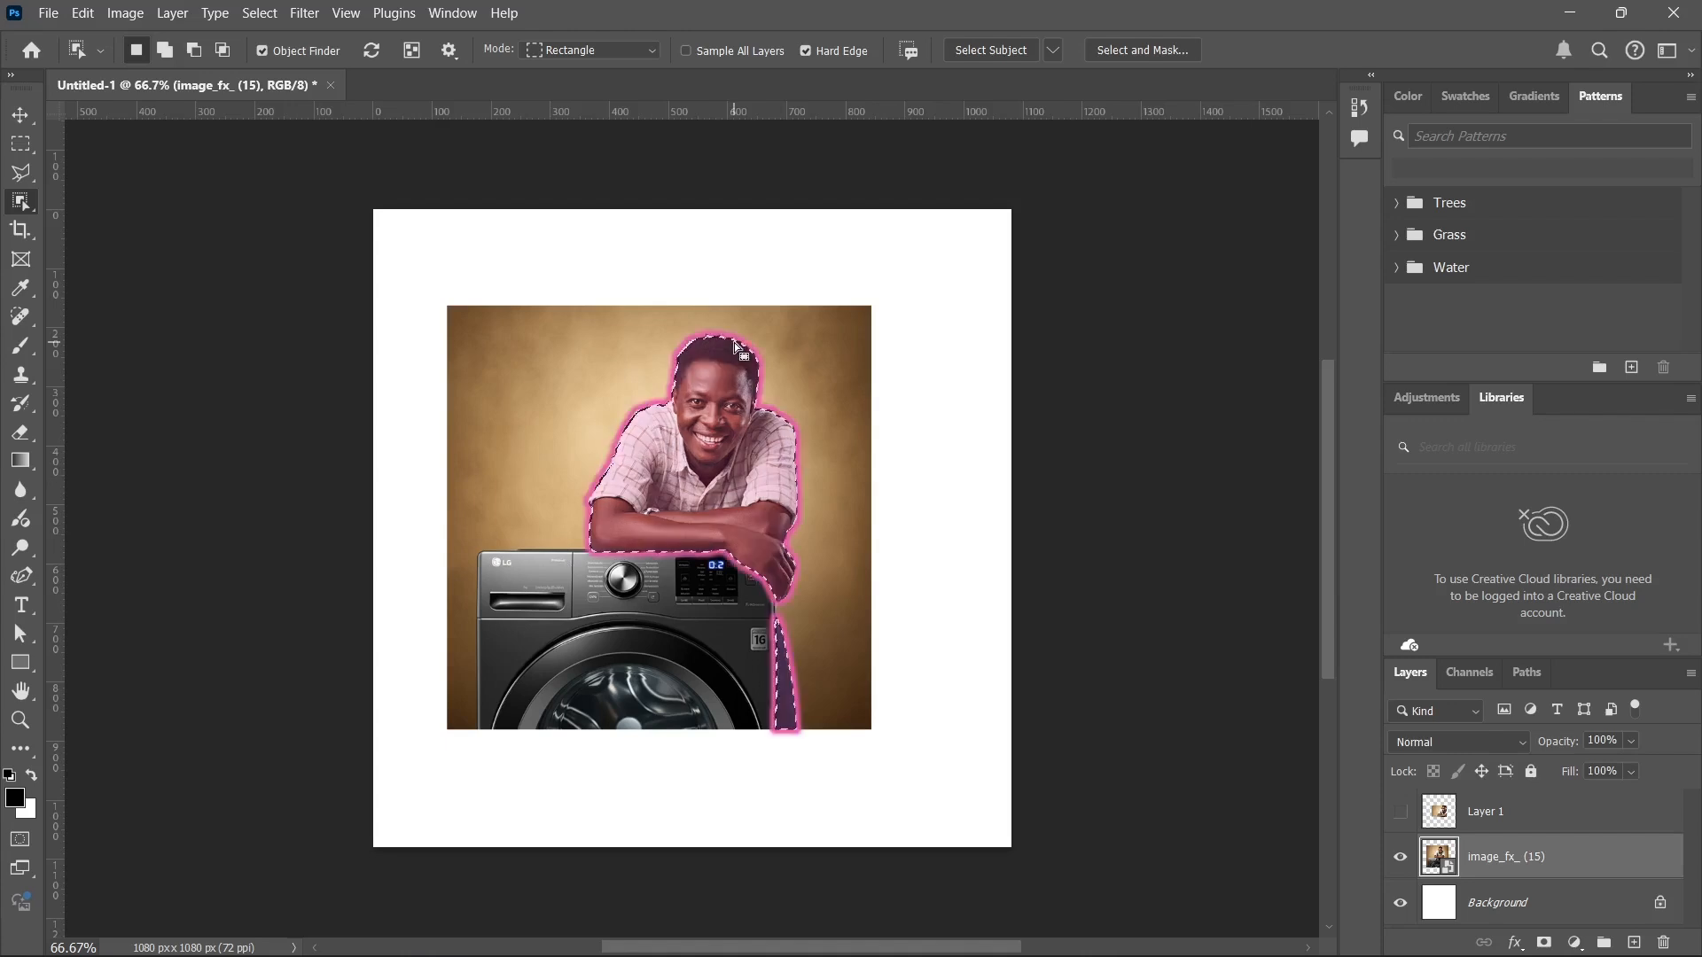
left_click(621, 610)
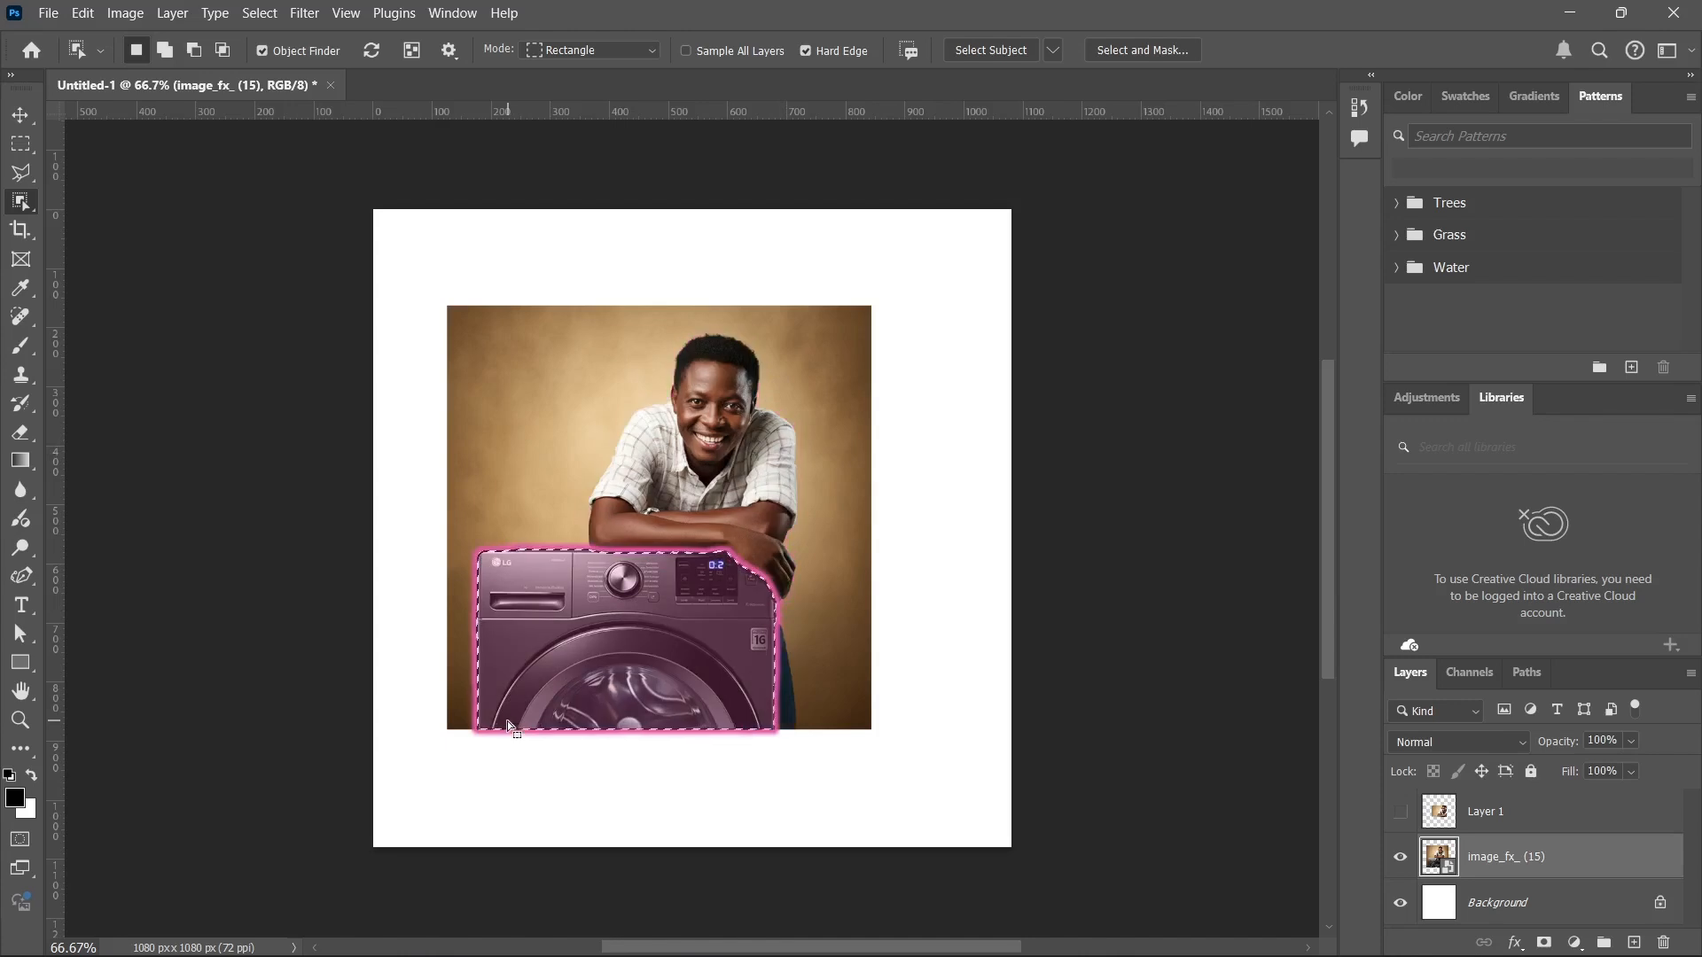
left_click(12, 118)
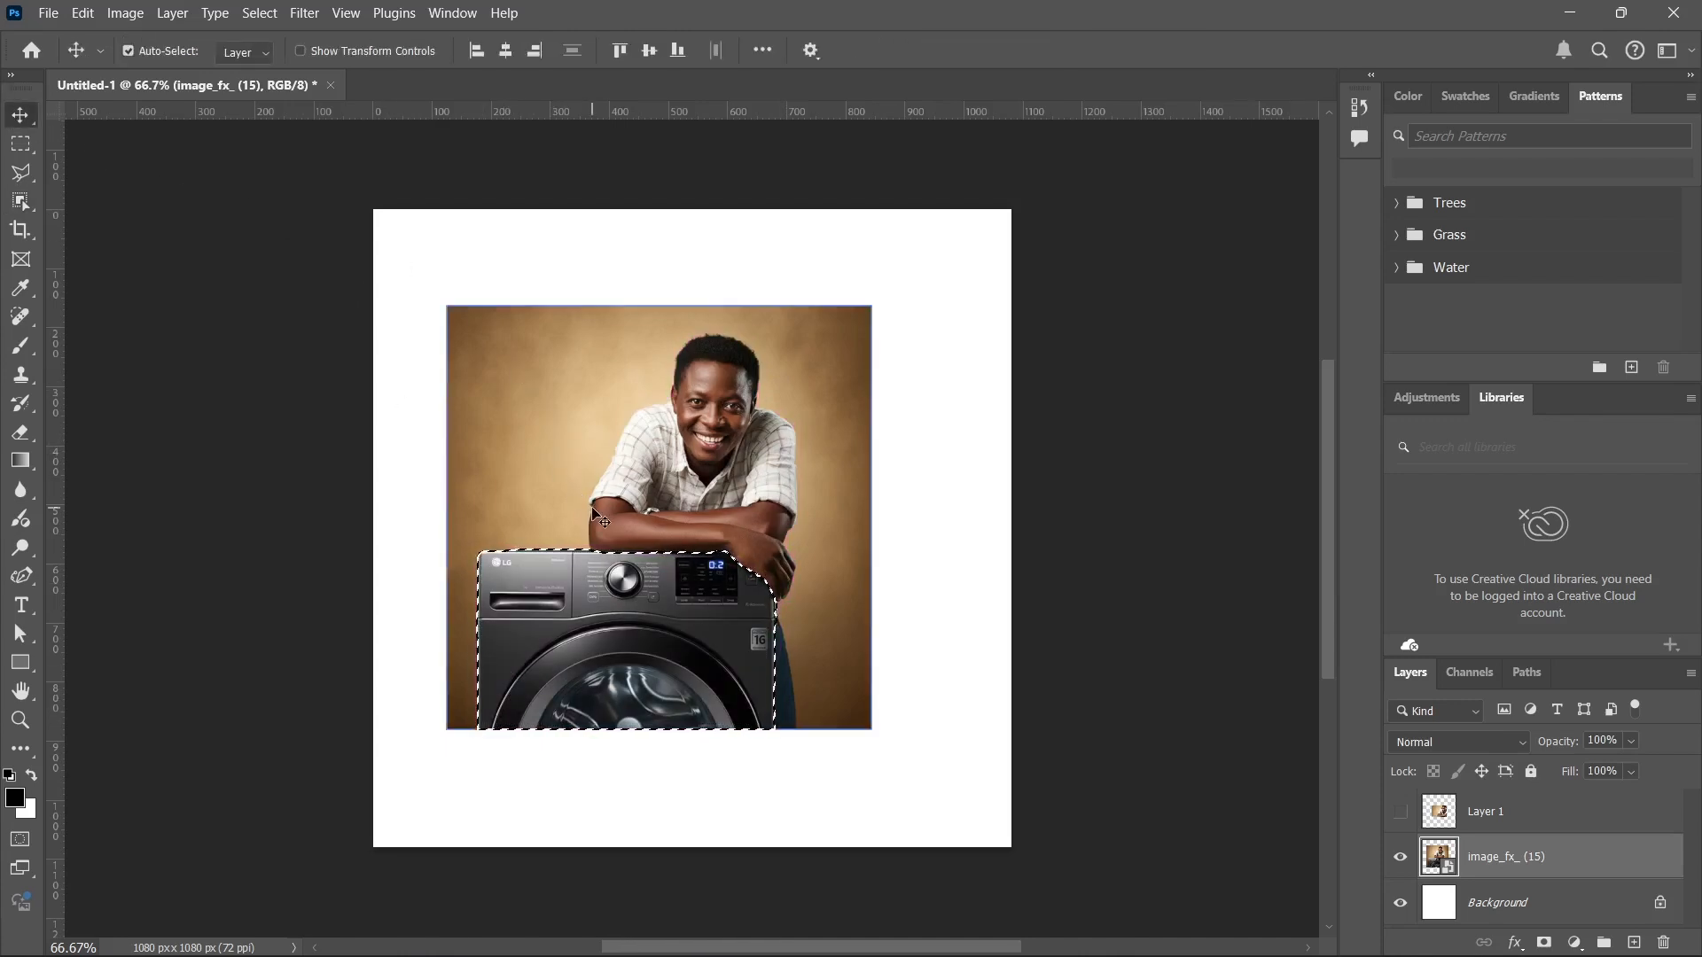
key("ctrl+d")
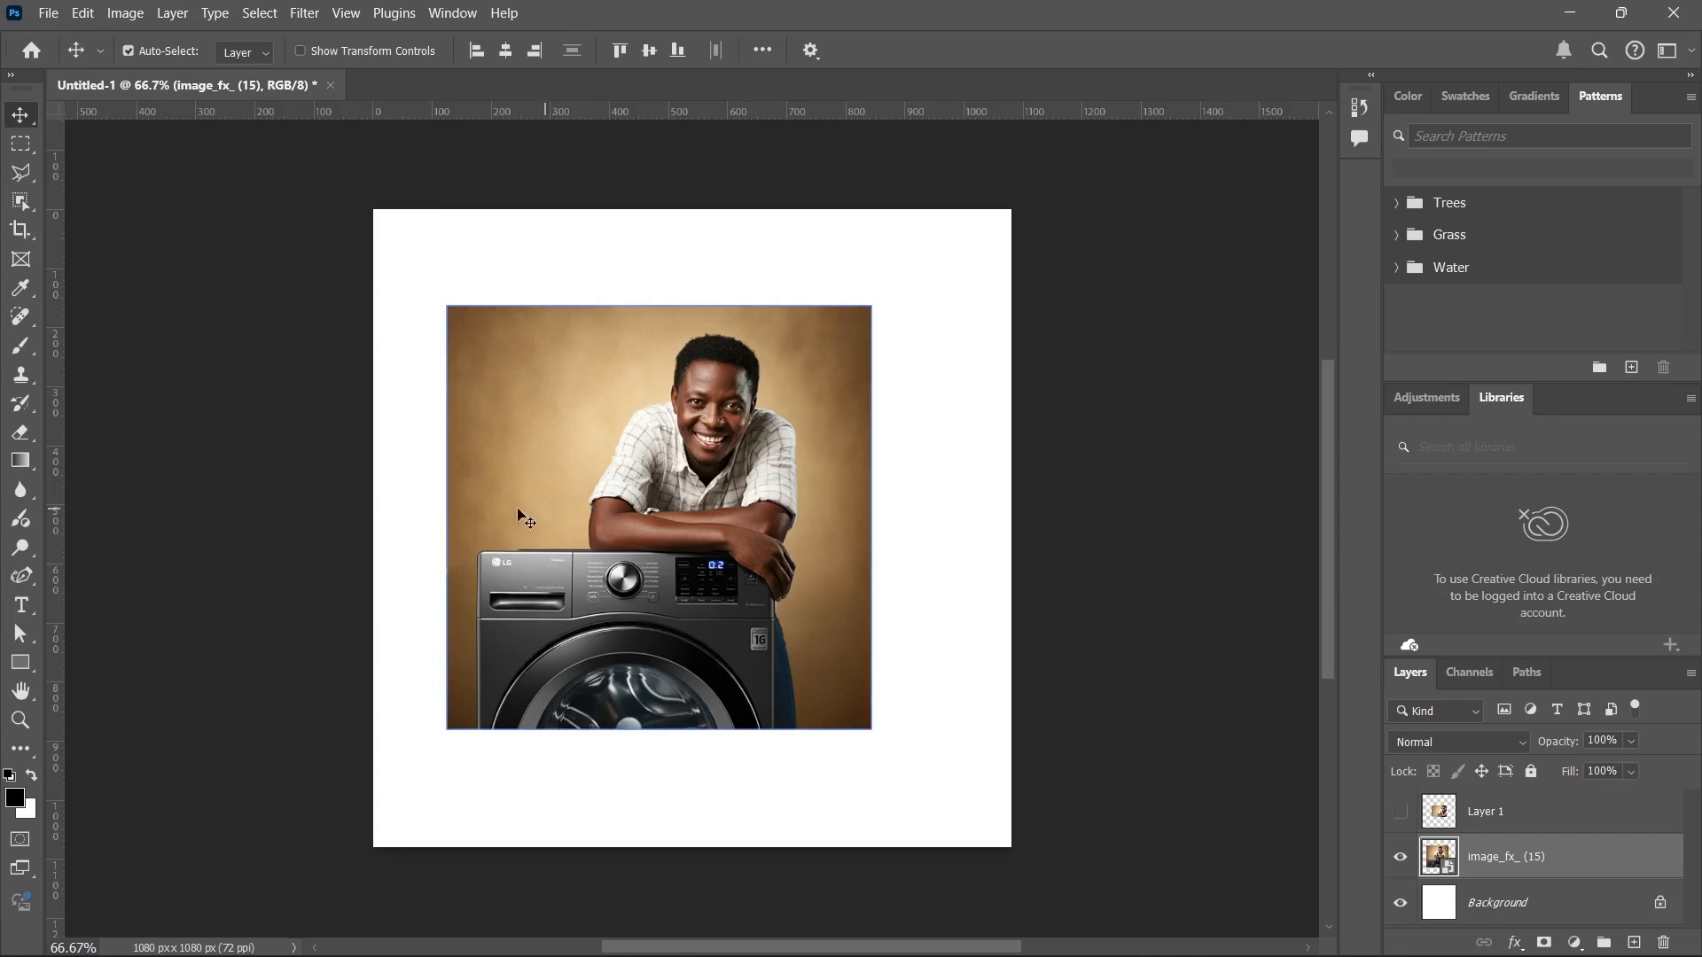
left_click(20, 201)
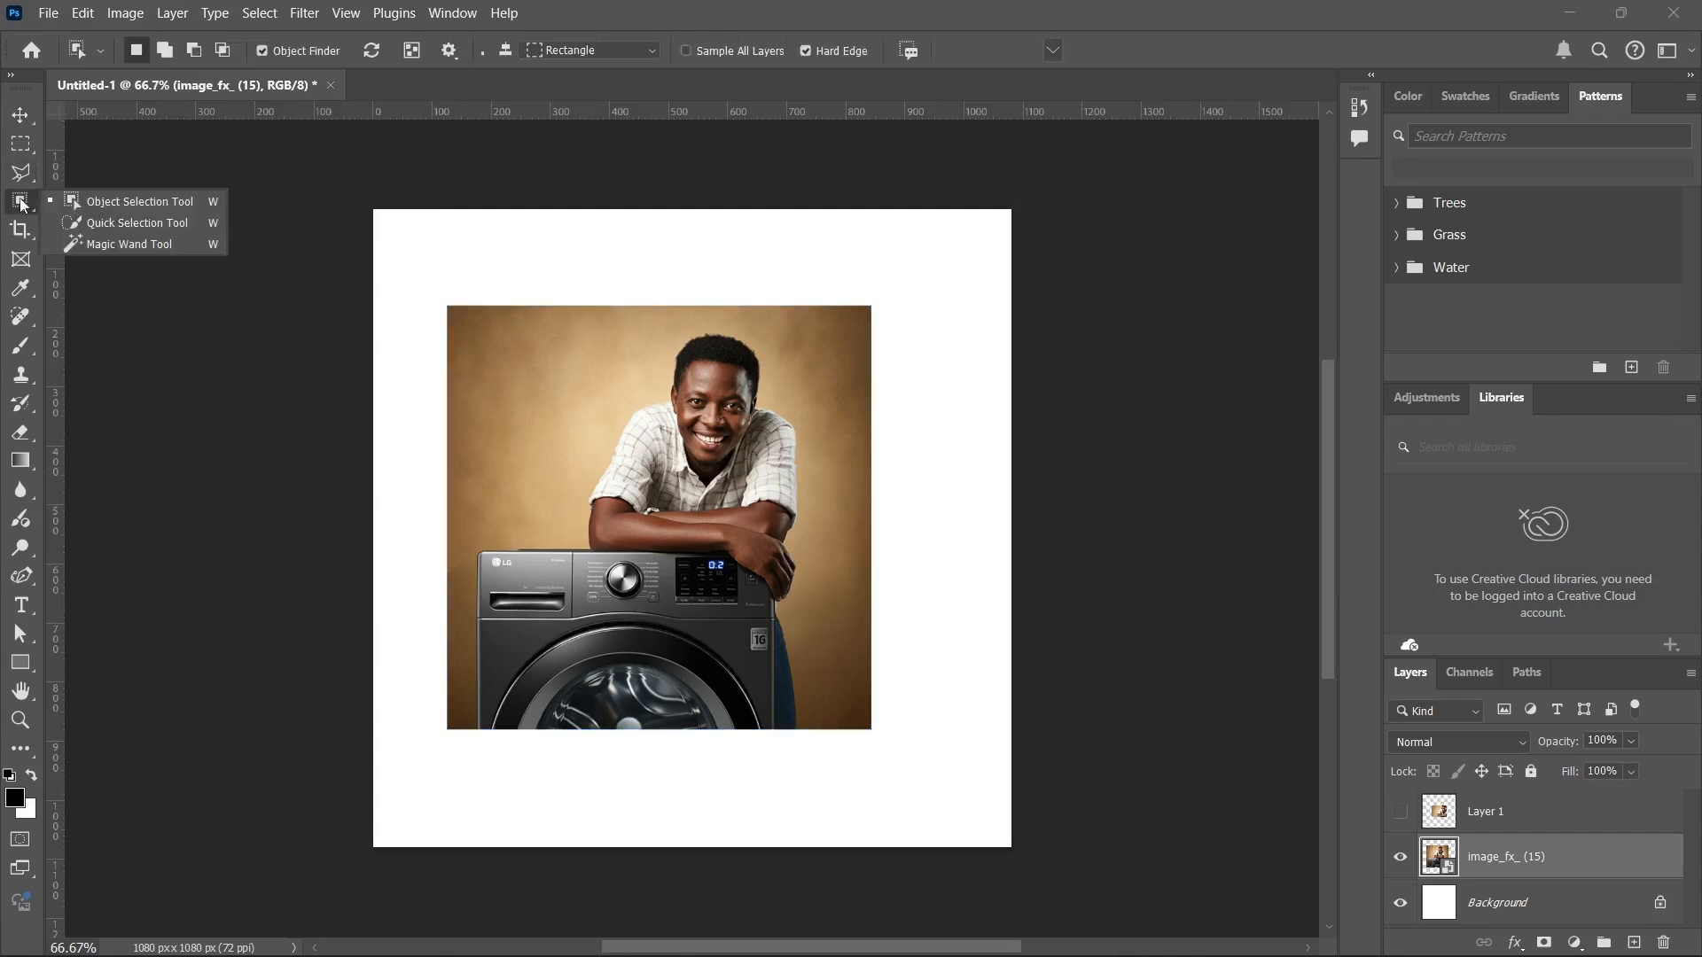
left_click(119, 219)
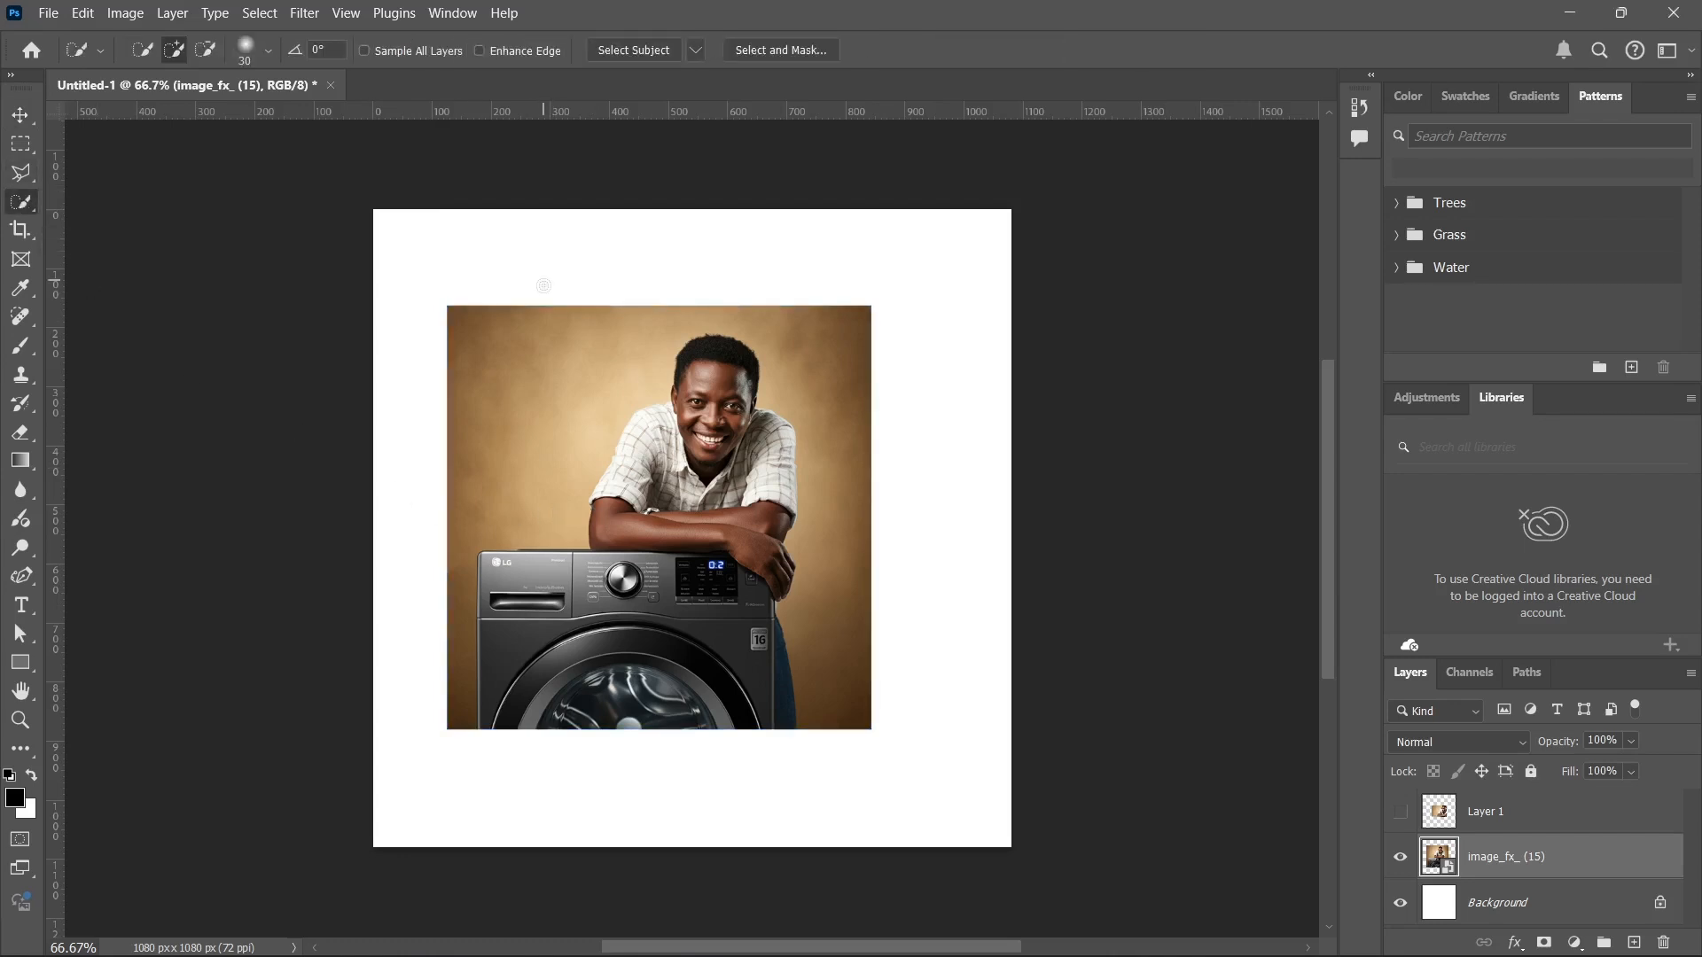
Crop the canvas to about 513 x 384 px around the man's upper body and the machine's control panel, and undo the crop.
left_click(18, 233)
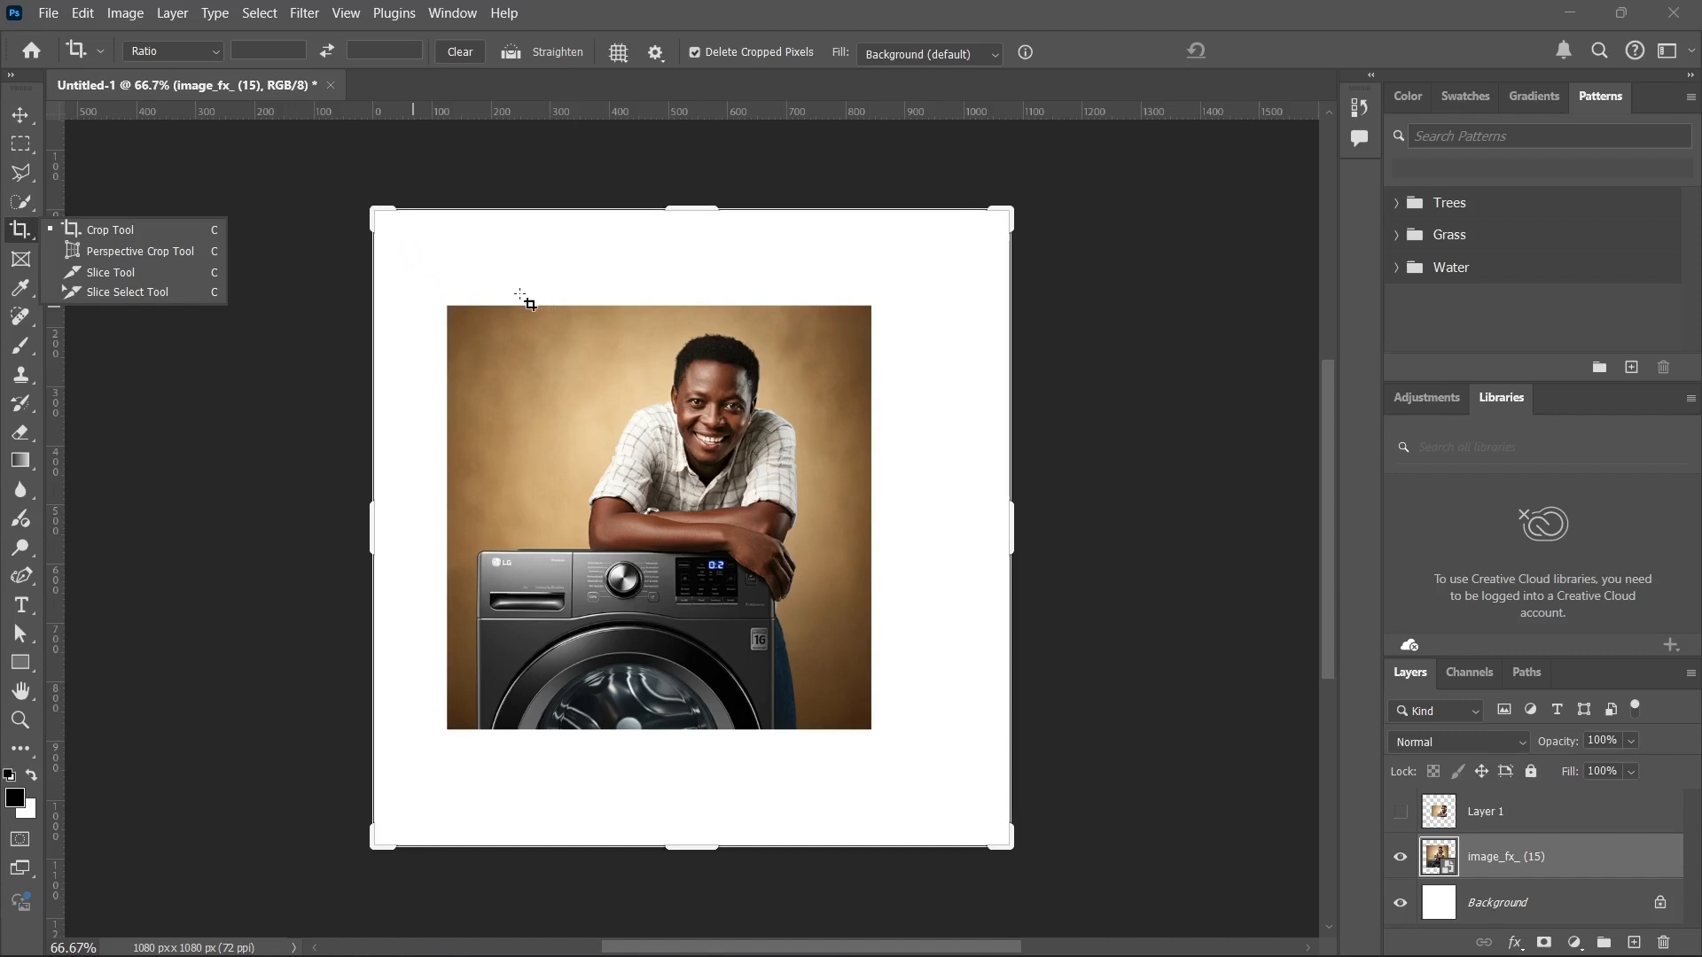
left_click_drag(368, 207, 439, 301)
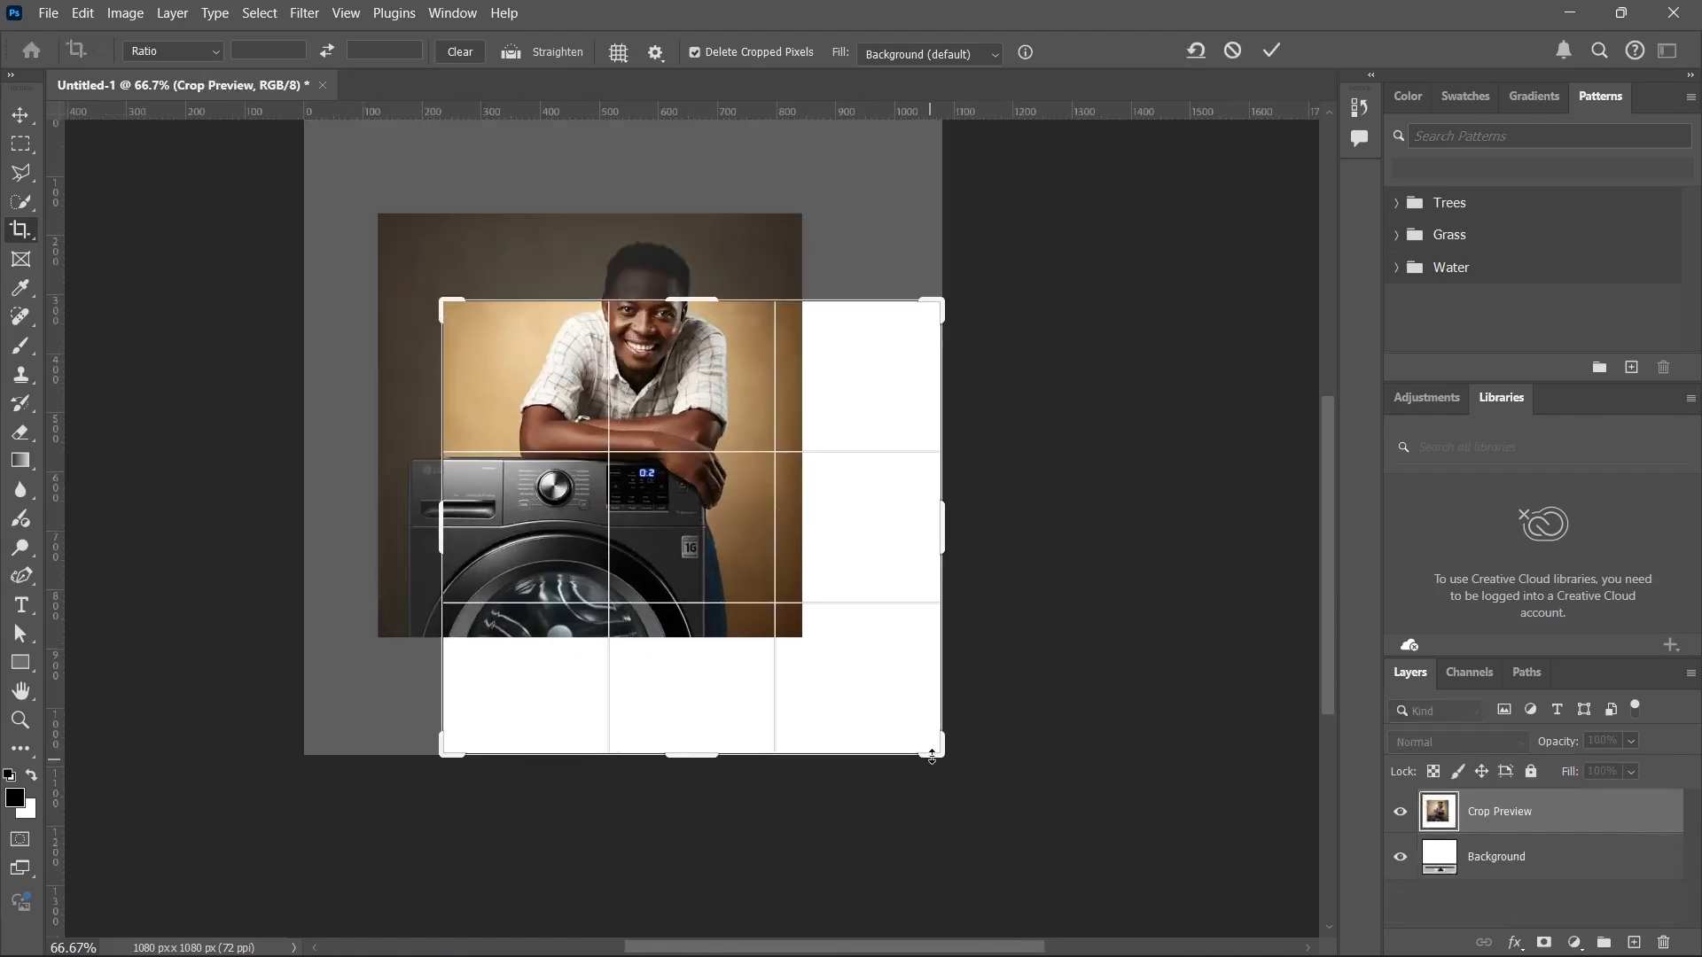
left_click_drag(932, 755, 842, 640)
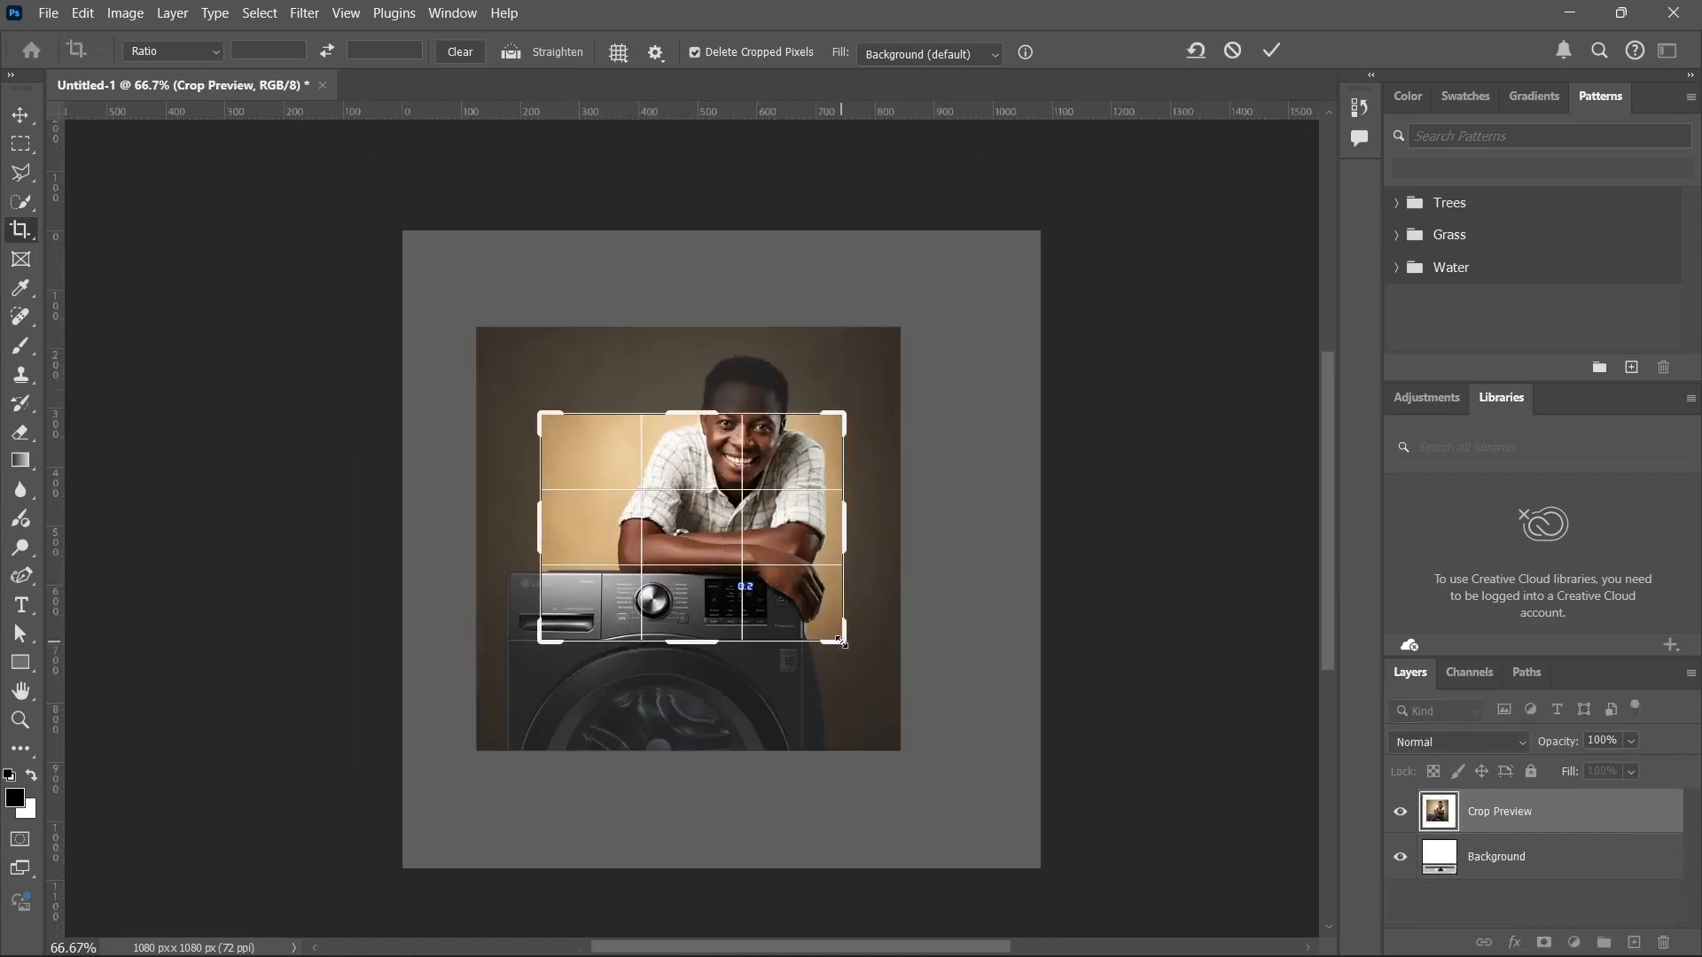
key("Return")
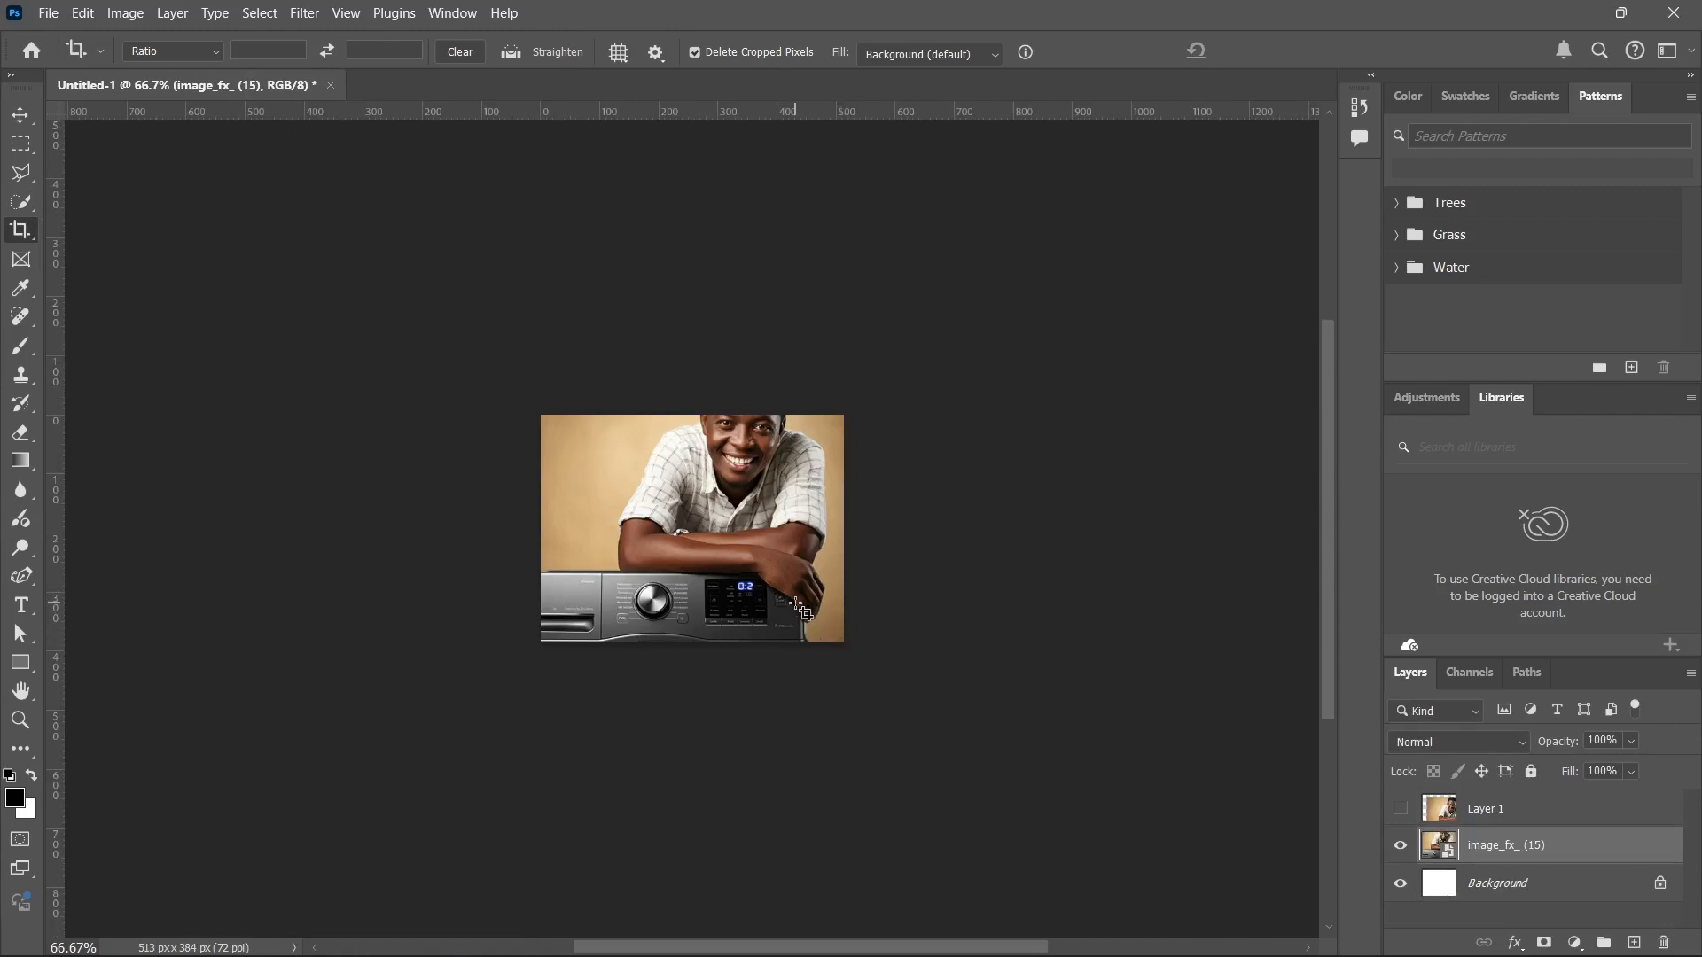
key("ctrl+z")
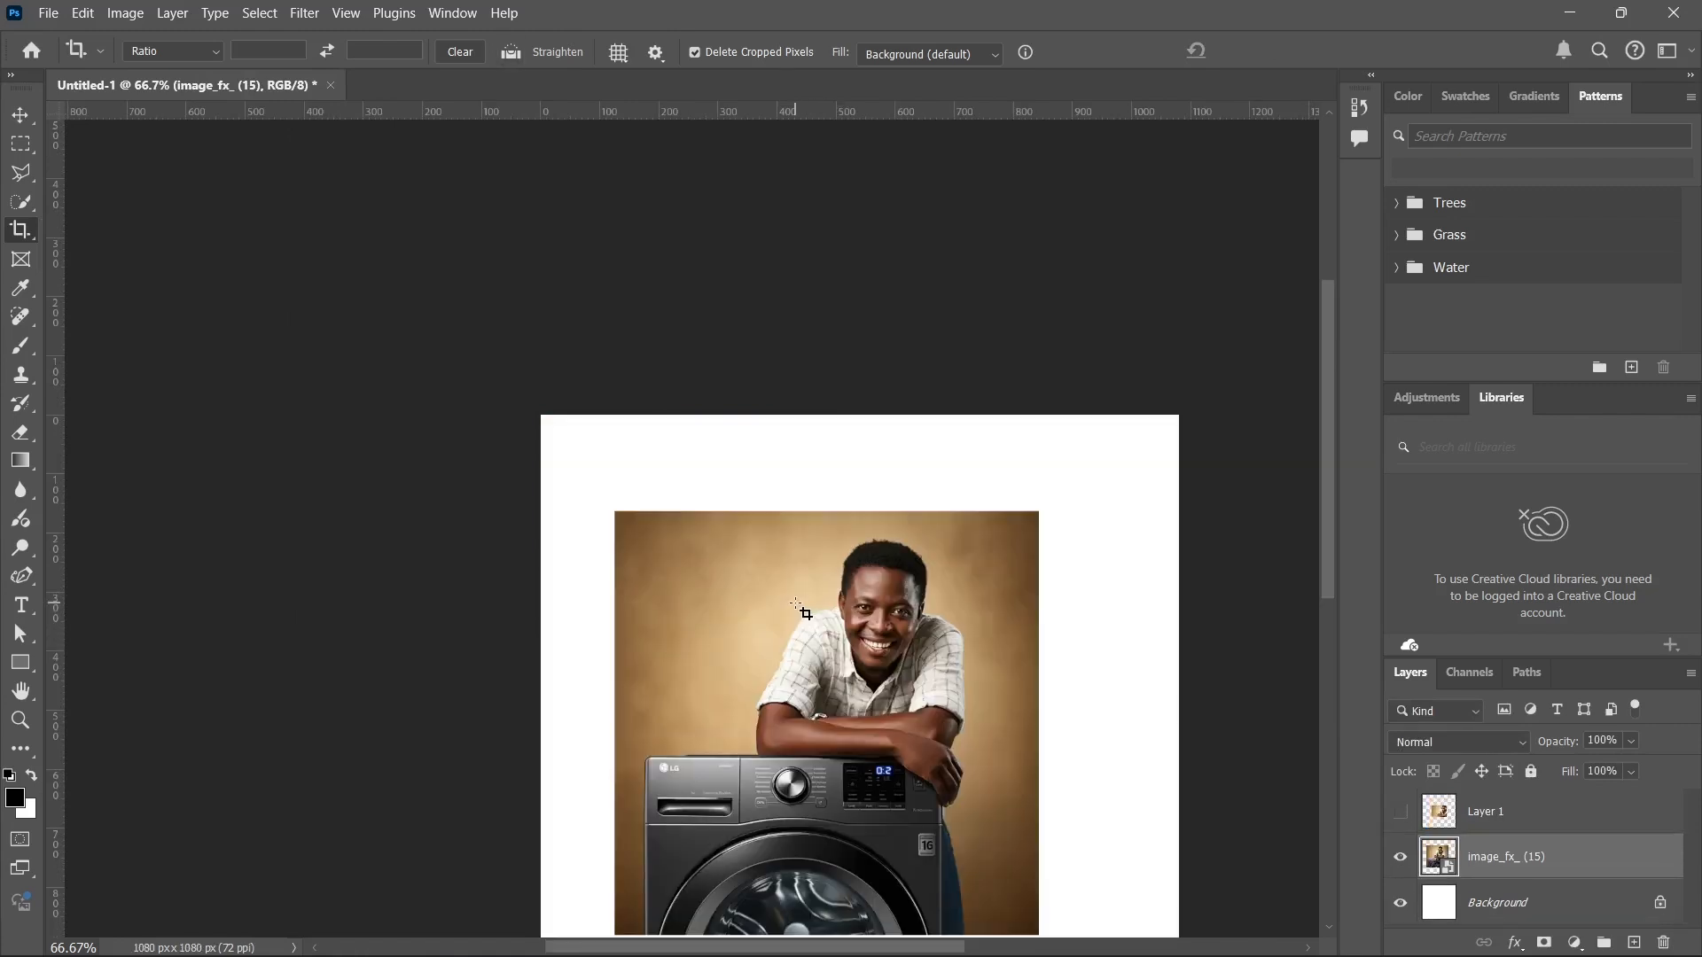
scroll(688, 593, "down", 2)
left_click_drag(760, 550, 444, 401)
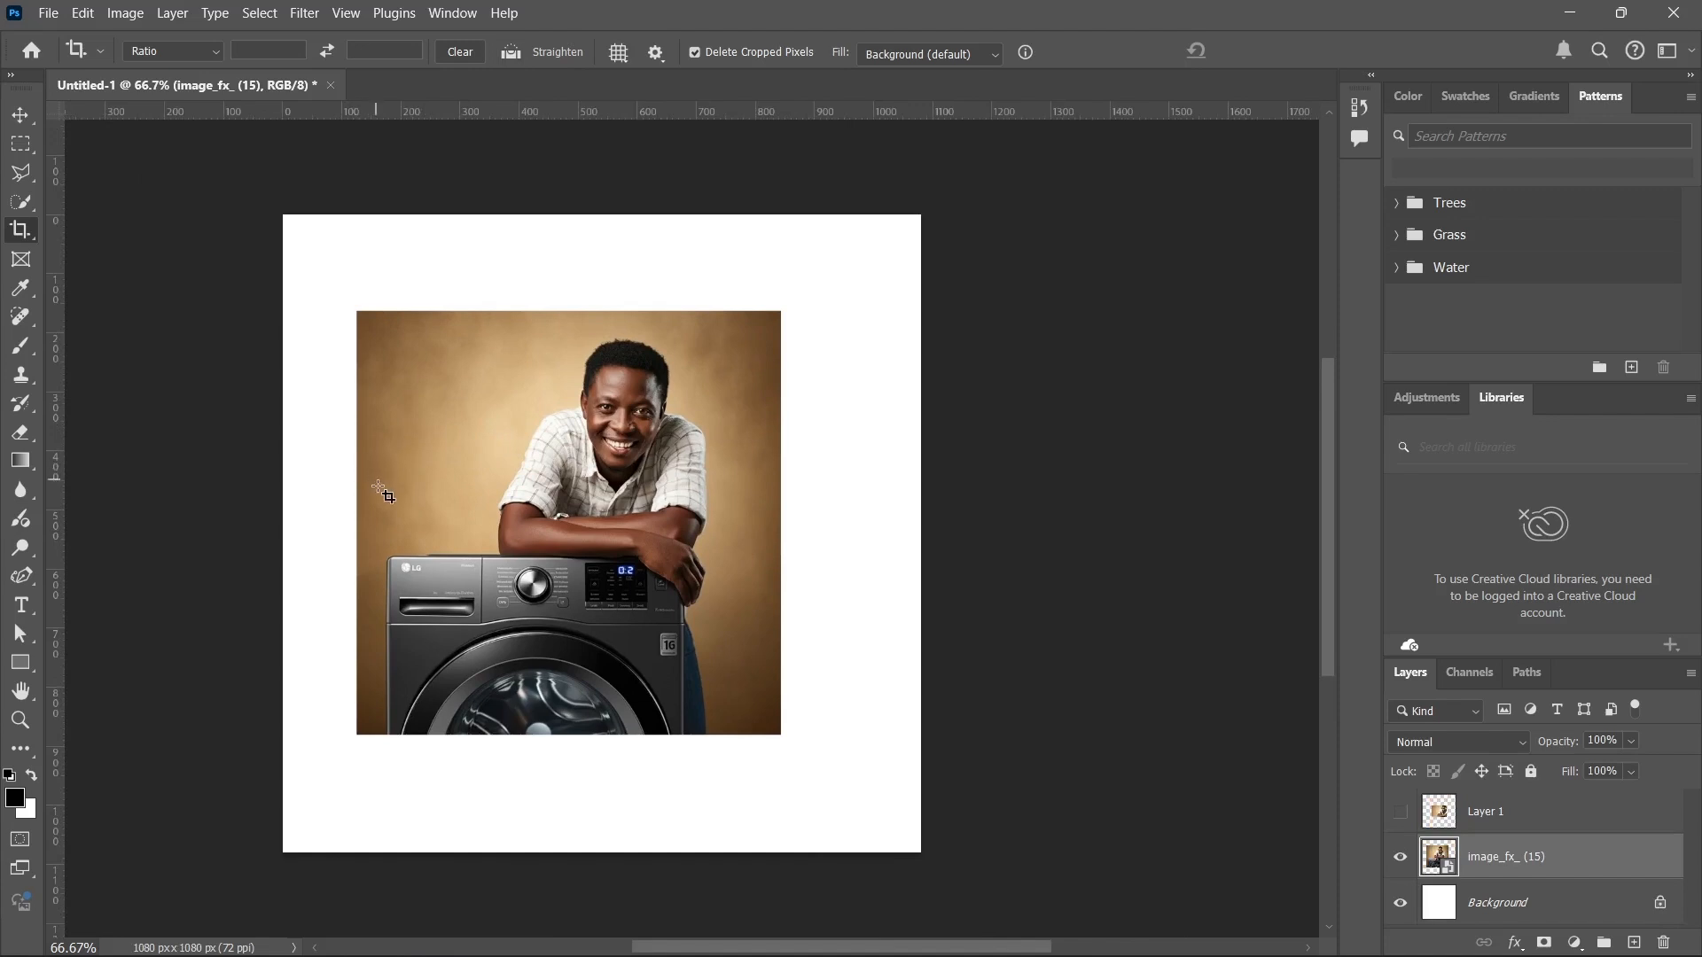
Sample the tan backdrop and the washing machine's dark grey body as the foreground colour with the Eyedropper tool.
left_click(34, 258)
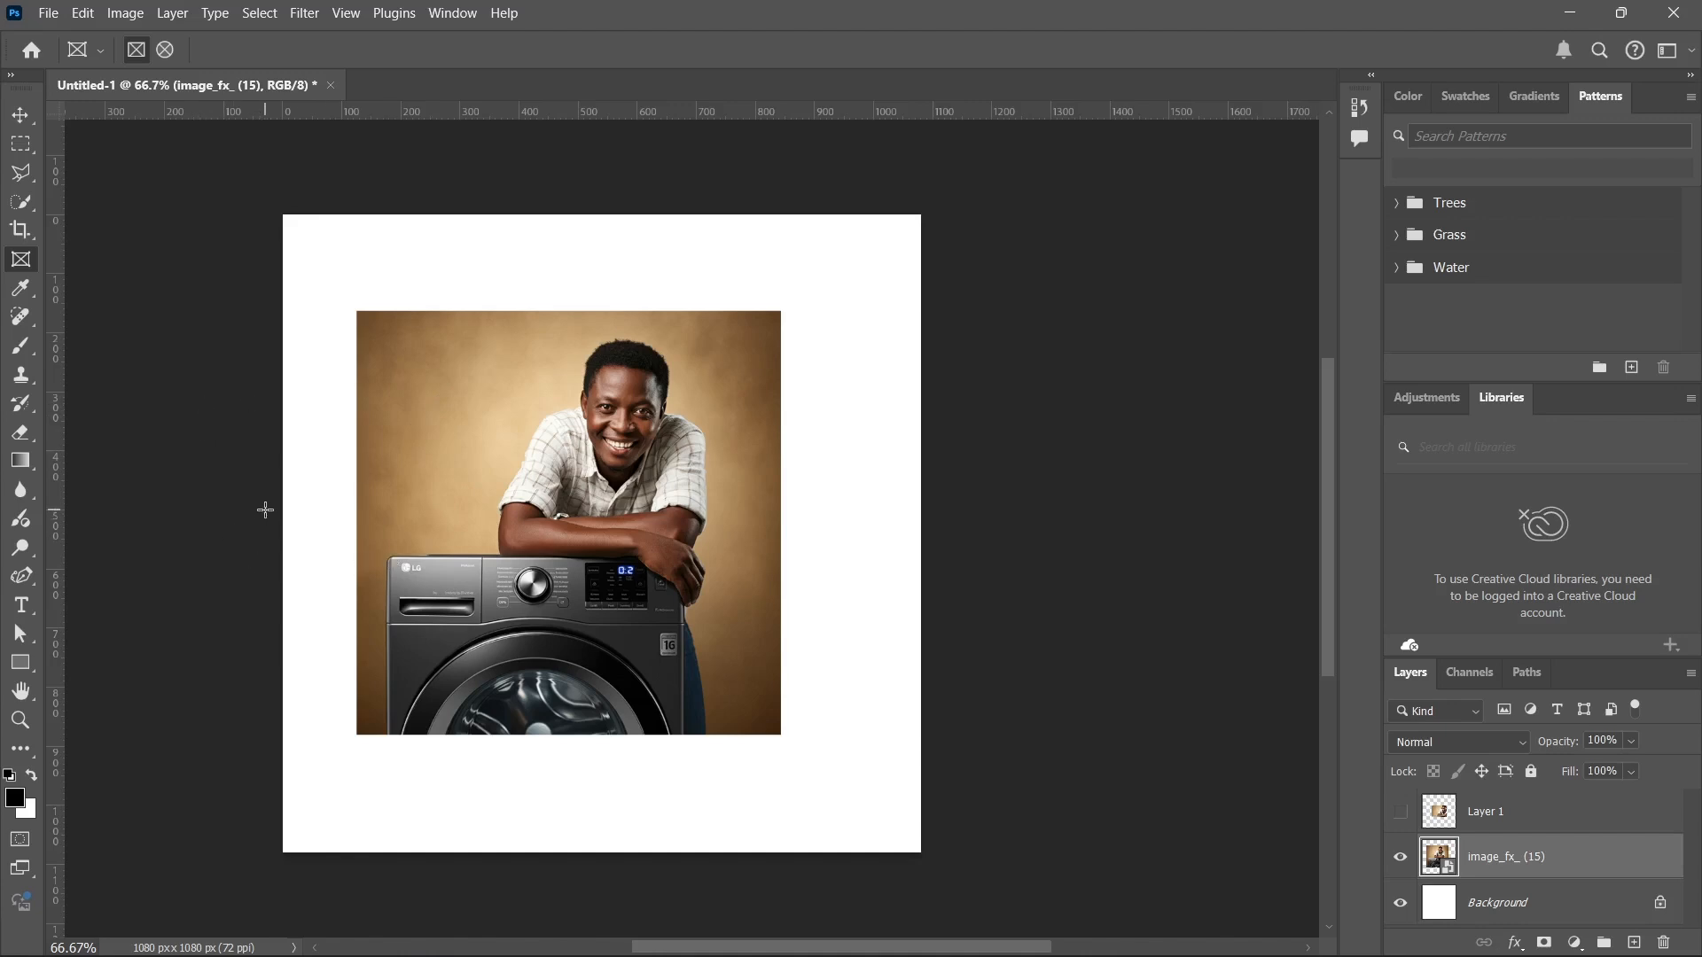
left_click(22, 290)
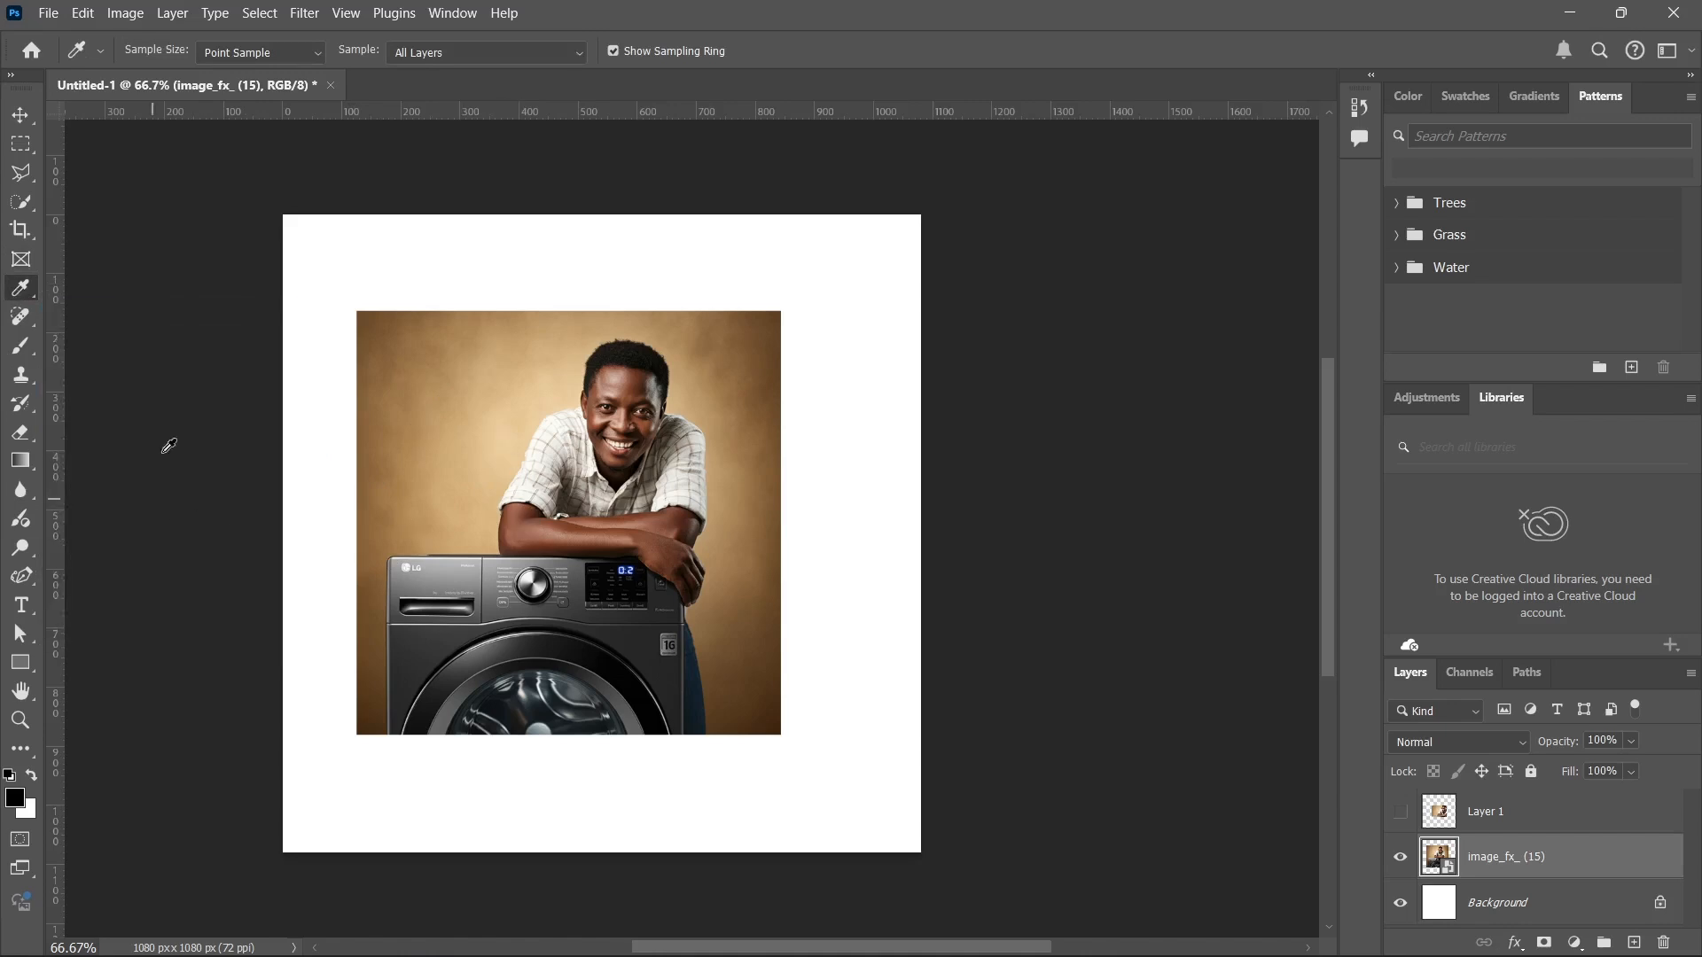
right_click(20, 292)
left_click(27, 296)
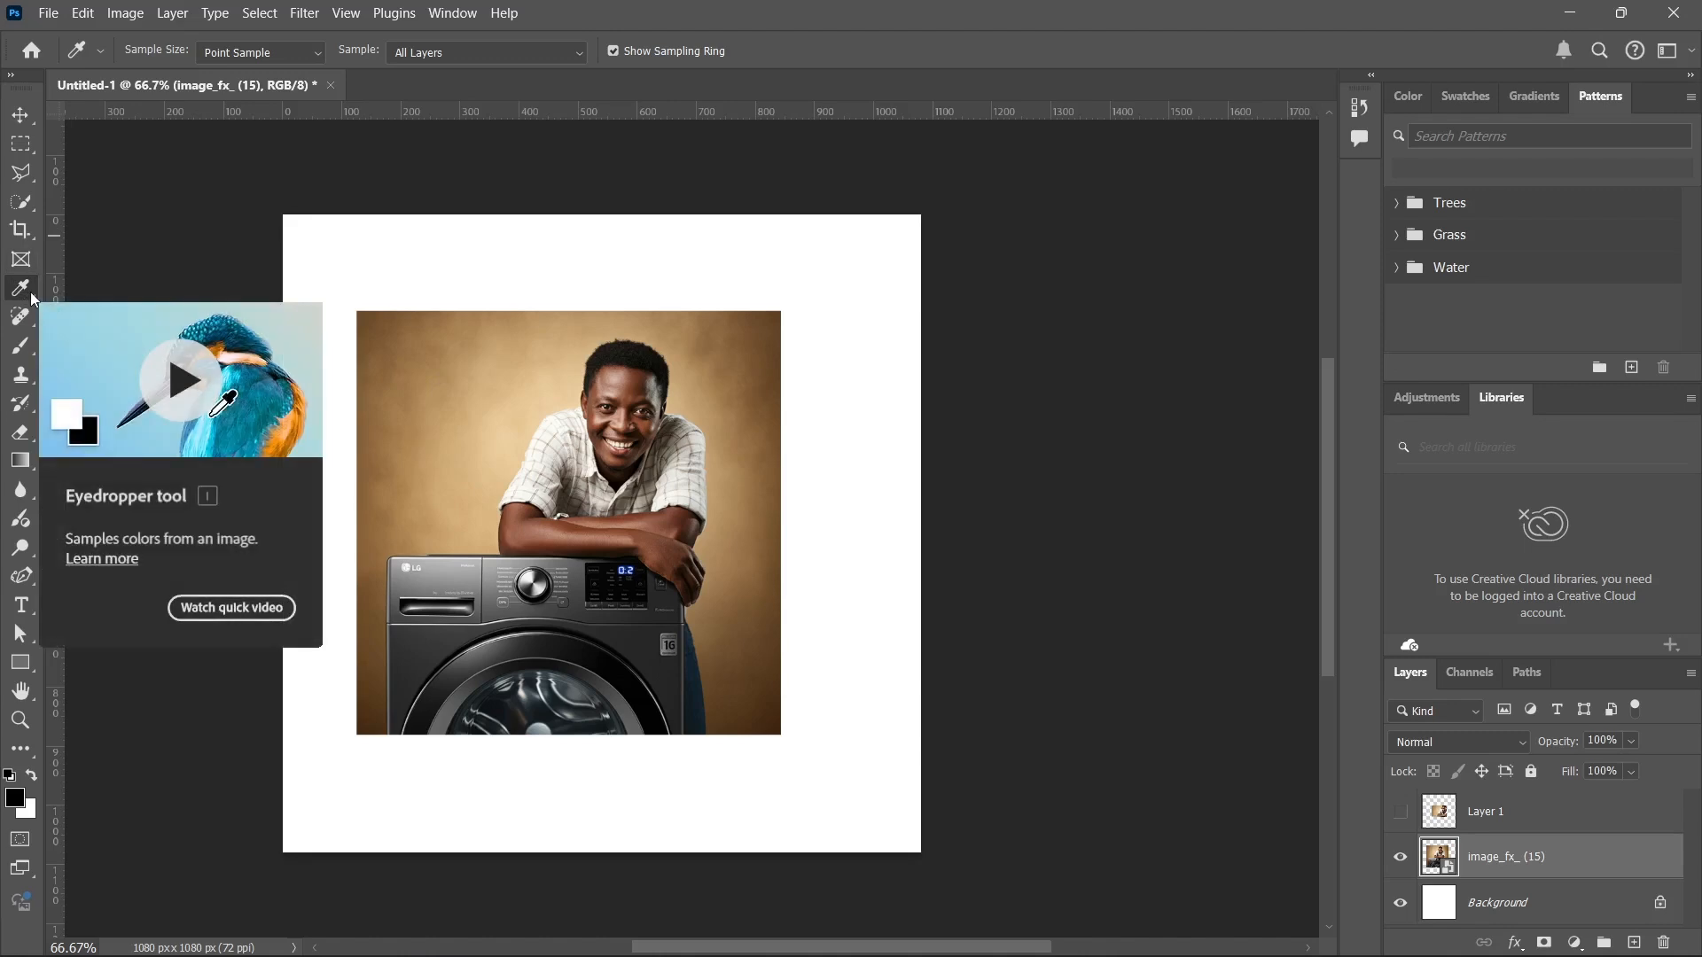
left_click(509, 367)
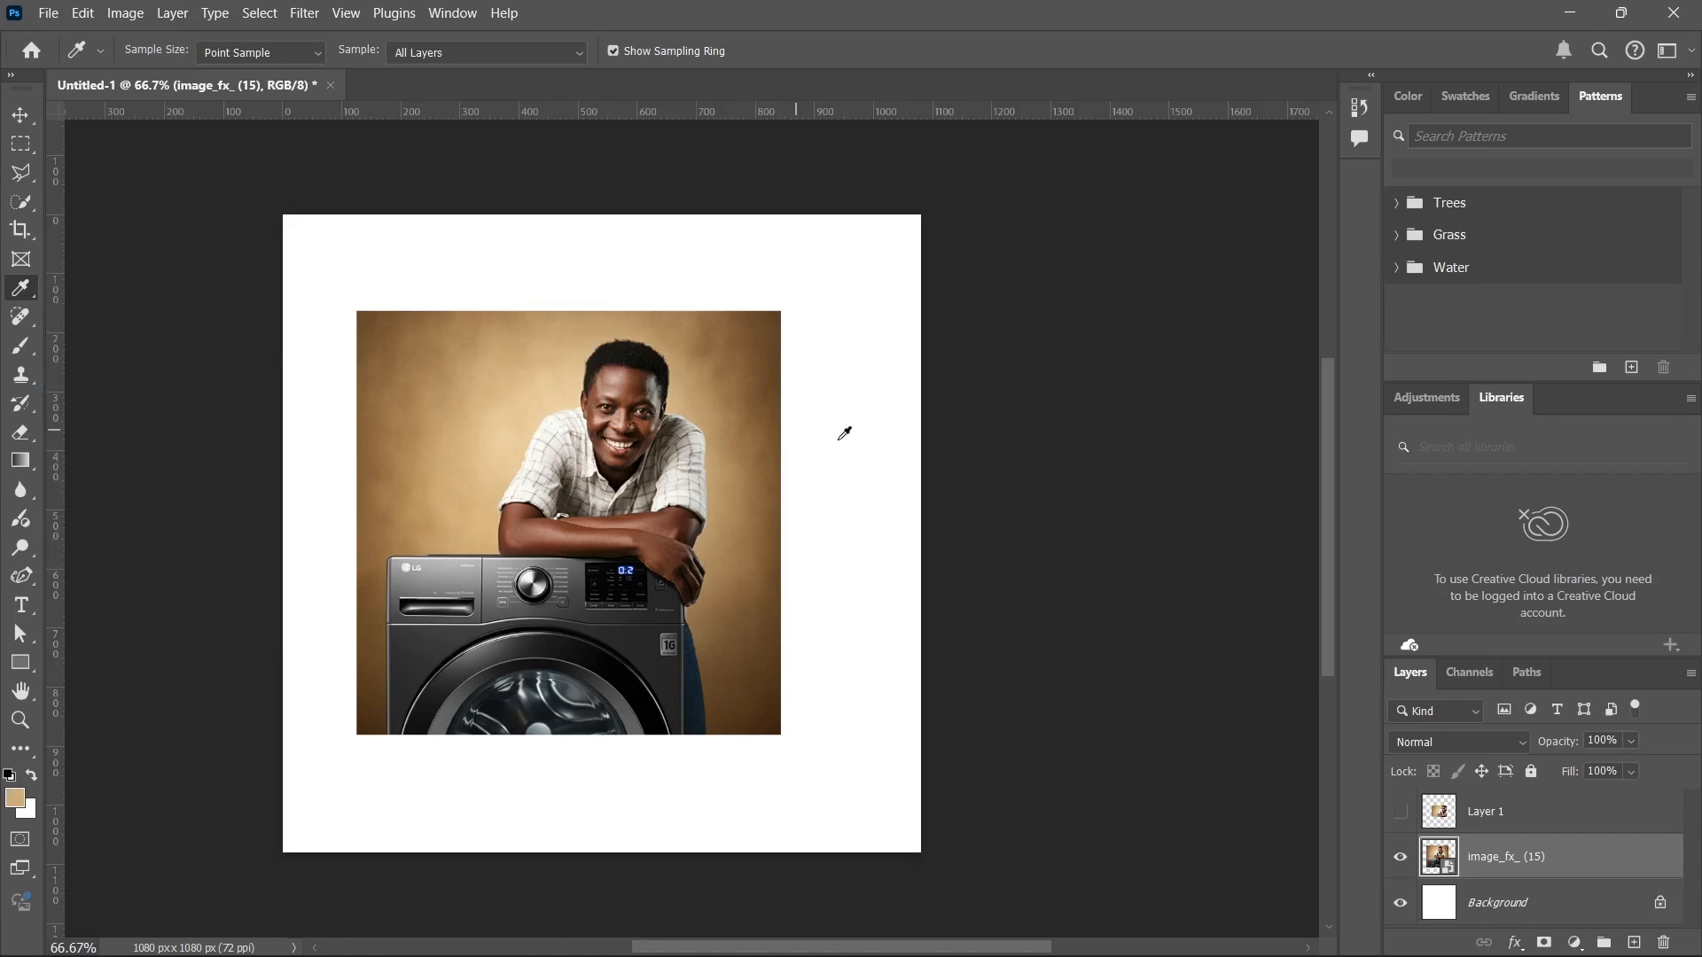
left_click(516, 430)
left_click(518, 424)
left_click(410, 654)
Display the Color settings and sample the foreground colour from the picture's tan backdrop and the white canvas.
left_click(1436, 95)
left_click(1409, 95)
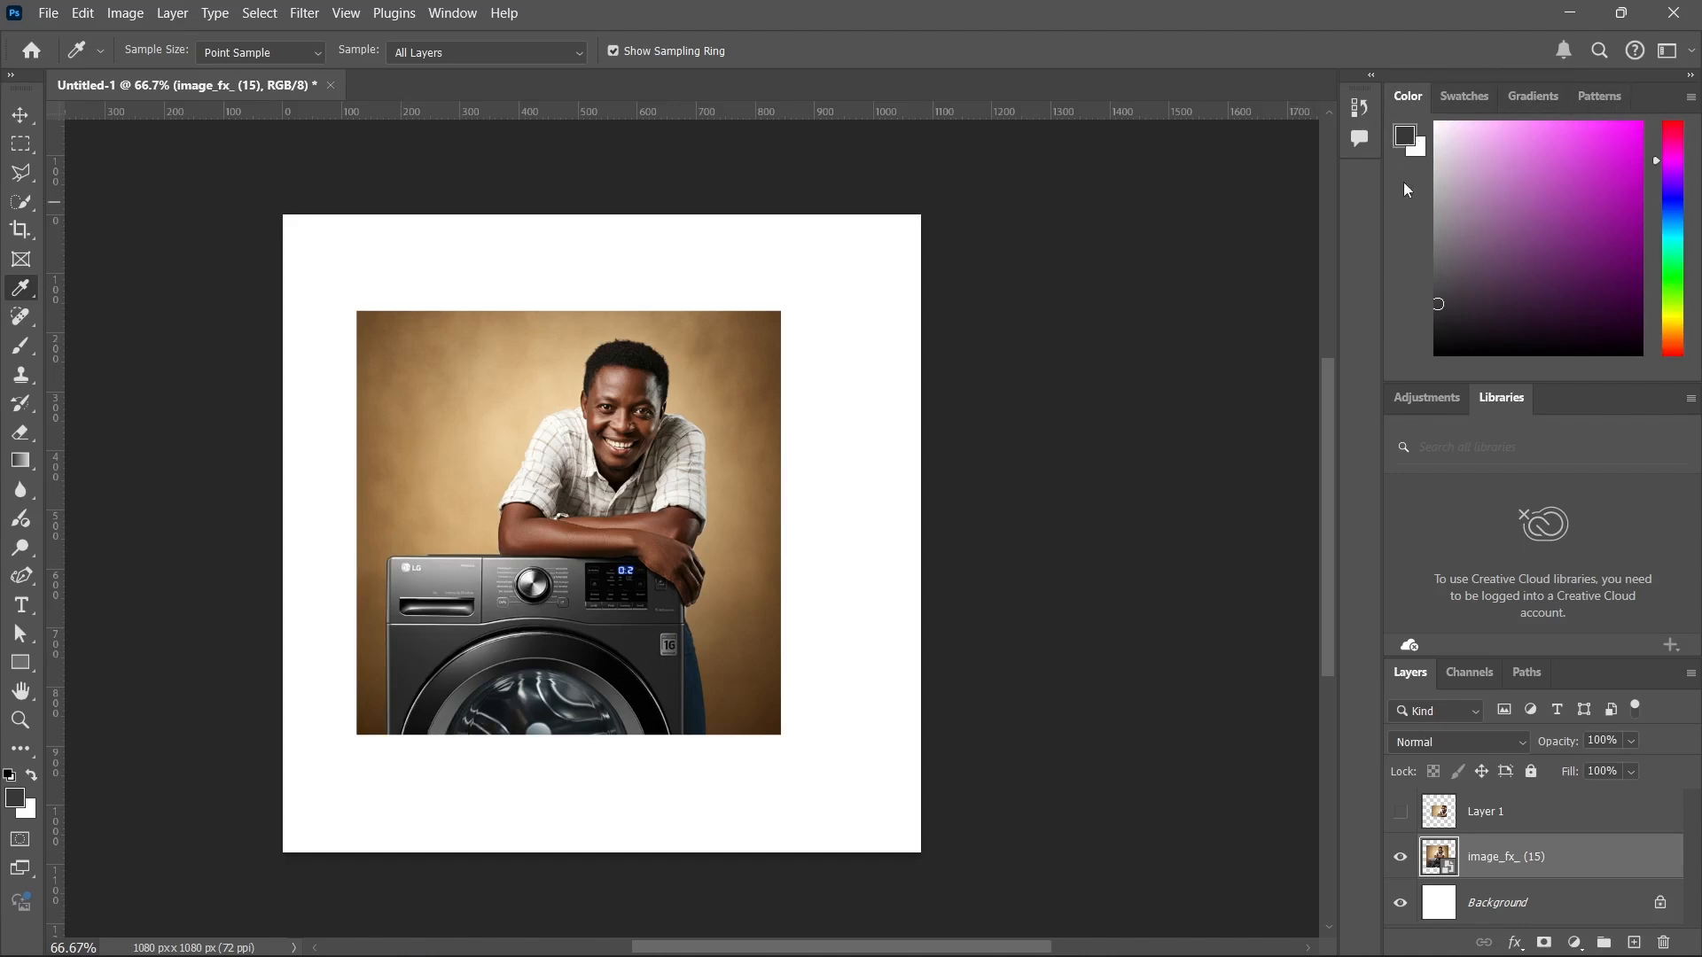
left_click(476, 421)
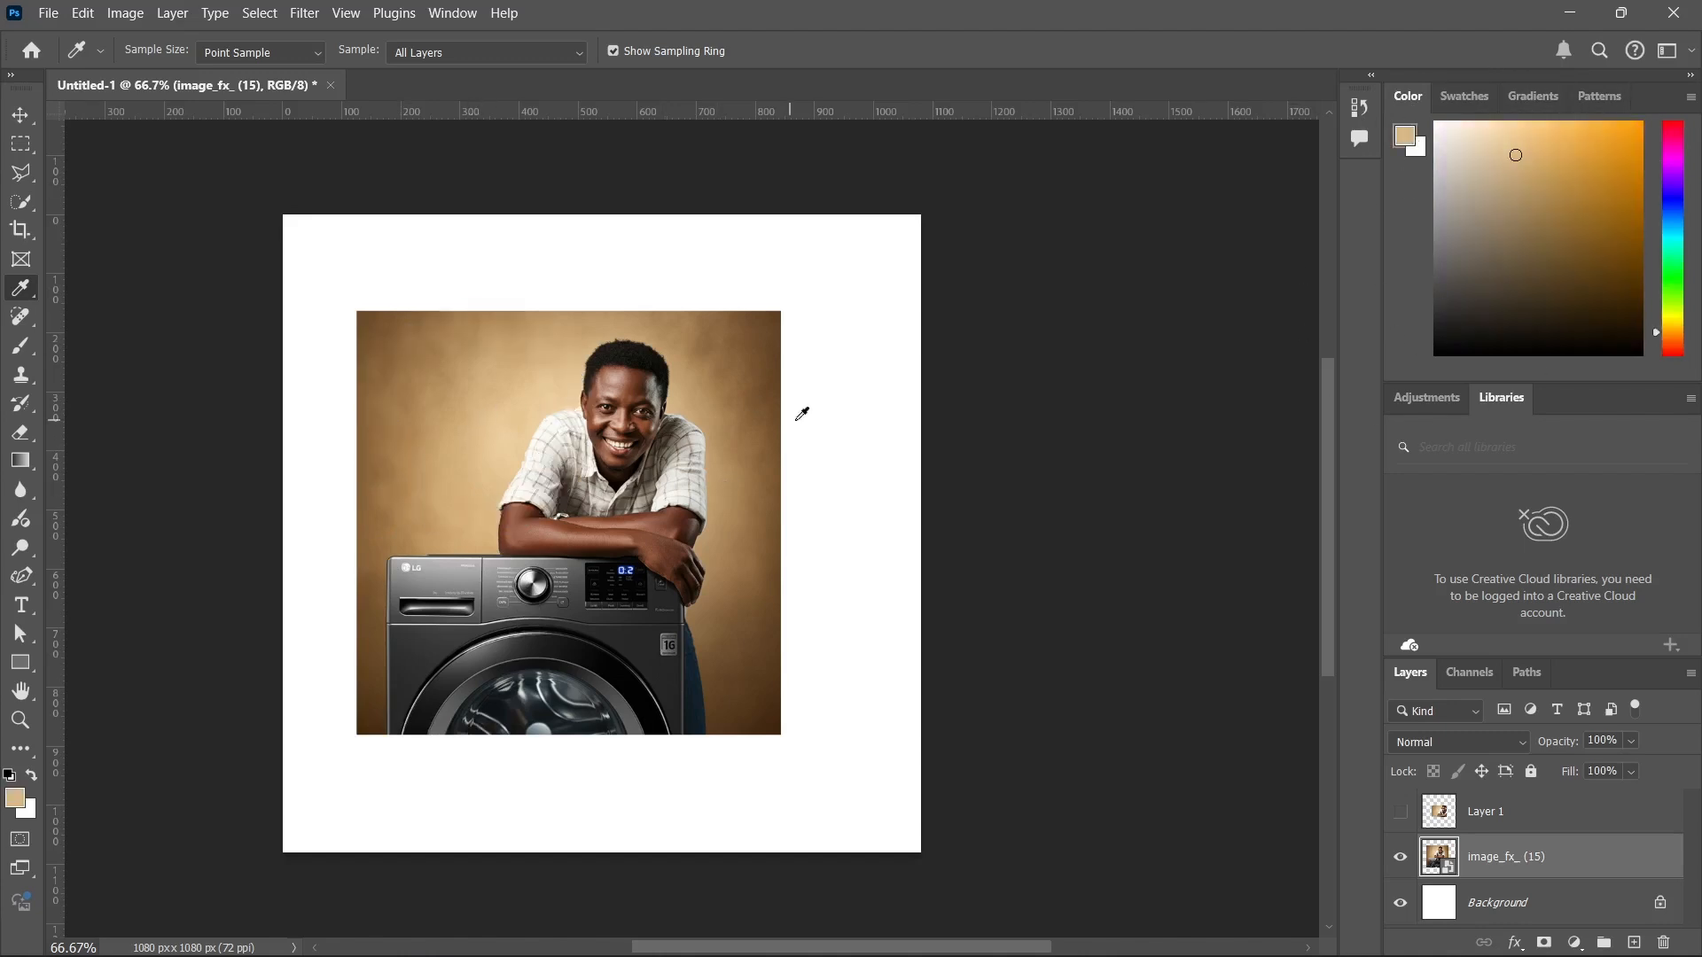
left_click(736, 356)
left_click(803, 330)
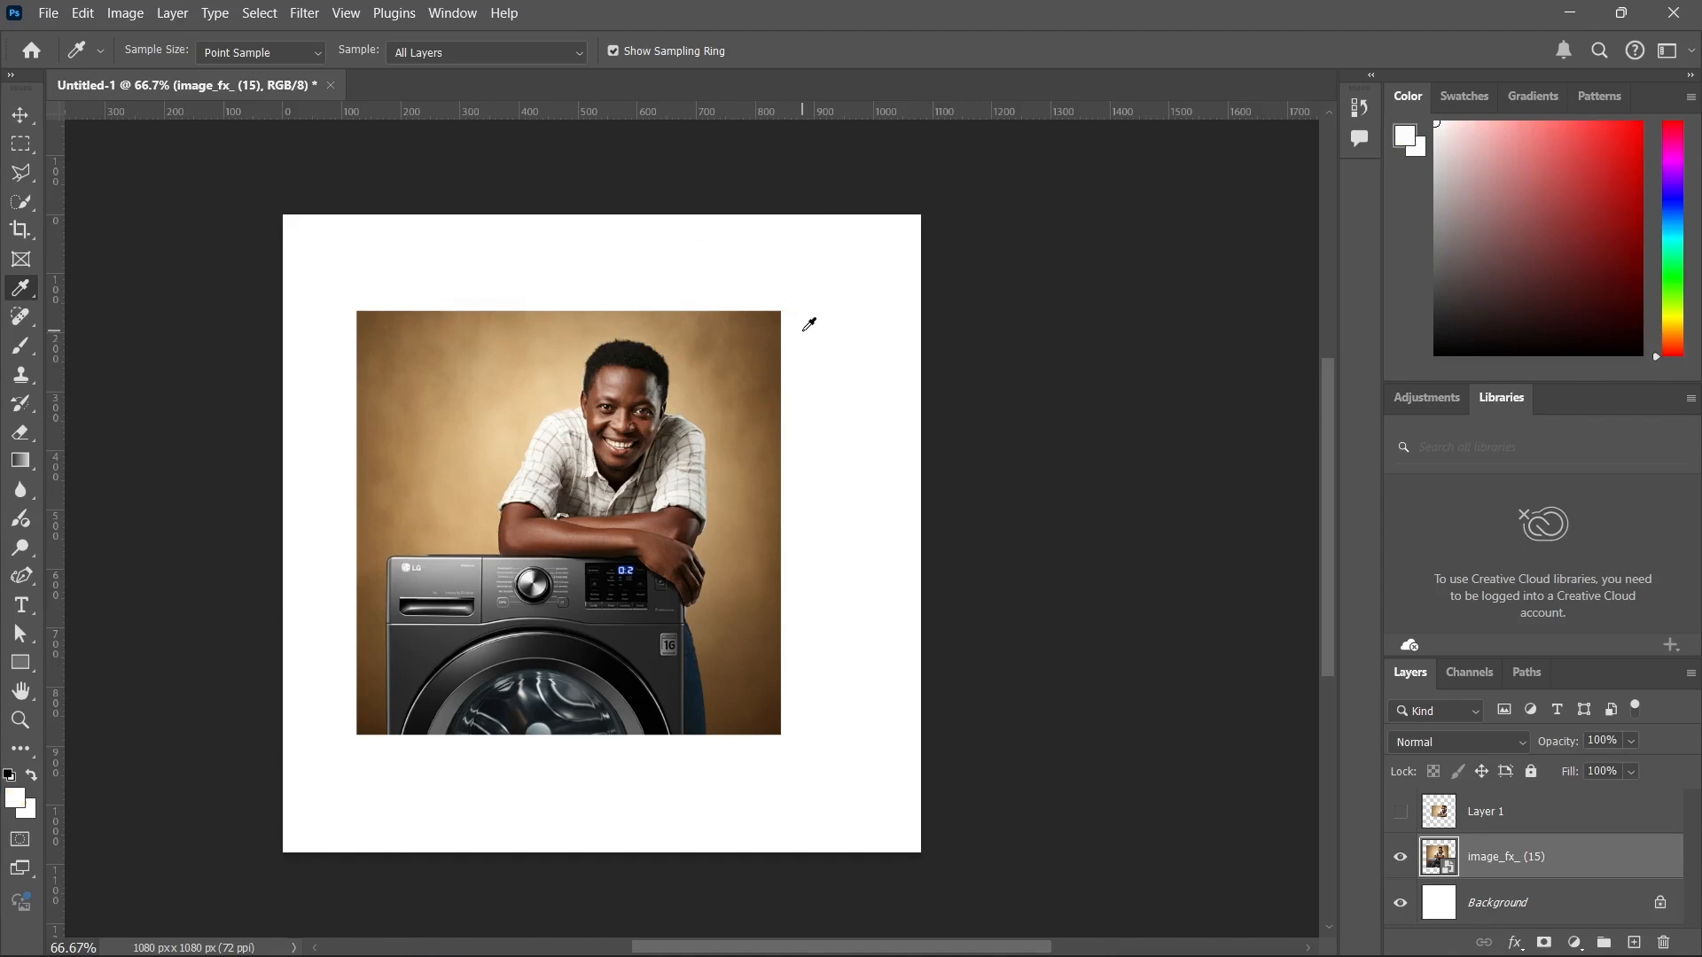
Sample foreground colours from the backdrop, the man and the washing machine, ending on the light grey of the machine's dial.
left_click(723, 383)
left_click(615, 416)
left_click(614, 381)
left_click(583, 561)
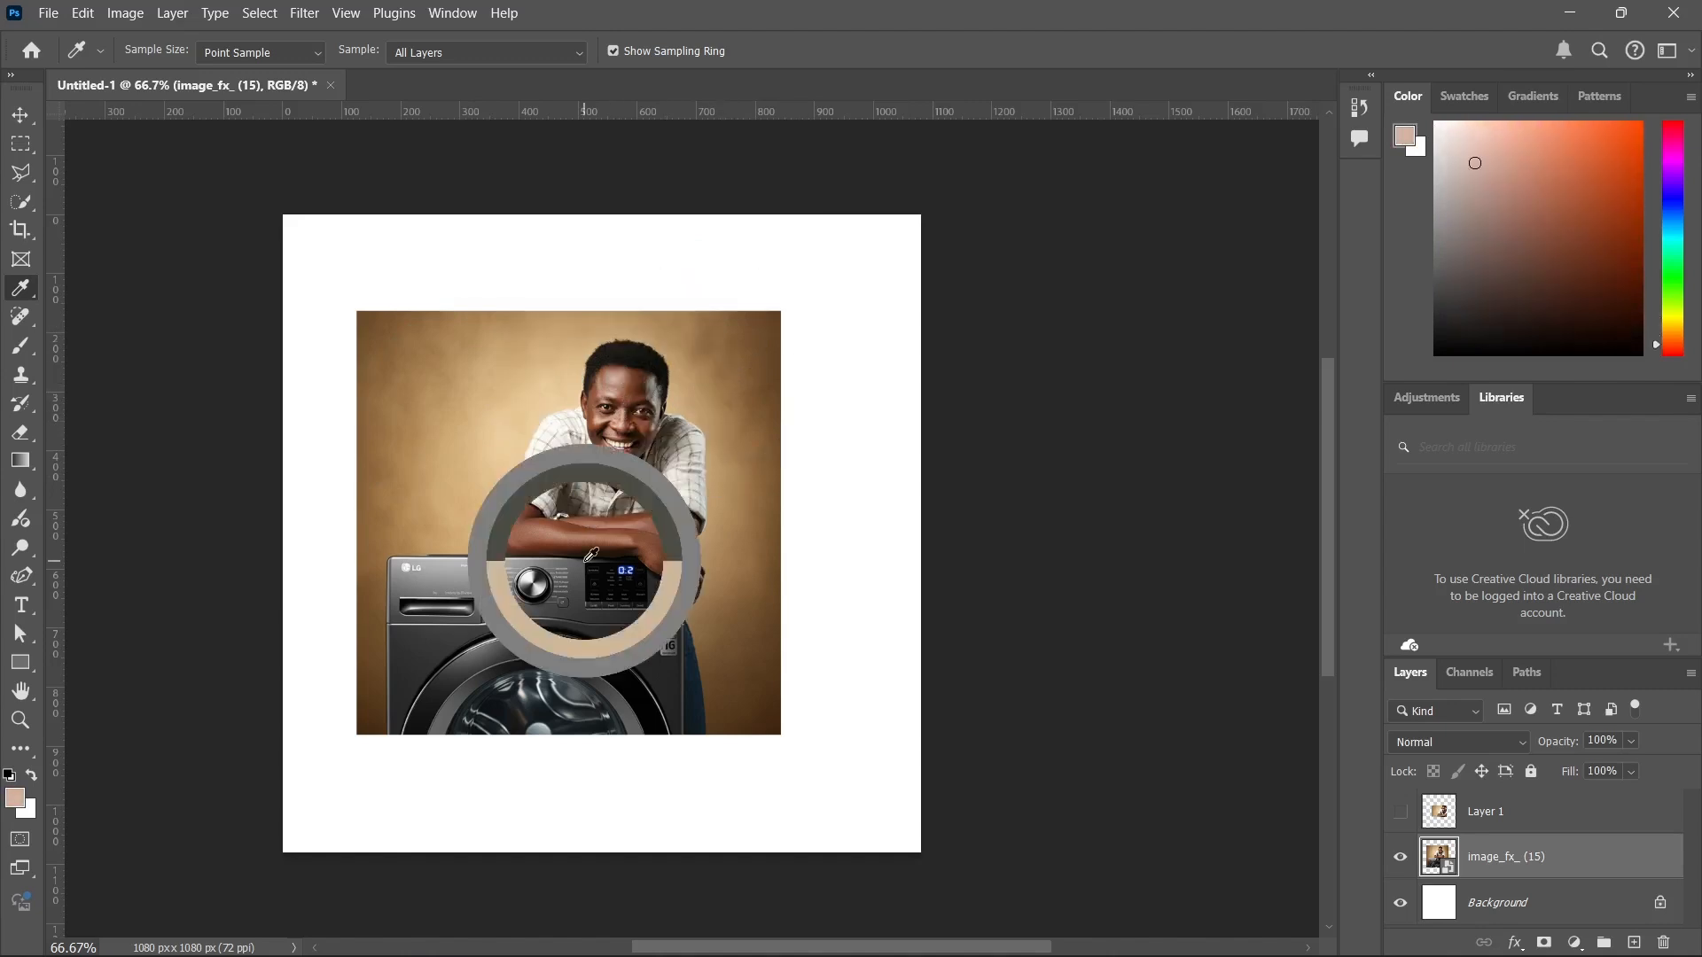
left_click(494, 452)
left_click(599, 651)
left_click(592, 688)
left_click(659, 574)
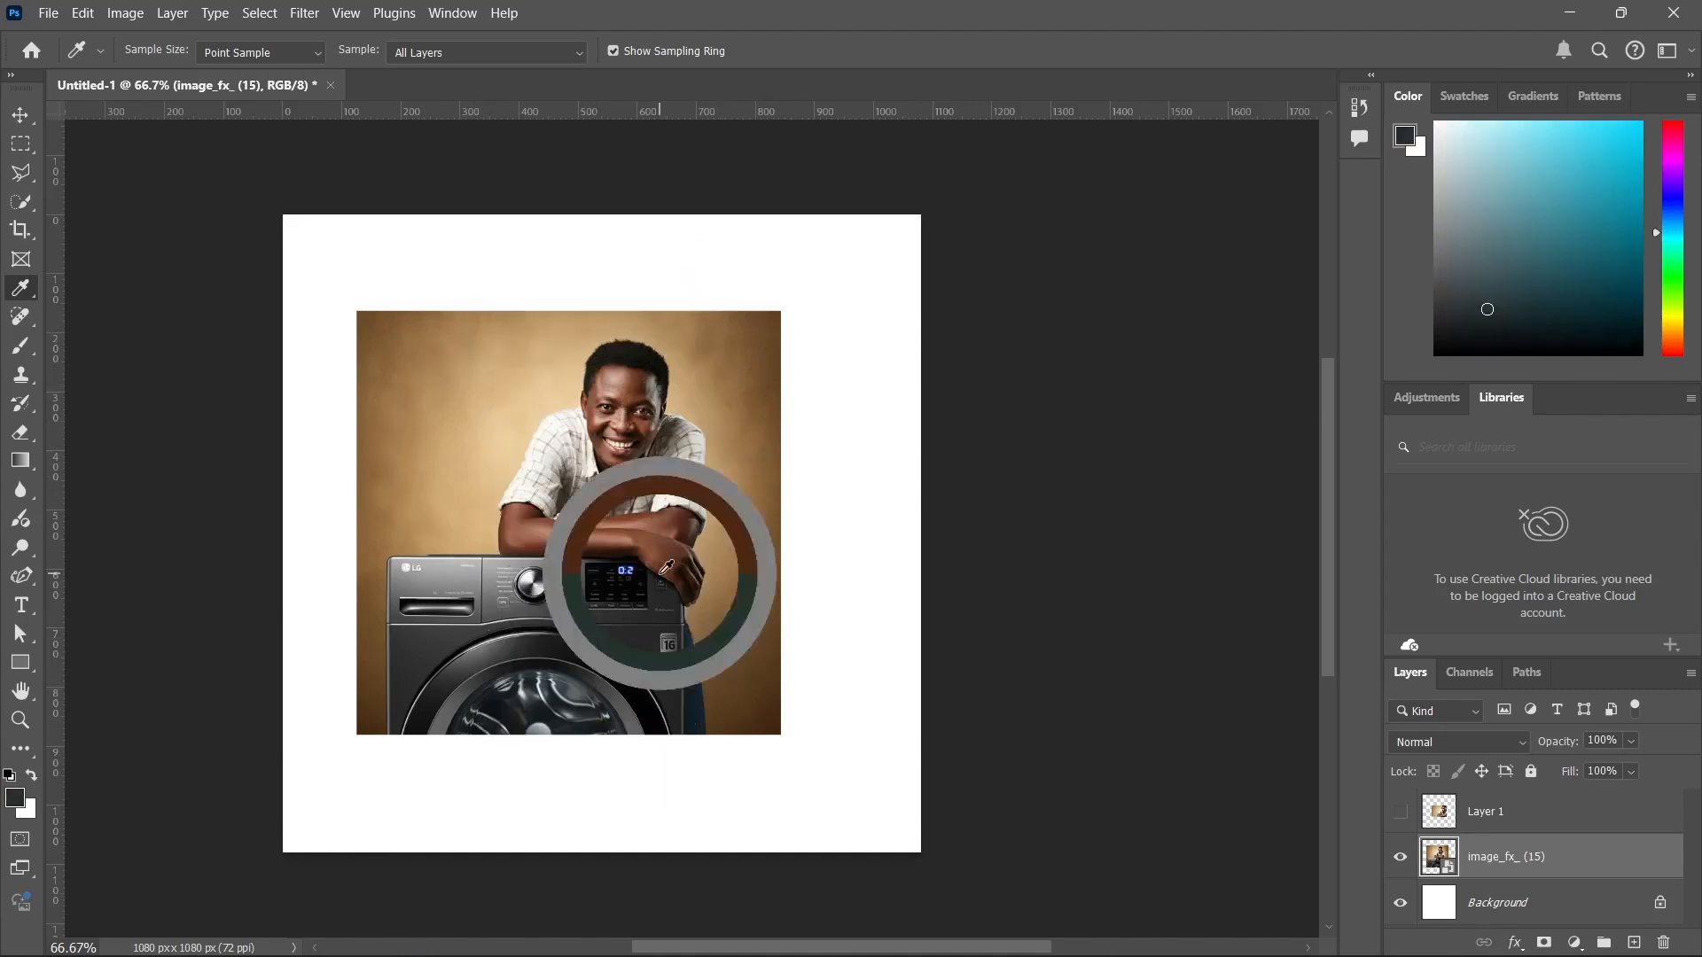
left_click(524, 450)
left_click(527, 583)
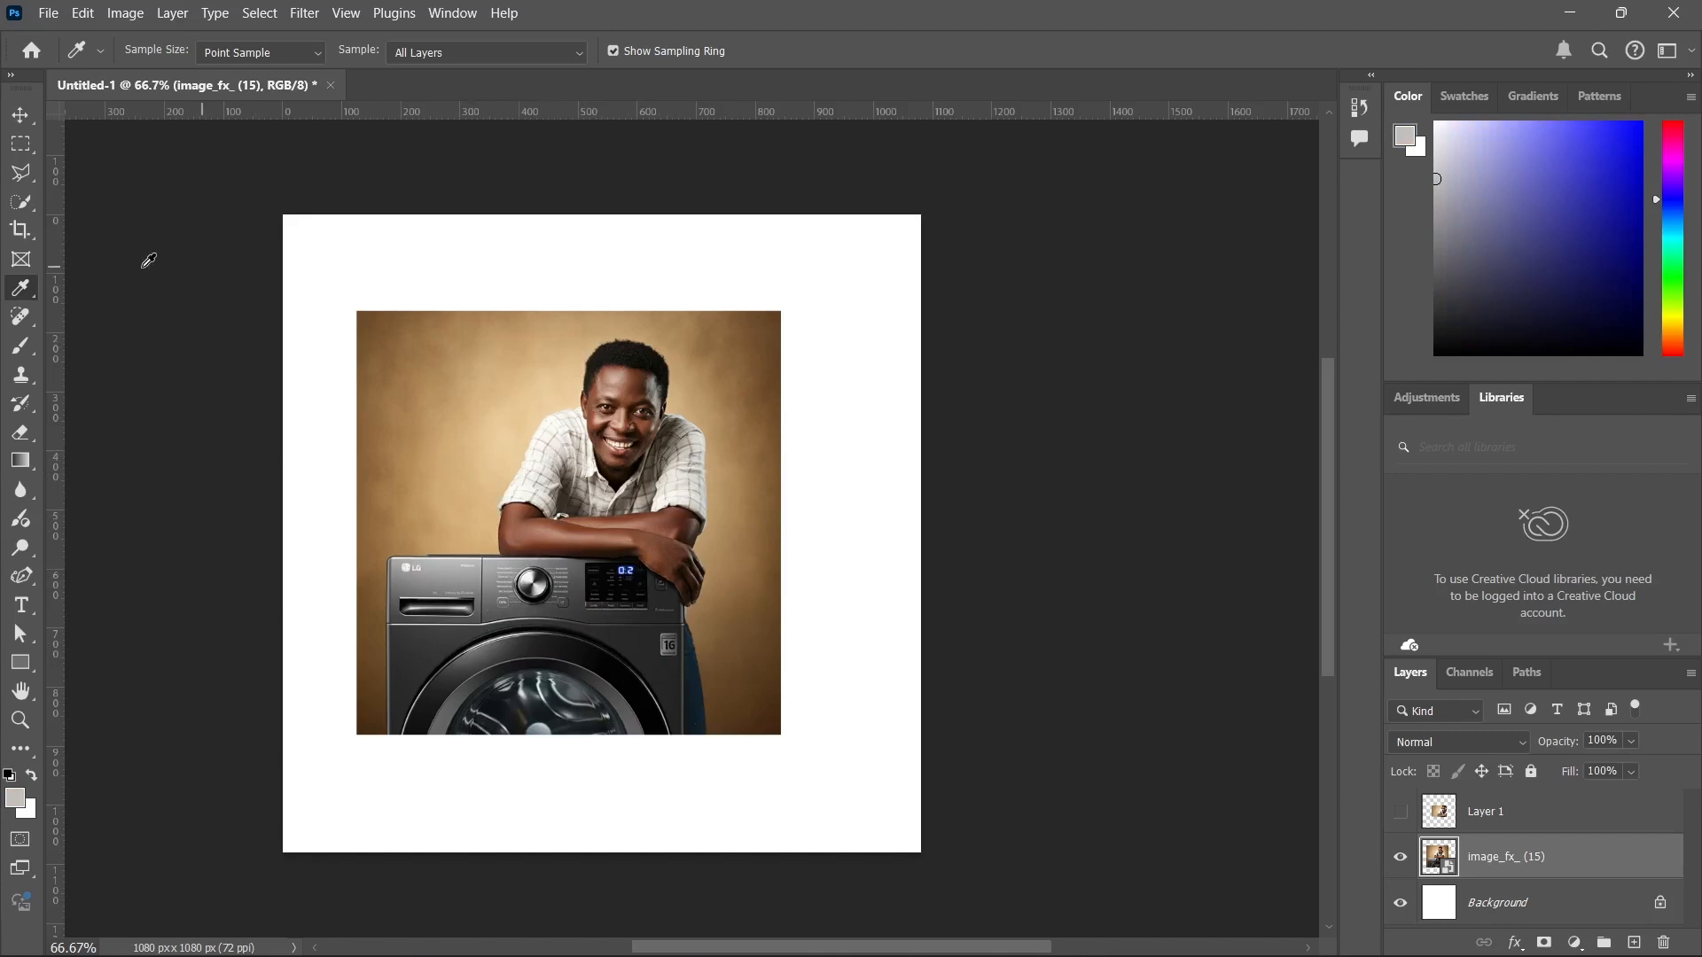
Activate the Brush tool and add a new blank layer above Layer 1.
left_click(20, 346)
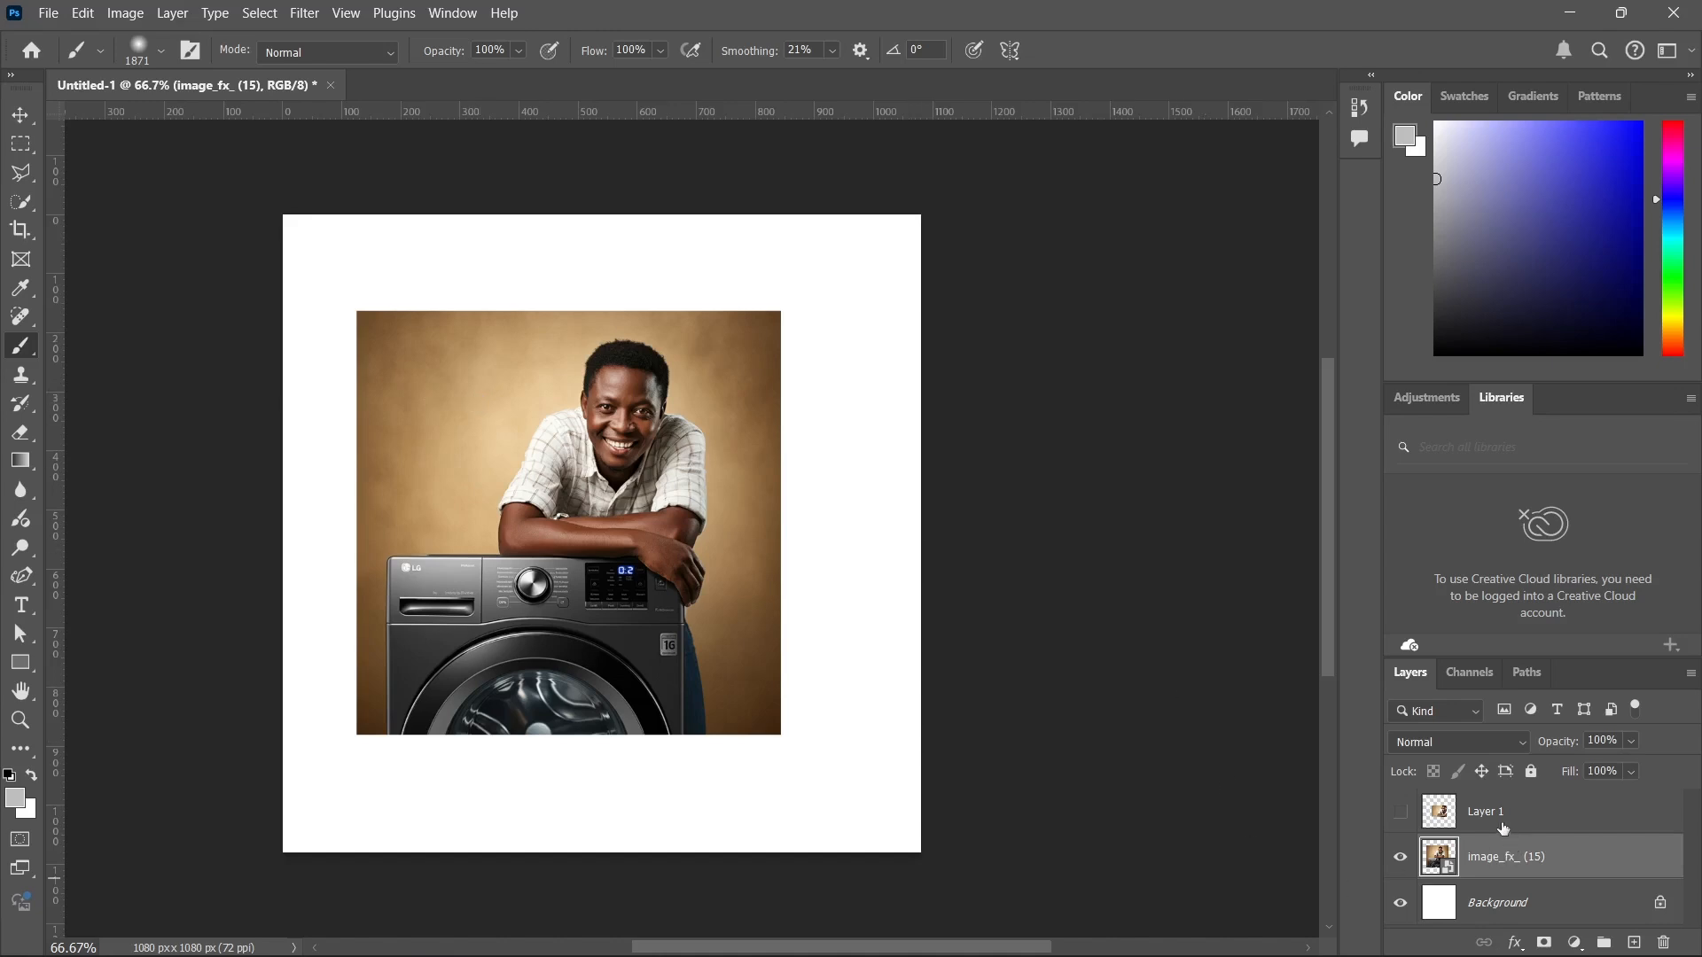
left_click(1476, 824)
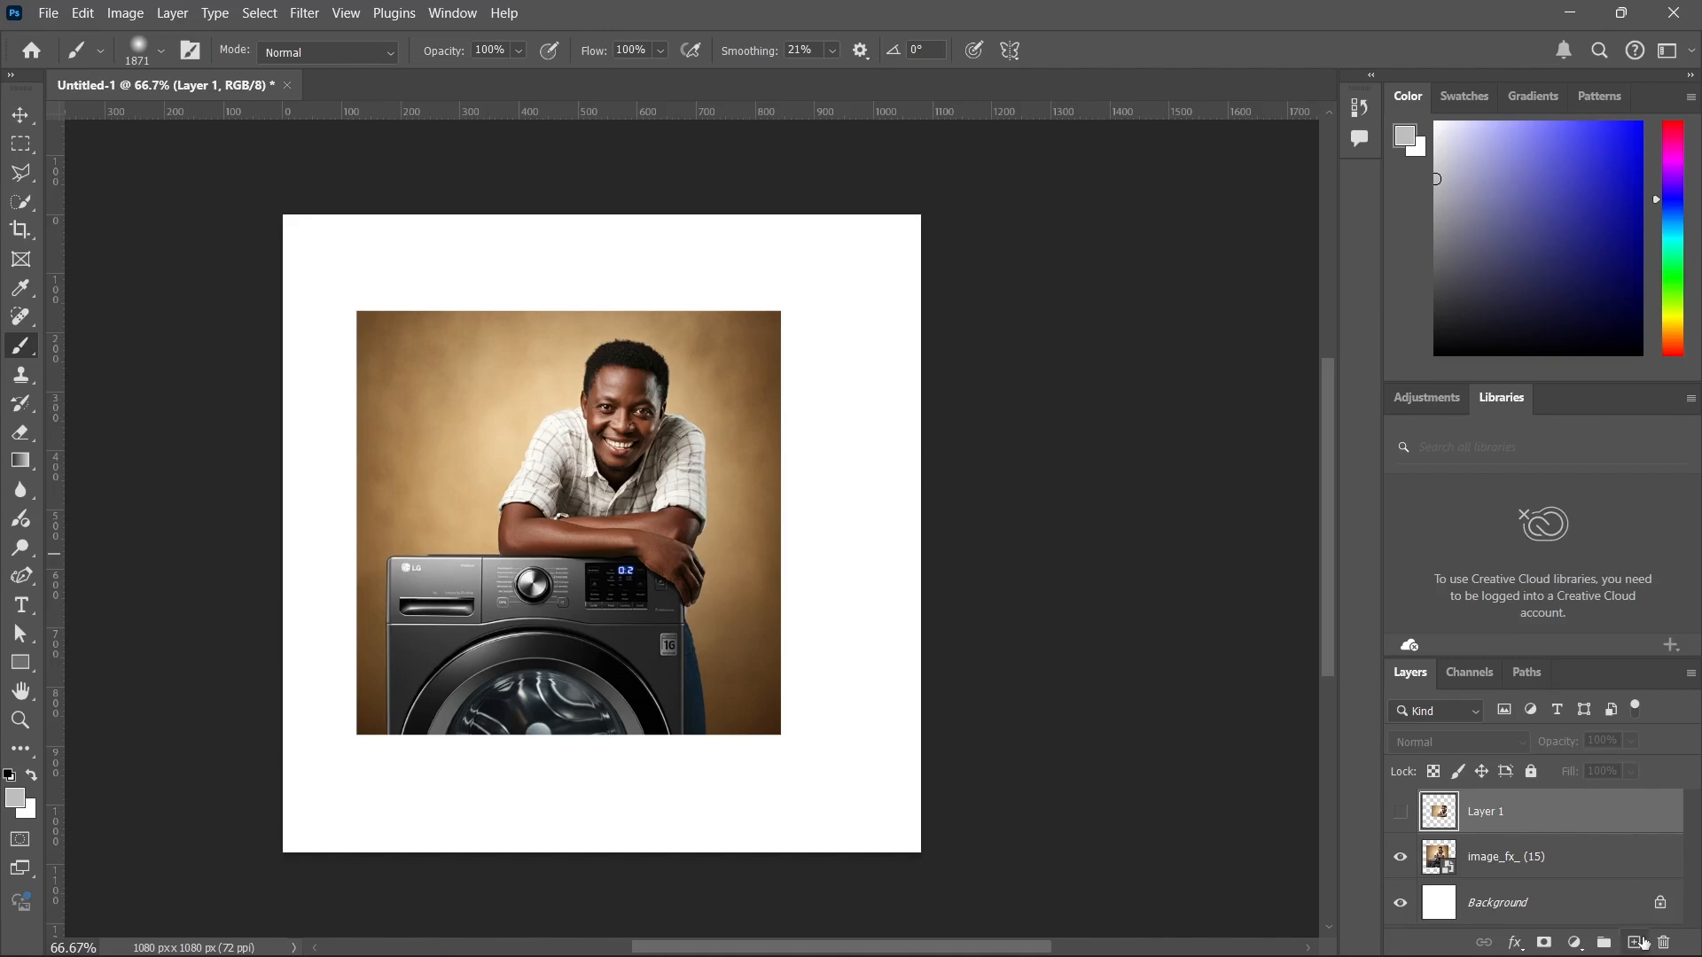
left_click(1645, 943)
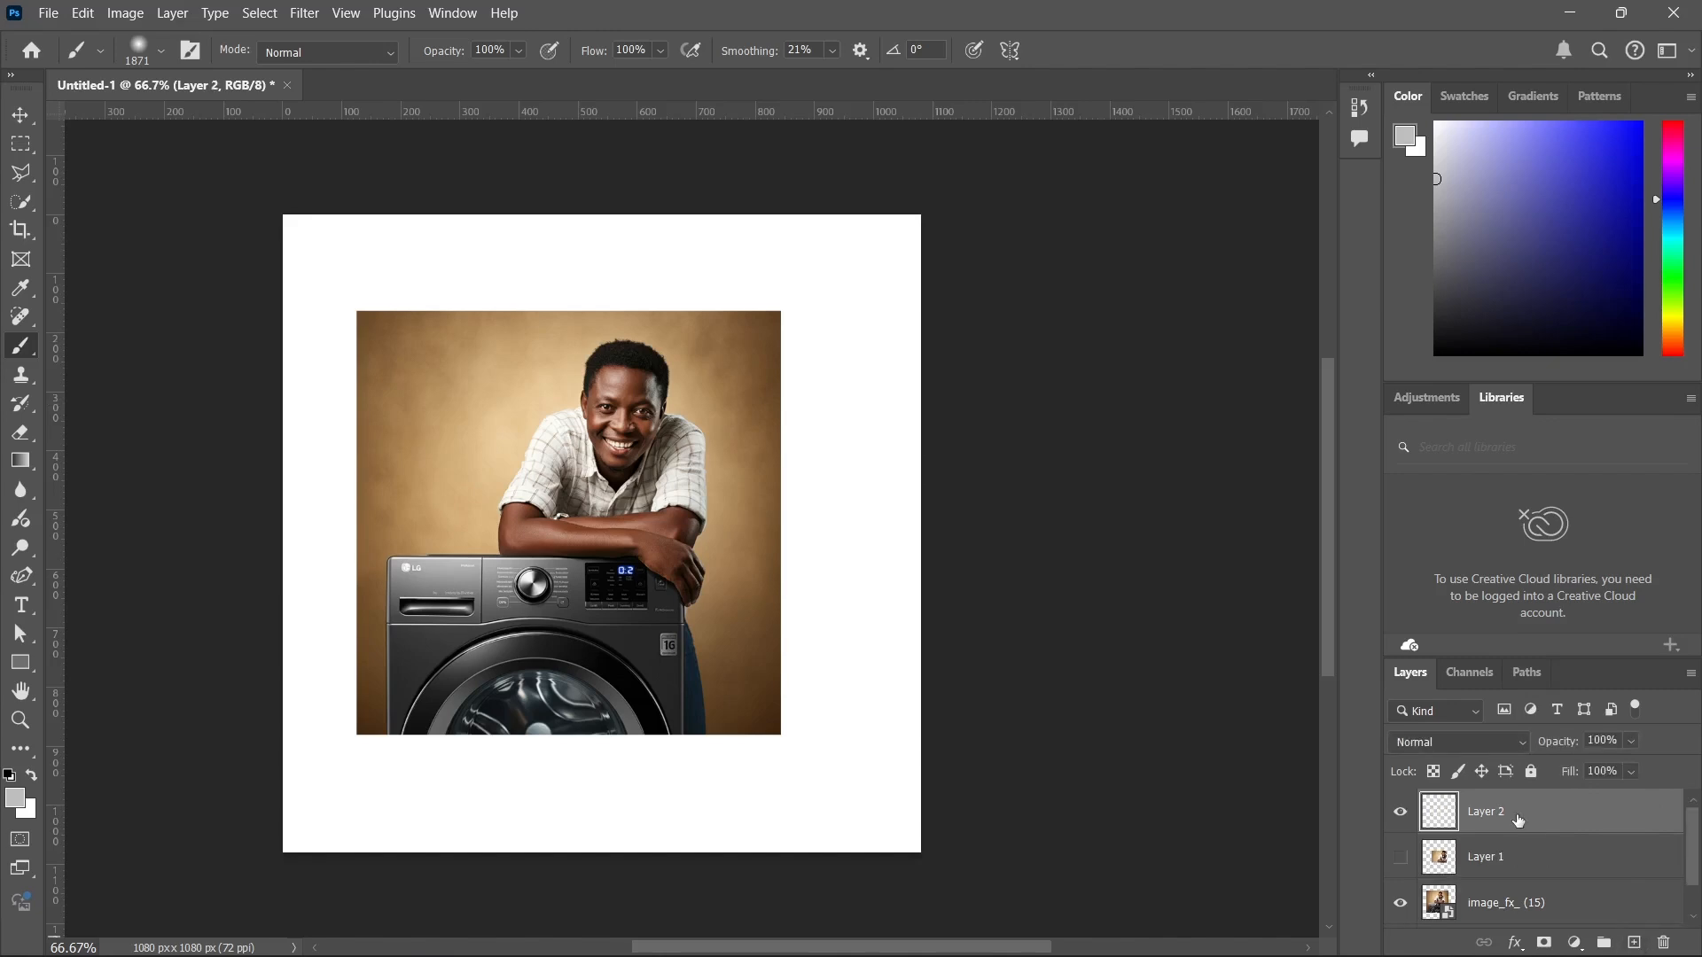
Hide the image_fx_ (15) layer, reduce the brush to 136 px and paint a soft grey wavy stroke across the upper canvas on Layer 2.
left_click_drag(689, 557, 270, 513)
left_click(1400, 902)
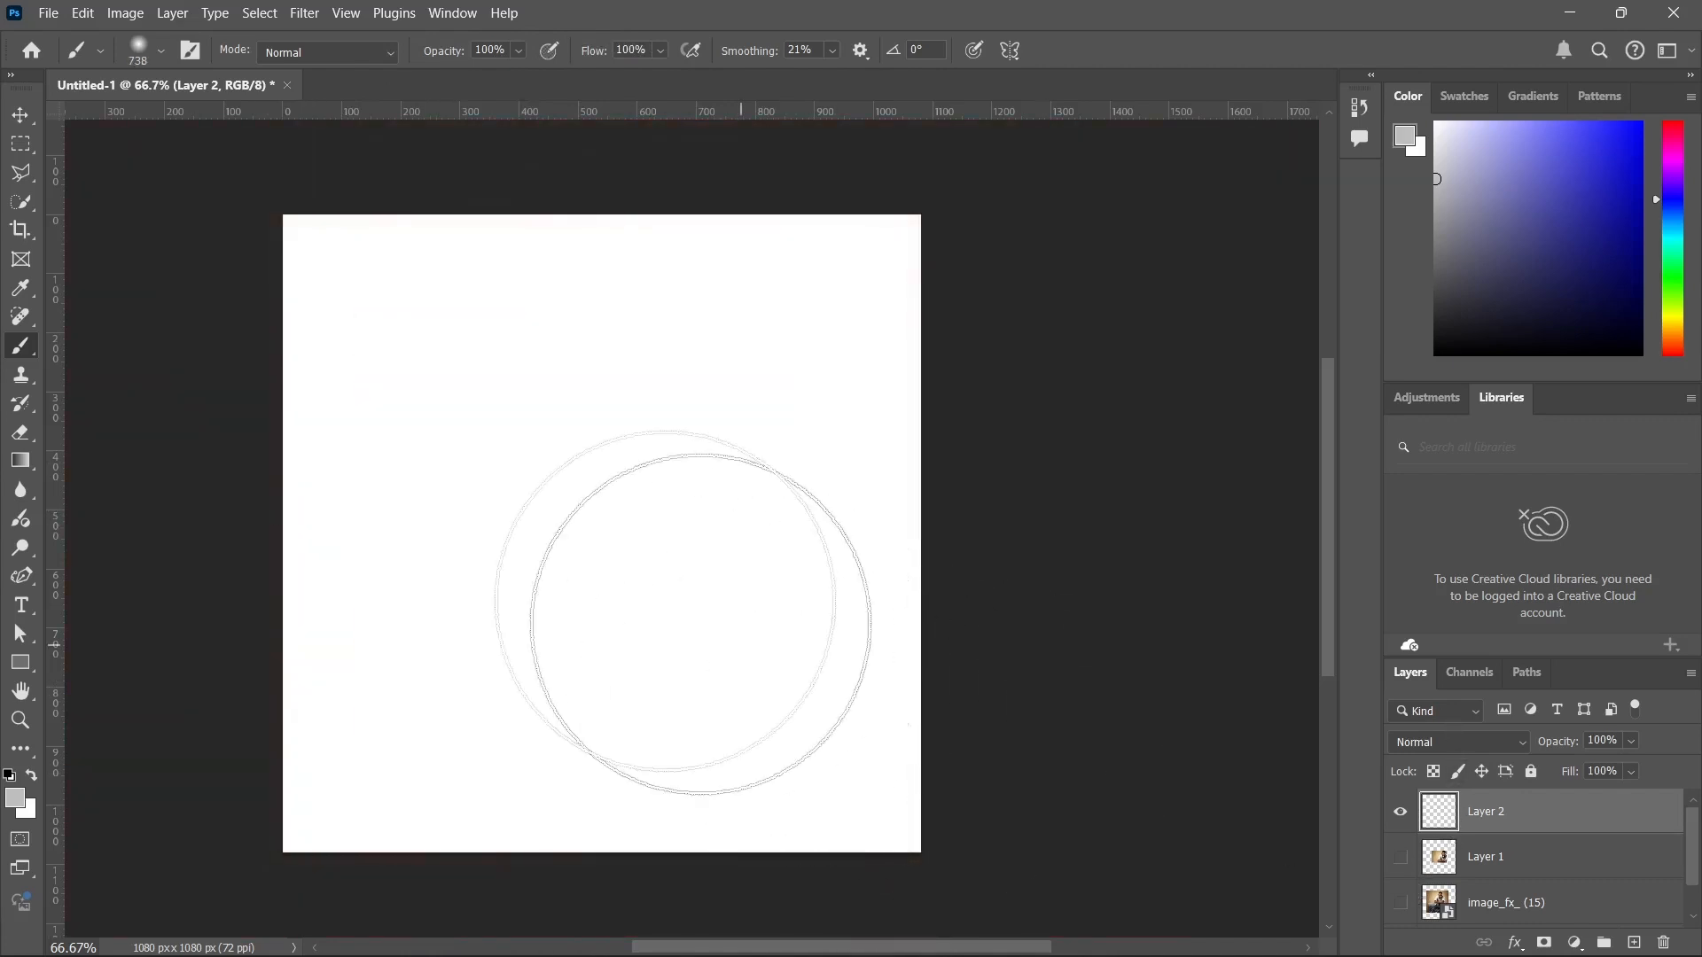
mouse_move(487, 437)
left_mouse_down()
mouse_move(414, 399)
mouse_move(307, 392)
mouse_move(766, 380)
mouse_move(727, 347)
left_mouse_up()
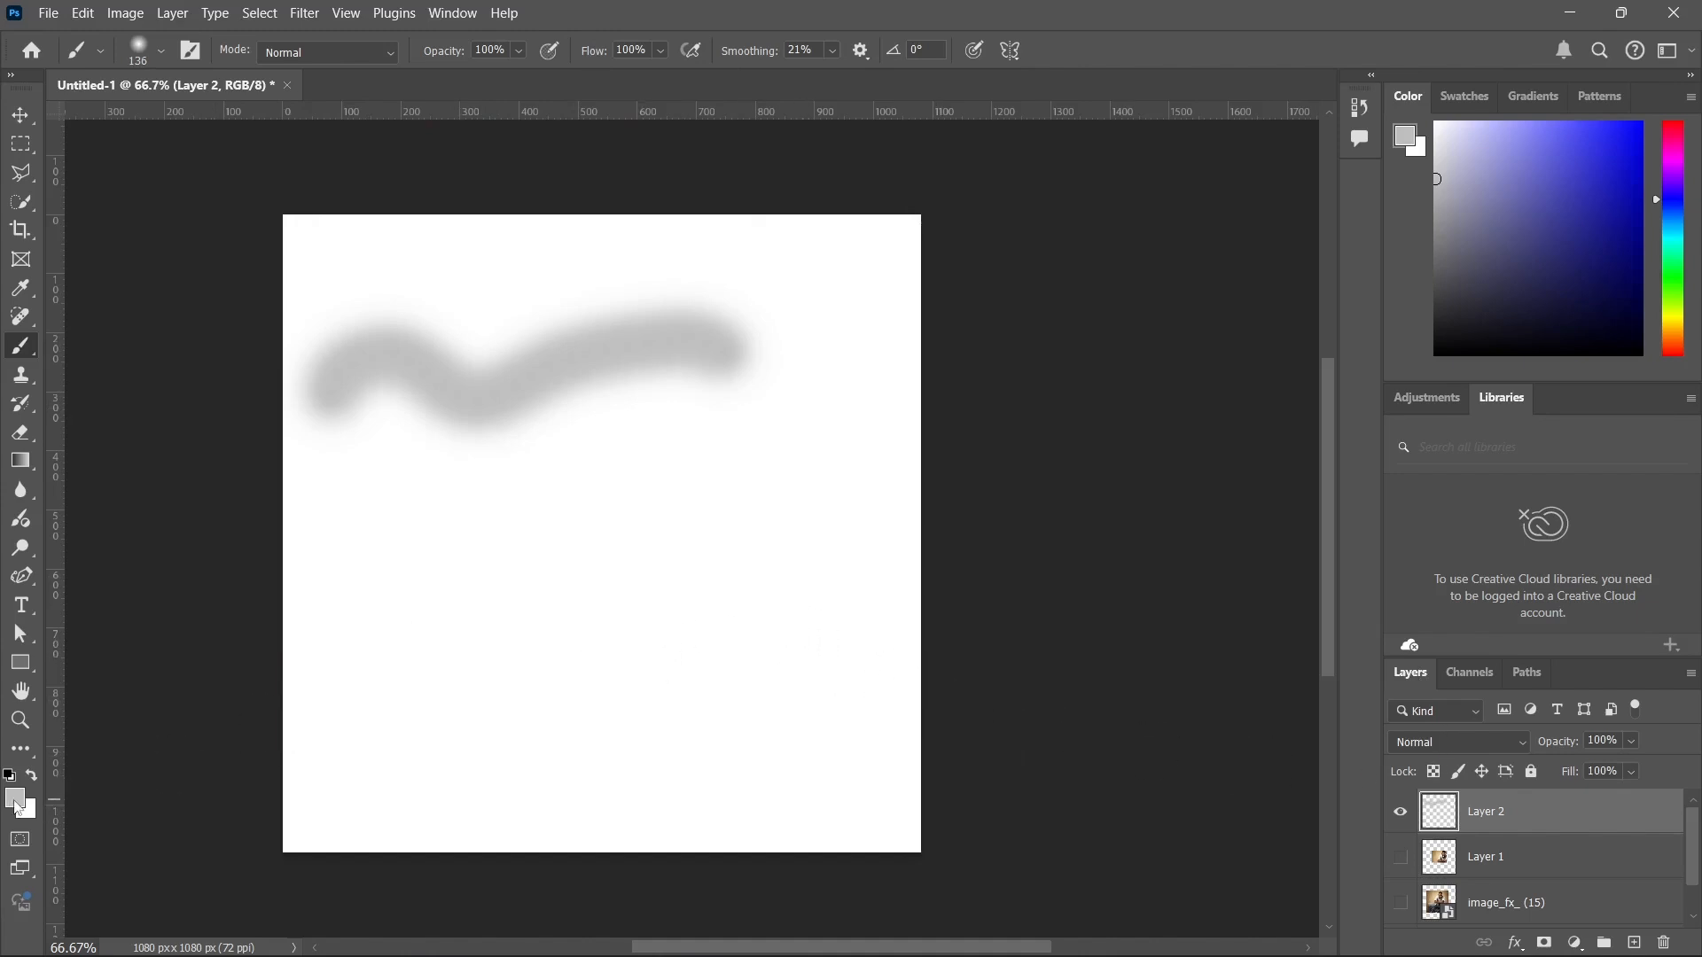
Set the foreground colour to 000000 and paint a long soft stroke across the canvas middle and a short one below it.
left_click(15, 800)
type("000000")
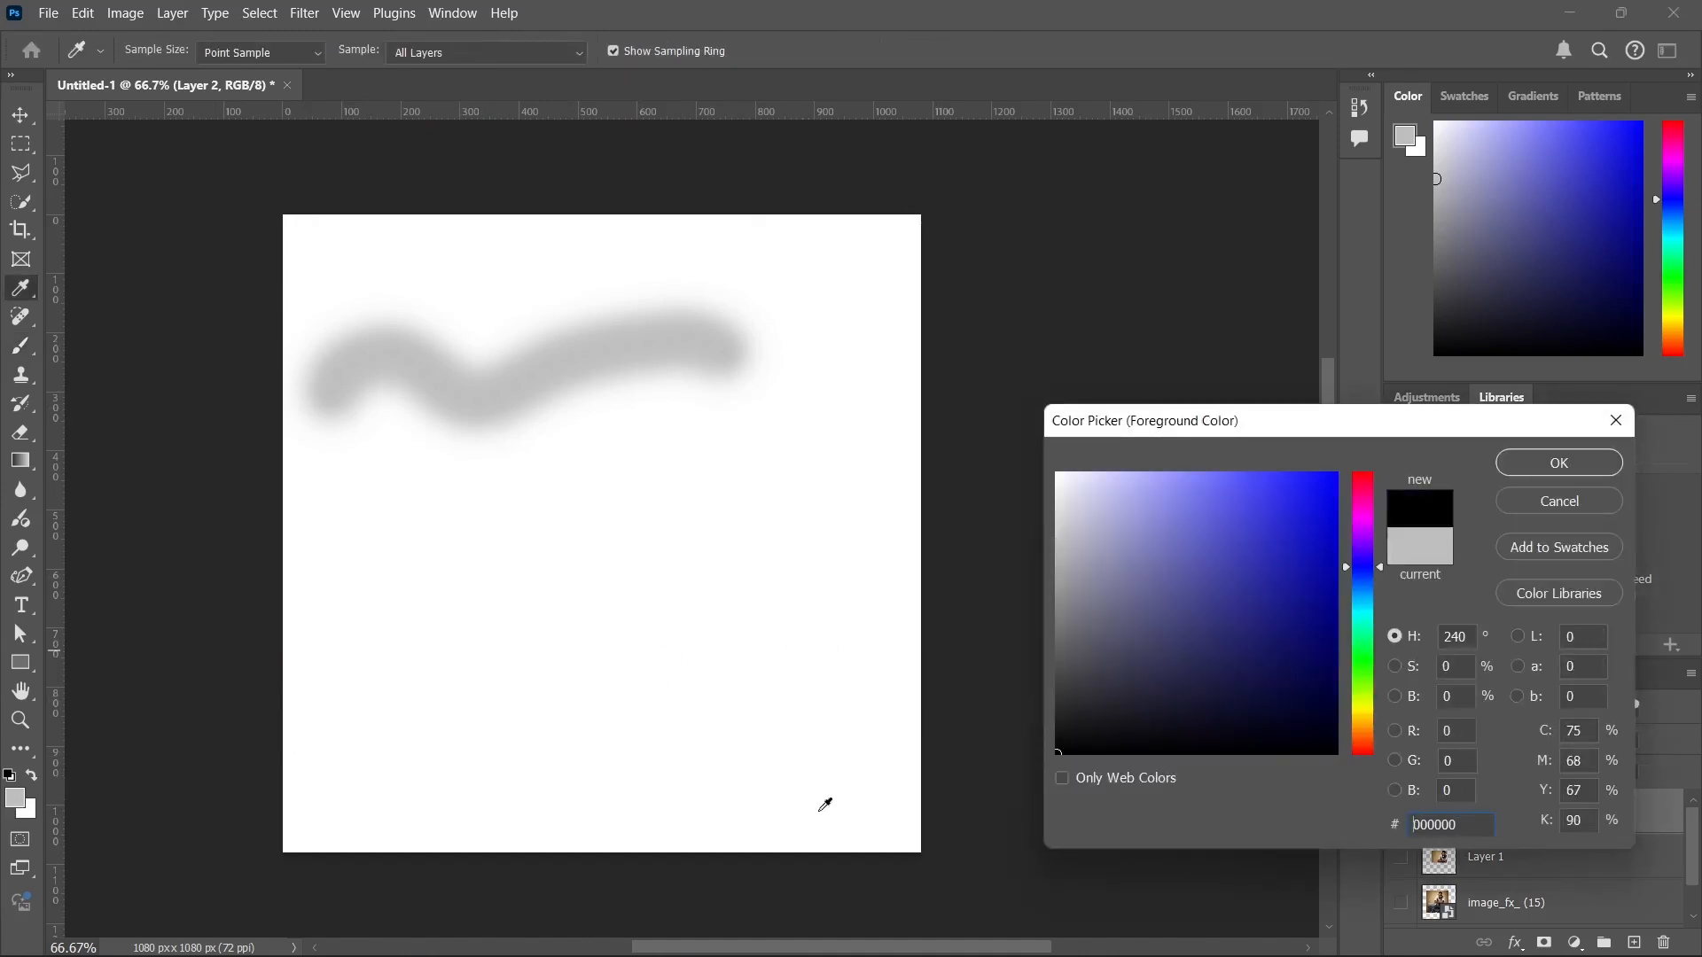
left_click(1565, 472)
mouse_move(421, 589)
left_mouse_down()
mouse_move(429, 561)
mouse_move(748, 502)
mouse_move(944, 499)
left_mouse_up()
left_click_drag(678, 703, 543, 706)
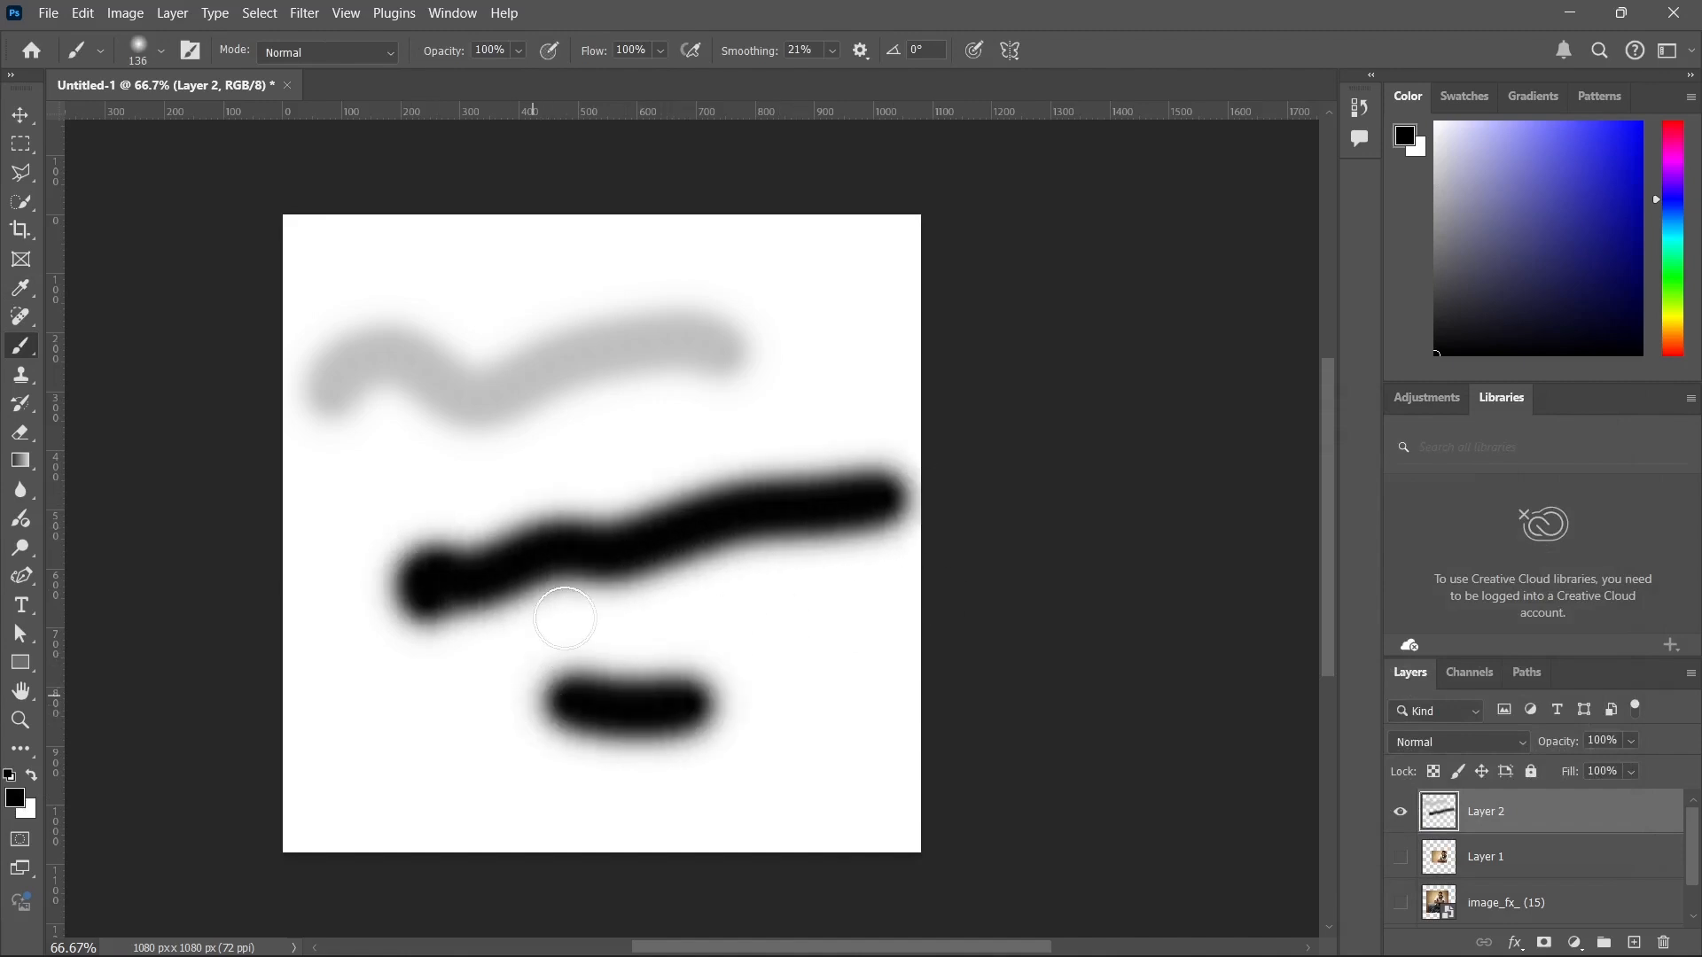
Set the brush to 94 px with 100% hardness and paint a horizontal stroke along the canvas top plus three separate hard-edged dots.
right_click(608, 451)
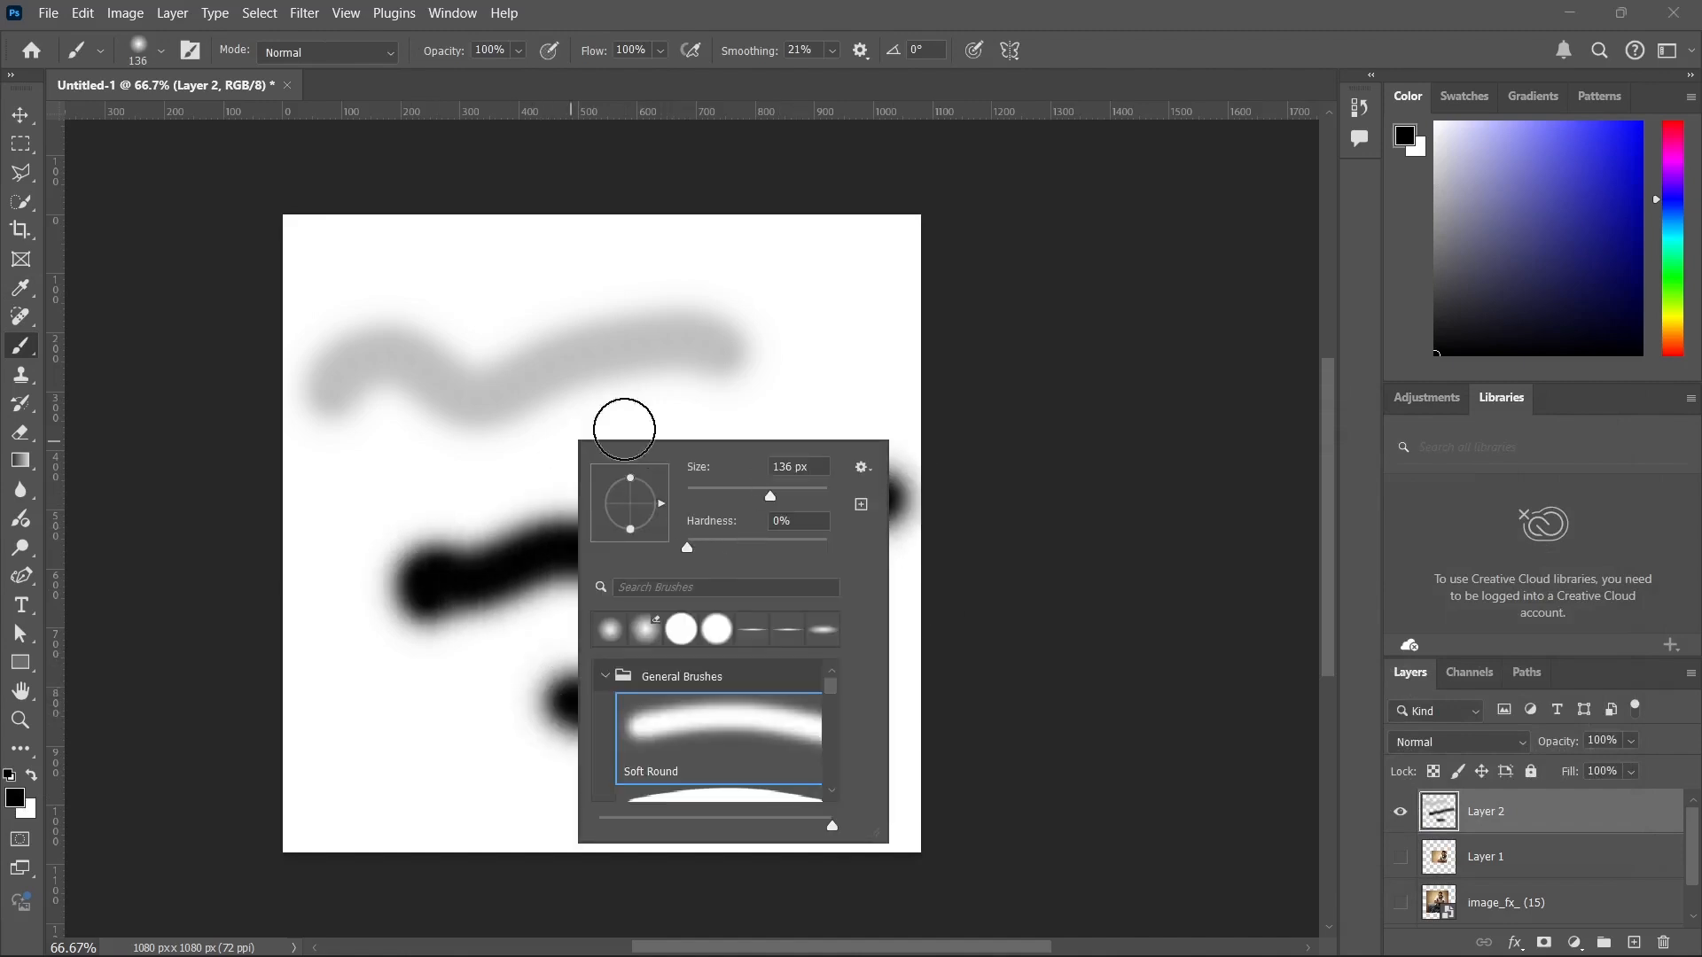
right_click(503, 304)
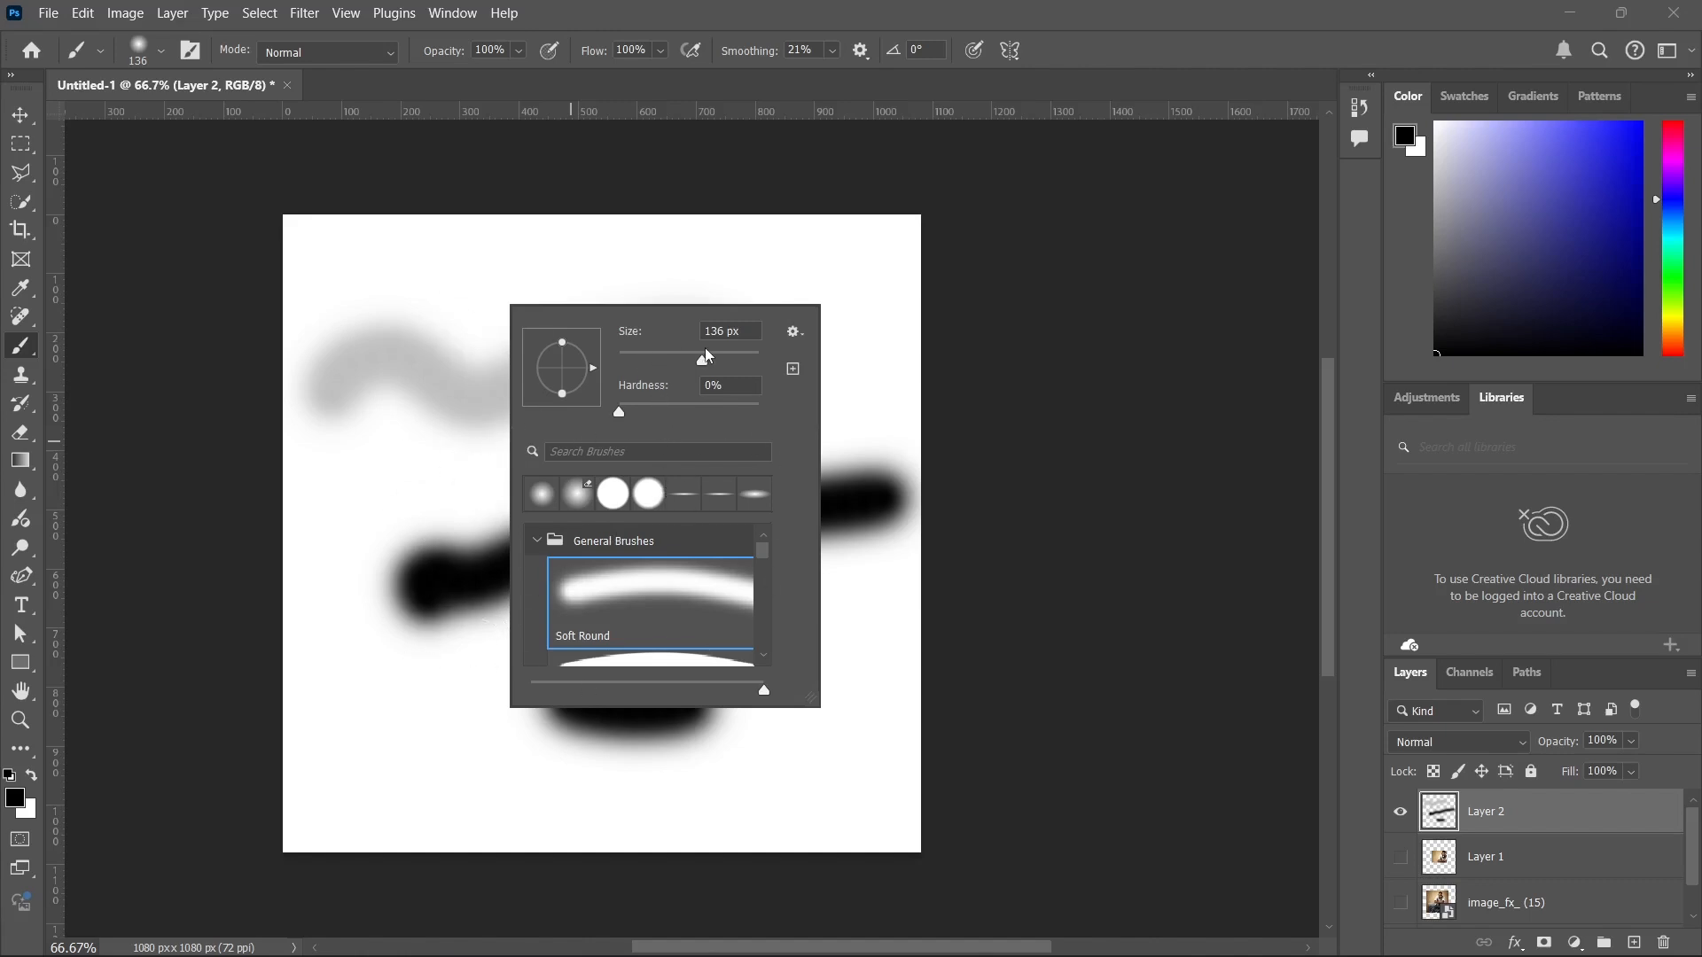
left_click_drag(706, 356, 686, 360)
left_click_drag(619, 413, 762, 422)
left_click(856, 363)
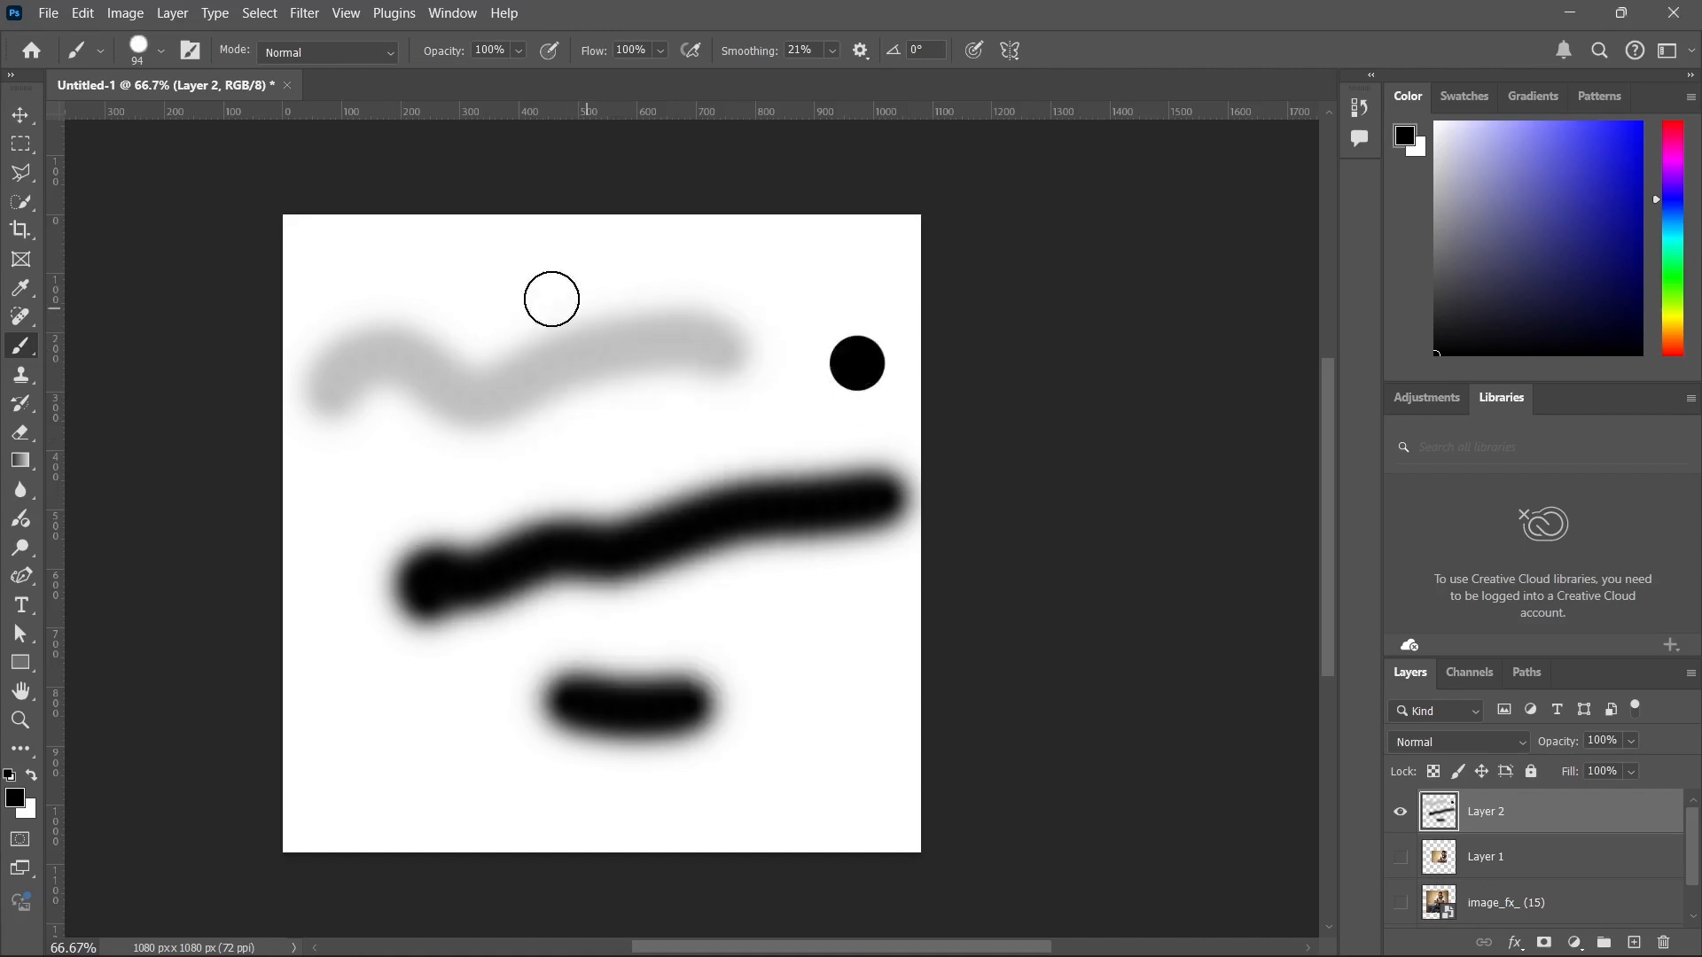
left_click_drag(373, 259, 706, 263)
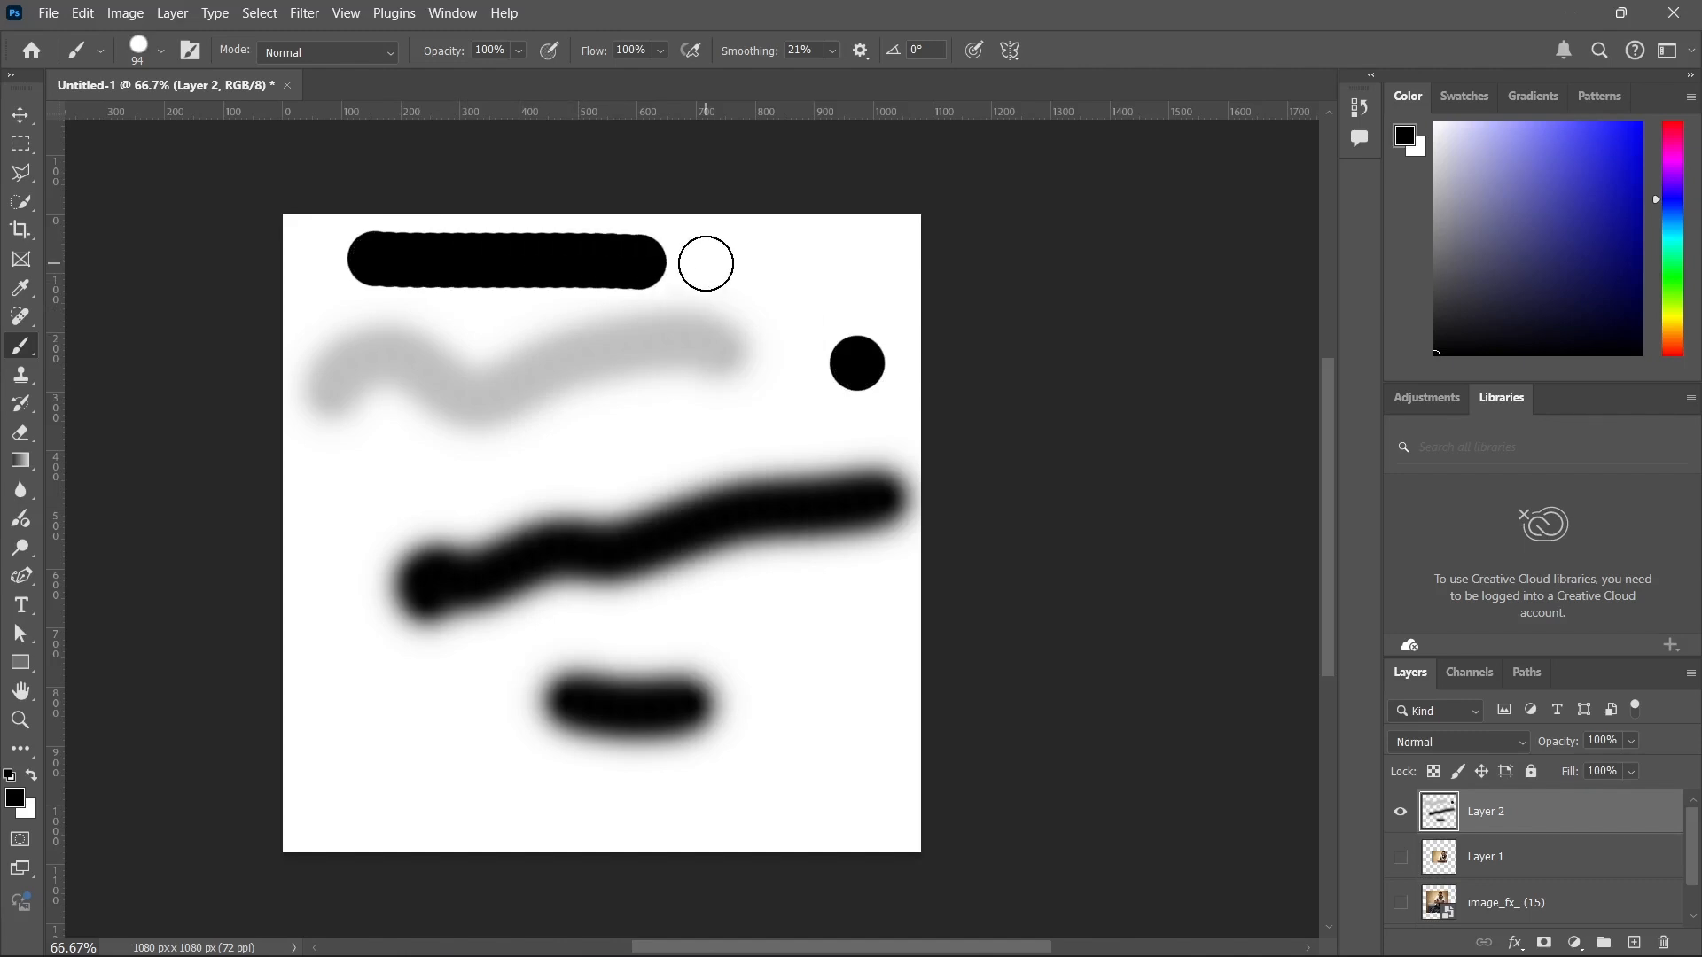
left_click(372, 336)
left_click(475, 343)
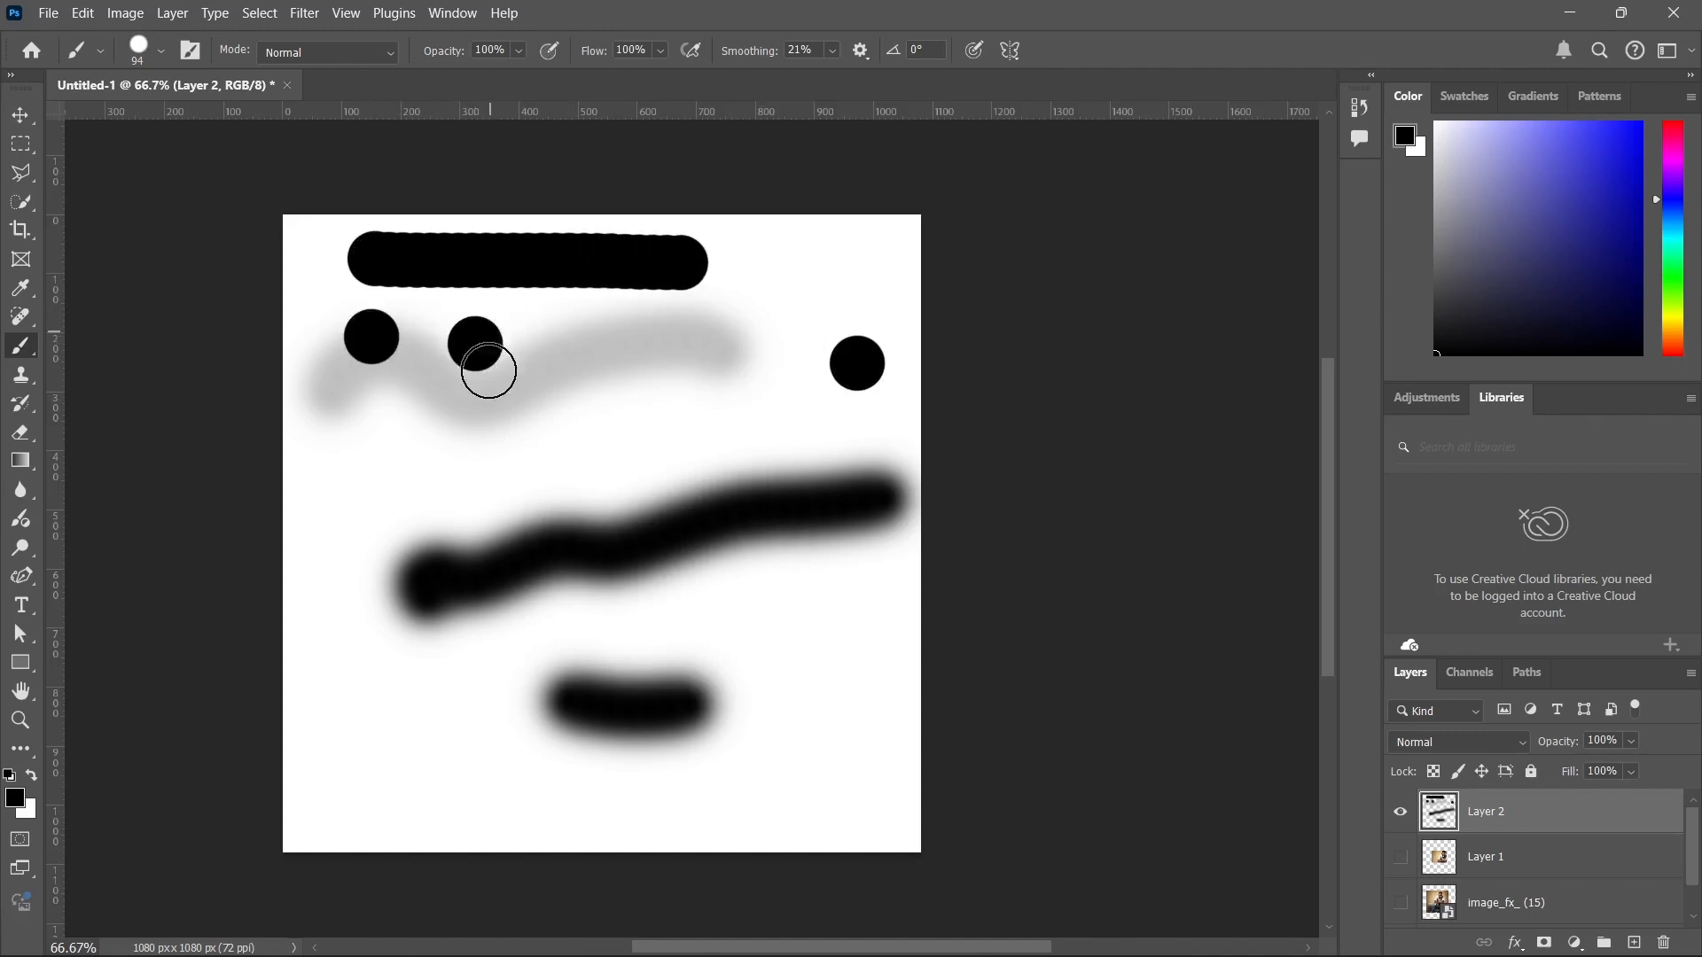
Lower the brush hardness to about the middle of its range and paint two dots and a short horizontal stroke above the long soft stroke.
right_click(640, 513)
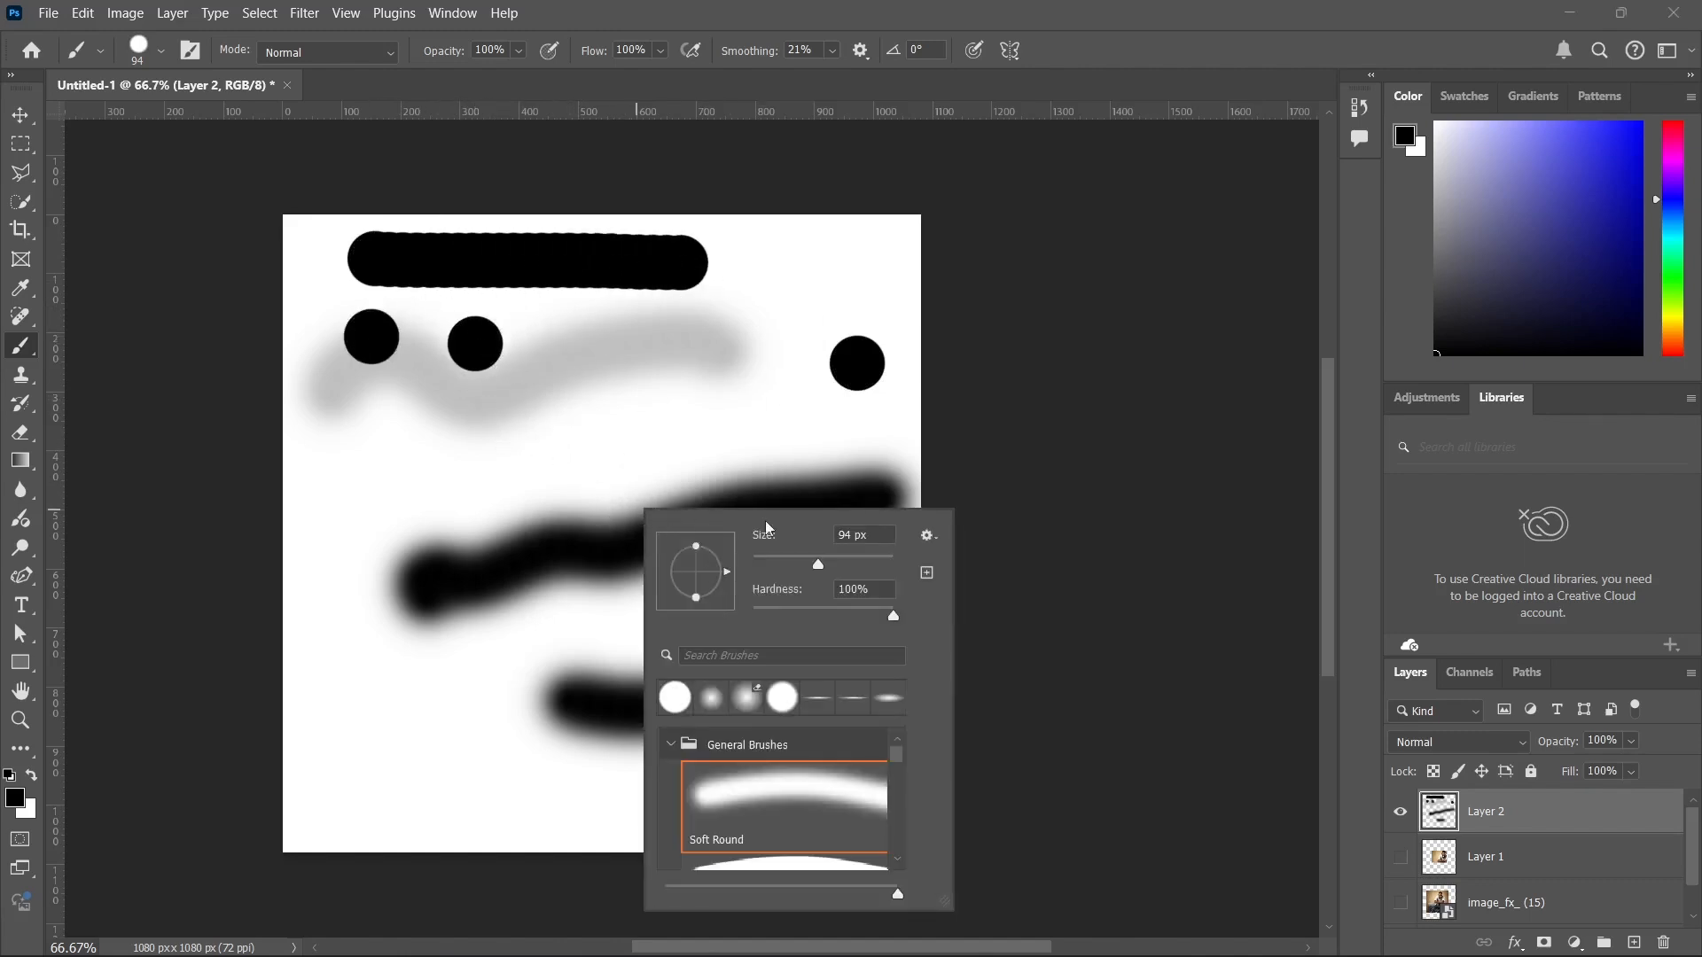
left_click(806, 609)
left_click(372, 448)
left_click(470, 426)
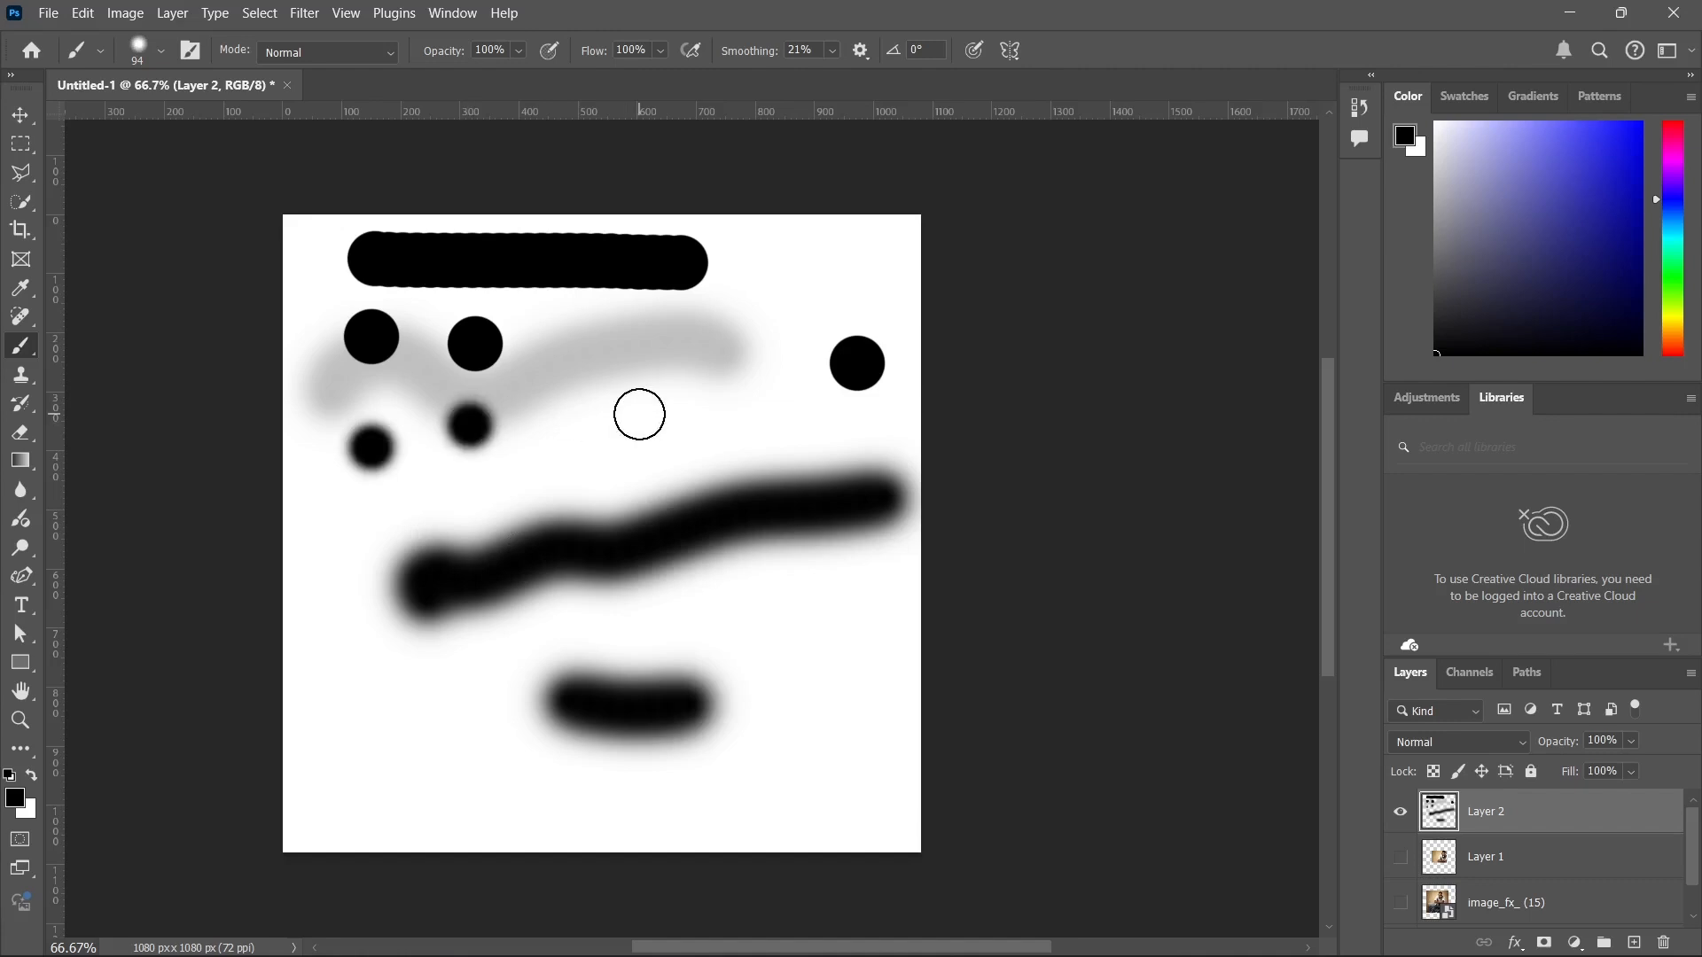
left_click_drag(592, 408, 779, 403)
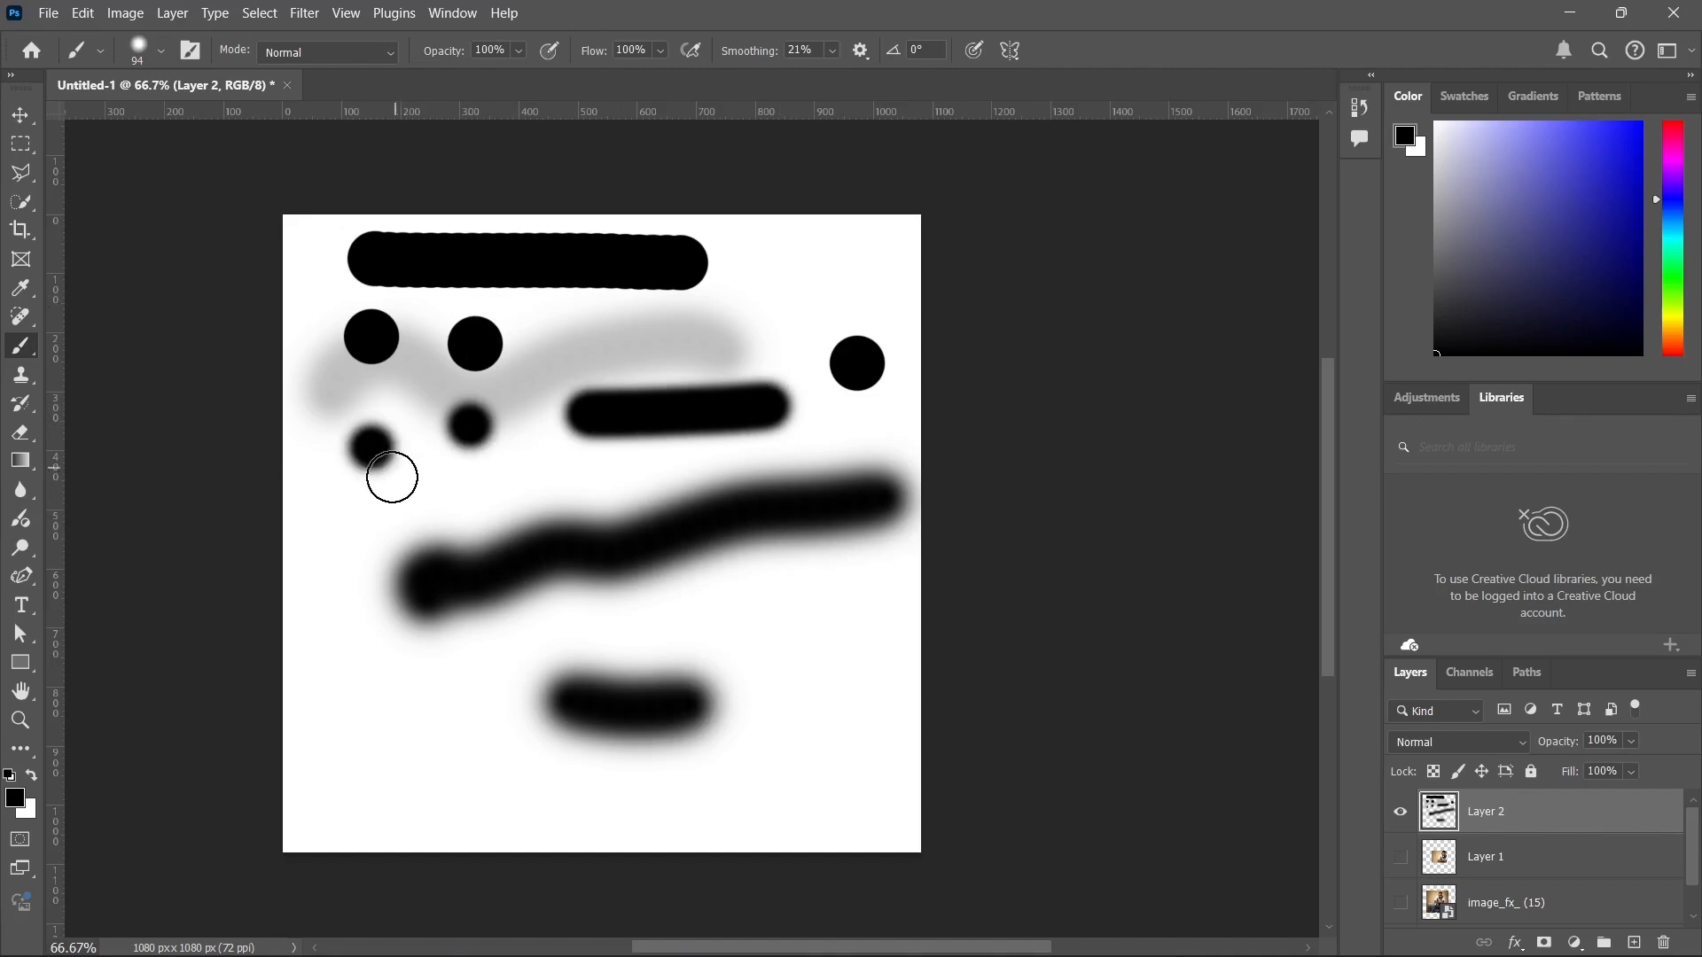
Enlarge the brush to 336 px with 100% hardness and stamp four large black circles over the existing strokes.
key("alt")
mouse_move(348, 450)
left_mouse_down()
mouse_move(567, 466)
mouse_move(283, 461)
mouse_move(445, 465)
mouse_move(412, 465)
mouse_move(401, 435)
mouse_move(407, 753)
mouse_move(397, 358)
mouse_move(395, 786)
mouse_move(405, 304)
mouse_move(406, 843)
mouse_move(417, 815)
left_mouse_up()
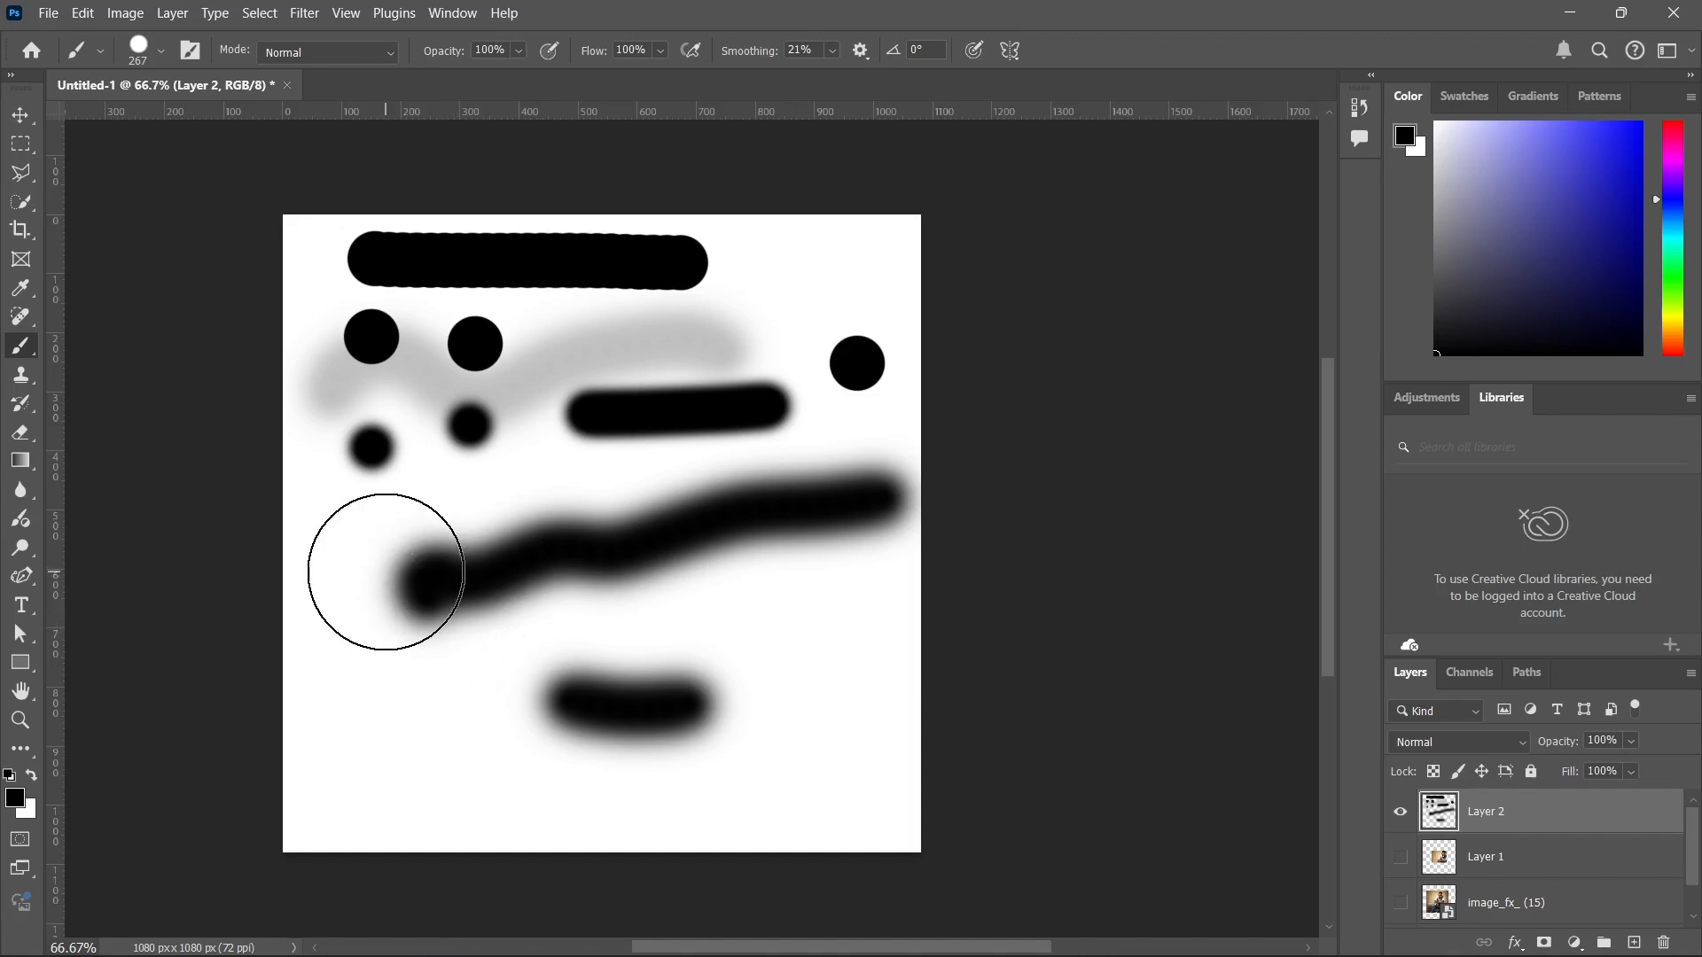
left_click_drag(386, 573, 416, 572)
left_click(422, 595)
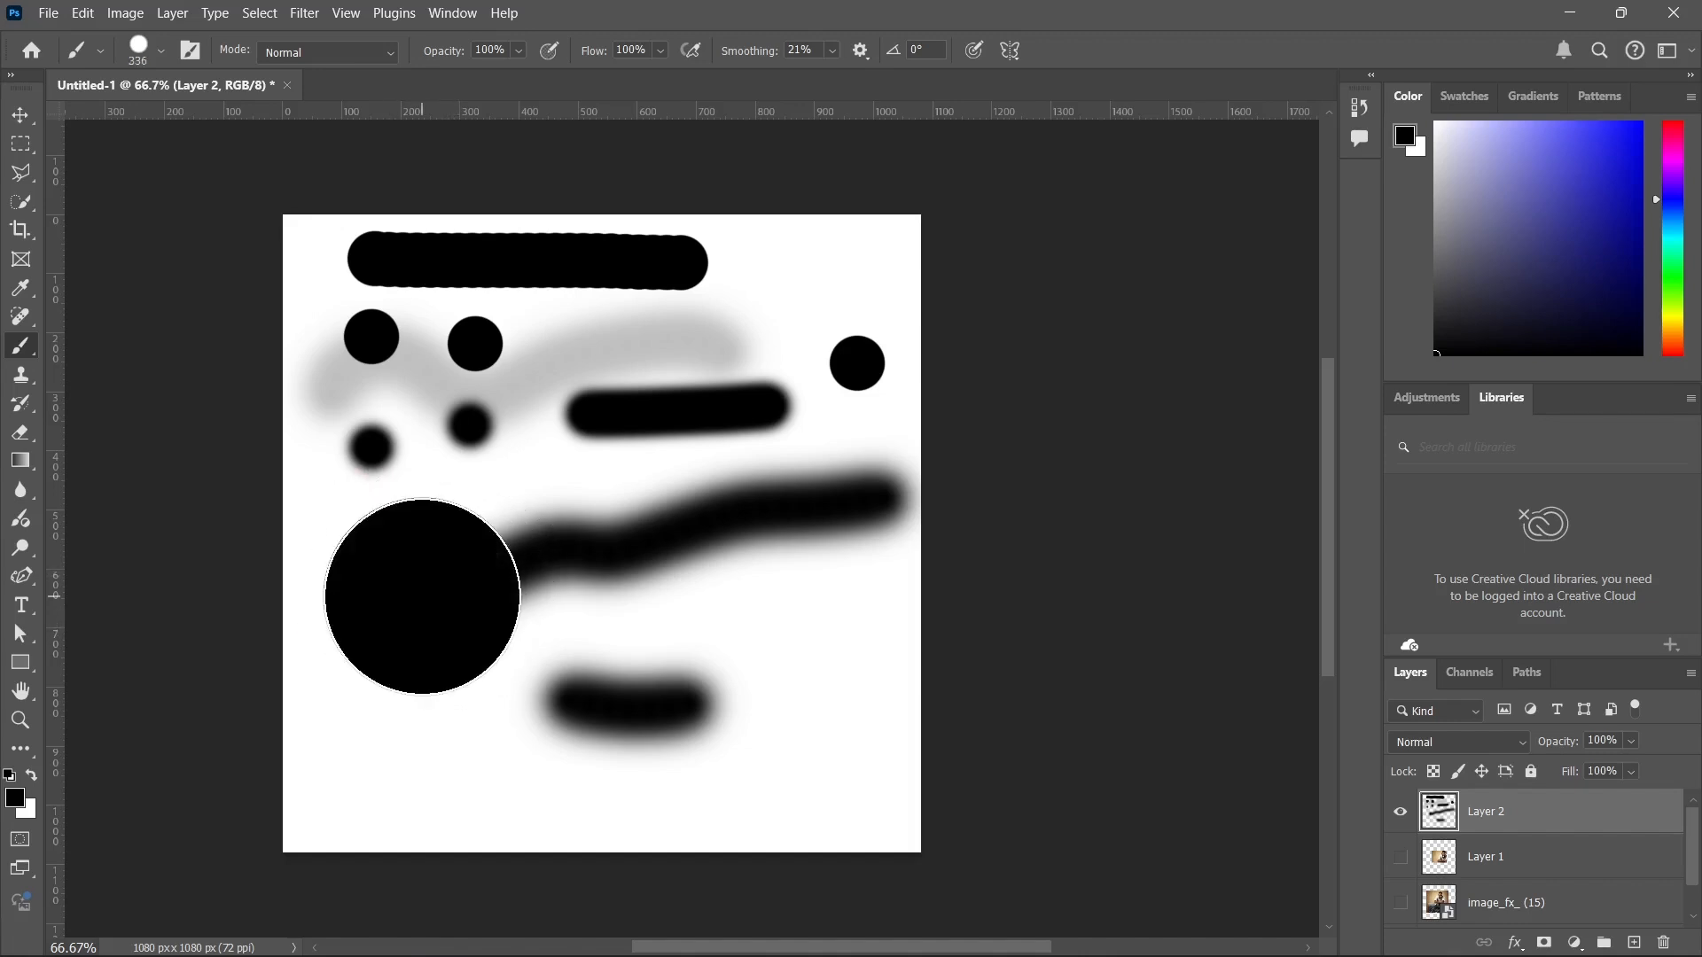
left_click(652, 594)
left_click(467, 373)
right_click(591, 414)
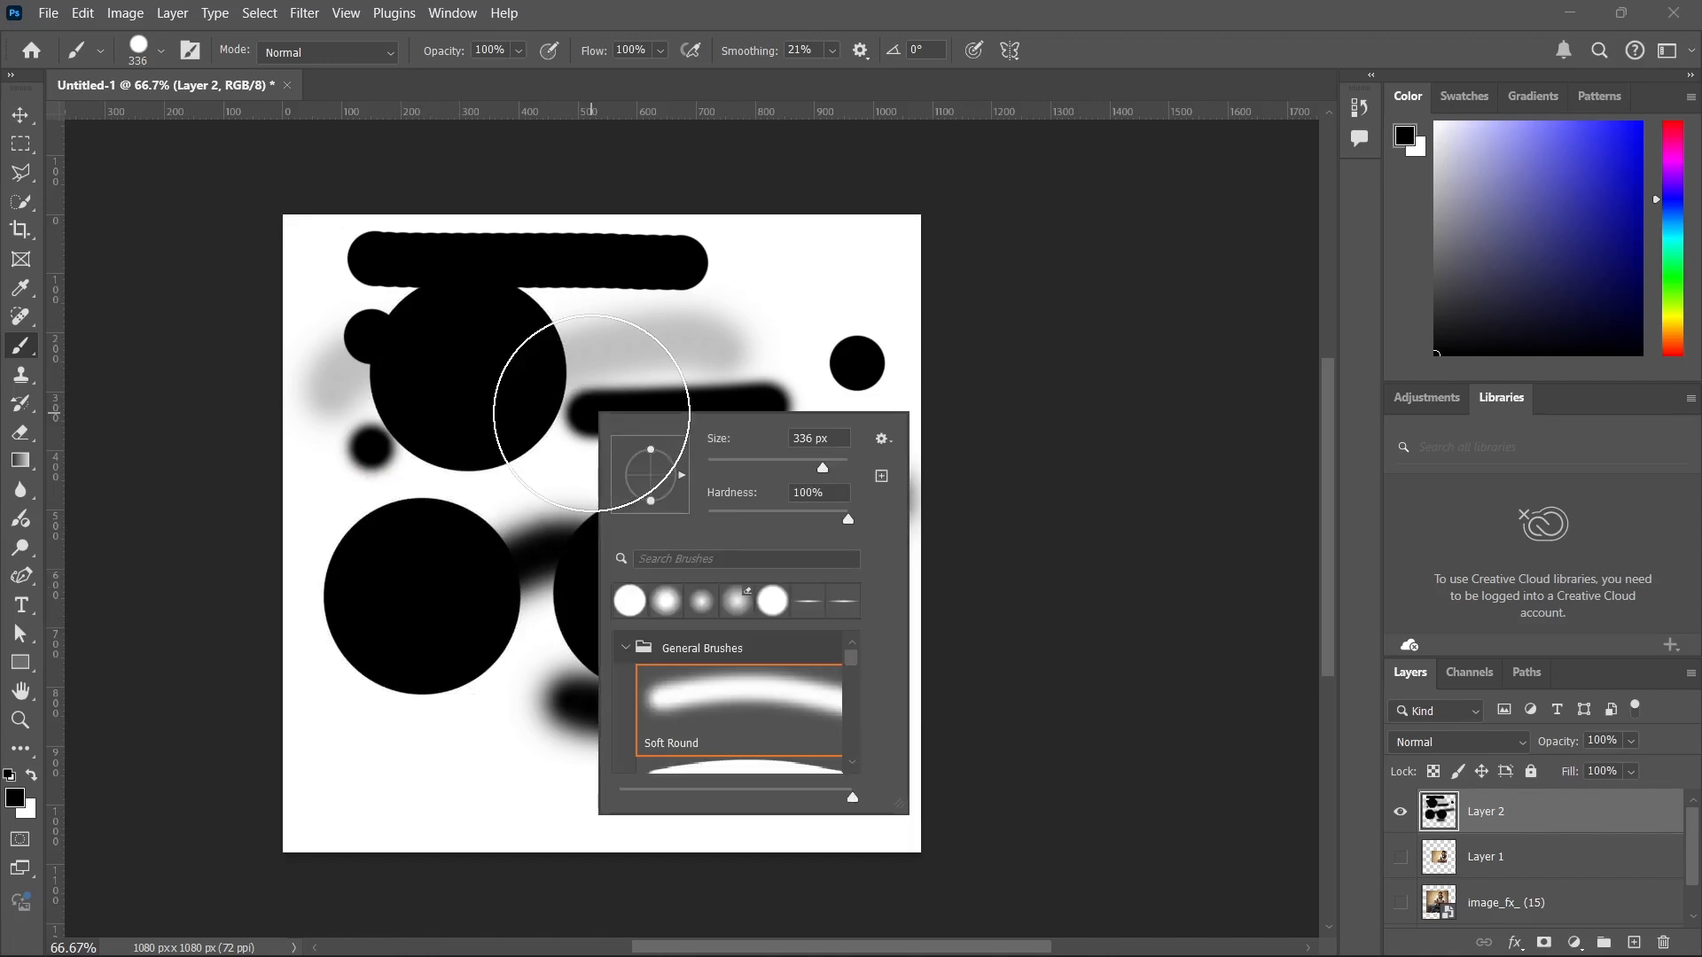
key("Escape")
left_click(523, 416)
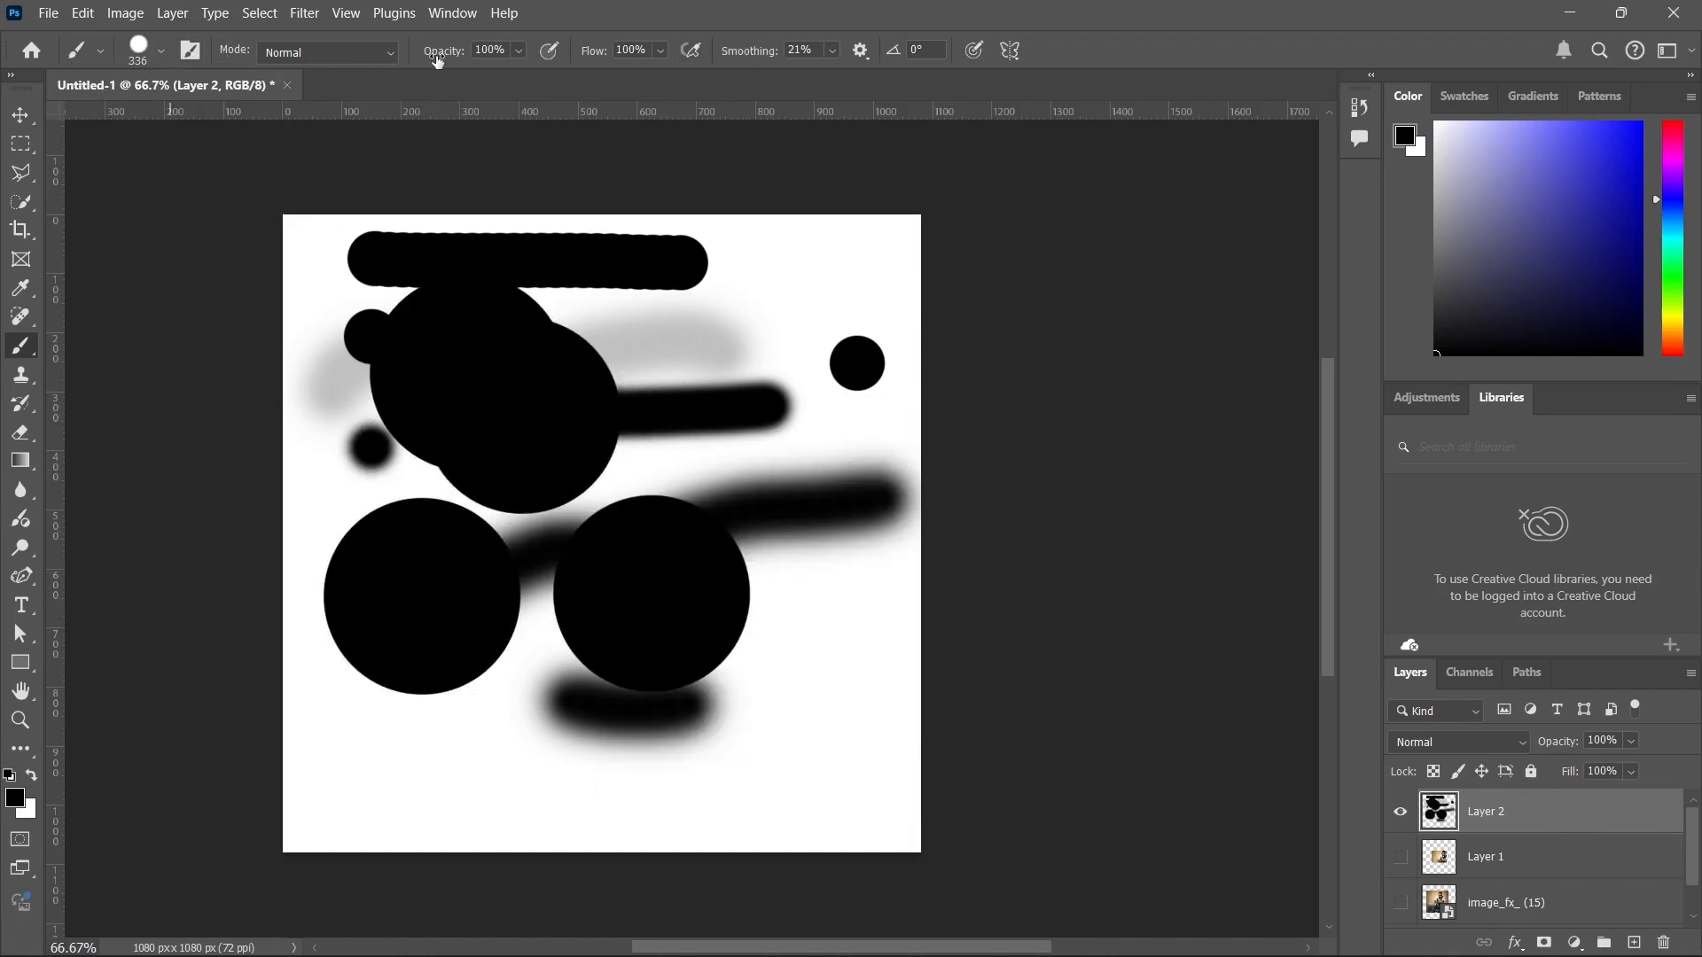
Lower the brush opacity to 70% and stamp two overlapping translucent circles near the canvas's lower-right area.
left_click_drag(446, 59, 419, 59)
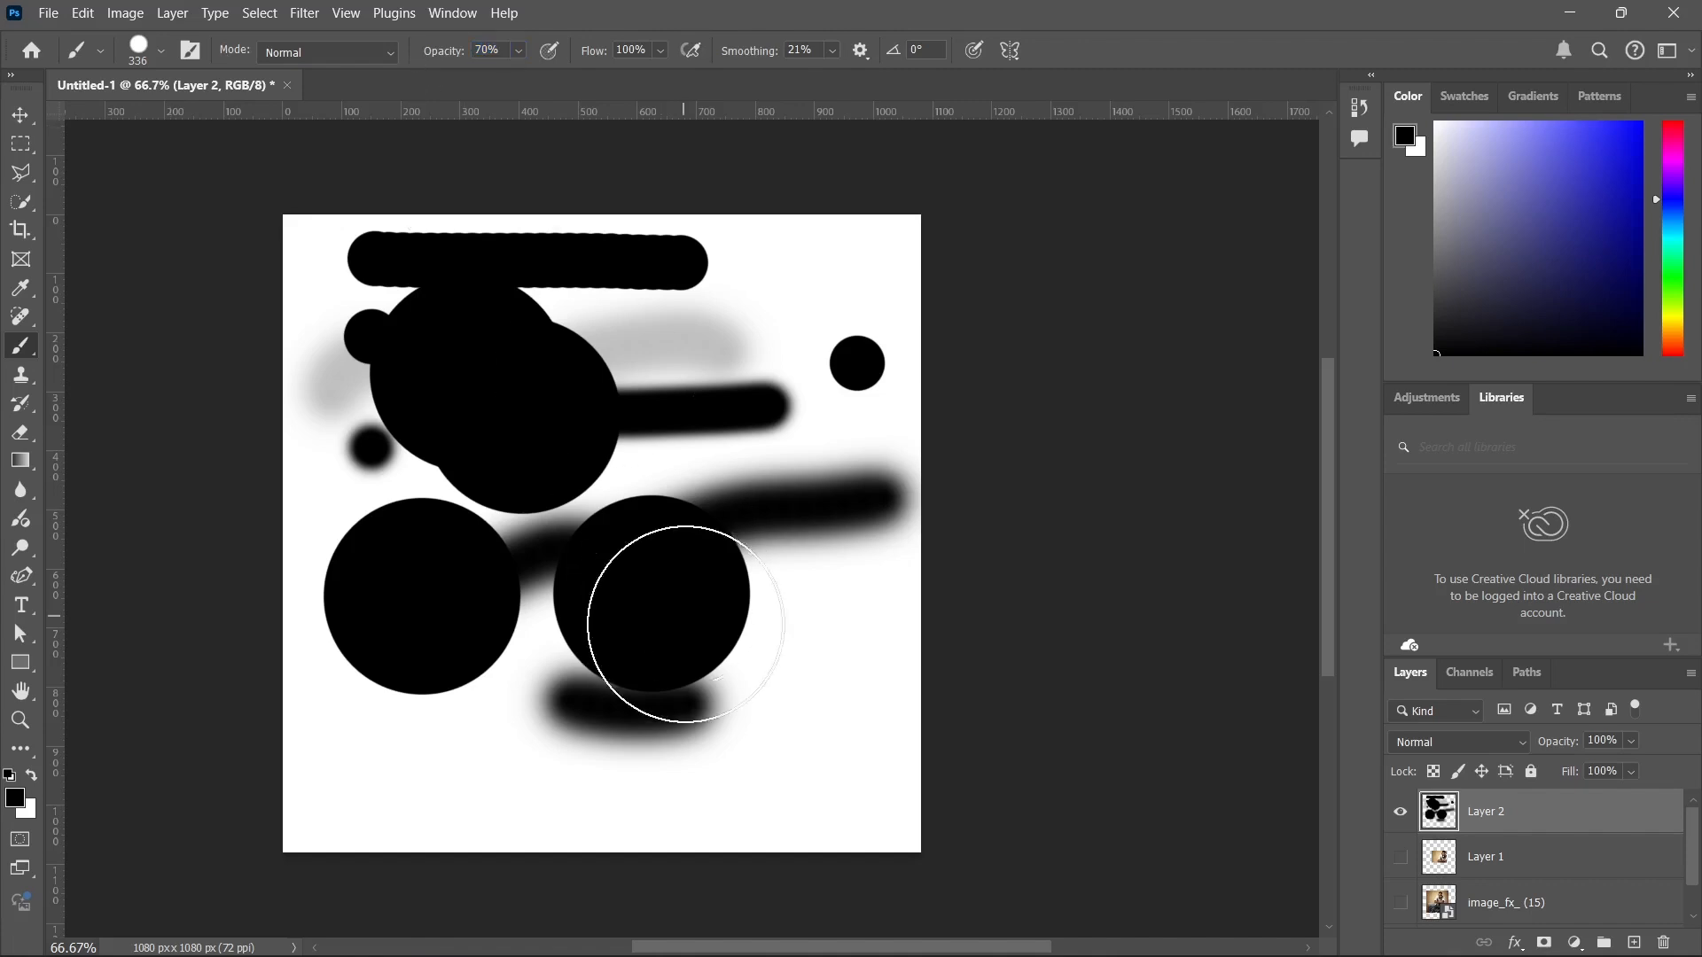
left_click(738, 715)
left_click(831, 560)
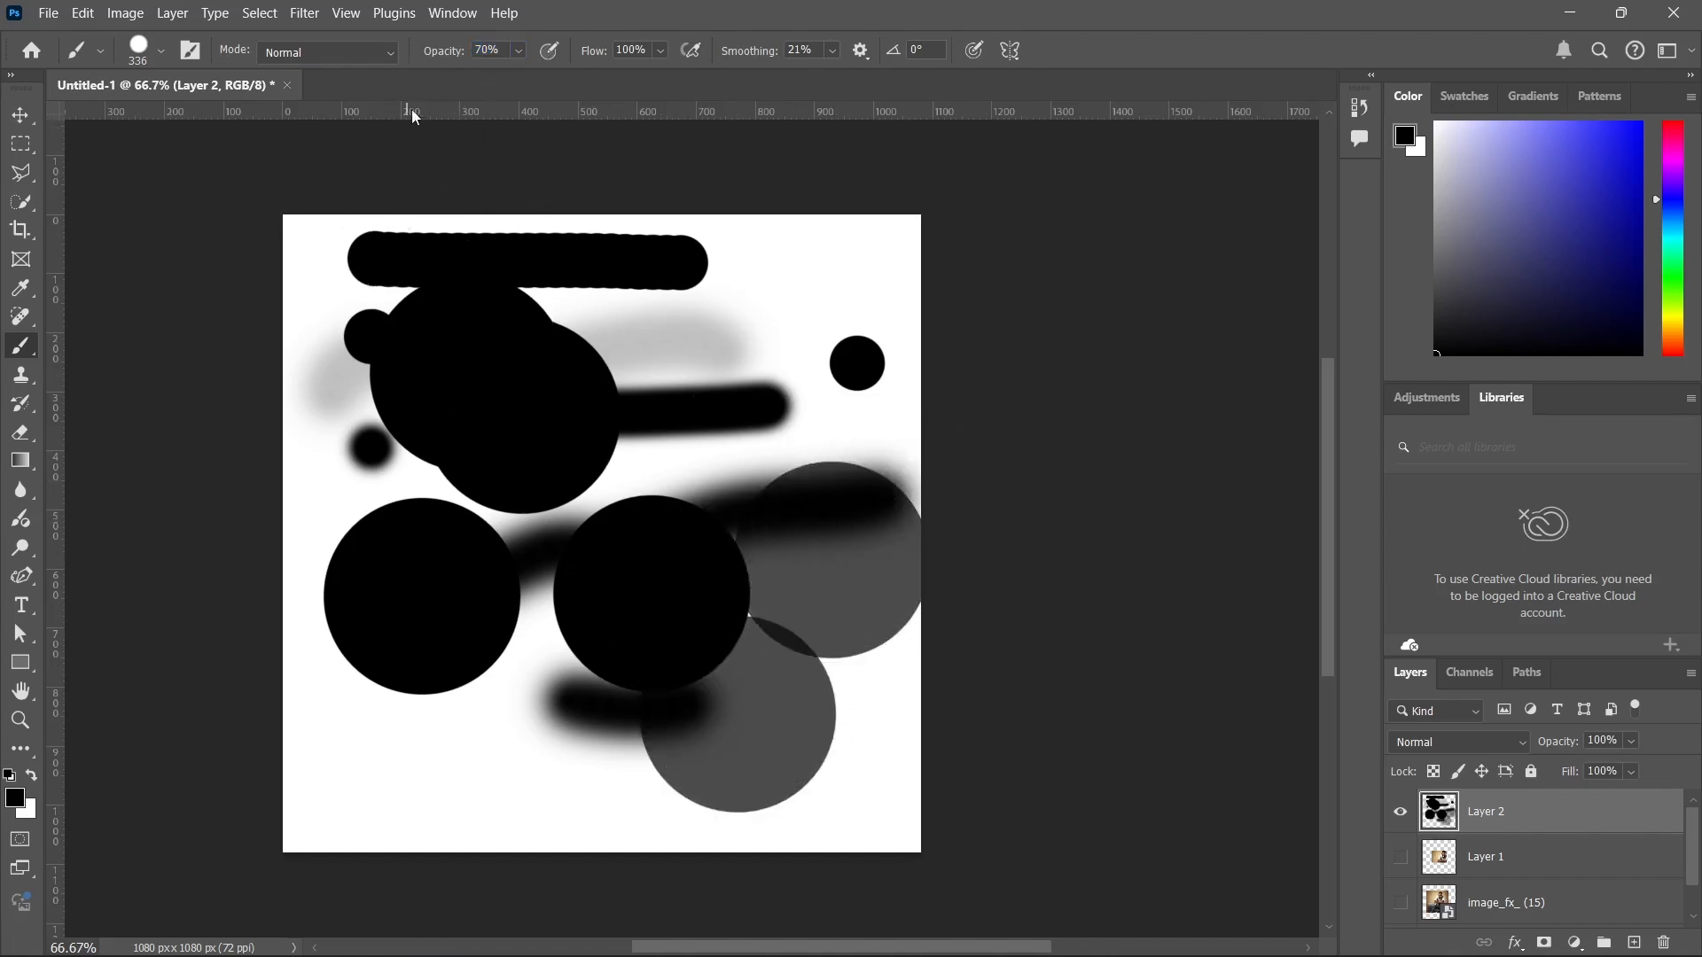
Restore the brush opacity to 100% and stamp solid black circles from the canvas centre to the upper-right corner and in the lower-left corner.
left_click_drag(433, 53, 617, 70)
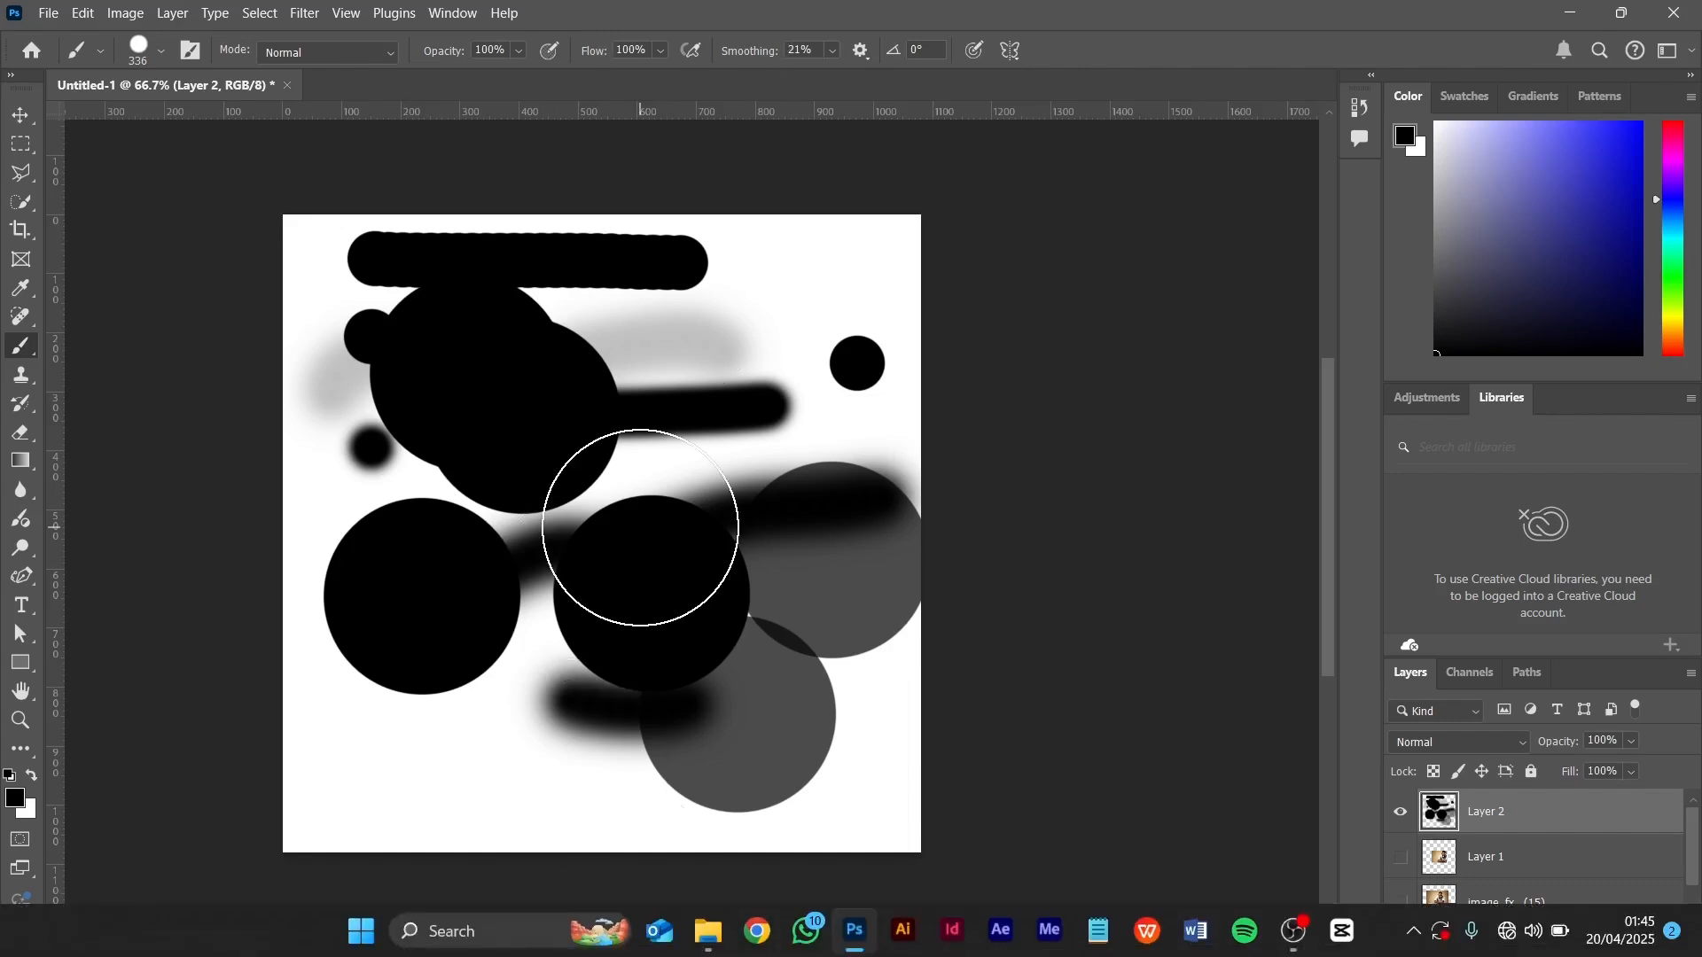
mouse_move(638, 532)
left_mouse_down()
mouse_move(726, 407)
mouse_move(729, 368)
mouse_move(865, 330)
mouse_move(986, 354)
left_mouse_up()
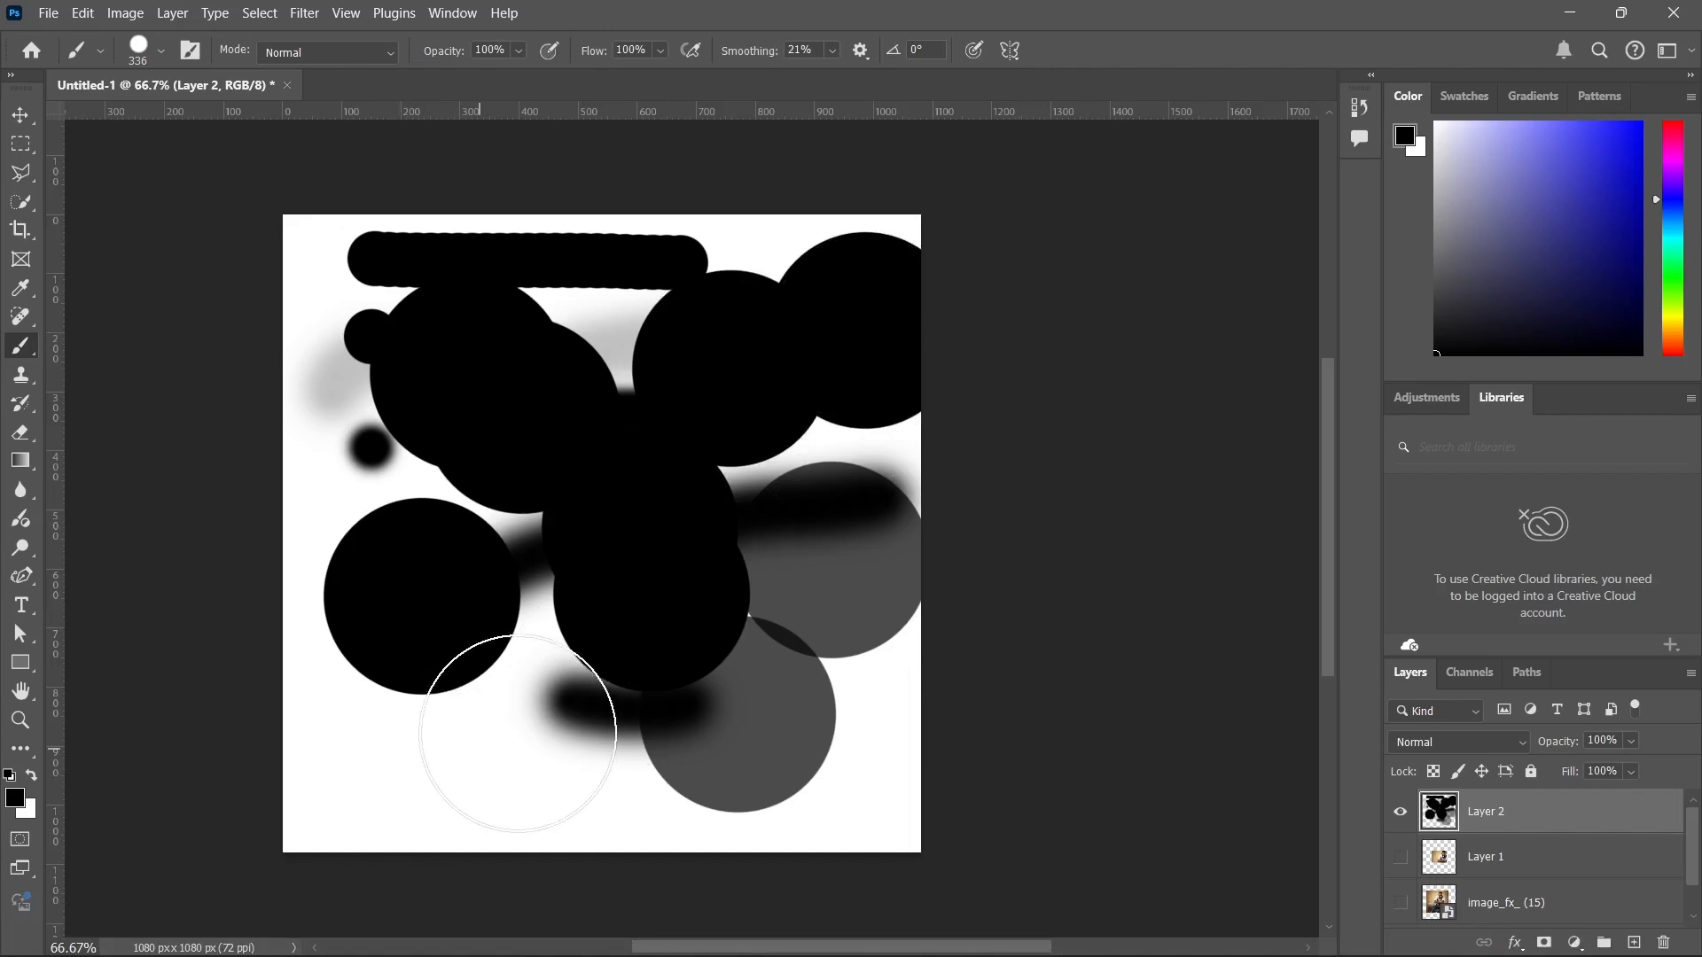
left_click(323, 809)
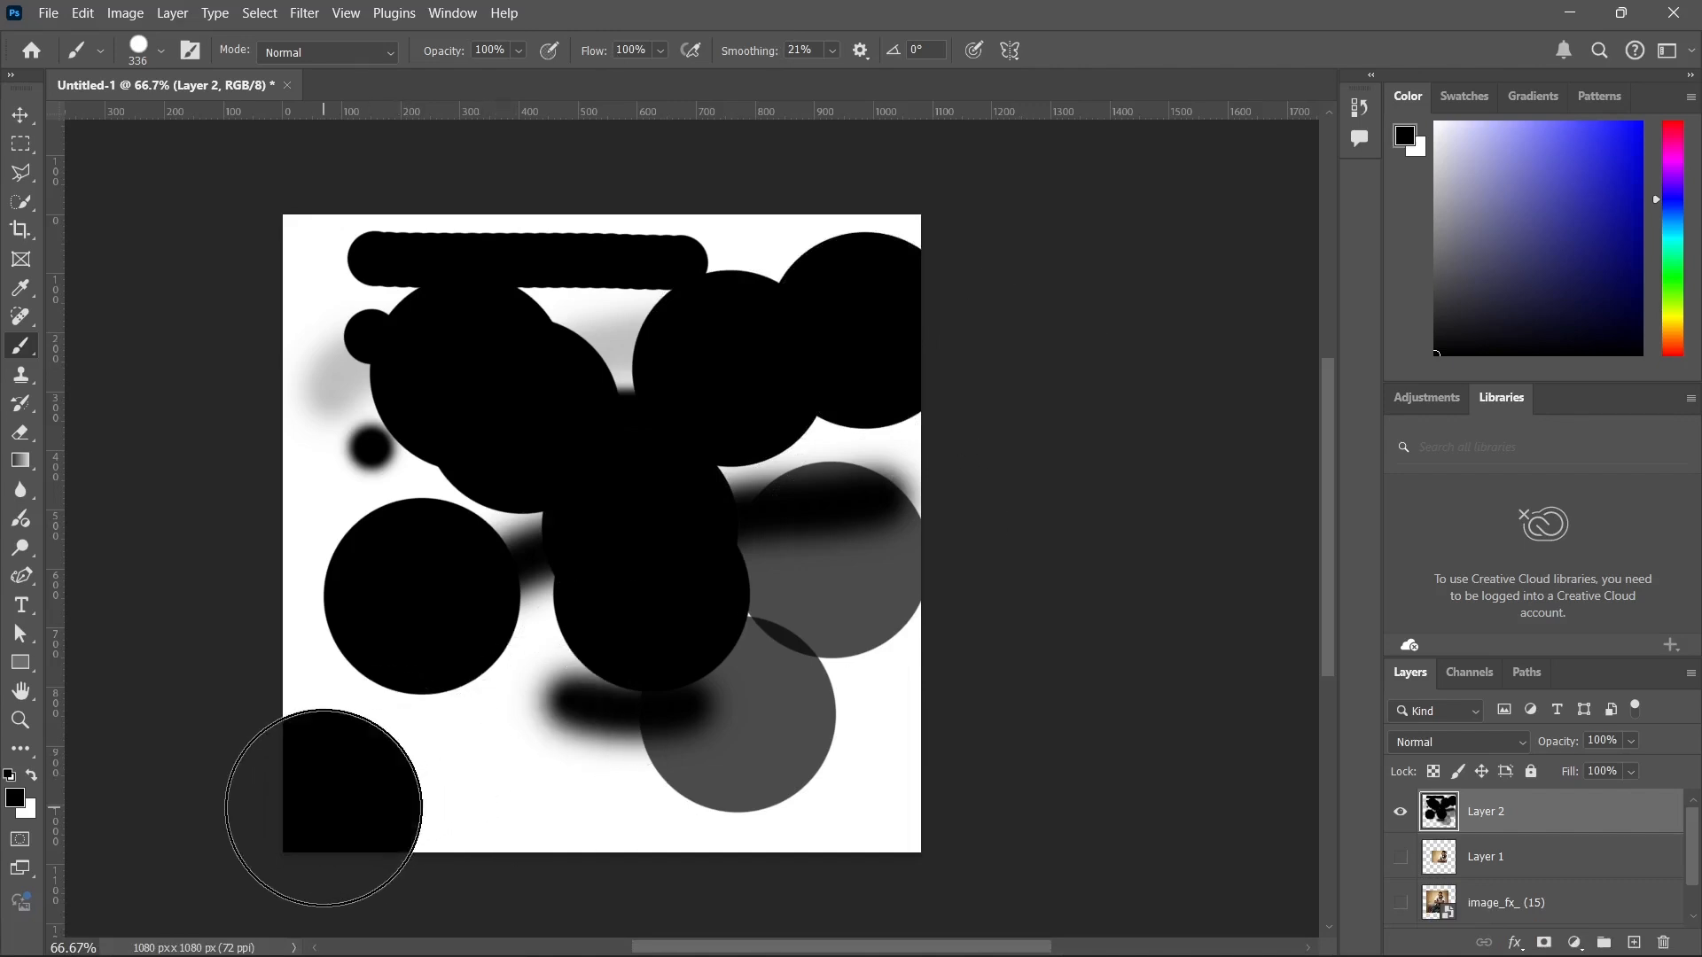
Look through the brush presets and stamp three more large black circles in the lower middle of the canvas.
left_click(161, 52)
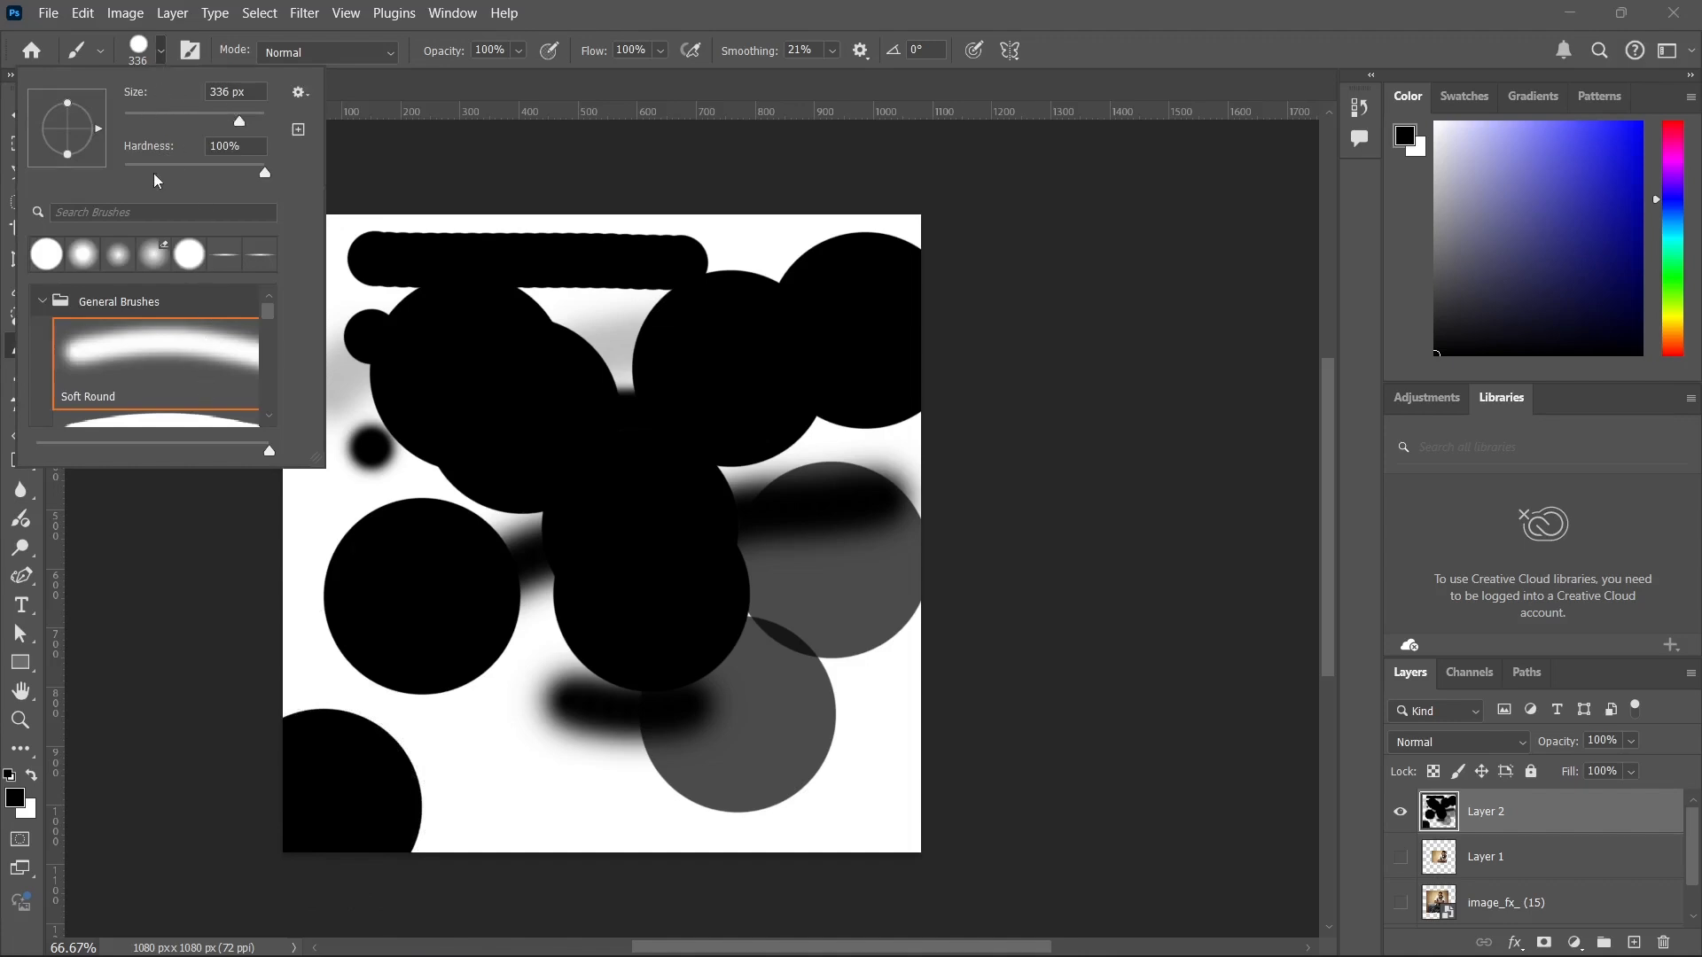
left_click_drag(272, 314, 272, 404)
scroll(269, 411, "up", 5)
left_click(570, 670)
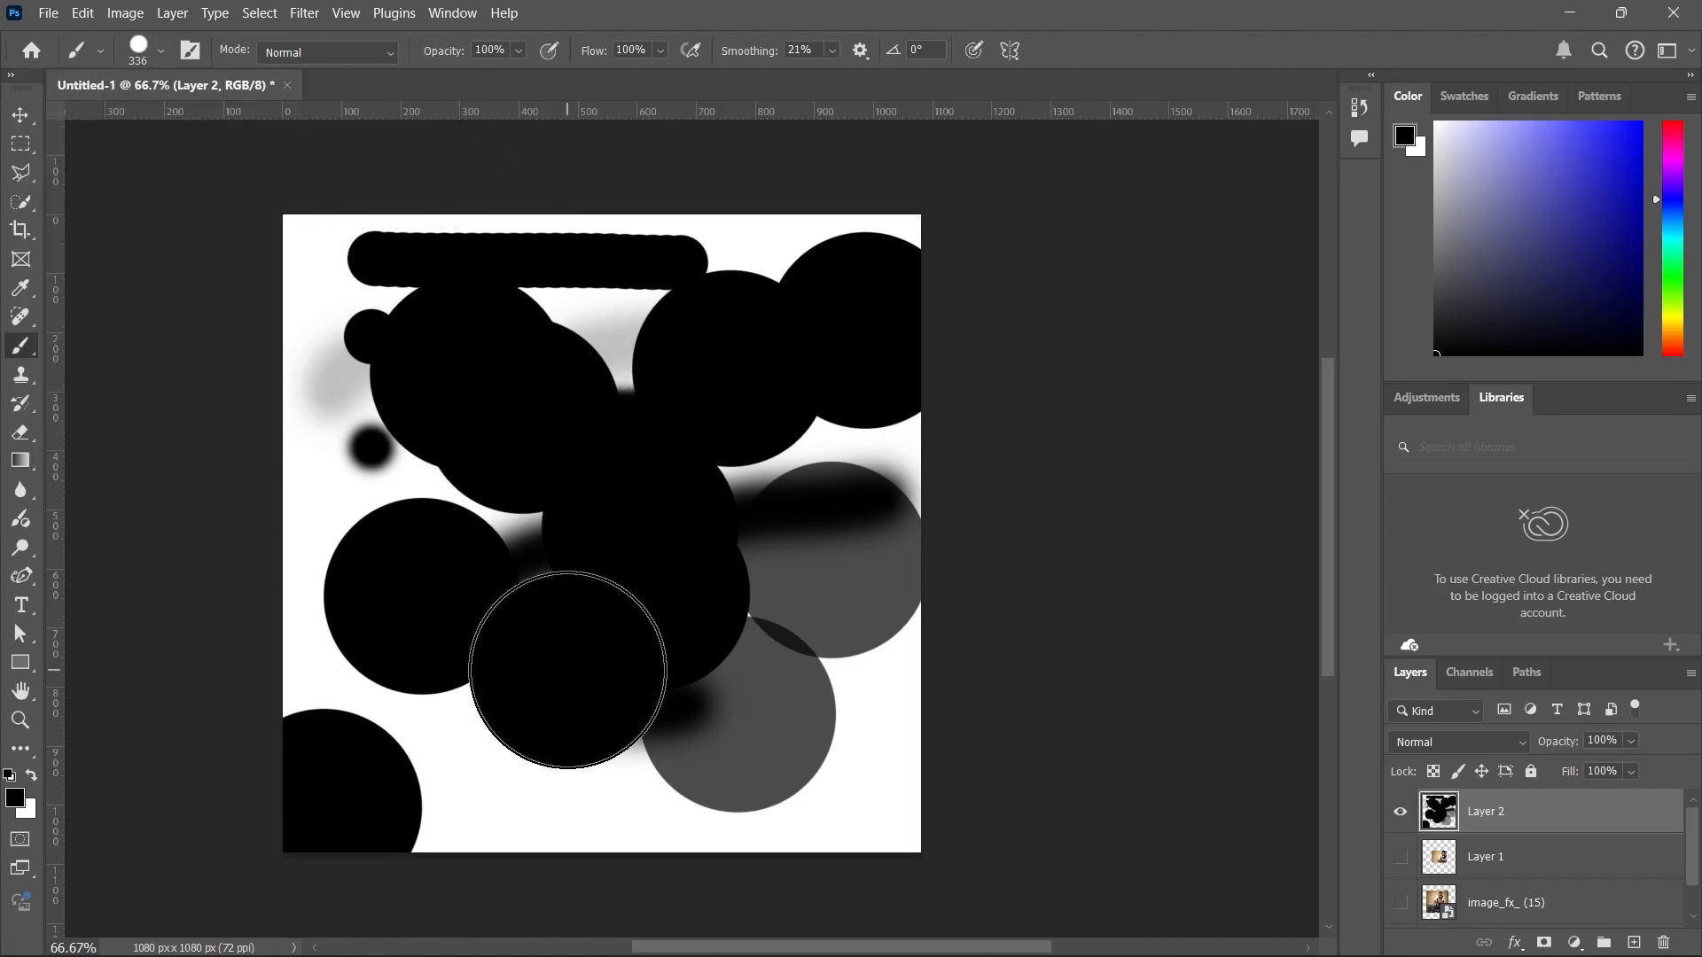
left_click(536, 735)
left_click(670, 716)
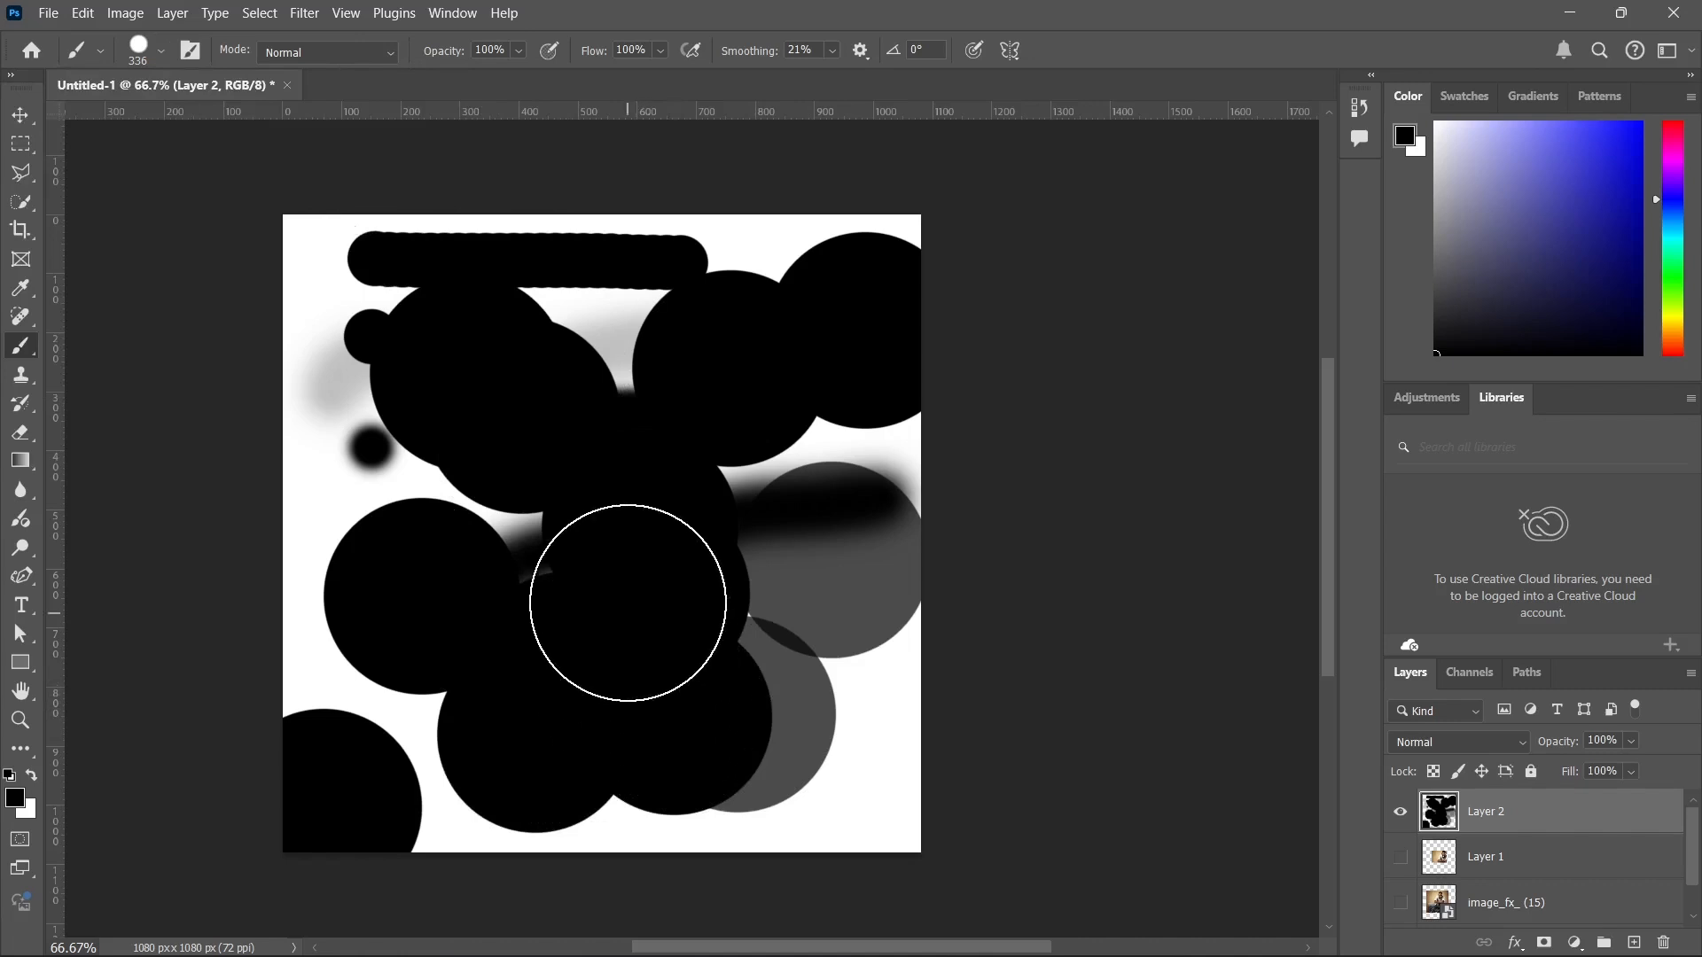
Erase all the paint on Layer 2 with the Eraser tool at 491 px.
left_click(21, 434)
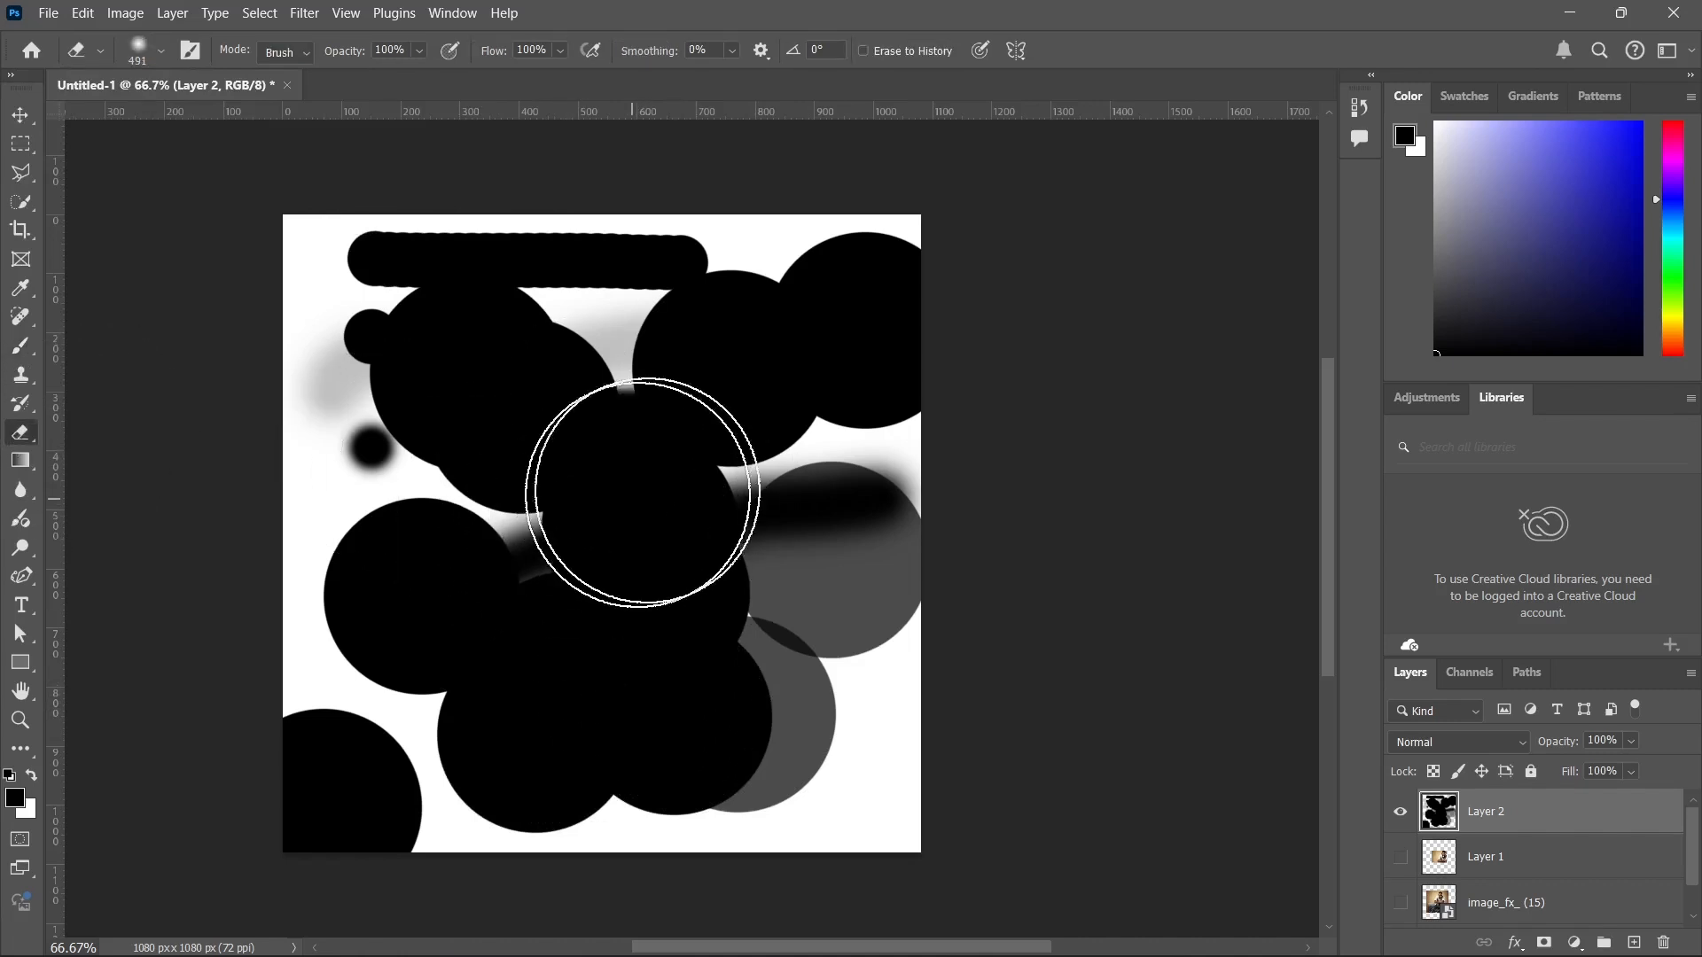
mouse_move(483, 524)
left_mouse_down()
mouse_move(628, 434)
mouse_move(487, 539)
mouse_move(666, 392)
mouse_move(608, 378)
mouse_move(438, 460)
mouse_move(682, 316)
mouse_move(487, 313)
mouse_move(259, 376)
mouse_move(941, 313)
mouse_move(739, 500)
mouse_move(232, 793)
mouse_move(122, 819)
mouse_move(497, 510)
mouse_move(491, 536)
mouse_move(882, 716)
mouse_move(623, 939)
mouse_move(588, 747)
mouse_move(620, 419)
mouse_move(399, 308)
mouse_move(853, 332)
left_mouse_up()
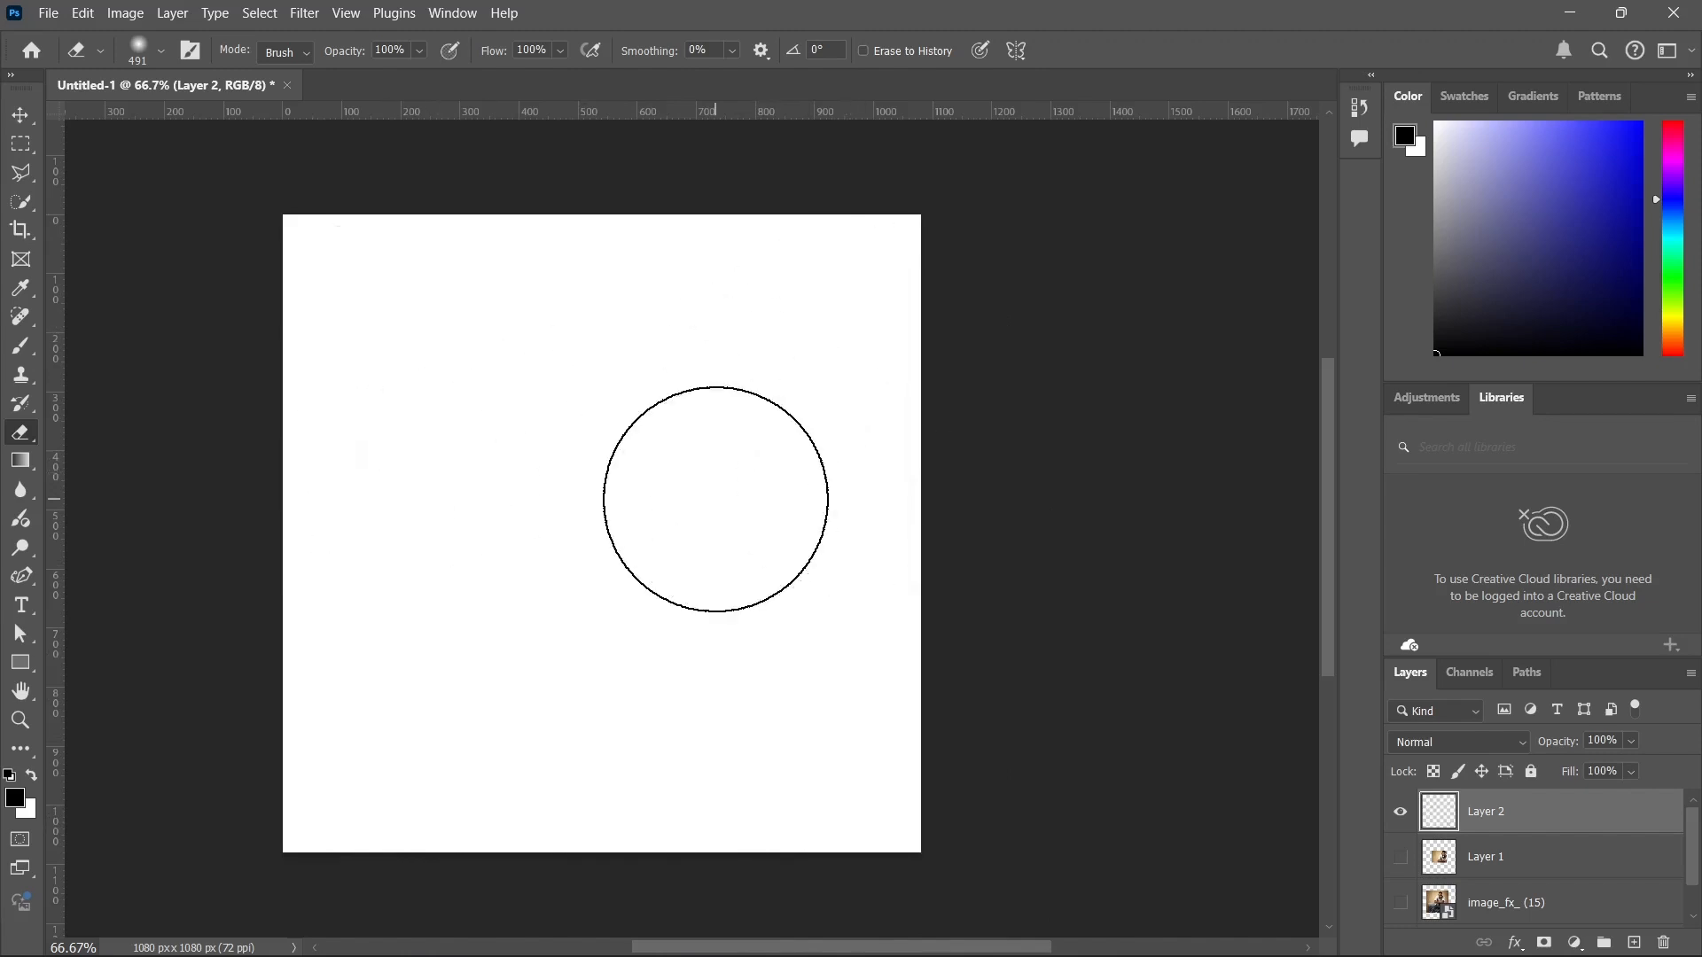
Fill the canvas with a light-blue linear gradient and redraw its direction diagonally from the upper-left area to below the centre.
left_click(20, 461)
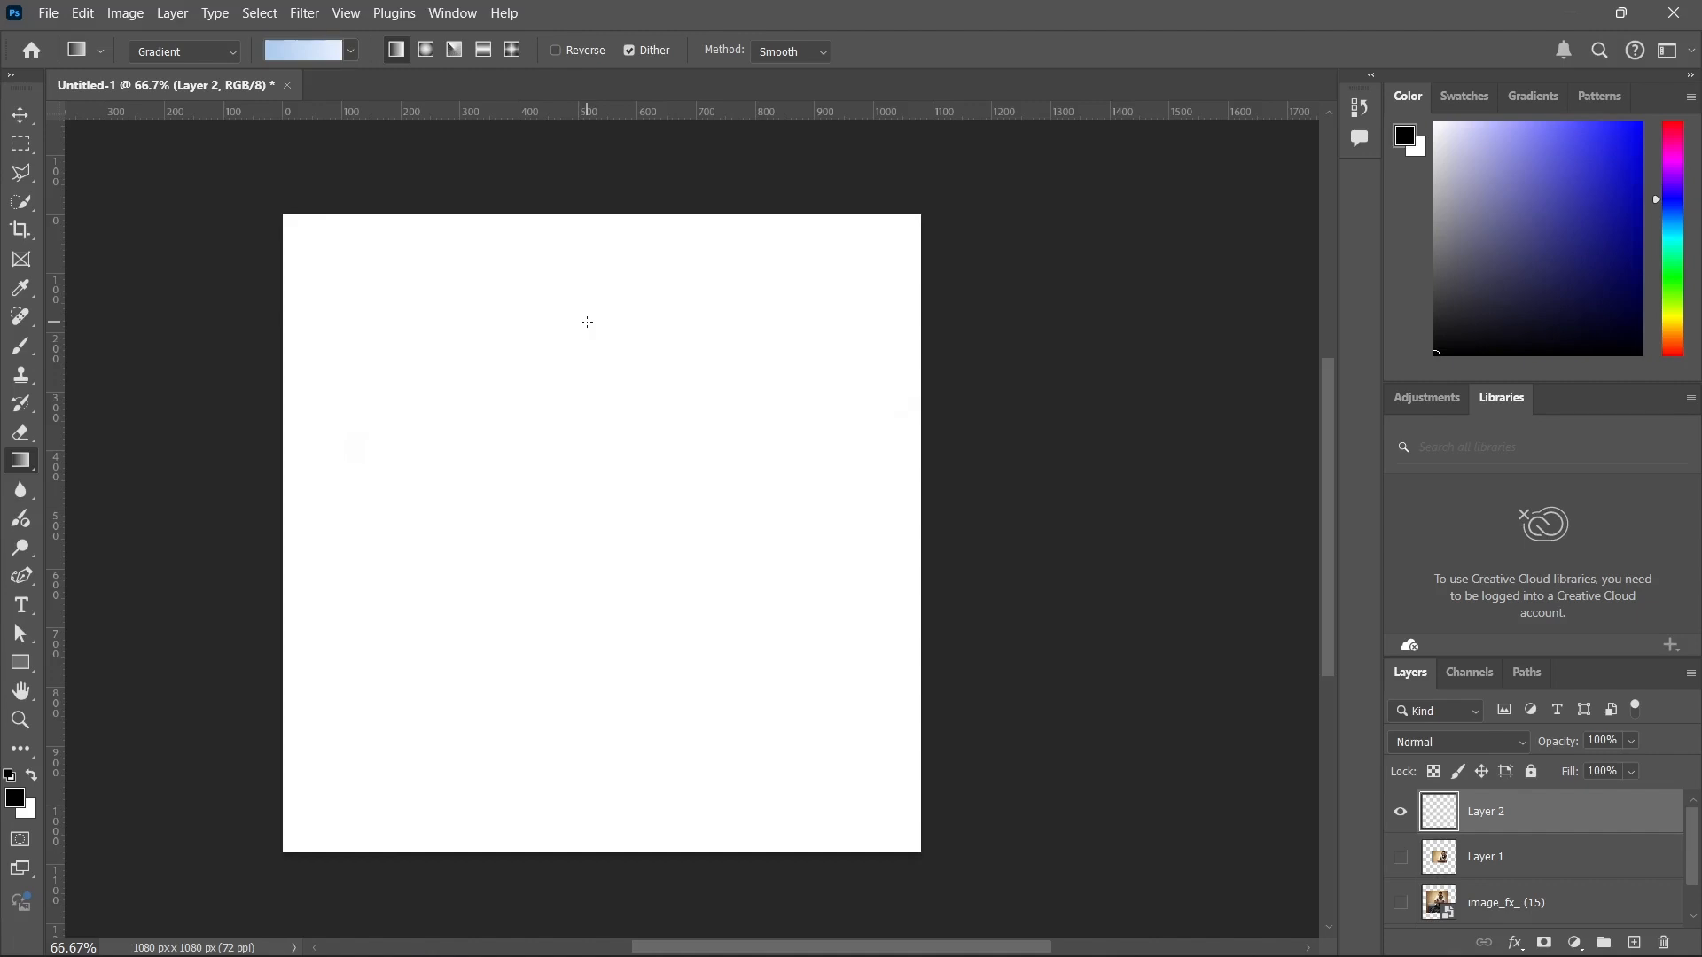
left_click_drag(363, 458, 671, 370)
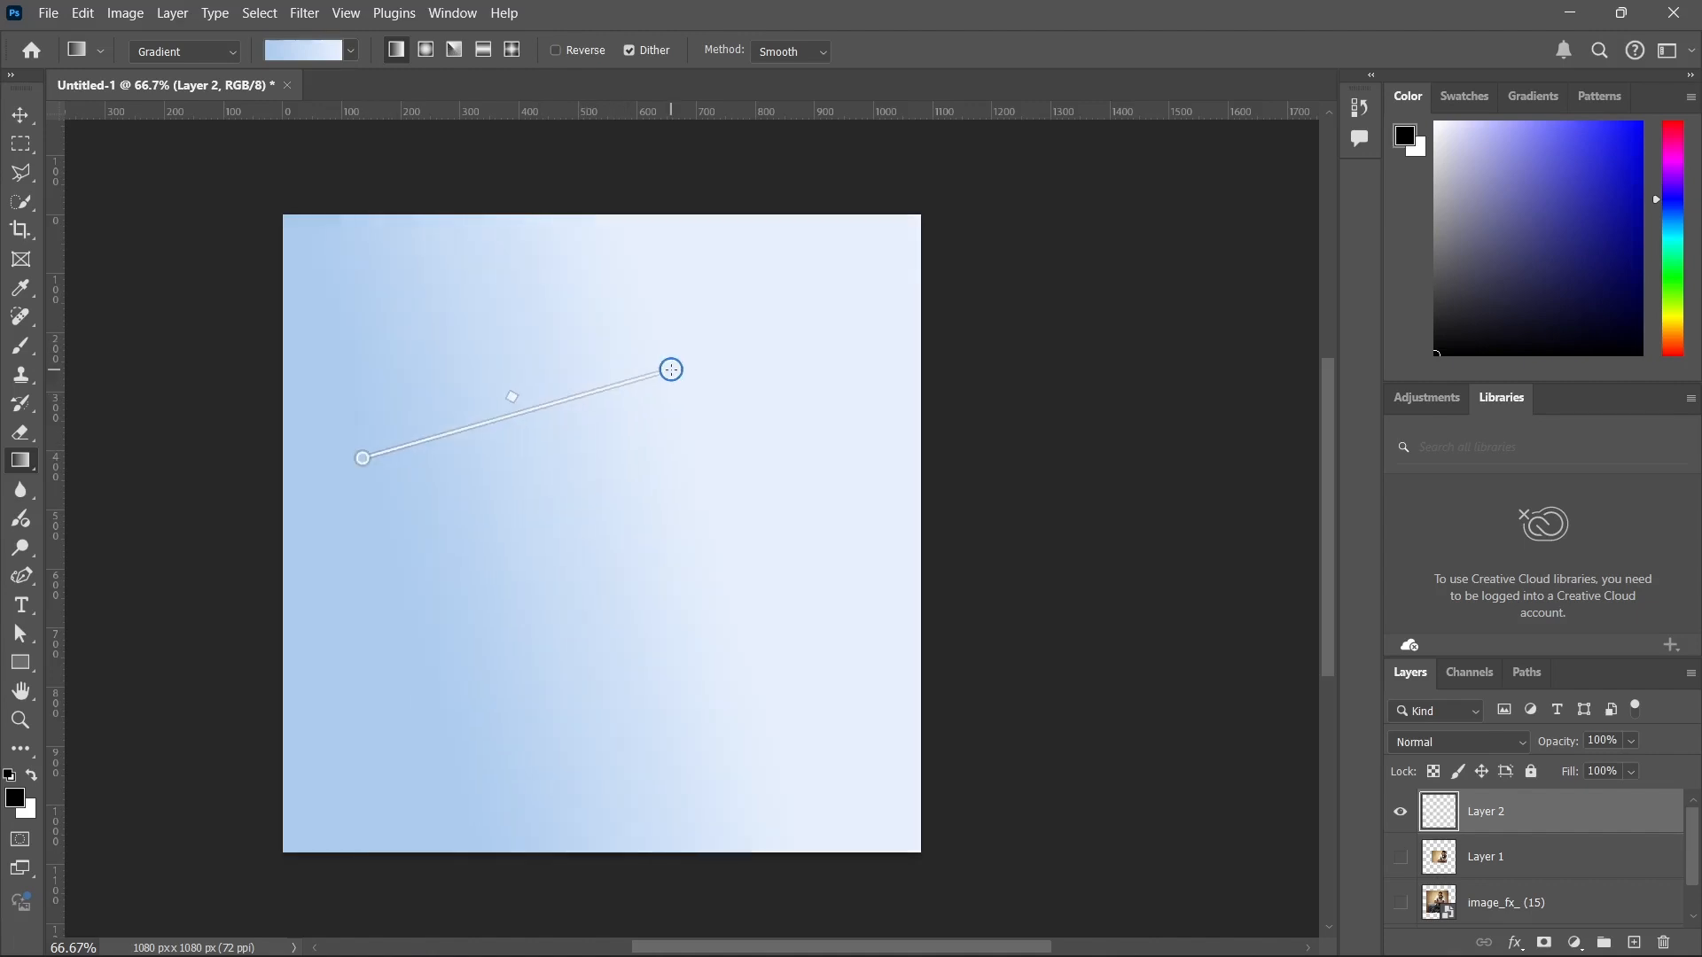
mouse_move(831, 368)
left_mouse_down()
mouse_move(646, 483)
mouse_move(451, 571)
left_mouse_up()
left_click_drag(347, 343, 660, 594)
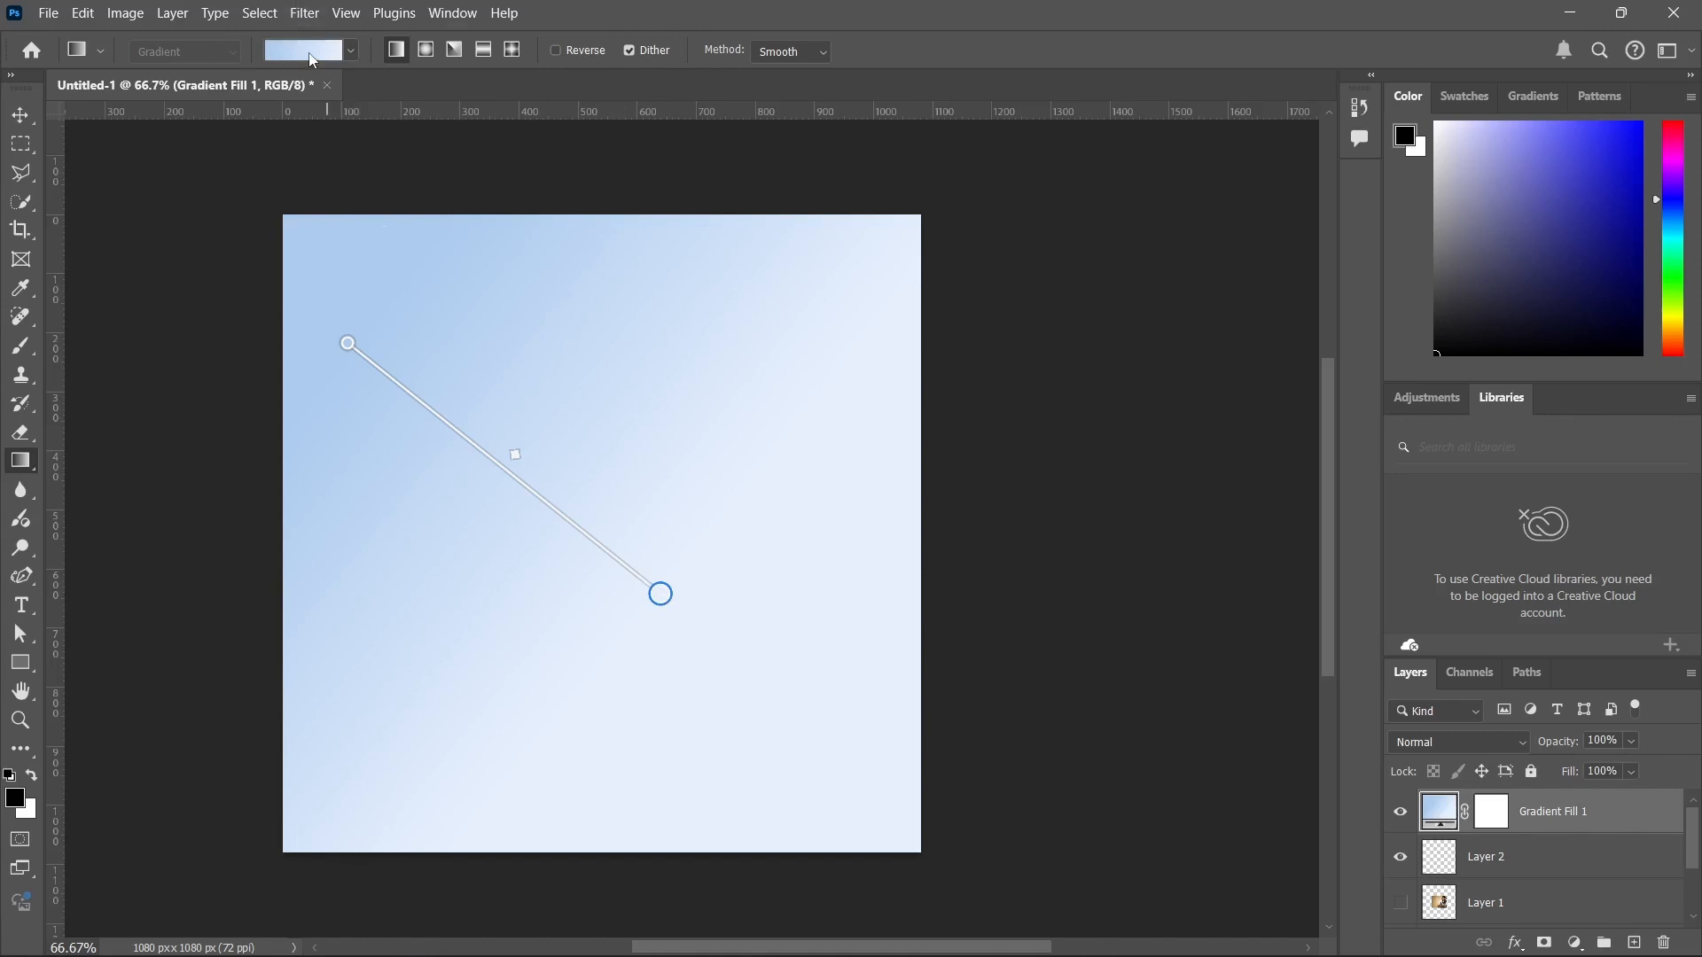
Try the three Basics gradient presets on the gradient fill one after another, ending on the black-to-white one.
left_click(351, 50)
scroll(224, 141, "down", 1)
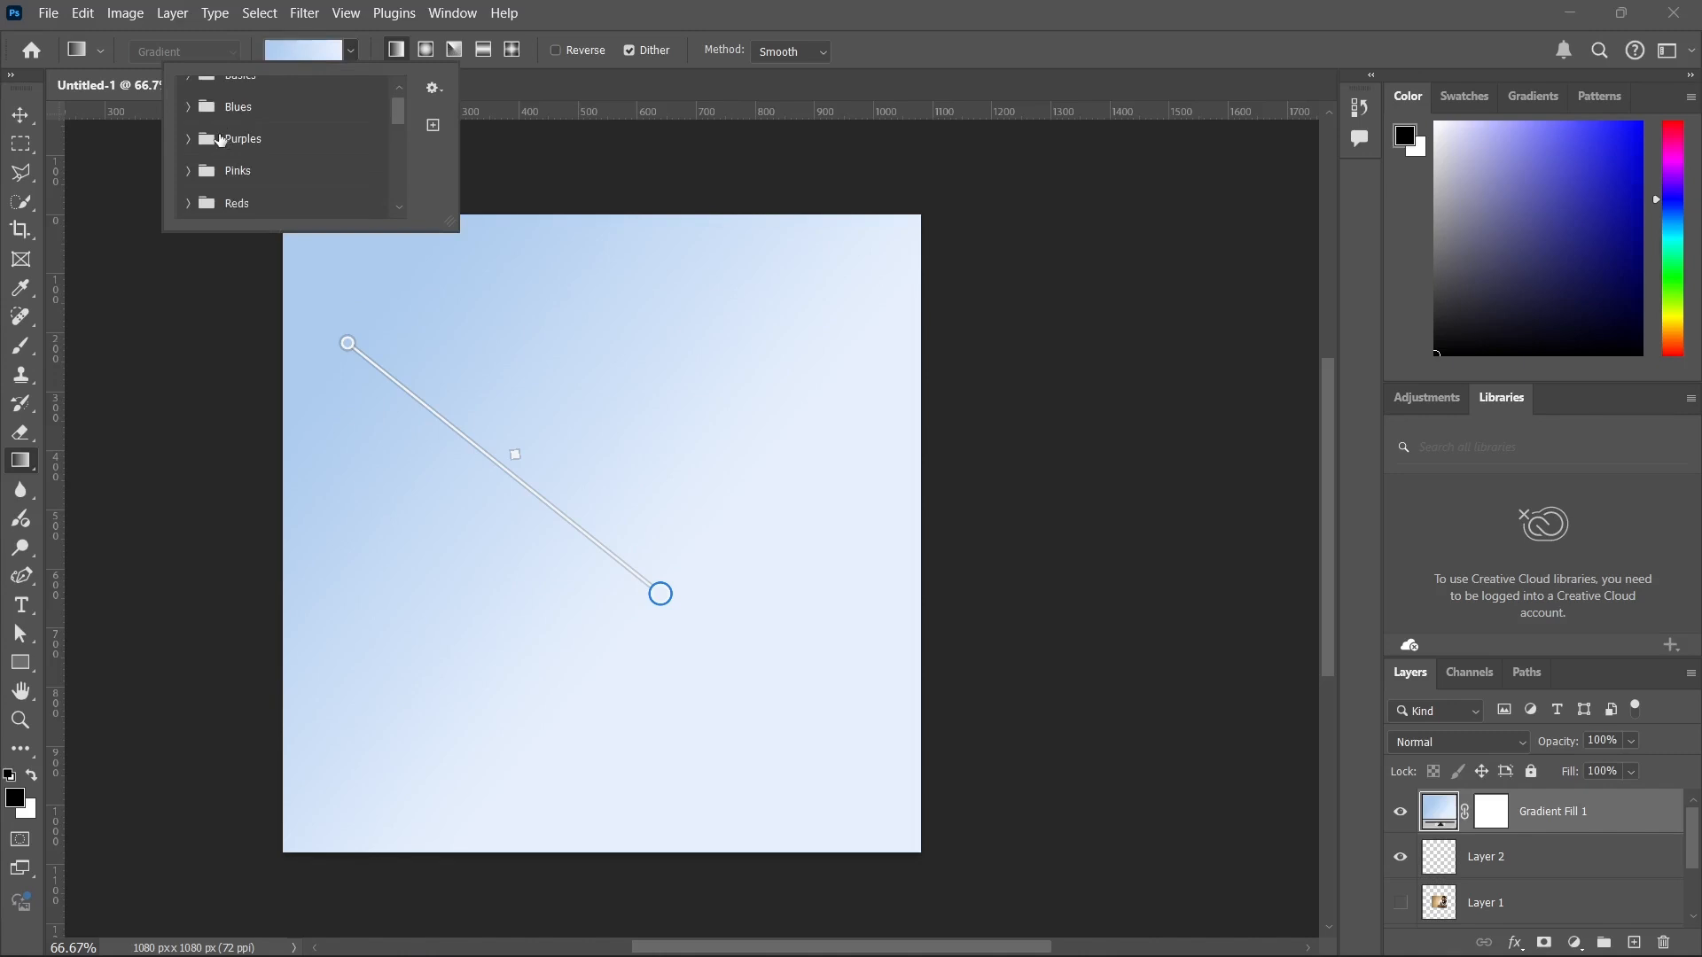
scroll(221, 141, "up", 1)
left_click(188, 93)
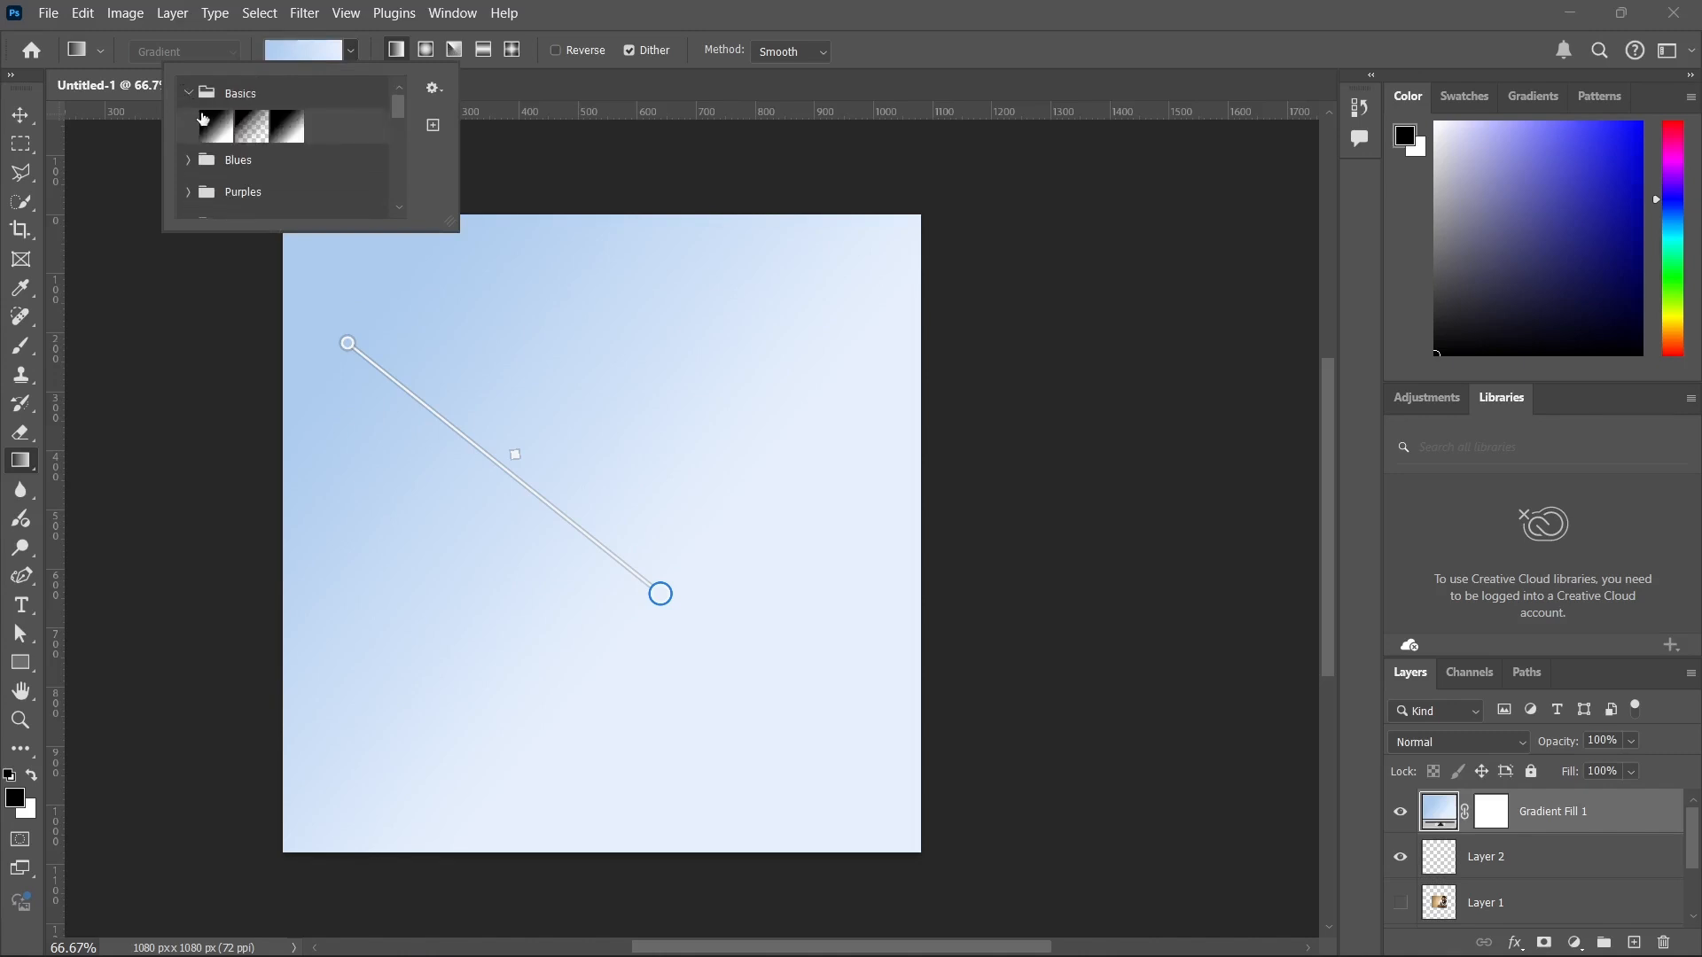
left_click(205, 121)
left_click(253, 127)
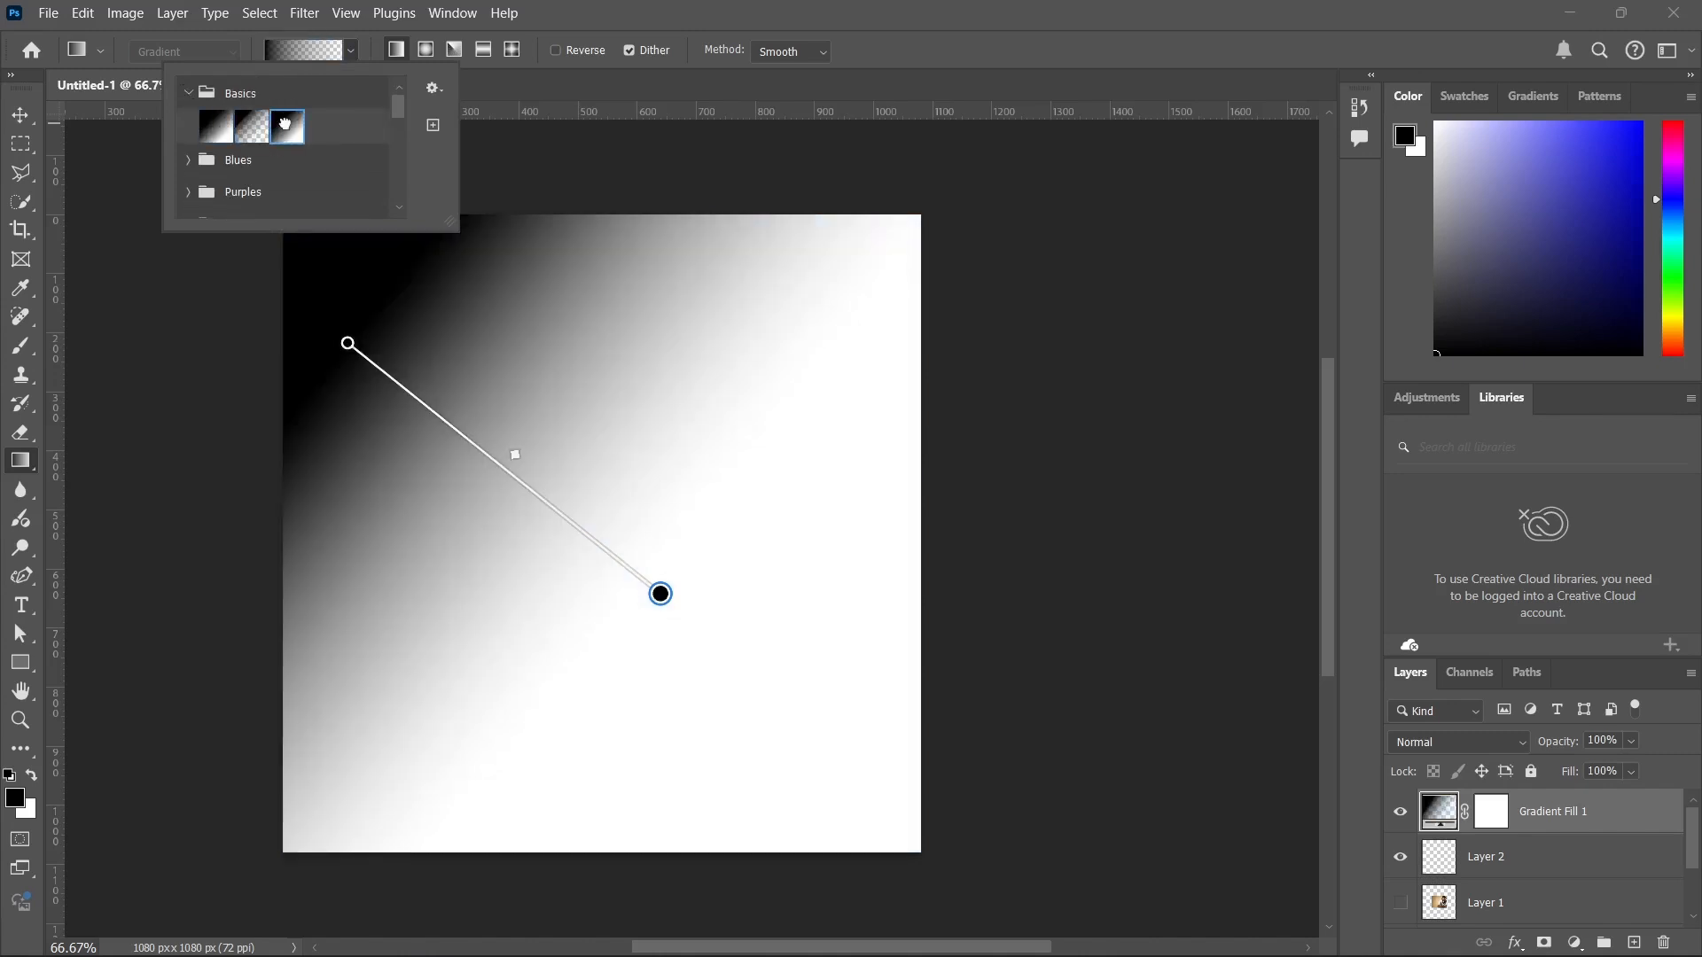
left_click(287, 127)
left_click(183, 93)
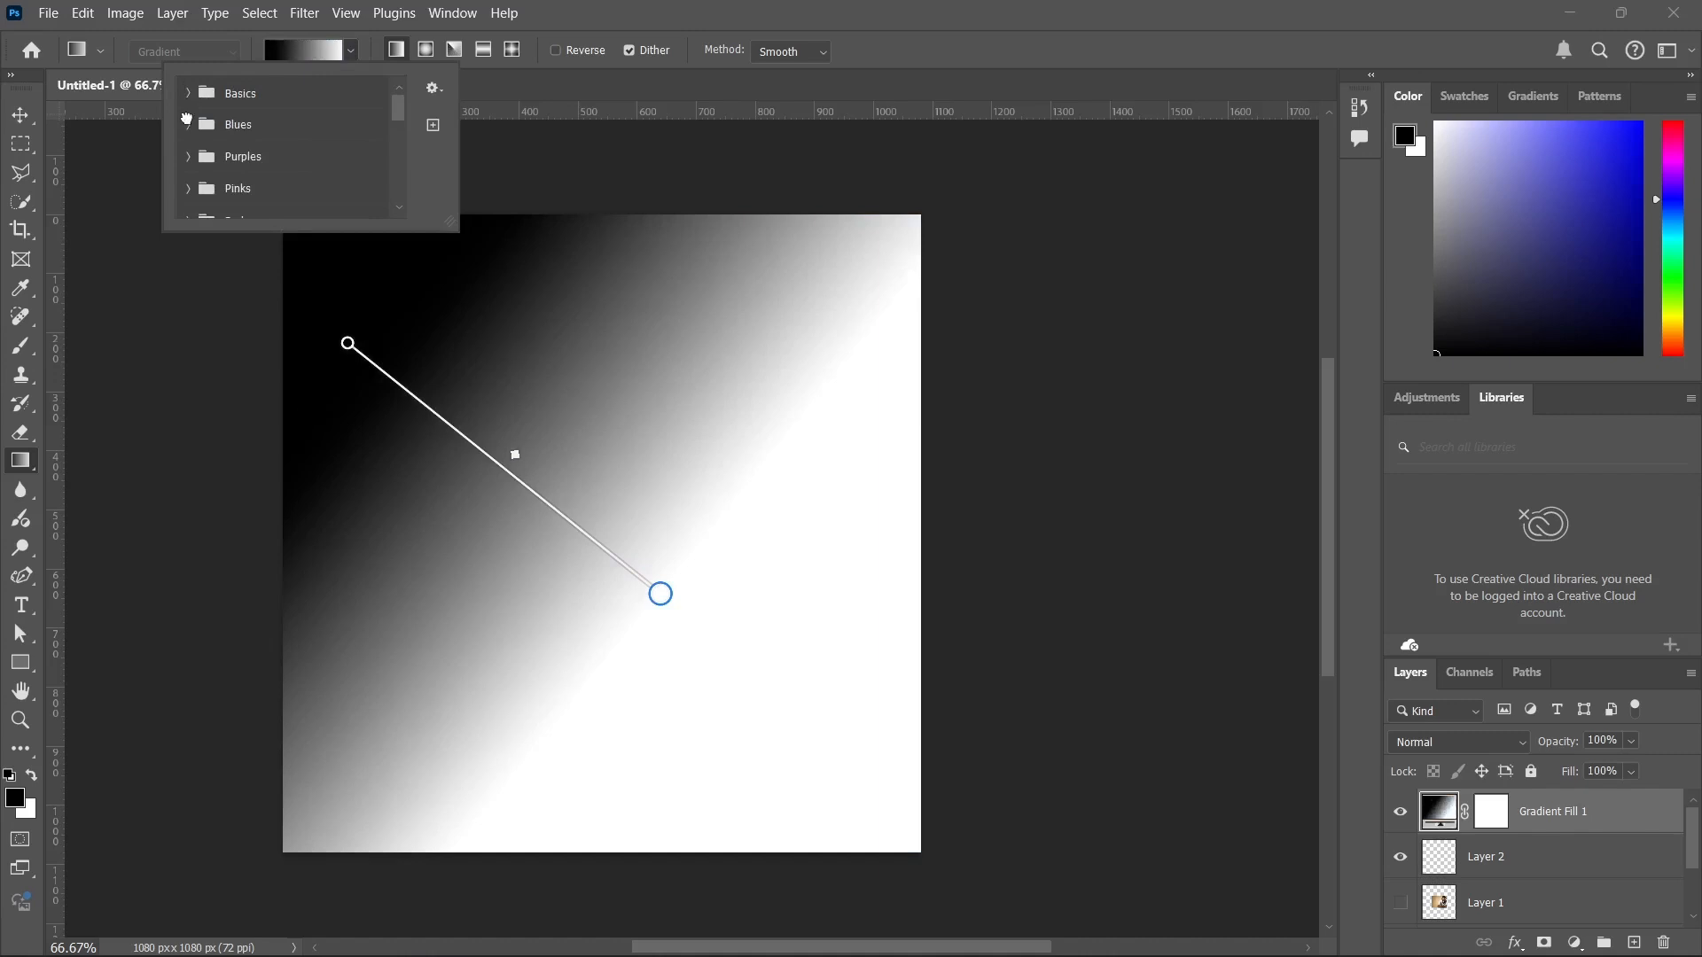
Apply several Blues gradient presets to the gradient fill in turn, ending on the second swatch of the group's second row.
left_click(188, 124)
left_click(220, 162)
left_click(259, 167)
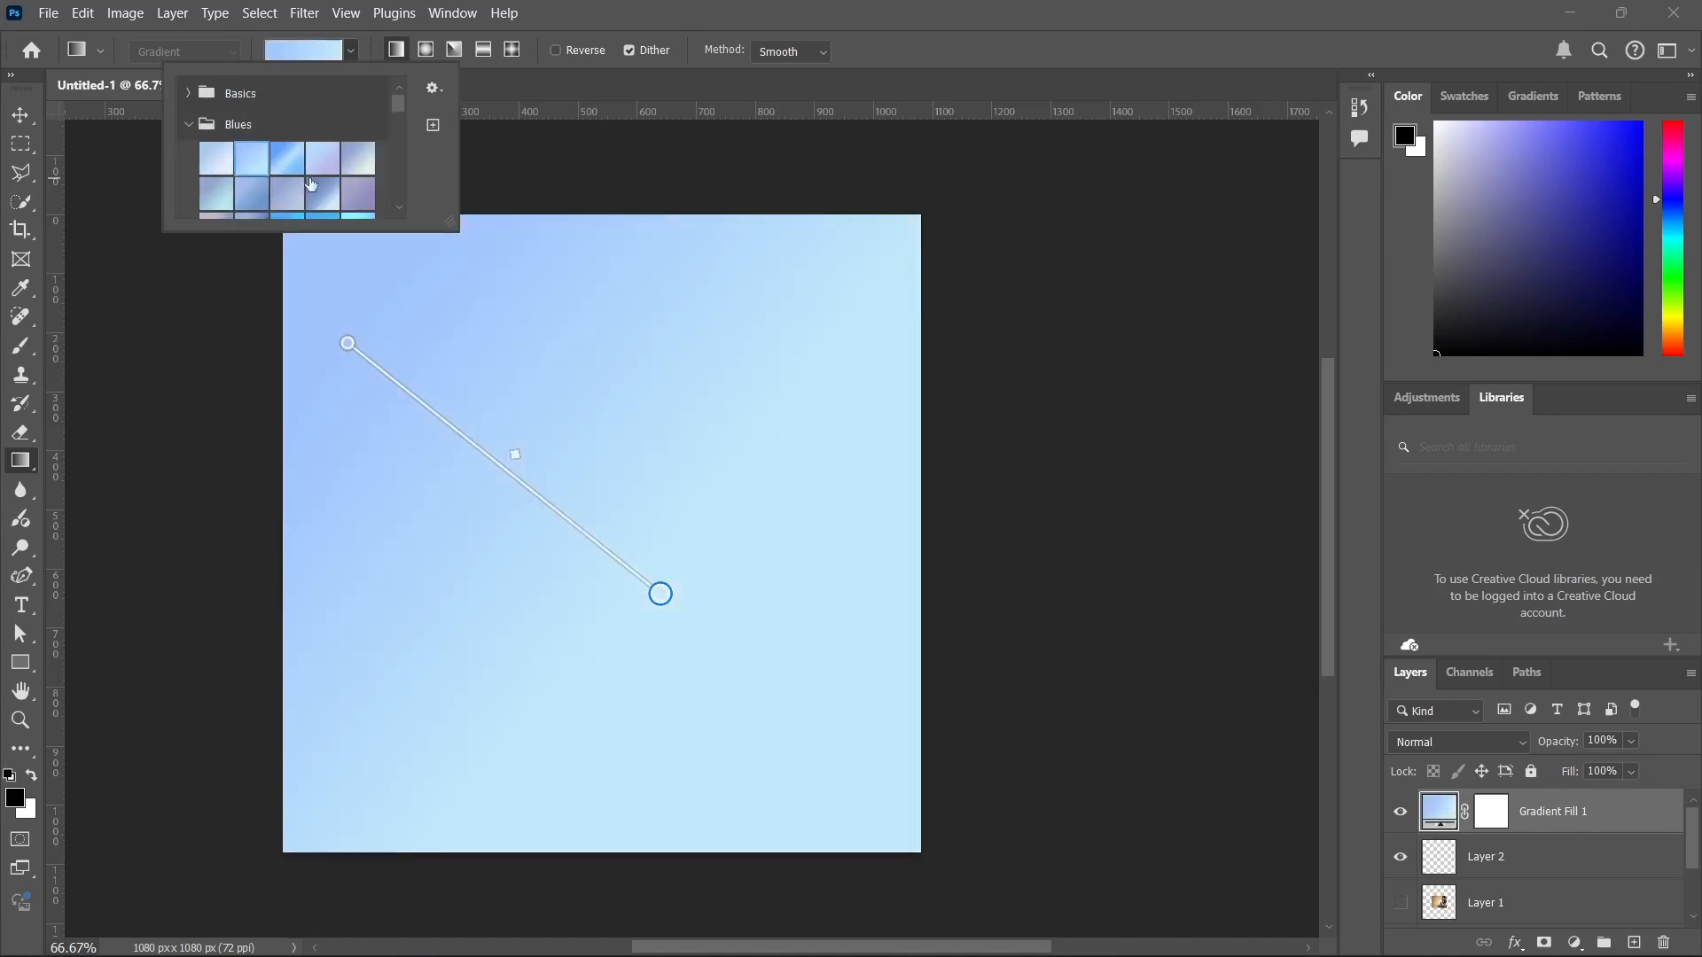
left_click(310, 183)
left_click(355, 188)
scroll(298, 139, "down", 1)
left_click(253, 162)
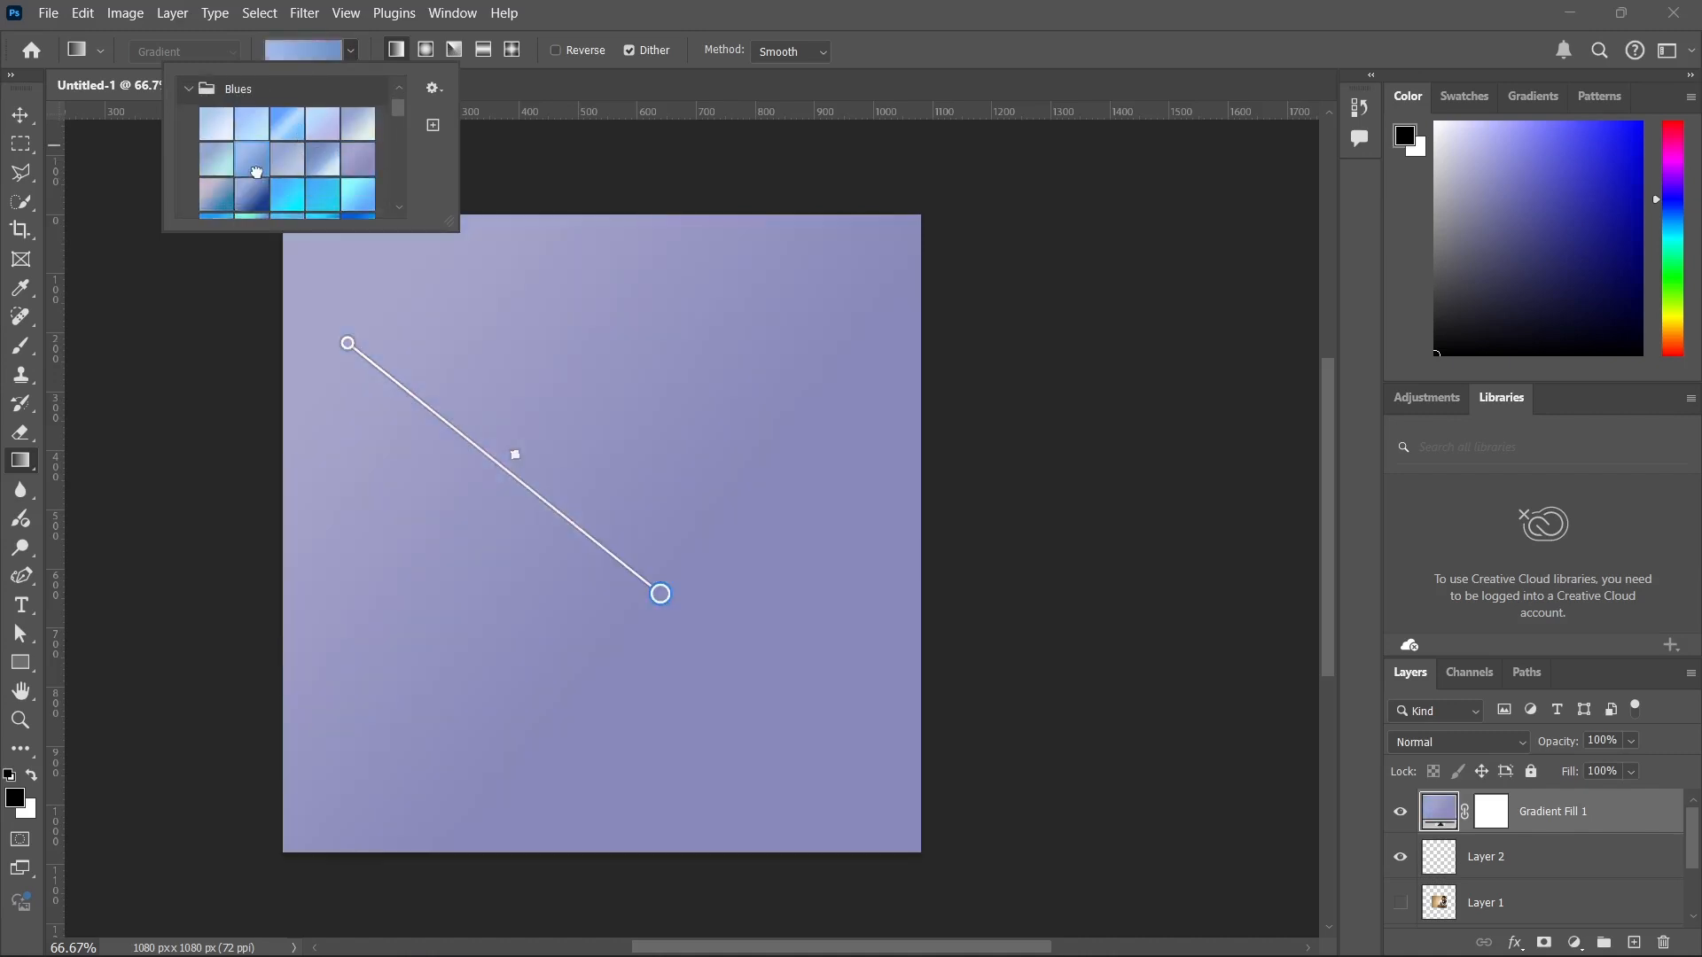
Try two more Blues presets on the gradient fill, ending on the green-blue-cyan second swatch of the group's fourth row.
left_click(312, 188)
scroll(265, 186, "down", 1)
left_click(251, 197)
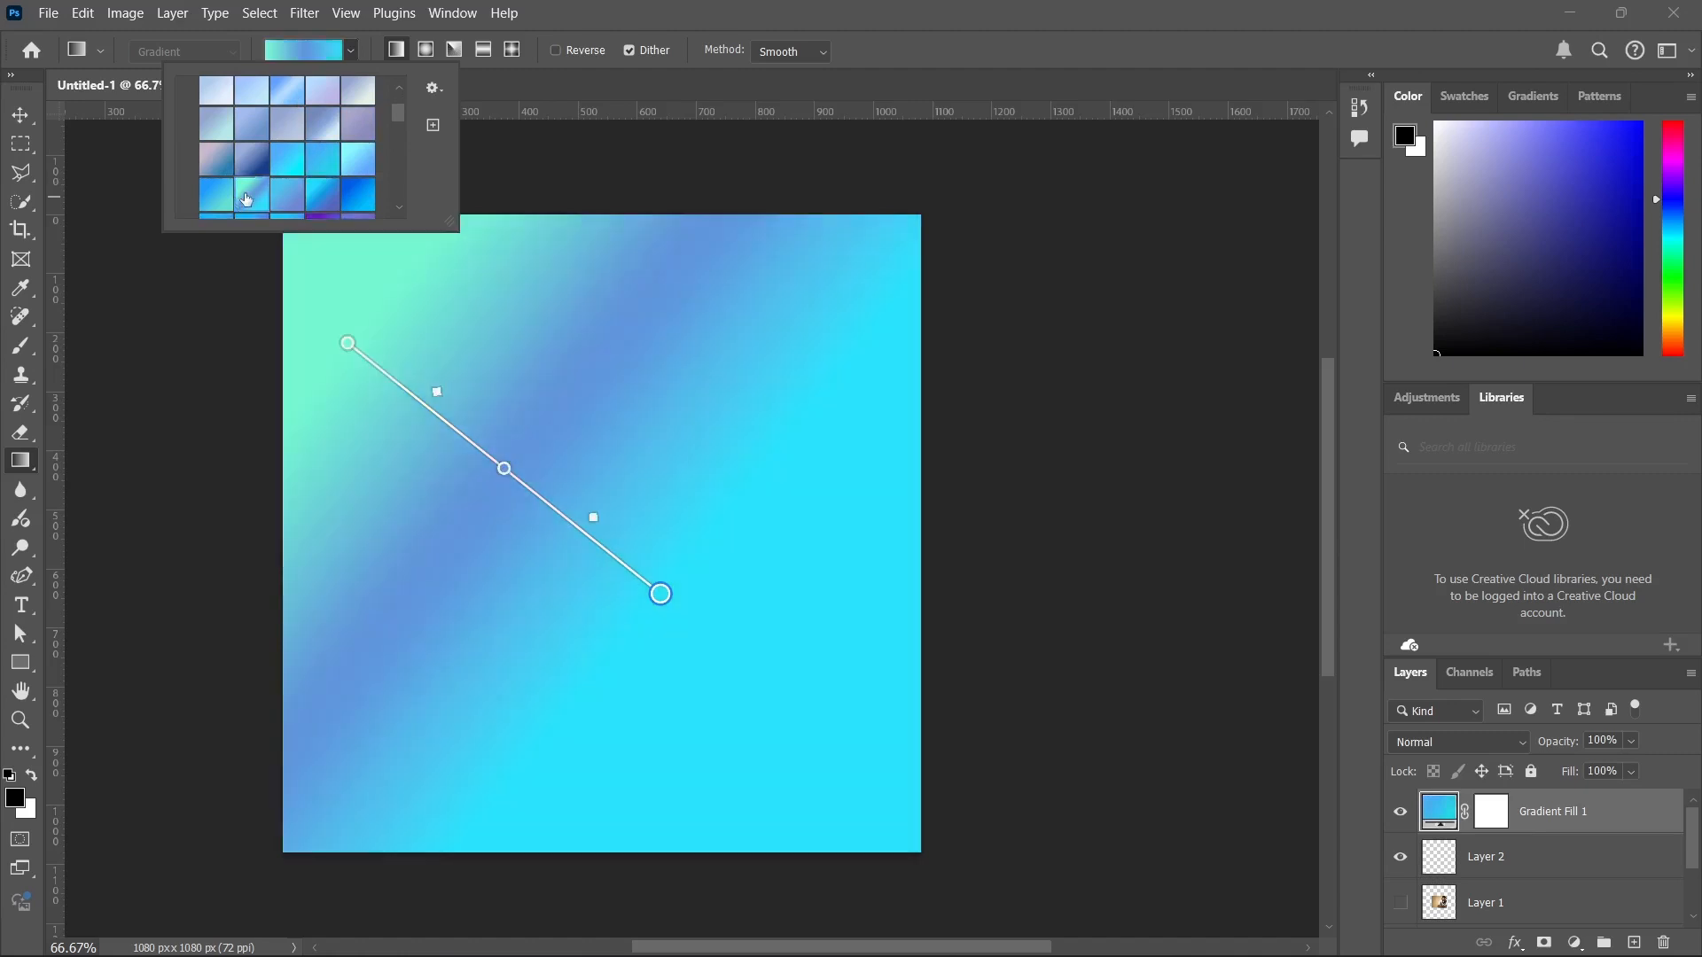
scroll(250, 197, "up", 2)
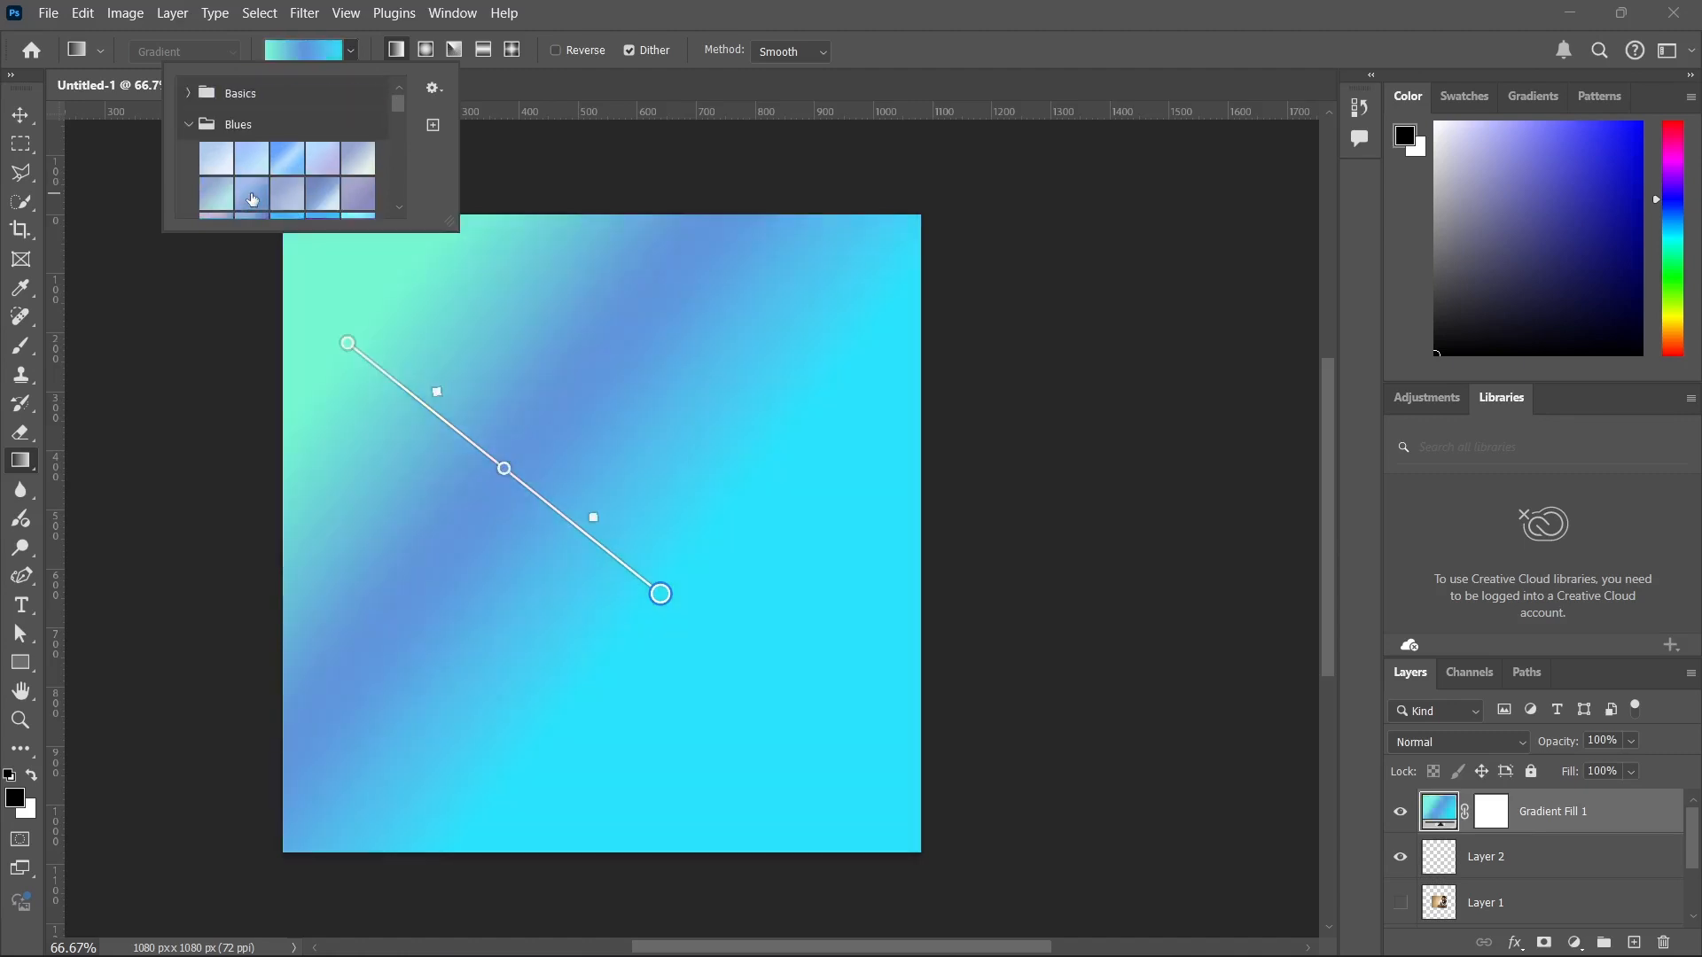
left_click(189, 125)
Apply the green-to-turquoise second preset of the Greens group to the gradient fill and close the preset picker.
scroll(203, 178, "down", 1)
scroll(202, 178, "down", 1)
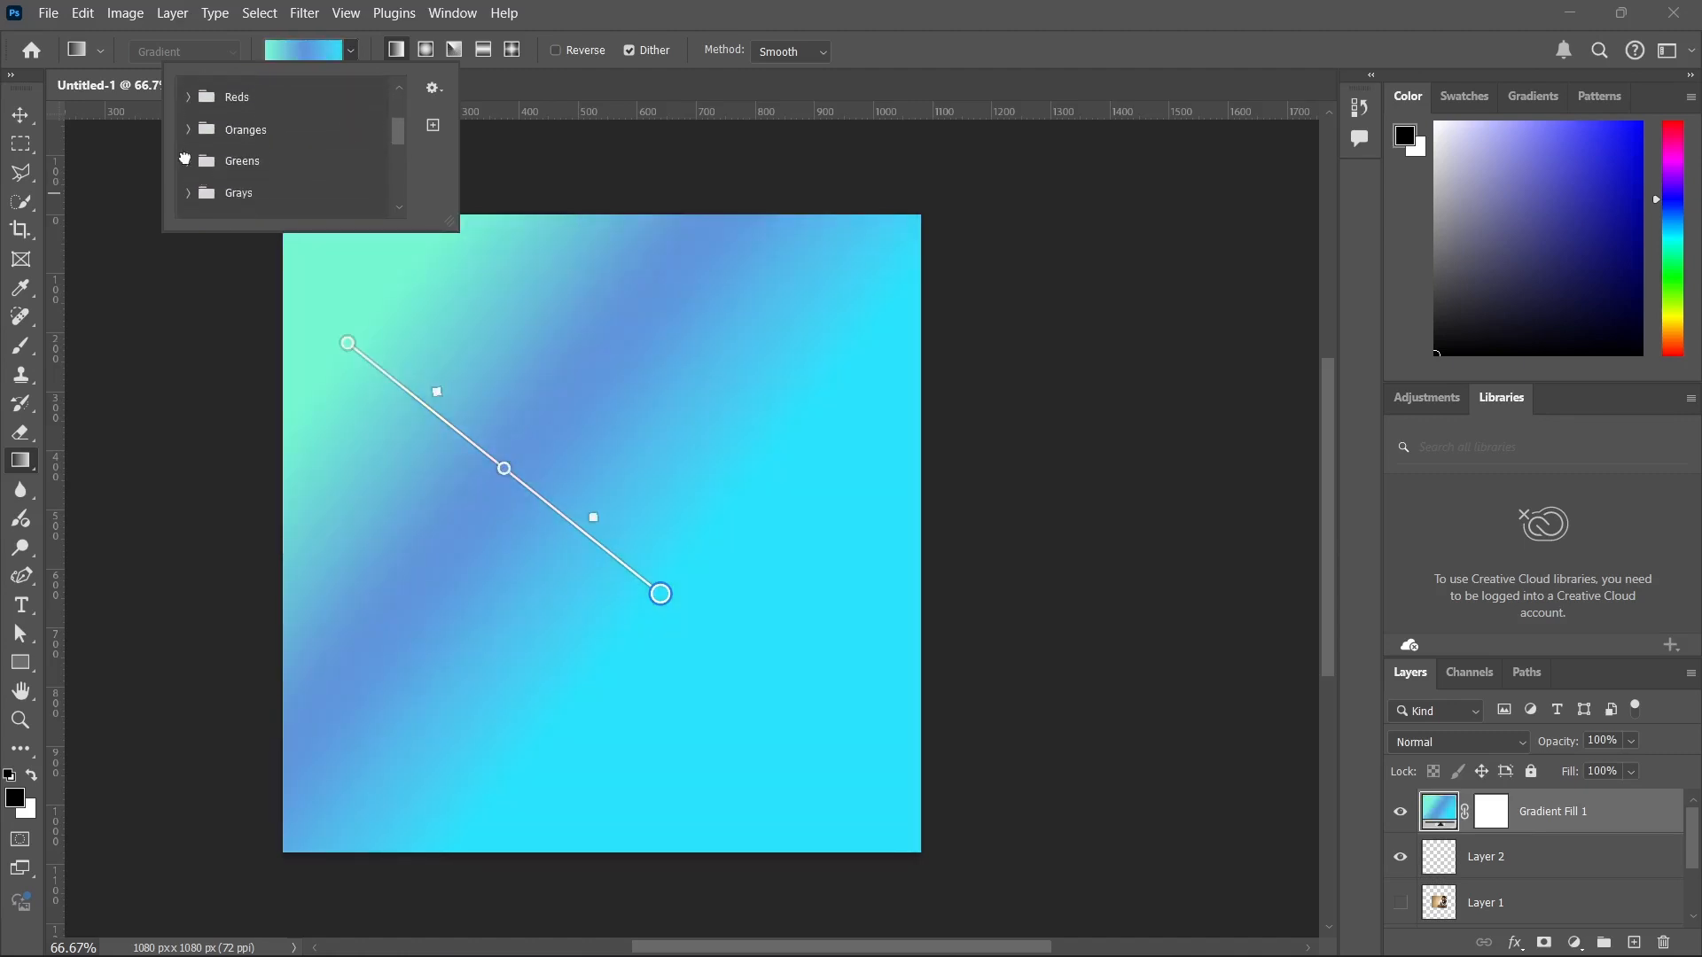
left_click(189, 161)
left_click(253, 196)
left_click(253, 196)
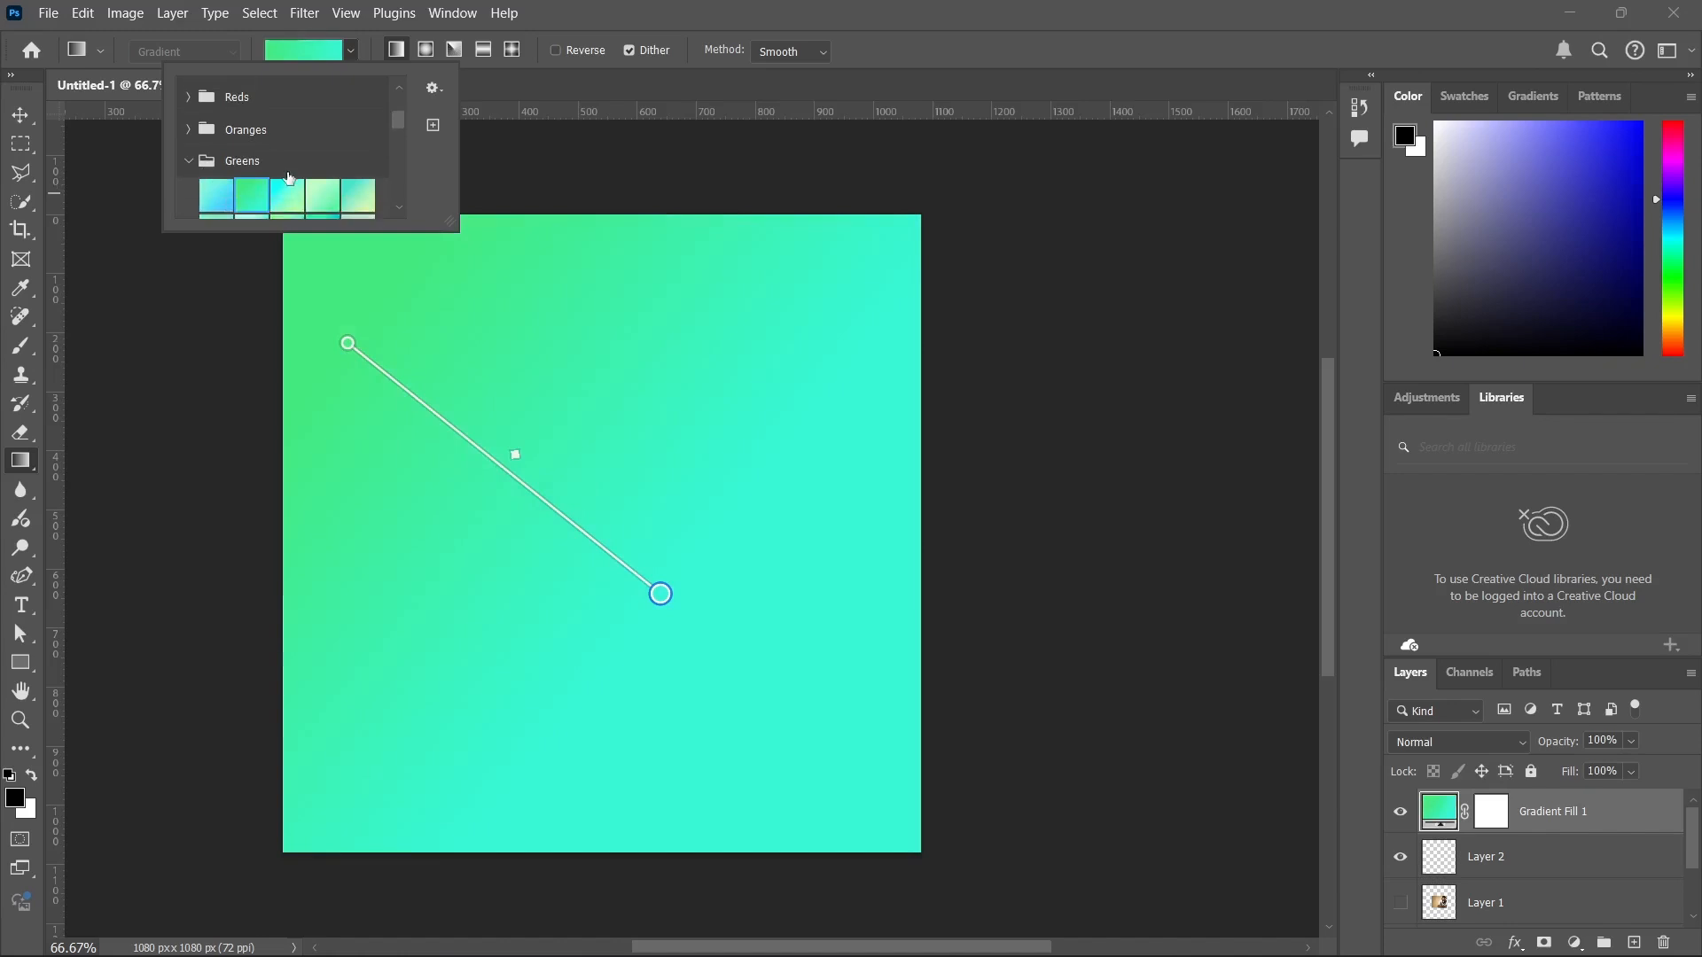
left_click(201, 165)
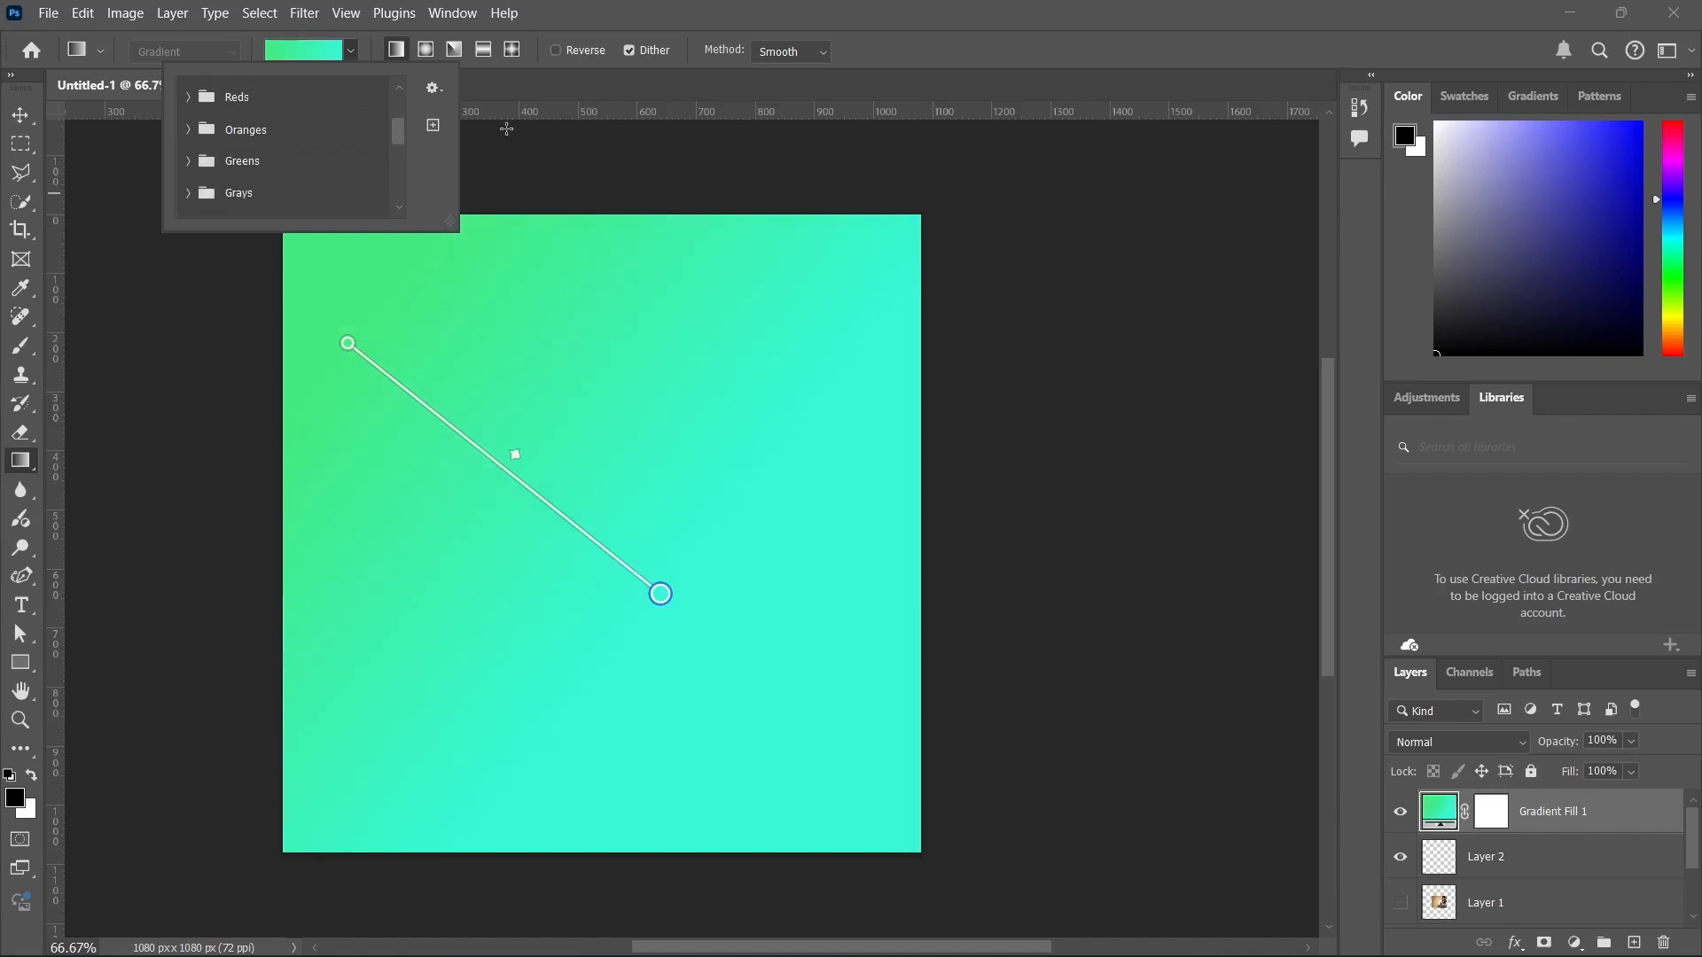
left_click(510, 136)
left_click(315, 55)
left_click(320, 56)
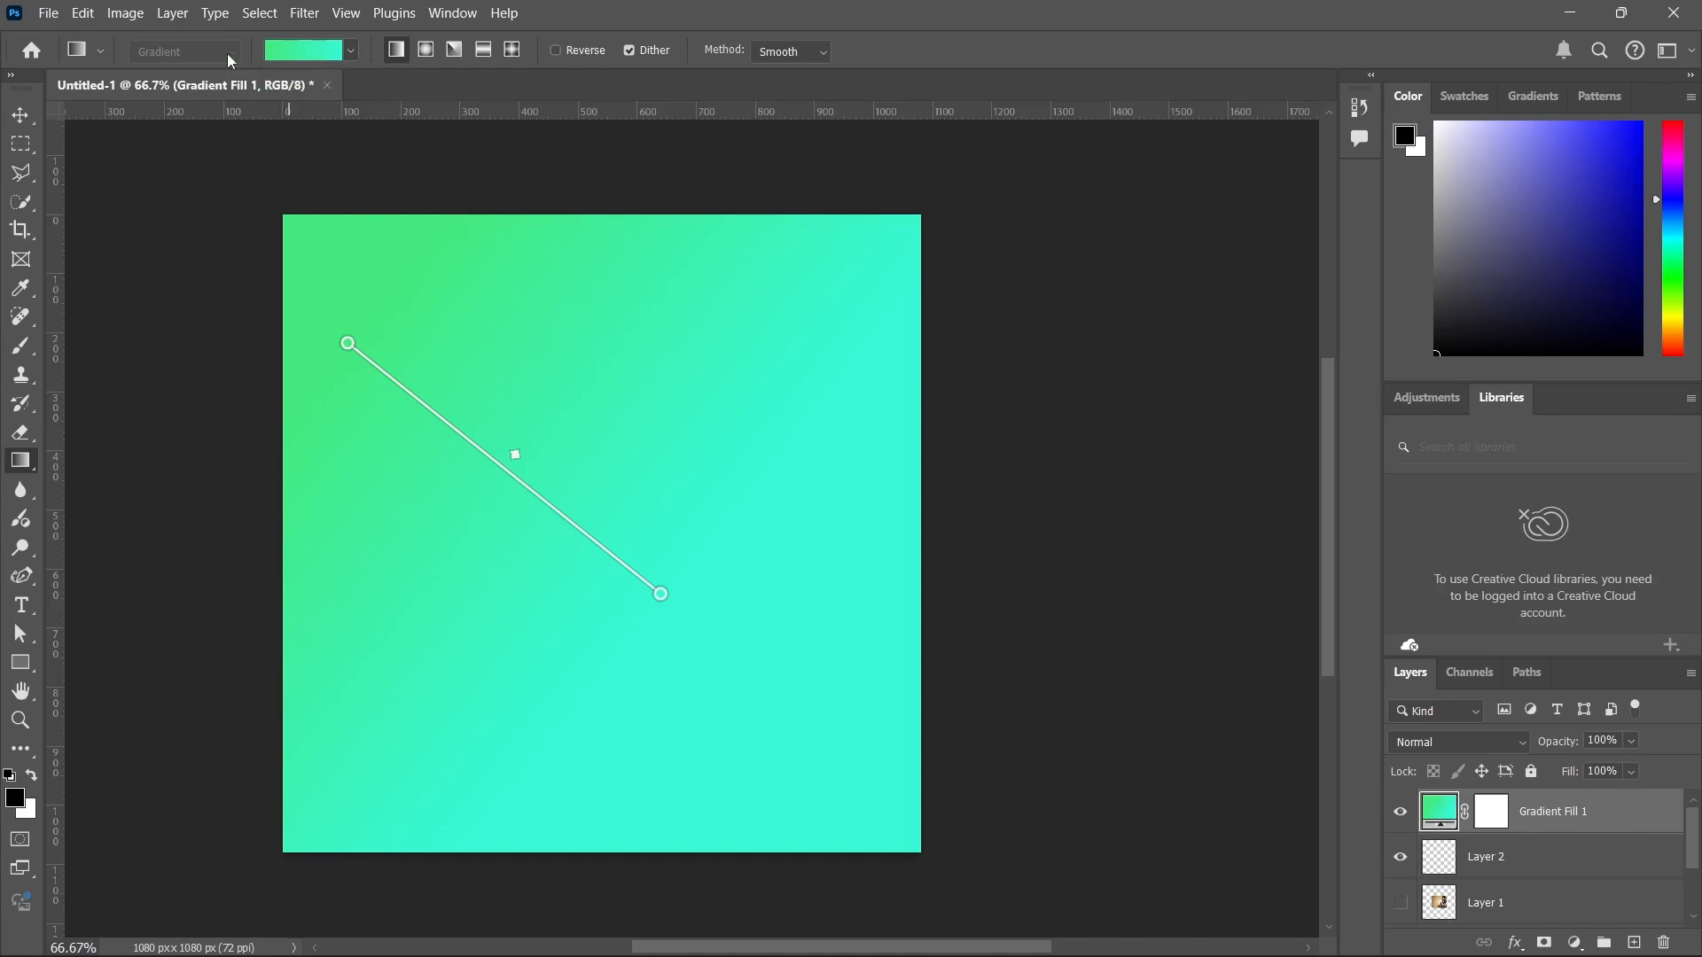
left_click(332, 48)
left_click(583, 175)
Open Gradient Fill 1 in the Gradient Editor and recolour its starting colour stop to a very dark navy blue.
double_click(1440, 807)
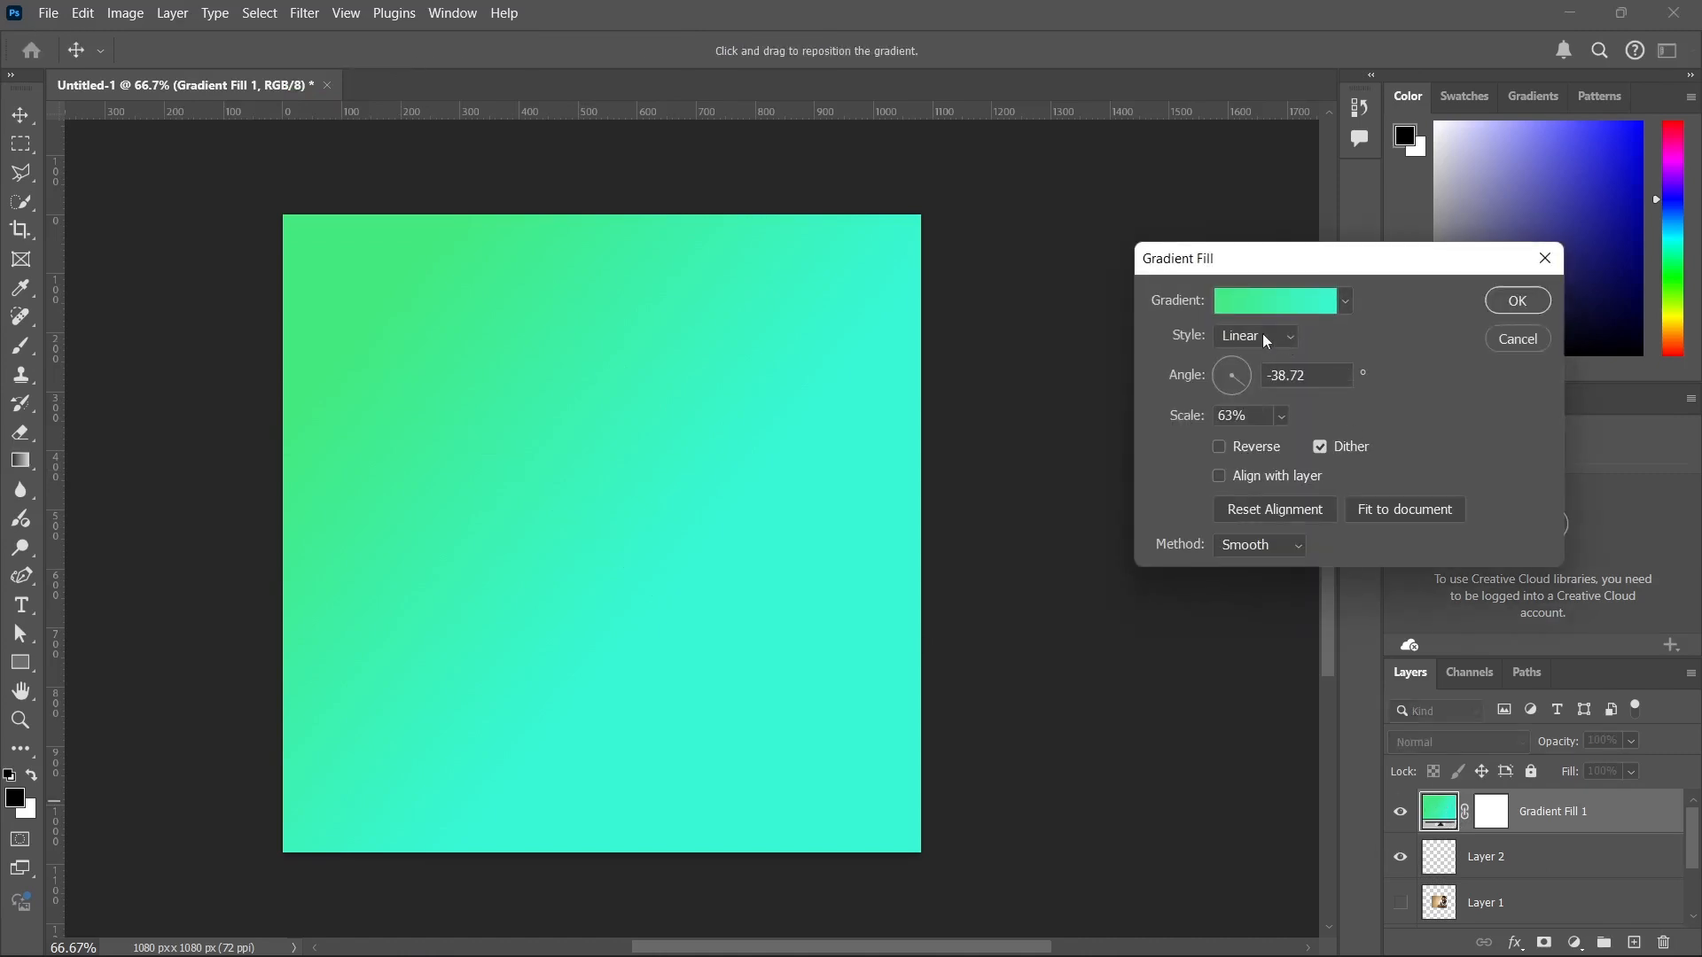
left_click(1247, 311)
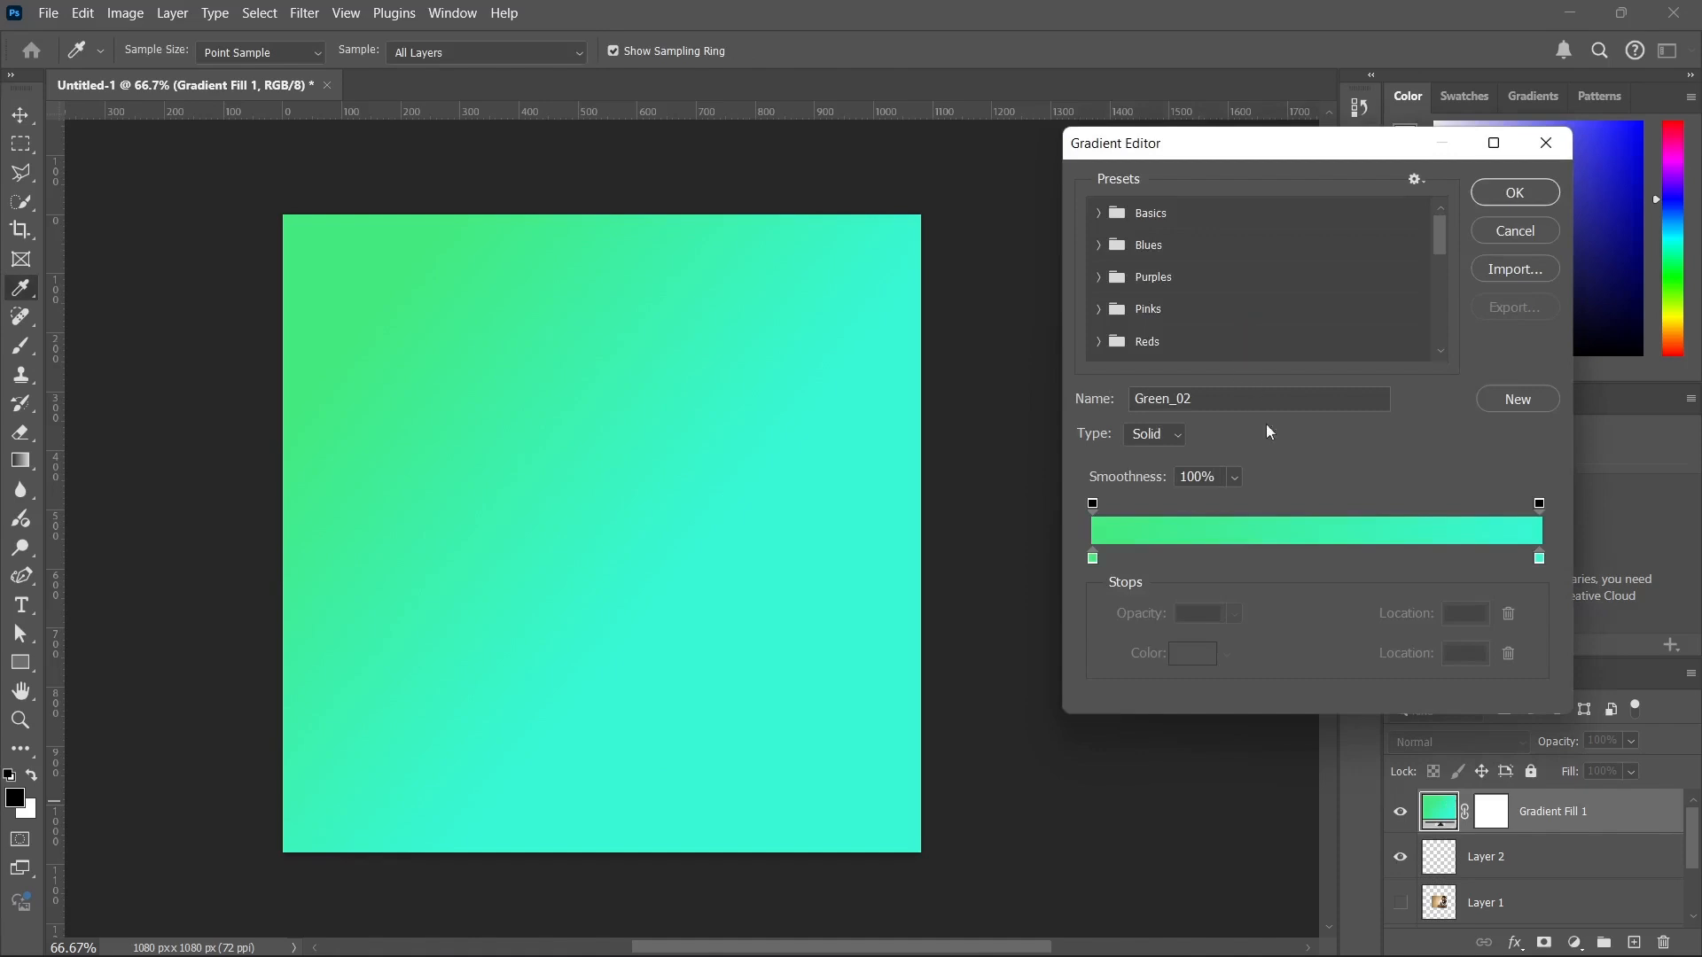
left_click_drag(1262, 153, 1197, 164)
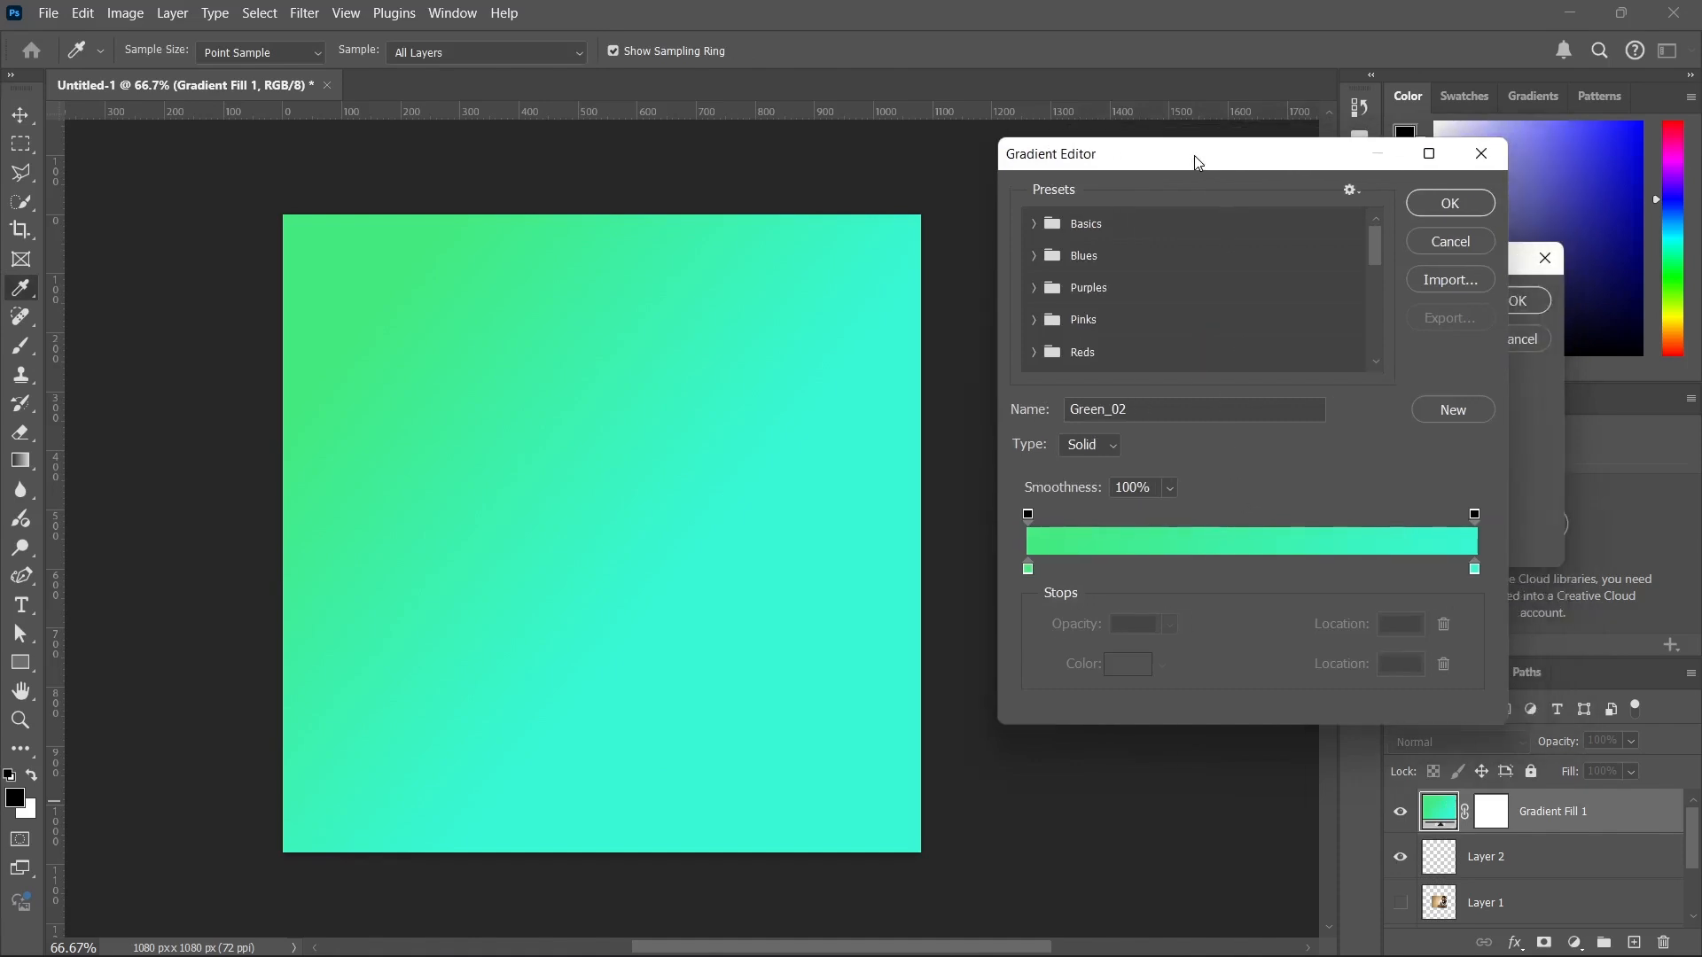
left_click(1027, 571)
left_click(1128, 665)
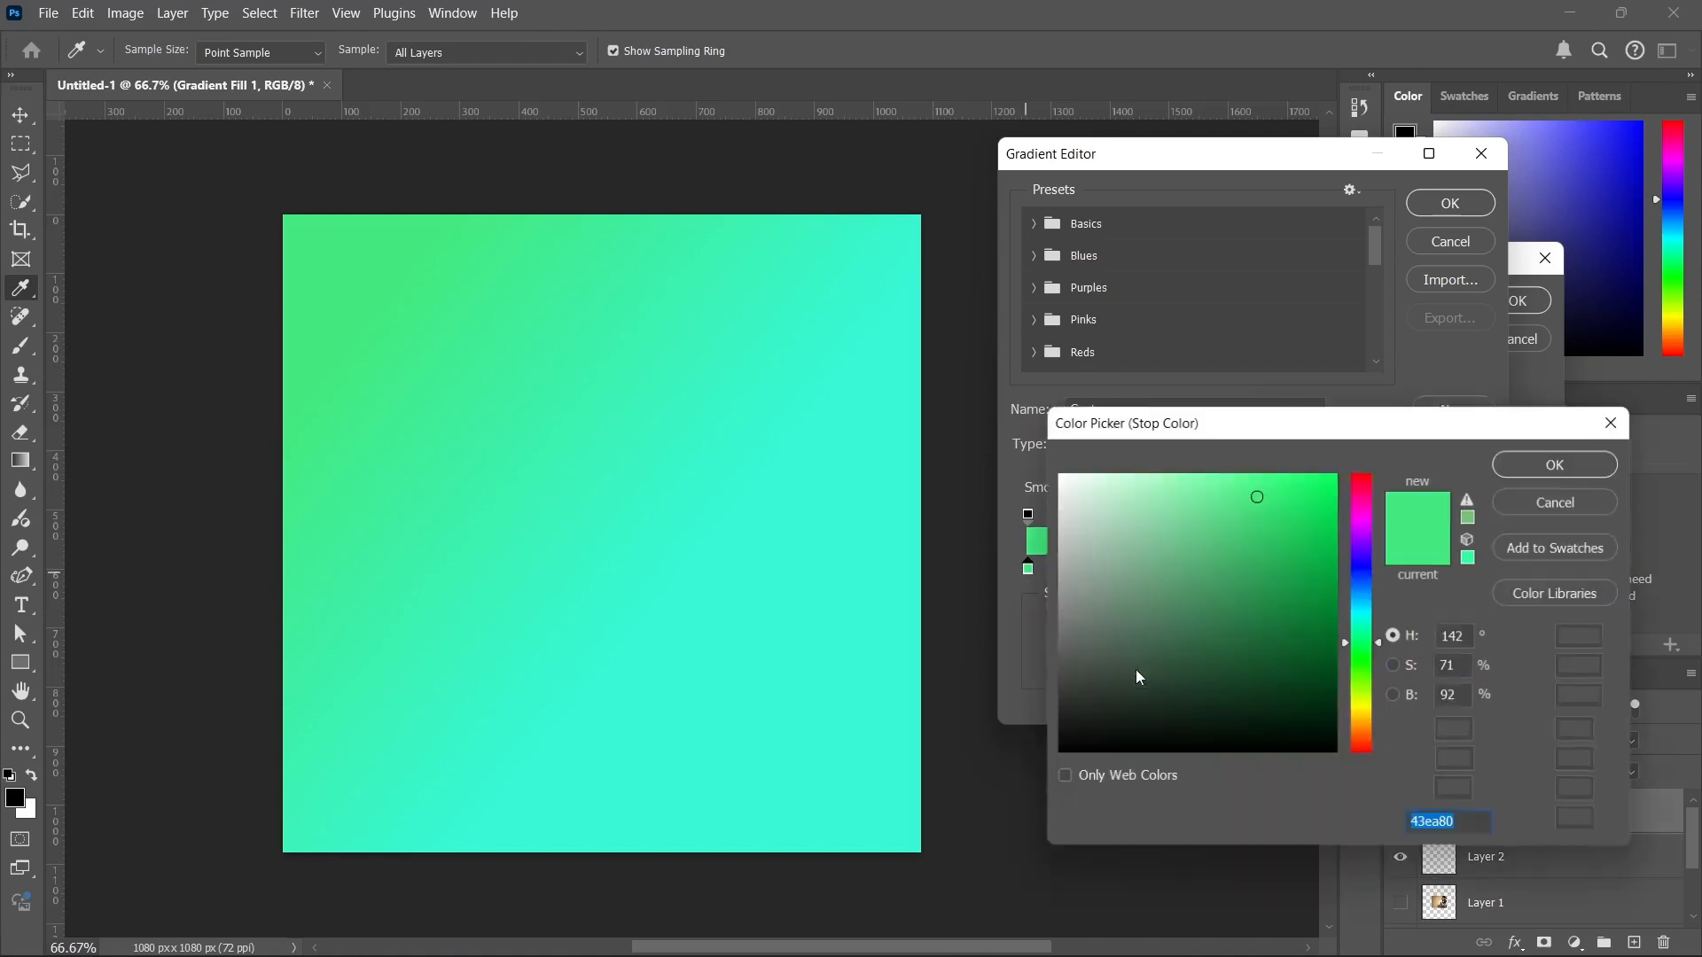
left_click_drag(1134, 674, 1282, 716)
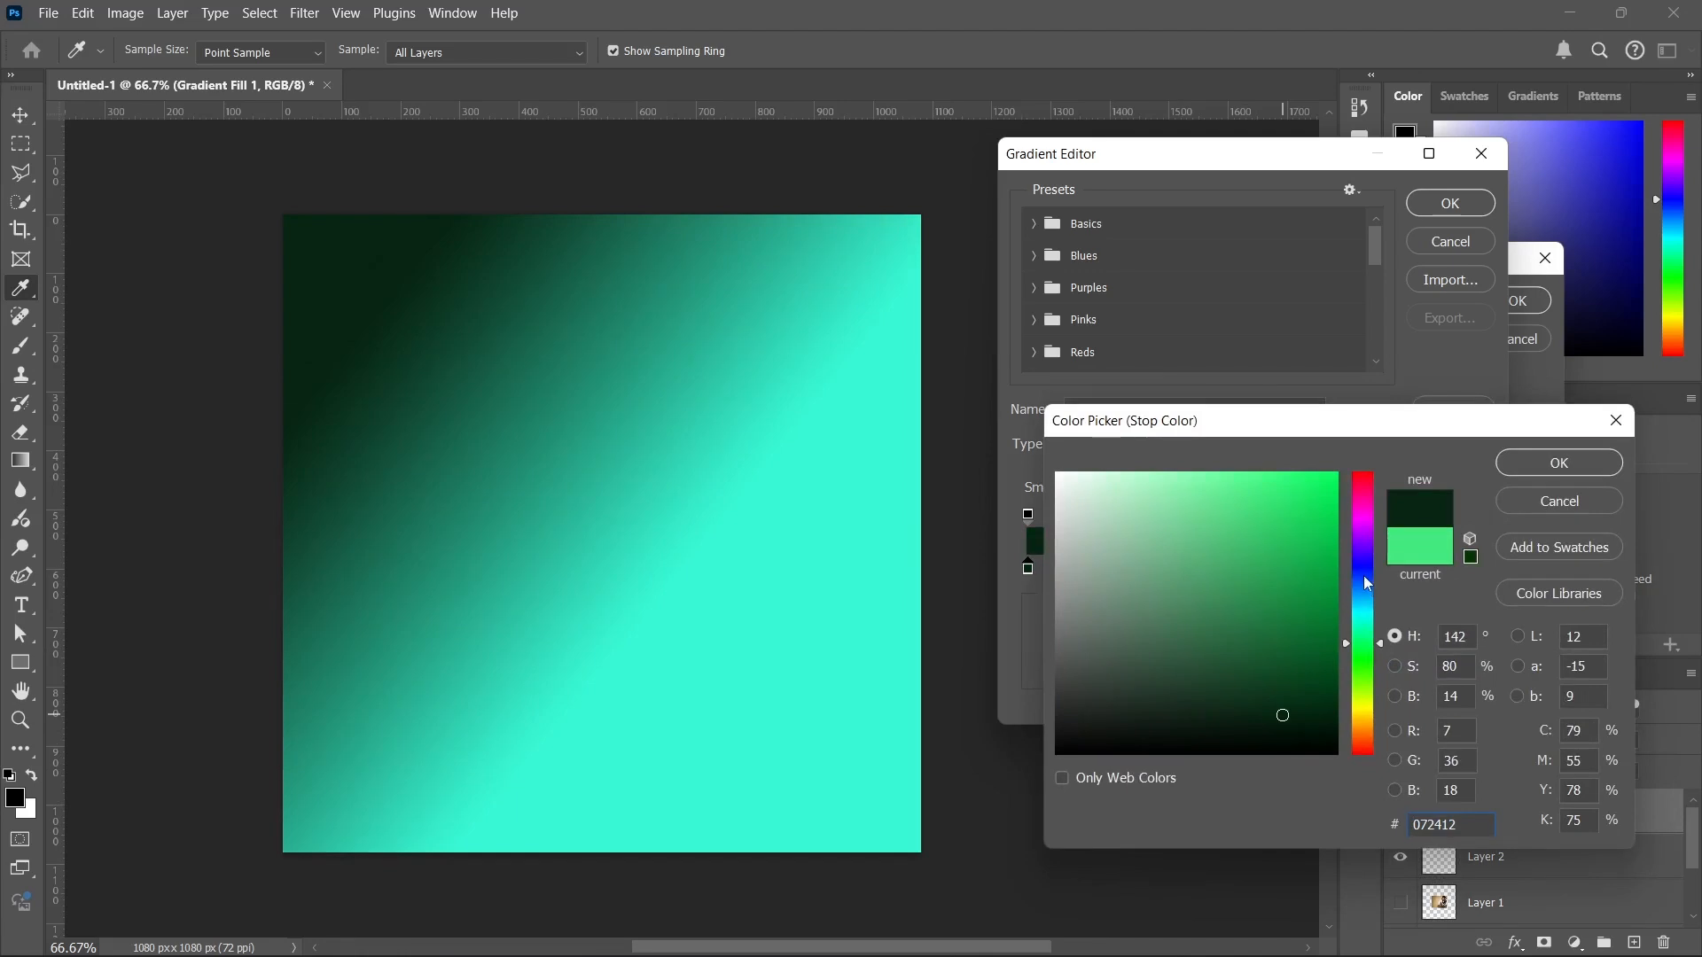
left_click(1362, 575)
left_click(1521, 463)
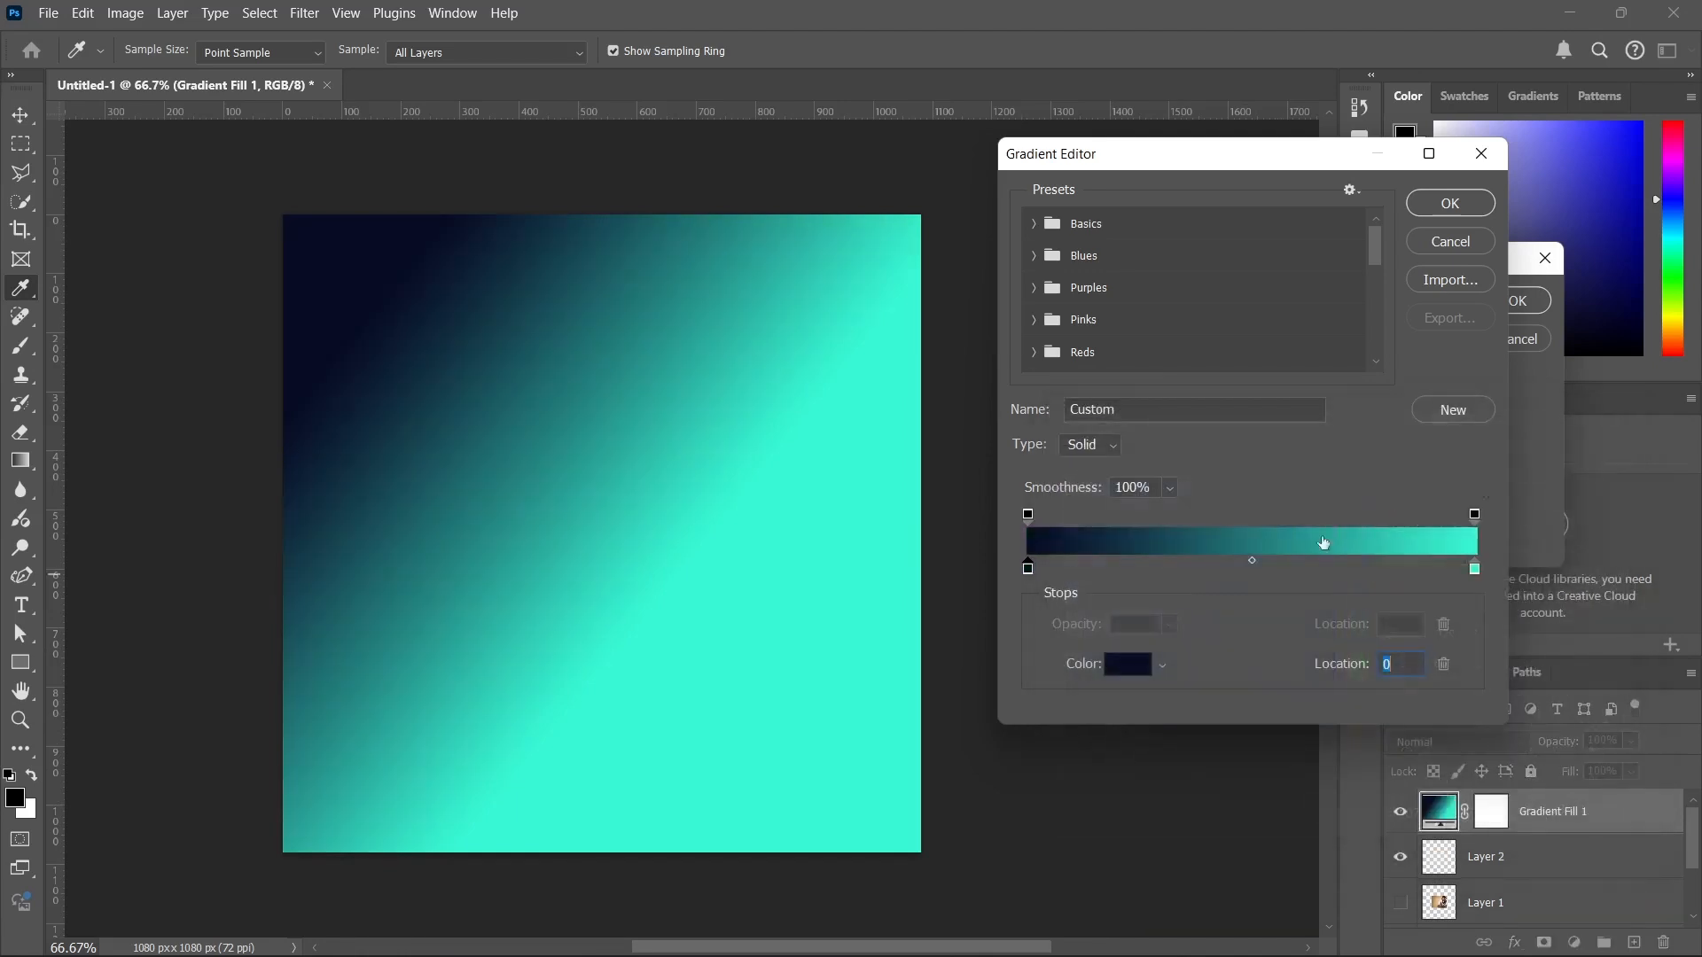
Set the gradient's end colour stop to pink #bf376d and apply the custom gradient to the fill layer.
left_click(1474, 569)
left_click(1128, 664)
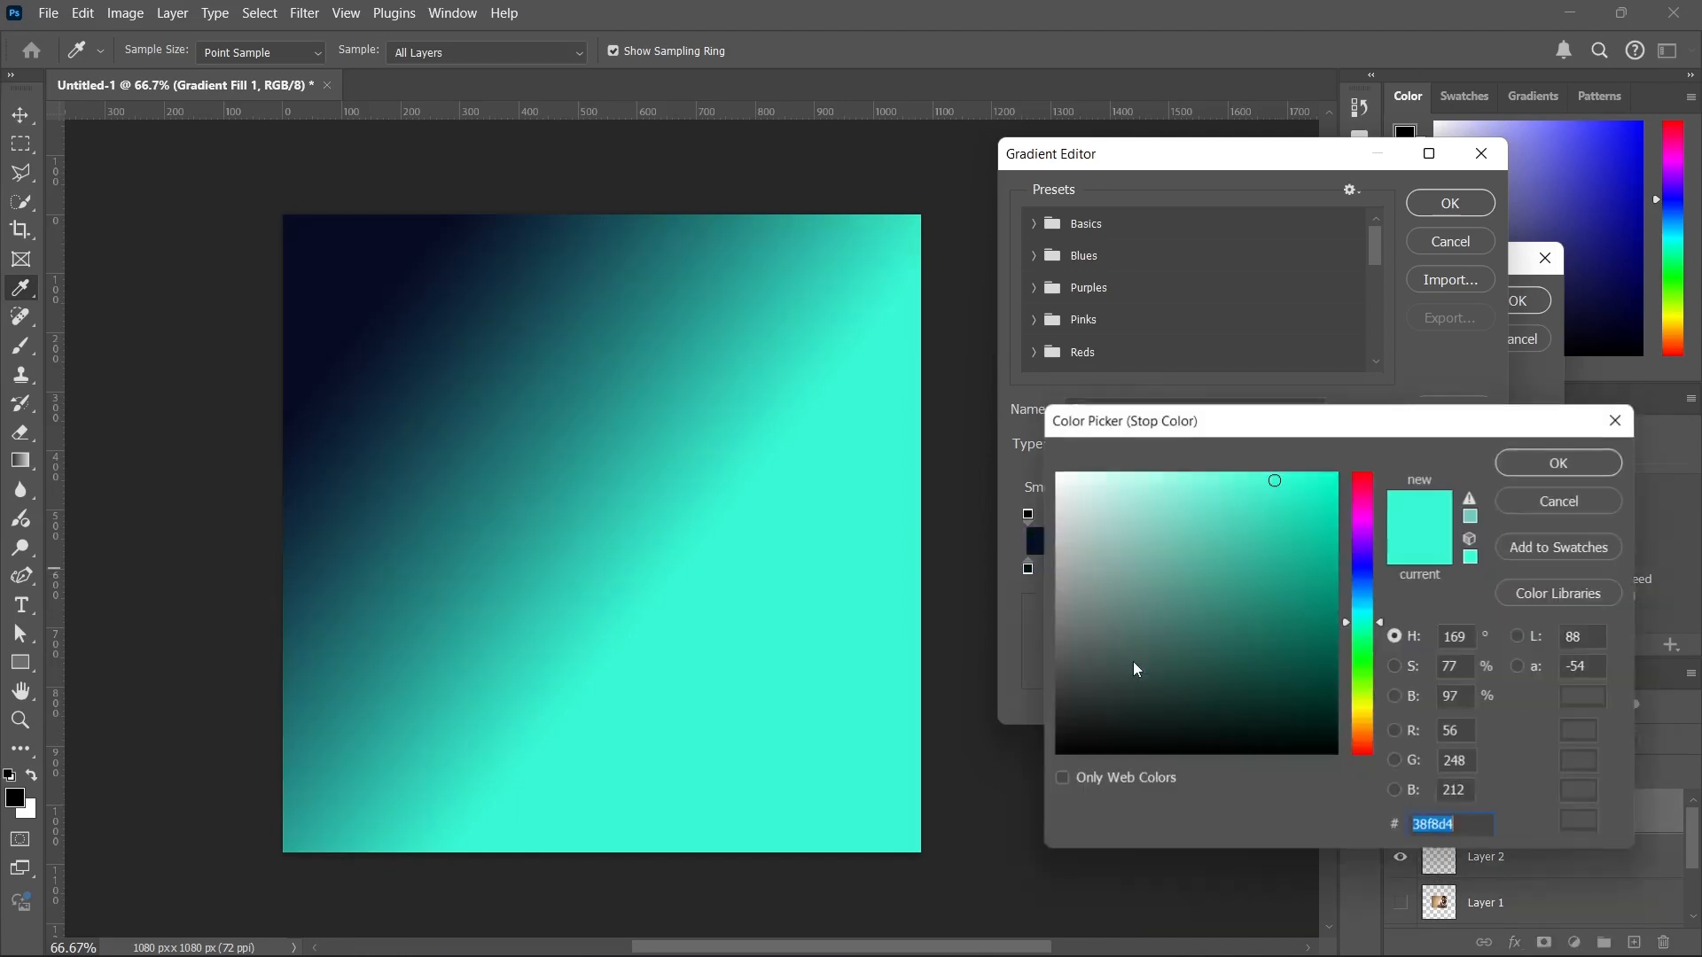
left_click_drag(1297, 596, 1313, 645)
left_click(1365, 563)
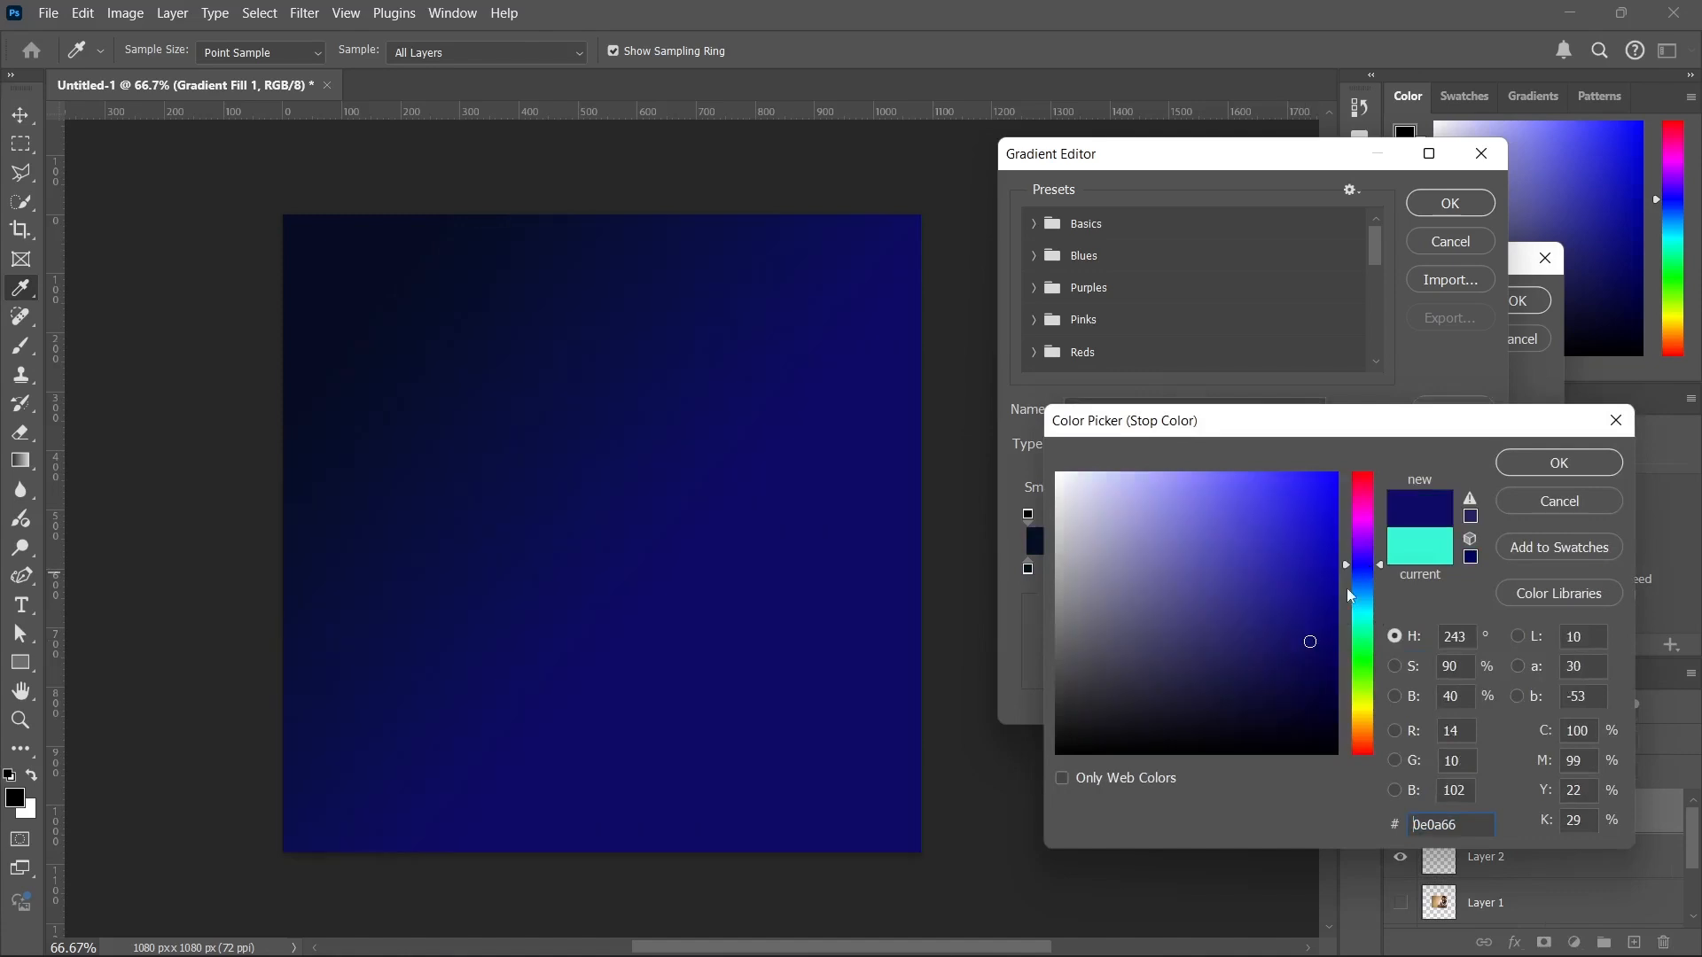
left_click(1367, 491)
left_click(1303, 529)
left_click(1257, 542)
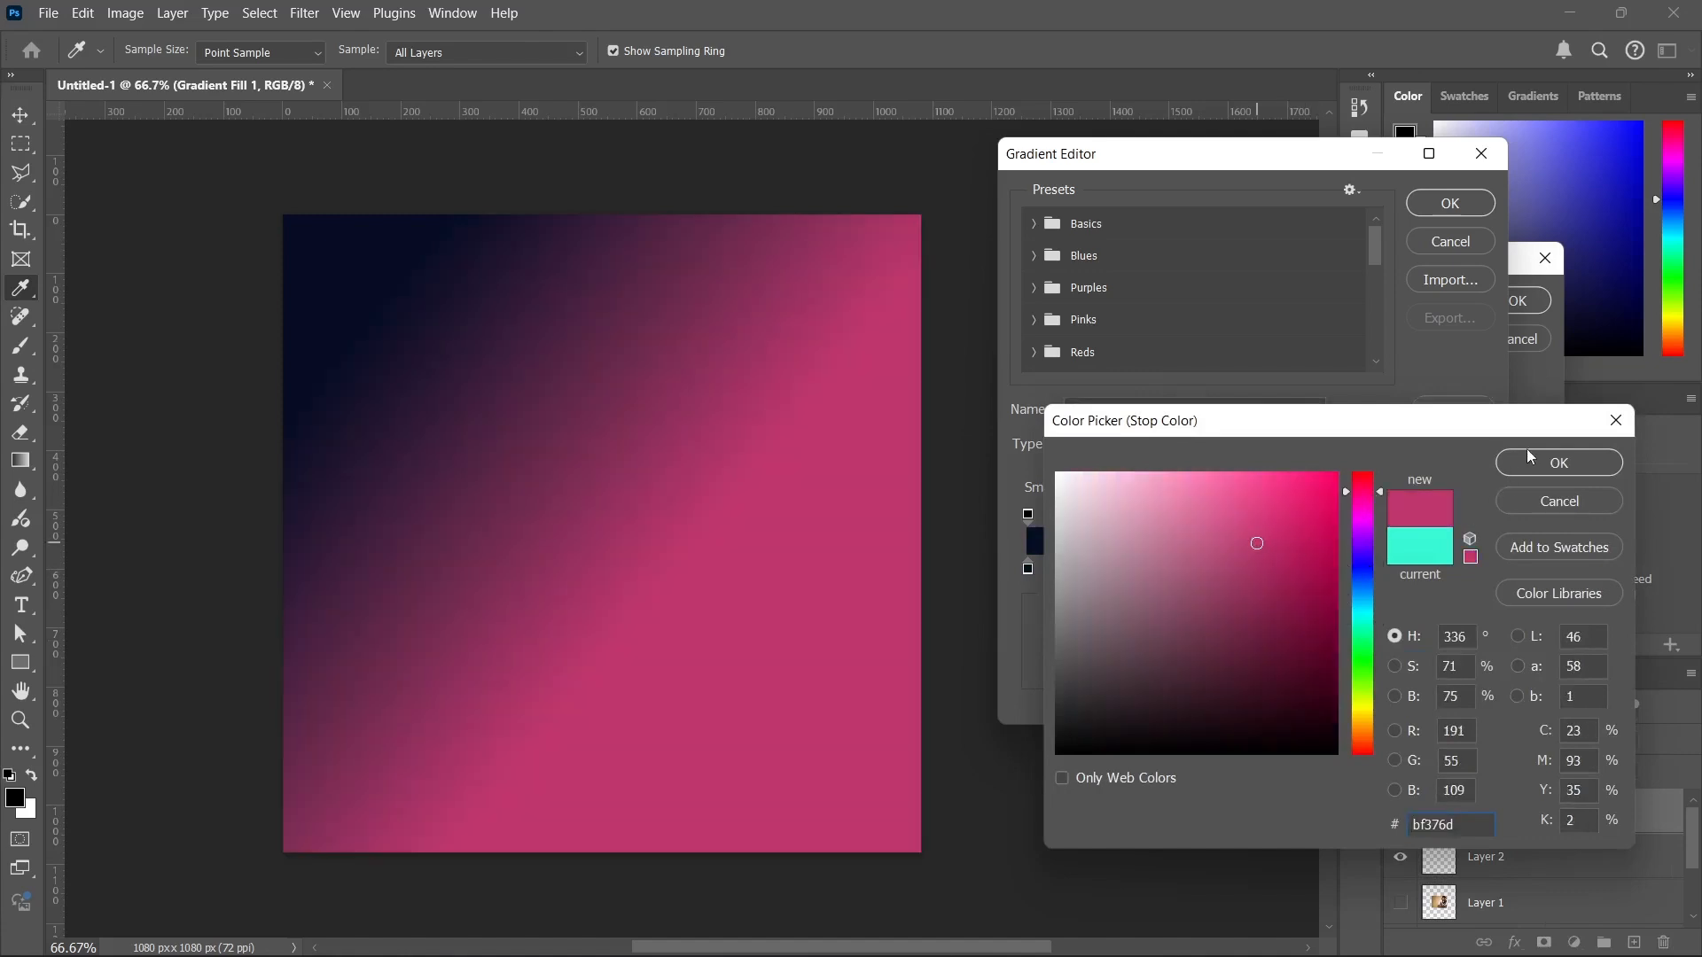
left_click(1598, 459)
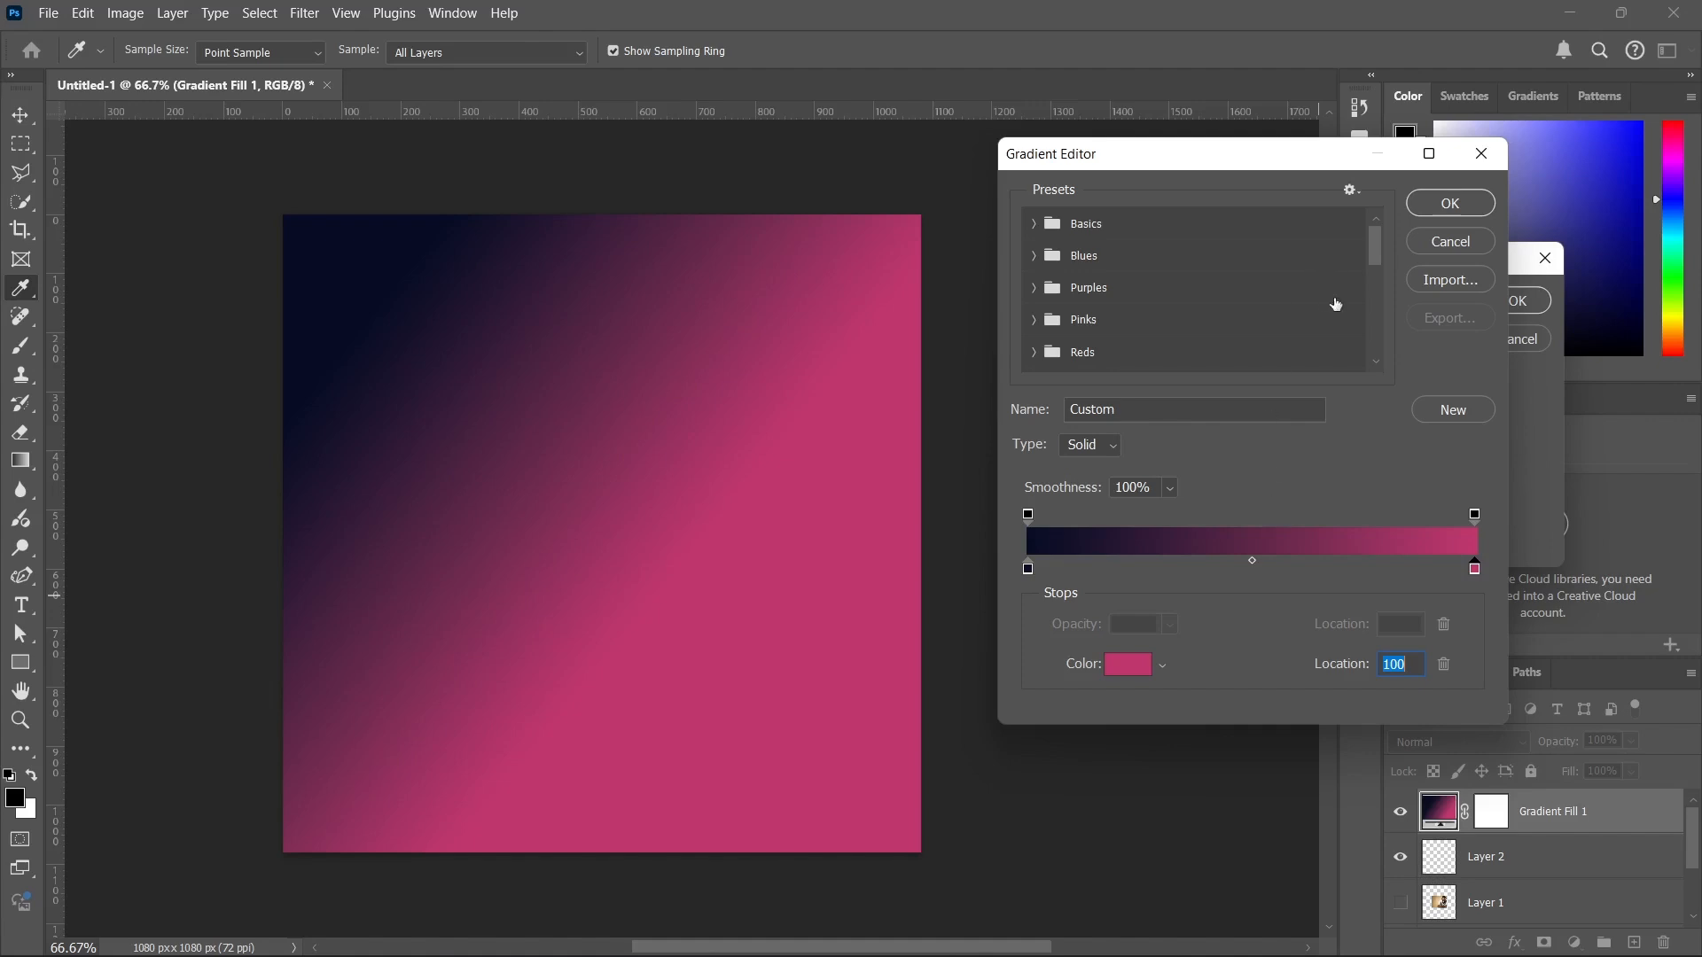
left_click(1436, 204)
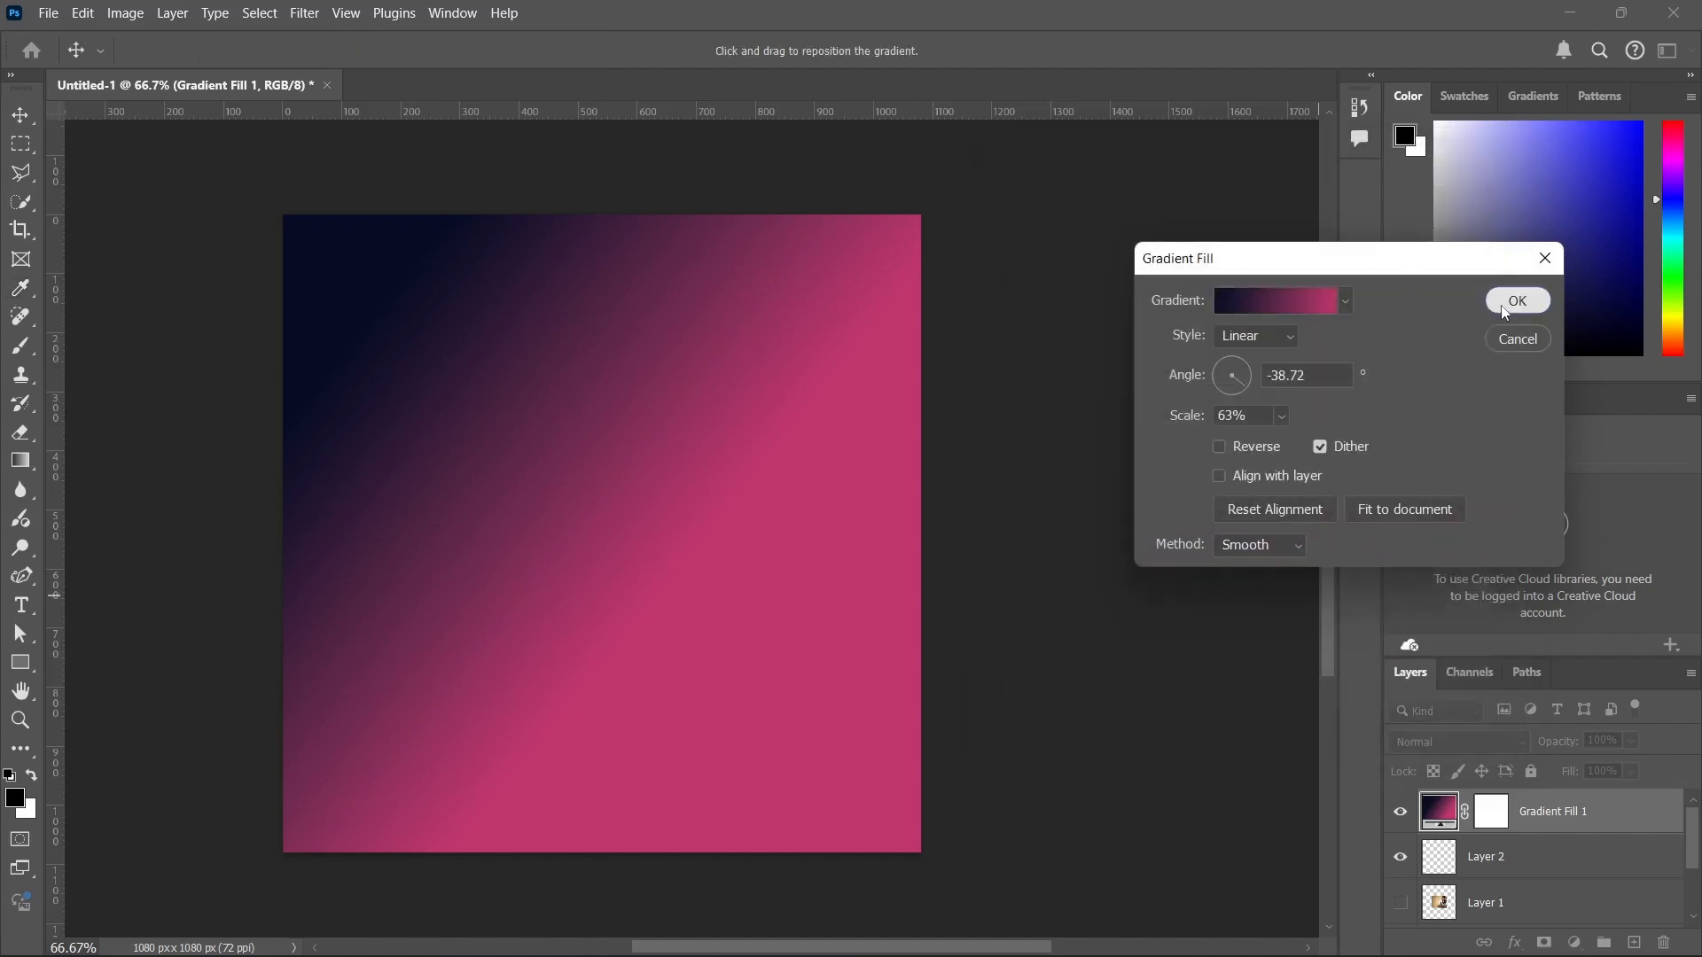
left_click(1517, 301)
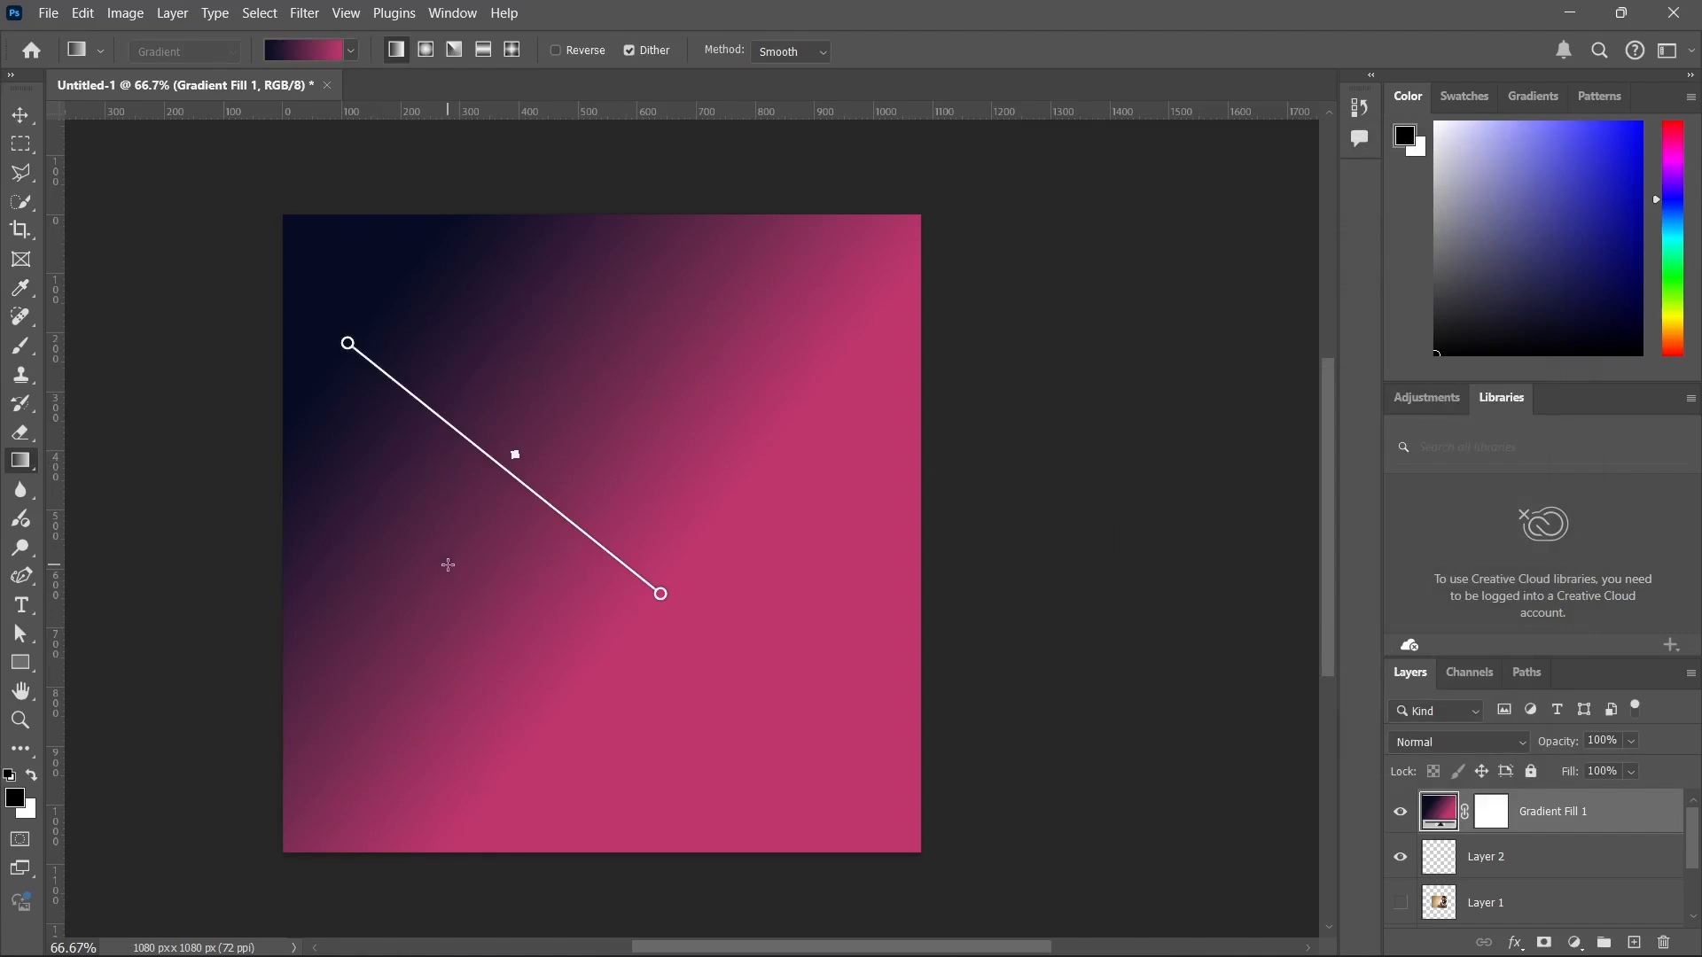
Activate the Horizontal Type tool and show its group of type tool variants.
left_click(21, 604)
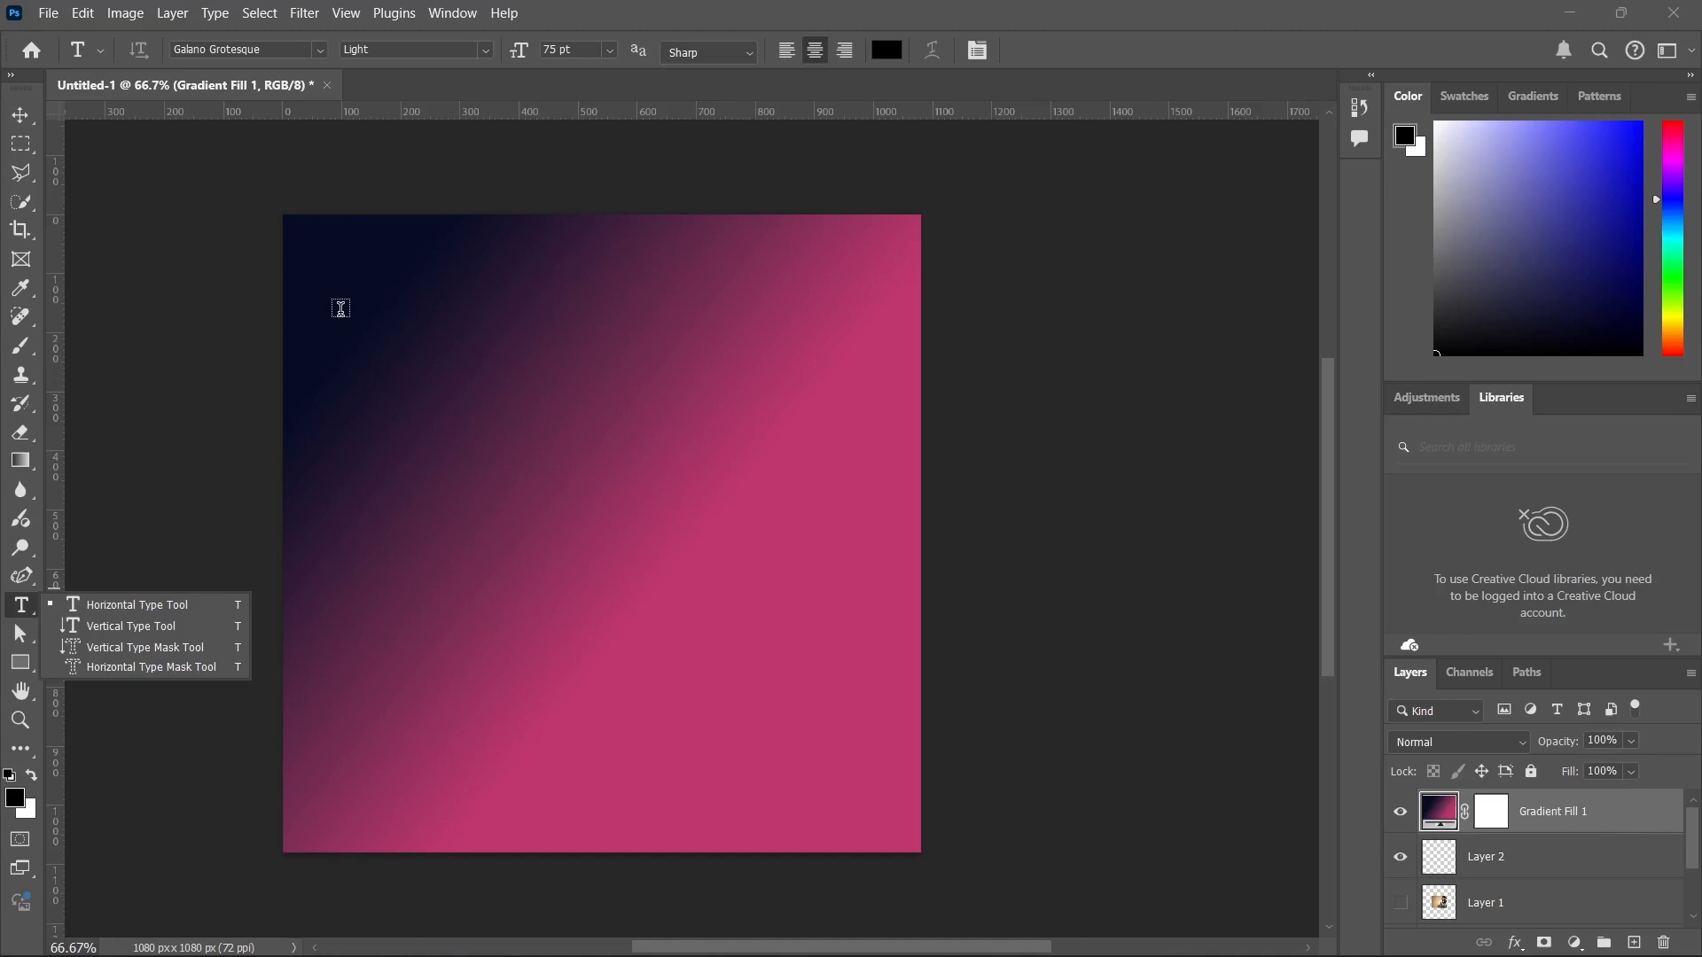
Add a Lorem Ipsum text layer in 75 pt Galano Grotesque Light and move it to about the canvas centre.
left_click(331, 391)
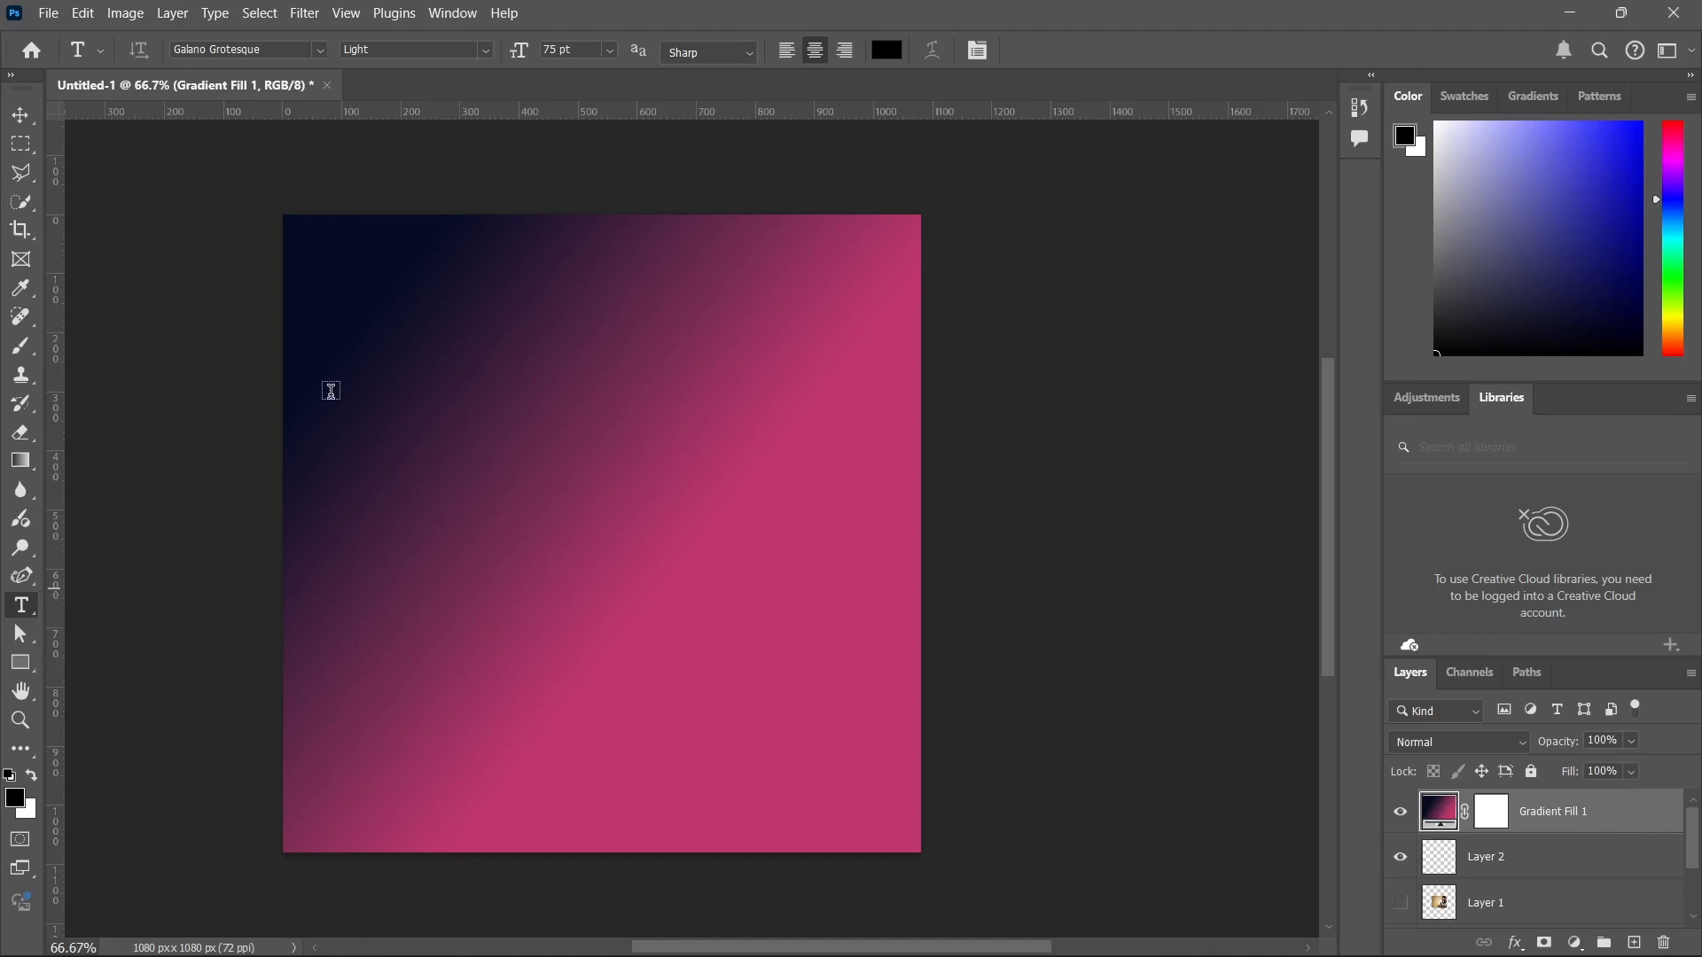
left_click(331, 391)
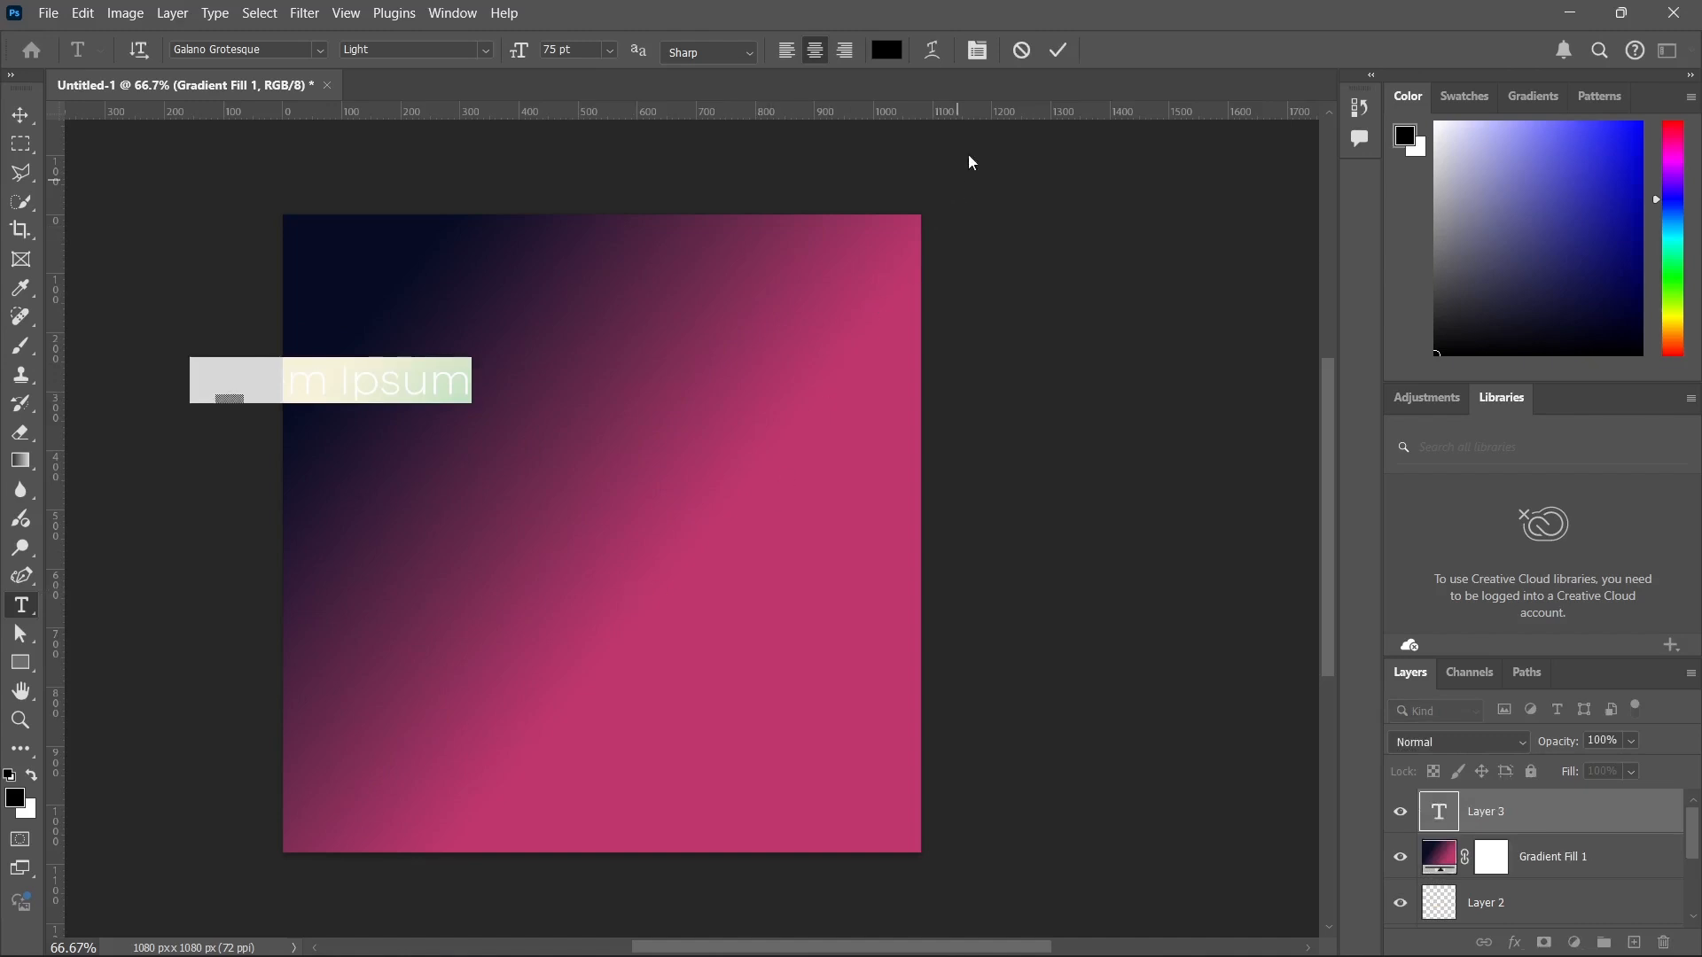
left_click(1064, 53)
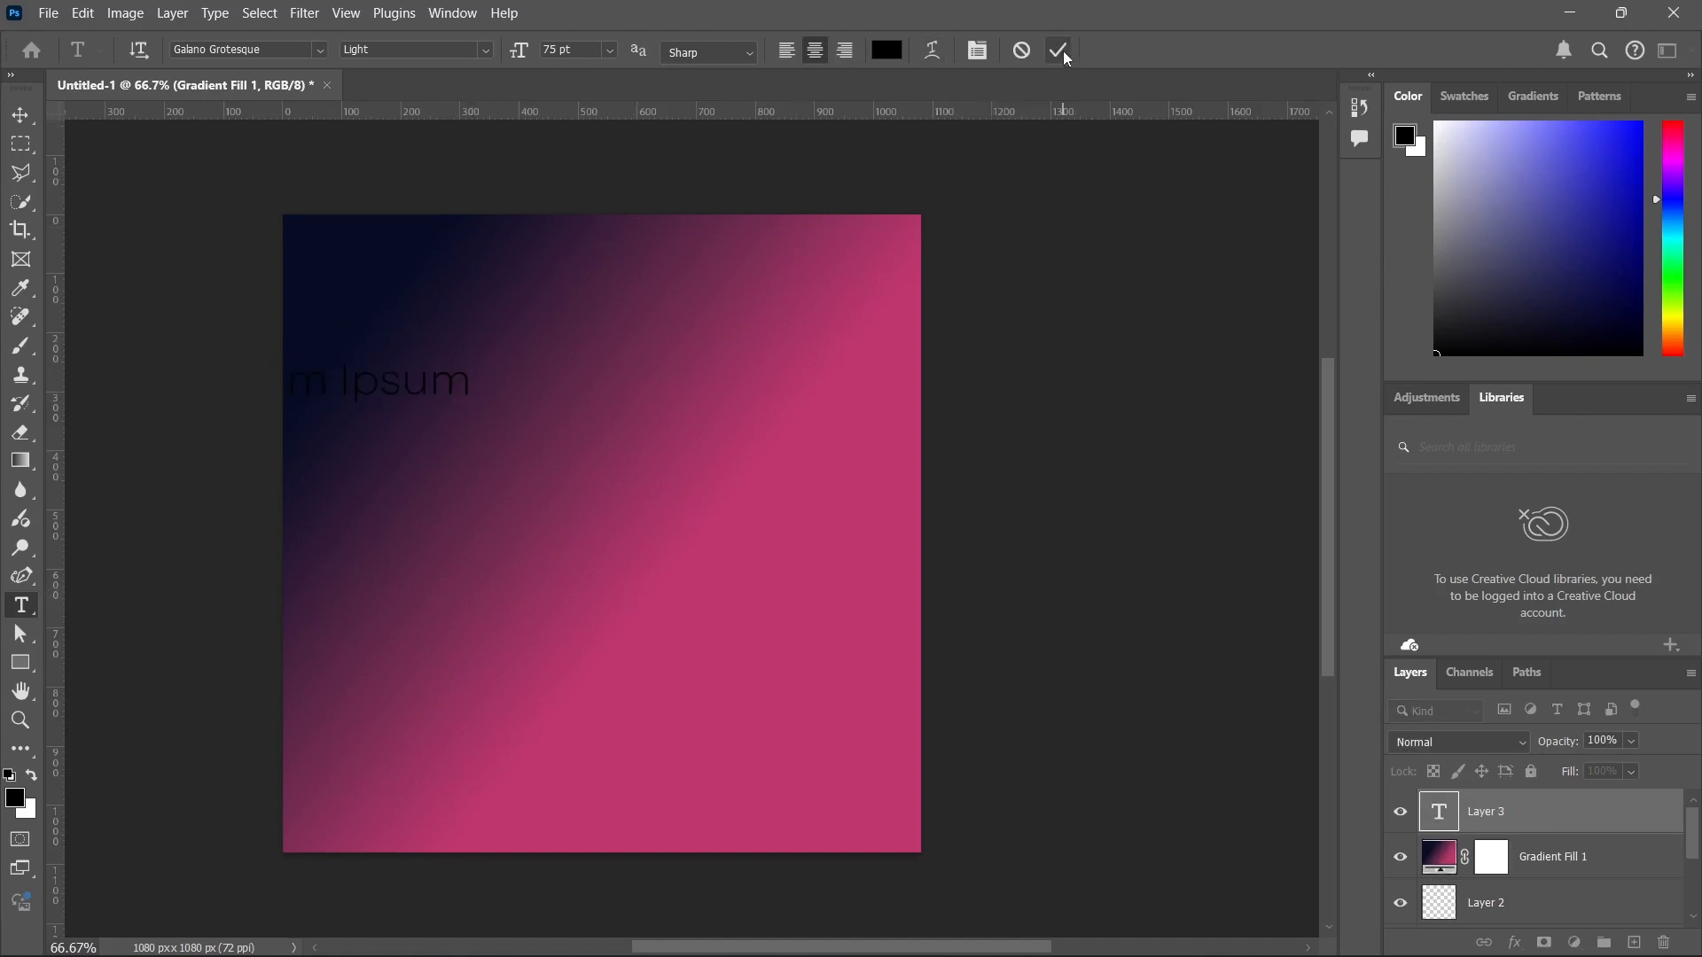
left_click(19, 122)
left_click_drag(350, 383, 605, 547)
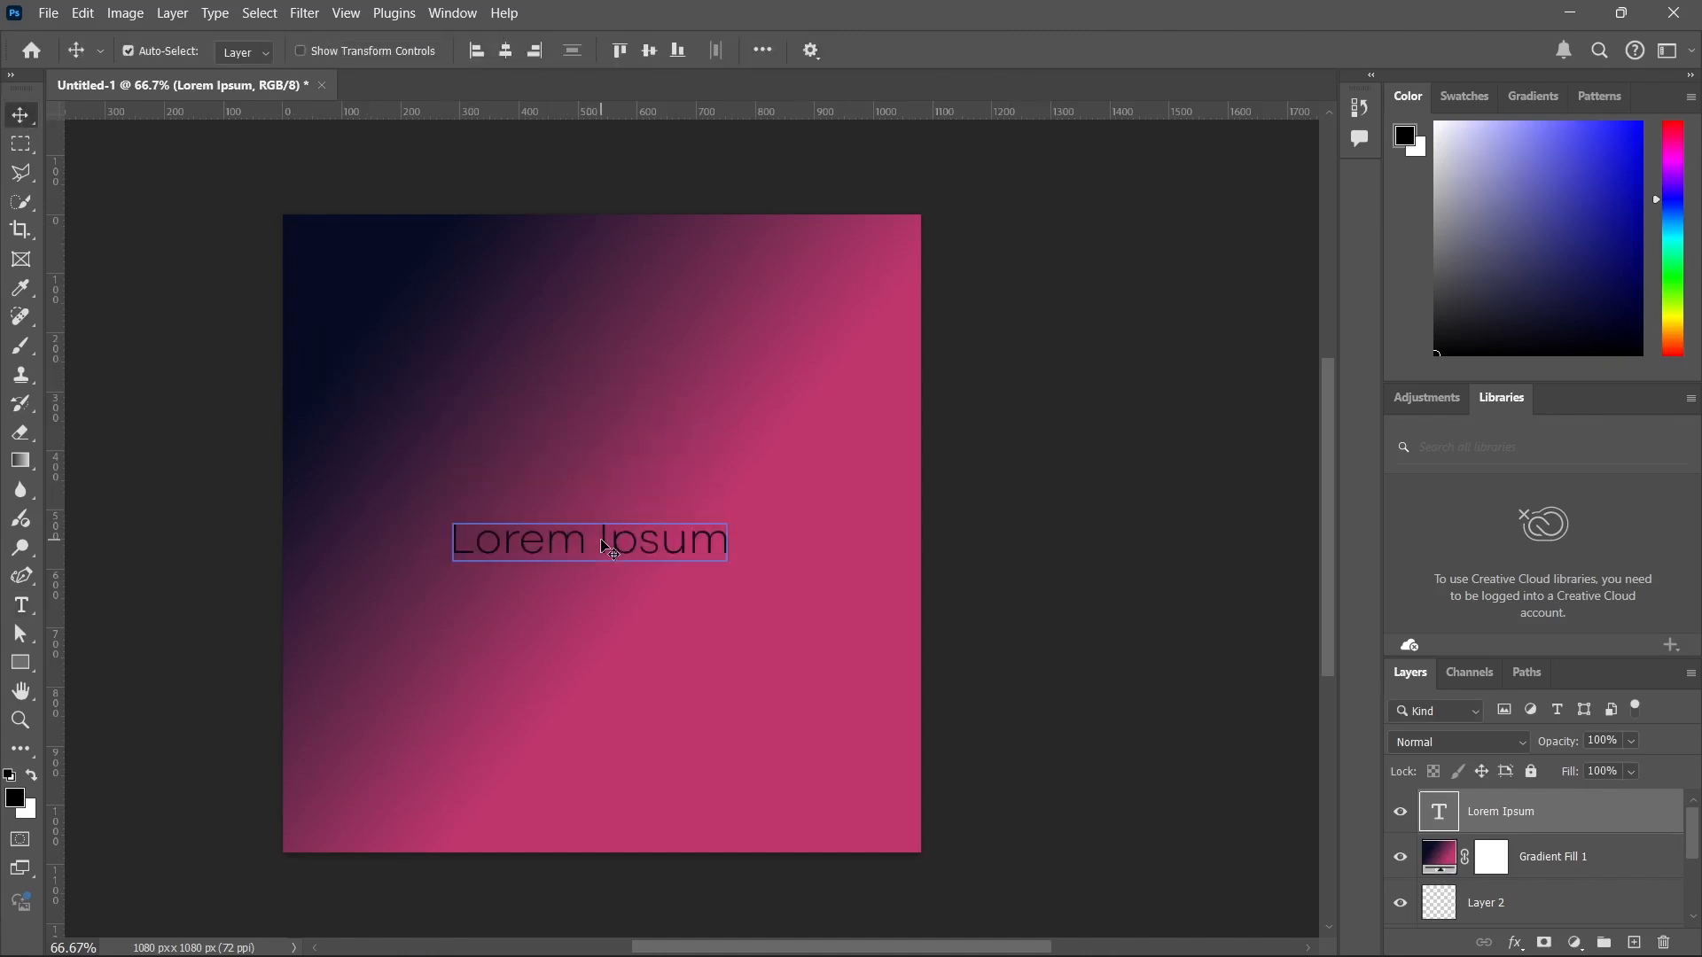
Recolour the whole Lorem Ipsum text to white #ffffff and commit the text edit.
double_click(605, 547)
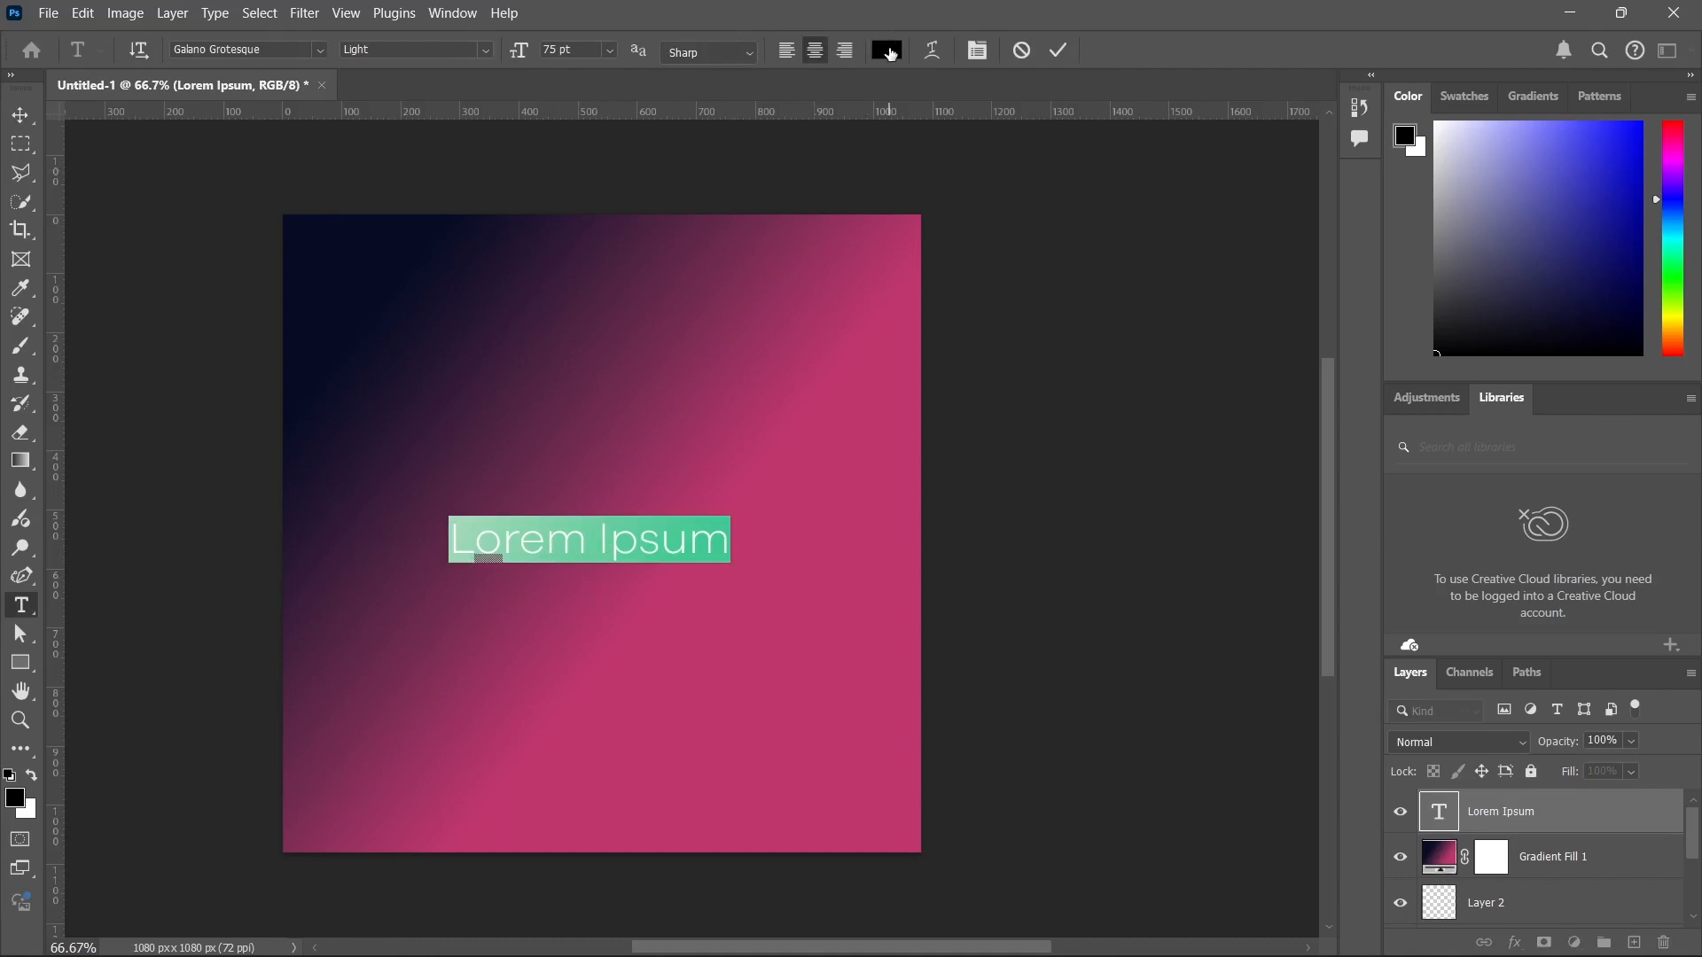
left_click(889, 51)
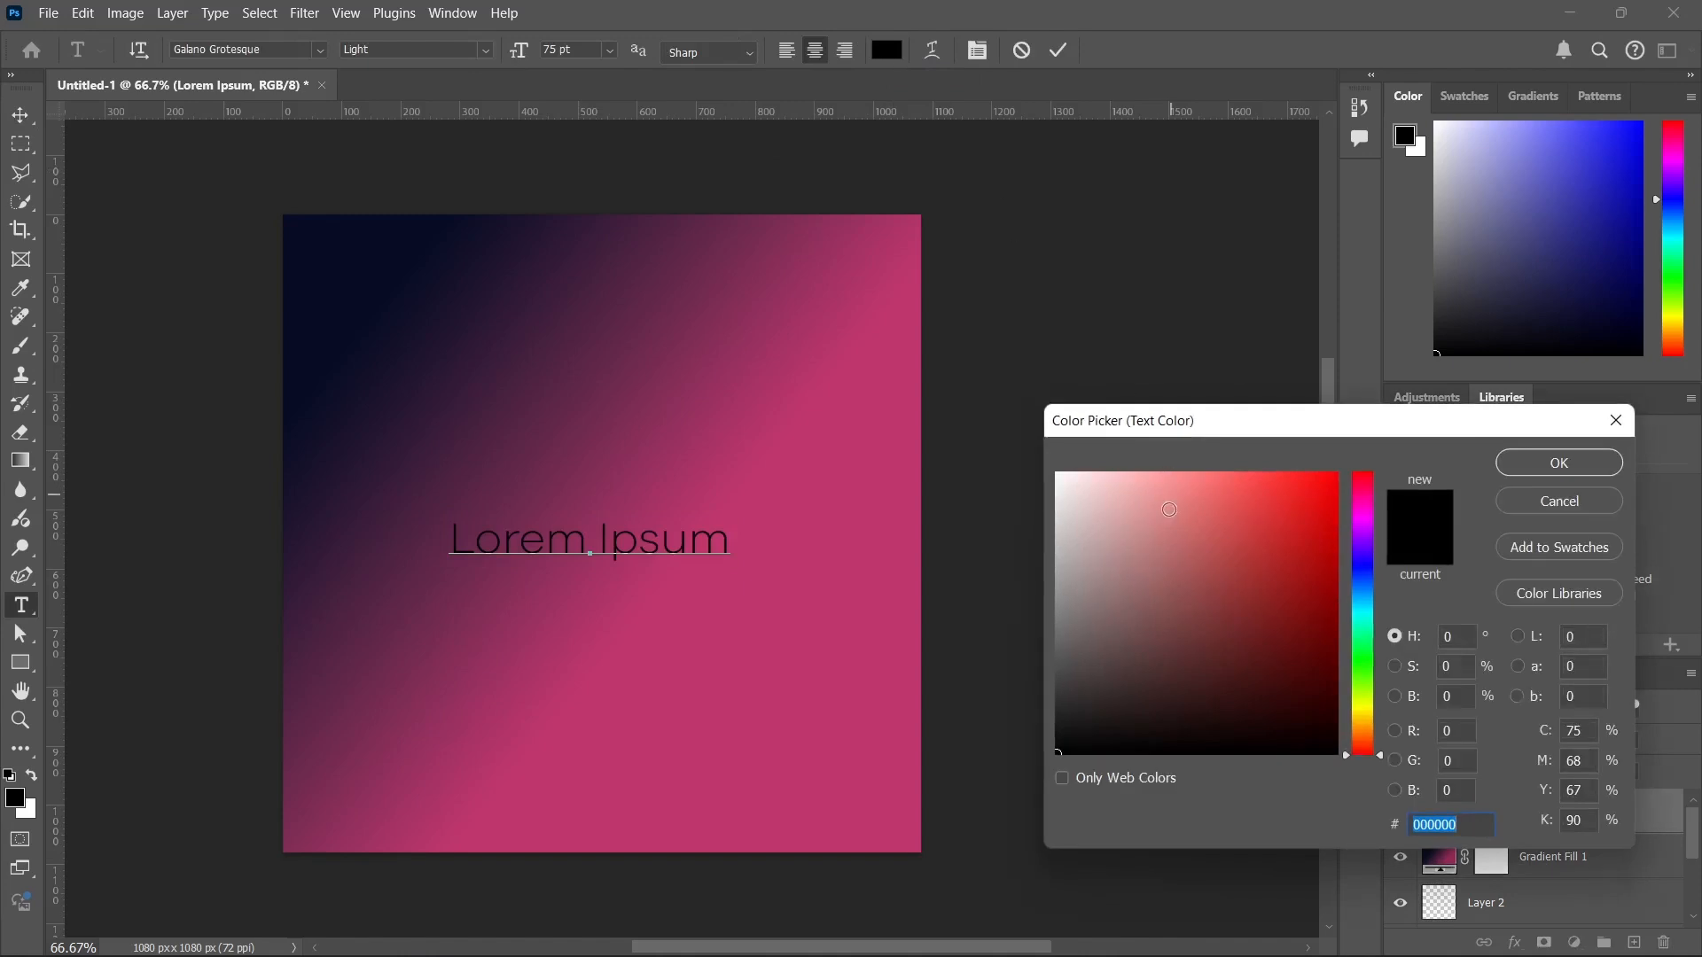
left_click_drag(1169, 510, 1004, 382)
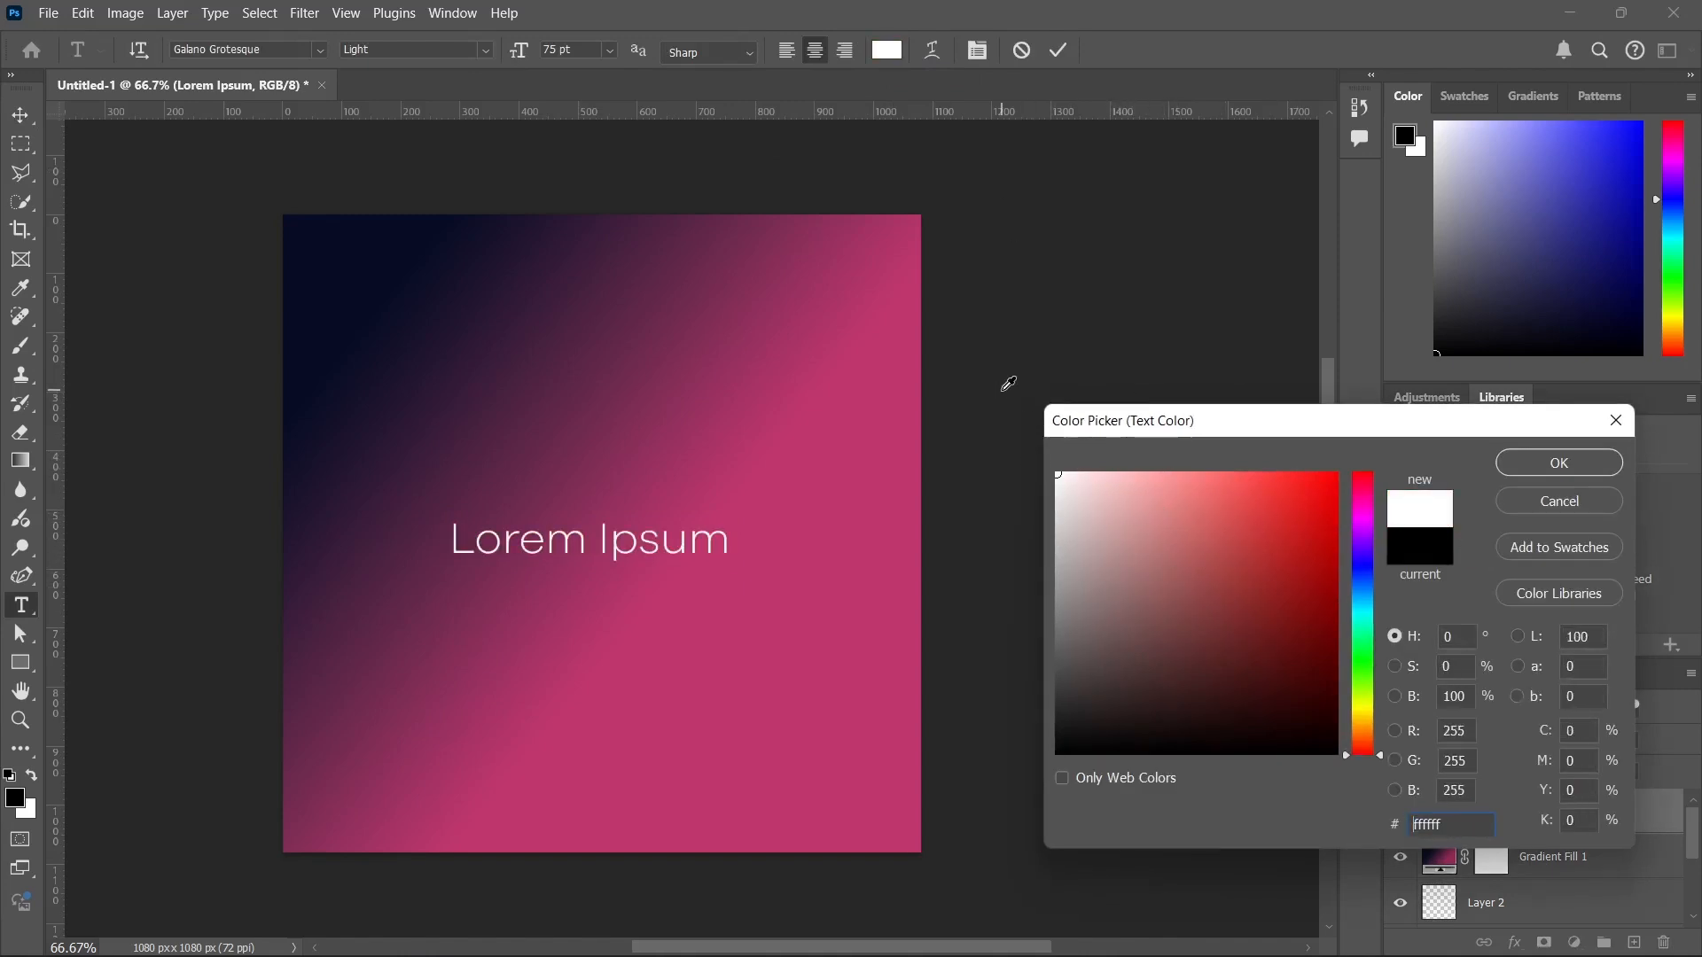
left_click(1578, 461)
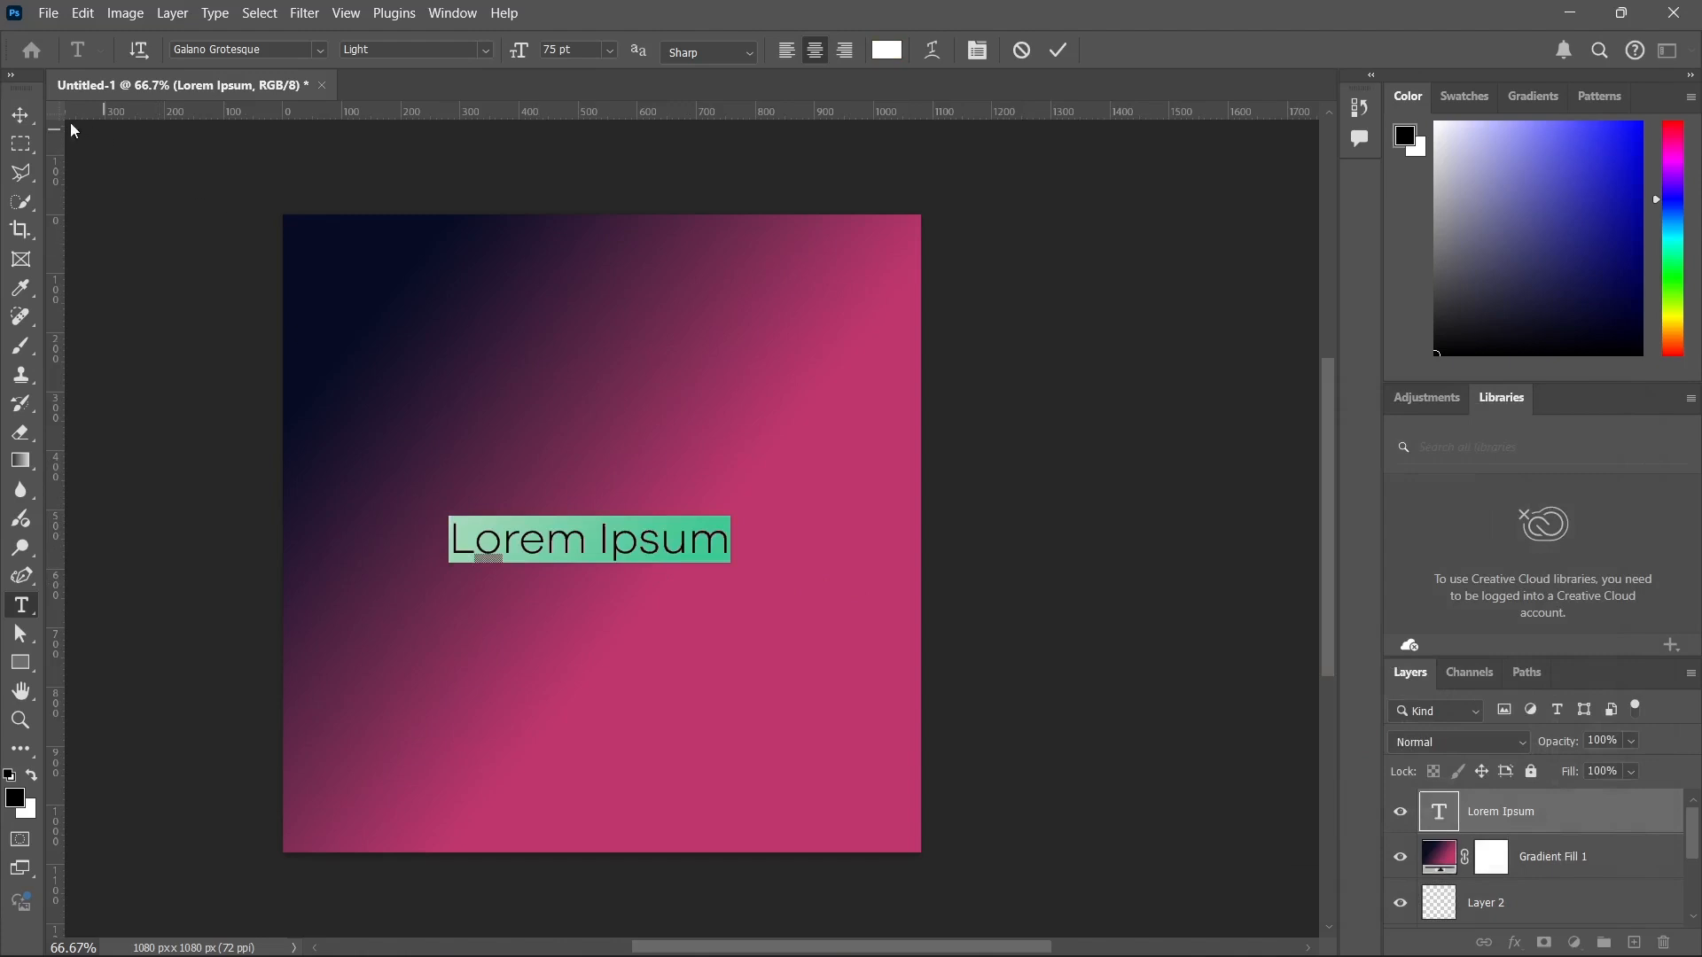
left_click(1062, 50)
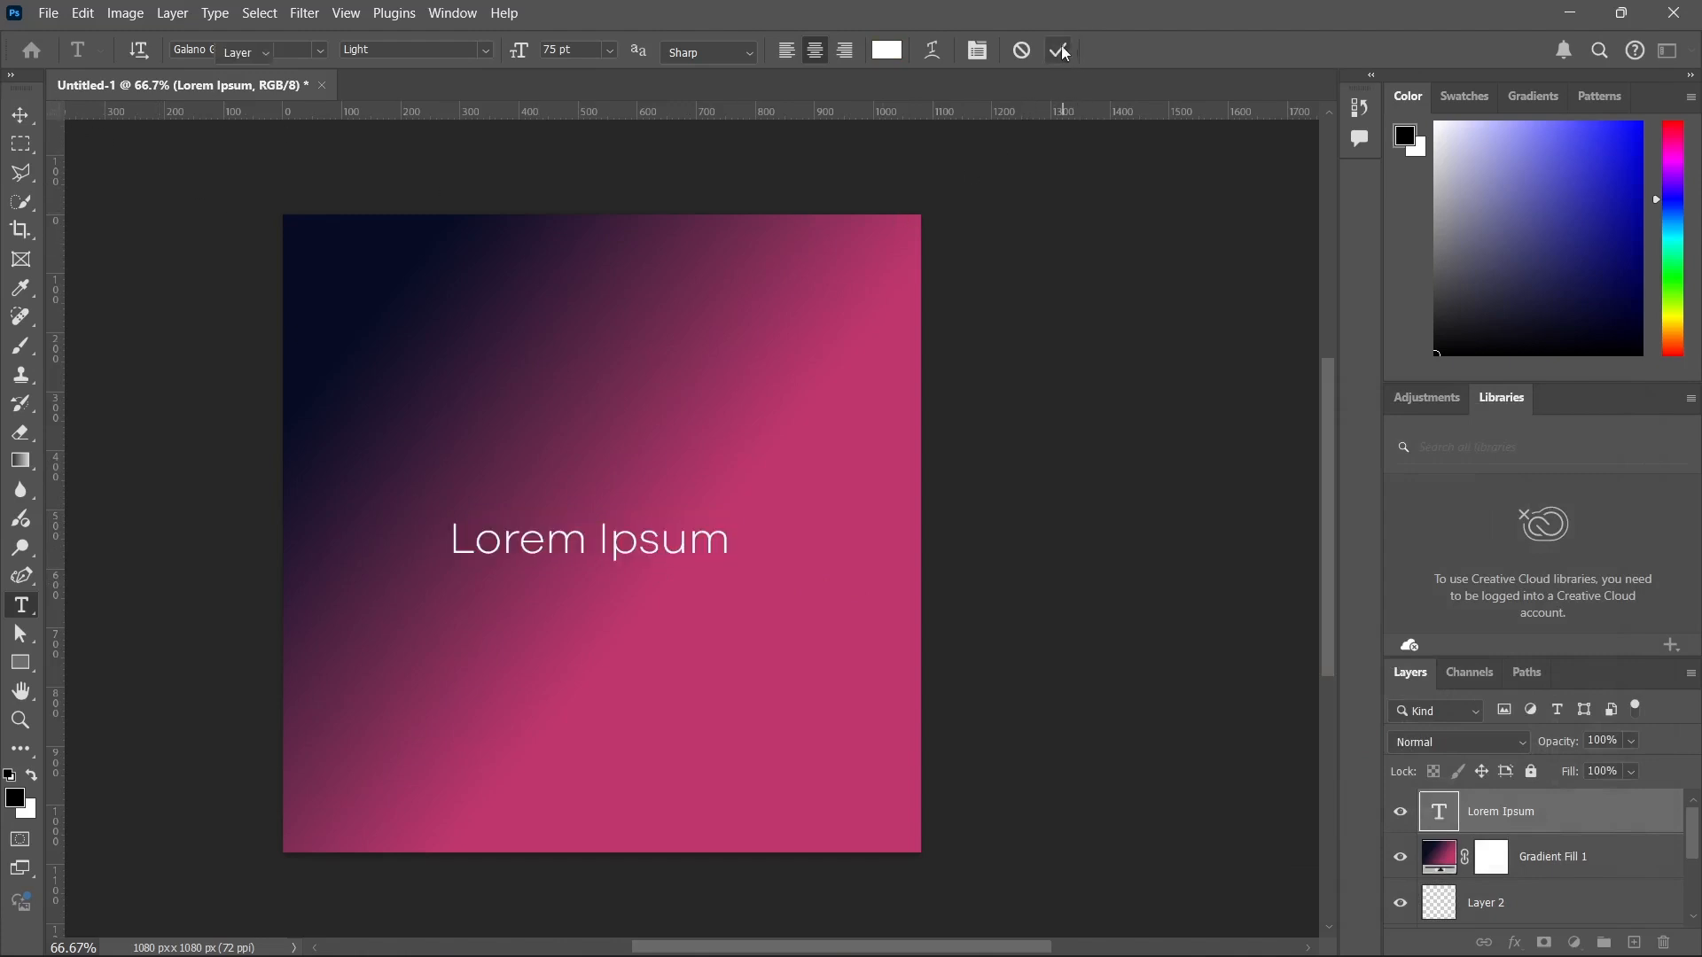
Move the Lorem Ipsum text straight up into the upper third of the canvas, roughly centred horizontally.
key("v")
left_click(638, 596)
left_click_drag(585, 536, 595, 381)
left_click(545, 565)
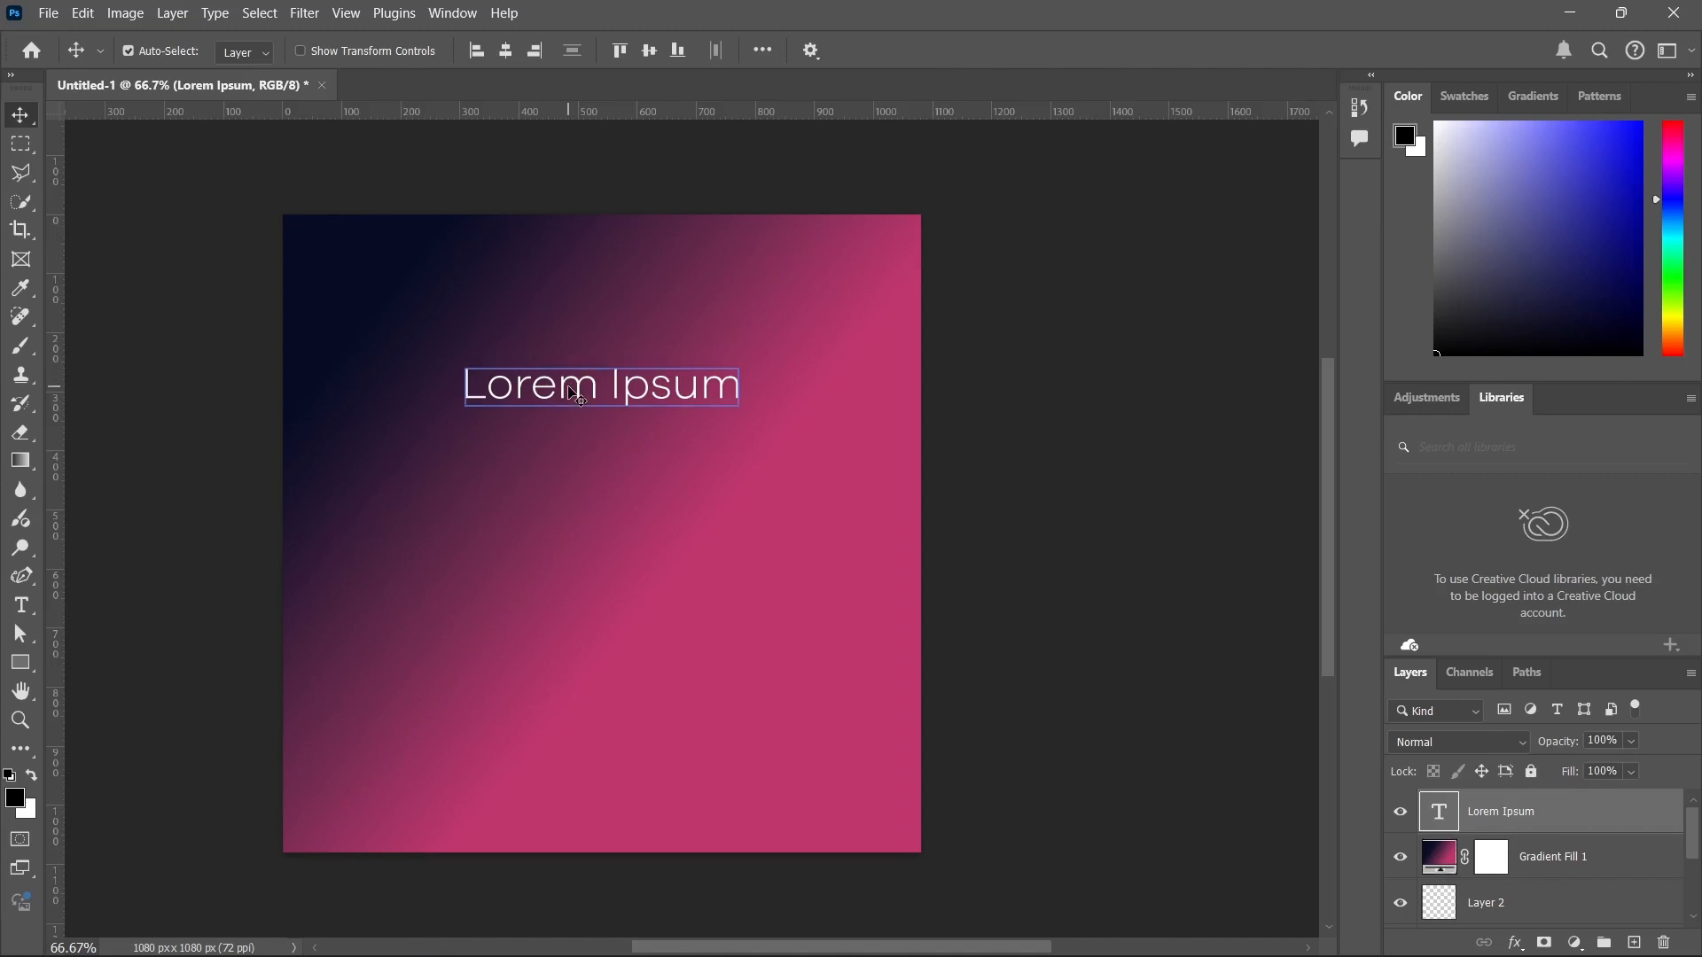
left_click_drag(571, 391, 562, 392)
left_click(649, 454)
left_click(607, 410)
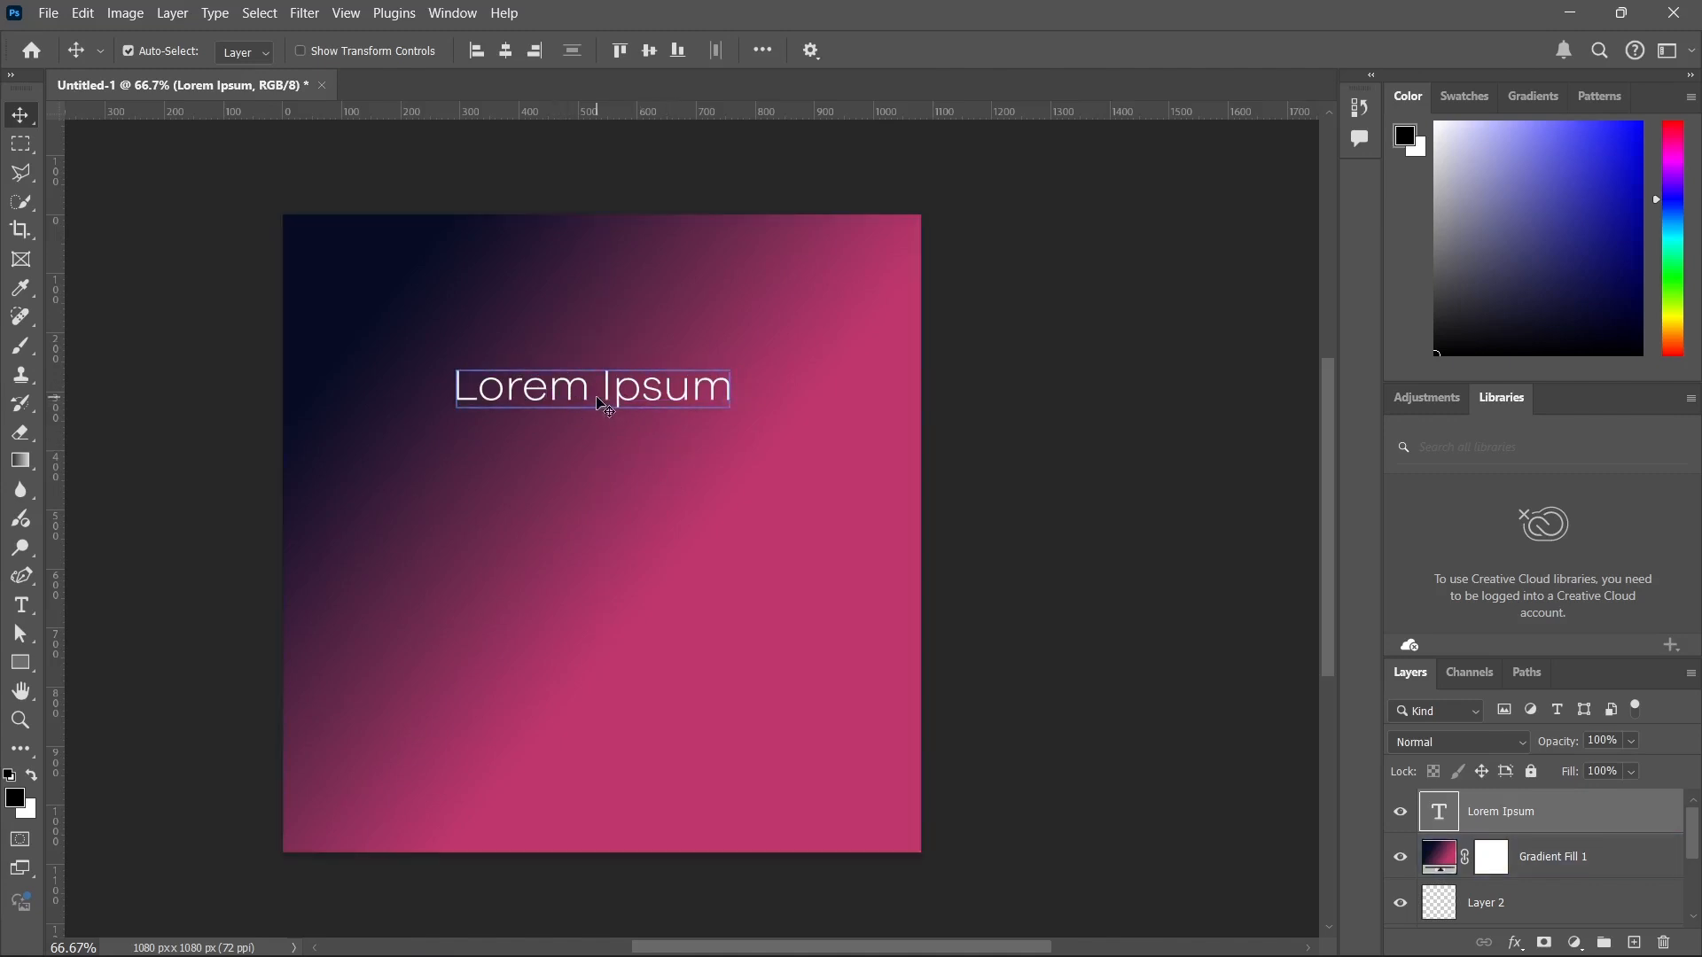
Show the Character settings and set the Lorem Ipsum text's font size to 150 pt.
left_click(449, 15)
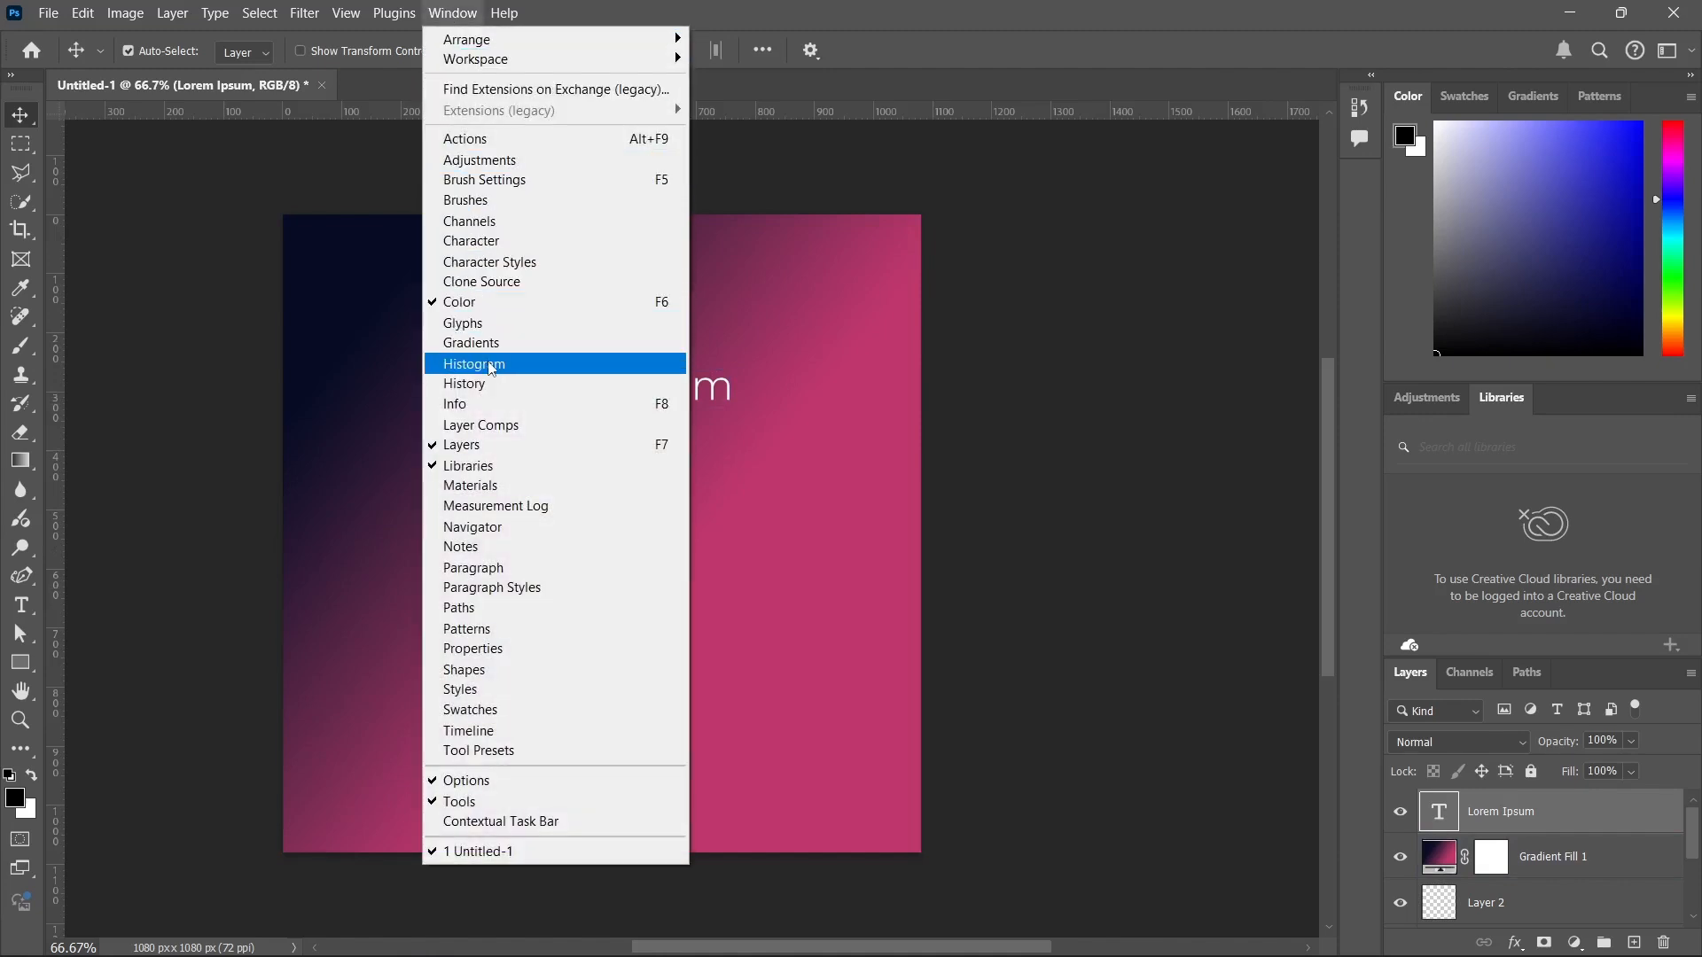
left_click(490, 242)
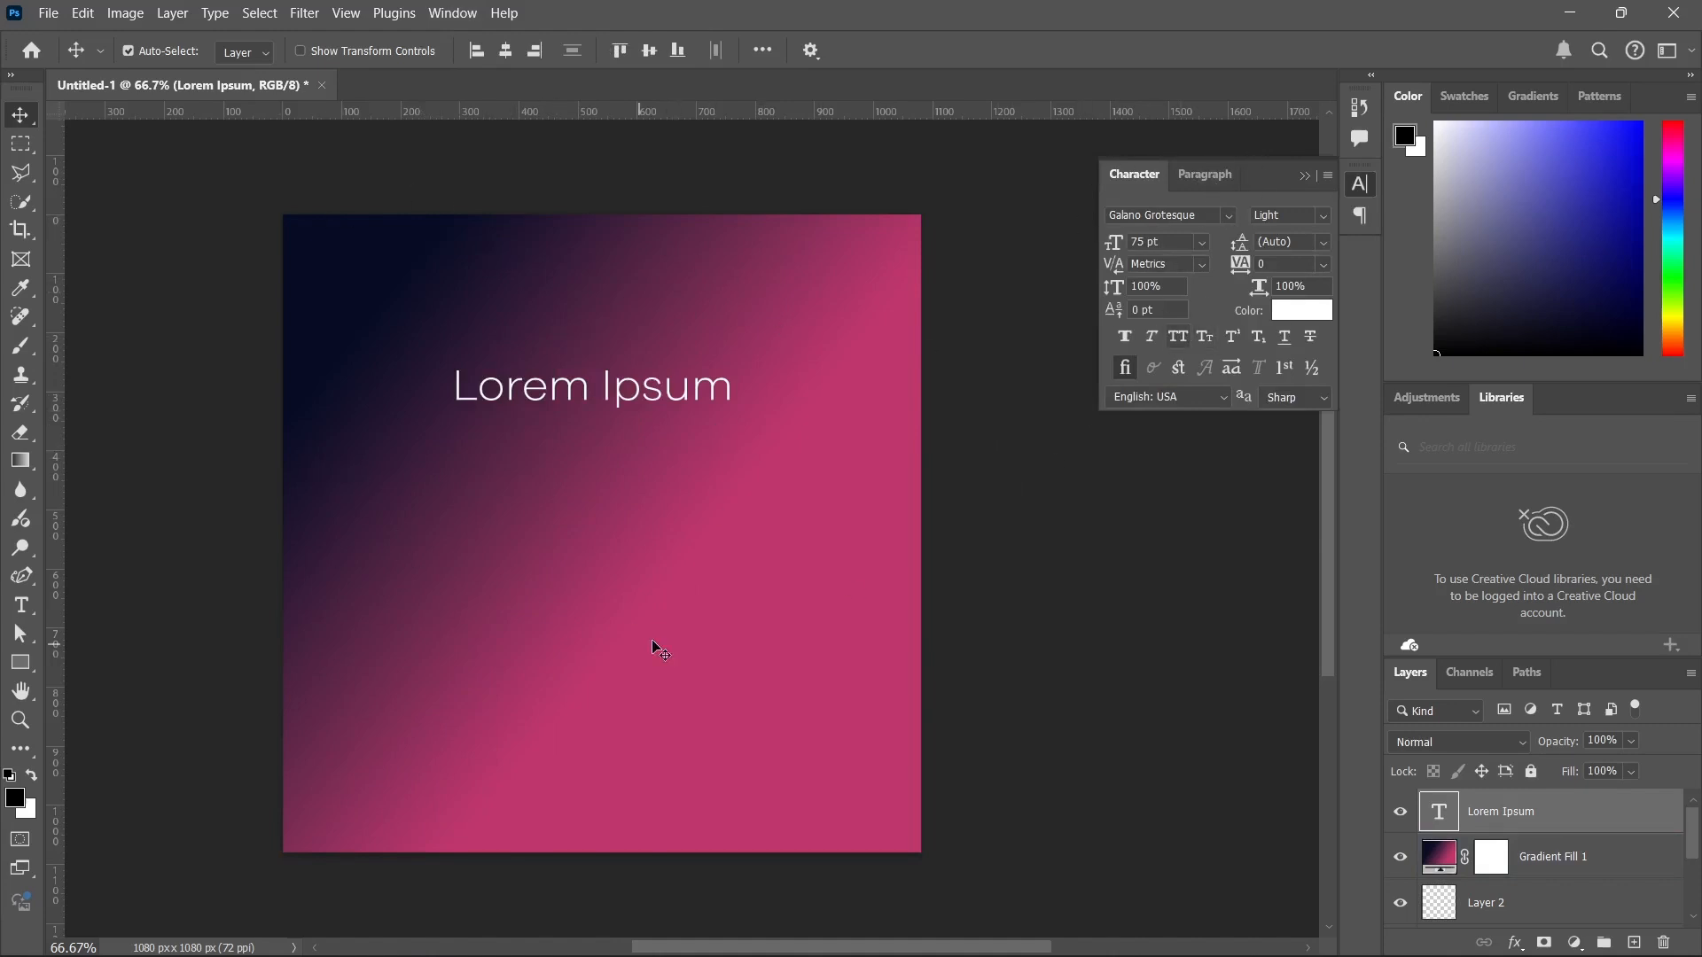
left_click(478, 372)
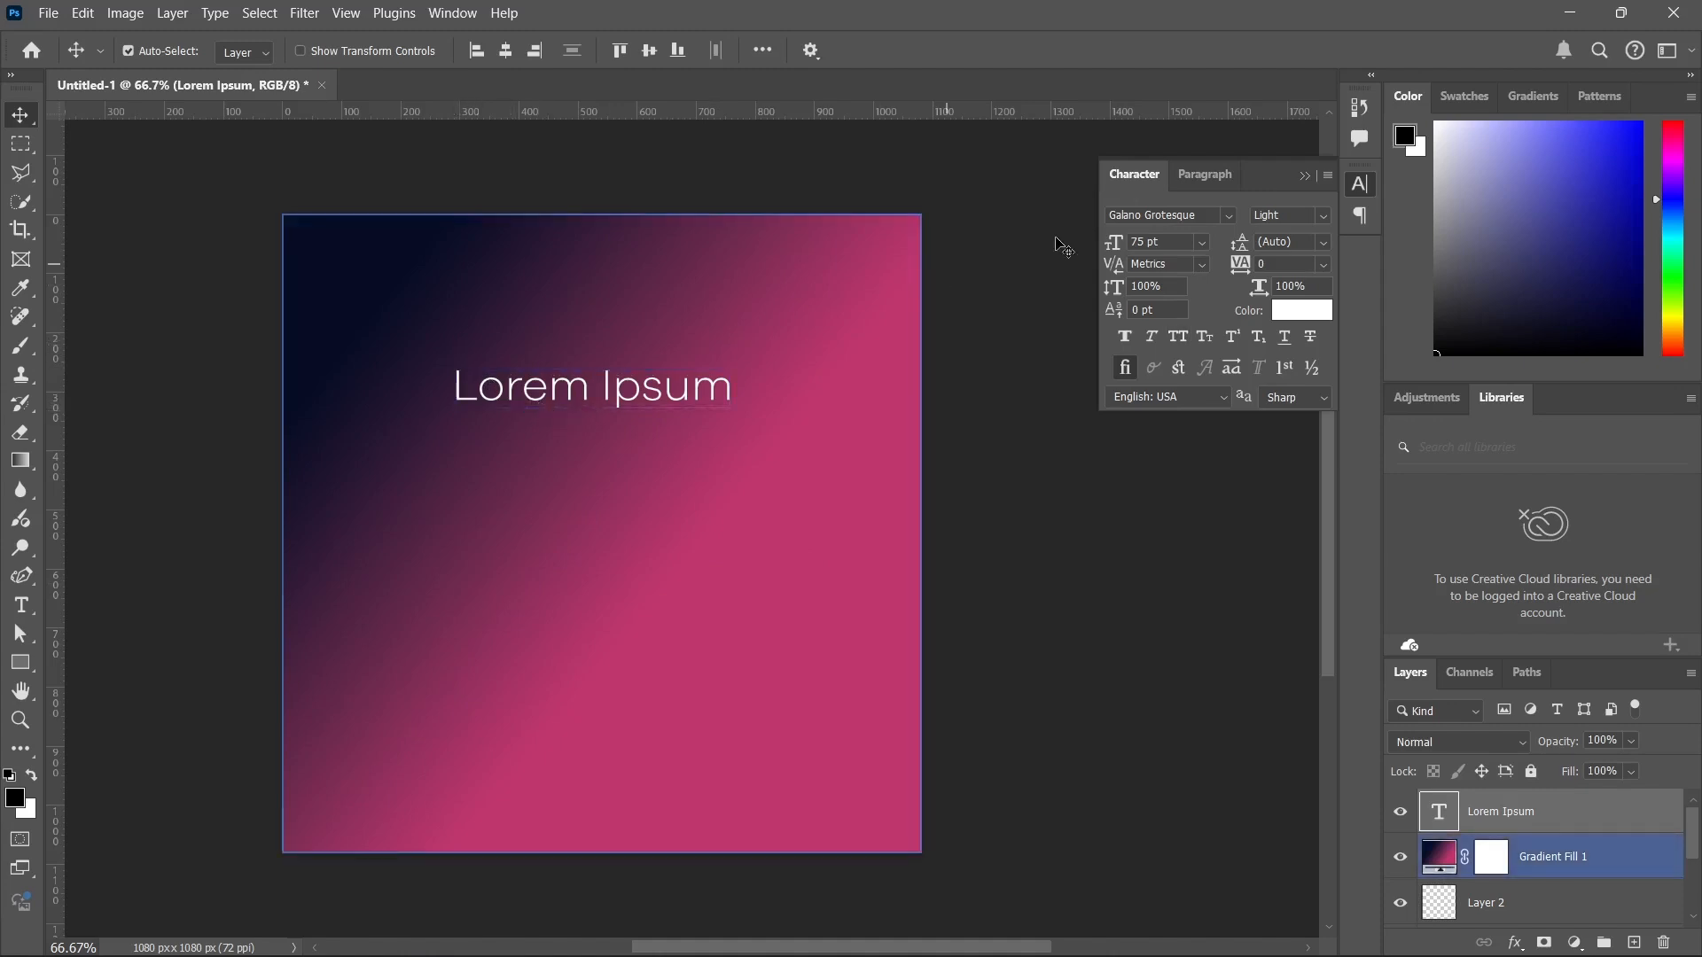
left_click(1203, 247)
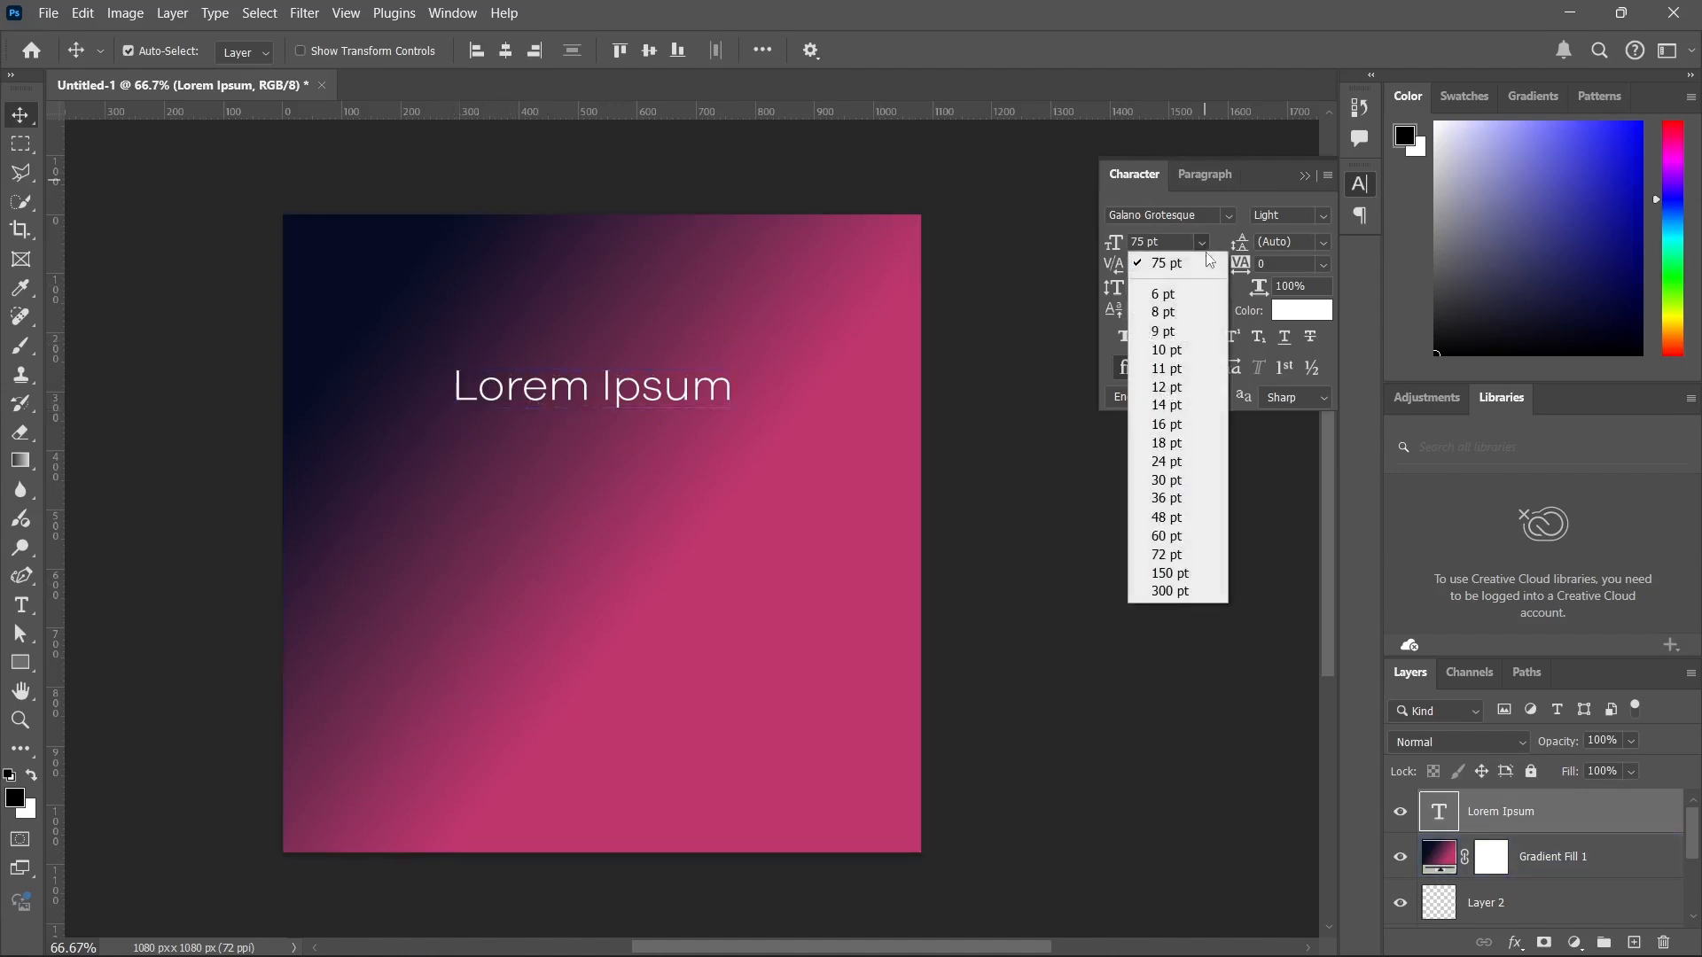
left_click(1162, 574)
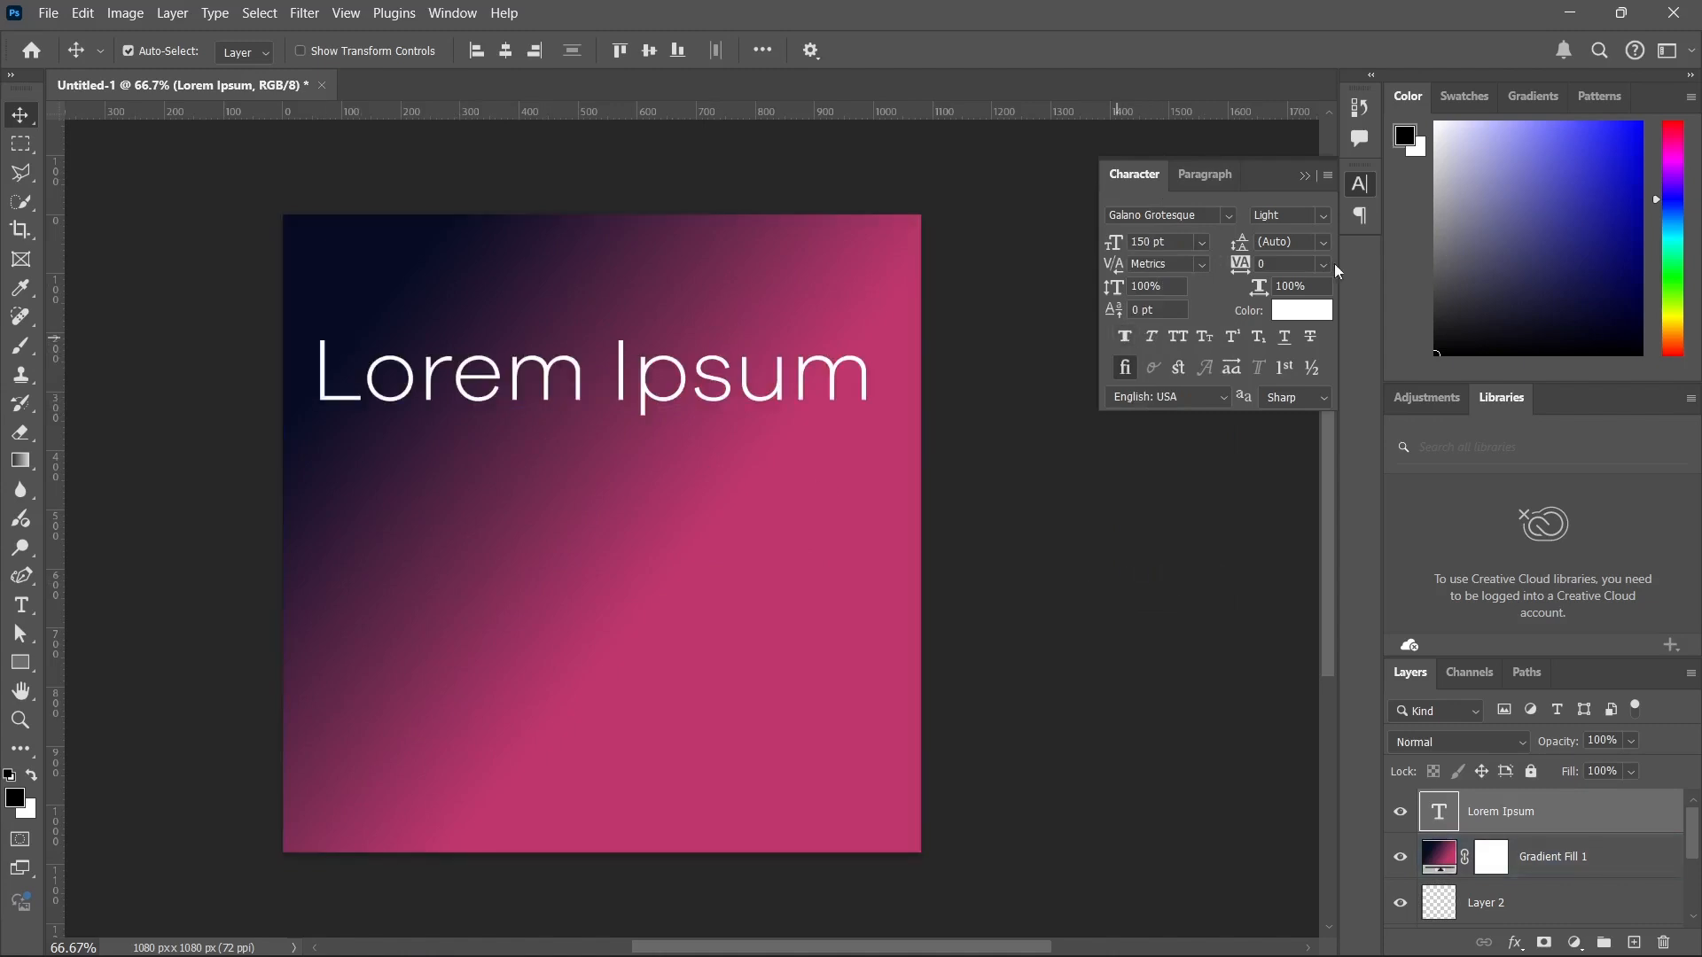
Set the Lorem Ipsum text's tracking to 100 and shift the text slightly down.
left_click(1202, 263)
left_click(1206, 264)
left_click(1327, 263)
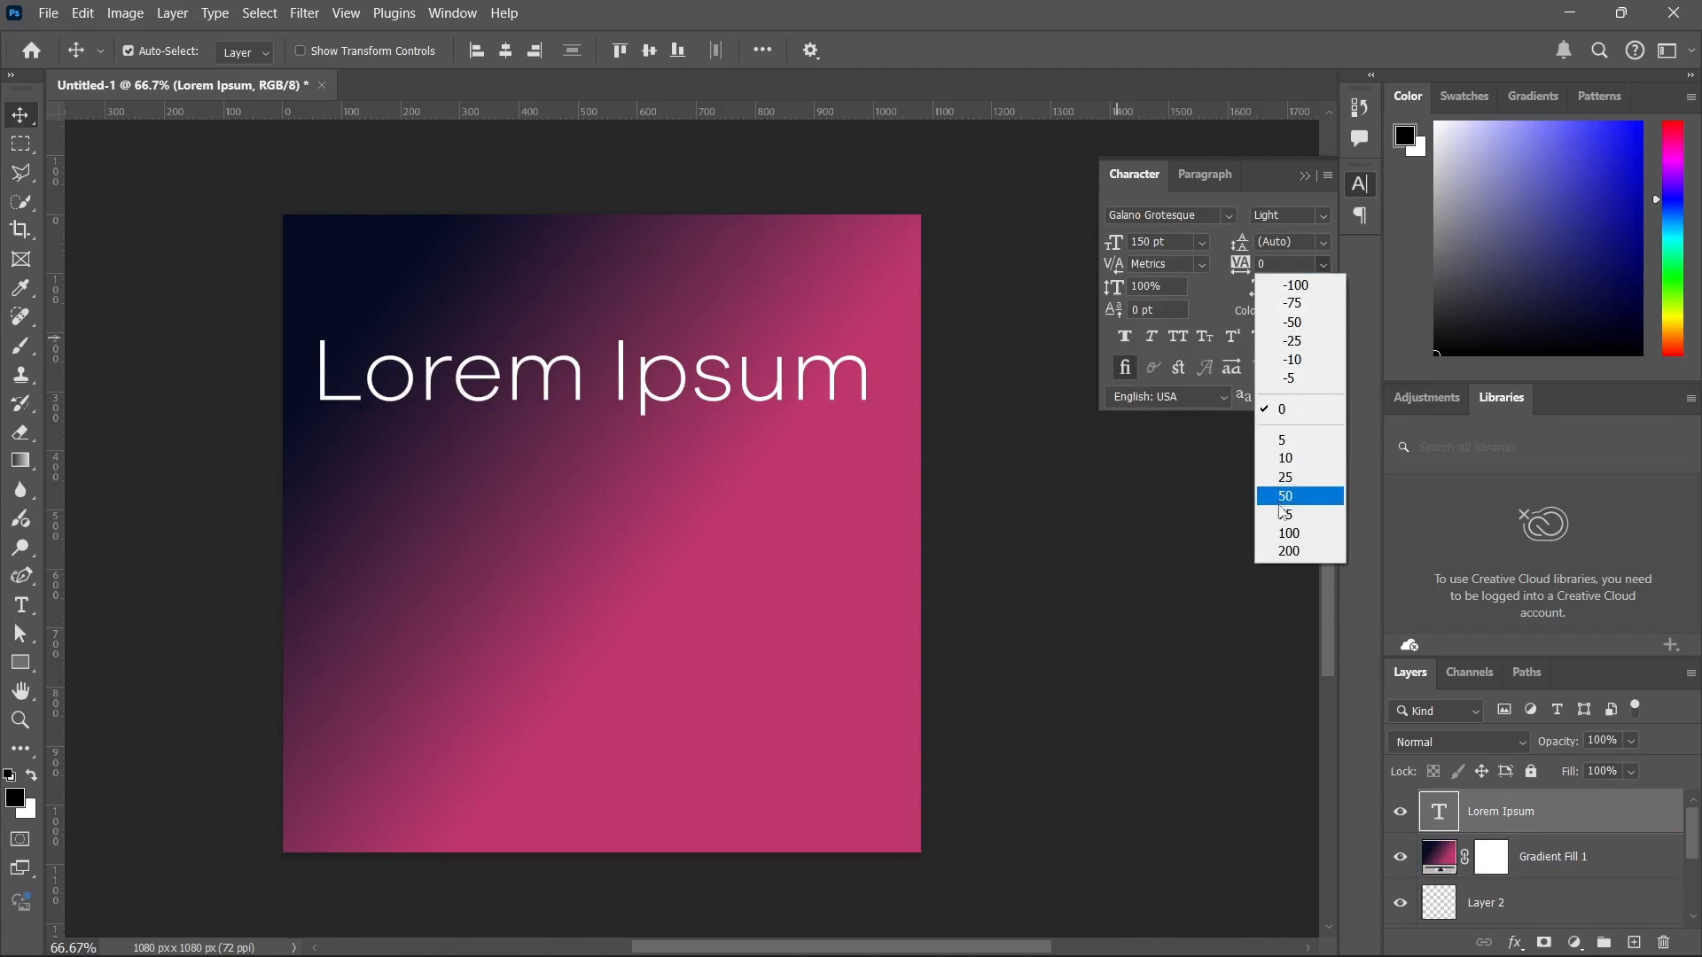
left_click(1281, 533)
mouse_move(443, 388)
left_mouse_down()
mouse_move(535, 398)
mouse_move(426, 496)
mouse_move(432, 390)
mouse_move(488, 363)
mouse_move(443, 398)
left_mouse_up()
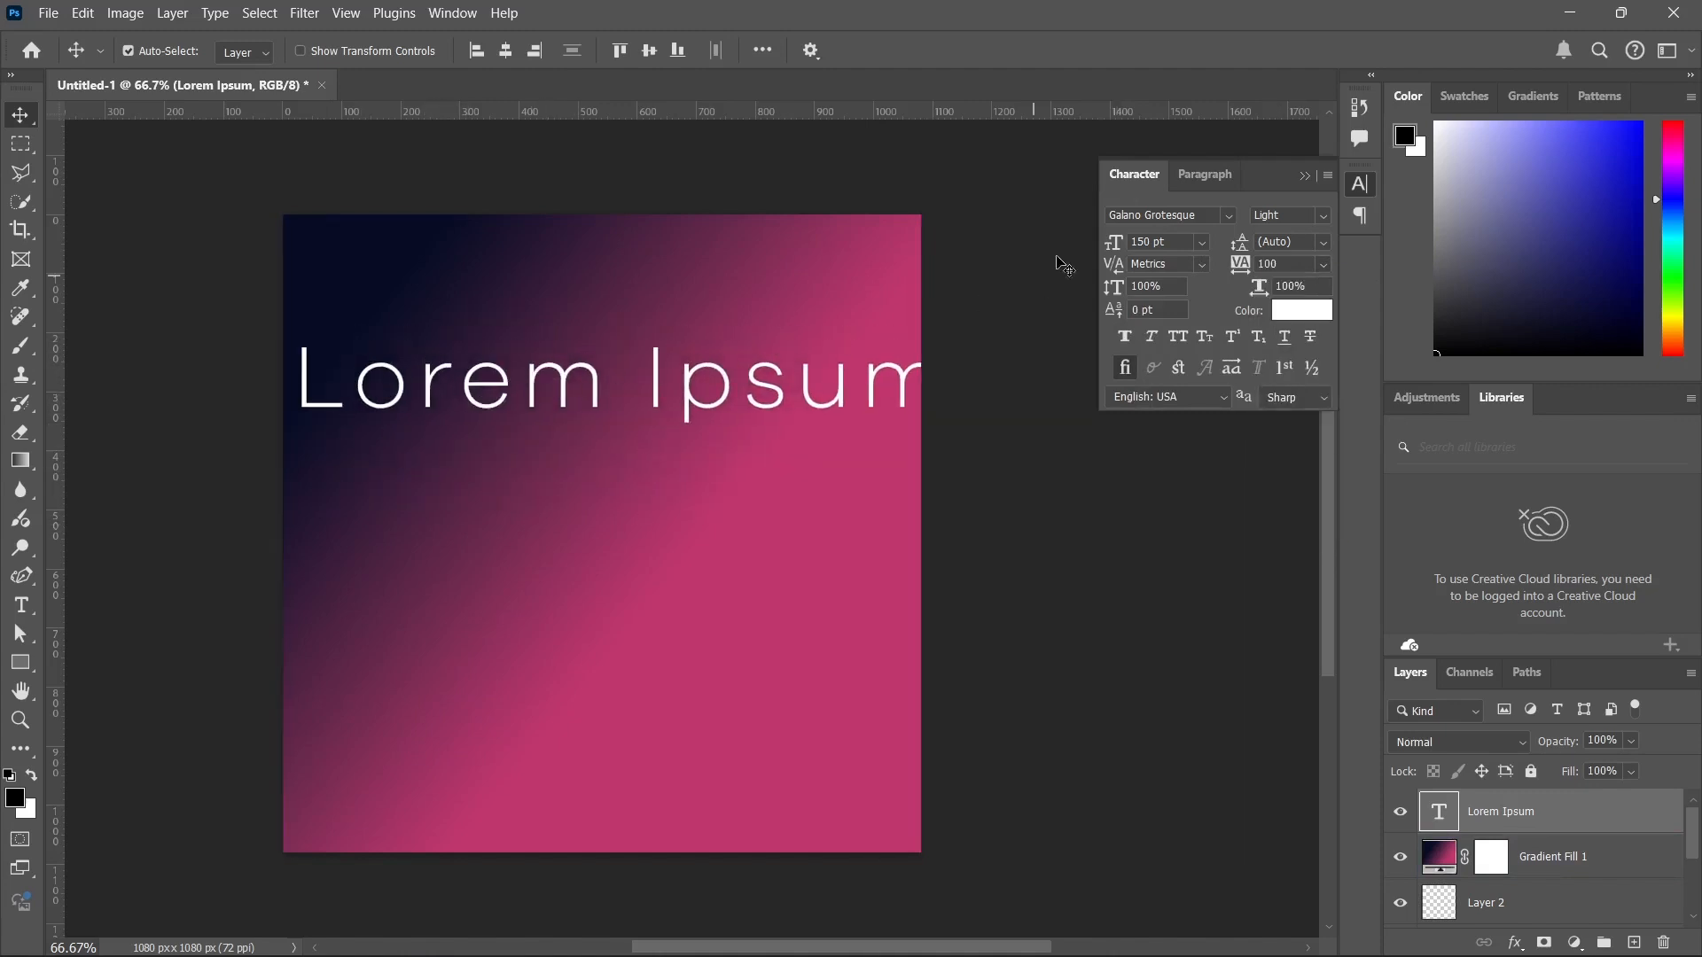
Set the text to 72 pt with tracking 200 and shift it back to the canvas's horizontal centre.
left_click(1204, 243)
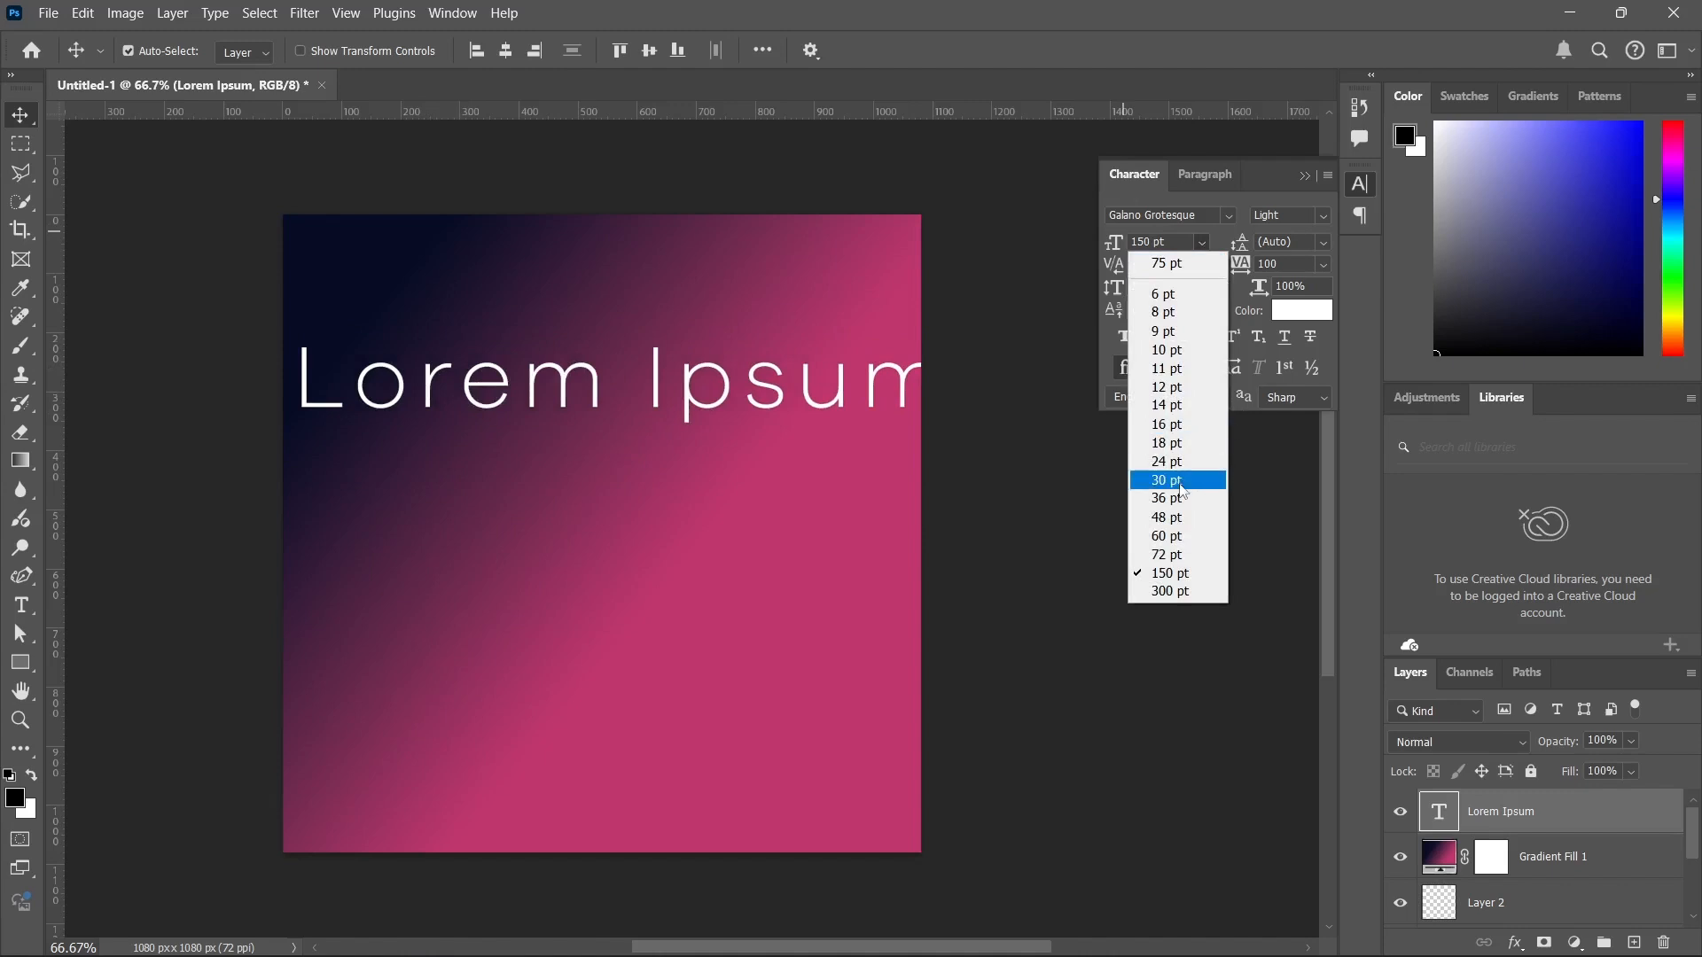
left_click(1168, 555)
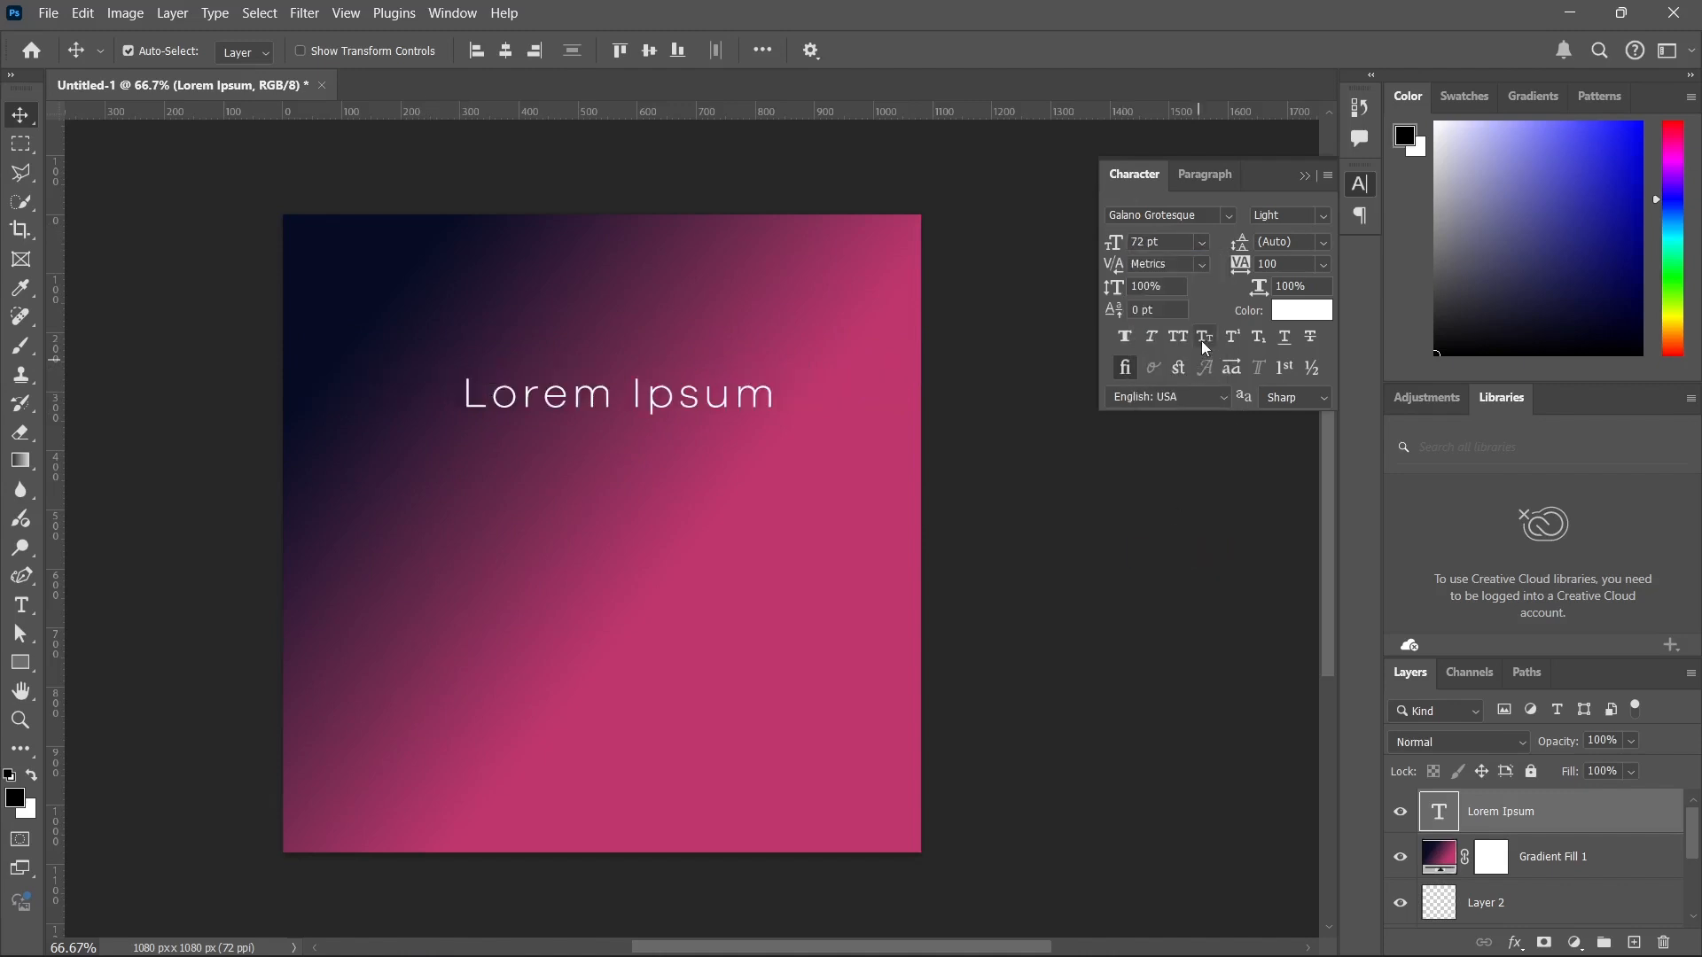
left_click(1322, 264)
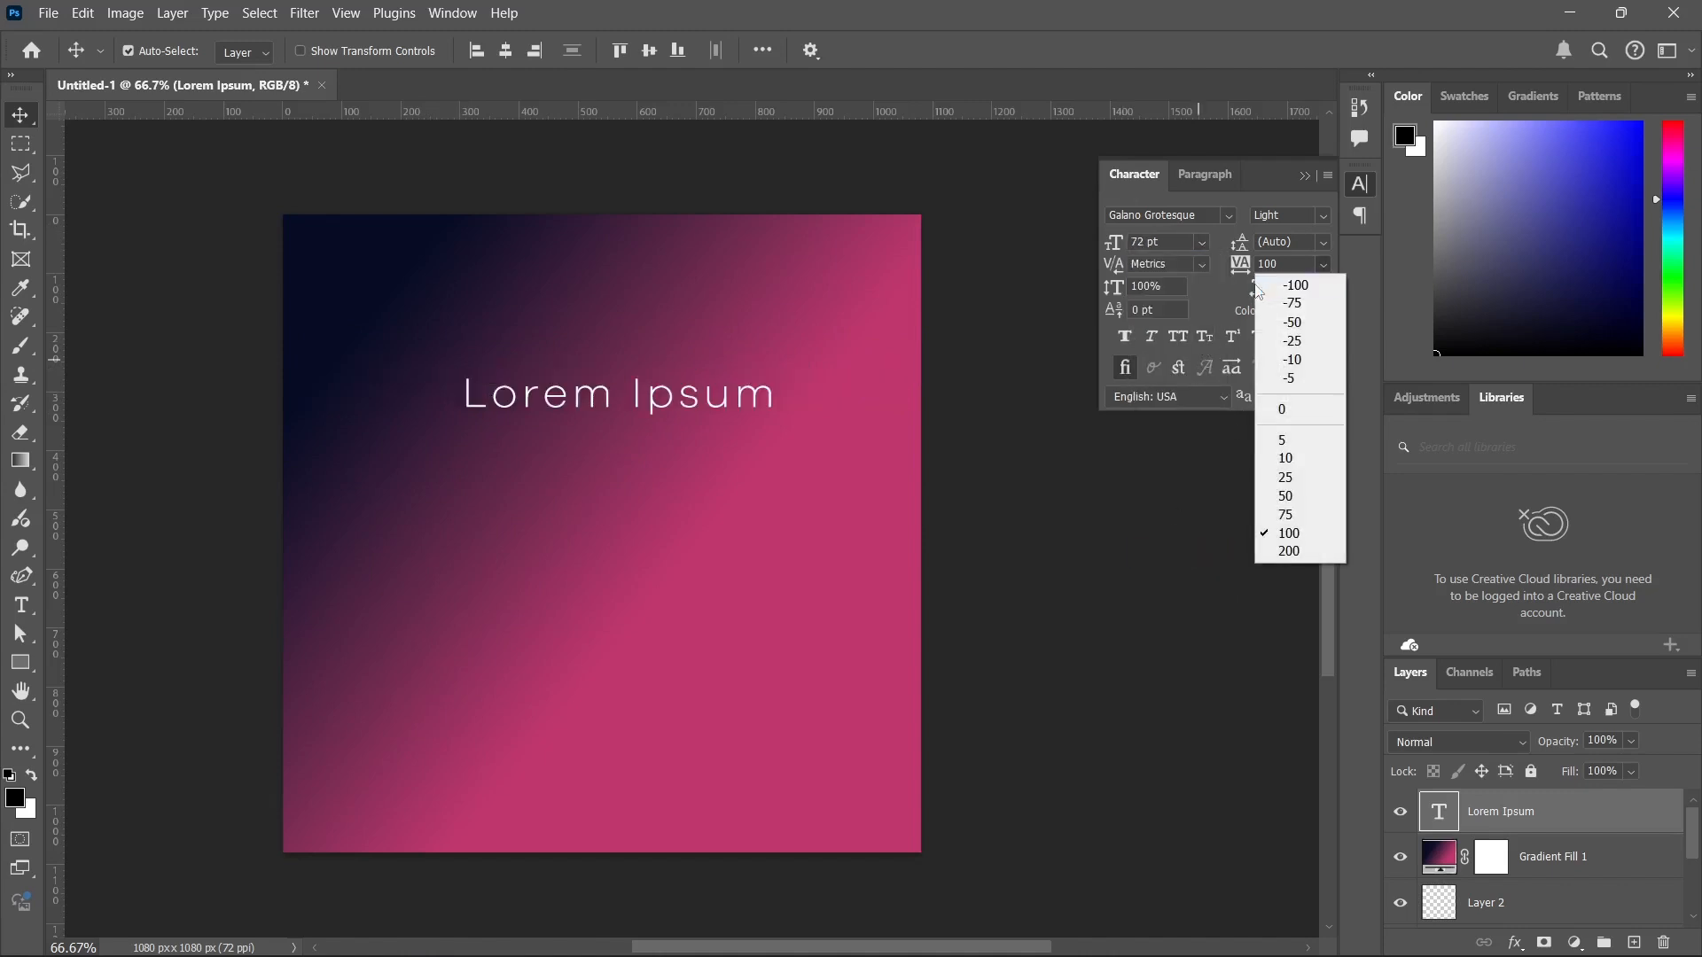
left_click(1287, 550)
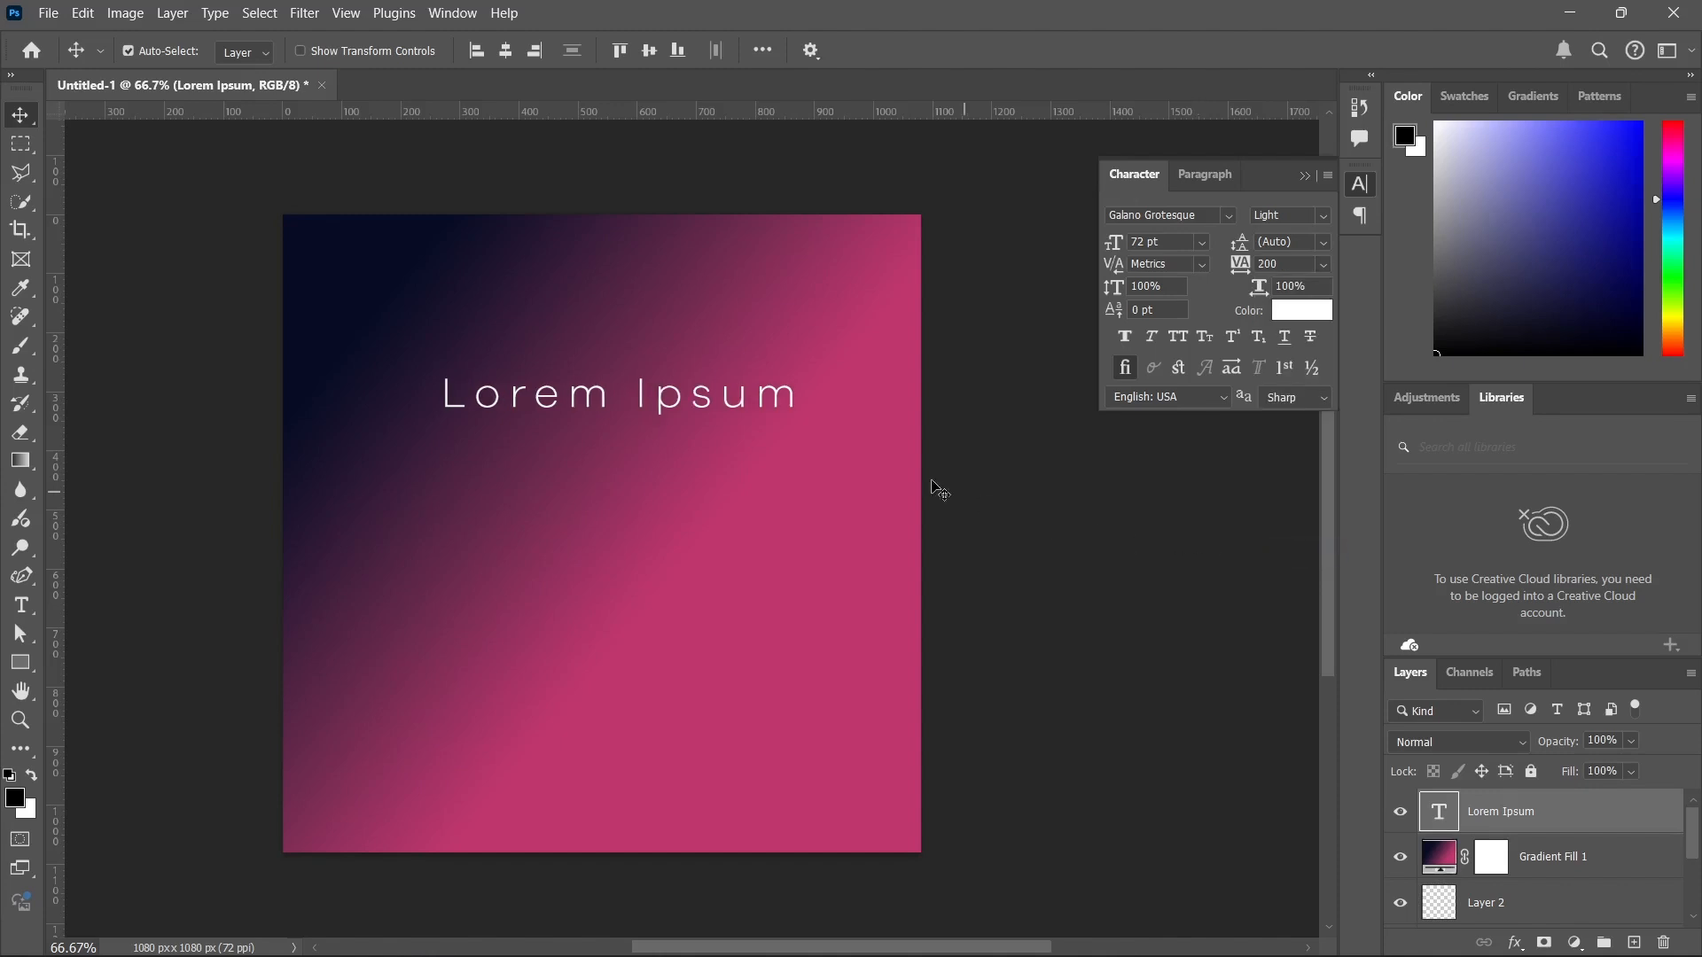
left_click_drag(656, 415, 629, 408)
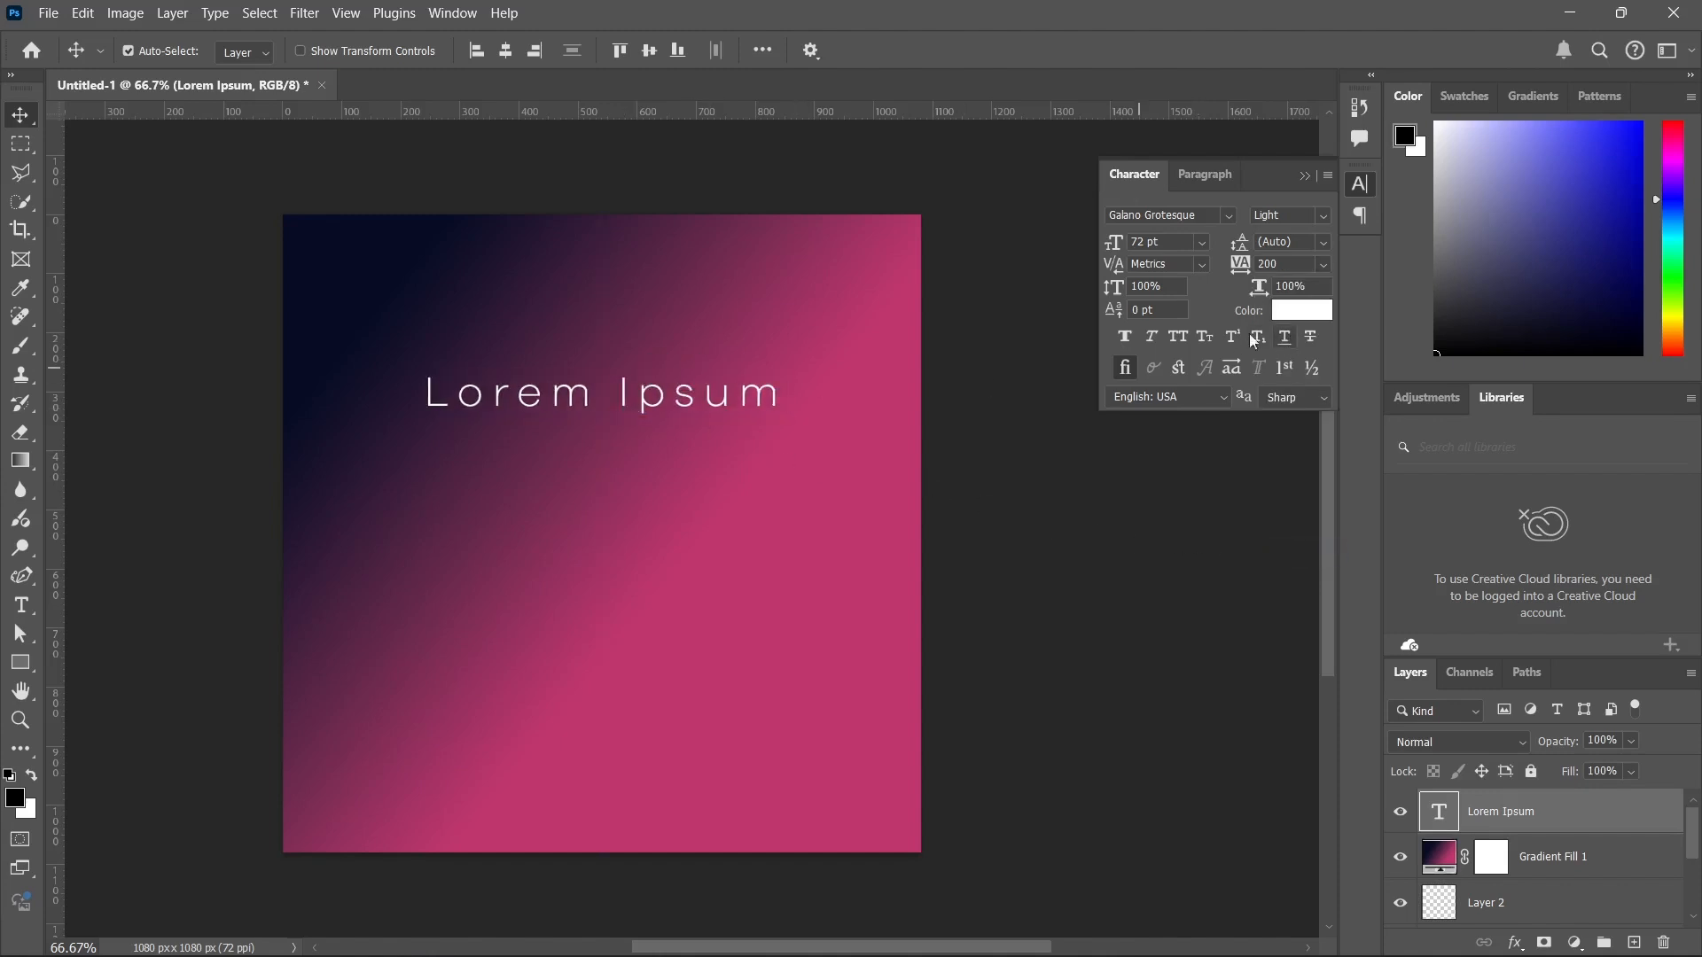
Apply All Caps to the text and try Arsenica Trial and Heathergreen Regular before setting its font to Akira Expanded Super Bold.
left_click(1178, 337)
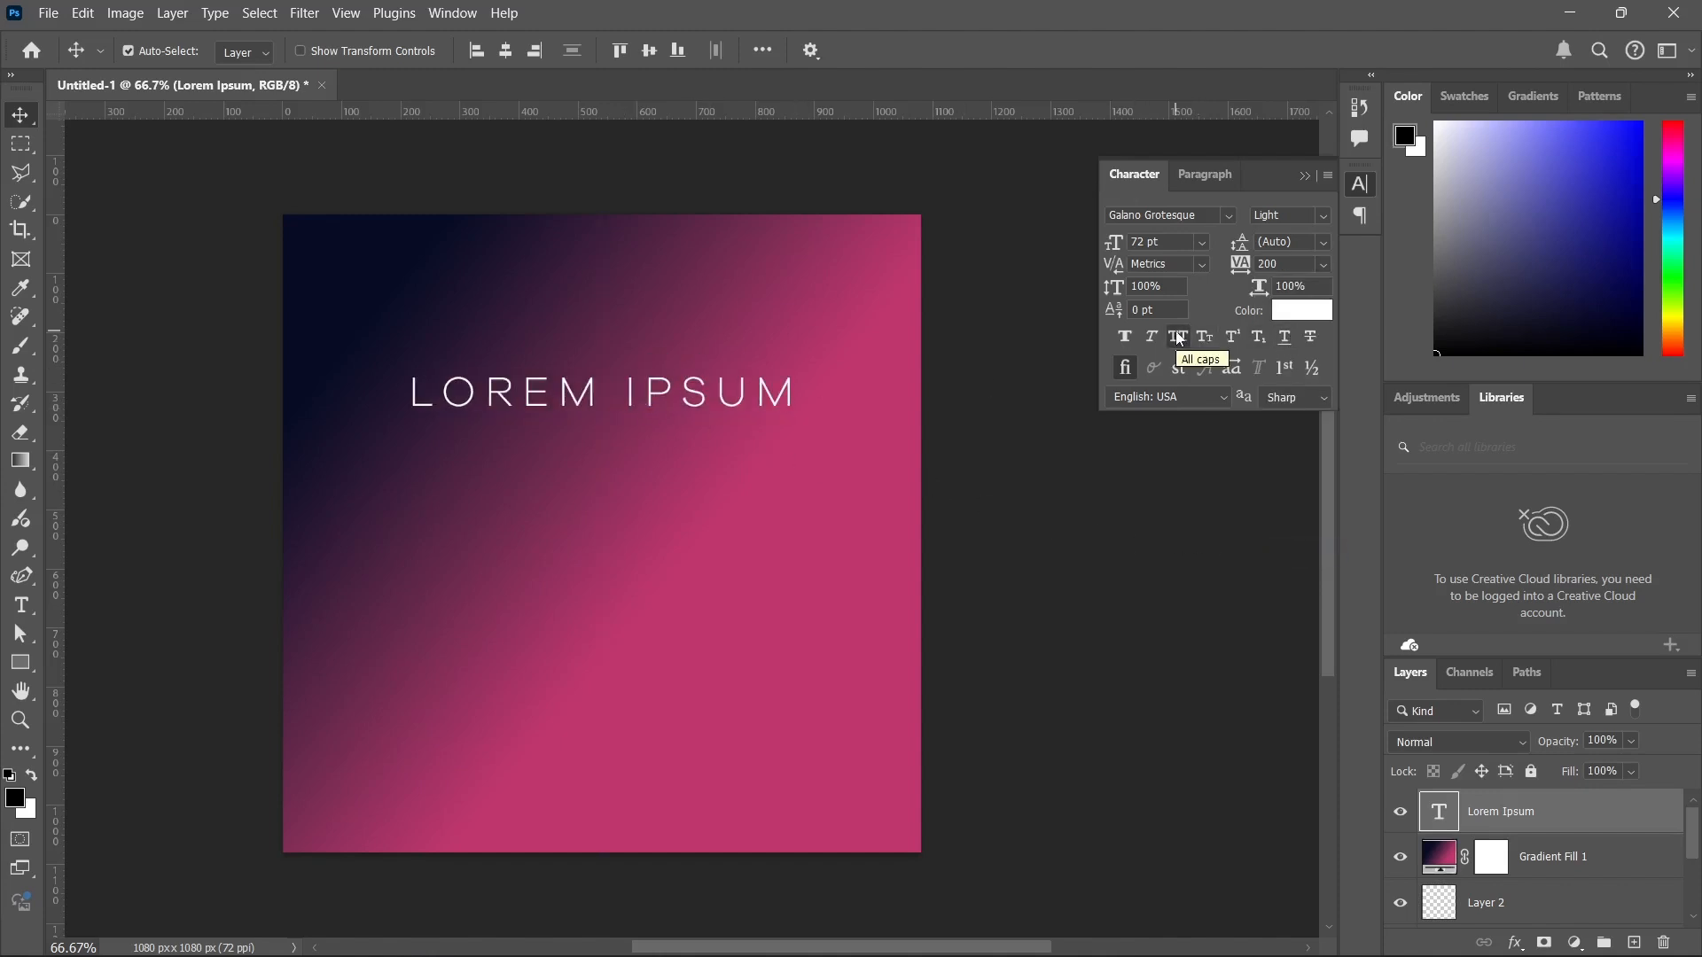
left_click(1225, 217)
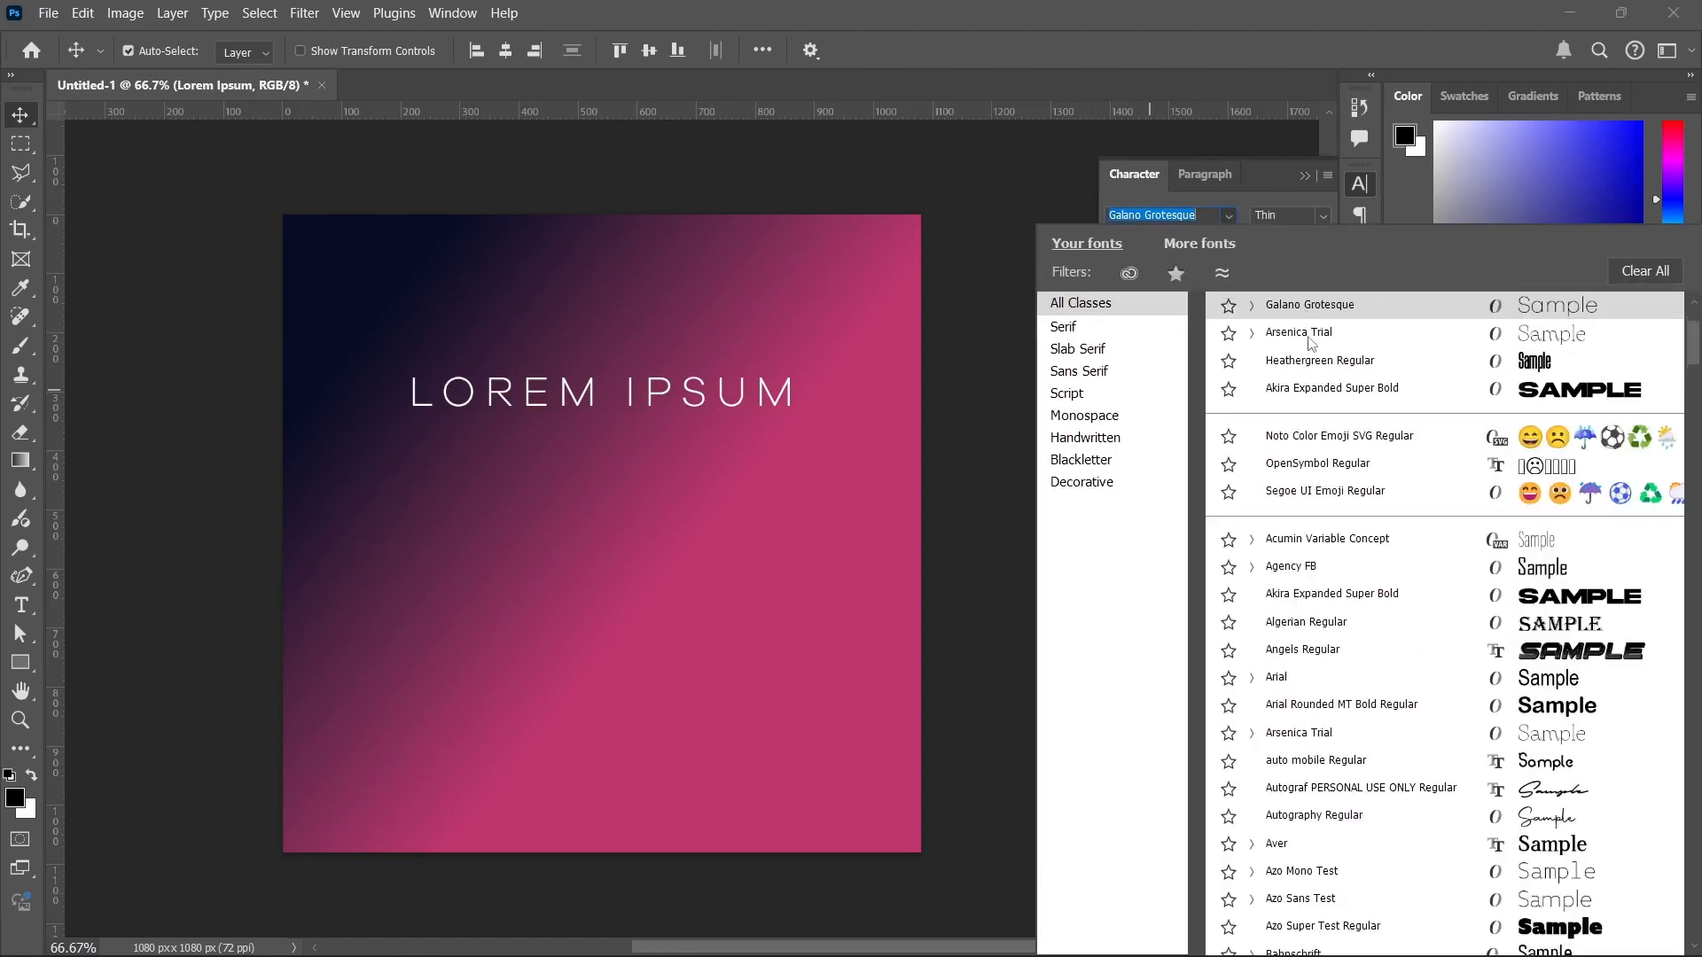
left_click(1311, 341)
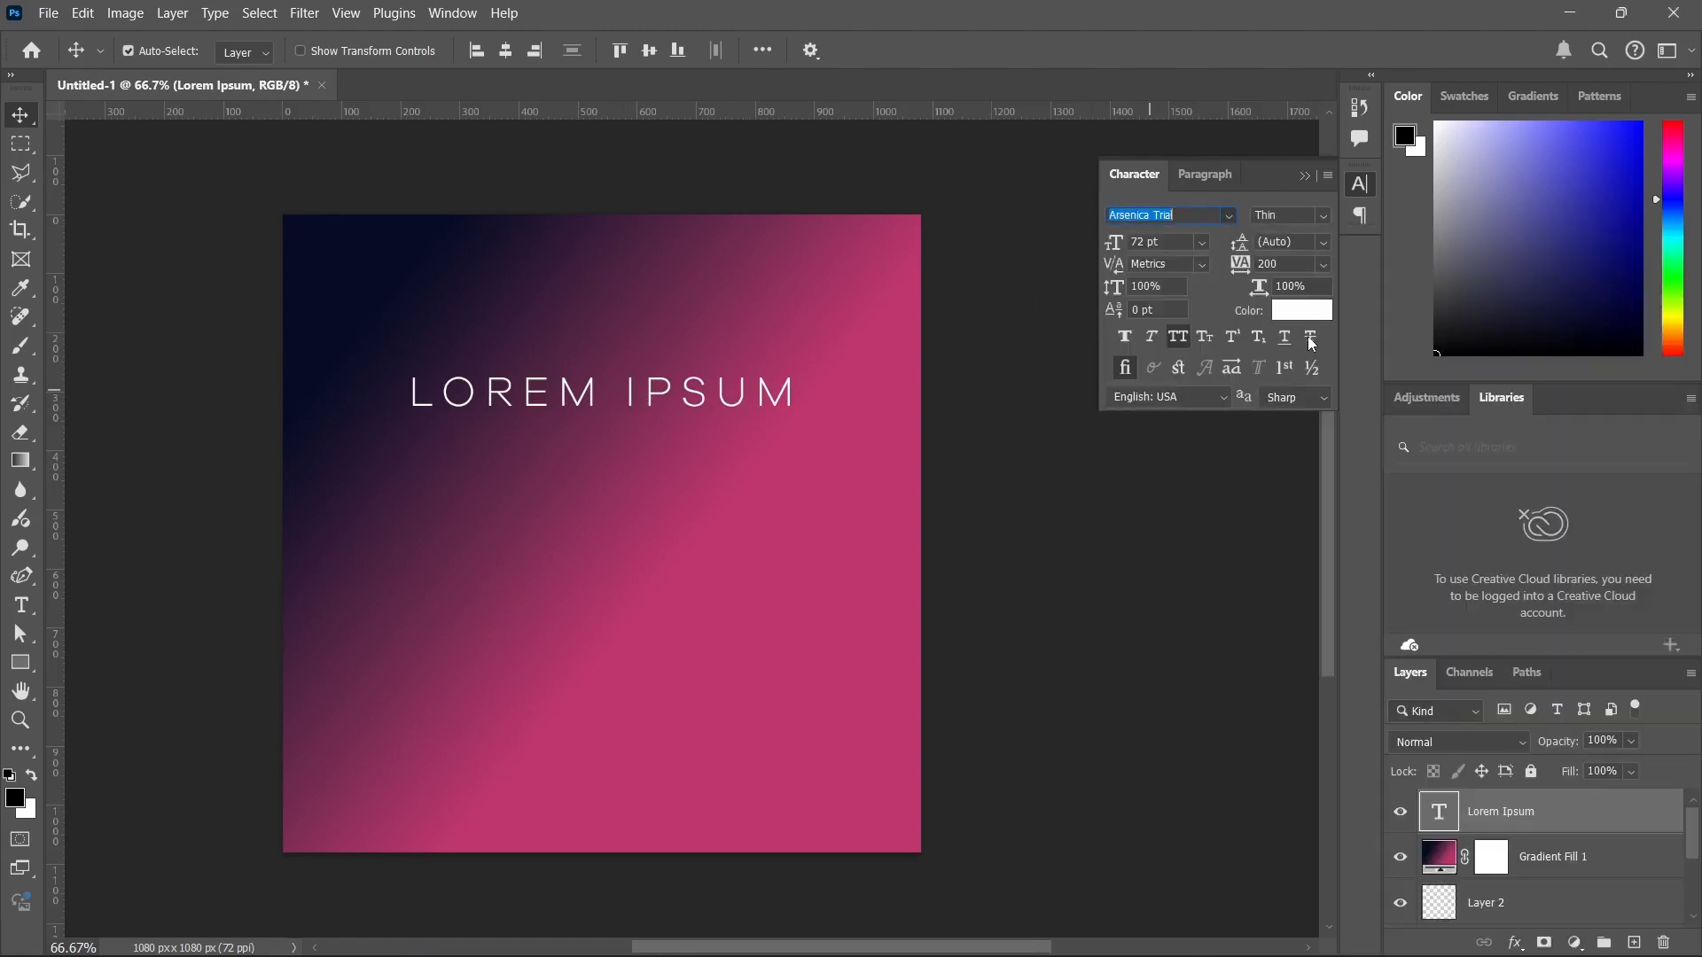
left_click(1230, 218)
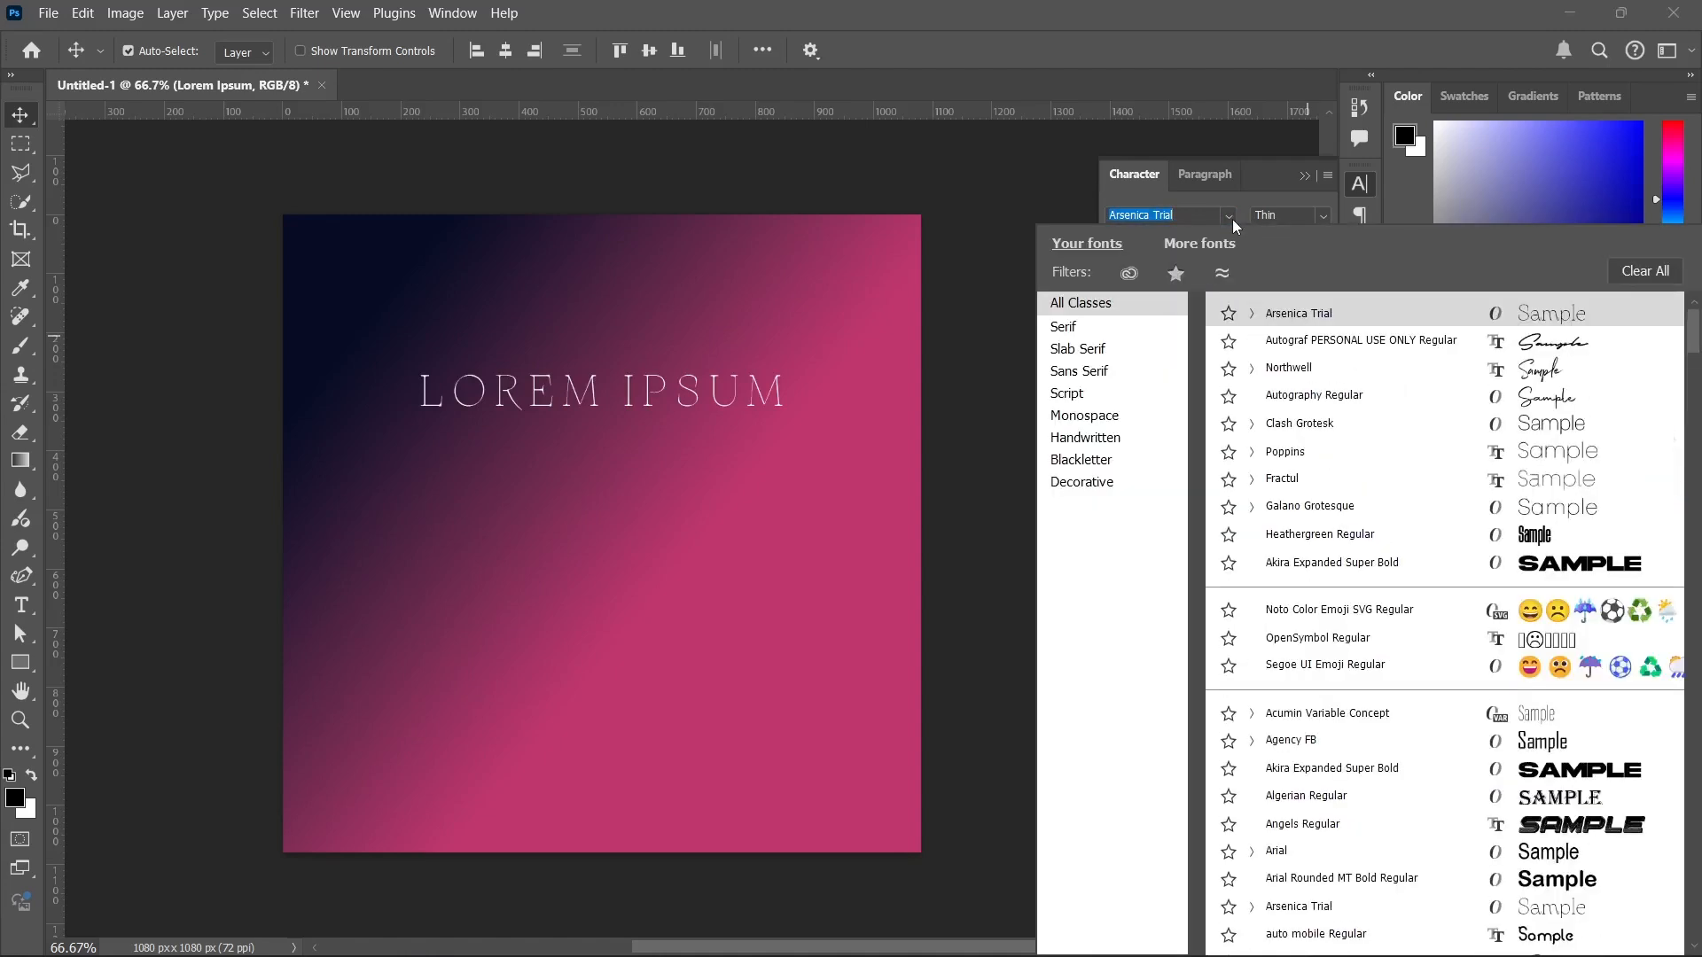
left_click(1290, 543)
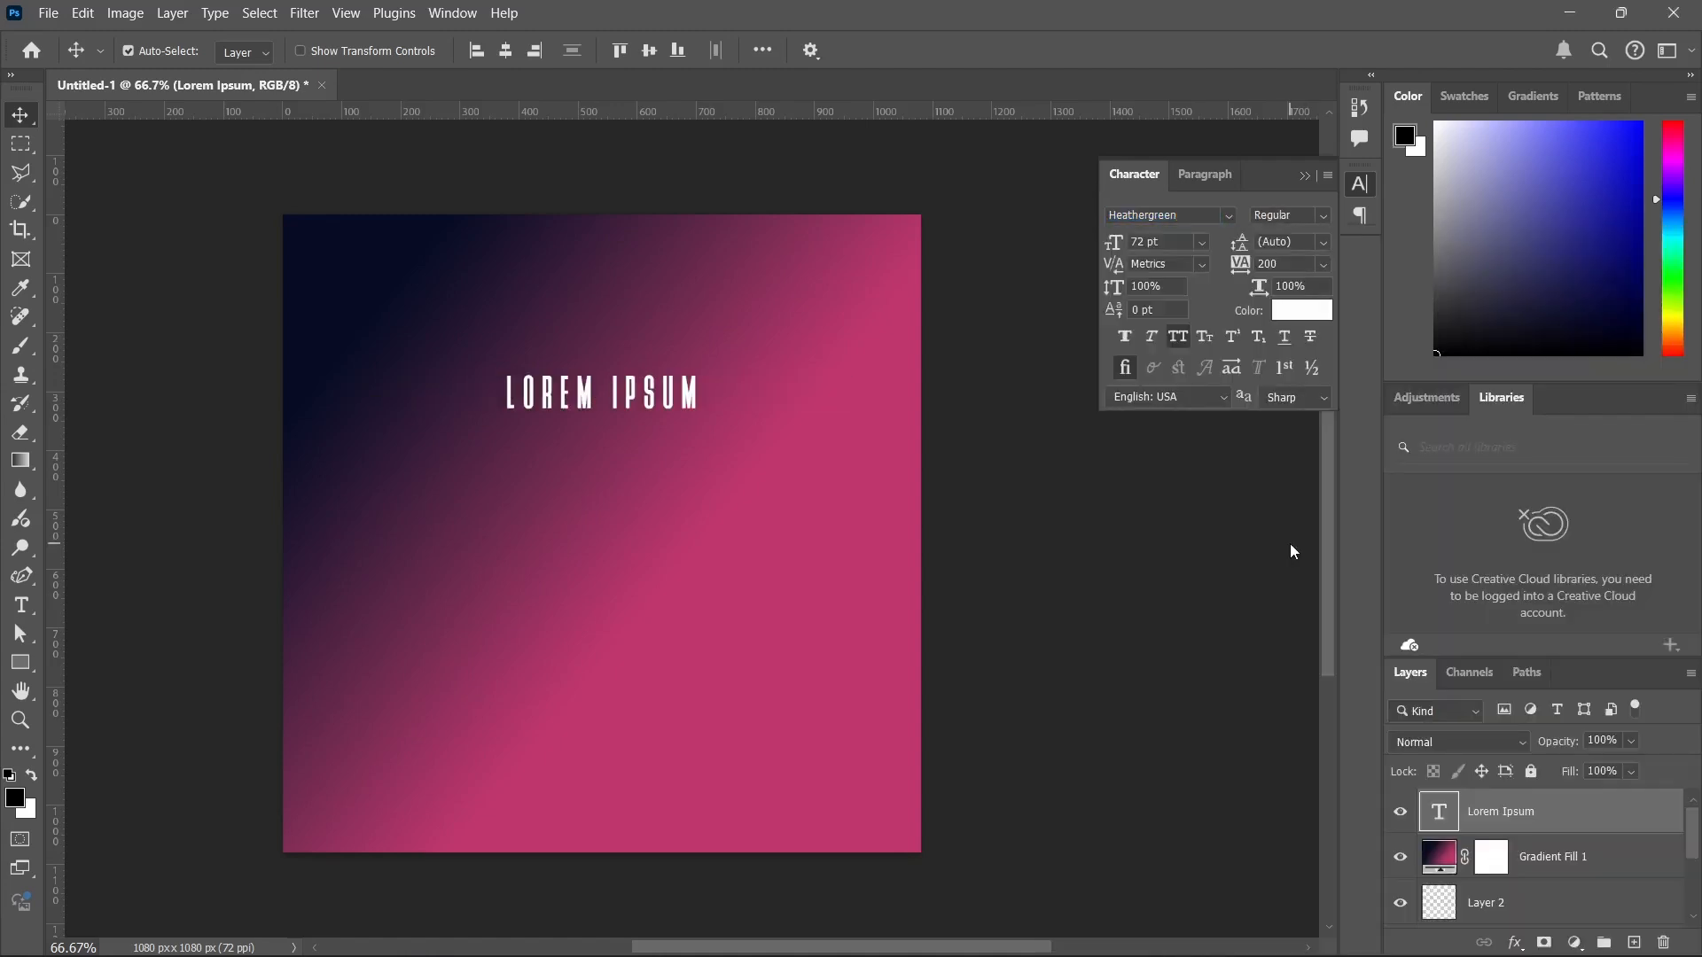
left_click(1231, 218)
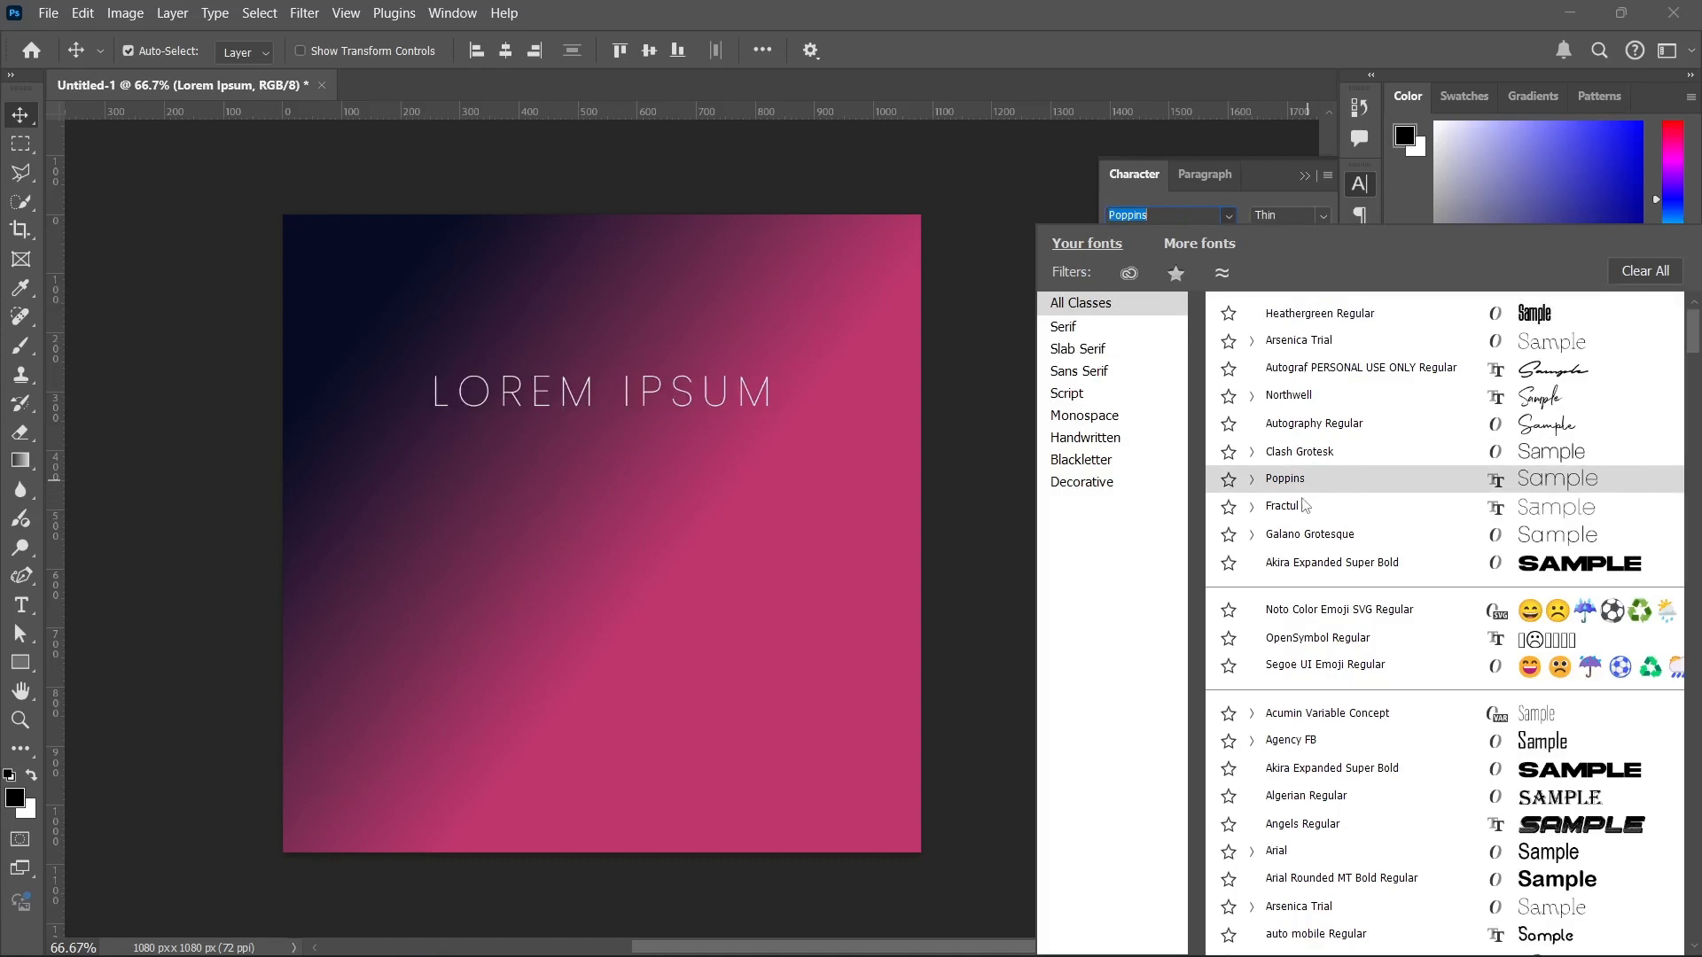
left_click(1302, 565)
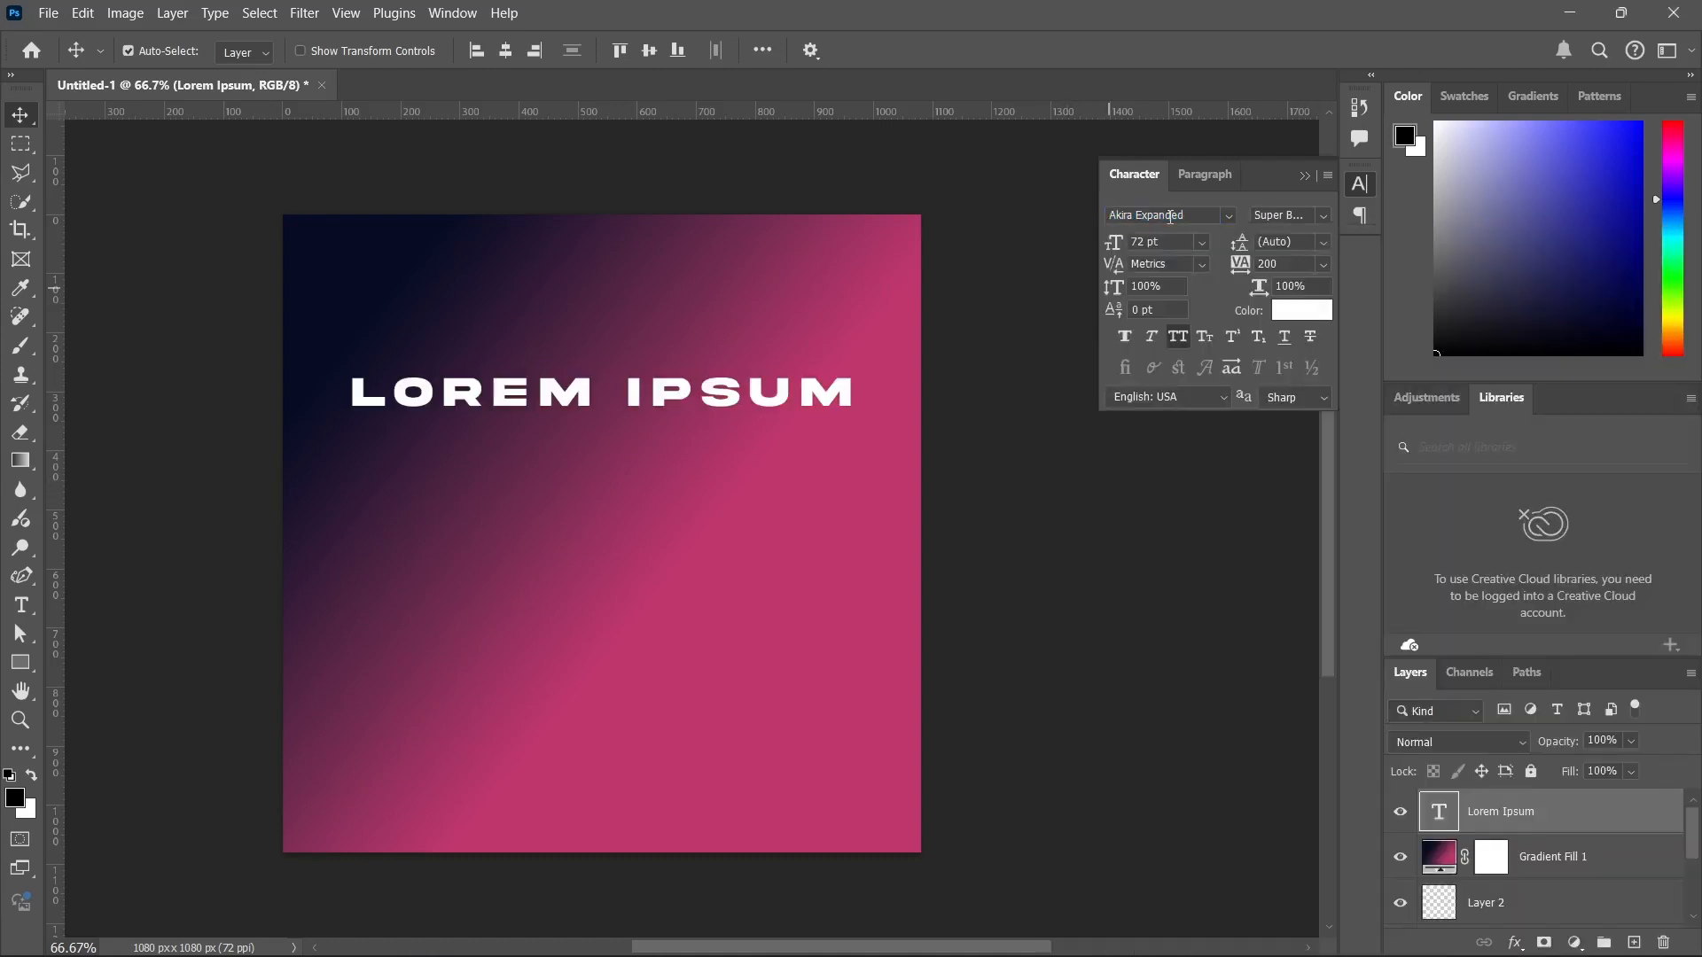
Check the text's paragraph settings and reactivate the Horizontal Type tool from its group of type tool variants.
left_click(1204, 177)
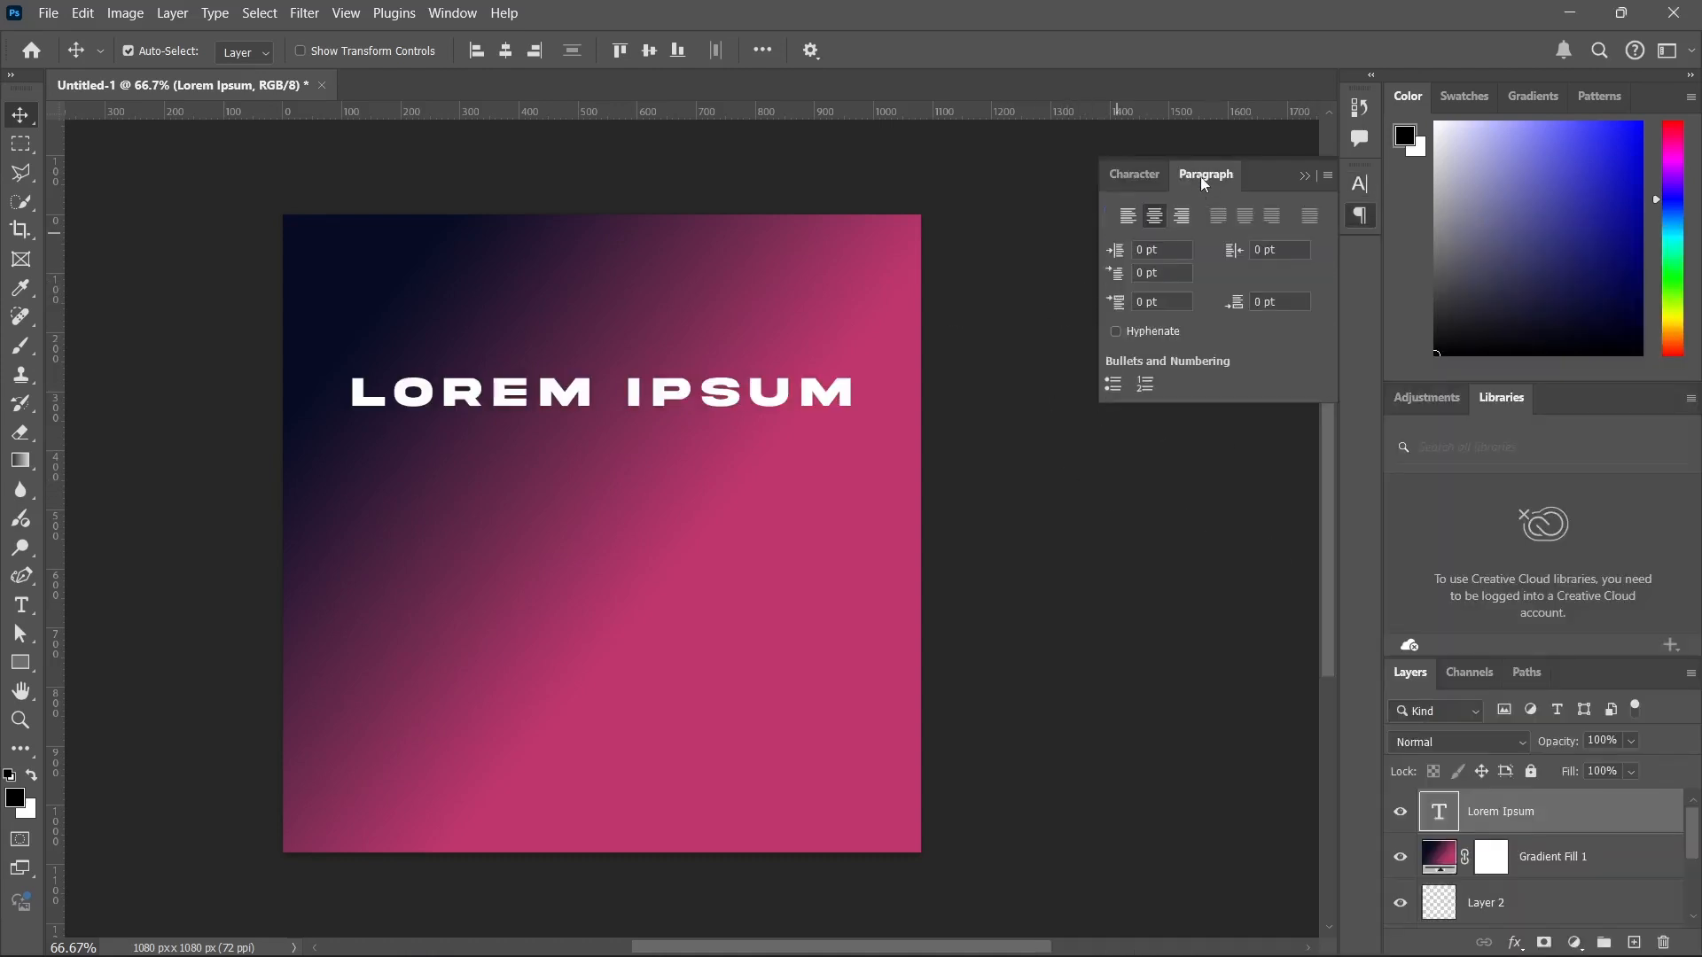
left_click(1138, 174)
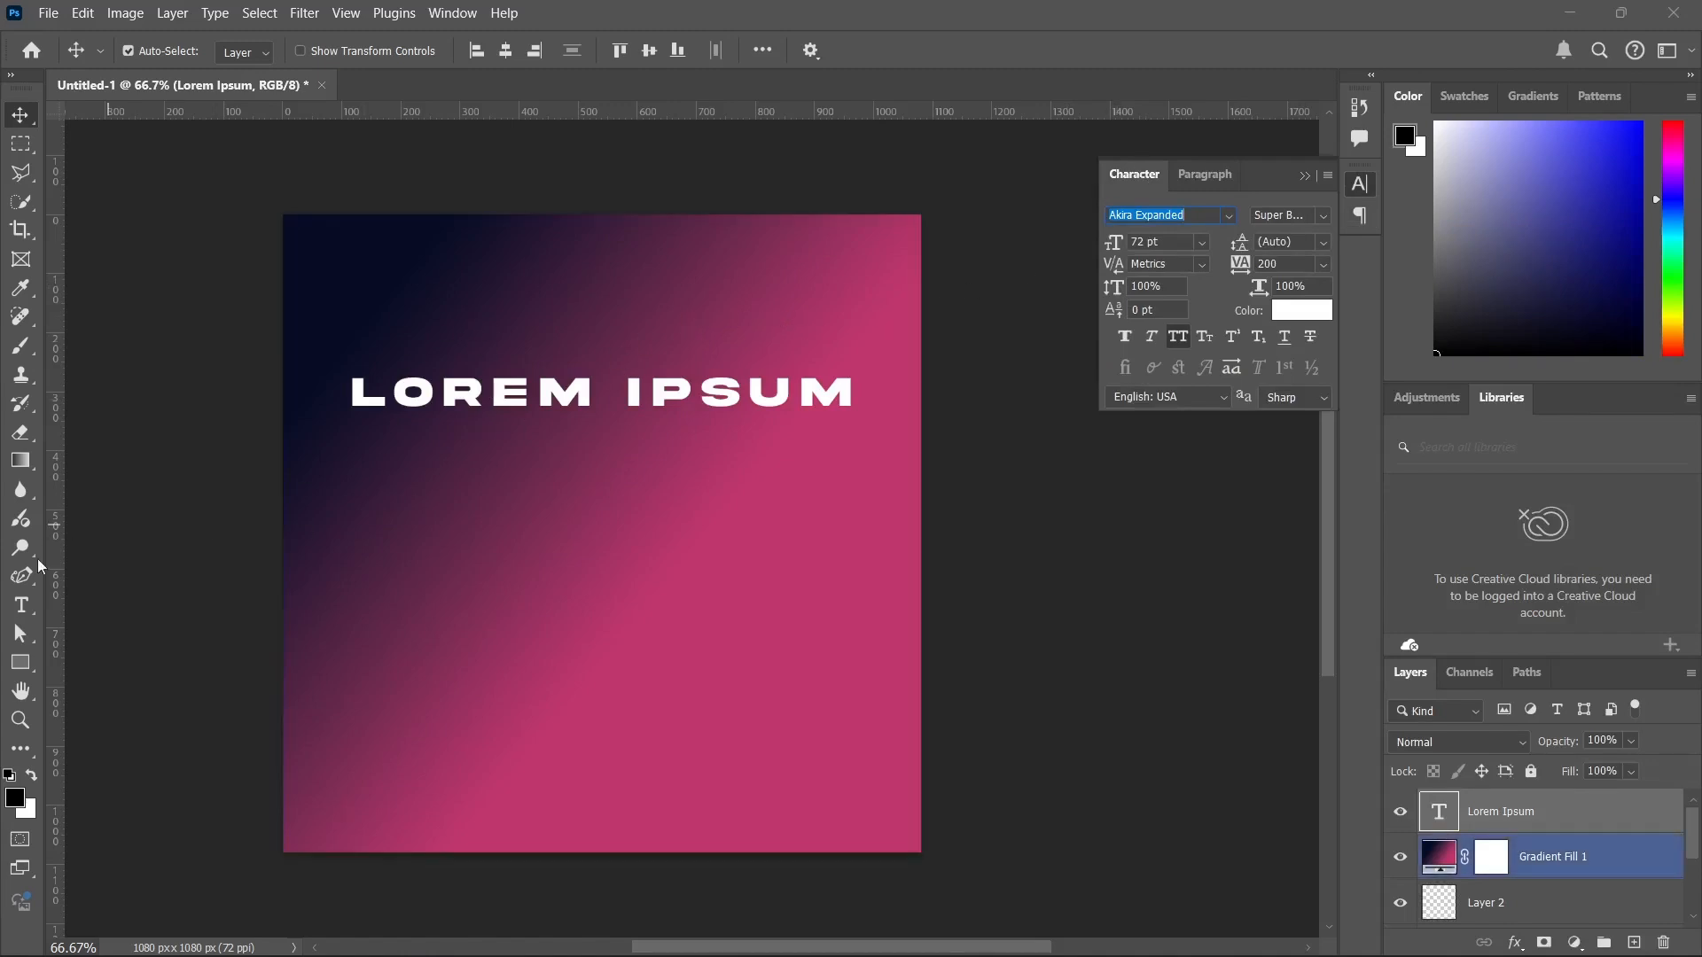
left_click(21, 605)
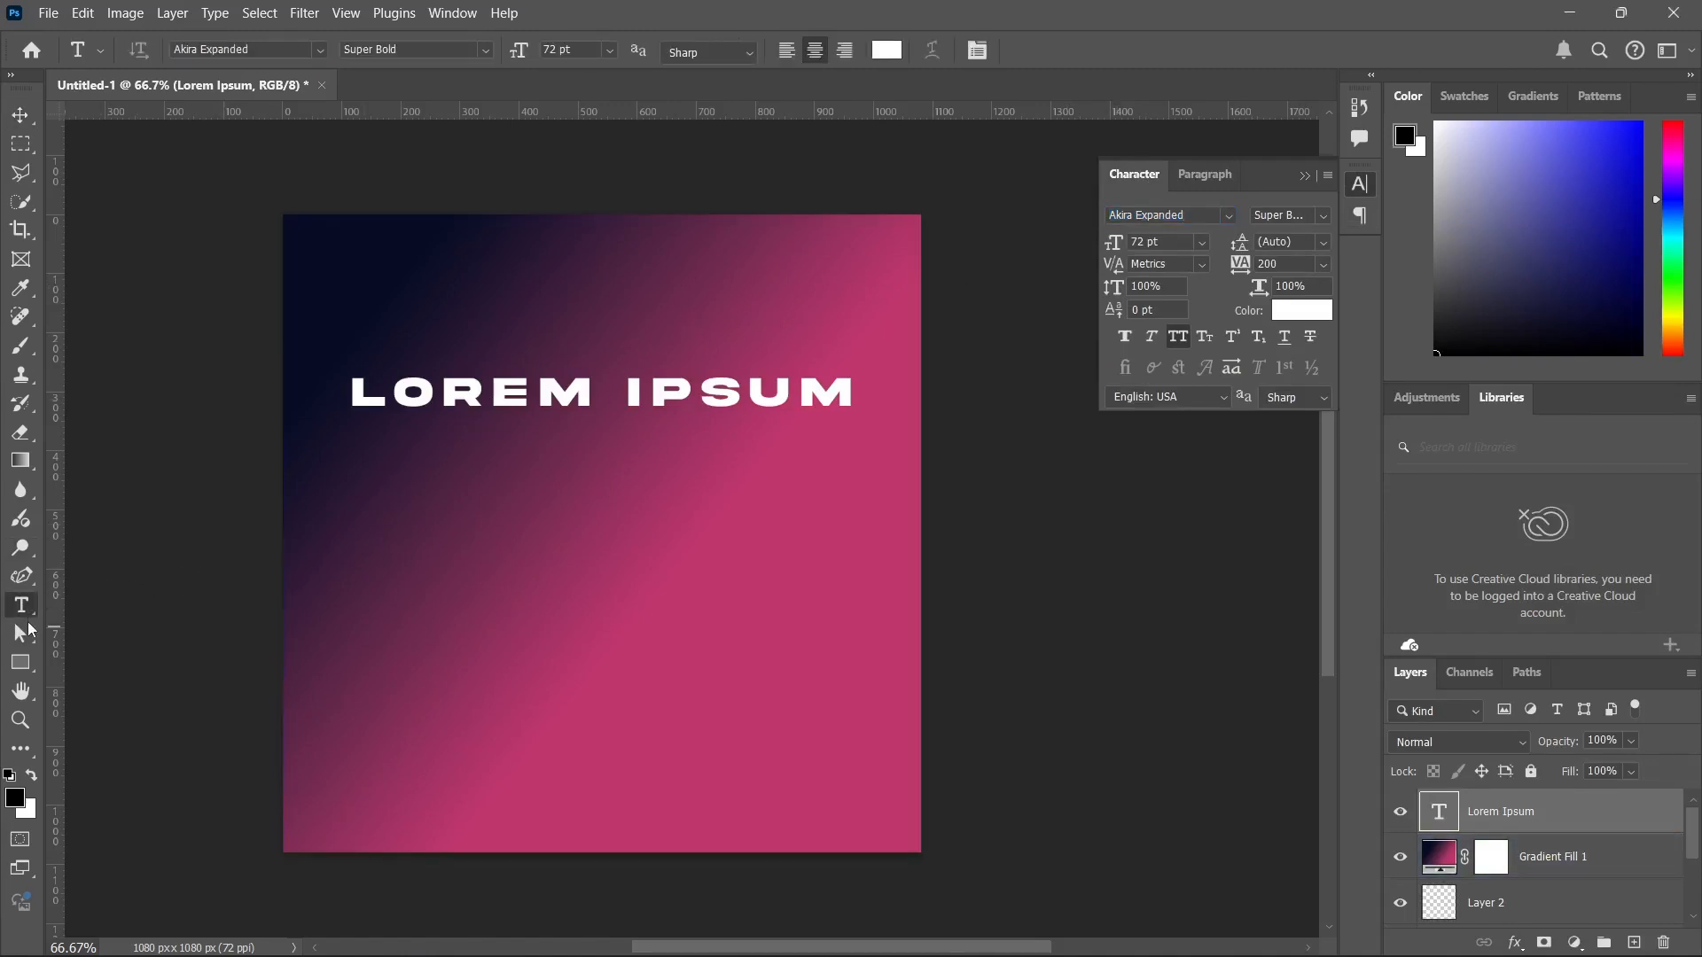
right_click(17, 602)
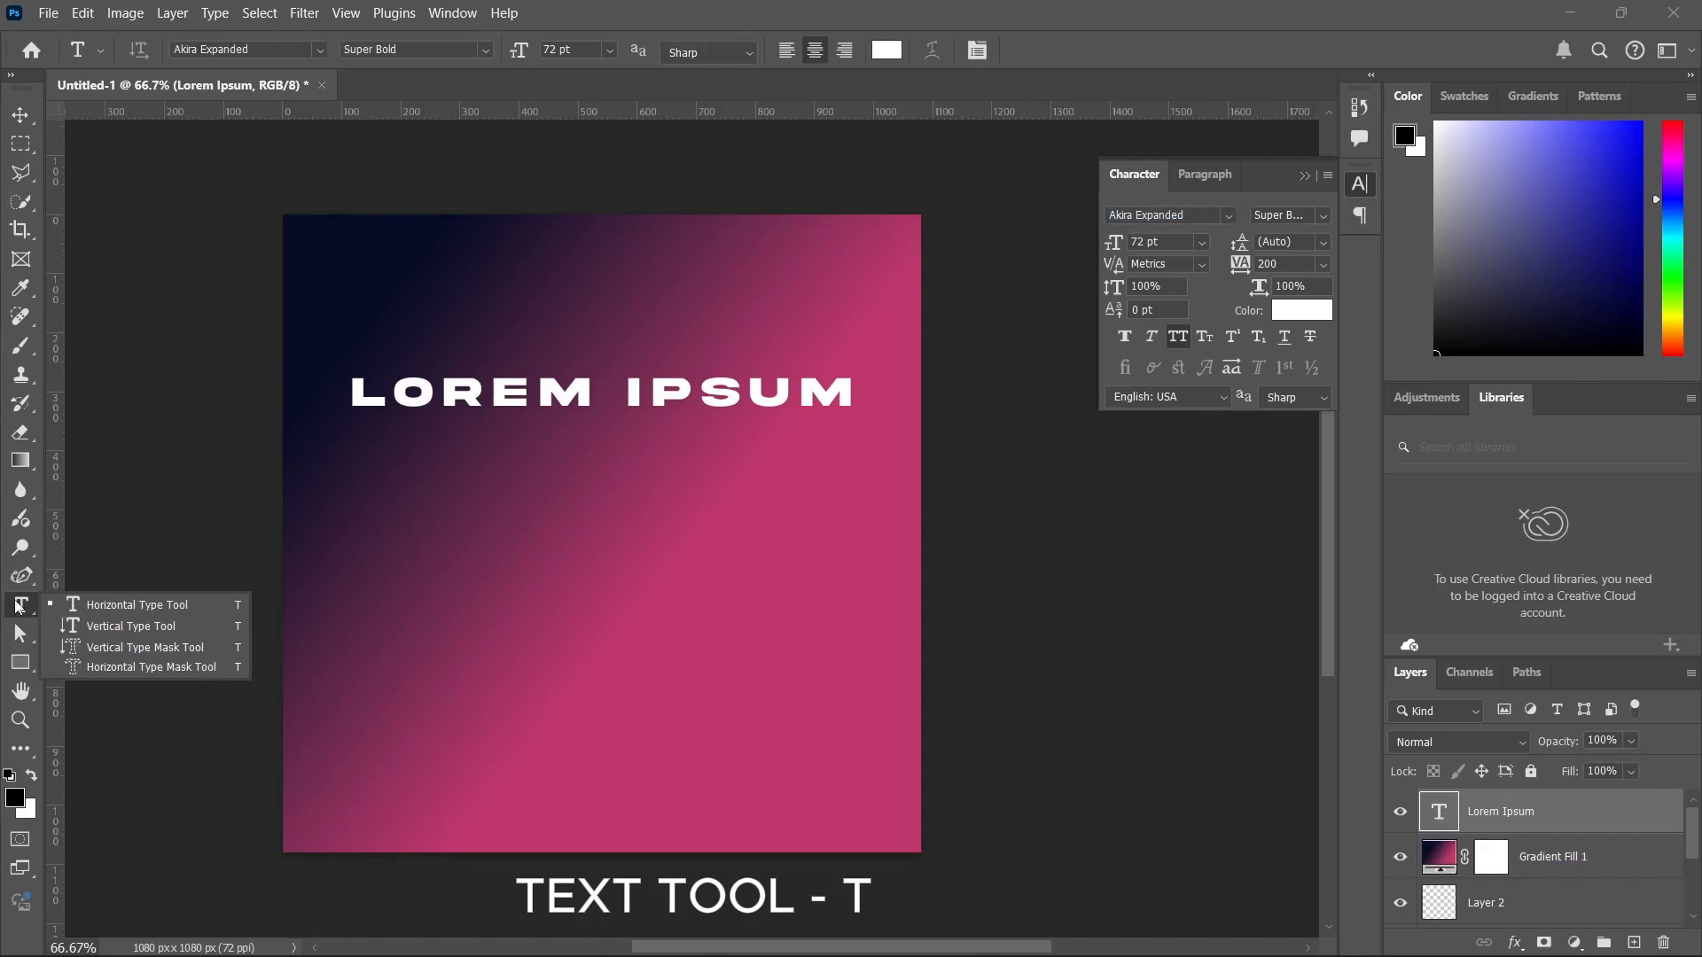
left_click(16, 602)
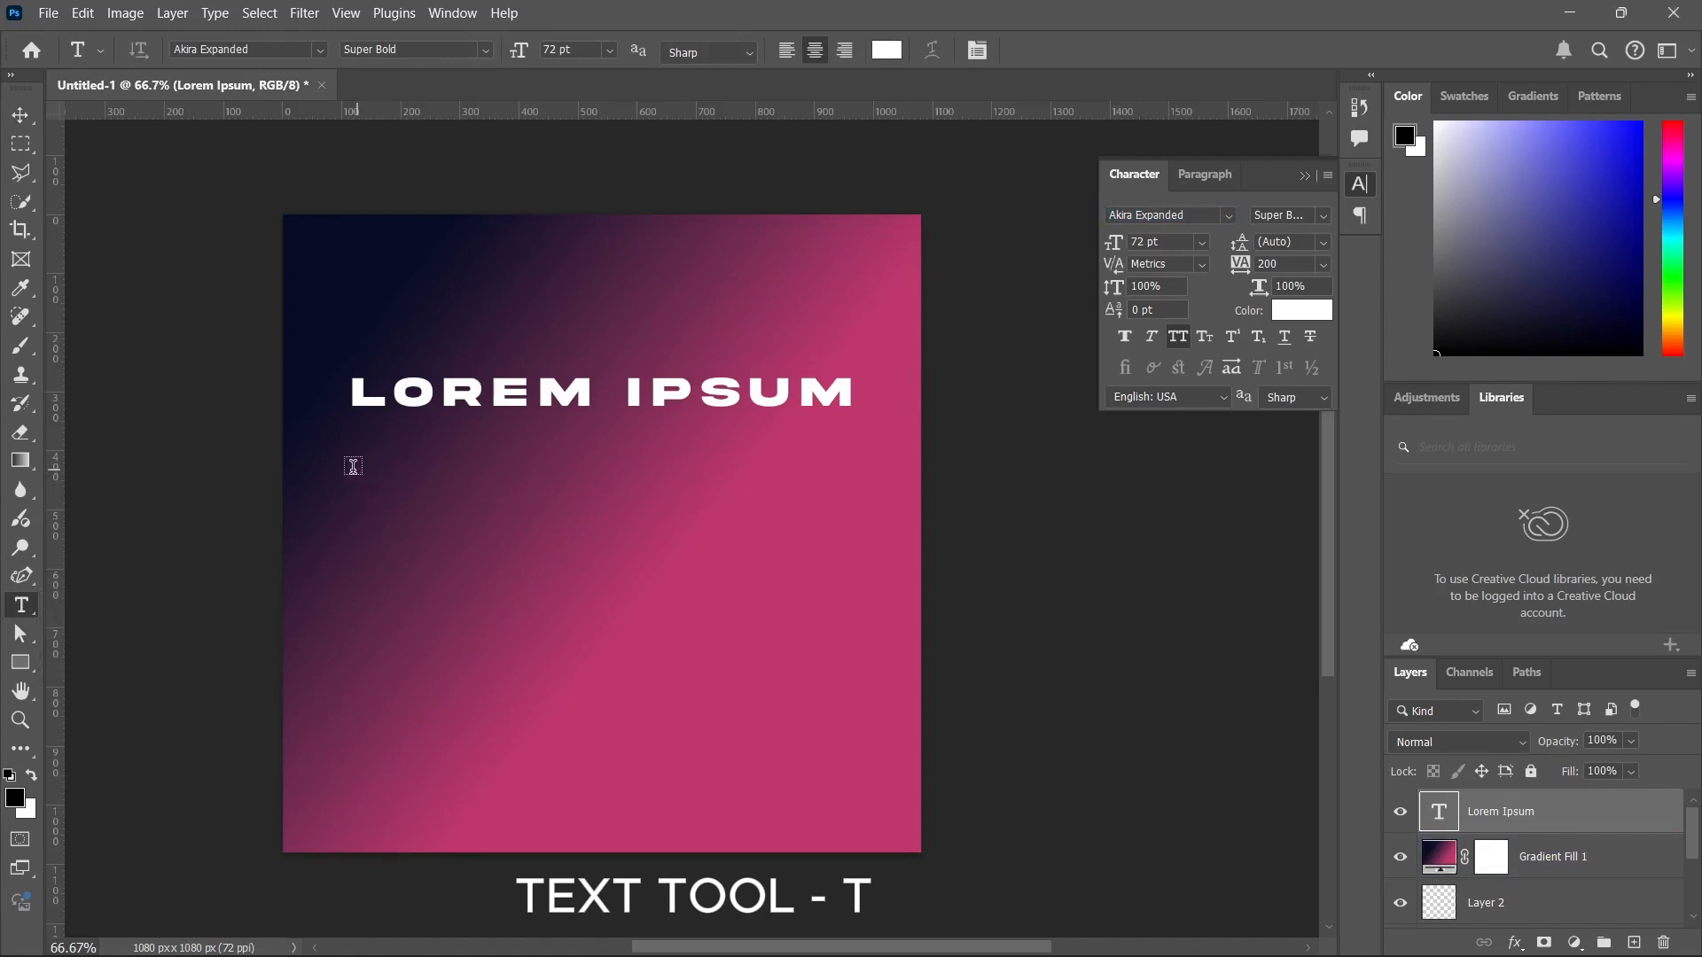
Add a paragraph box of placeholder text below the heading, try several alignments, and justify it with the last line centred.
left_click_drag(349, 464, 808, 711)
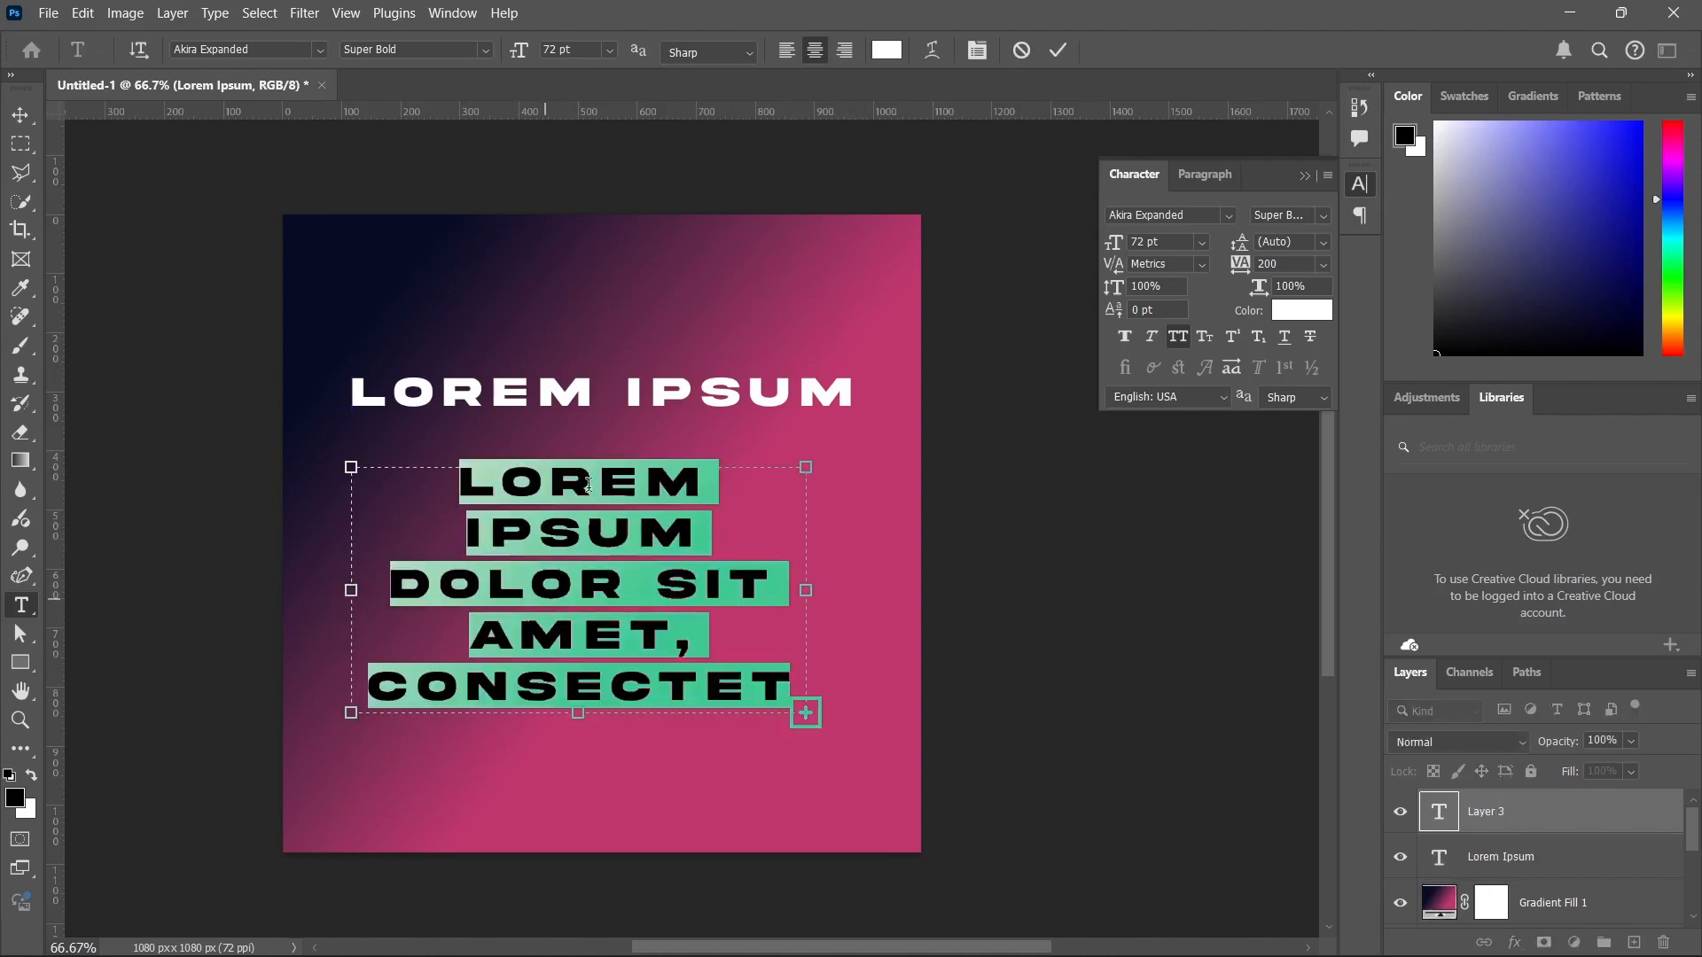
left_click(1058, 50)
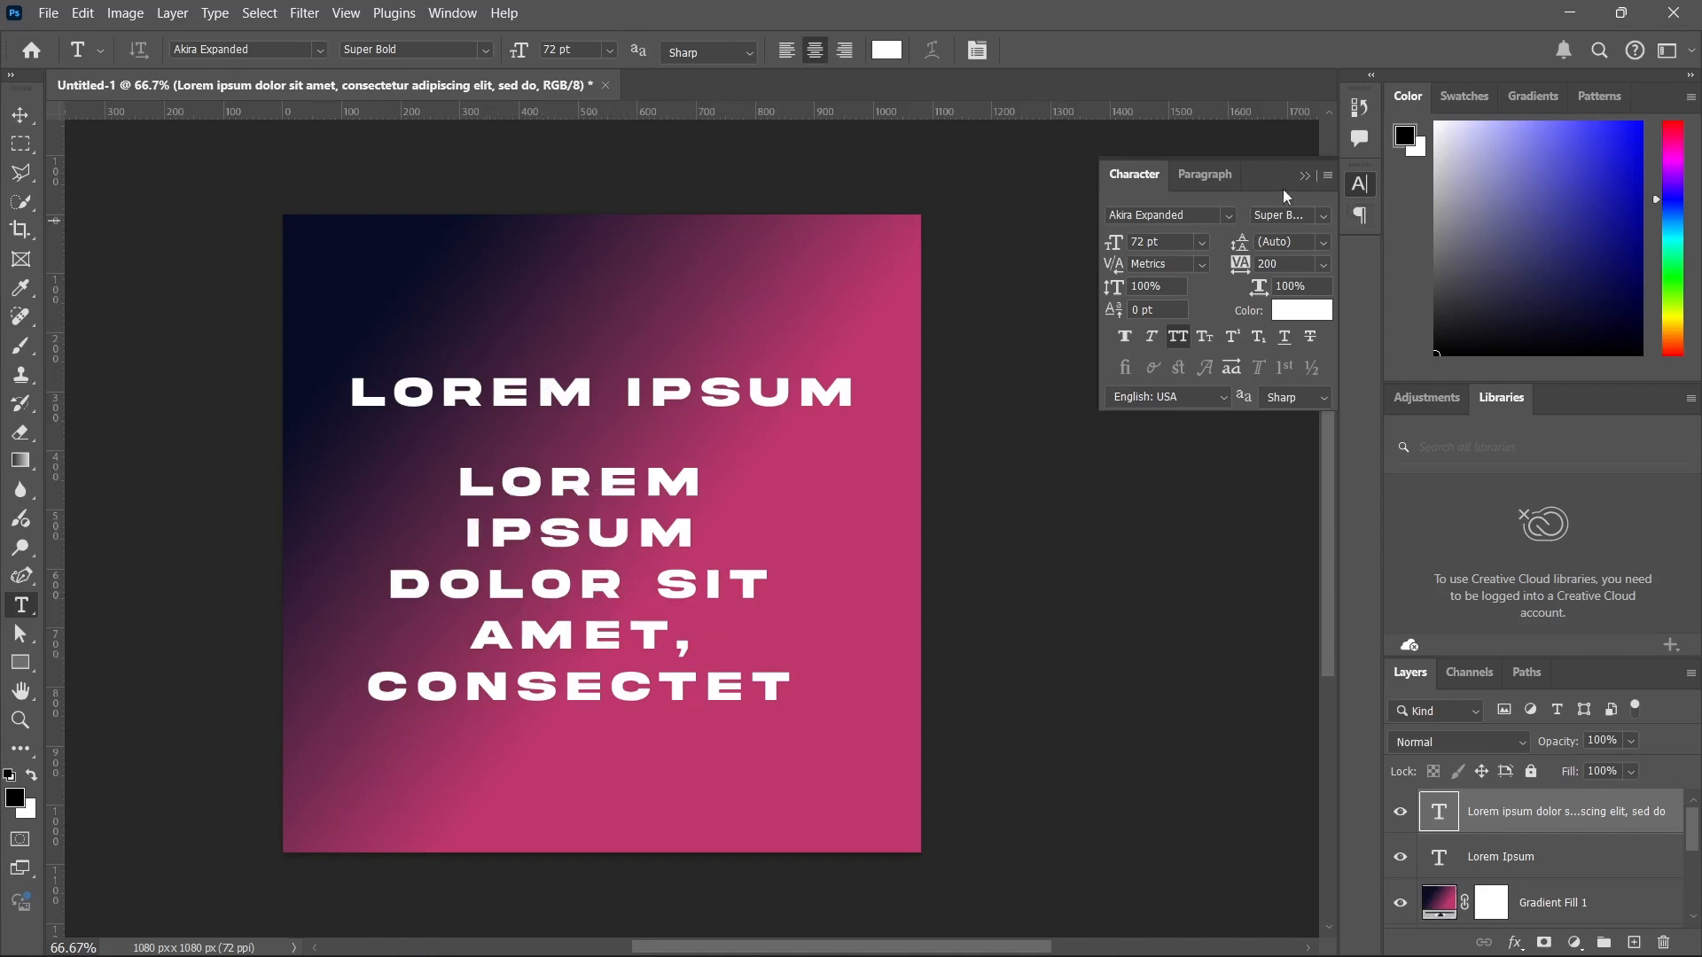
left_click(1205, 174)
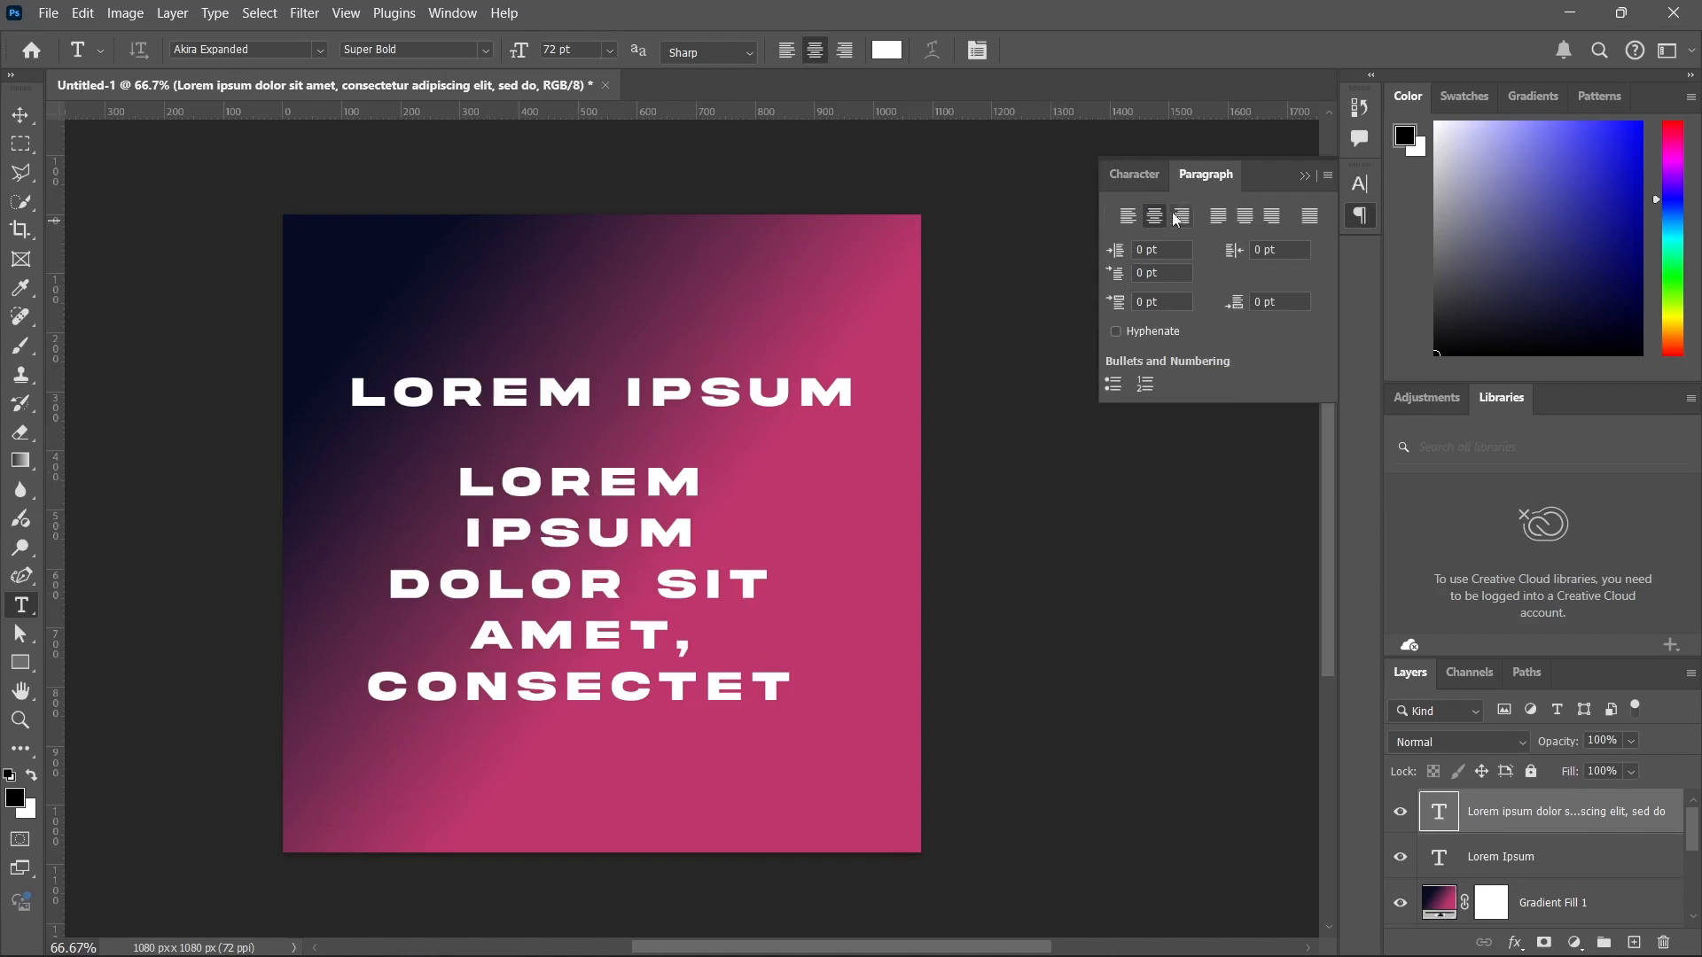
left_click(1135, 217)
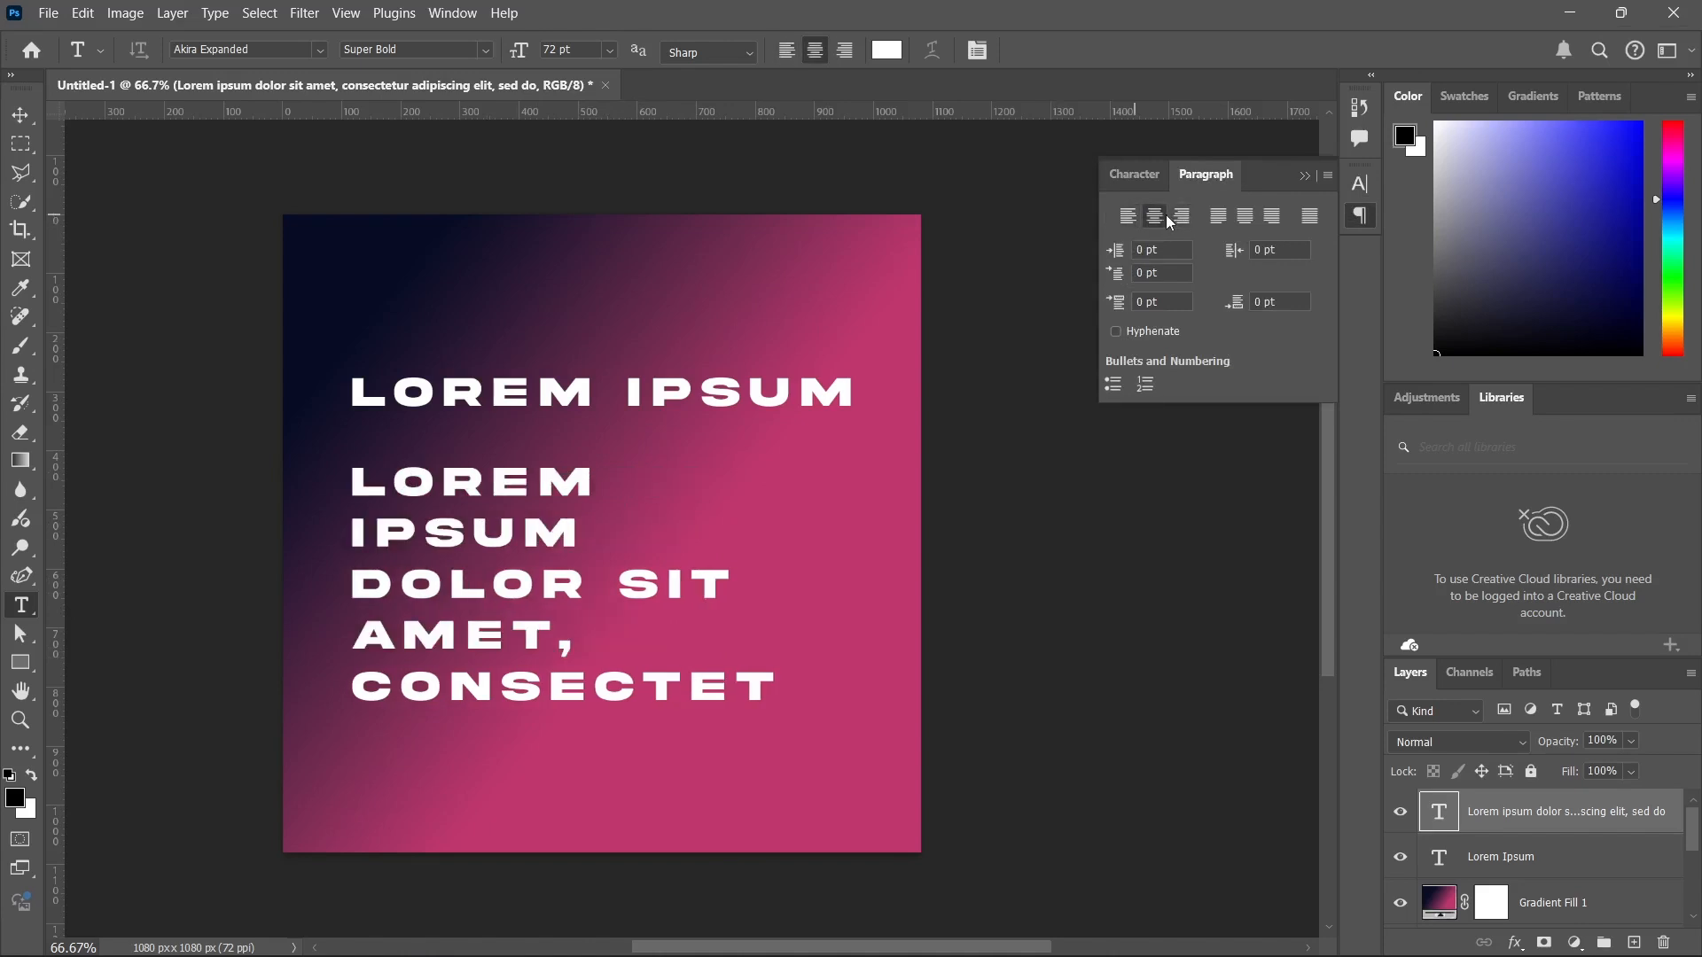
left_click(1167, 216)
left_click(1174, 217)
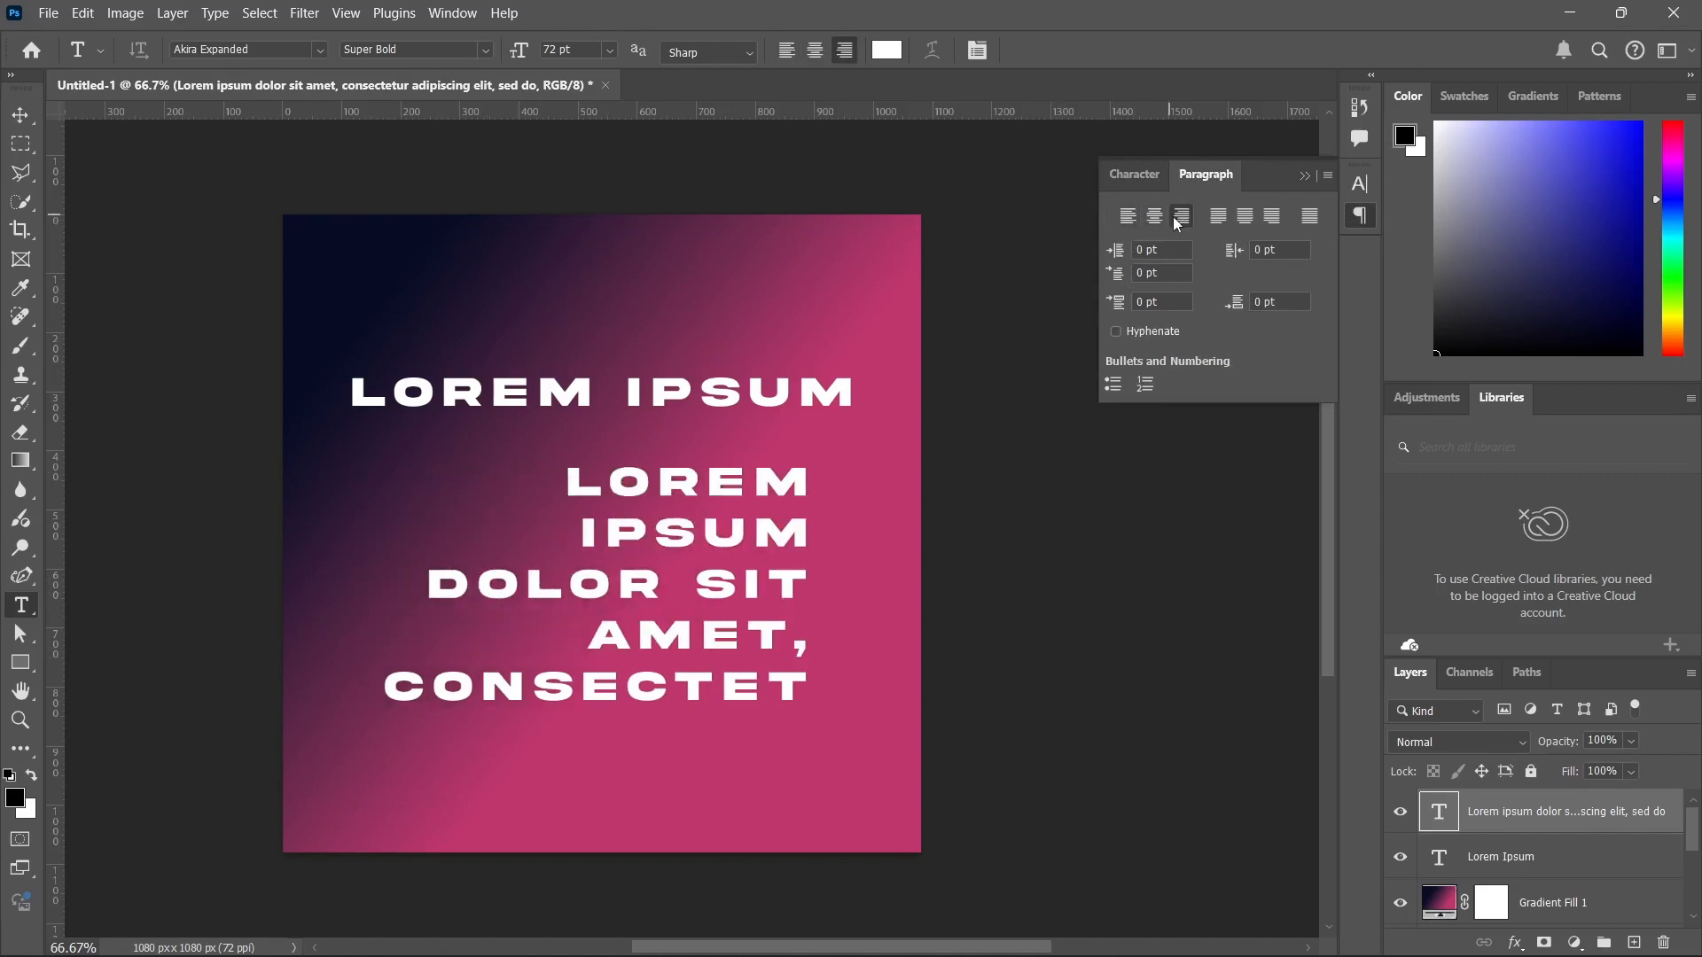
left_click(1226, 216)
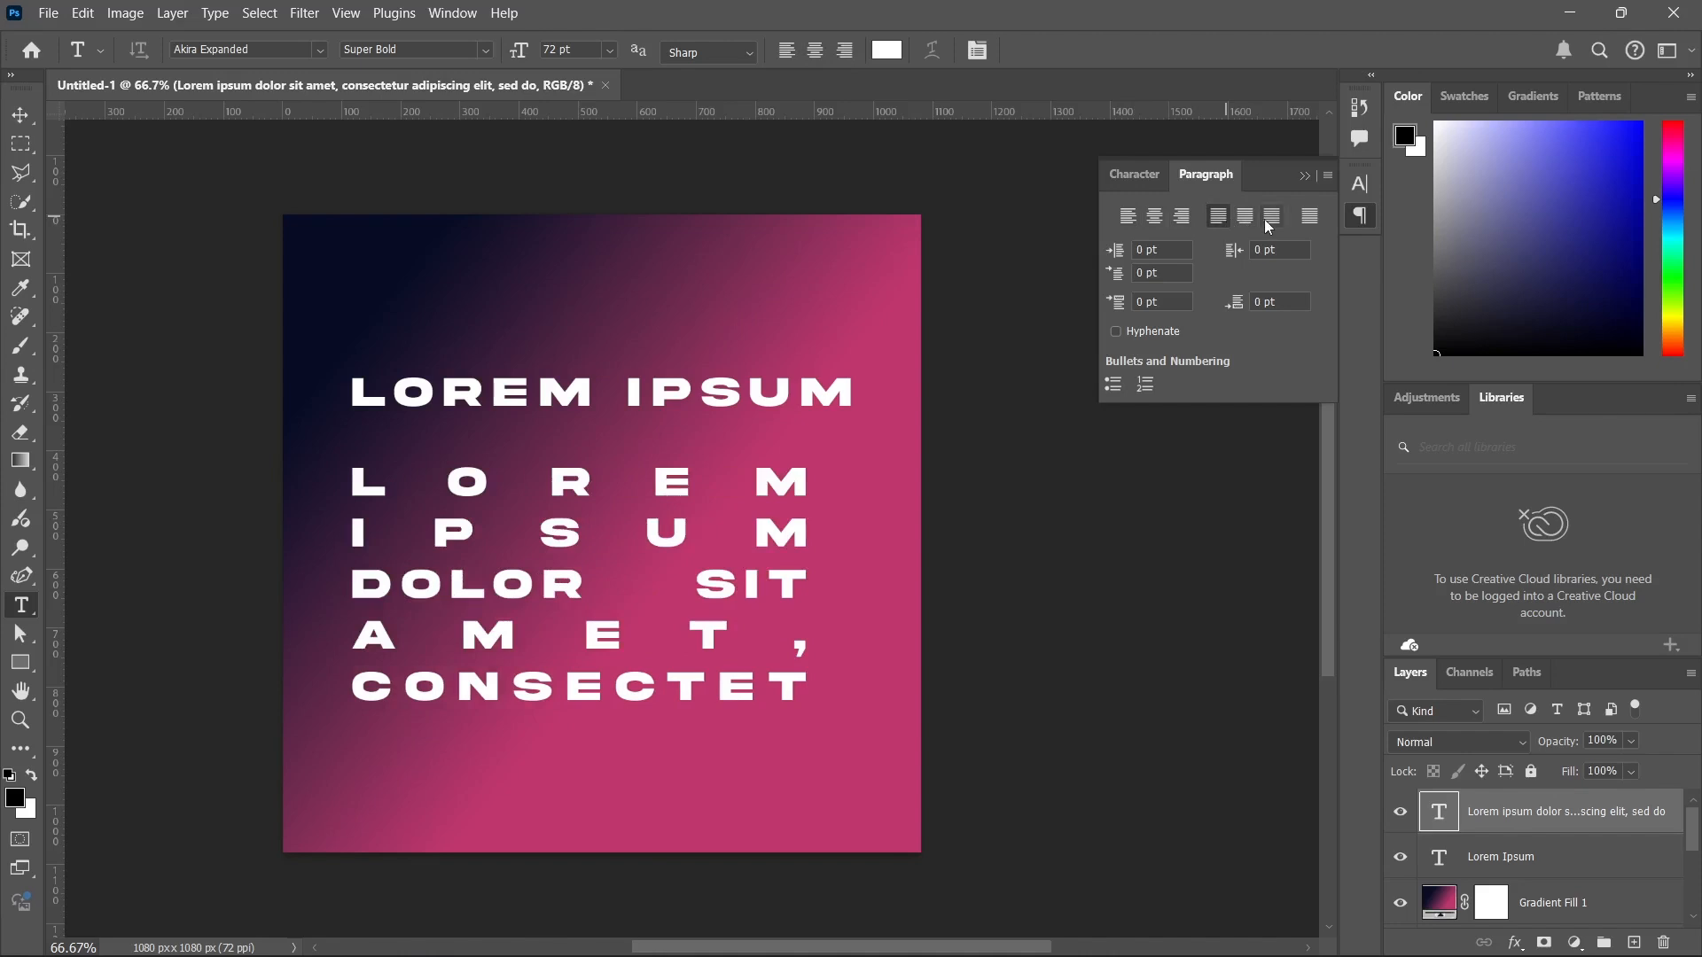
left_click(1252, 220)
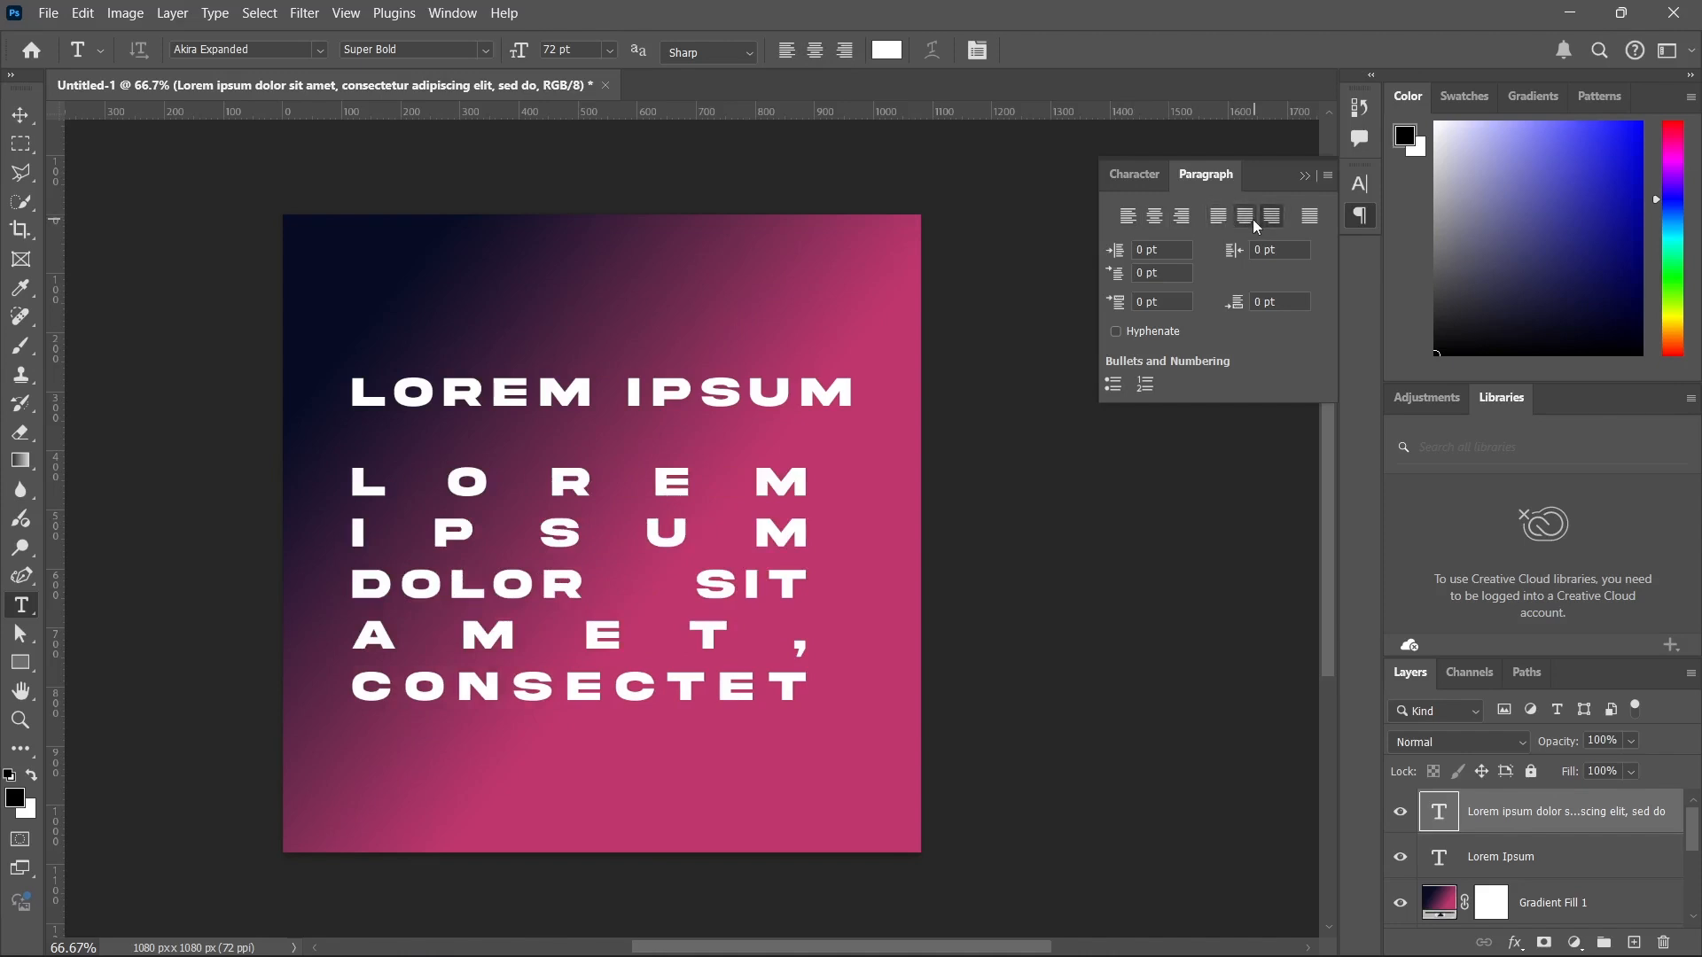
Hide both horizontal text layers and add a vertical Lorem Ipsum text down the canvas with the Vertical Type tool.
right_click(25, 603)
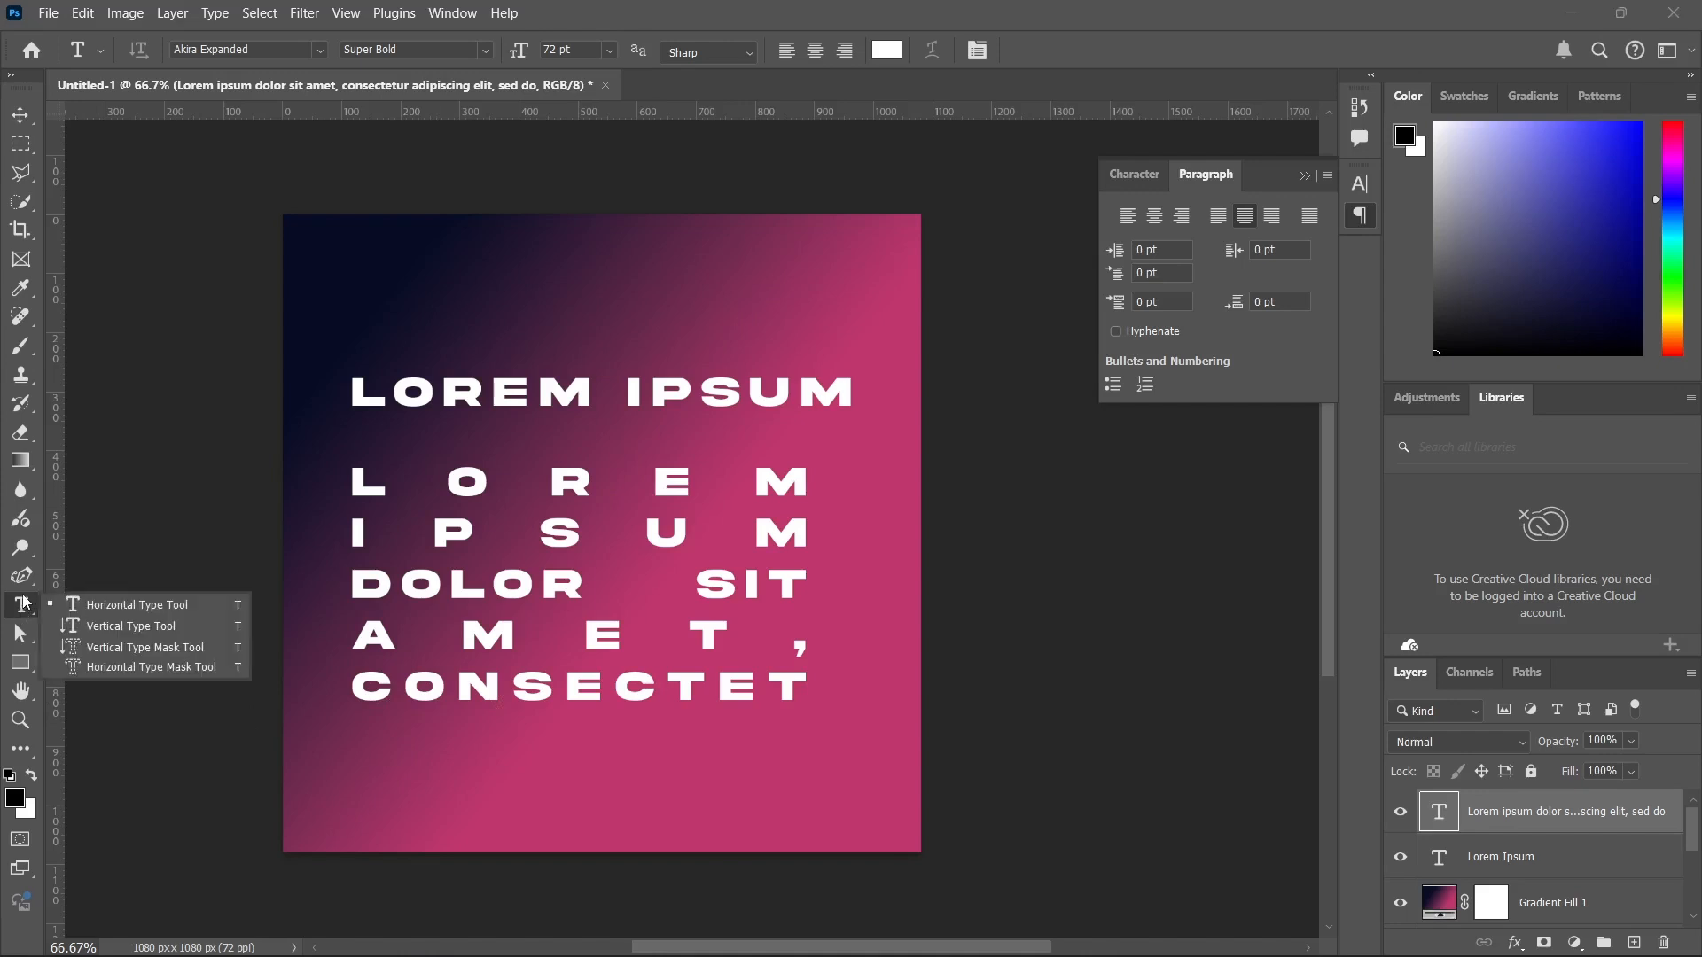
left_click(119, 626)
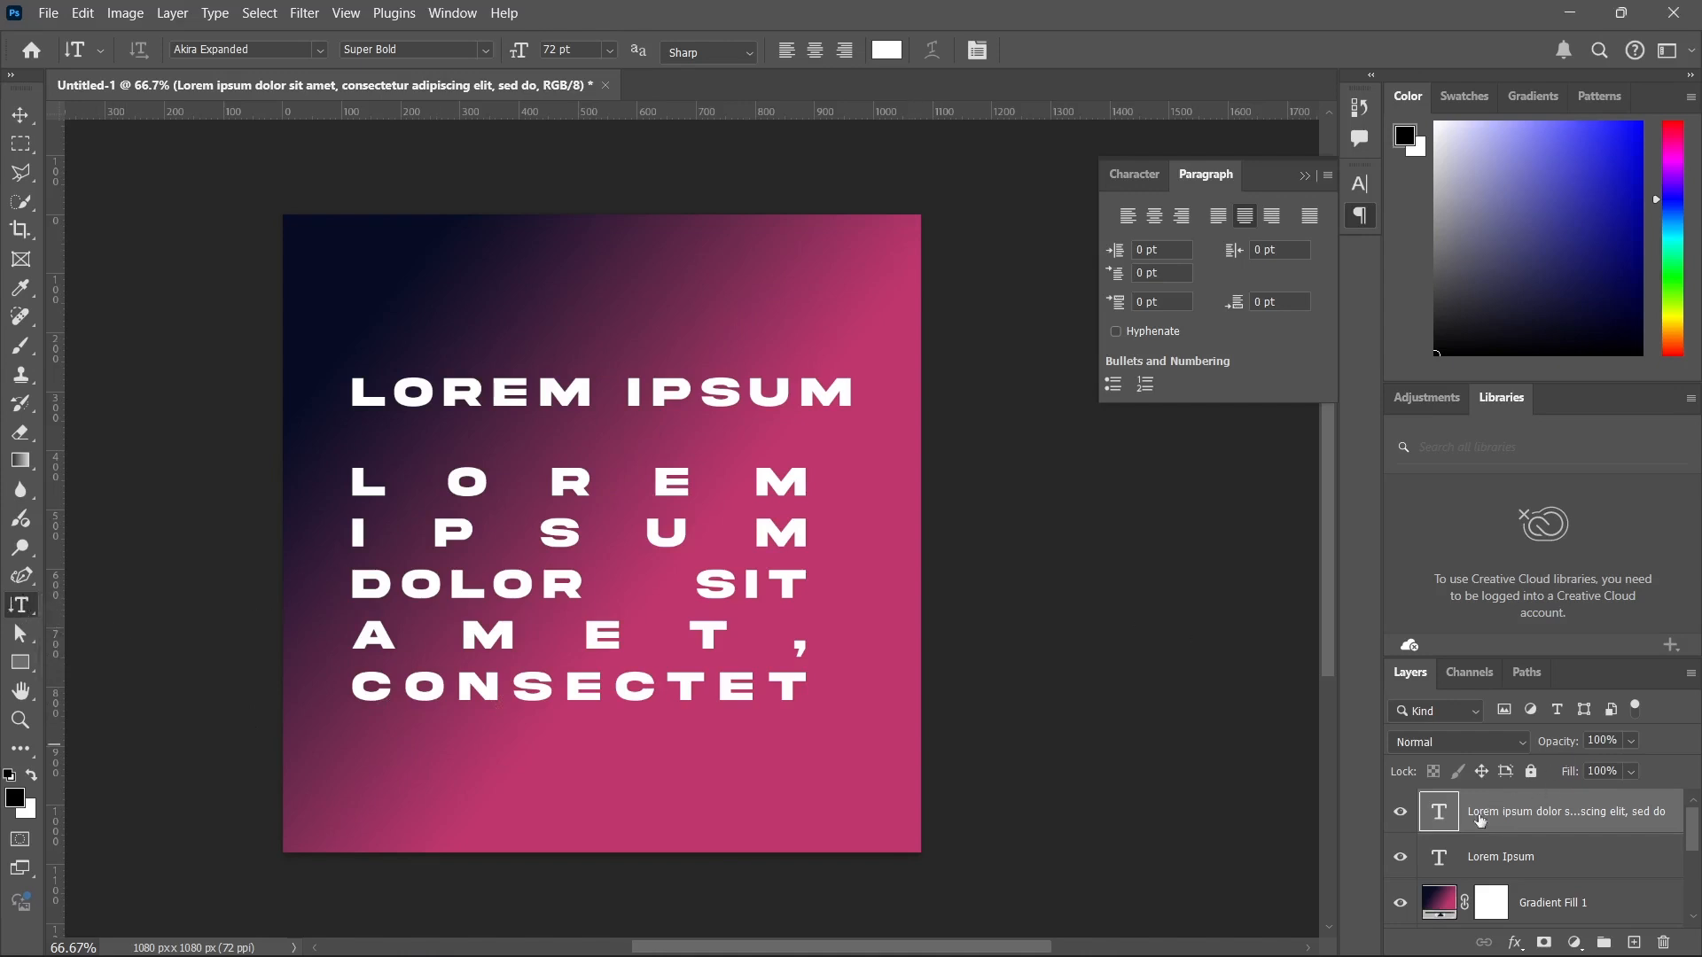
left_click(1401, 812)
left_click(1400, 860)
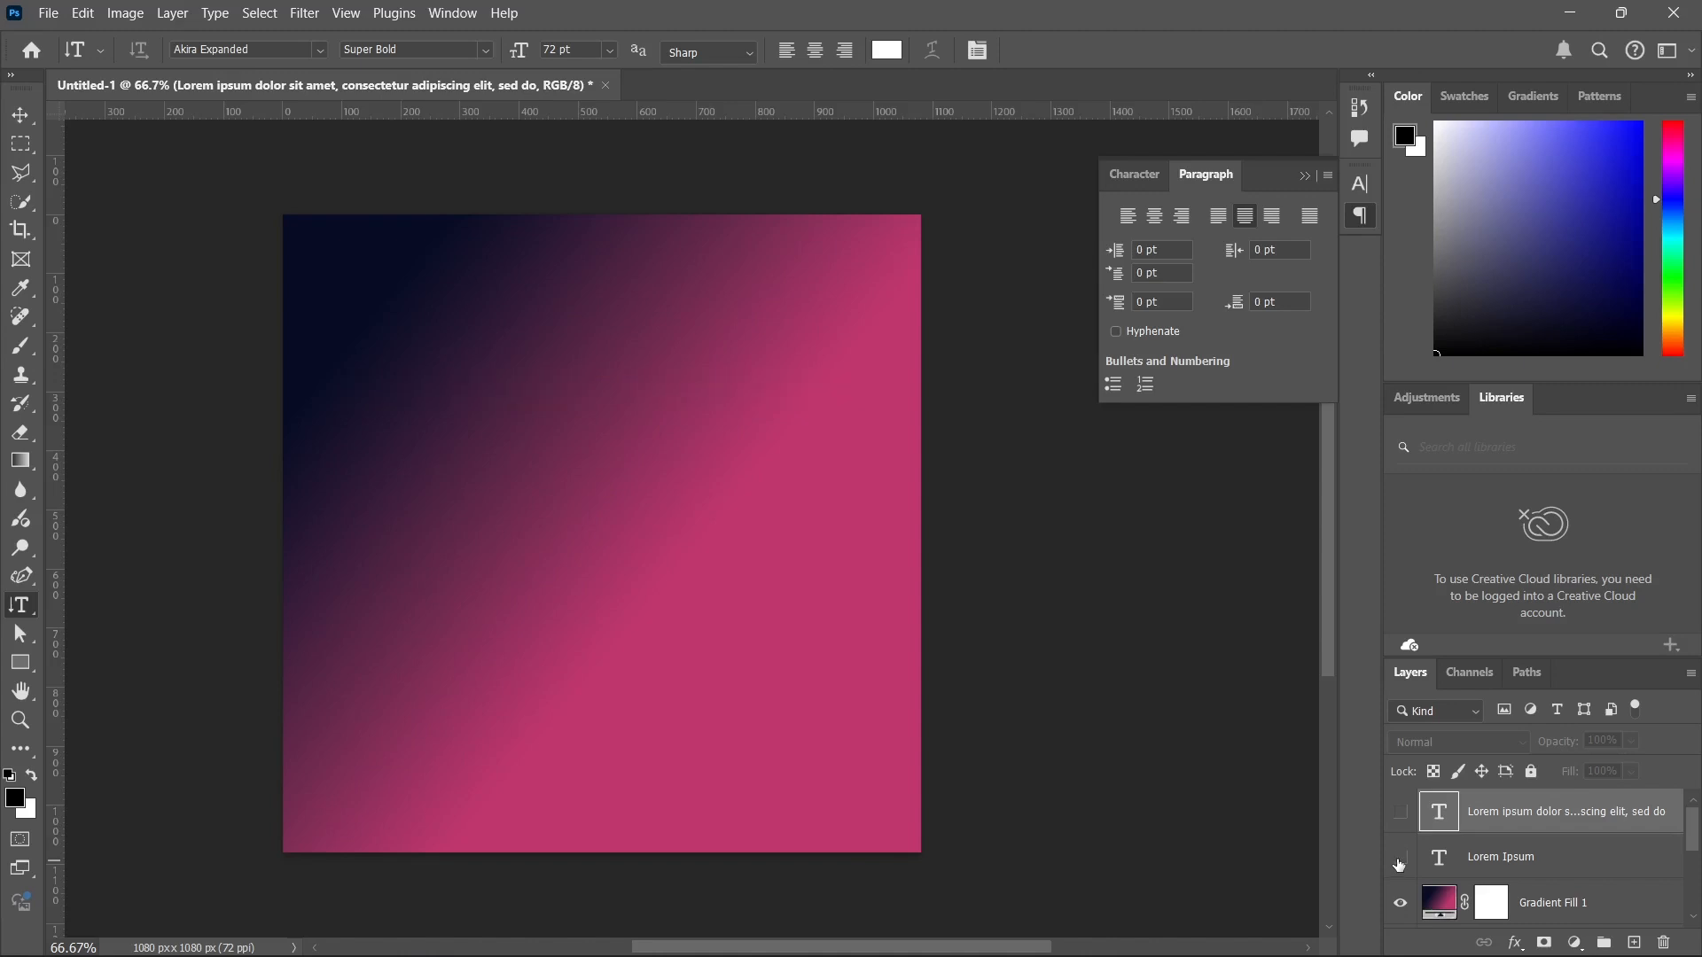
left_click(452, 274)
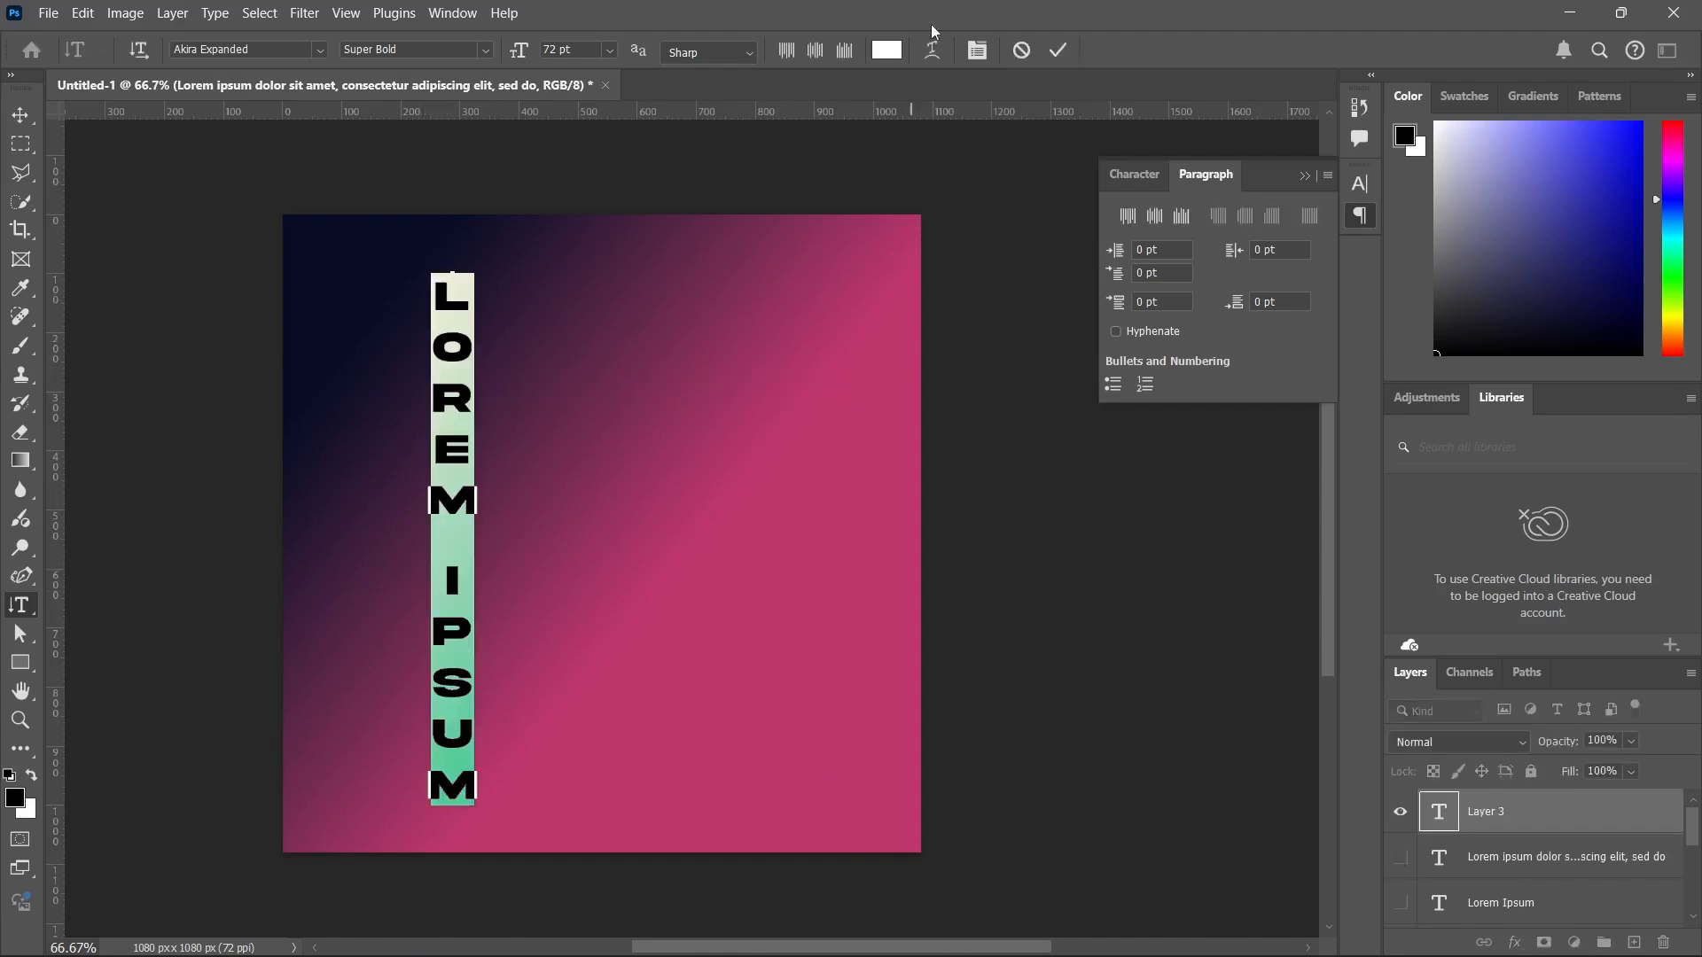
left_click(1059, 51)
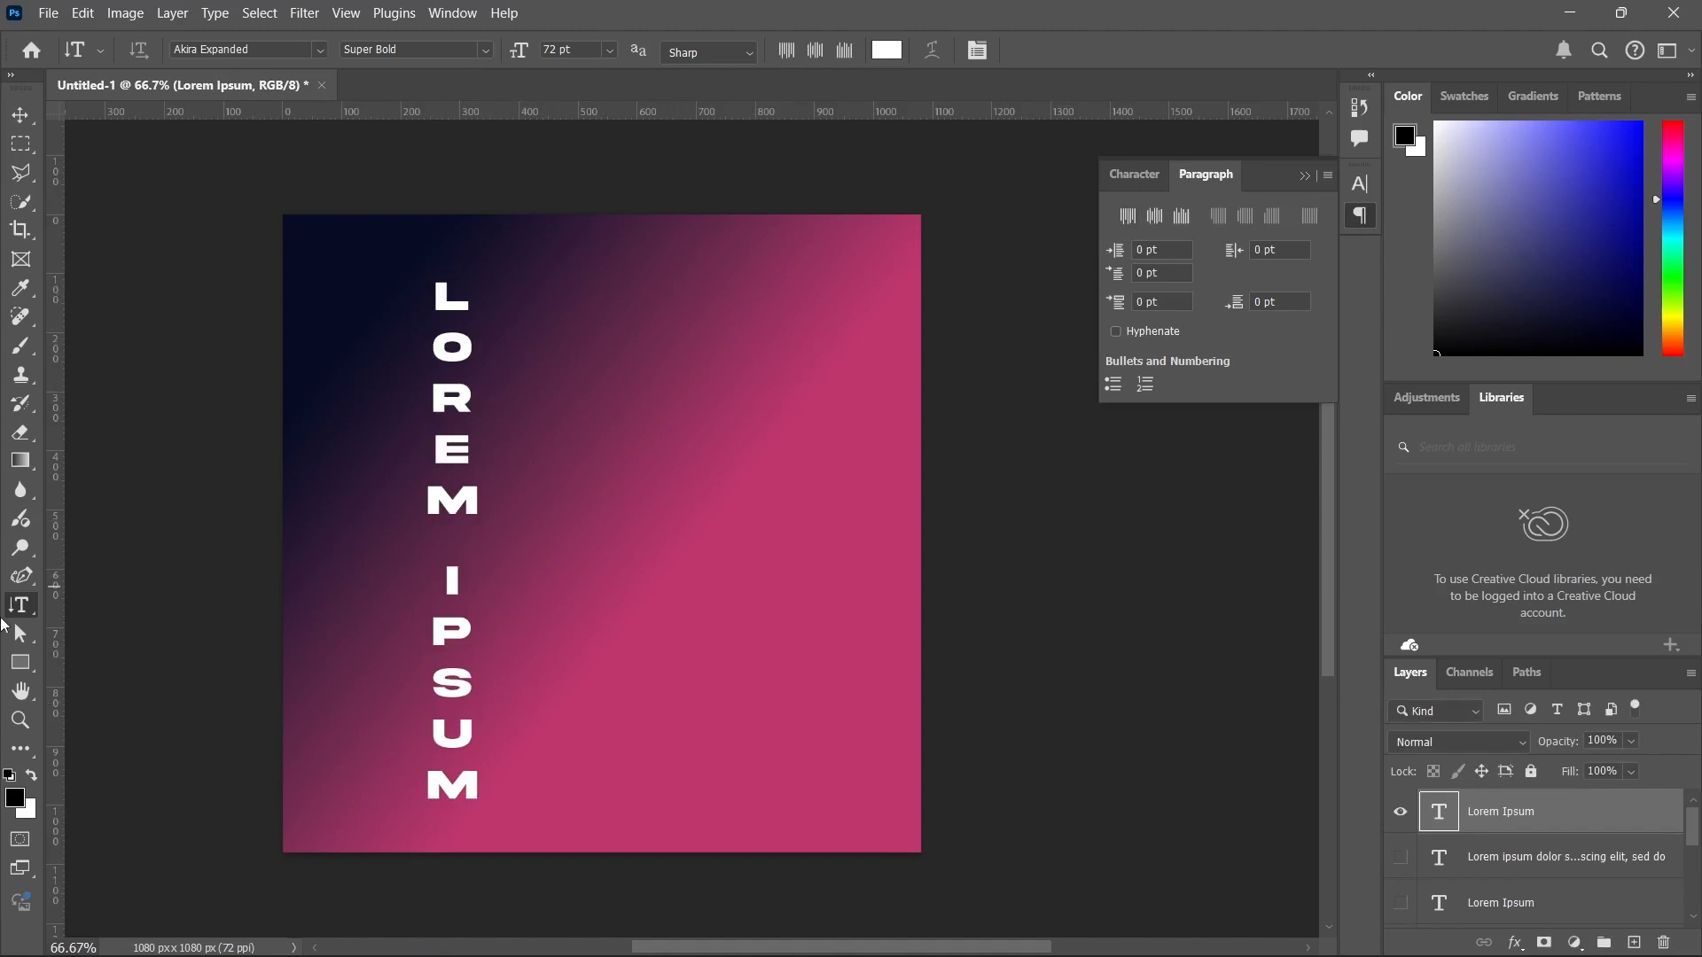
Hide the vertical text and draw a black rectangle in the canvas's upper half, widened to about 659 × 329 px.
left_click_drag(19, 606, 67, 599)
left_click(39, 666)
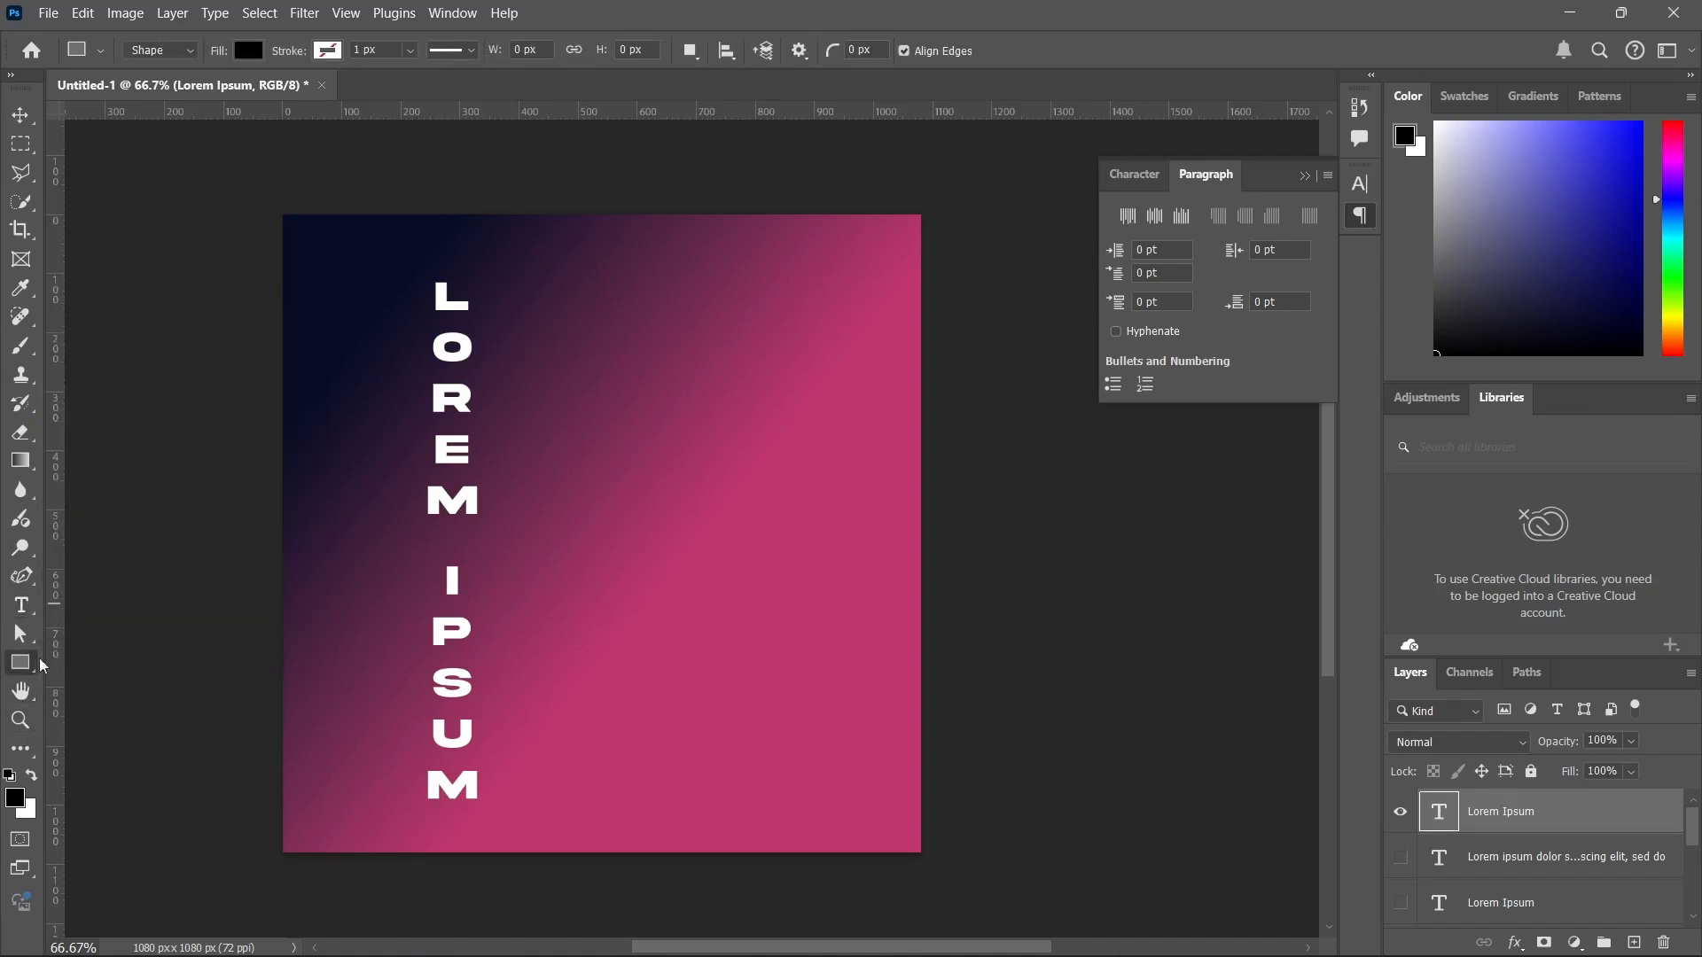
left_click(1396, 817)
left_click_drag(413, 354, 770, 508)
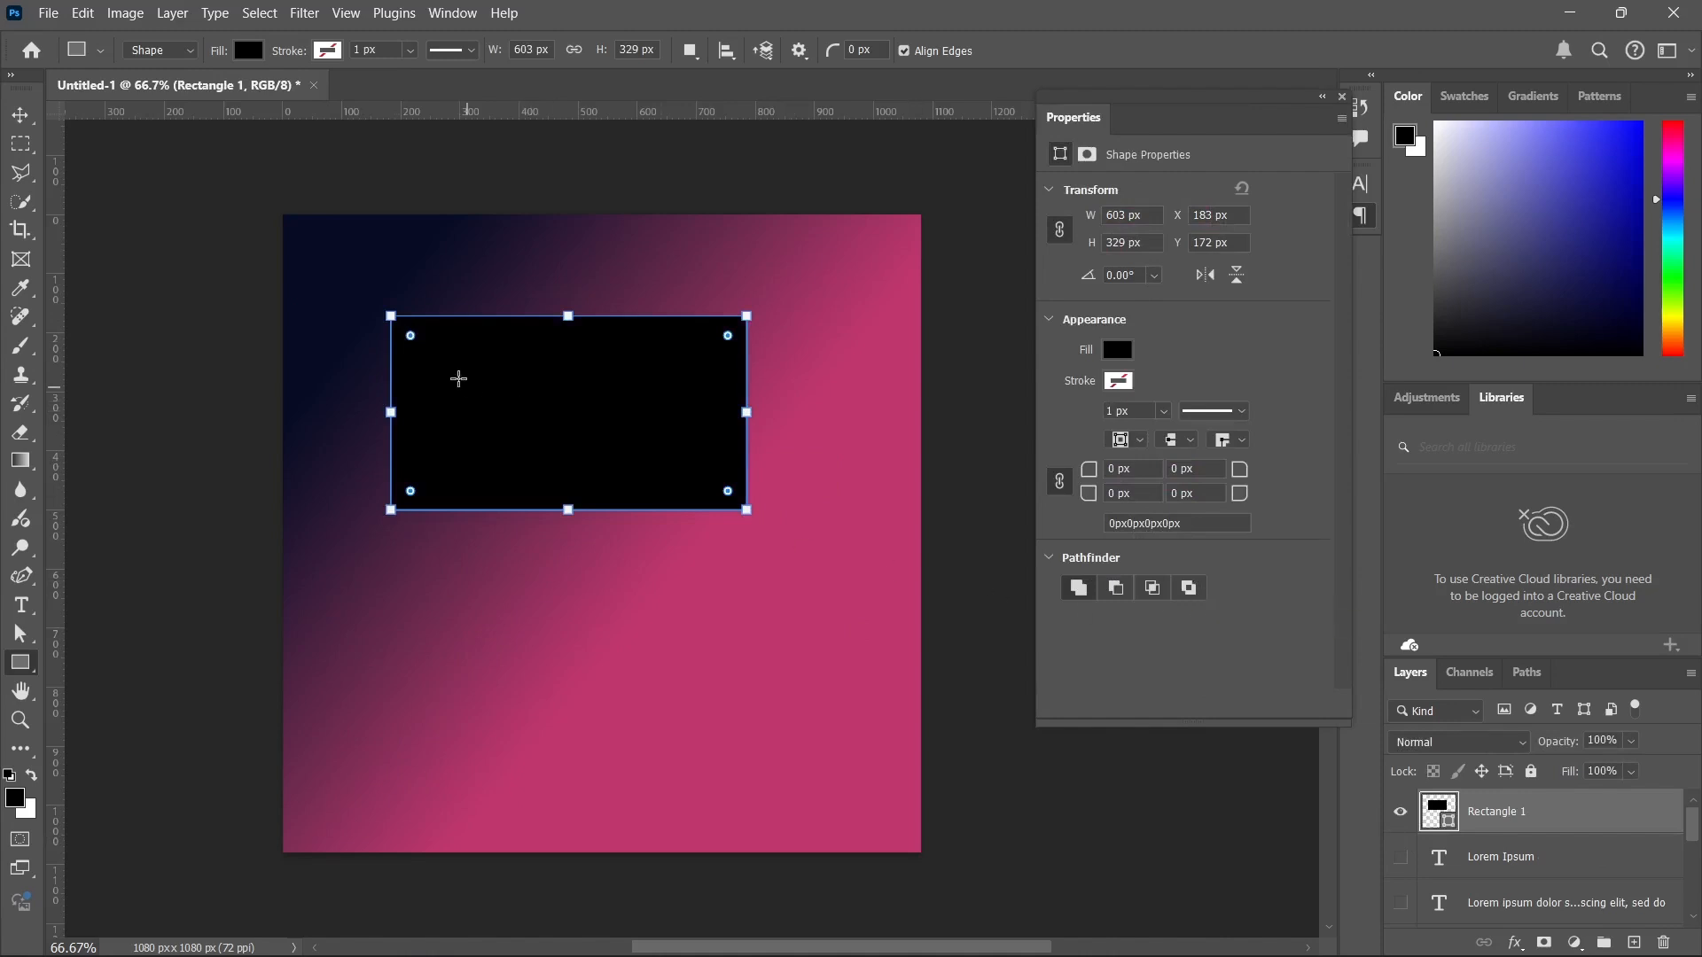
left_click_drag(409, 337, 316, 277)
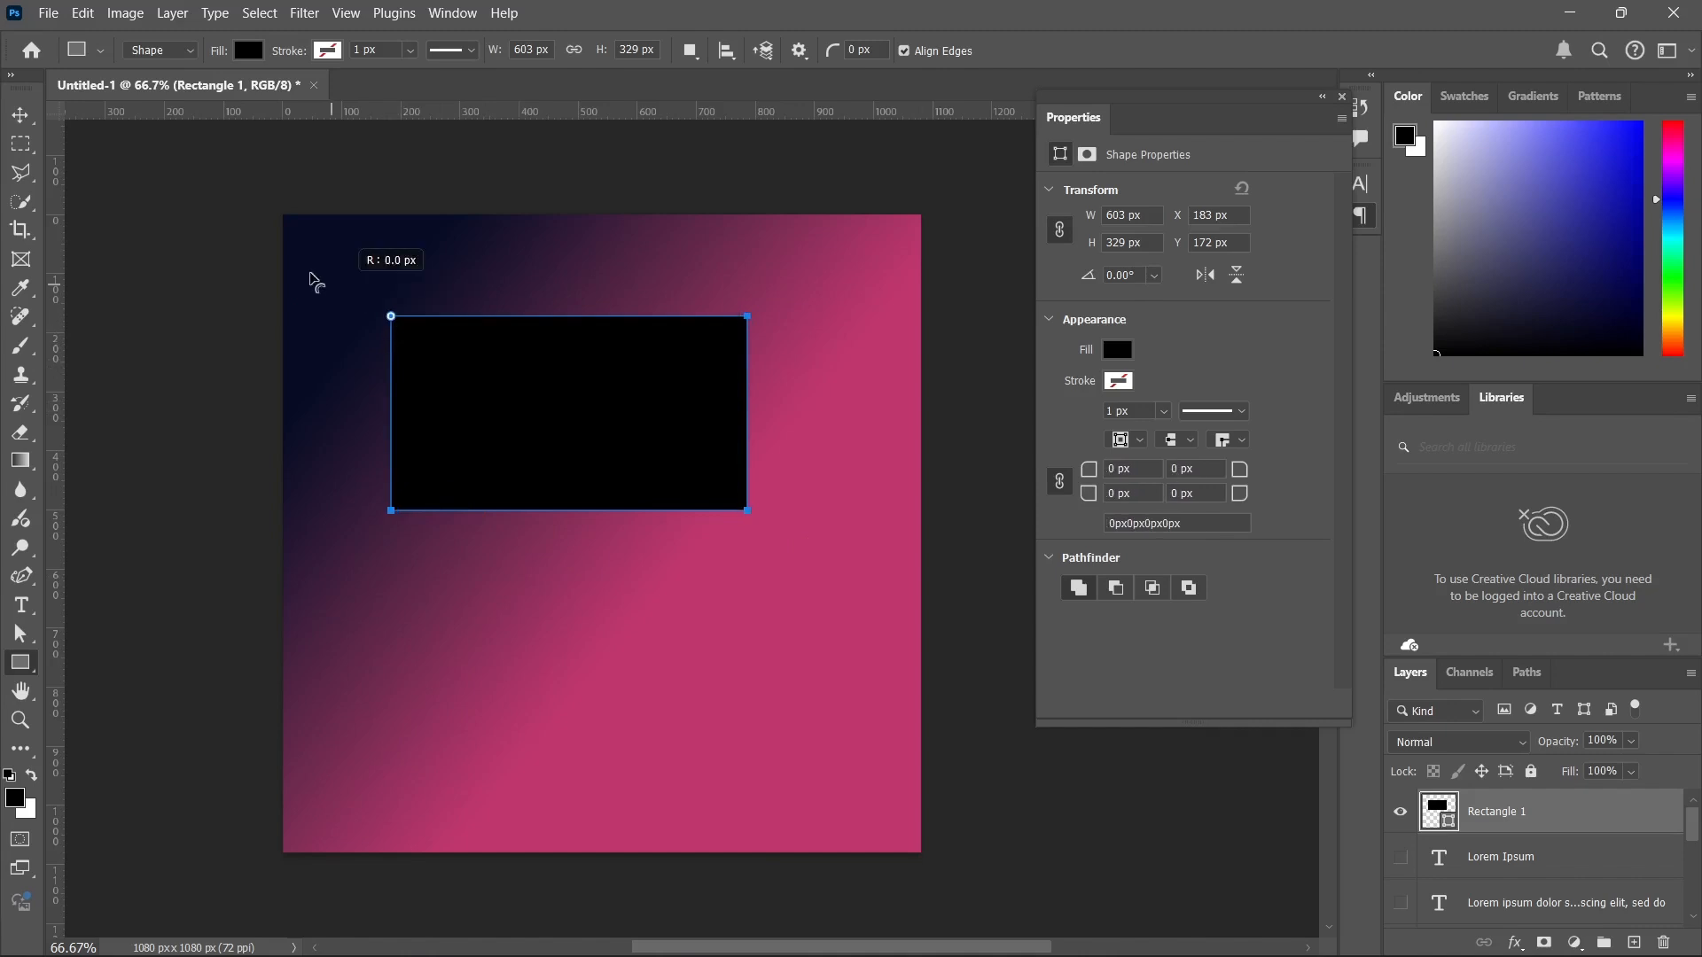
mouse_move(394, 415)
left_mouse_down()
mouse_move(521, 411)
mouse_move(363, 407)
left_mouse_up()
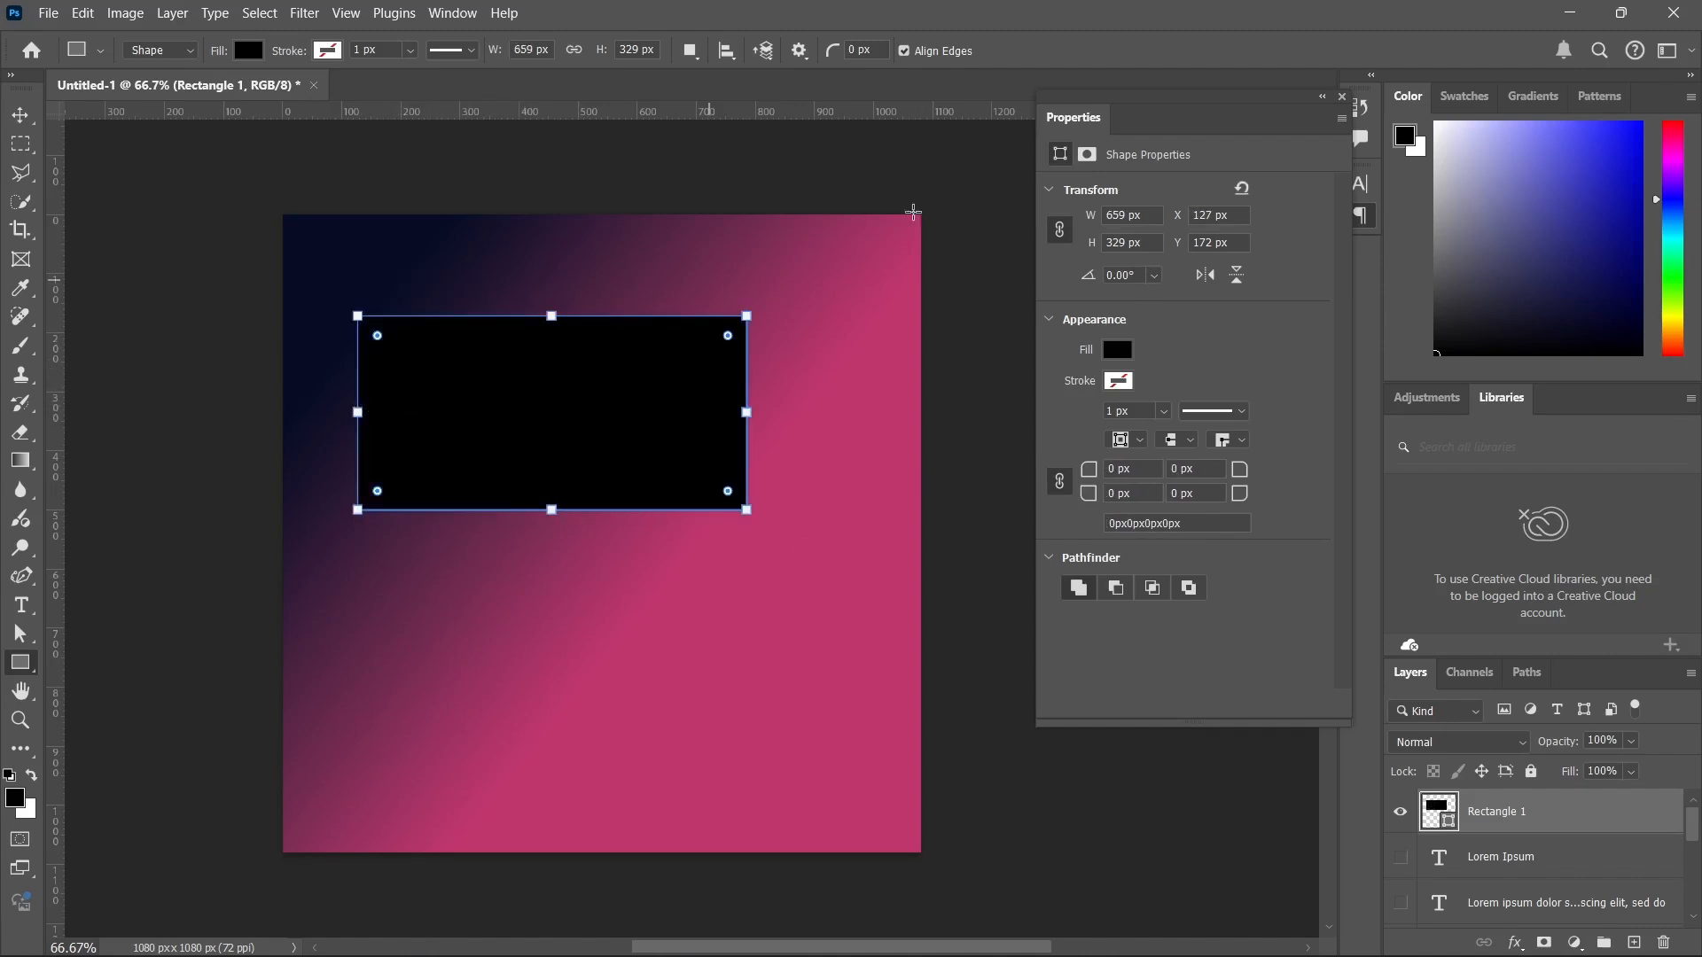
Try several recently used fill colours on the rectangle, settle on dark grey, and round all four corners to 95 px.
left_click_drag(1159, 107, 1105, 102)
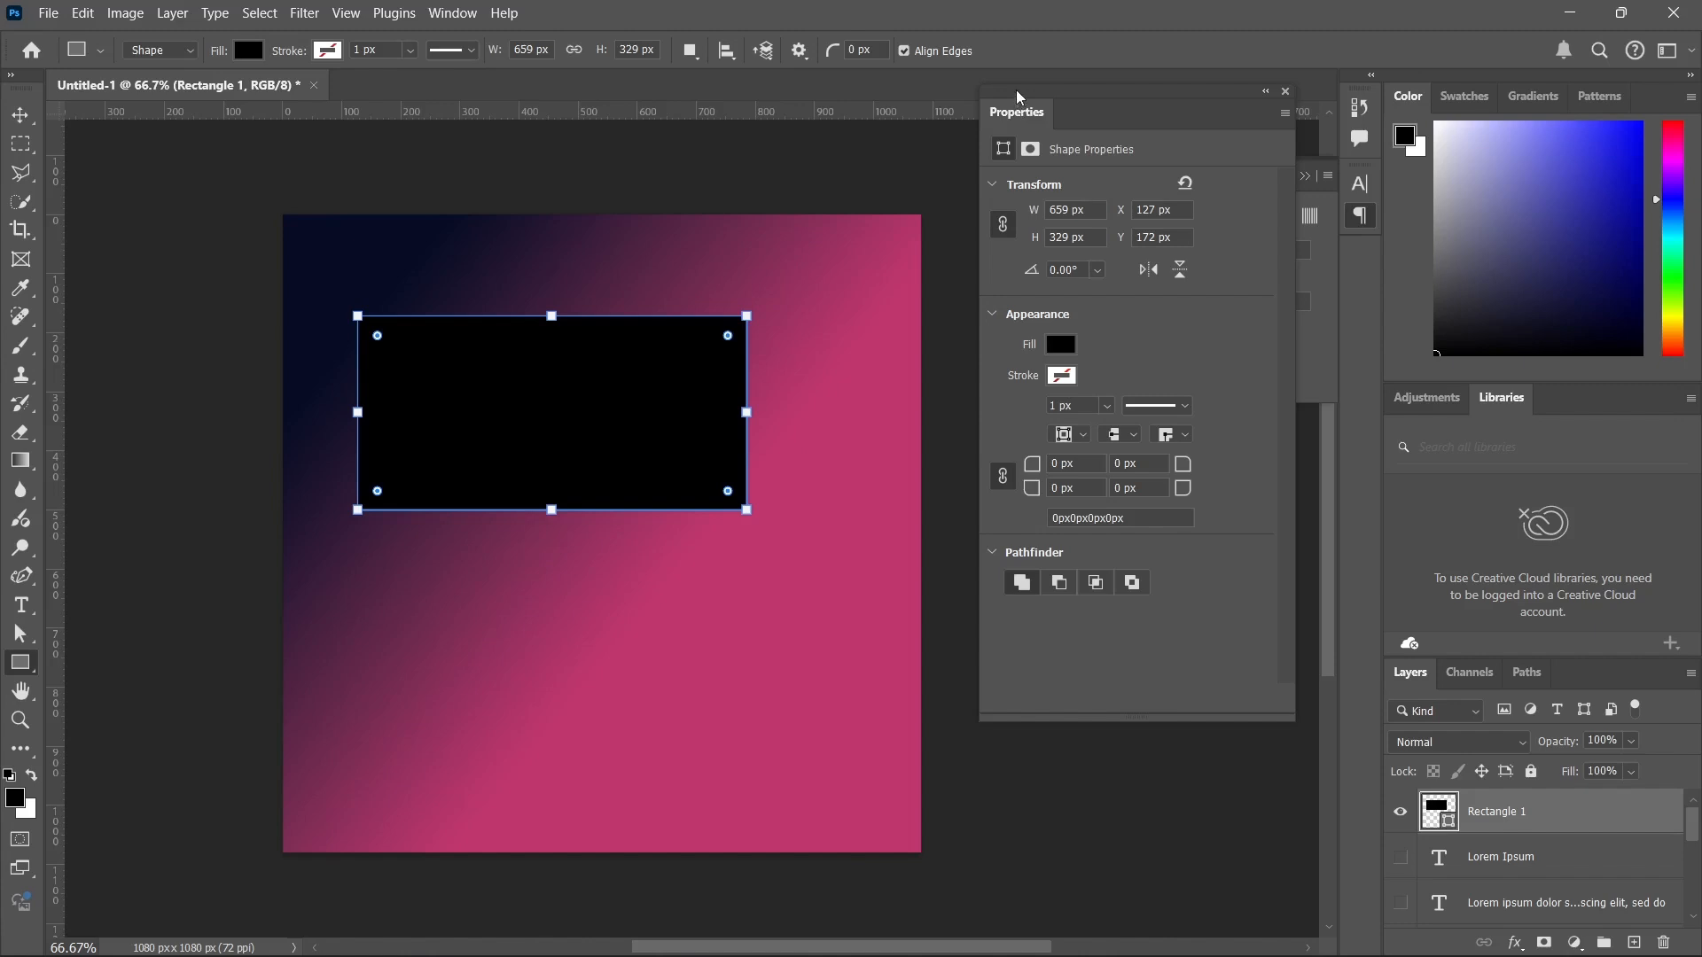
left_click_drag(1020, 97, 1024, 110)
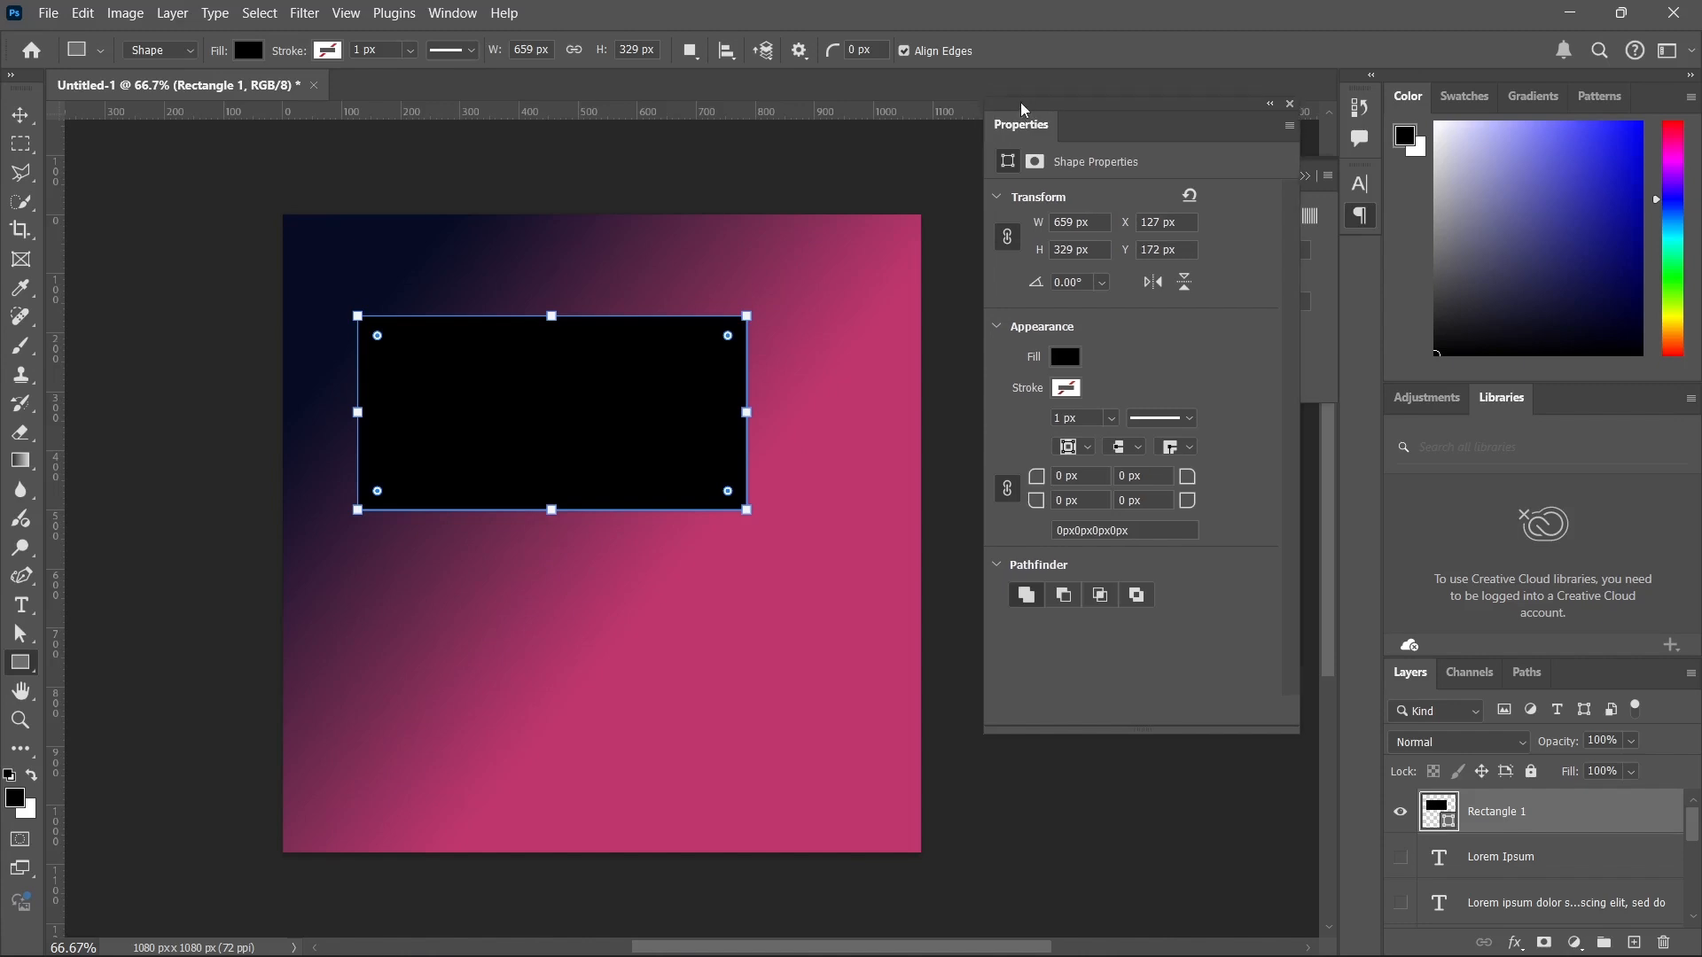
left_click(1064, 358)
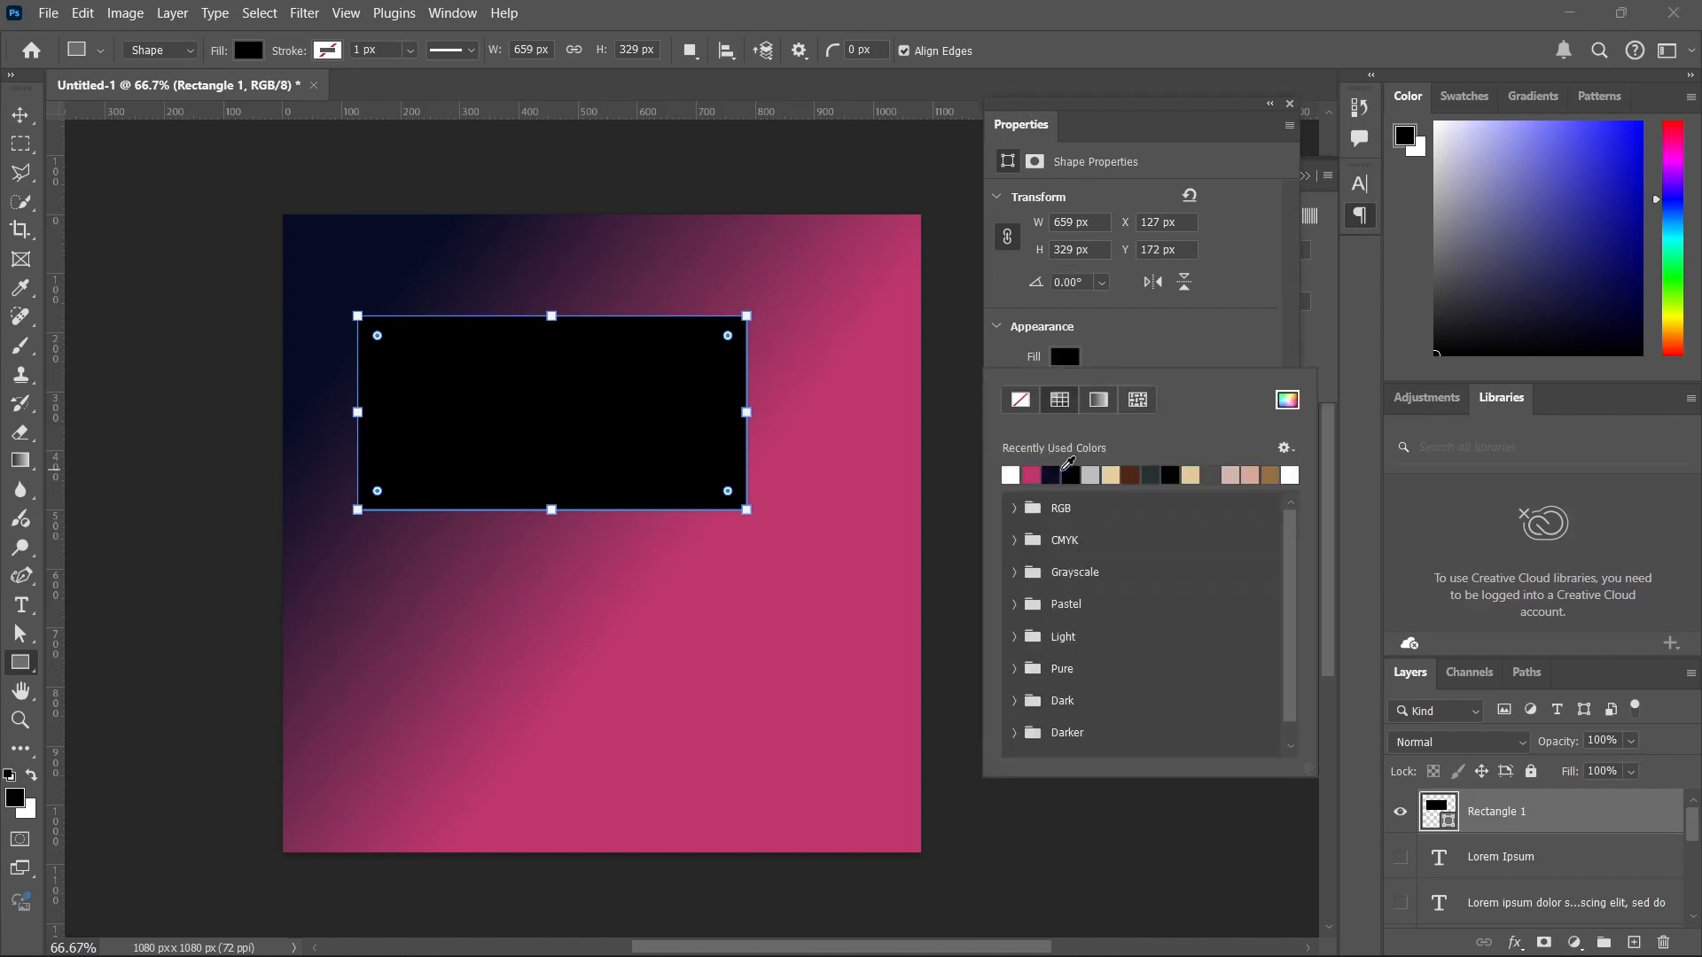
left_click(1051, 474)
left_click(1112, 475)
left_click(1213, 476)
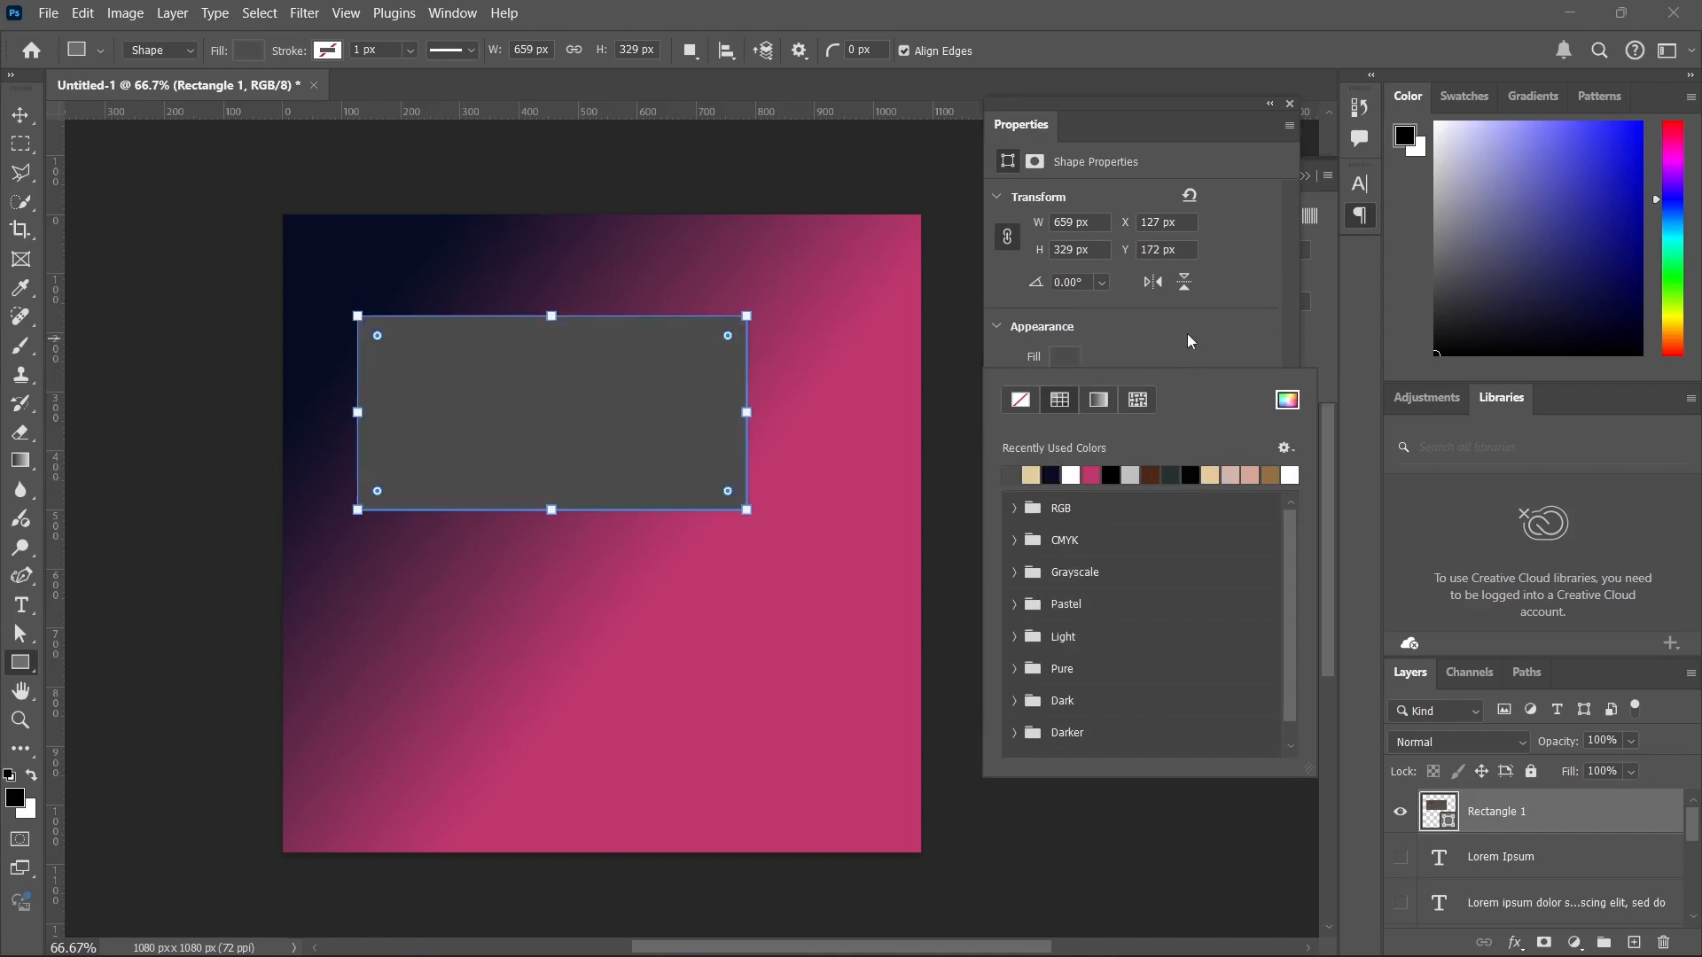
left_click(1187, 333)
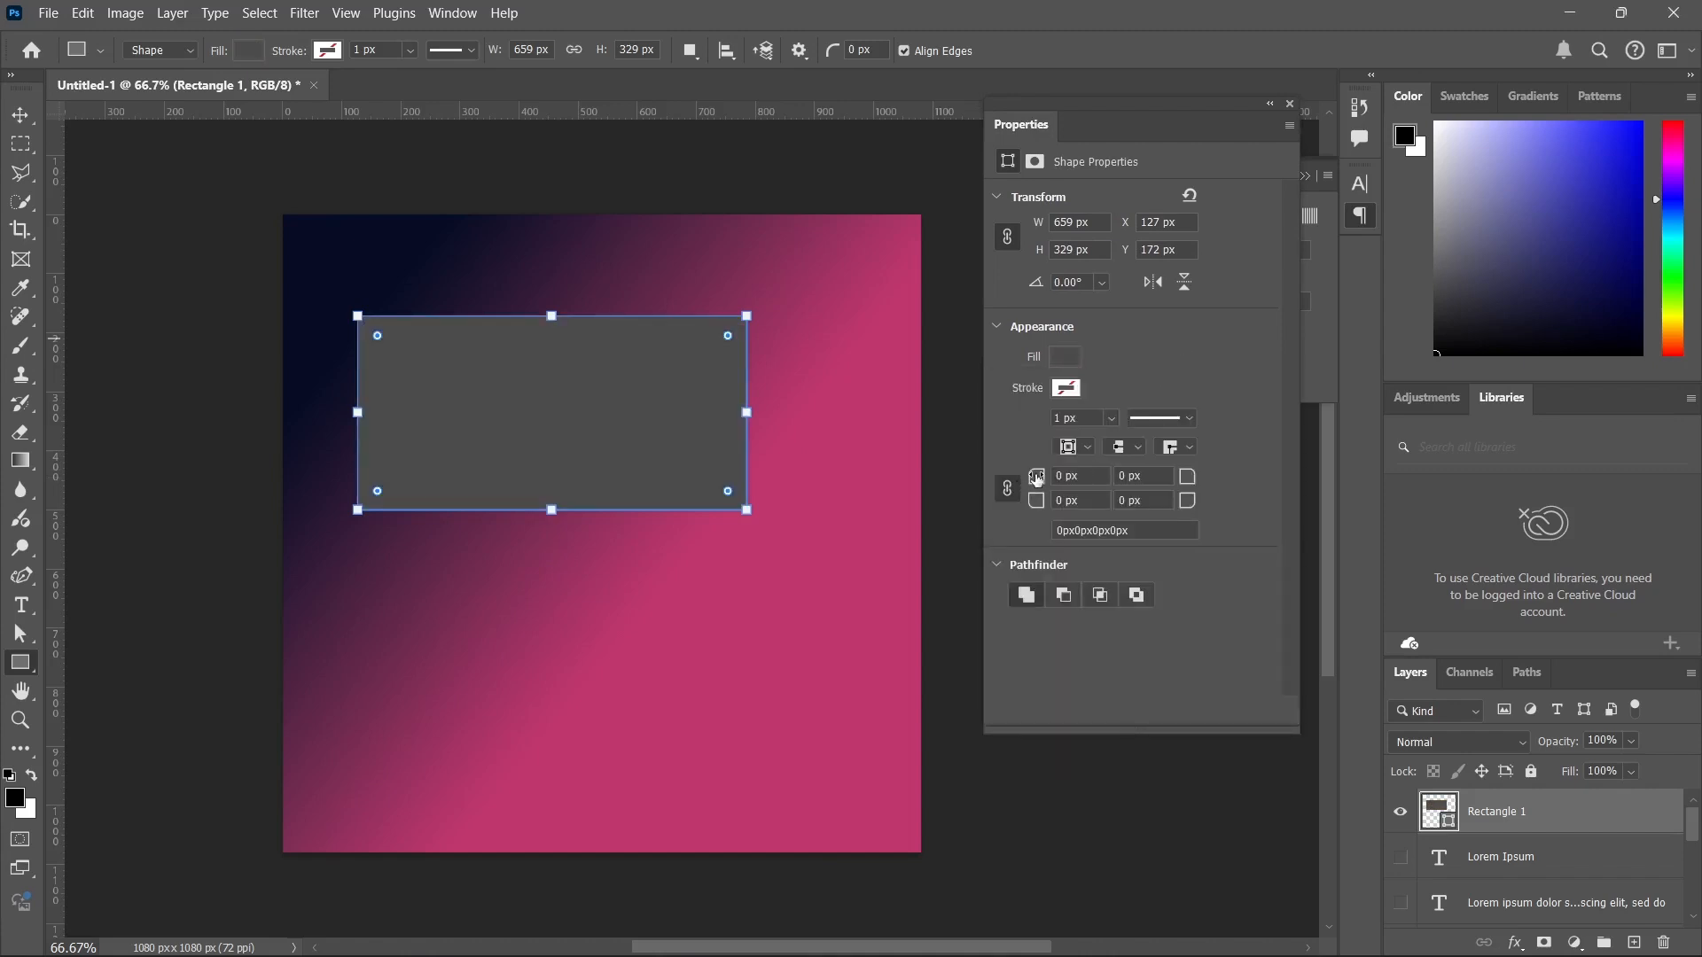
left_click_drag(1036, 479, 1108, 483)
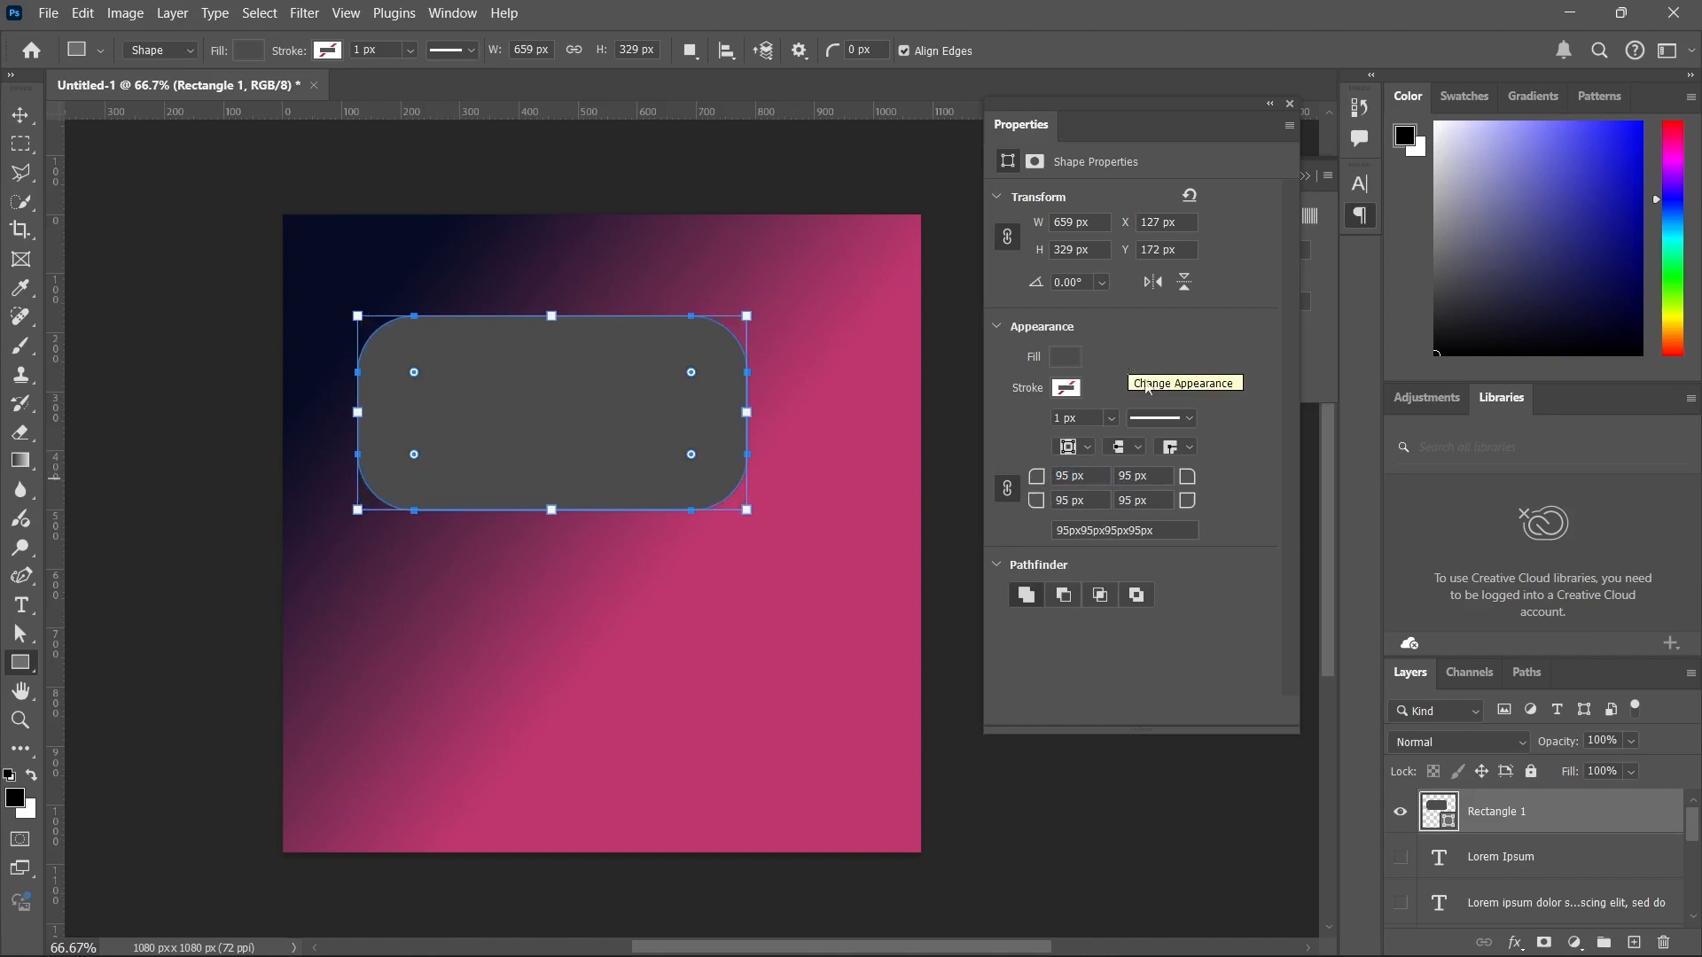
left_click(1290, 103)
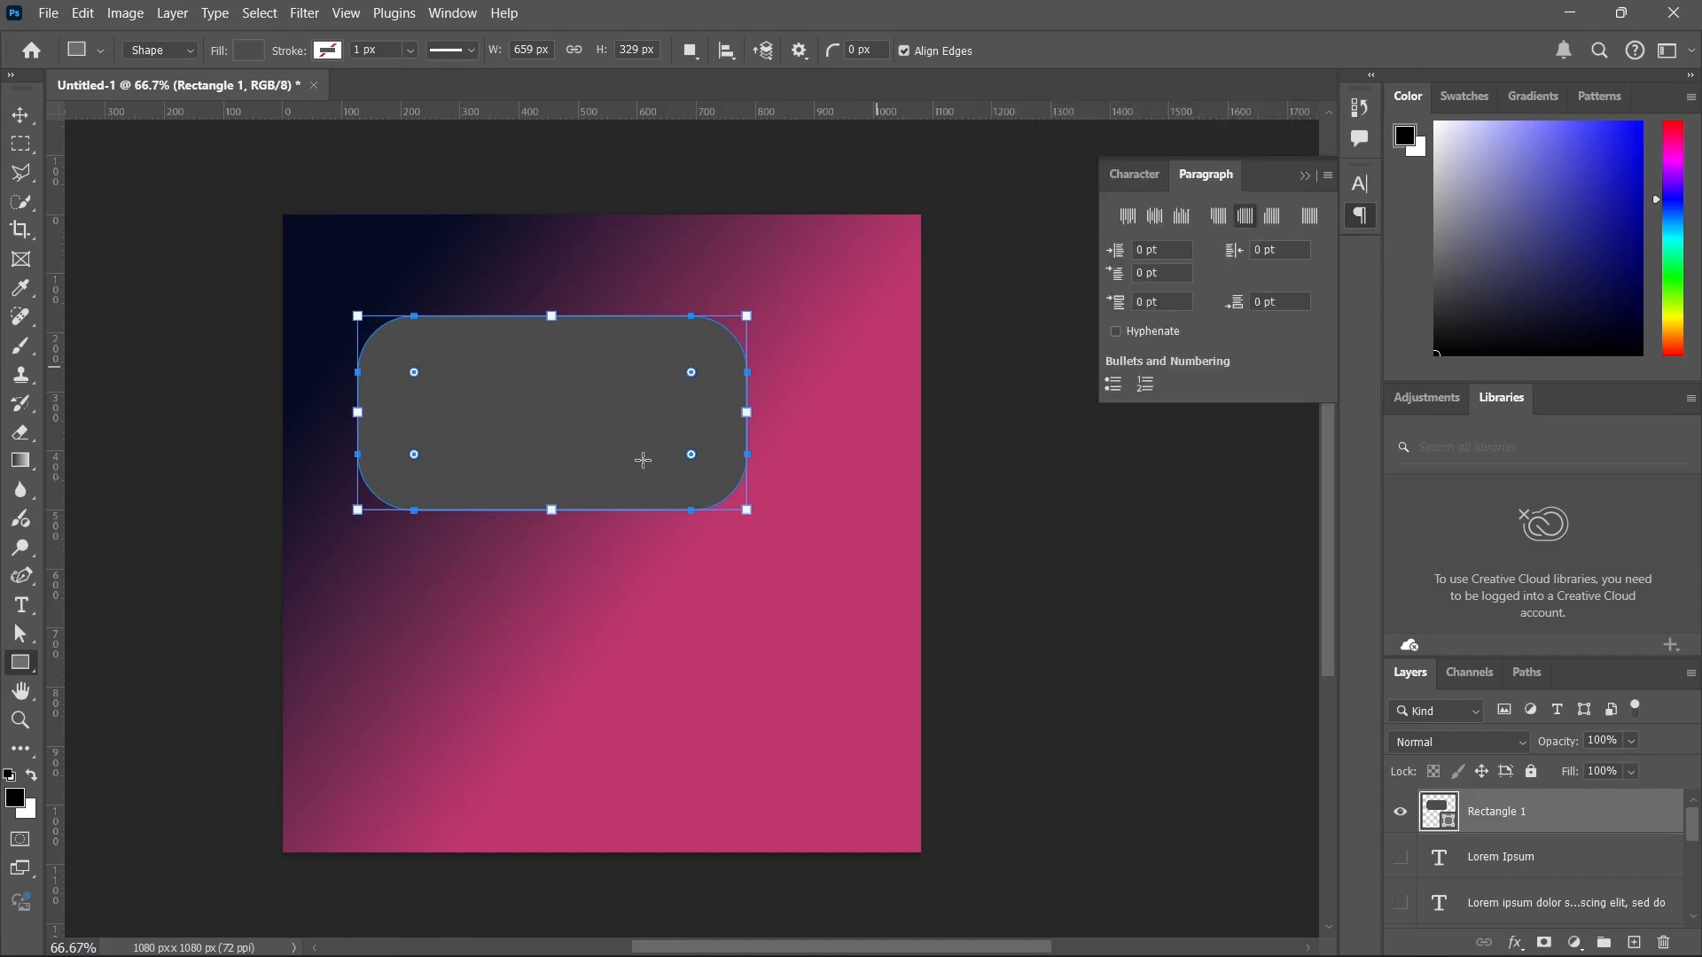
Draw an ellipse about 566 × 392 px below the rounded rectangle and add a circle about 224 px wide beside it.
right_click(22, 673)
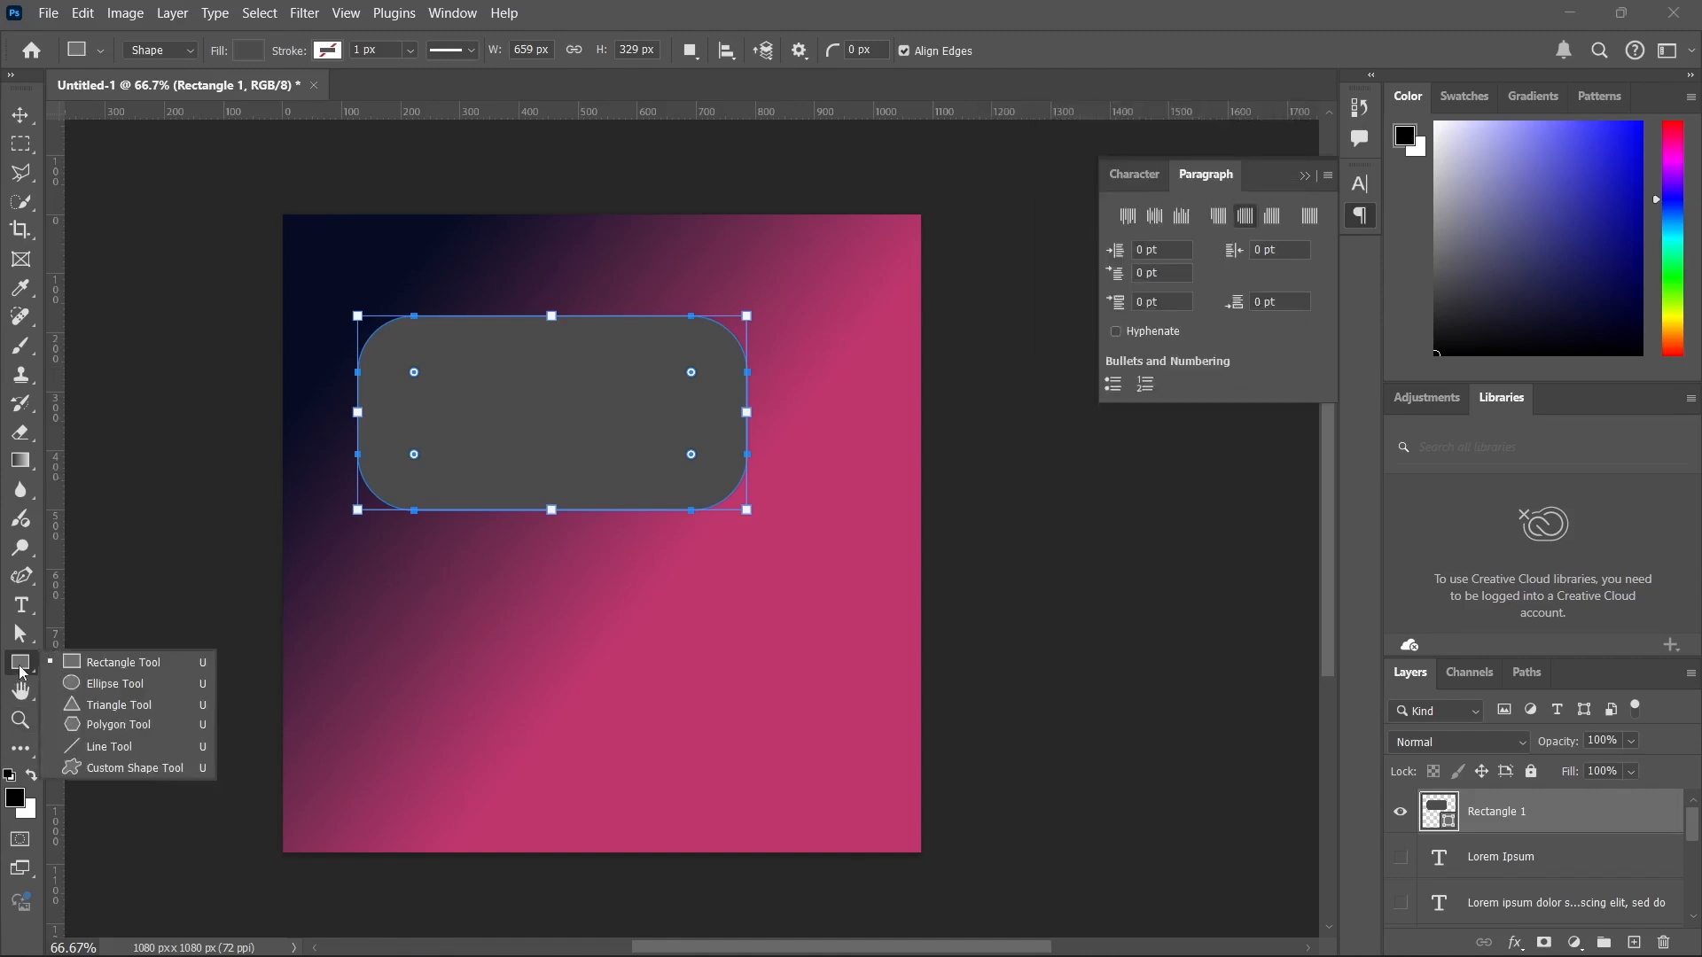
left_click(163, 686)
left_click_drag(416, 603, 733, 817)
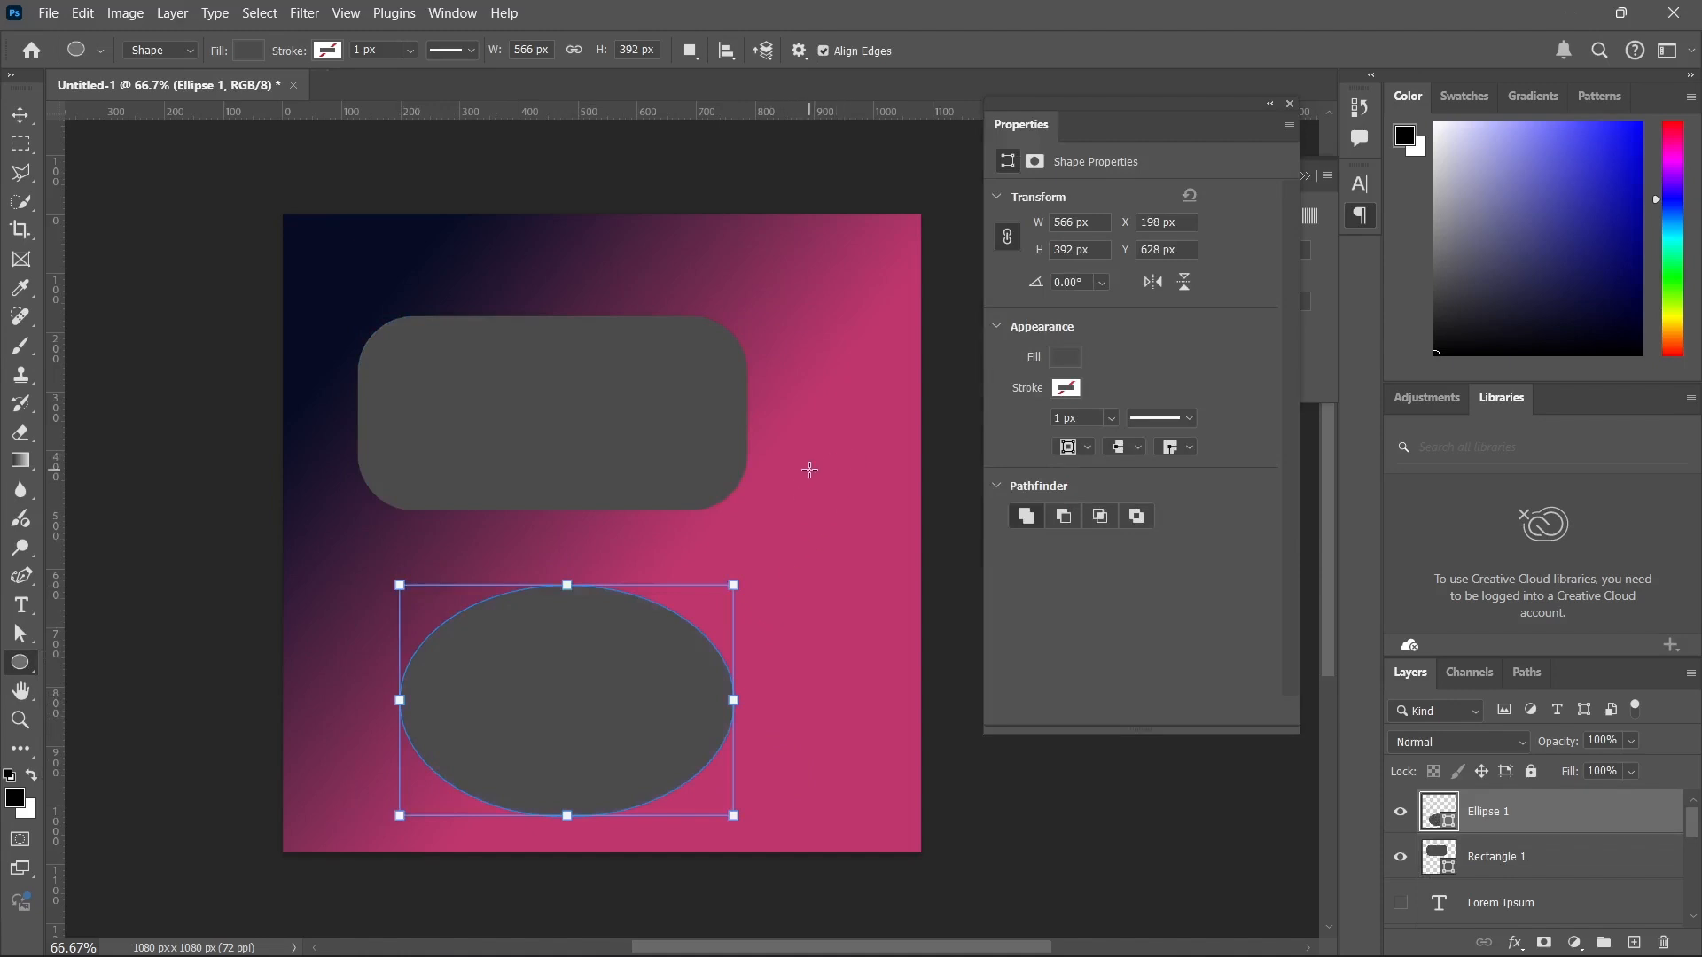
left_click_drag(793, 348, 936, 484)
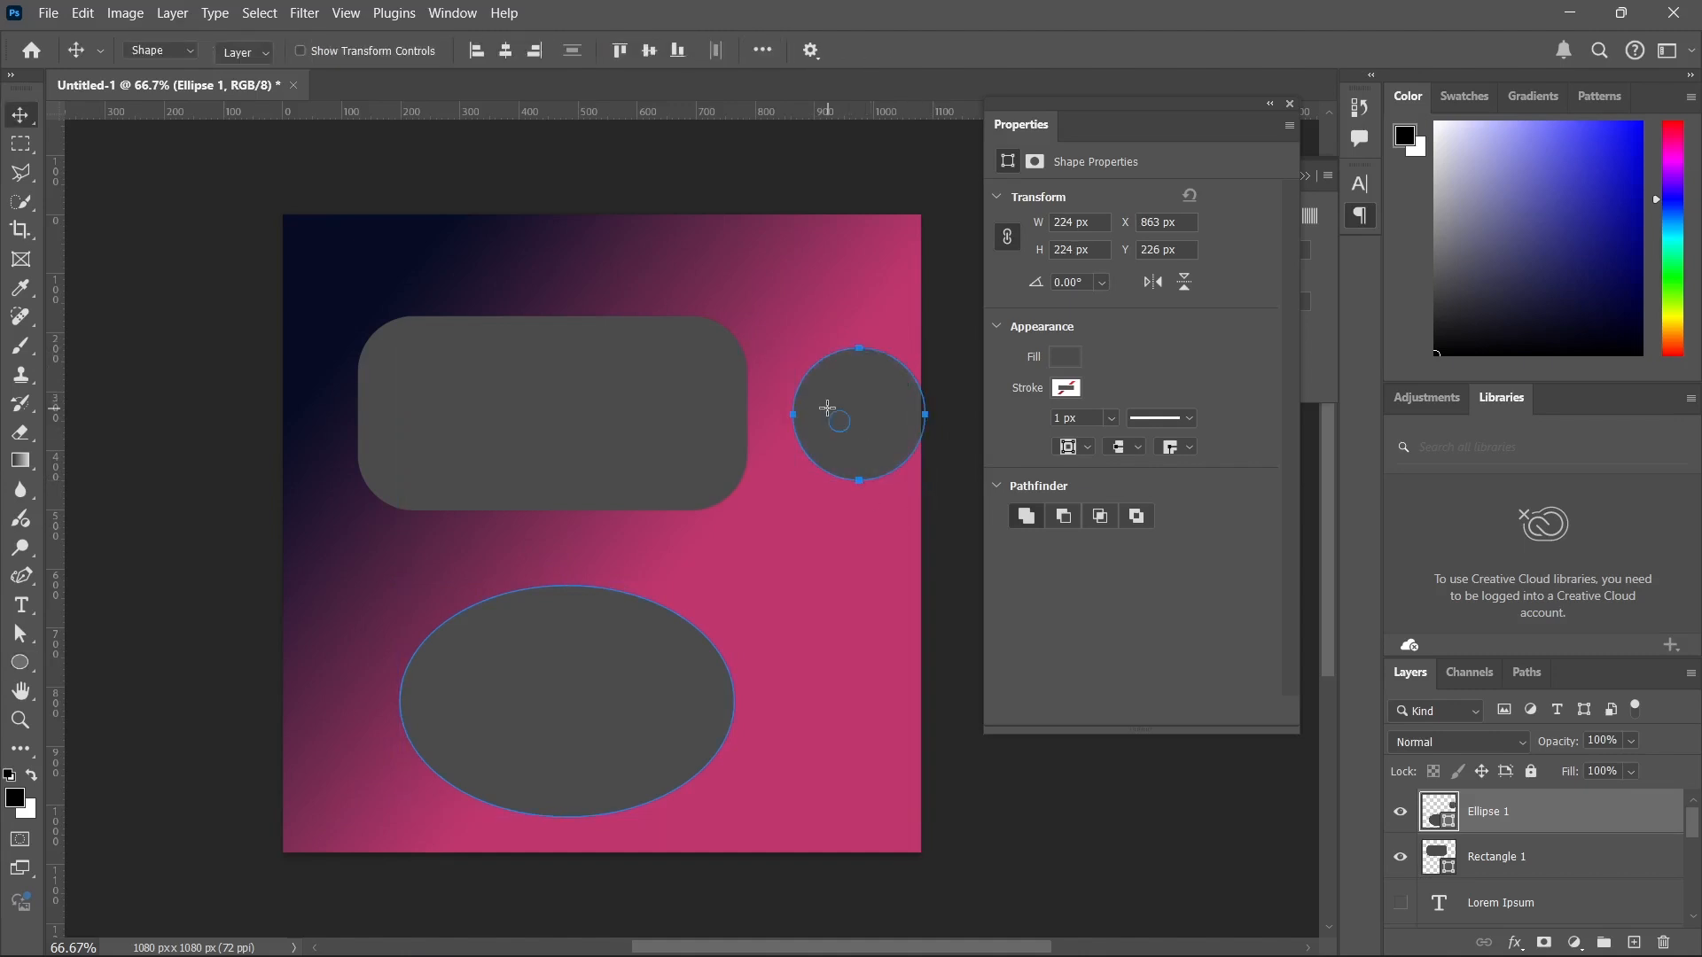
Undo the stray small ellipse, then move the two ellipse shapes and the rounded rectangle up and to the left.
left_click_drag(817, 371, 849, 431)
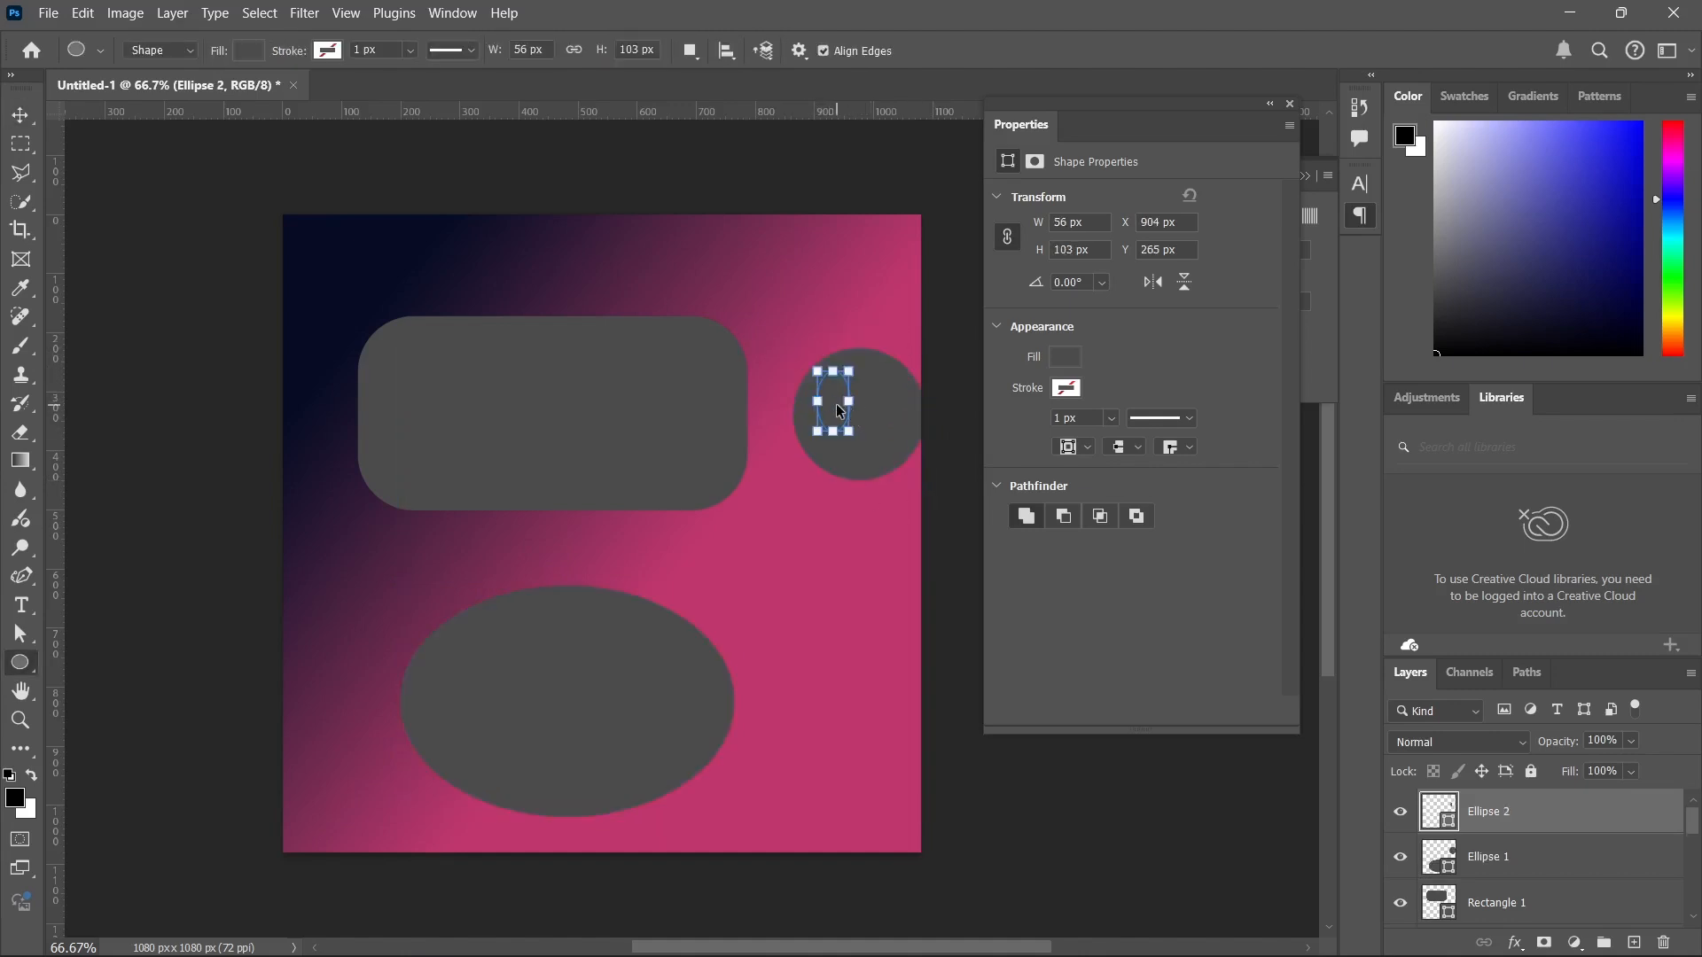
key("ctrl+z")
key("v")
left_click_drag(852, 424, 816, 349)
left_click(625, 429)
left_click_drag(624, 427, 618, 416)
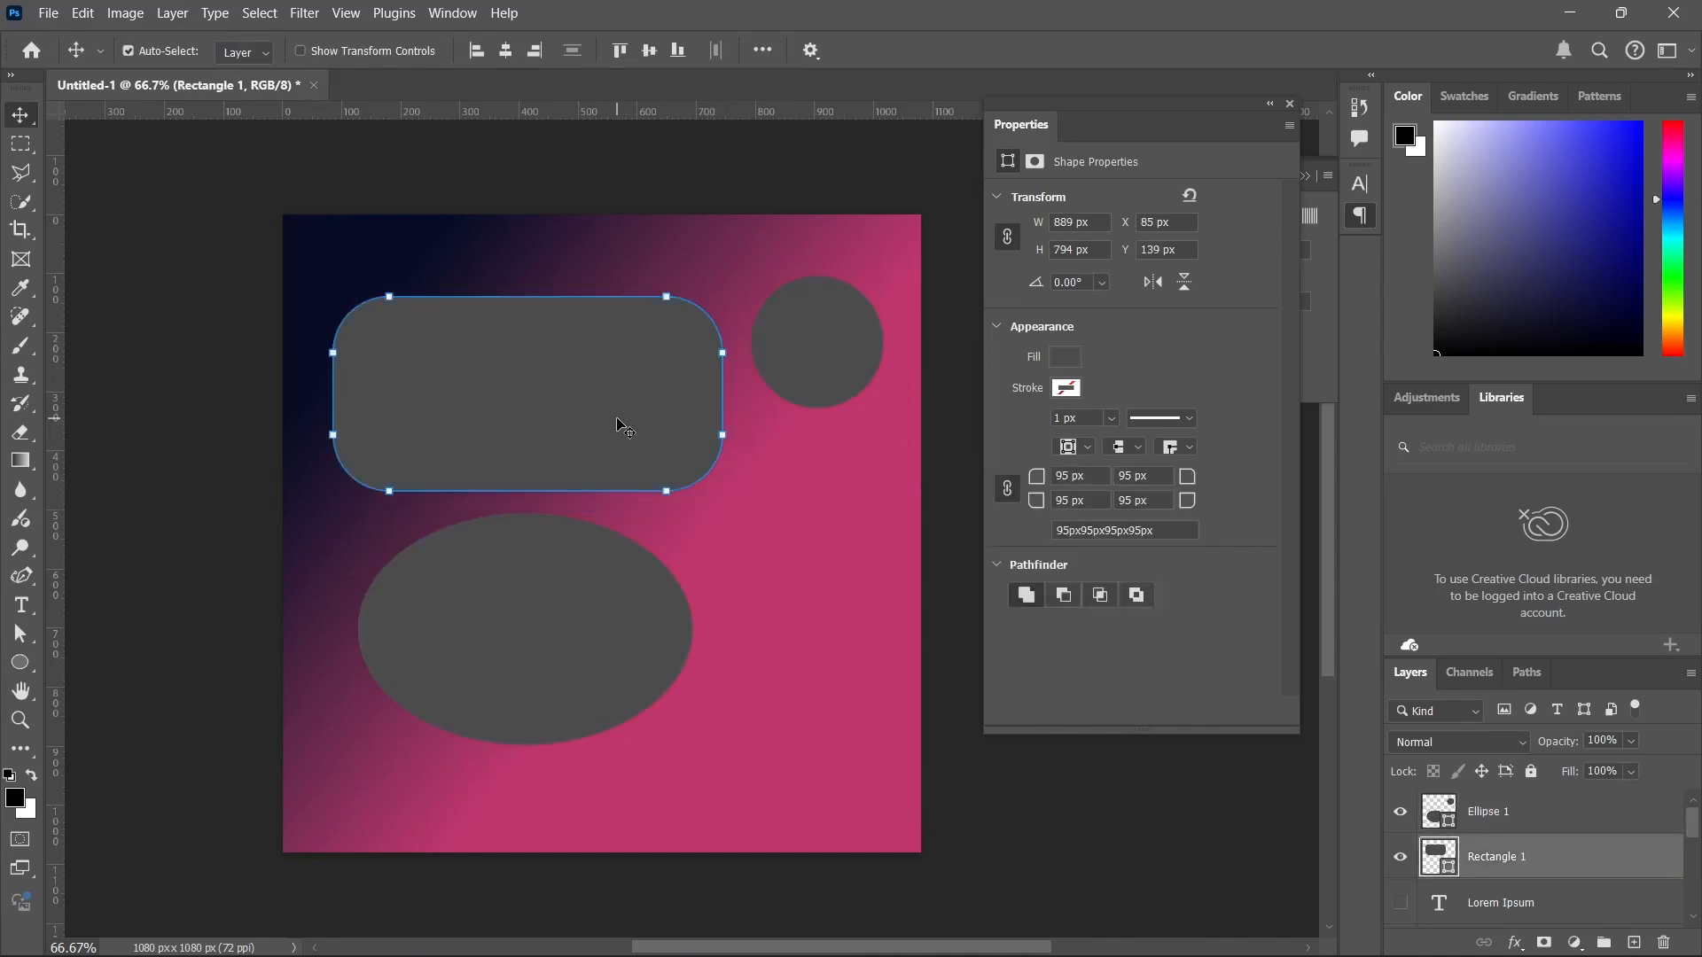
Draw a square of about 199 × 199 px beside the large ellipse, then select the gradient background layer.
left_click_drag(21, 663, 98, 661)
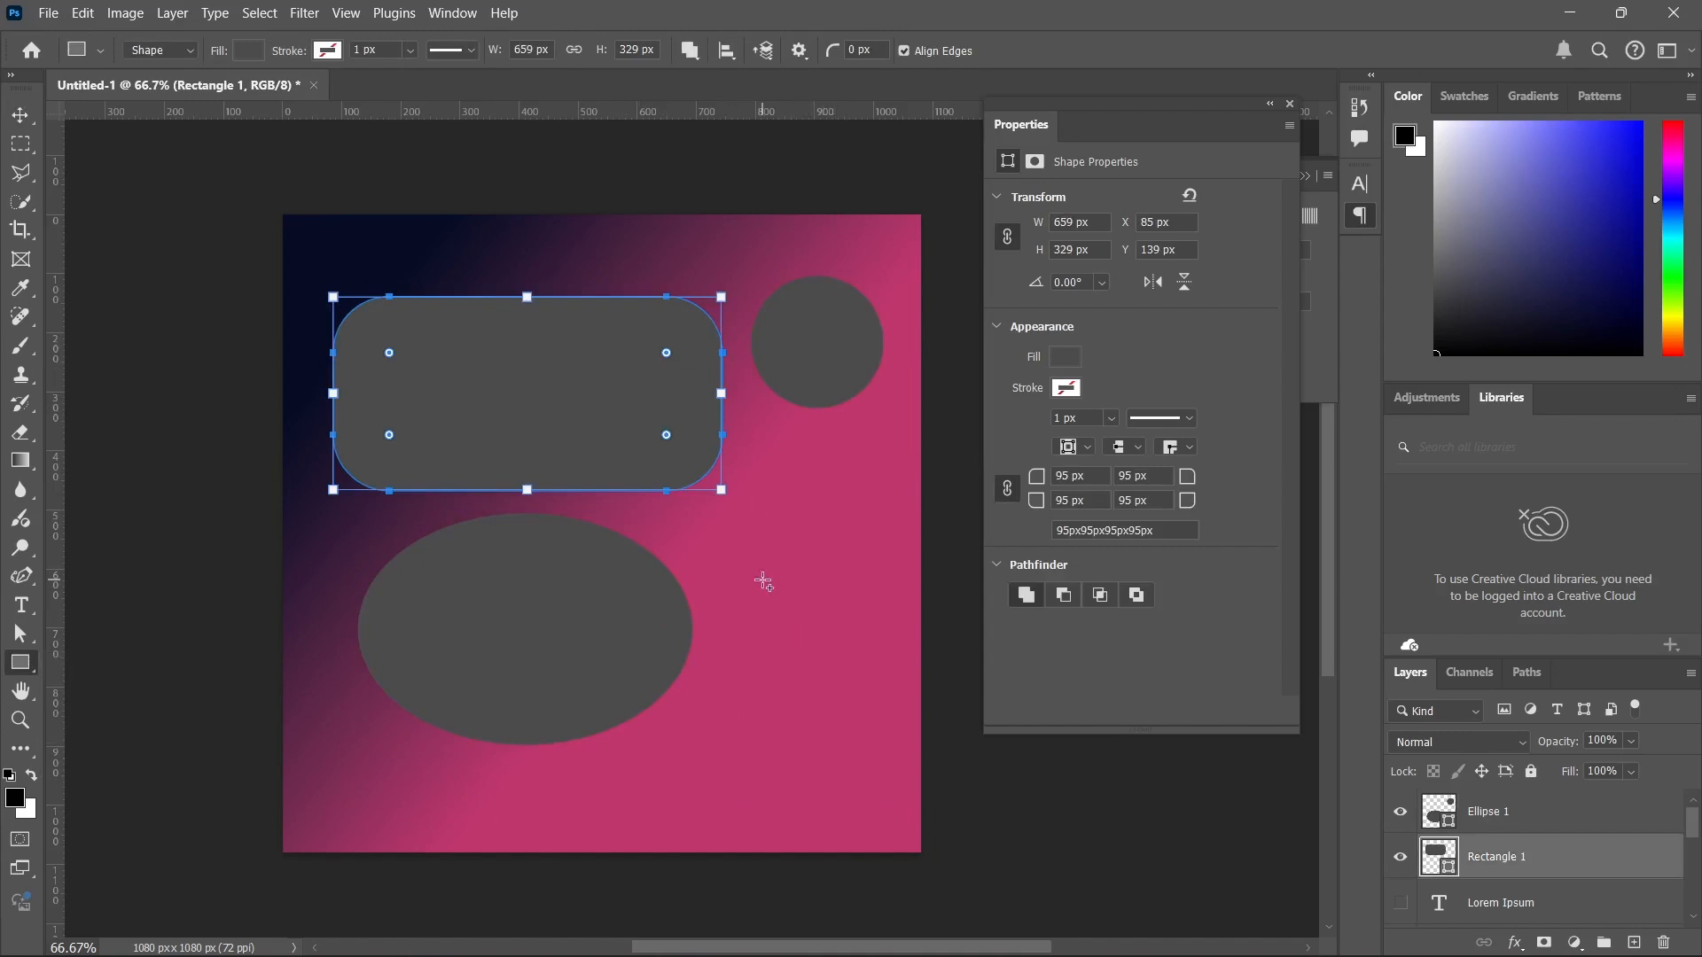
left_click_drag(763, 581, 881, 715)
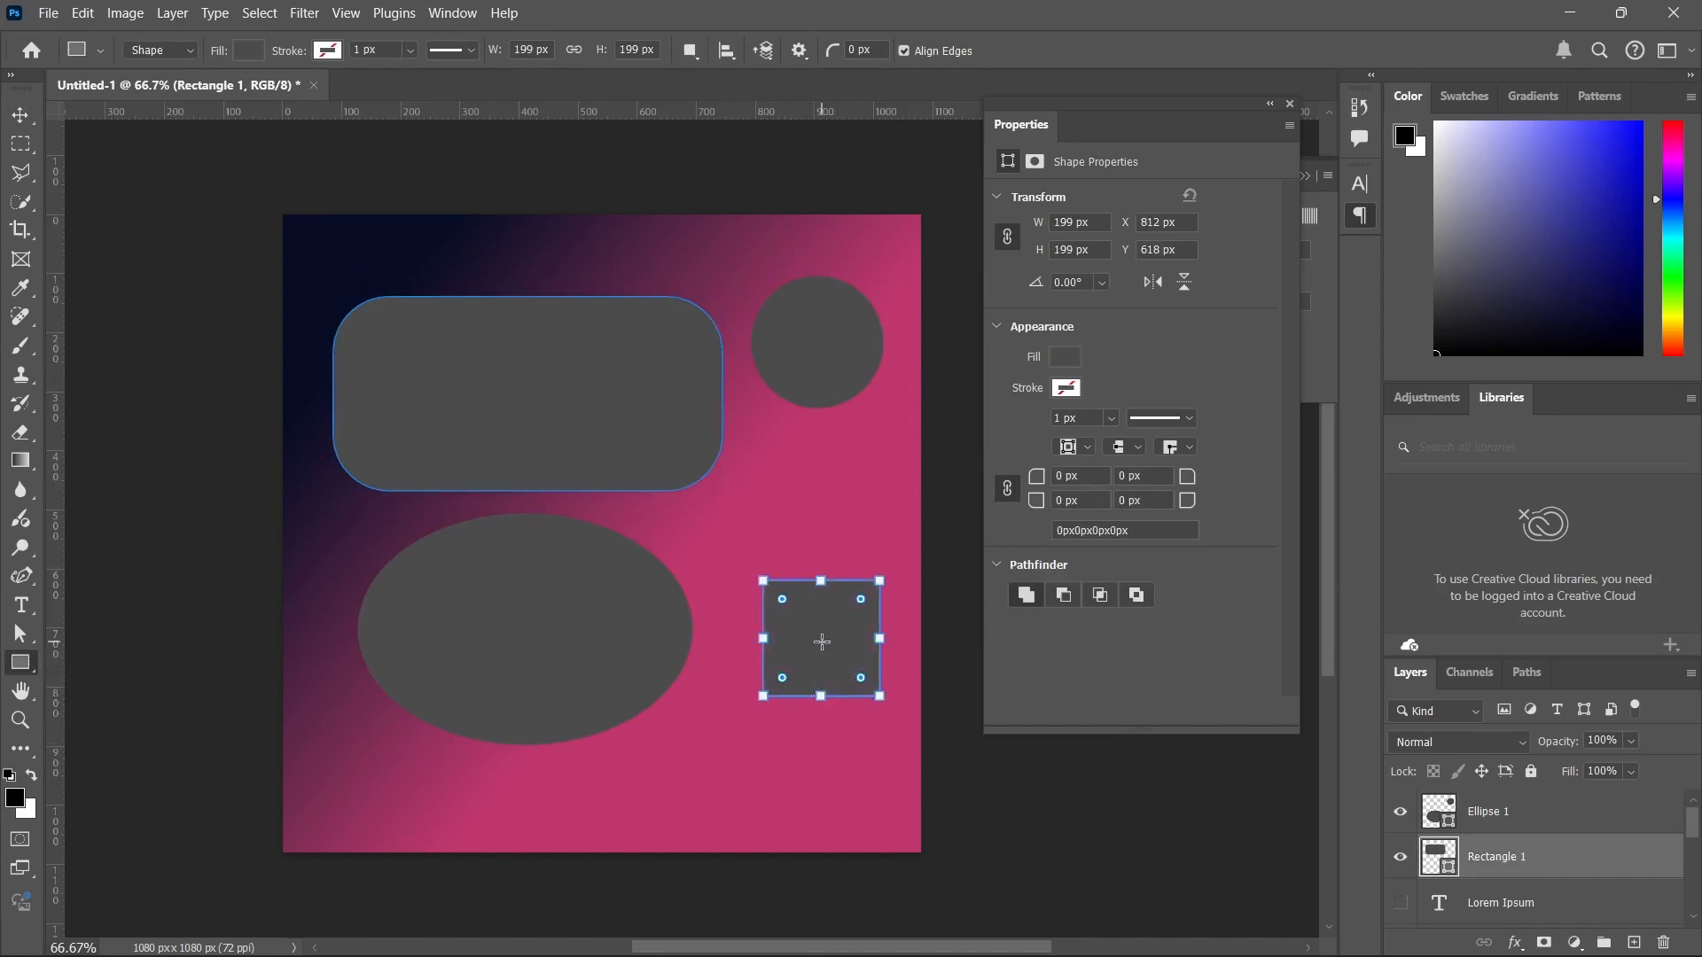
key("v")
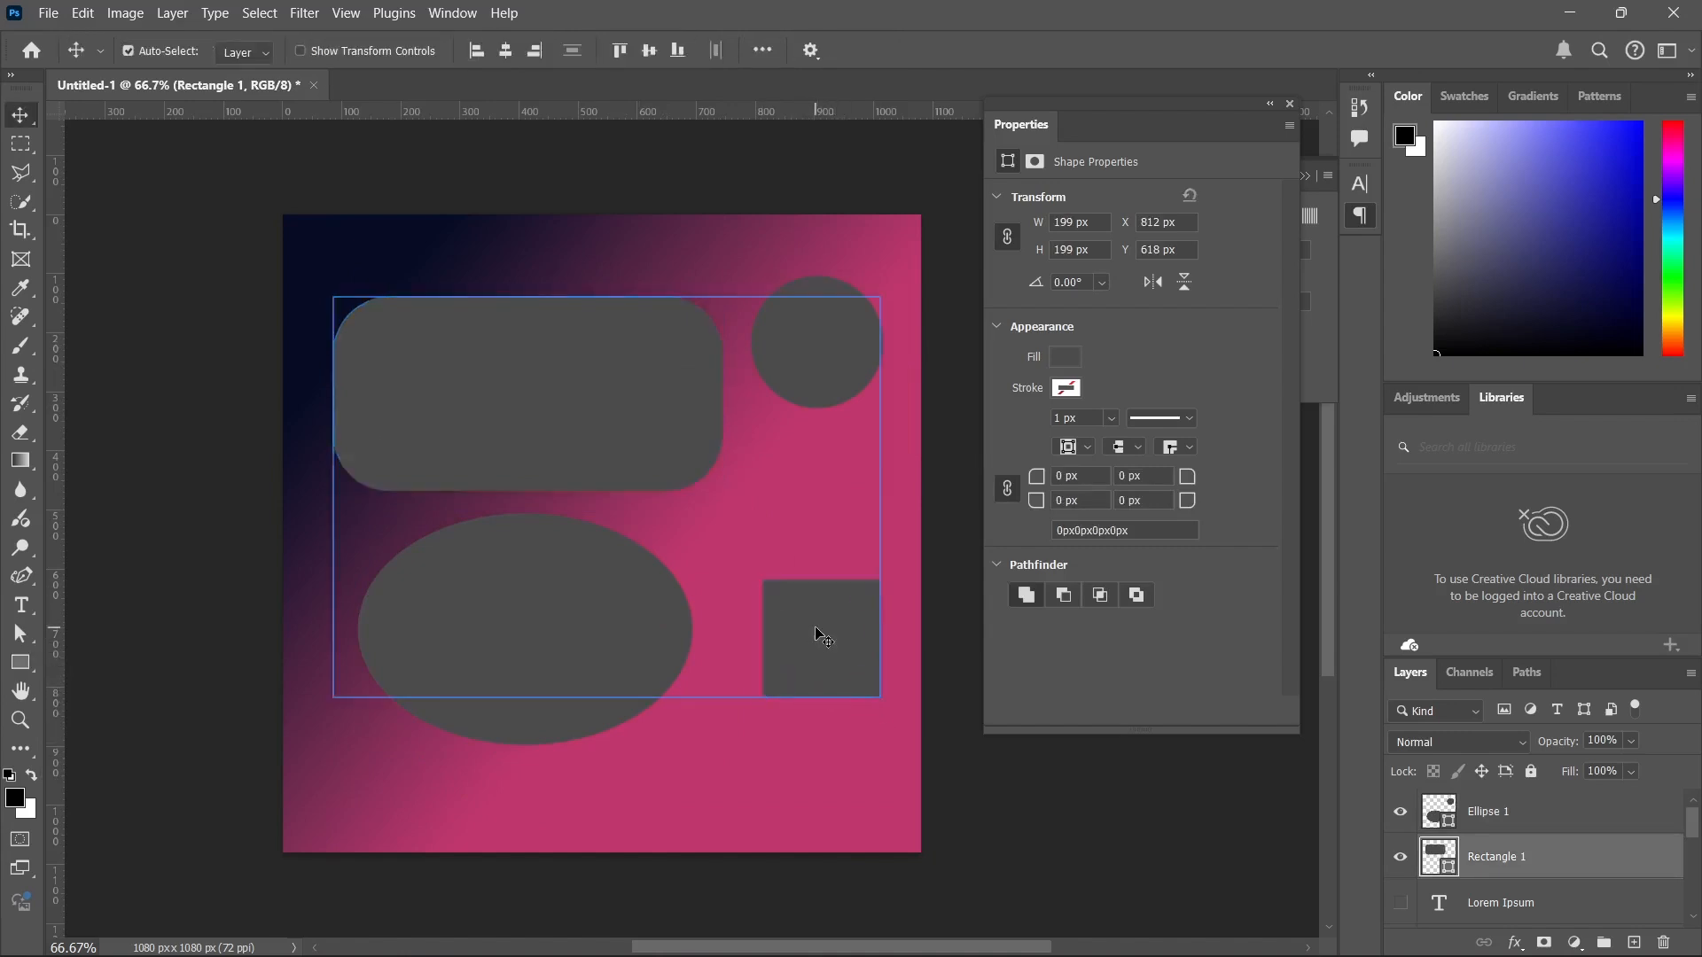
left_click(784, 789)
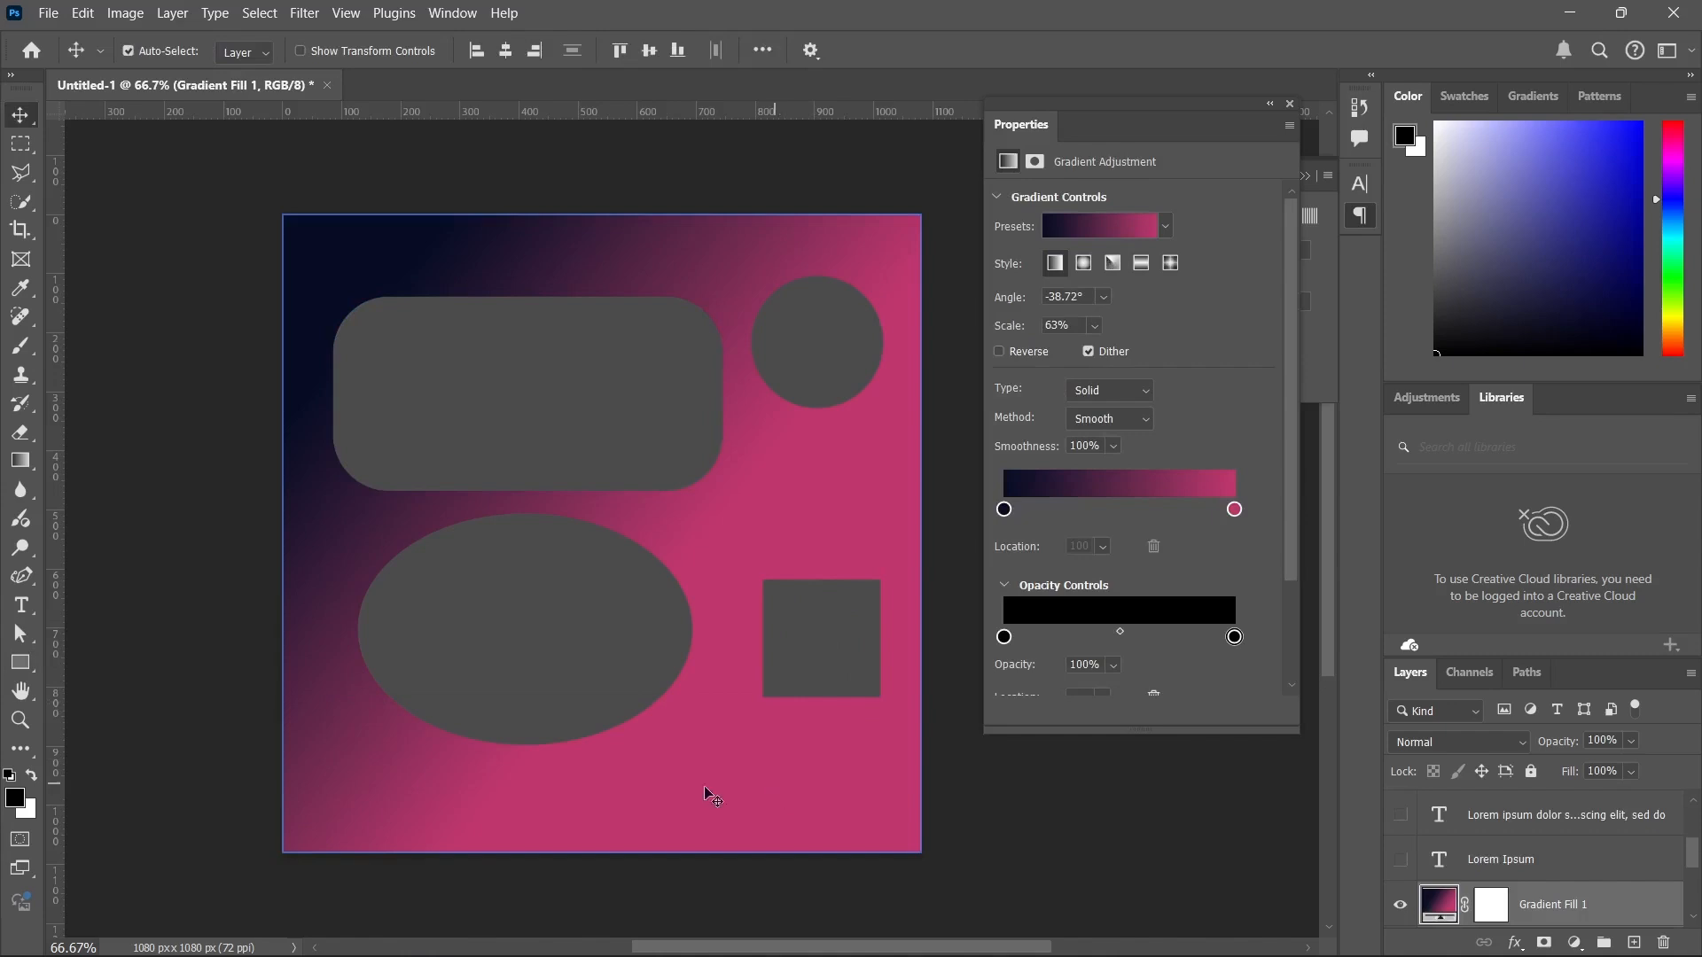
Pan the canvas slightly with the Hand tool and zoom out to about 55.7% with the Zoom tool.
left_click(21, 690)
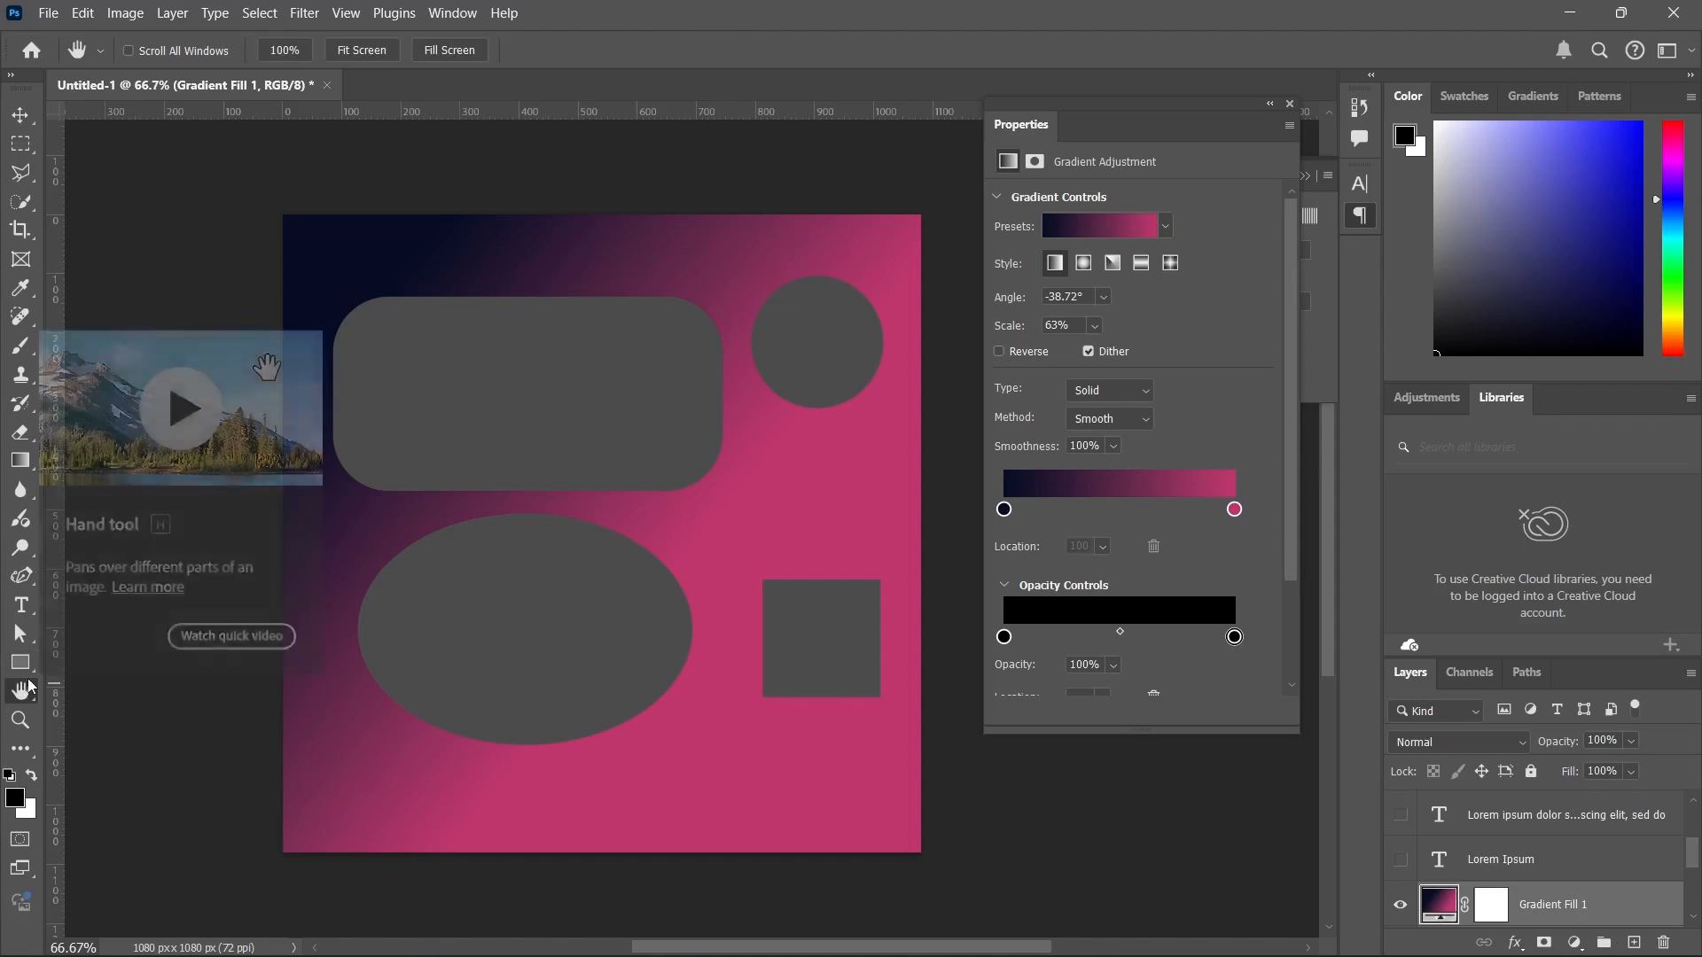
mouse_move(570, 470)
left_mouse_down()
mouse_move(413, 417)
mouse_move(581, 836)
mouse_move(688, 603)
mouse_move(718, 471)
mouse_move(273, 644)
mouse_move(593, 570)
mouse_move(612, 527)
mouse_move(572, 477)
left_mouse_up()
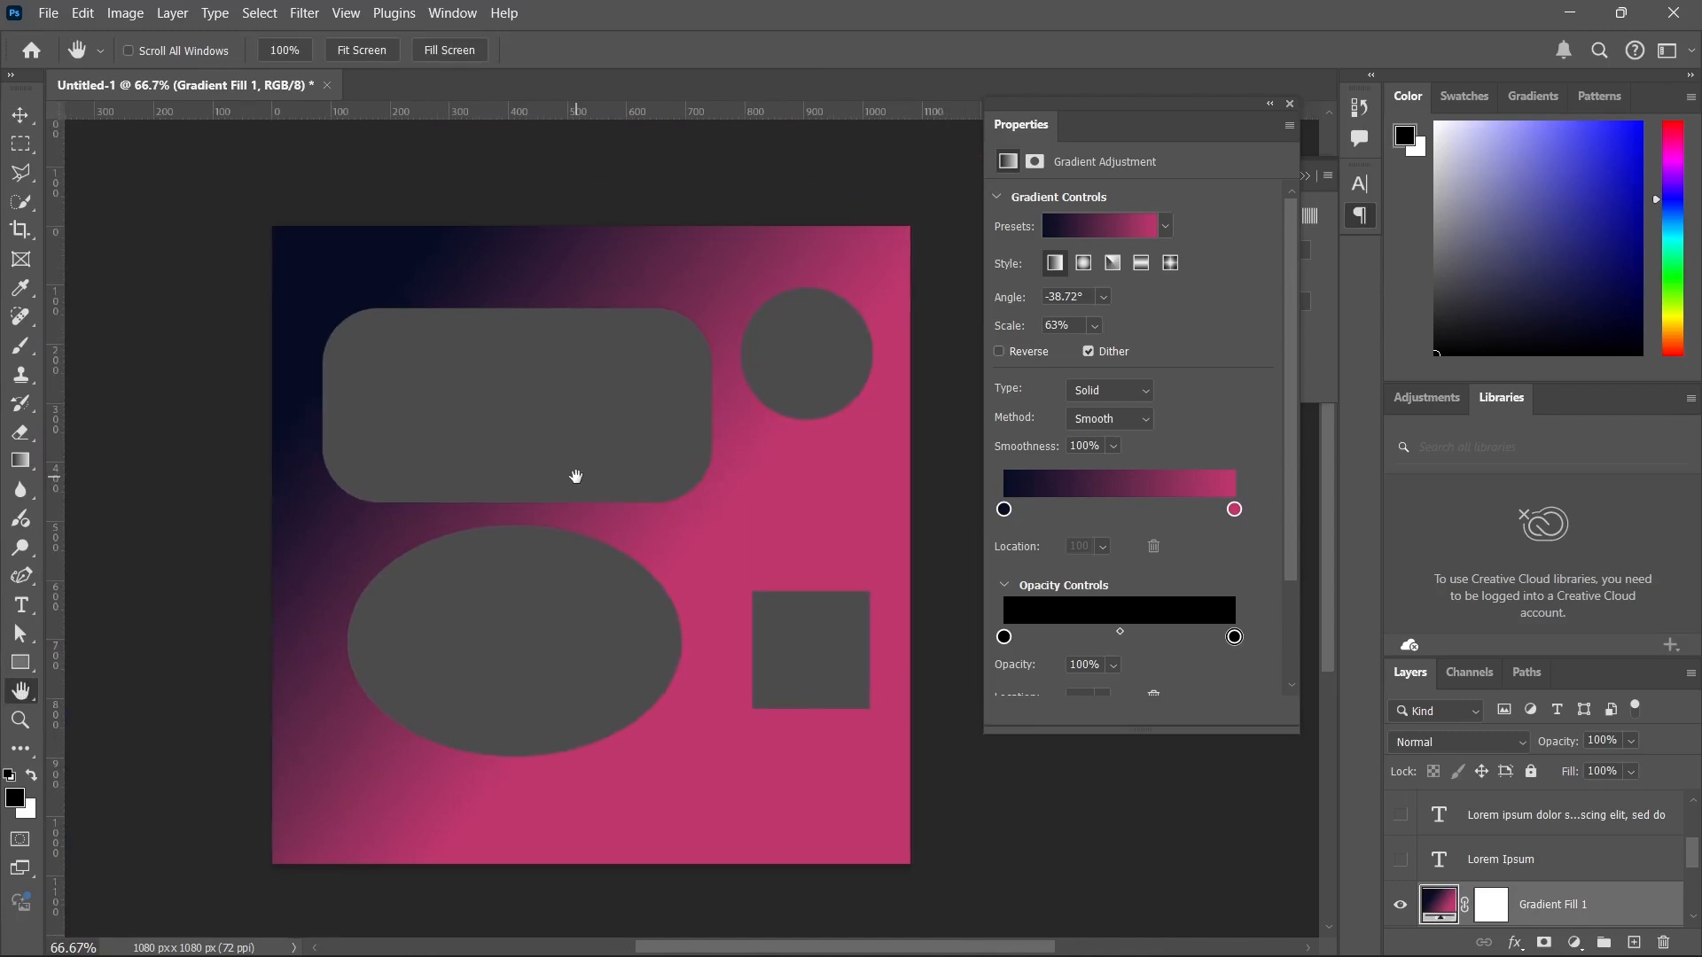
left_click(19, 720)
left_click_drag(524, 532, 515, 578)
left_click_drag(515, 579, 523, 531)
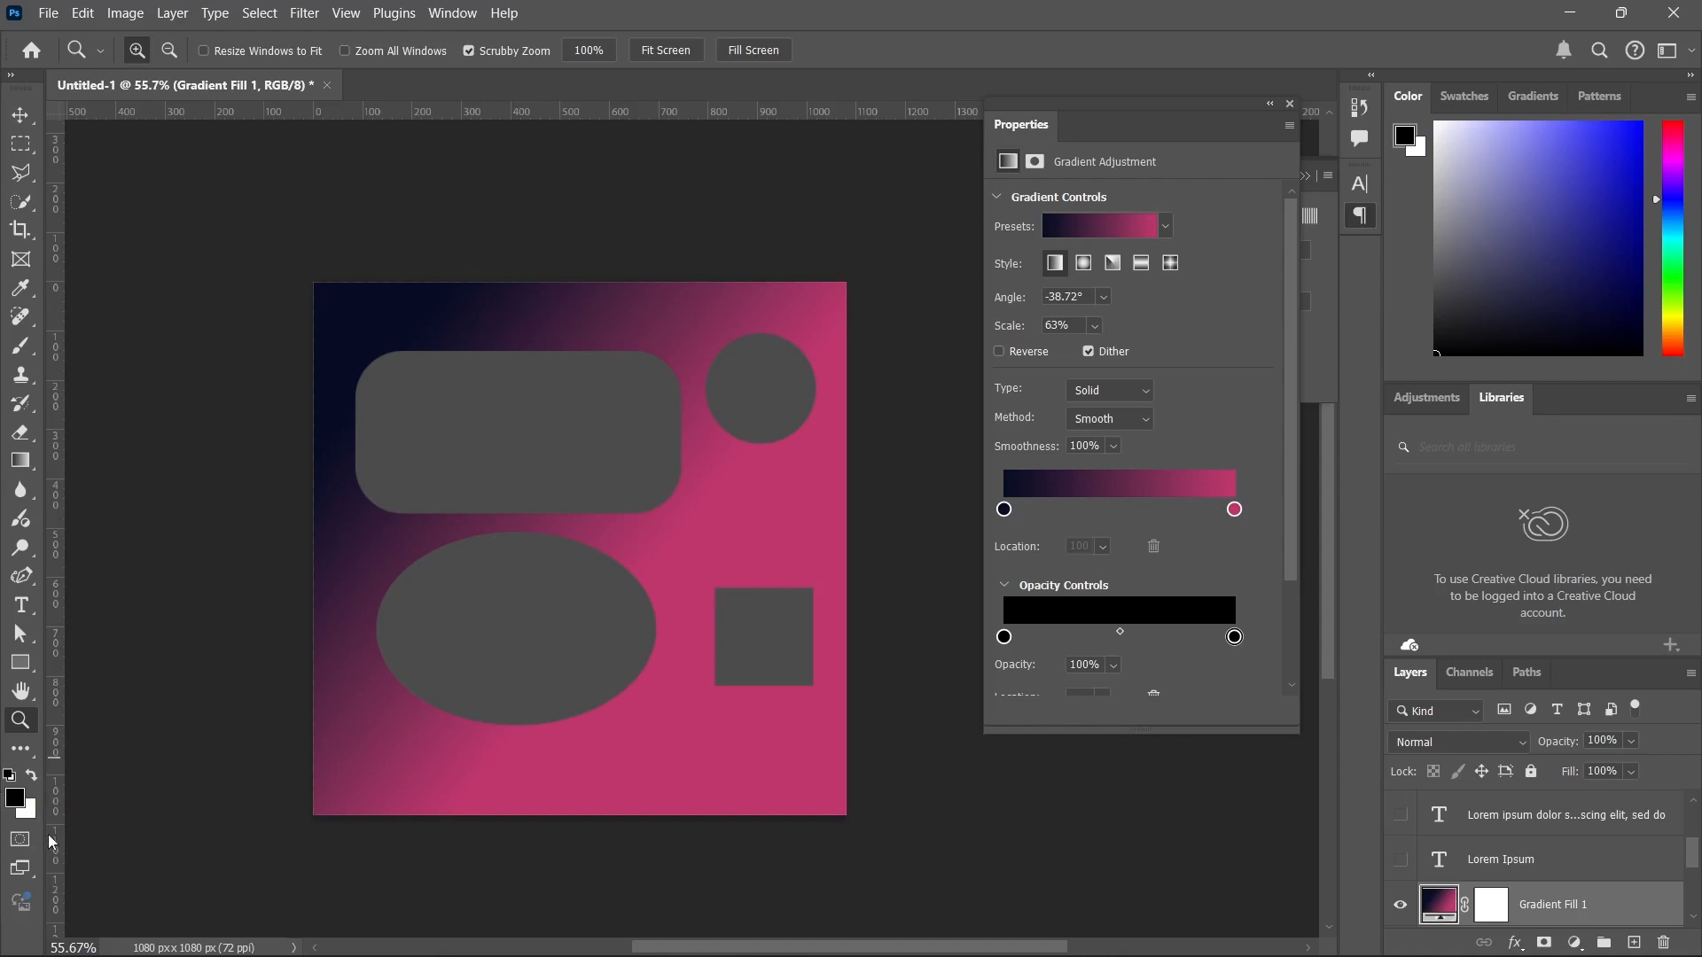
Swap the foreground and background colours so that white is the foreground colour.
key("x")
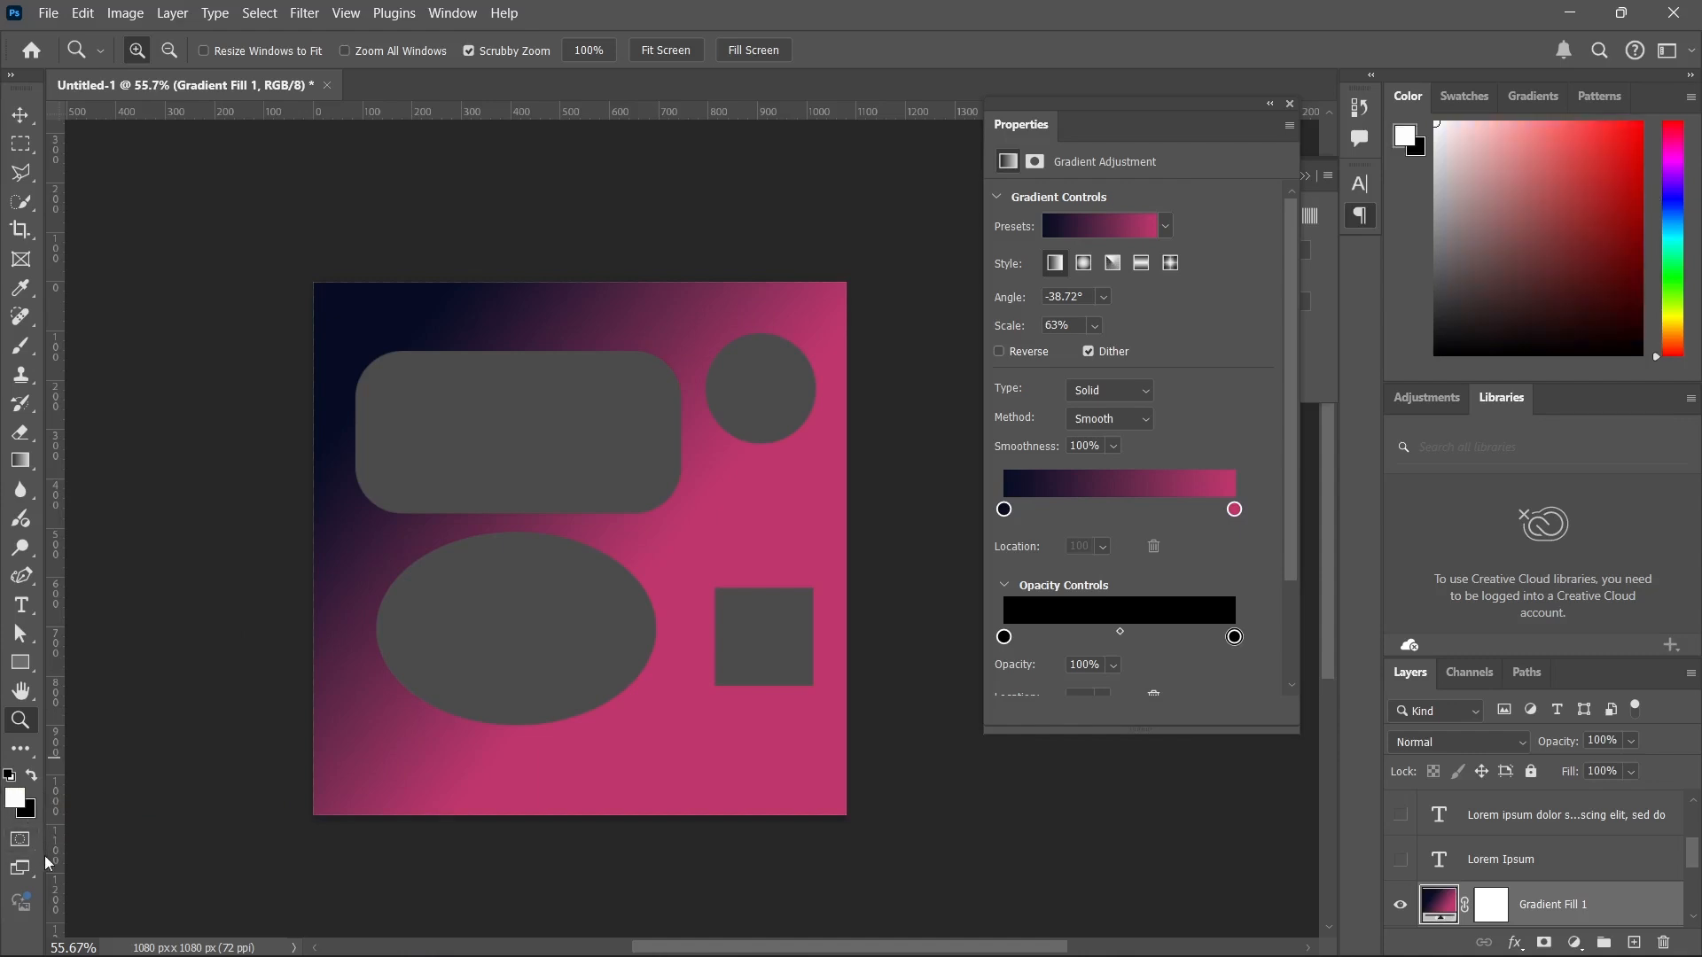
Swap the foreground and background colours back and forth, then set the foreground colour to pure red, ff0000.
key("x")
key("x")
key("x")
key("x")
left_click(18, 797)
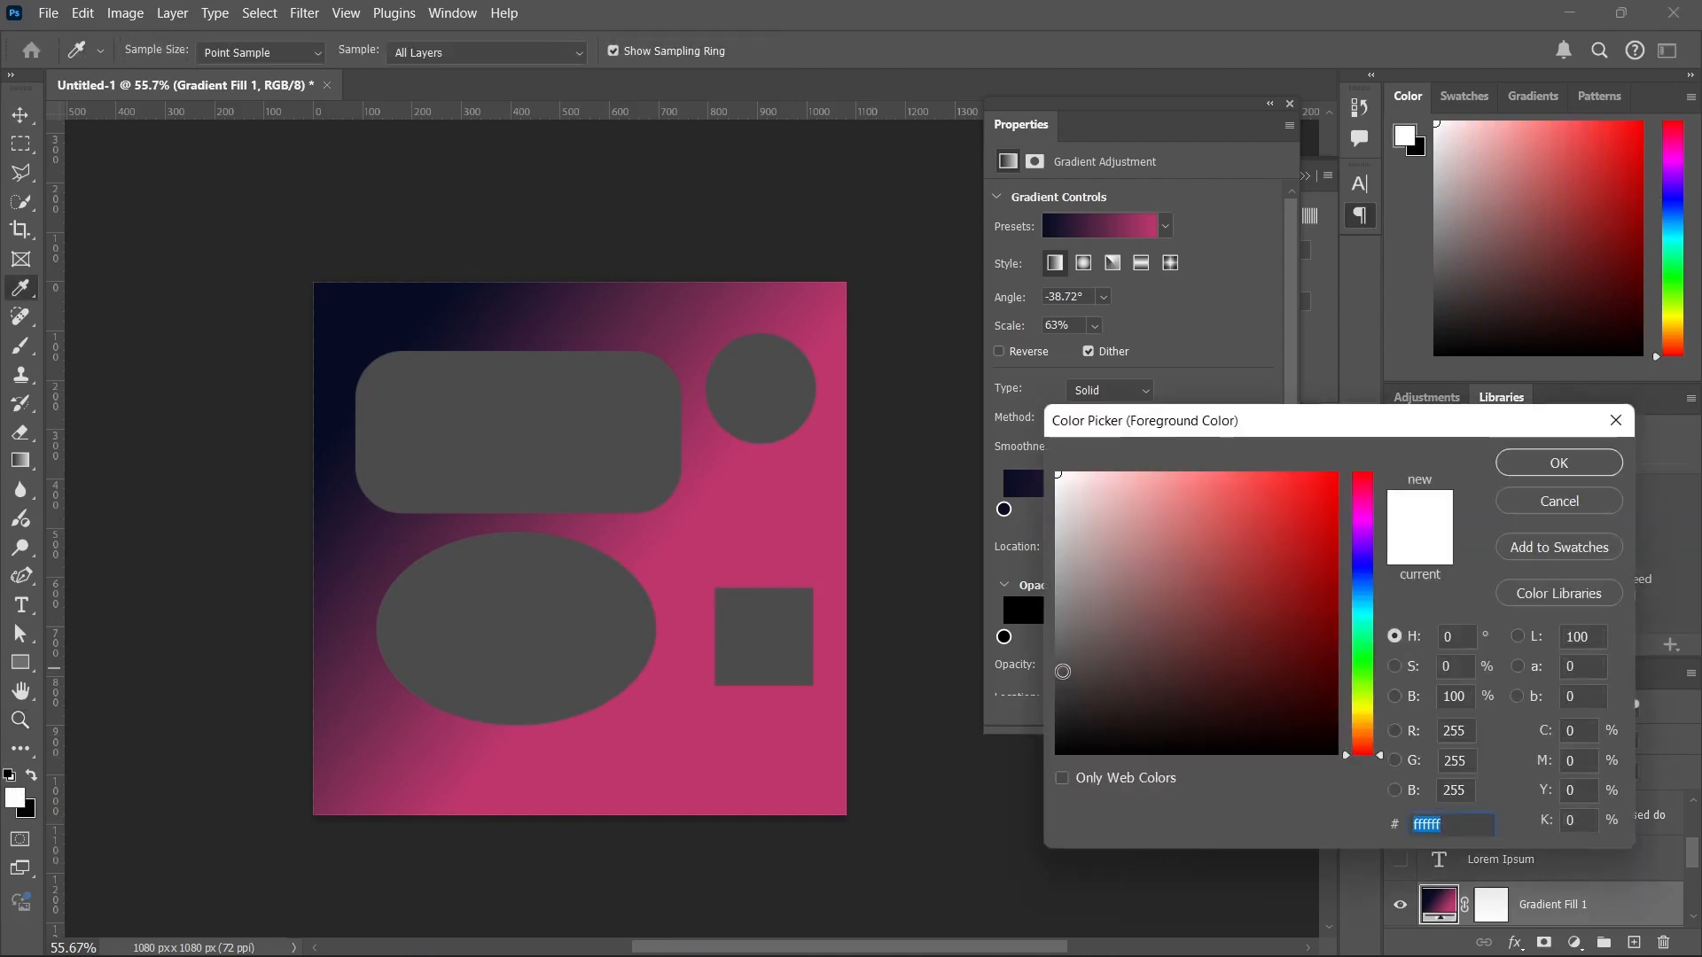
left_click(1253, 550)
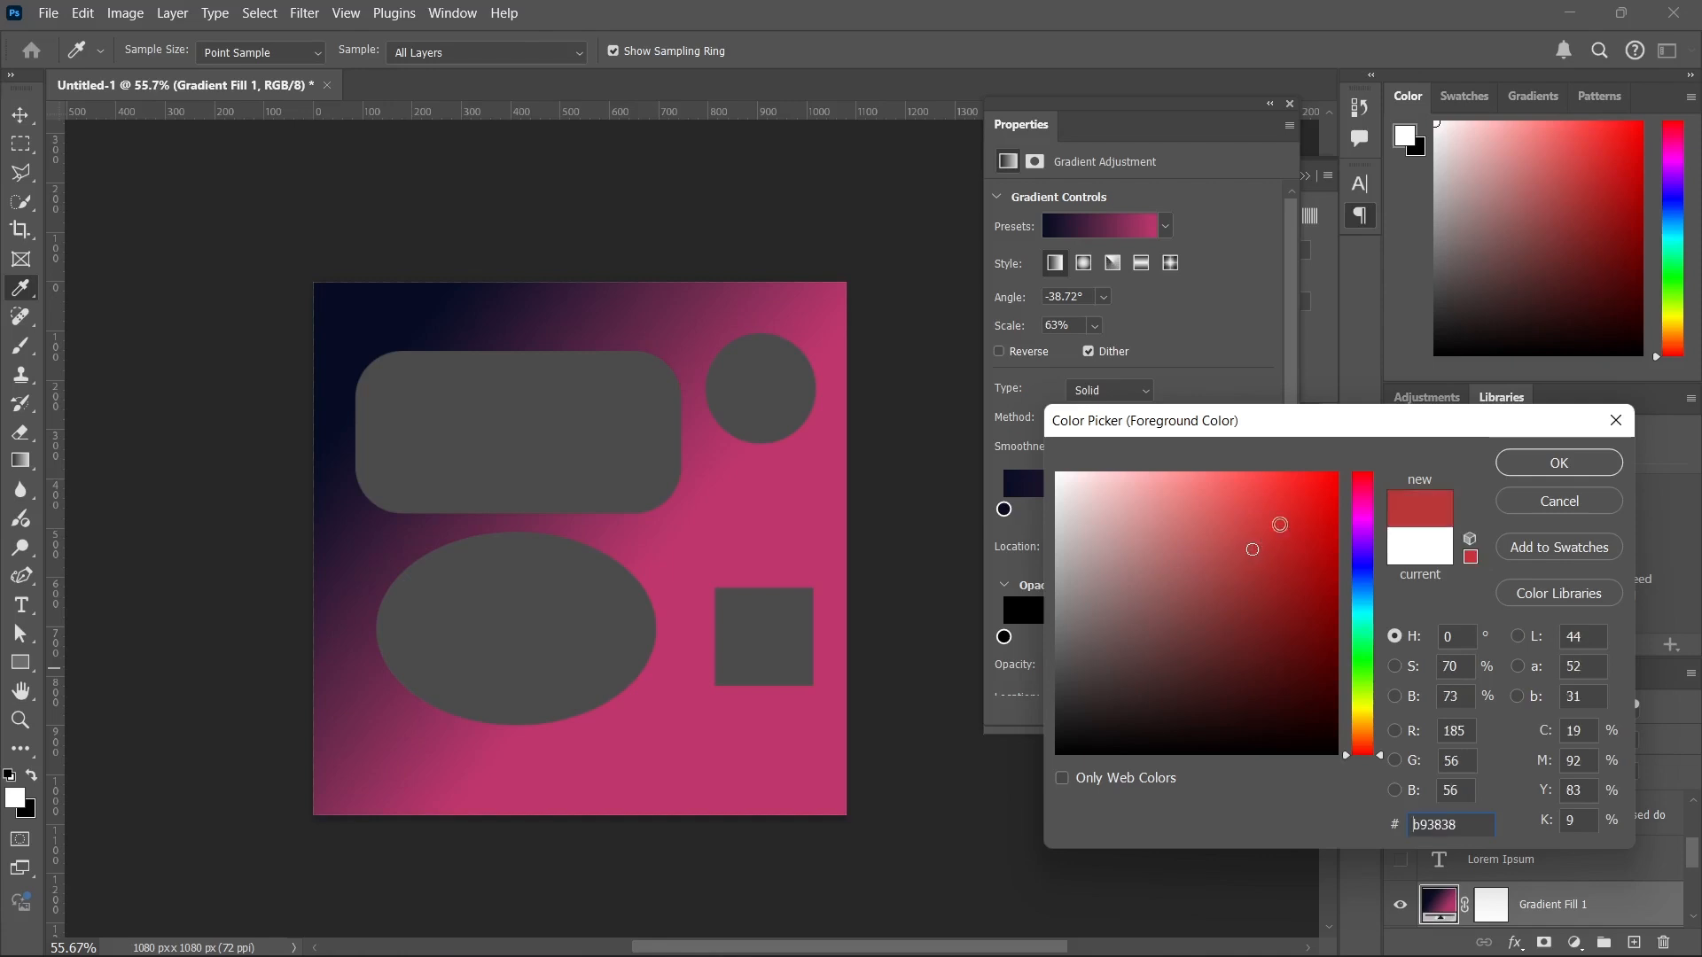
left_click_drag(1280, 524, 1358, 461)
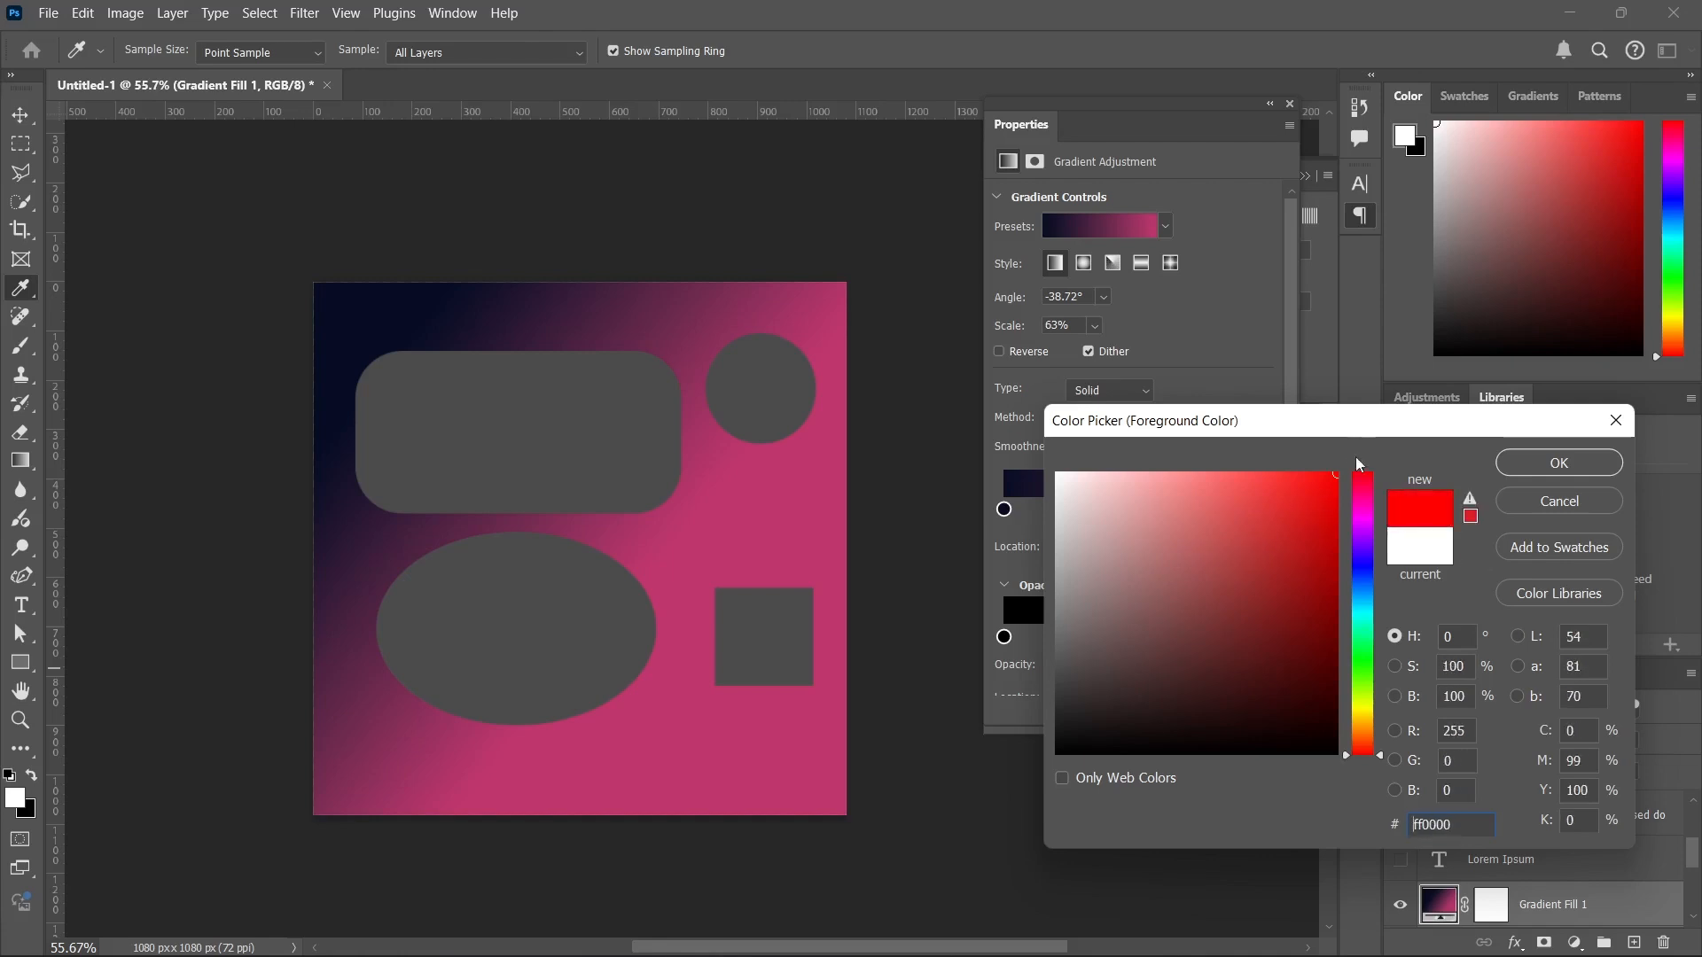
left_click(1509, 465)
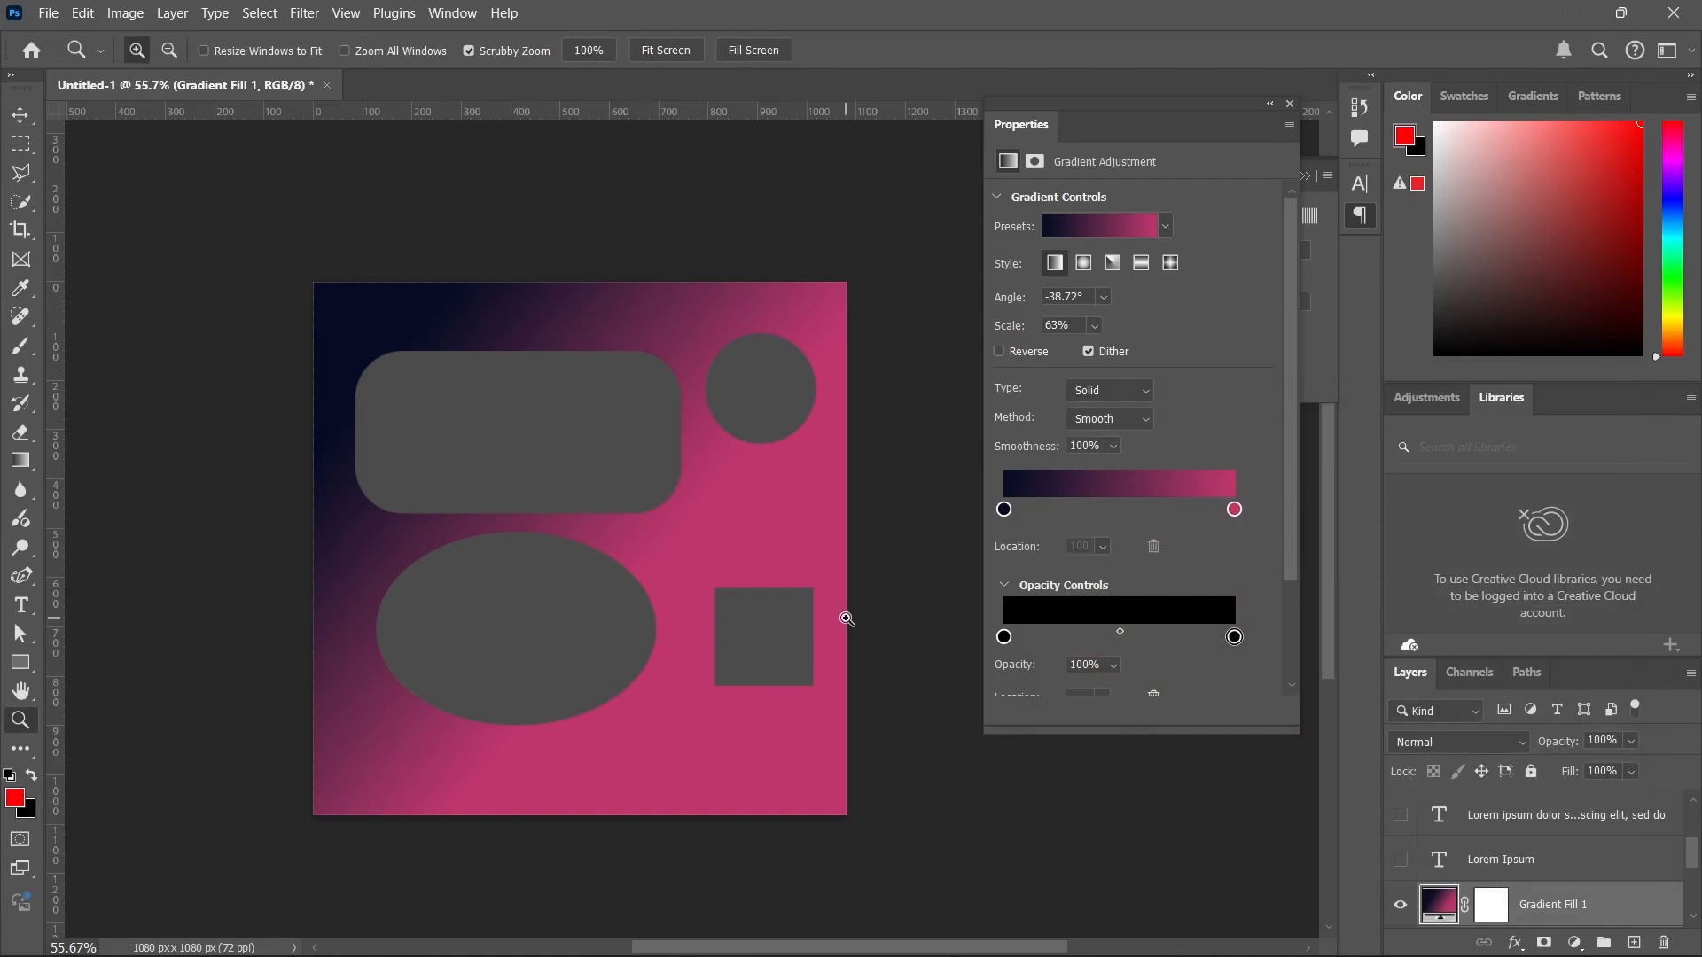
Close the floating Properties panel and the panel behind it, then deselect the gradient layer with the Move tool.
key("ctrl+0")
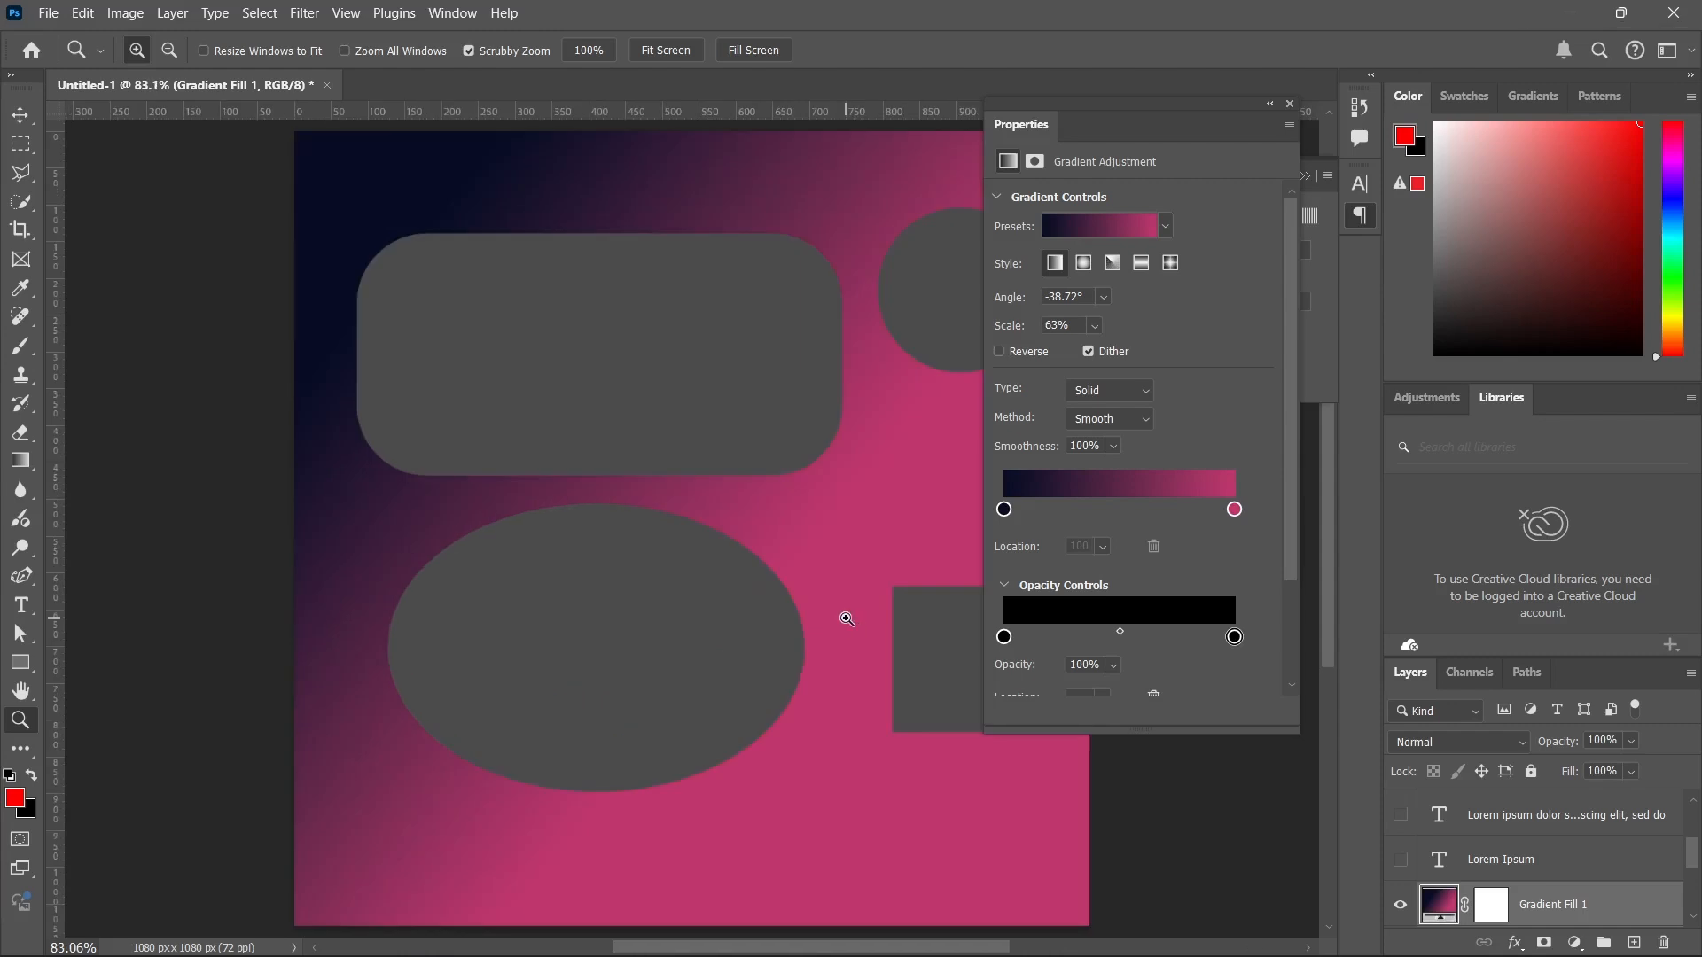
left_click(1289, 105)
left_click(1305, 176)
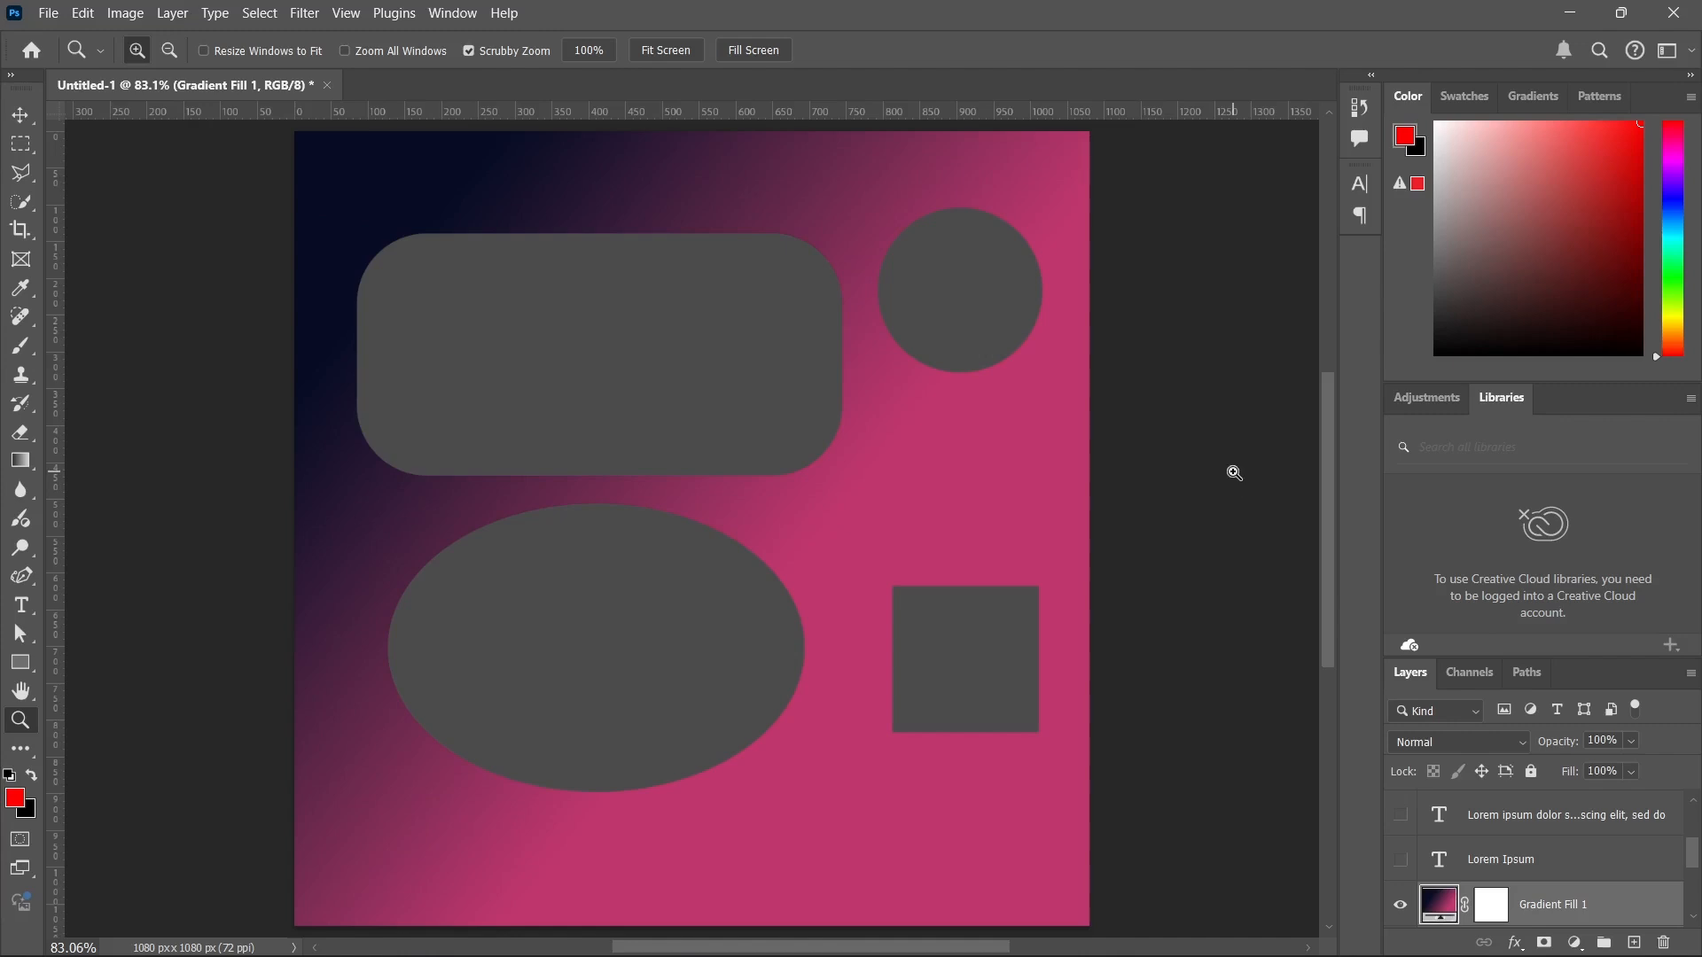
key("v")
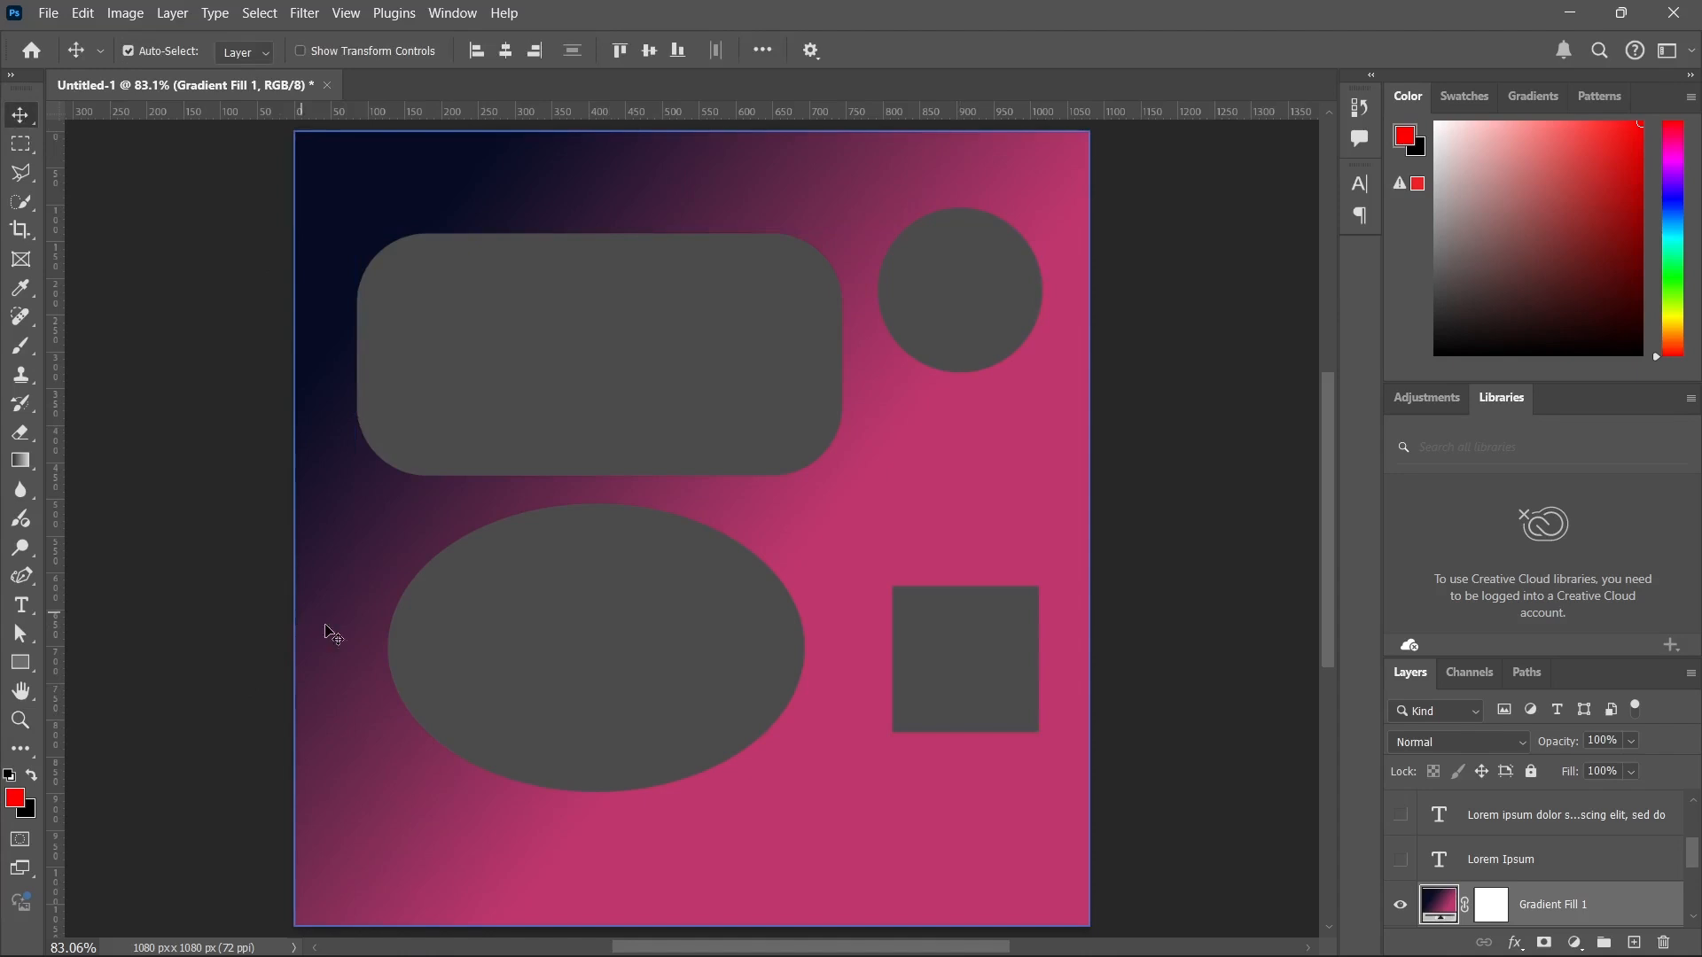
left_click(1144, 413)
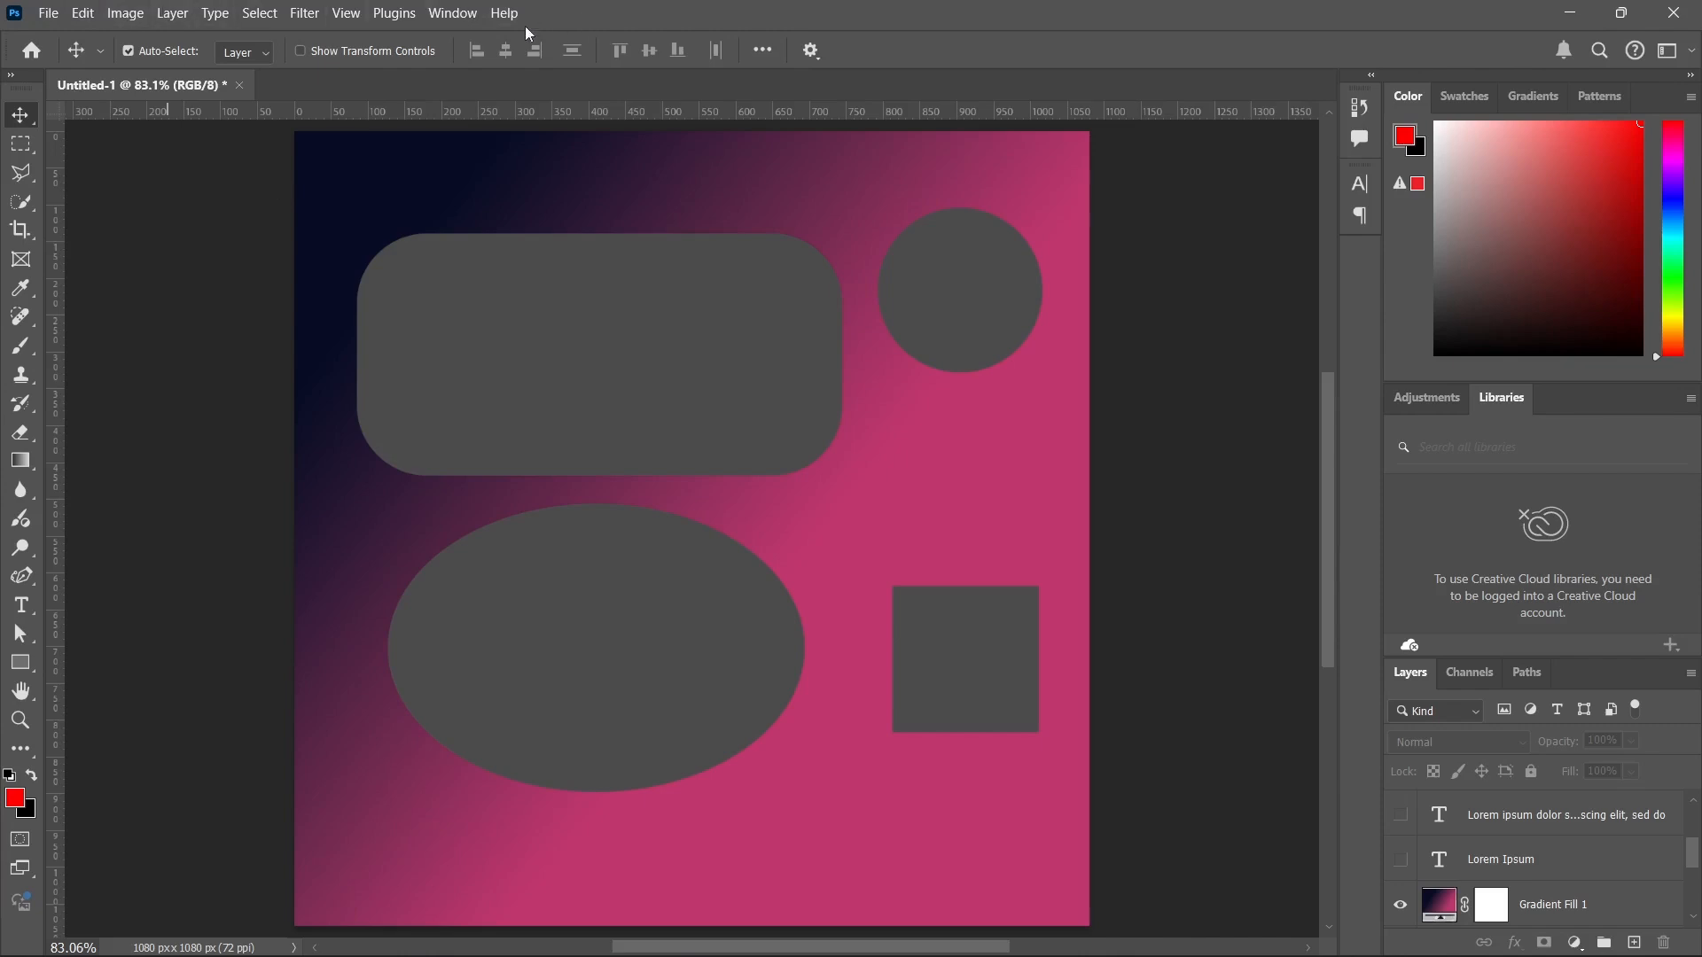
Examine the presets and settings for creating a new document, then close the dialog without creating one.
left_click(47, 16)
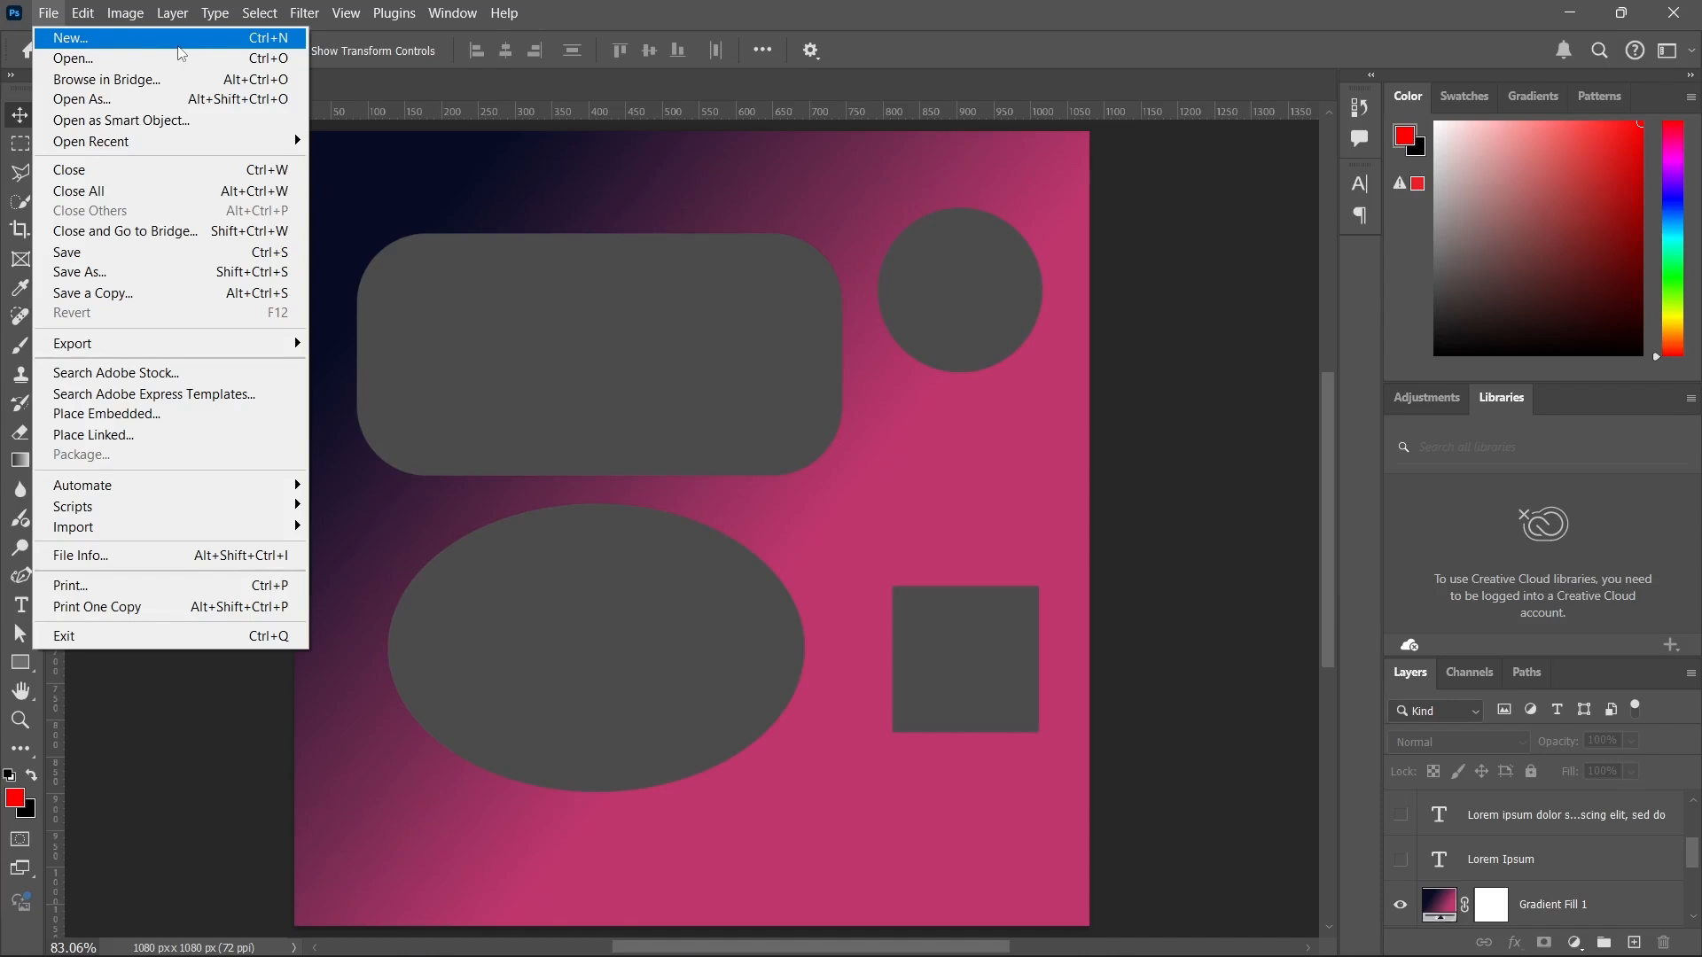
left_click(131, 39)
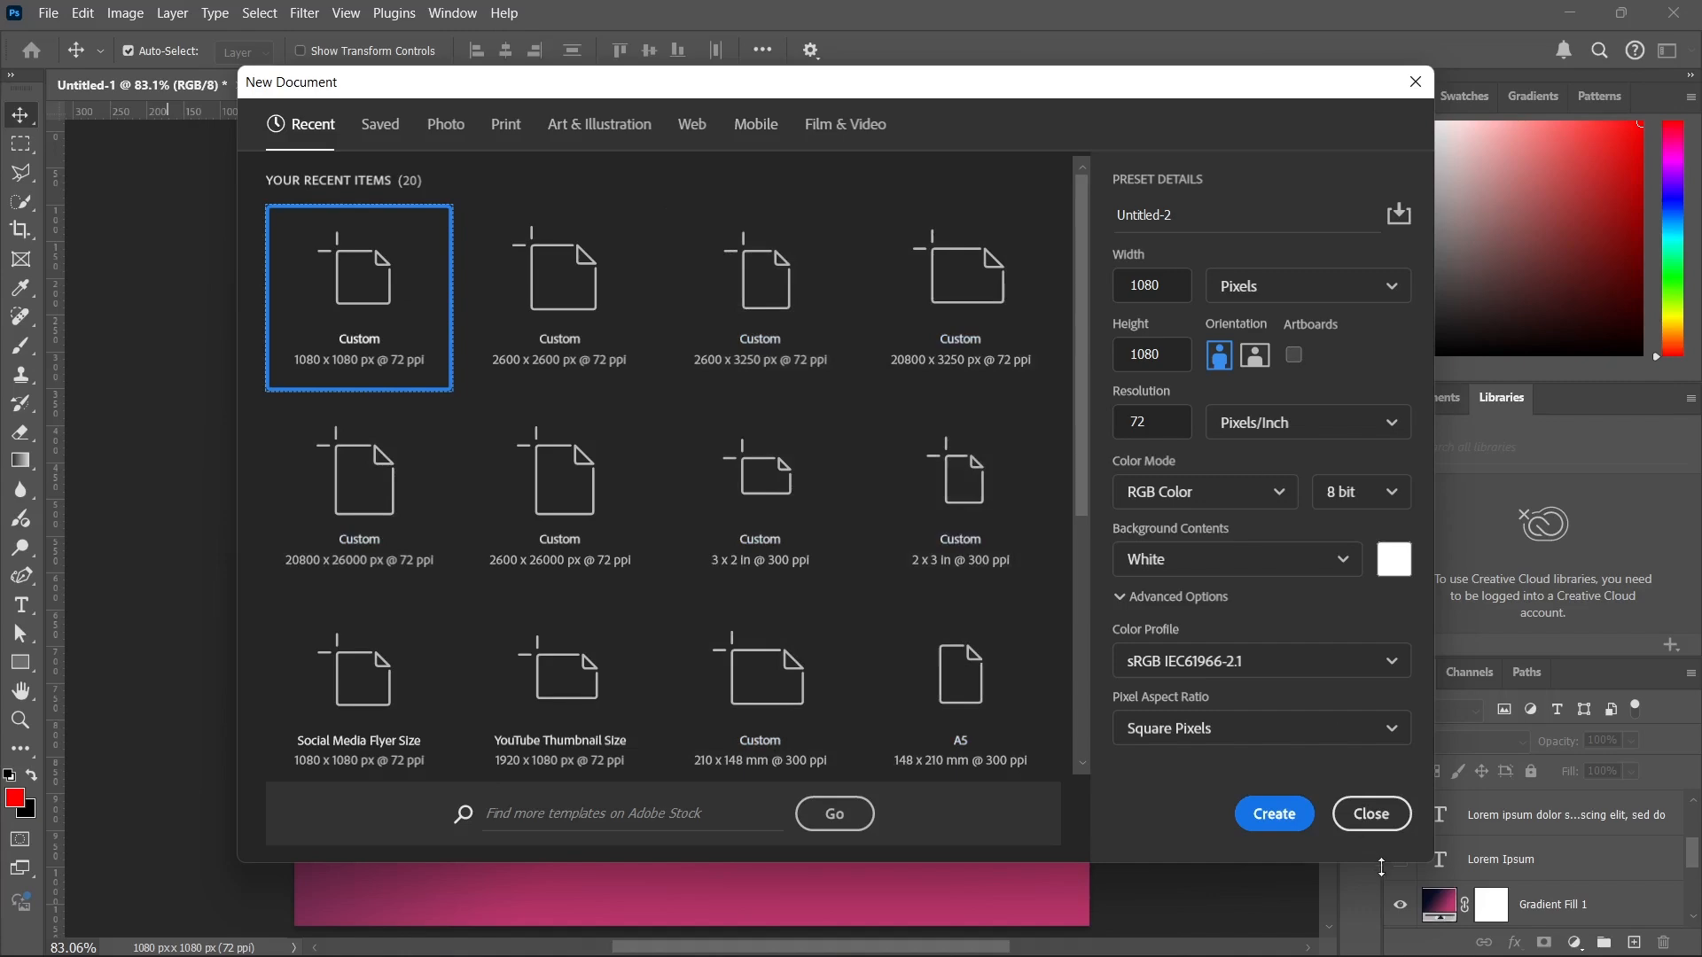
left_click(1354, 820)
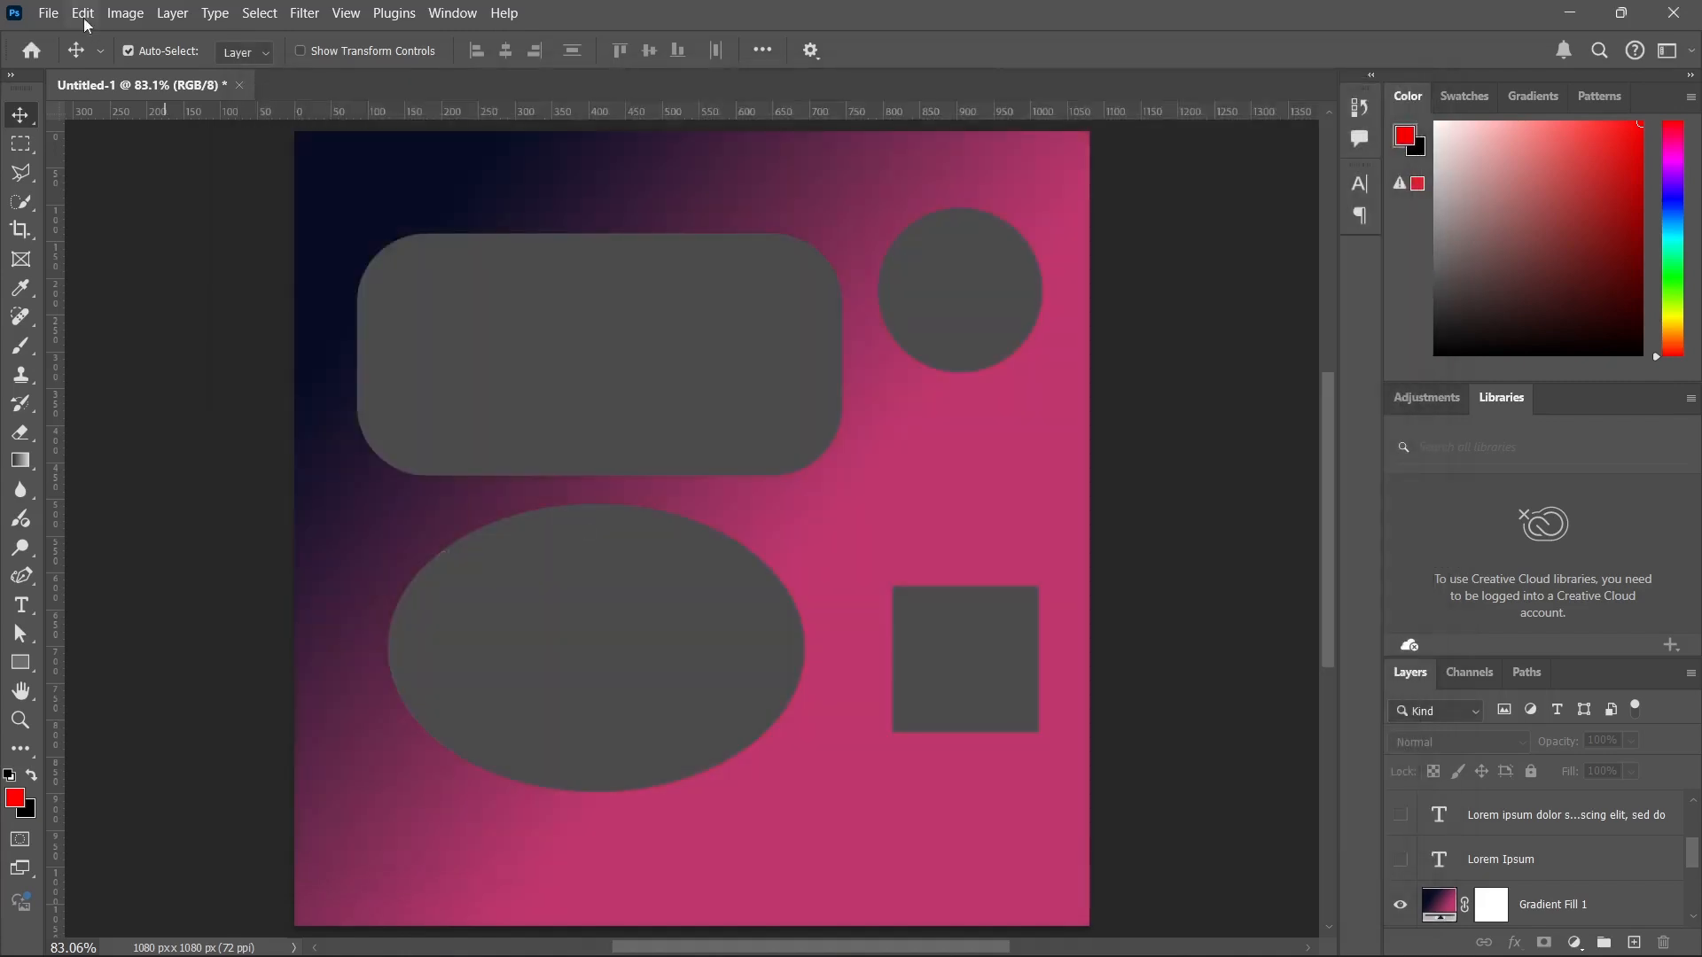
Browse the PSD files in the 1. Photoshop Files folder through the Open dialog, then cancel without opening any.
left_click(49, 6)
left_click(52, 7)
left_click(71, 15)
mouse_move(49, 13)
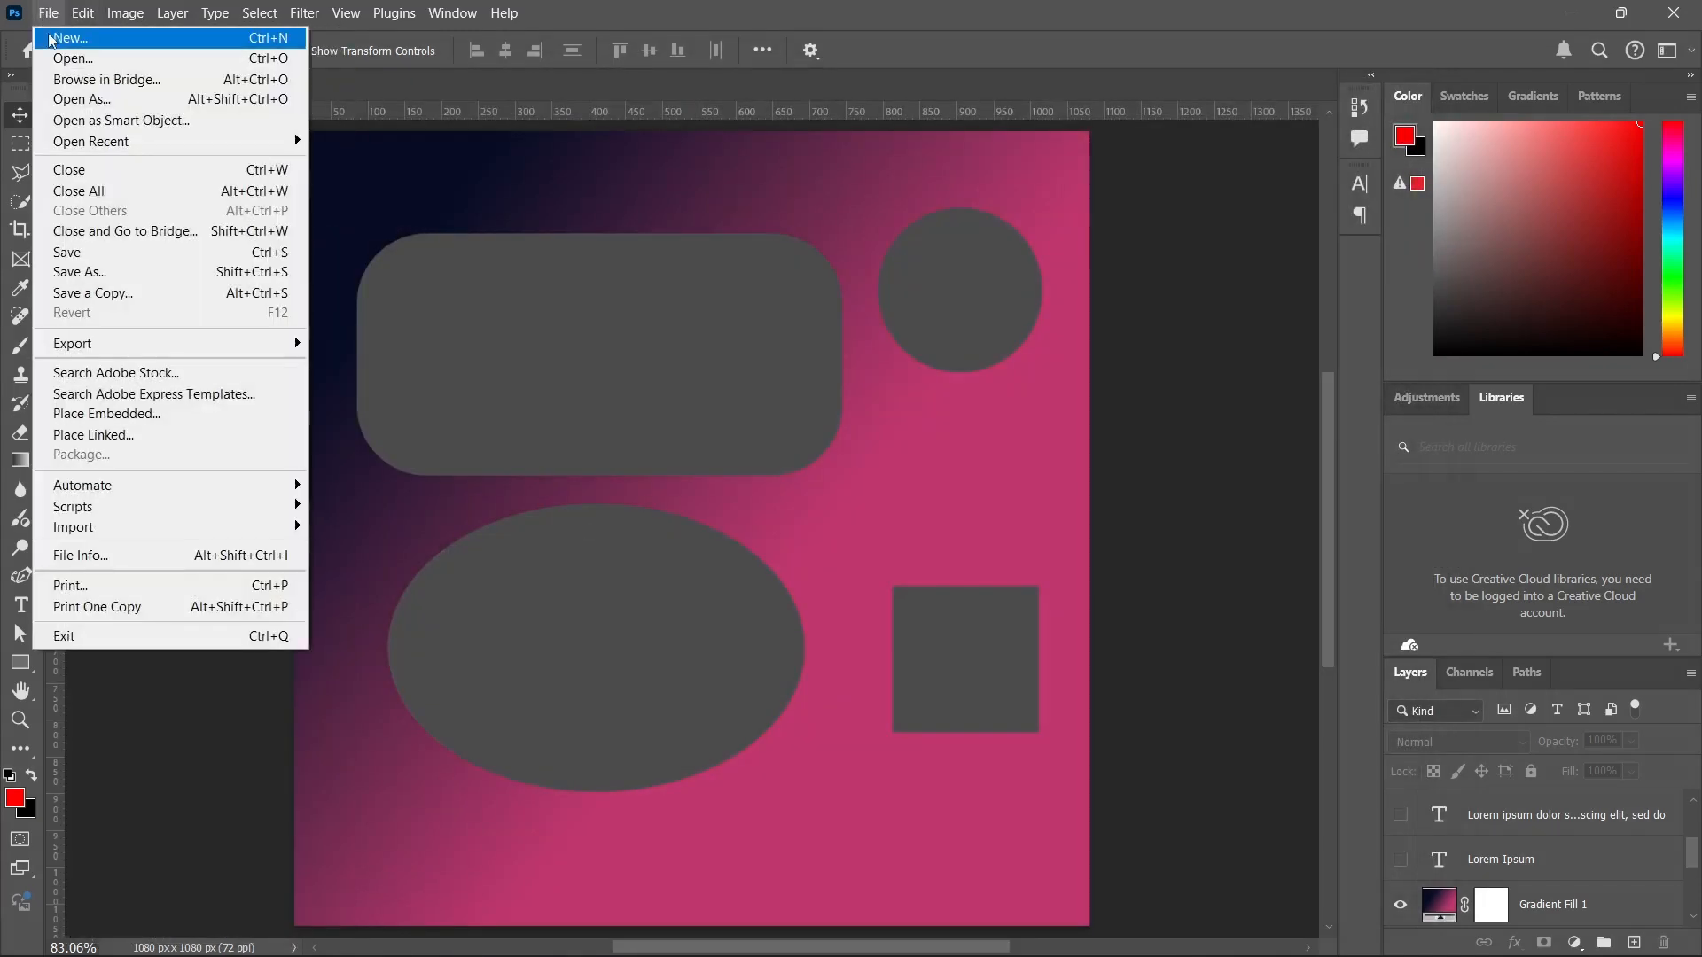
left_click(59, 60)
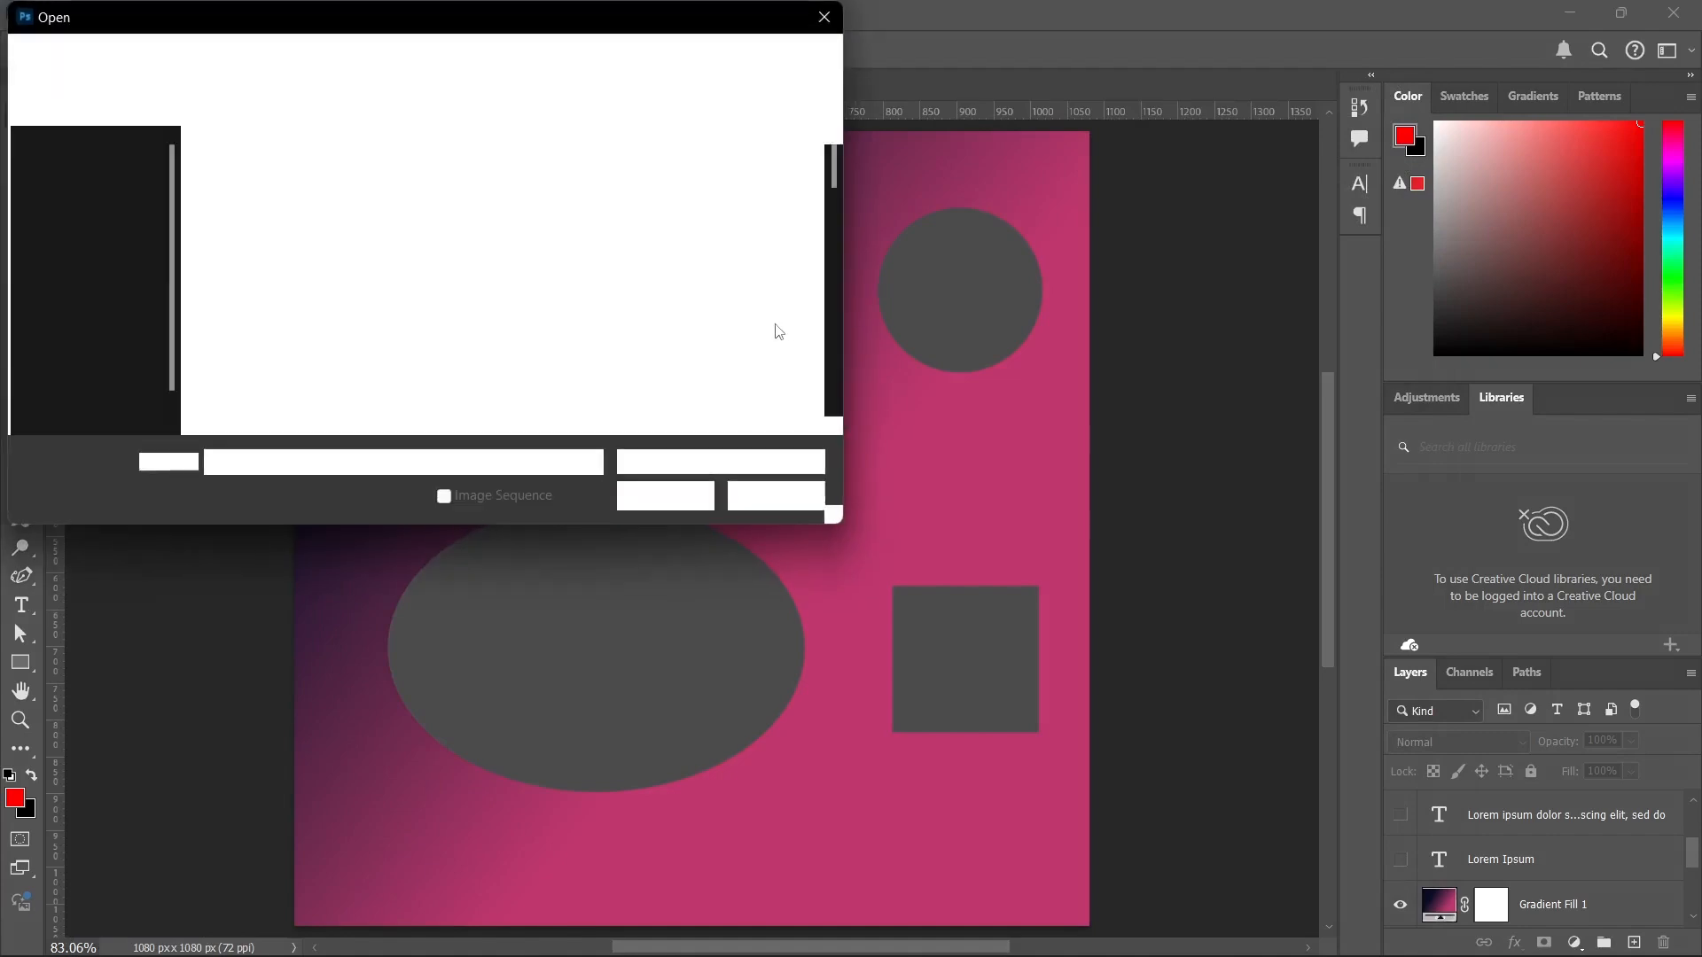
scroll(346, 253, "down", 2)
scroll(505, 285, "down", 2)
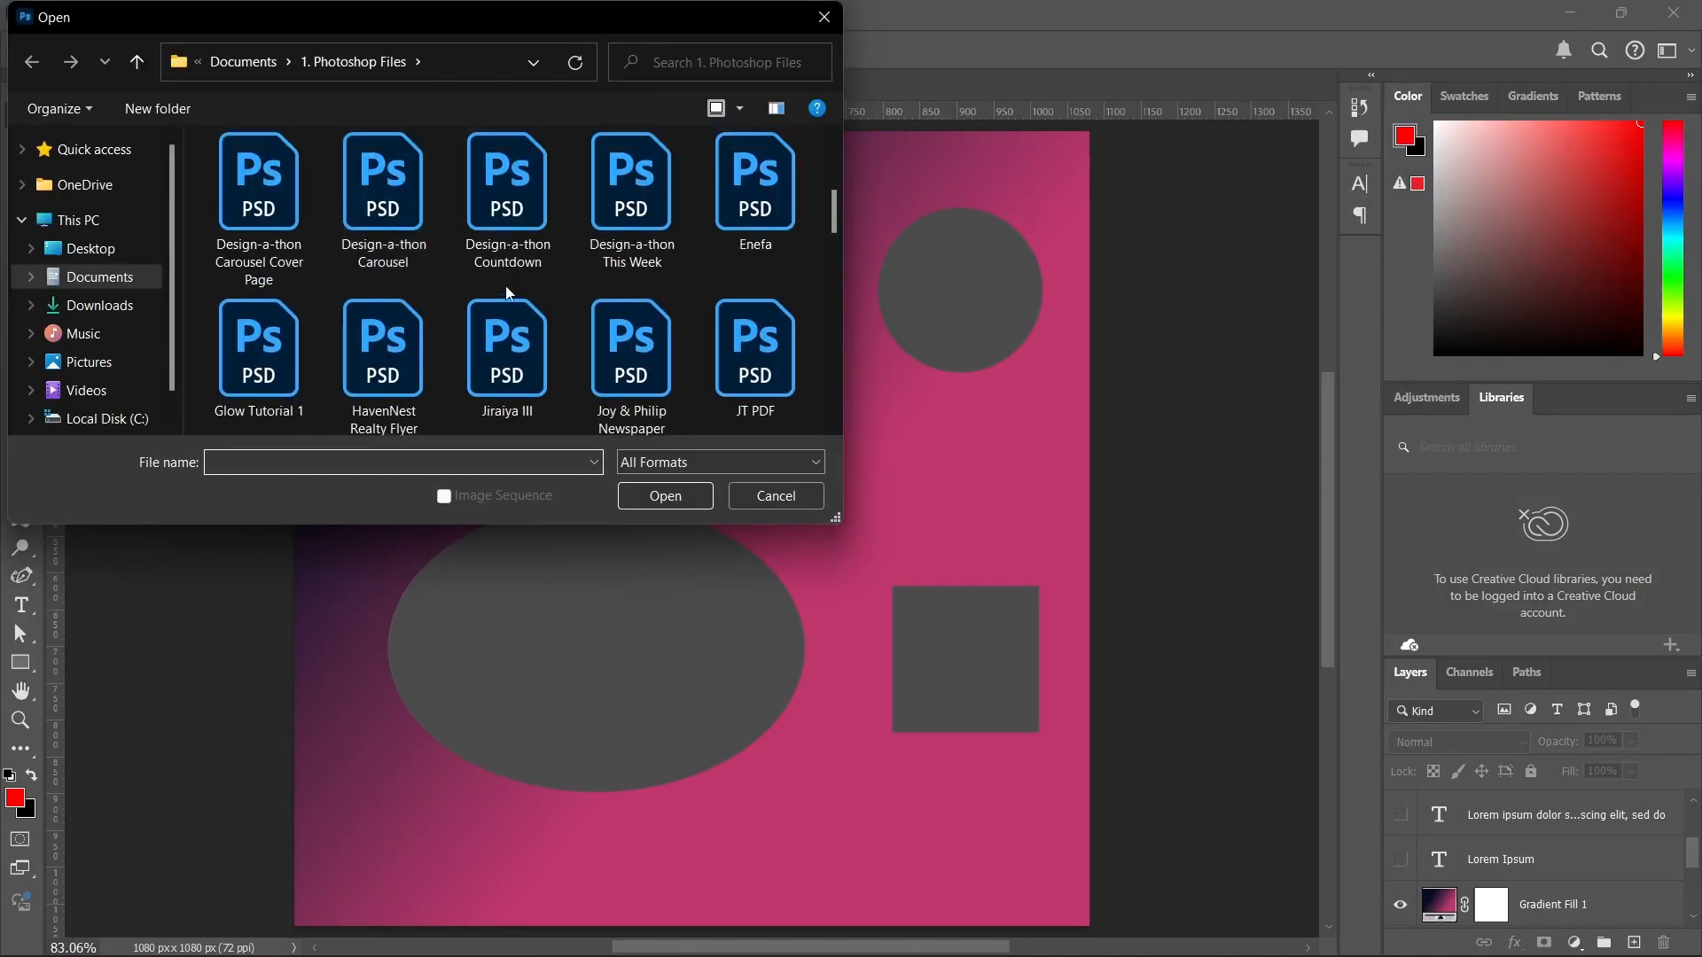
scroll(505, 285, "up", 3)
scroll(586, 283, "up", 2)
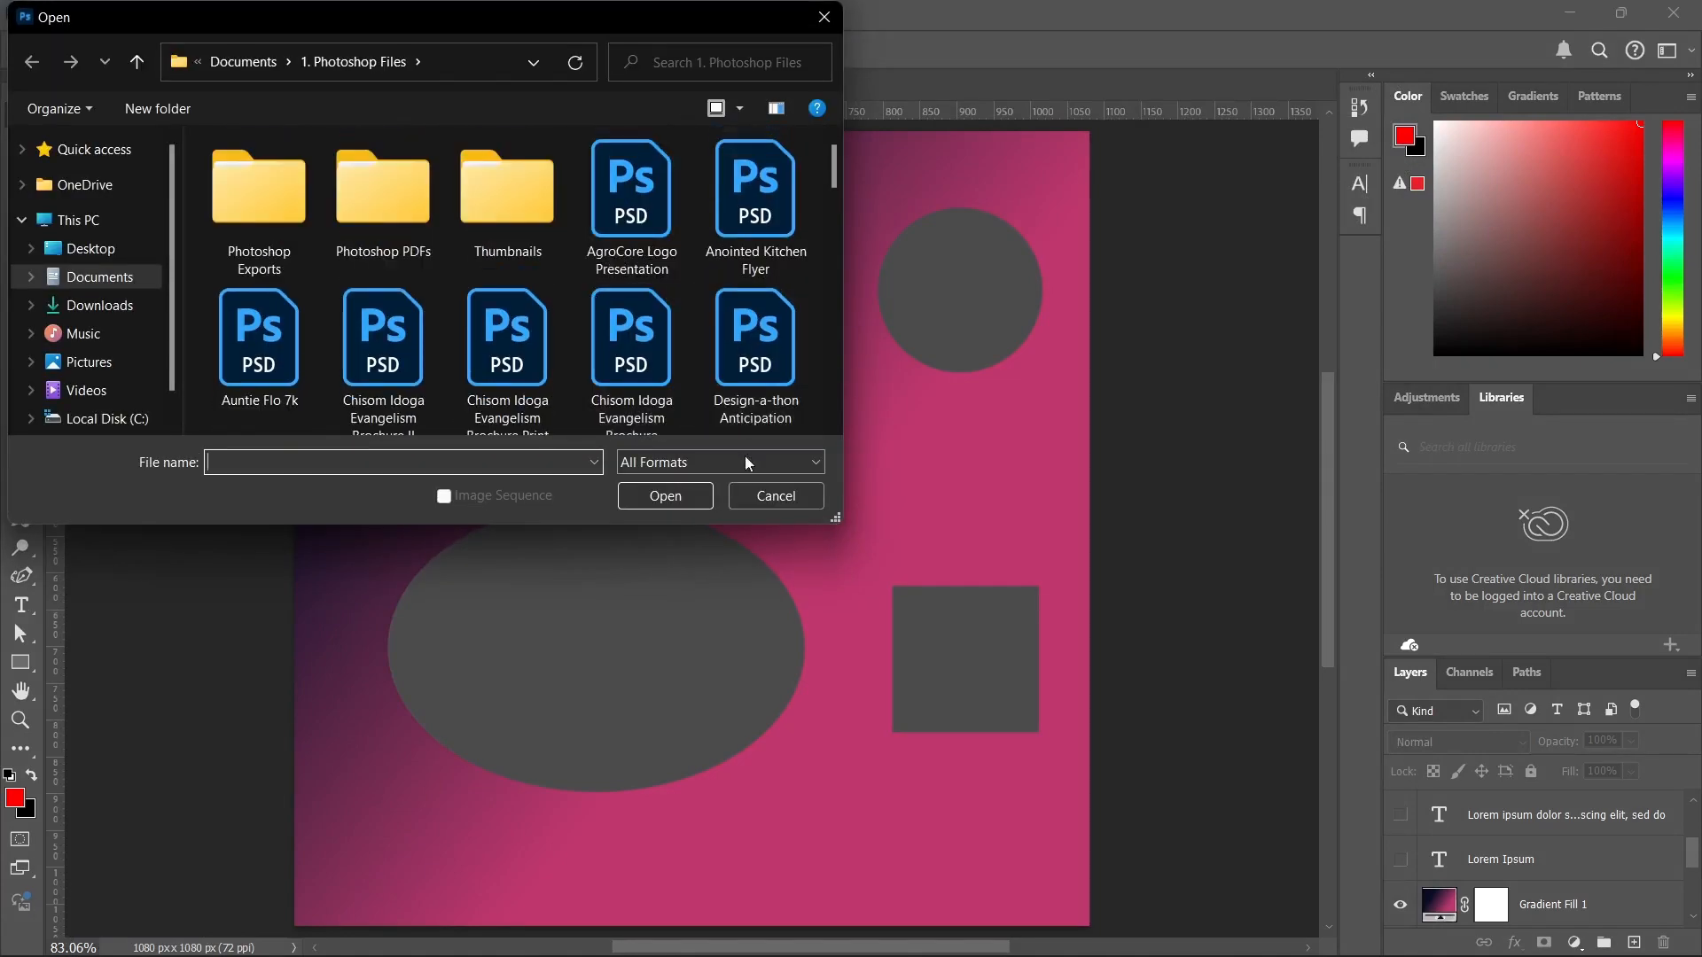
left_click(776, 495)
Review the file formats offered for saving the document, then cancel the save.
left_click(44, 13)
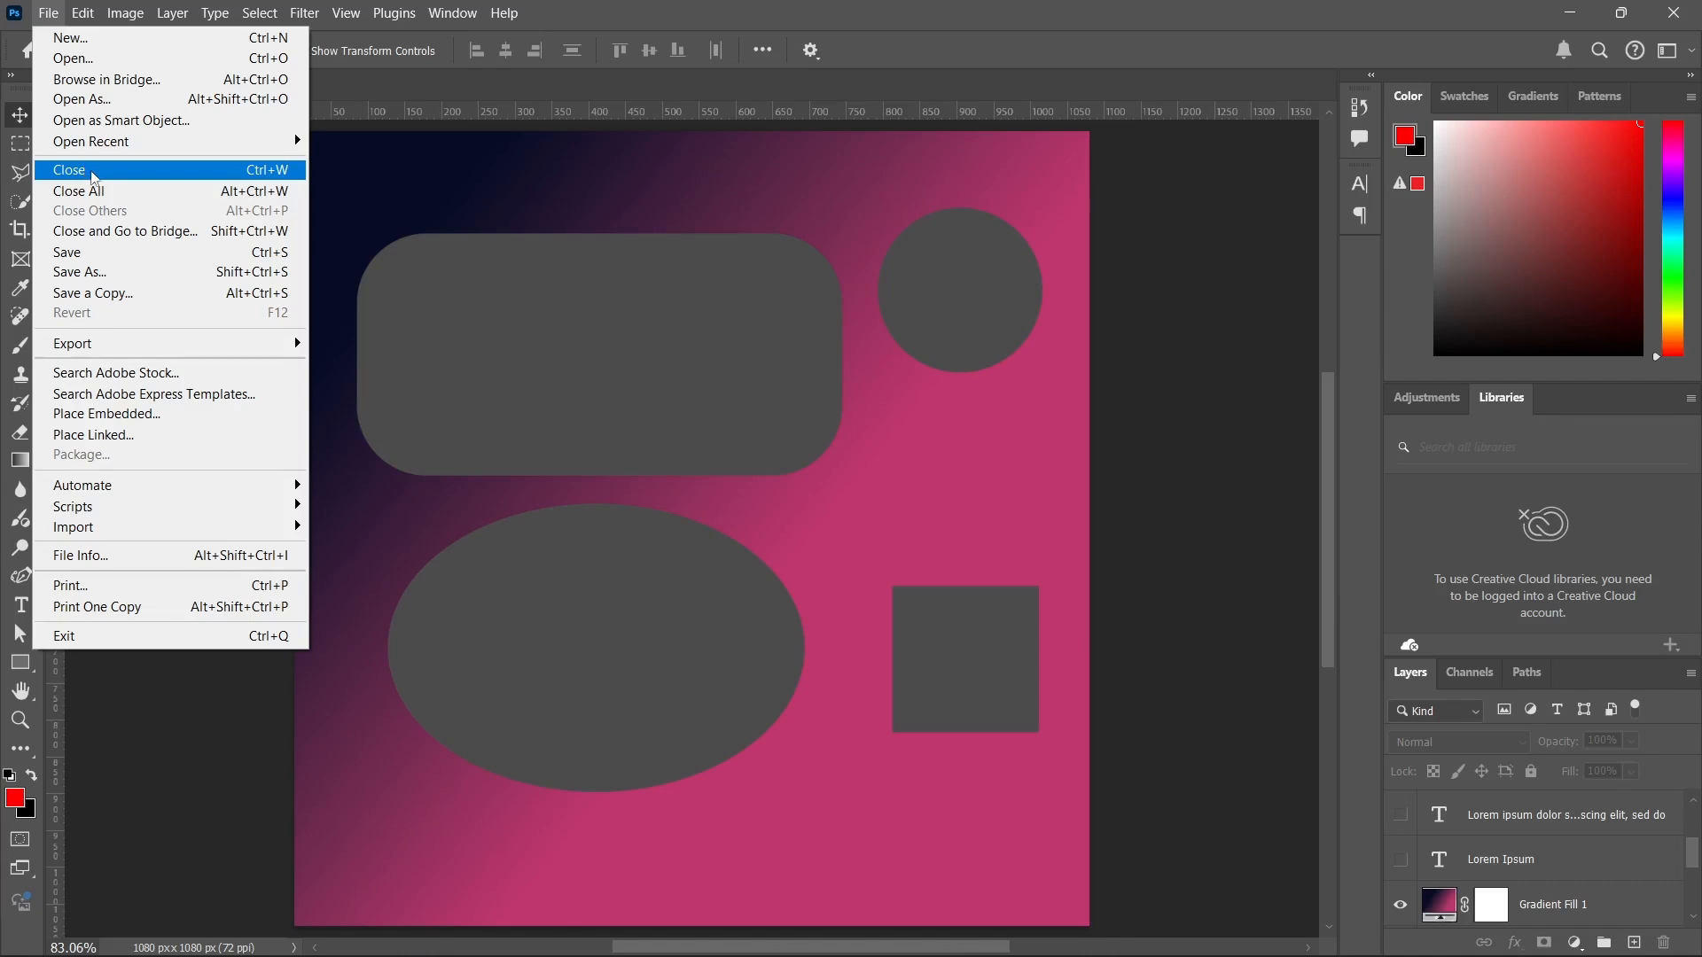
left_click(95, 259)
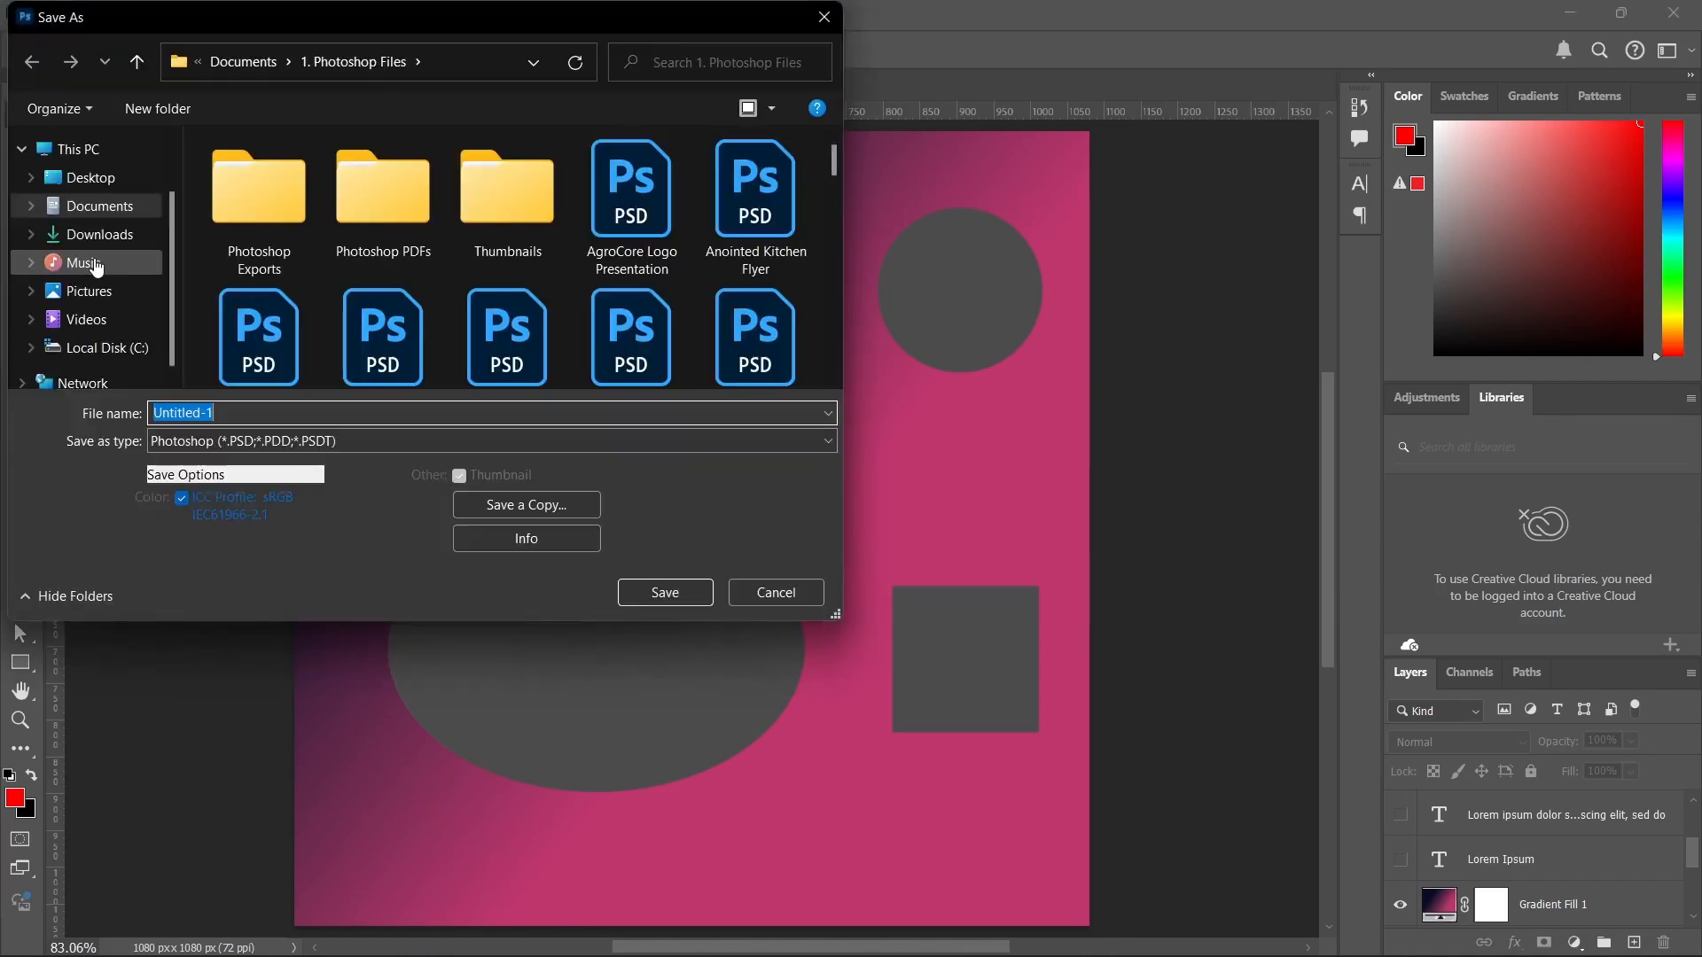
left_click(300, 434)
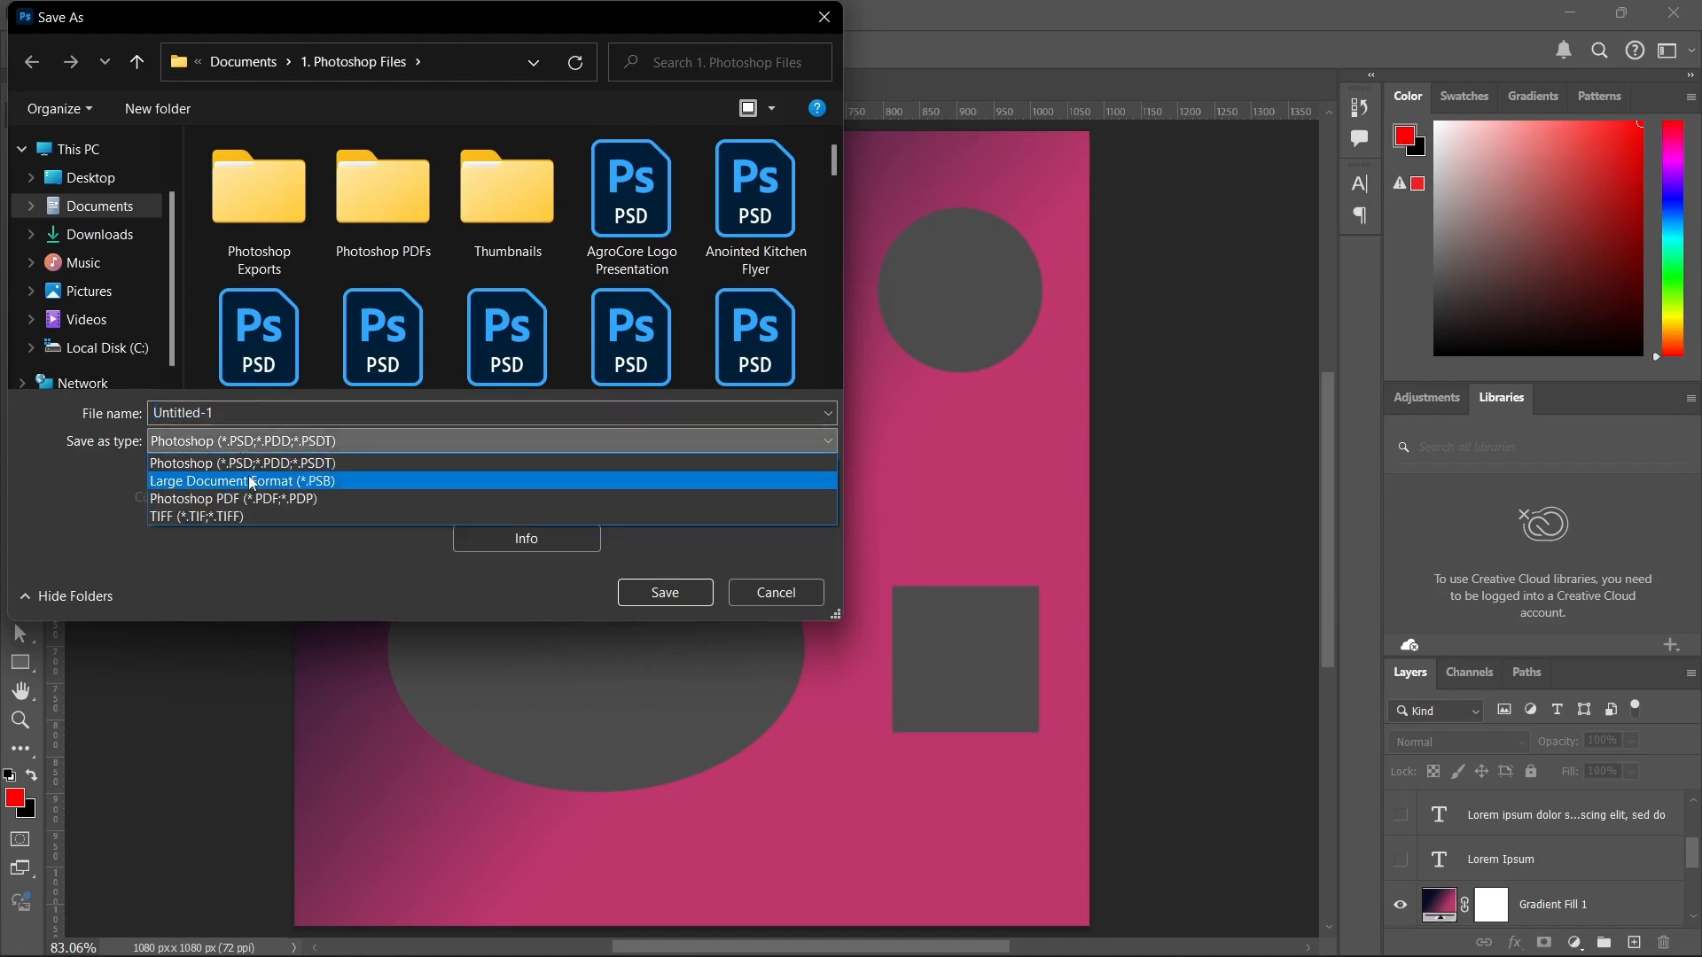
left_click(753, 600)
left_click(746, 599)
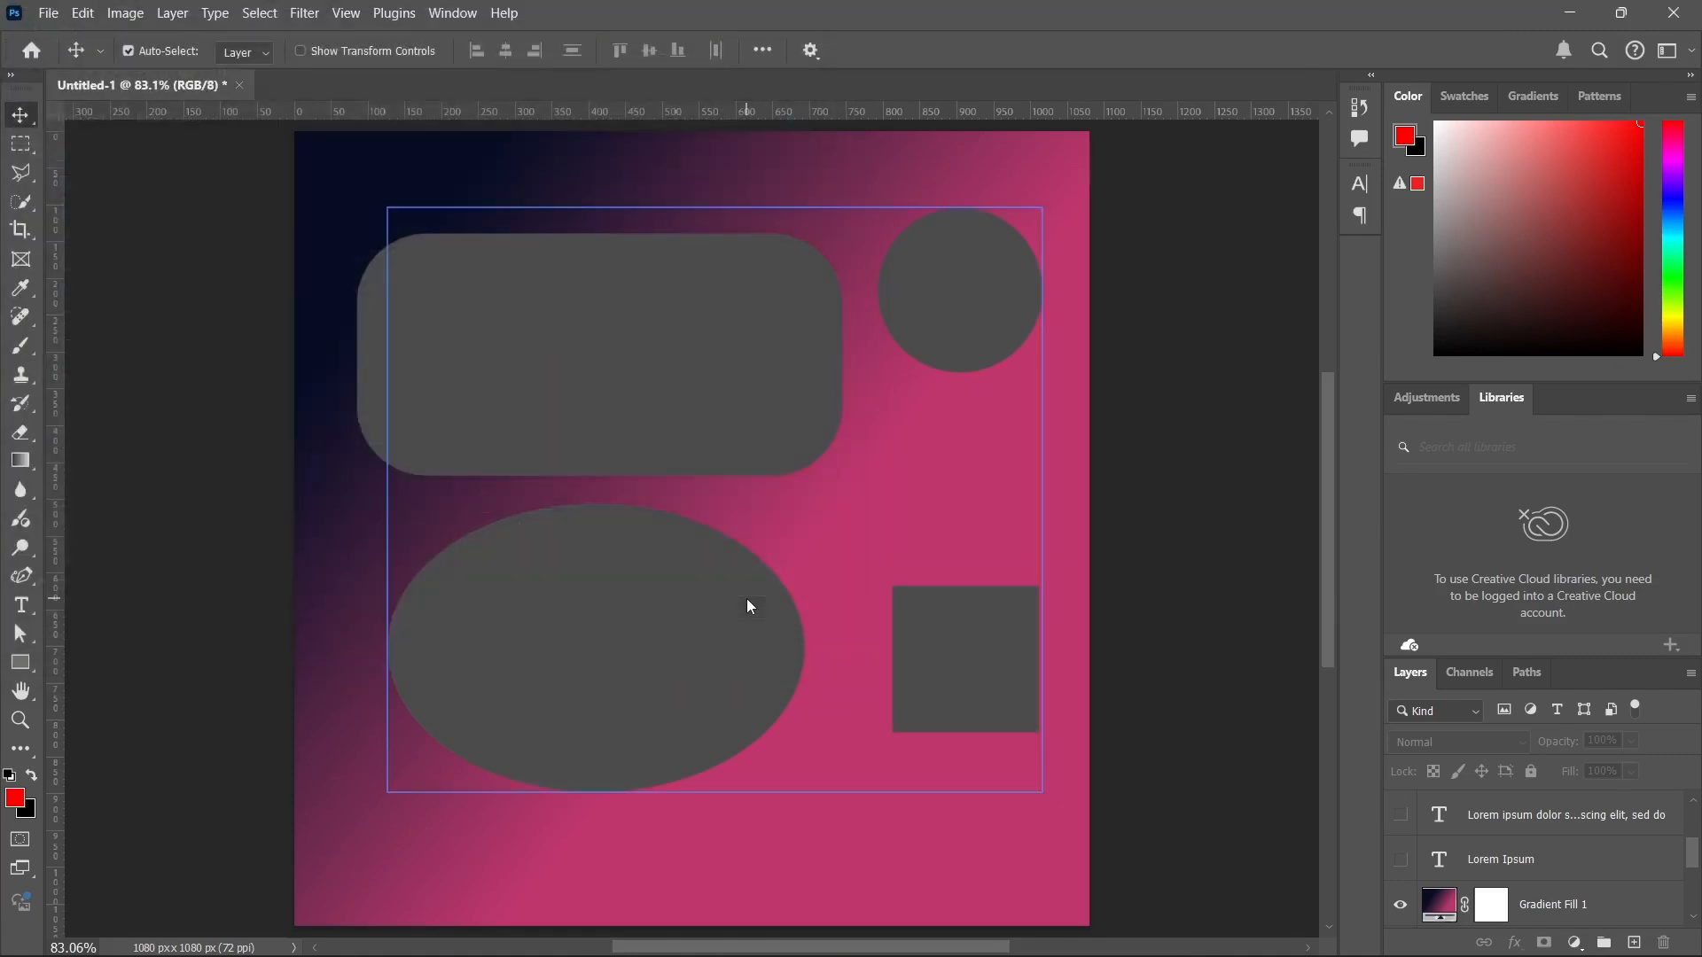
Inspect the save dialog of Quick Export as PNG, then cancel the export.
left_click(39, 8)
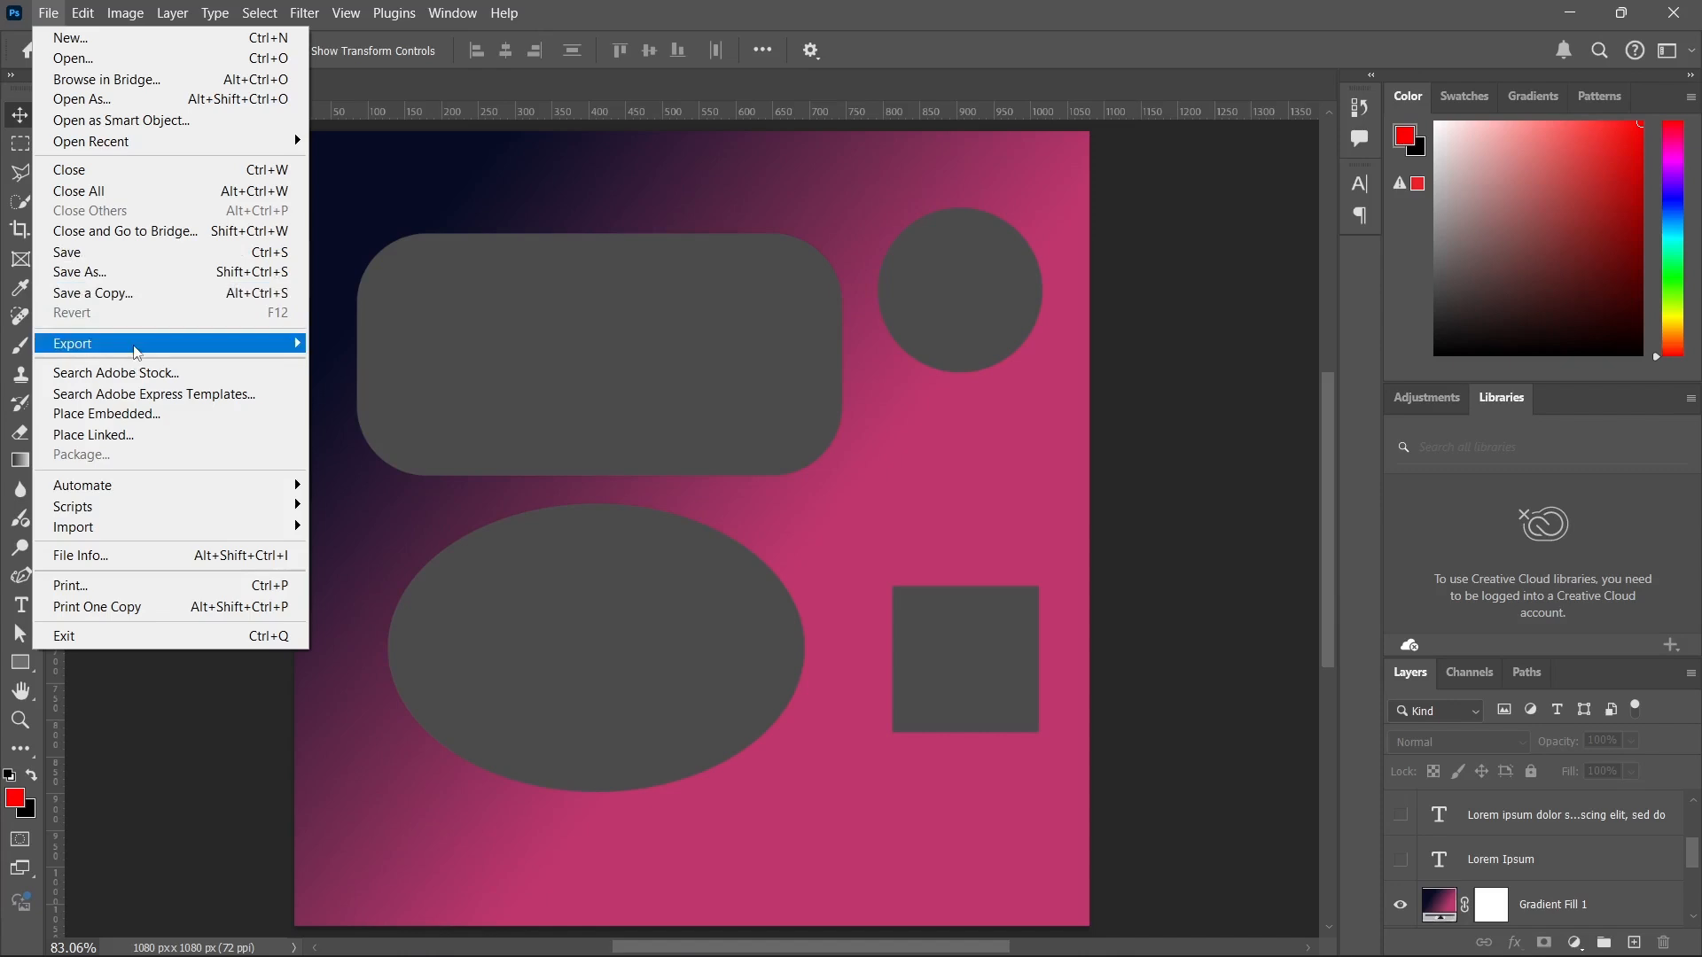
mouse_move(138, 352)
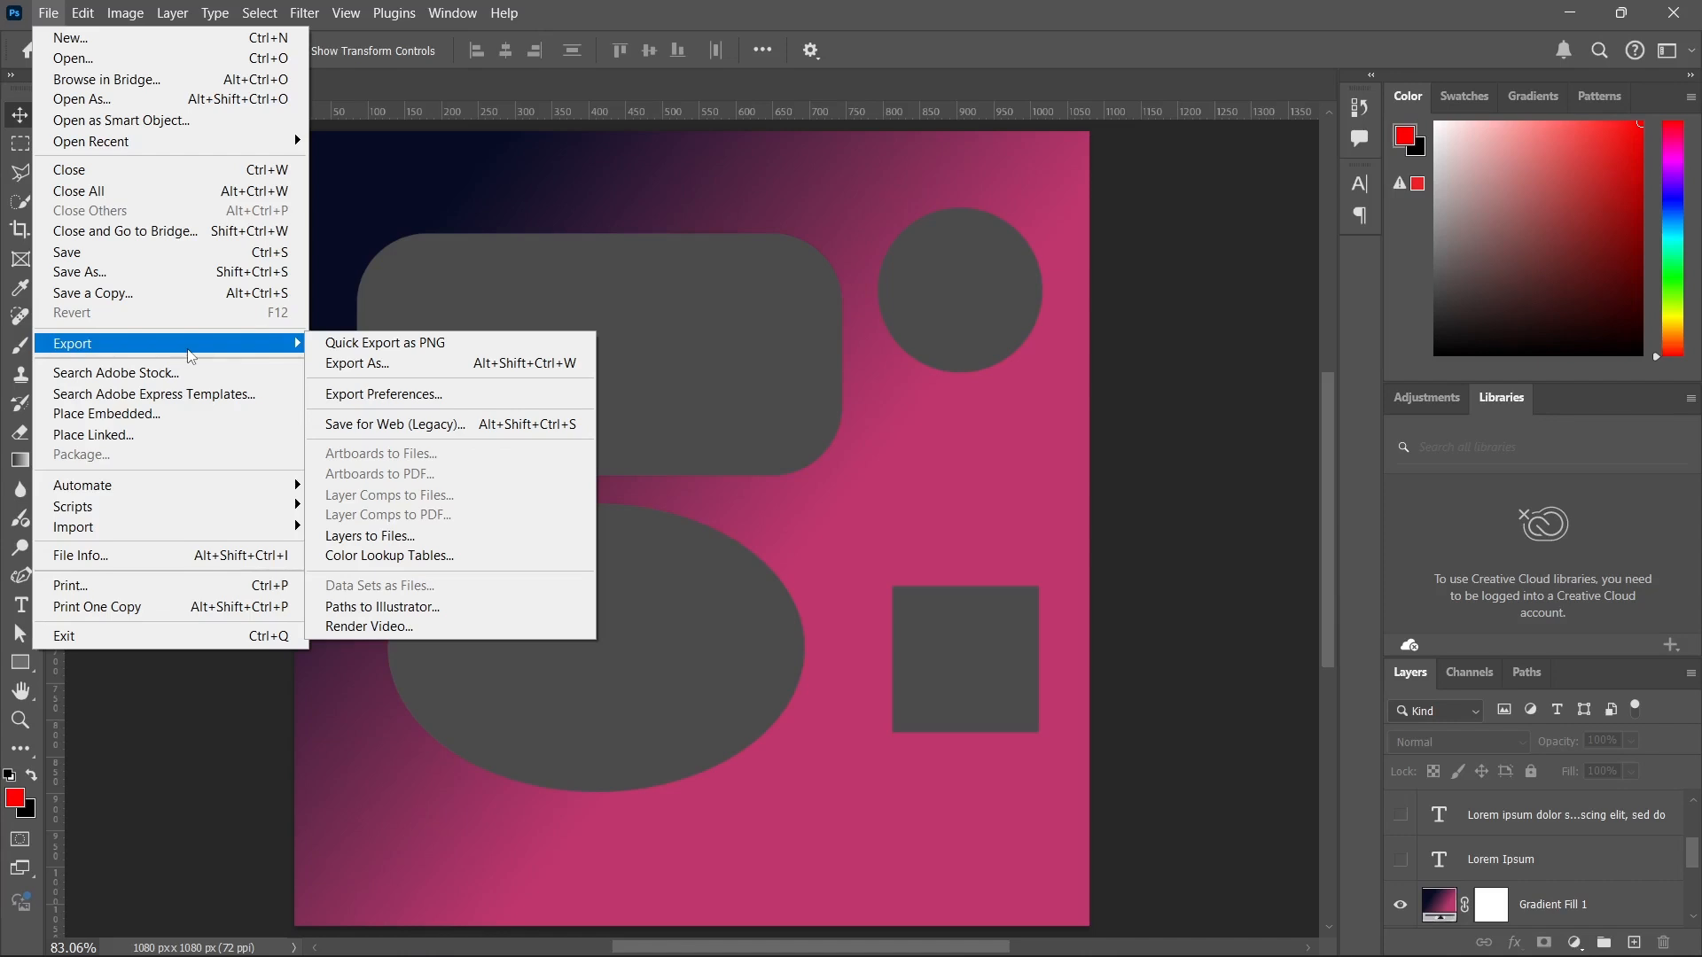
left_click(387, 349)
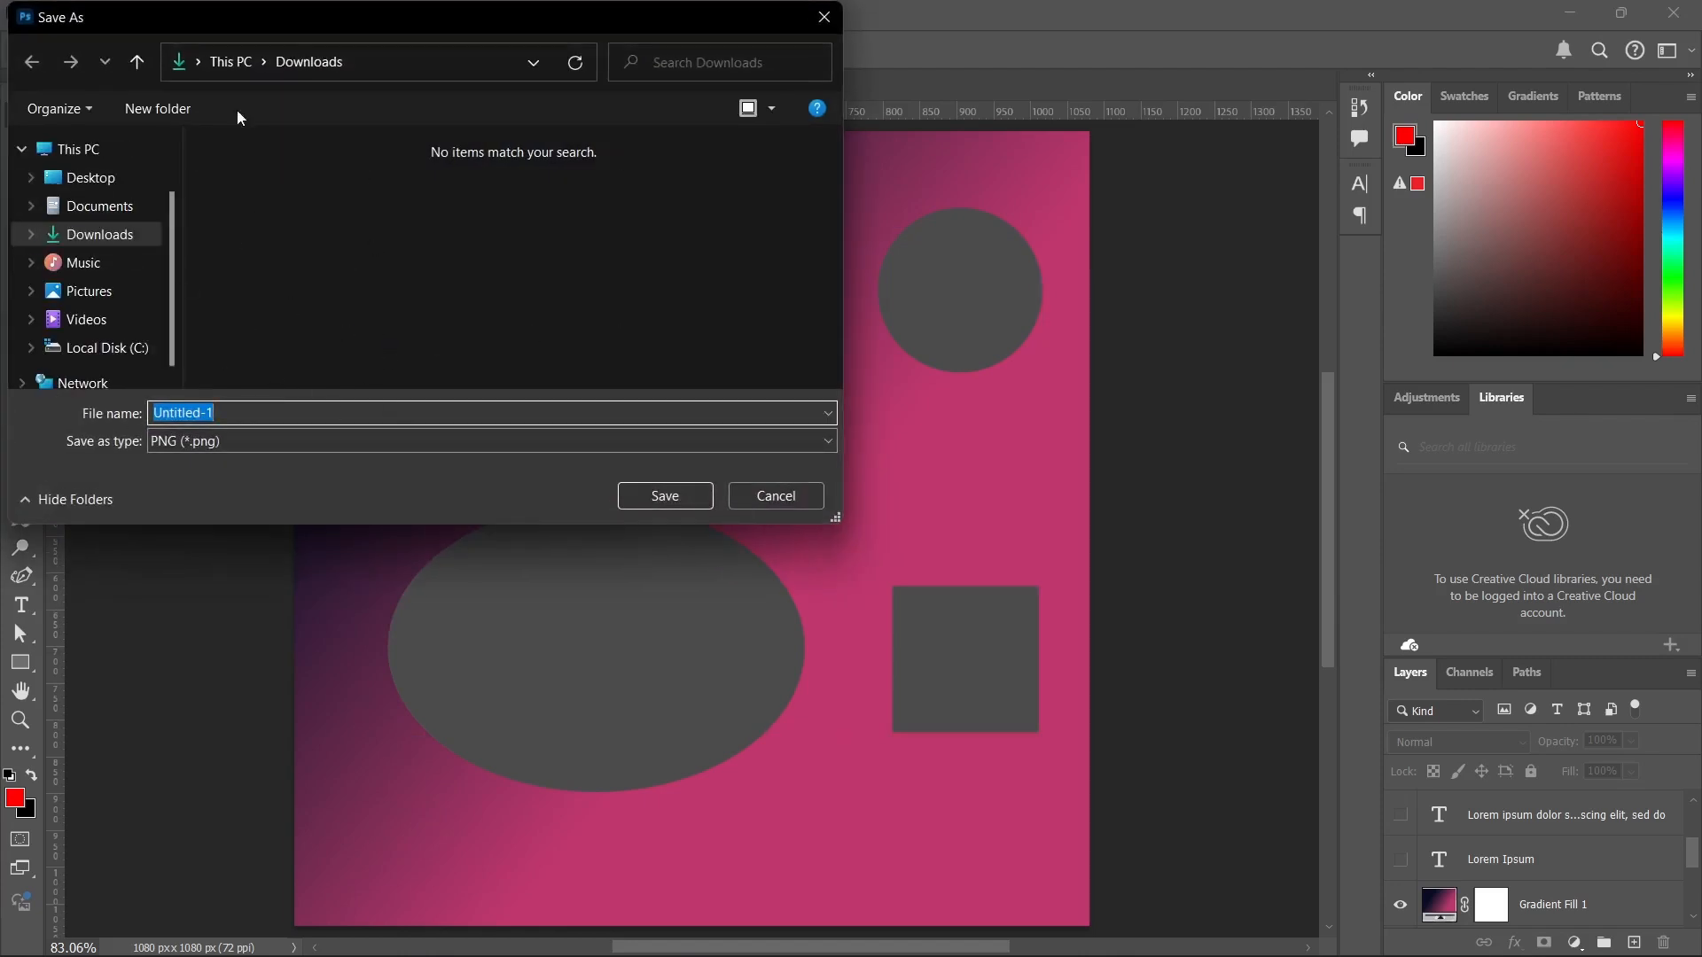
left_click(747, 502)
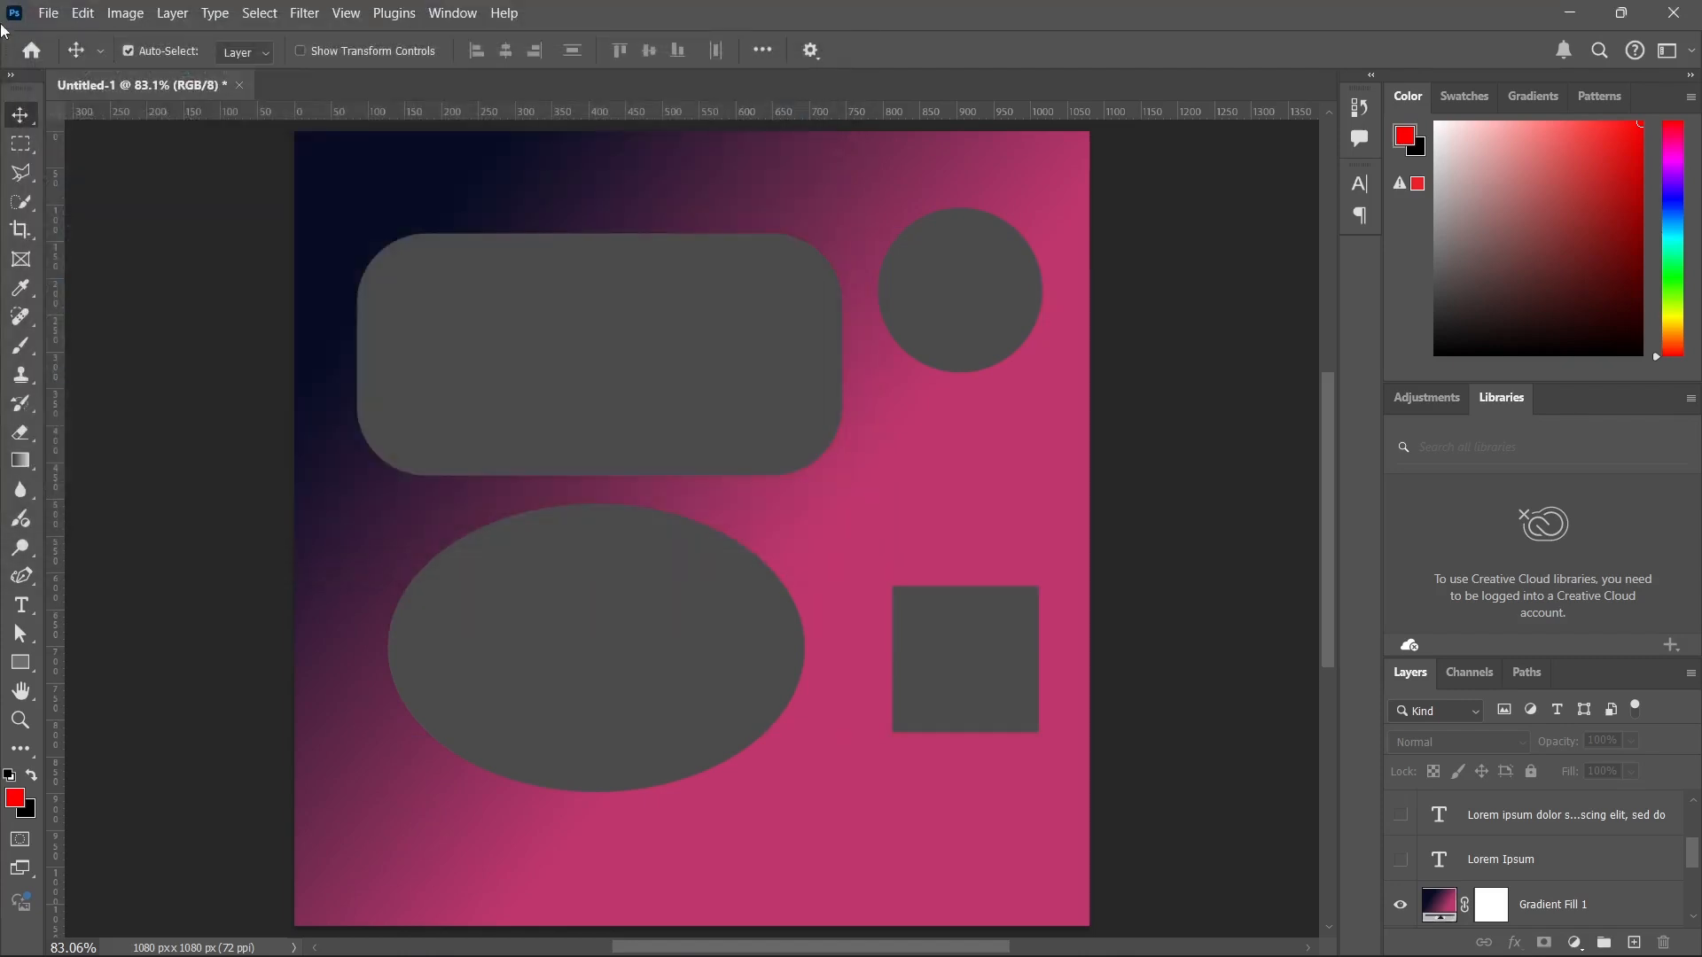
Examine the Export As settings and the available image formats, then close the dialog without exporting.
left_click(48, 12)
mouse_move(164, 345)
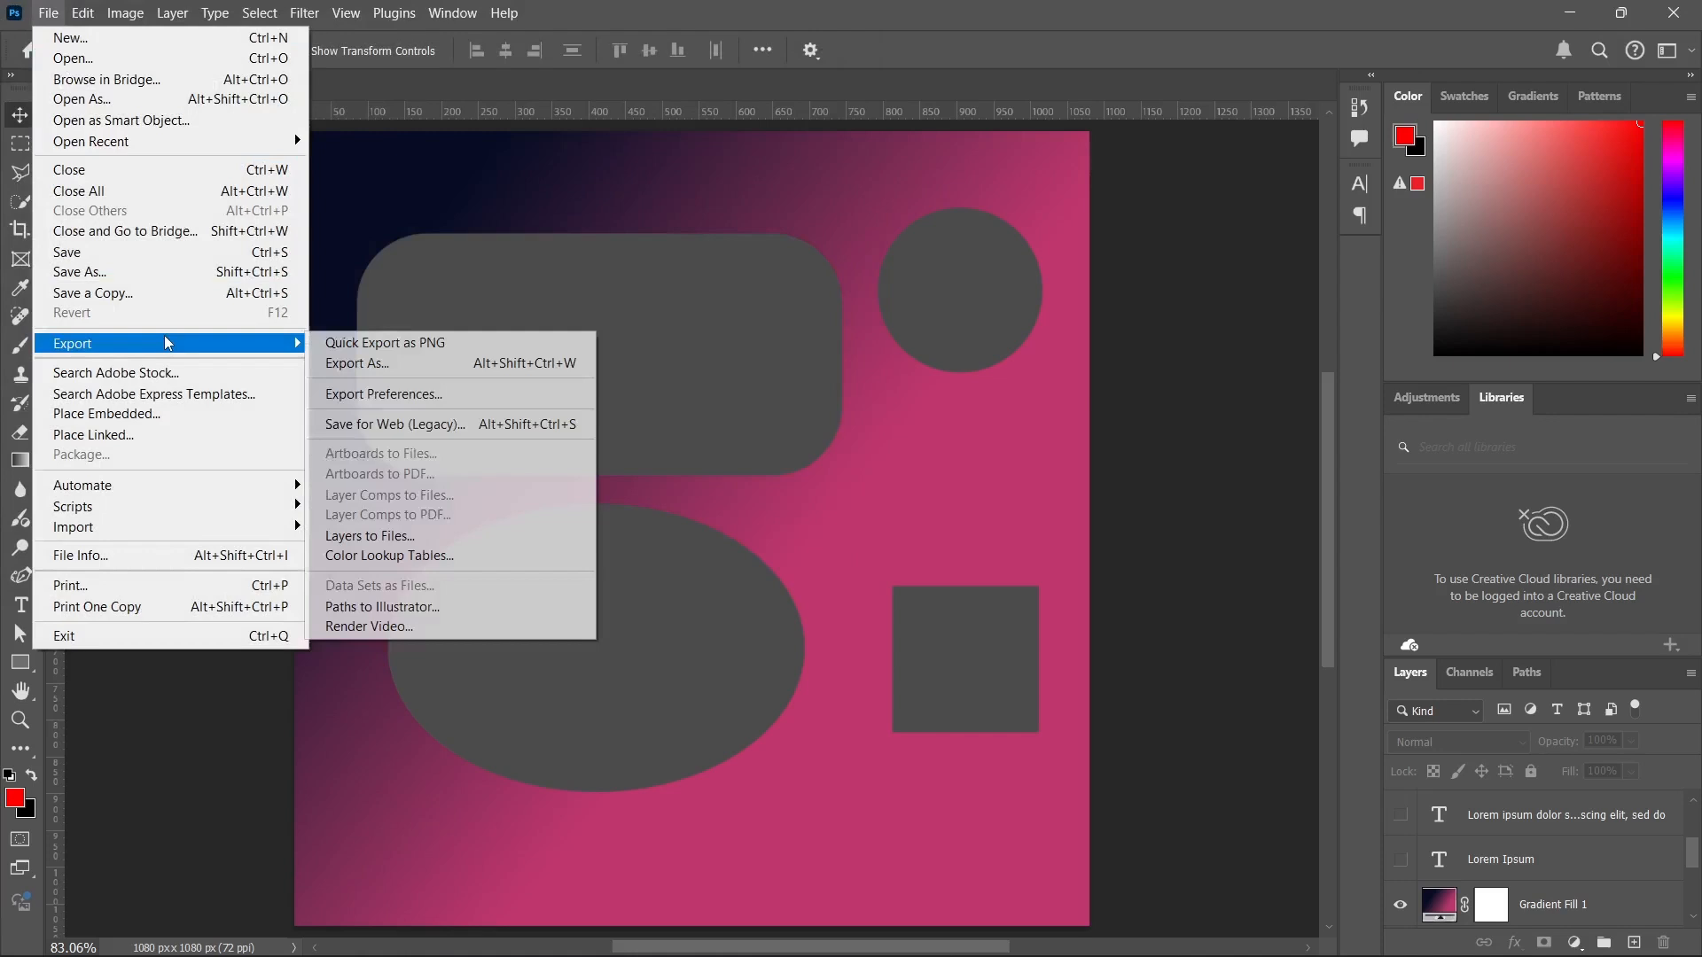
left_click(409, 365)
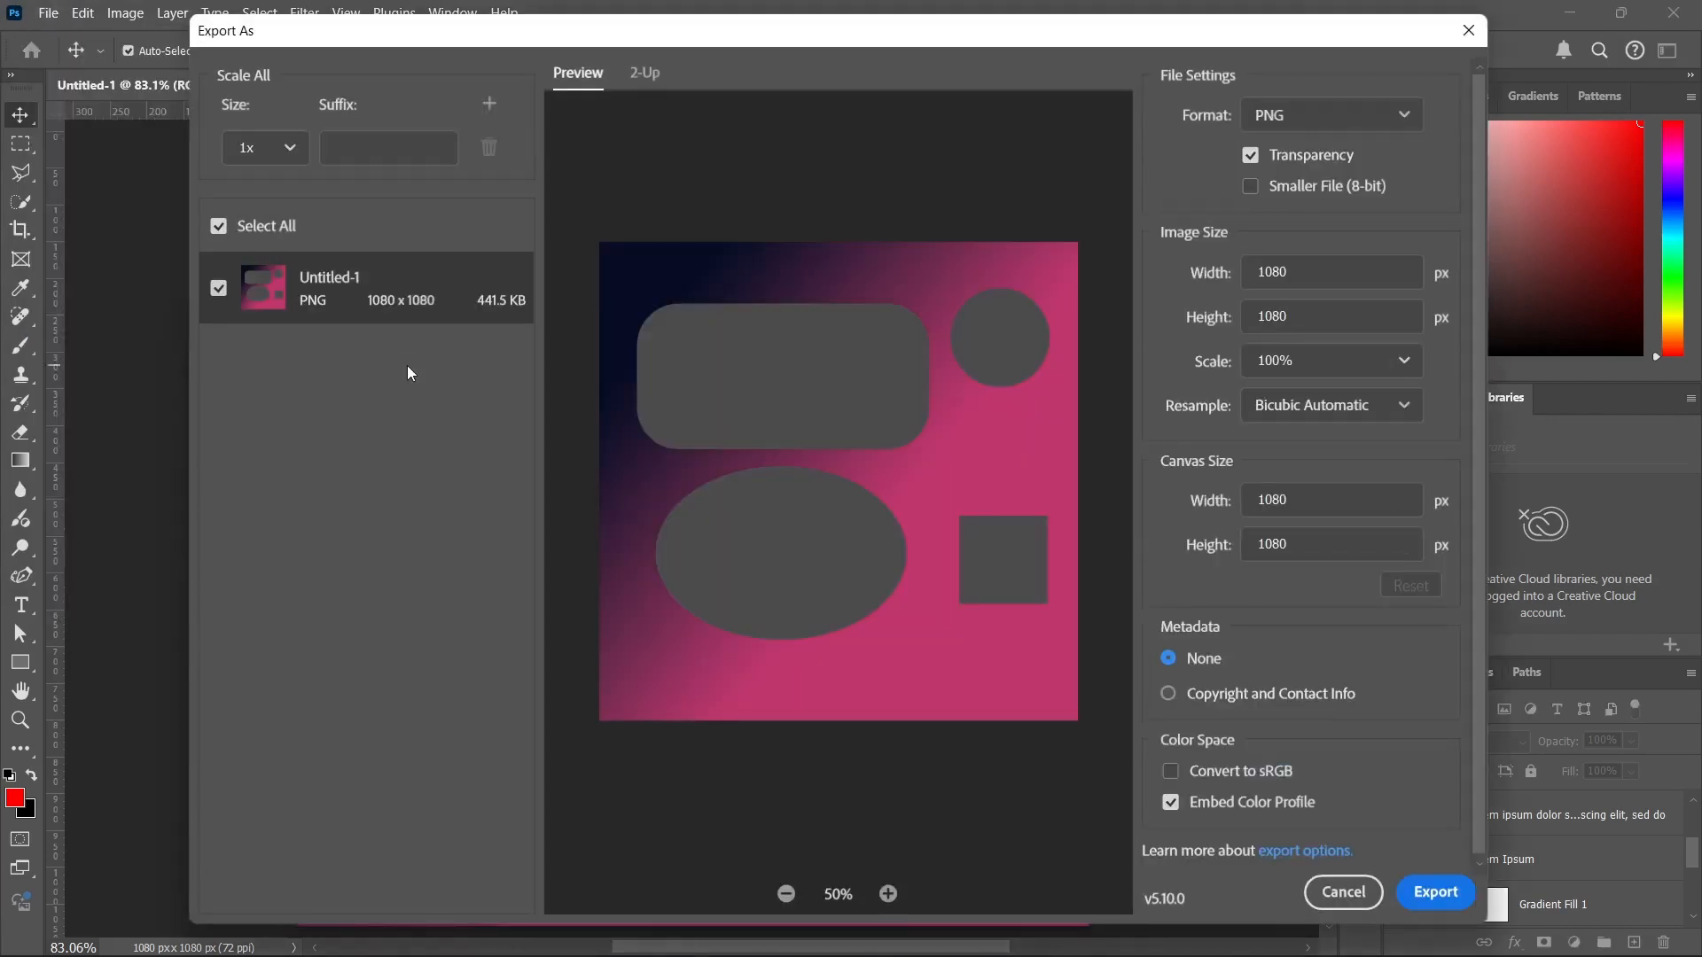
left_click(1293, 124)
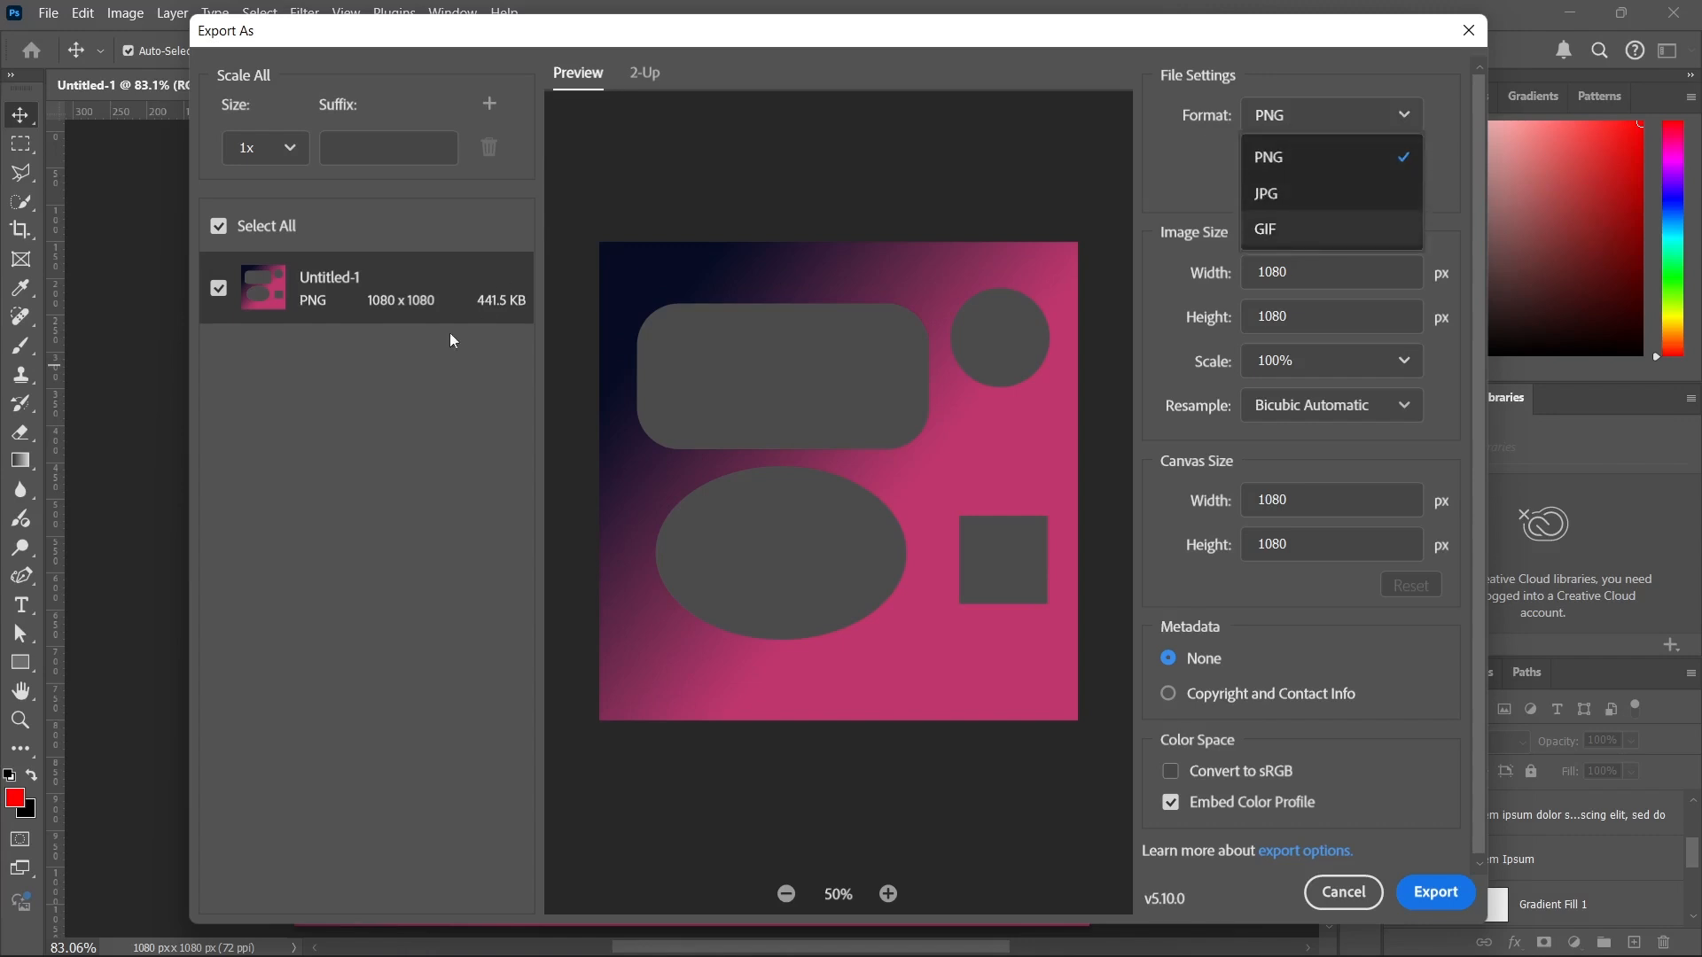
left_click(385, 412)
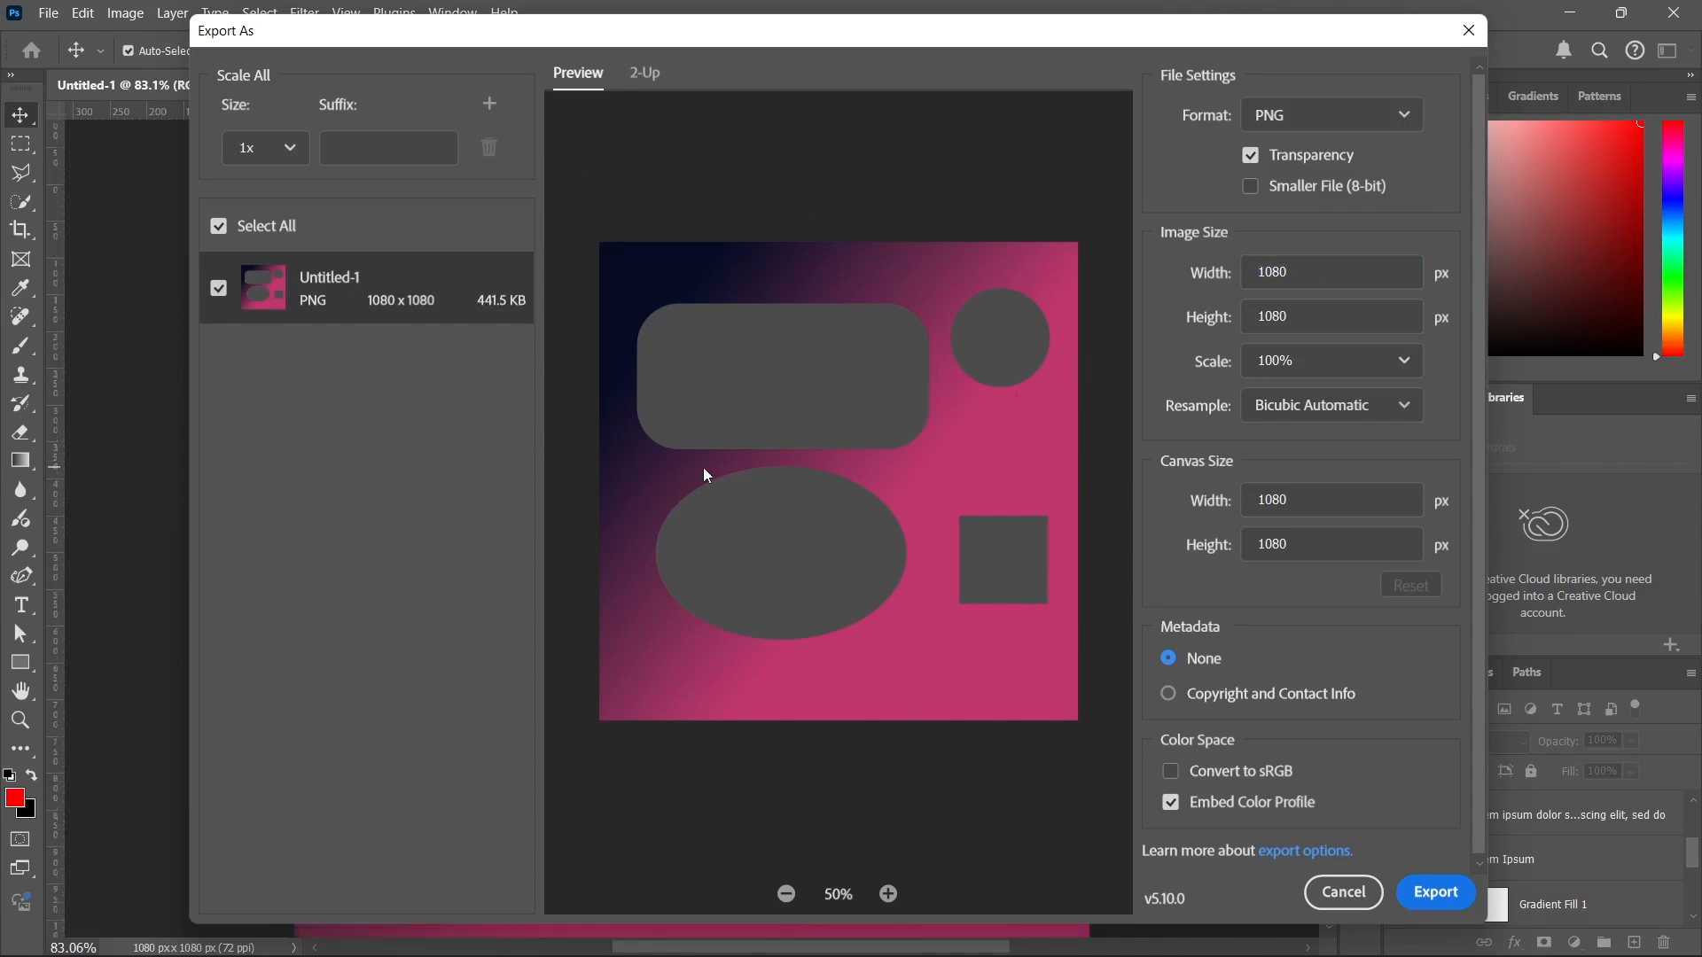
left_click(1469, 30)
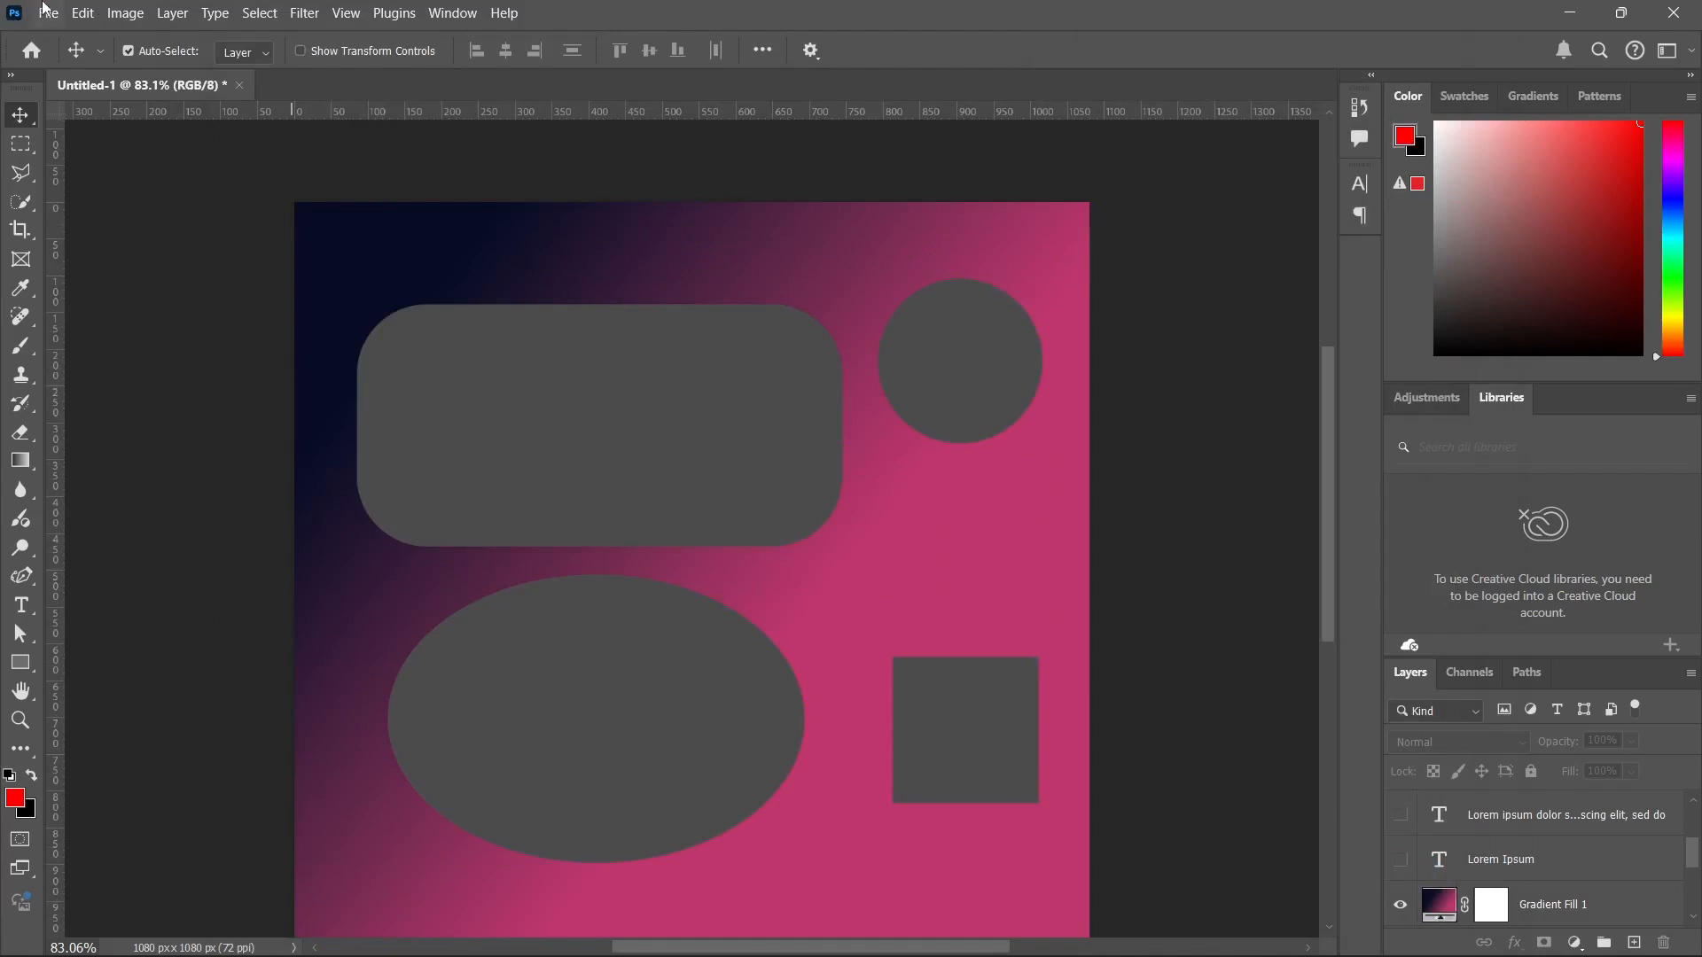
Place lg-logo-9 from the Desktop's Intro to PS Assets folder as an embedded image, then move it up over the rounded rectangle.
left_click(50, 13)
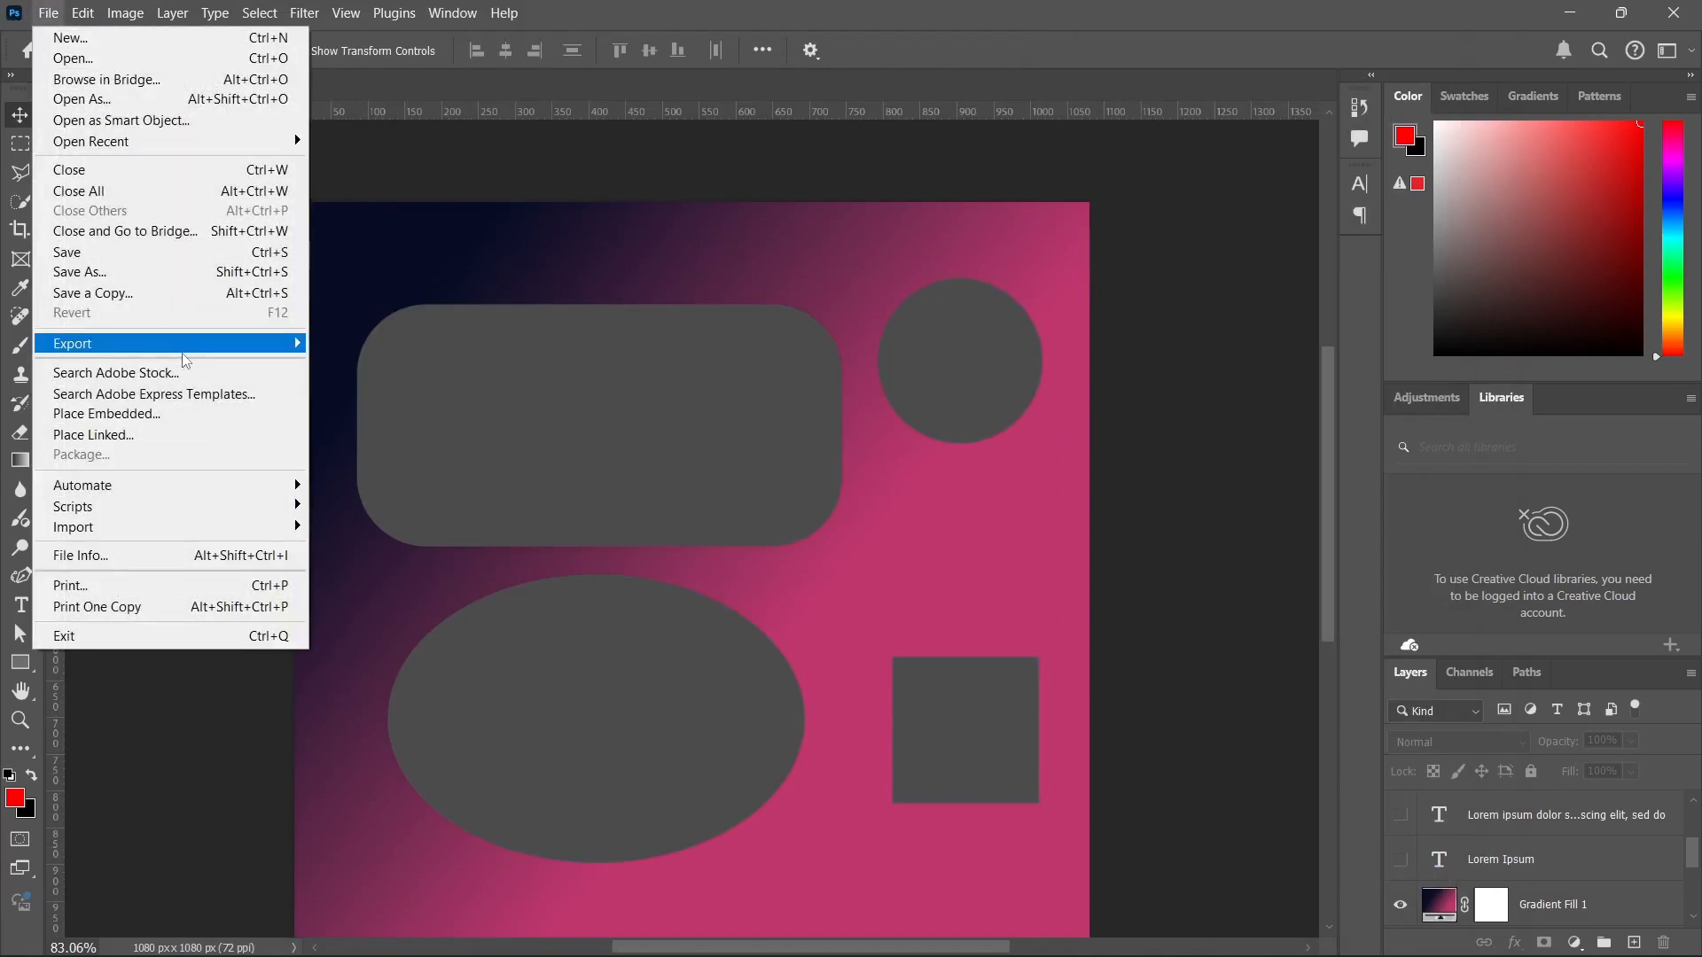
mouse_move(184, 351)
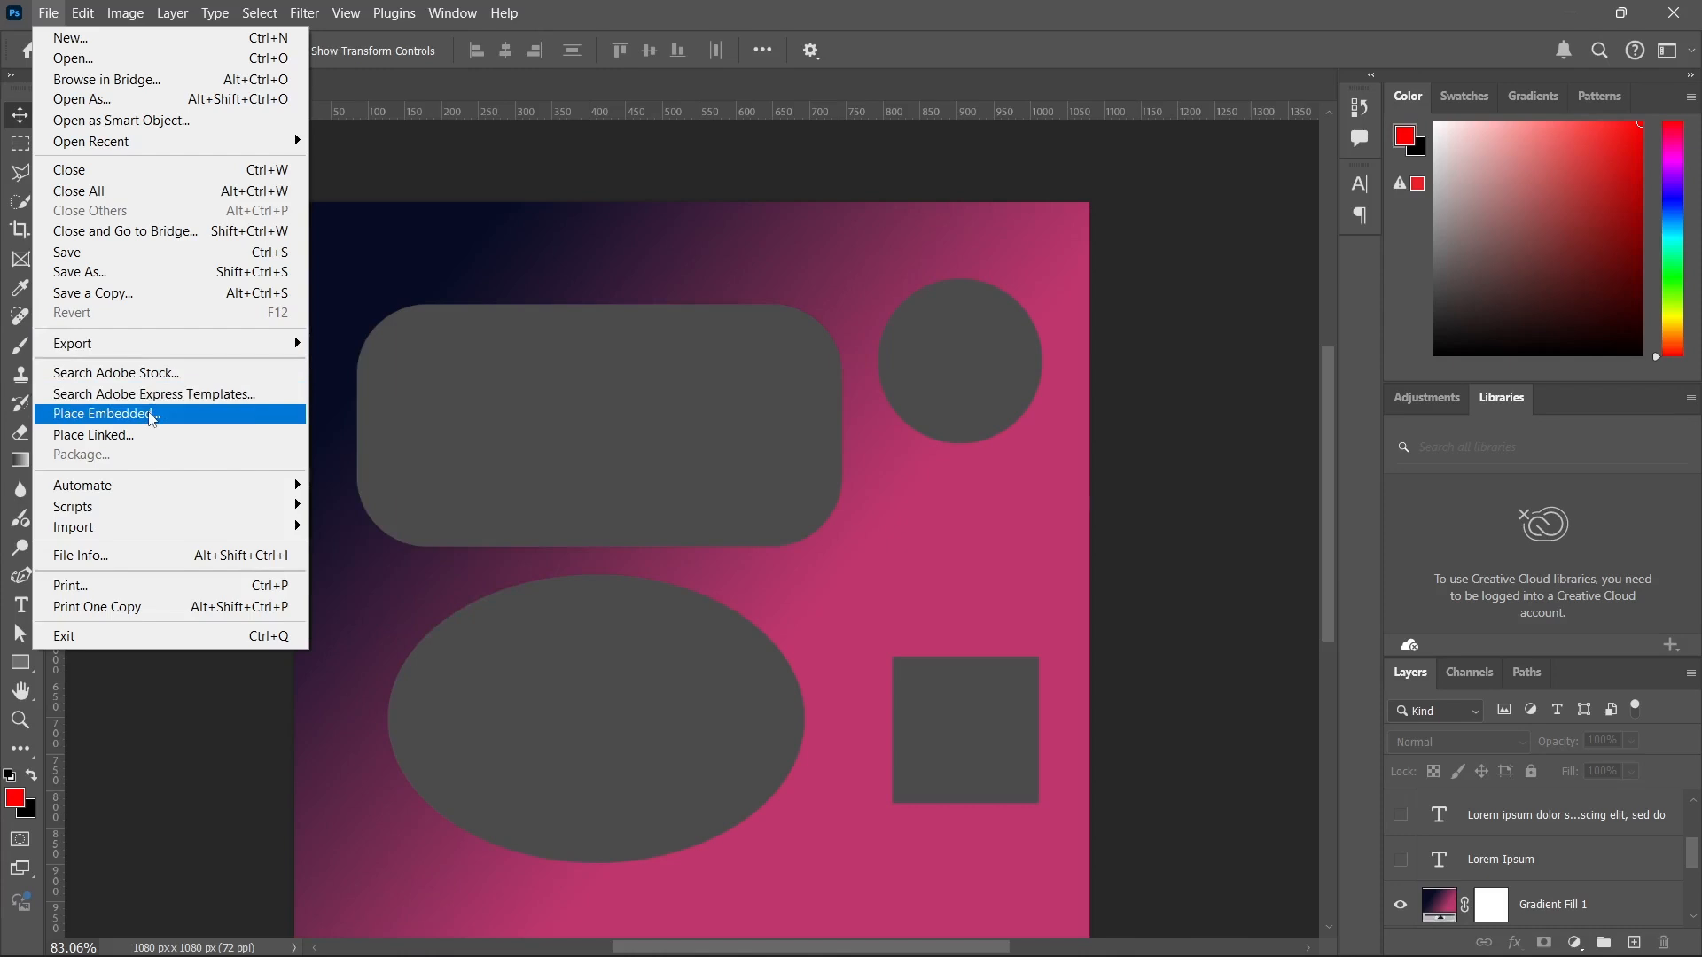
left_click(152, 418)
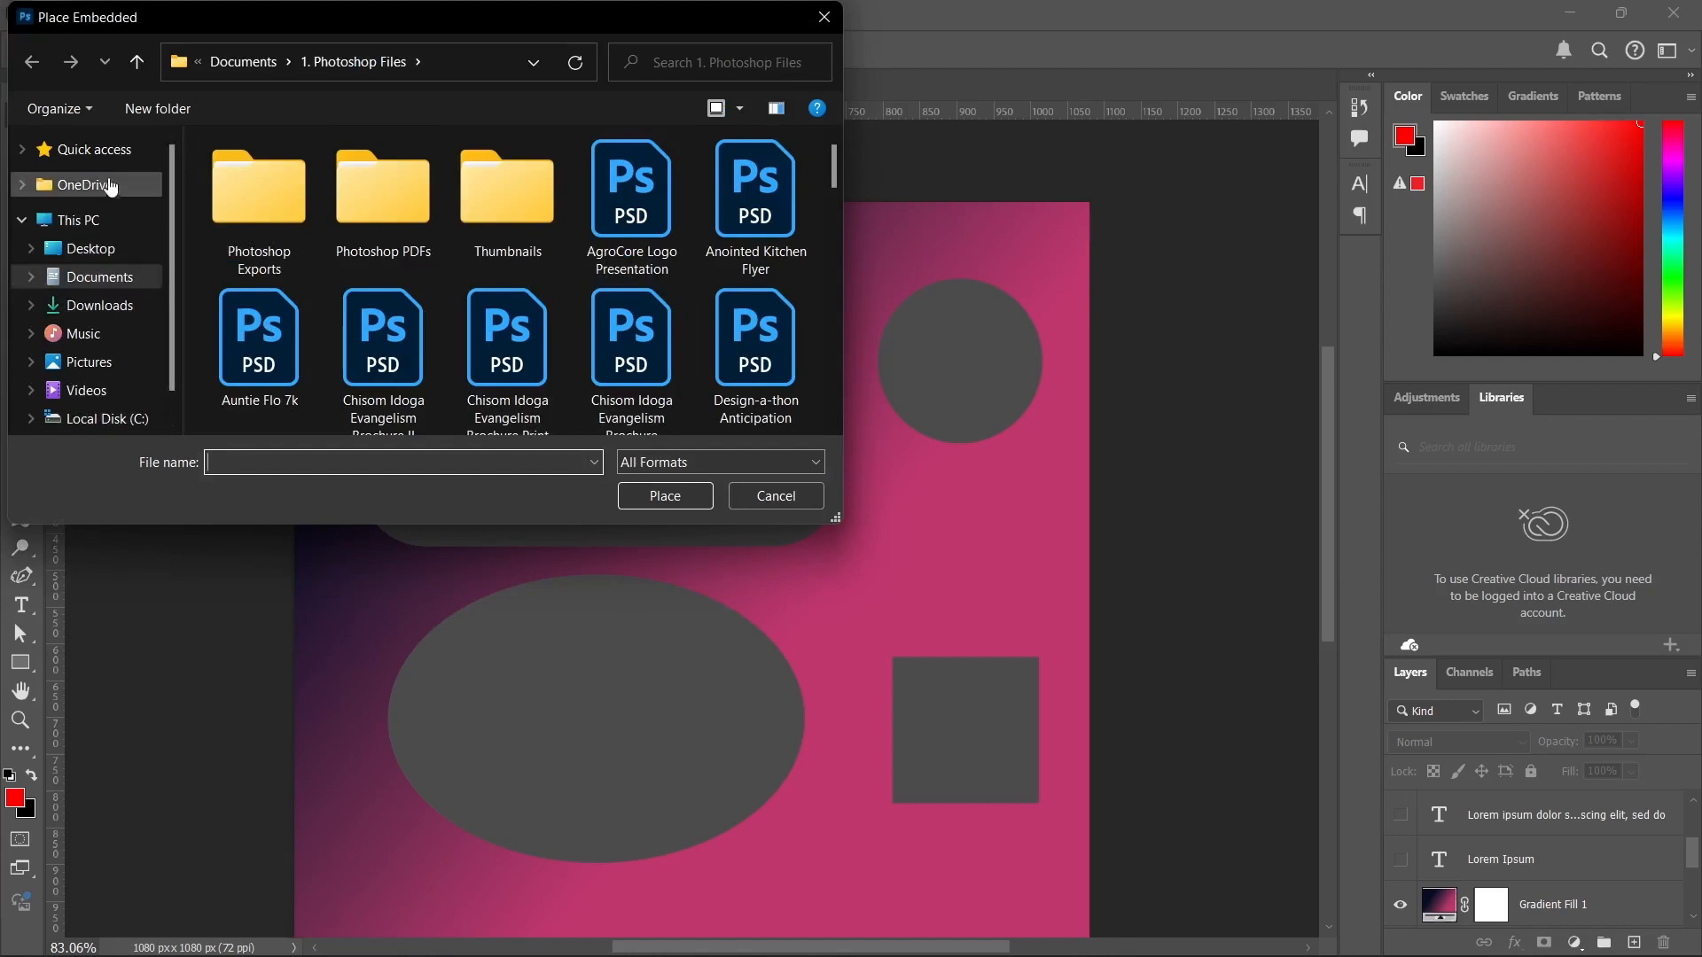
left_click(111, 251)
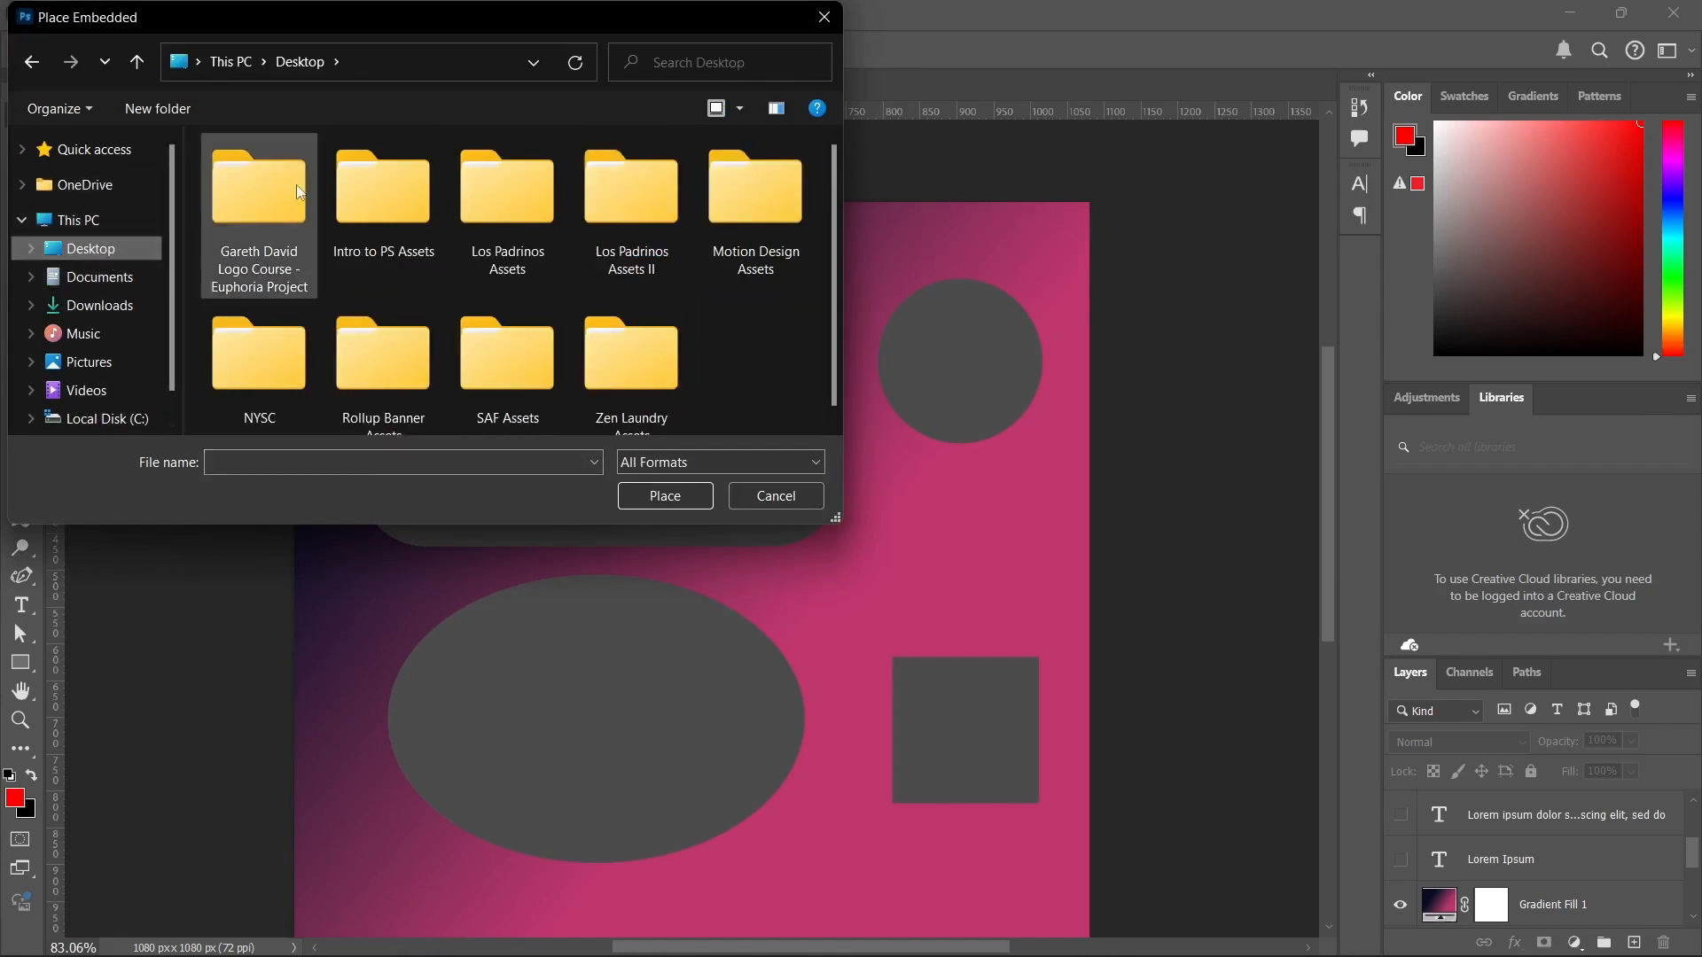
double_click(382, 193)
left_click(513, 232)
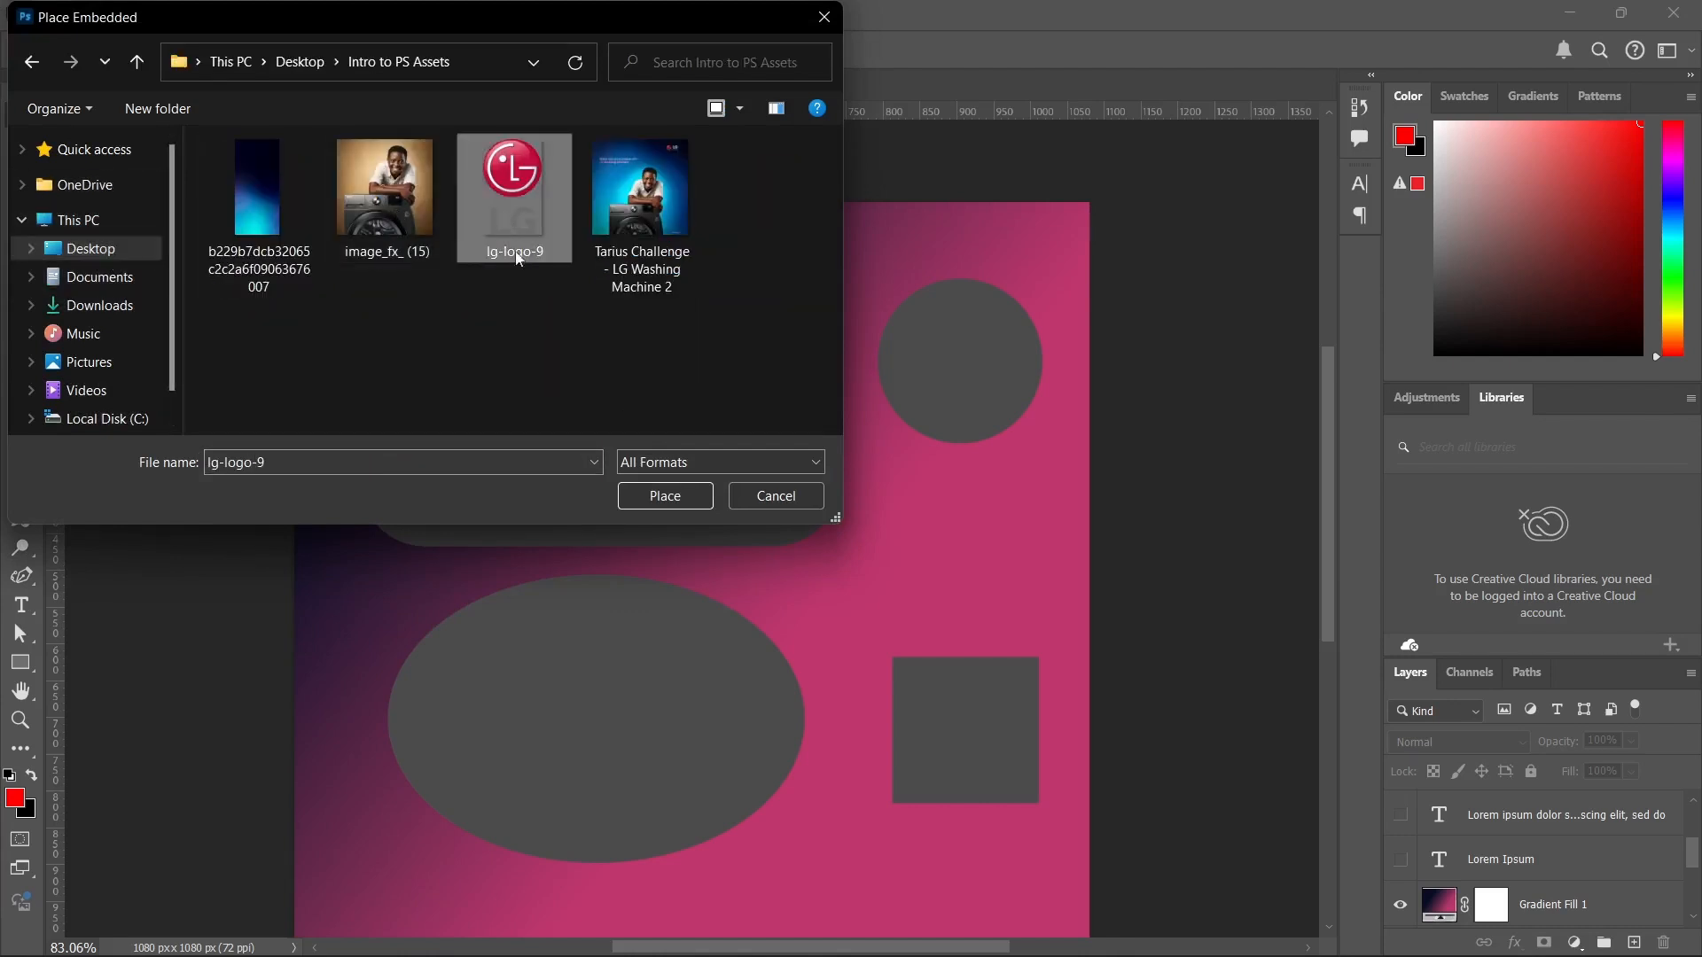
left_click(665, 495)
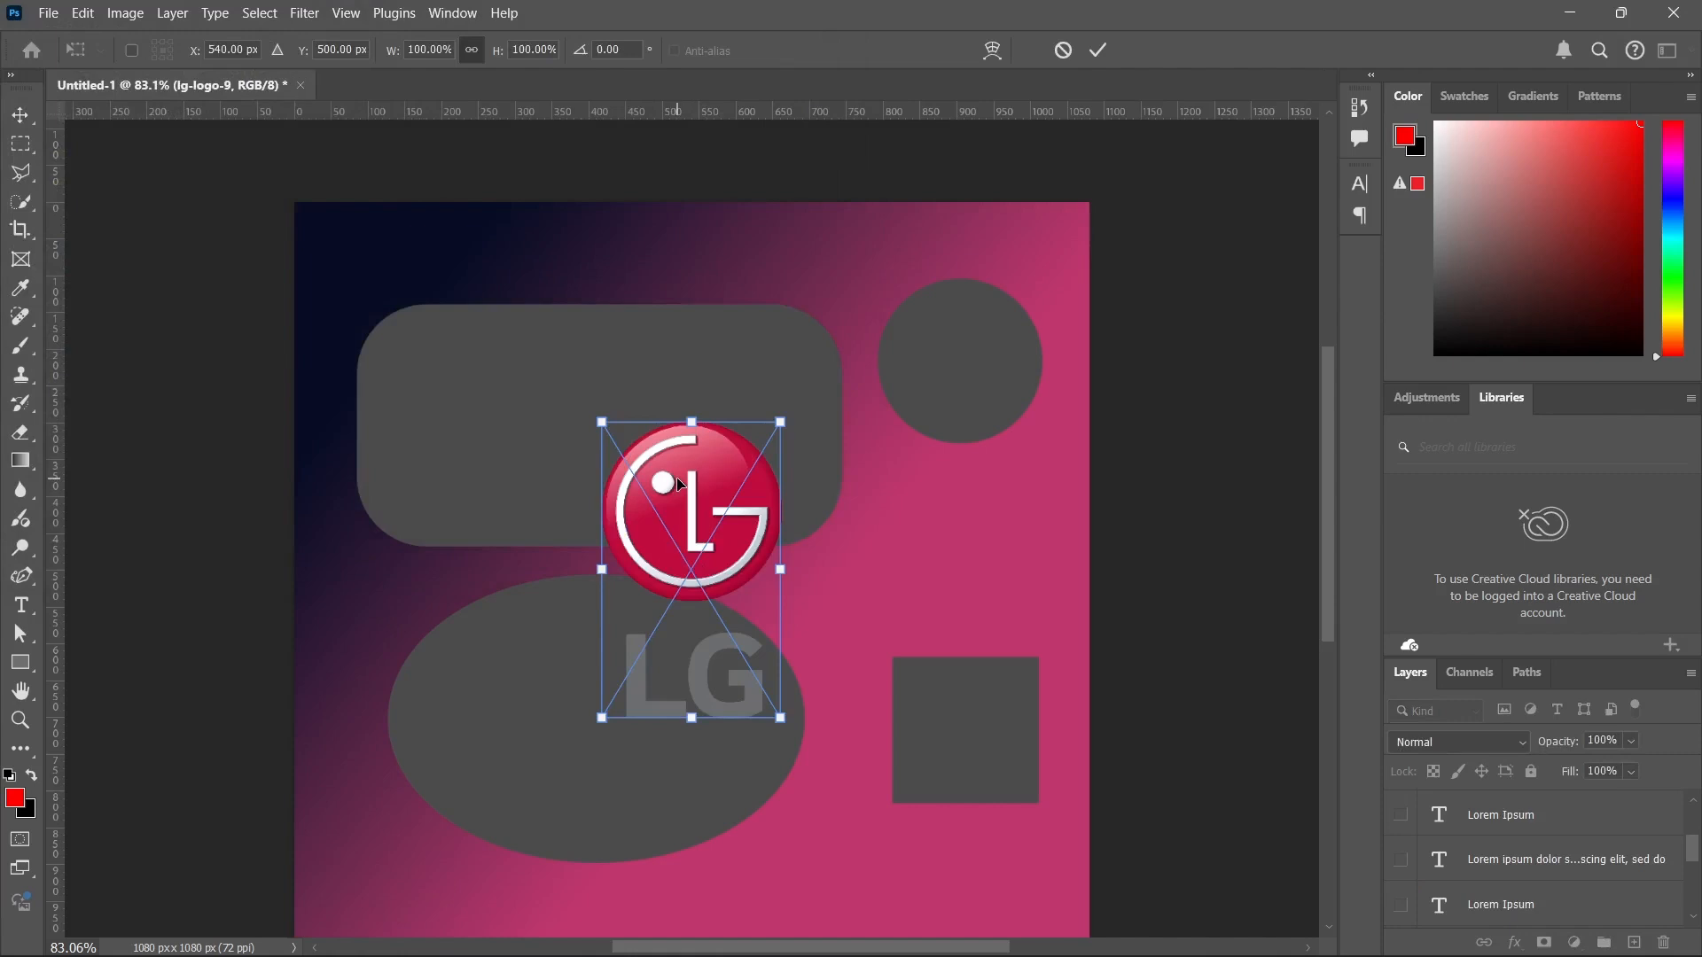
key("Return")
left_click_drag(687, 546, 503, 412)
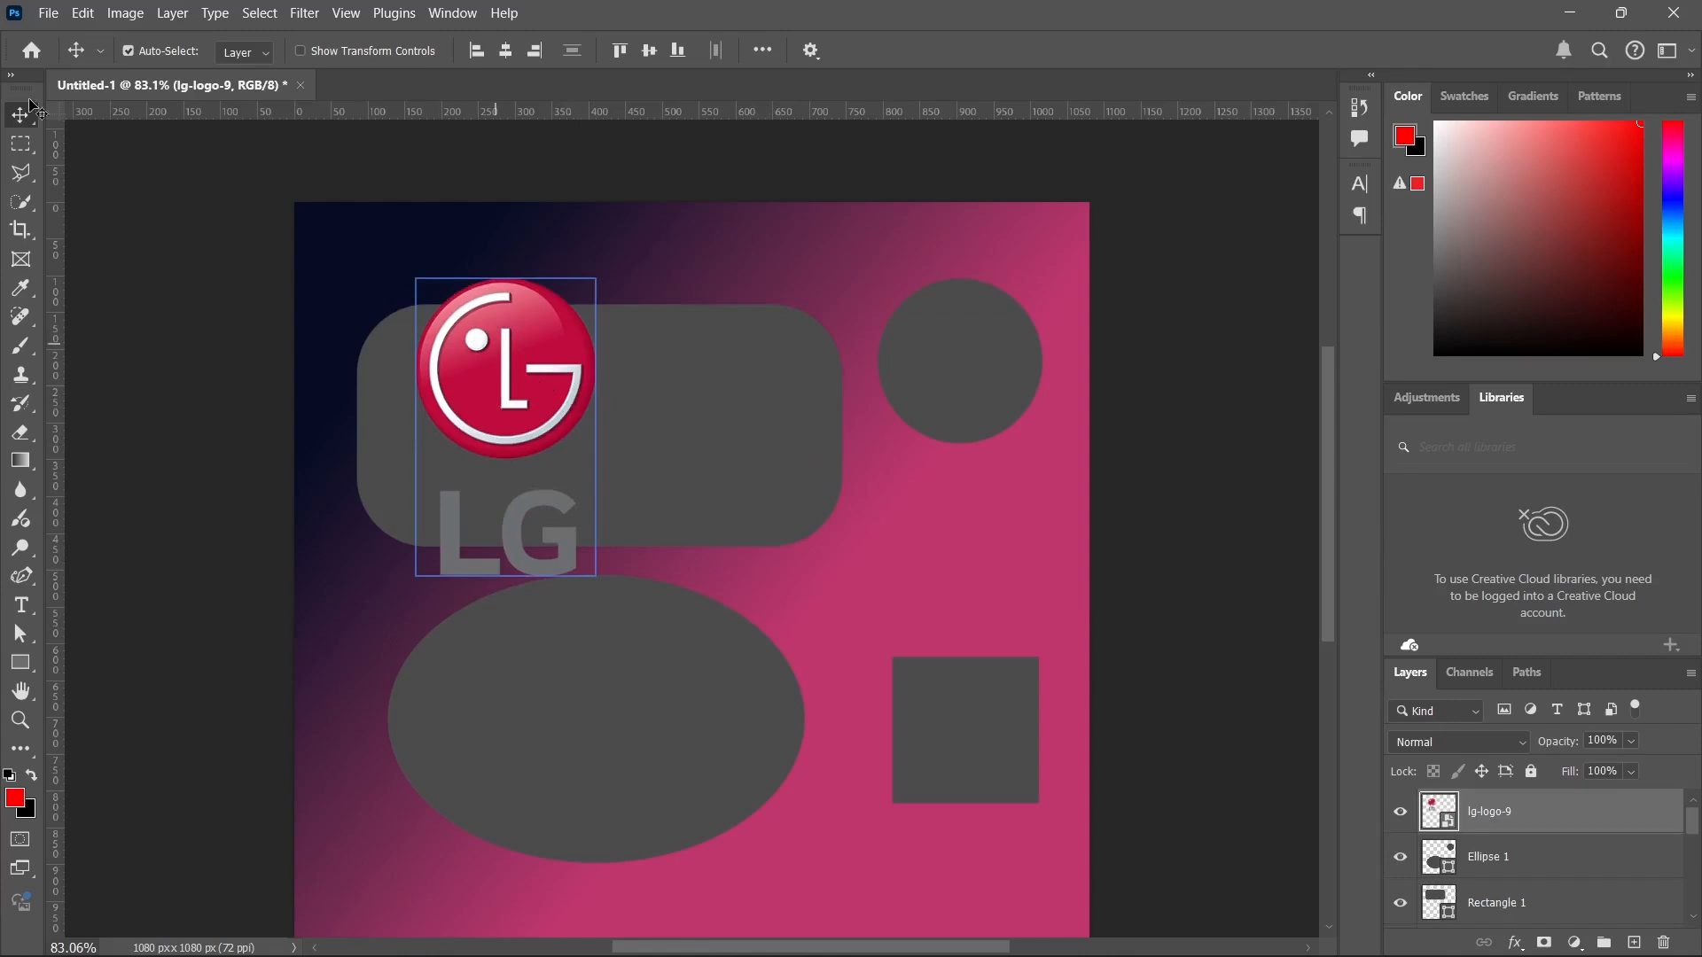
Free-transform the LG logo to about 91.7% and shift it down and right, undoing a trial rotation before applying.
left_click(48, 15)
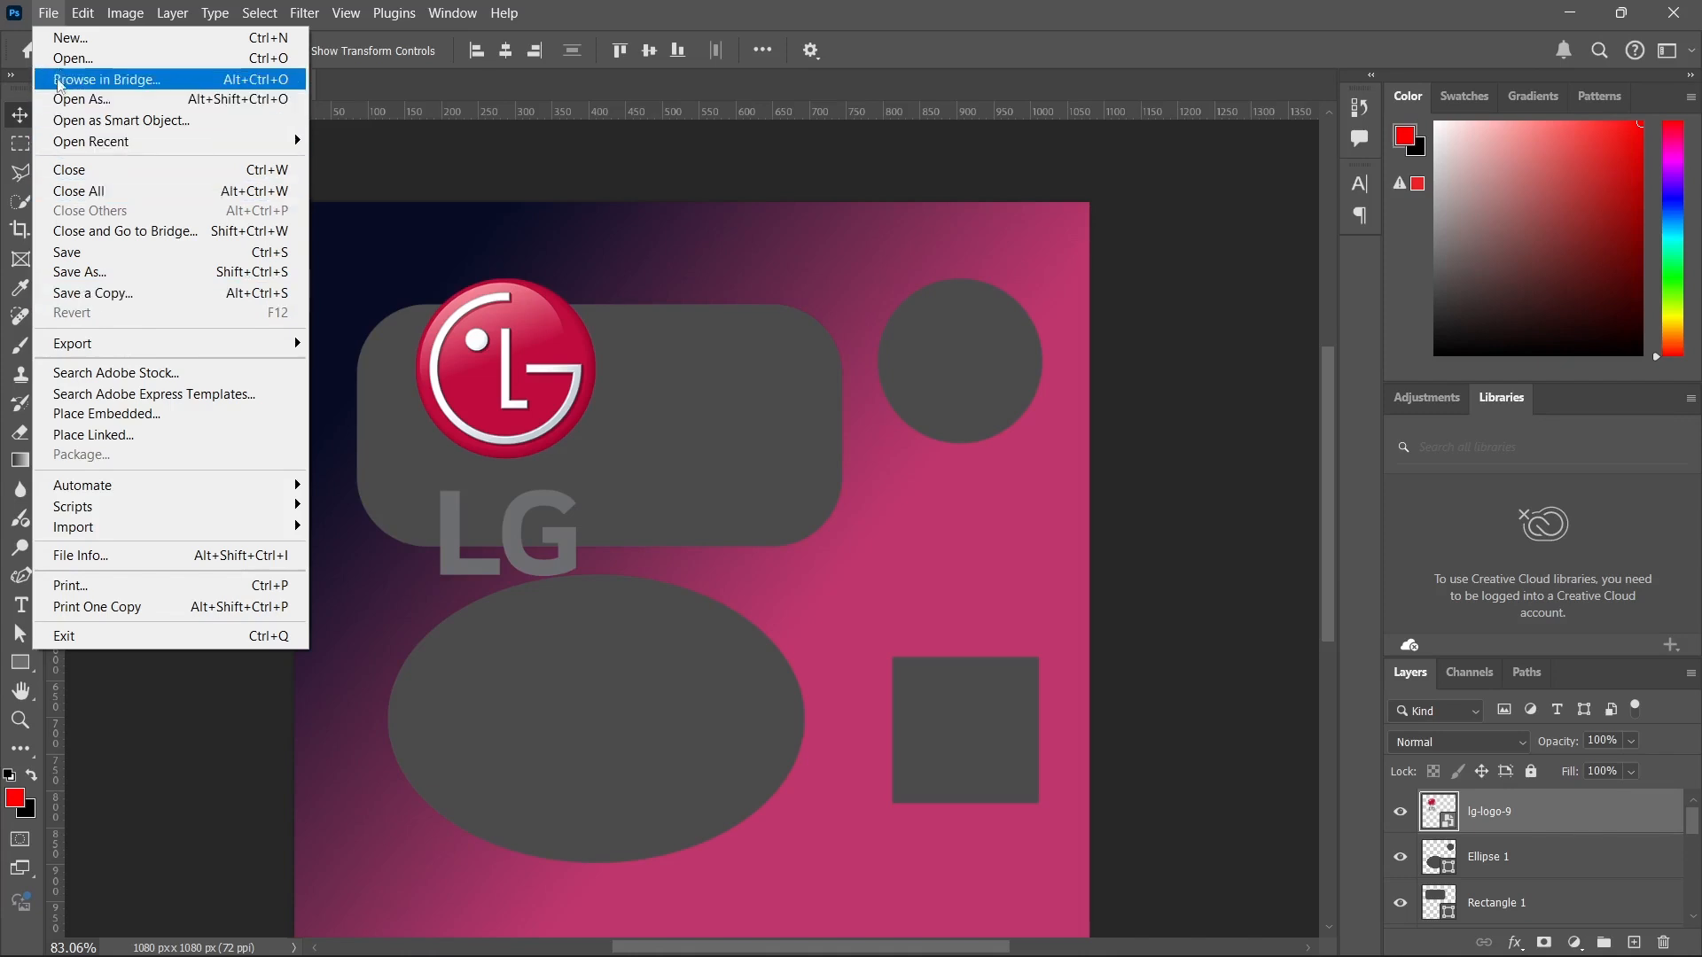
mouse_move(85, 13)
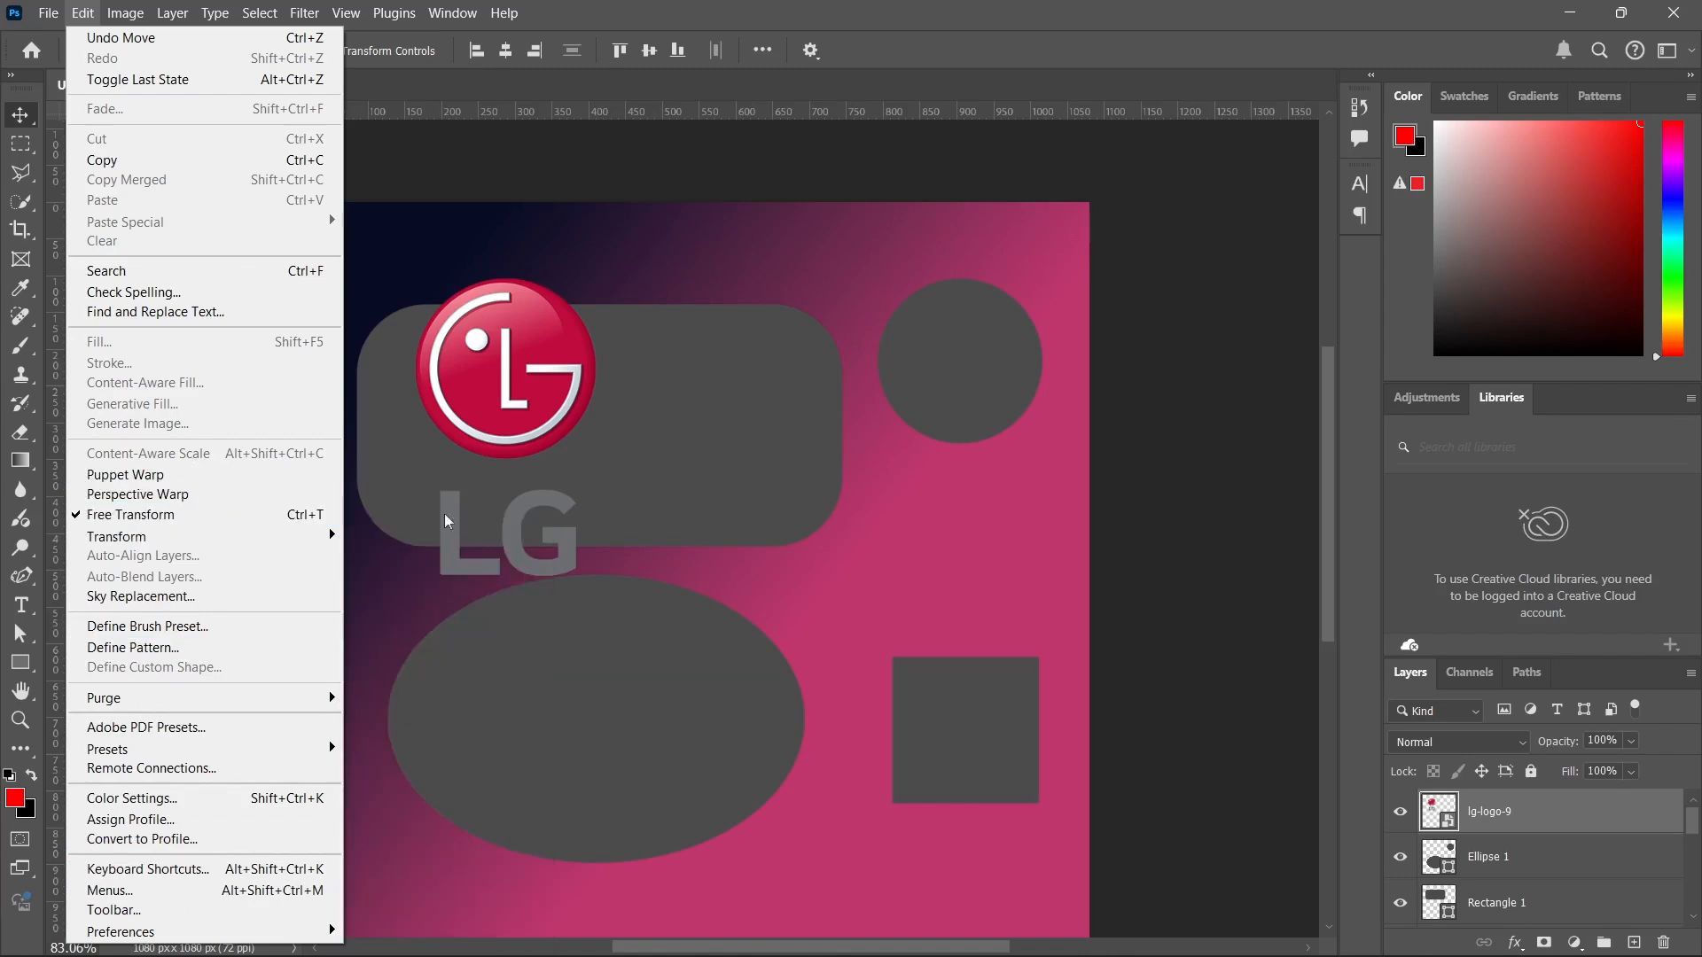
left_click(156, 516)
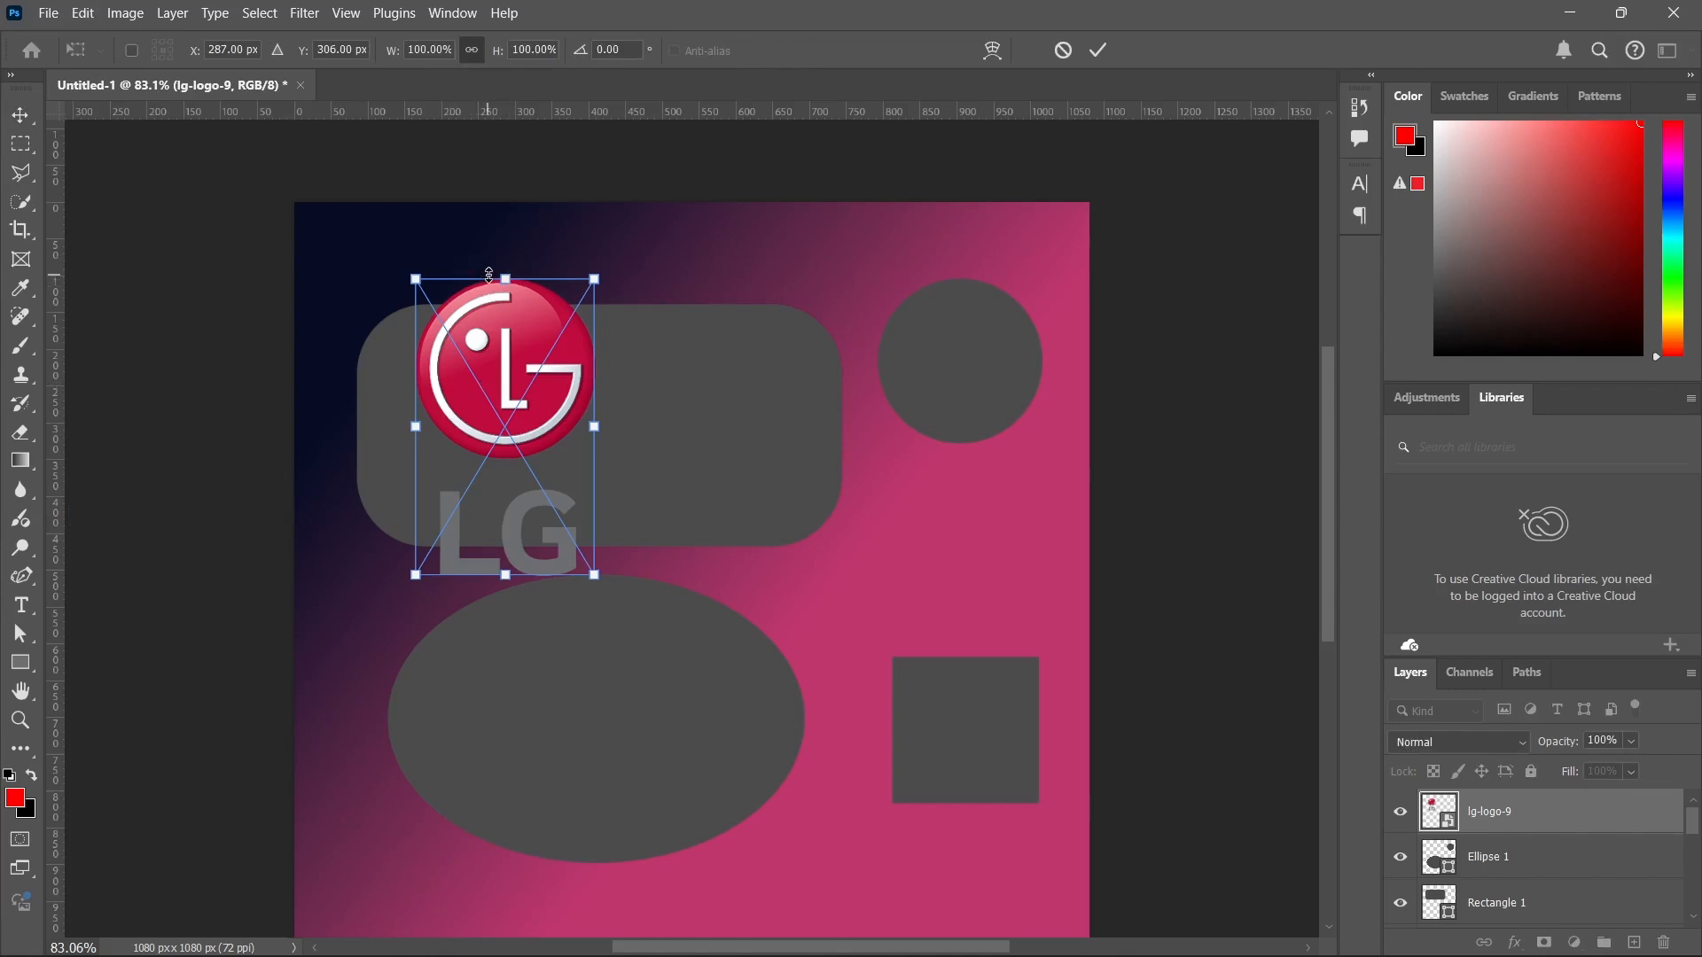
left_click_drag(506, 276, 565, 339)
left_click_drag(661, 269, 676, 353)
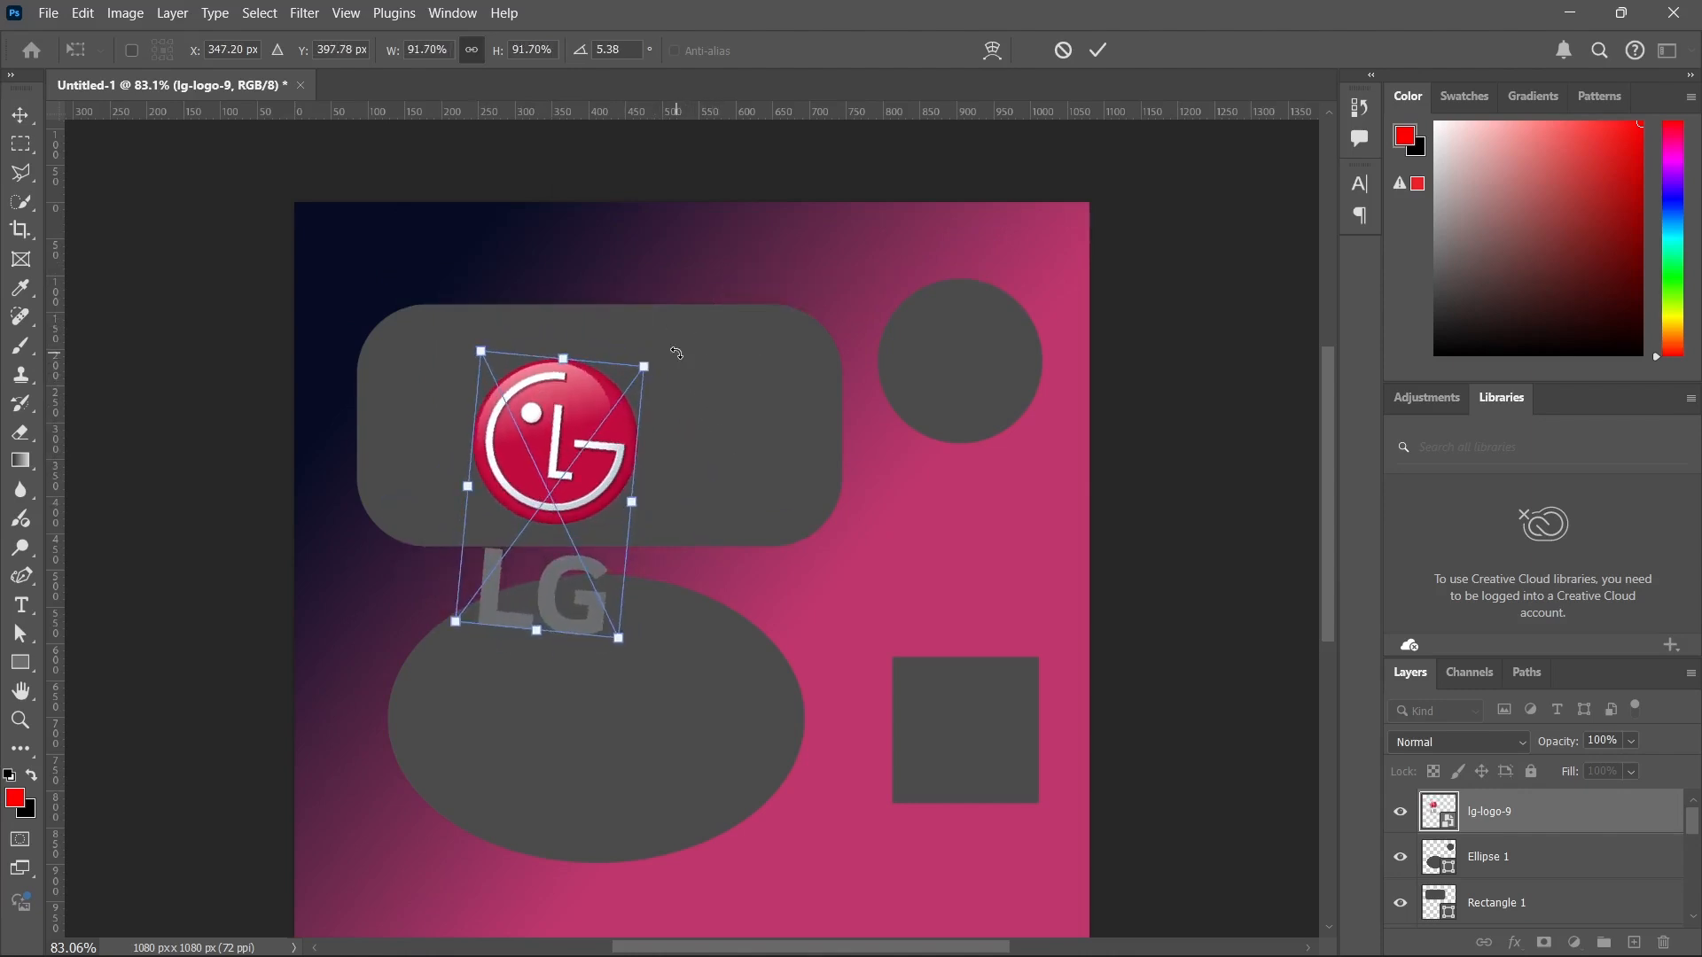
key("ctrl+z")
left_click(1097, 46)
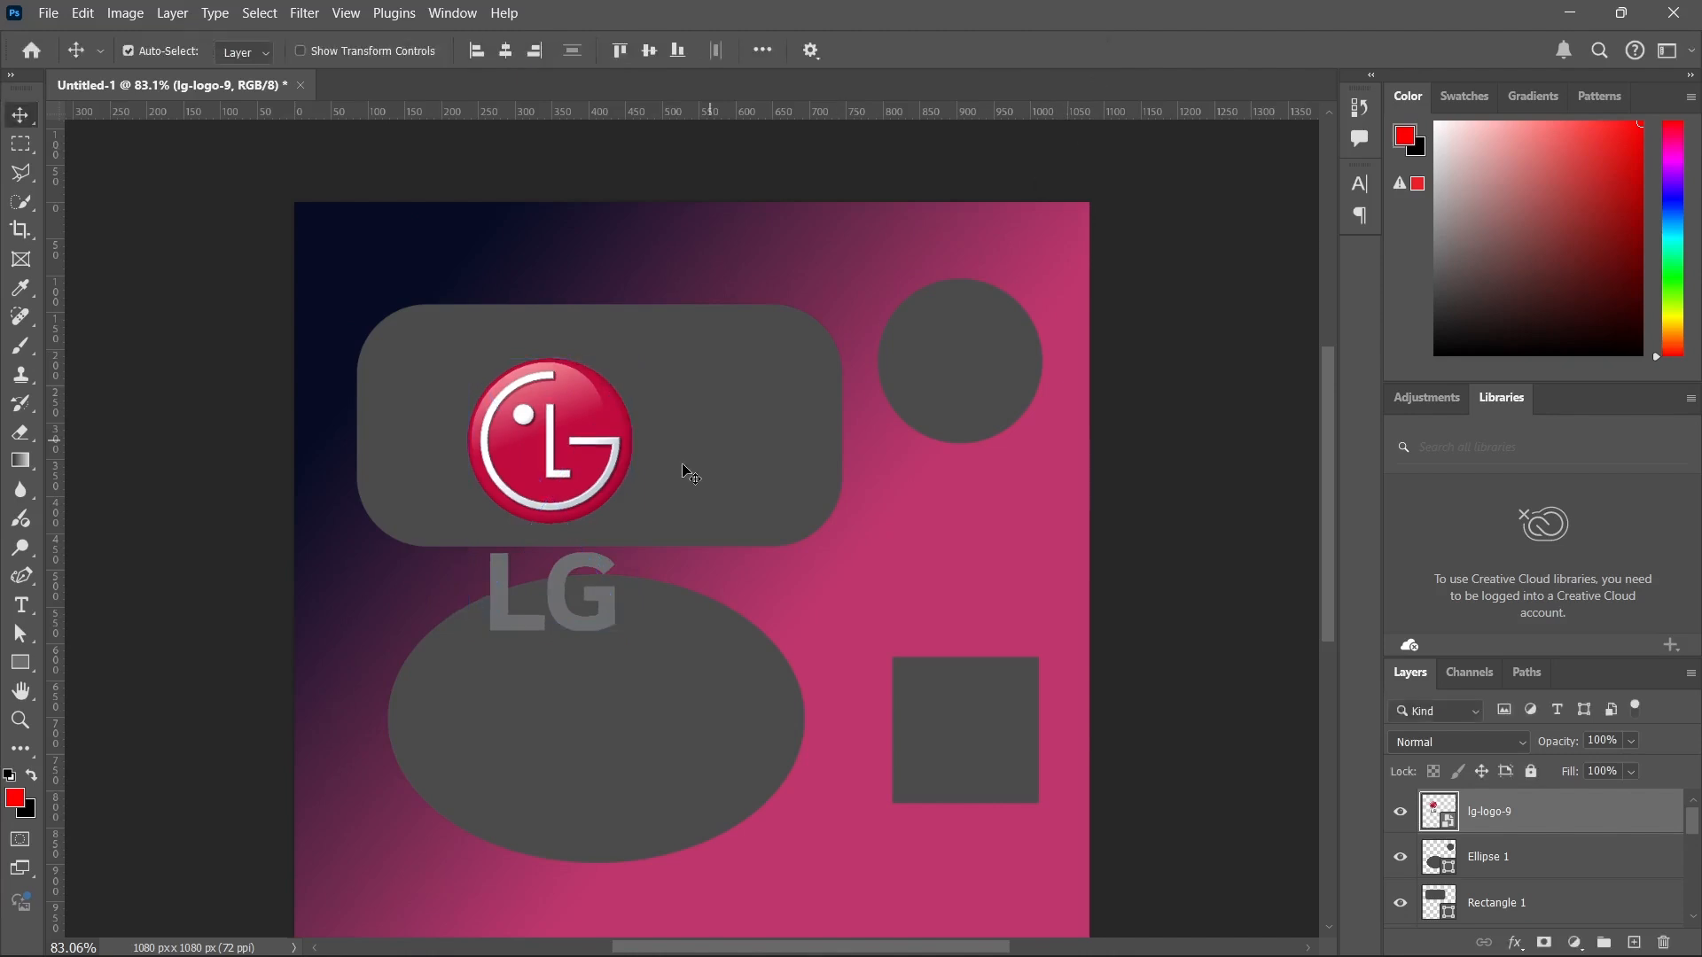
Enlarge the LG logo proportionally to about 170% with Free Transform and apply it.
left_click_drag(595, 442, 837, 503)
key("ctrl+t")
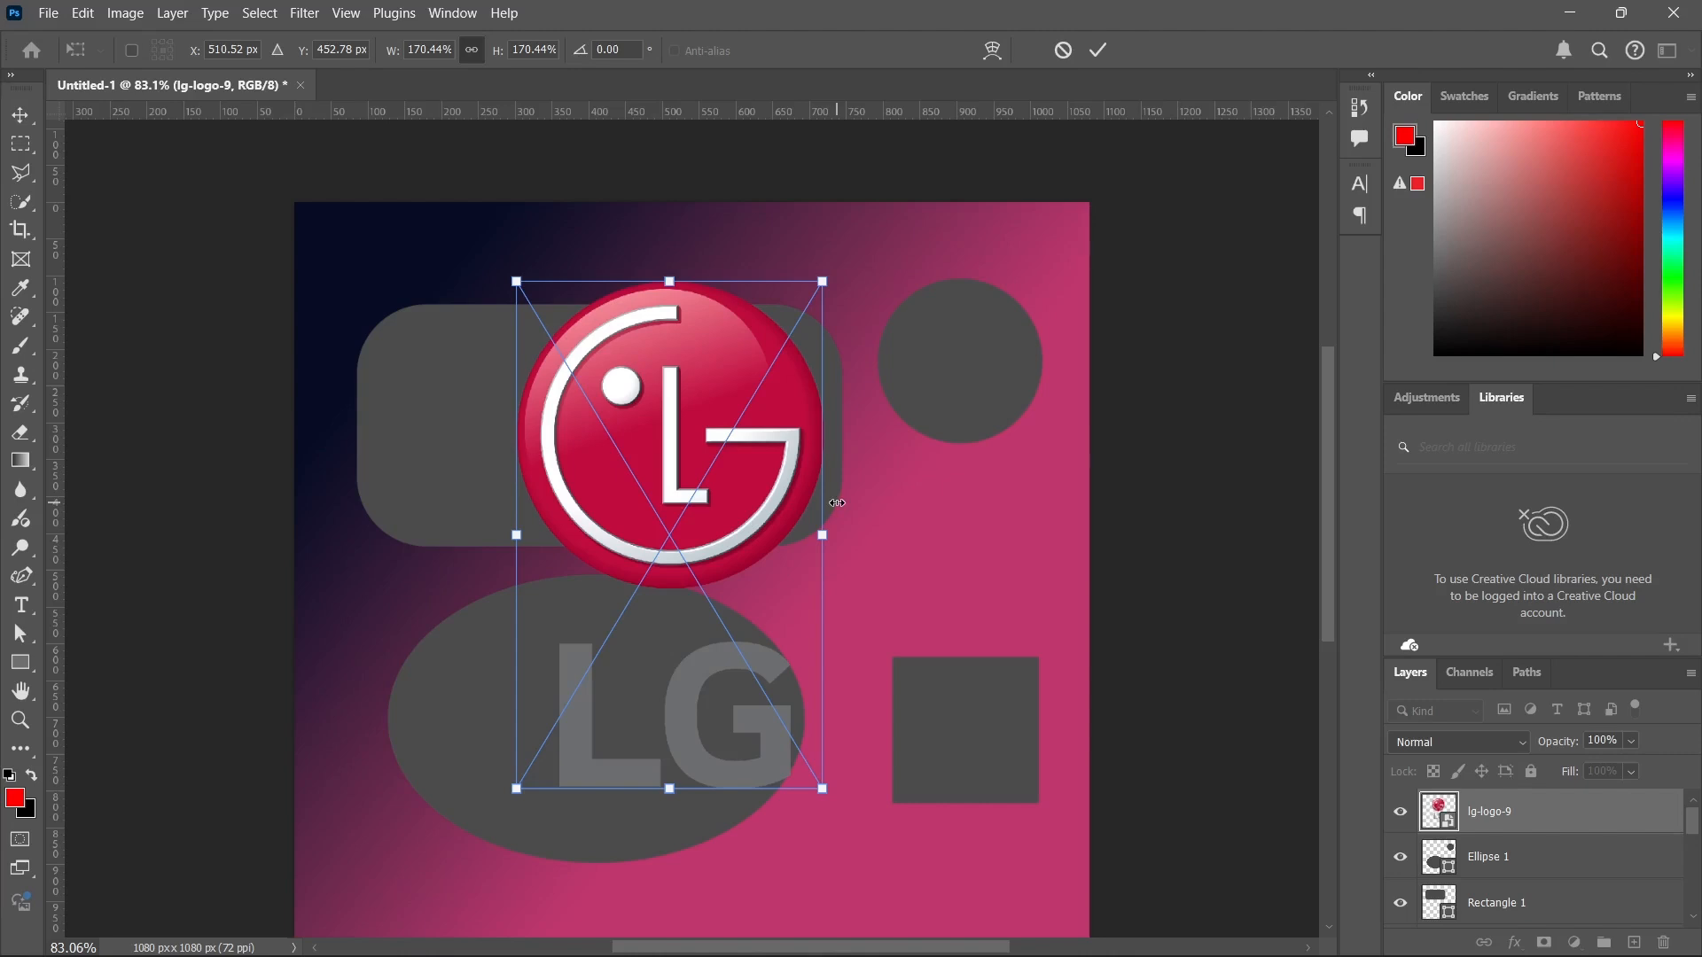
key("Return")
Review the editing and image commands, then inspect the Image Size width, height and resolution settings and cancel.
left_click(84, 13)
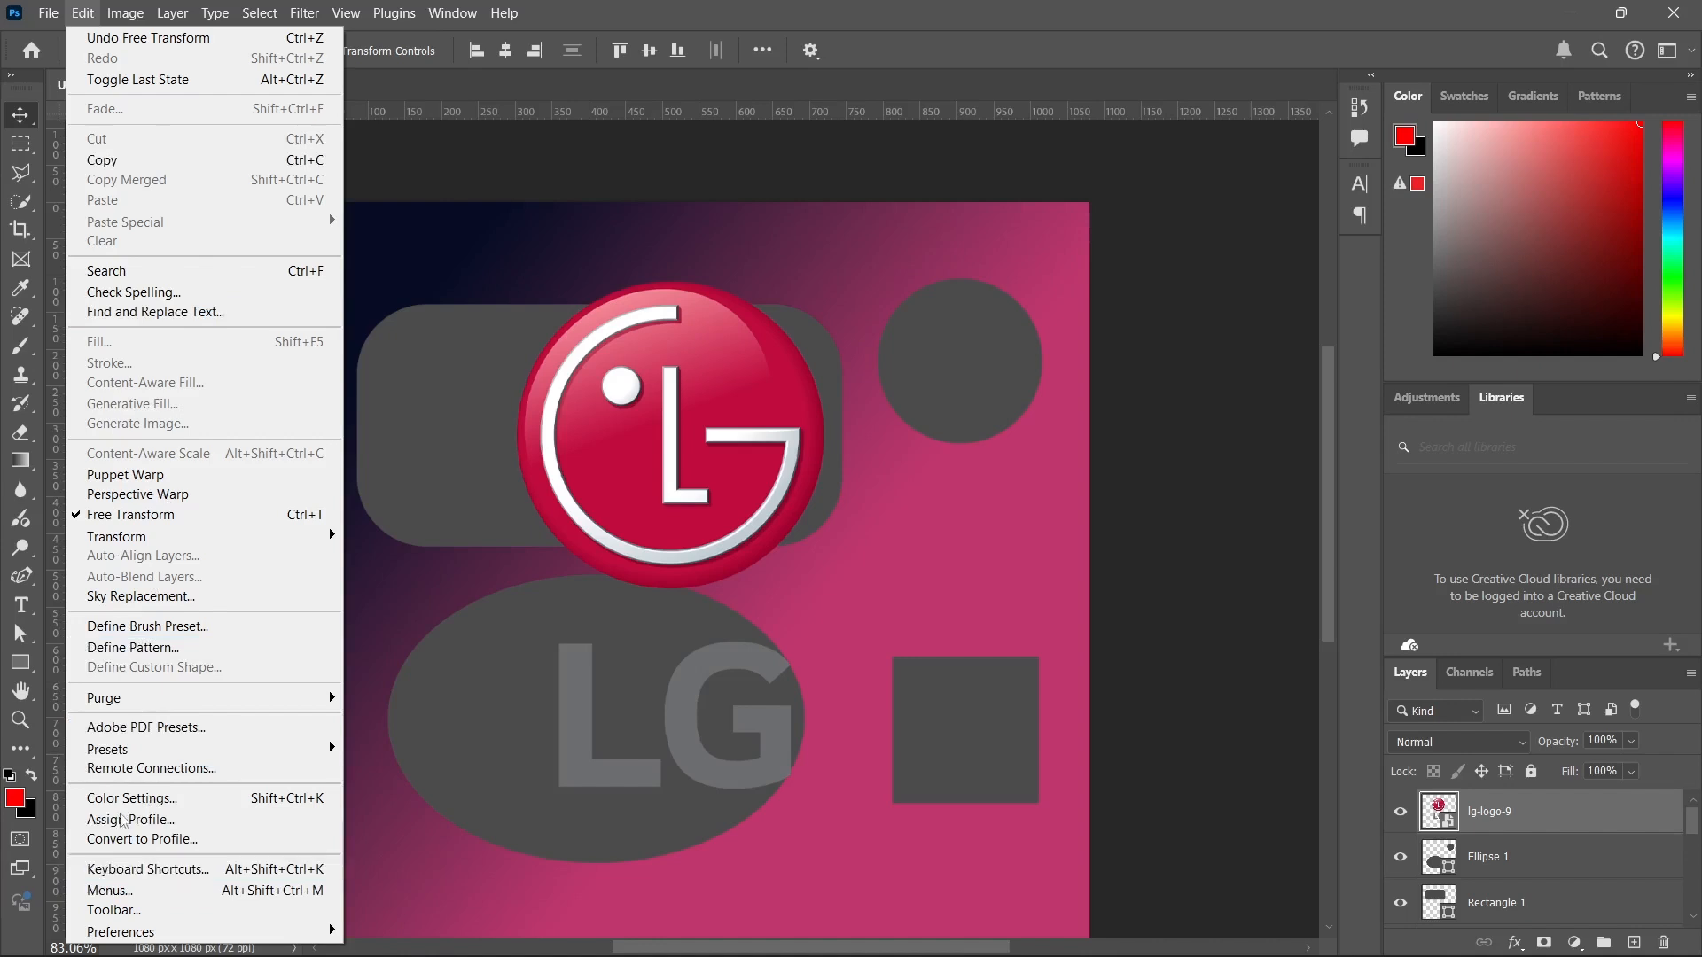
left_click(82, 12)
left_click(142, 11)
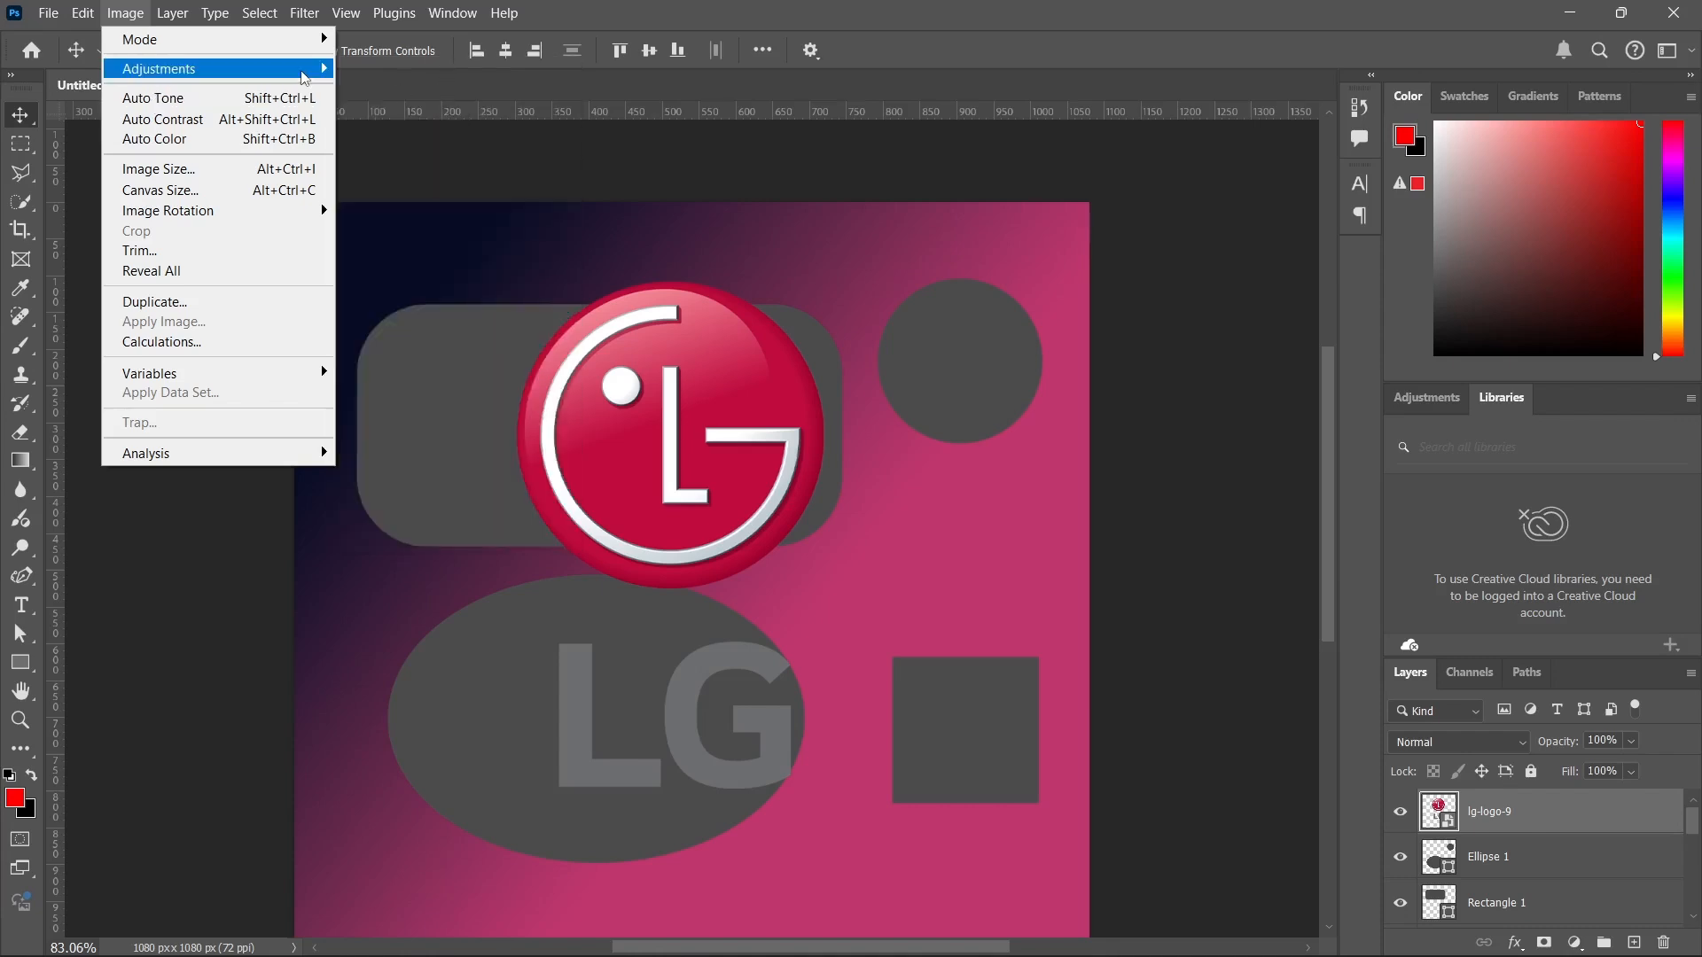
mouse_move(302, 70)
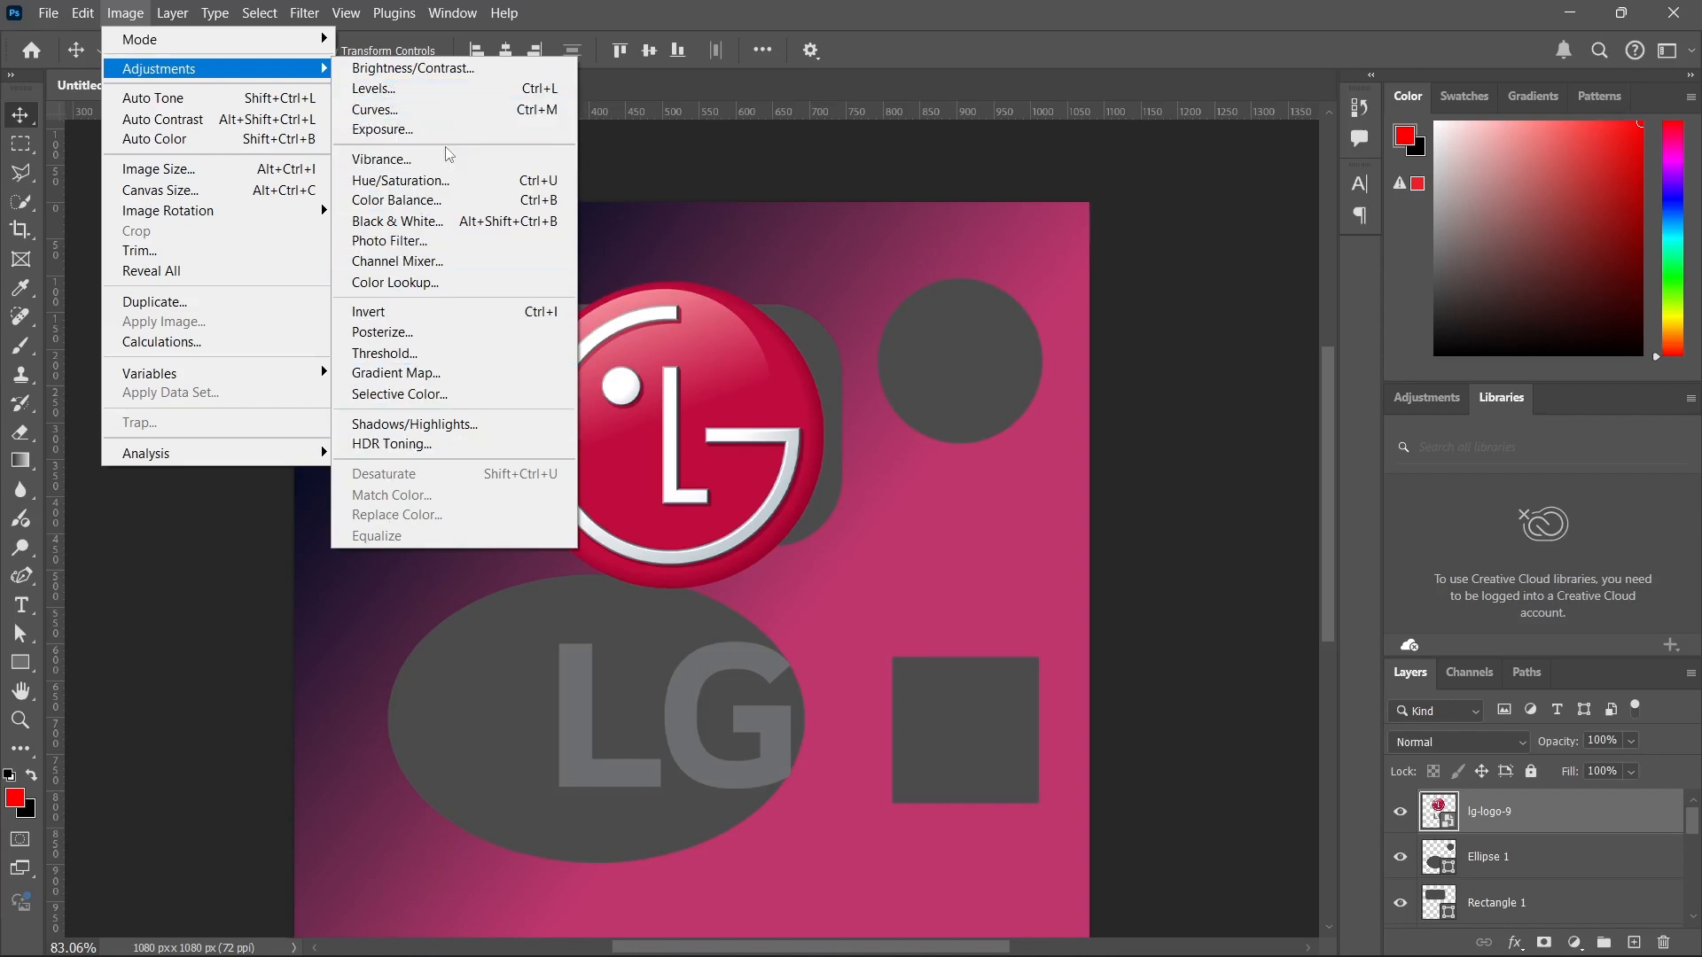
left_click(213, 168)
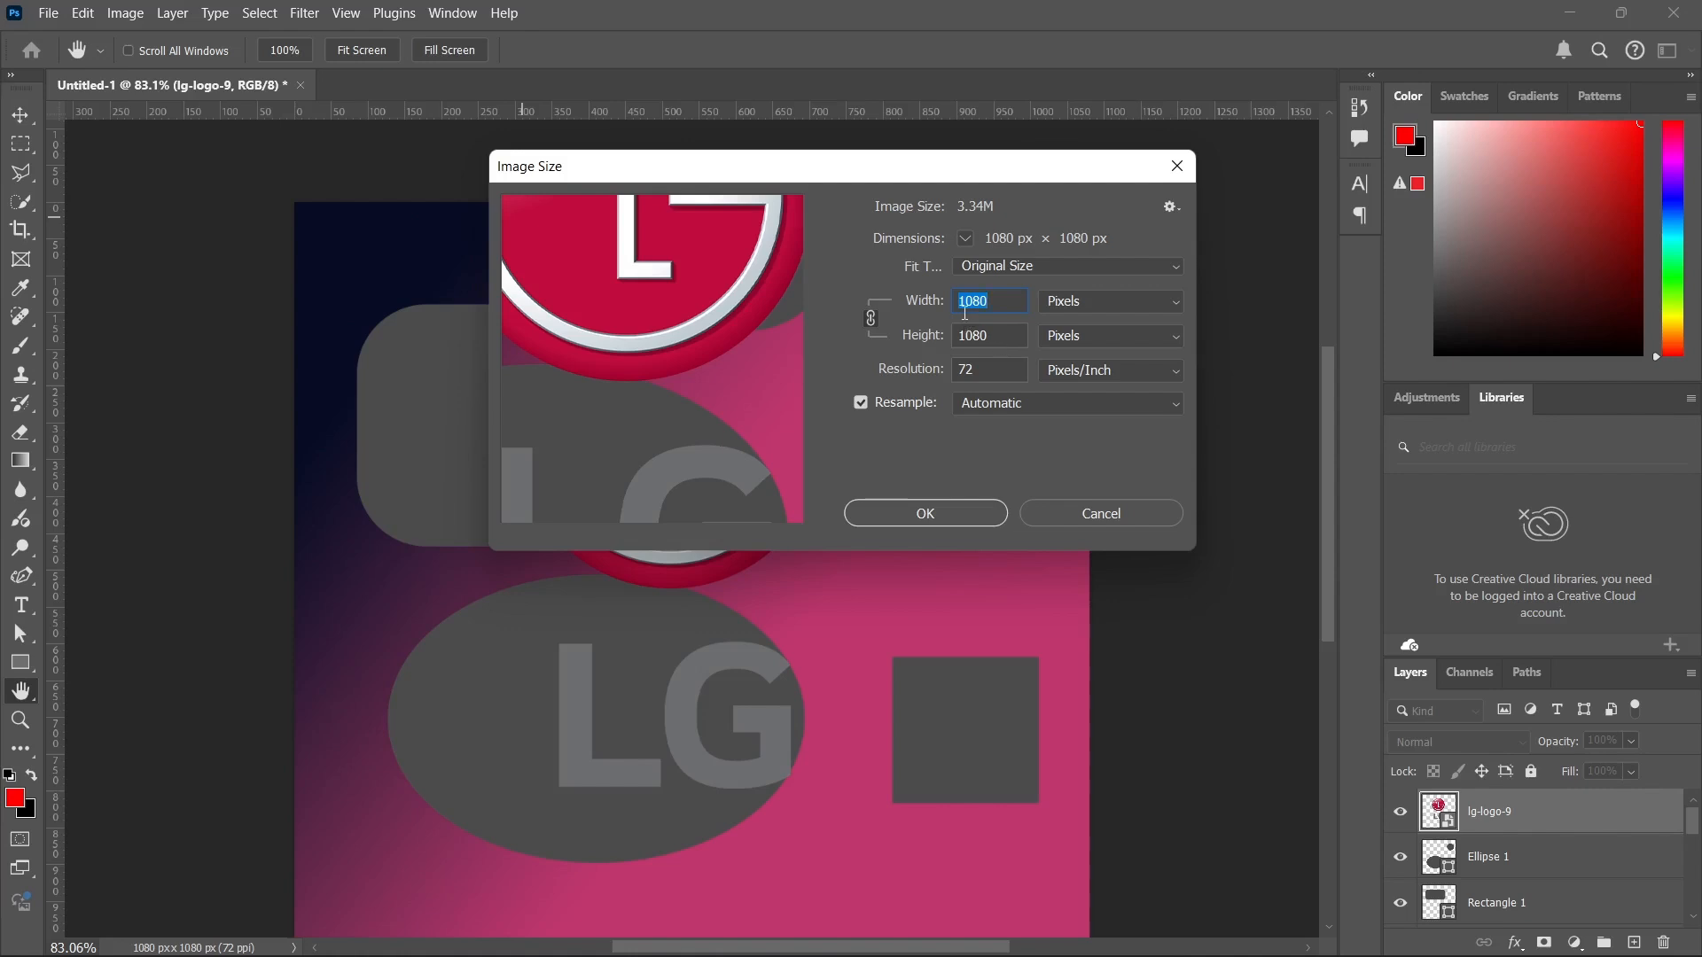
left_click(988, 376)
left_click(1103, 516)
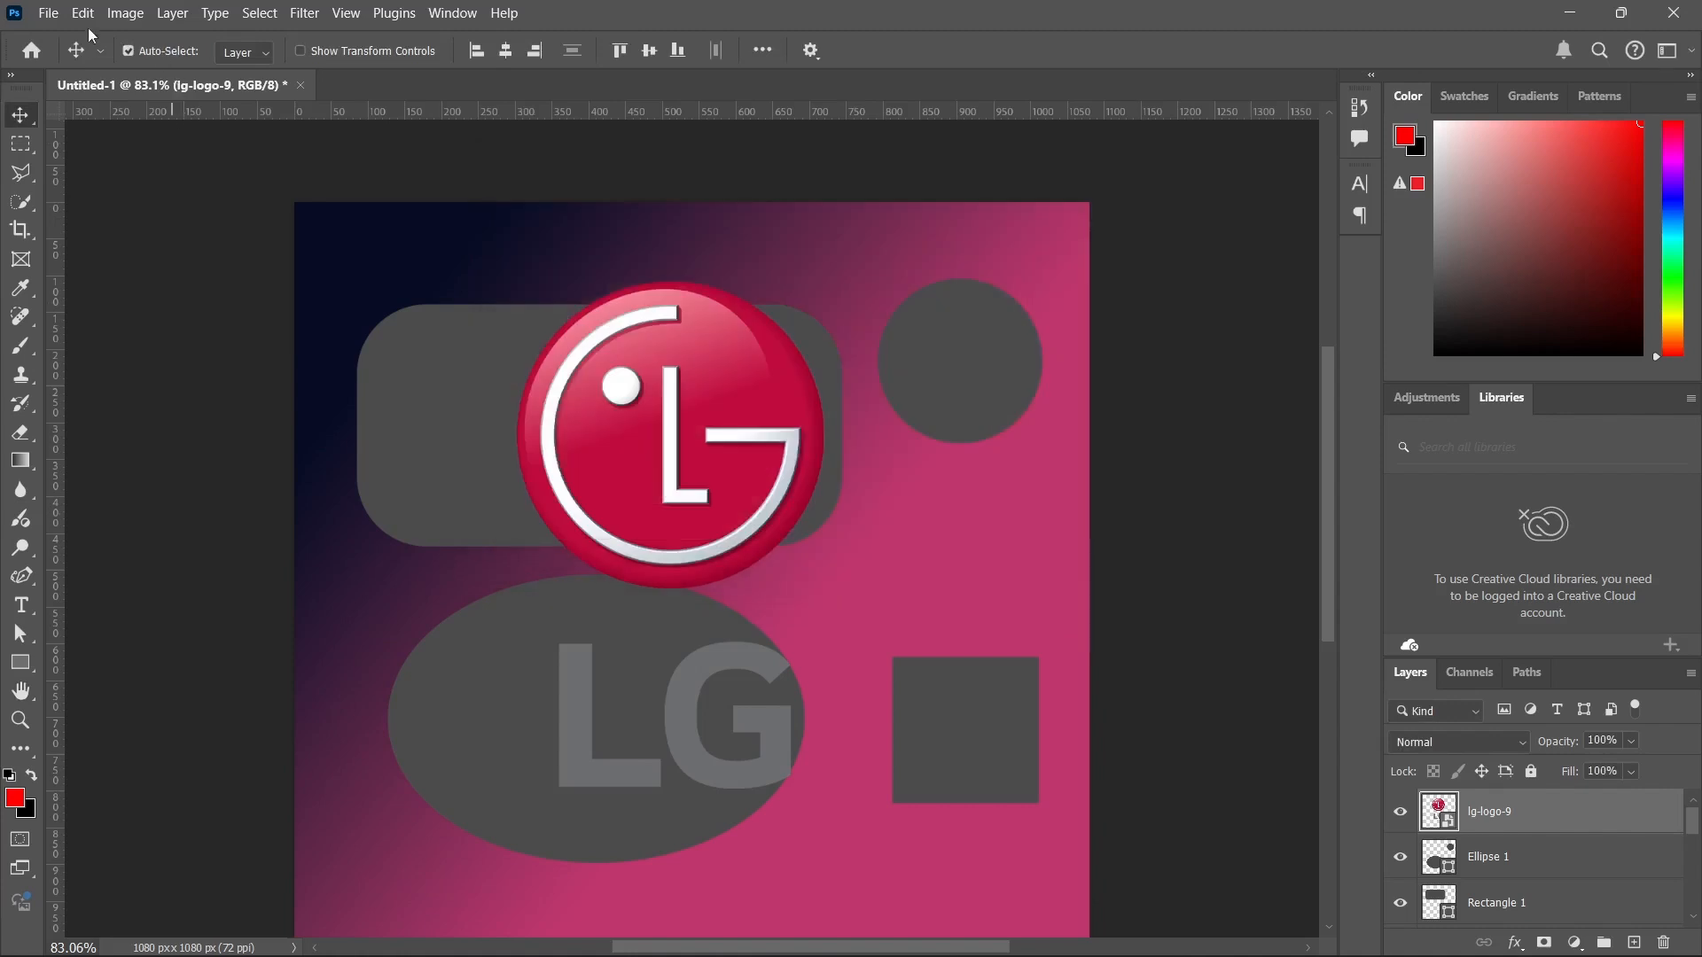
Examine the commands offered for images, layers and filters, including the new layer types and the Blur Gallery filters.
left_click(125, 12)
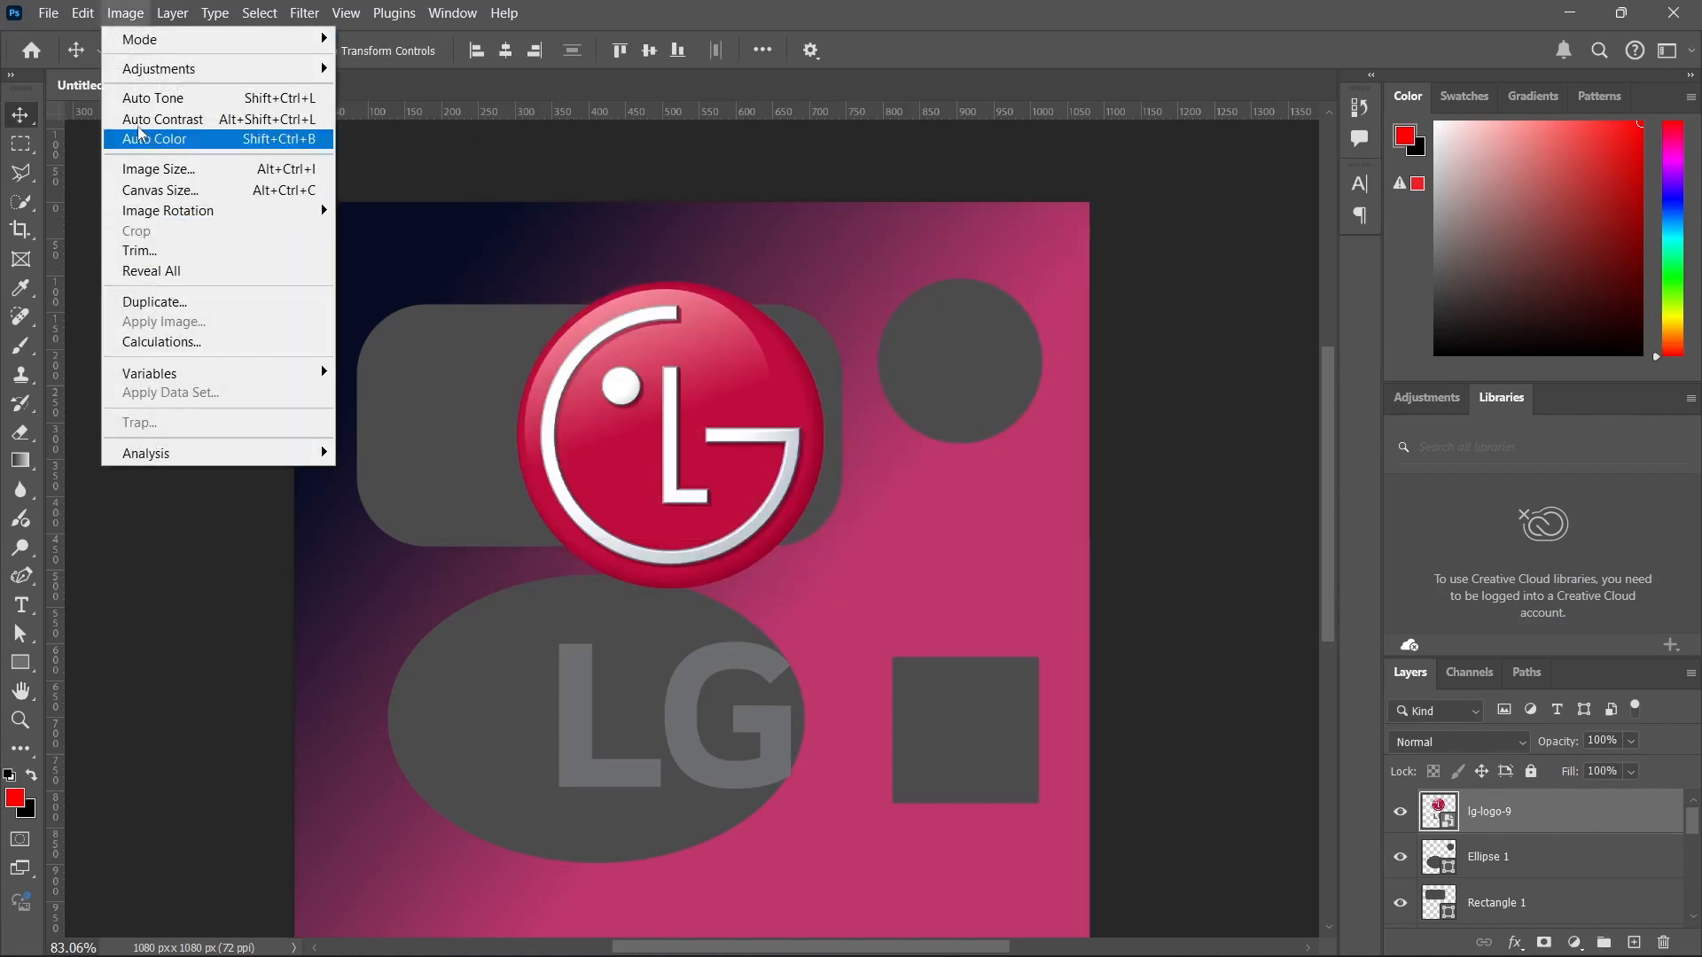
mouse_move(165, 12)
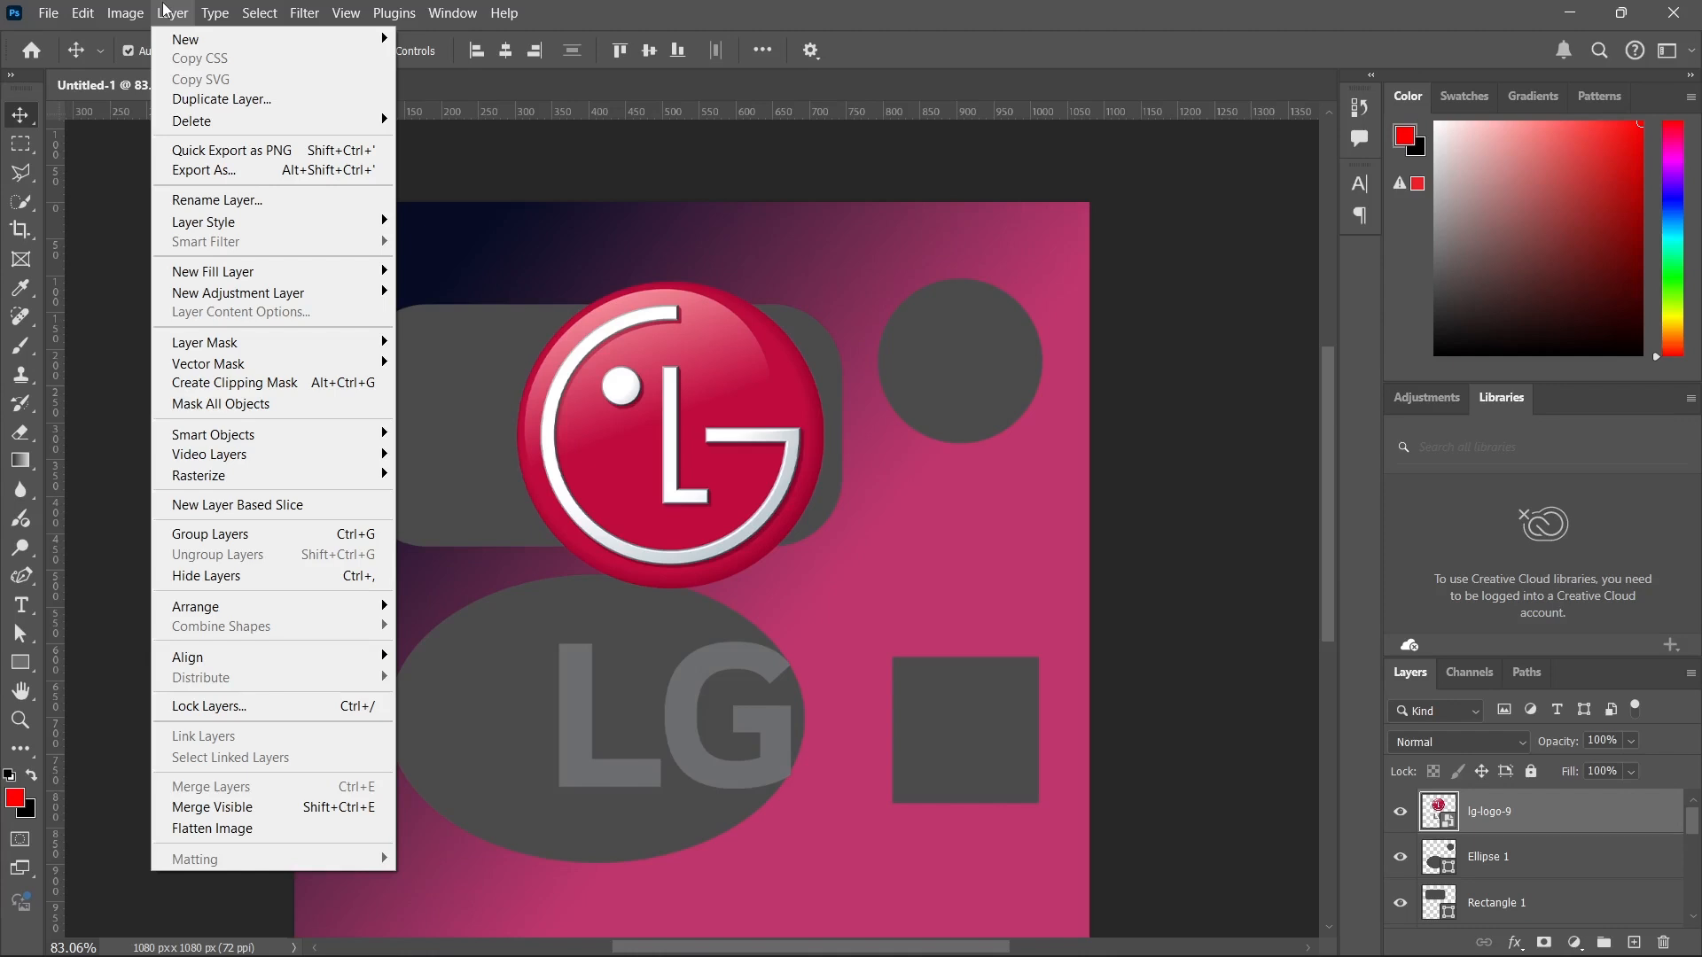
mouse_move(200, 36)
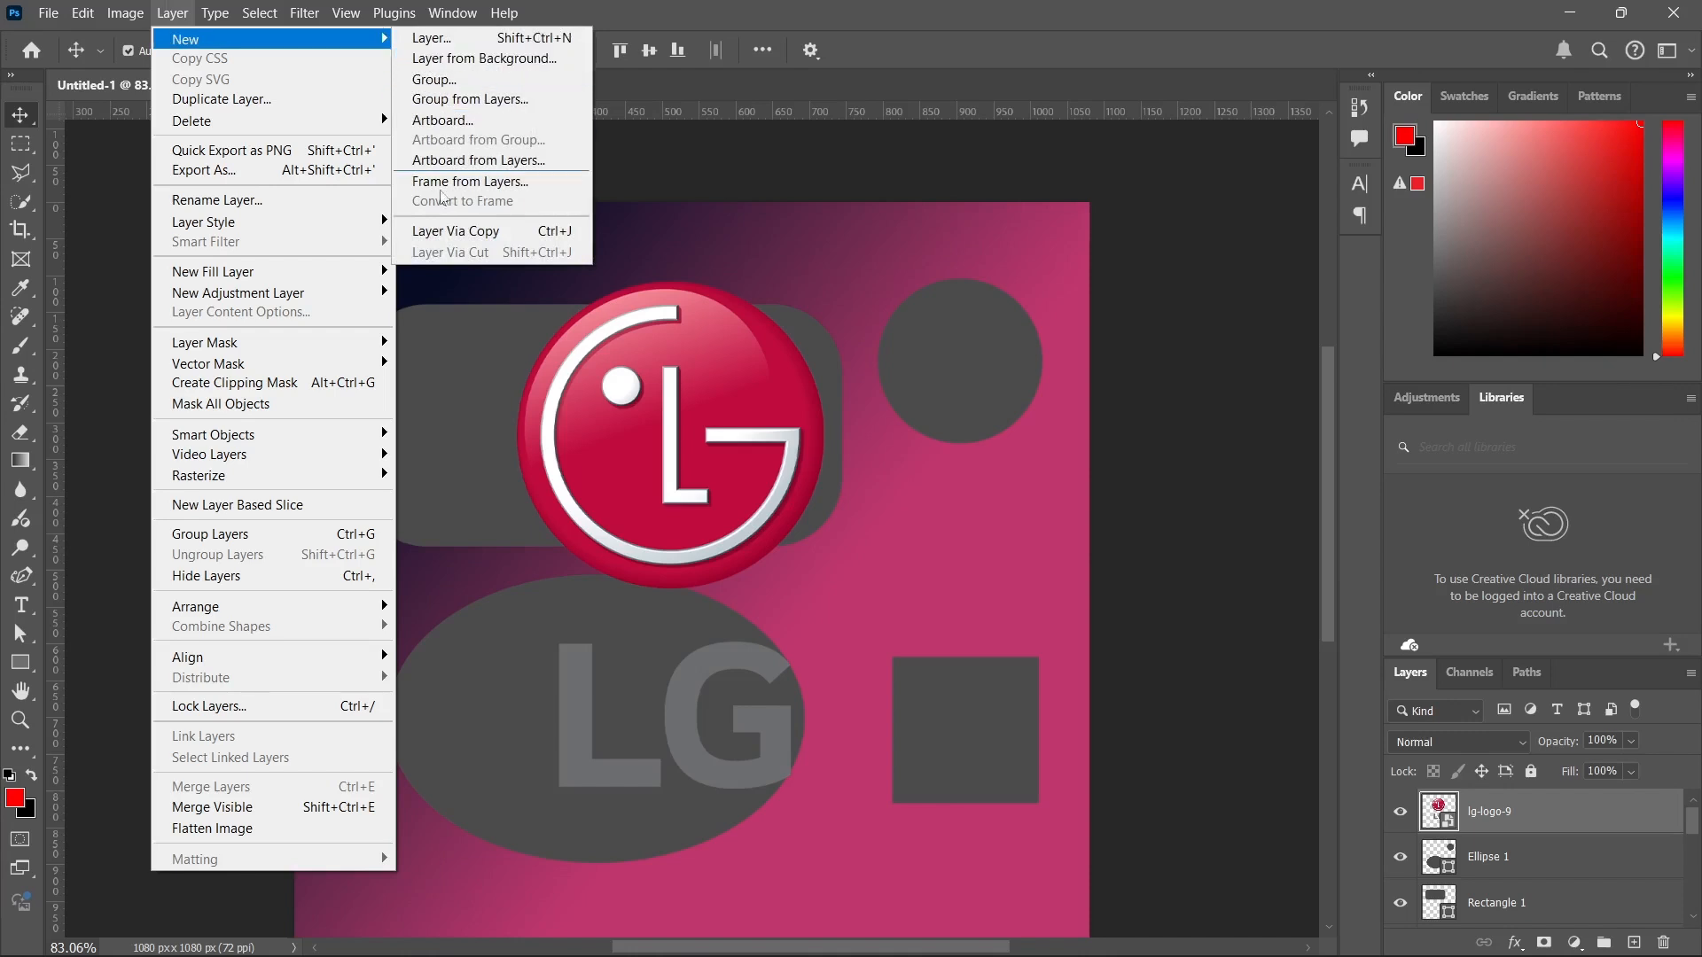
left_click(259, 13)
left_click(171, 12)
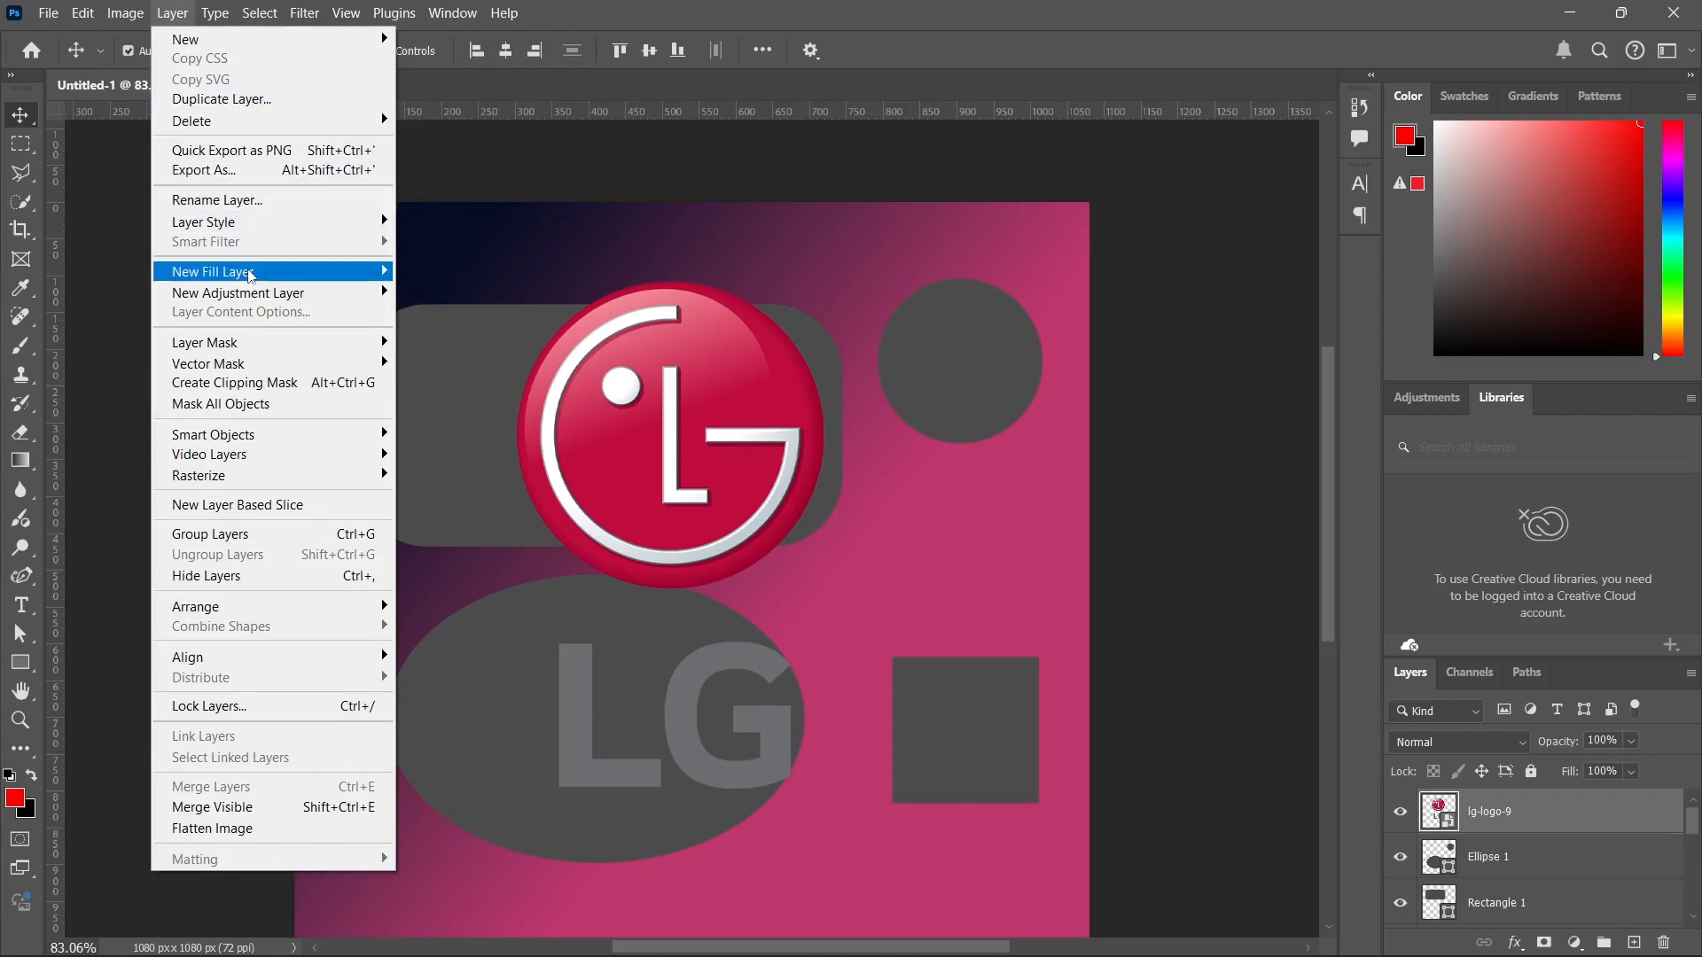
mouse_move(246, 275)
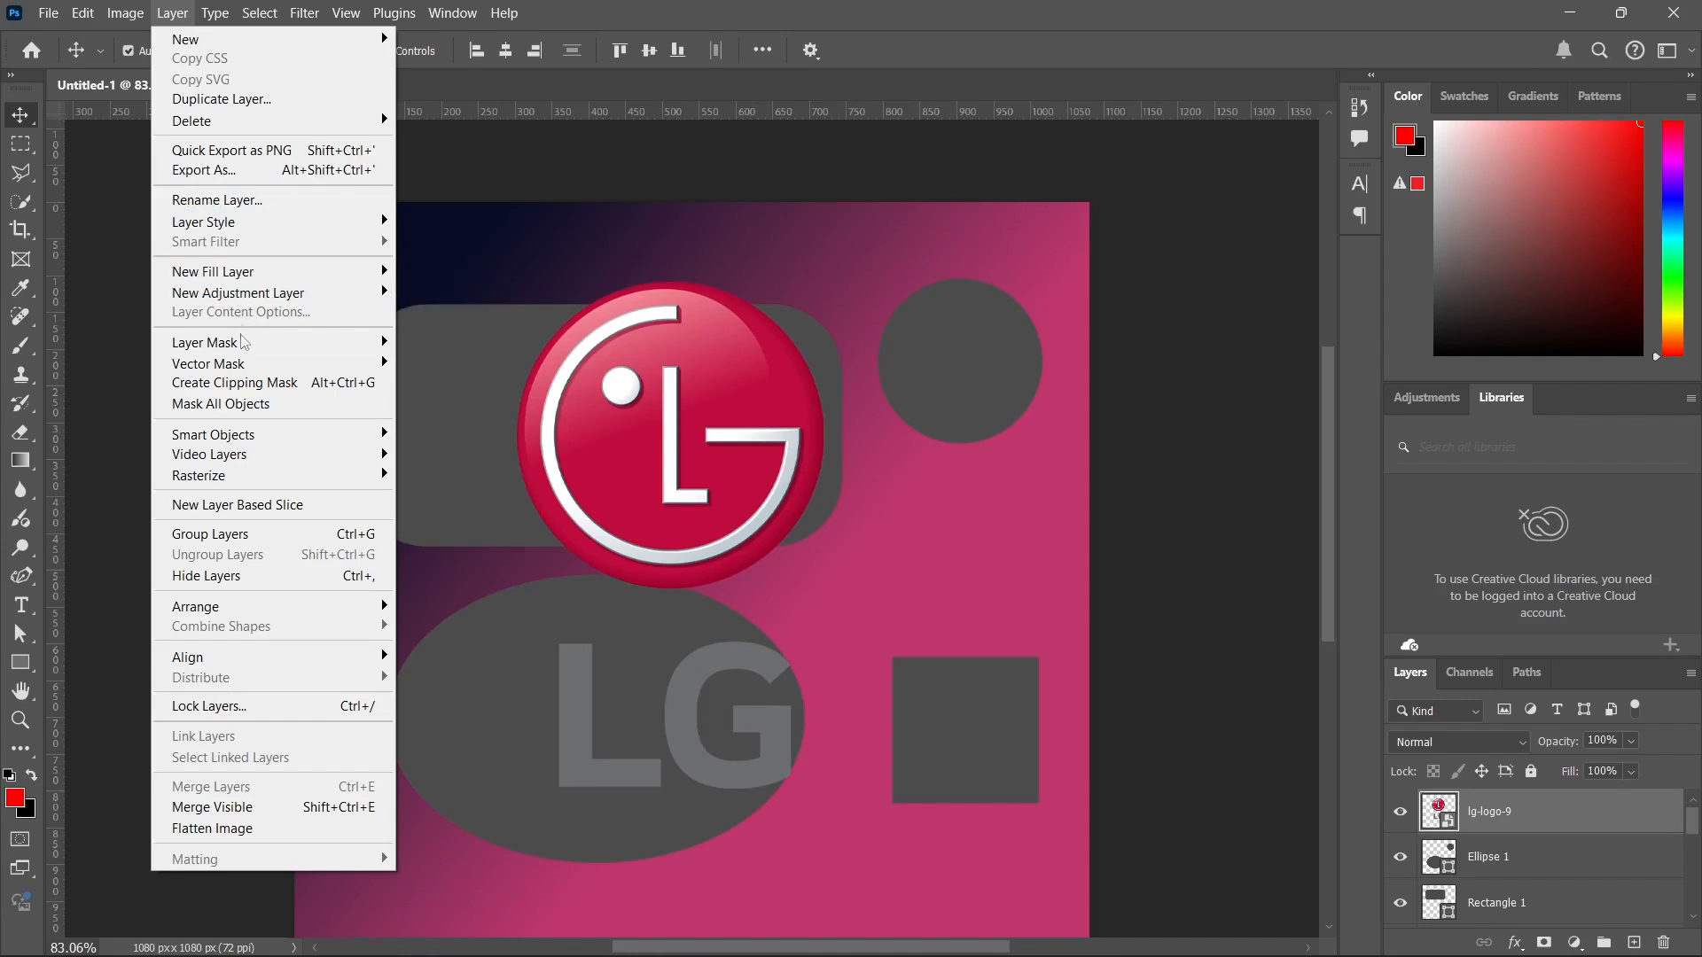
mouse_move(245, 354)
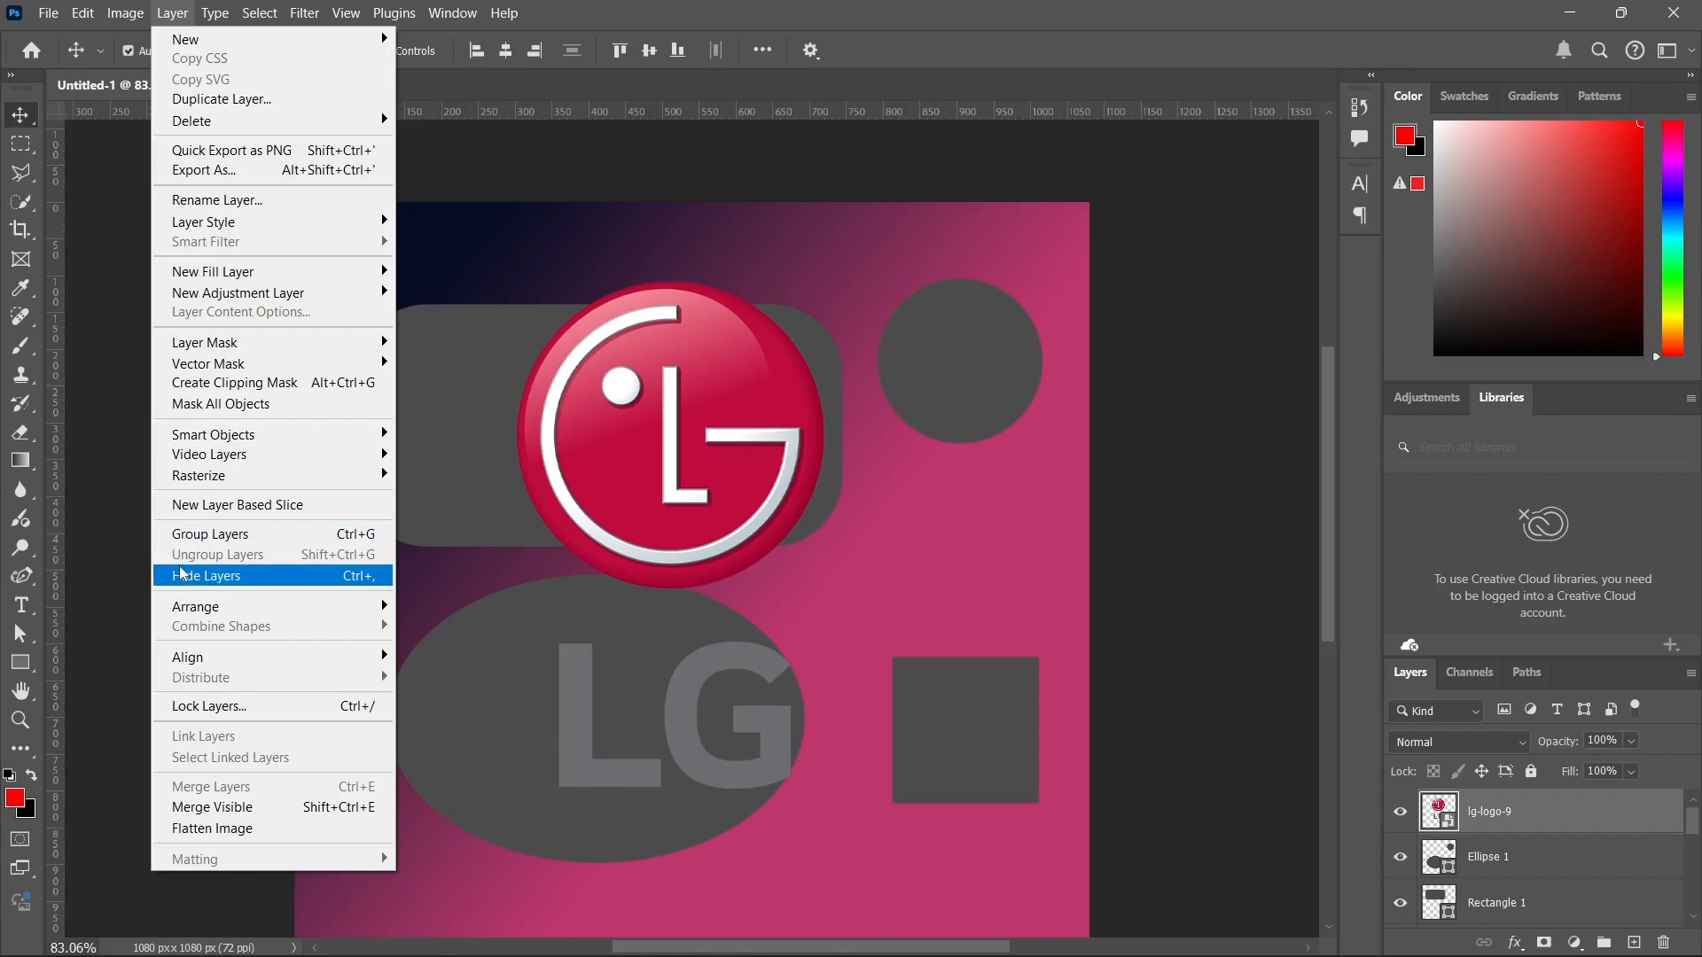
mouse_move(225, 32)
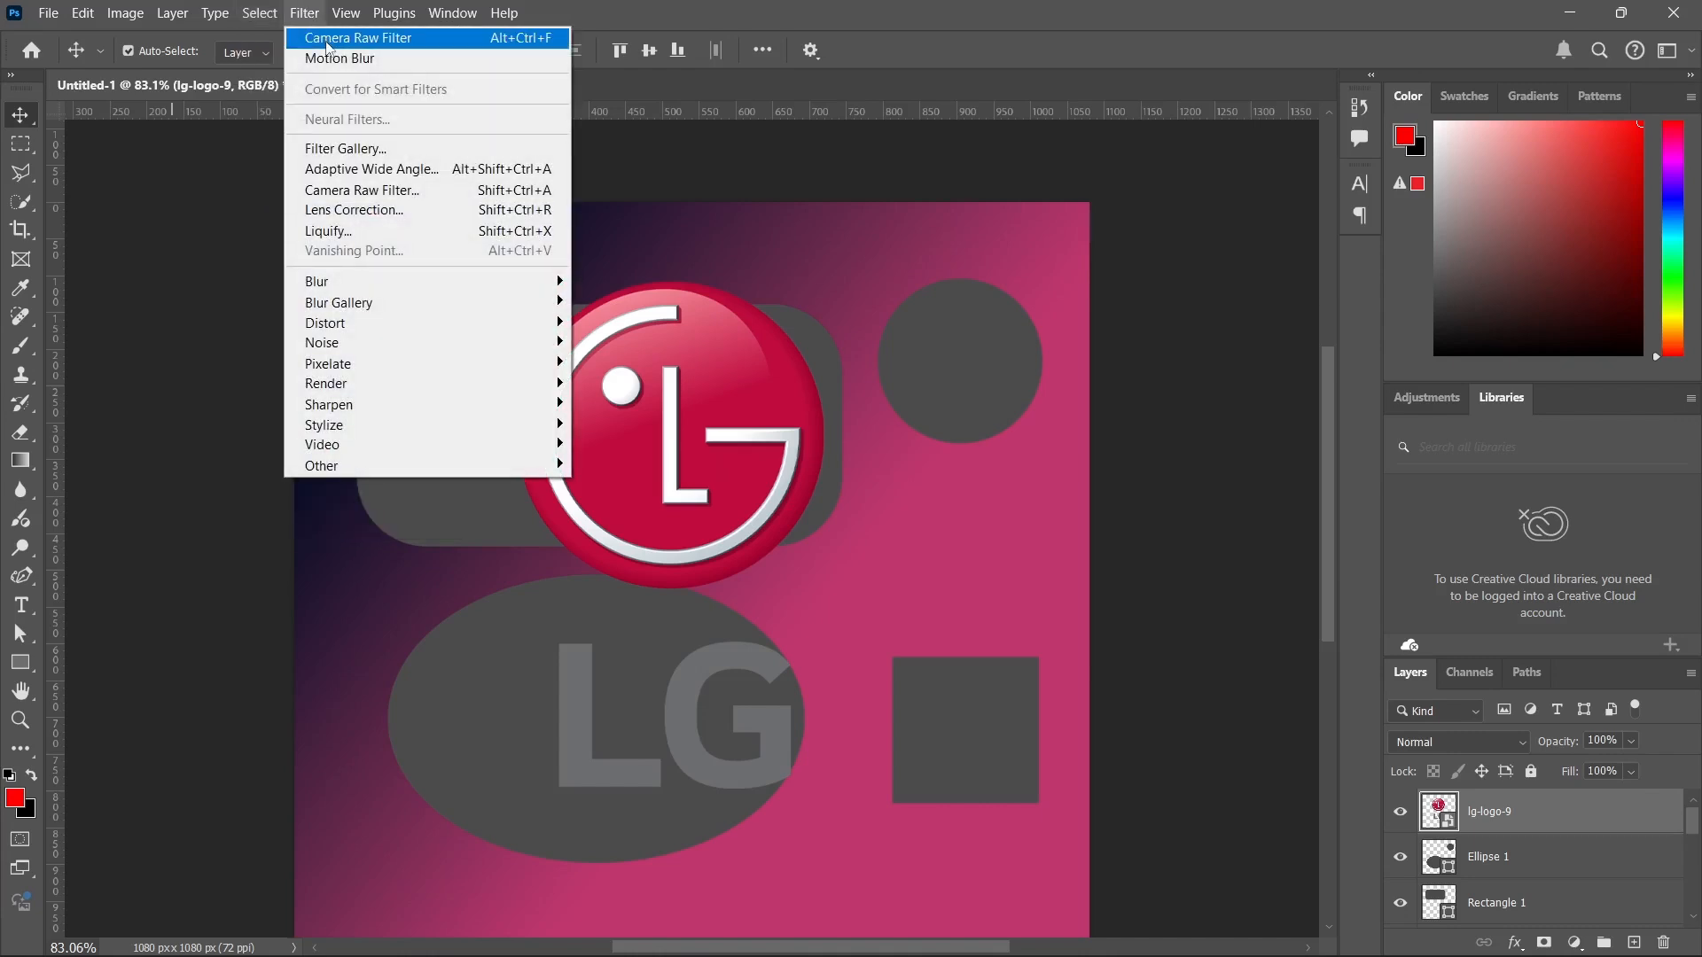
mouse_move(405, 300)
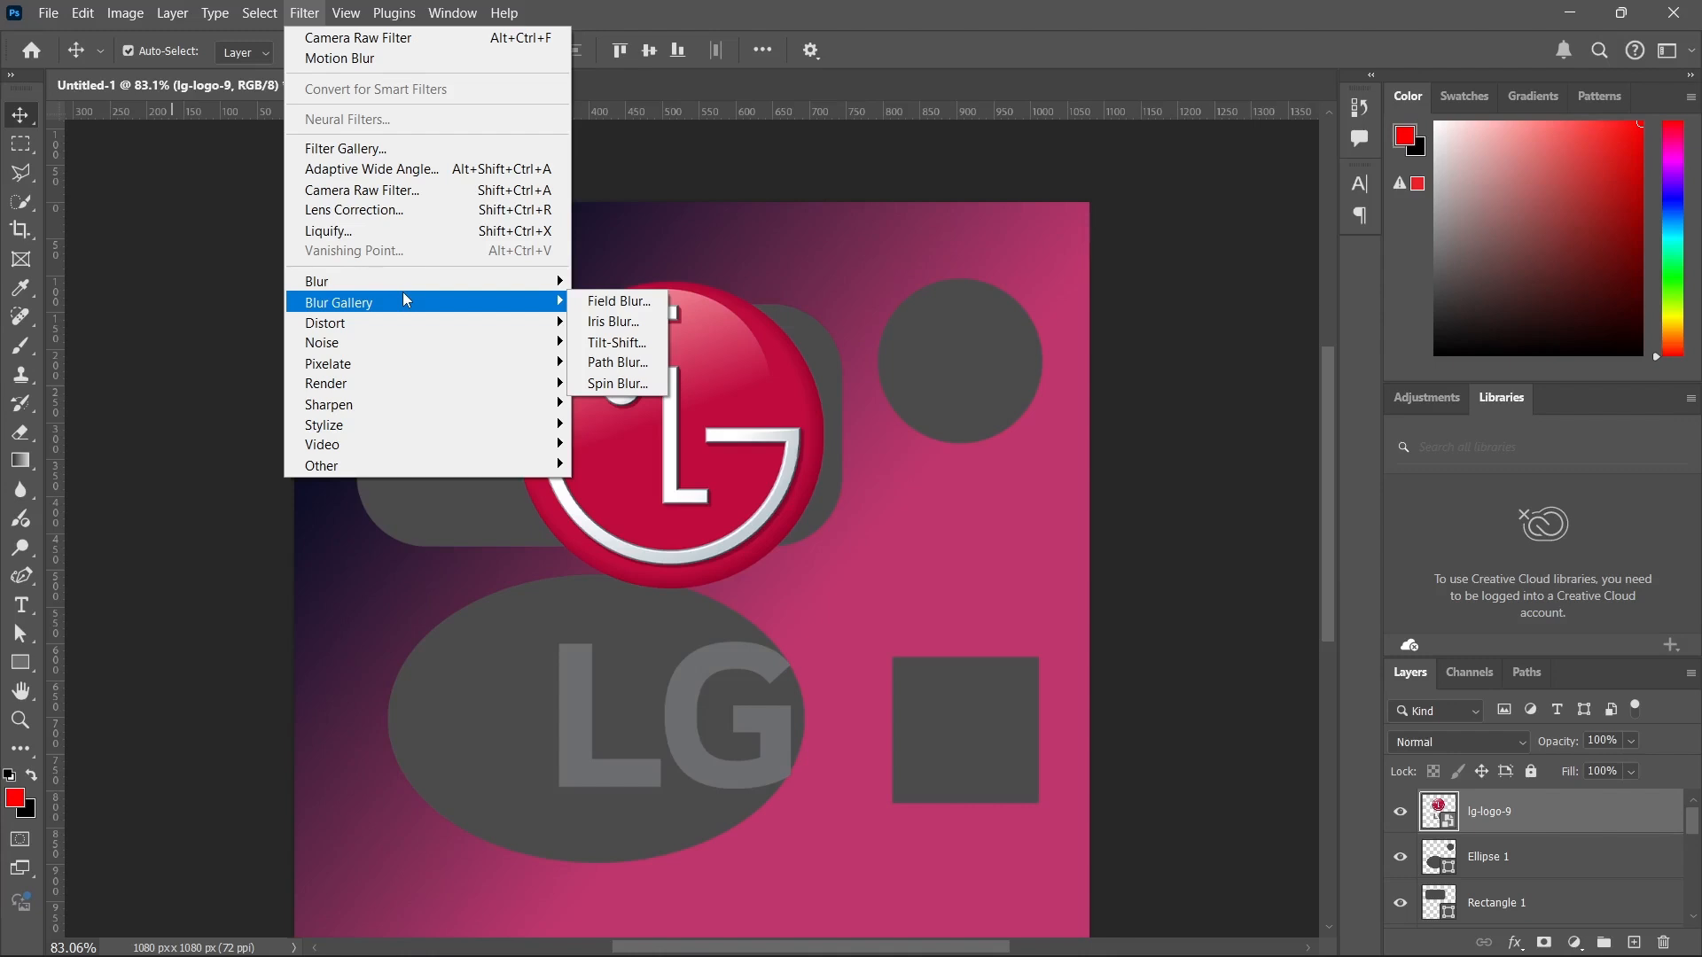
left_click(964, 572)
Apply a Gaussian Blur with a 12.5-pixel radius to the LG logo and reposition the logo slightly over the rounded rectangle.
left_click_drag(692, 455, 667, 429)
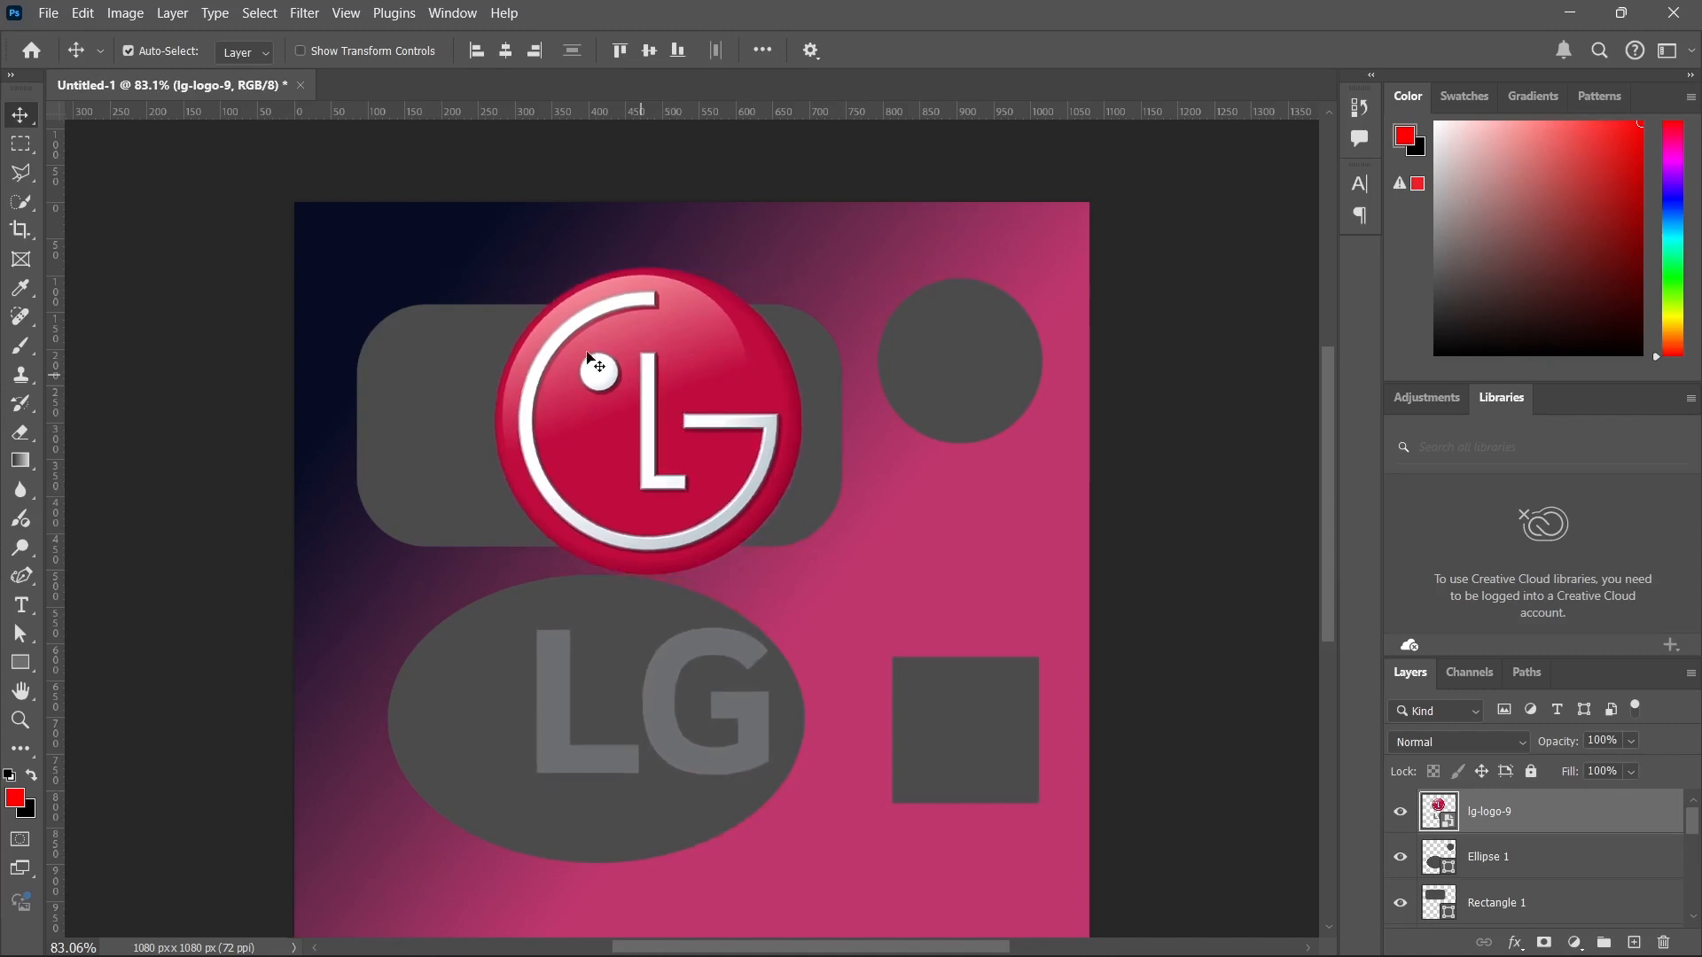
left_click(320, 14)
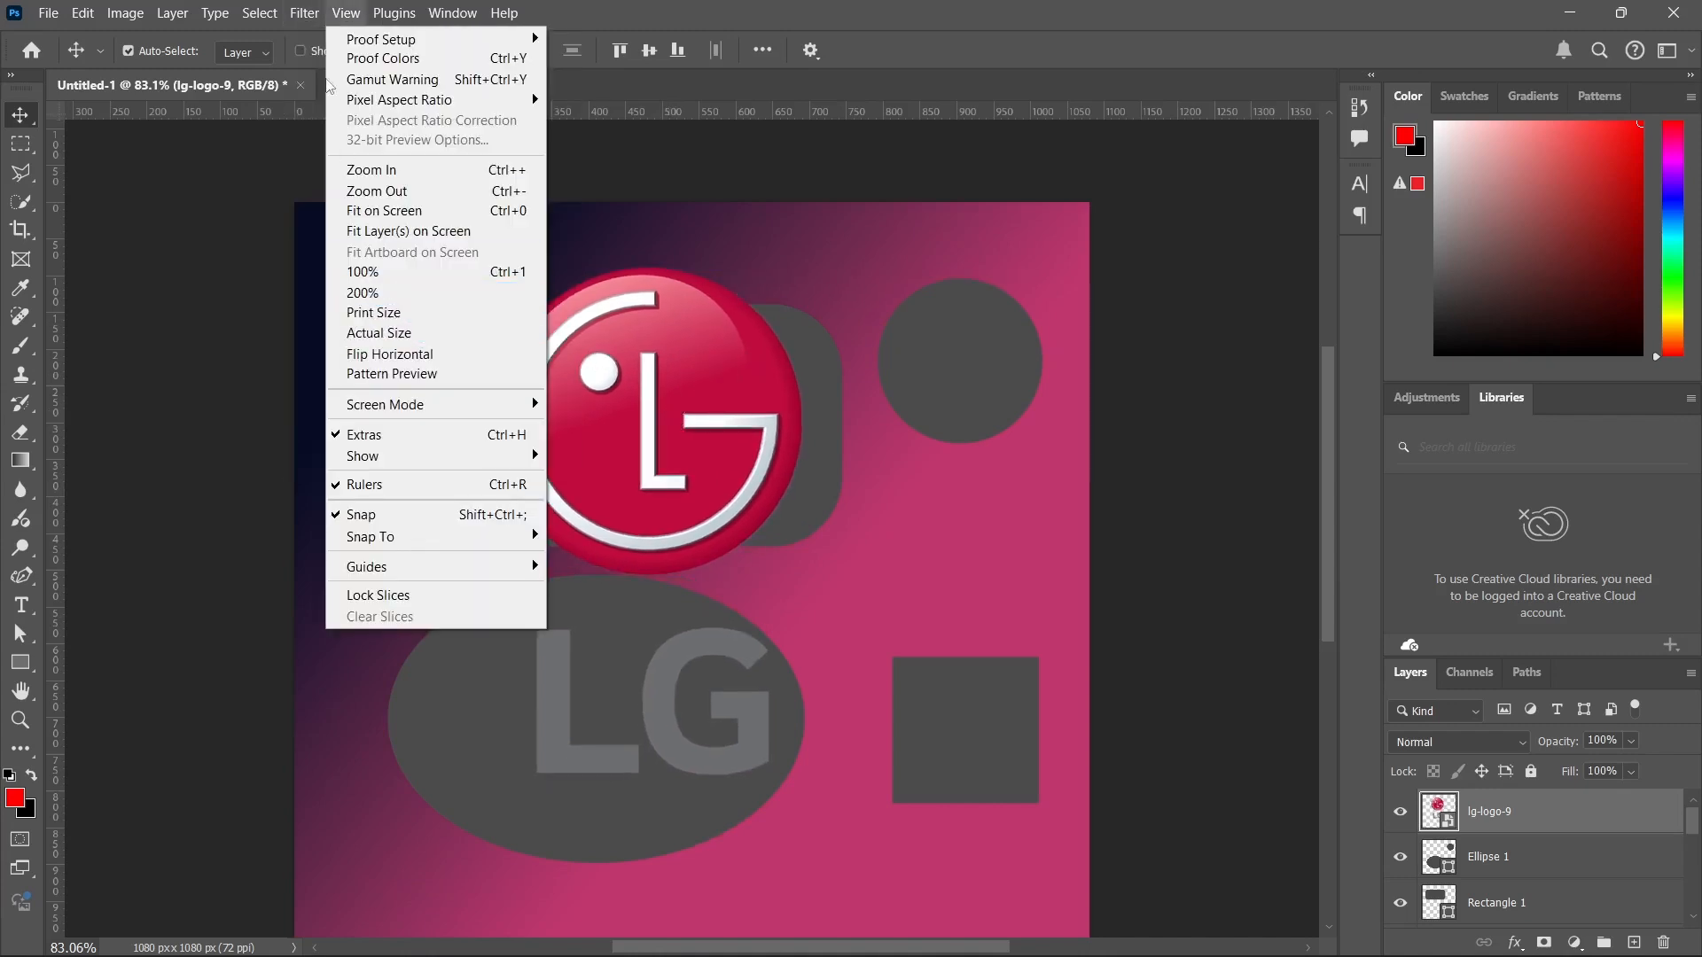
mouse_move(321, 14)
mouse_move(372, 285)
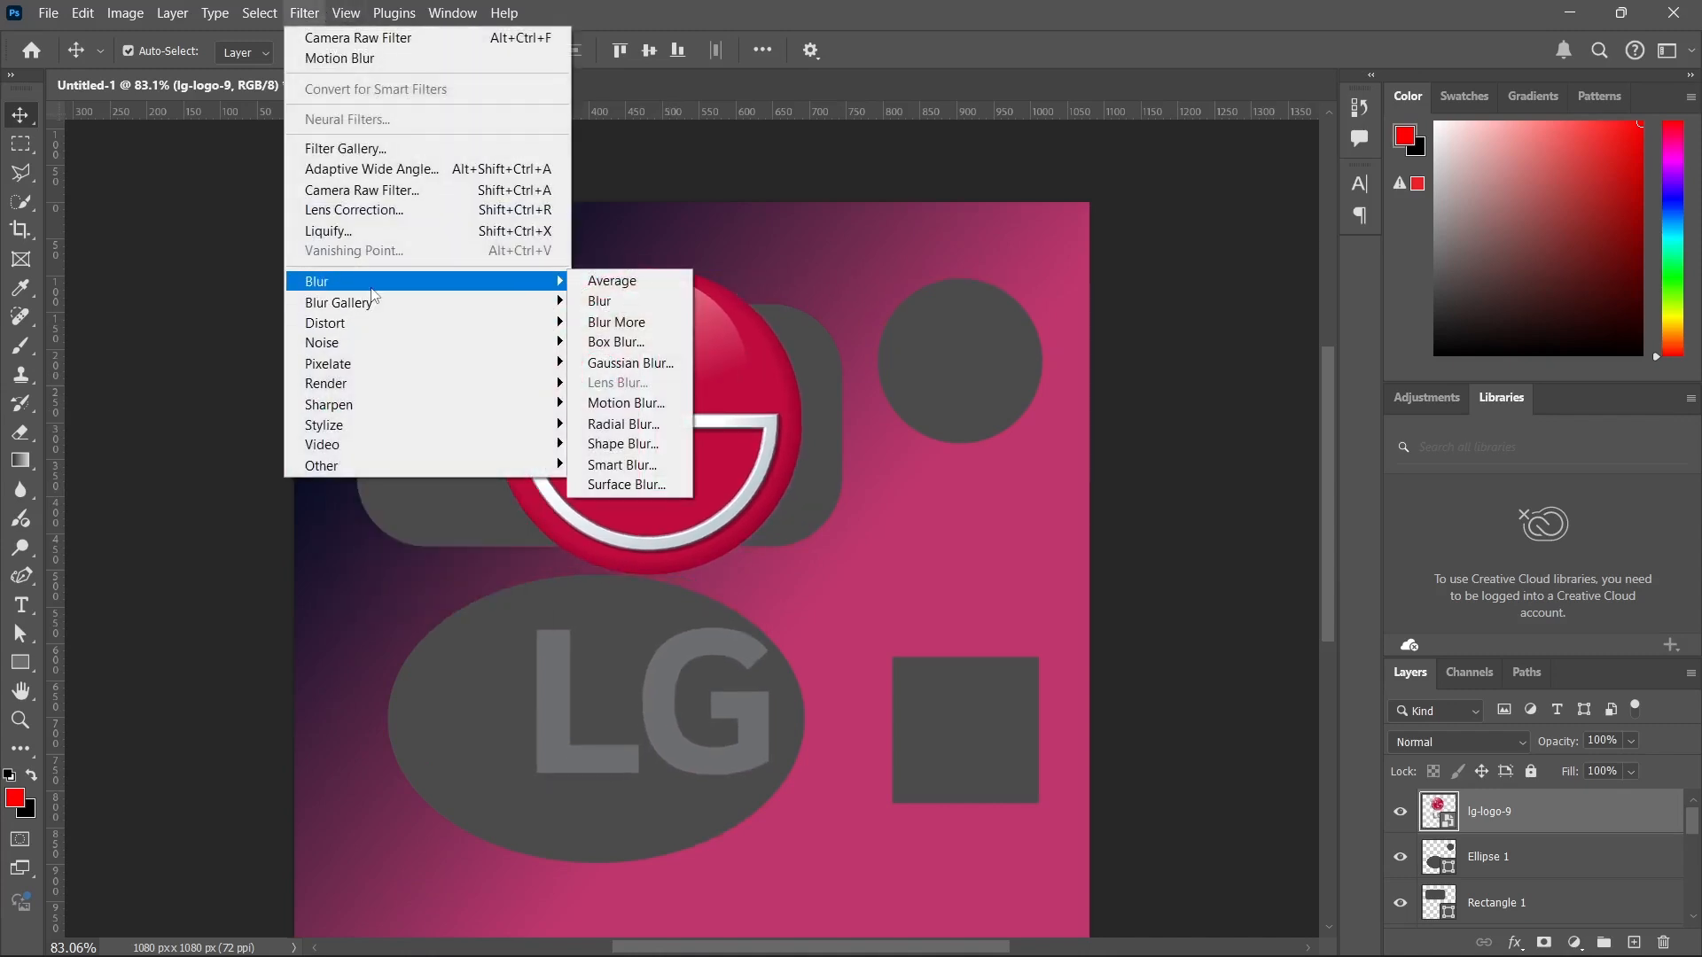
left_click(665, 363)
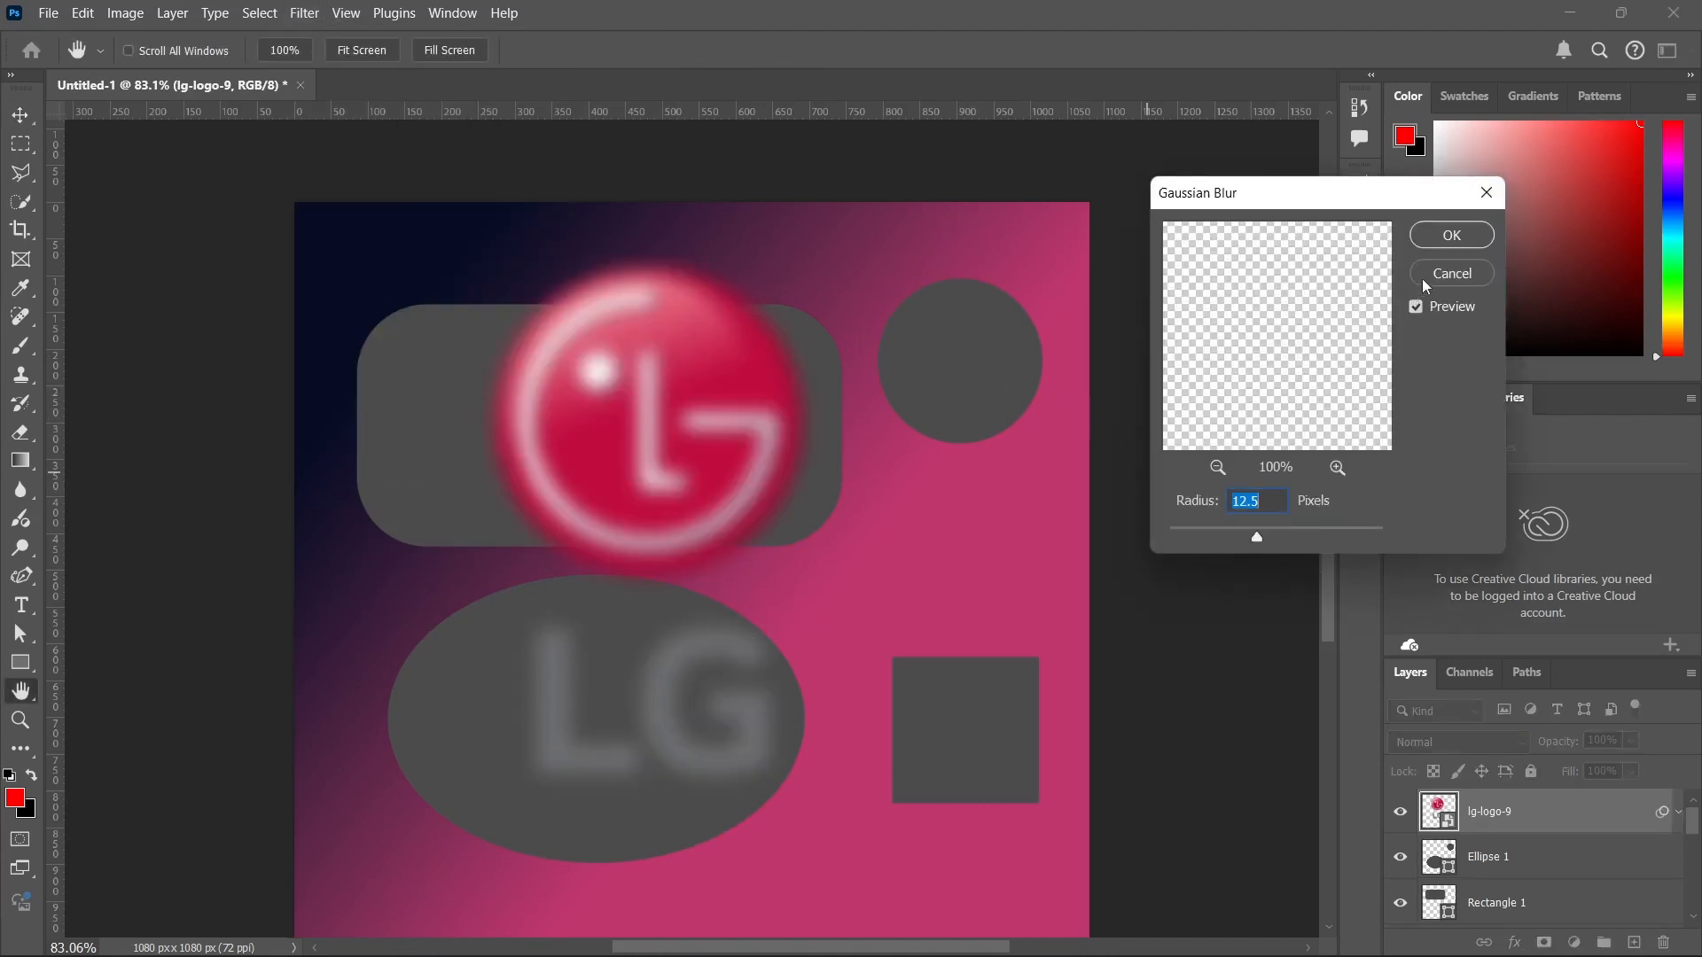
left_click(1434, 243)
key("v")
mouse_move(678, 420)
left_mouse_down()
mouse_move(796, 390)
mouse_move(709, 428)
left_mouse_up()
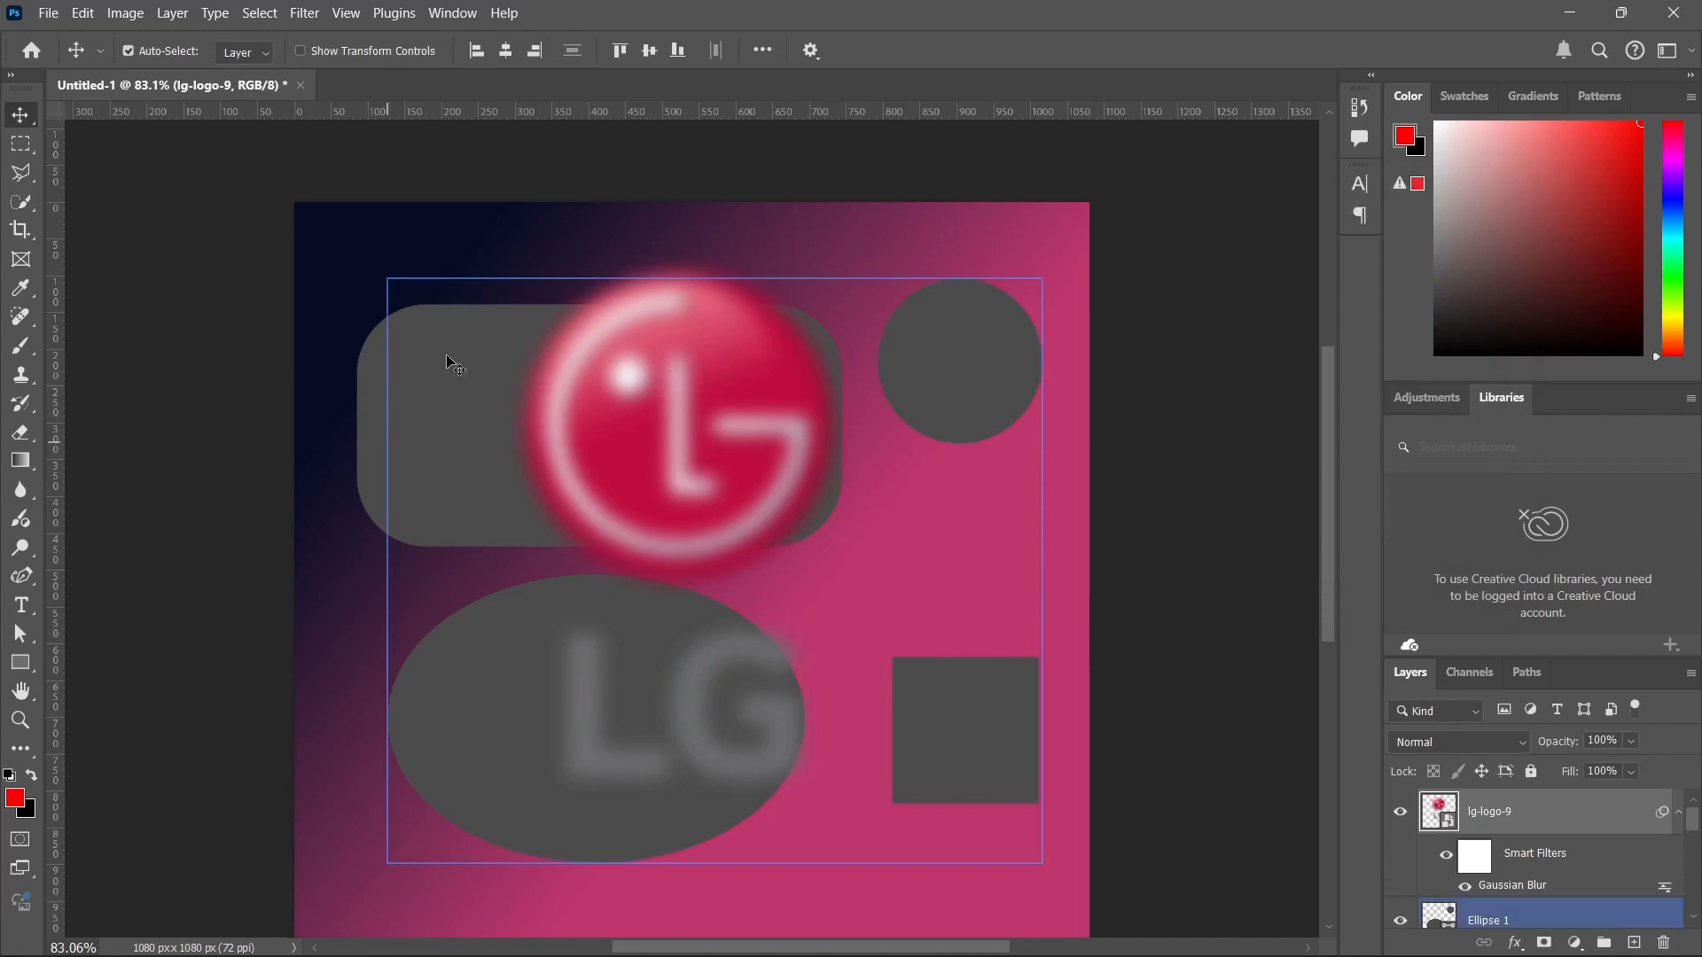
left_click(304, 12)
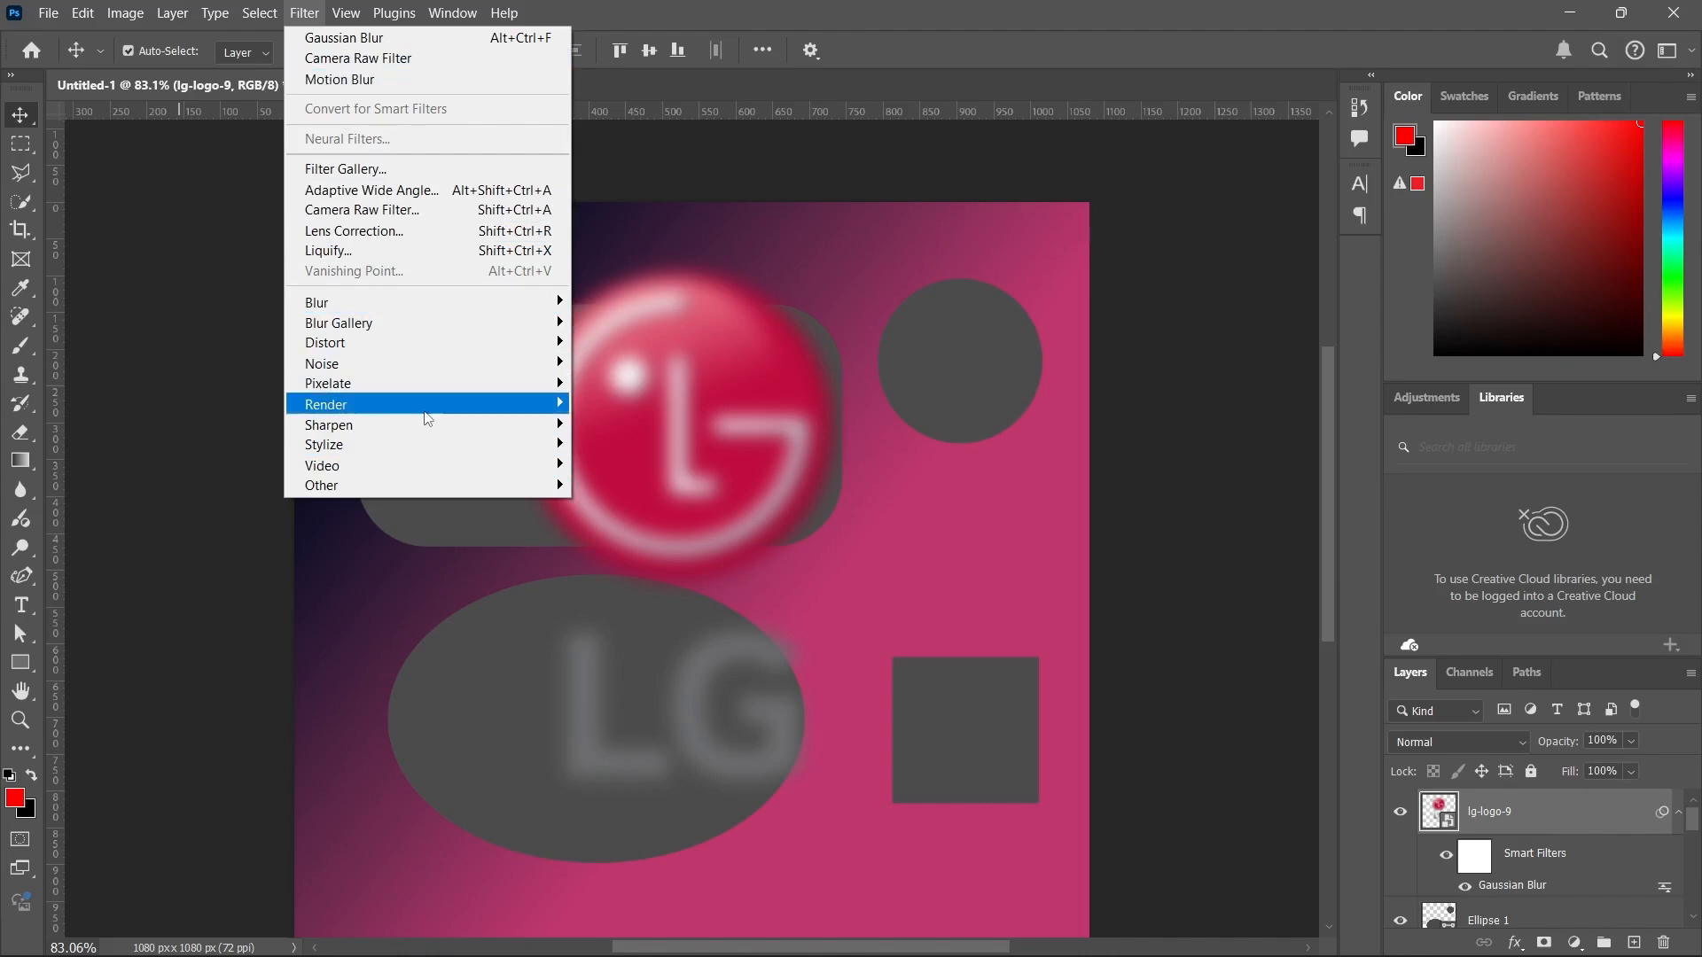
mouse_move(354, 8)
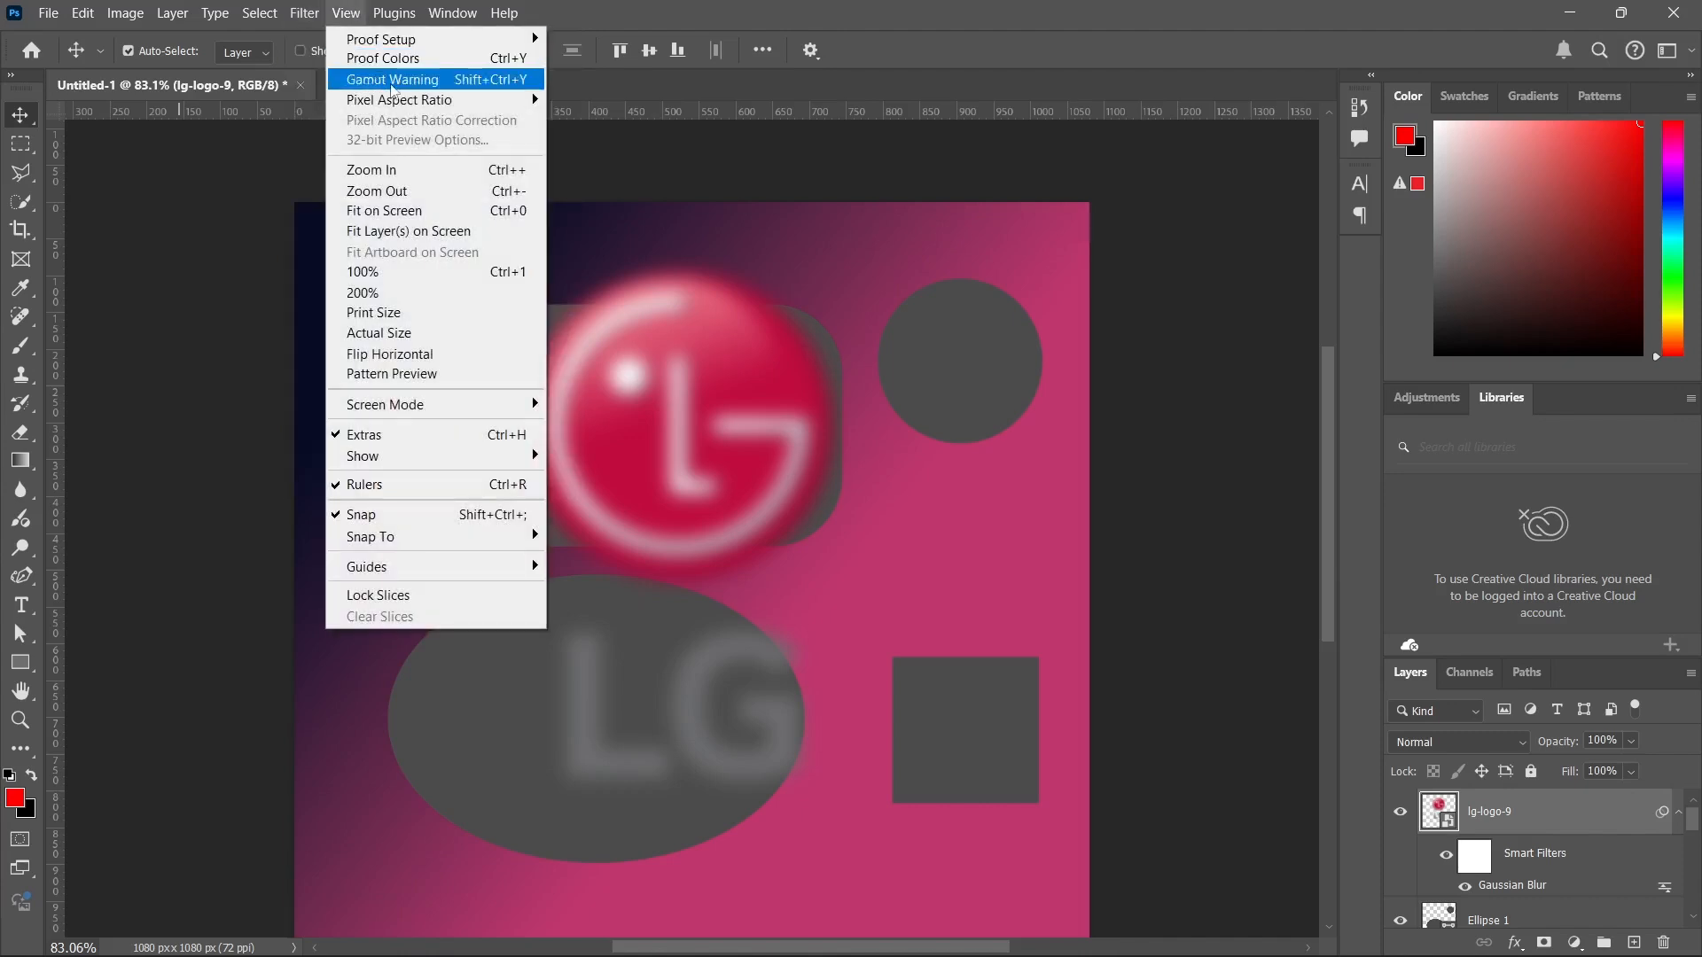
mouse_move(399, 576)
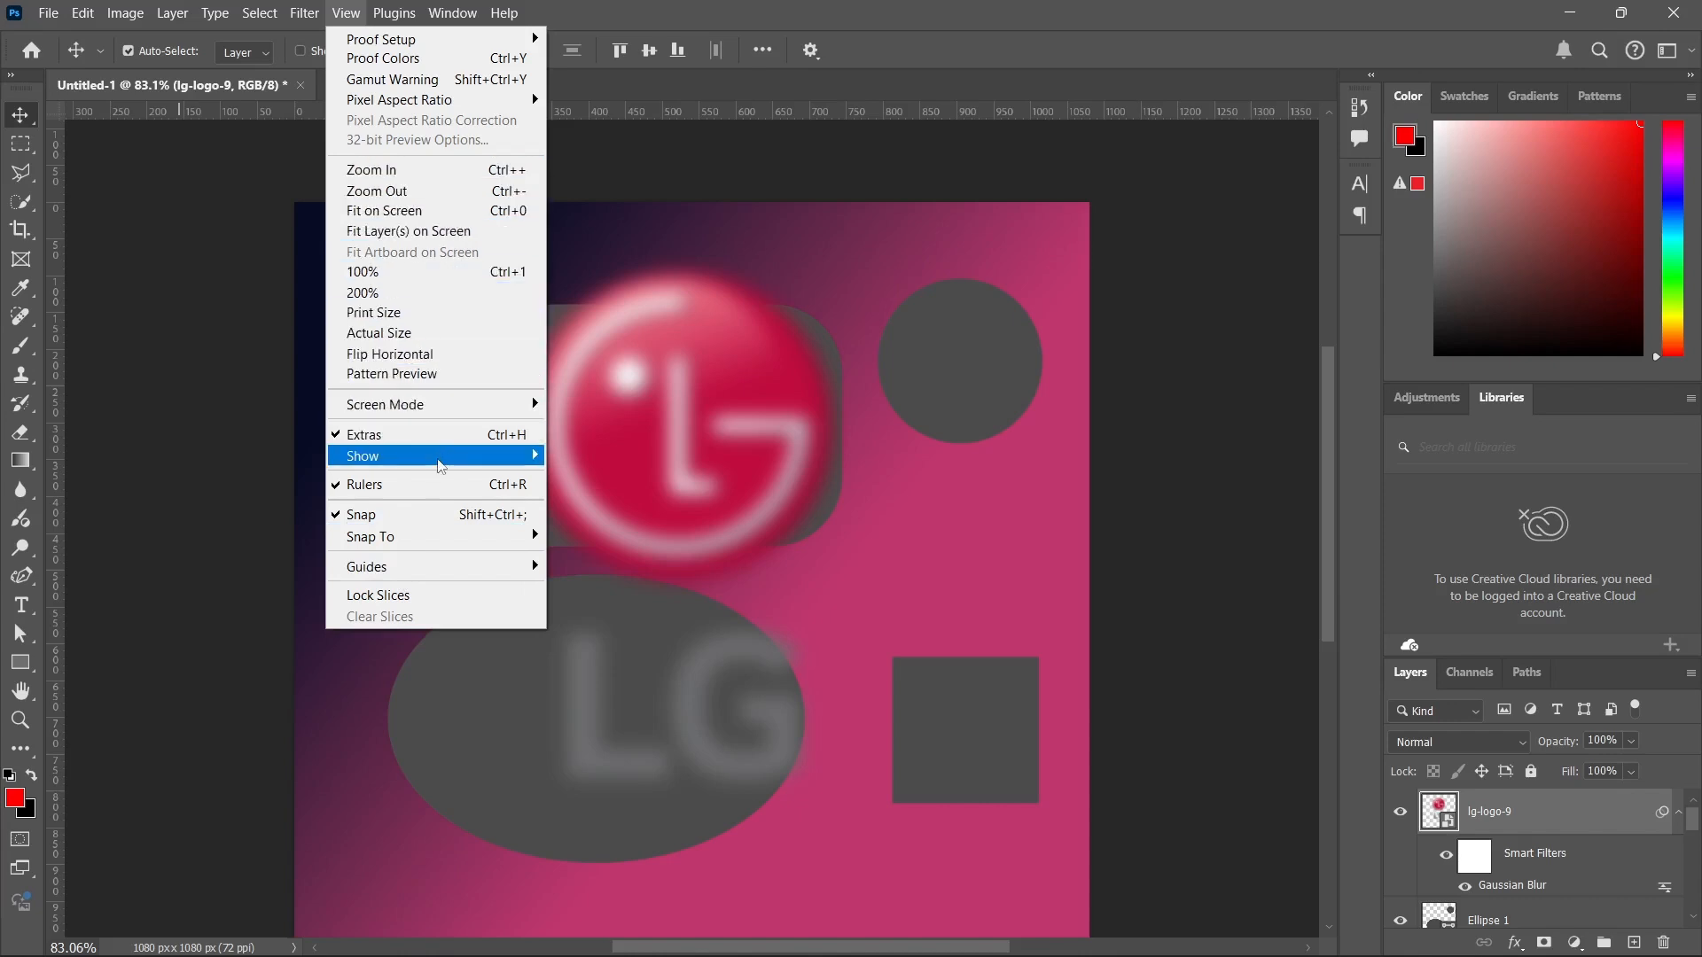
mouse_move(440, 466)
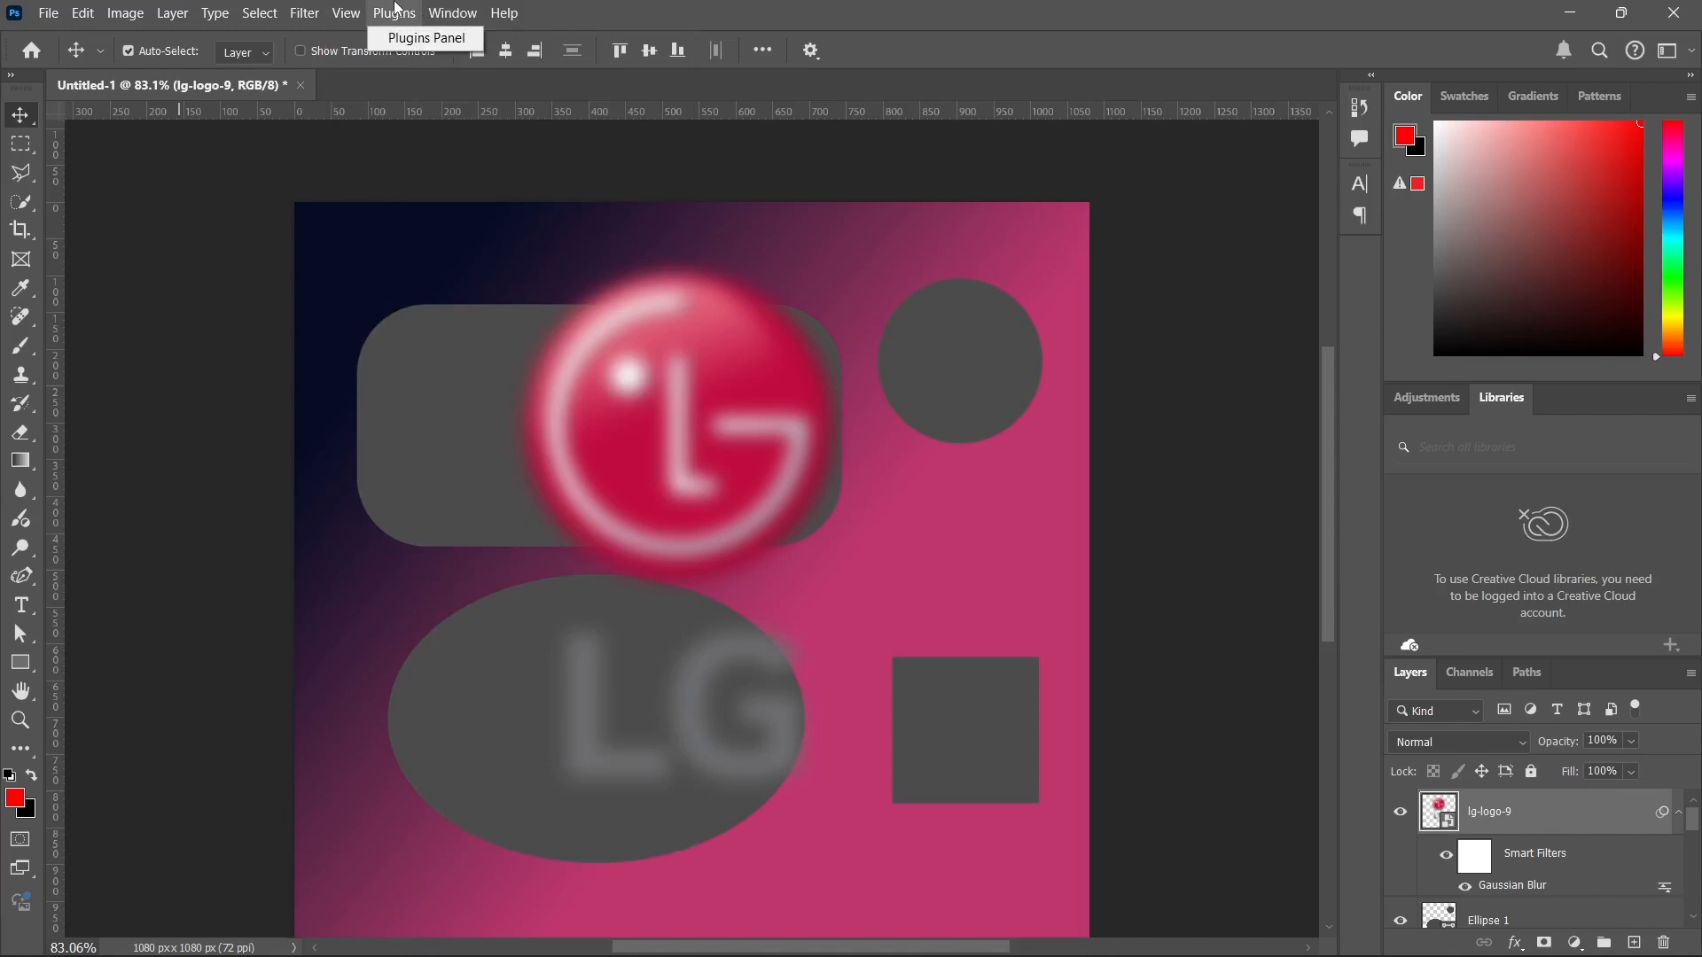
Show the Actions panel and extend its height to list all the Default Actions.
mouse_move(467, 7)
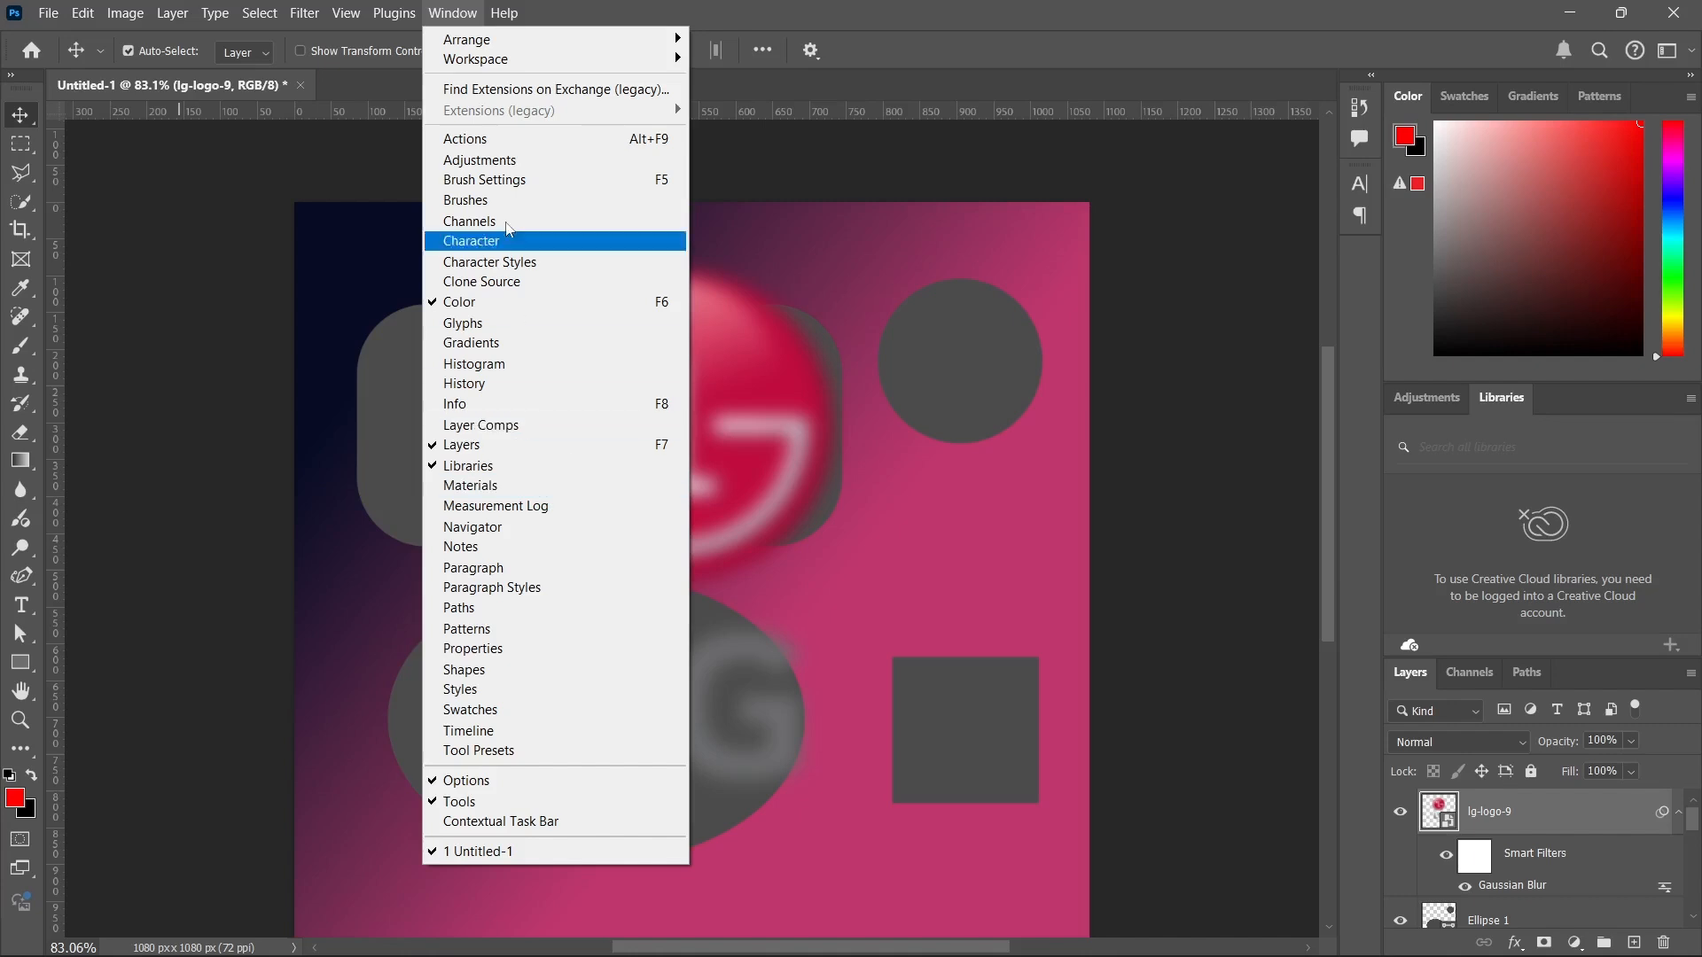
left_click(501, 140)
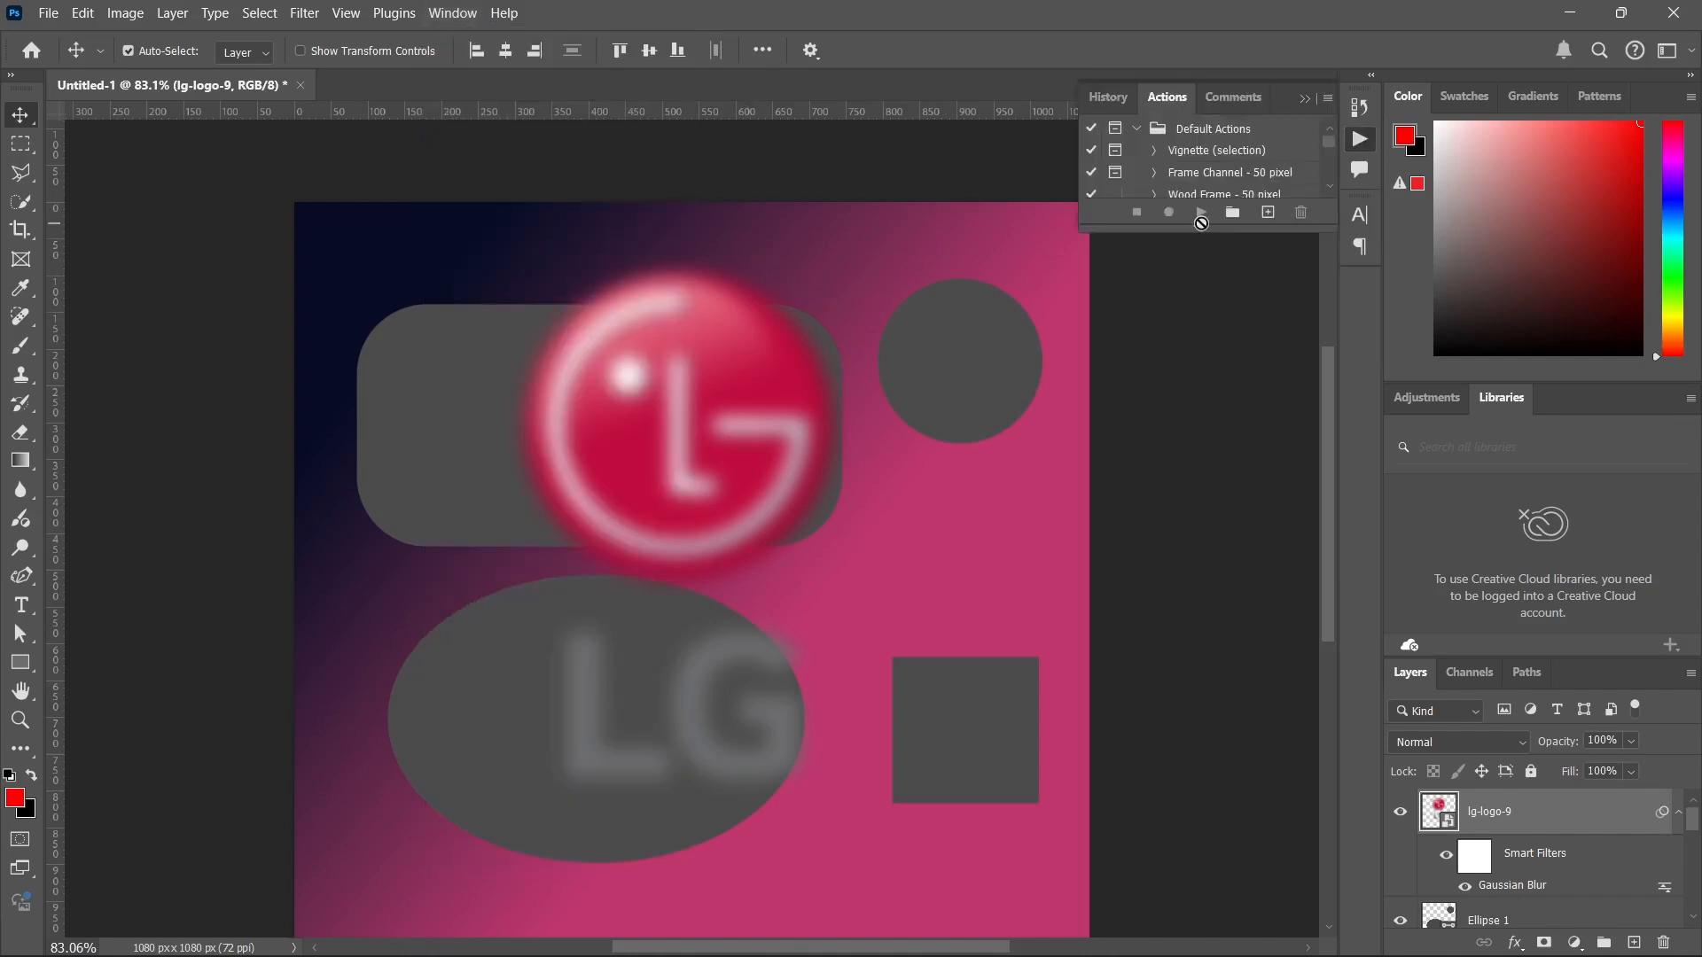
left_click_drag(1206, 229, 1212, 508)
Display the Adjustments panel and collapse the Actions panel.
left_click(454, 14)
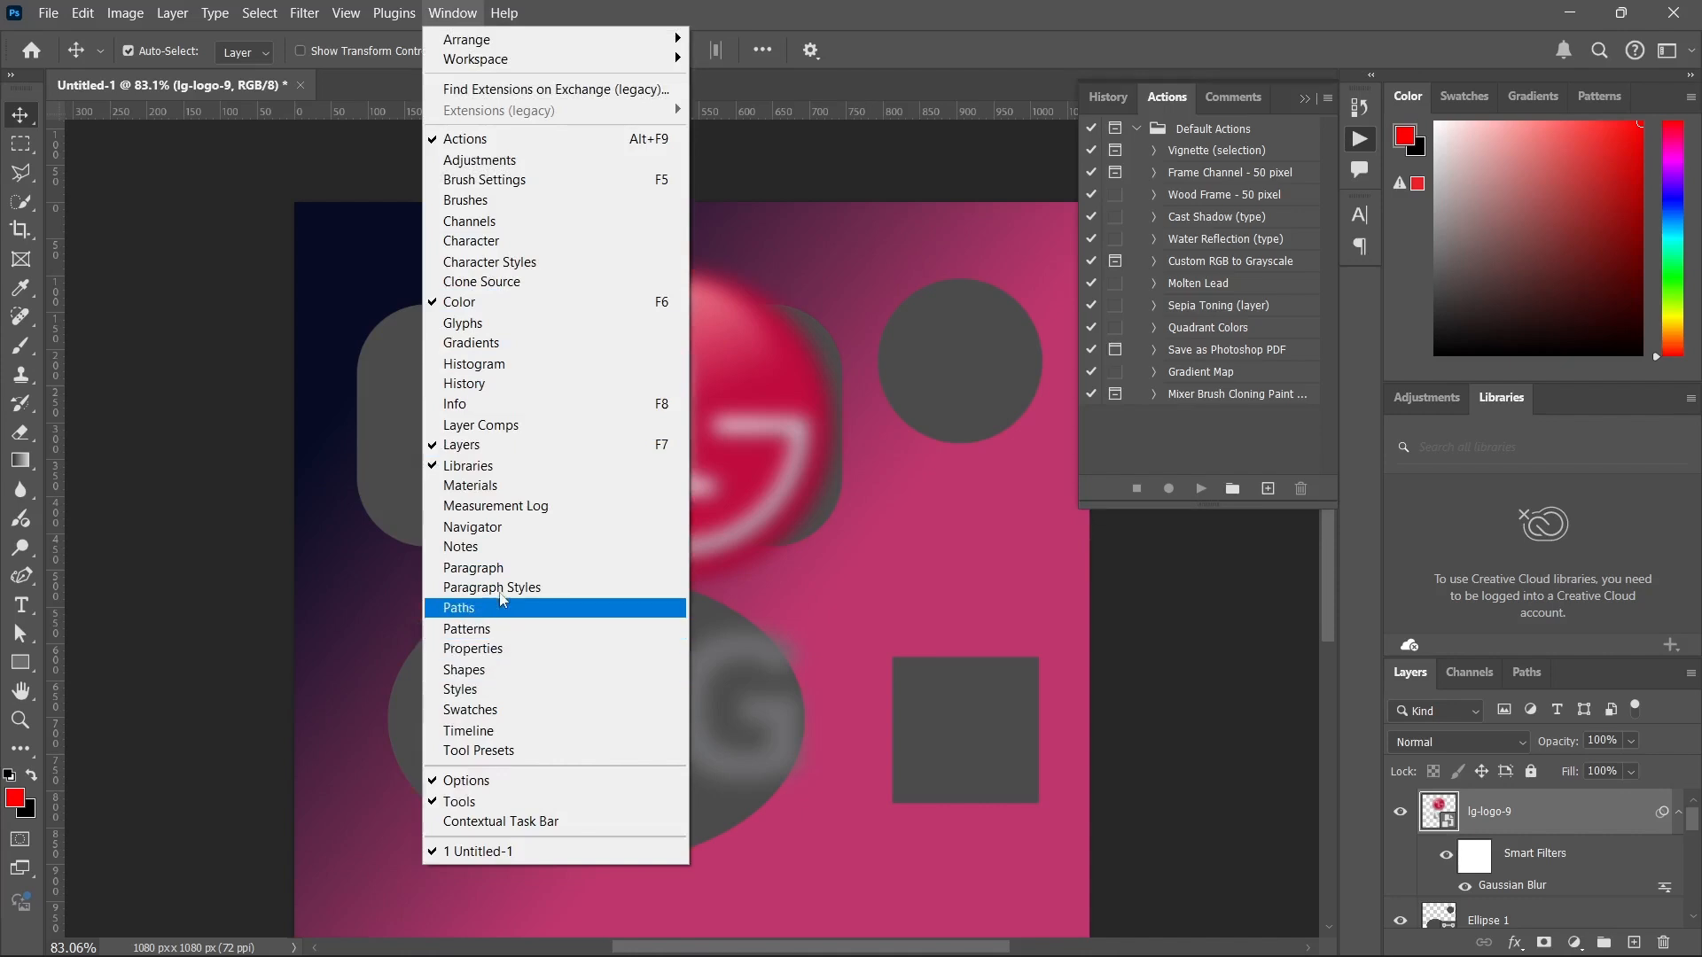
left_click(528, 161)
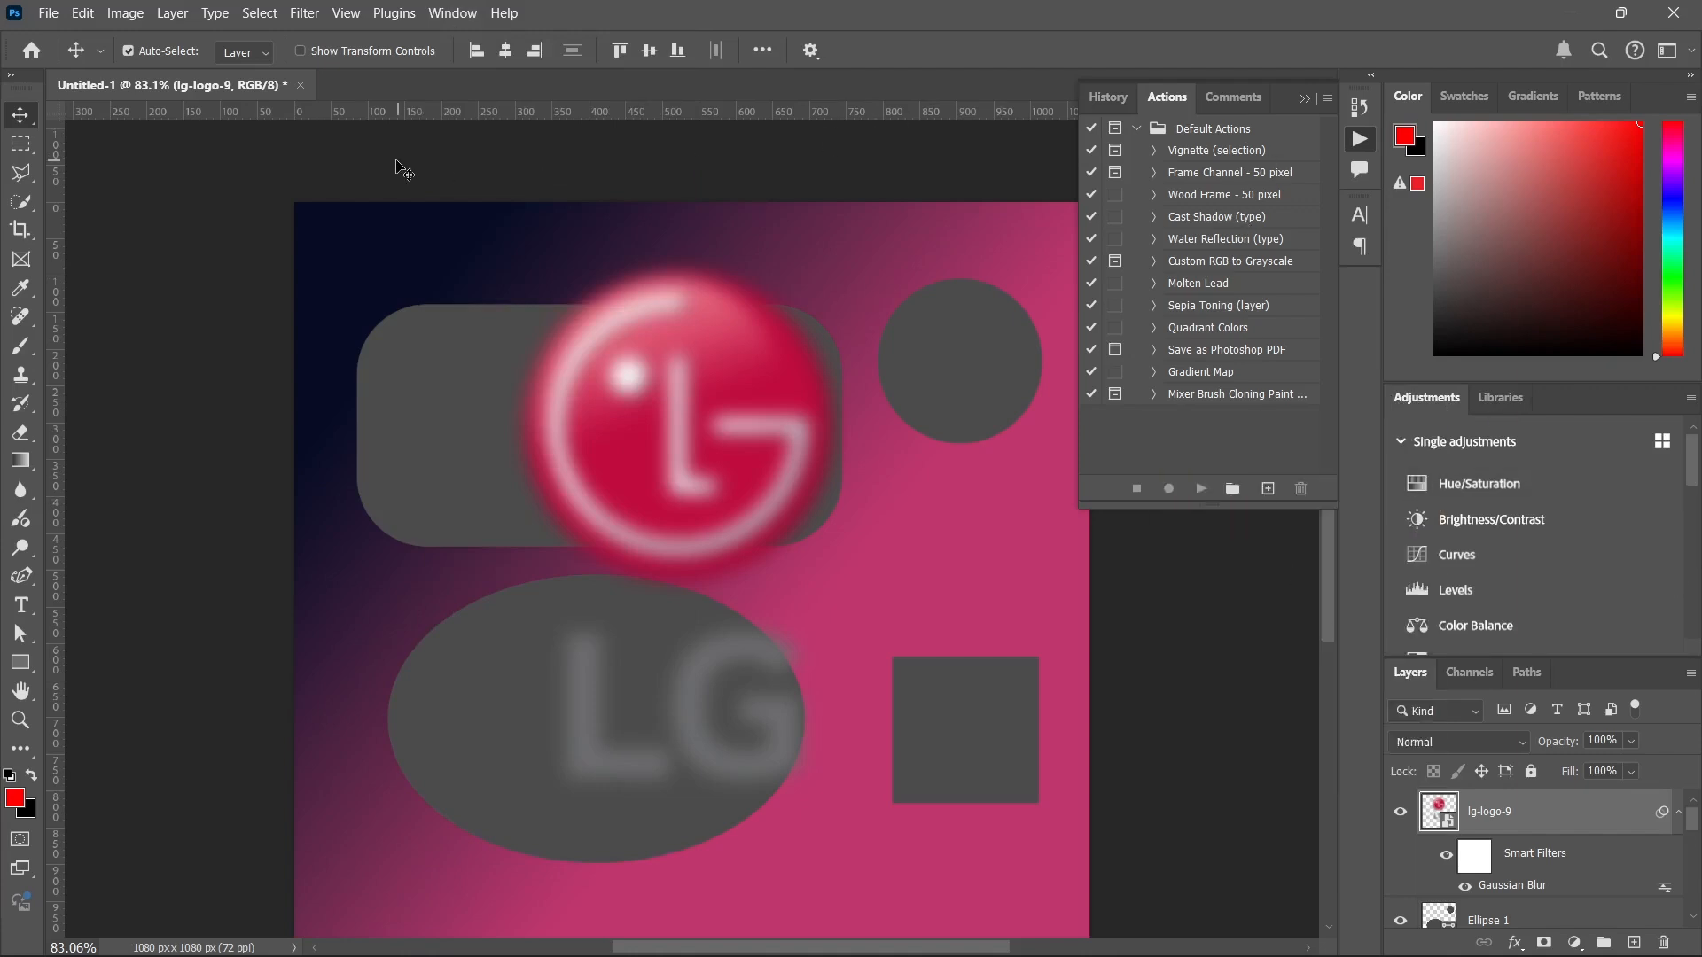
left_click(1305, 97)
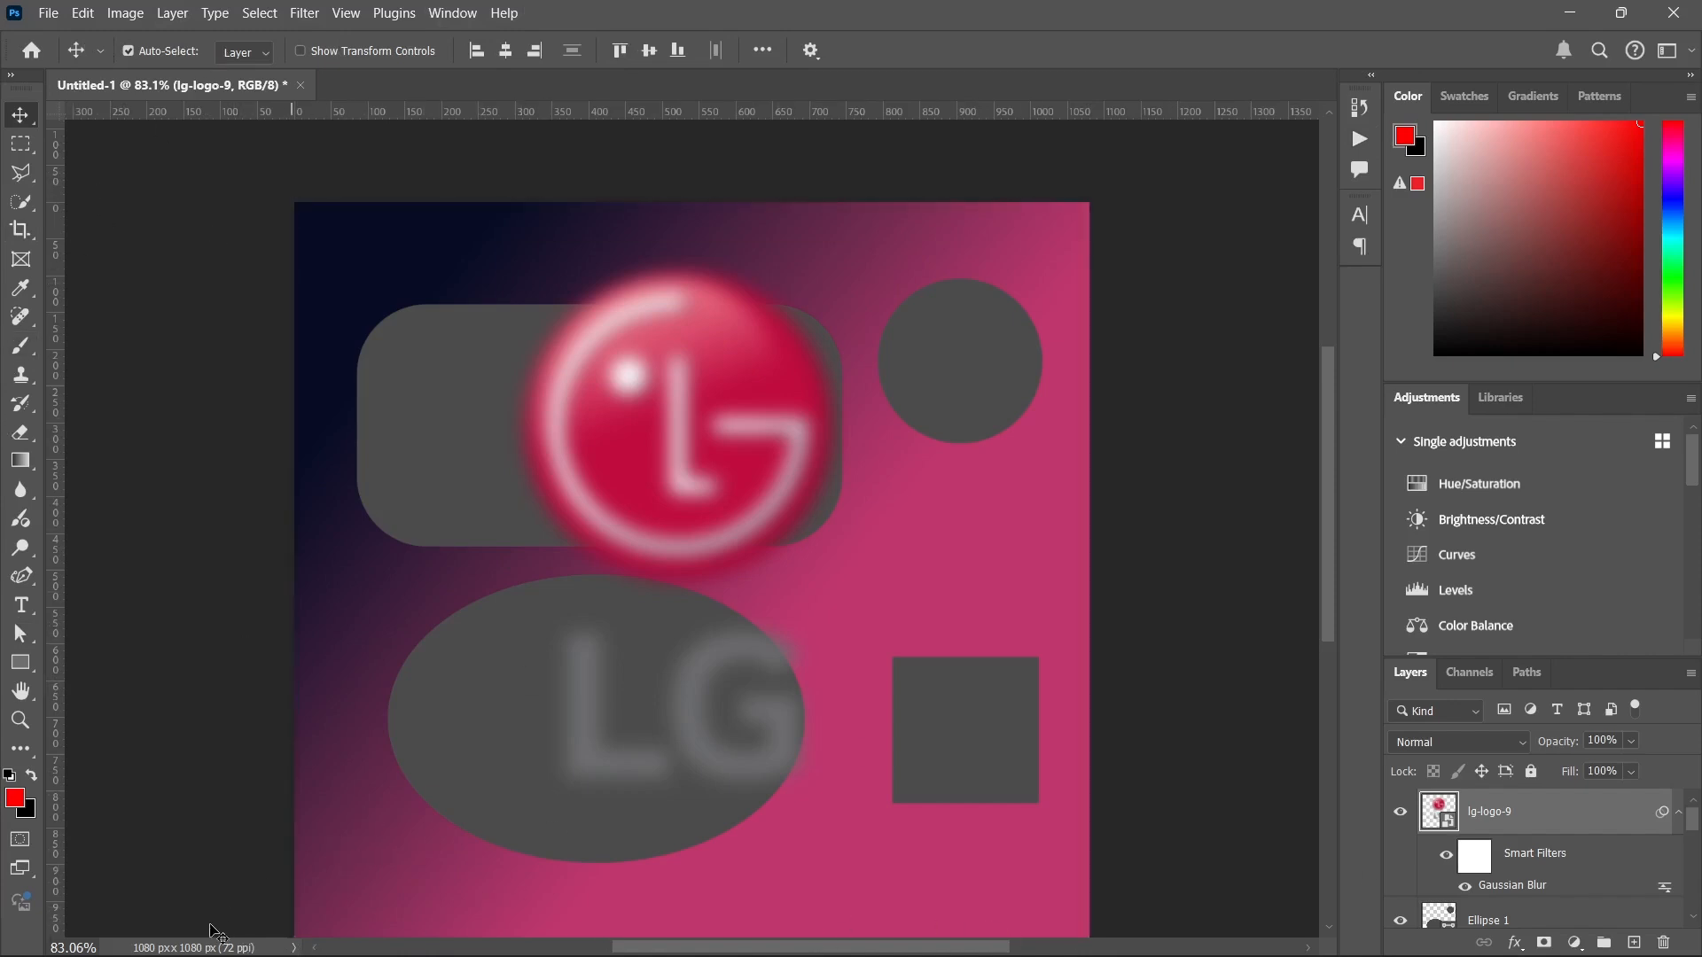
left_click(417, 764)
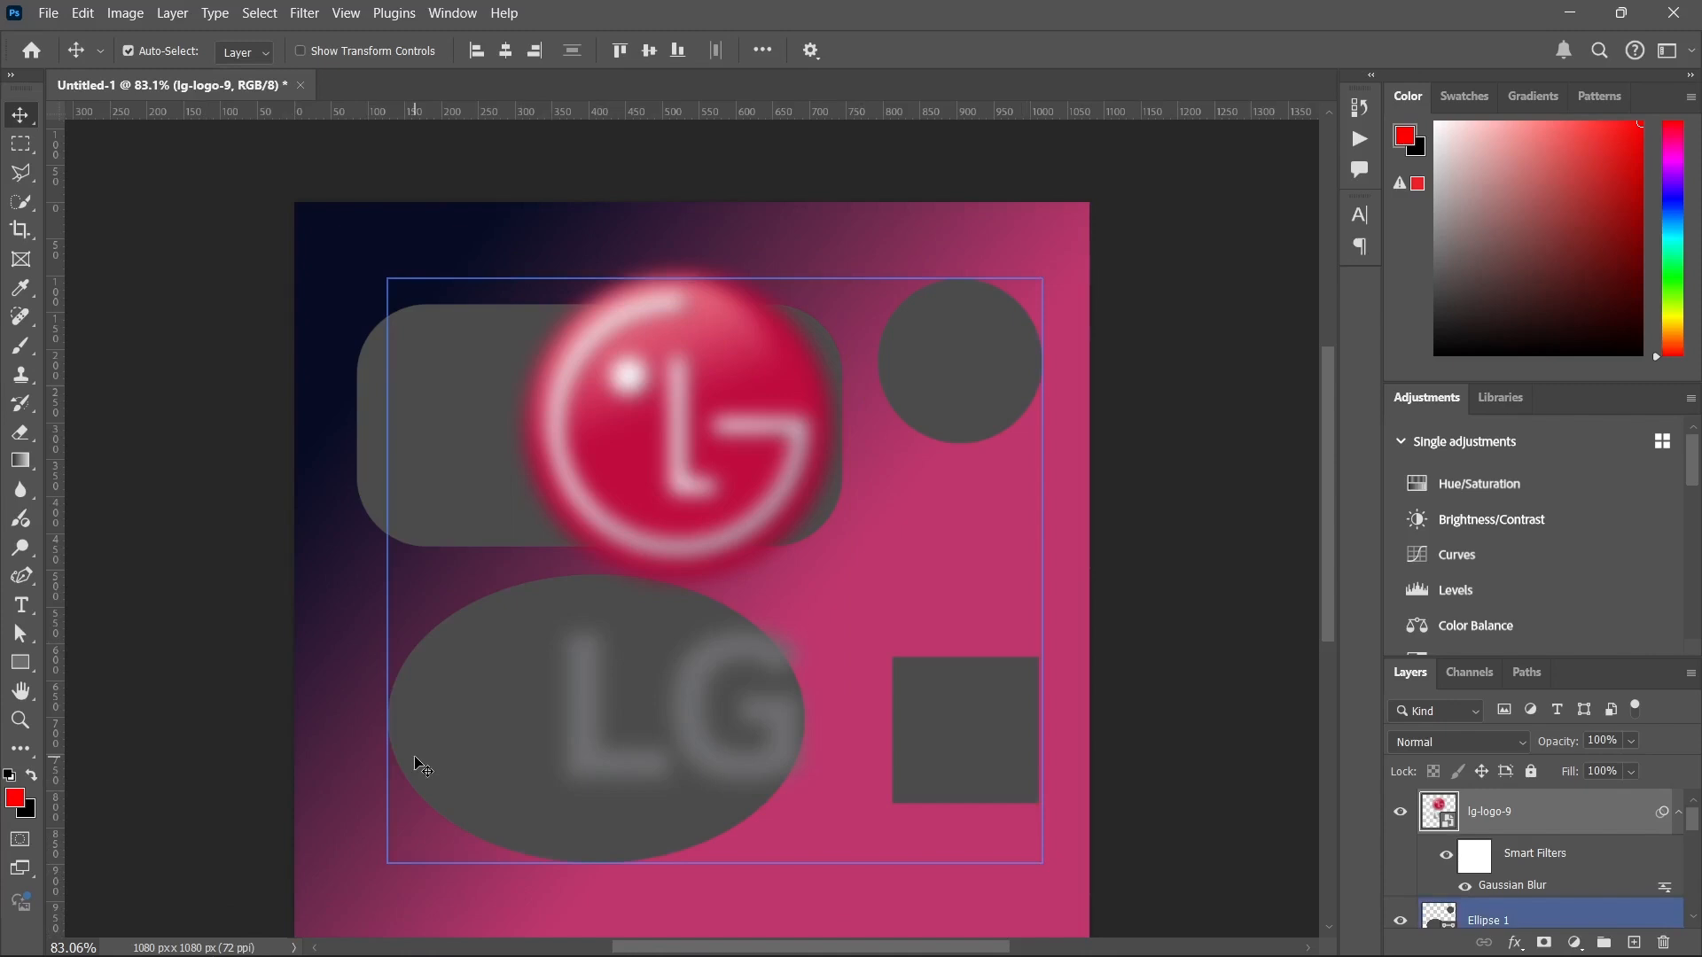
left_click(752, 354)
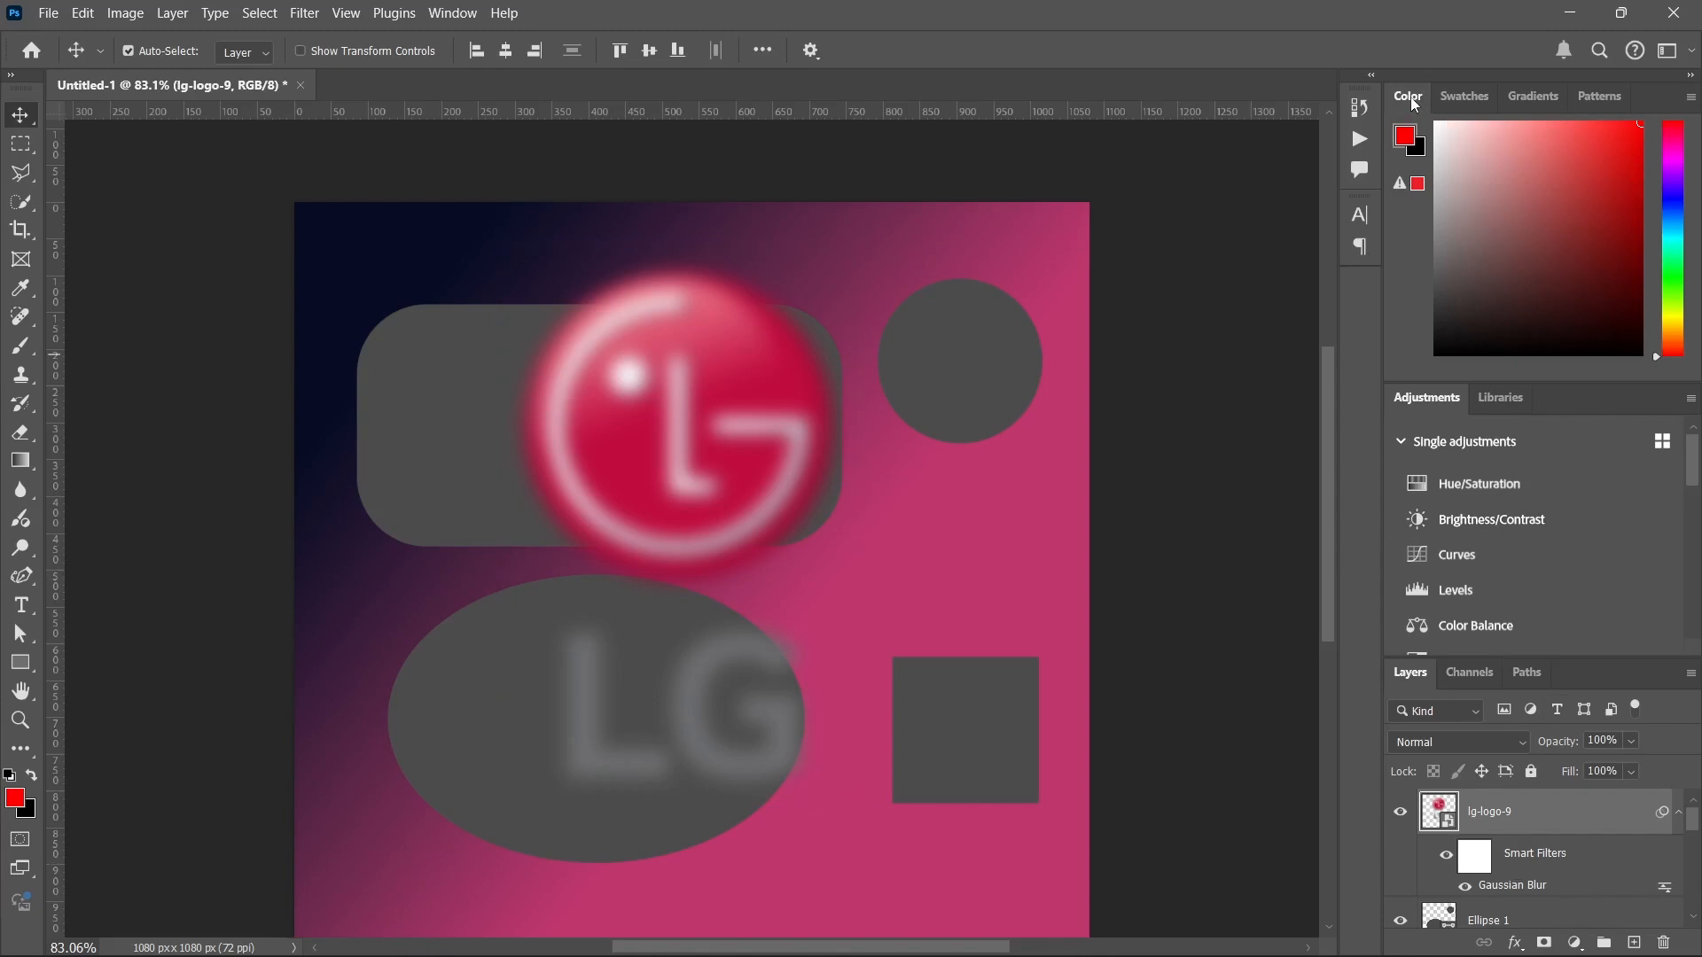
Try several foreground colours with the Color panel's hue and colour field, ending on a muted purple.
left_click_drag(1550, 172, 1588, 266)
mouse_move(1600, 196)
left_mouse_down()
mouse_move(1522, 186)
mouse_move(1492, 160)
mouse_move(1479, 269)
mouse_move(1628, 140)
mouse_move(1672, 181)
mouse_move(1675, 321)
mouse_move(1658, 156)
left_mouse_up()
left_click(1620, 193)
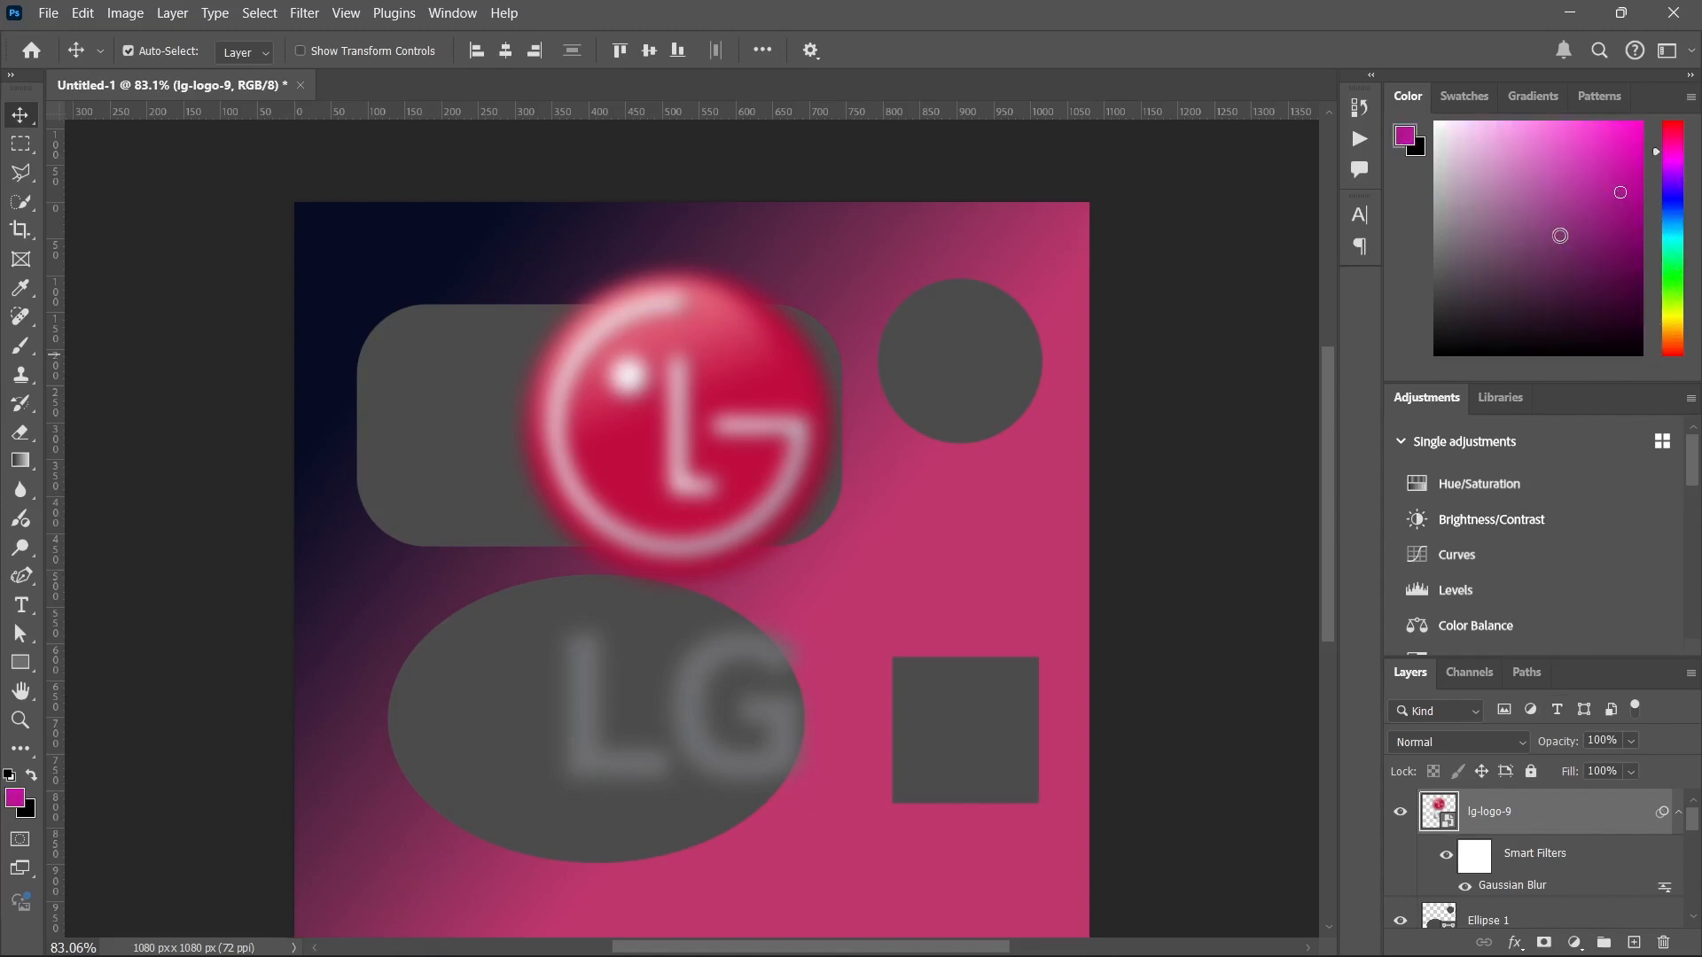
left_click(1560, 235)
Browse the colour groups in the Swatches panel, such as RGB, CMYK, Grayscale and Pastel.
left_click(1461, 103)
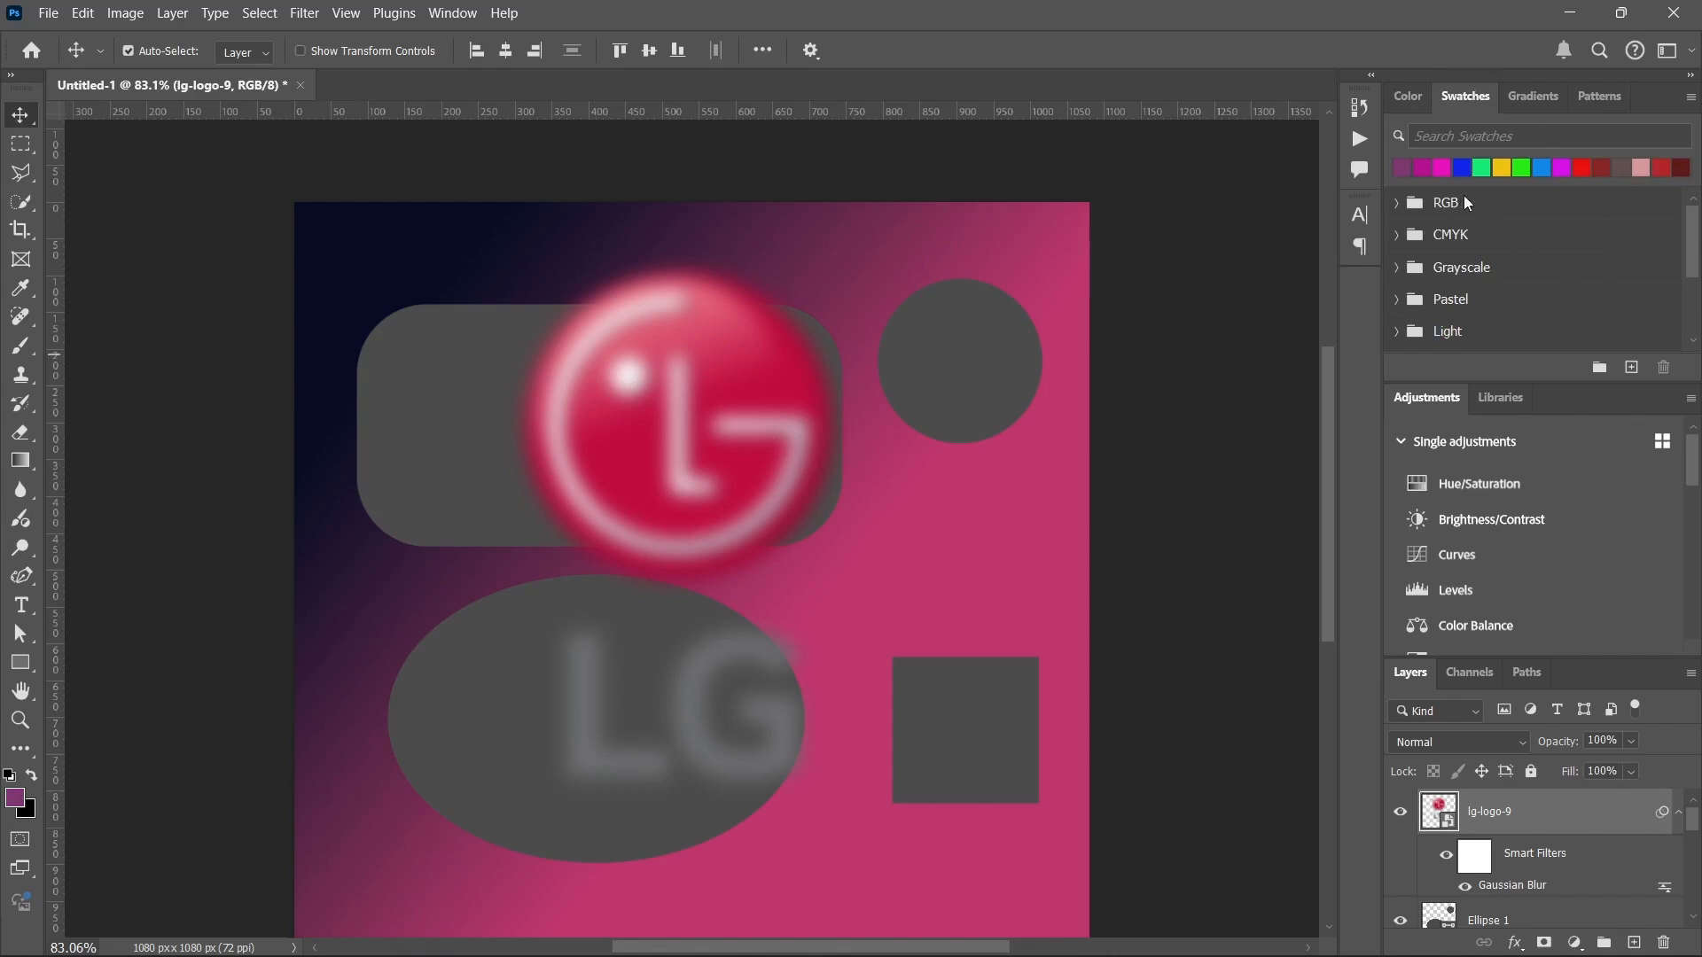
scroll(1453, 241, "down", 4)
scroll(1457, 243, "up", 3)
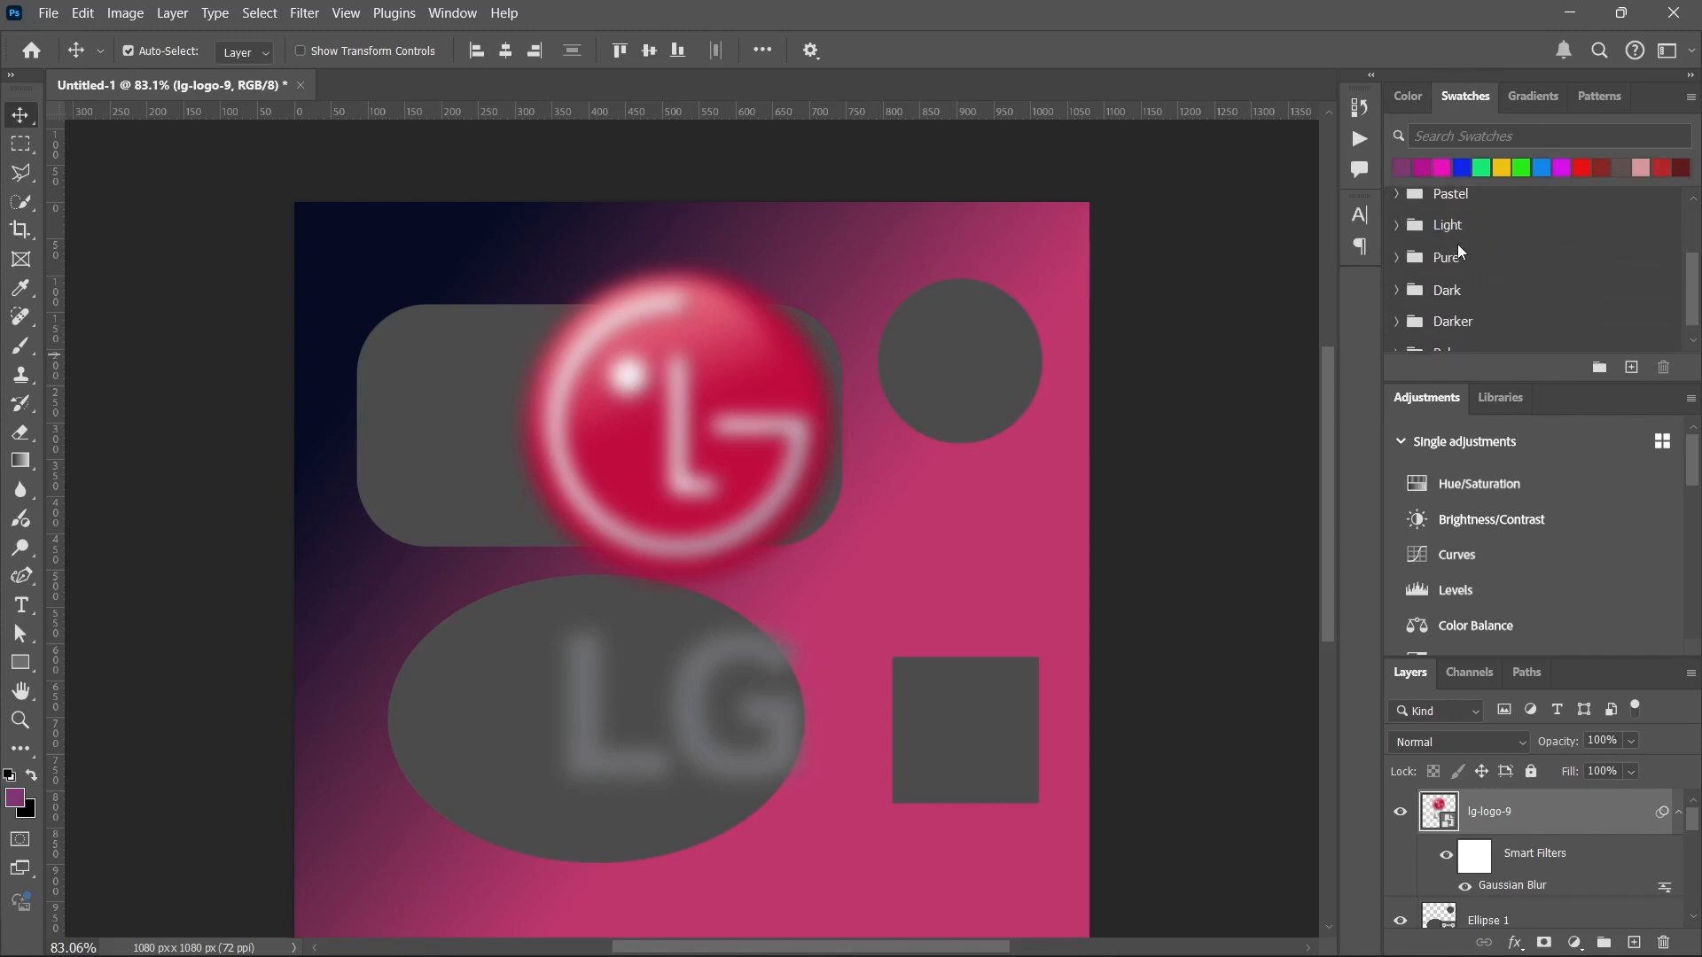
scroll(1458, 243, "up", 1)
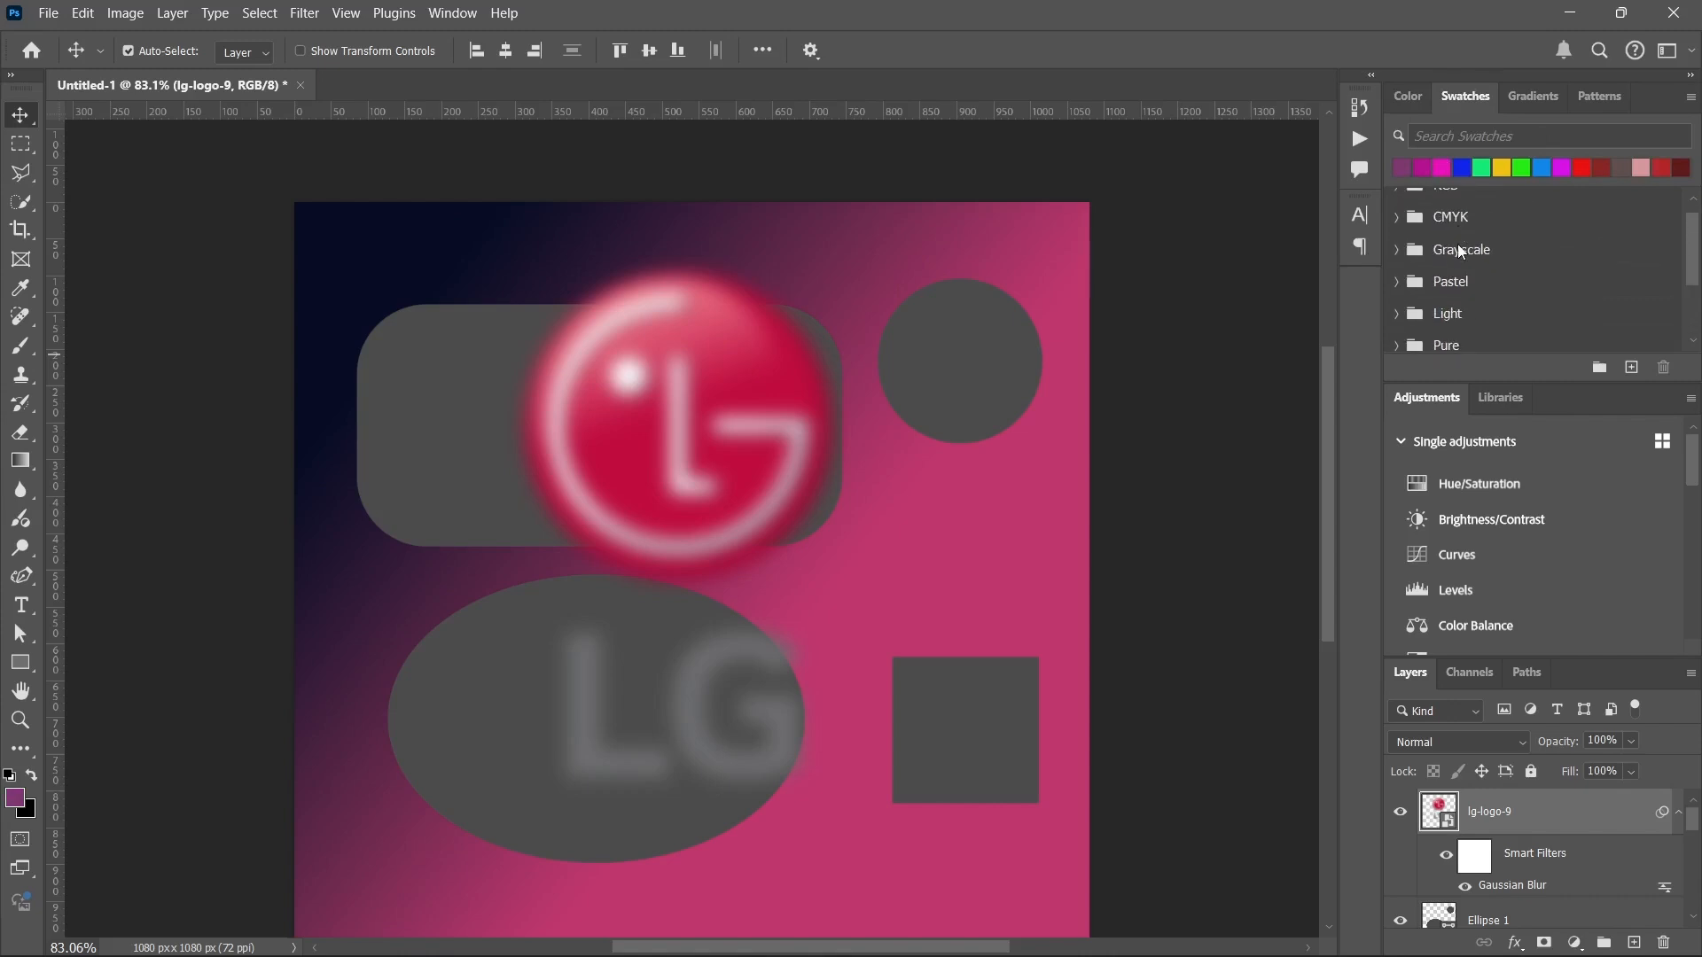
Shift the foreground colour's hue to blue-violet in the Color panel and compare it with the recent swatches.
left_click(1404, 96)
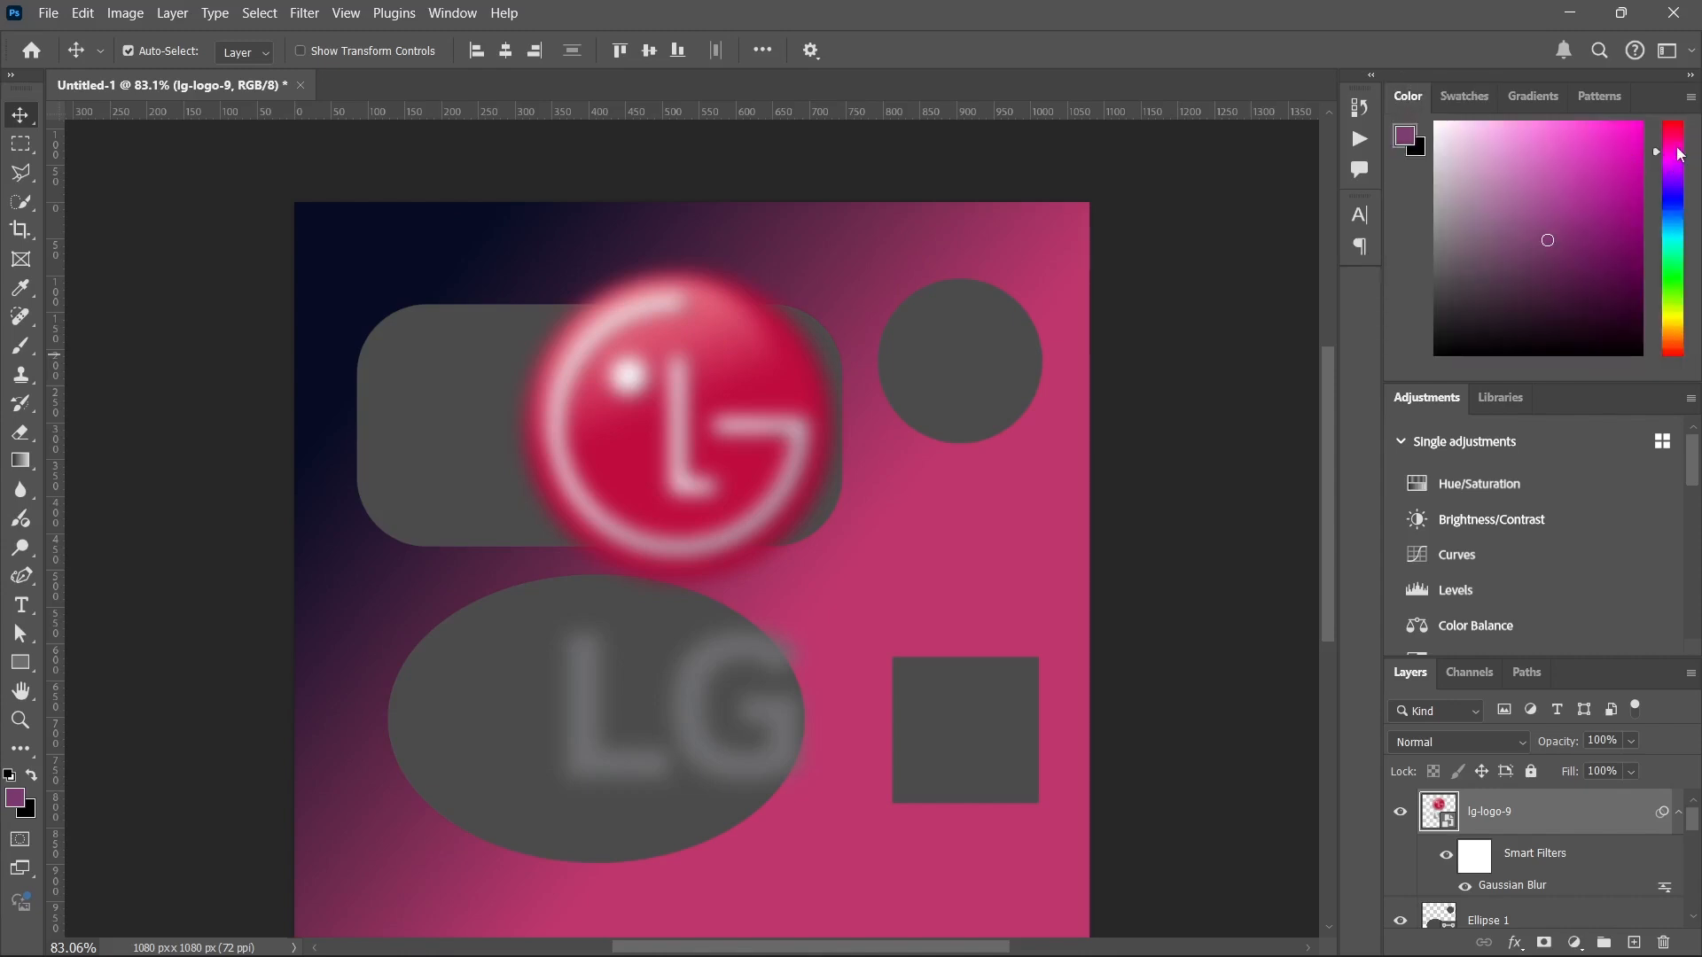
left_click(1682, 193)
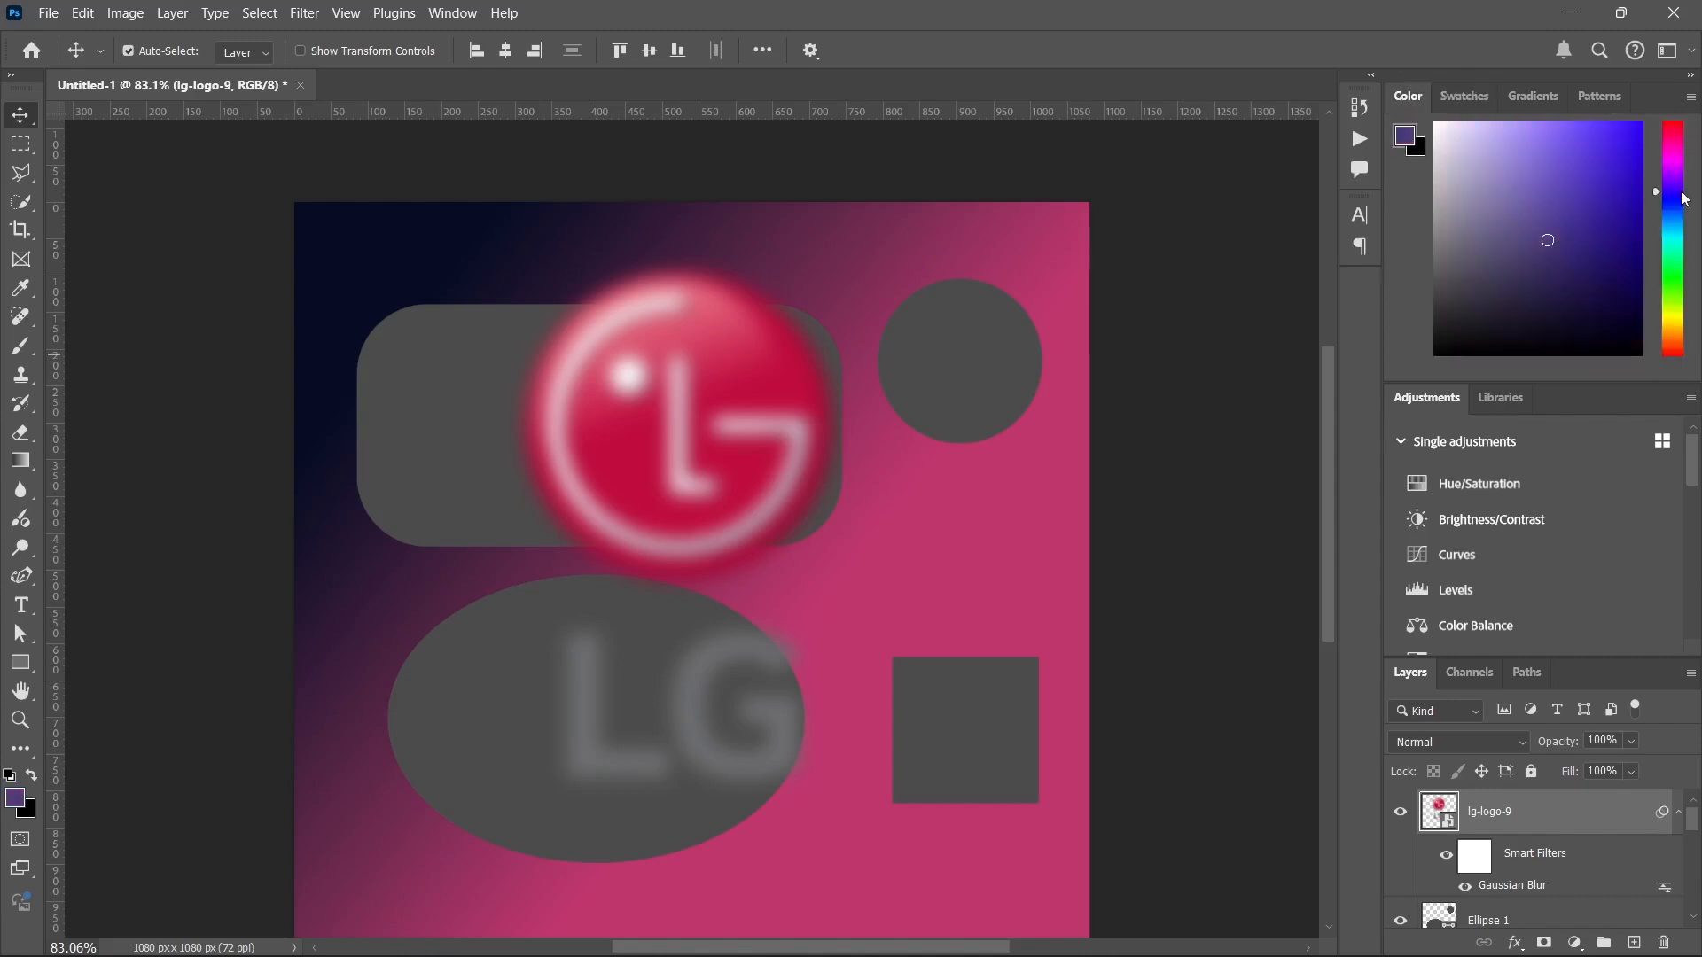
left_click(1464, 96)
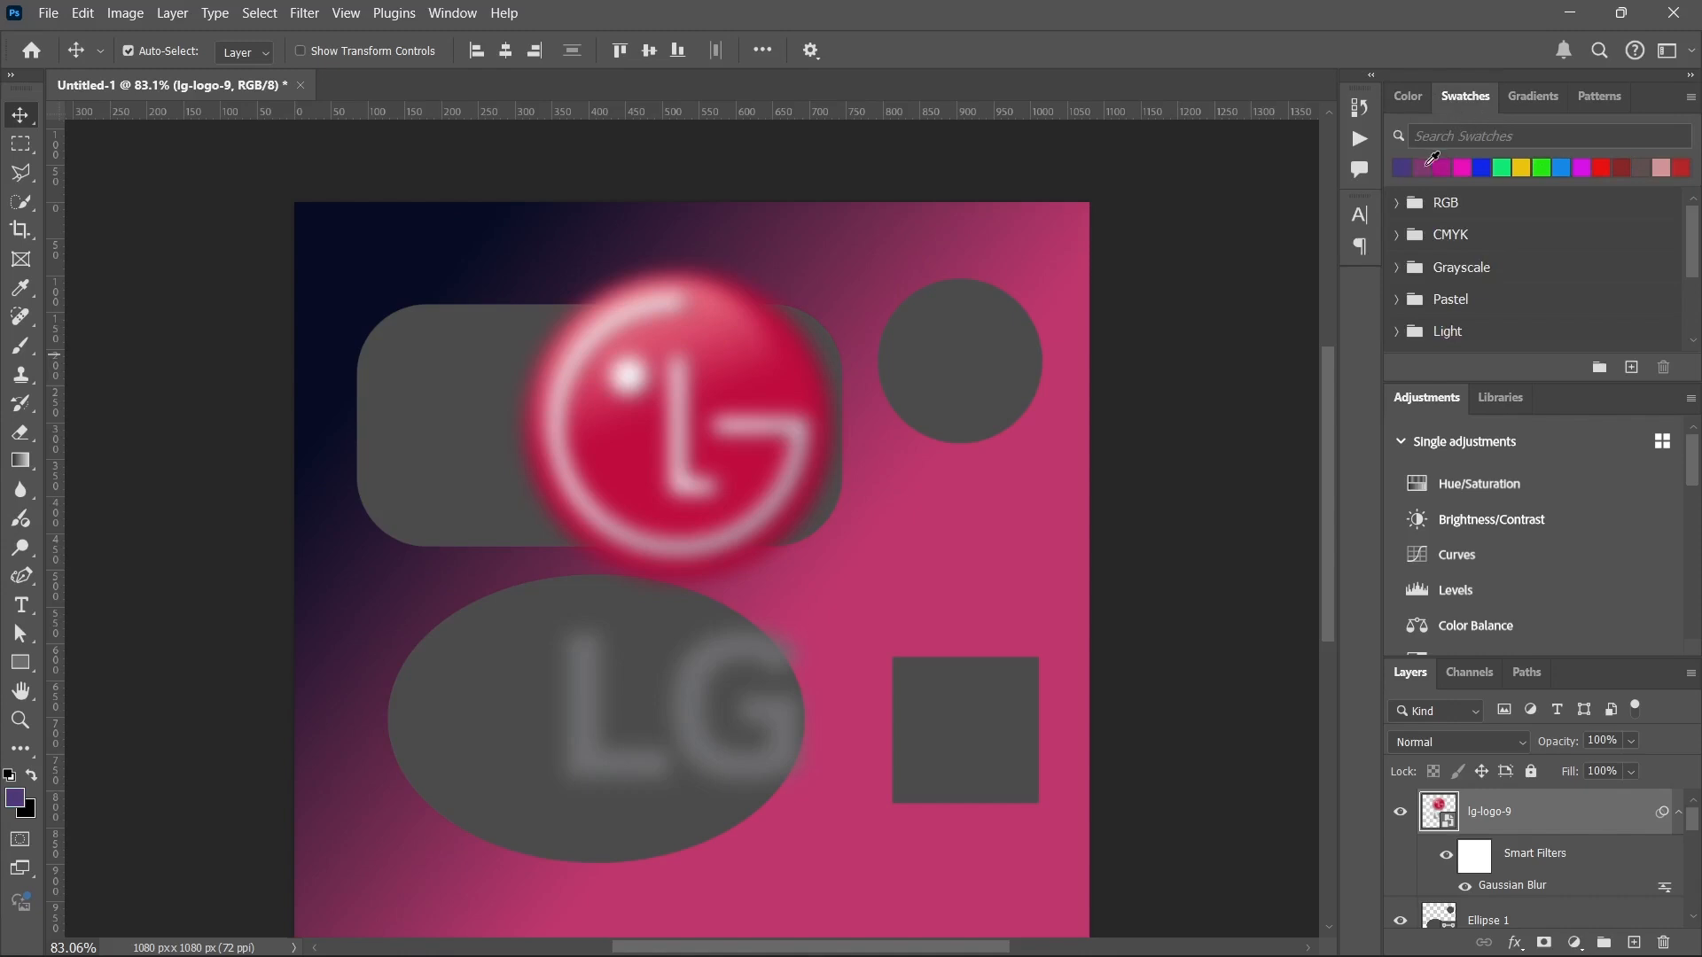
left_click(1409, 97)
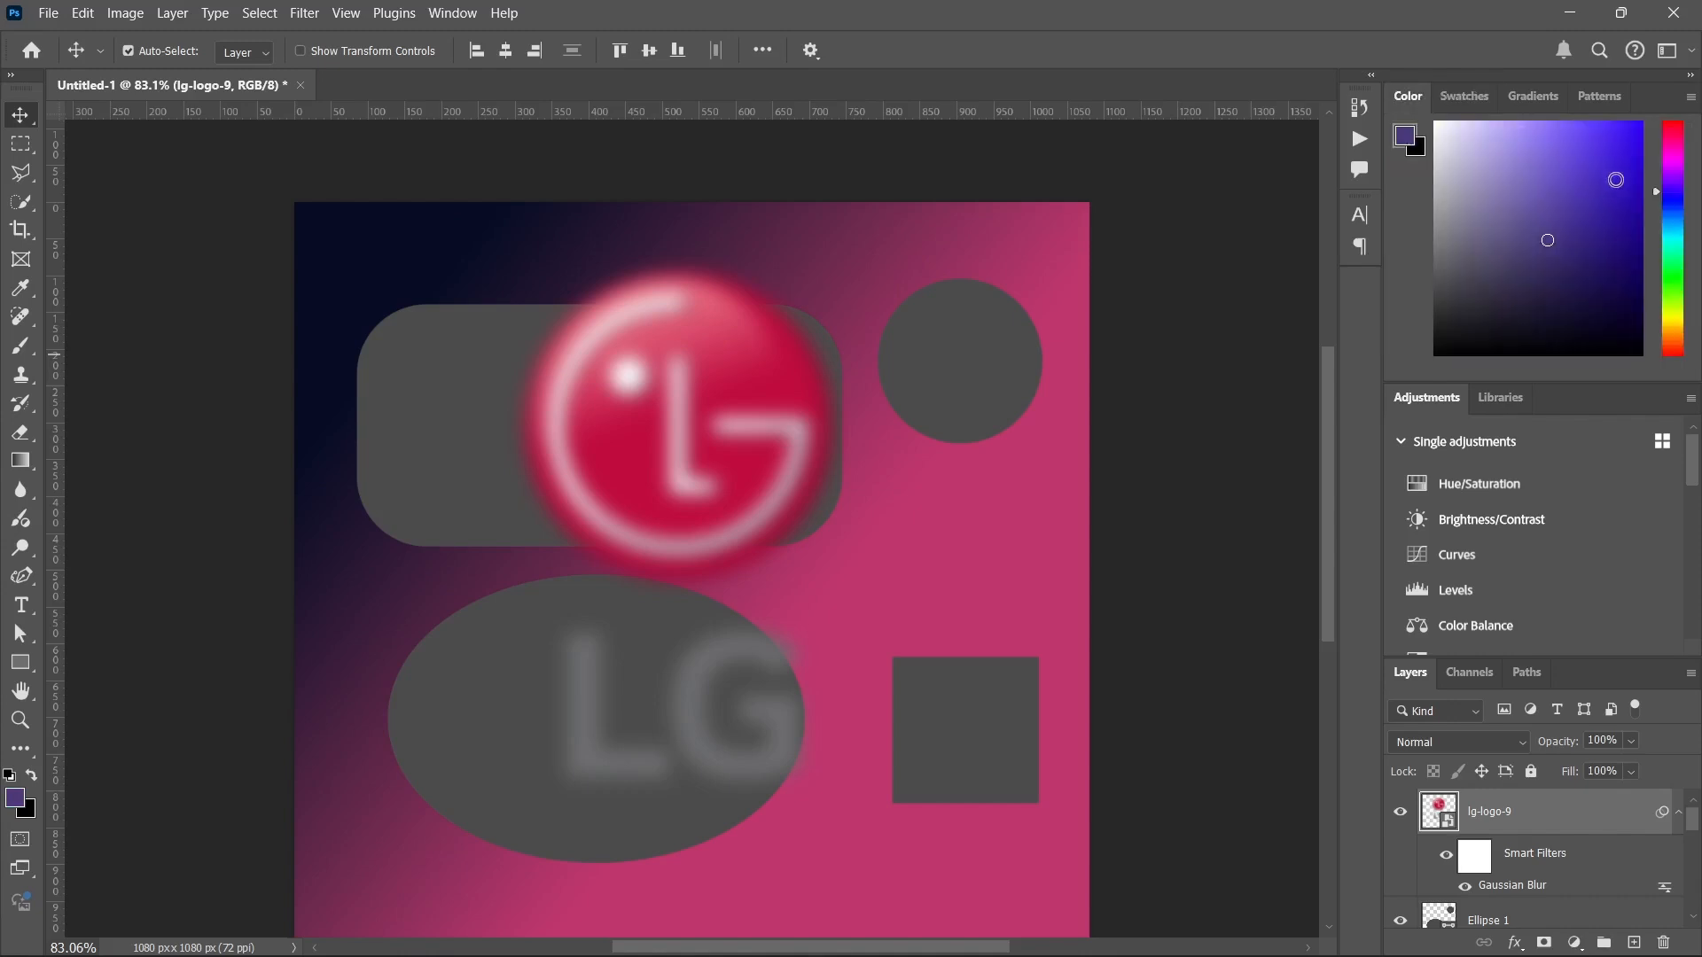
left_click(1459, 97)
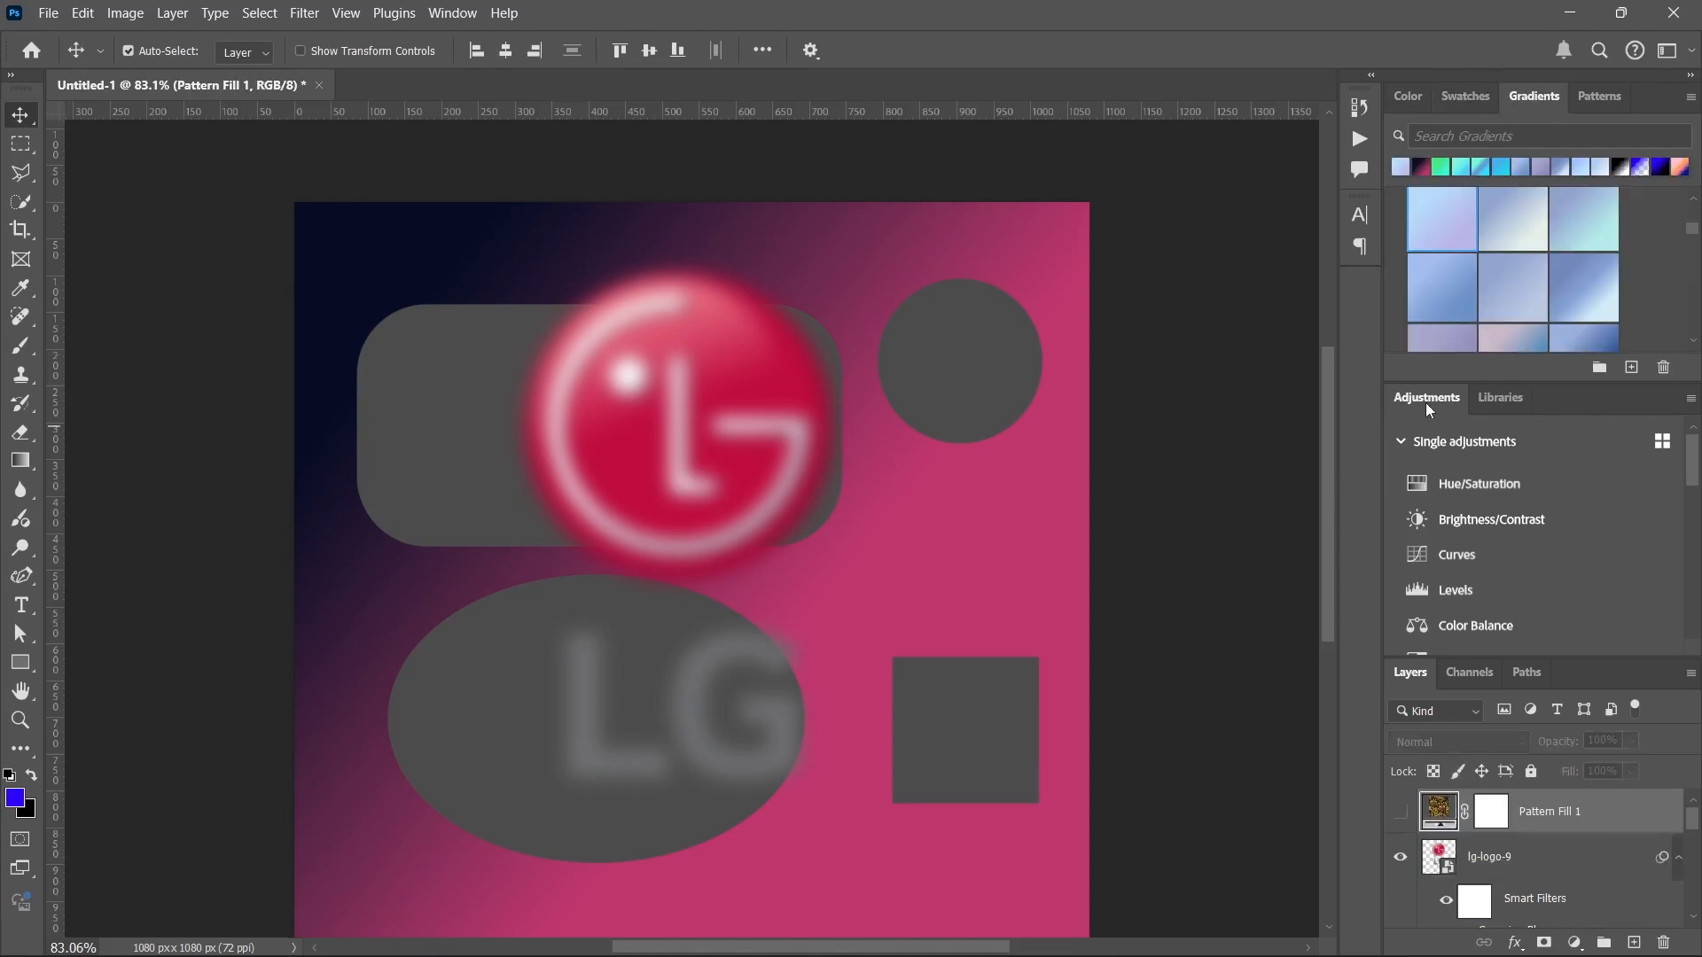
Look through the Adjustments panel, collapsing and re-expanding the Single adjustments group to view the presets.
scroll(1445, 456, "down", 5)
scroll(1460, 469, "up", 5)
left_click(1402, 442)
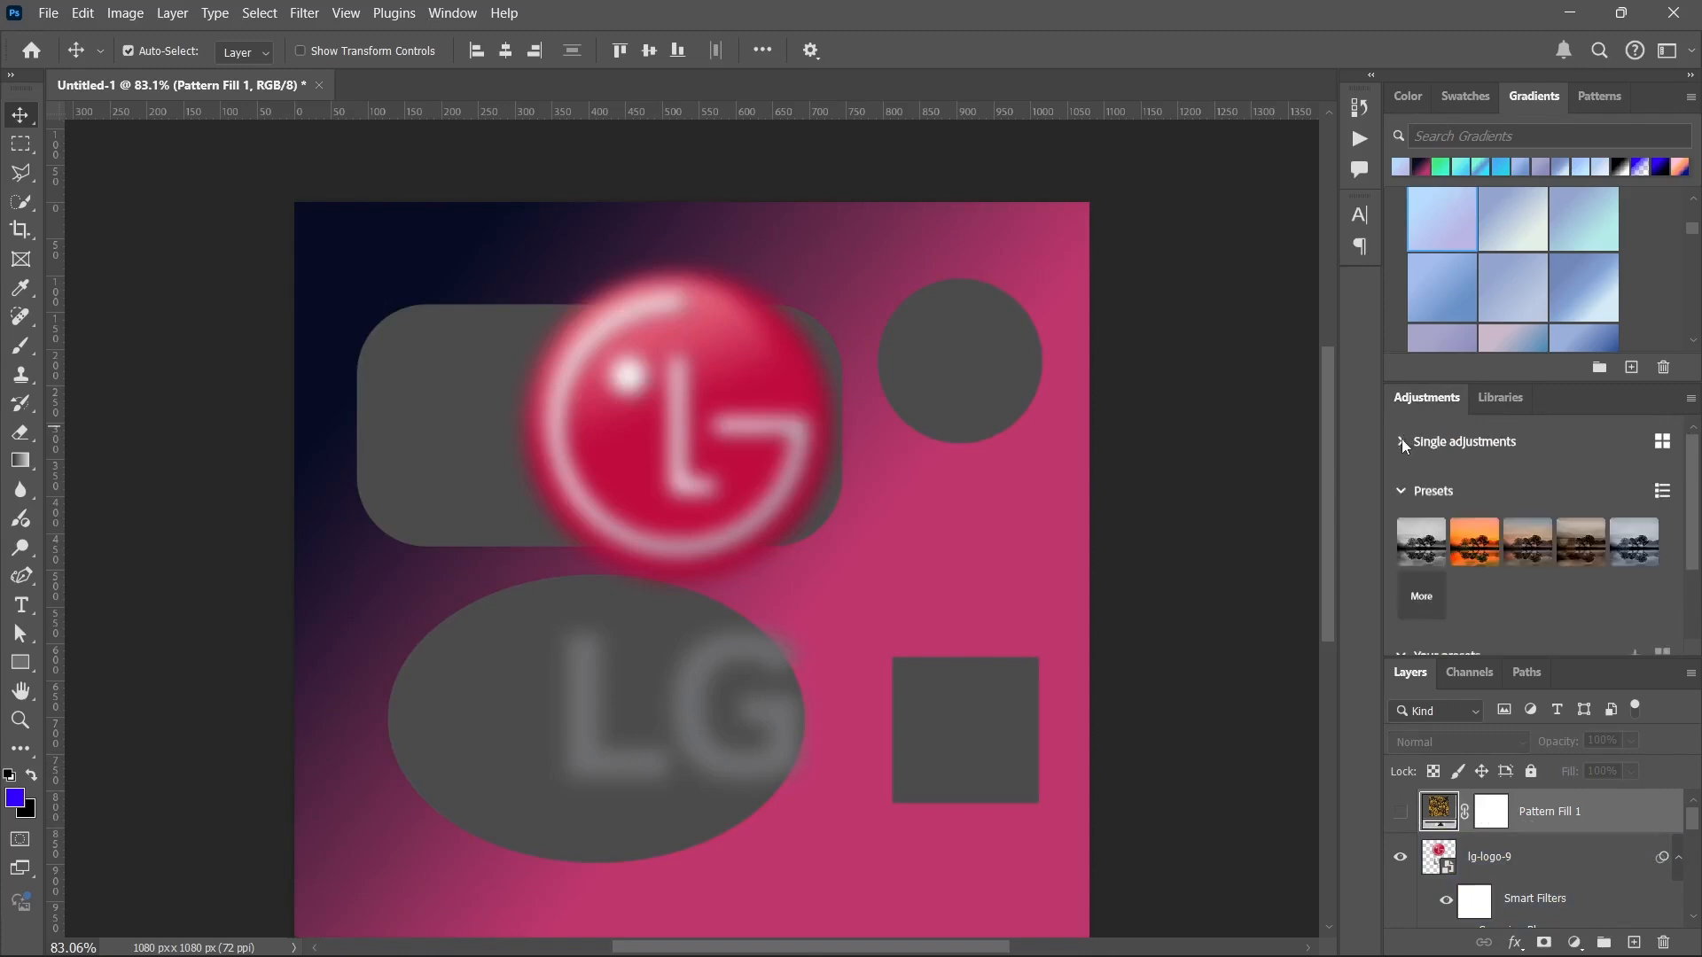
left_click(1402, 441)
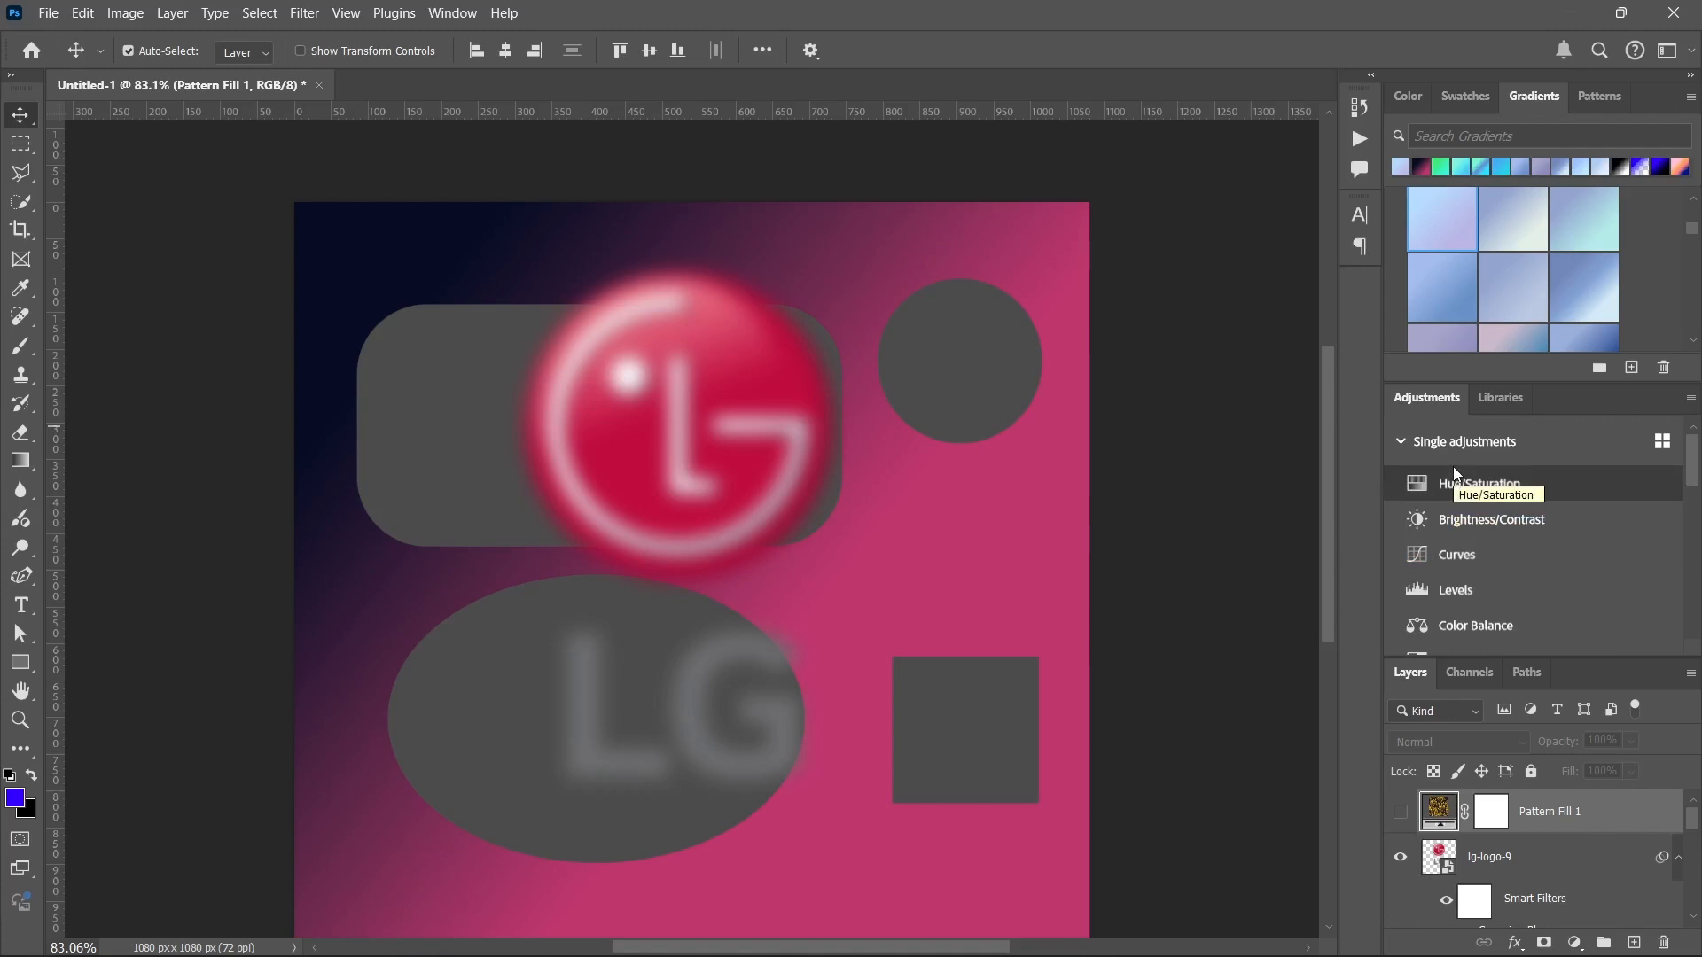
Add a Hue/Saturation adjustment layer, try a small hue shift and close its properties.
left_click(1509, 486)
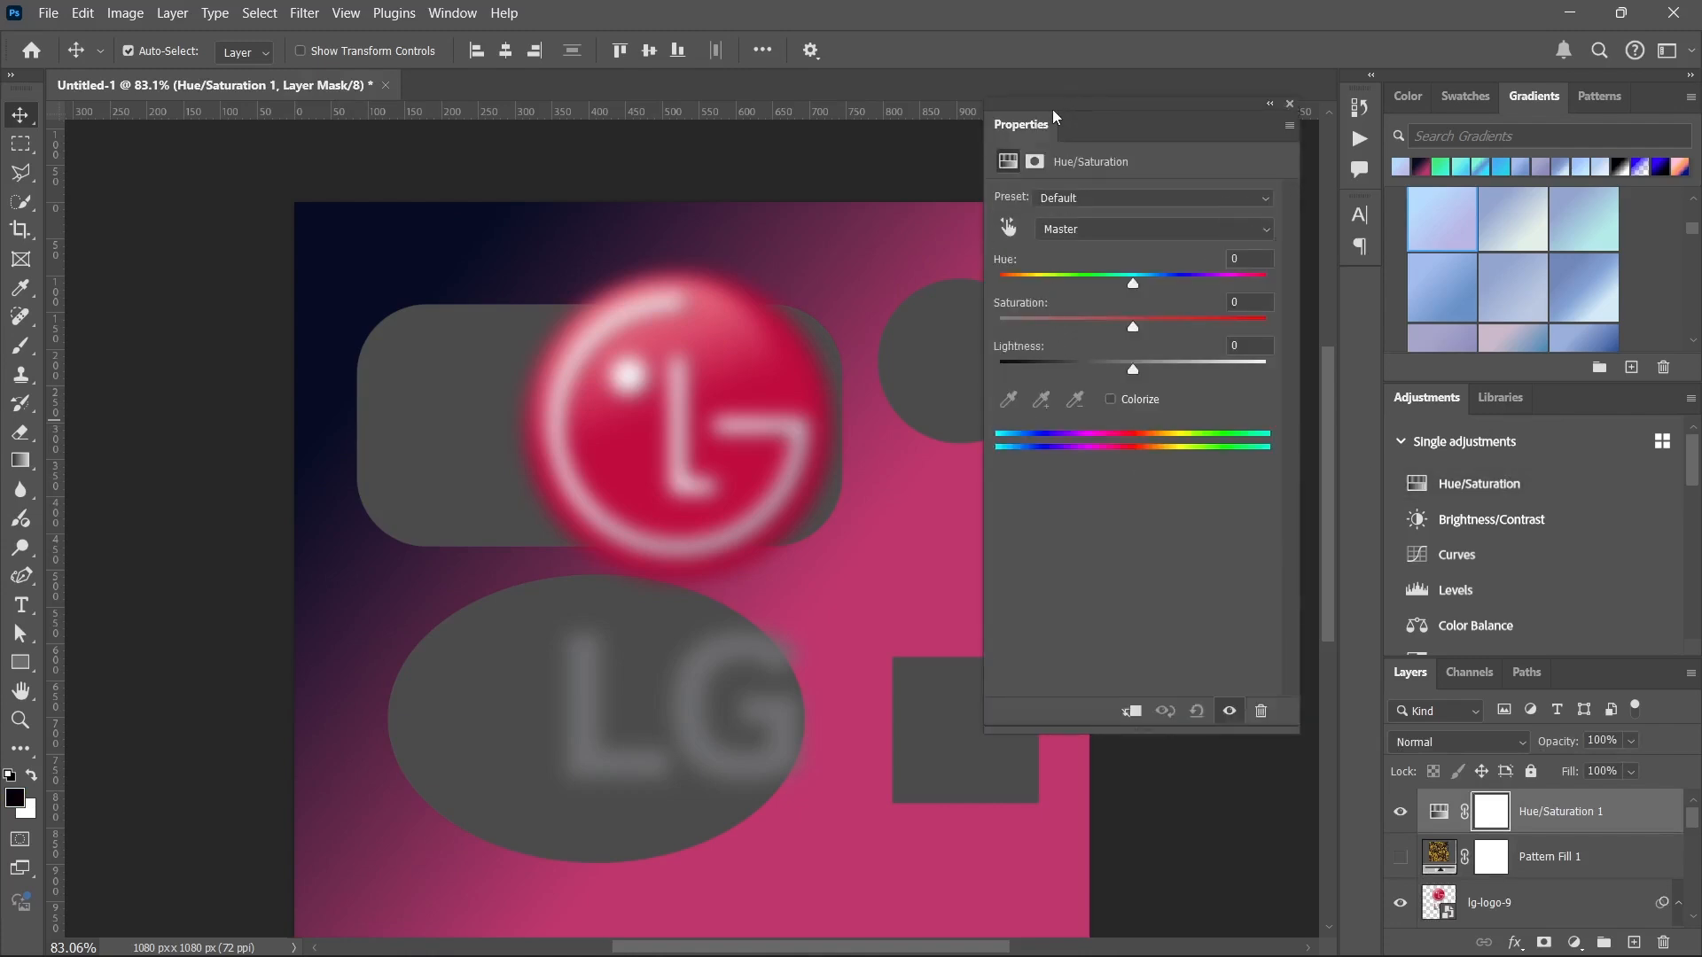
left_click_drag(1056, 113, 1055, 130)
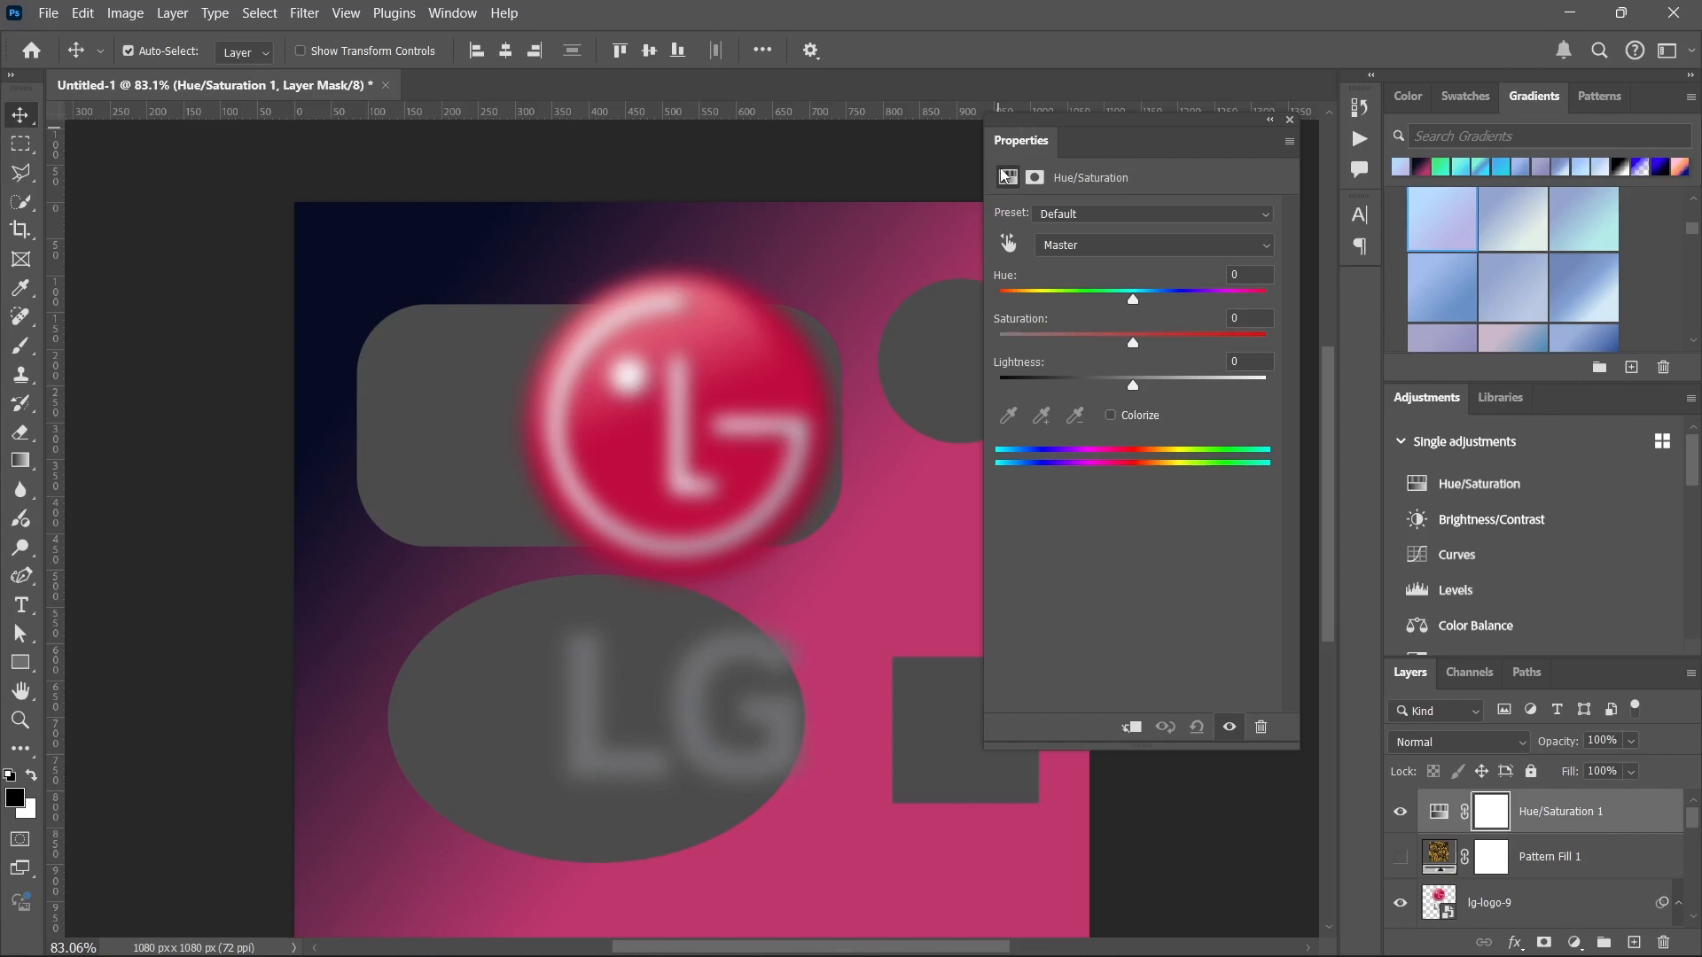
mouse_move(1127, 298)
left_mouse_down()
mouse_move(1056, 302)
mouse_move(1195, 301)
mouse_move(1037, 300)
mouse_move(1131, 314)
left_mouse_up()
left_click(1290, 119)
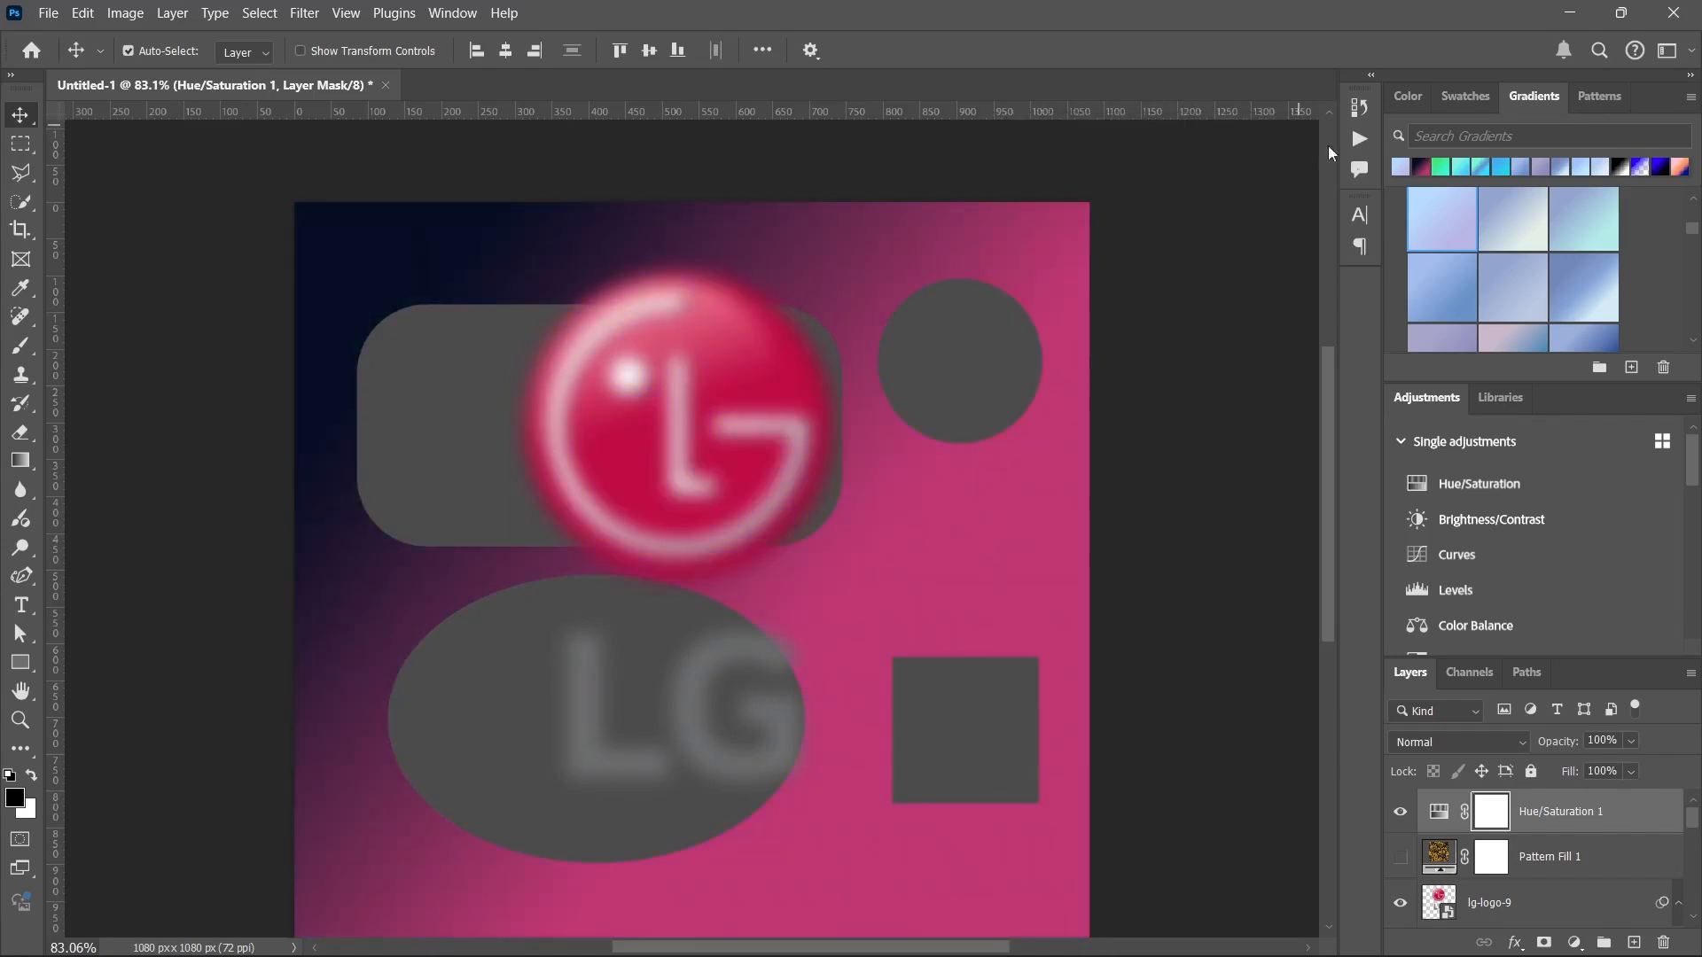
Add a Brightness/Contrast adjustment layer, try its brightness control and close its properties.
left_click(1492, 520)
left_click_drag(1133, 276, 1064, 286)
left_click(1289, 120)
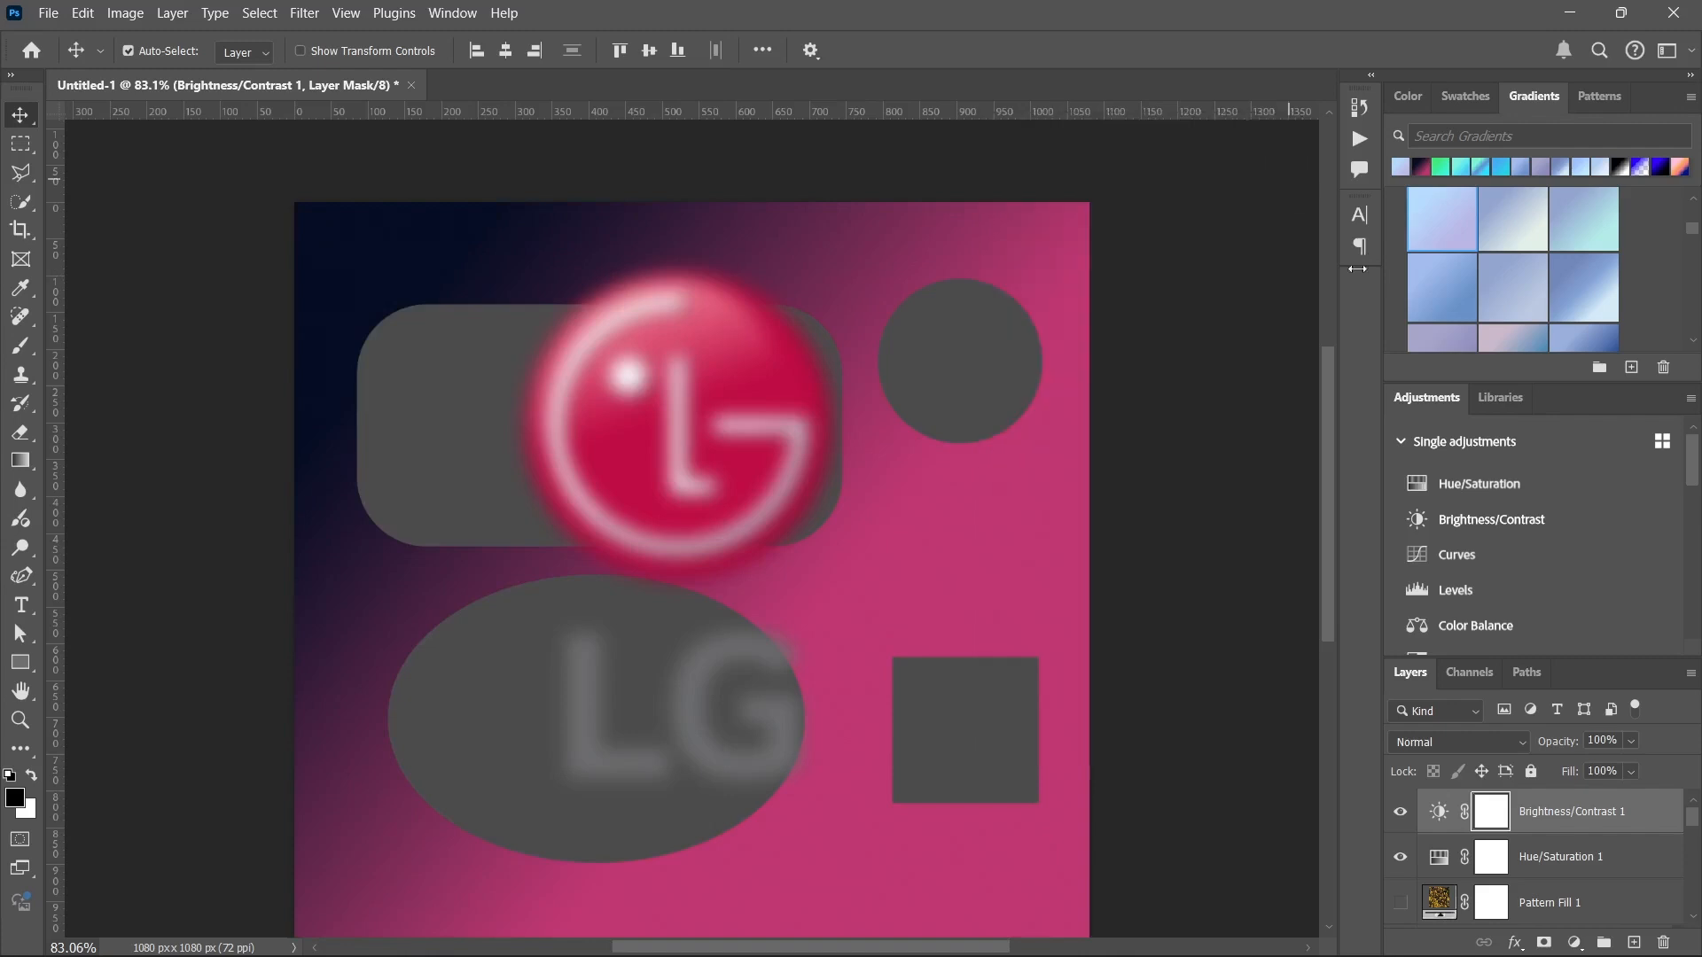
Add a Curves adjustment layer with an S-shaped curve through input 182, output 207 and input 79, output 64.
left_click(1451, 557)
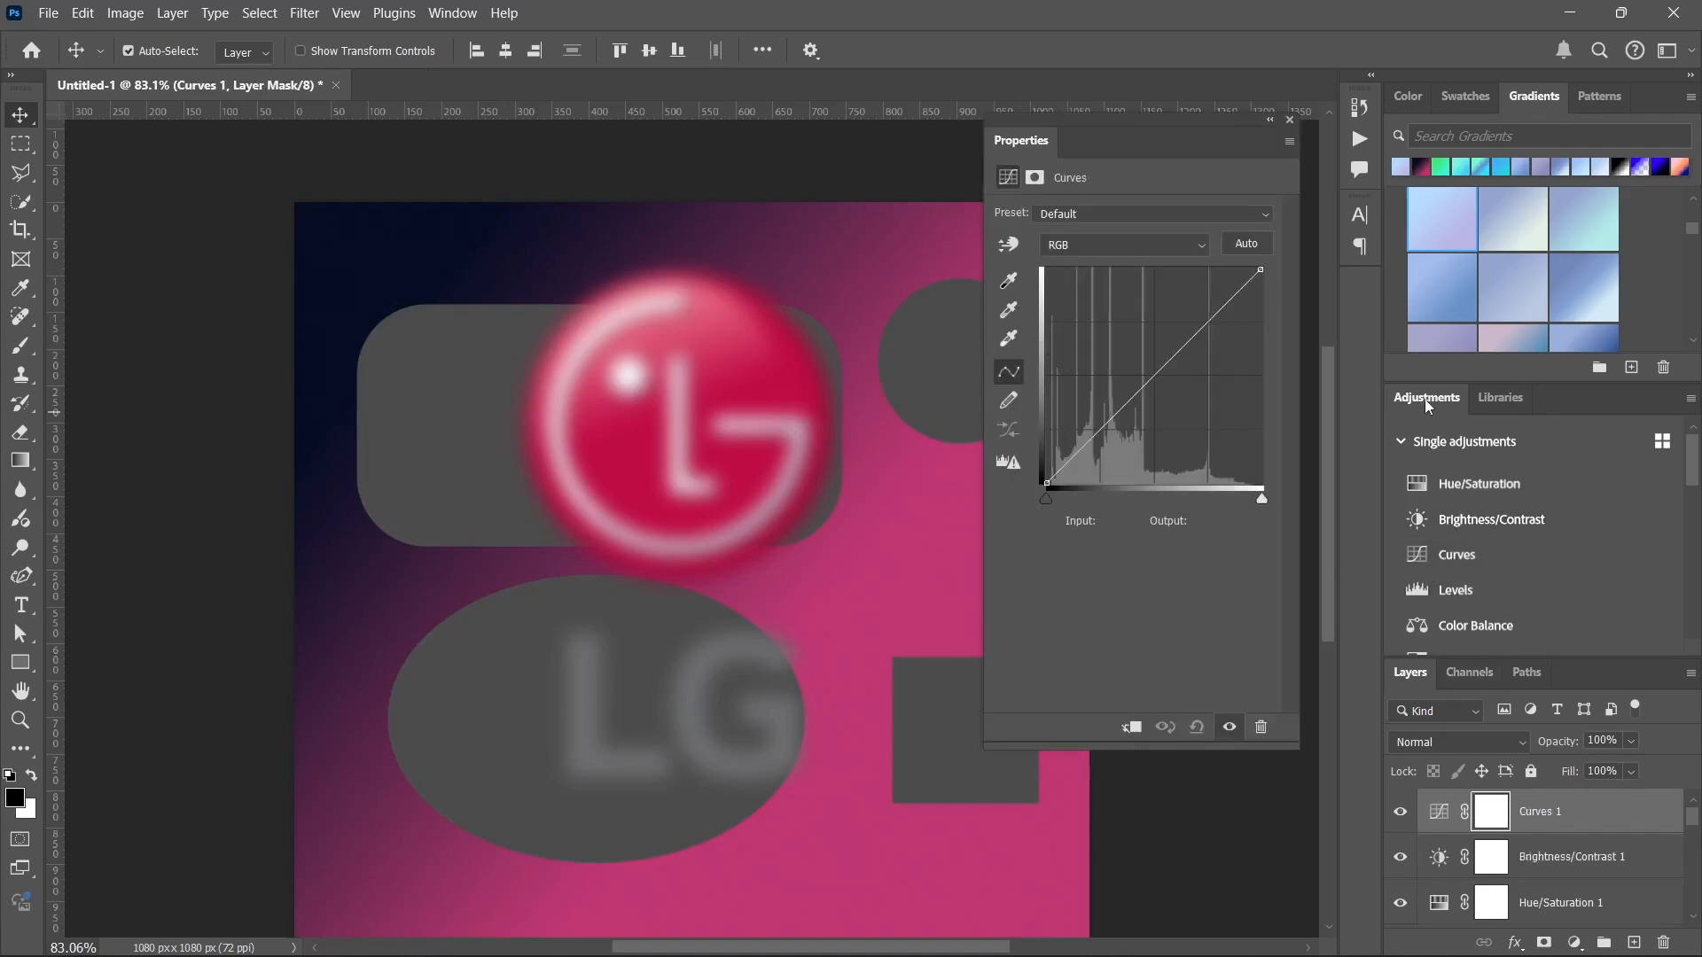
left_click_drag(1209, 322, 1200, 309)
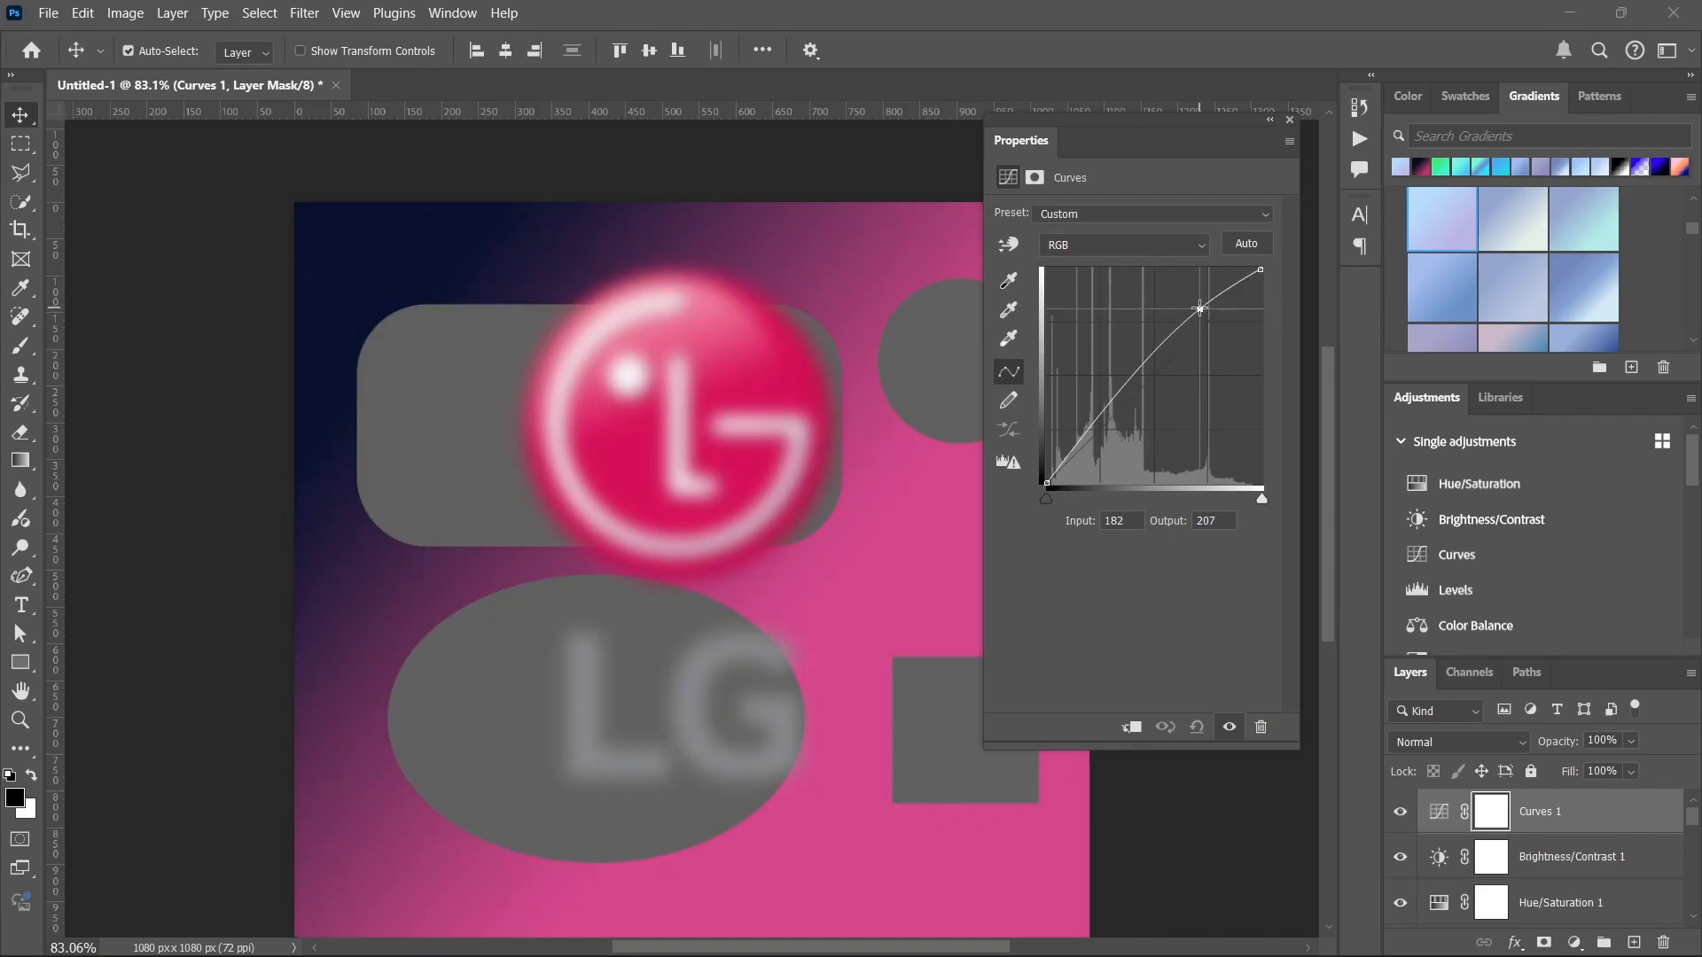
left_click(1109, 416)
left_click_drag(1109, 416, 1114, 430)
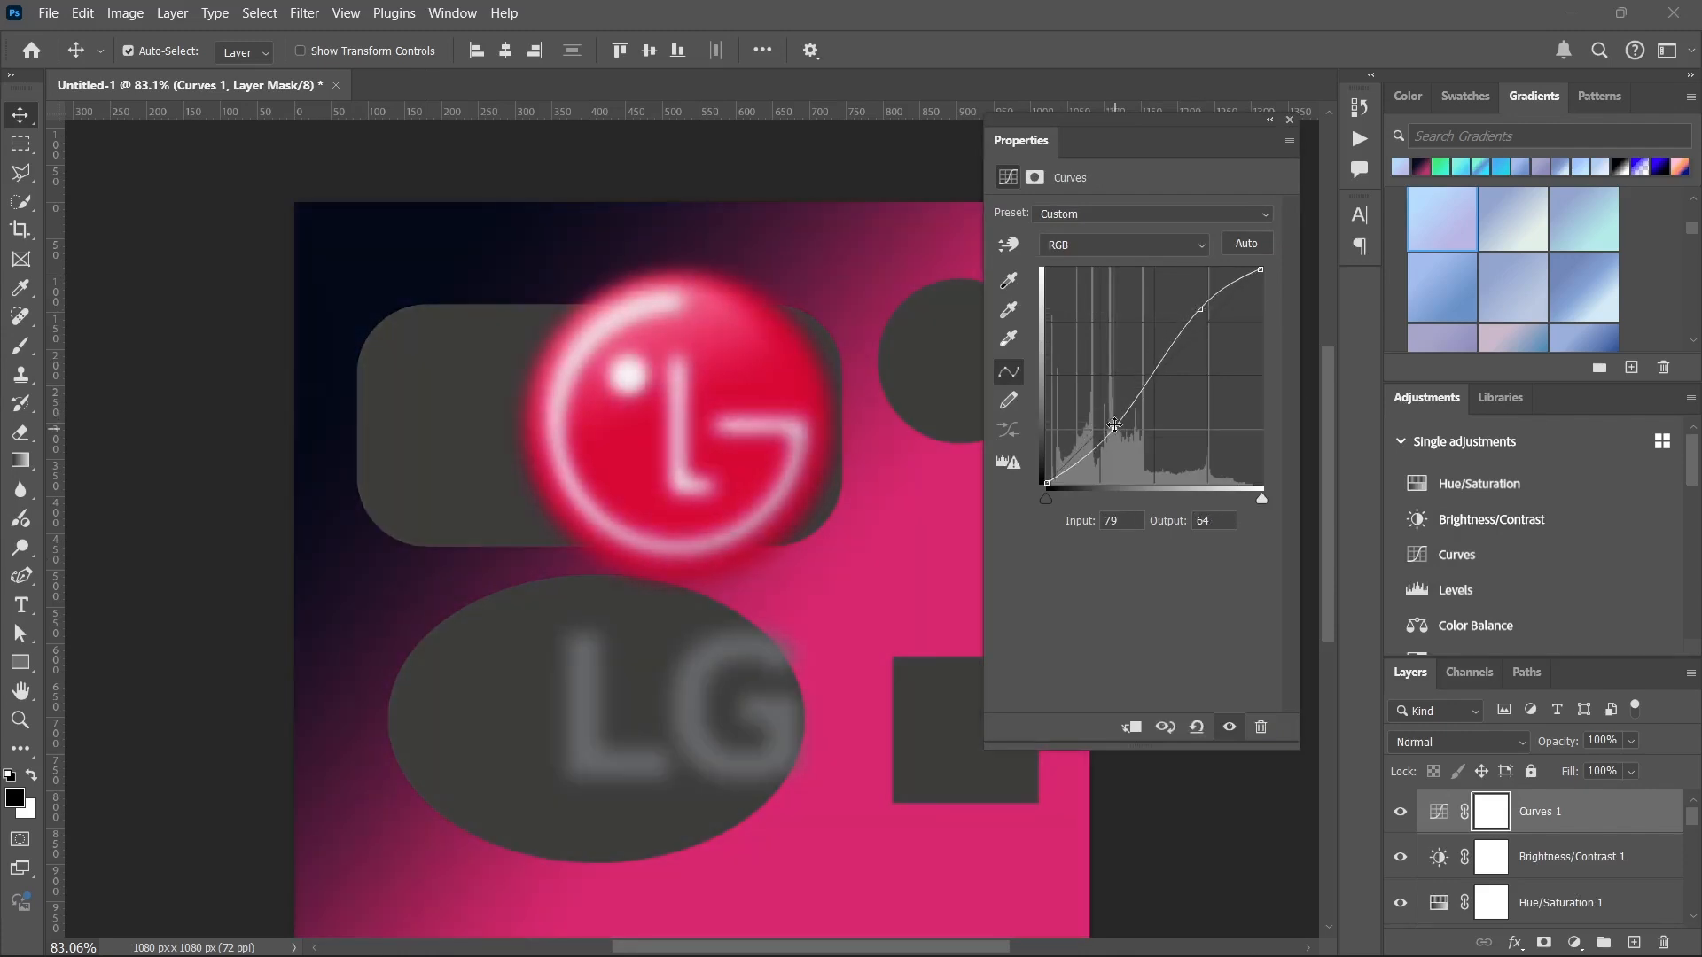
left_click(1295, 118)
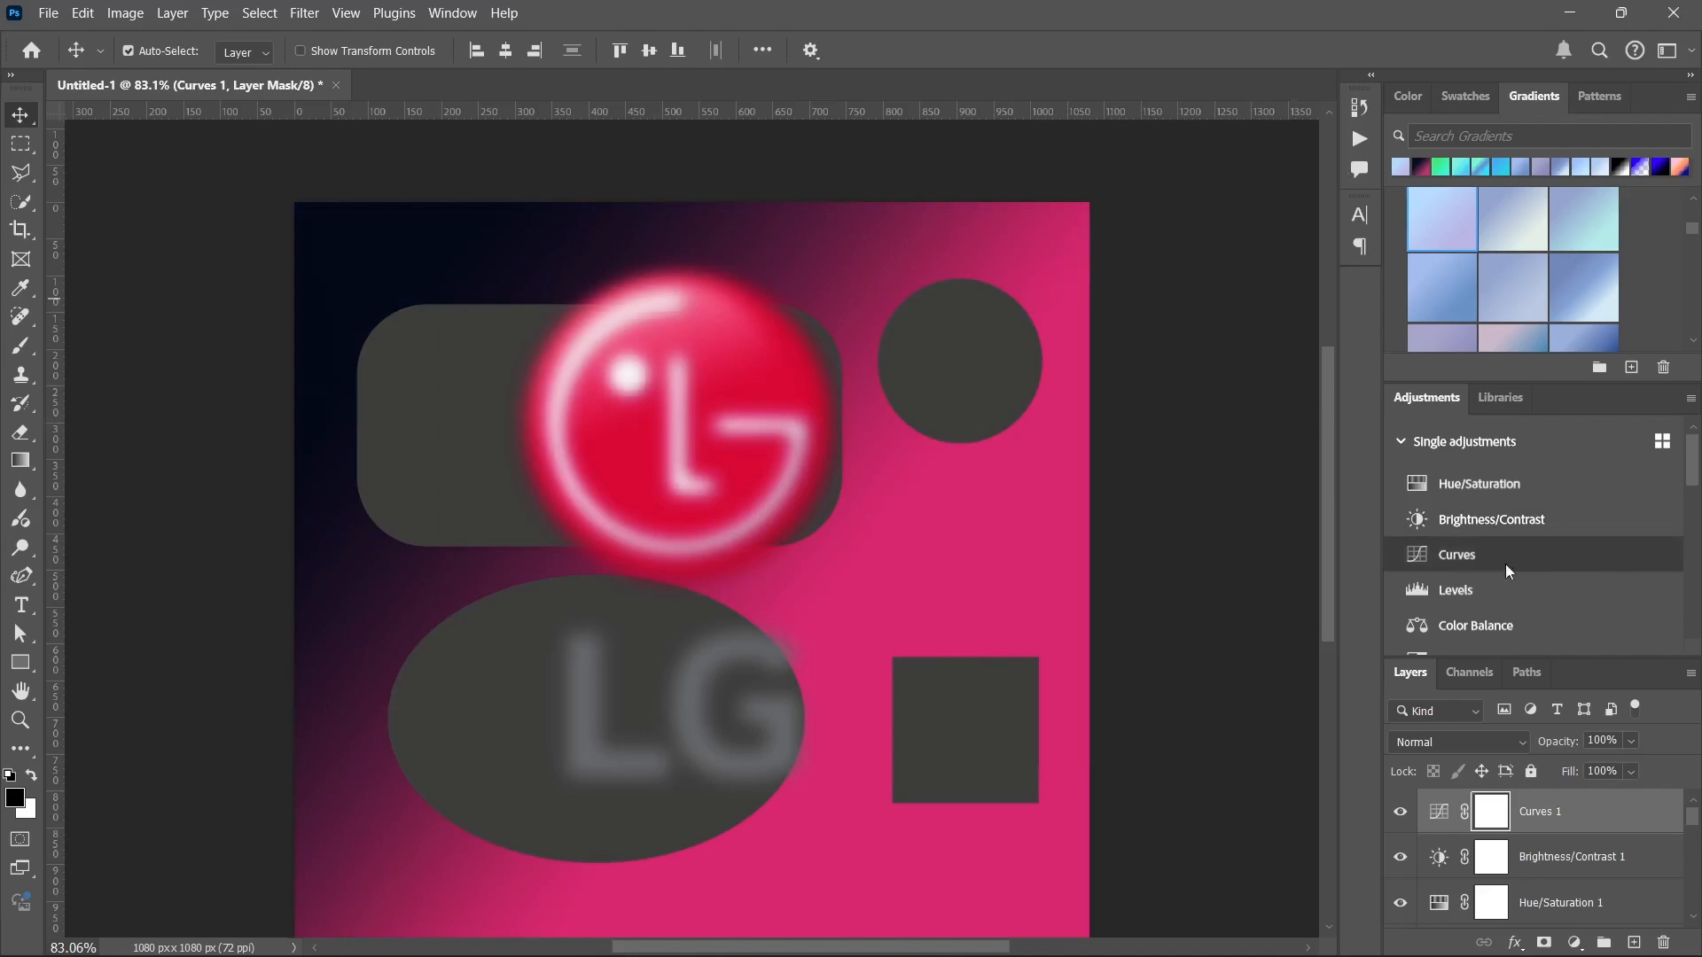
Add a Levels adjustment layer and try its output levels, leaving them at 0 and 255.
left_click(1417, 590)
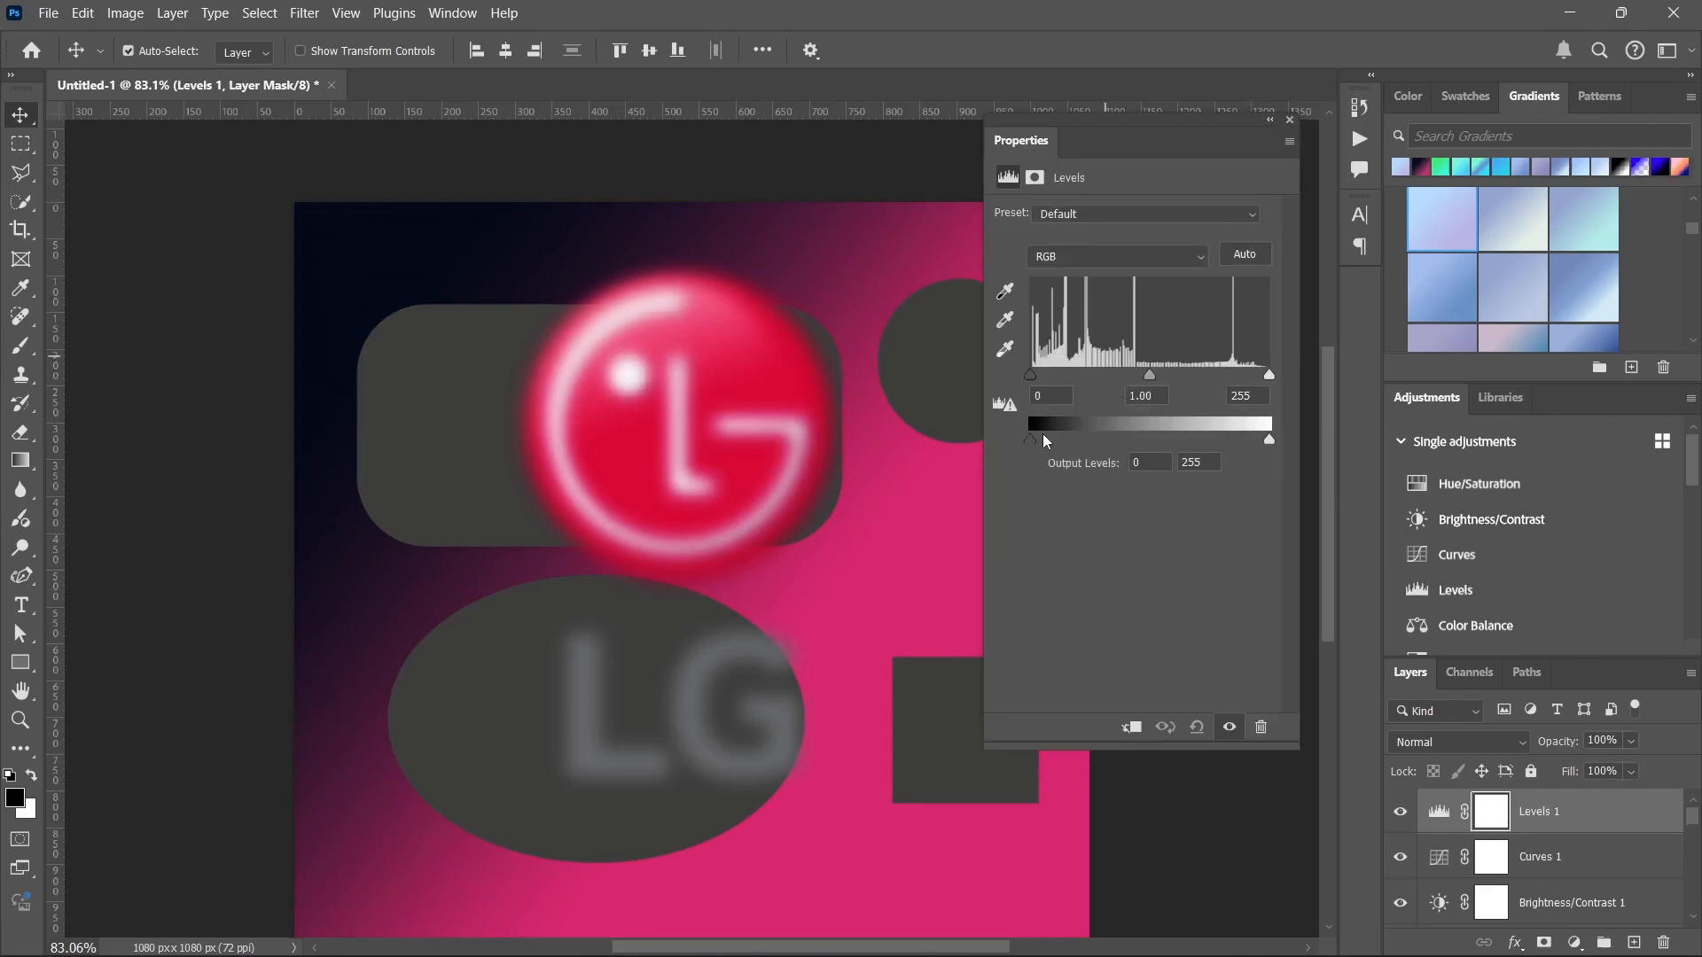
left_click_drag(1037, 442, 991, 435)
left_click_drag(1270, 439, 1304, 455)
left_click_drag(1031, 445, 915, 426)
left_click_drag(1269, 440, 1384, 441)
left_click_drag(1160, 145, 1155, 167)
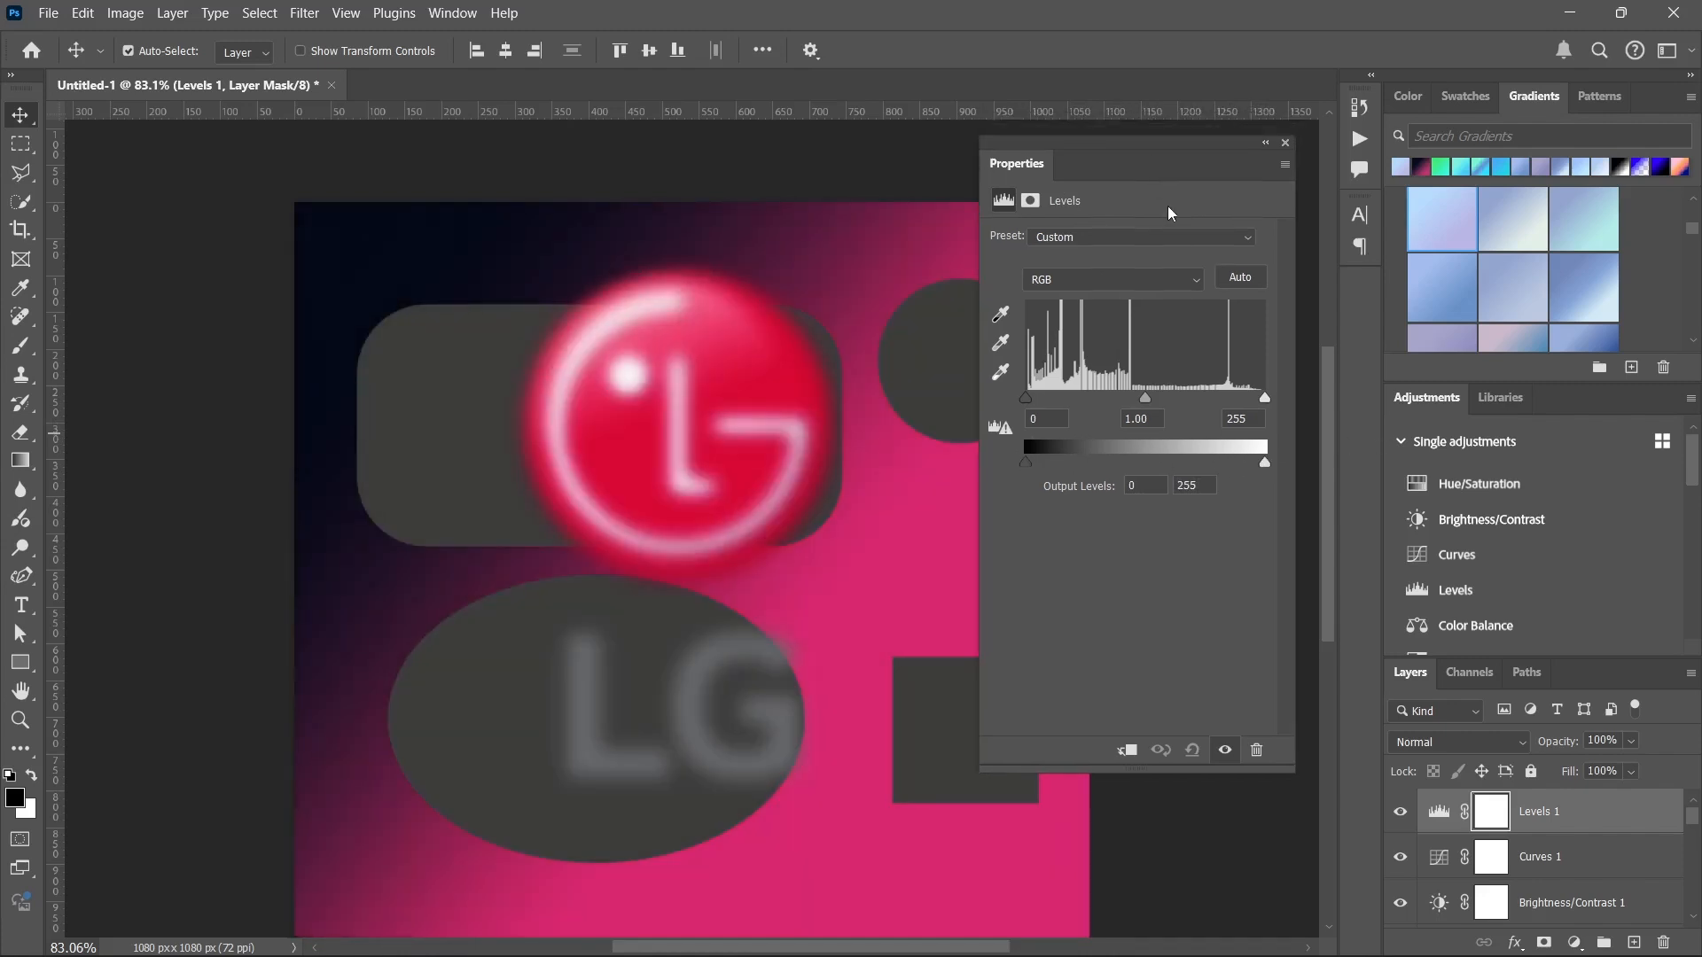
left_click(1287, 143)
Add Vibrance and Selective Color adjustment layers with default settings and browse the remaining adjustments.
scroll(1507, 541, "down", 4)
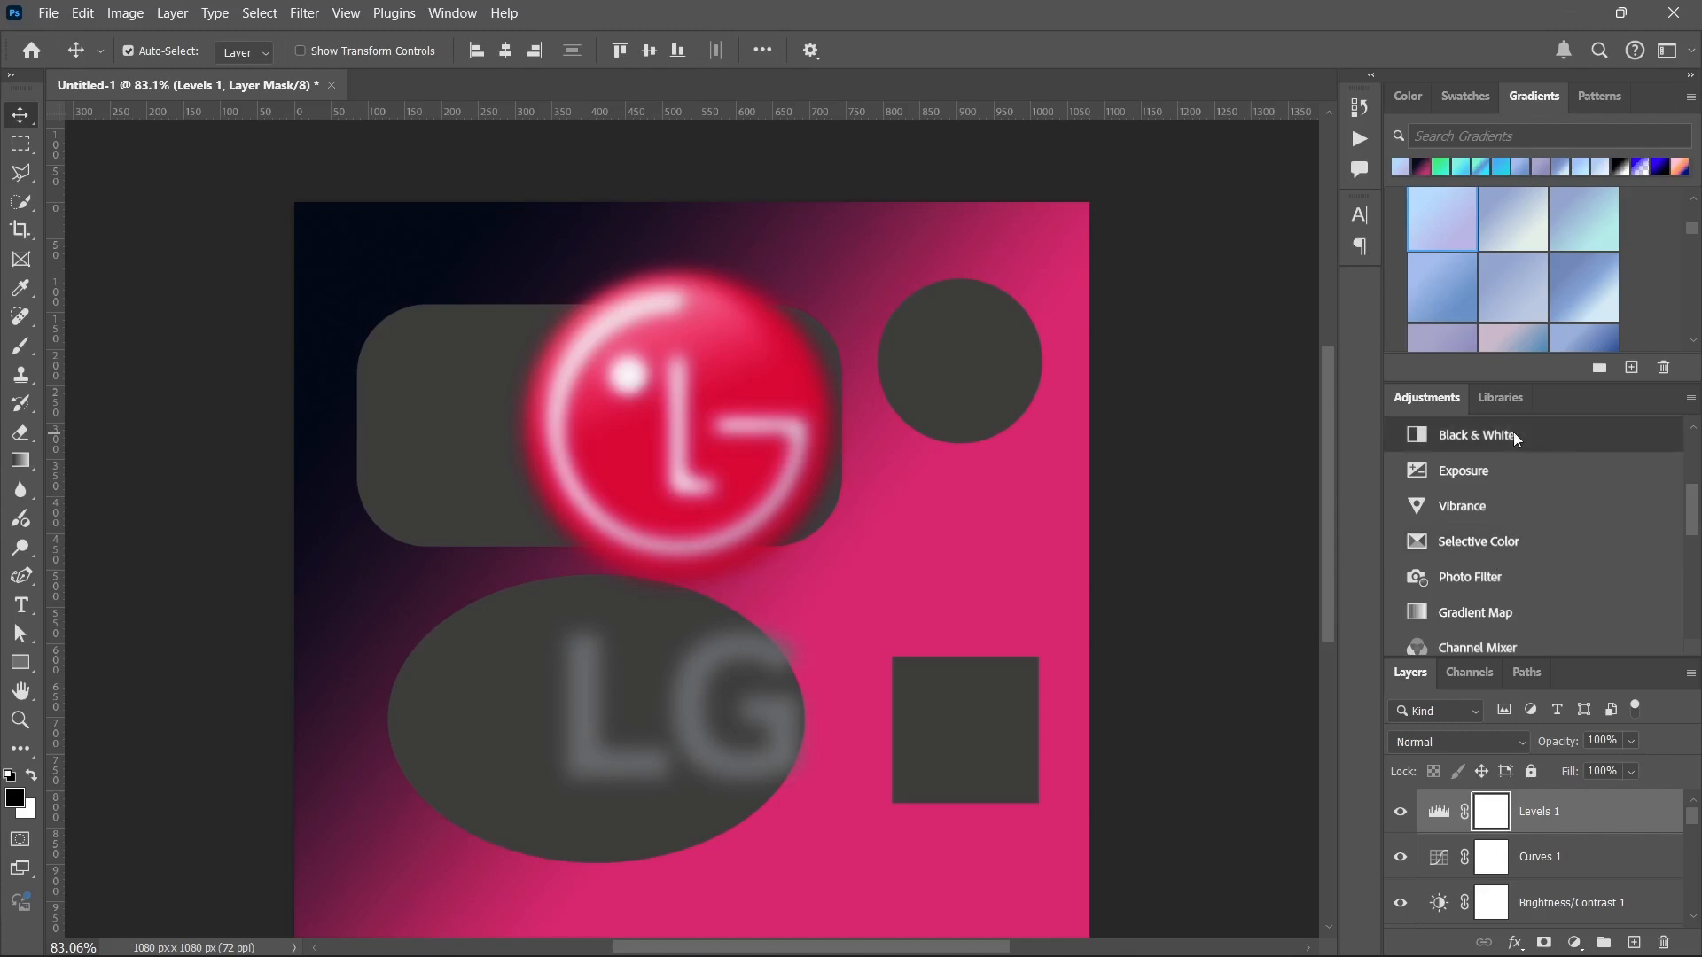
left_click(1502, 504)
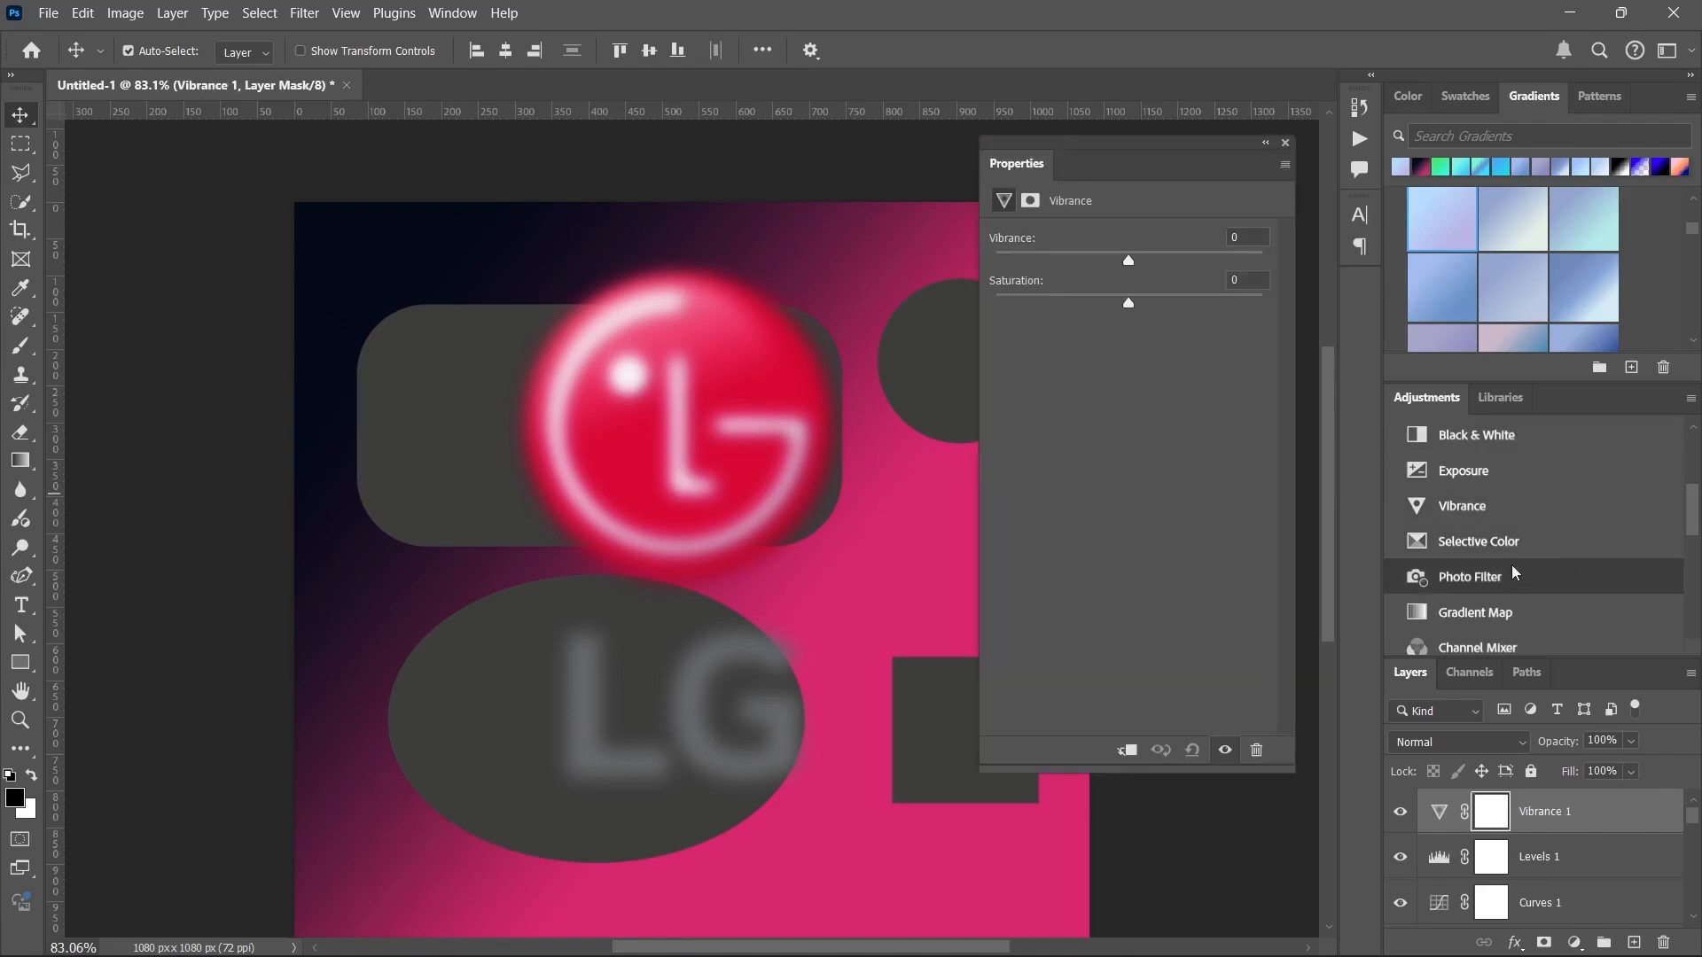
left_click(1496, 539)
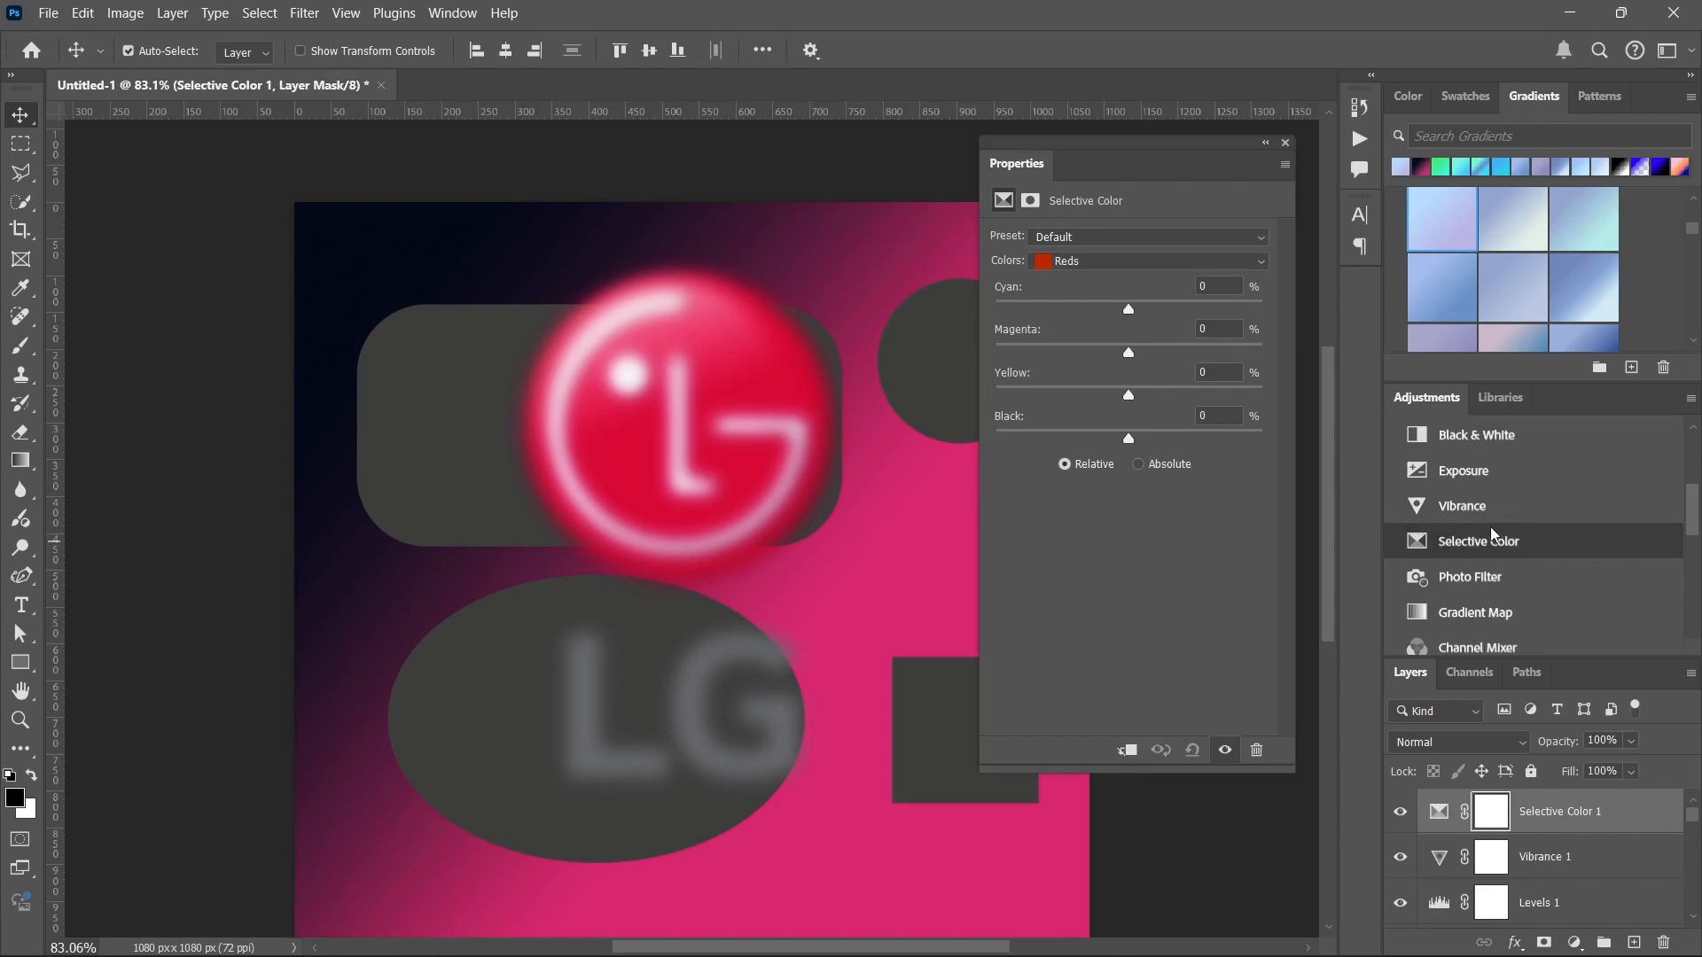
scroll(1495, 535, "down", 3)
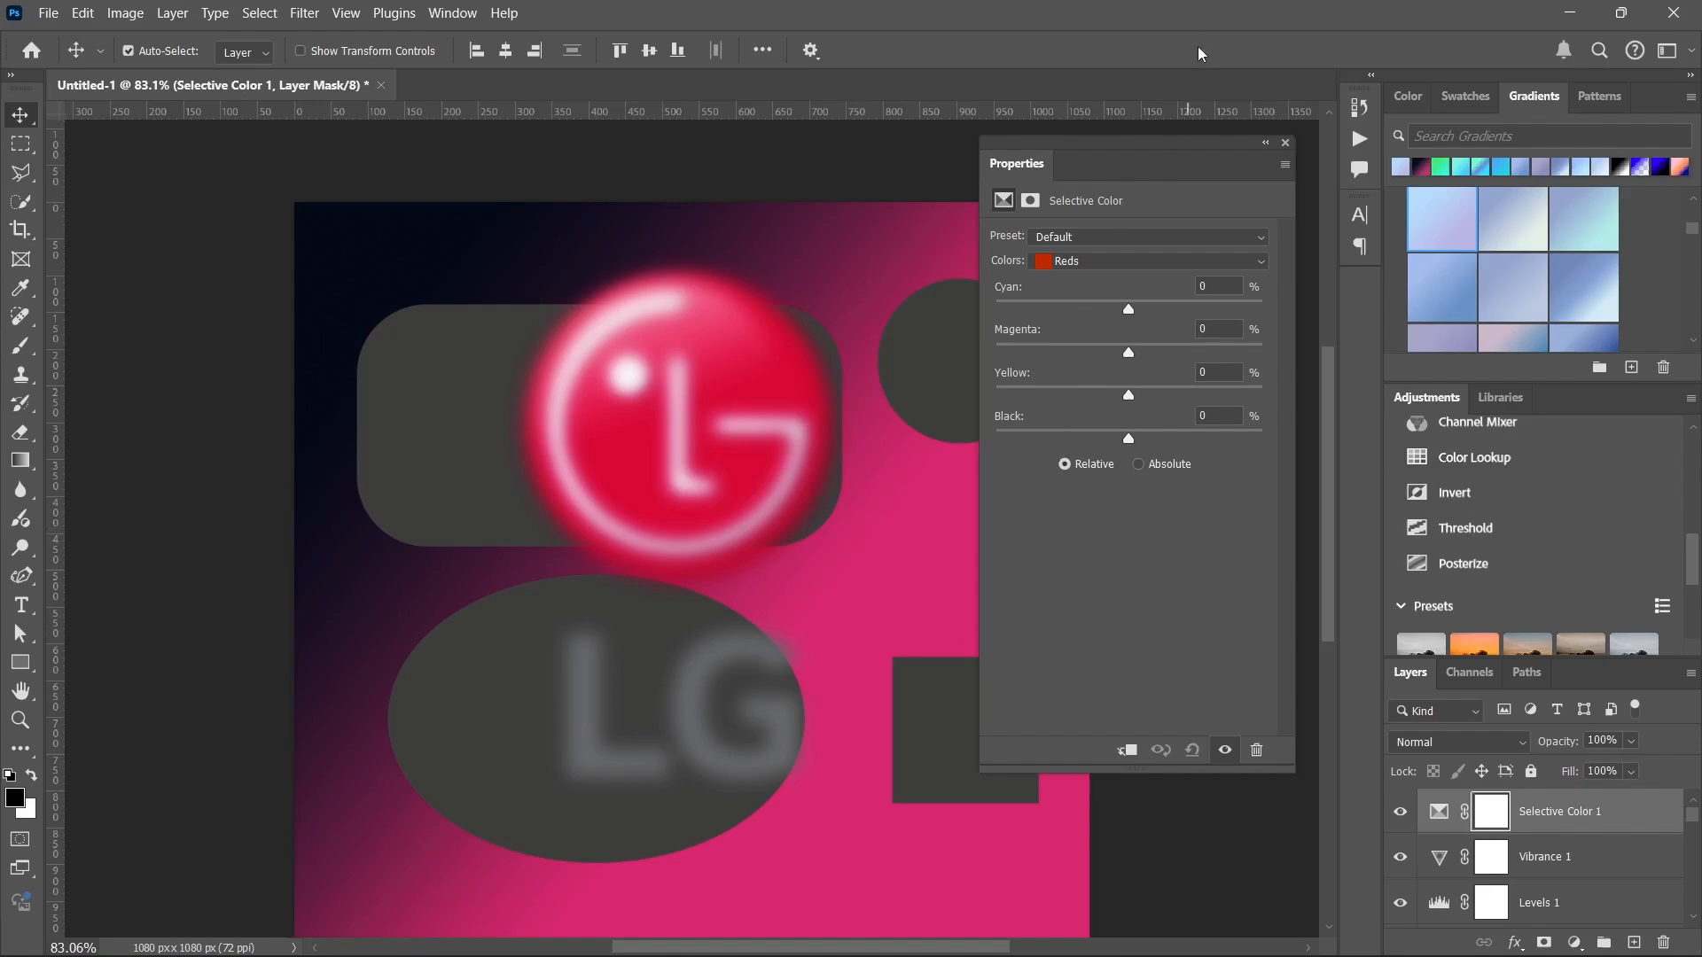
left_click(1285, 143)
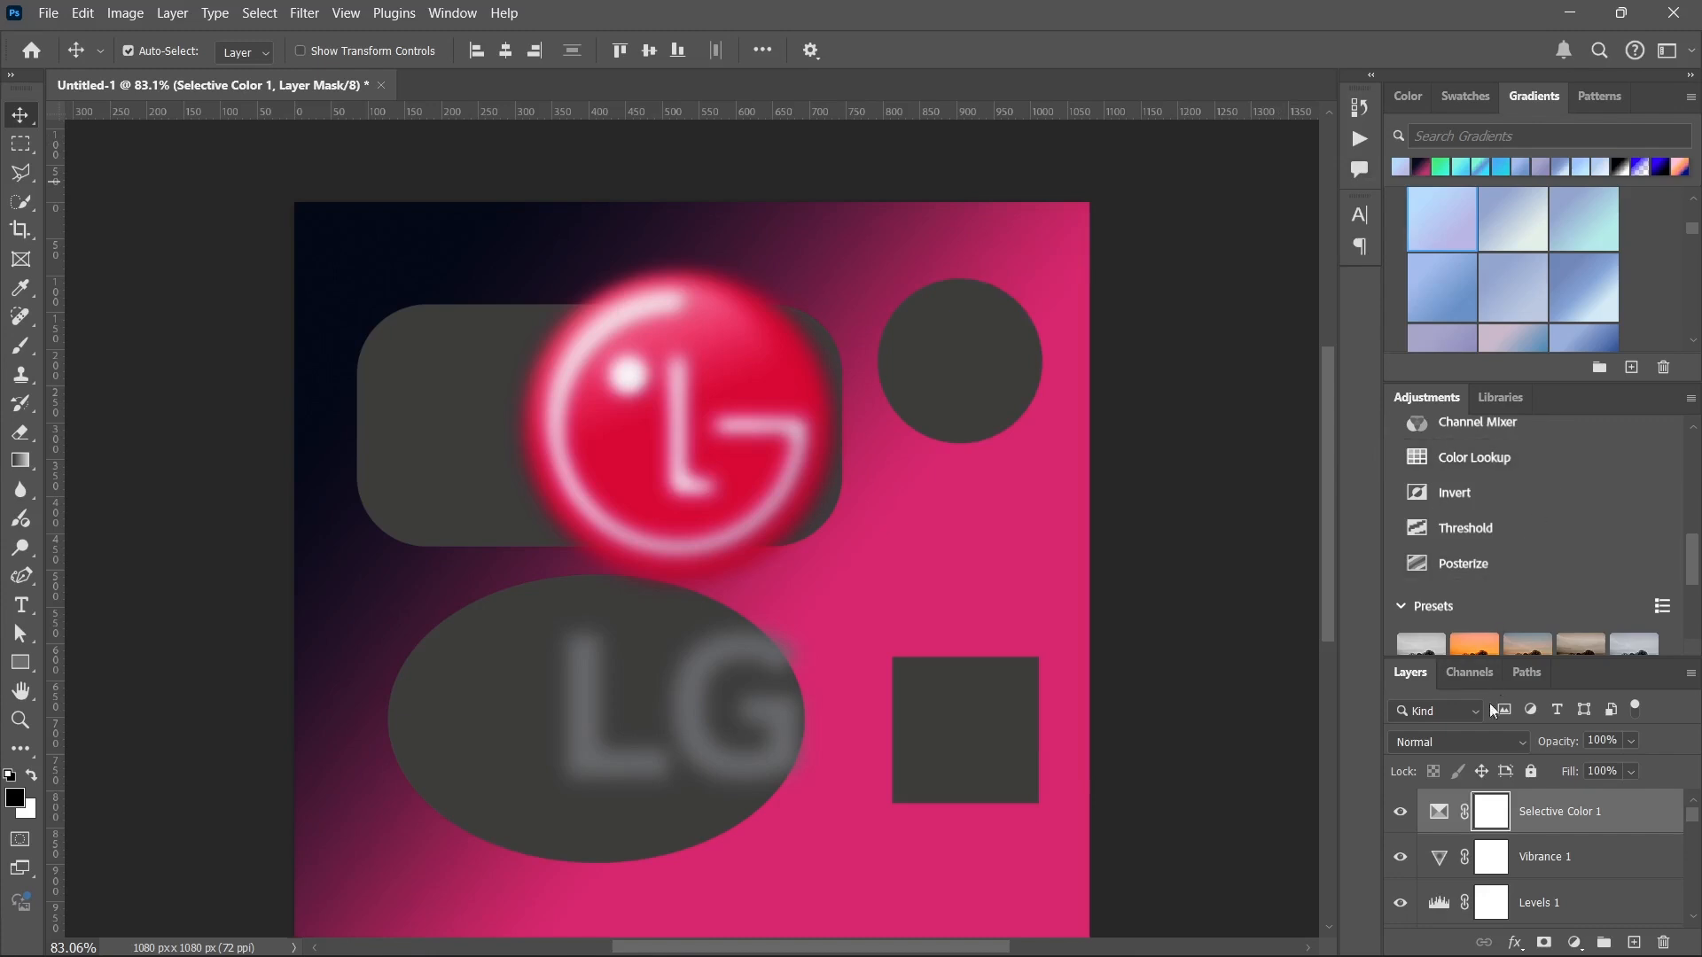
Undock the Layers panel and float it beside the artwork, clear of most of the canvas.
left_click_drag(1417, 673, 961, 93)
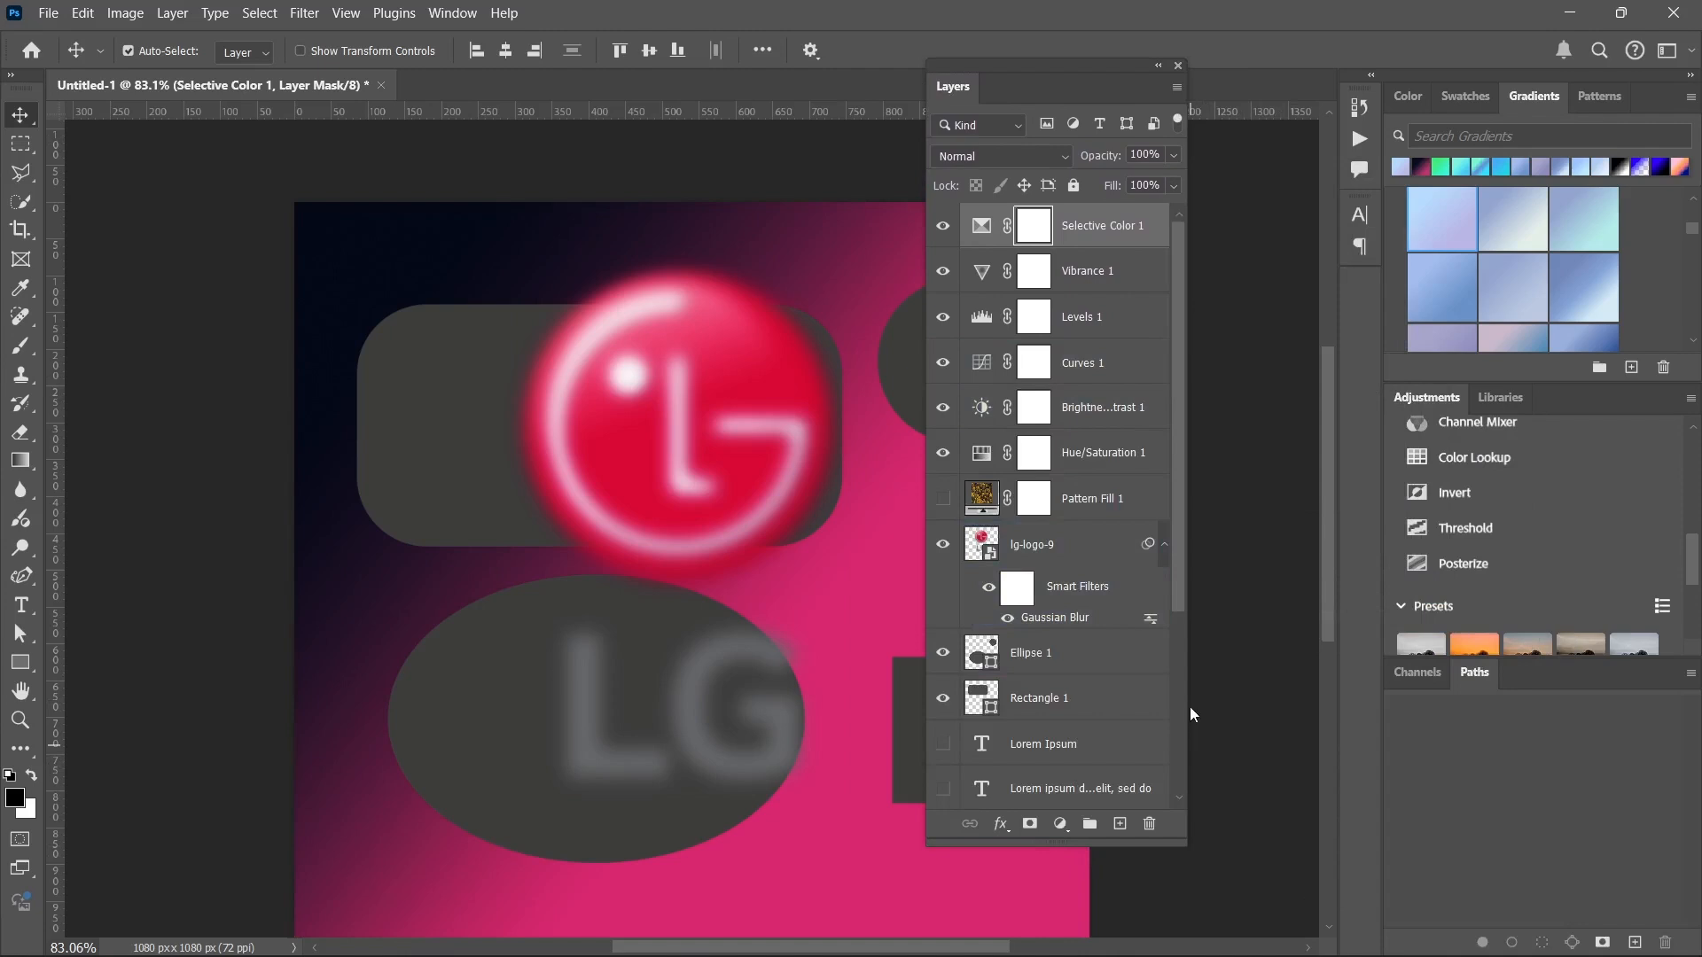
left_click_drag(992, 64, 1101, 137)
left_click(759, 380)
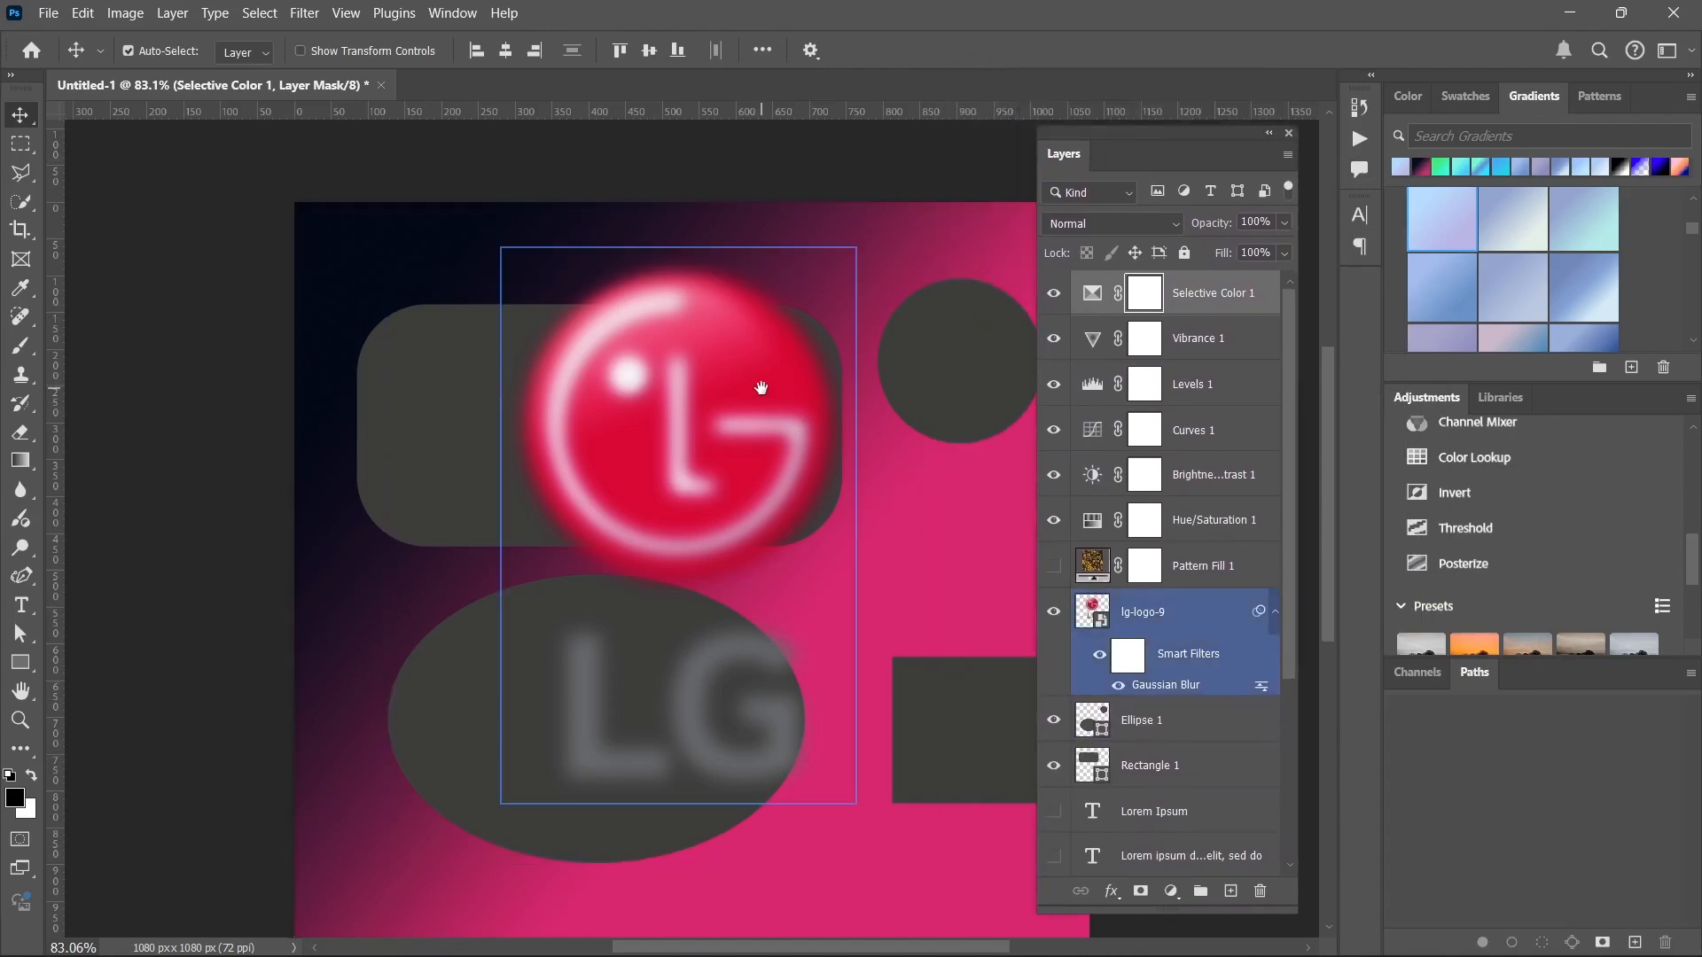
left_click_drag(760, 384, 607, 317)
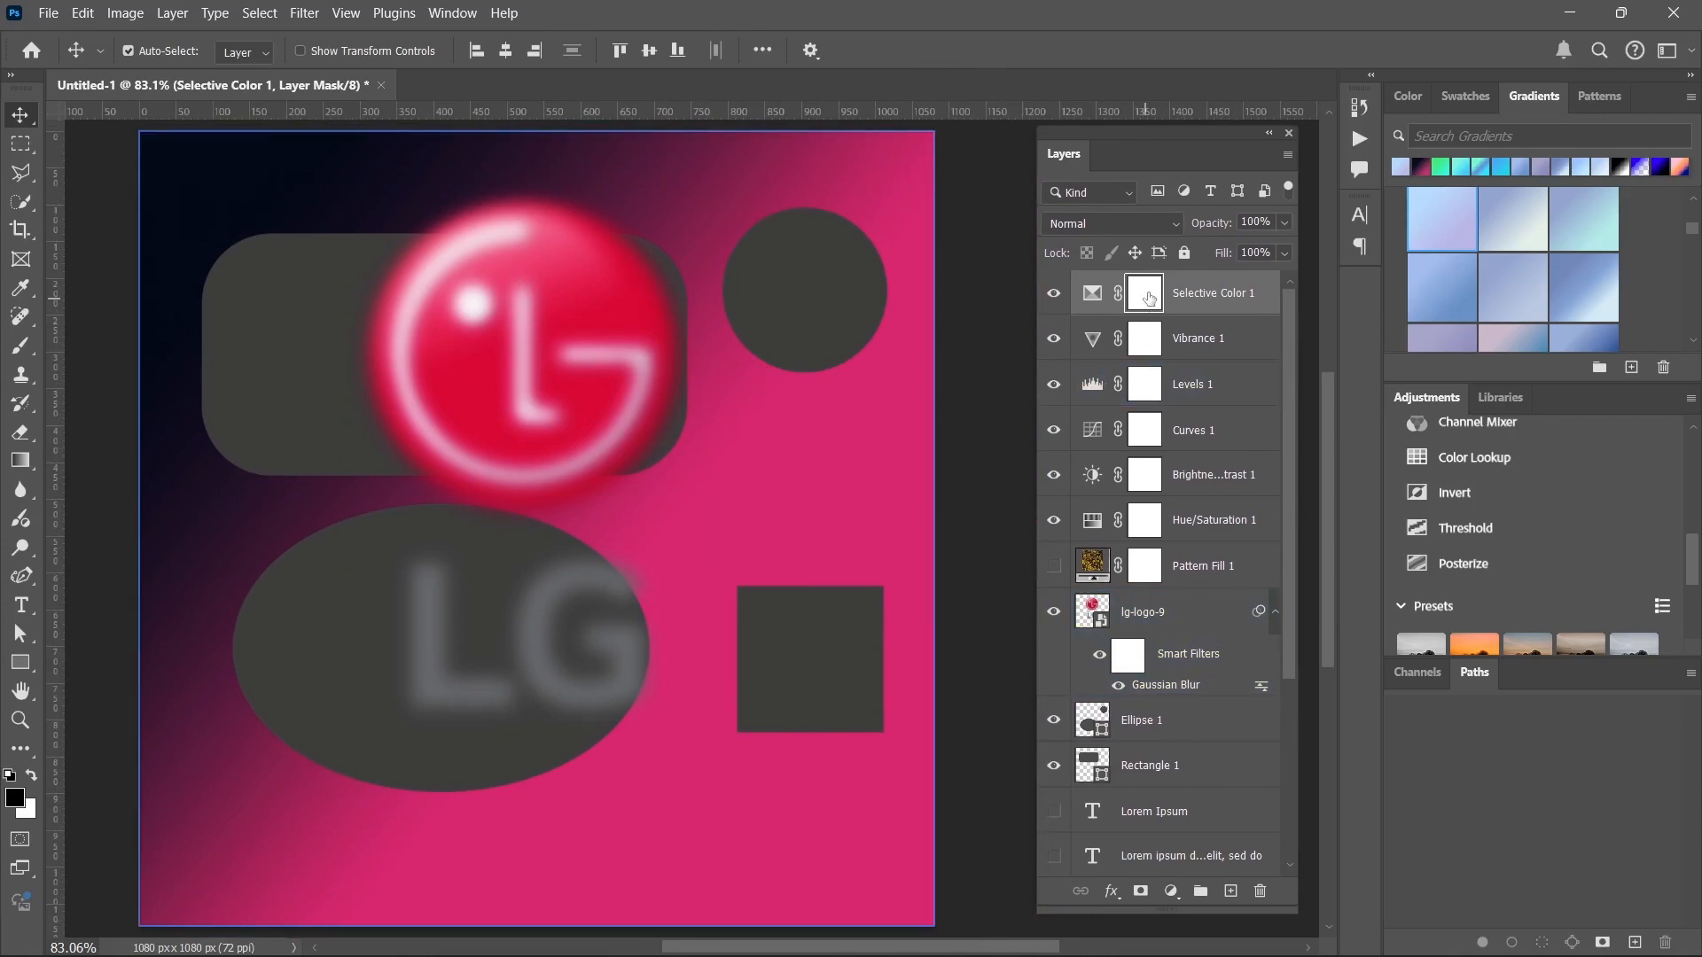
Delete the Pattern Fill 1 layer and all the adjustment layers above it, and collapse the LG logo's smart filters.
left_click(1216, 565, "shift")
key("Delete")
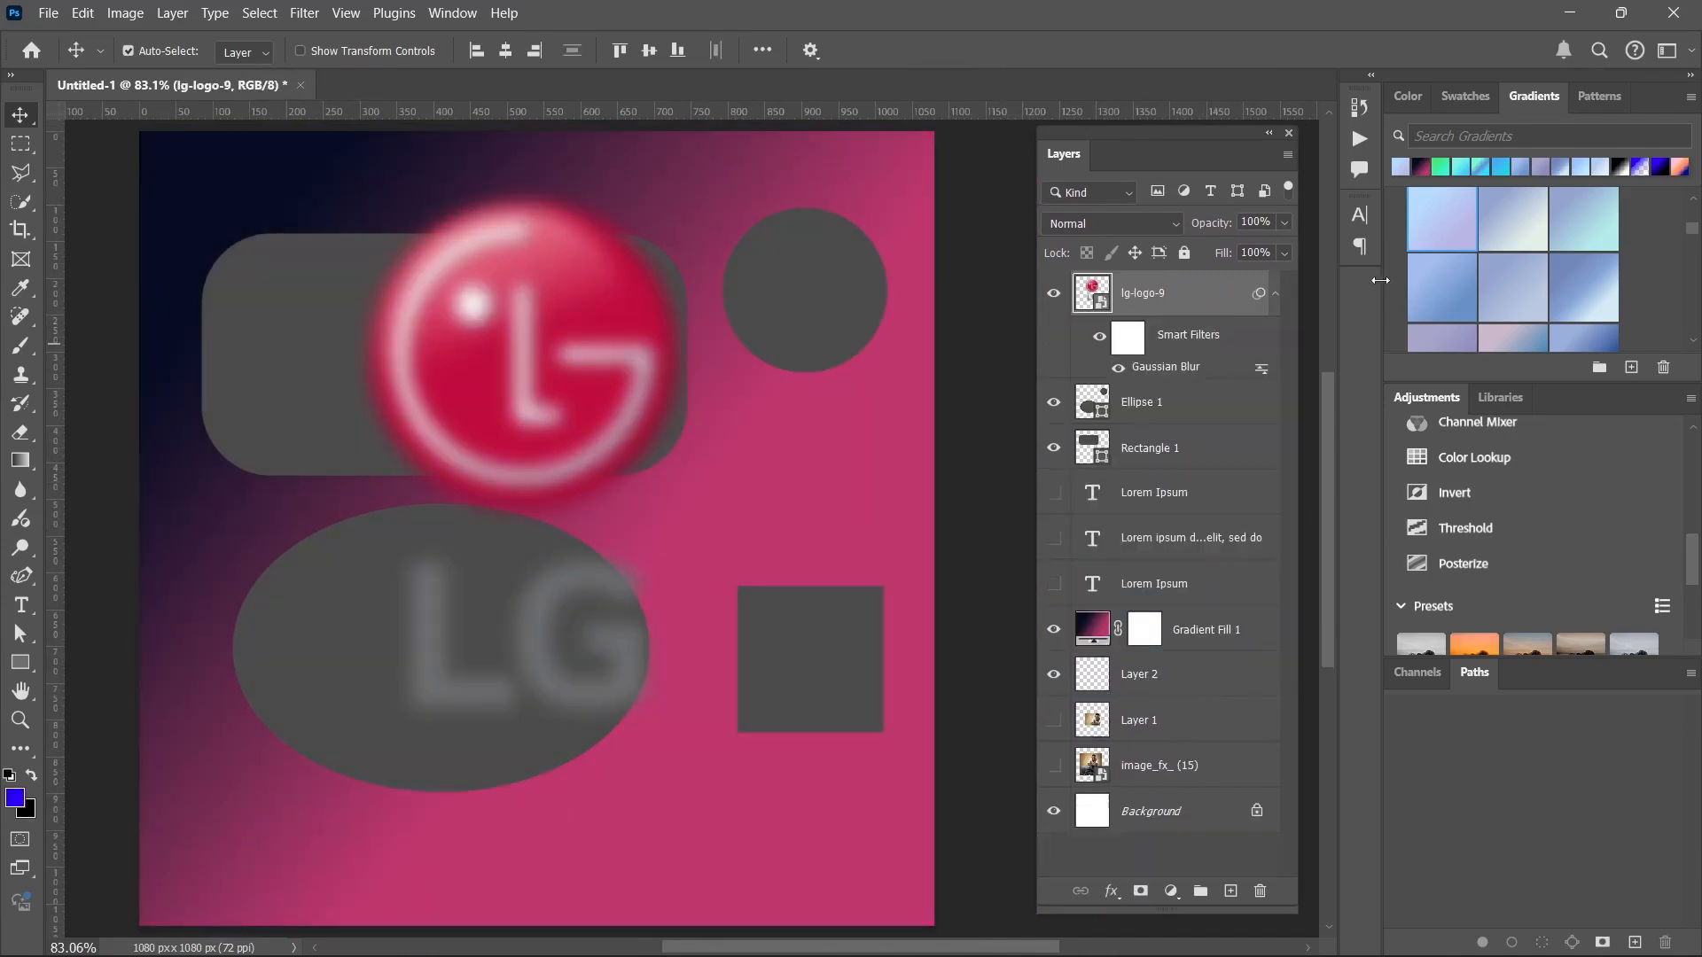
left_click(1252, 295)
left_click(1274, 296)
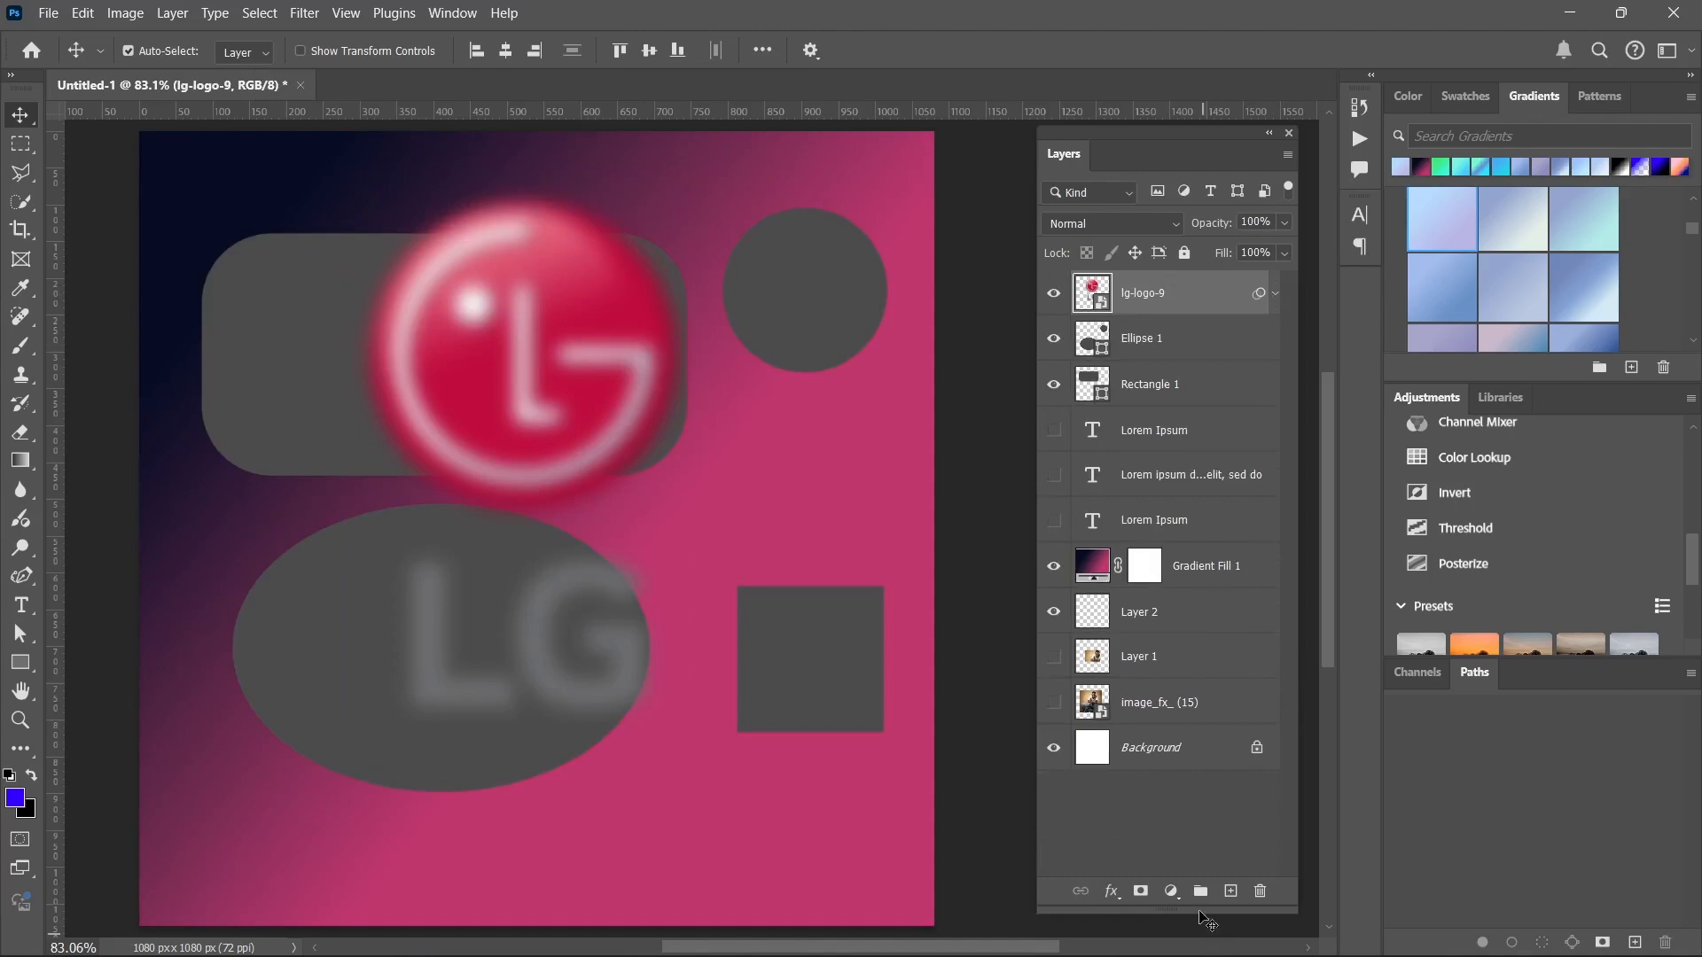
Select only the lg-logo-9 layer and move the logo down so it overlaps the large ellipse.
left_click(1140, 825)
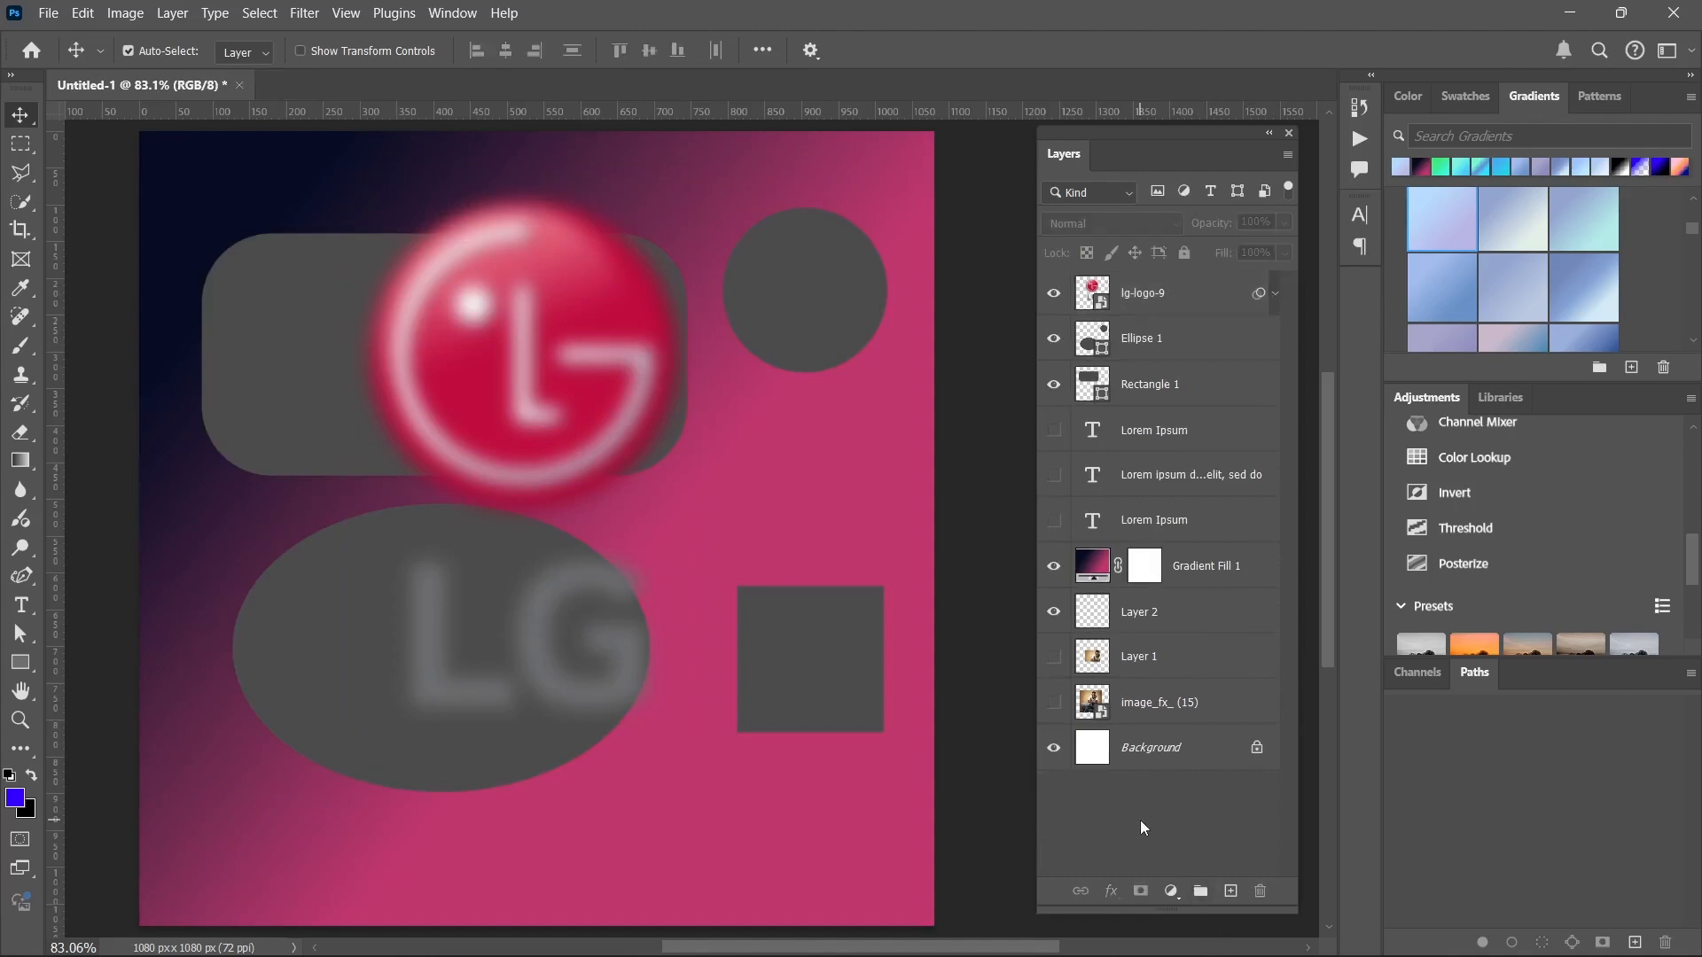
left_click(1146, 326)
key("alt+[")
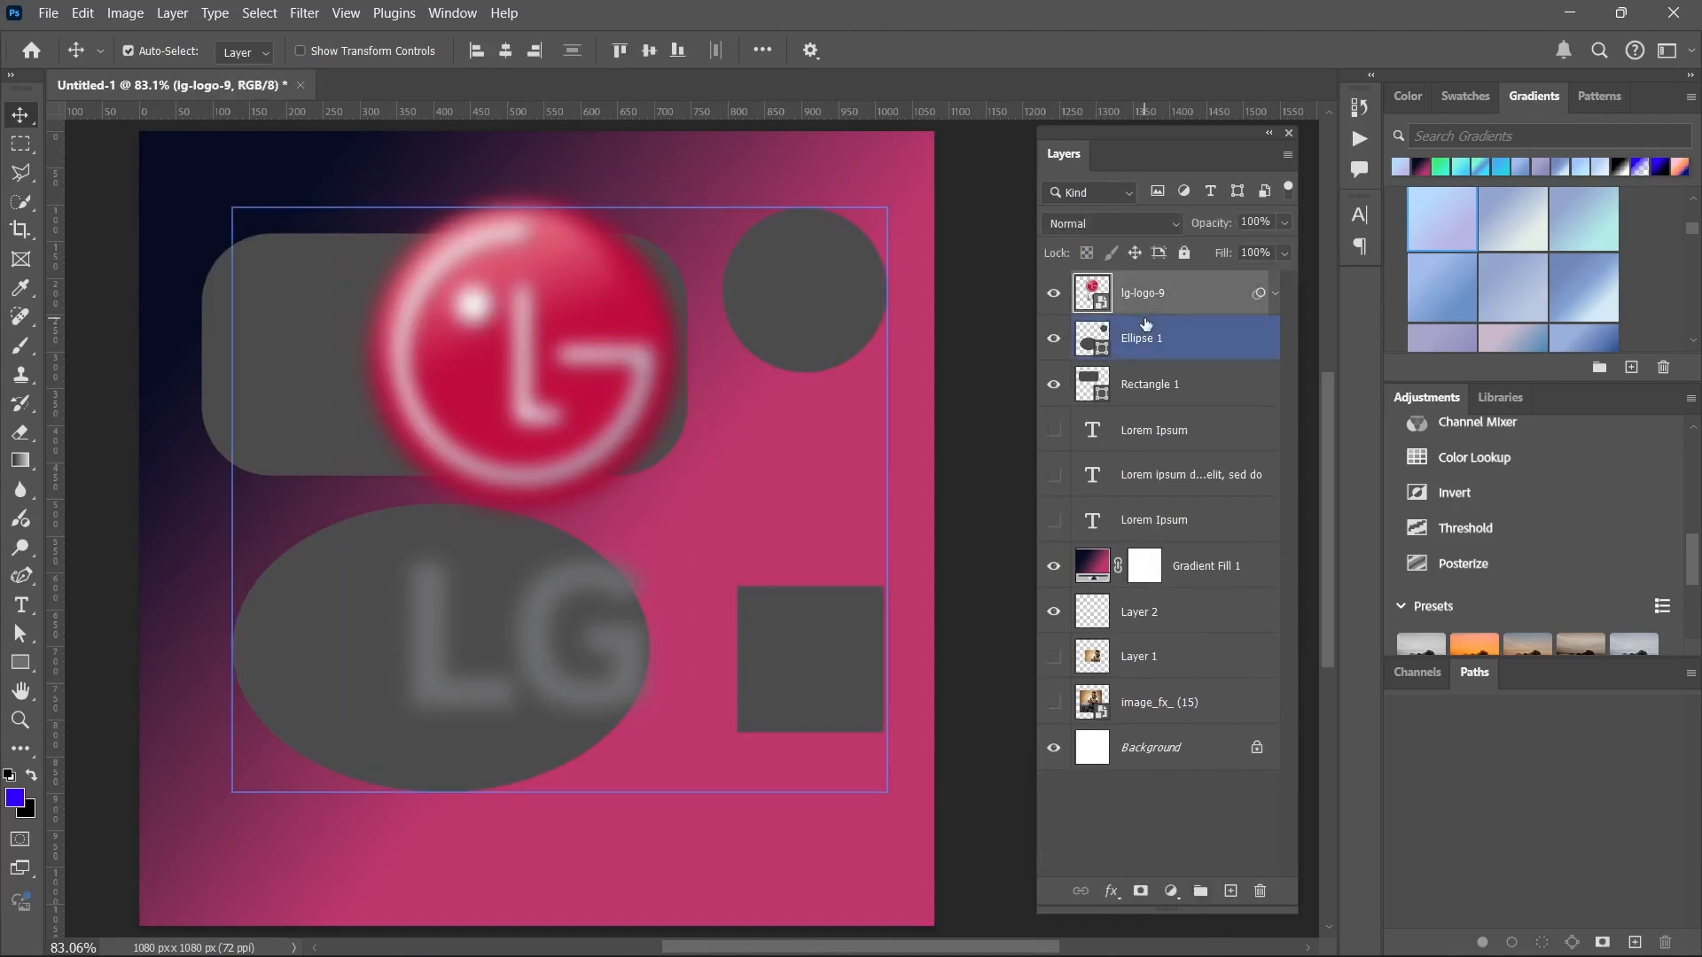
left_click(1186, 312)
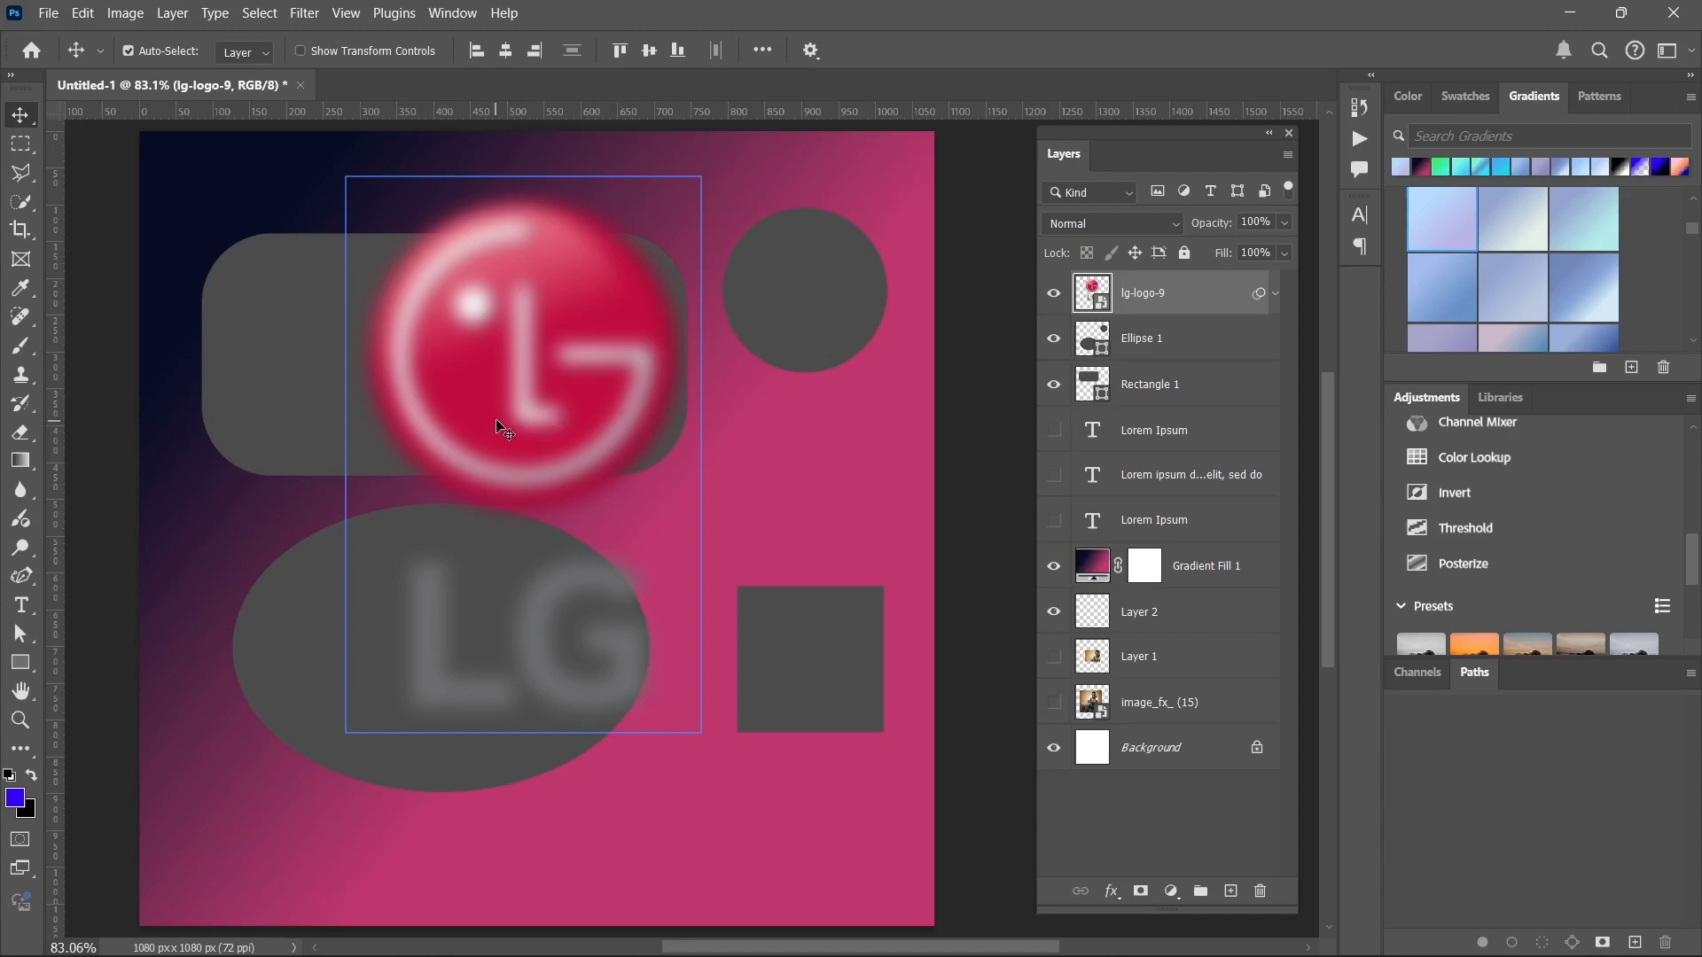
left_click_drag(501, 426, 670, 507)
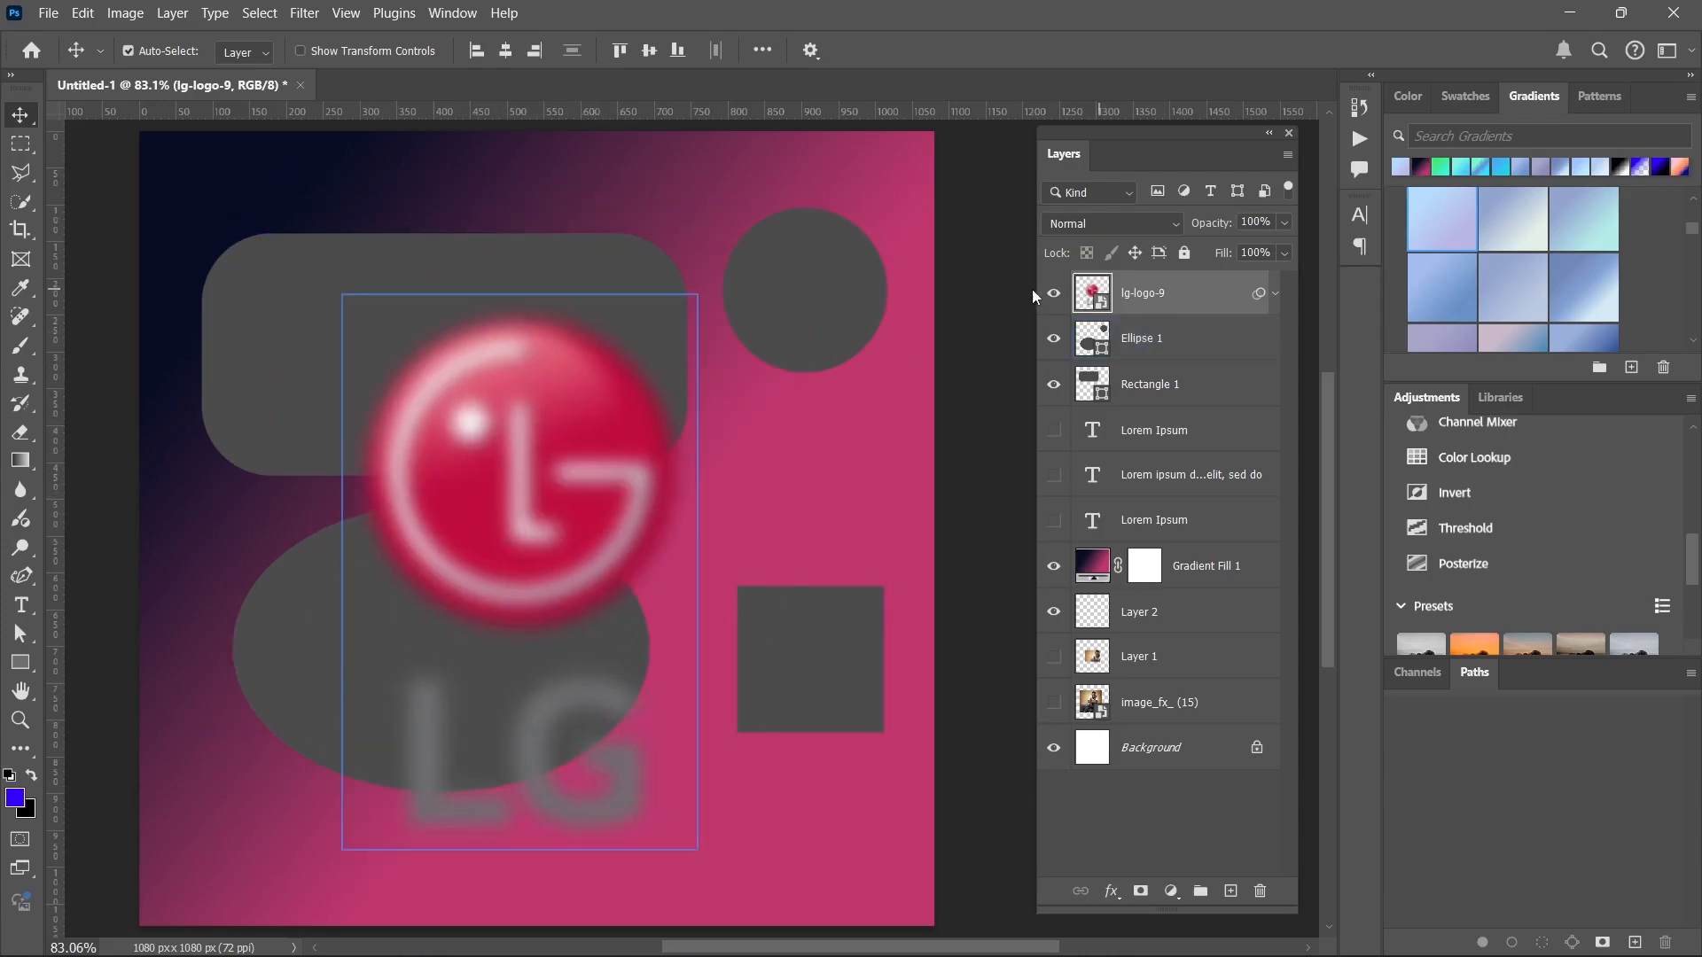
Toggle the lg-logo-9 layer's visibility off and on twice, leaving the logo shown.
left_click(1054, 294)
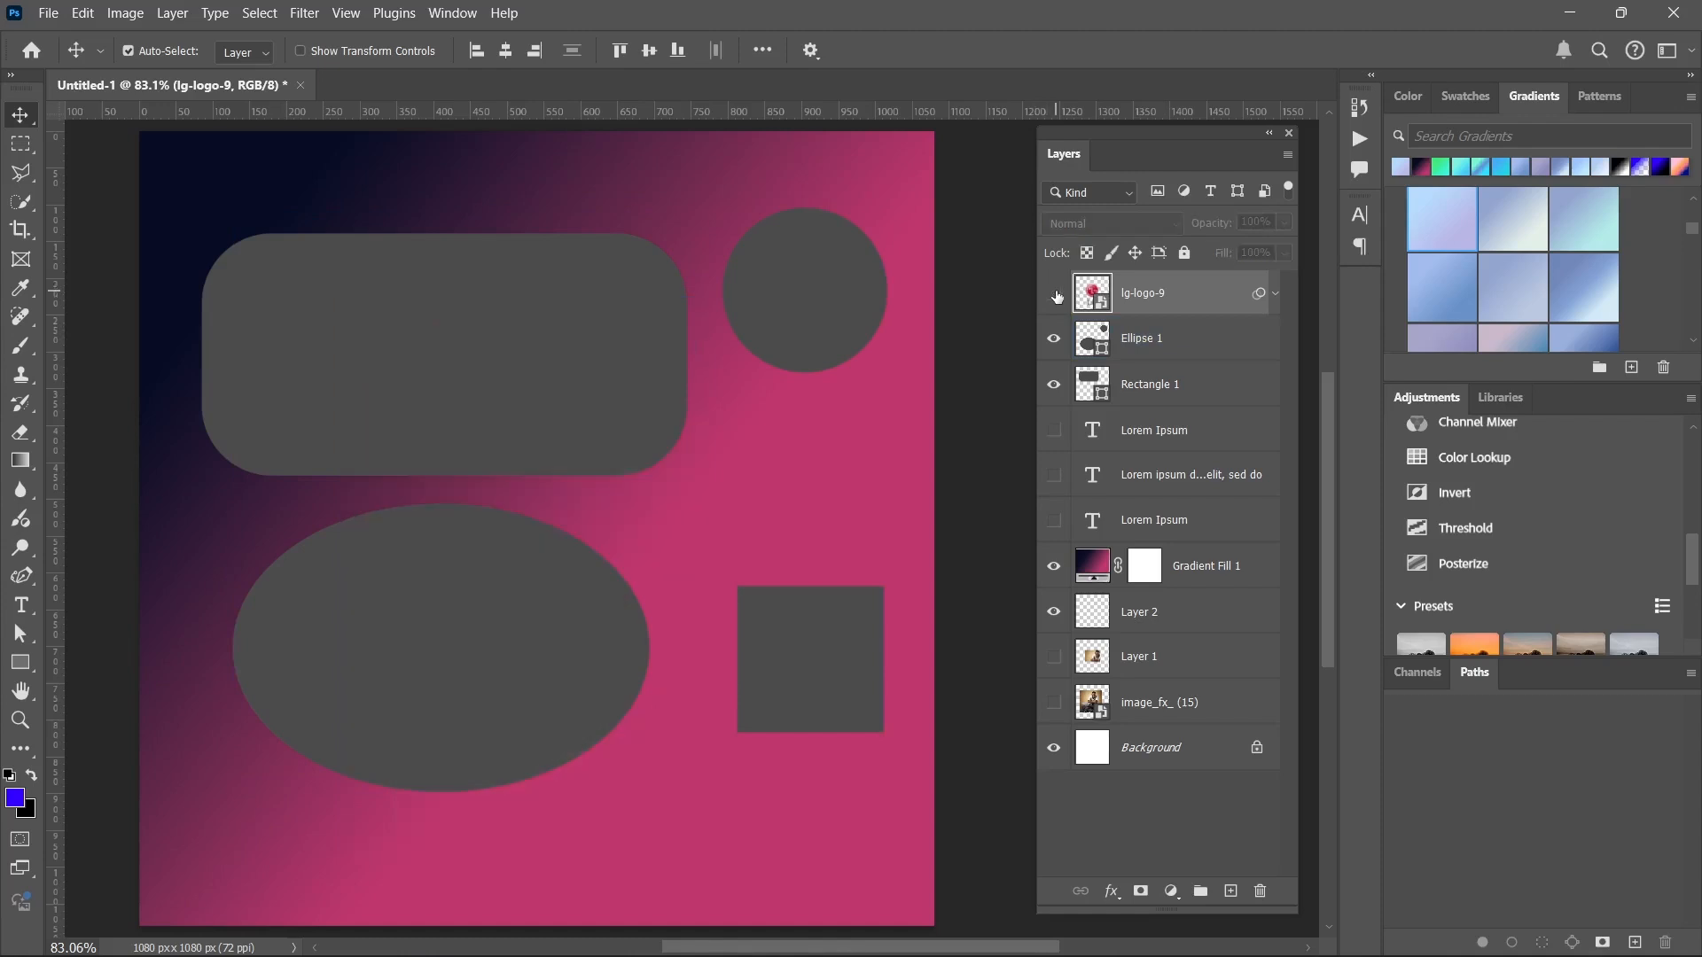
left_click(1054, 294)
left_click(1054, 294)
left_click(1054, 295)
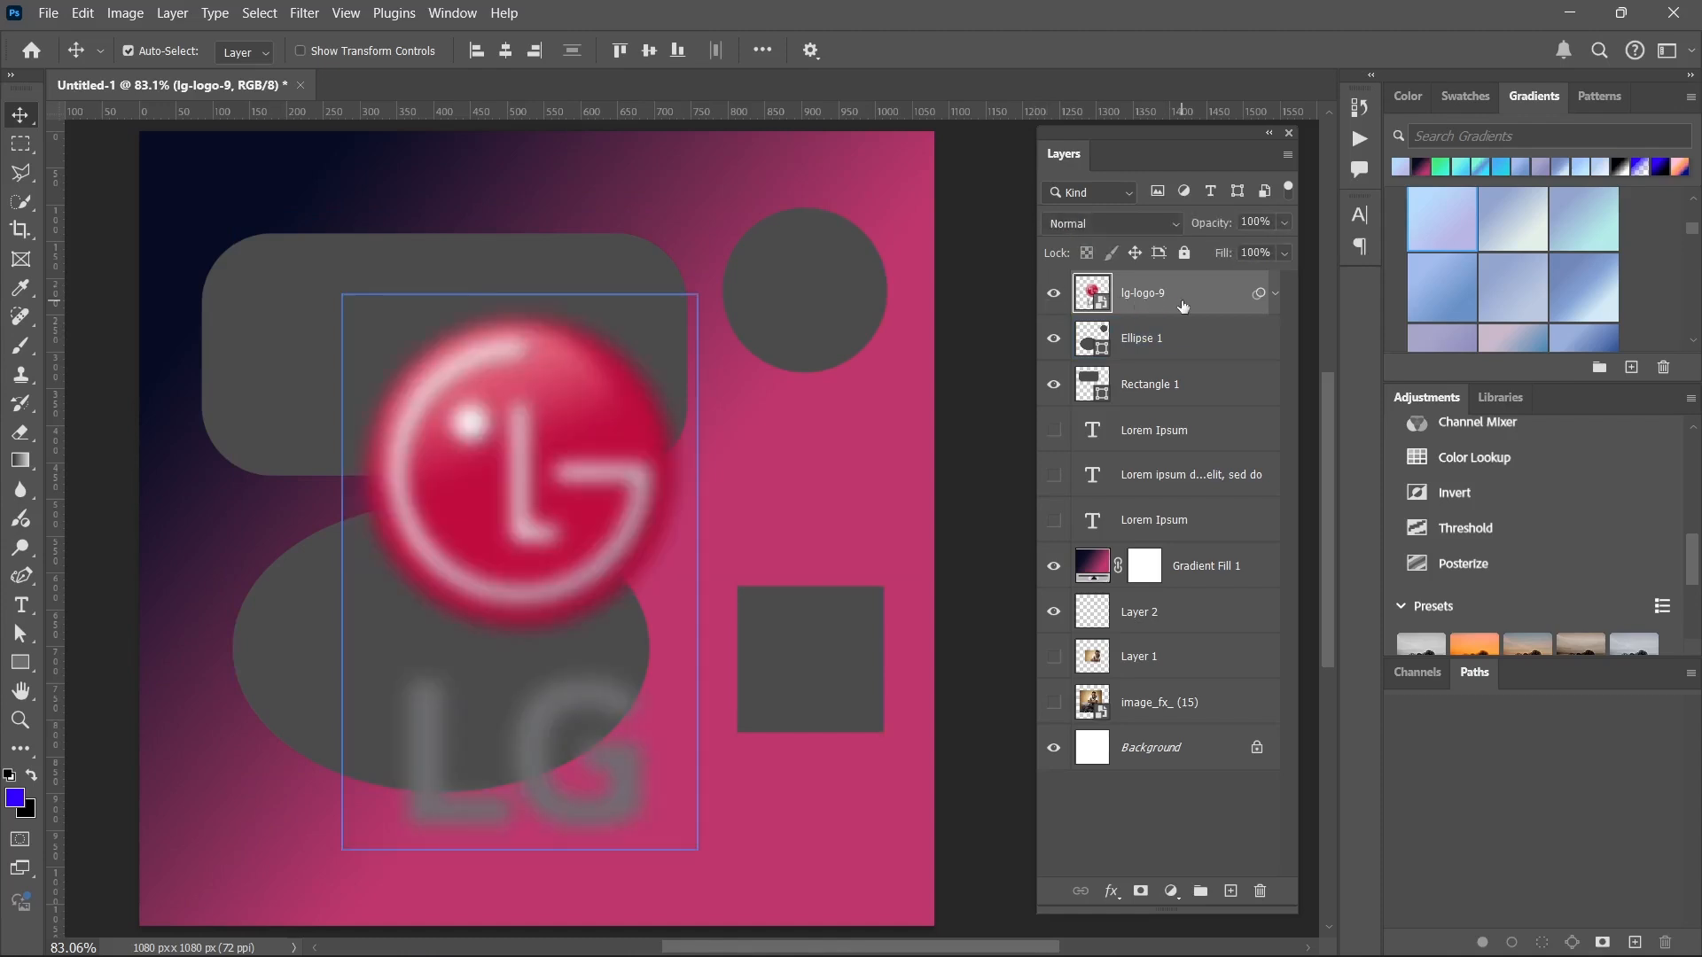
Move the Ellipse 1 shapes slightly down and right, and the Rectangle 1 shapes up and right.
left_click(1173, 348)
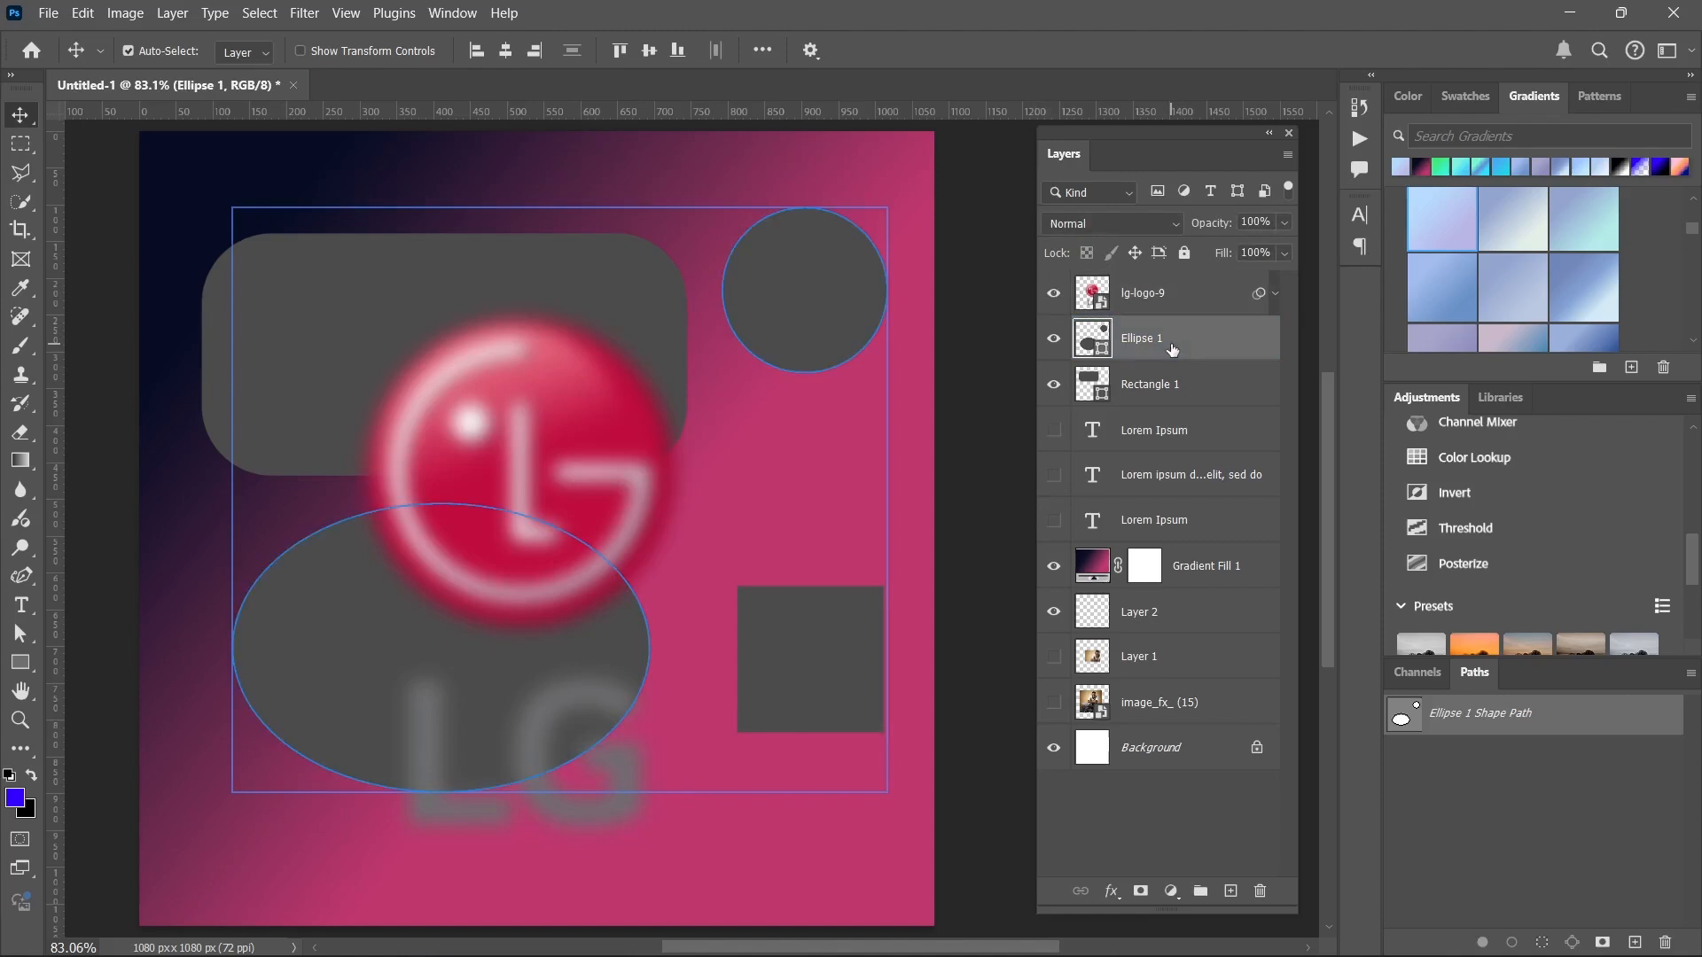
left_click_drag(847, 296, 856, 337)
left_click(1152, 384)
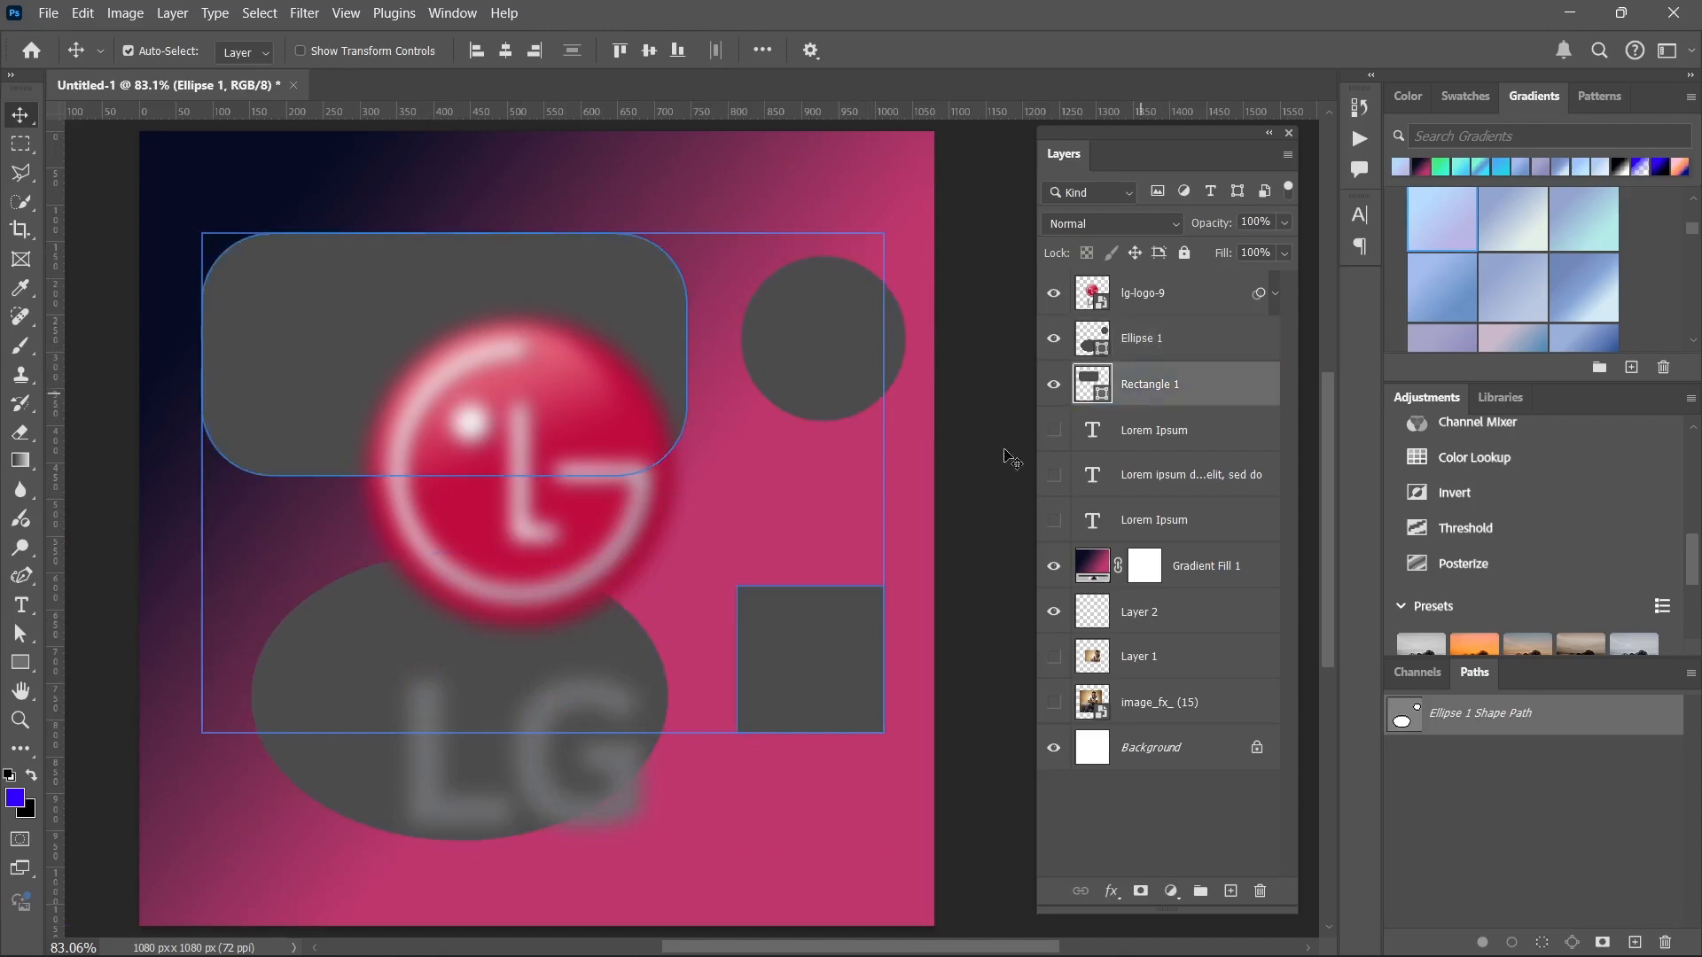
left_click_drag(699, 438, 886, 550)
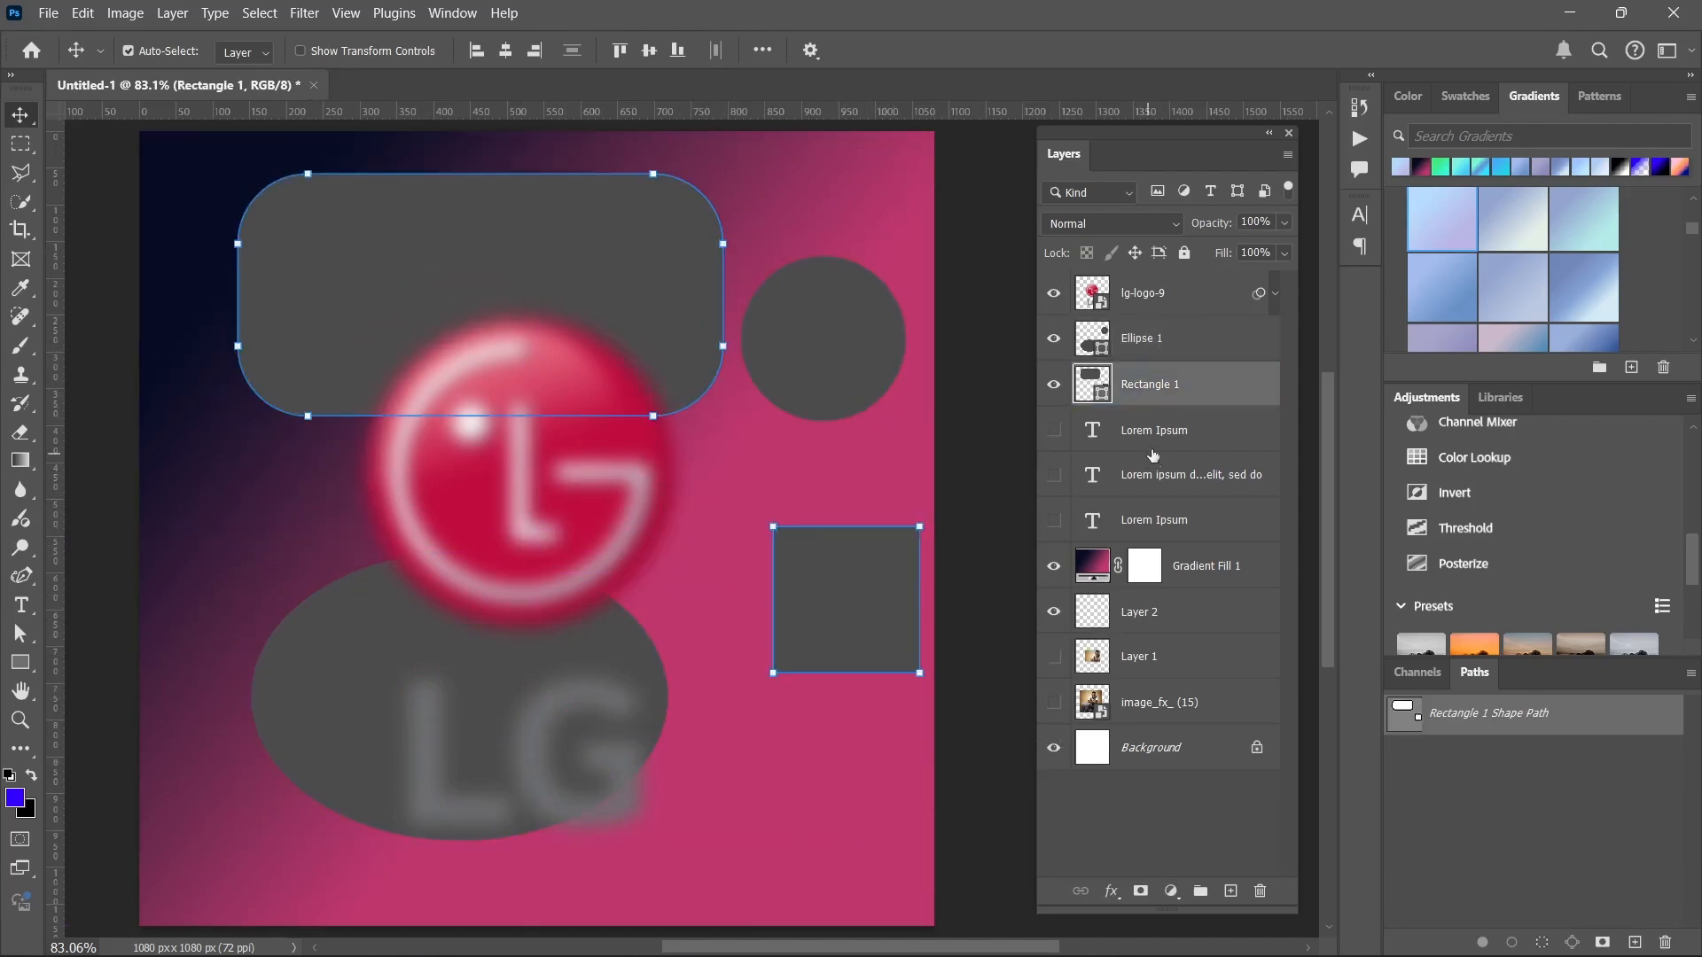
Show the vertical Lorem Ipsum text layer and move the text up and left toward the canvas edge.
left_click(1053, 430)
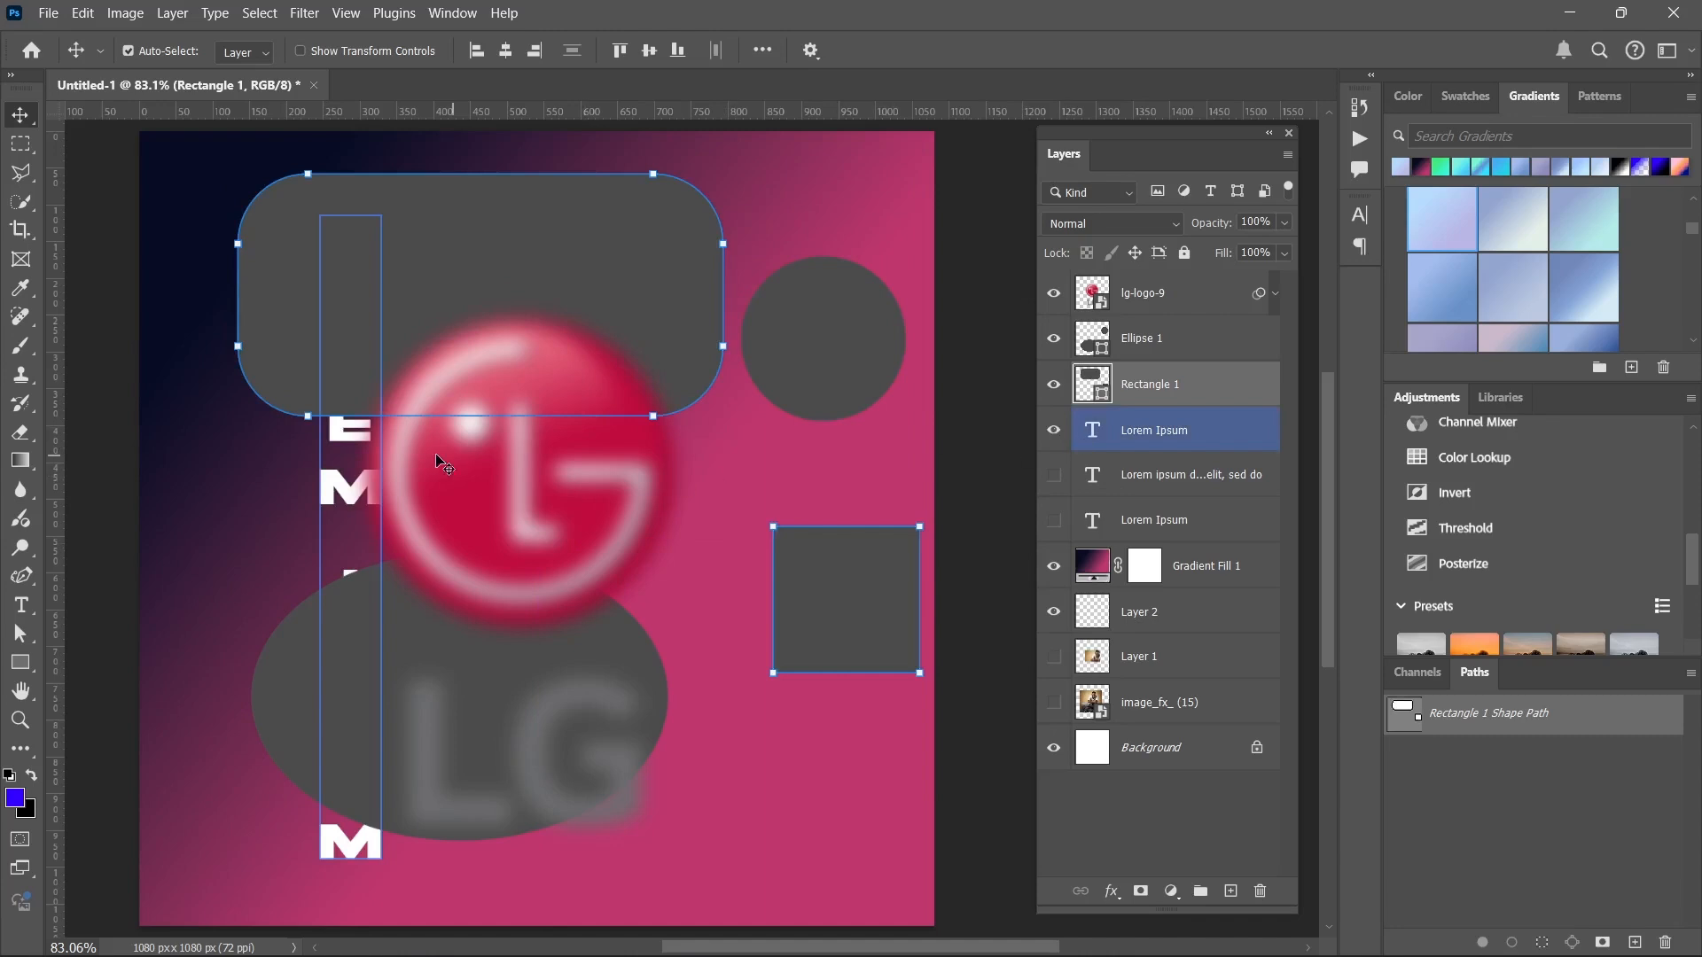
left_click(348, 487)
left_click_drag(341, 475, 259, 422)
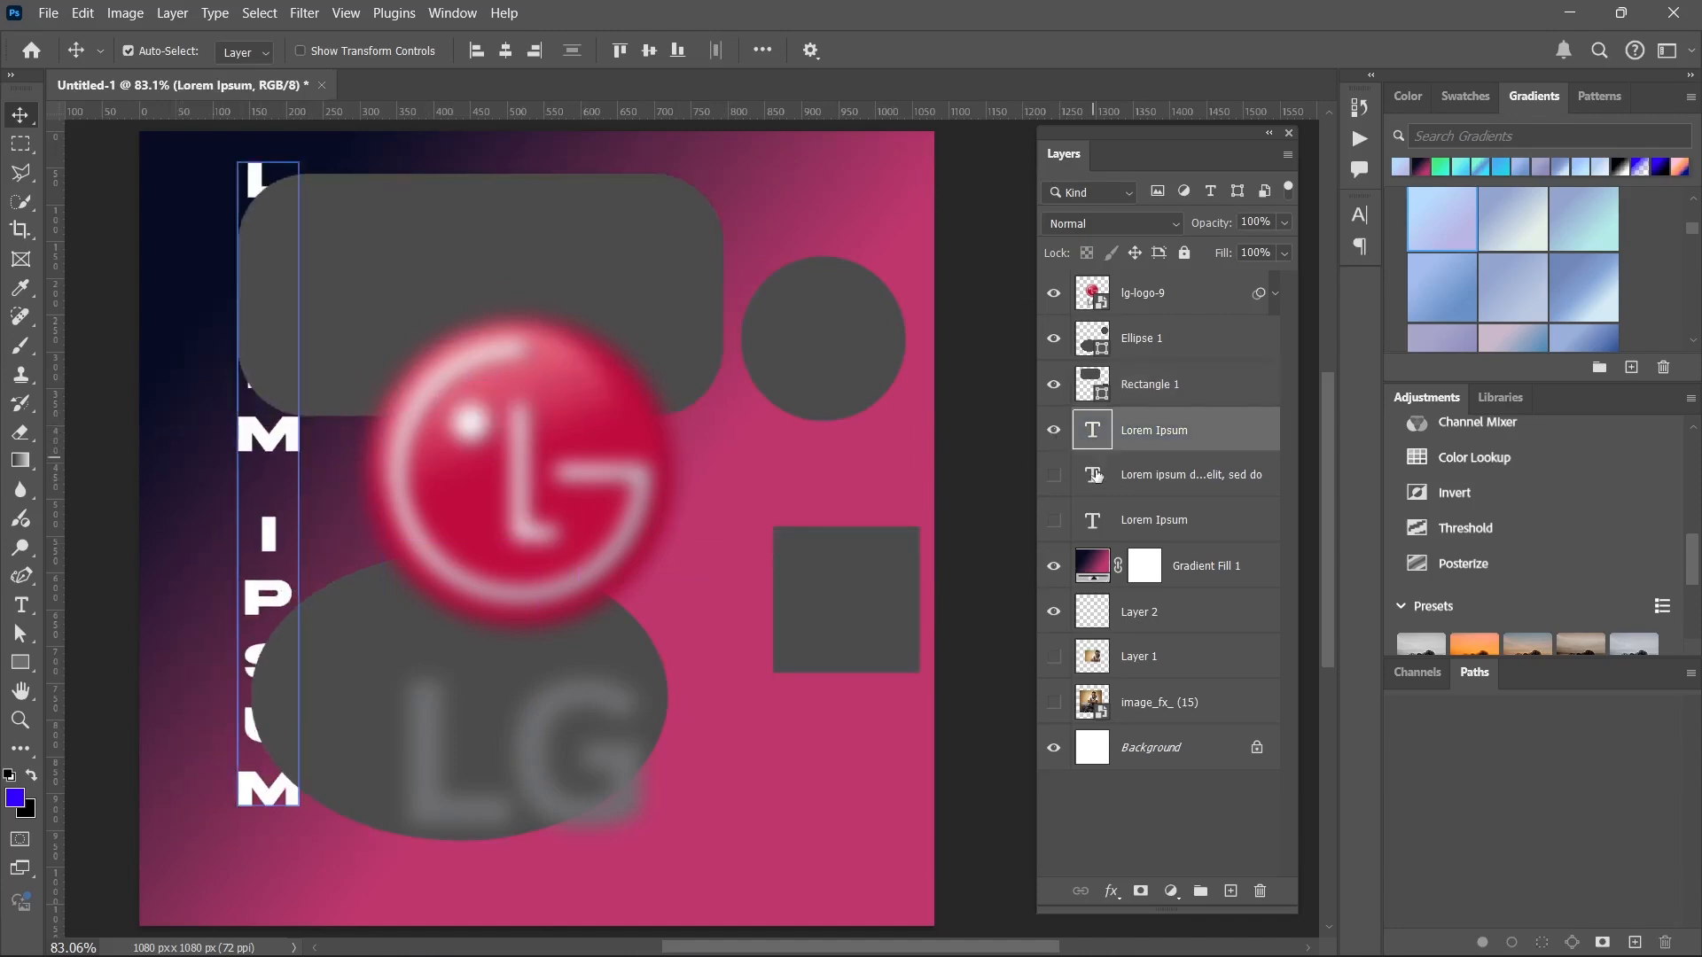
Show the Lorem ipsum paragraph layer and the lower Lorem Ipsum layer, repositioning the paragraph text on the canvas.
left_click(1053, 475)
left_click_drag(696, 605, 809, 696)
left_click(1053, 521)
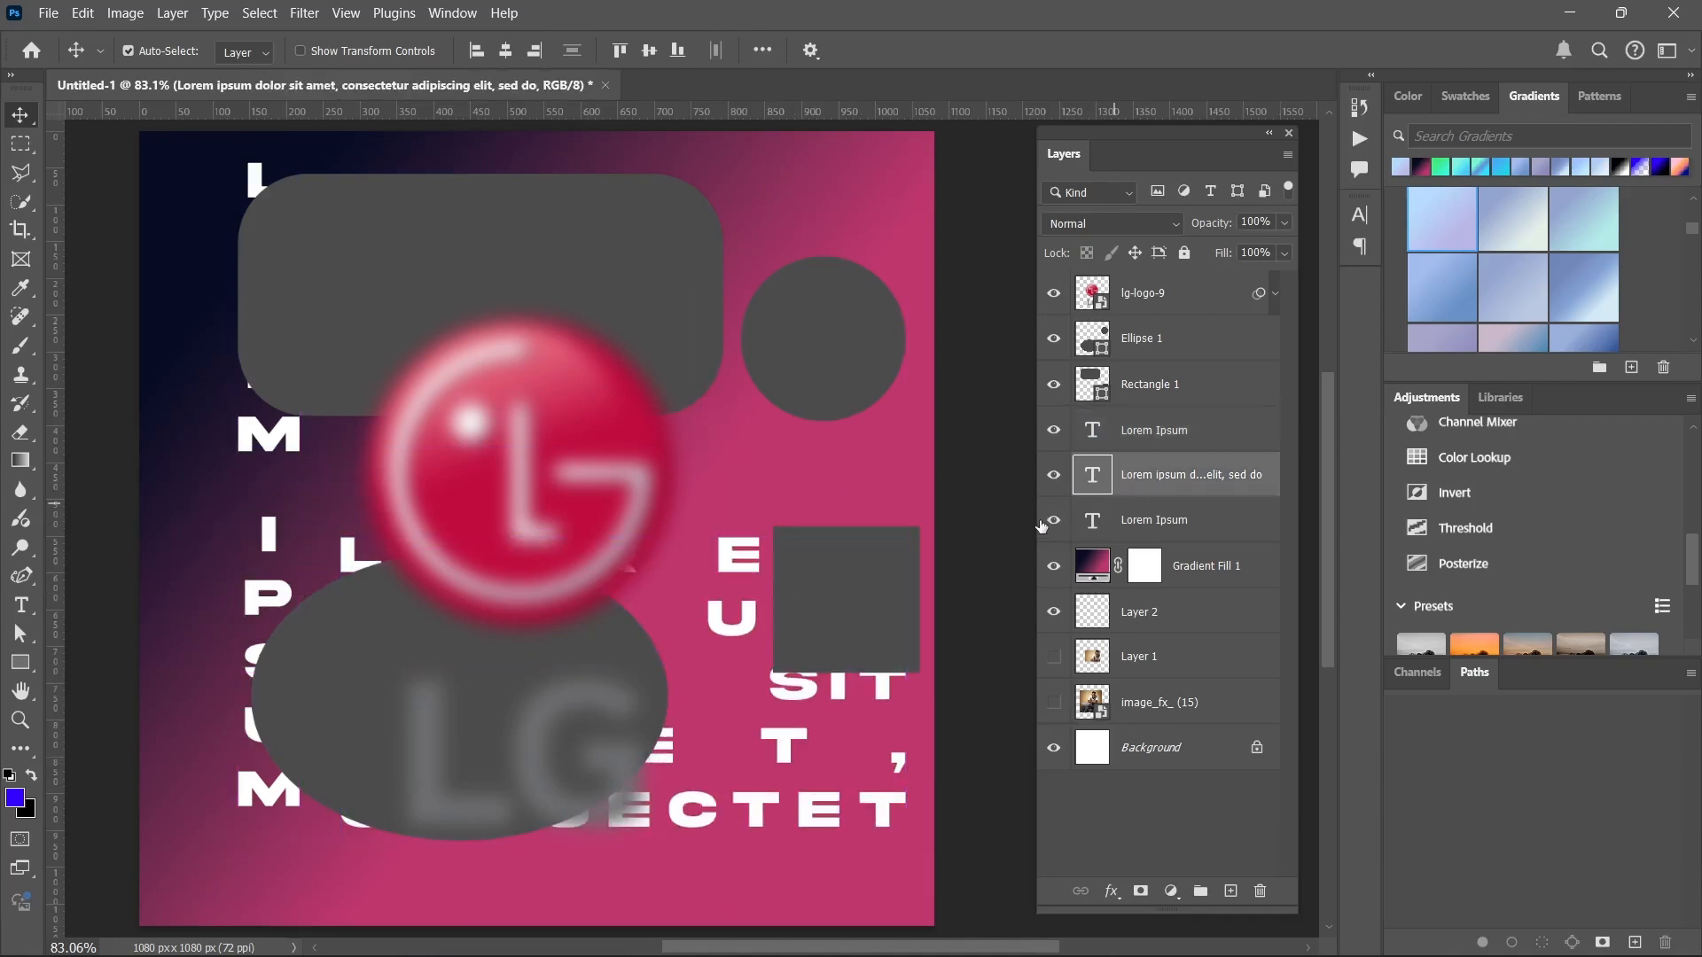
Move the Rectangle 1 shapes down and slightly right, and select the horizontal Lorem Ipsum text.
left_click(1144, 527)
left_click_drag(720, 347, 750, 496)
left_click(747, 348)
Select Gradient Fill 1 and toggle its visibility off and on twice, leaving it shown.
left_click(1205, 567)
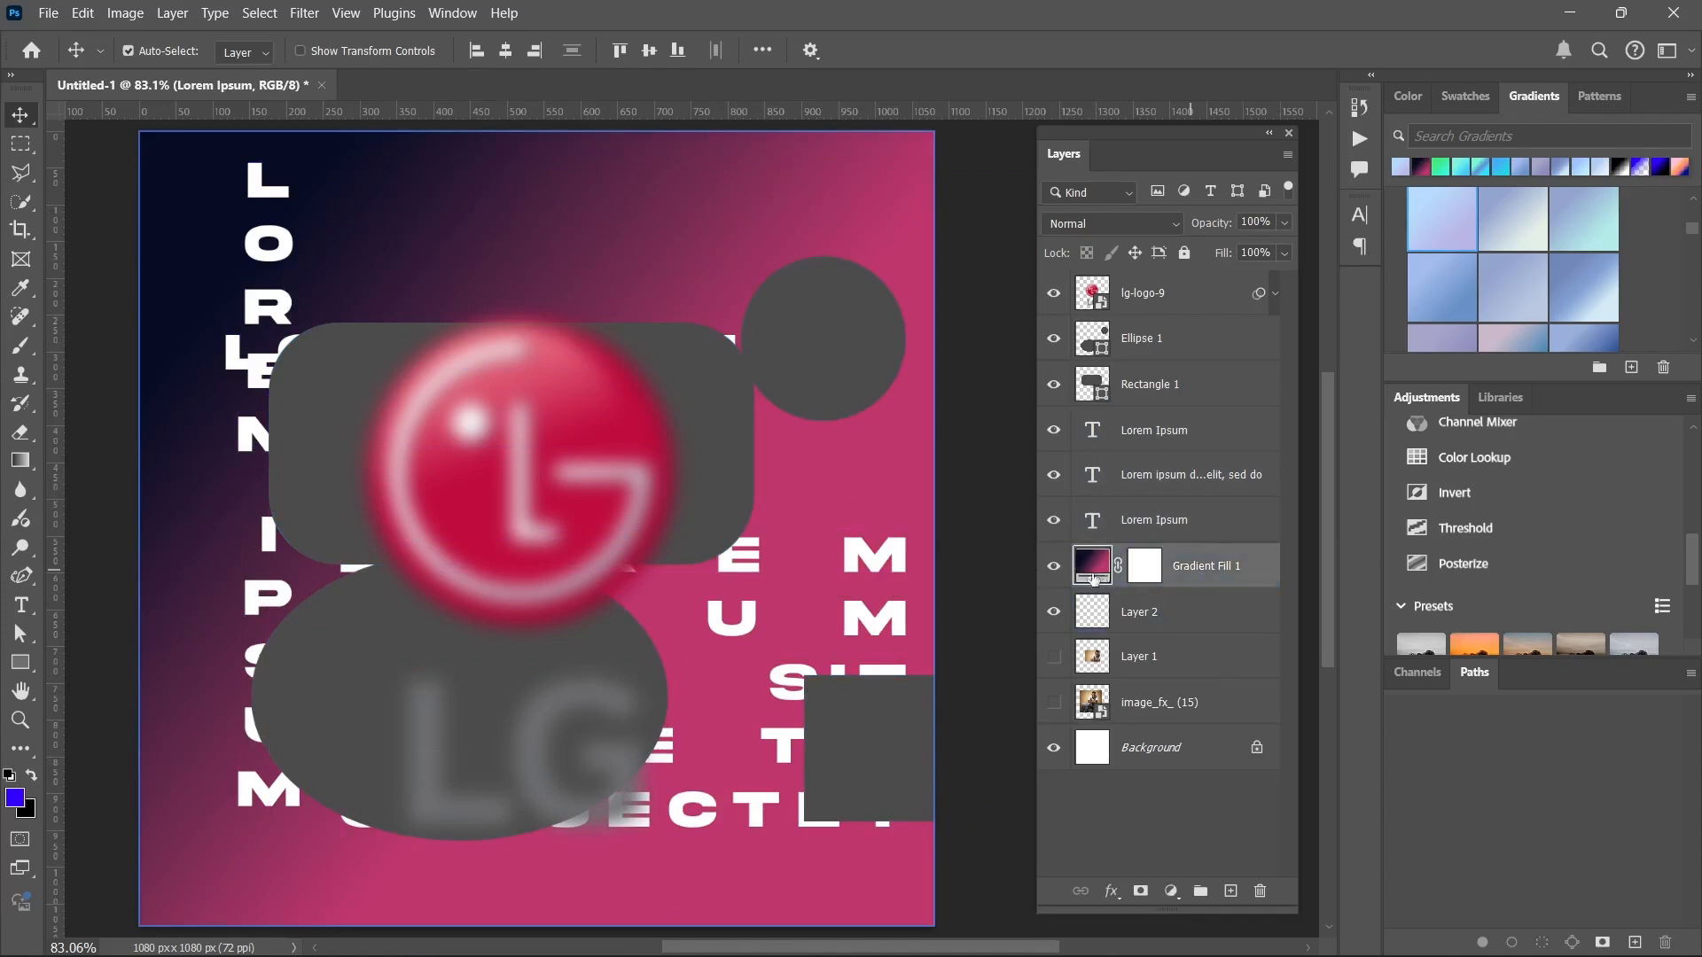
left_click(1052, 566)
left_click(1053, 567)
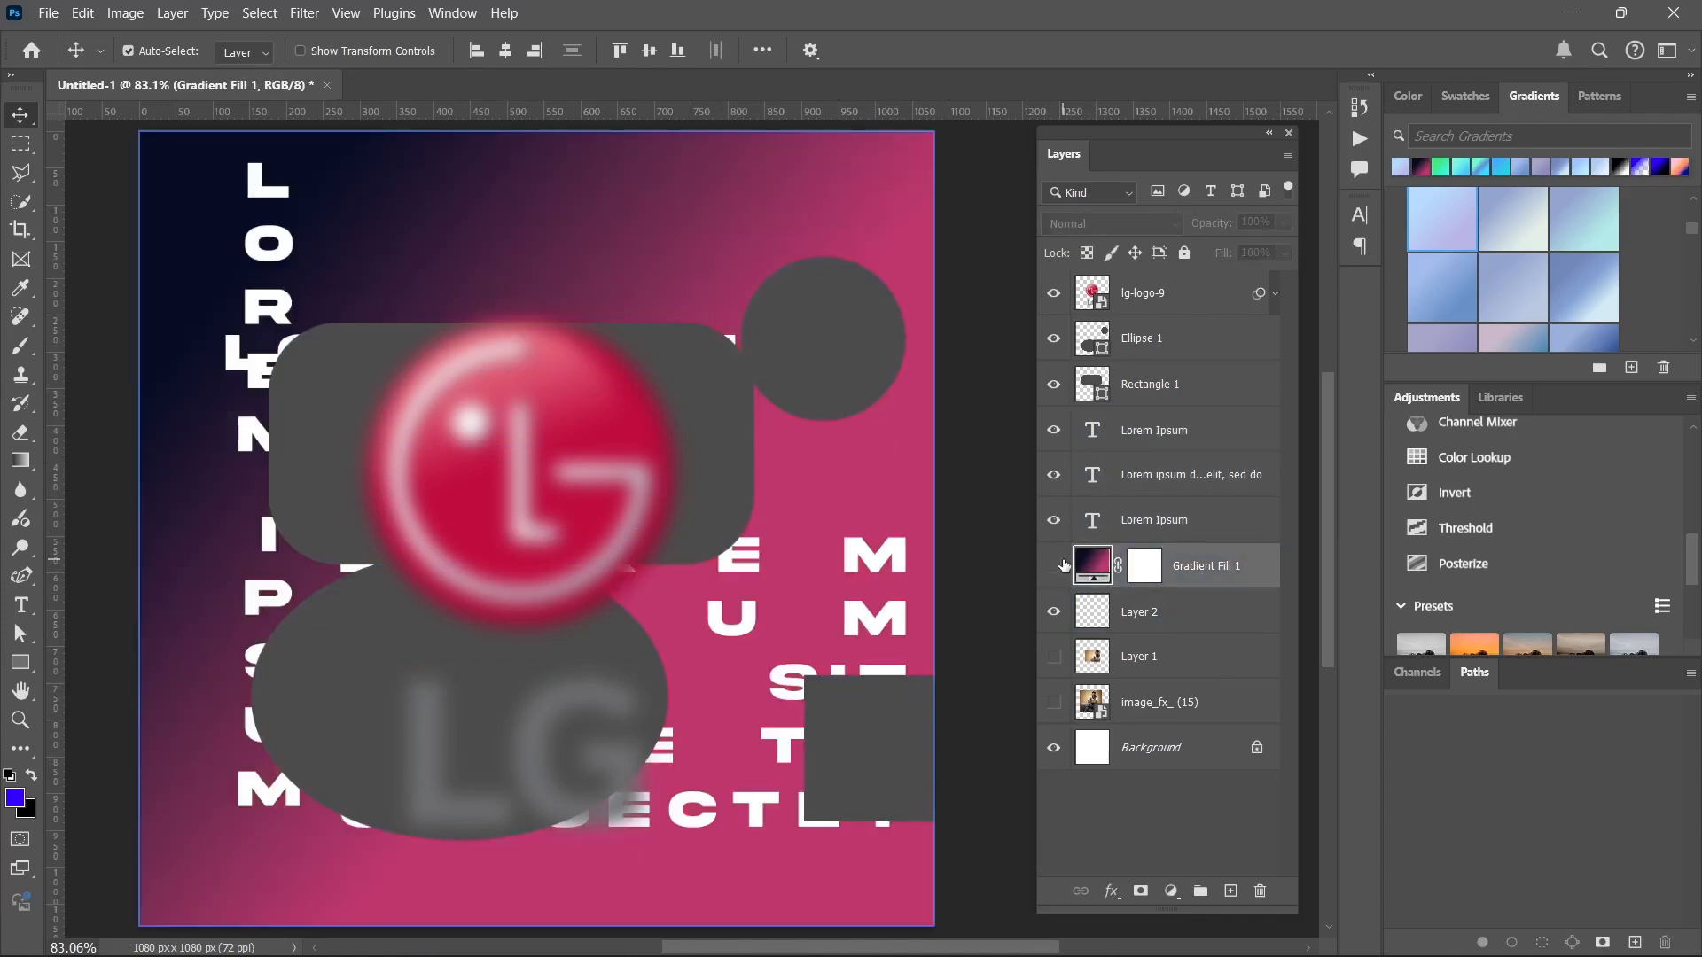
left_click(1055, 566)
left_click(1054, 566)
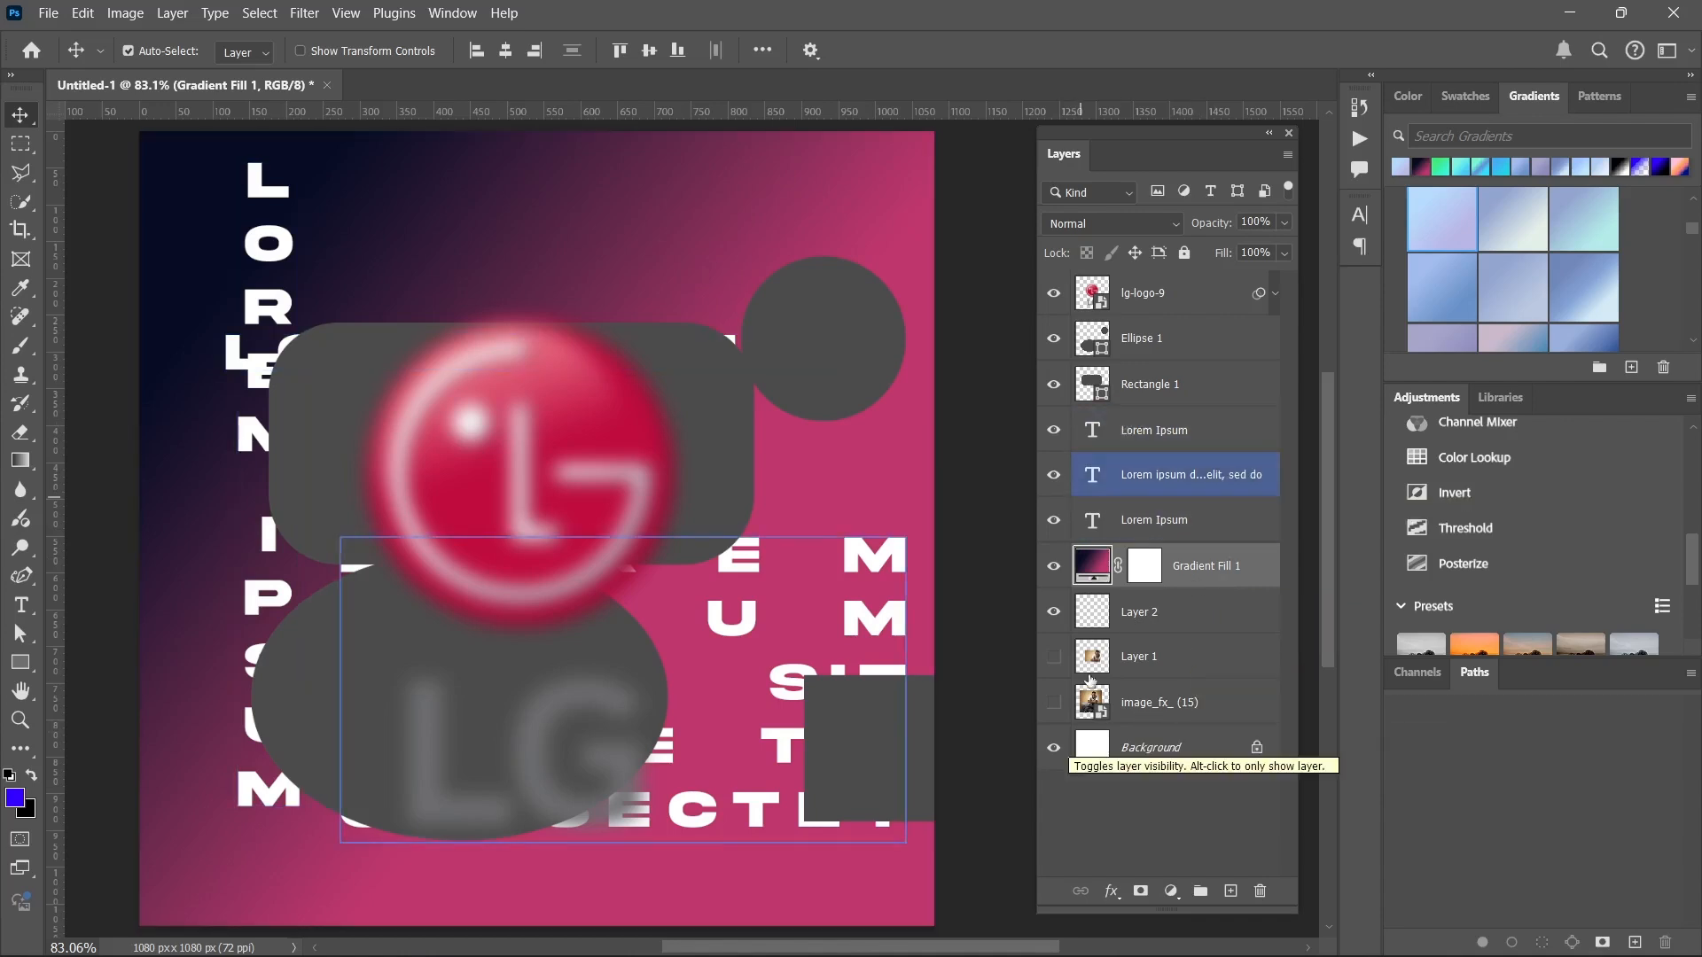
Show the image_fx_ (15) layer, bring it to the top of the layer stack, and move the photo slightly down and right.
left_click(1054, 705)
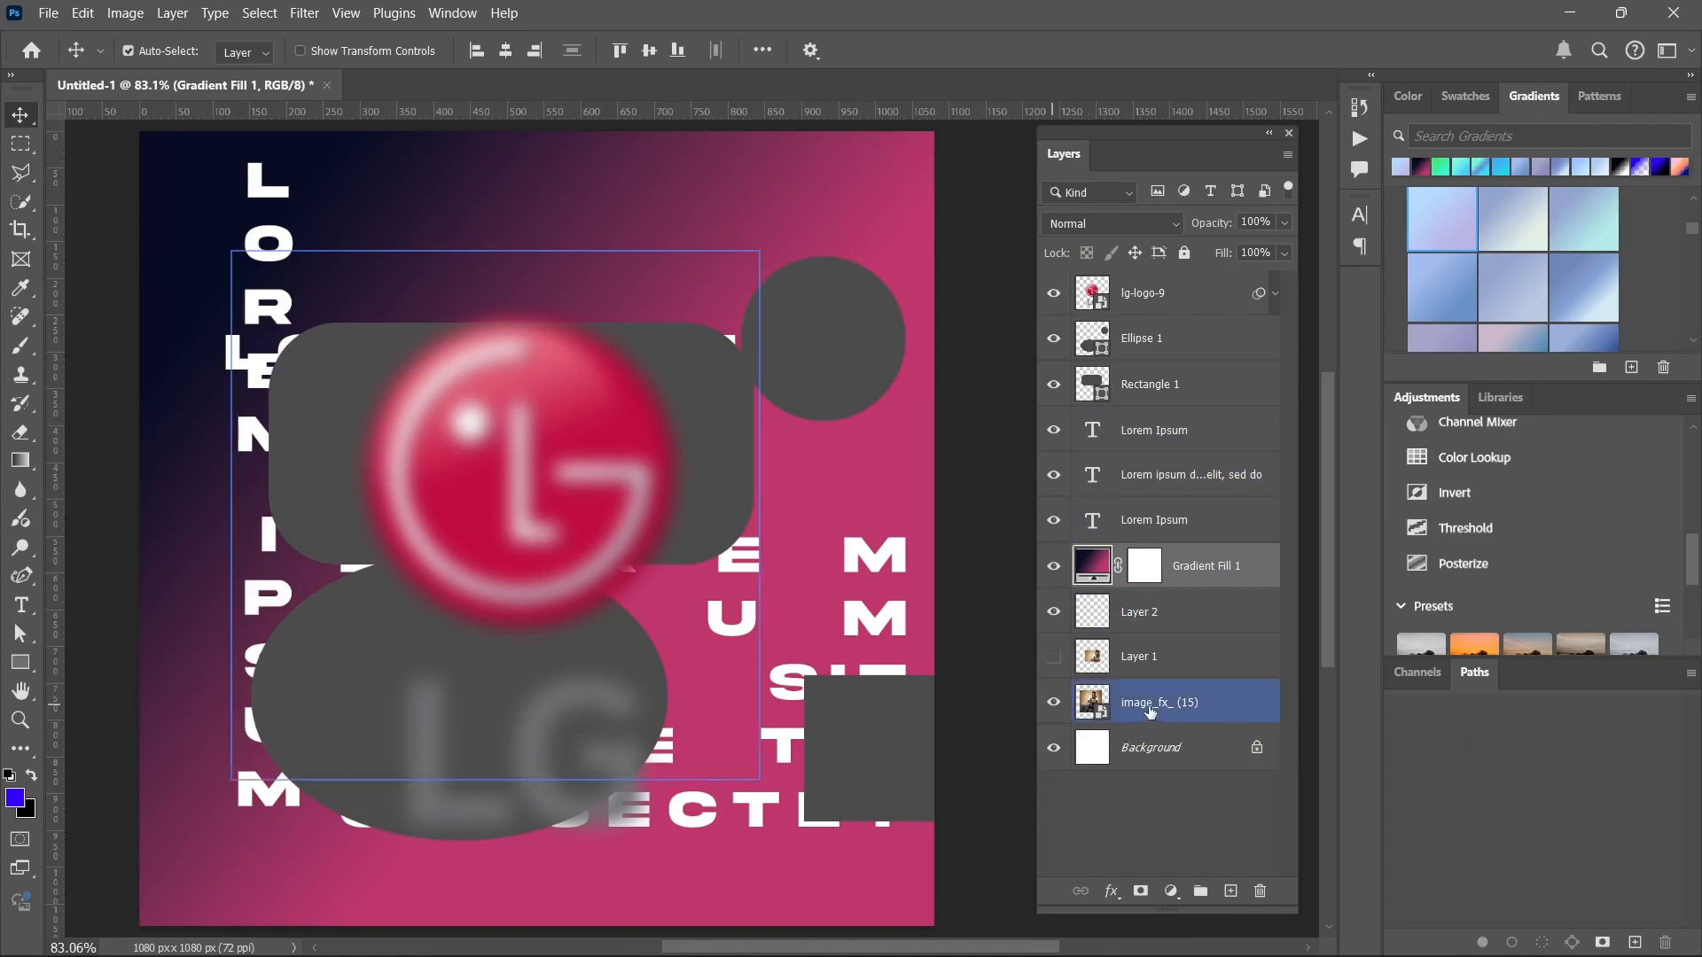
left_click_drag(1174, 709, 1166, 280)
left_click_drag(505, 493, 571, 526)
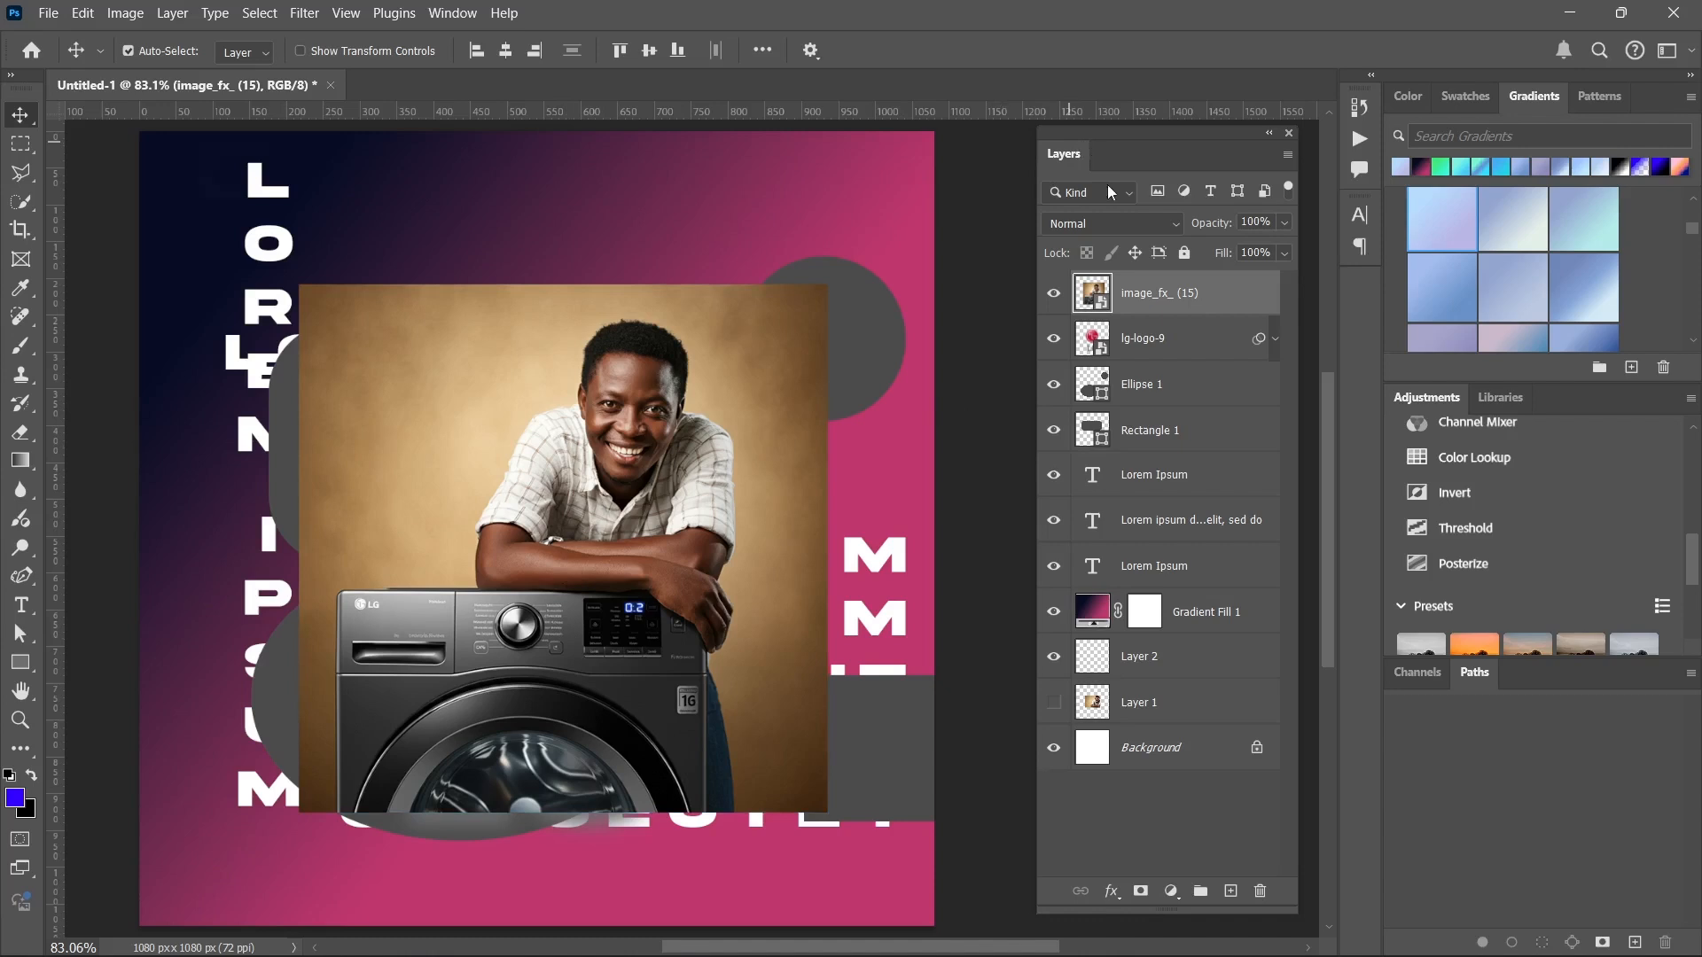
Add an empty layer above the photo and delete it again.
left_click(1232, 891)
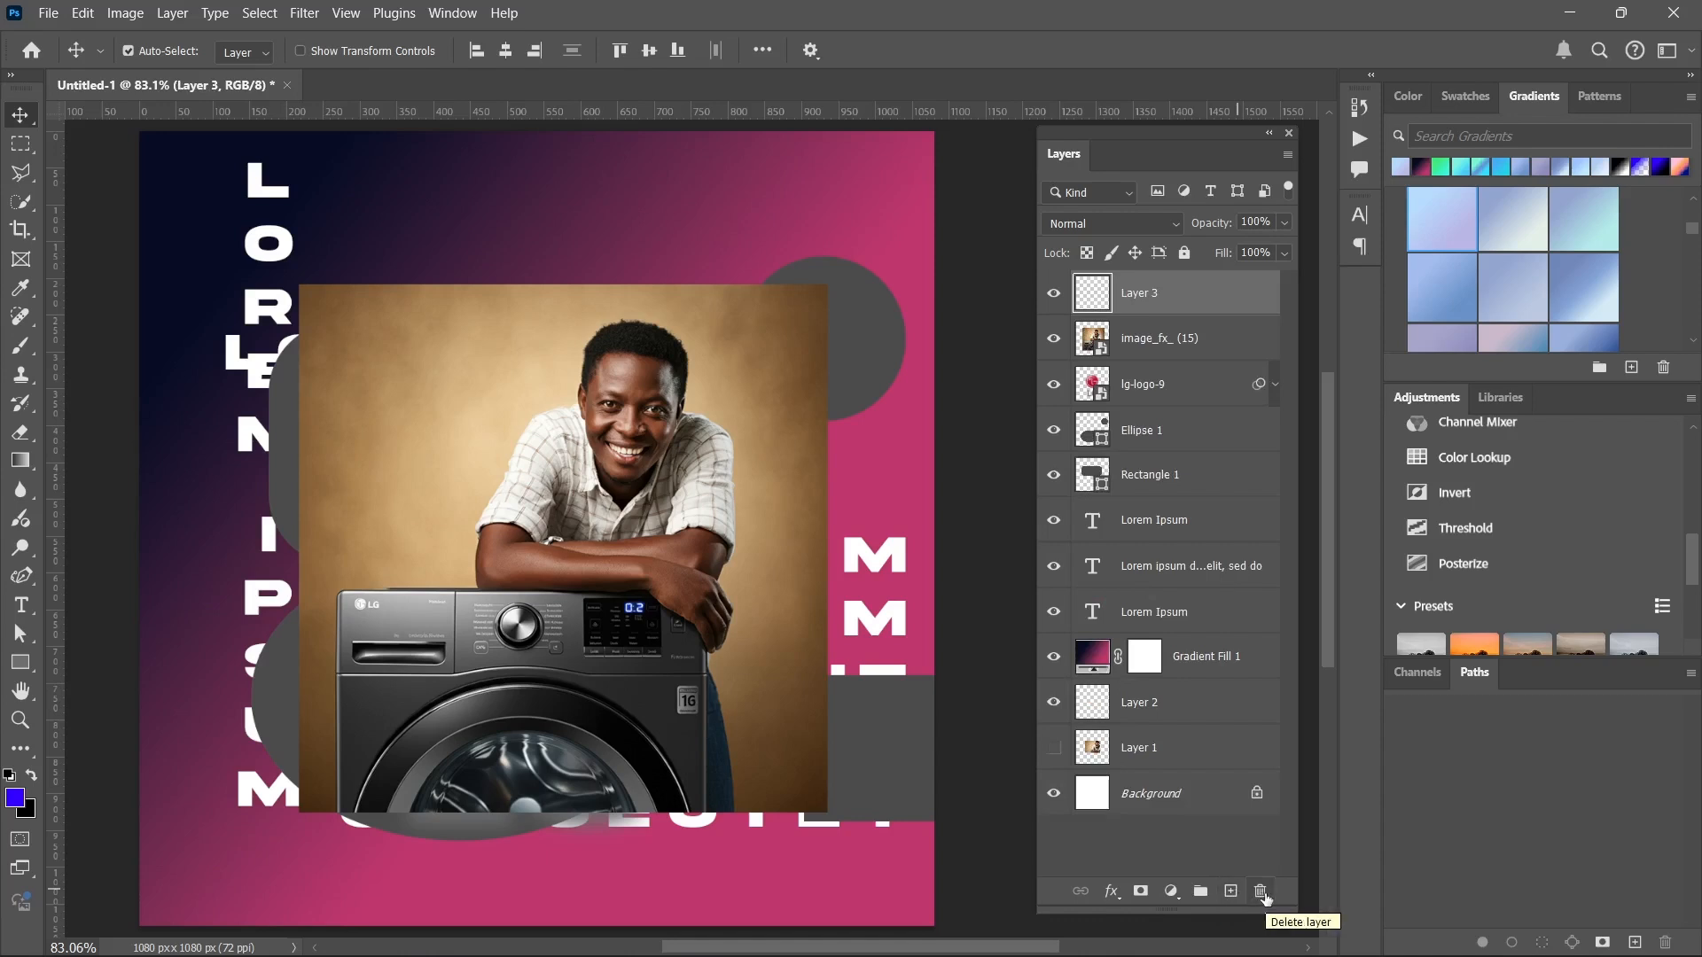
left_click(1260, 891)
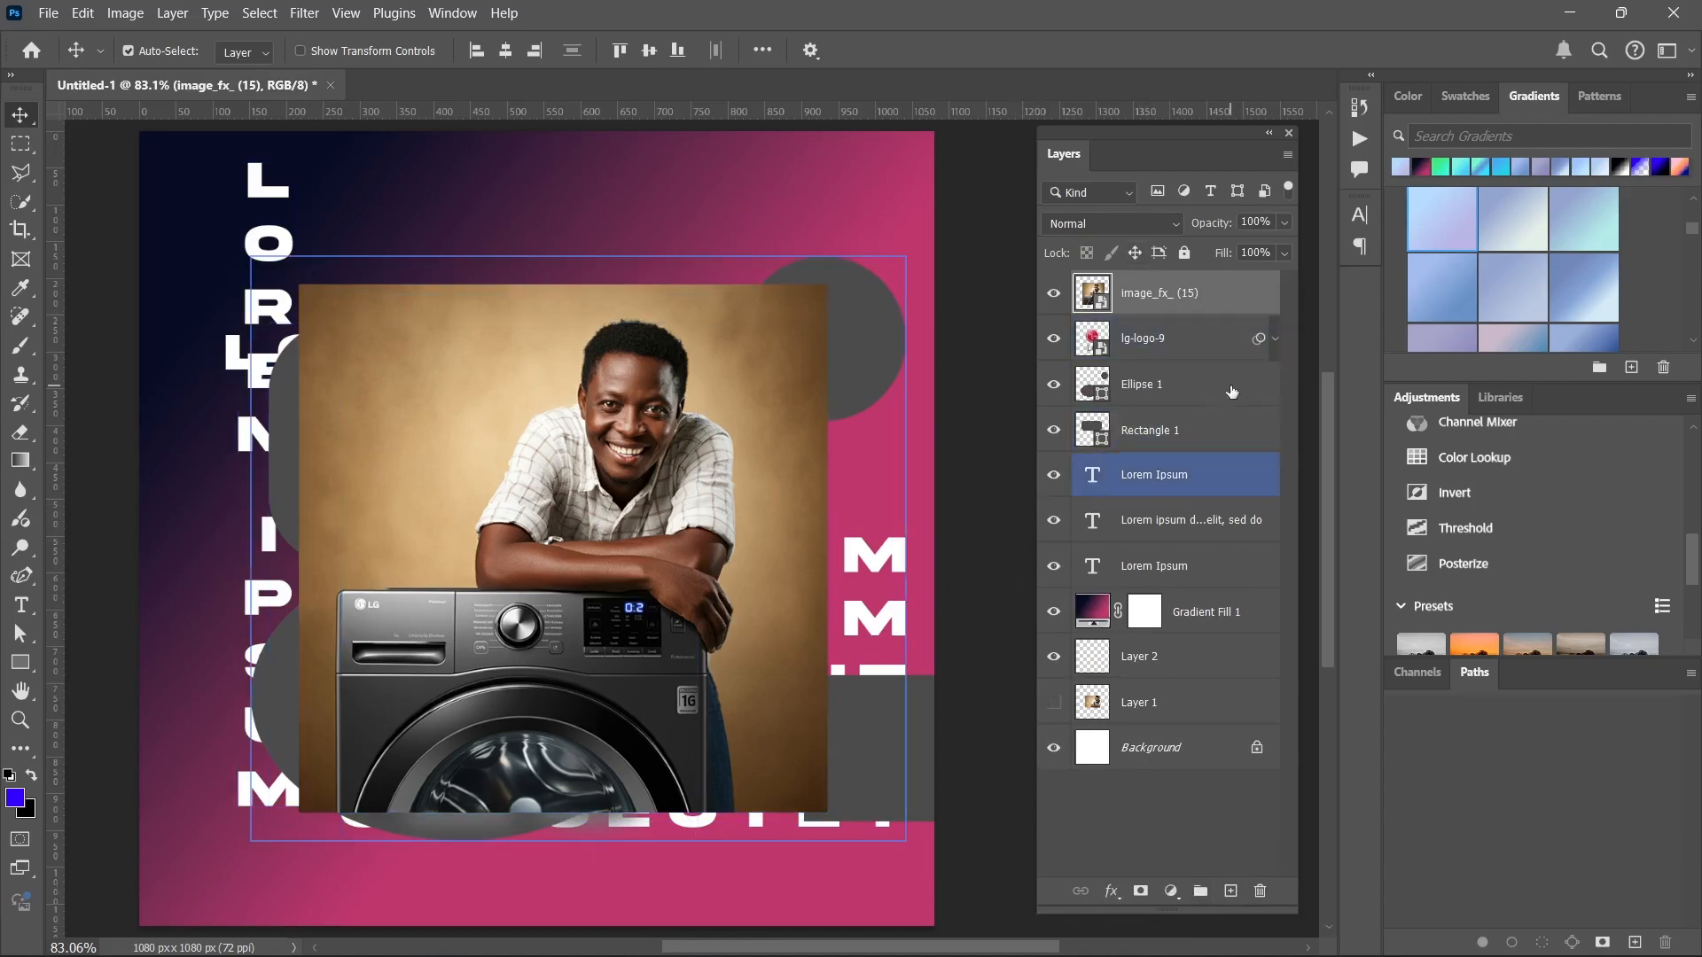
Group the image_fx_ (15) and lg-logo-9 layers, and toggle the group's visibility off and on.
left_click(1185, 354, "shift")
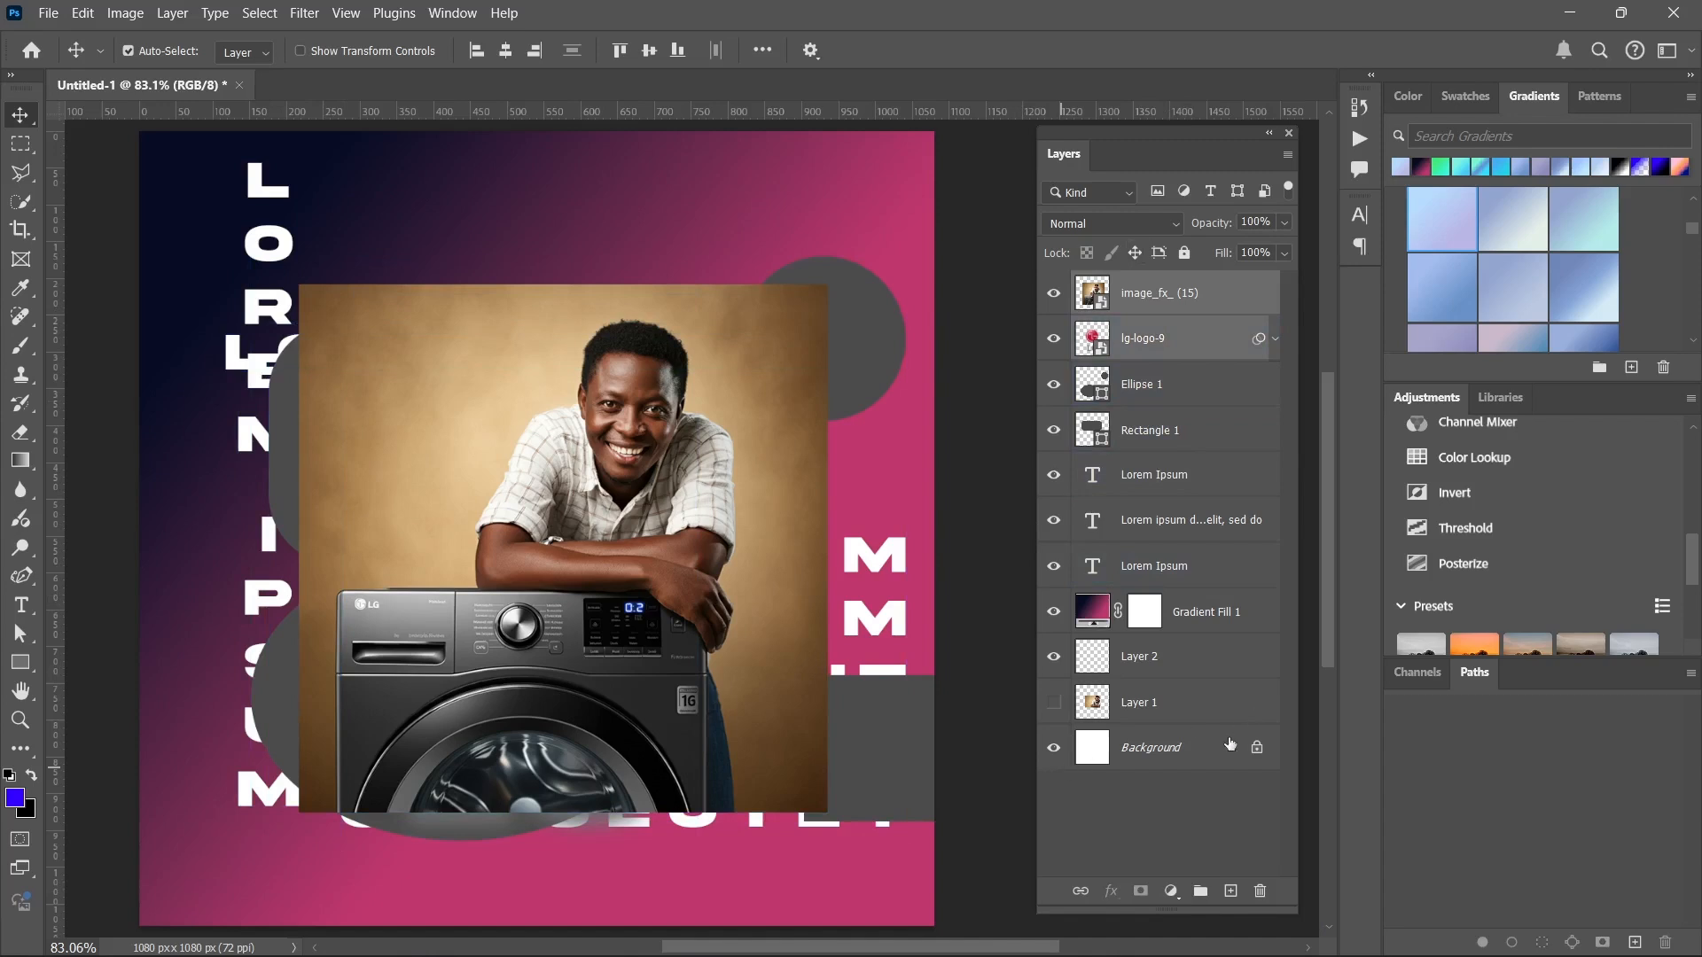
left_click(1200, 891)
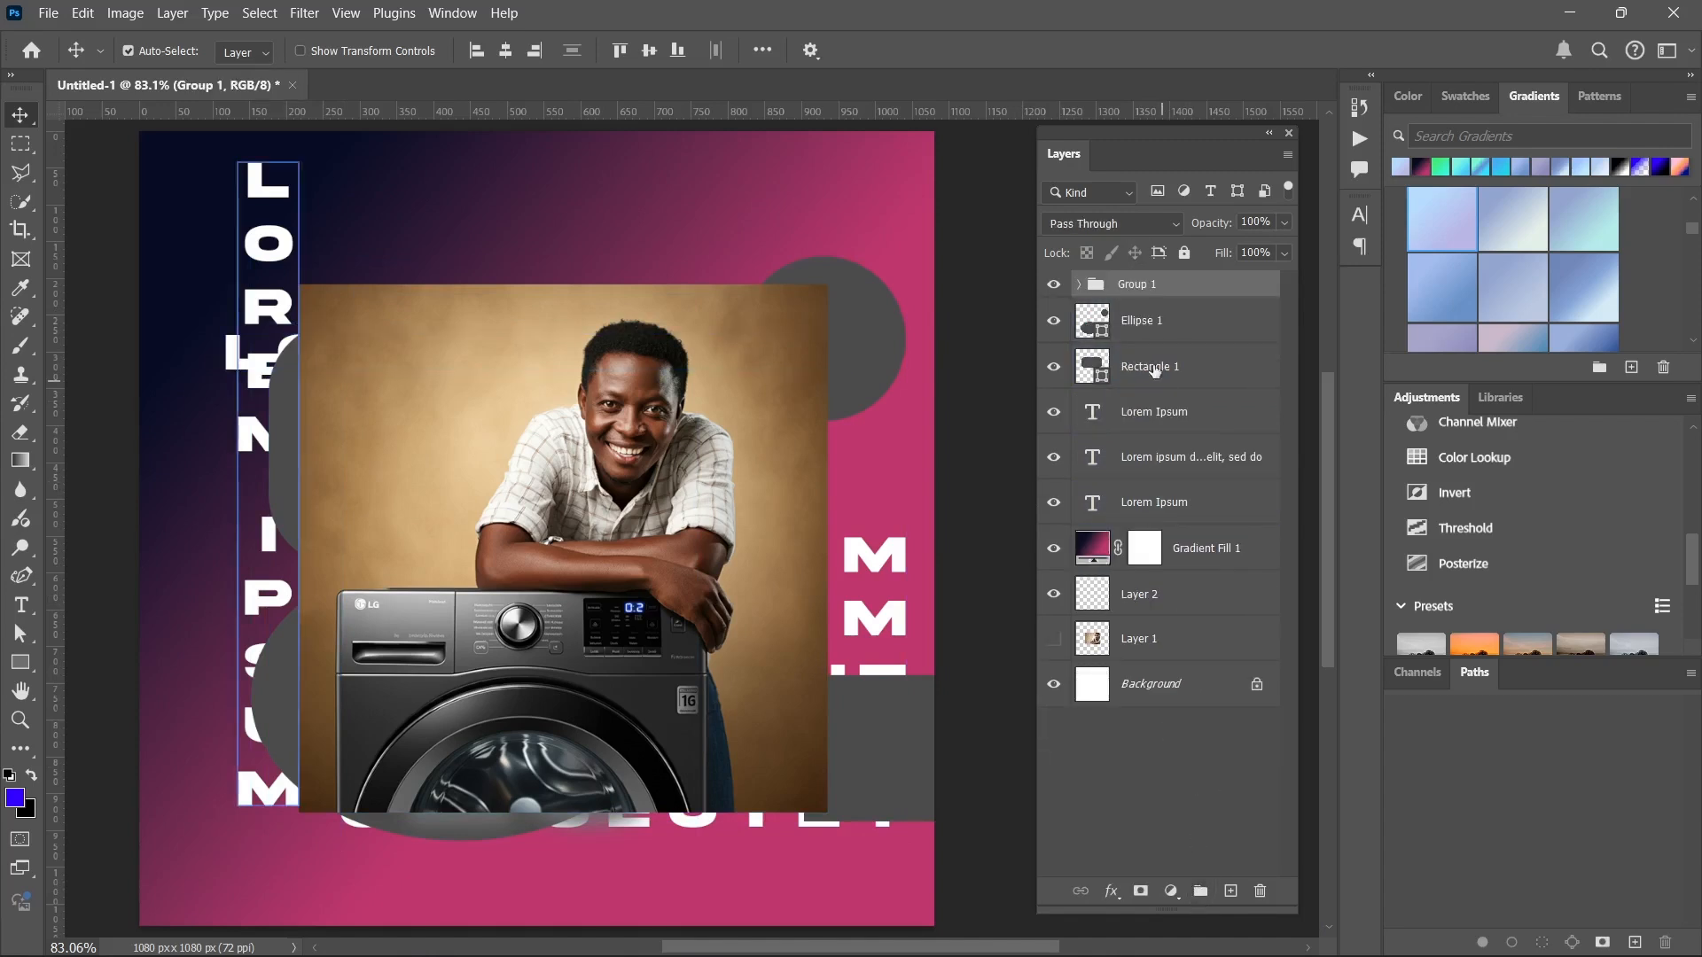
left_click(1054, 284)
left_click(1054, 285)
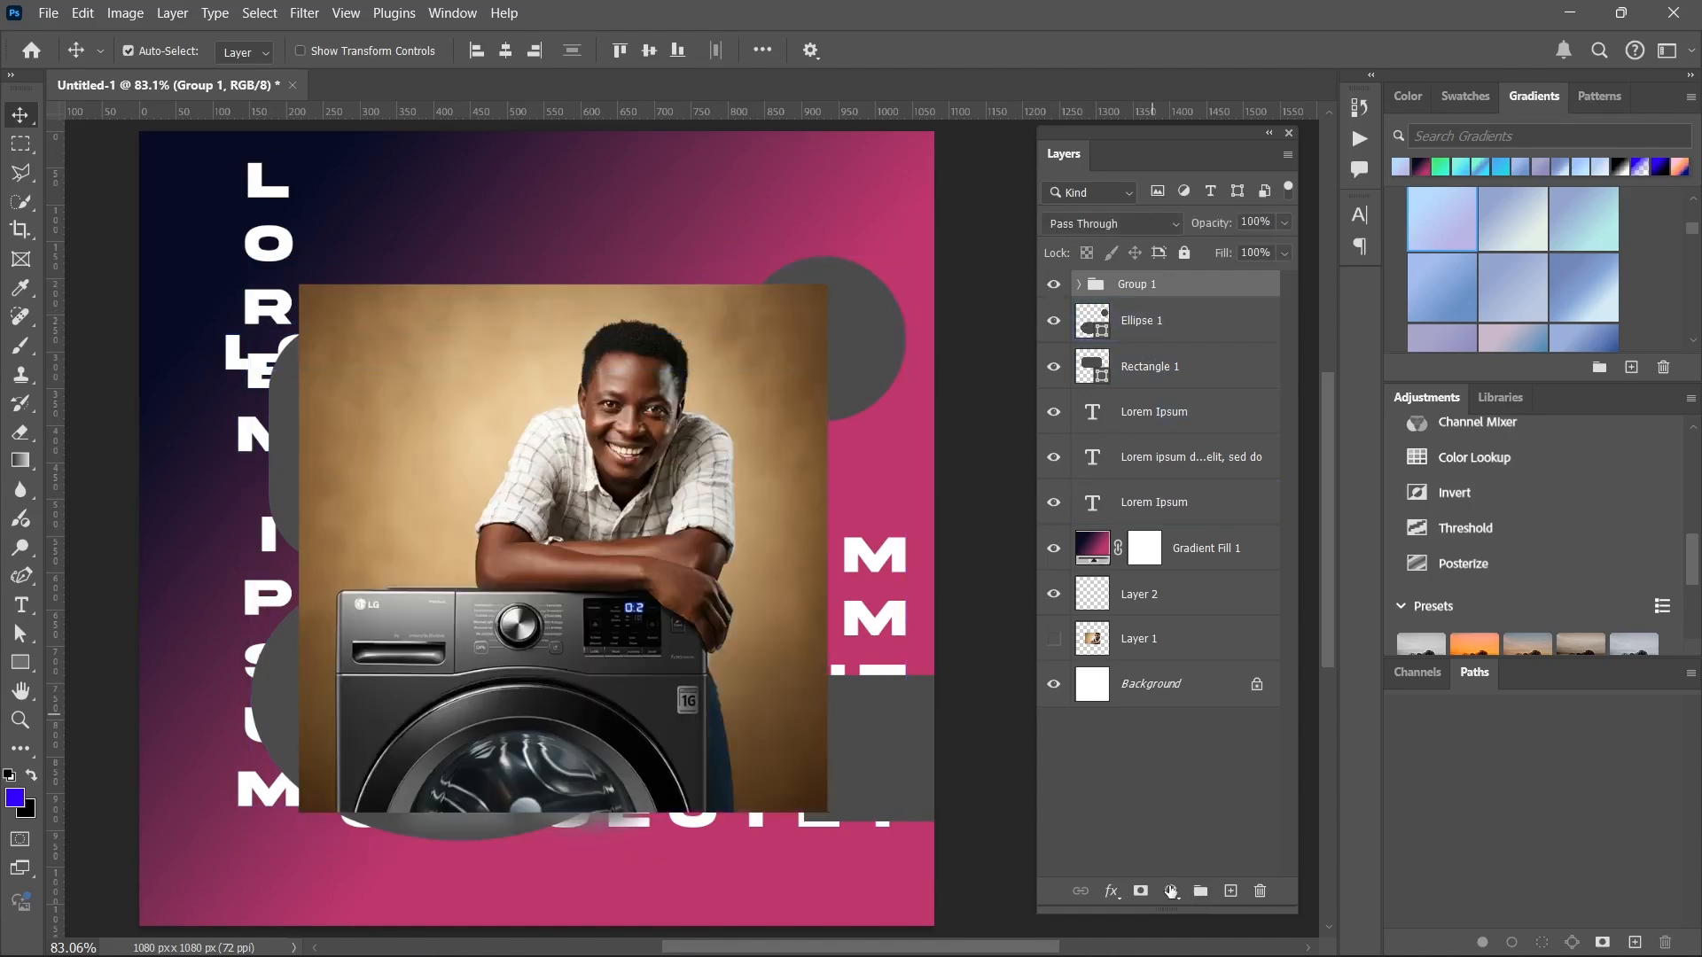
View the available fill and adjustment layer types without choosing one, and add a layer mask to Group 1.
left_click(1170, 892)
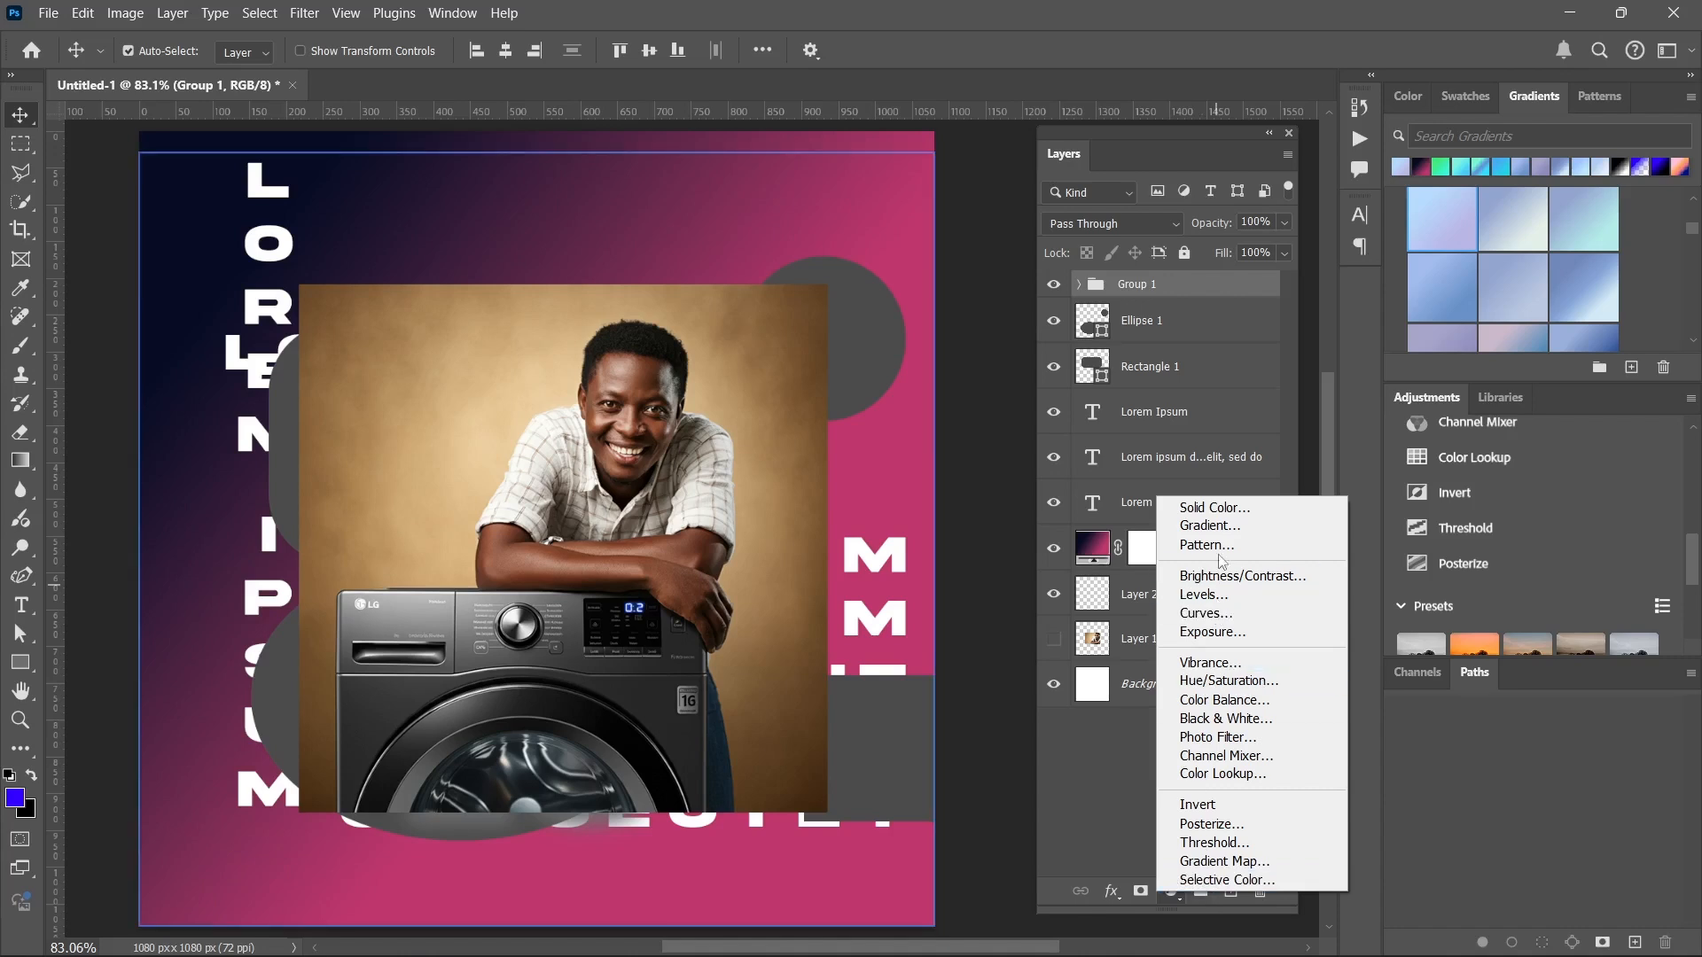
left_click(1114, 814)
left_click(1143, 892)
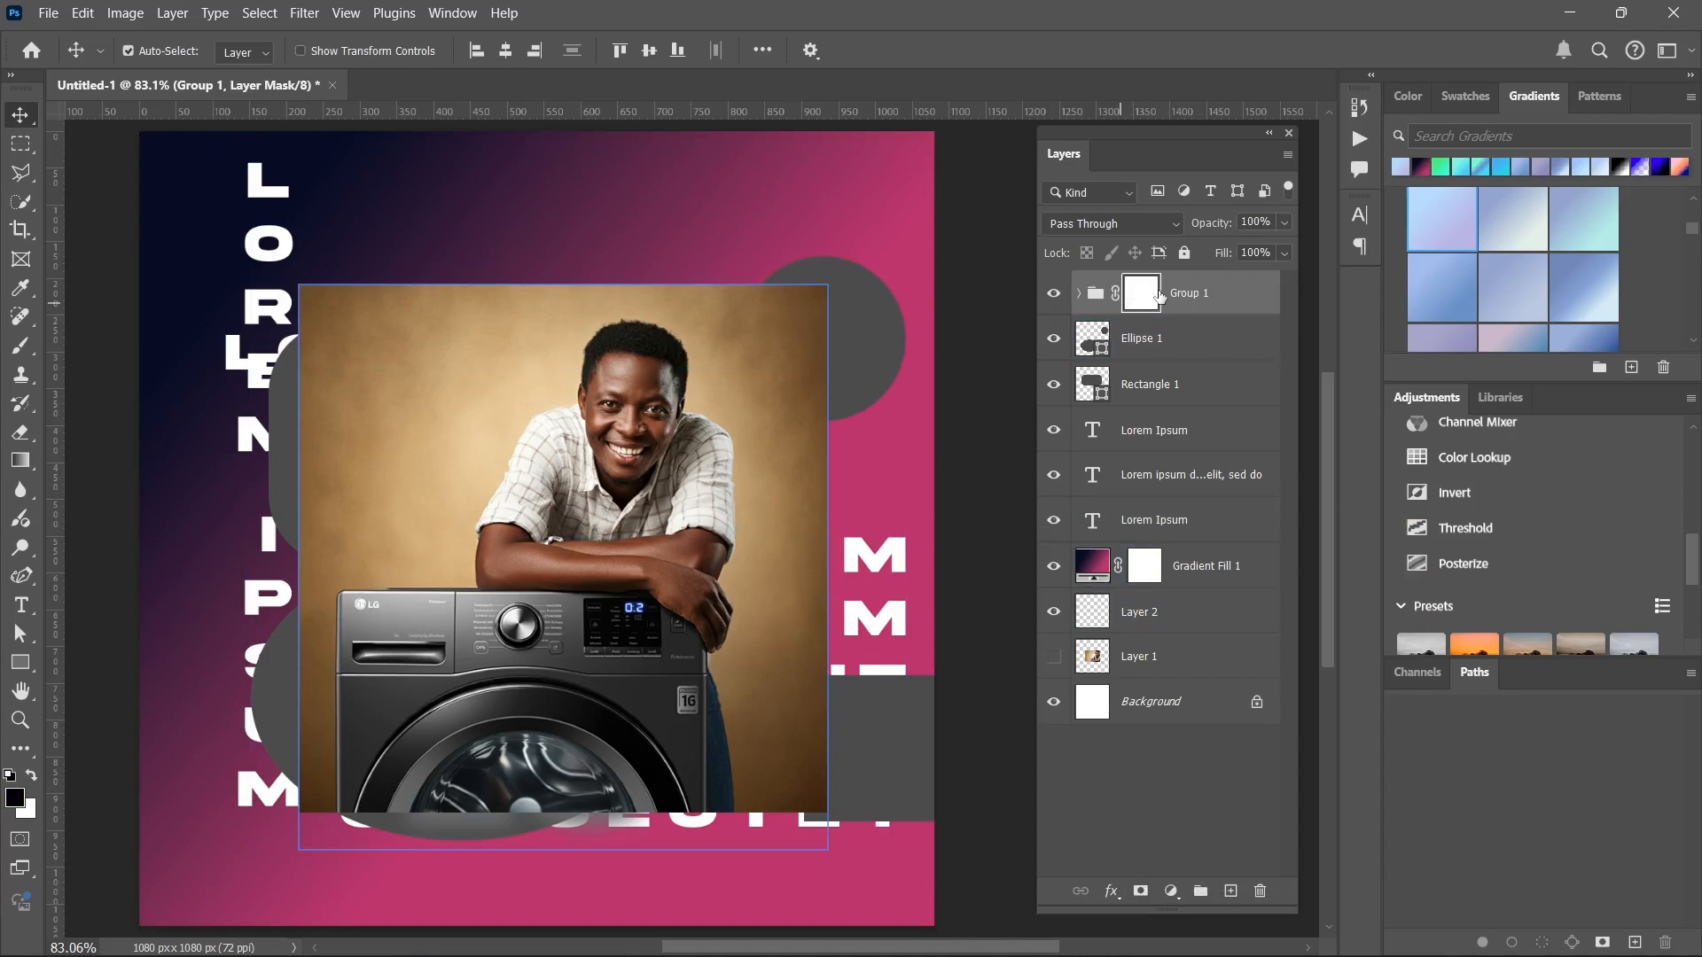
Examine the list of layer effects available for the vertical Lorem Ipsum text layer, and leave no layer selected.
left_click(1148, 430)
left_click(1138, 520)
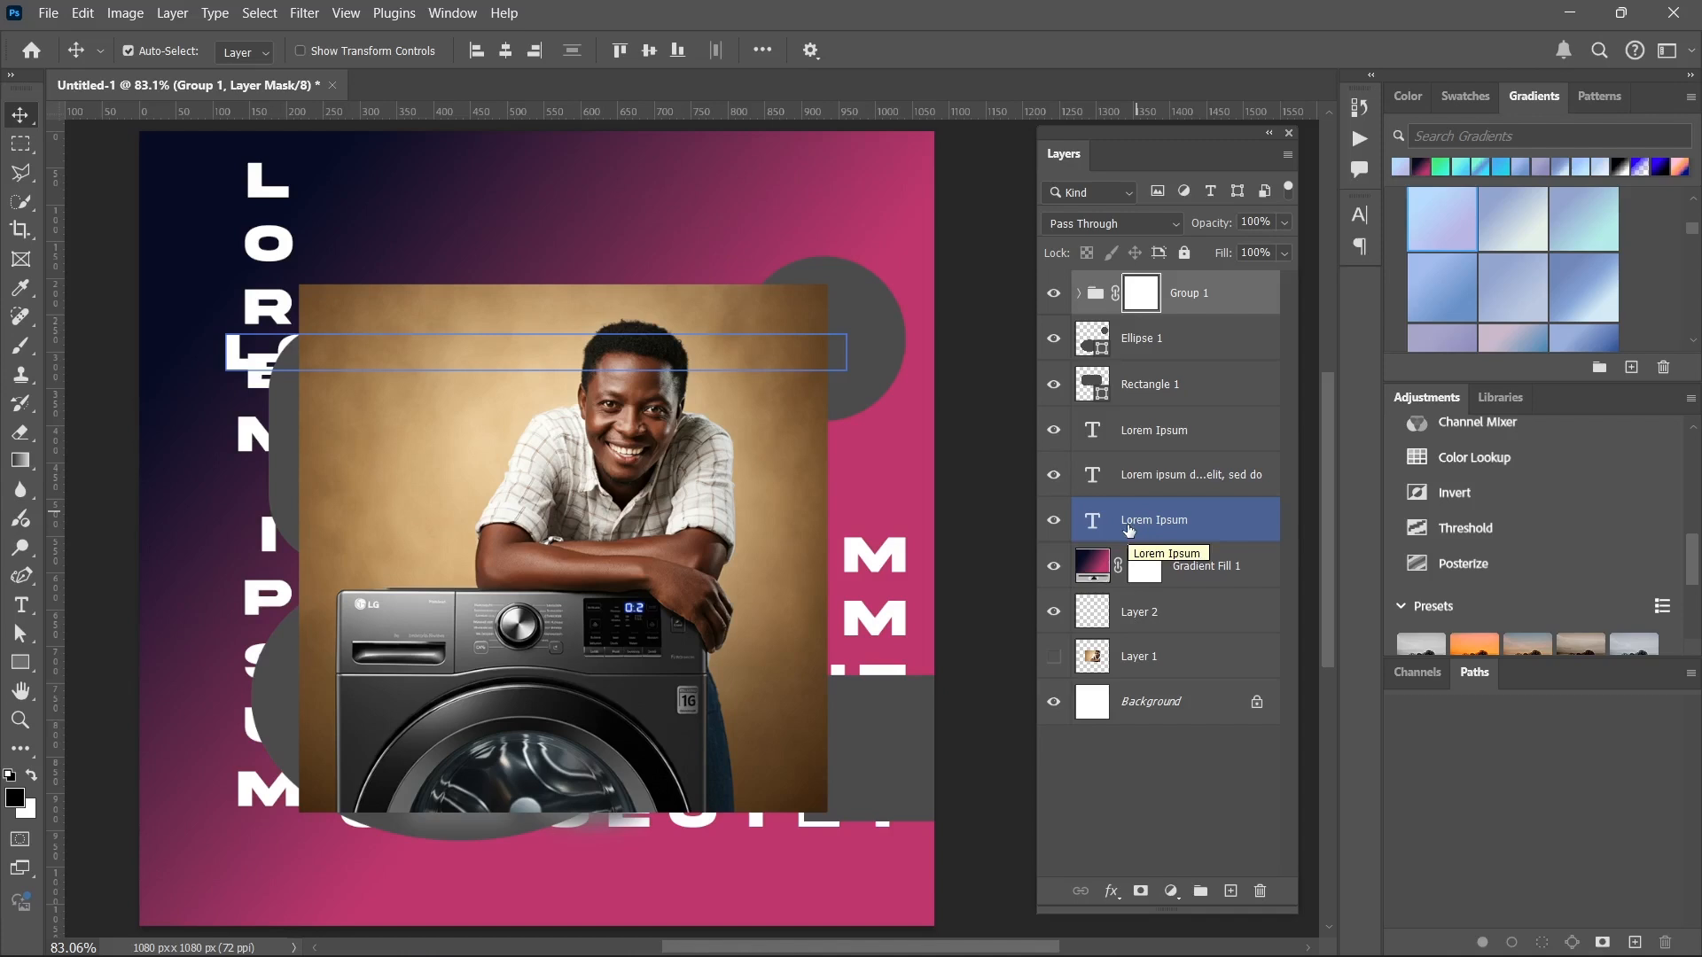
left_click(1136, 742)
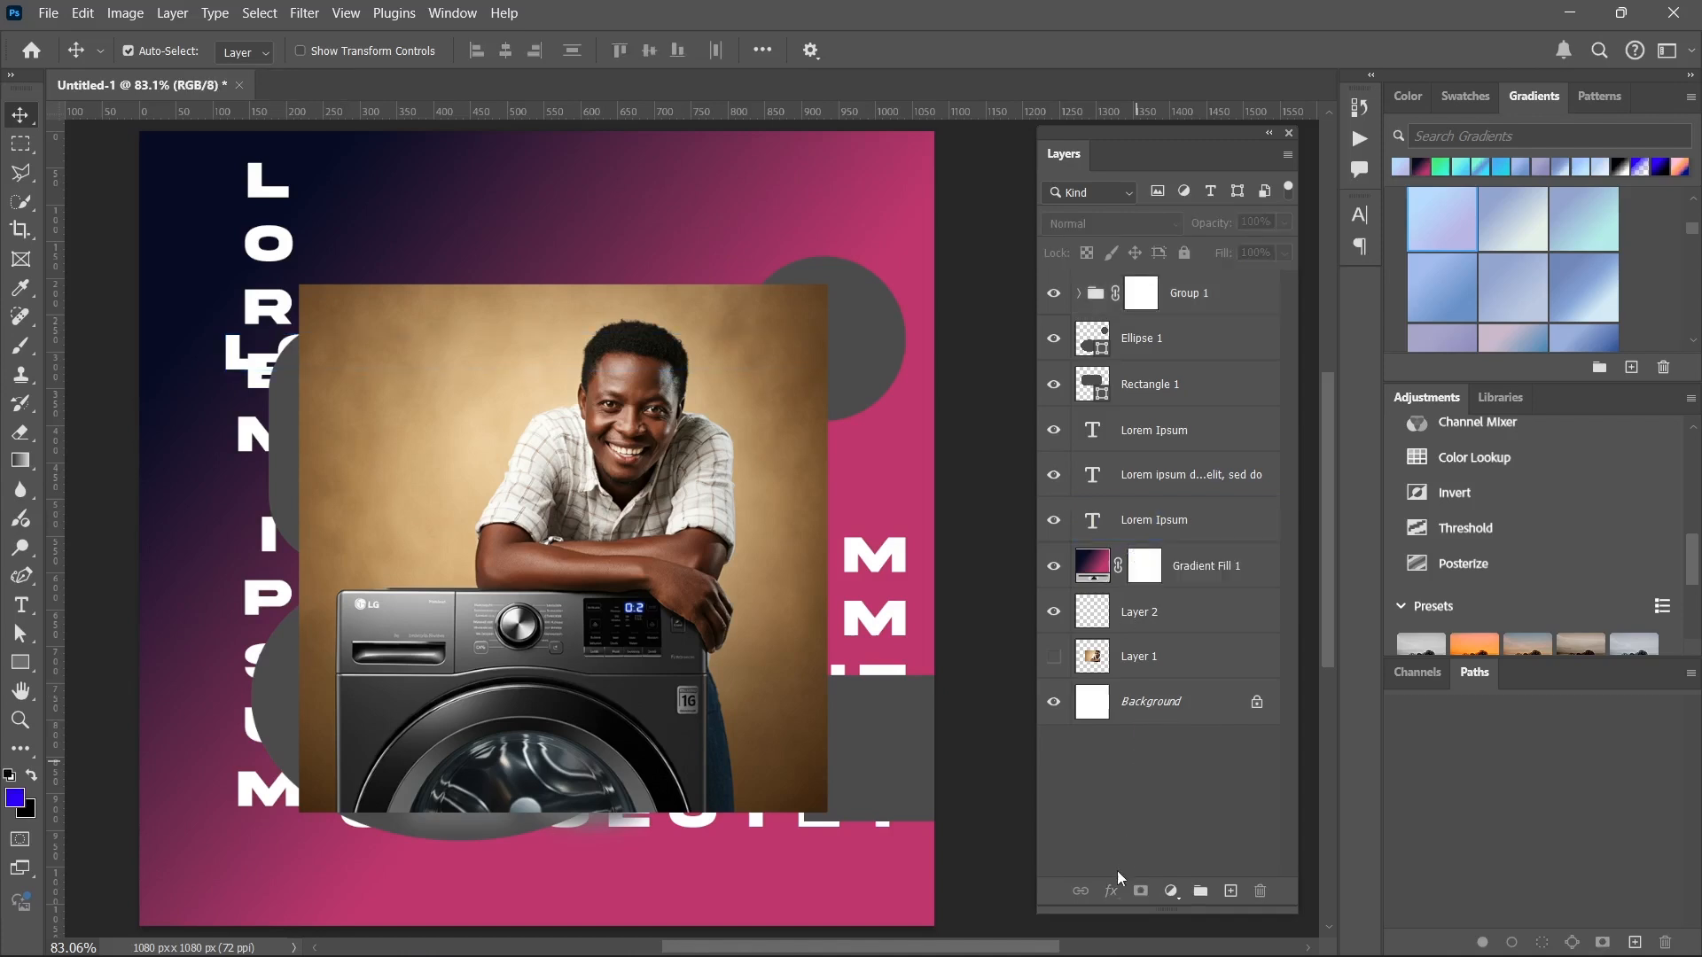
left_click(1213, 349)
left_click(1215, 567)
left_click(1186, 789)
left_click(1214, 475)
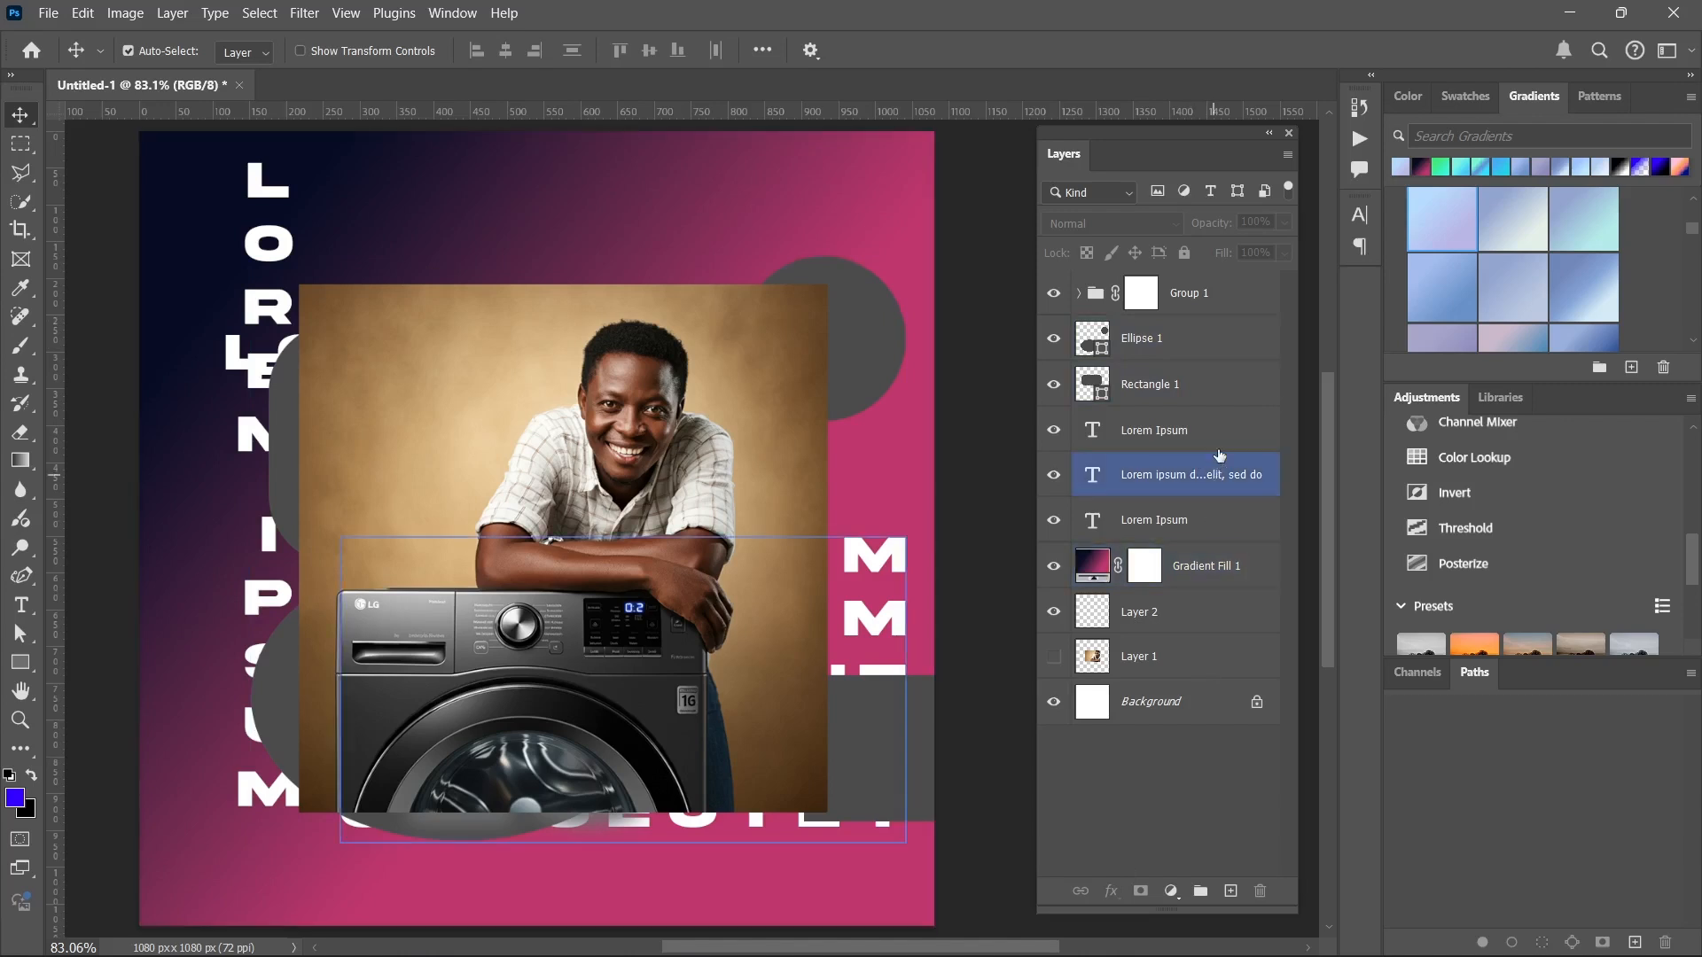
left_click(1219, 447)
left_click(1111, 889)
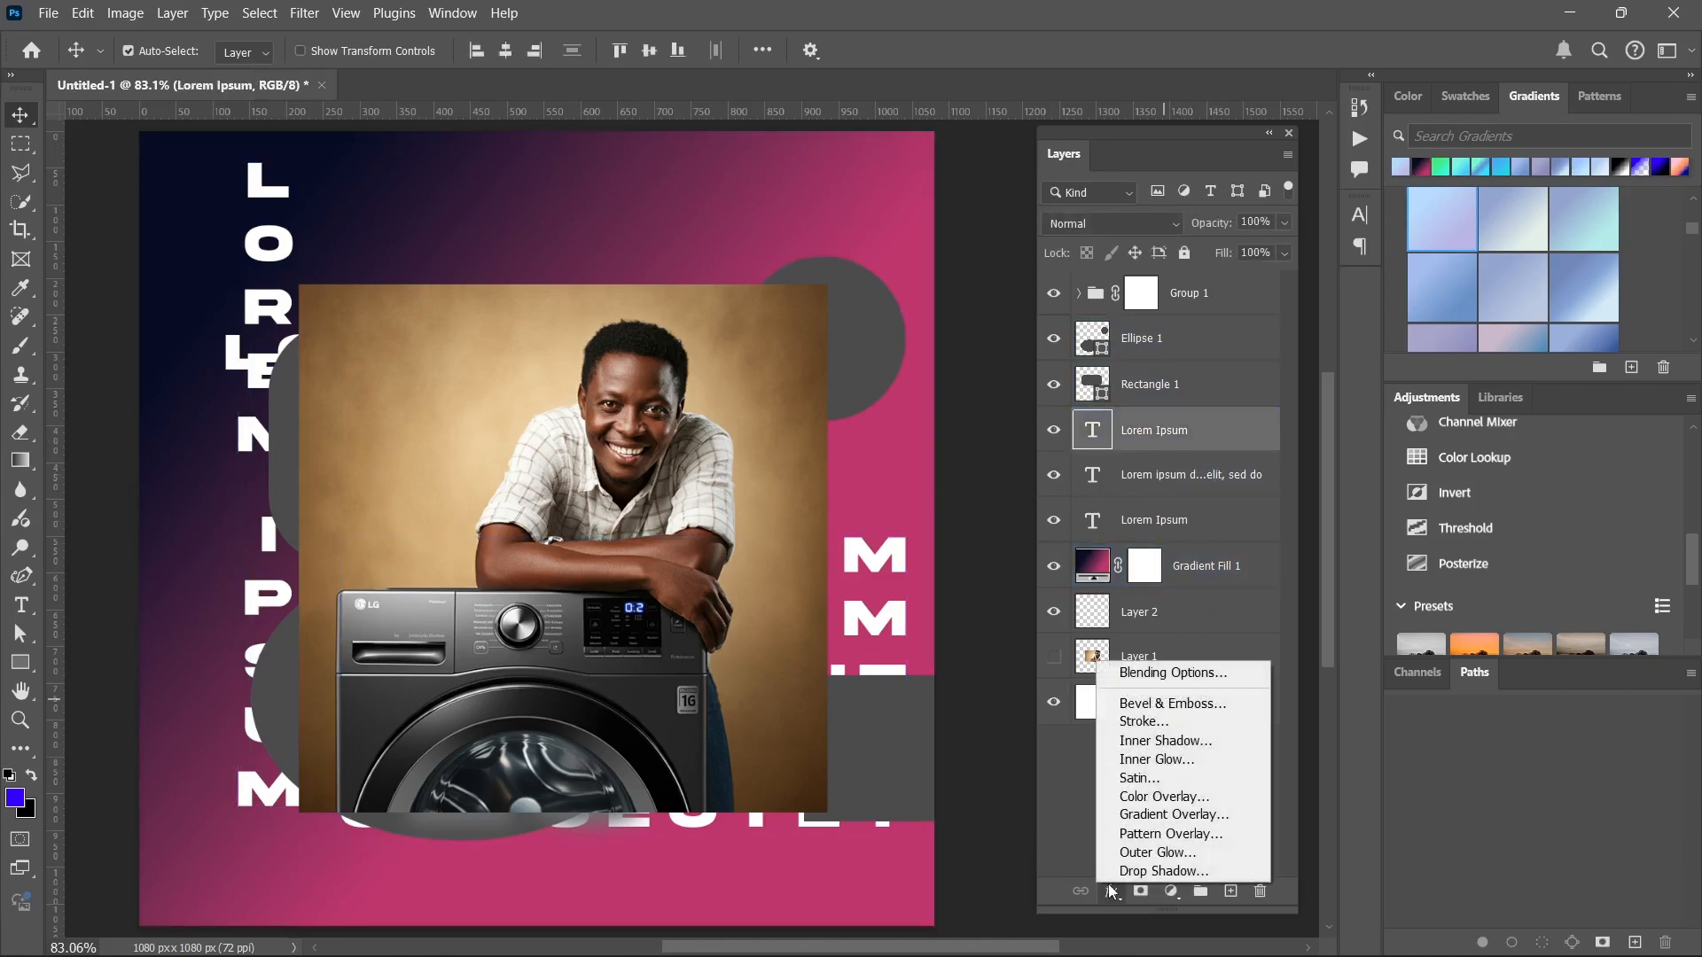
left_click(1095, 834)
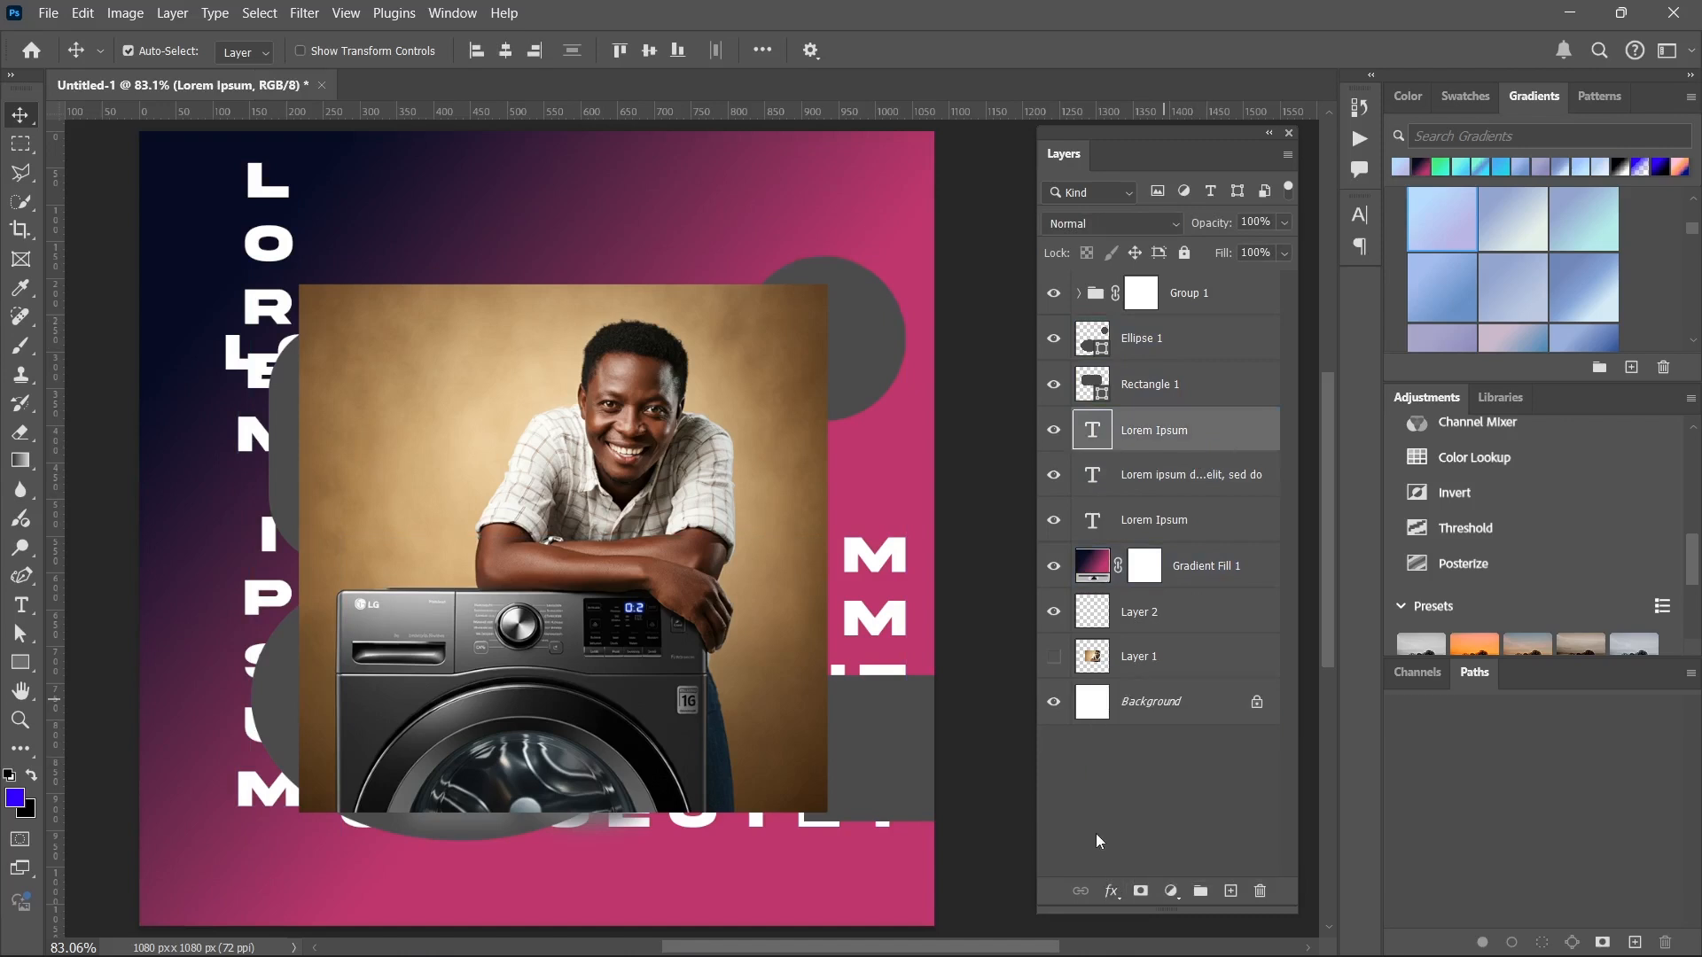
left_click(1109, 892)
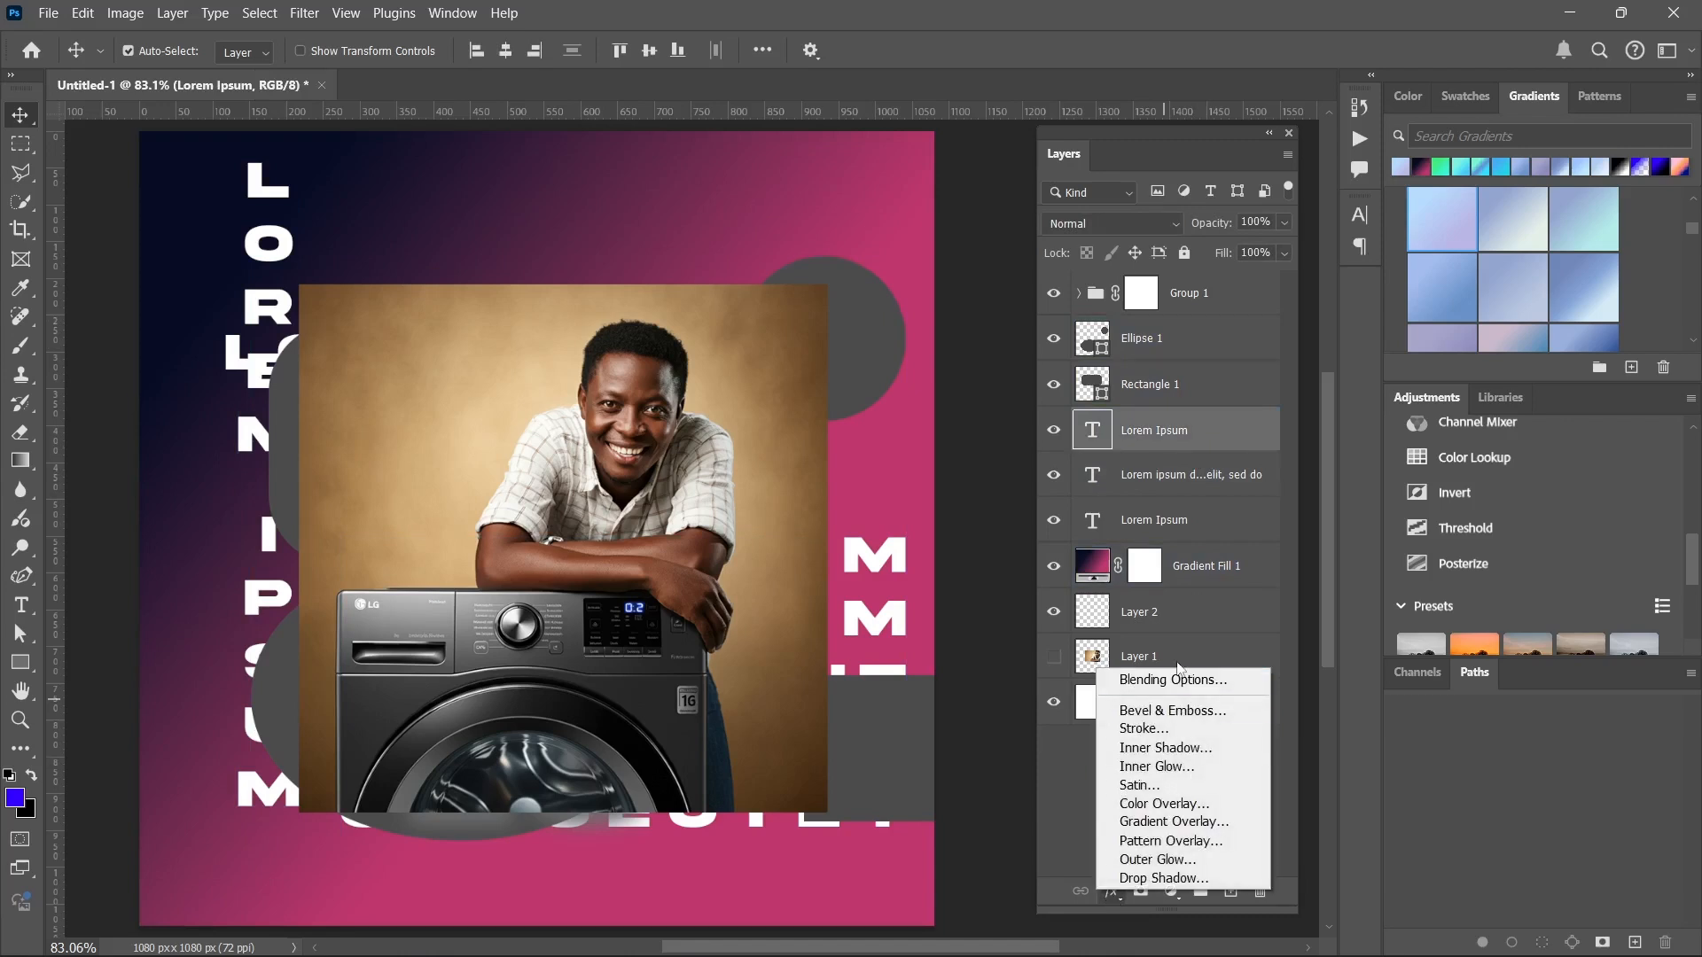
left_click(1076, 777)
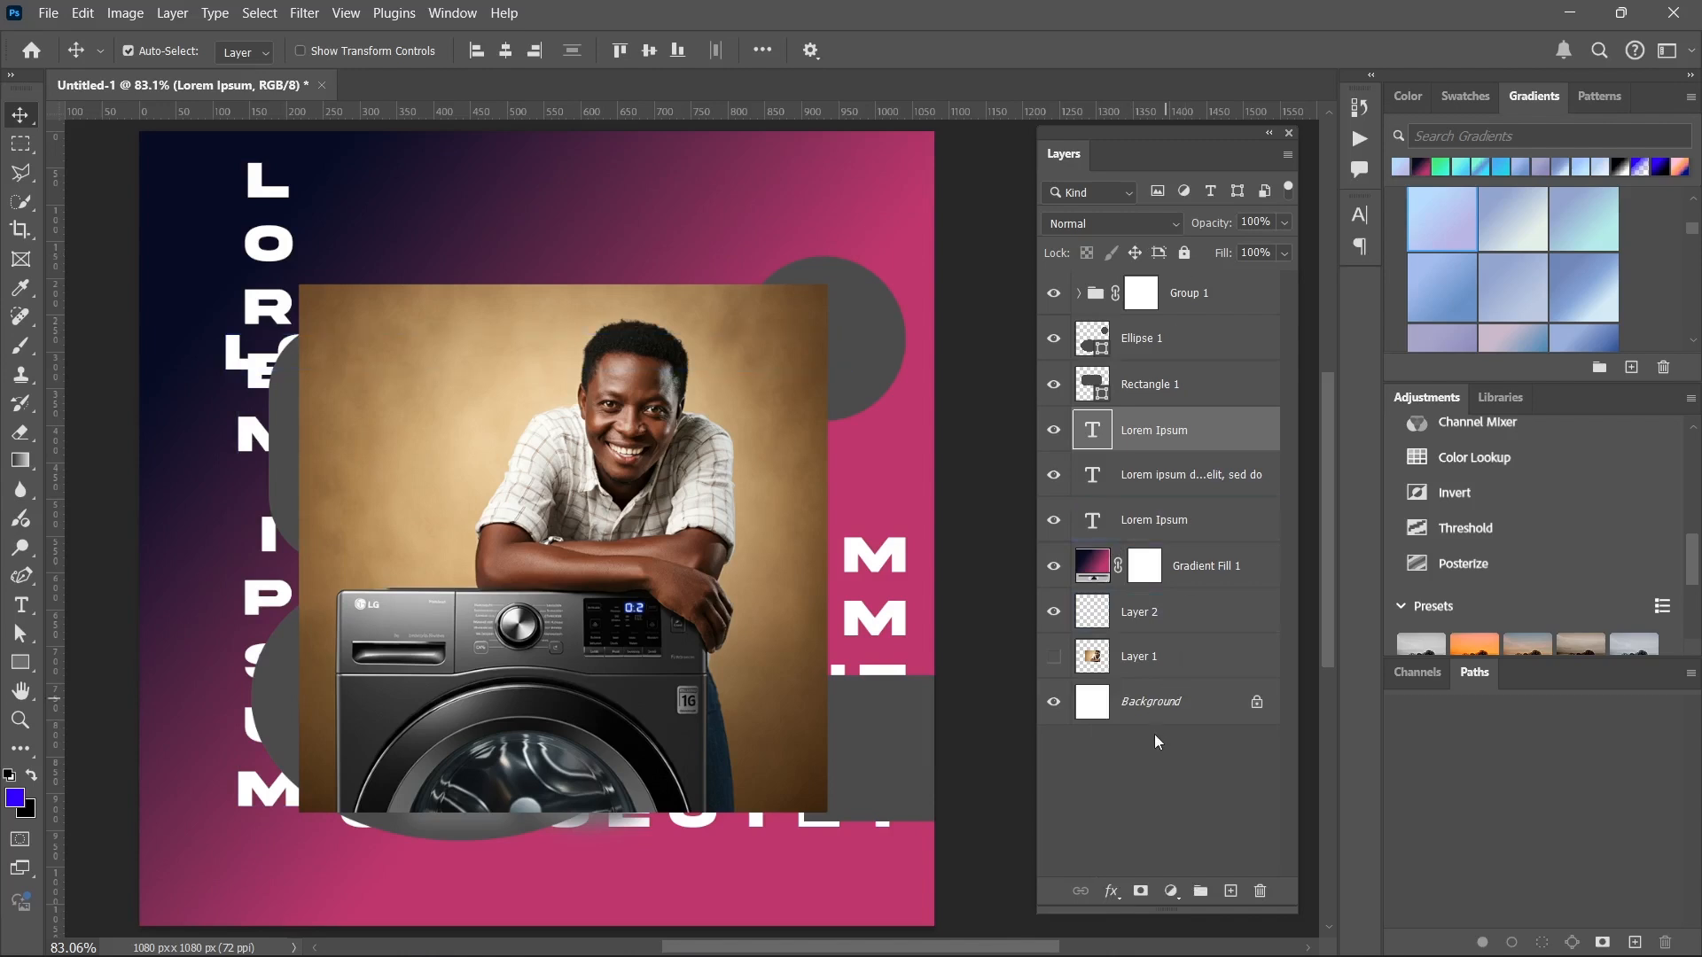
left_click(1150, 785)
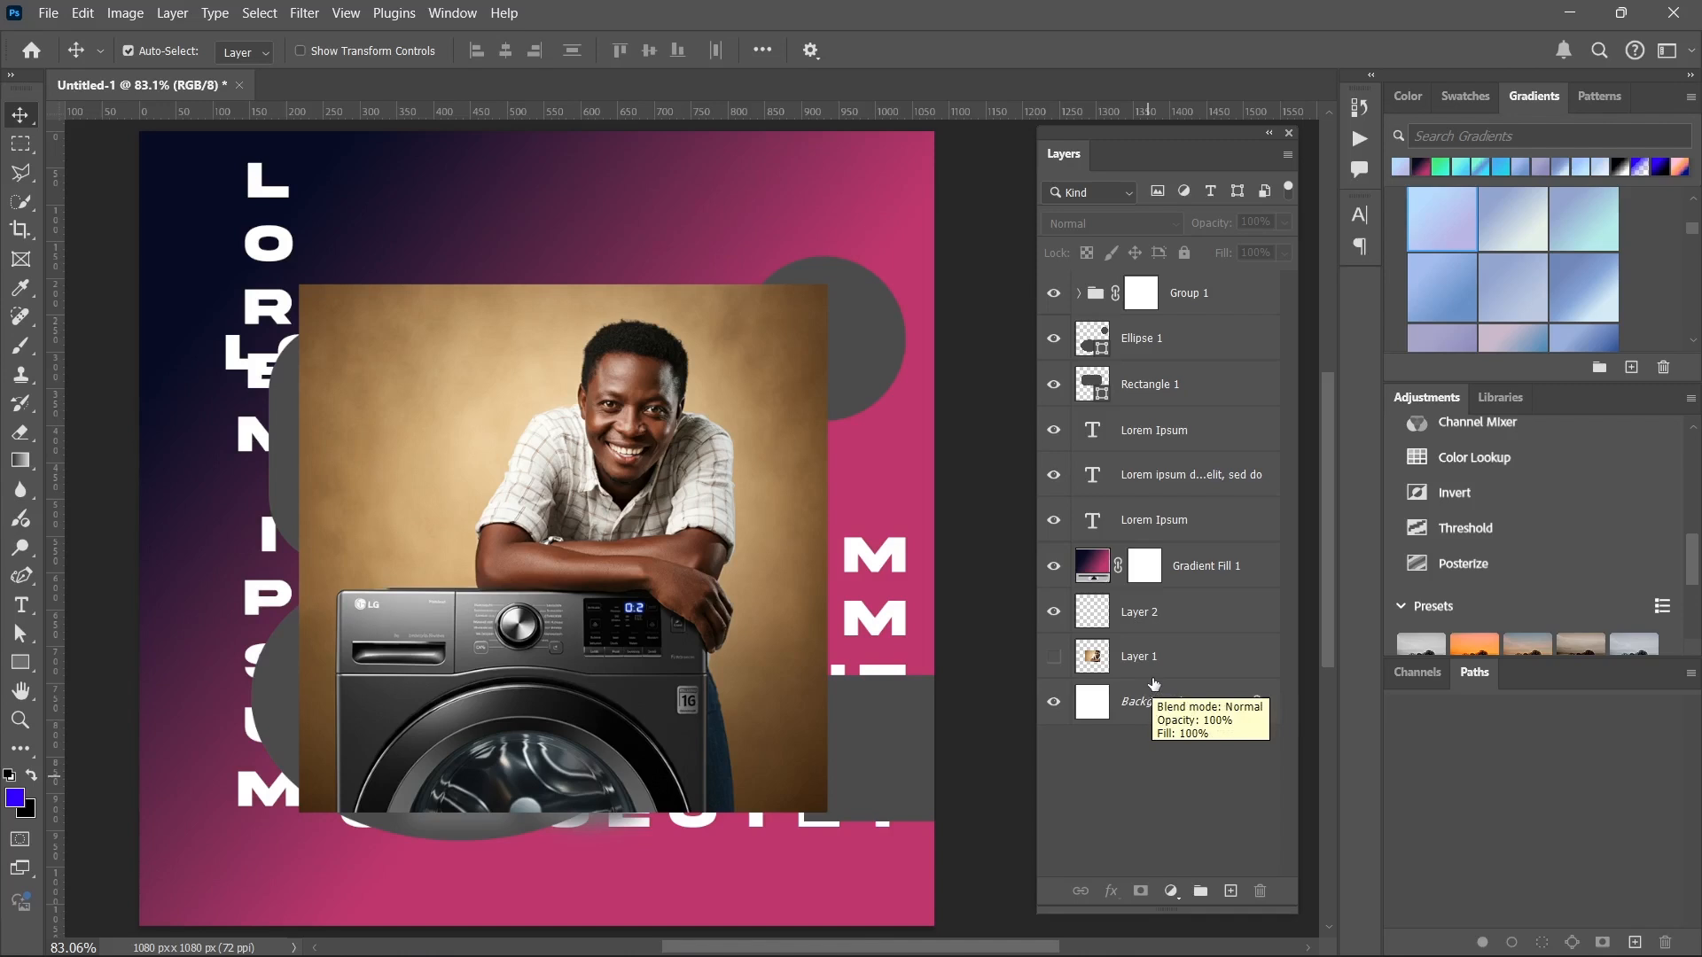
Expand Group 1 and move its image_fx_ (15) photo slightly to the right and up.
left_click(1093, 296)
left_click(1079, 292)
left_click(1143, 337)
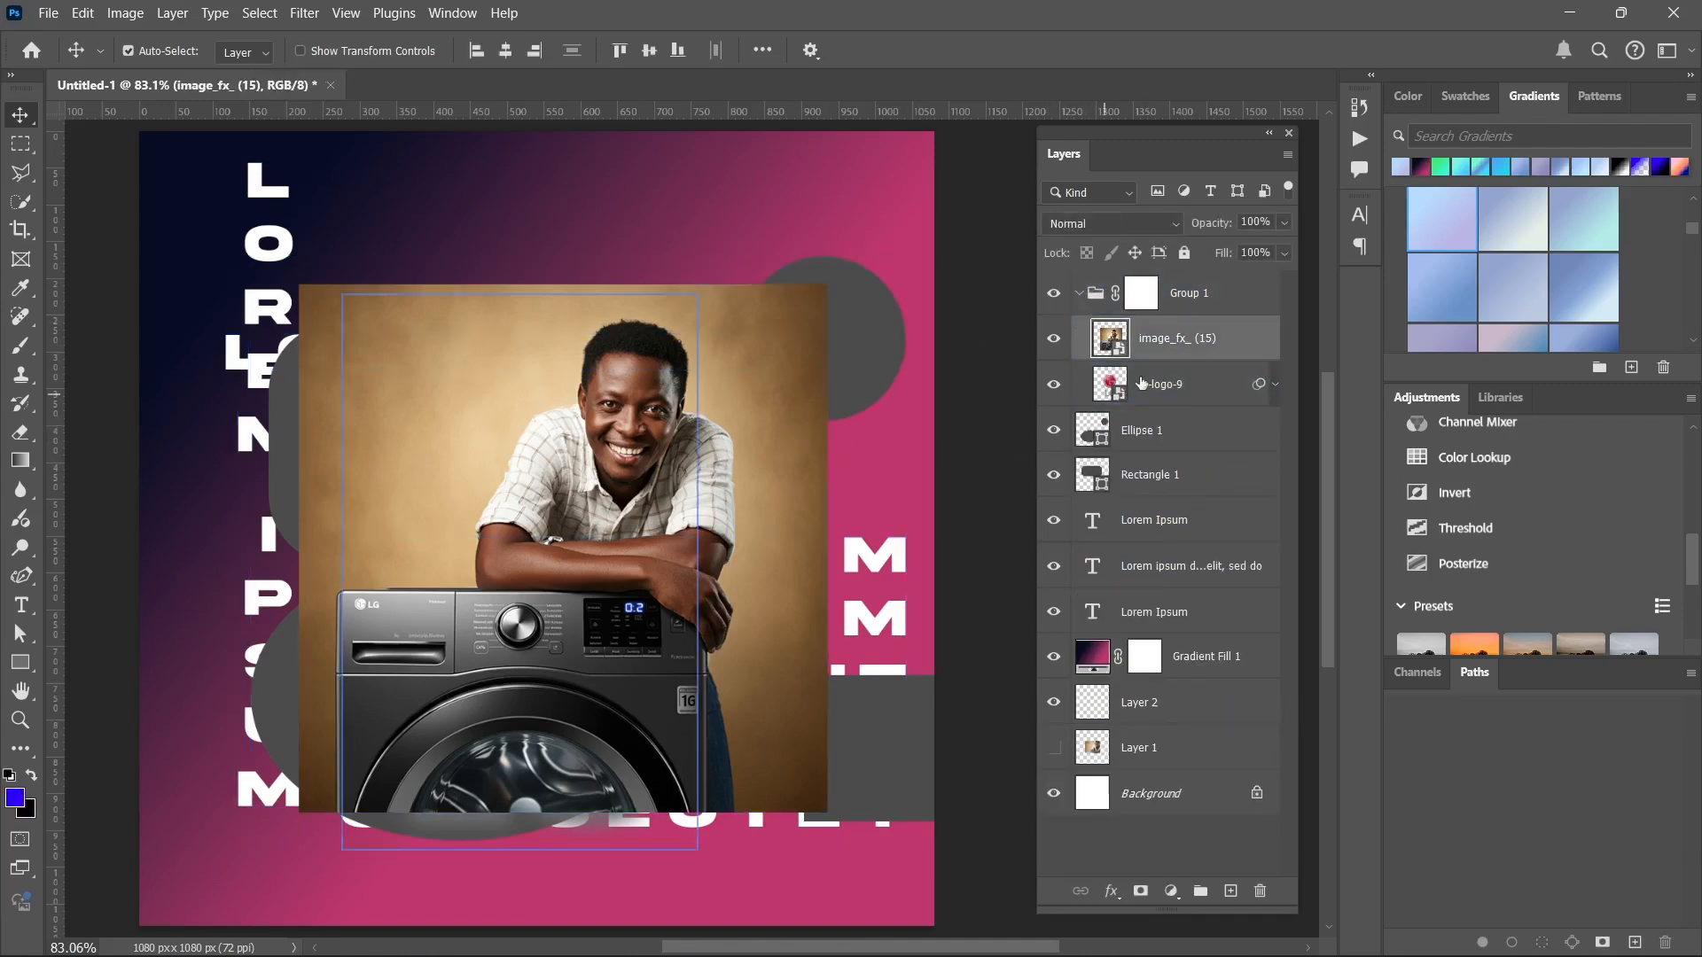
left_click_drag(576, 422, 602, 463)
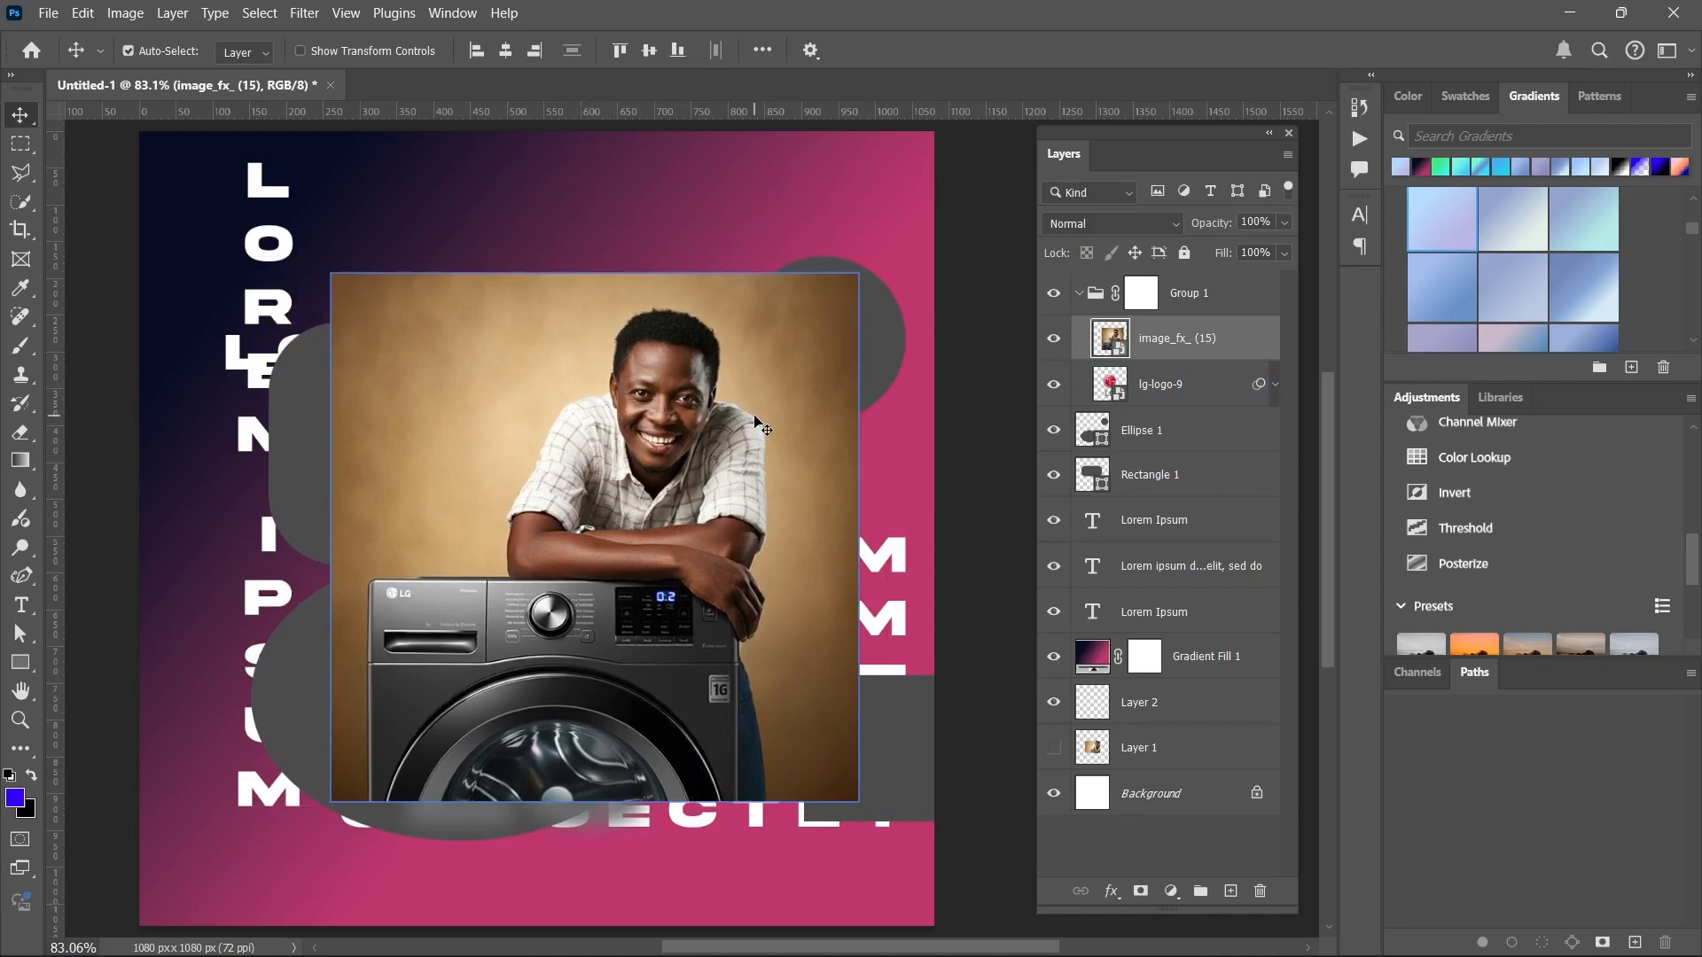
double_click(1232, 342)
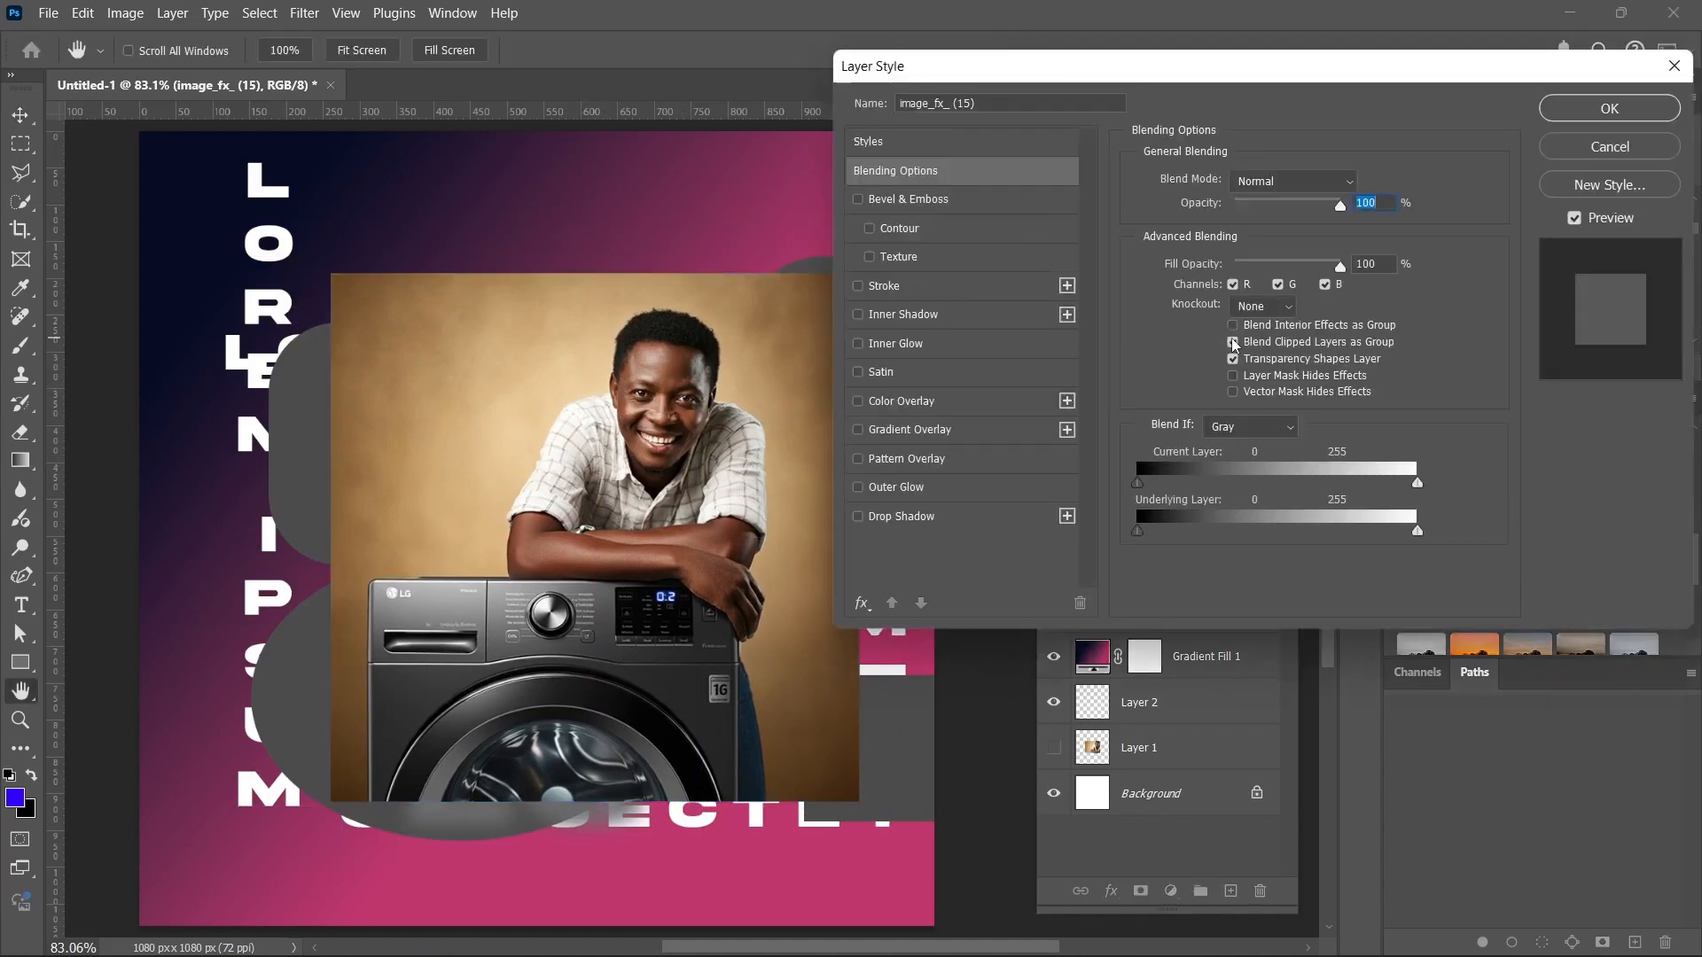
left_click_drag(1261, 64, 1210, 99)
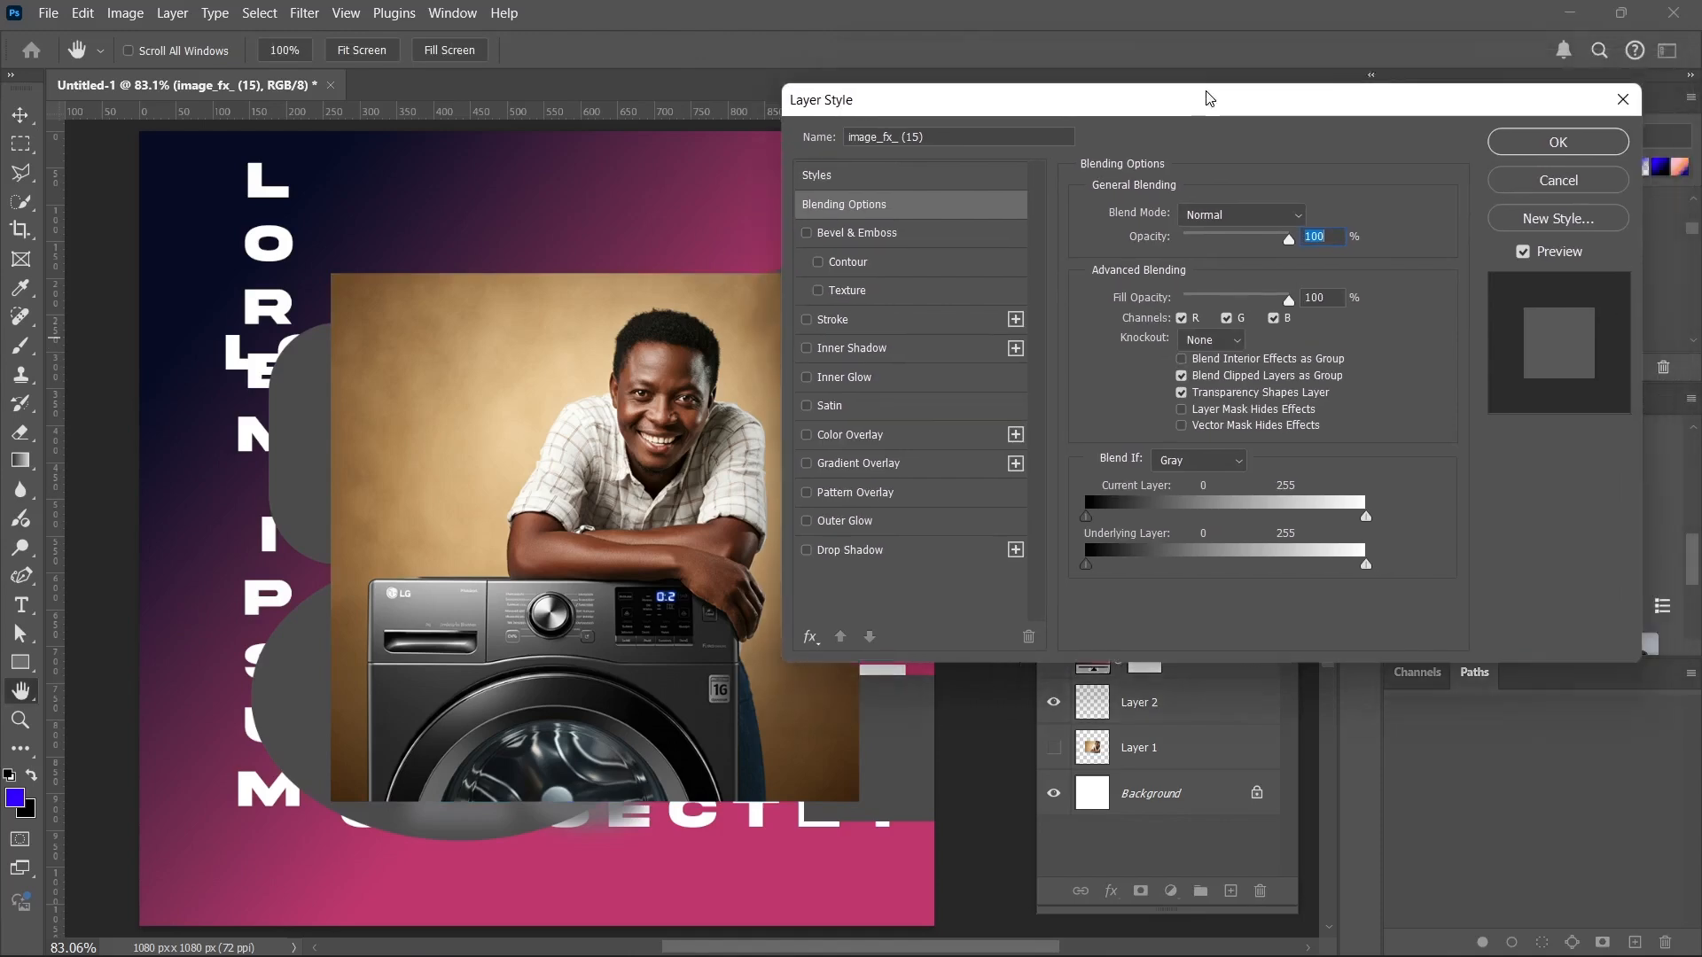
left_click(1565, 183)
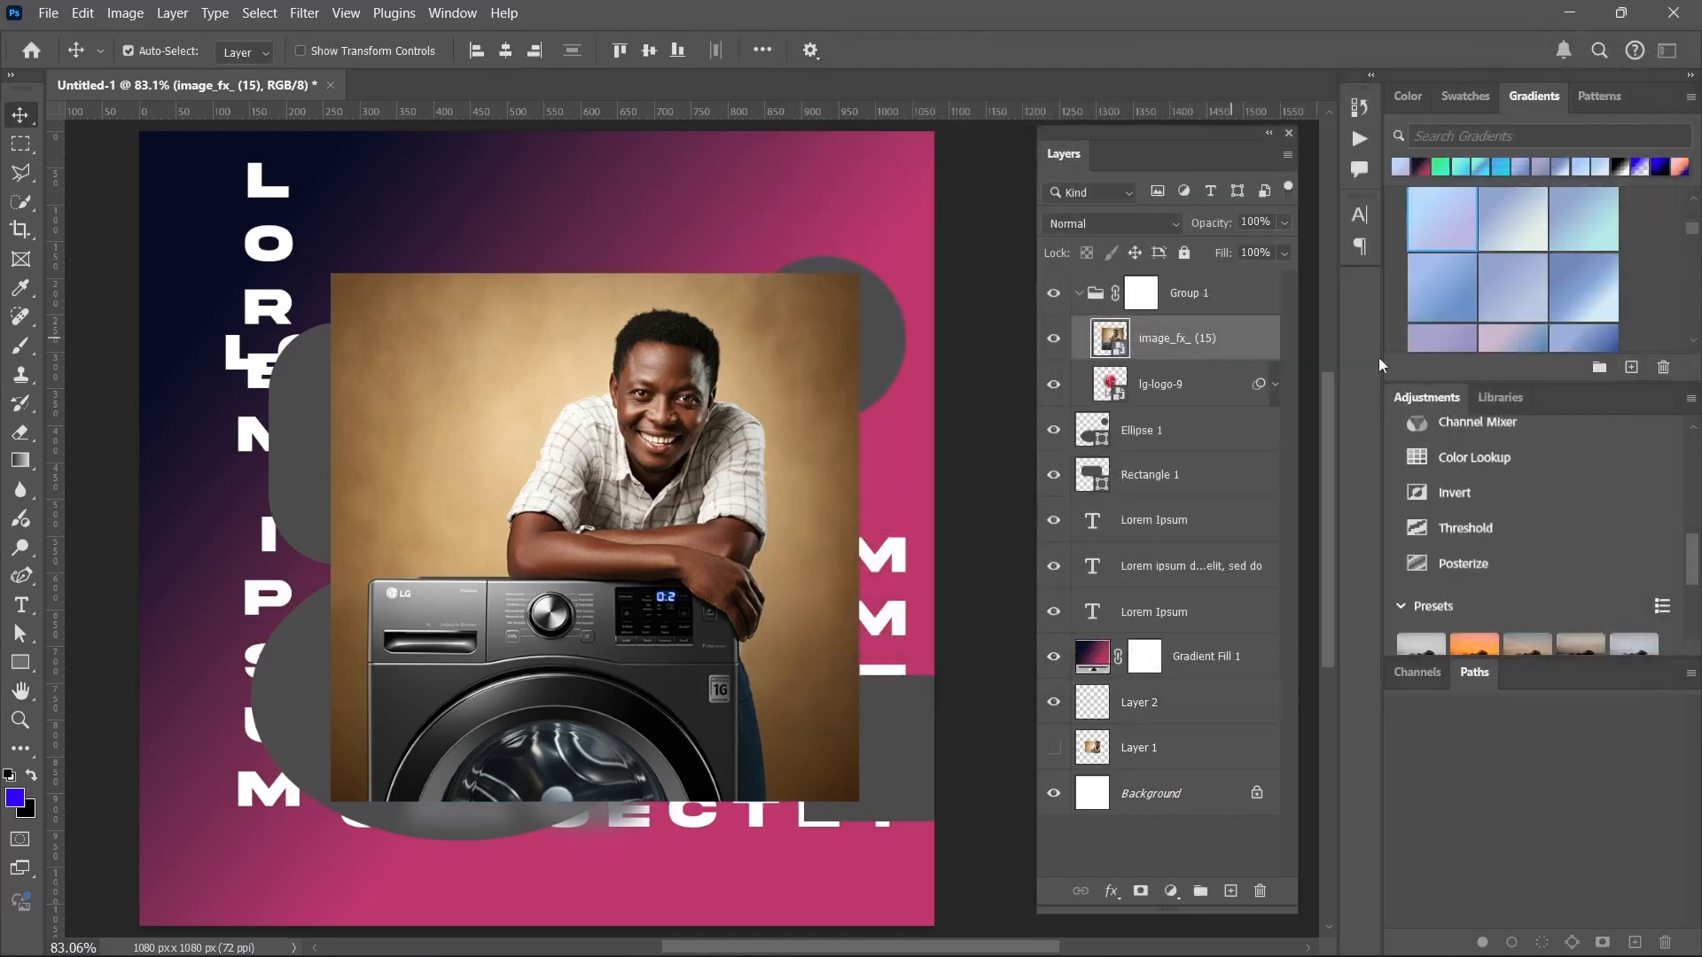
Open the blending options of the image_fx_ (15) layer, preview Bevel & Emboss on the photo, and leave that effect disabled.
right_click(1241, 336)
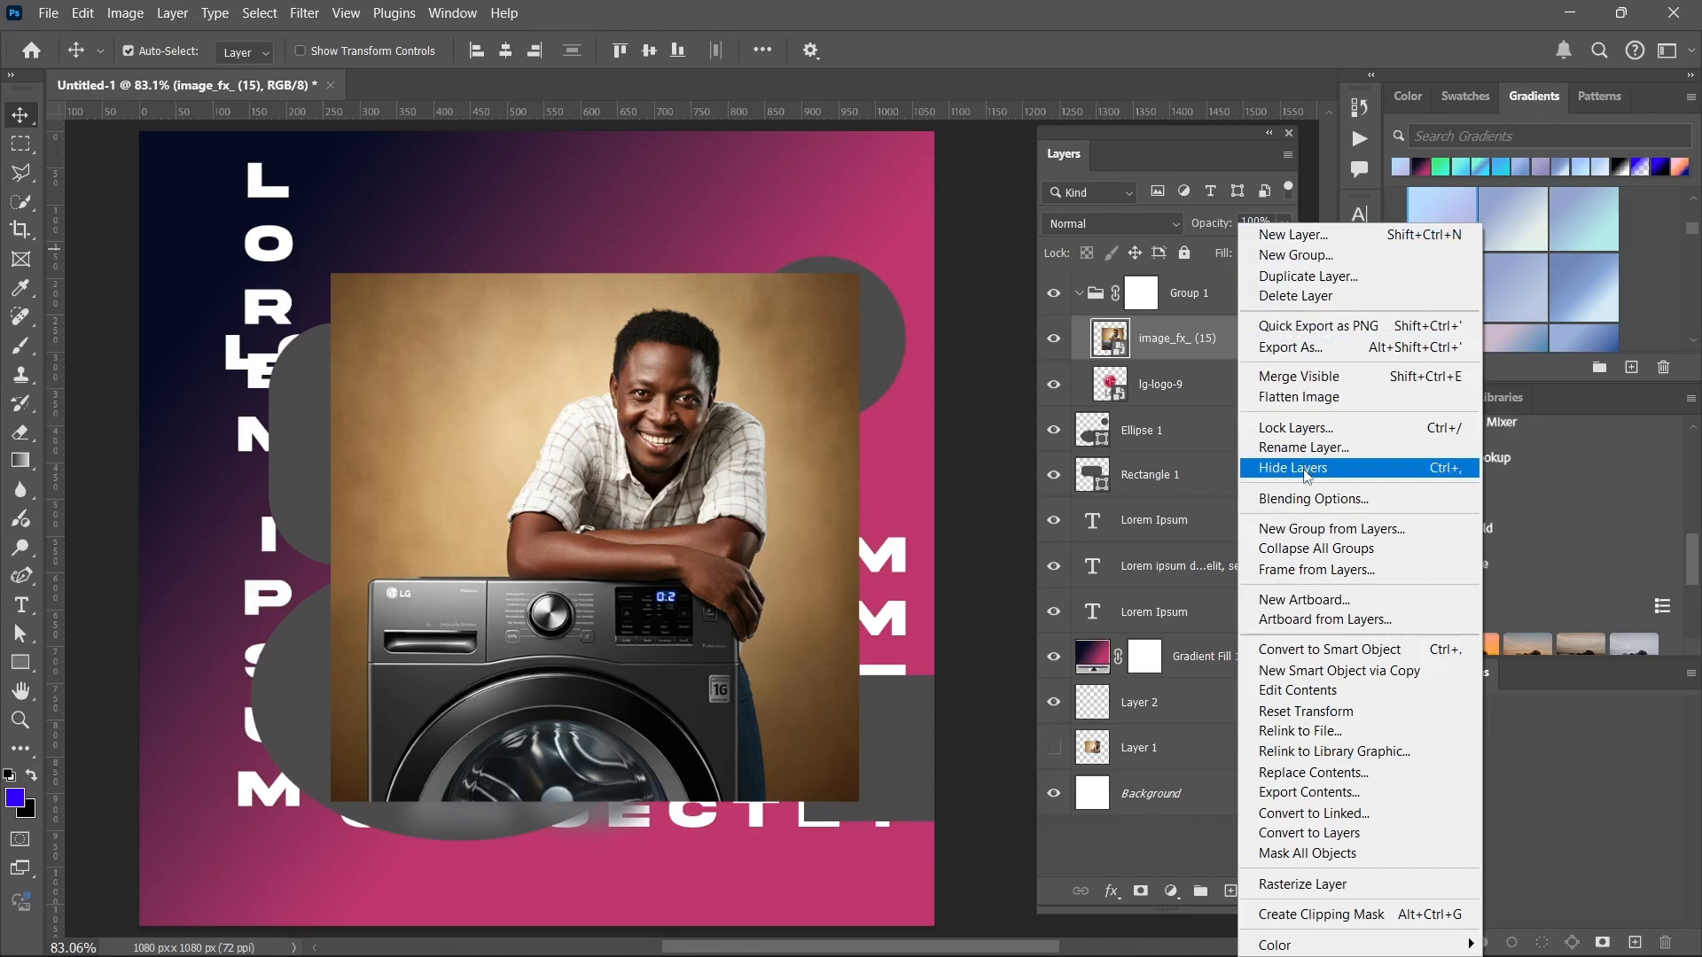
left_click(1306, 501)
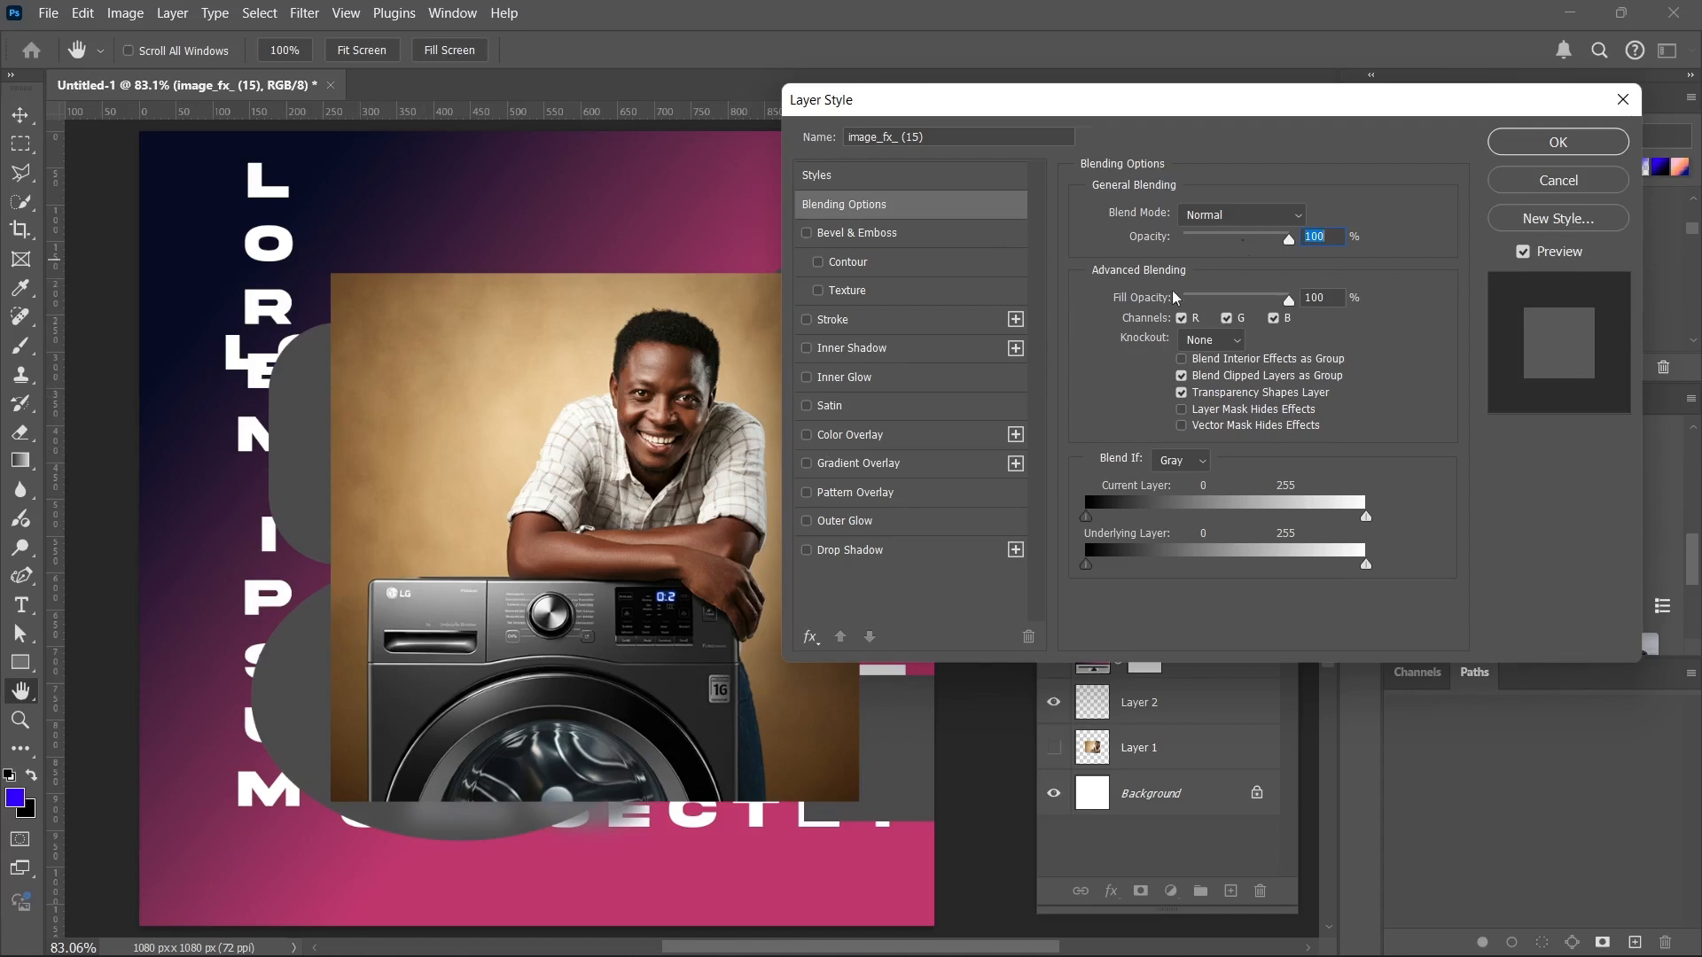
left_click(873, 237)
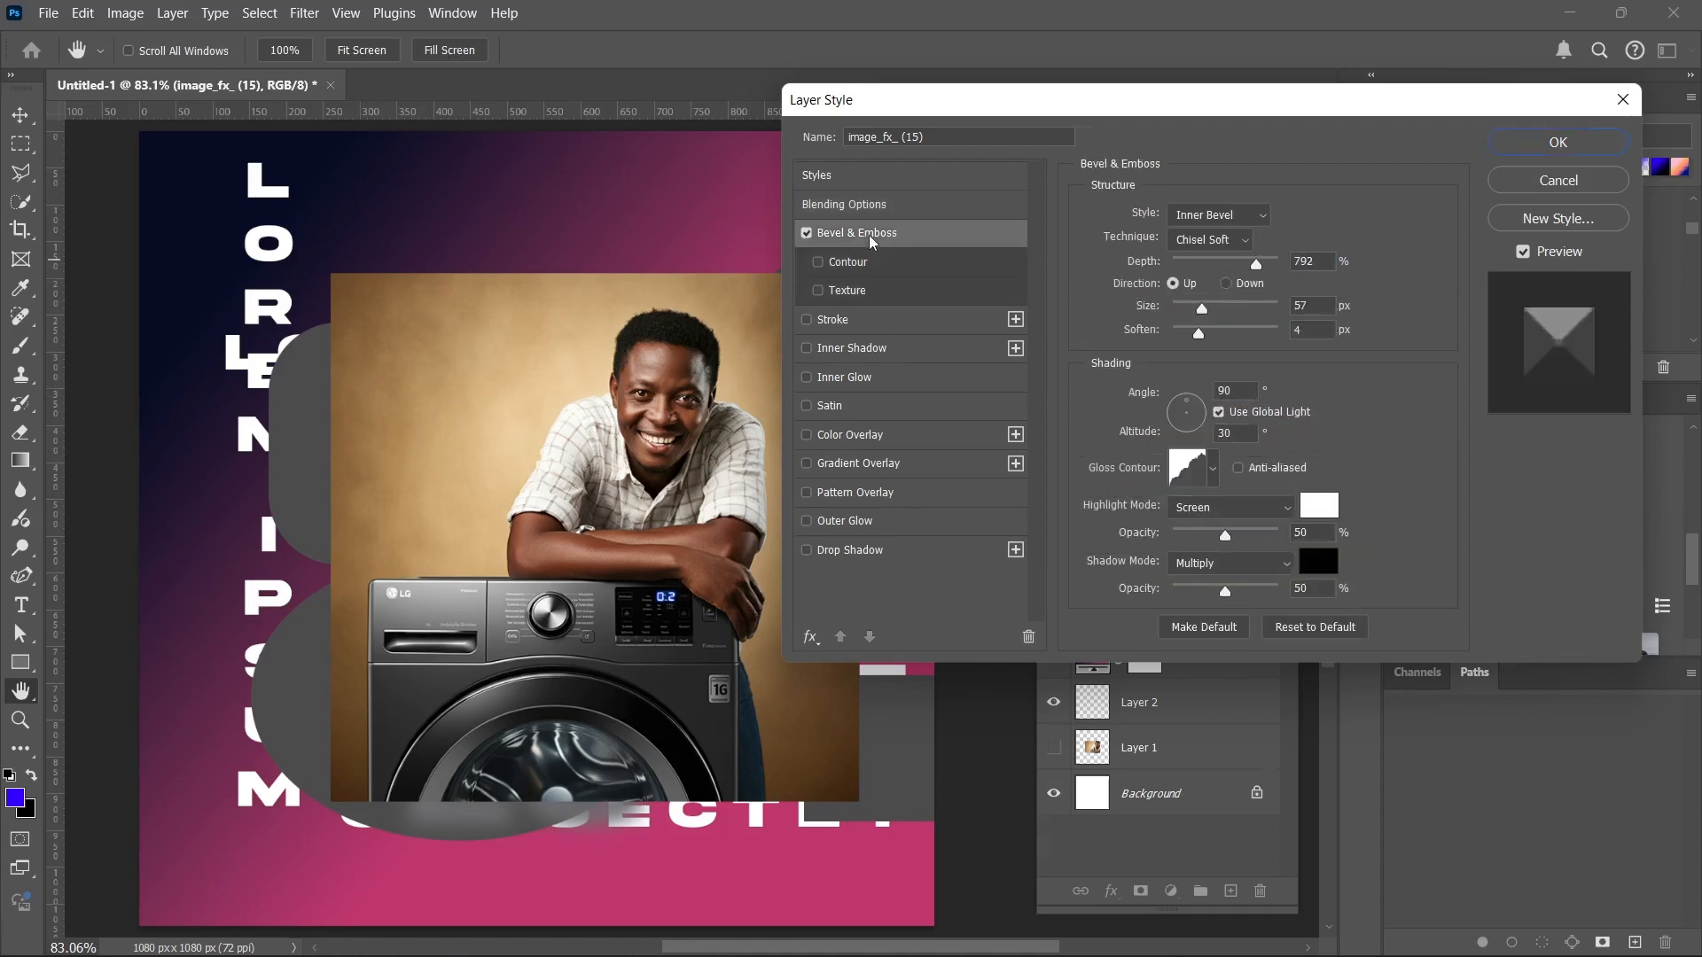
left_click_drag(588, 457, 438, 448)
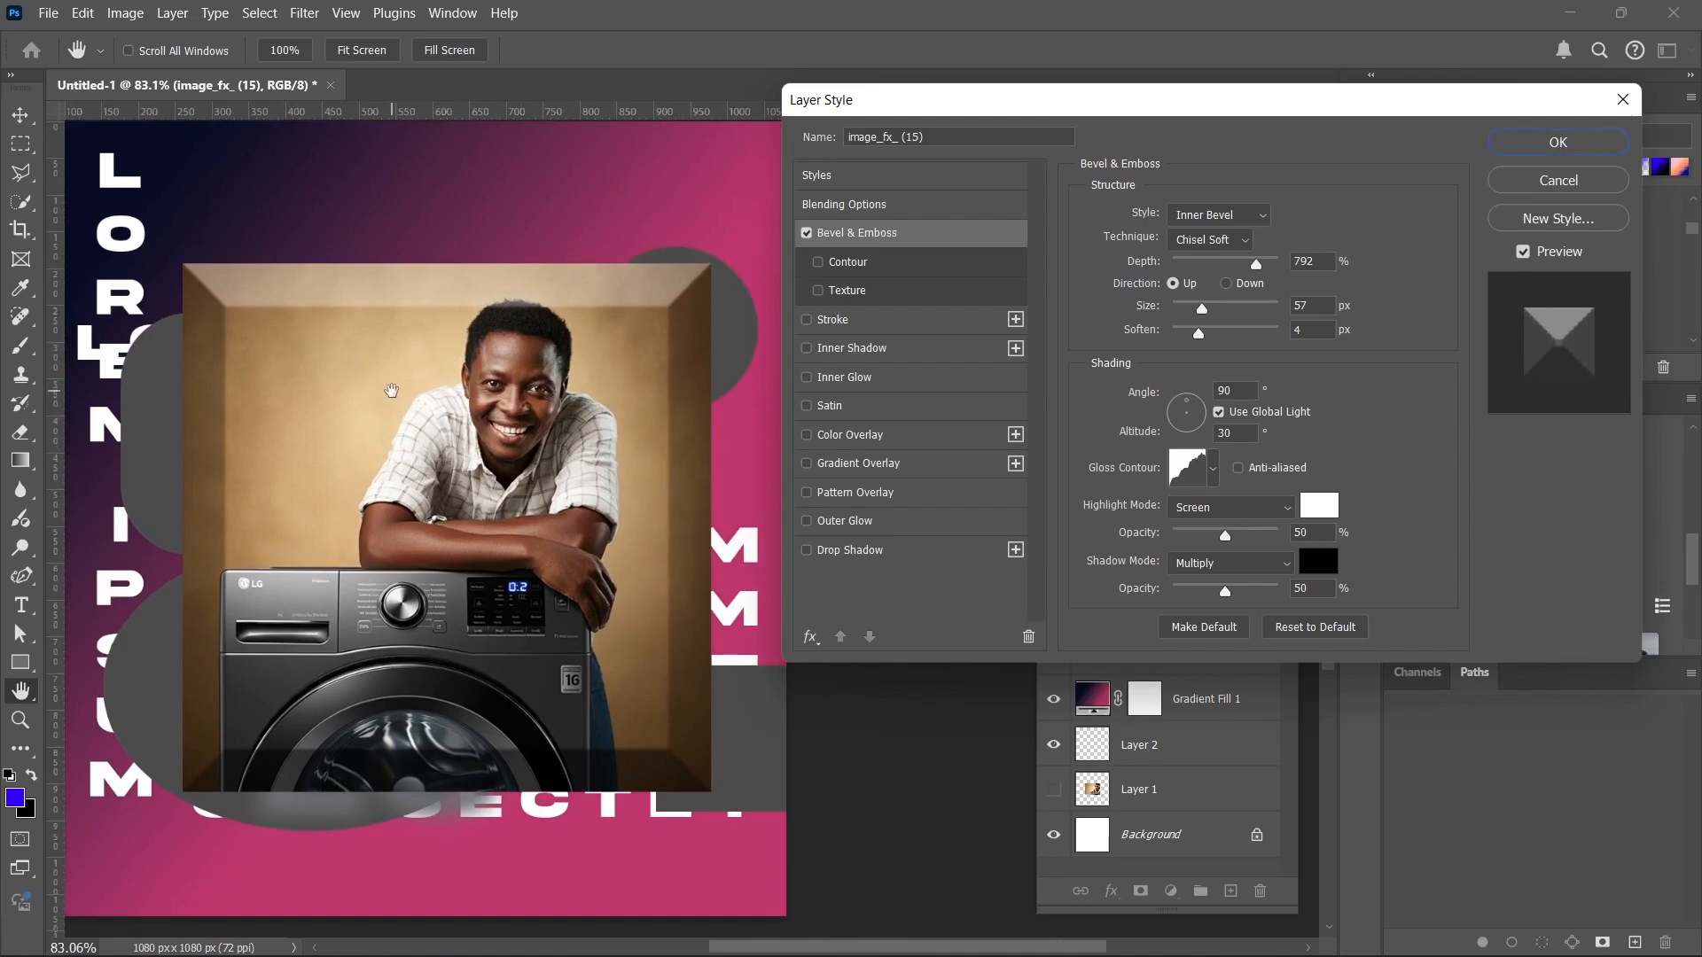
left_click(806, 235)
left_click(806, 235)
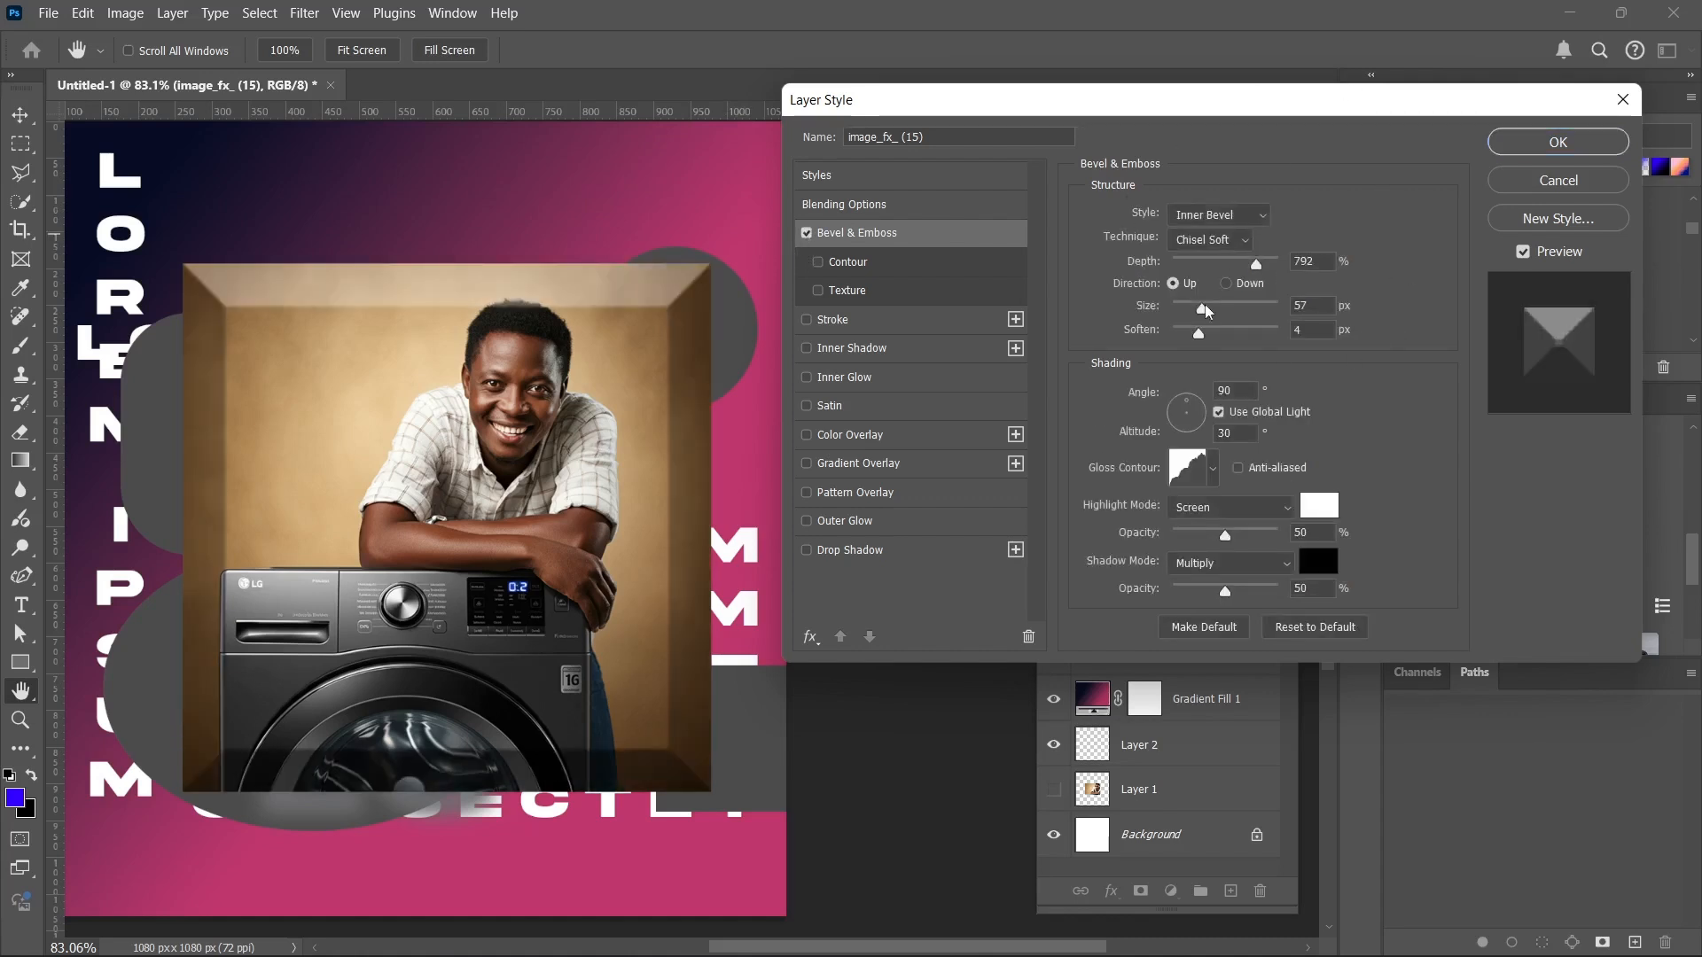
left_click(807, 233)
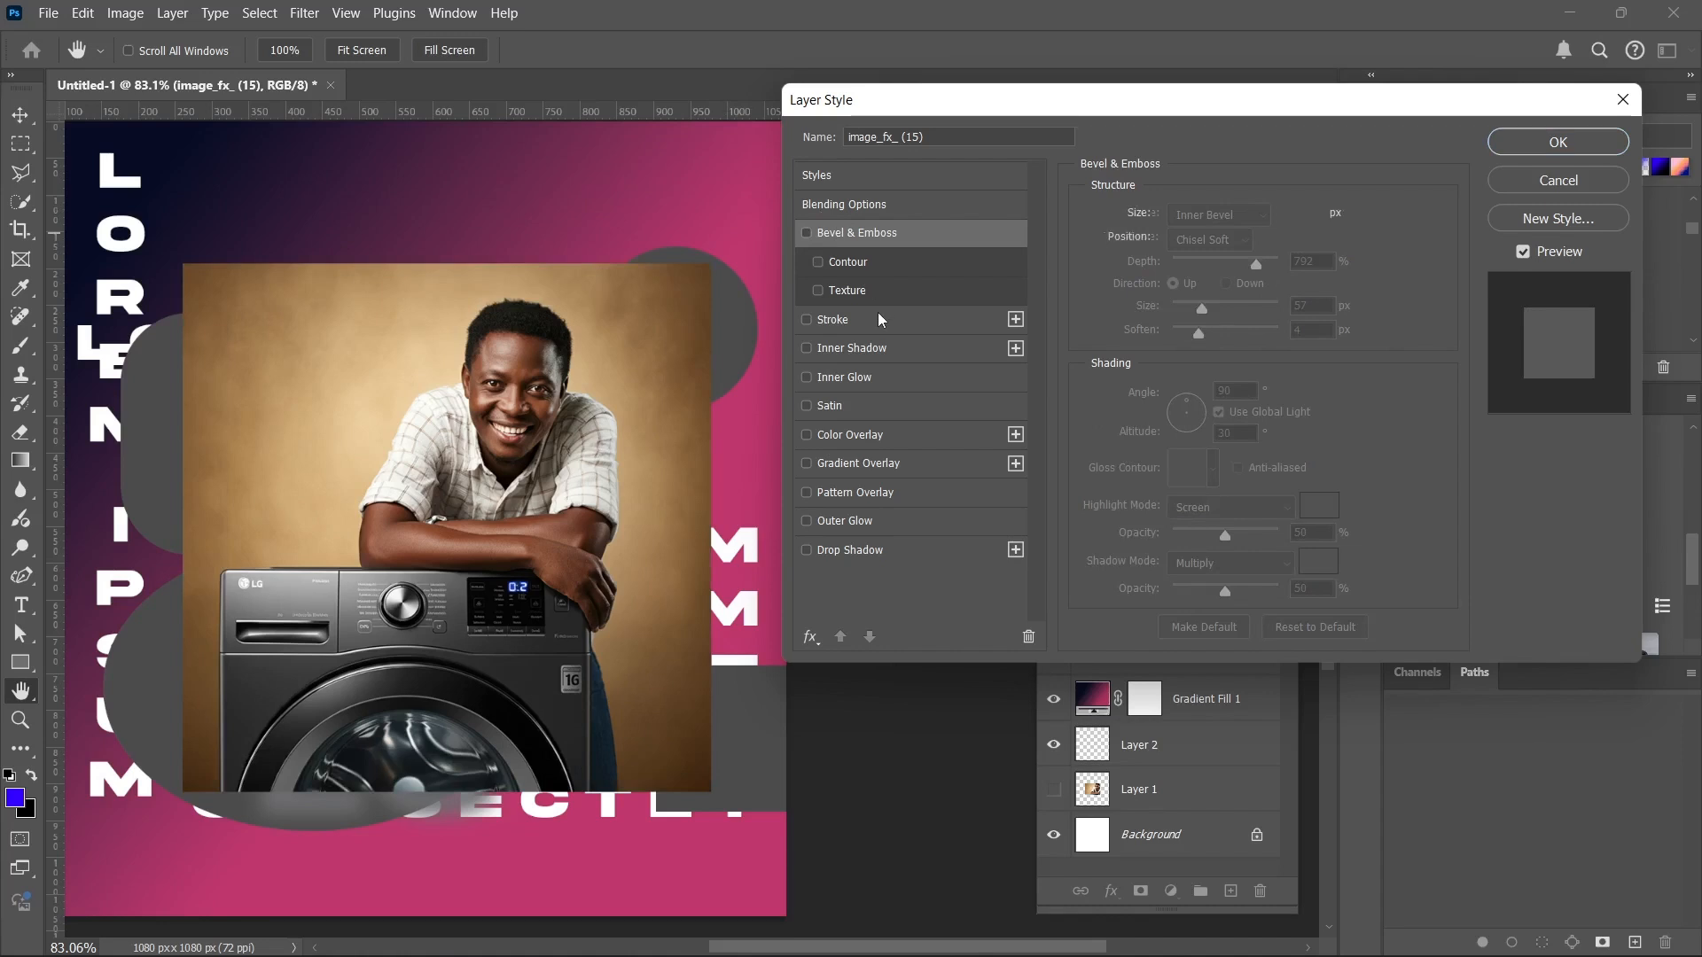
Preview a white 4 px Stroke and a default Inner Shadow on the photo, and turn both effects back off.
left_click(806, 320)
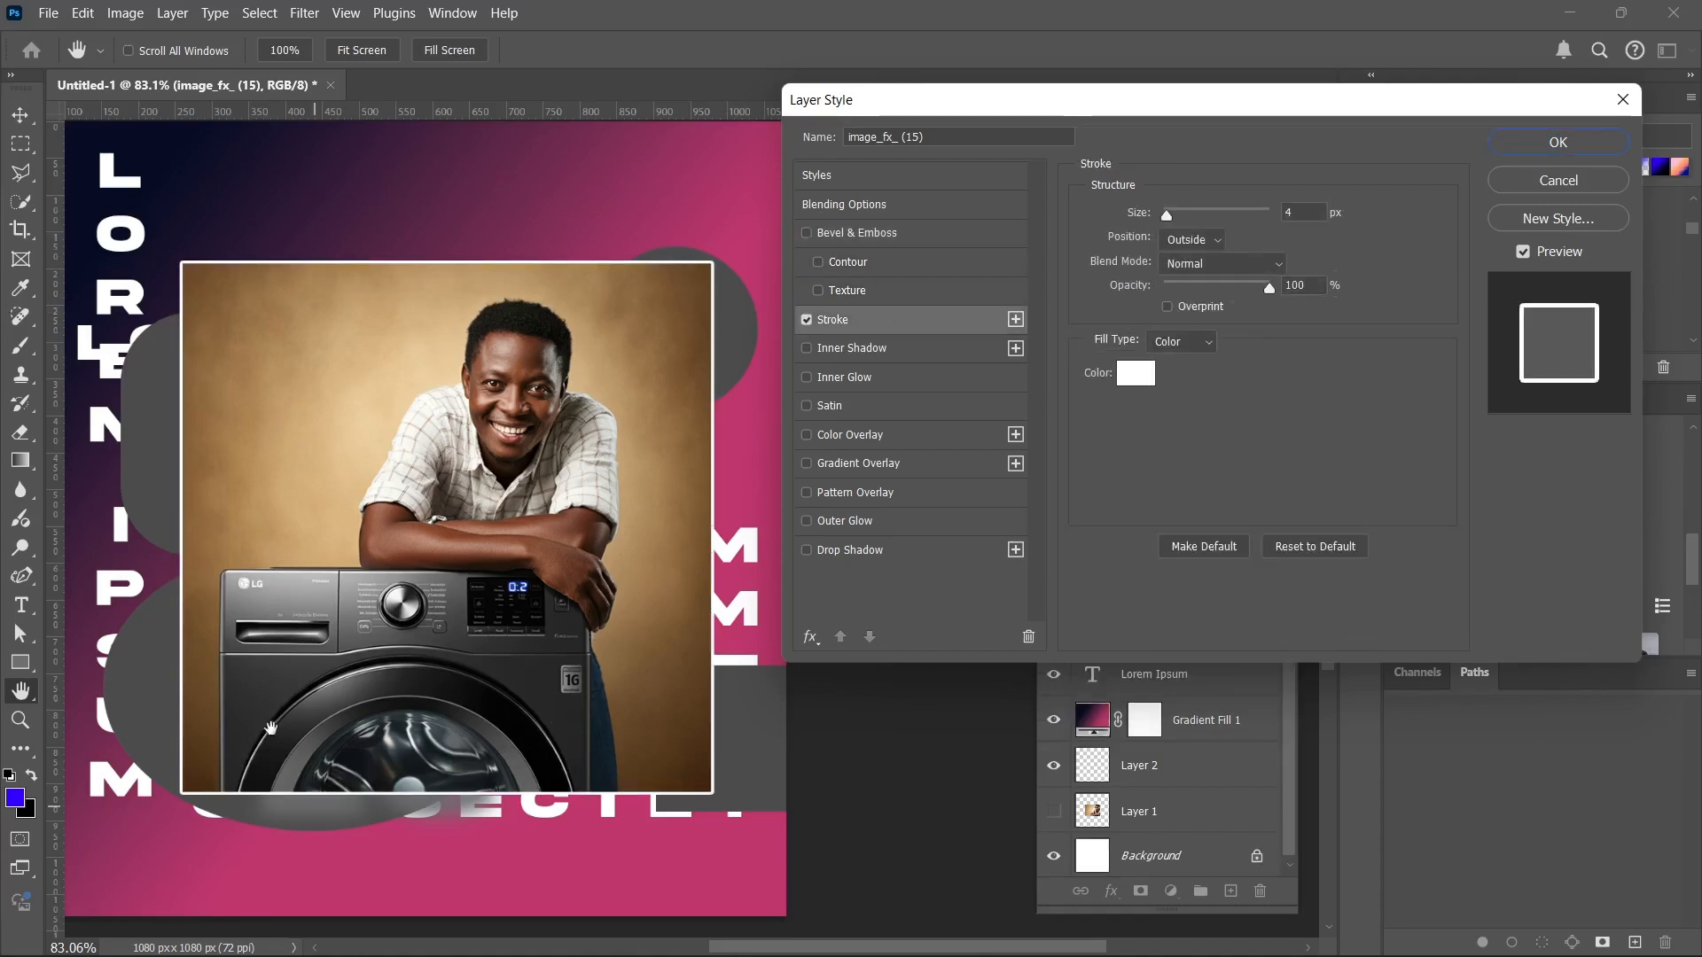
left_click(825, 348)
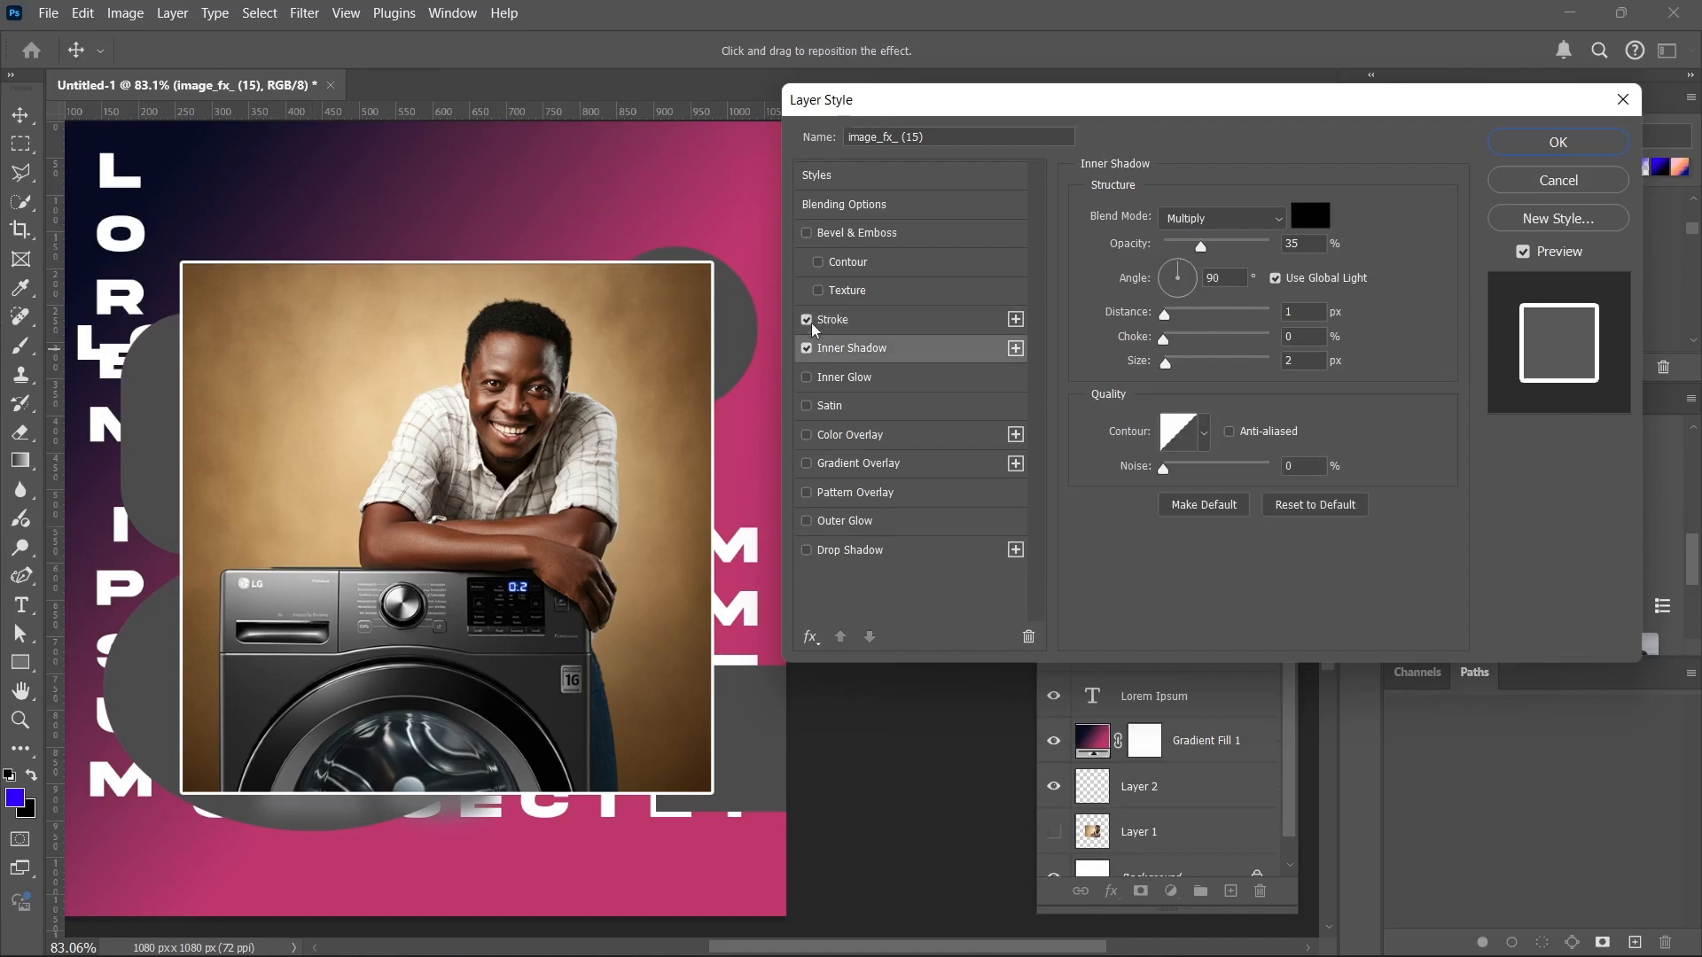
left_click(812, 326)
left_click(809, 324)
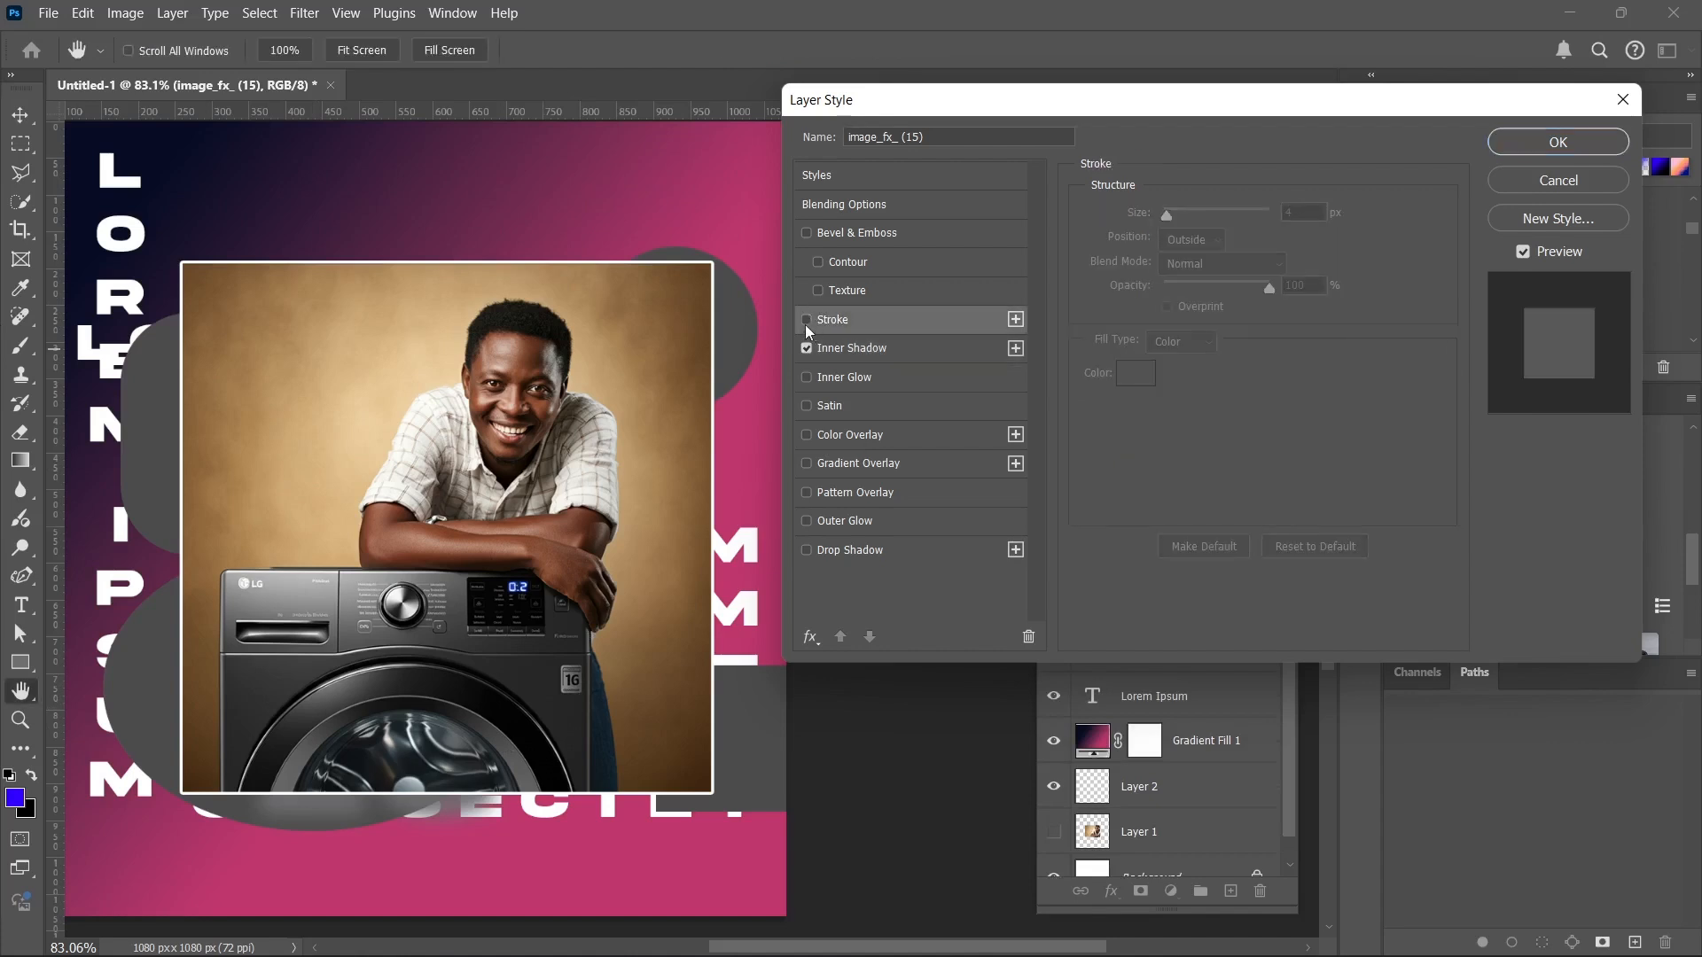
left_click(840, 357)
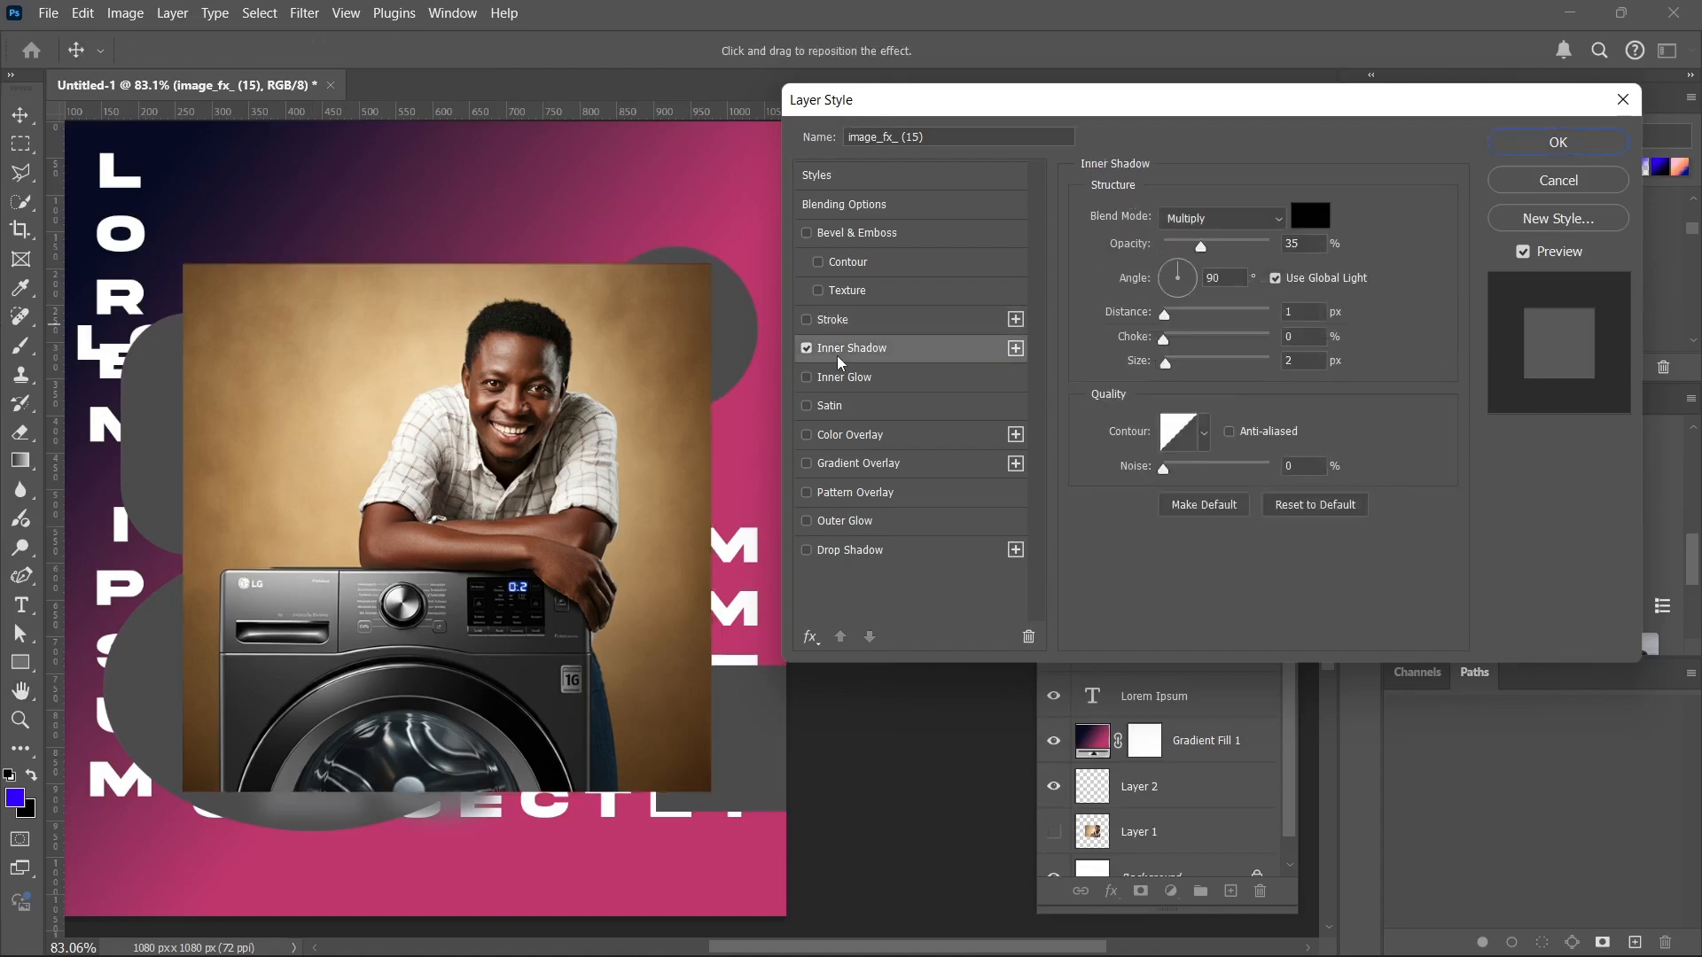
left_click(1294, 505)
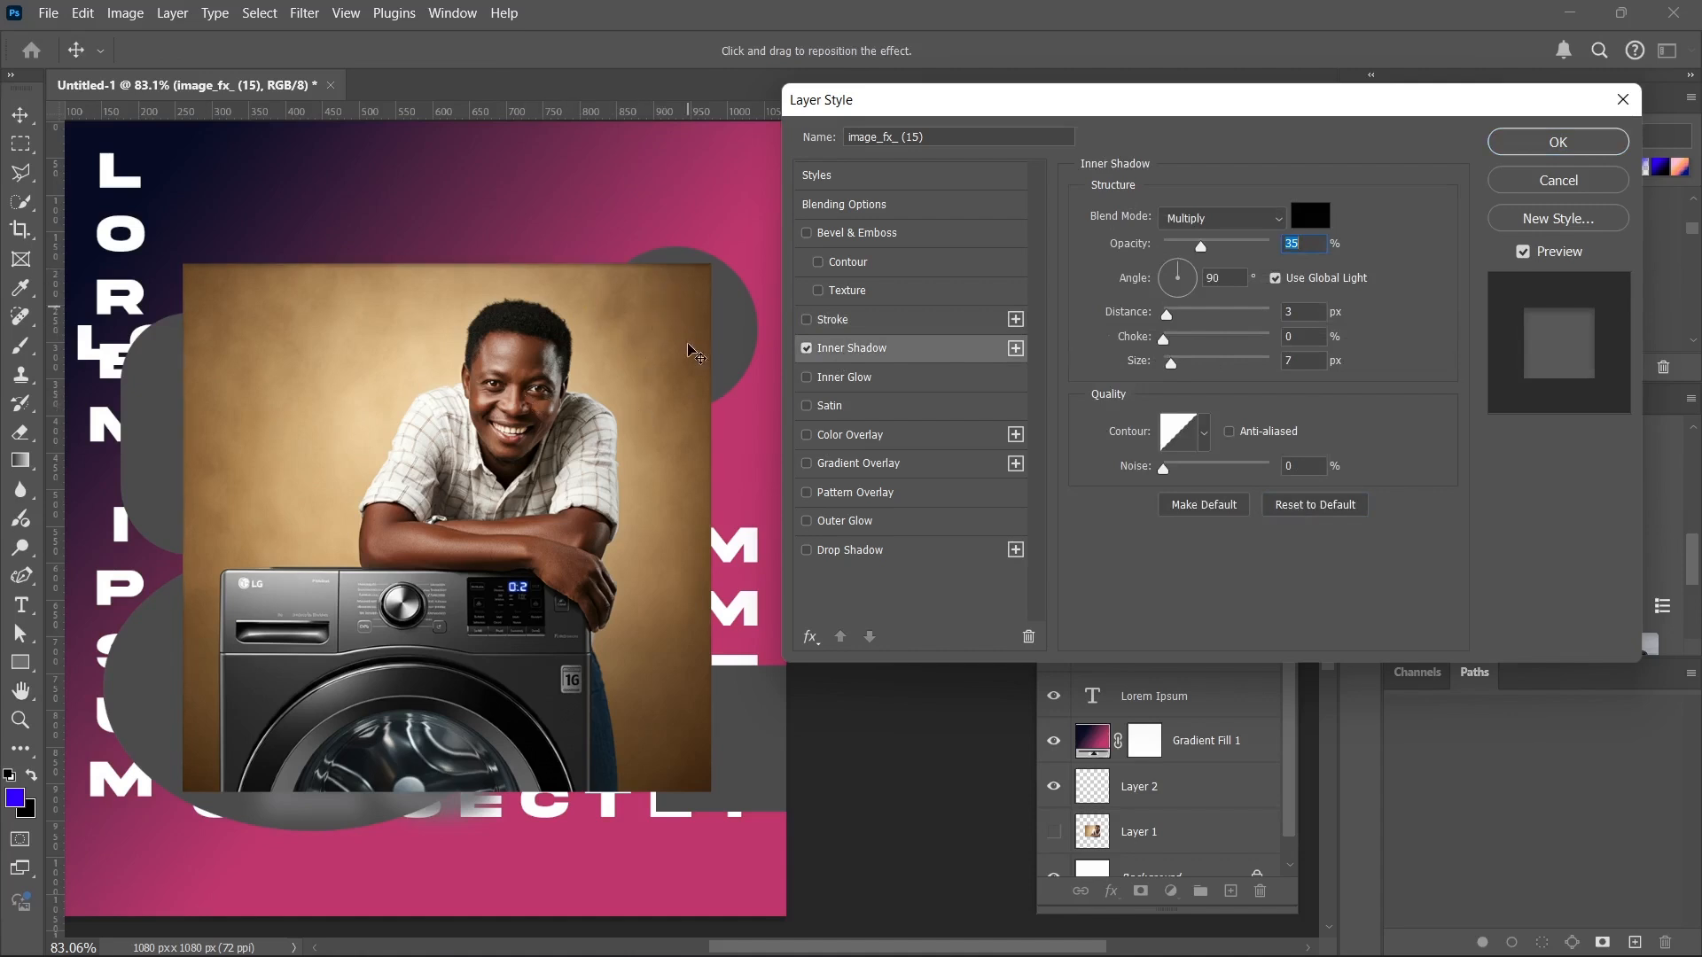
left_click(806, 349)
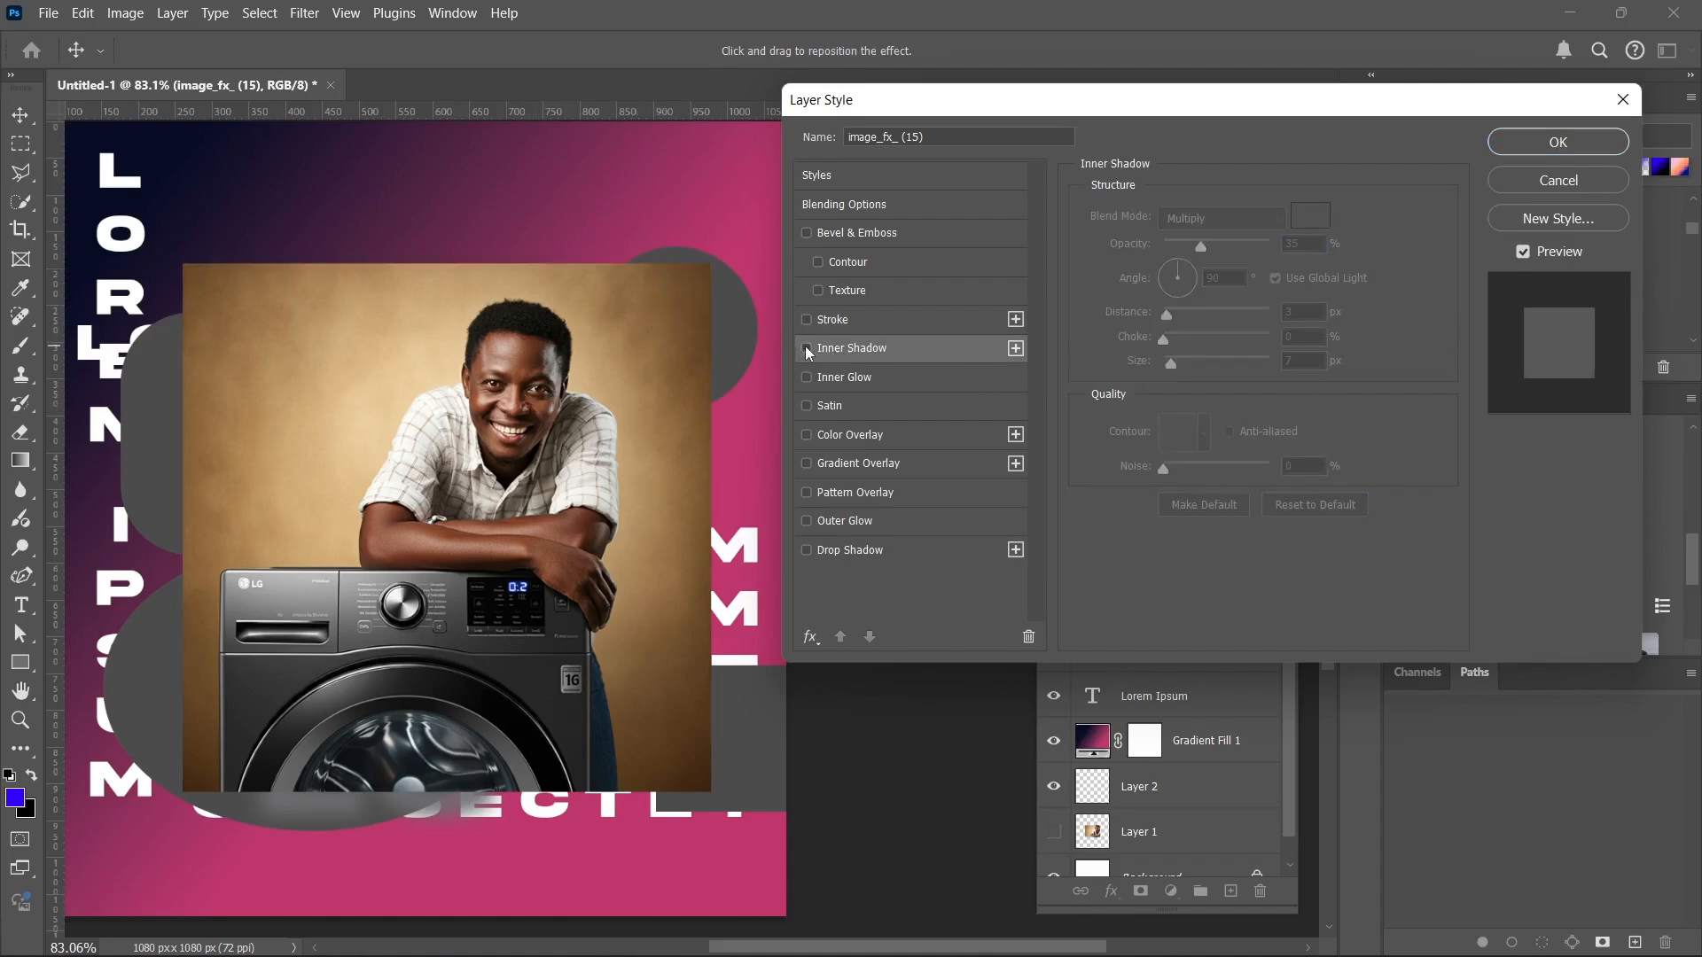
Preview the Inner Glow effect on the photo, examine its edges up close, and turn the effect back off.
left_click(808, 378)
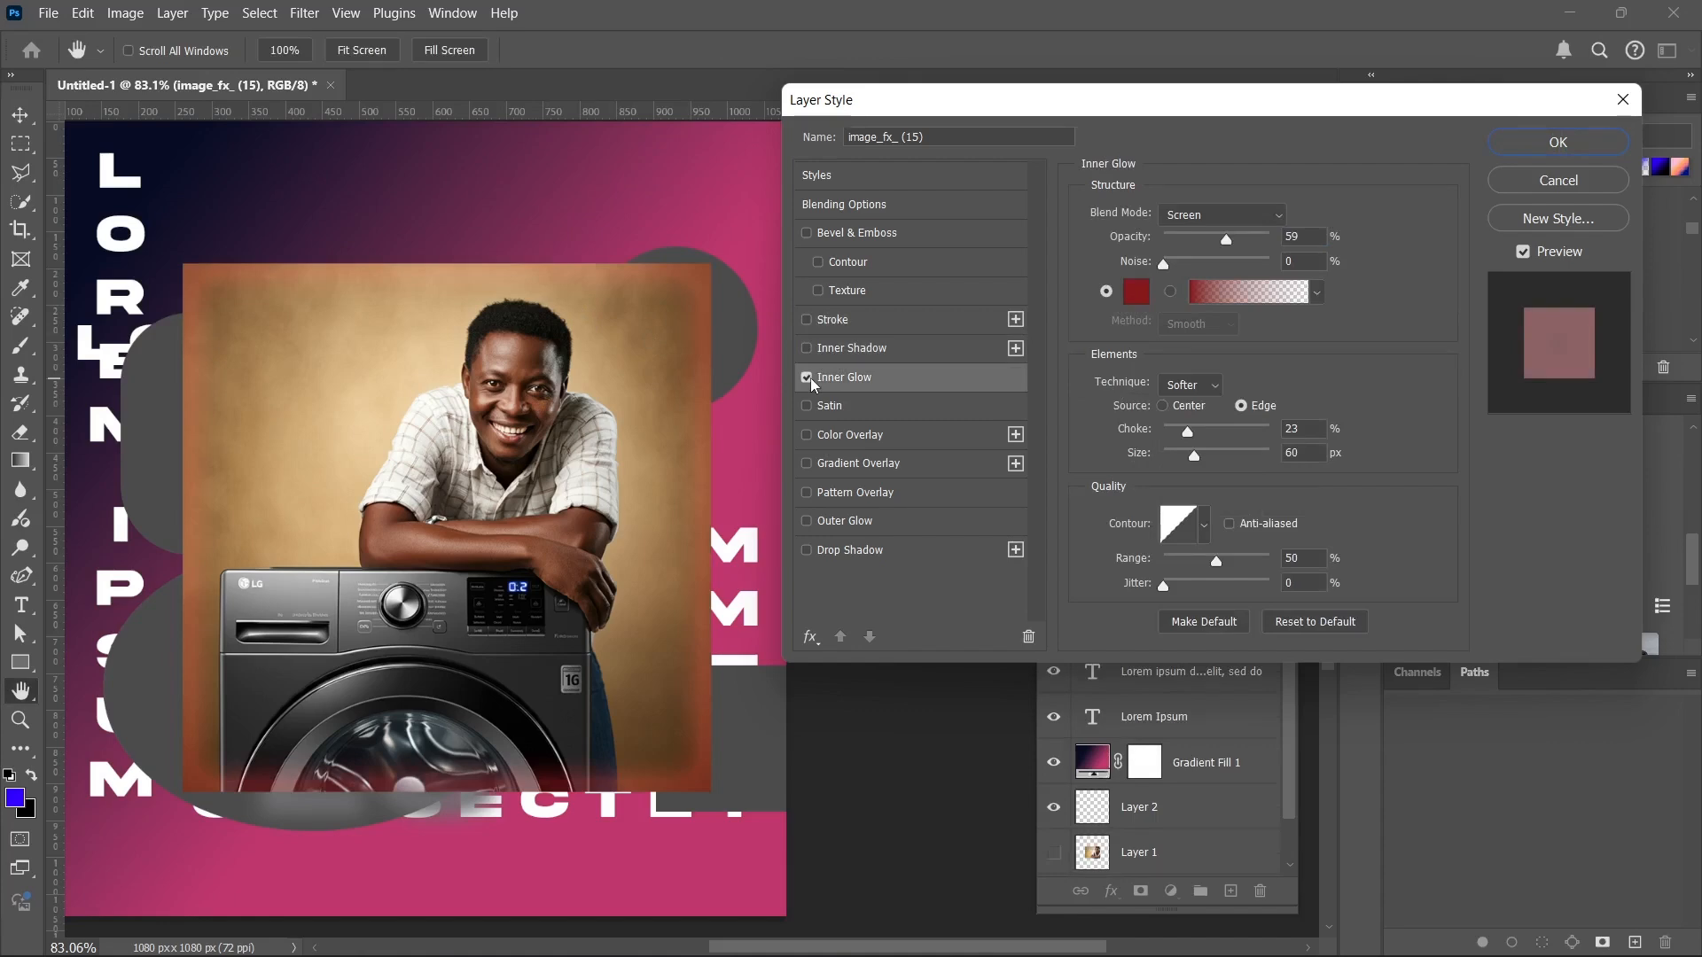
scroll(262, 381, "down", 2)
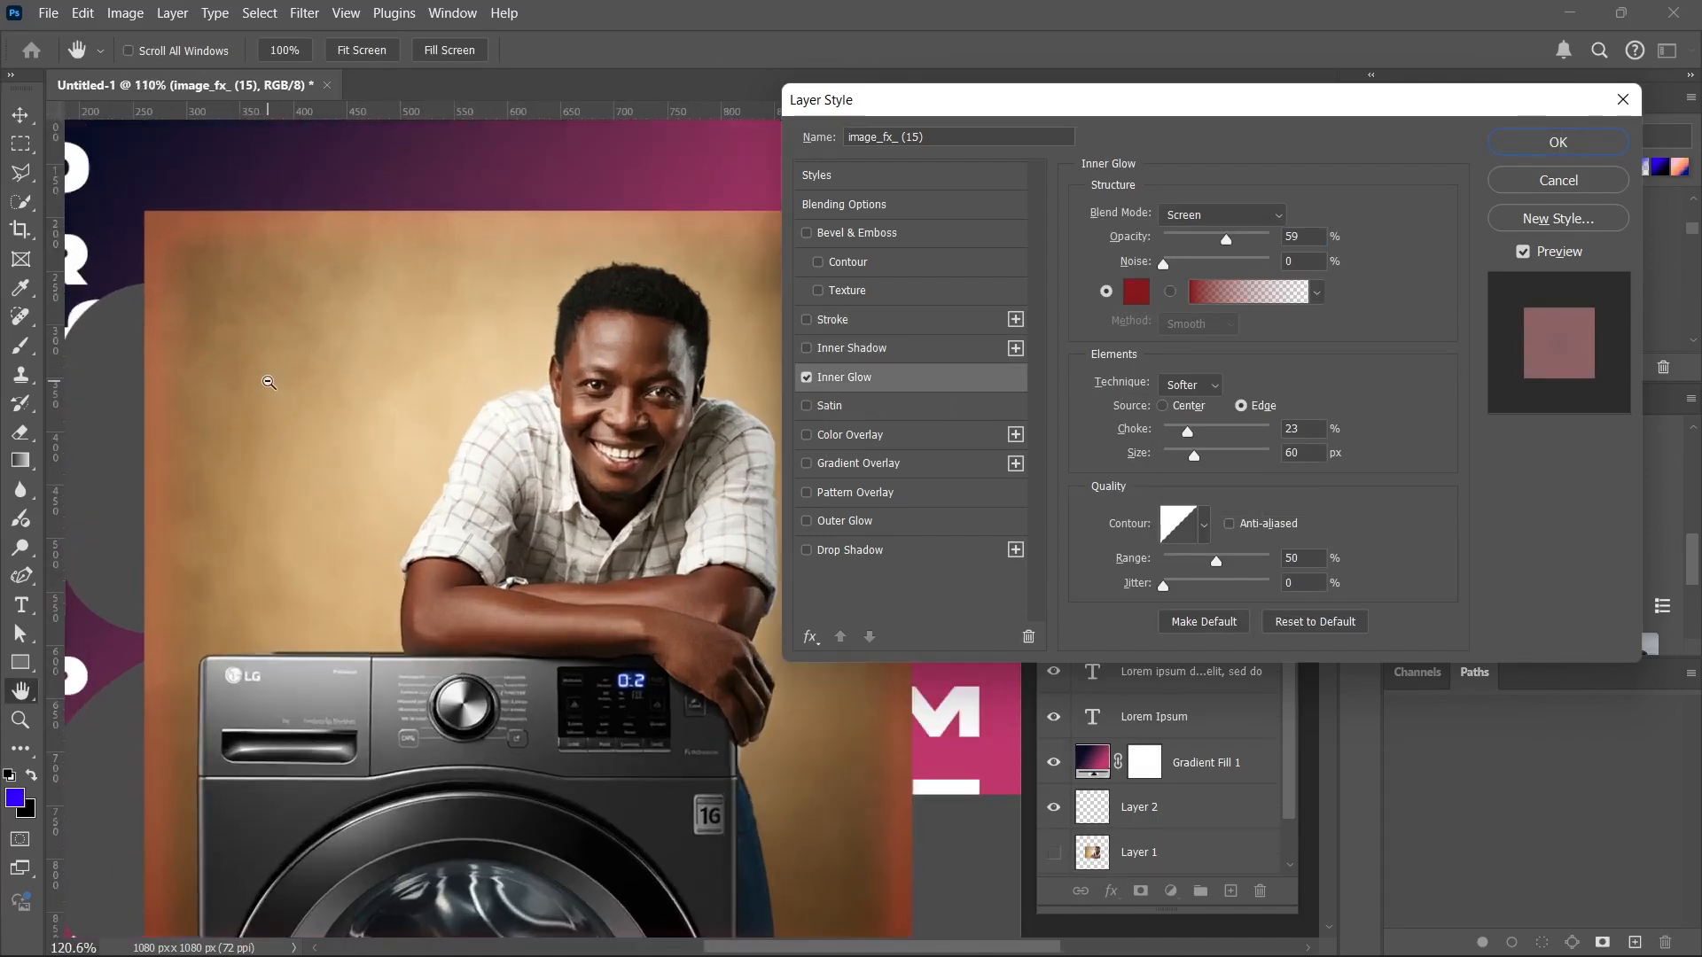
scroll(227, 390, "up", 8)
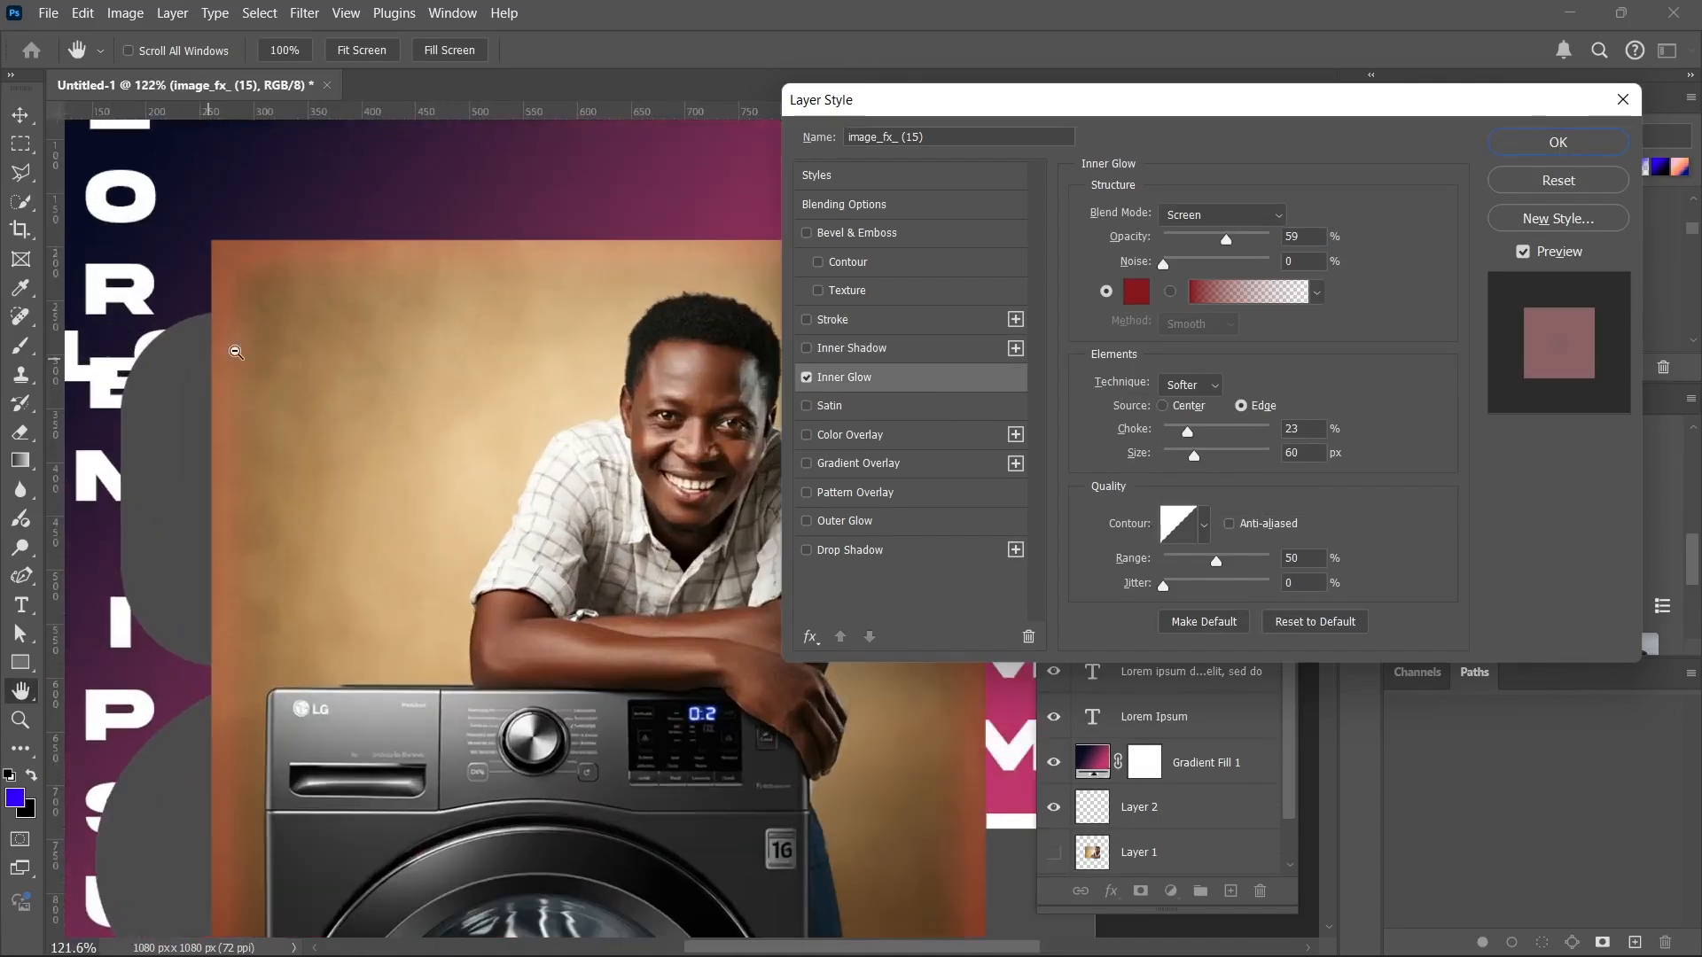
scroll(222, 355, "up", 13)
scroll(324, 320, "down", 14)
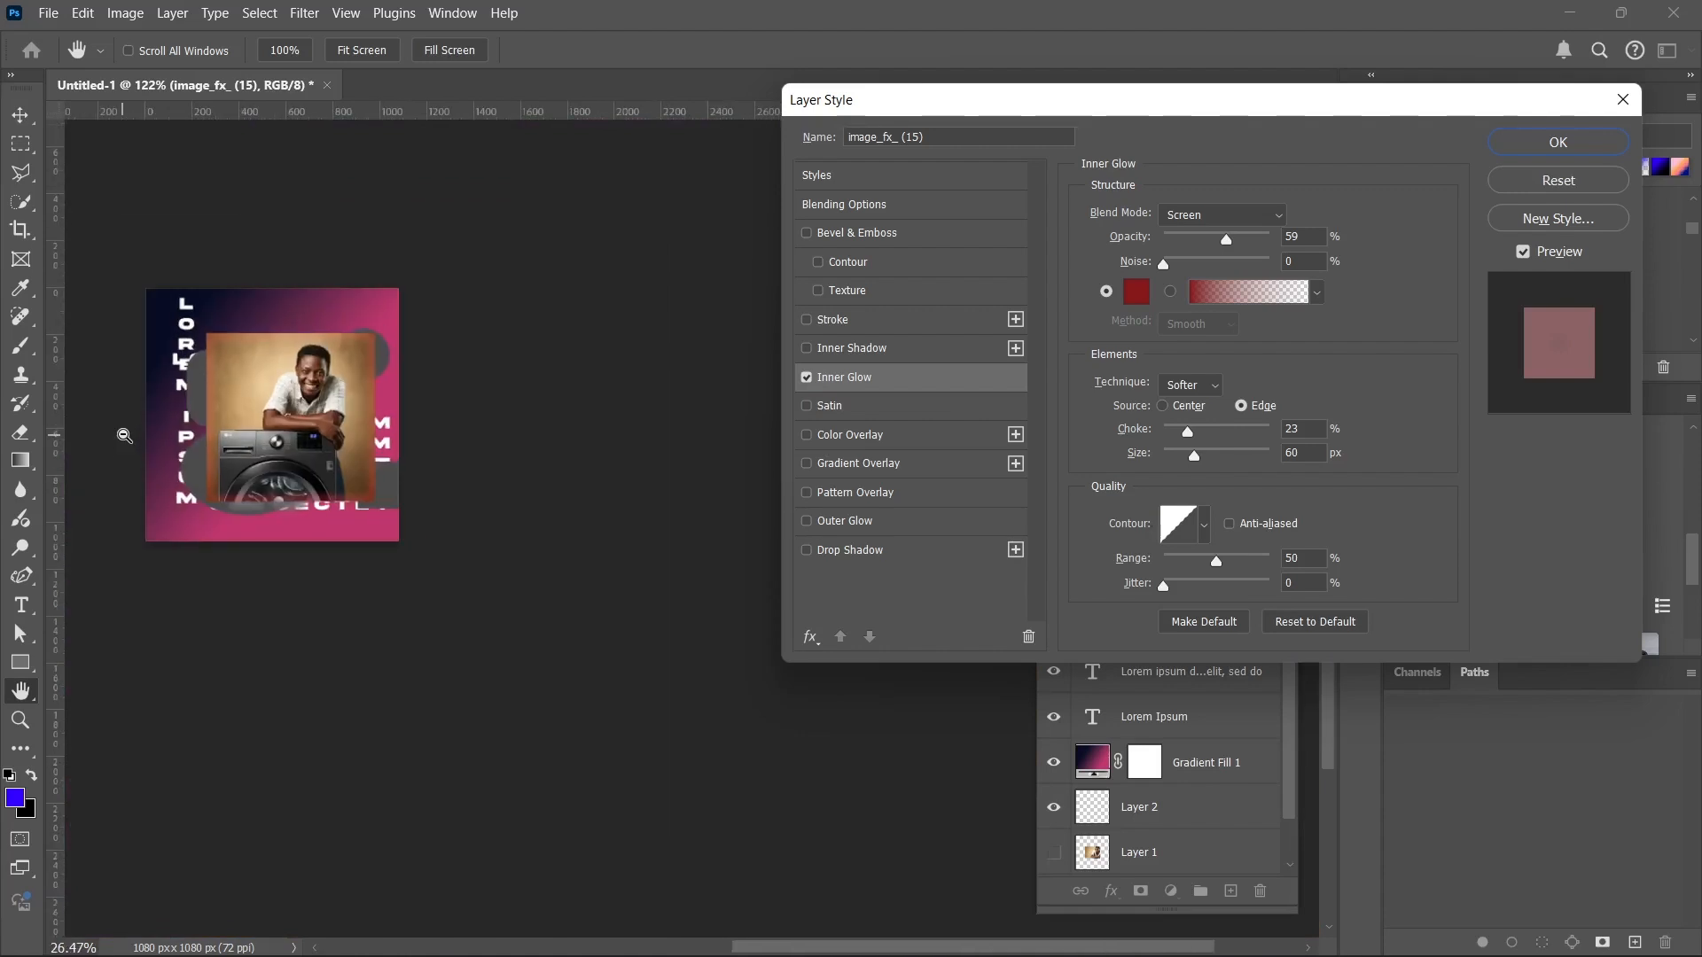
scroll(125, 437, "up", 4)
scroll(197, 403, "down", 1)
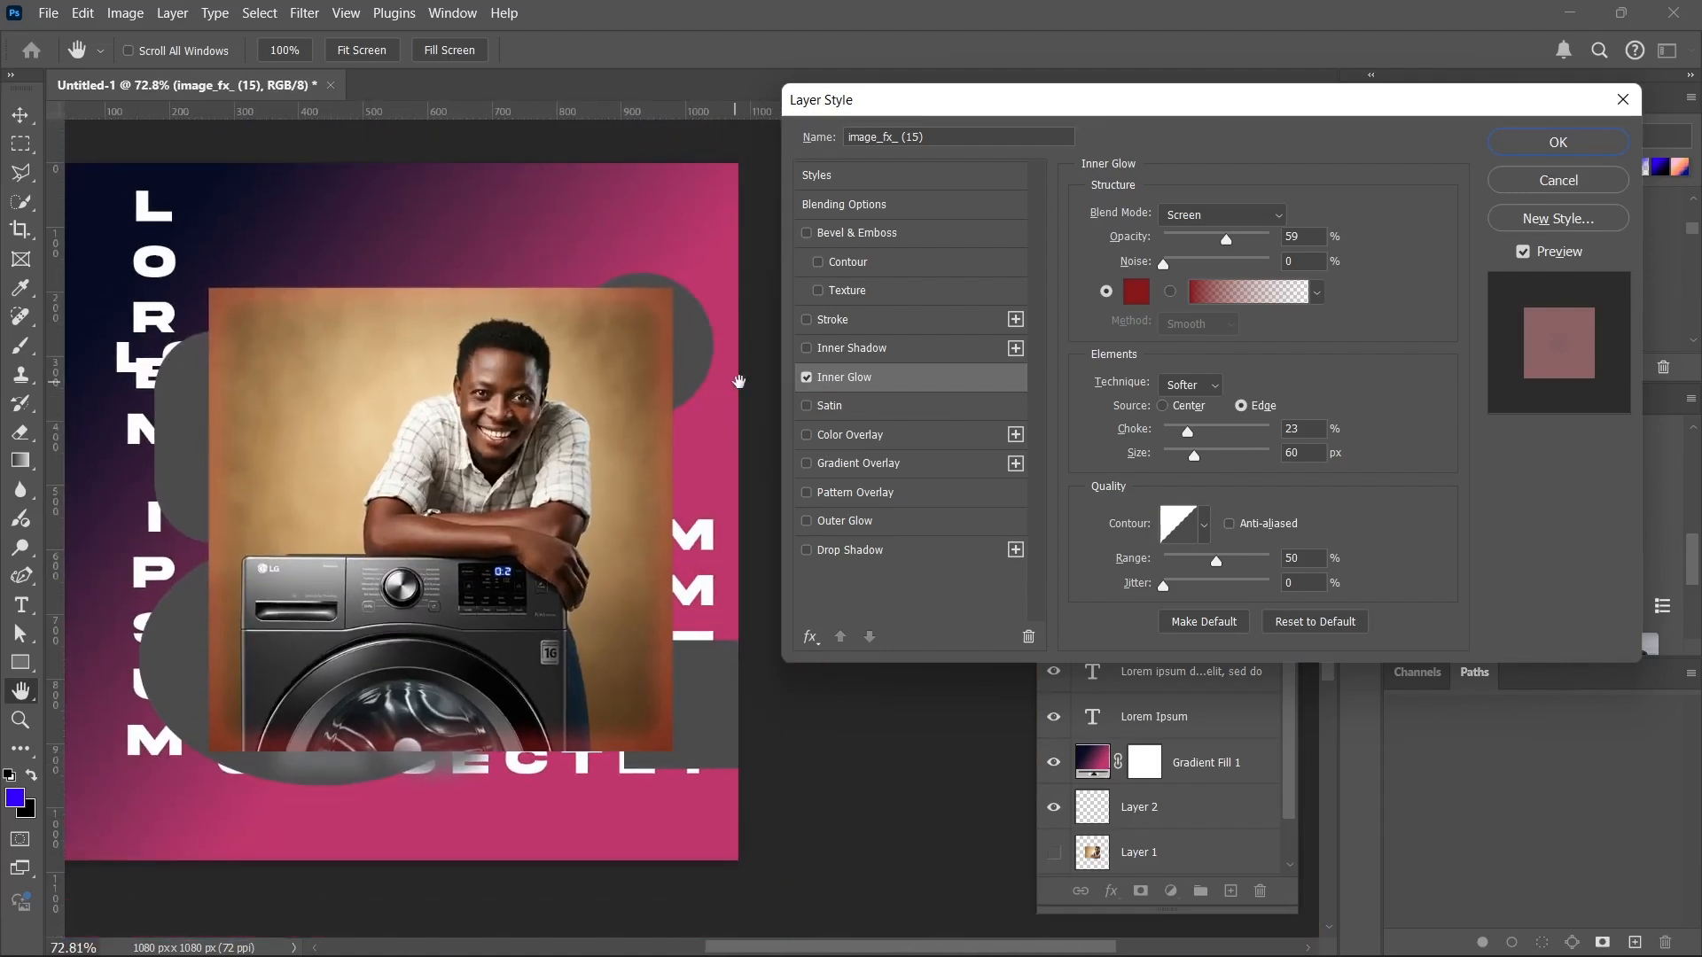
left_click(805, 378)
Preview the Satin effect and a white Color Overlay on the photo one after the other, leaving both disabled.
left_click(807, 406)
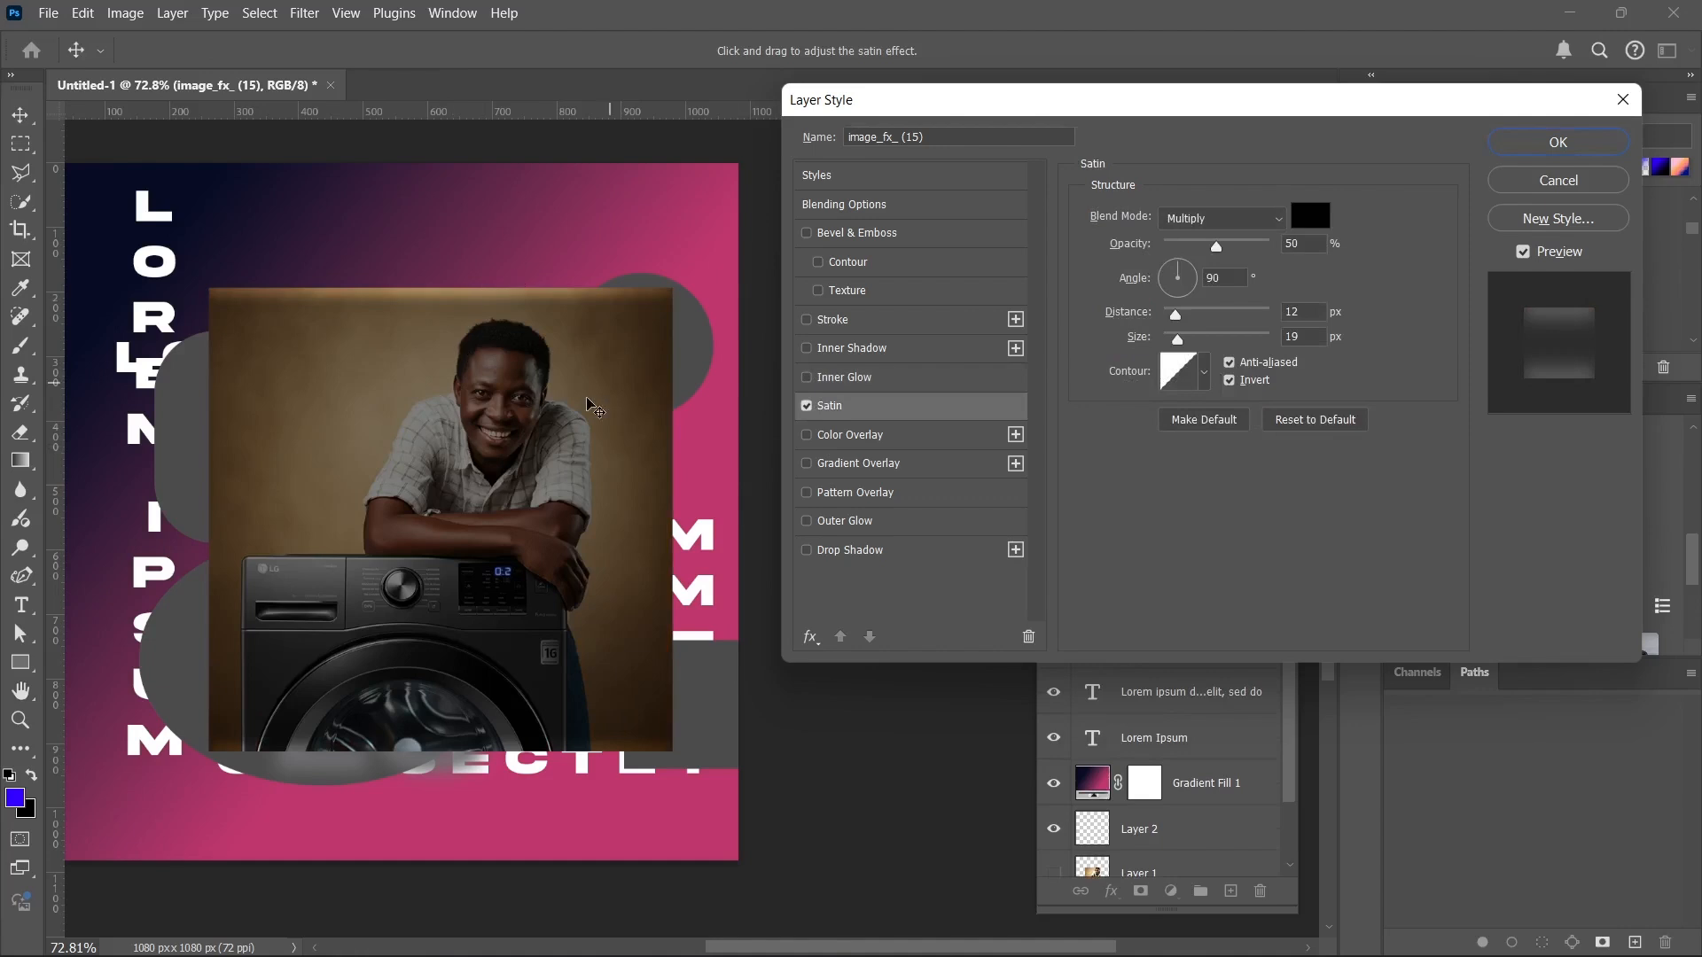
left_click(807, 406)
left_click(807, 434)
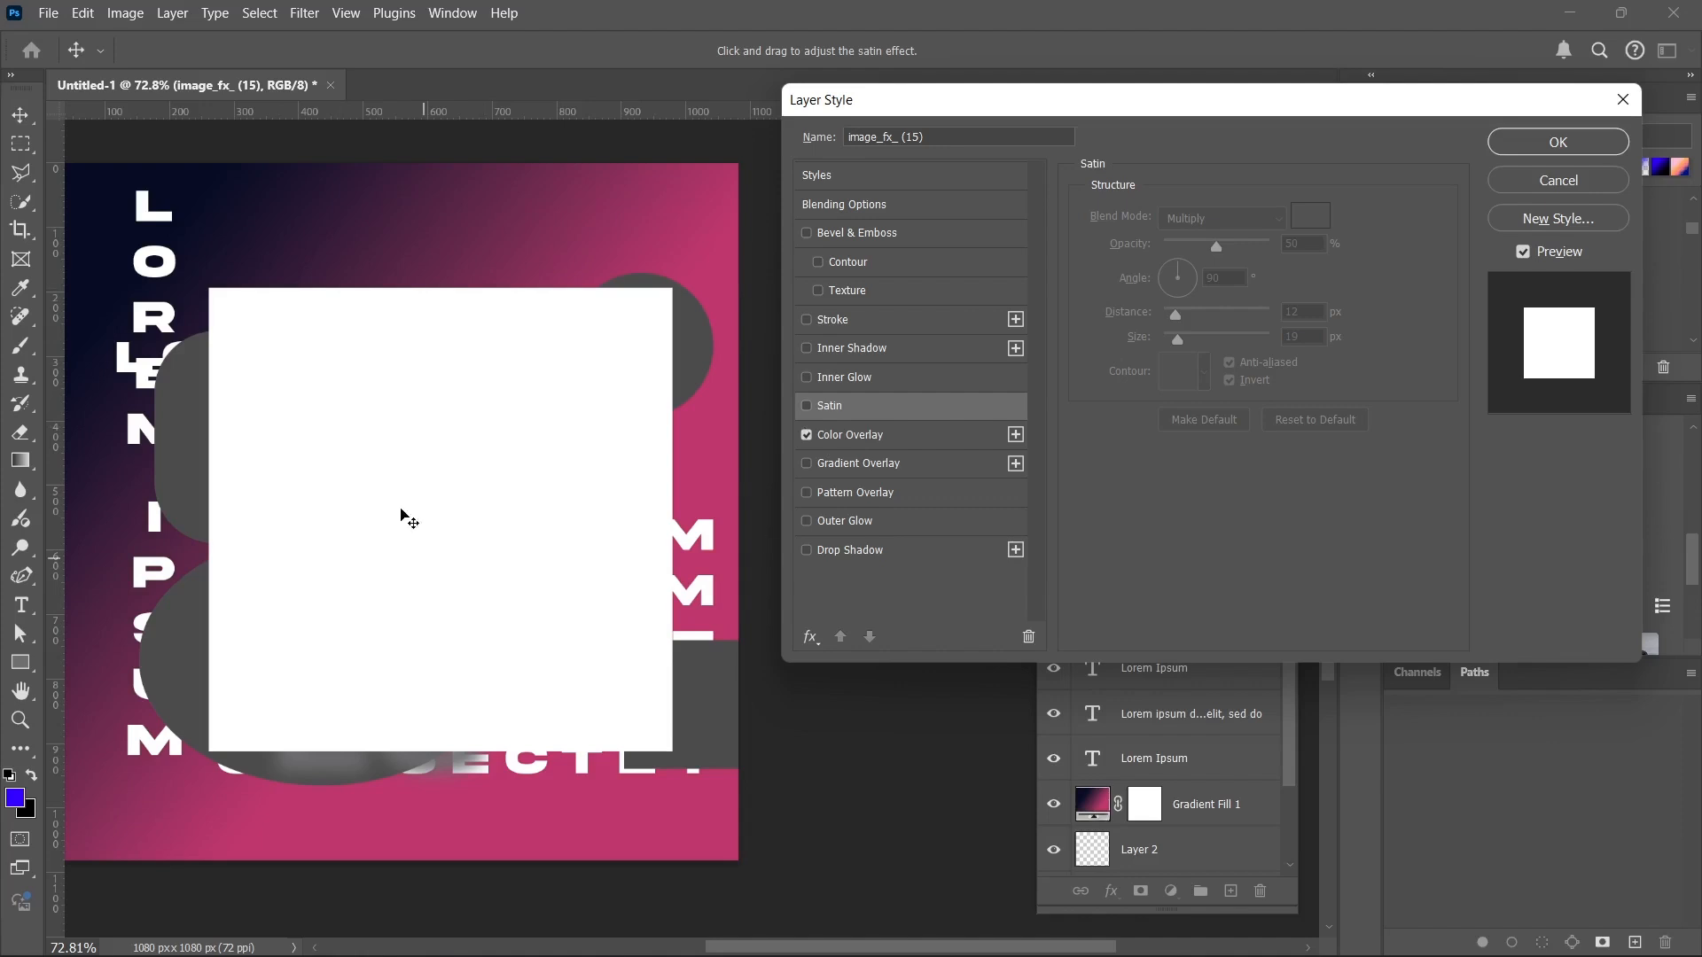
left_click(904, 439)
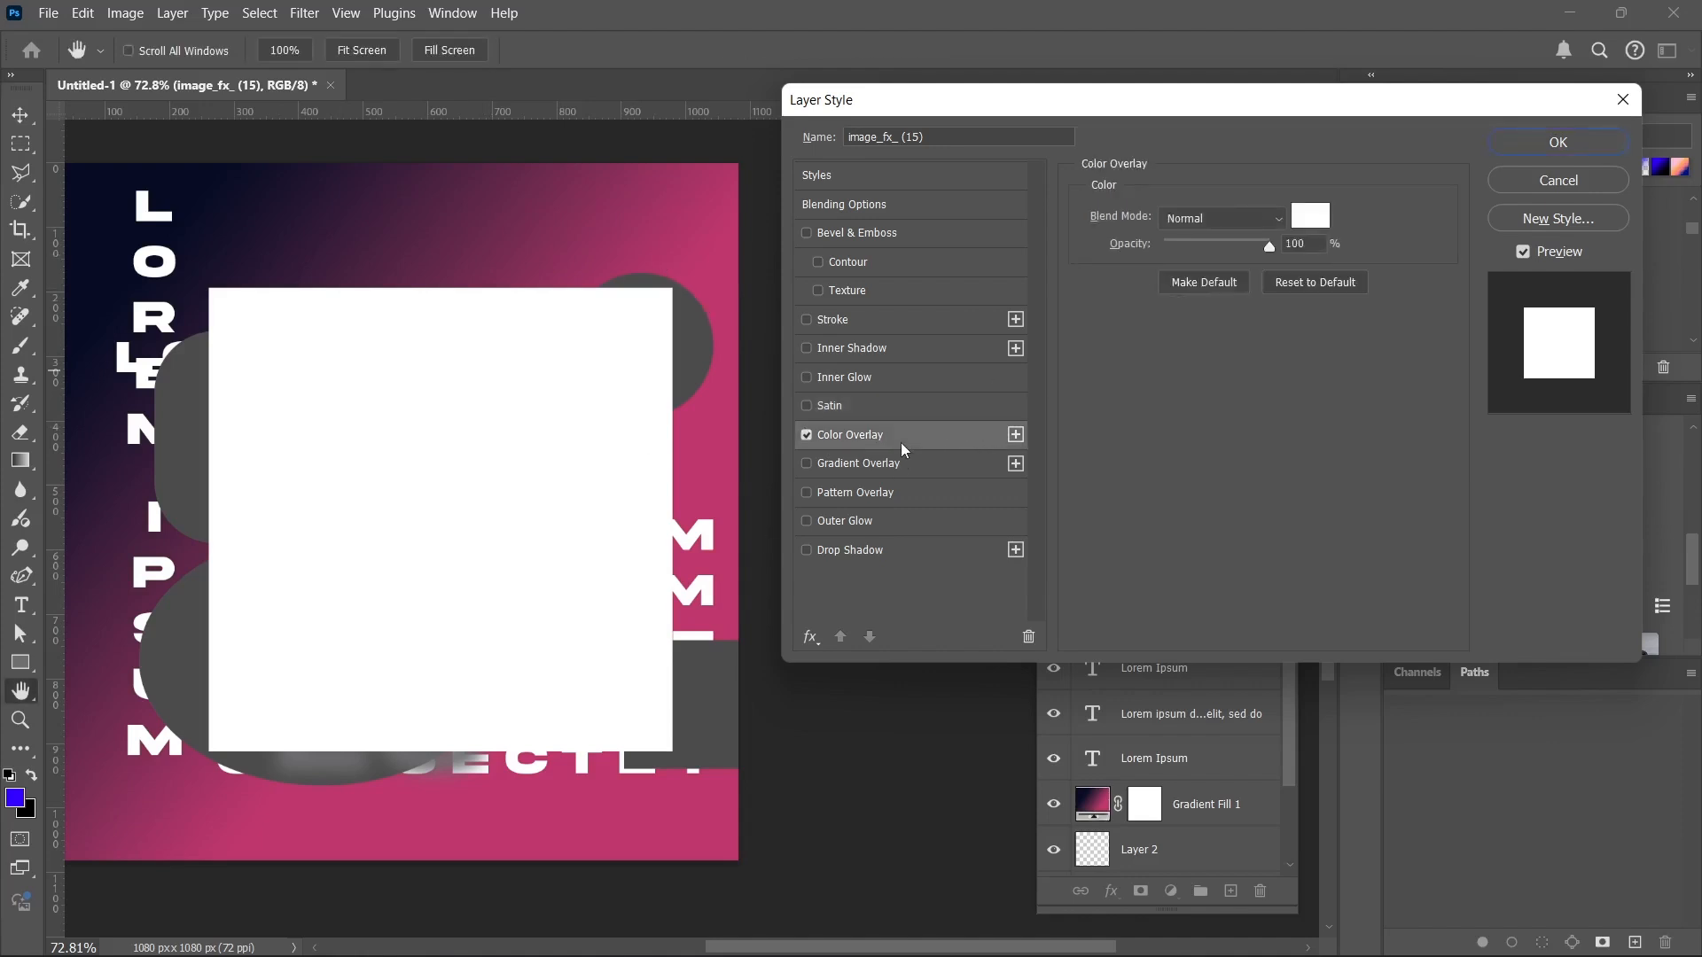
left_click(806, 436)
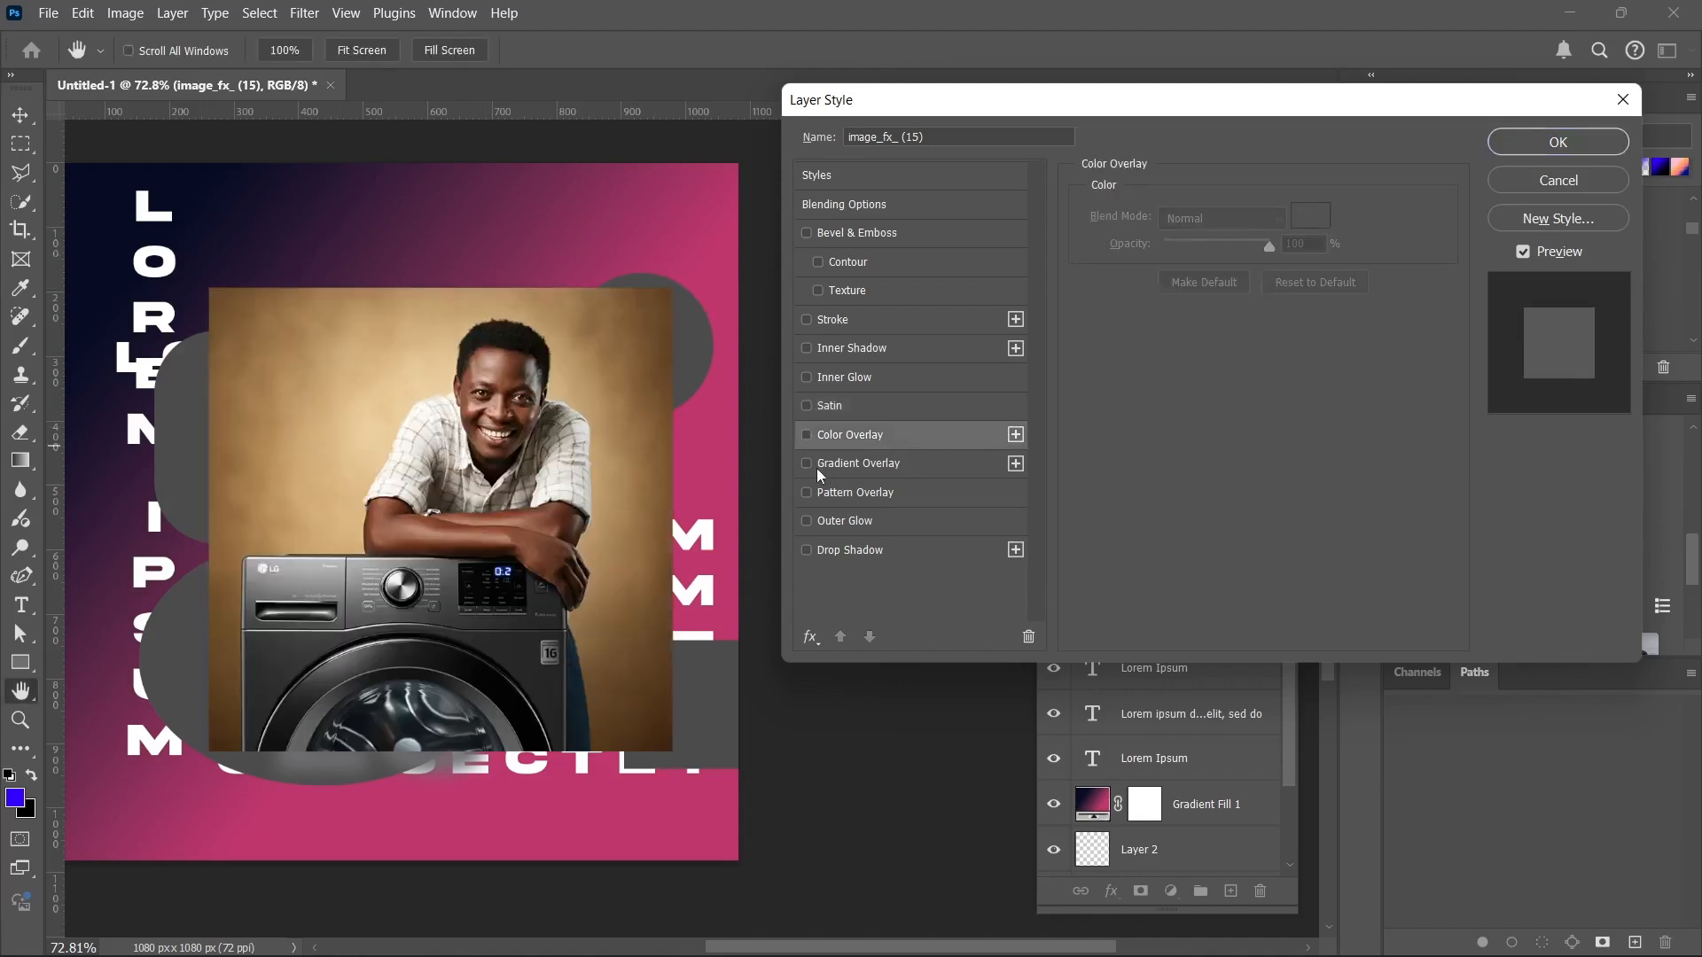
Preview Gradient Overlay, Pattern Overlay and Outer Glow on the photo one at a time, leaving each disabled.
left_click(809, 464)
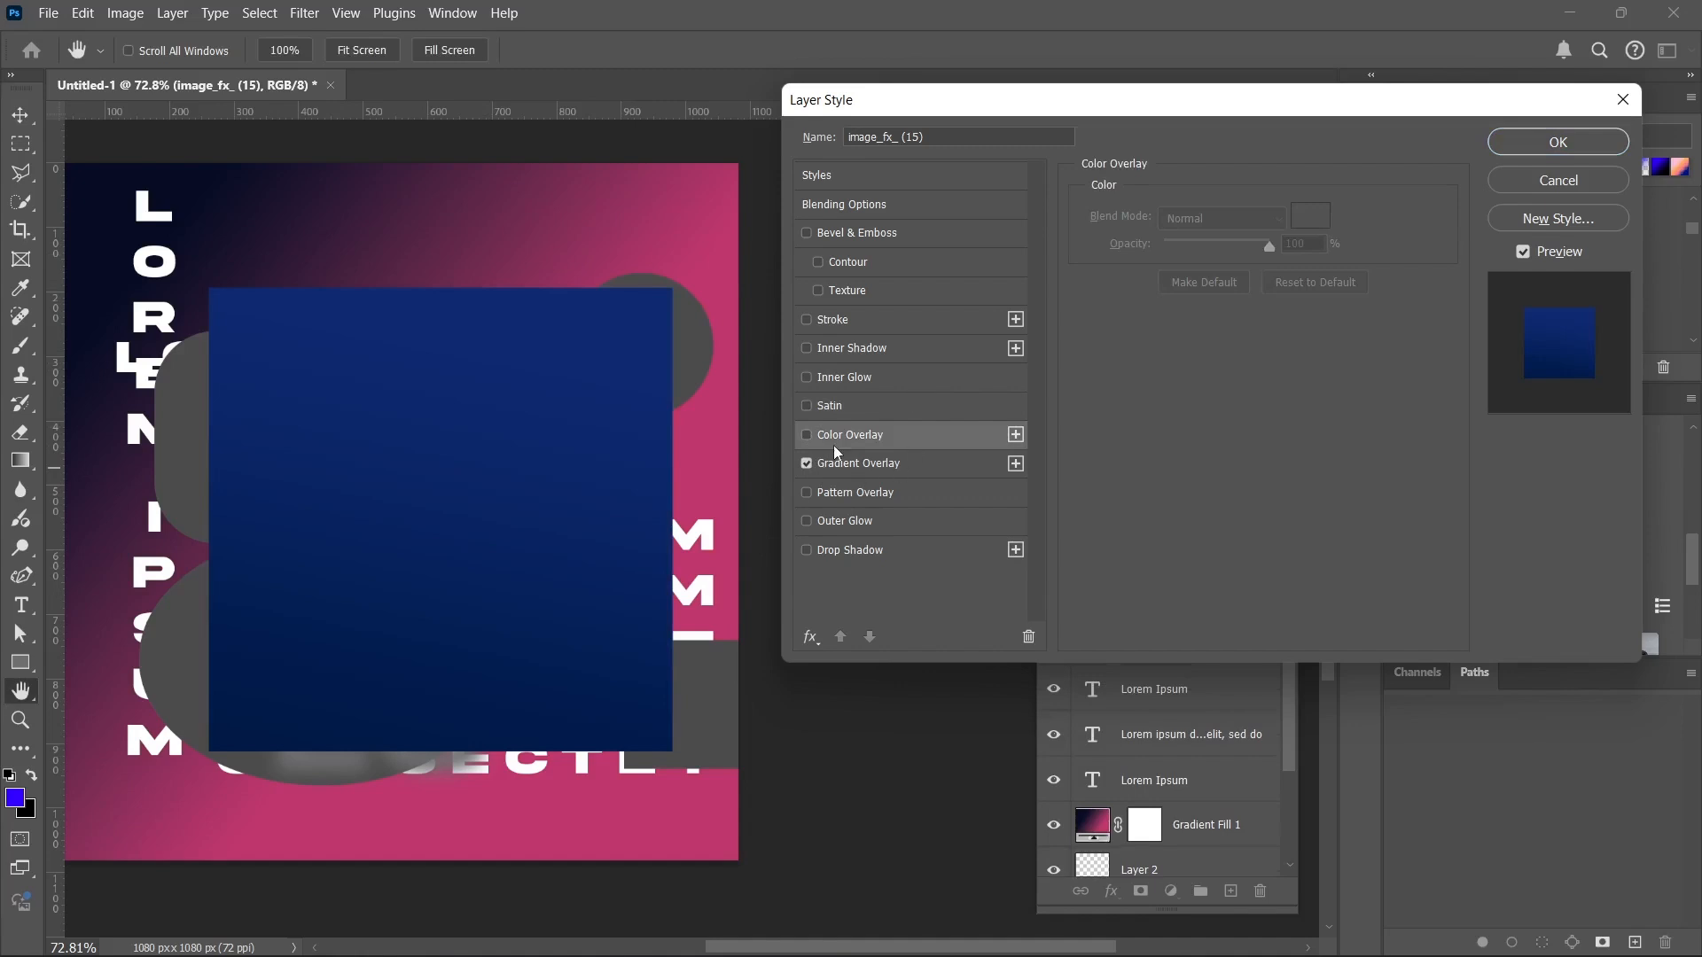
left_click(806, 464)
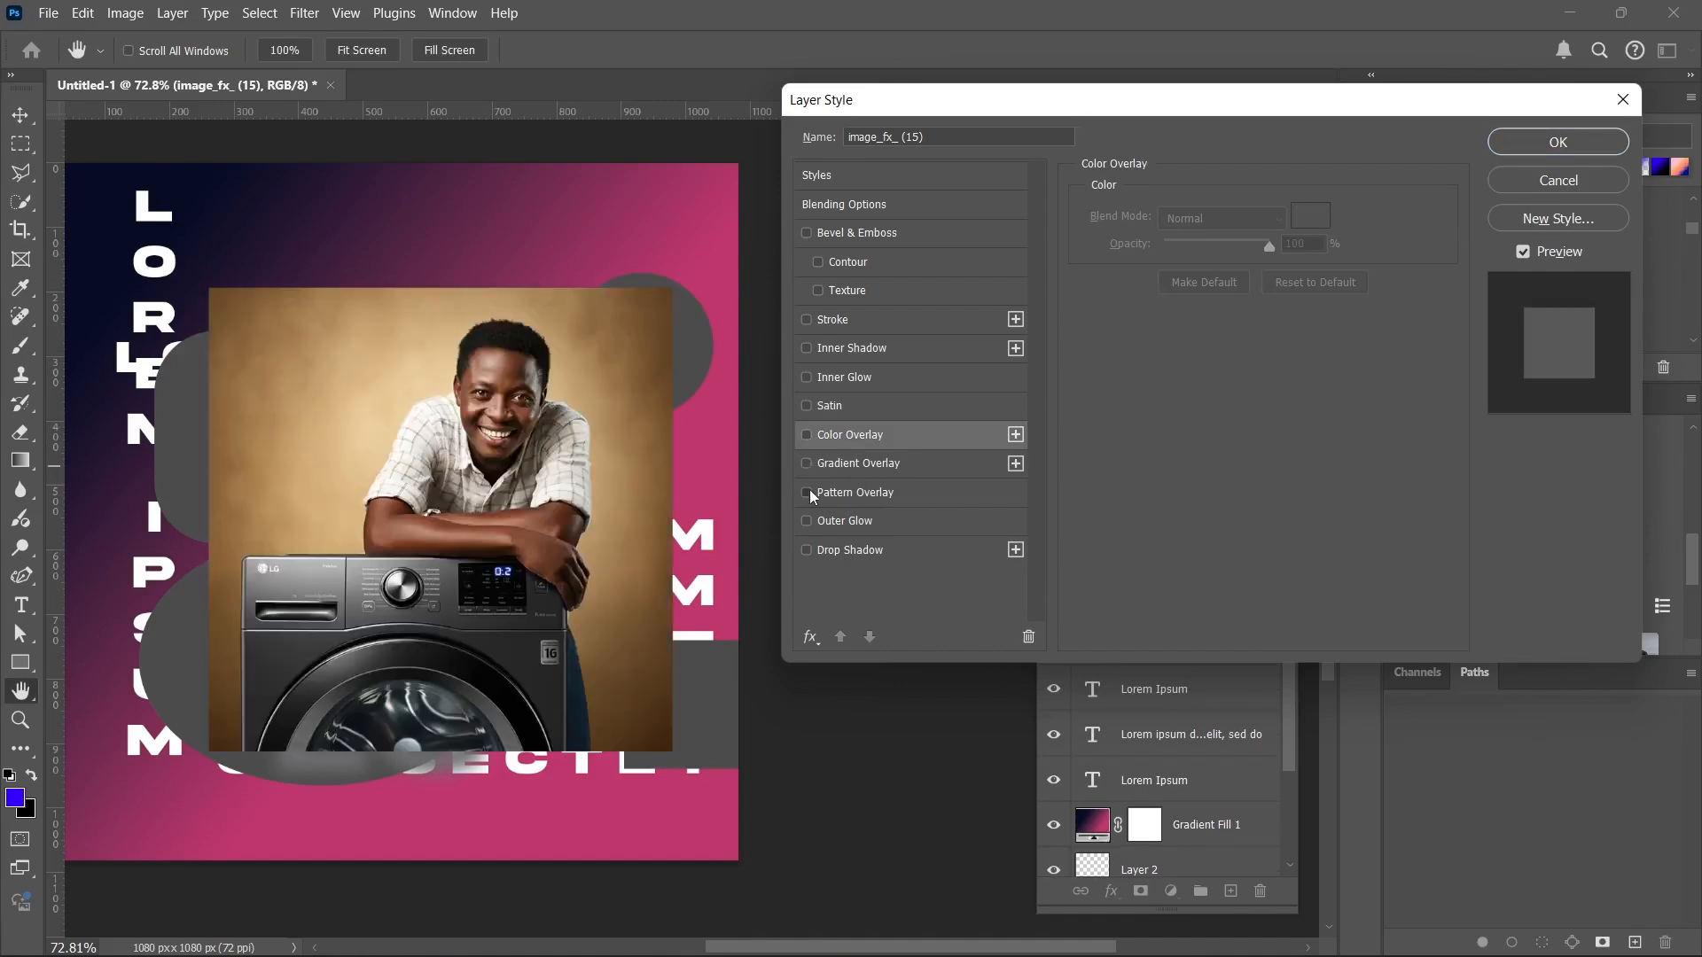
left_click(808, 492)
left_click(810, 491)
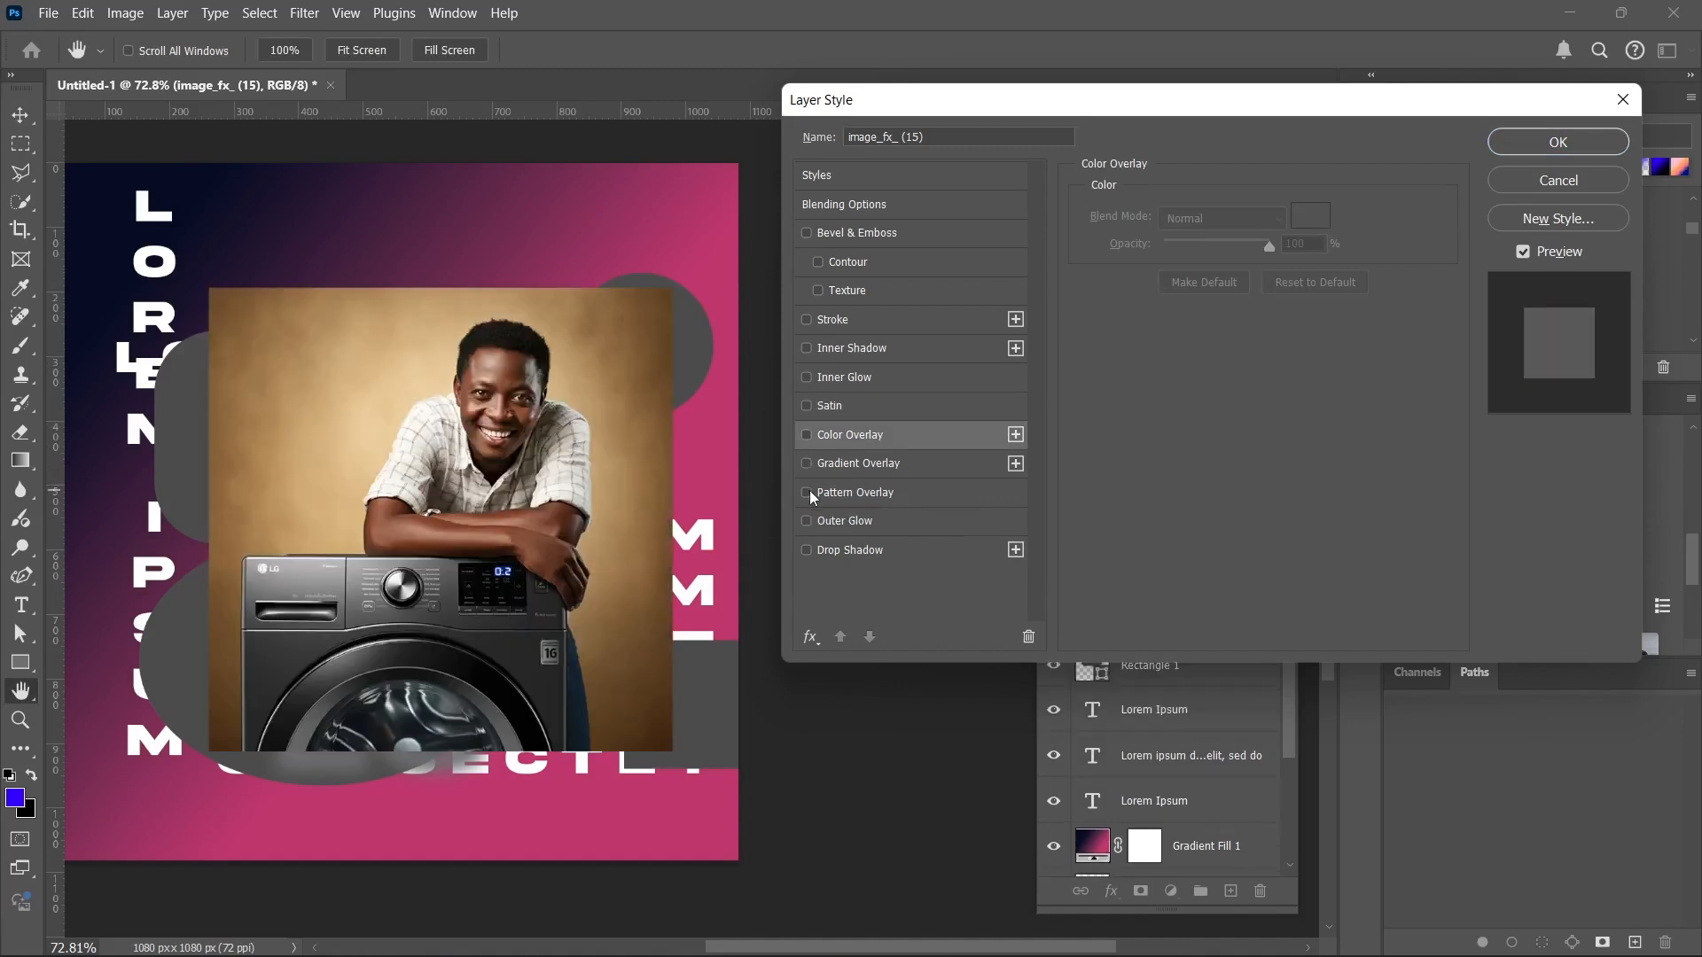
left_click(807, 522)
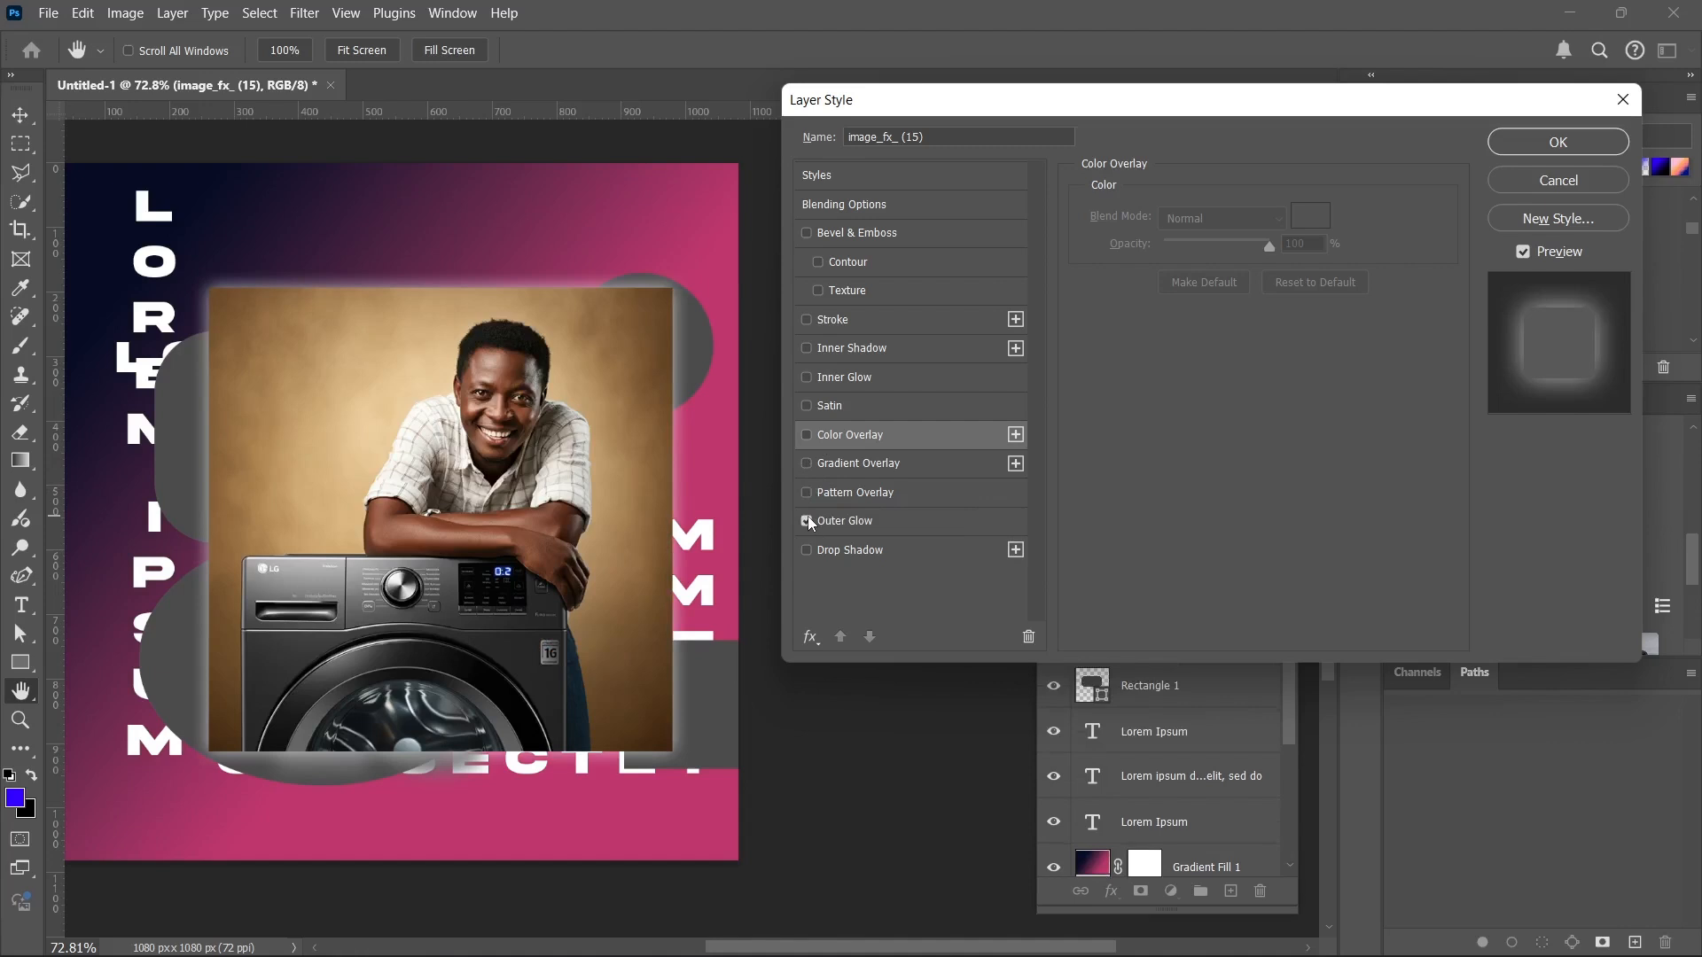
left_click(807, 521)
Apply a black Drop Shadow to the photo with 33% opacity, 45° angle, 30 px distance, 7% spread and 68 px size.
left_click(807, 550)
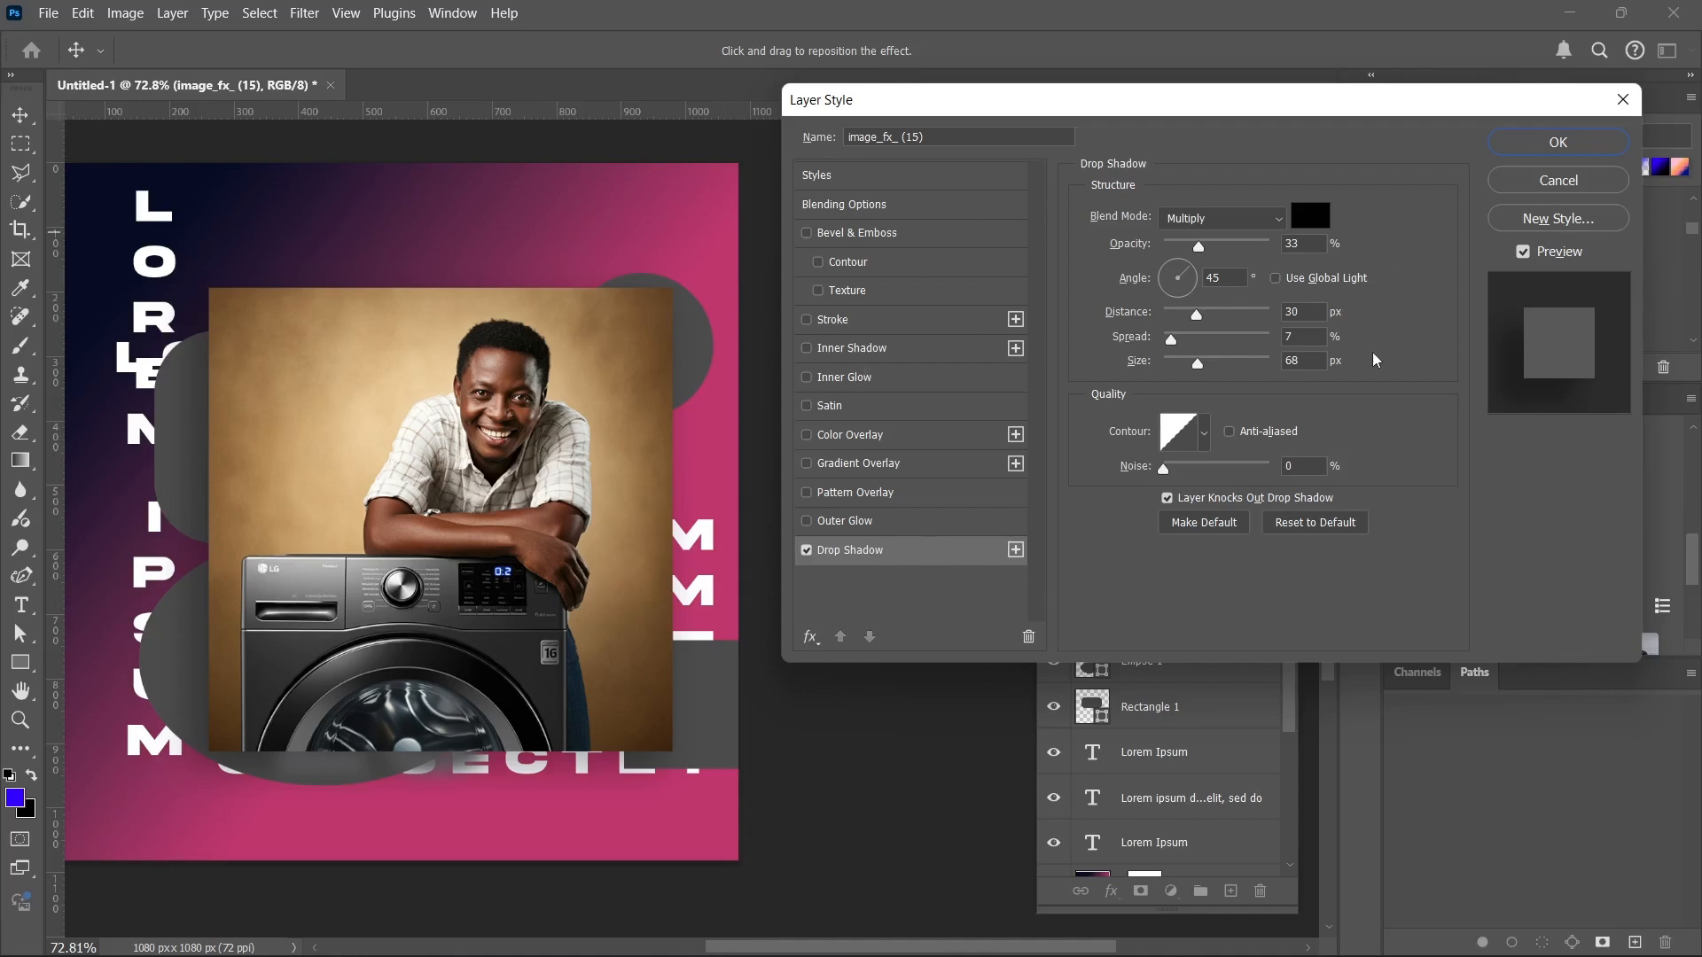
left_click(1570, 143)
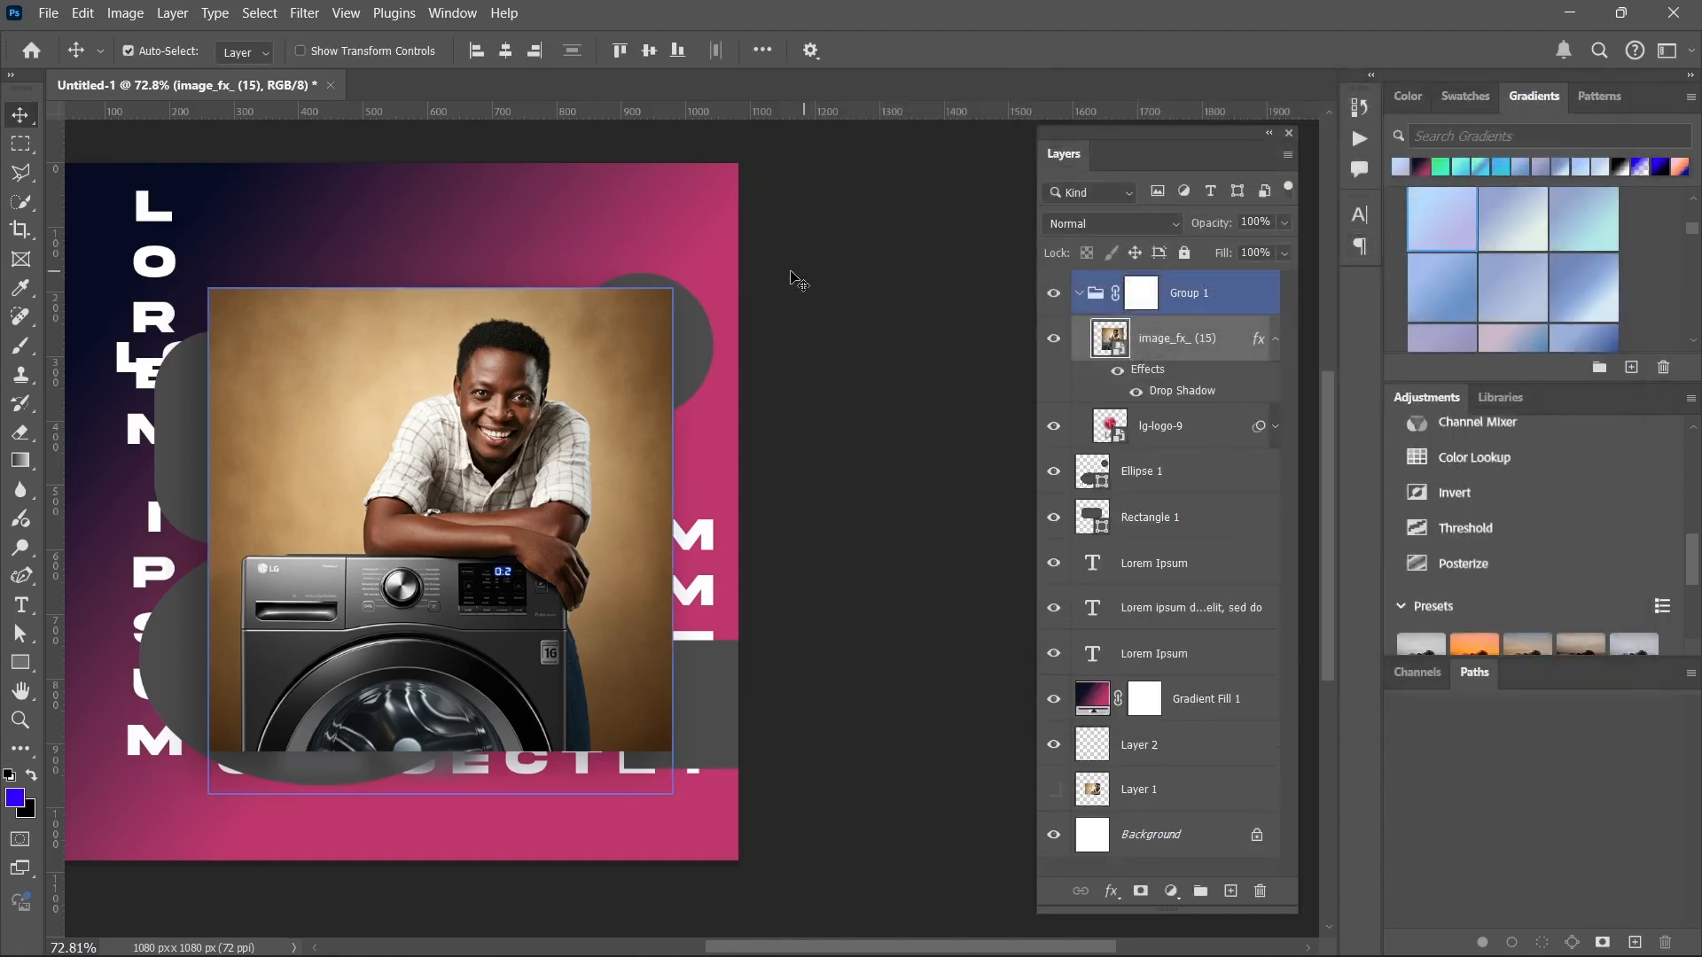
left_click(709, 372)
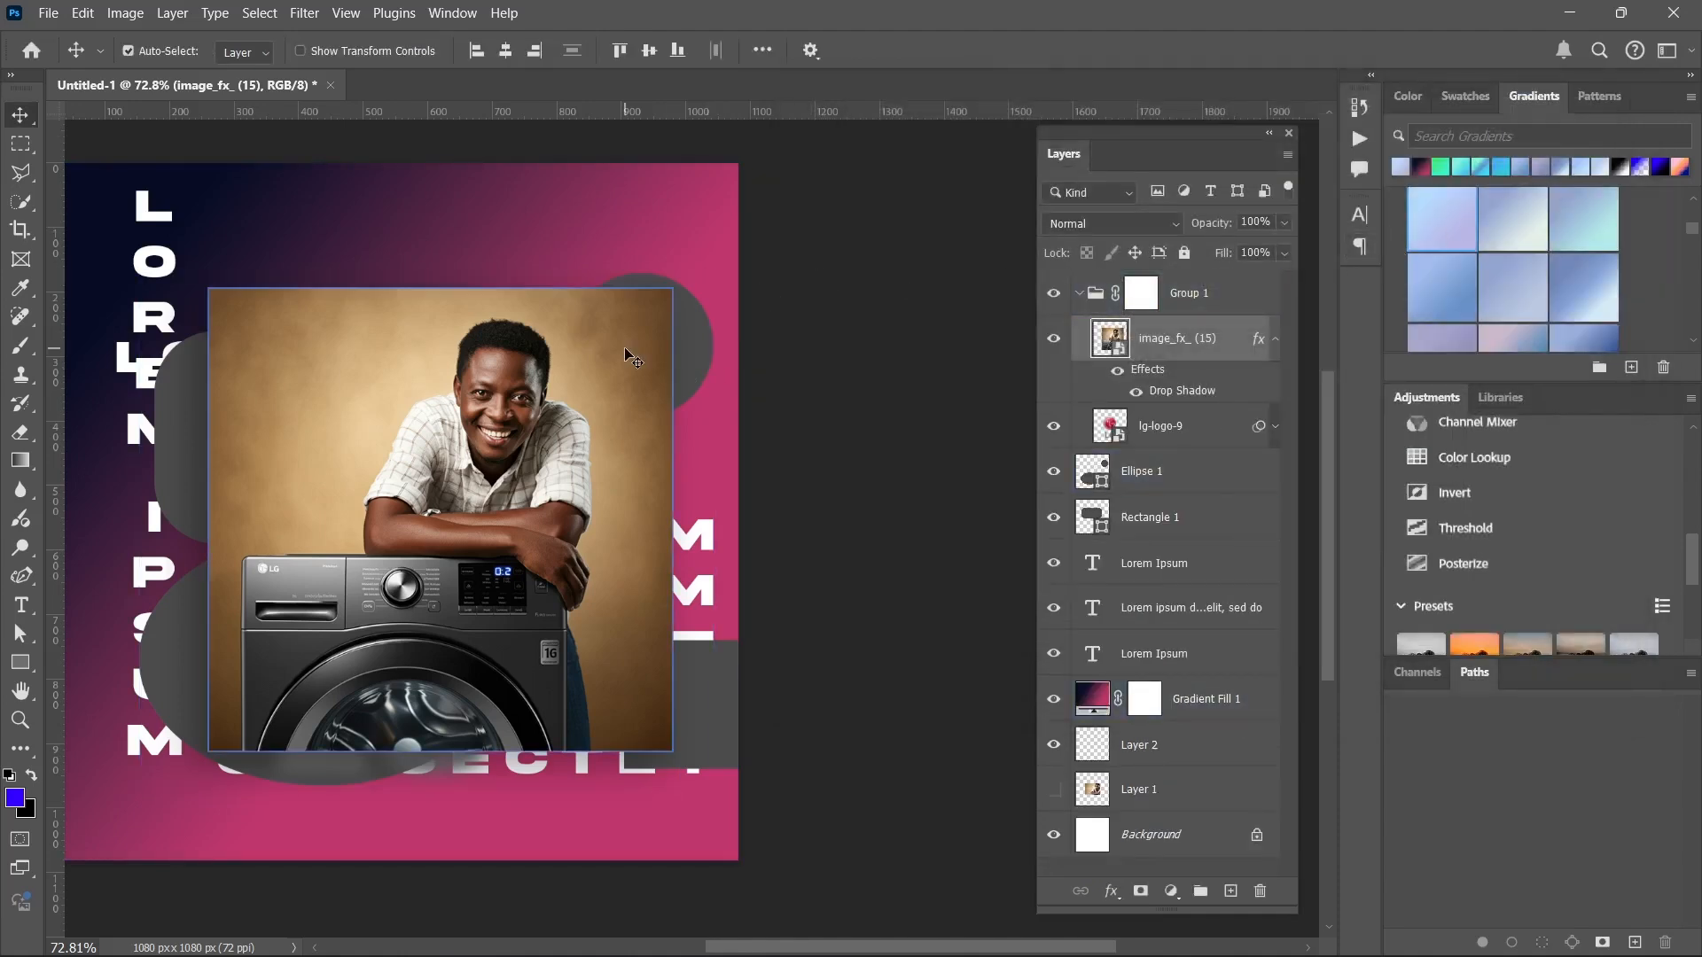
scroll(626, 351, "down", 1)
scroll(626, 351, "up", 2)
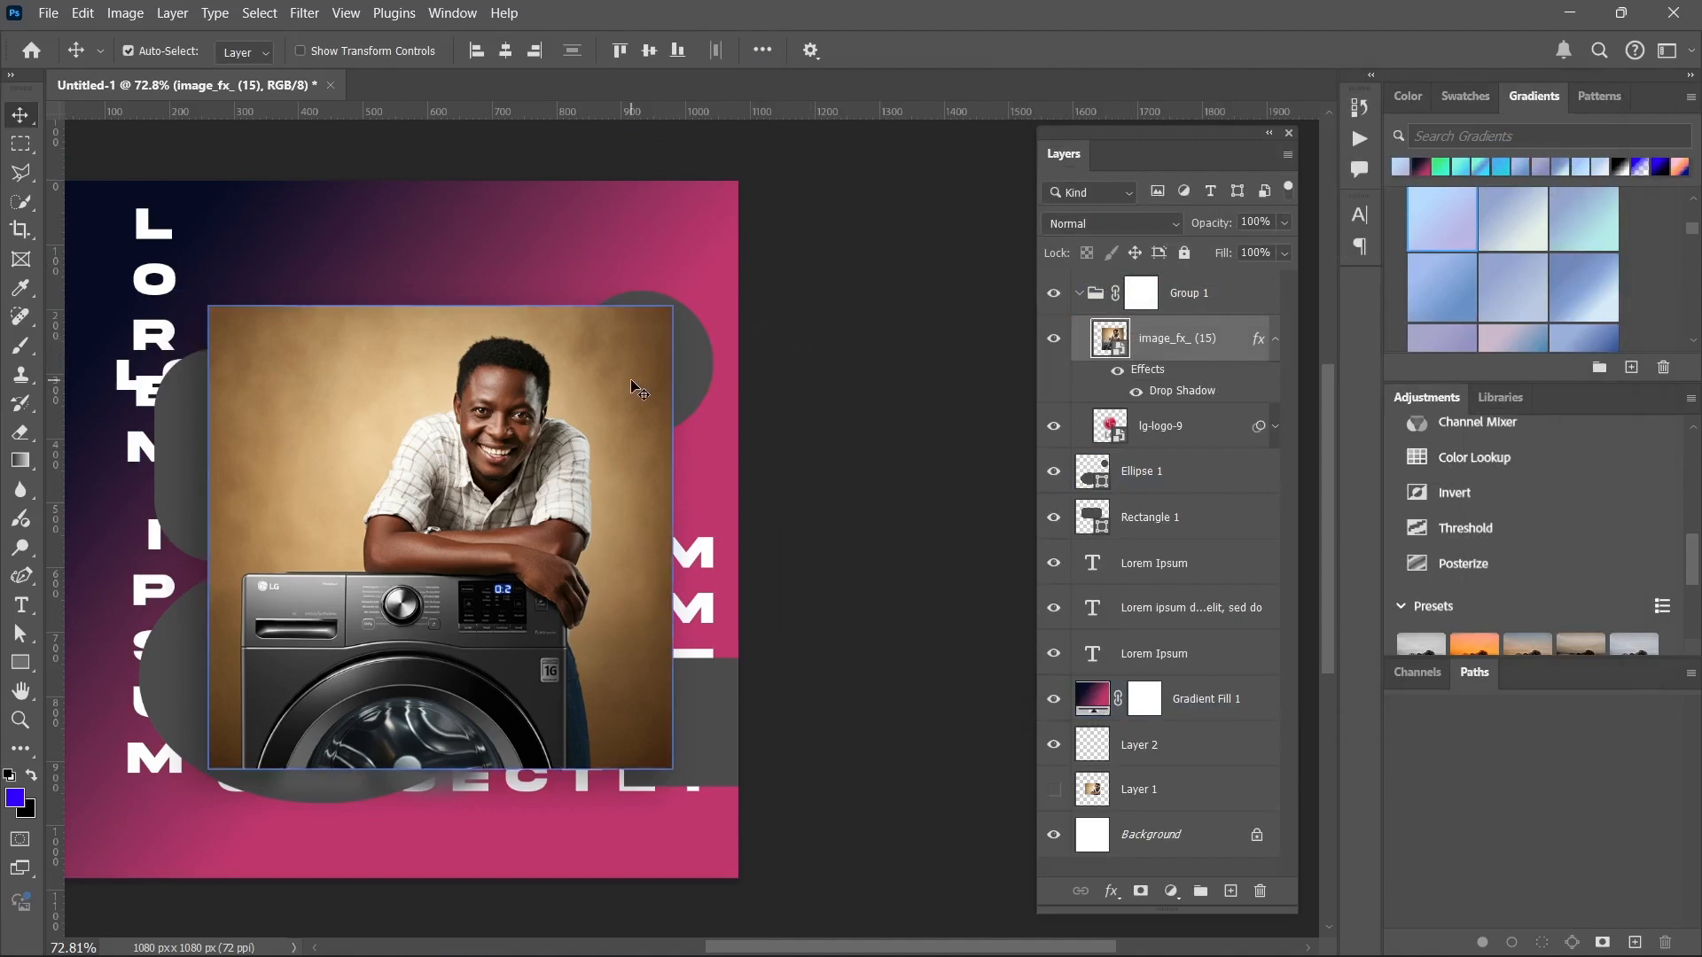
left_click_drag(226, 351, 325, 349)
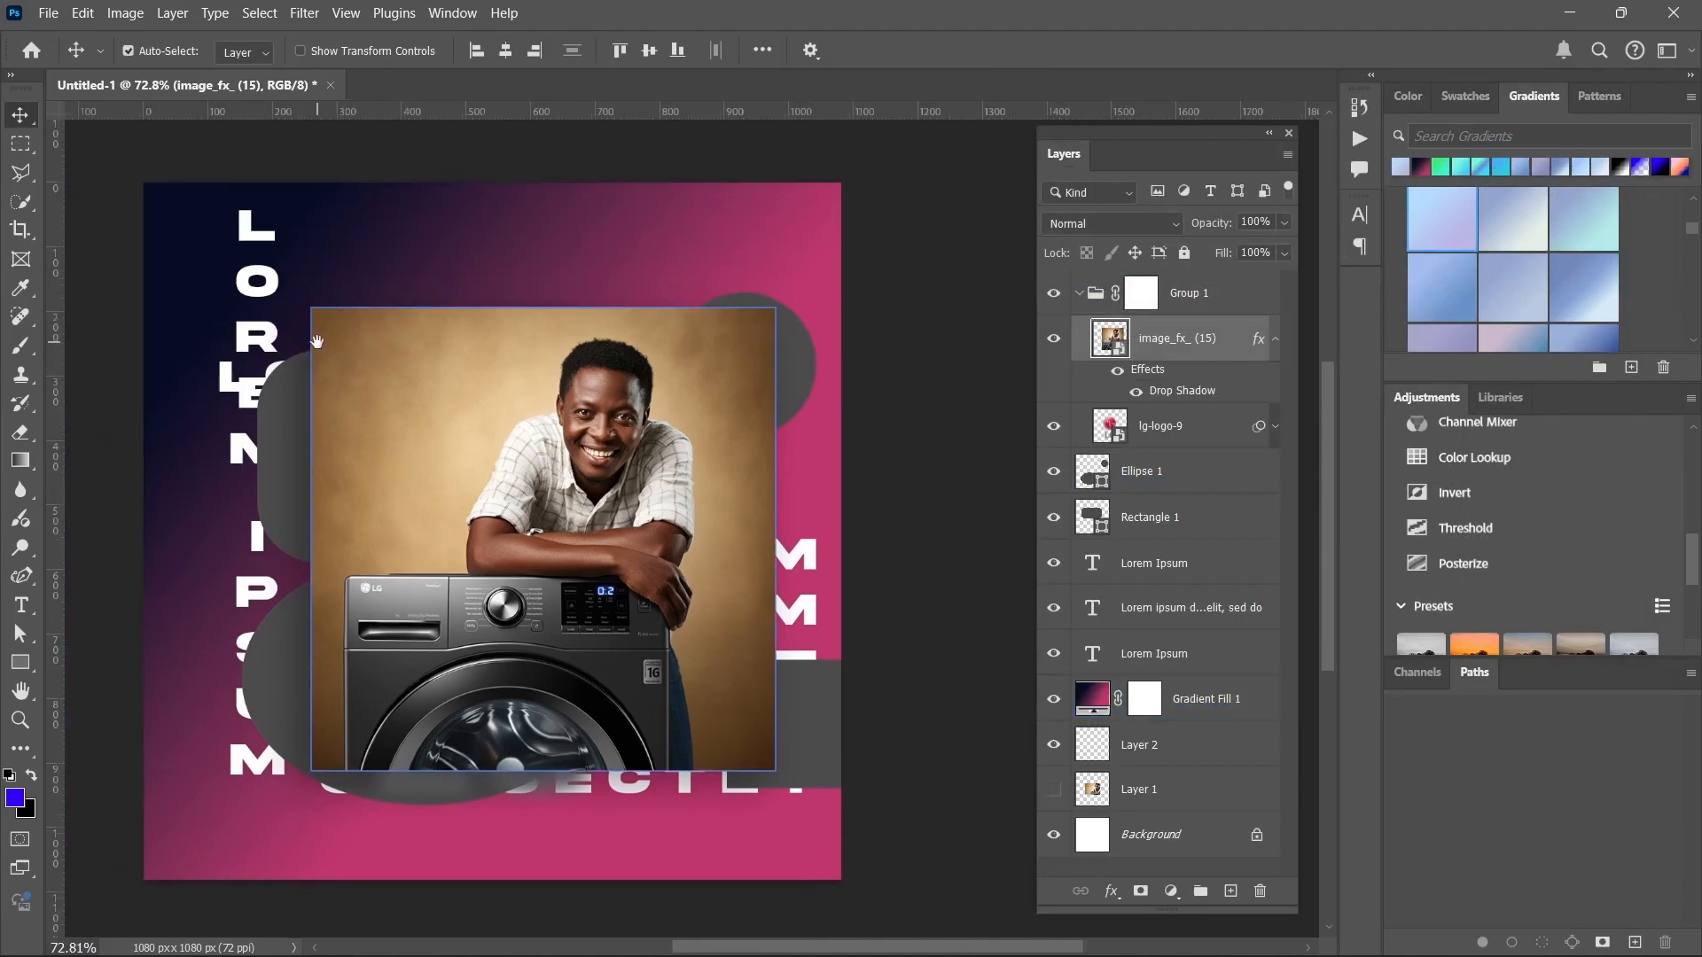
Move the floating Layers panel over the canvas, and undock Swatches and Gradients into separate floating panels.
left_click_drag(1159, 146, 1061, 130)
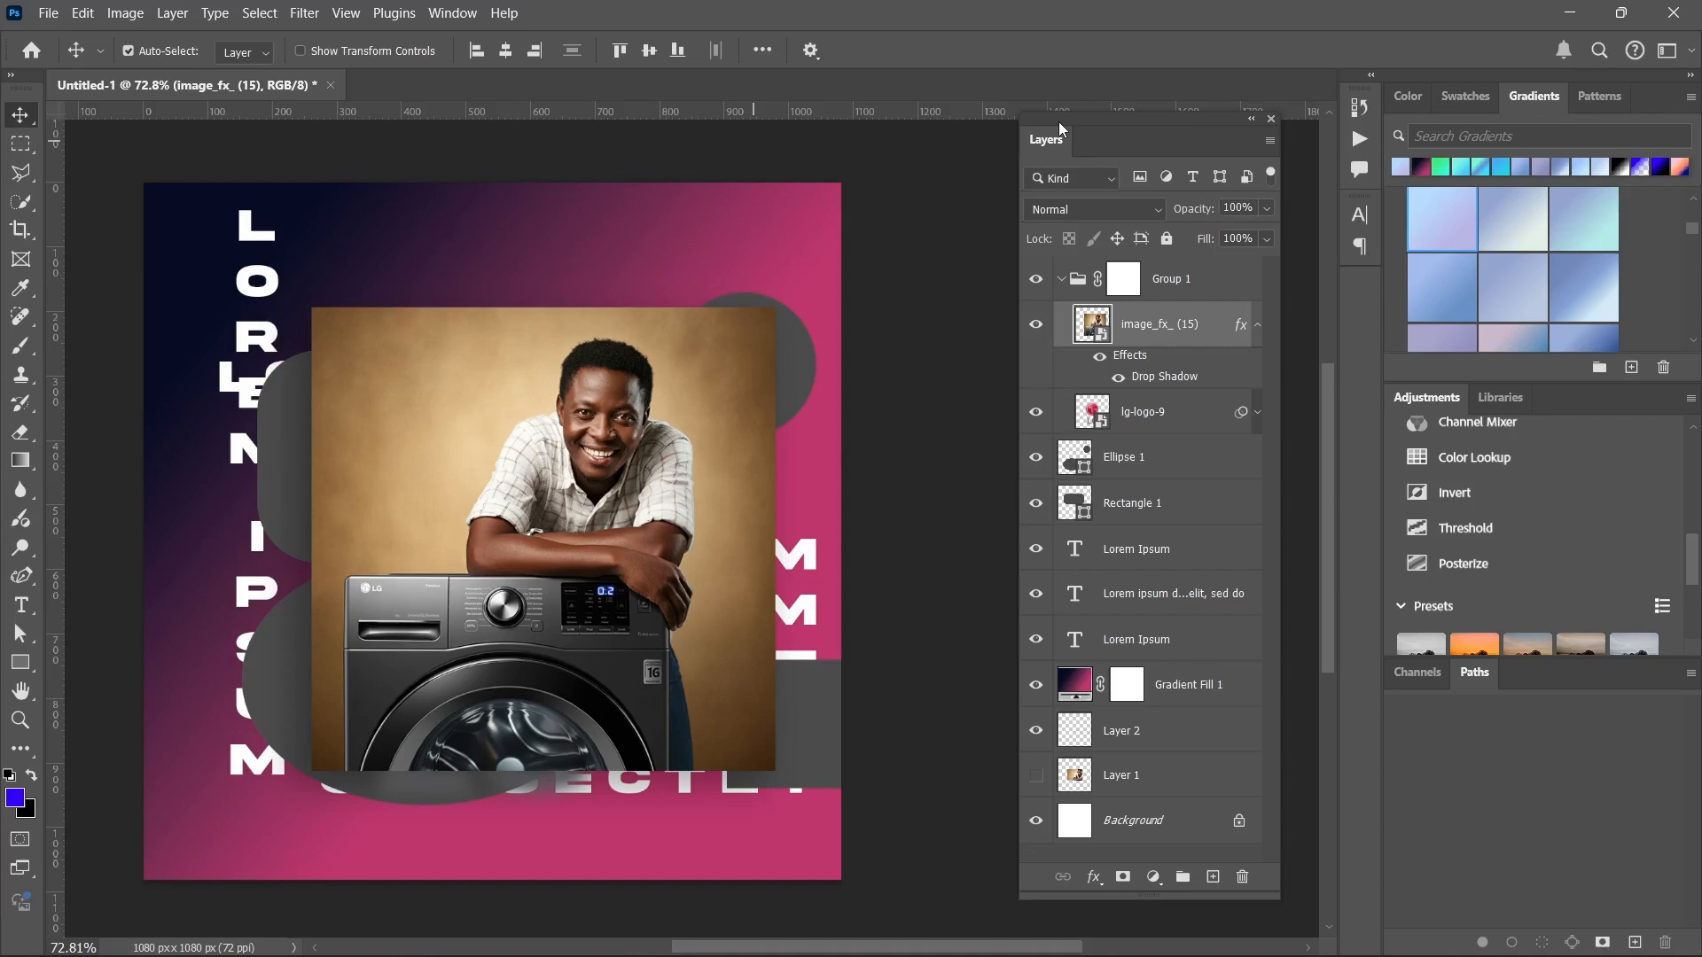
left_click_drag(1082, 149, 385, 68)
left_click_drag(1464, 96, 830, 199)
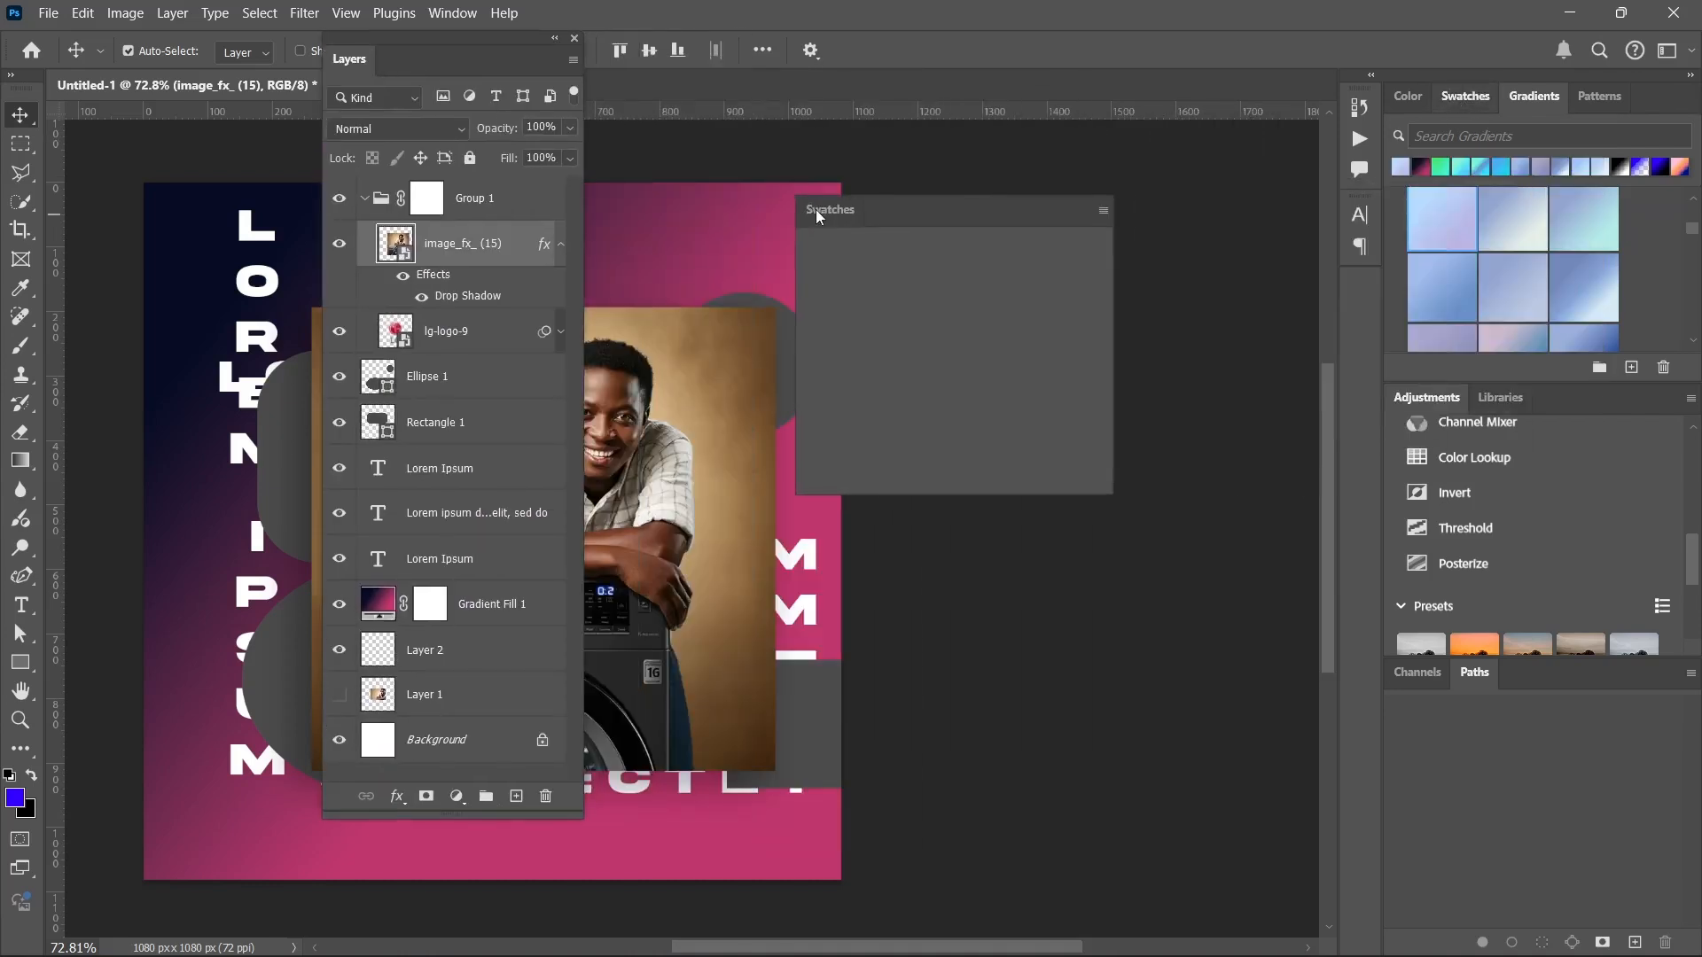
left_click_drag(1460, 95, 998, 582)
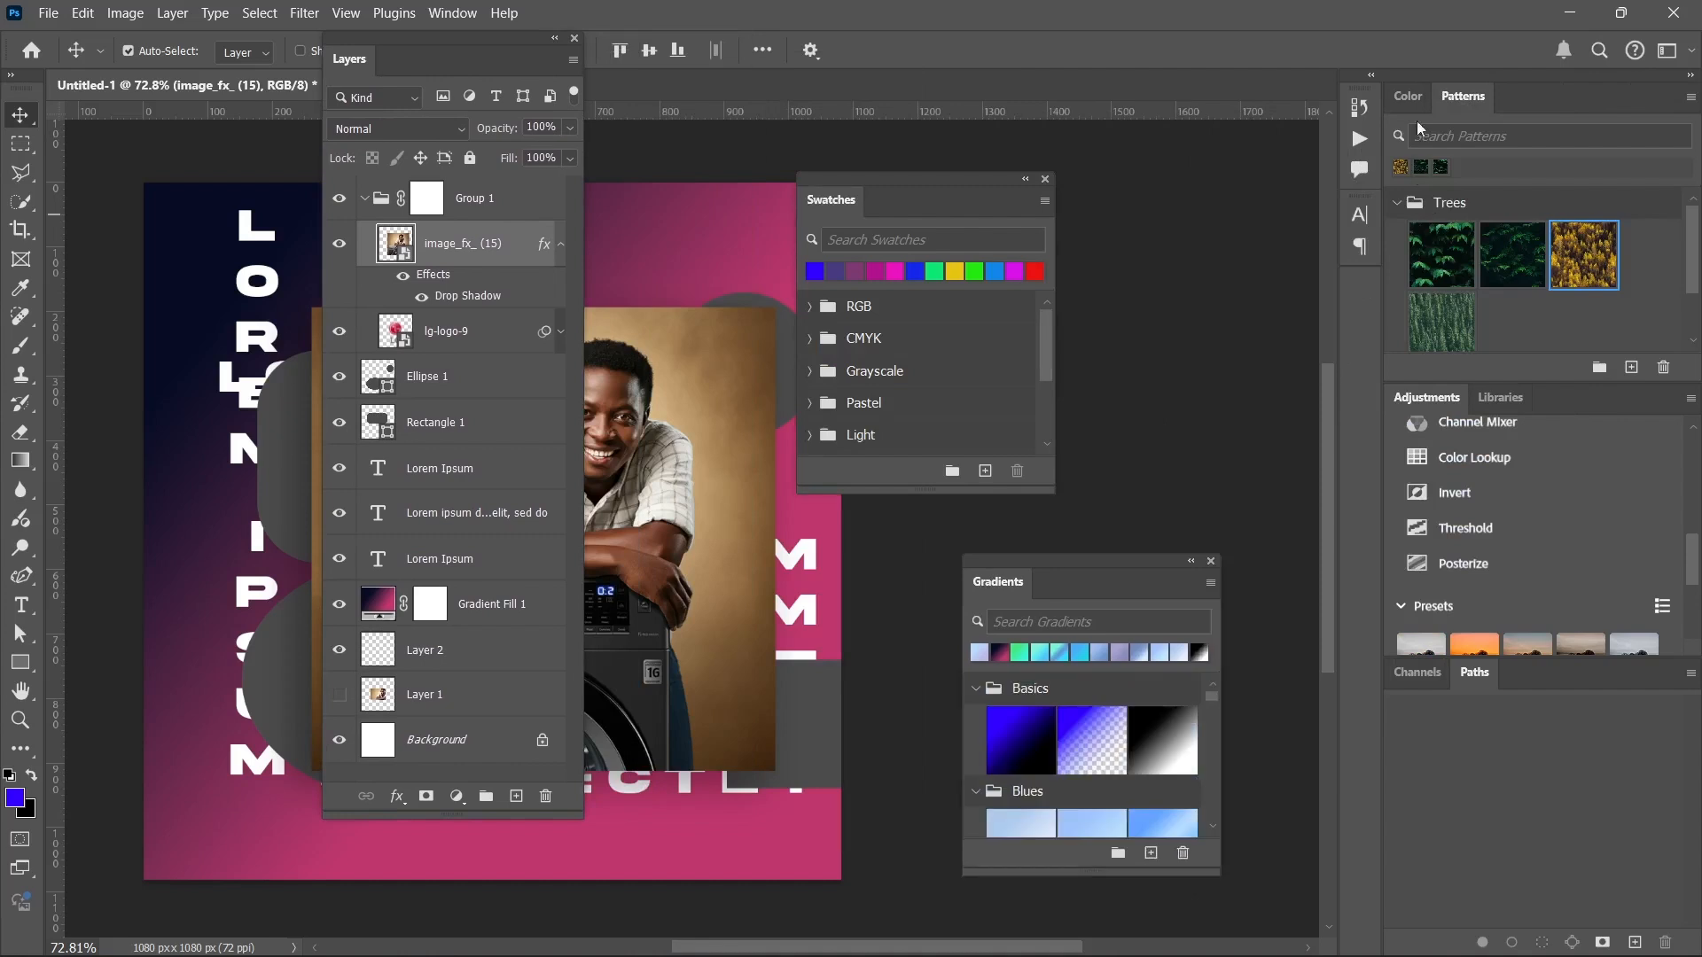
Float the Color, Adjustments, Libraries, Channels and Paths panels over the workspace, and group Patterns with the floating Swatches panel.
left_click_drag(1409, 96, 1022, 22)
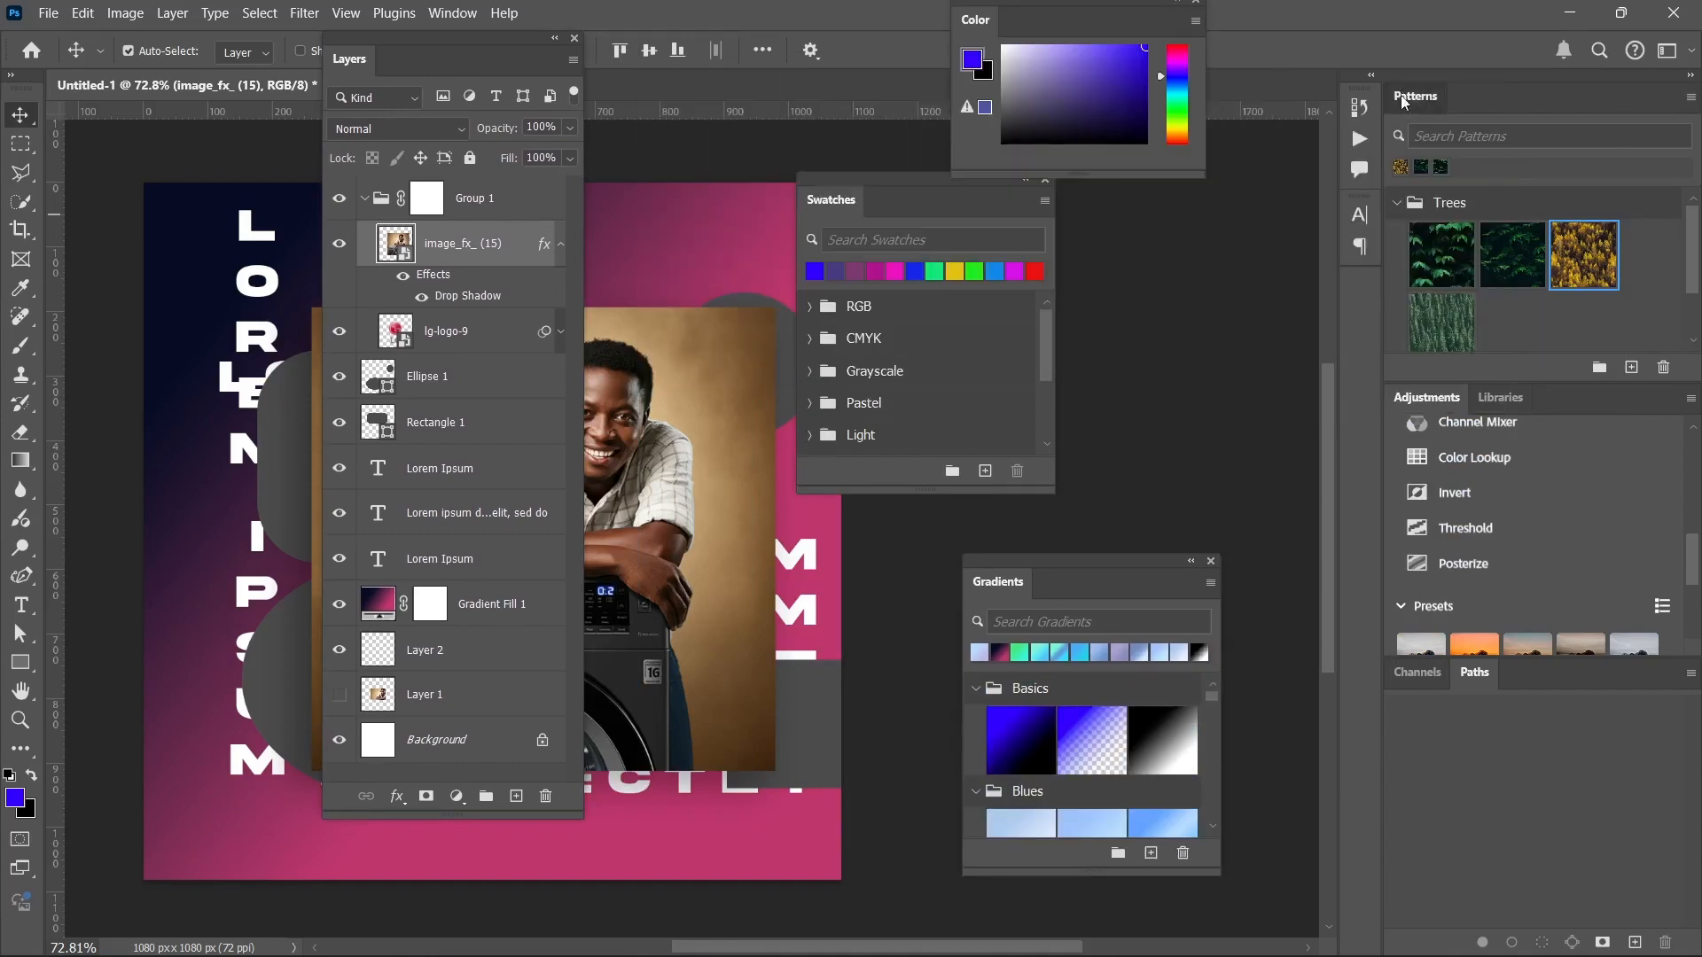
left_click_drag(1424, 96, 894, 201)
left_click_drag(1426, 96, 629, 480)
left_click_drag(1423, 106, 1118, 130)
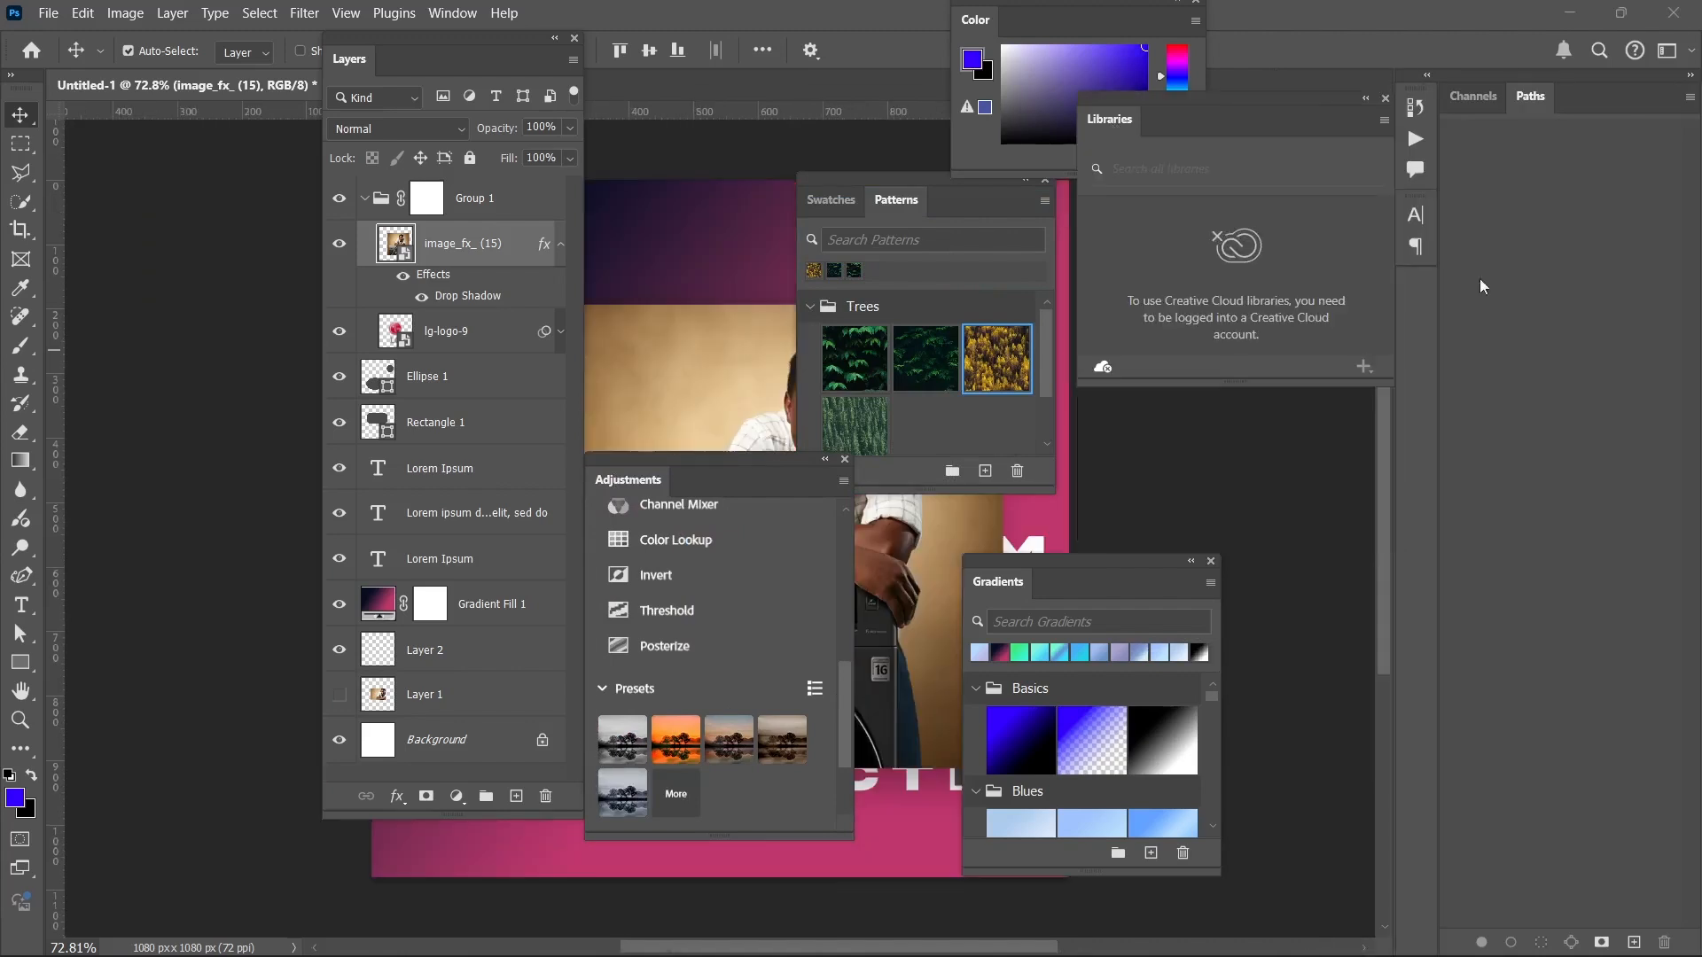
left_click_drag(1473, 96, 768, 104)
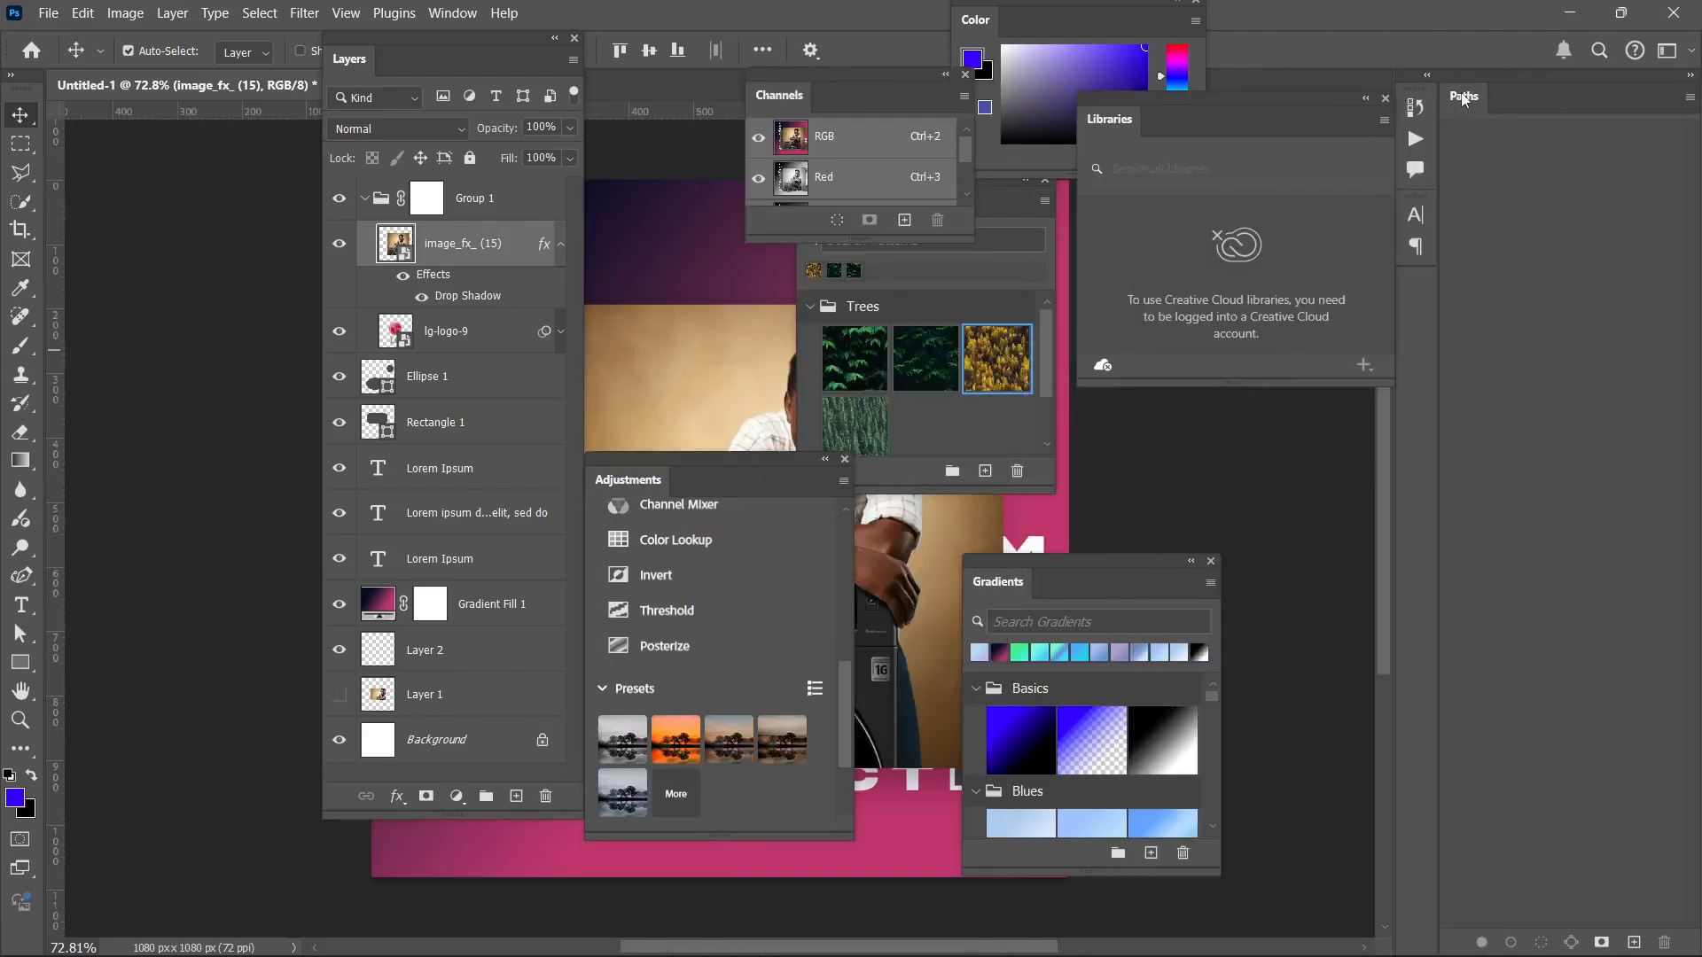
left_click_drag(1530, 96, 737, 224)
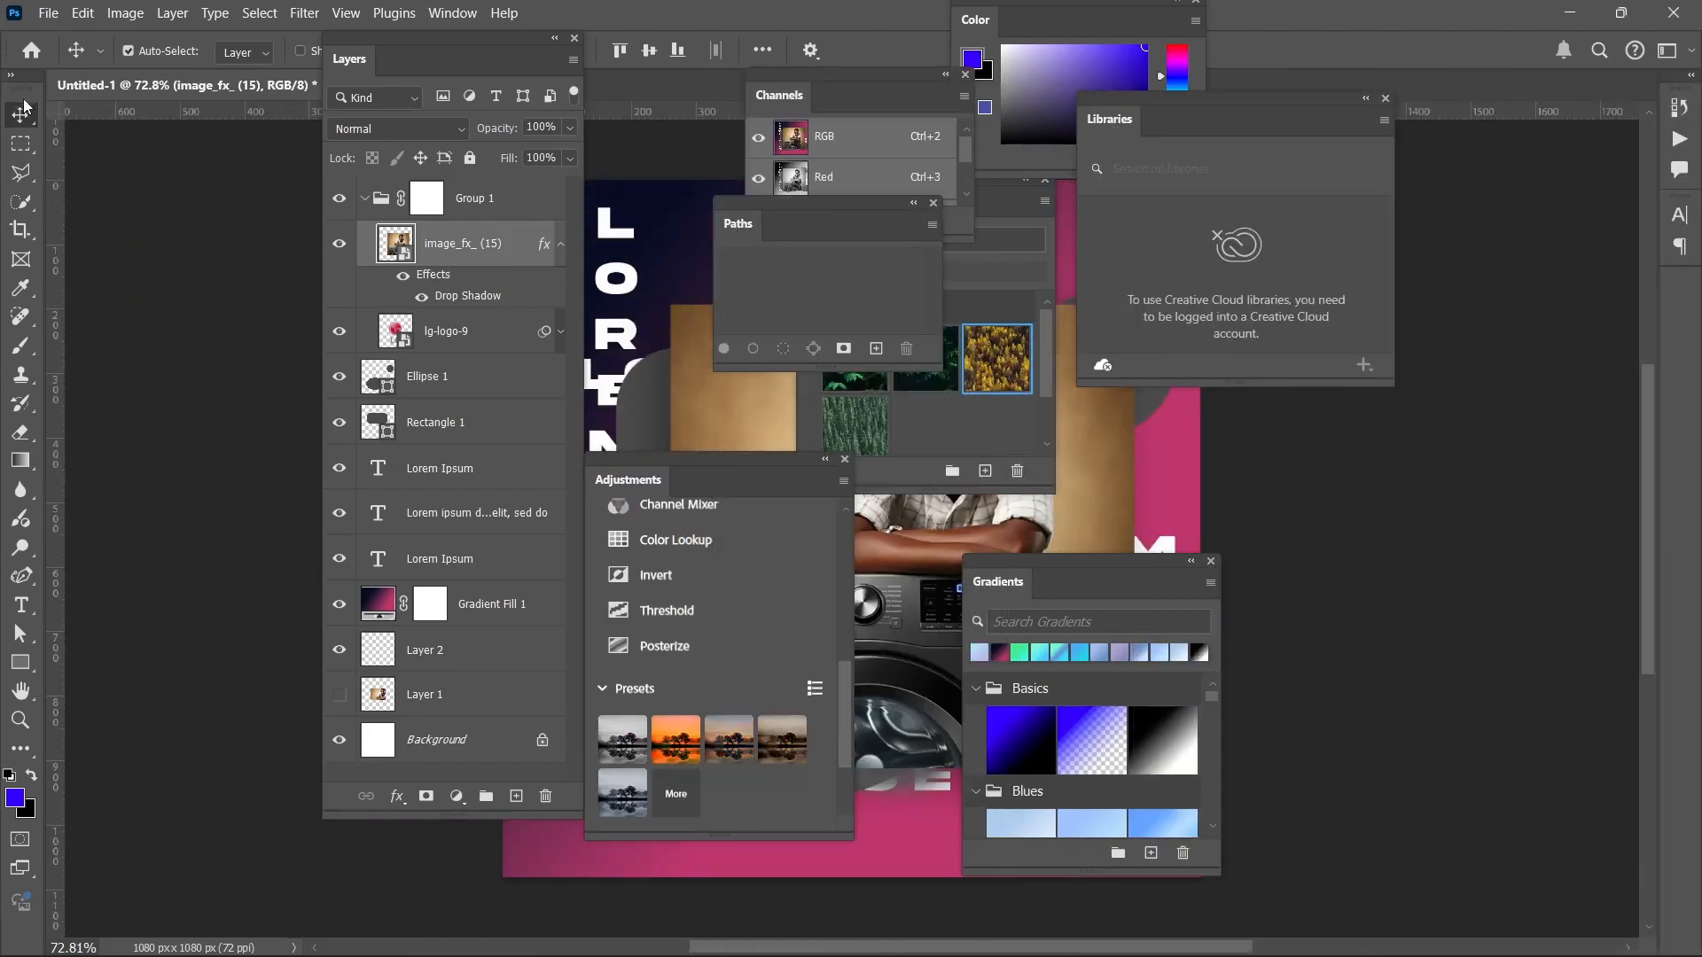
Undock the toolbar as a floating two-column panel beside the canvas, and reposition the floating Layers and Color panels.
left_click_drag(25, 107, 486, 237)
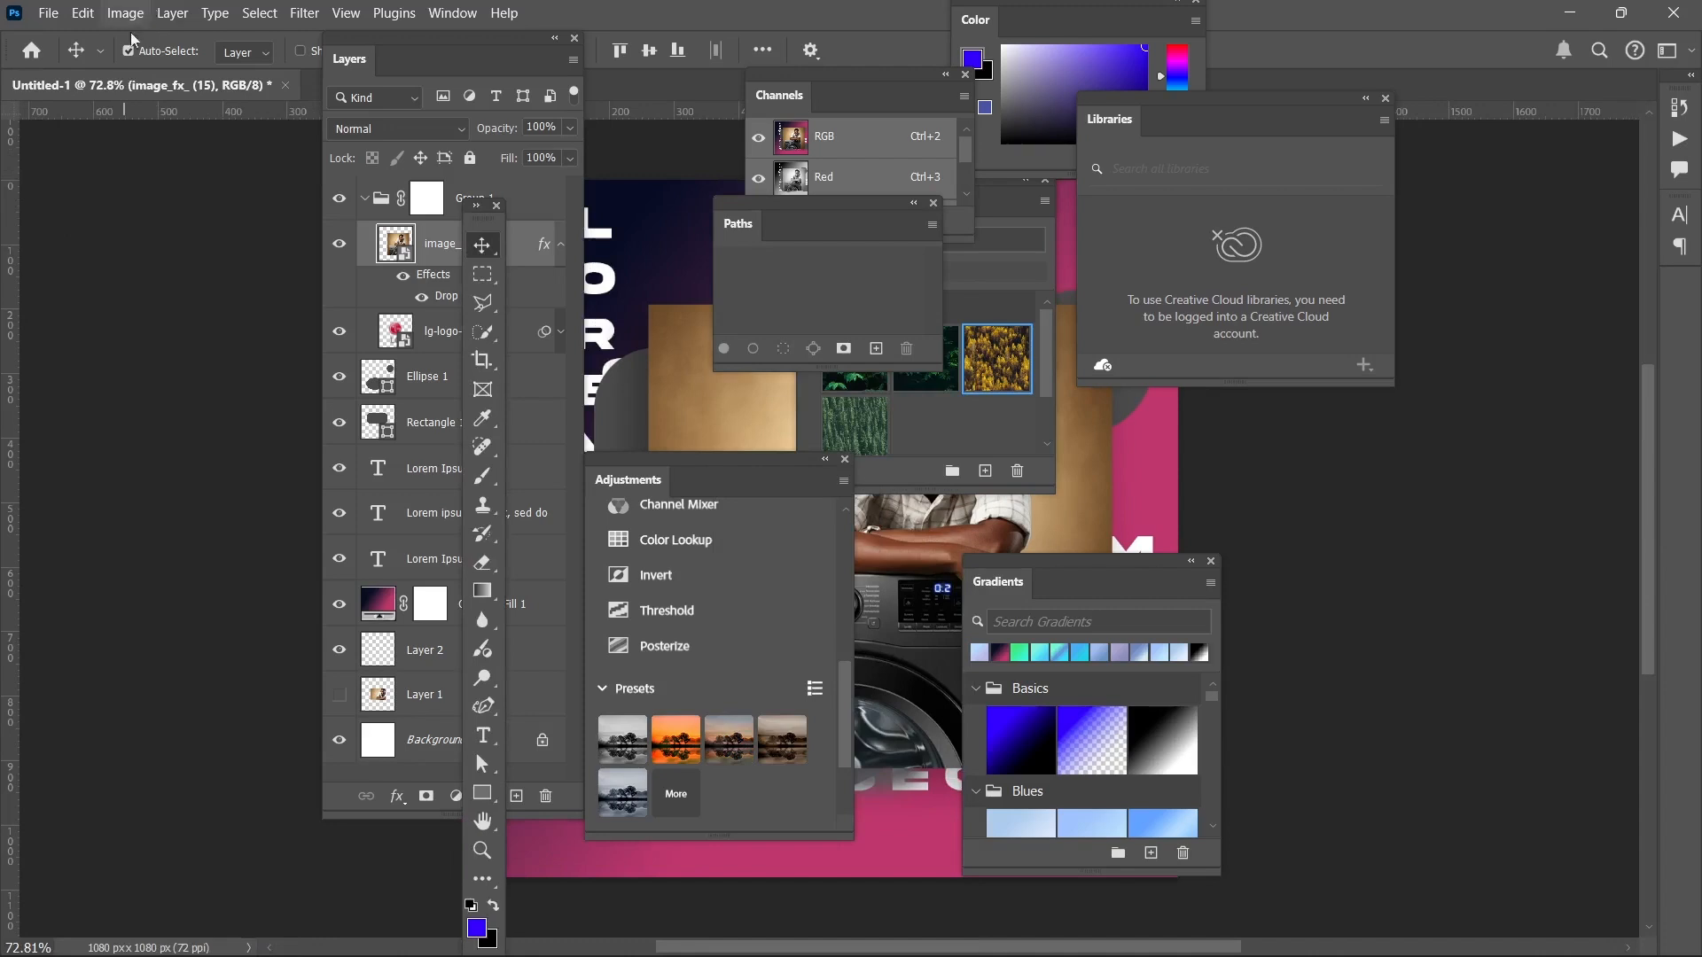
left_click(476, 205)
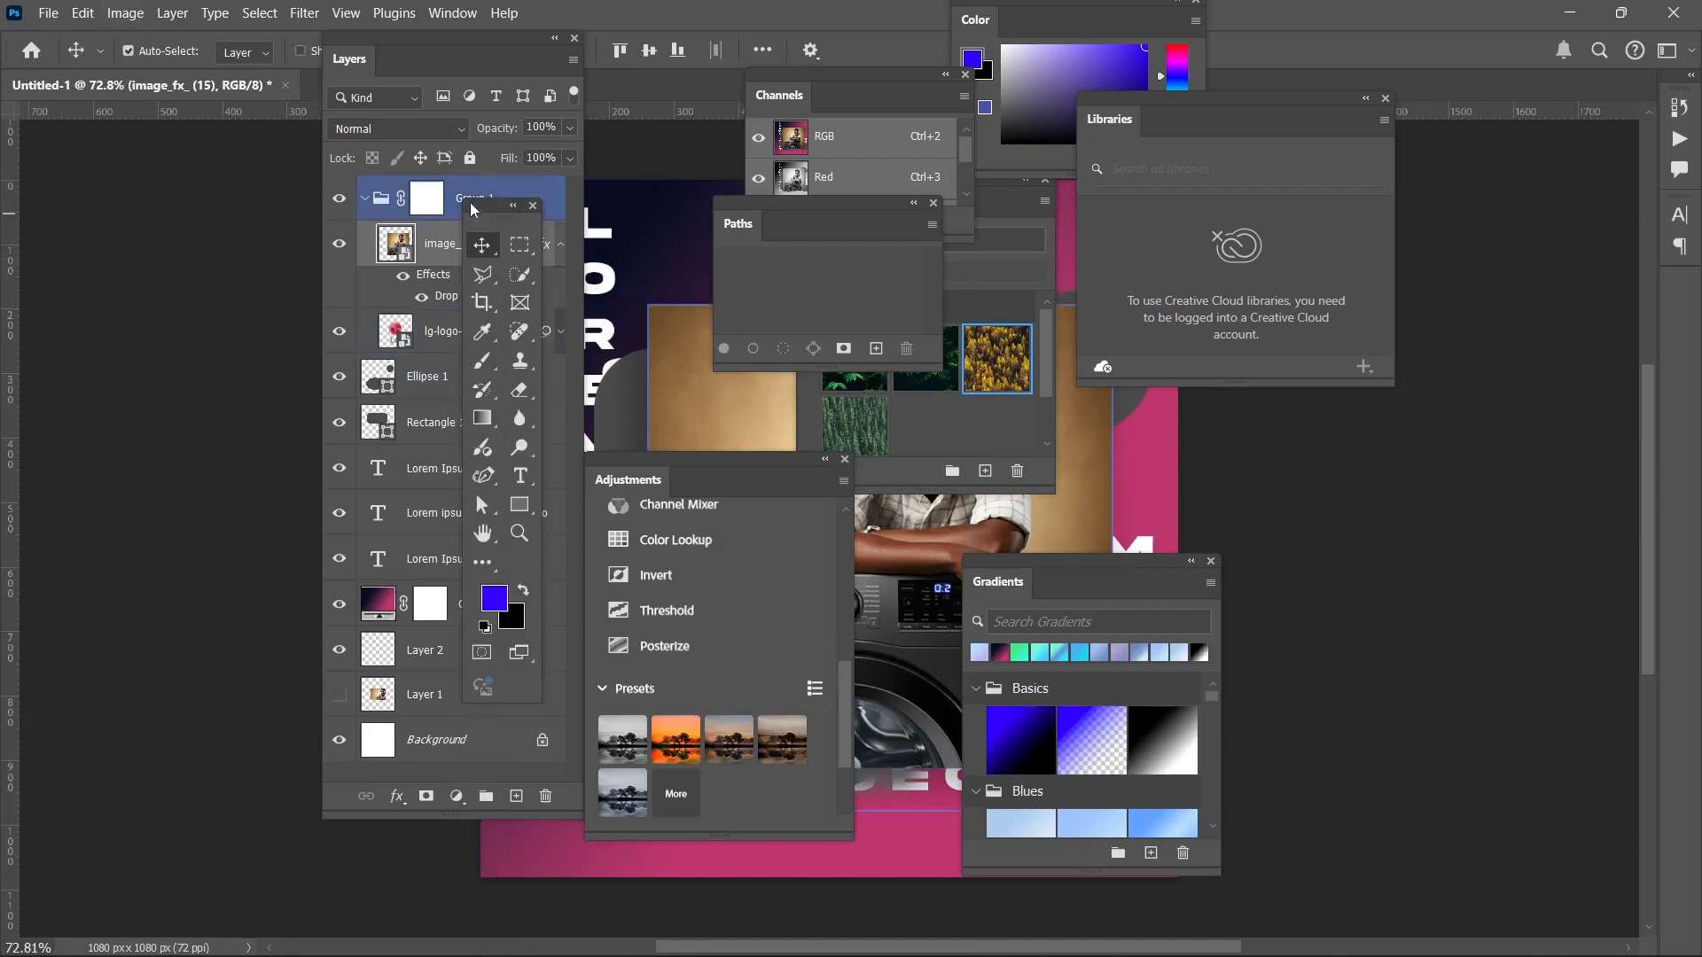
left_click_drag(474, 211, 169, 143)
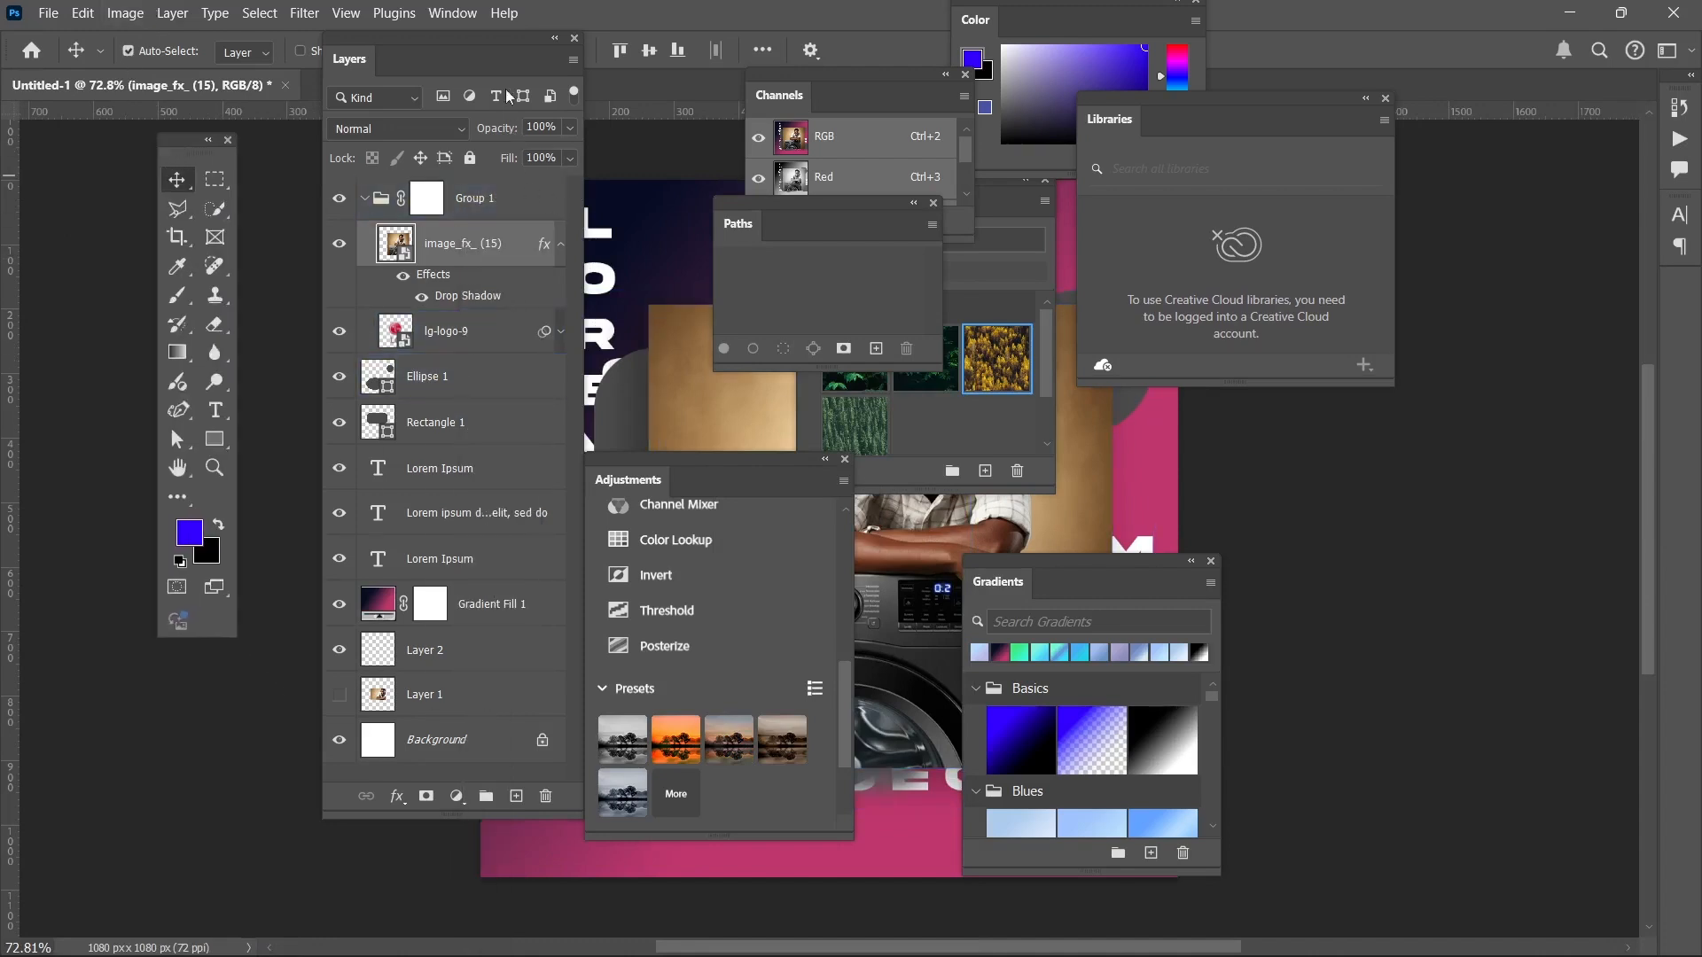
left_click_drag(496, 60, 585, 196)
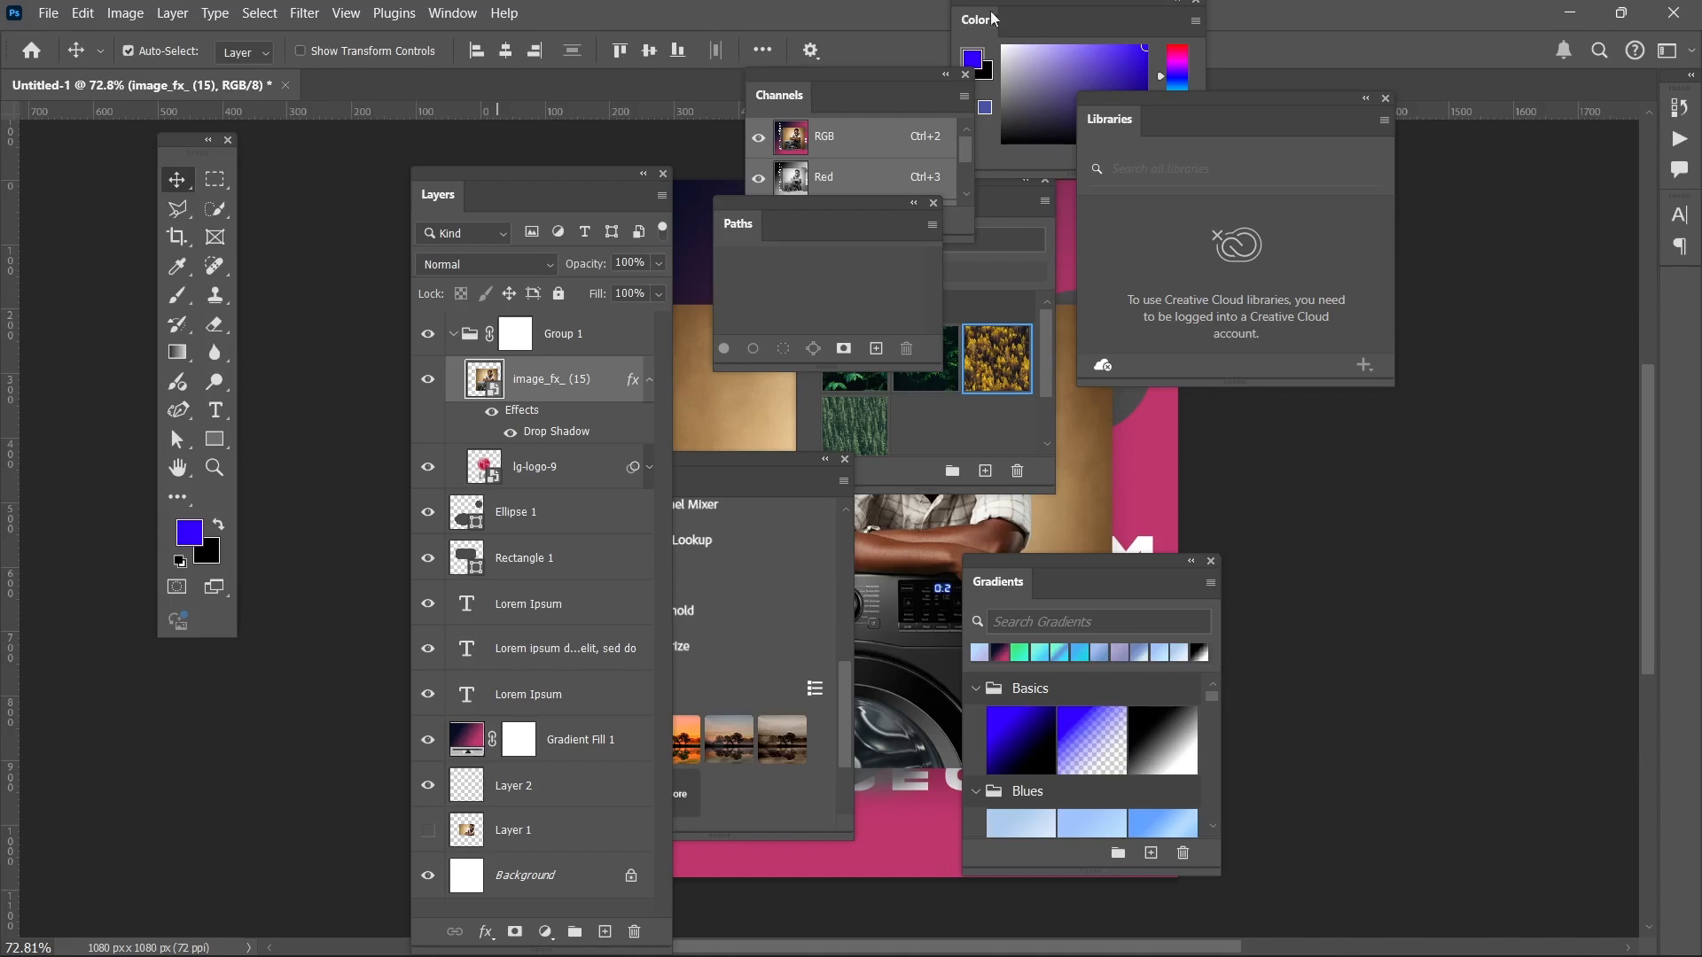
left_click_drag(1046, 44, 1323, 561)
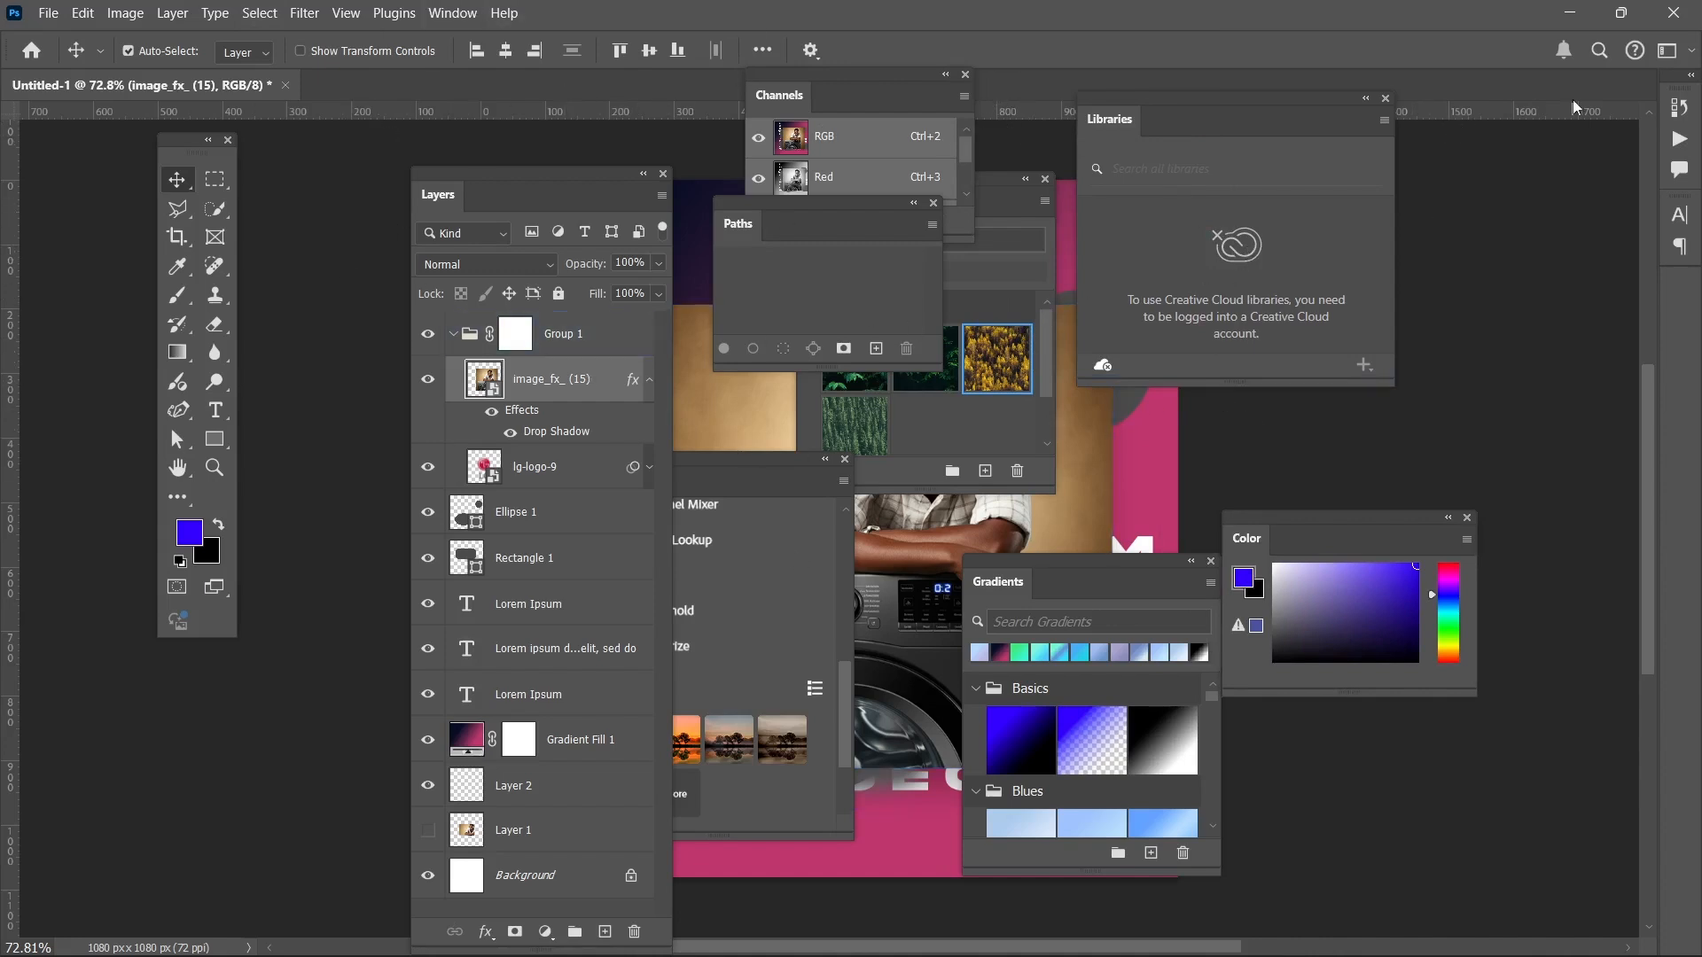
Reset the Essentials workspace to its default panel layout.
left_click(1671, 51)
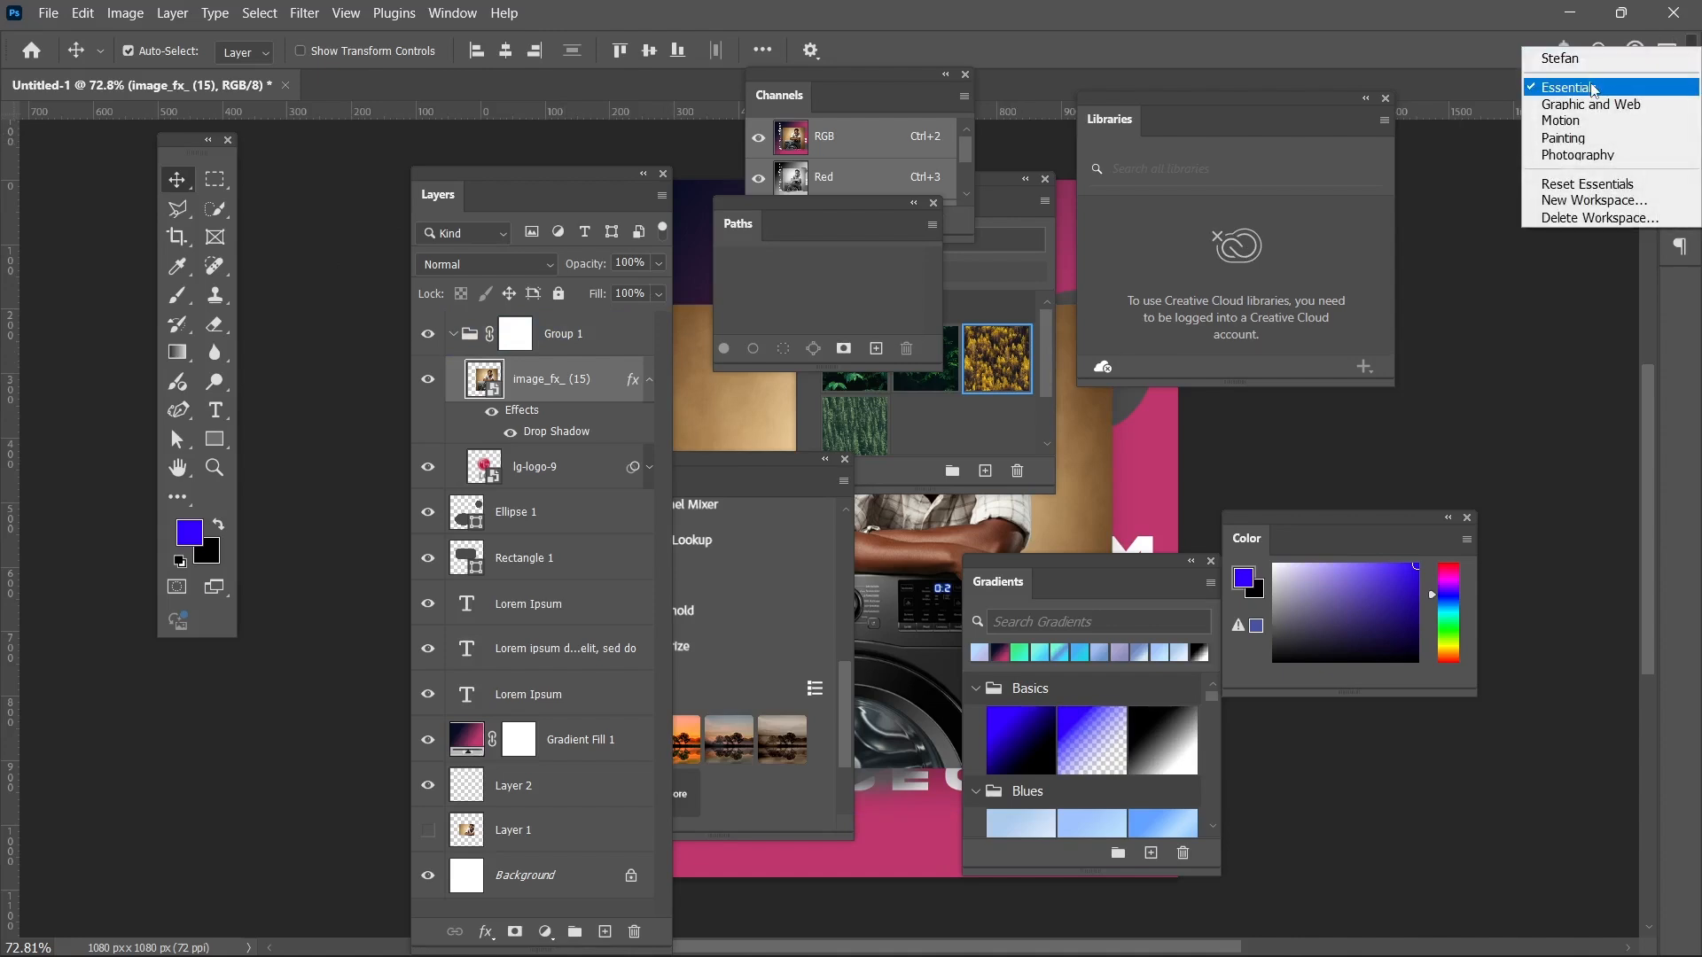
left_click(1589, 185)
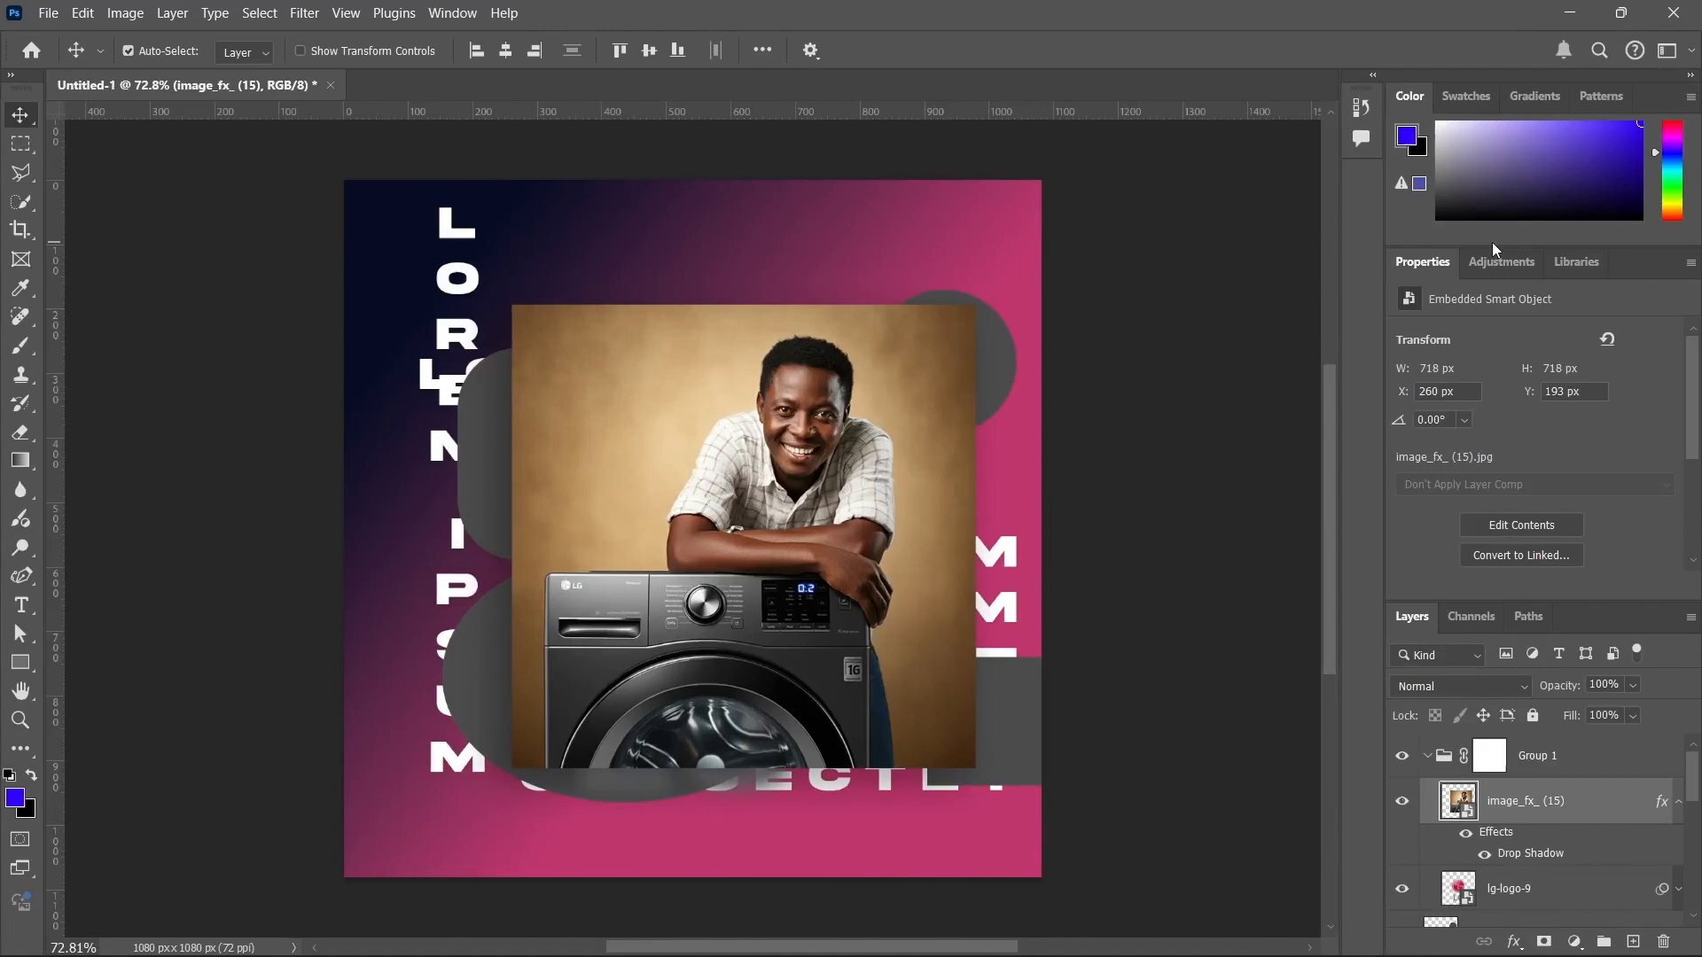
Switch to the saved custom workspace, and return to the Essentials workspace.
left_click(1667, 53)
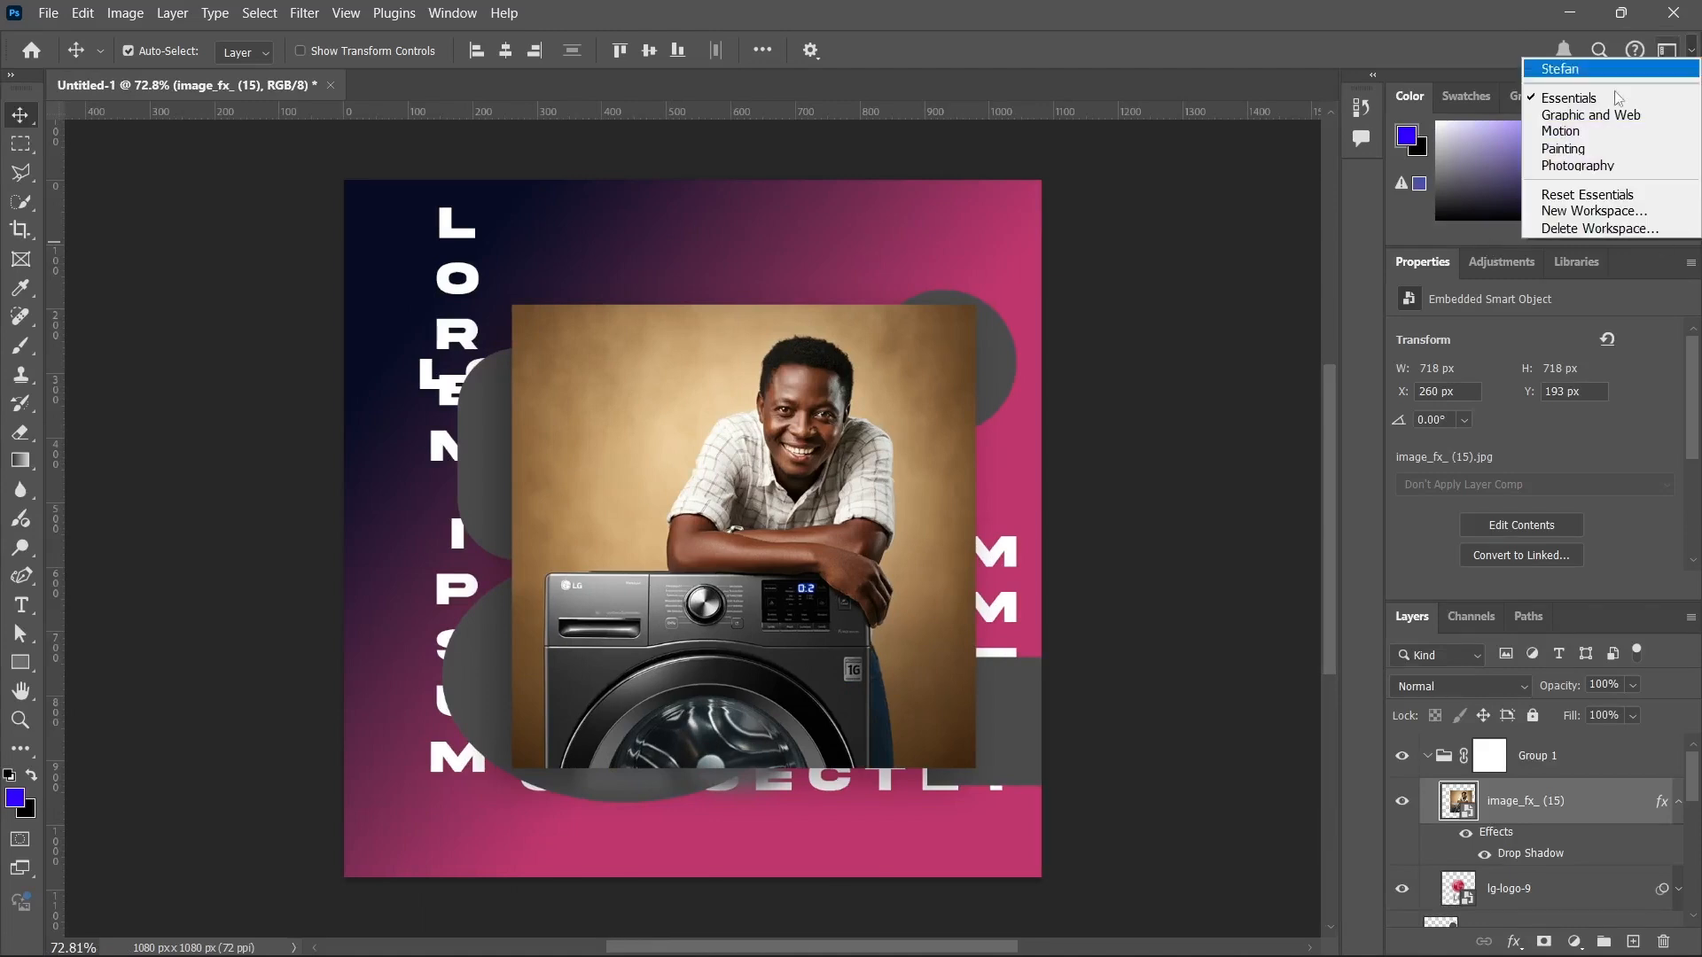
left_click(1562, 69)
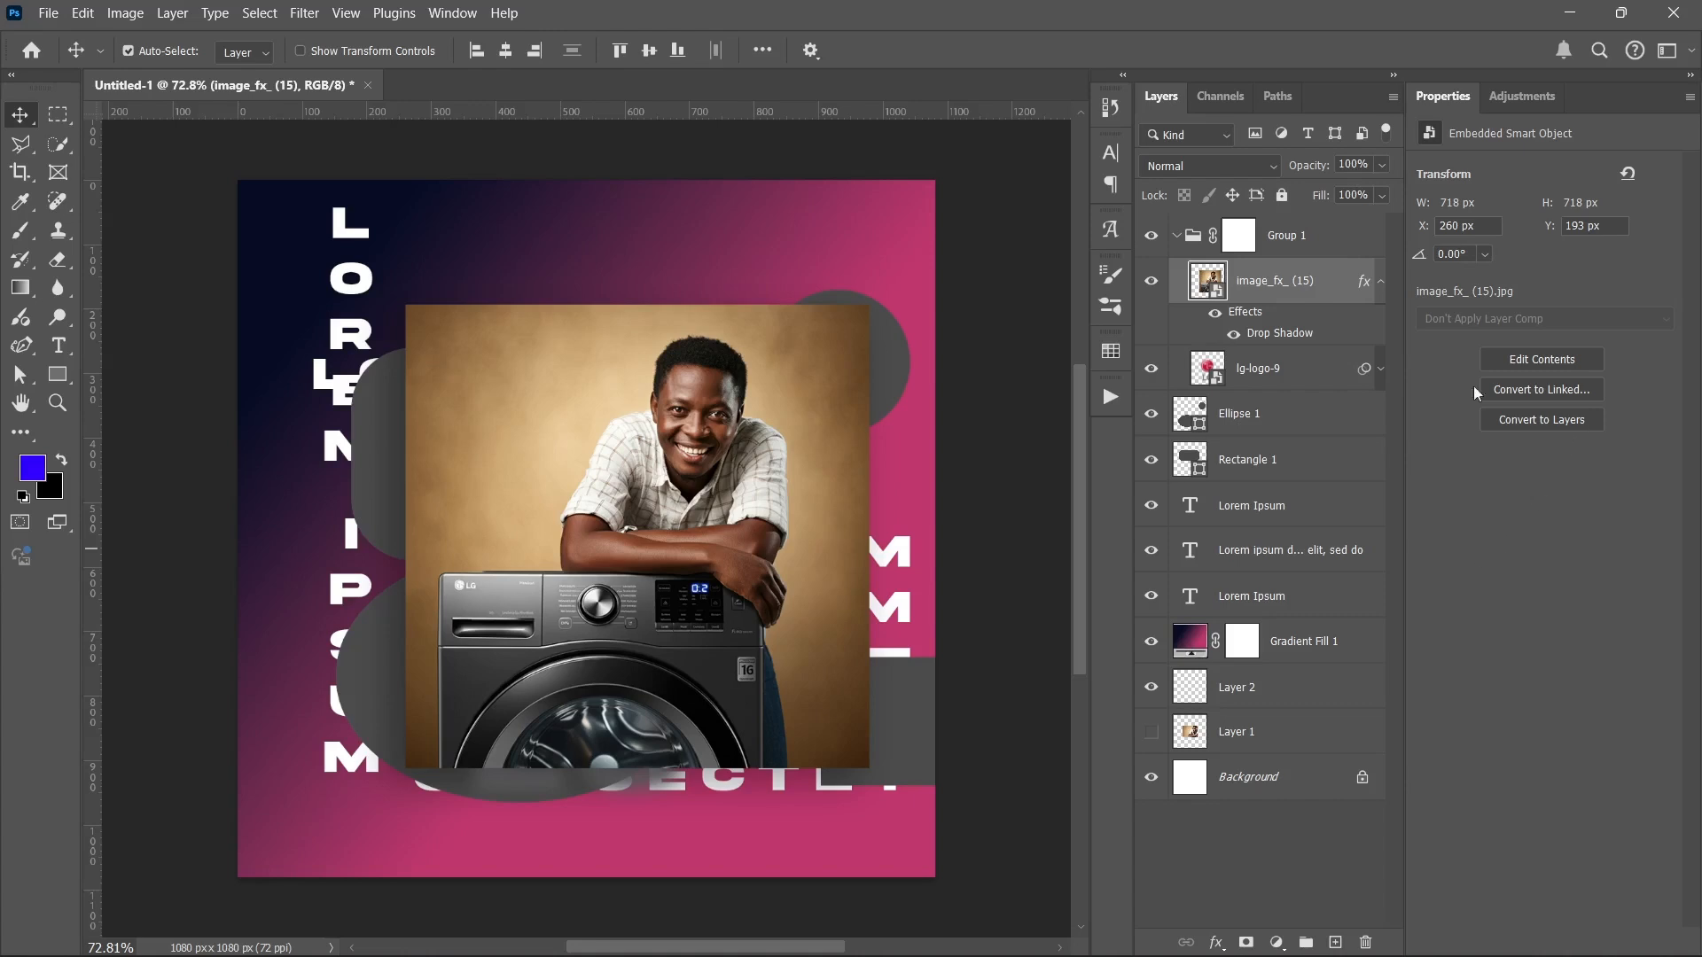
left_click(1667, 50)
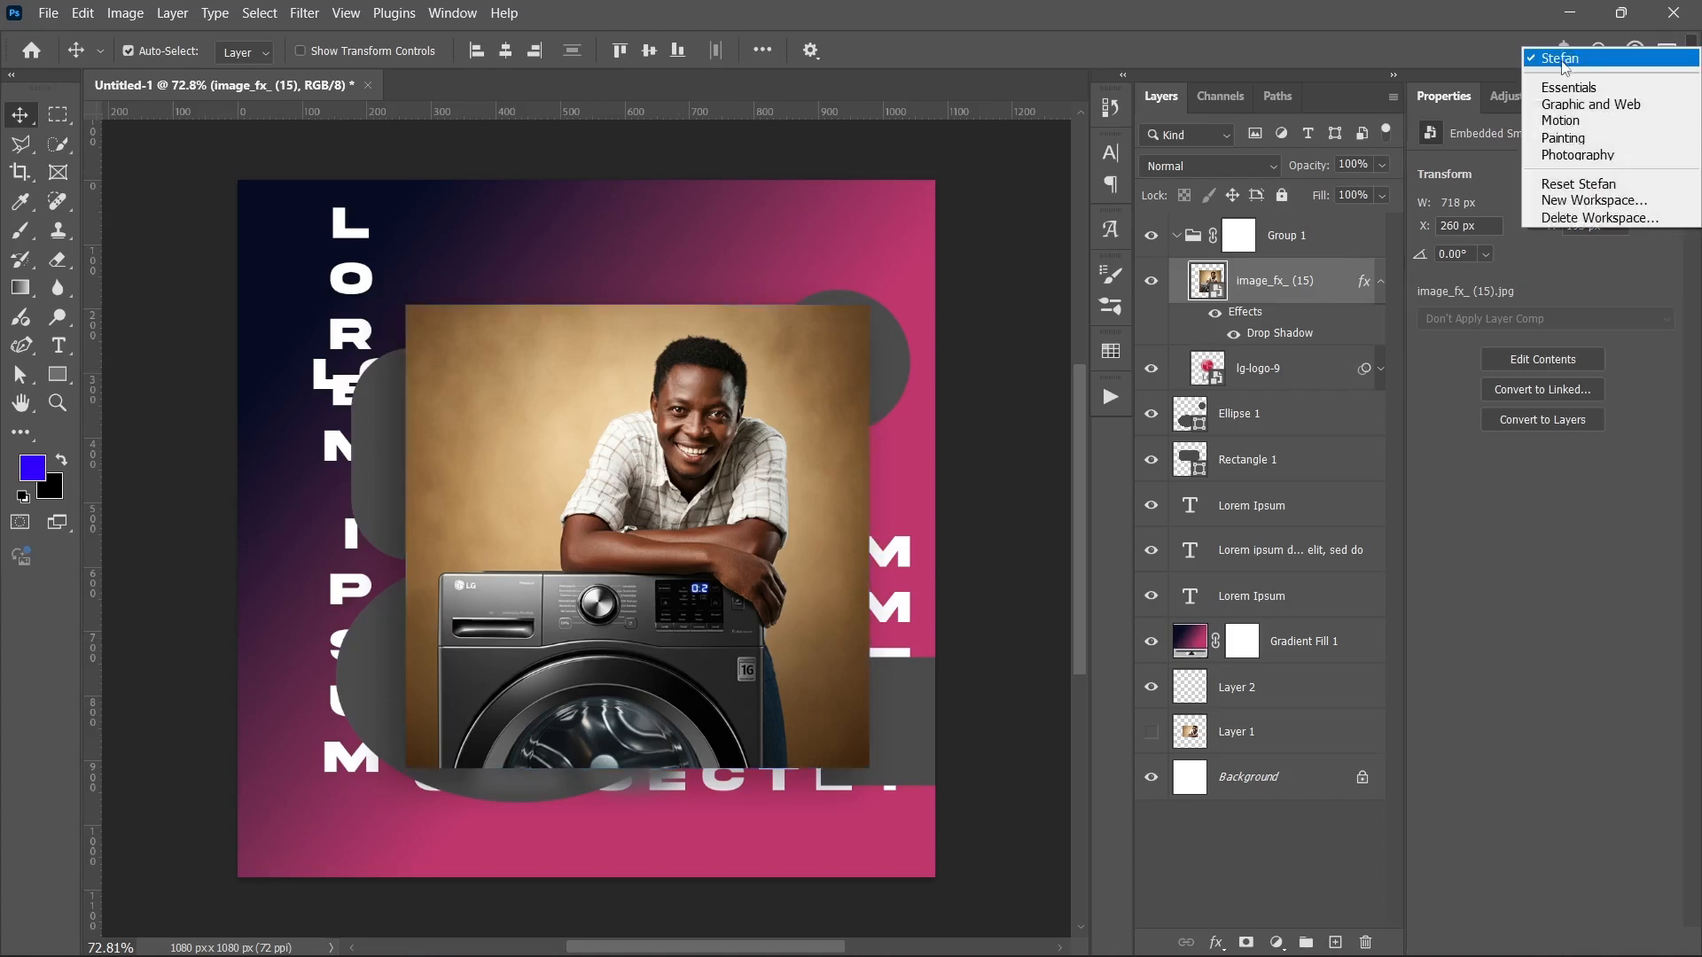
left_click(1568, 87)
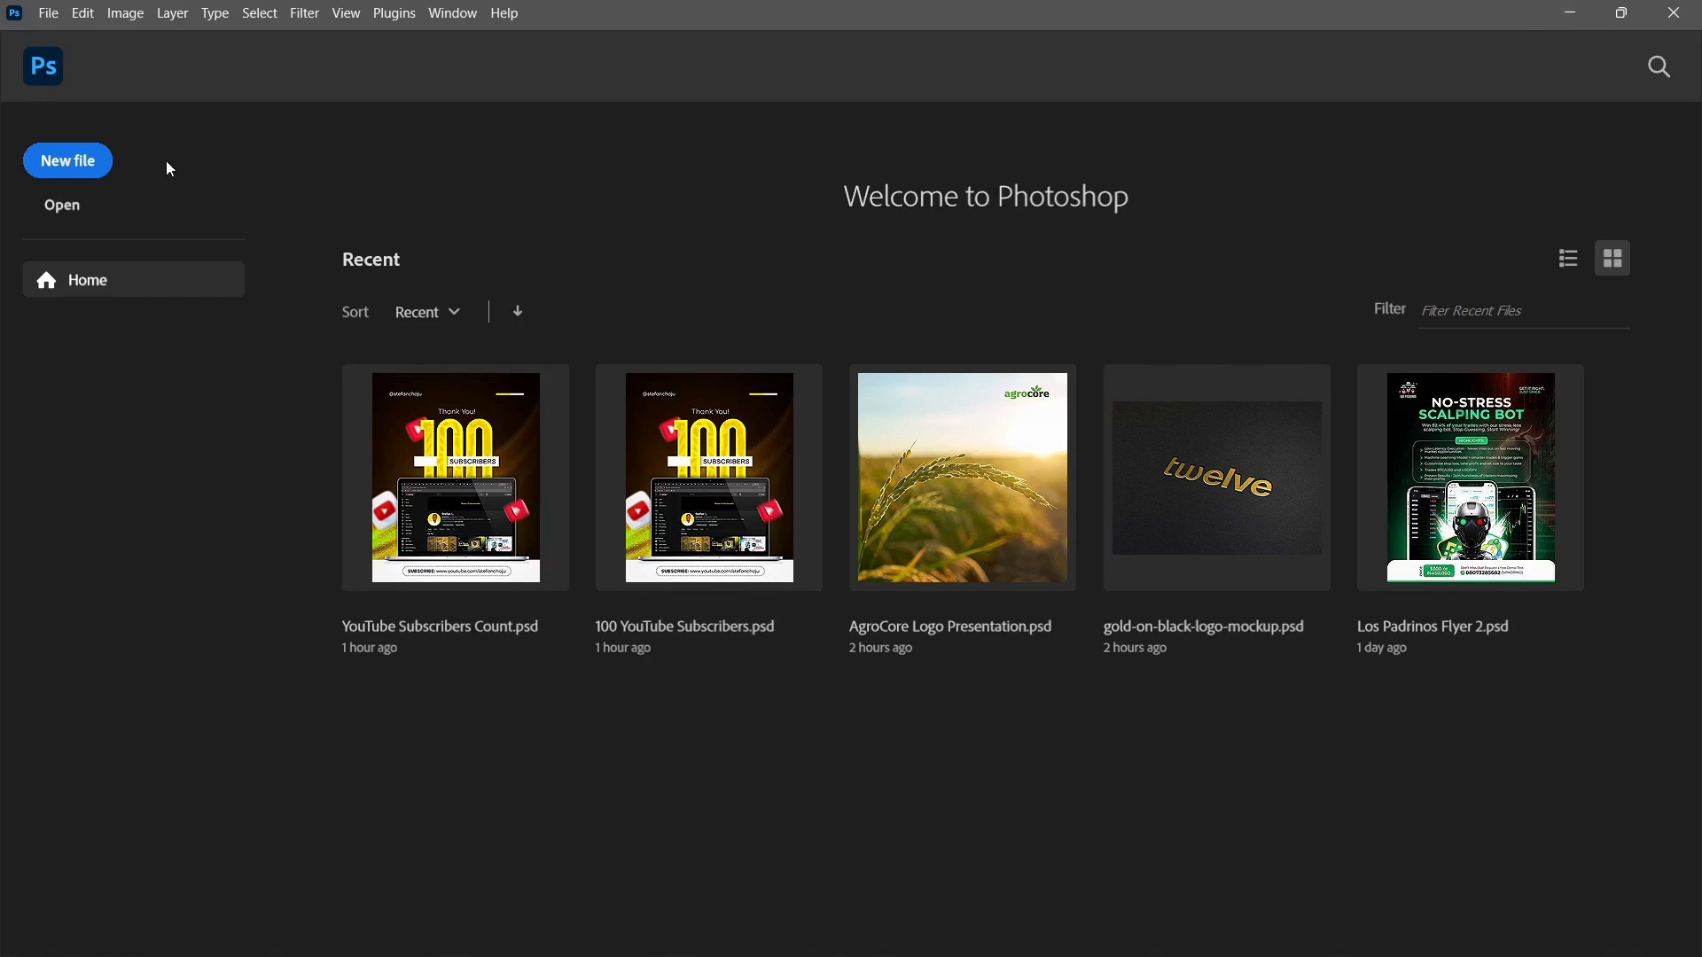
Create a new 1080 x 1080 pixel RGB document at 72 pixels/inch with a white background.
left_click(62, 167)
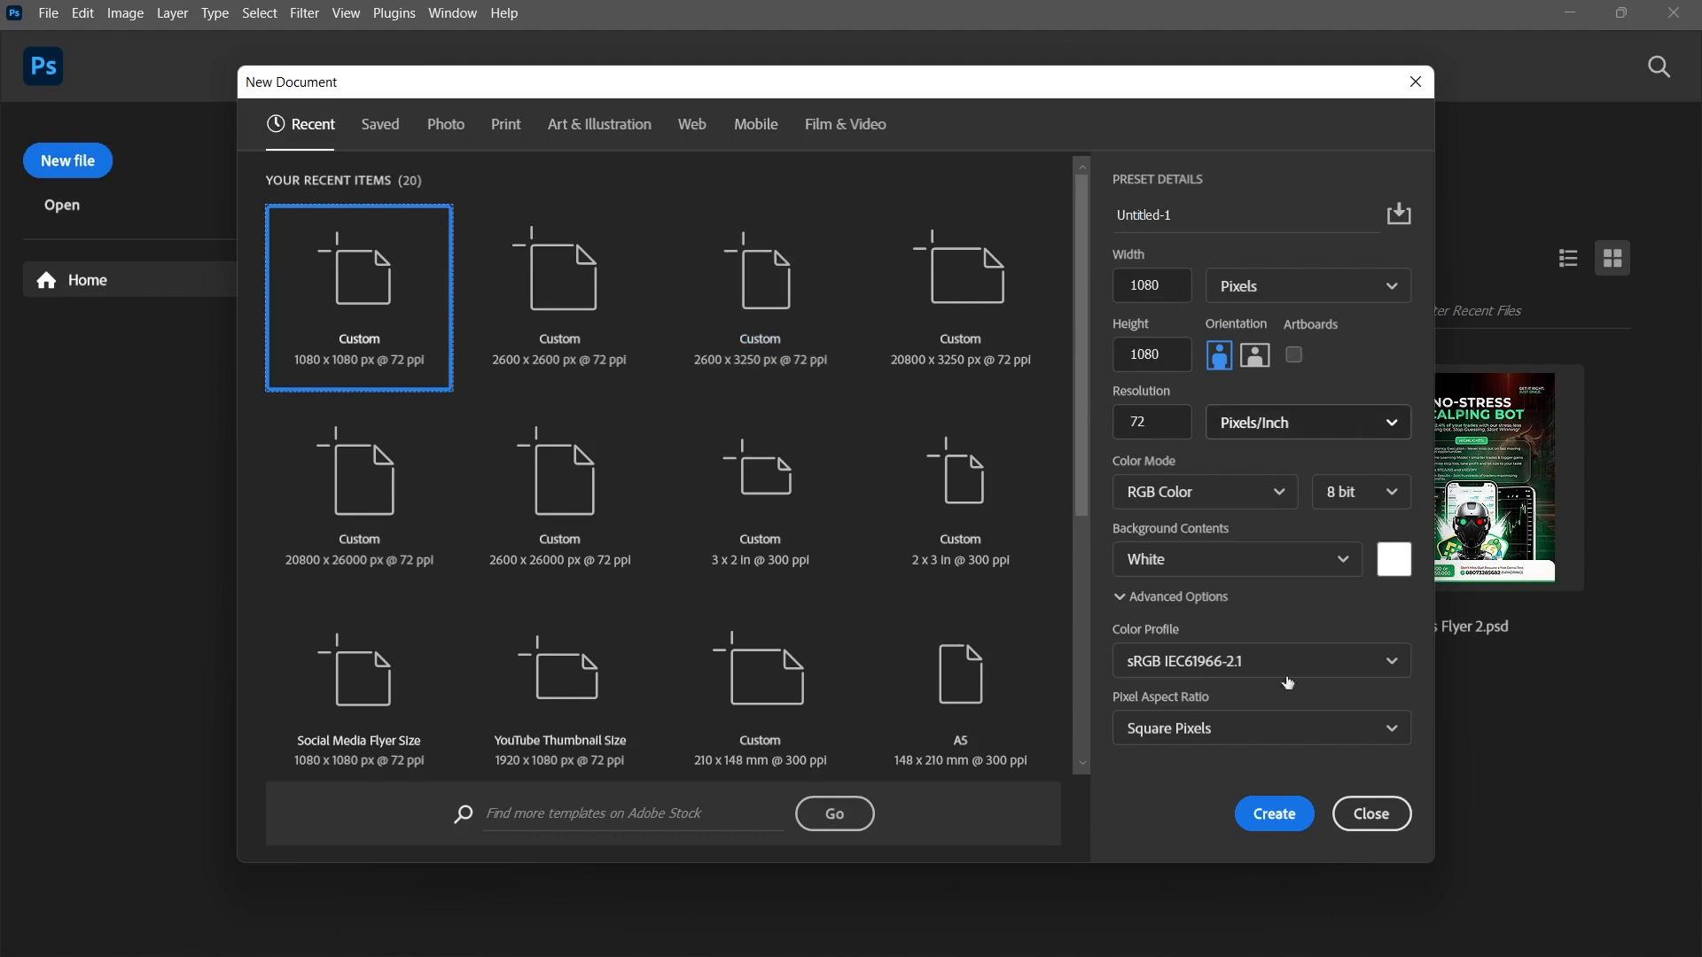
left_click(1259, 815)
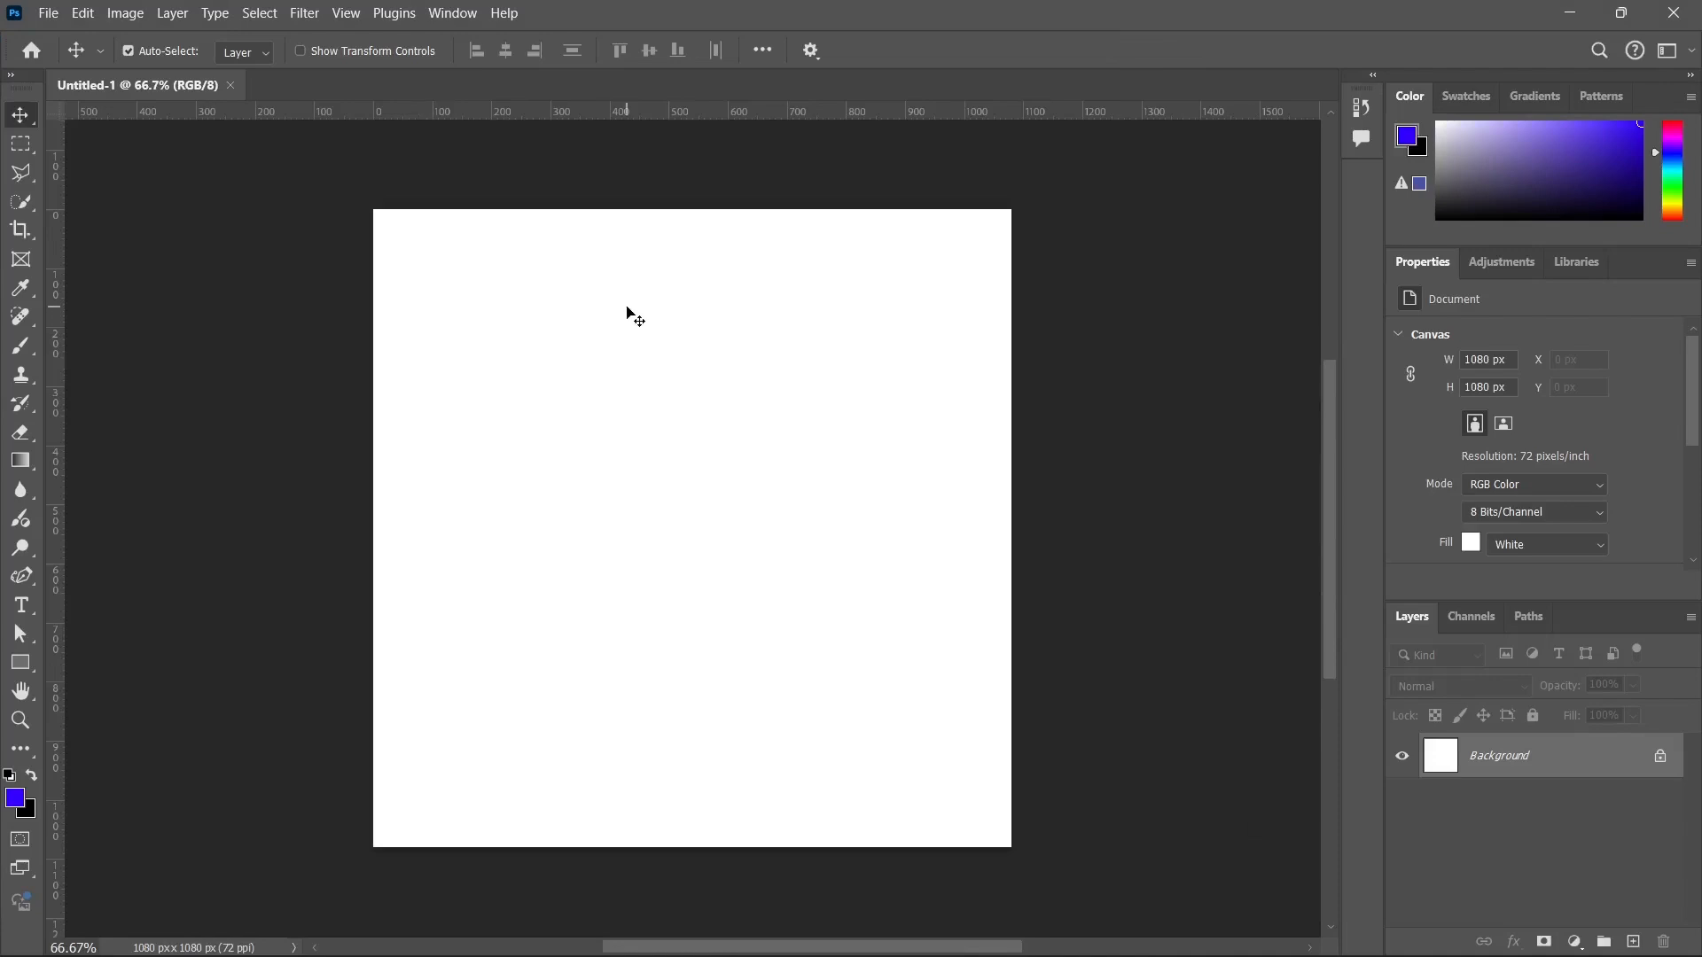
Place the blue gradient image from the Intro to PS Assets folder, scaled to about 155% and shifted upward to fill the canvas.
left_click(709, 947)
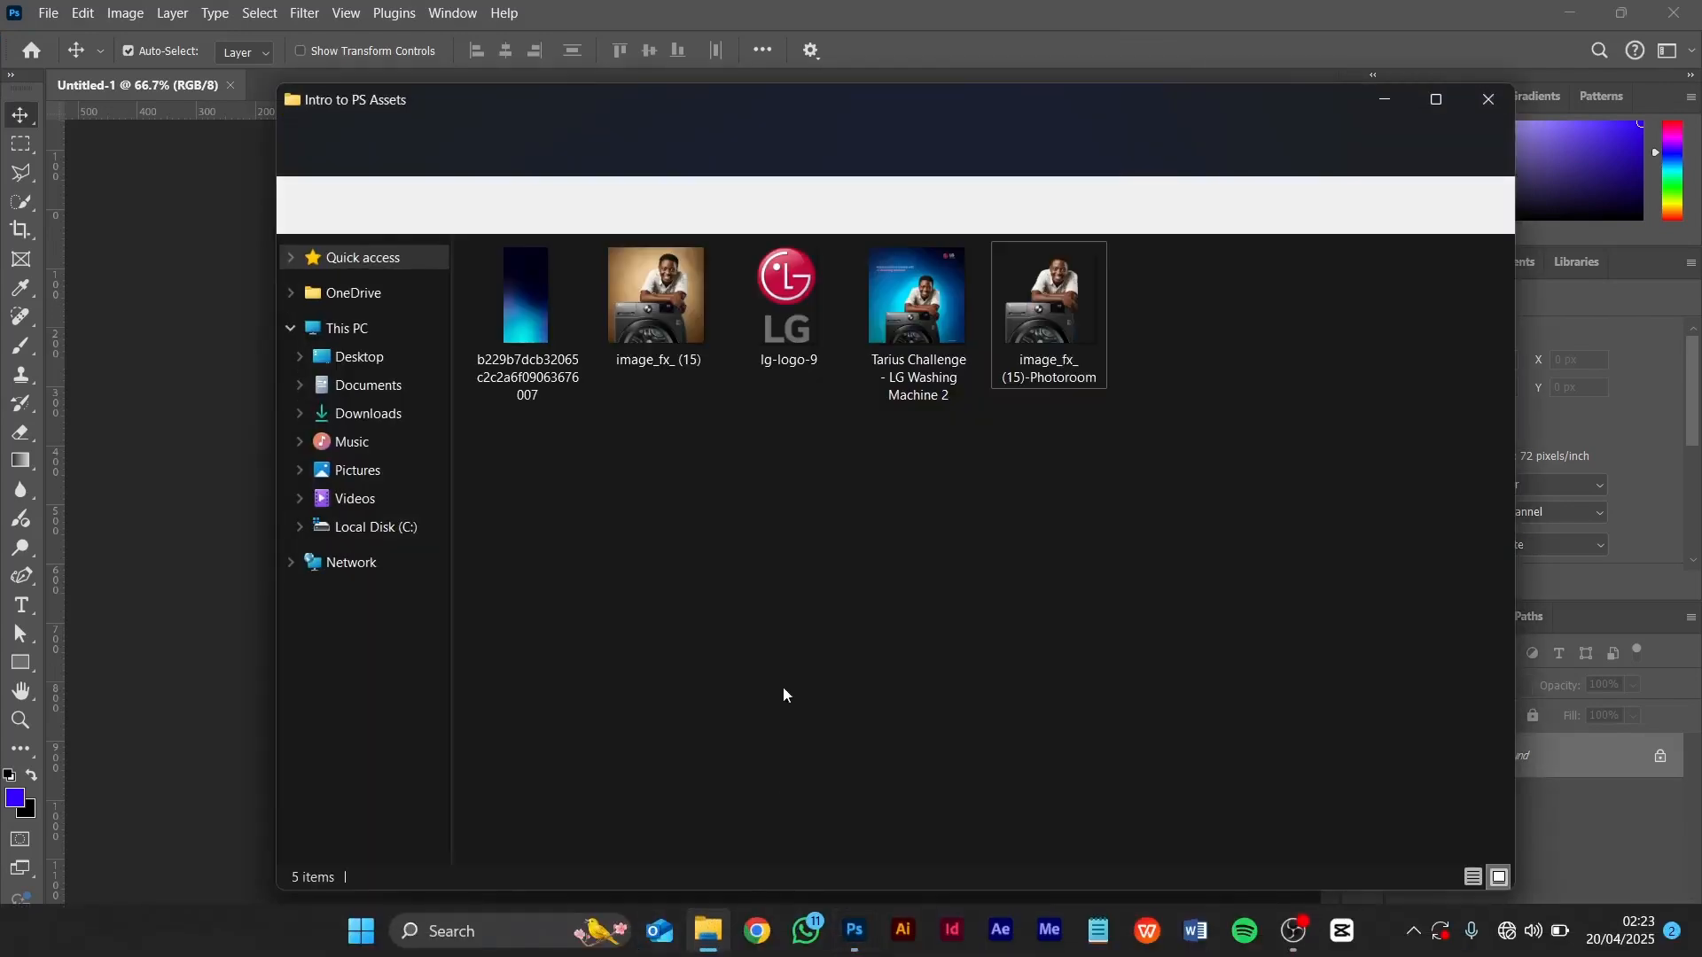
left_click(551, 297)
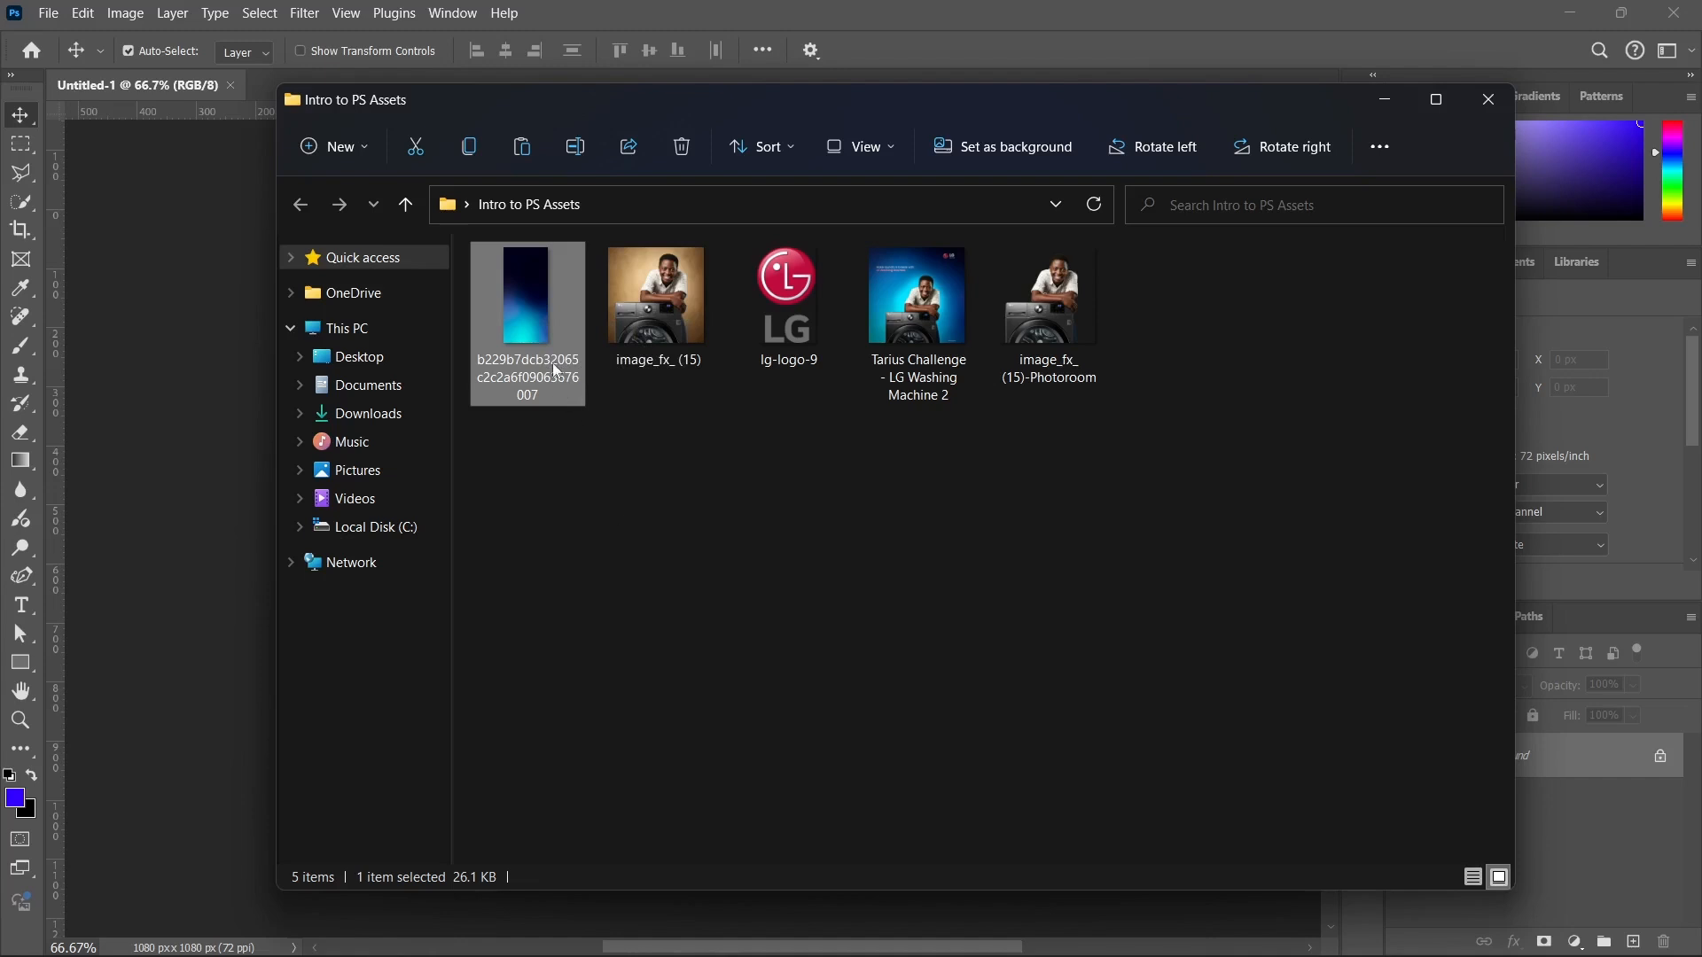
left_click_drag(537, 296, 361, 351)
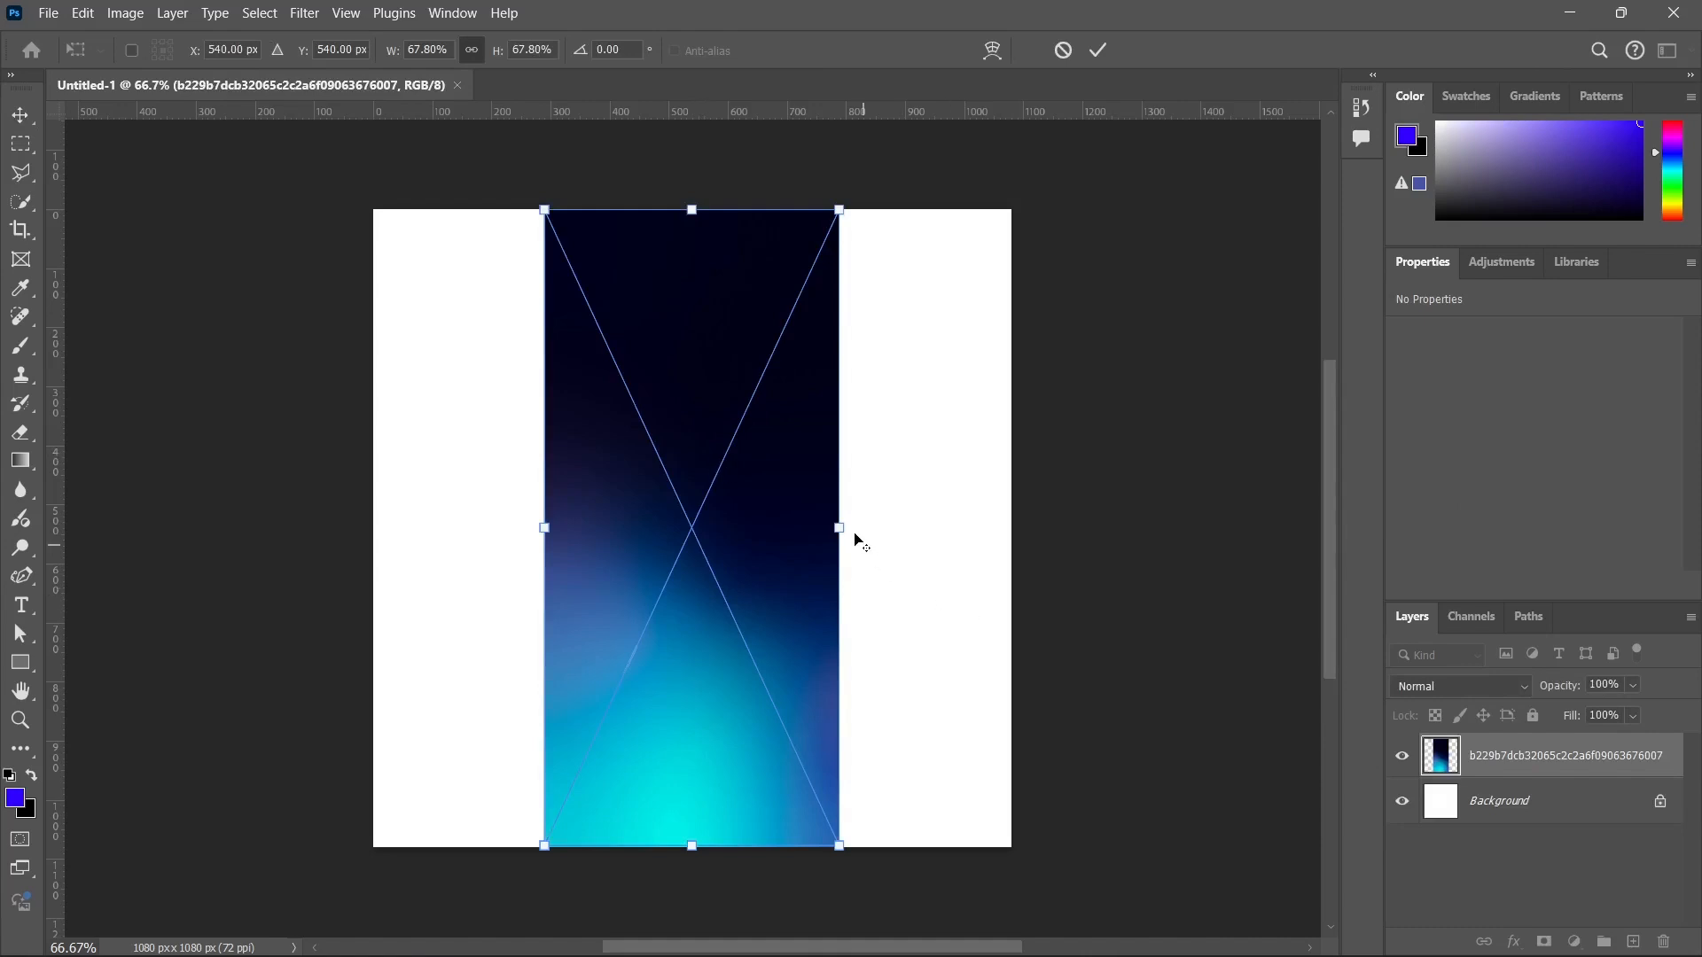
left_click_drag(838, 528, 1026, 525)
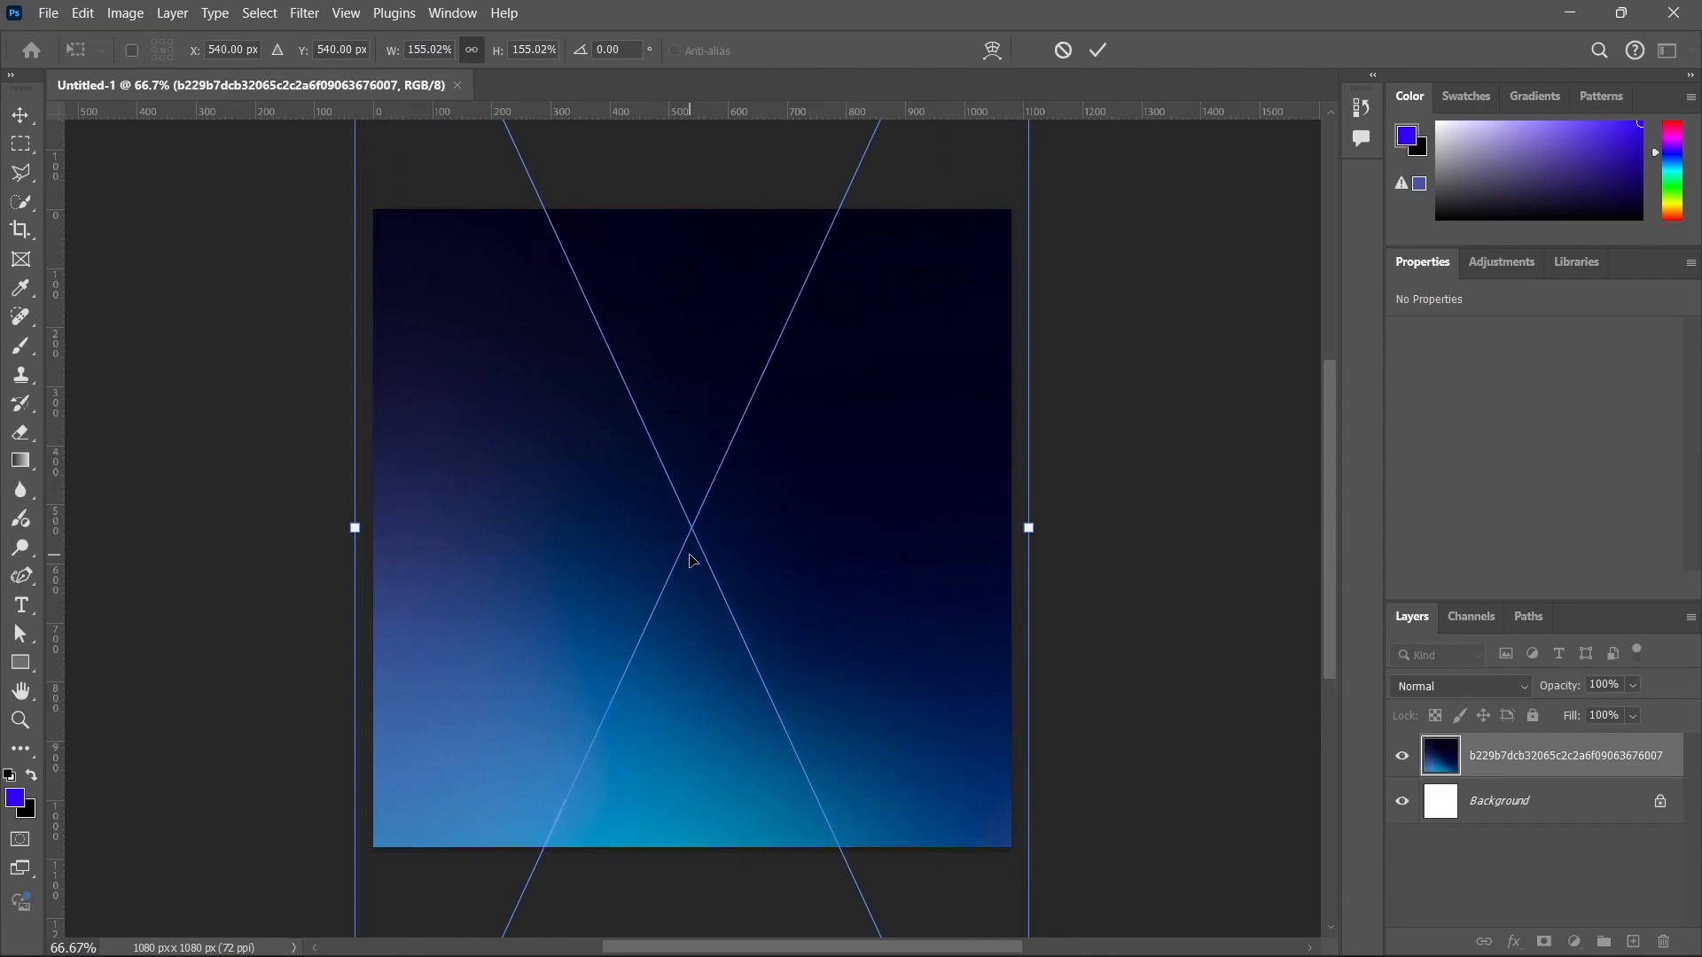
left_click_drag(687, 551, 722, 341)
key("Return")
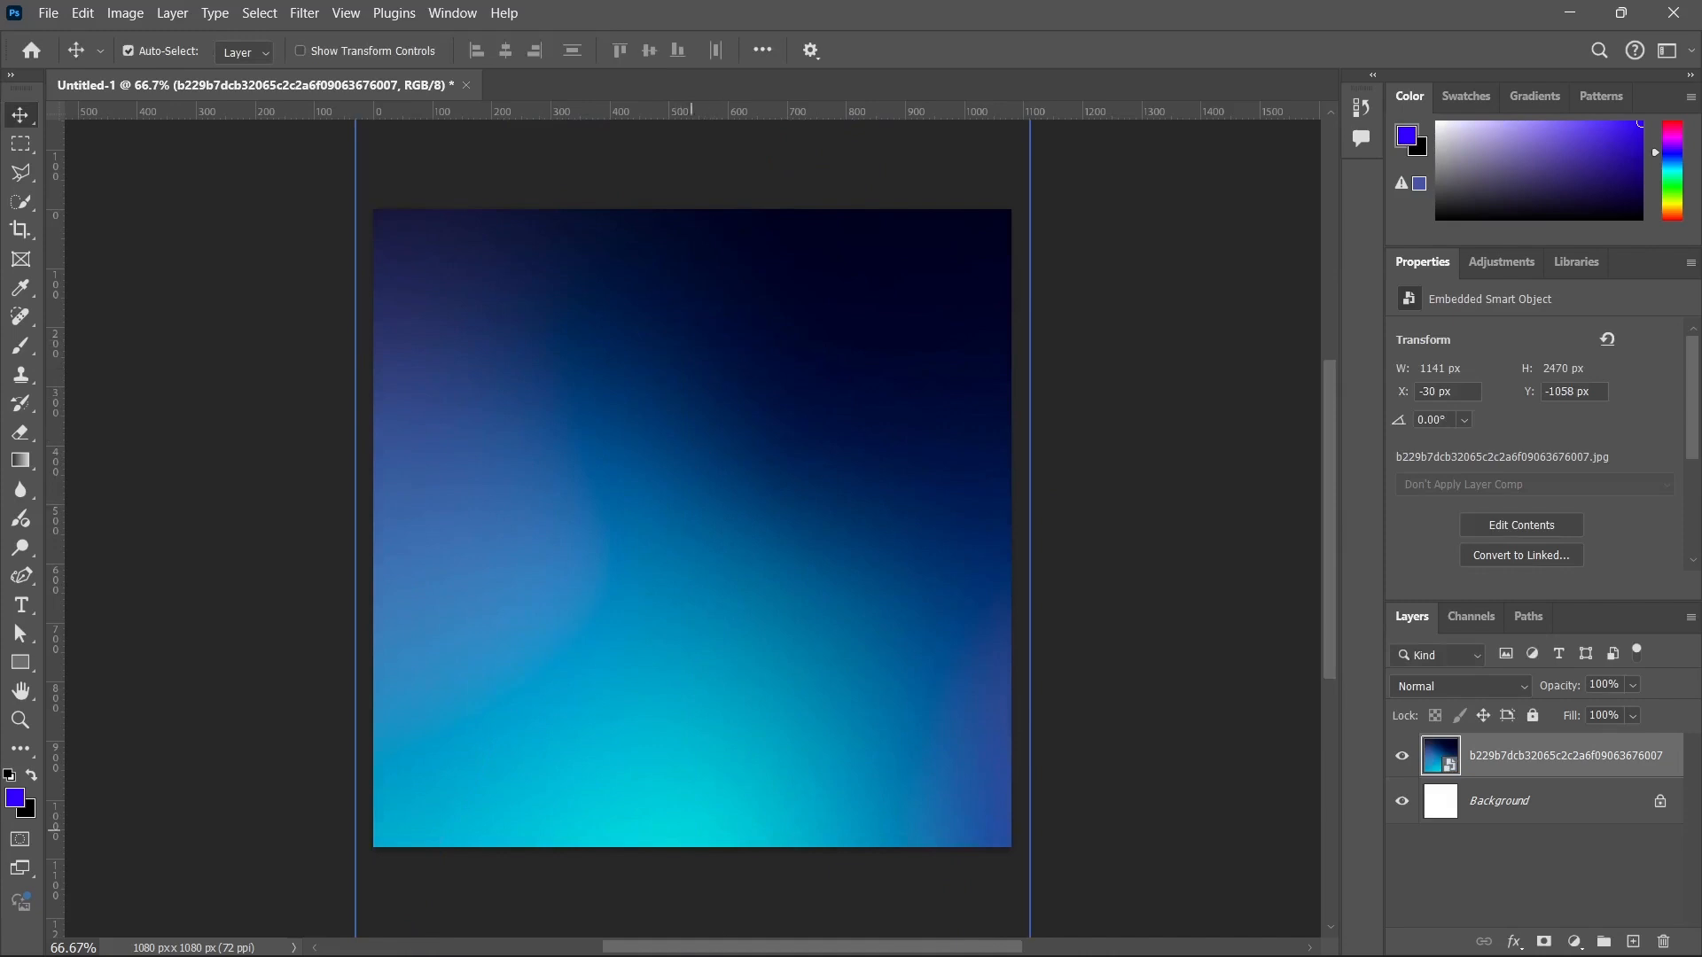
Place image_fx_ (15)-Photoroom above the gradient, scaled to about 71% and positioned at the bottom centre of the canvas.
left_click(708, 931)
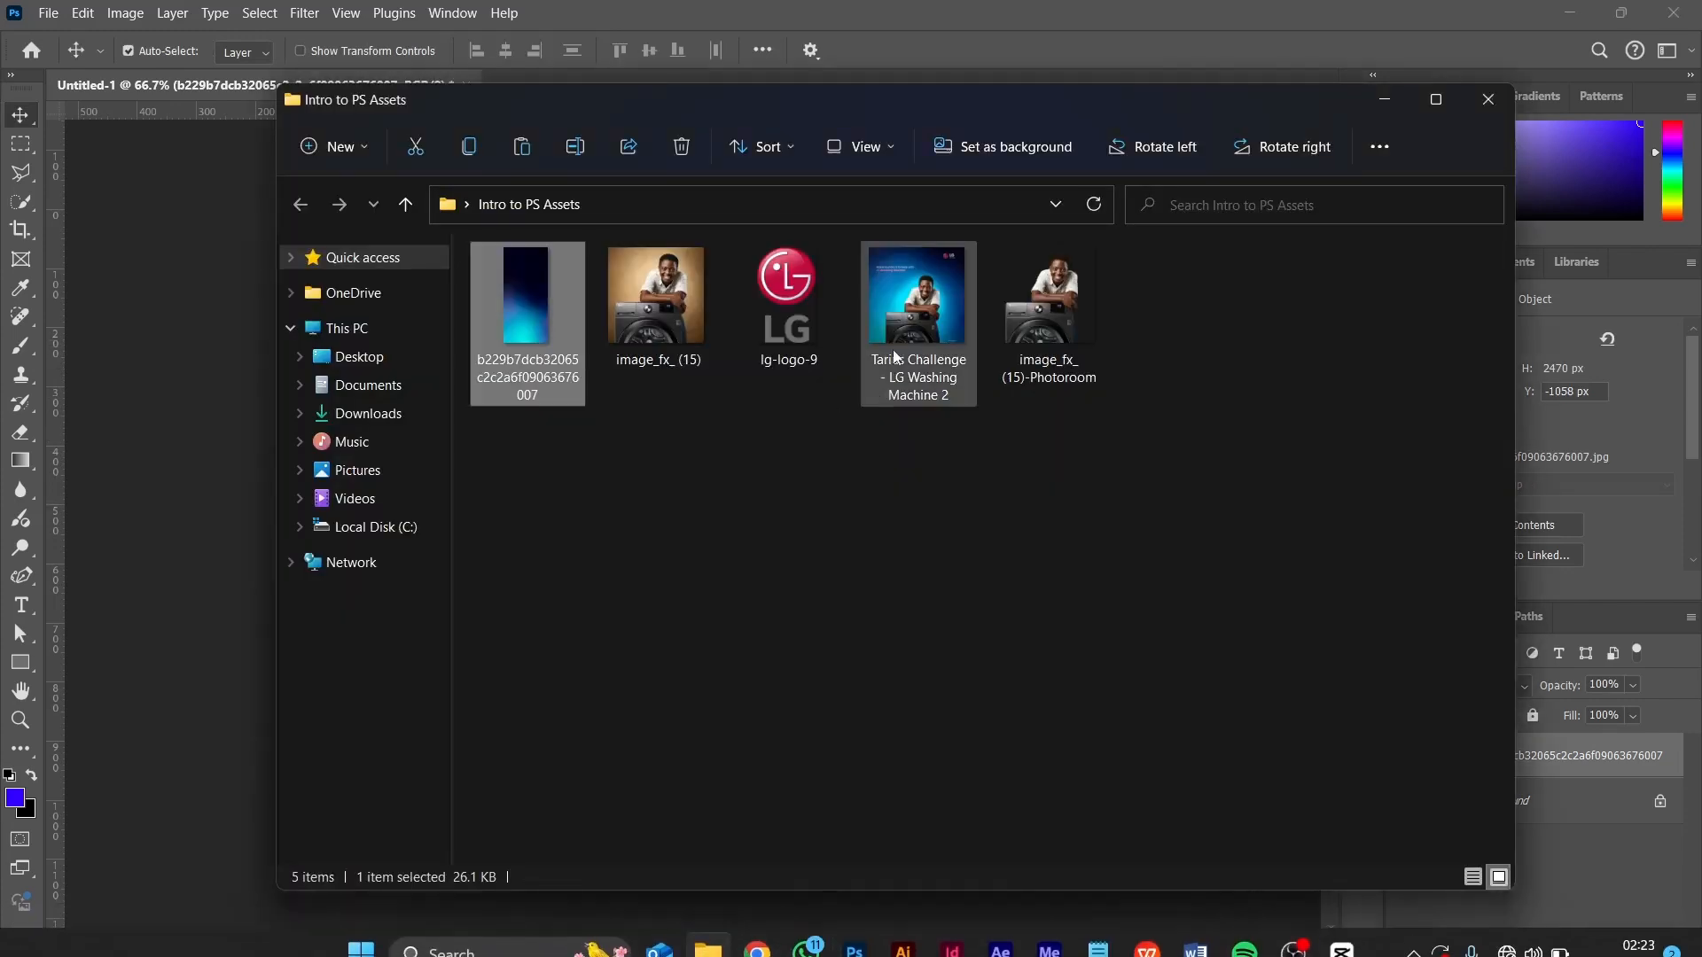
left_click(1050, 322)
left_click_drag(1050, 324, 311, 467)
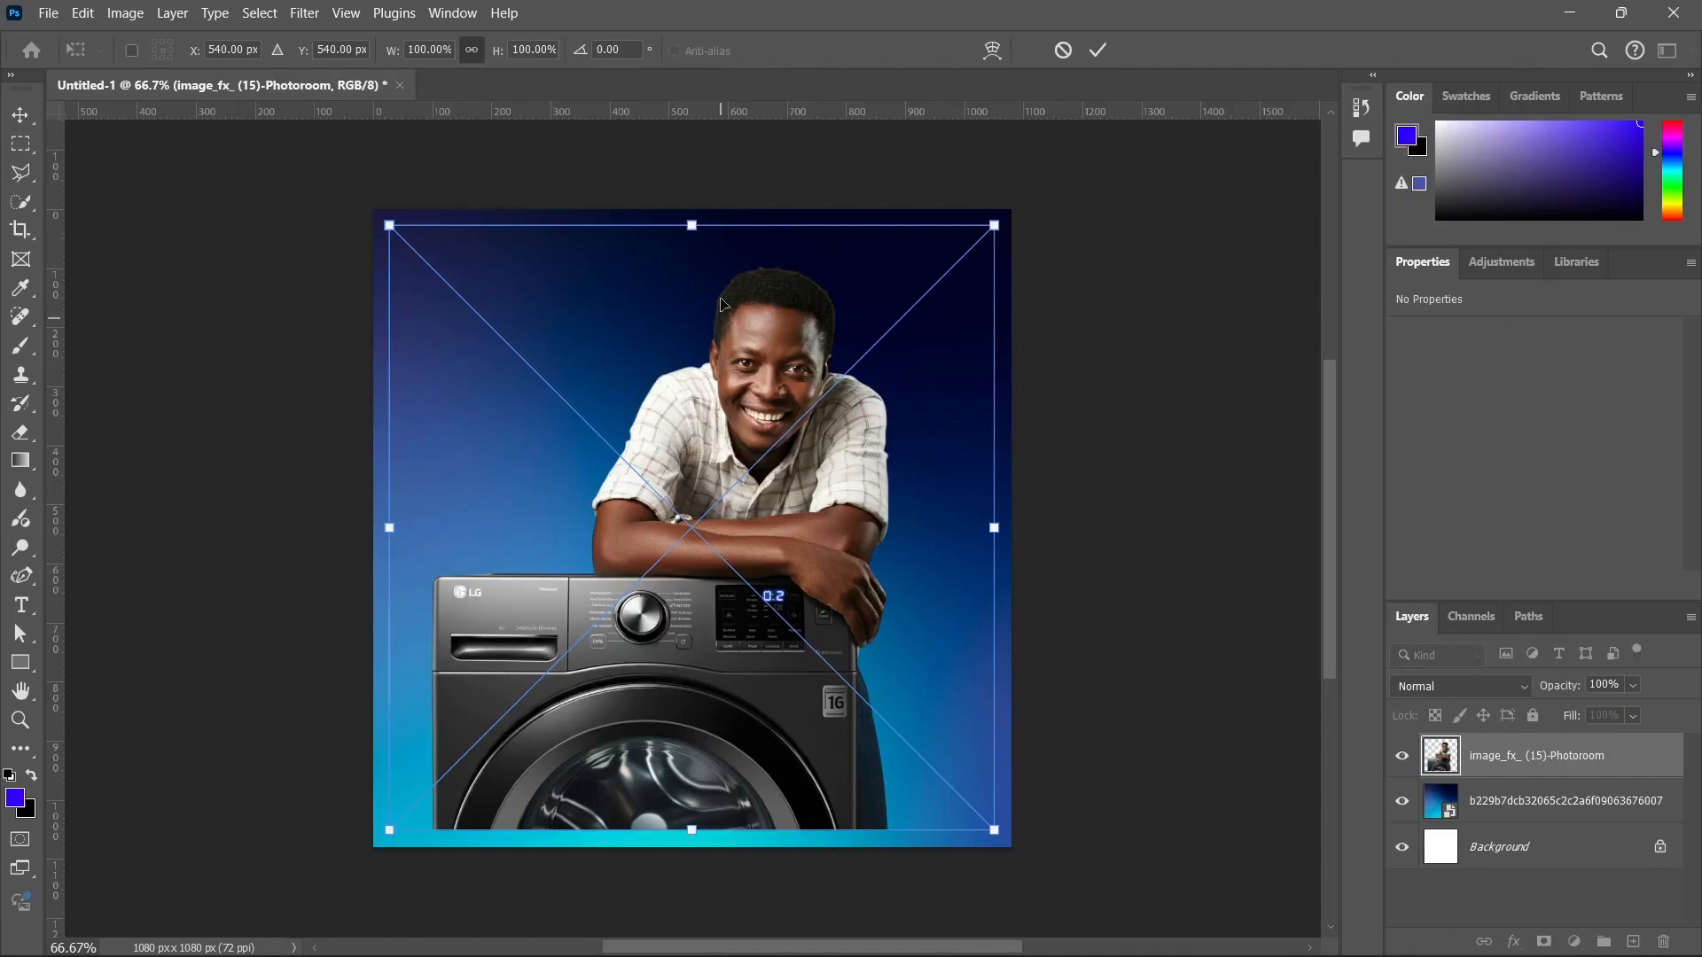
left_click_drag(691, 223, 692, 311)
left_click_drag(659, 594, 663, 700)
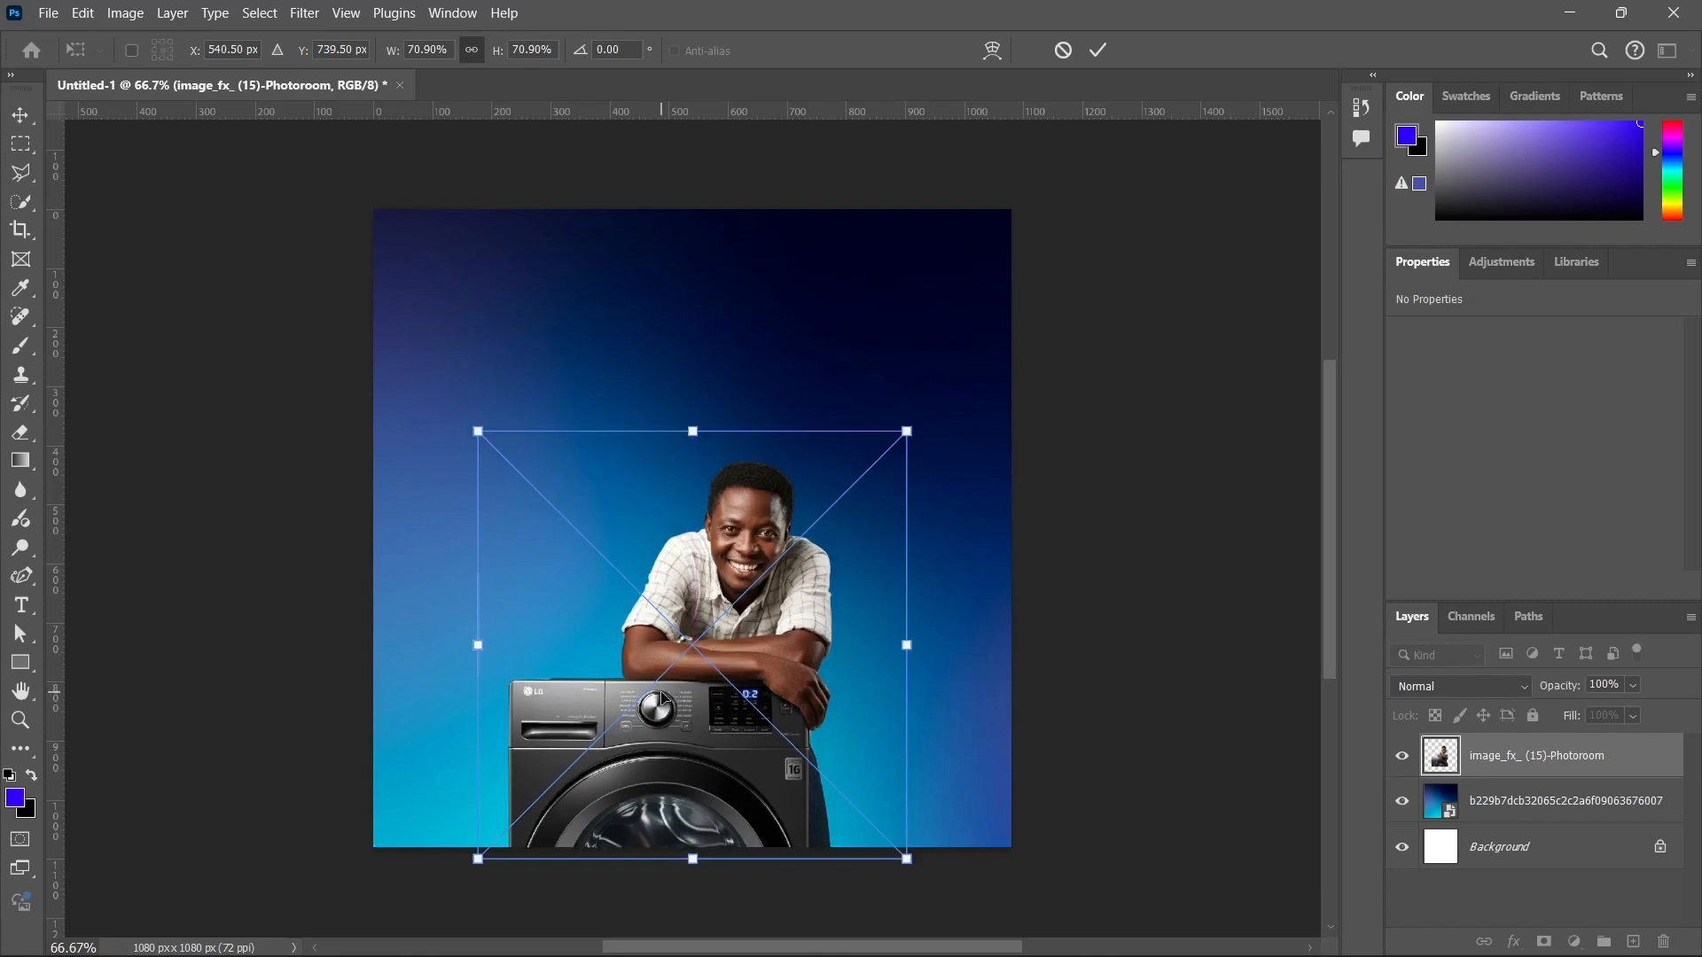
key("Return")
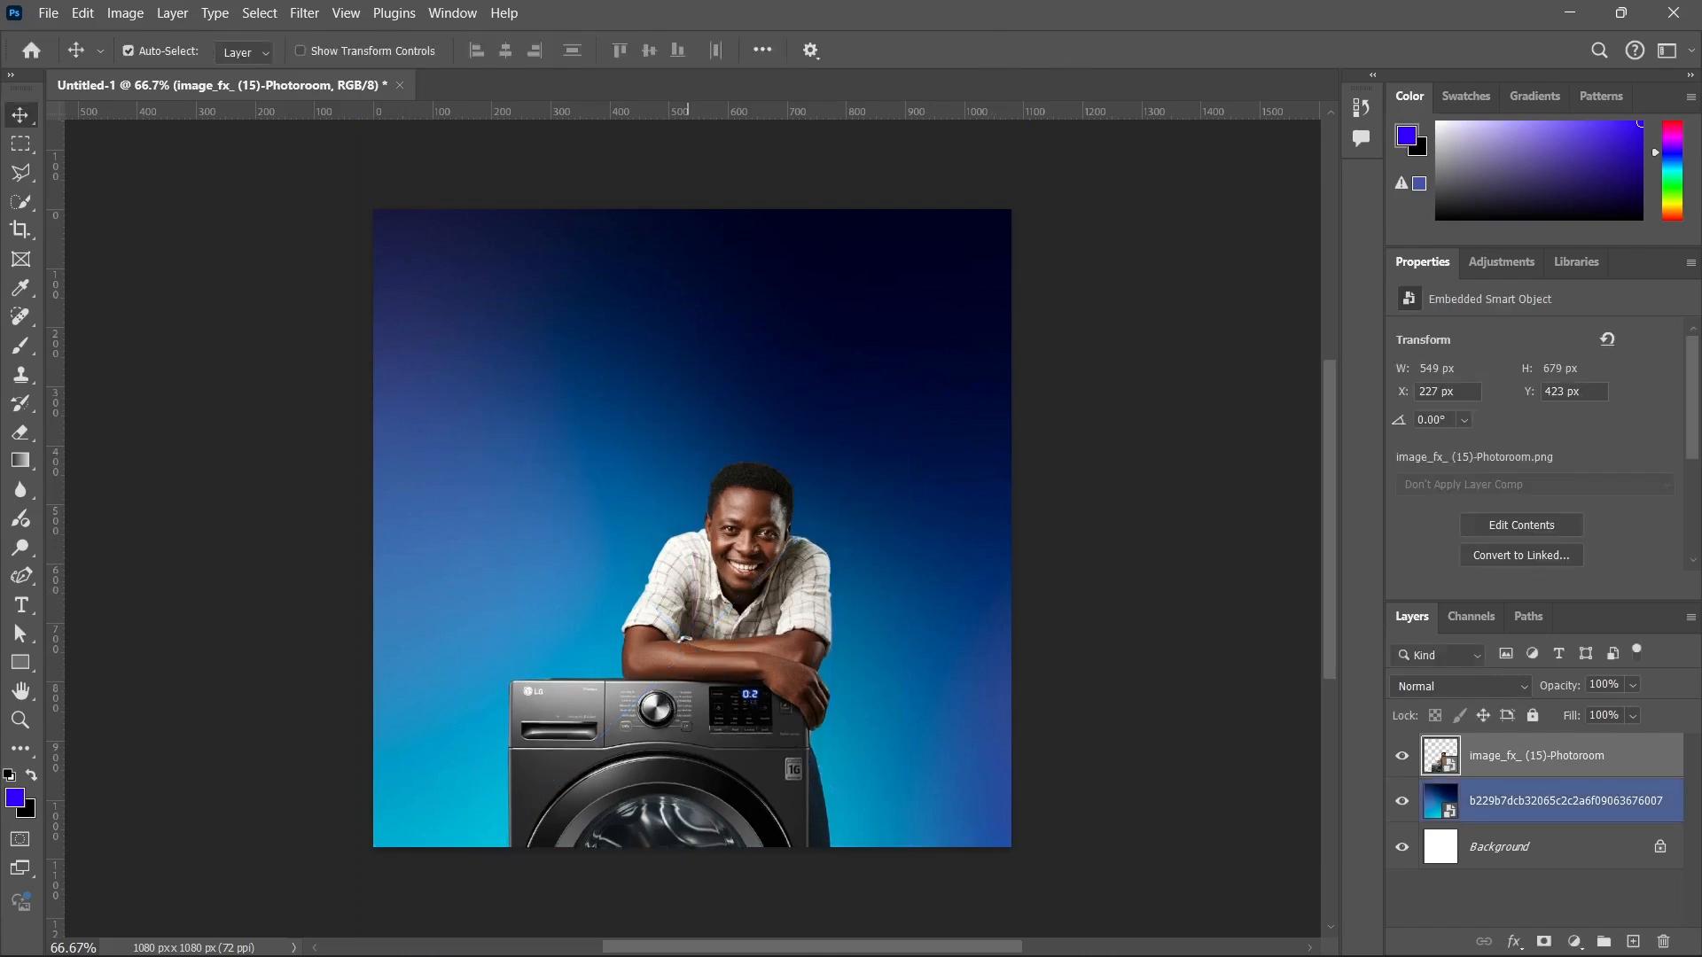
Place lg-logo-9 in the canvas's upper-right corner, scaled down to about 102 x 168 px.
left_click(713, 931)
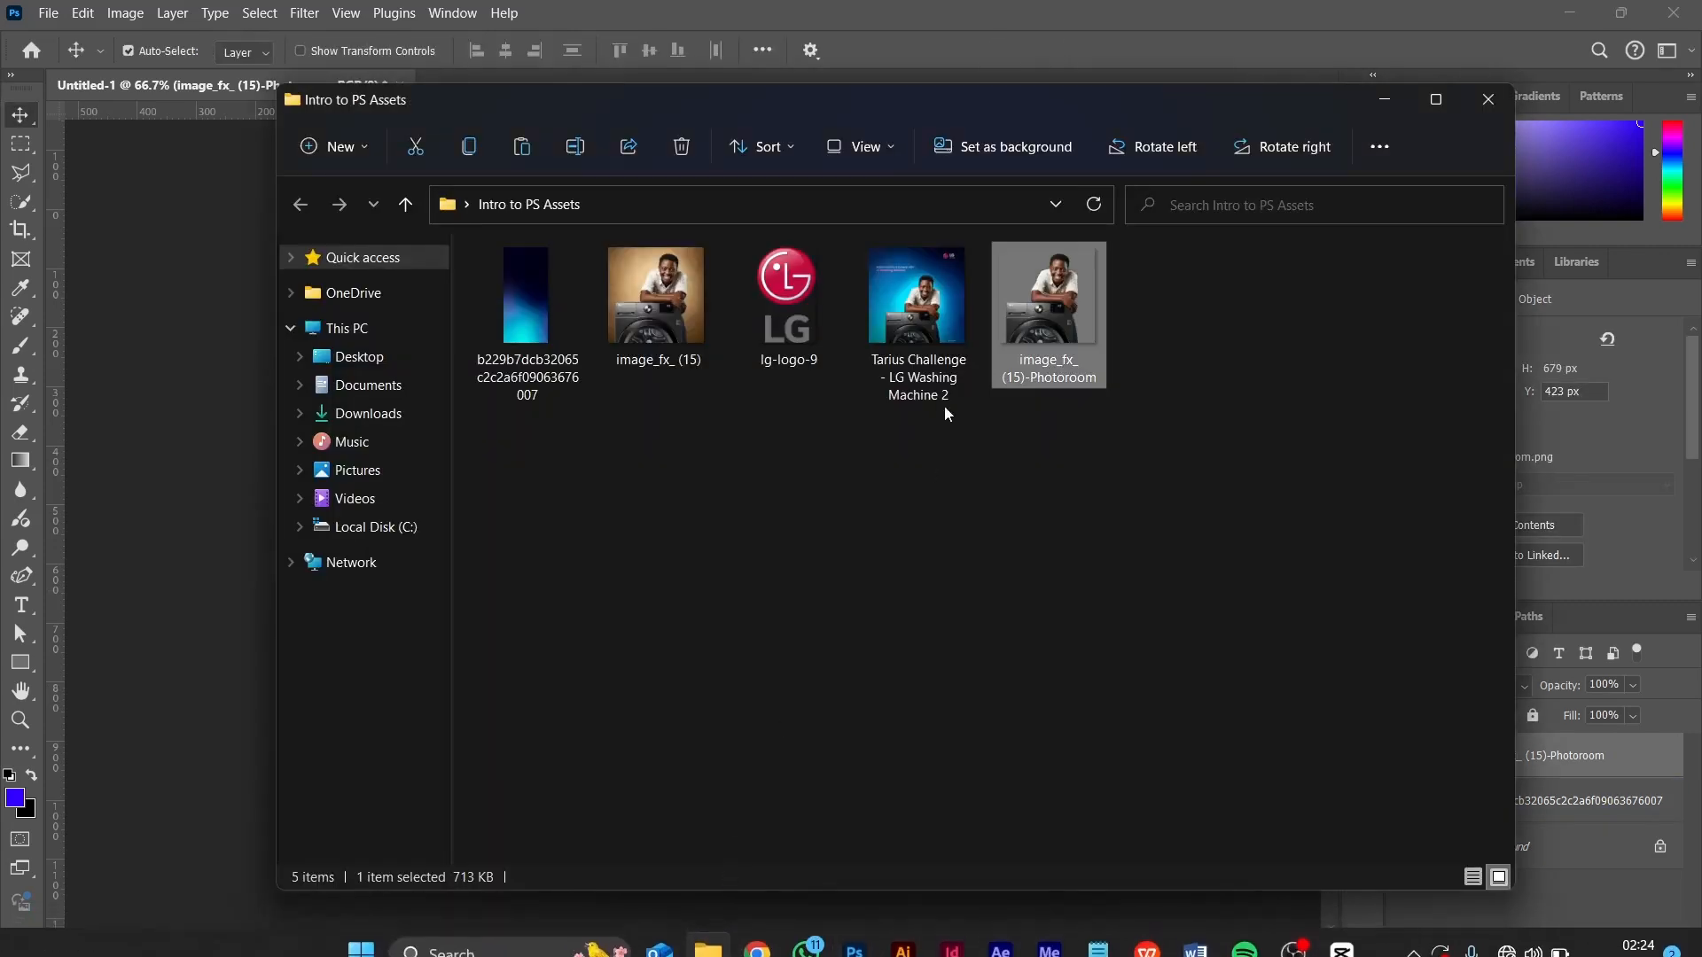
left_click(795, 318)
left_click_drag(795, 318, 284, 353)
left_click_drag(699, 443, 861, 307)
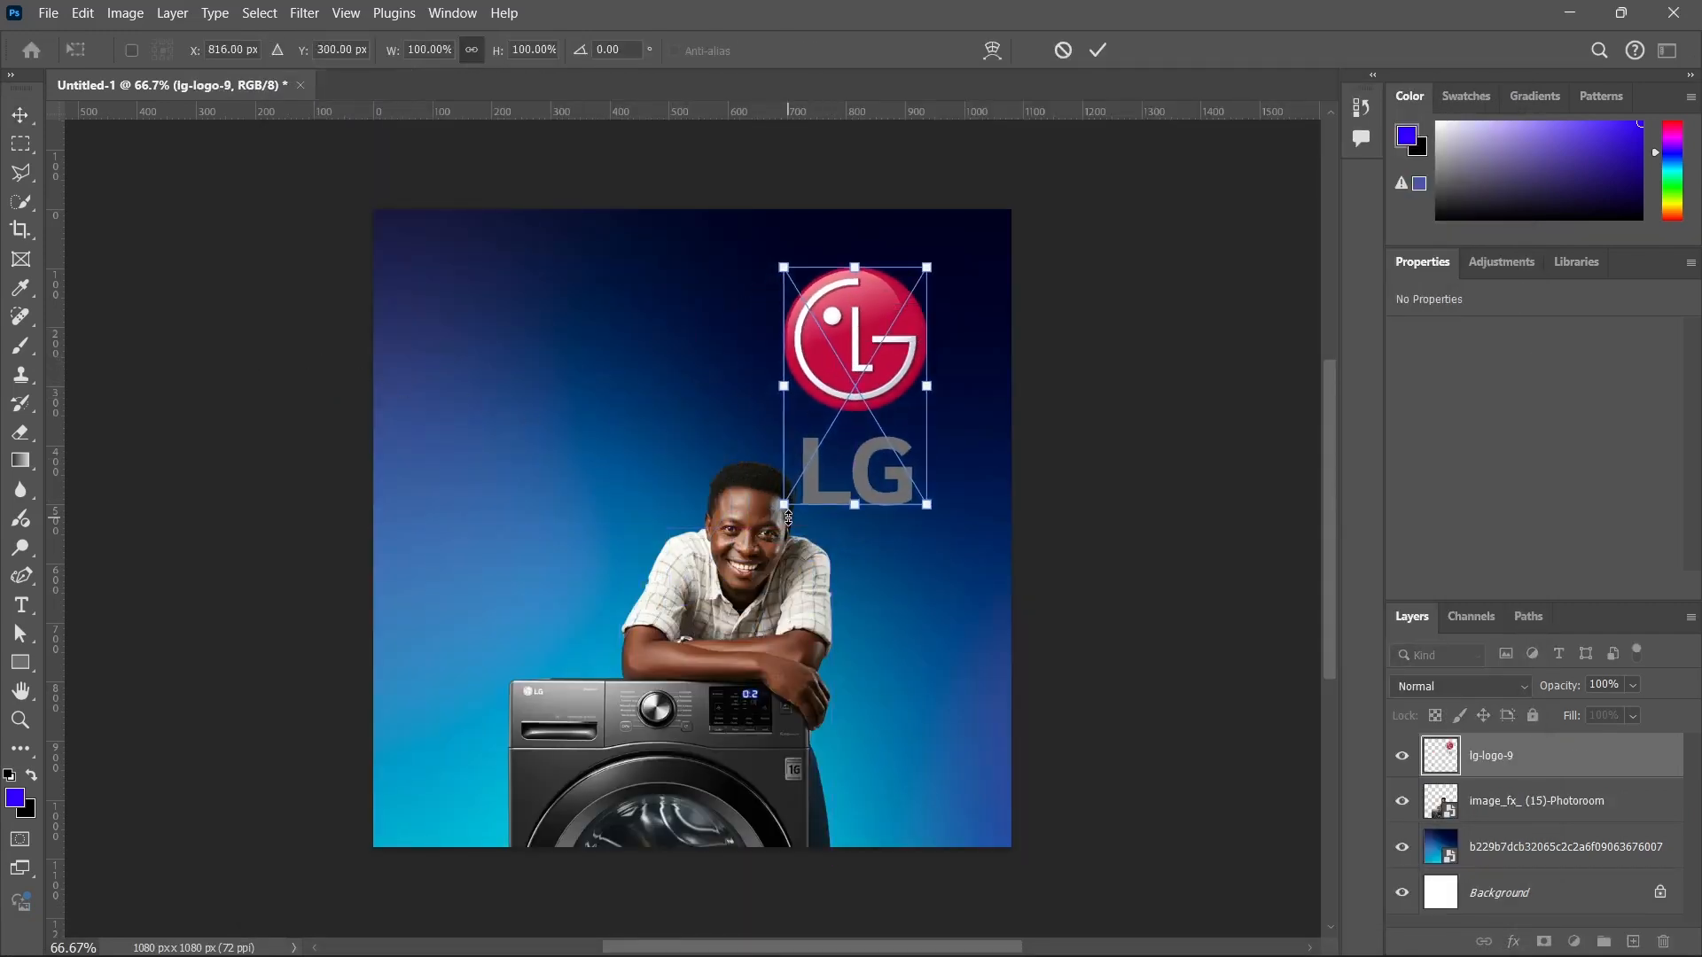
left_click_drag(788, 512, 883, 374)
left_click_drag(910, 309, 932, 268)
key("Return")
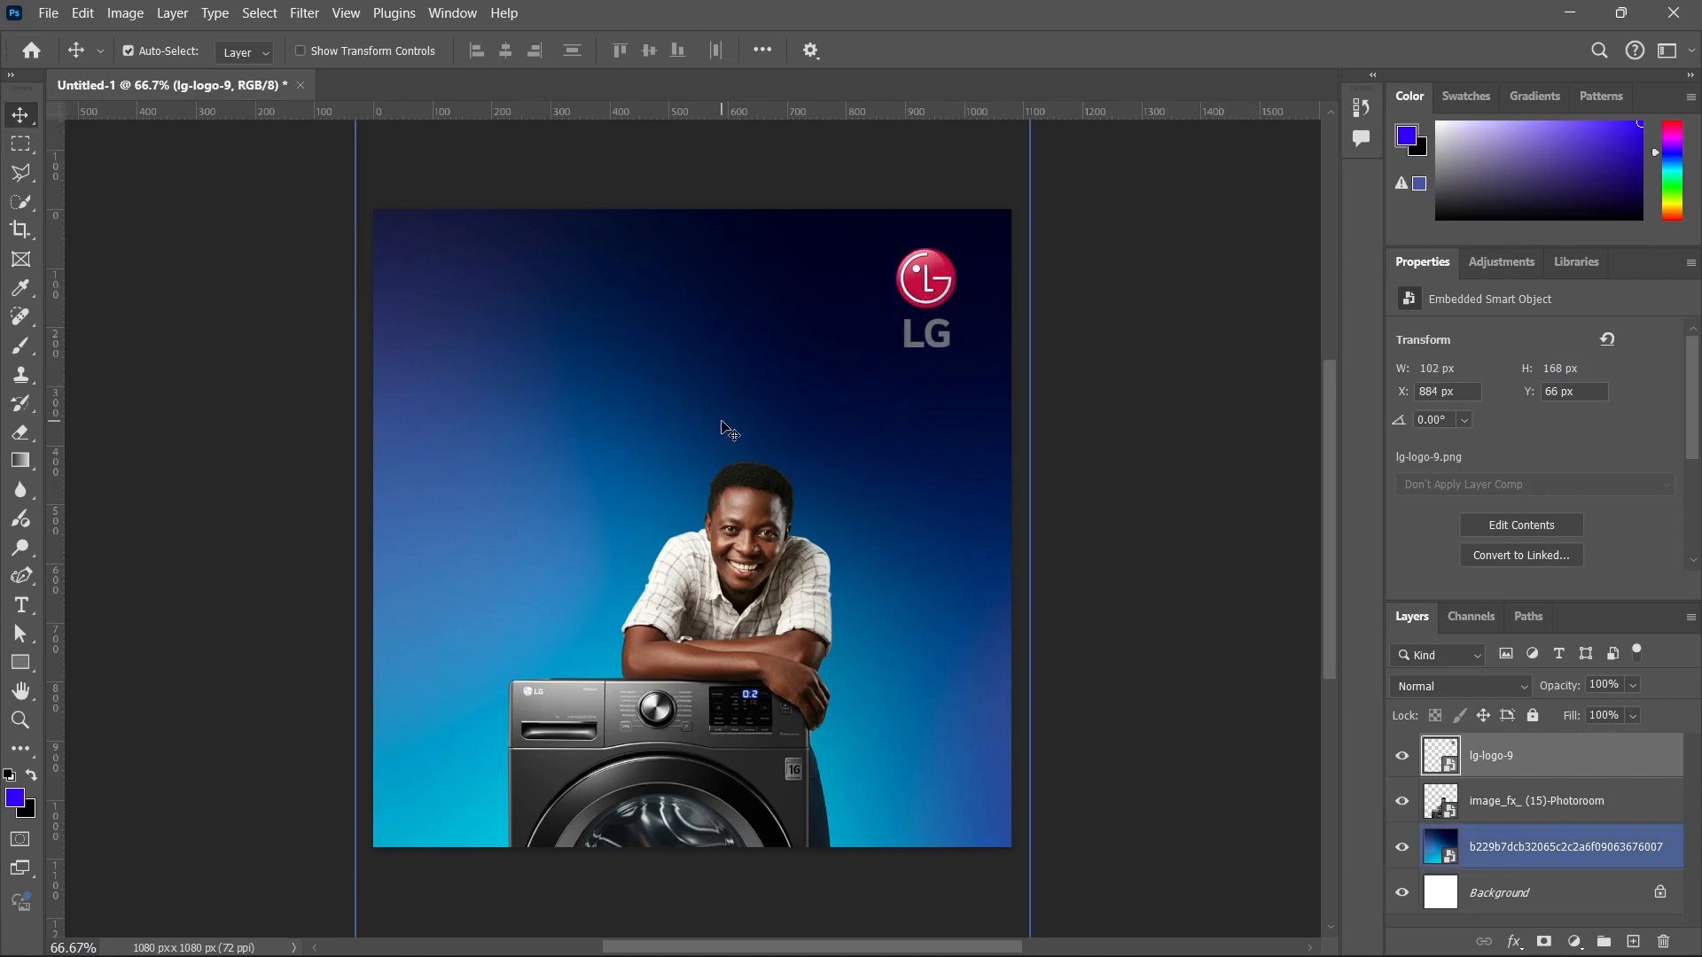
Rasterize the lg-logo-9 layer and delete the grey LG lettering below the emblem using a rectangular selection of about 123 x 72 px.
key("m")
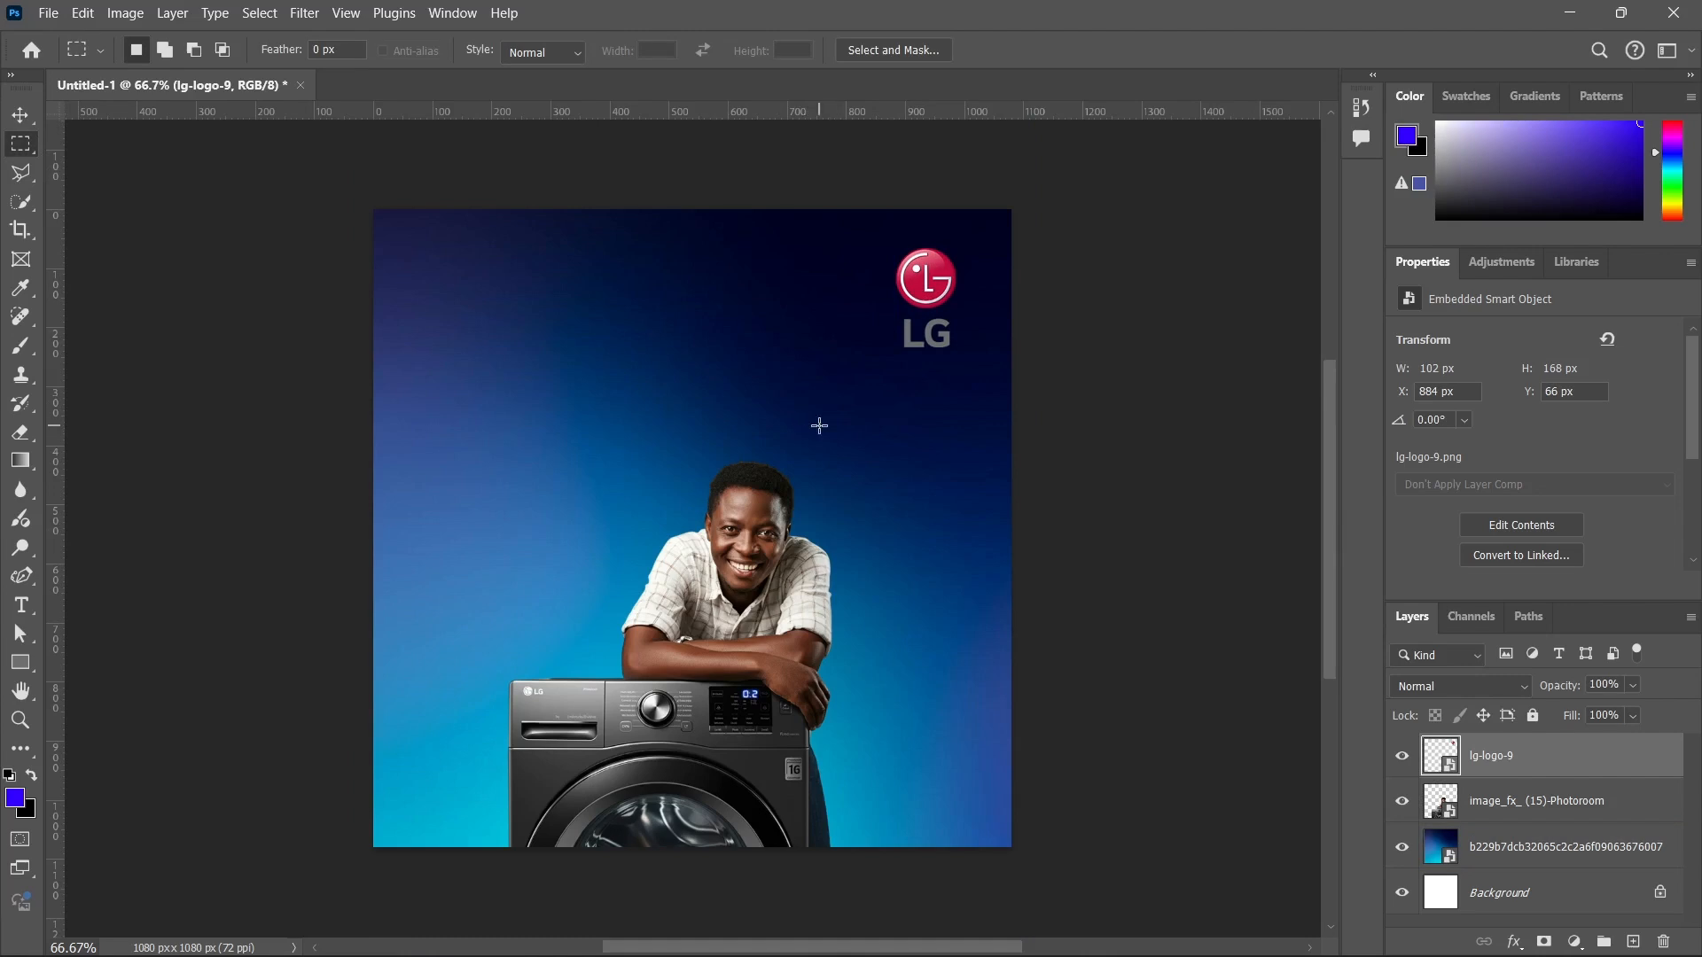
scroll(922, 314, "up", 3)
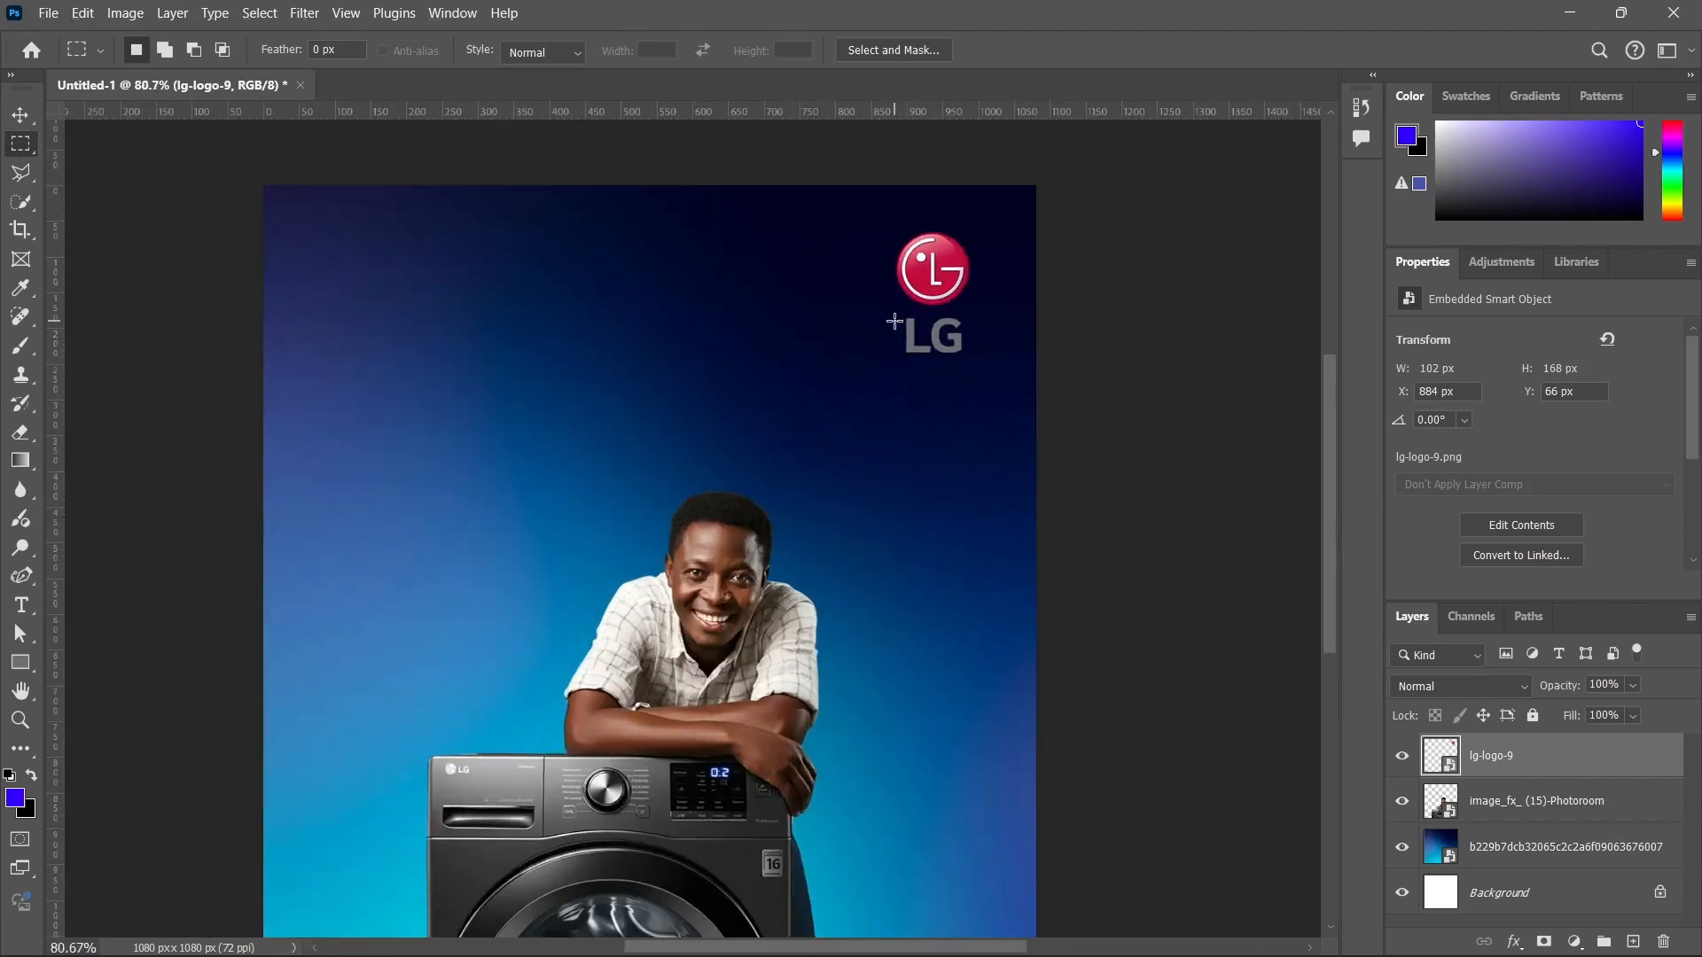
scroll(943, 302, "up", 4)
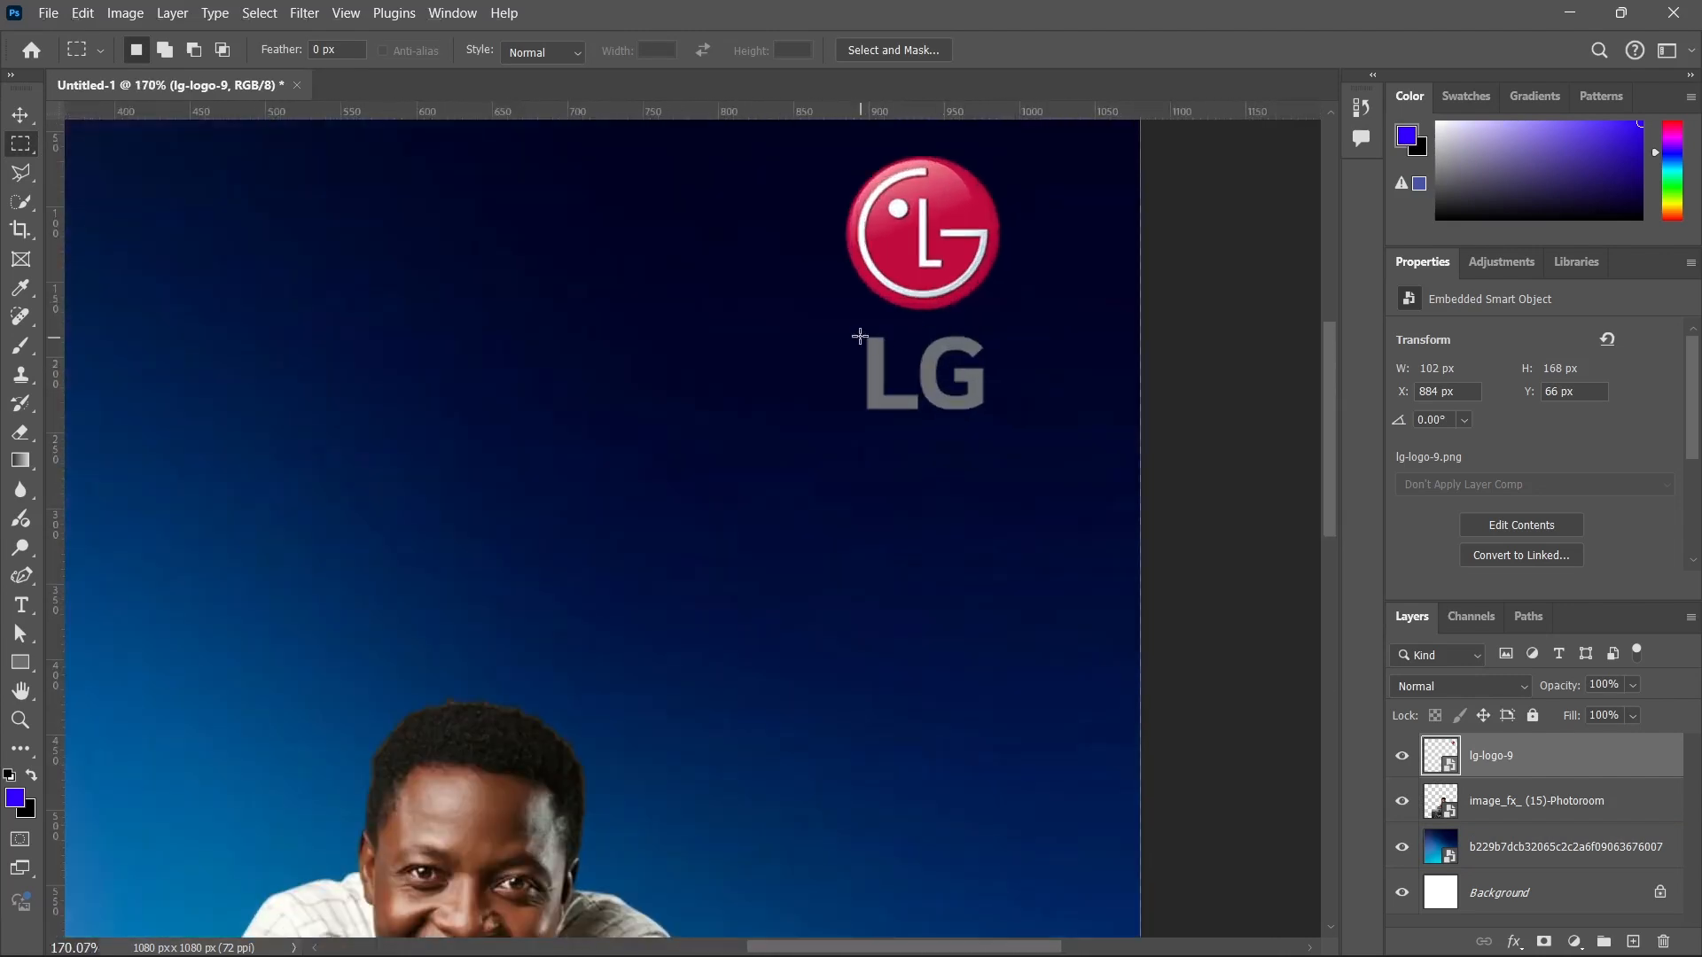
left_click_drag(835, 315, 1020, 422)
scroll(923, 367, "up", 3)
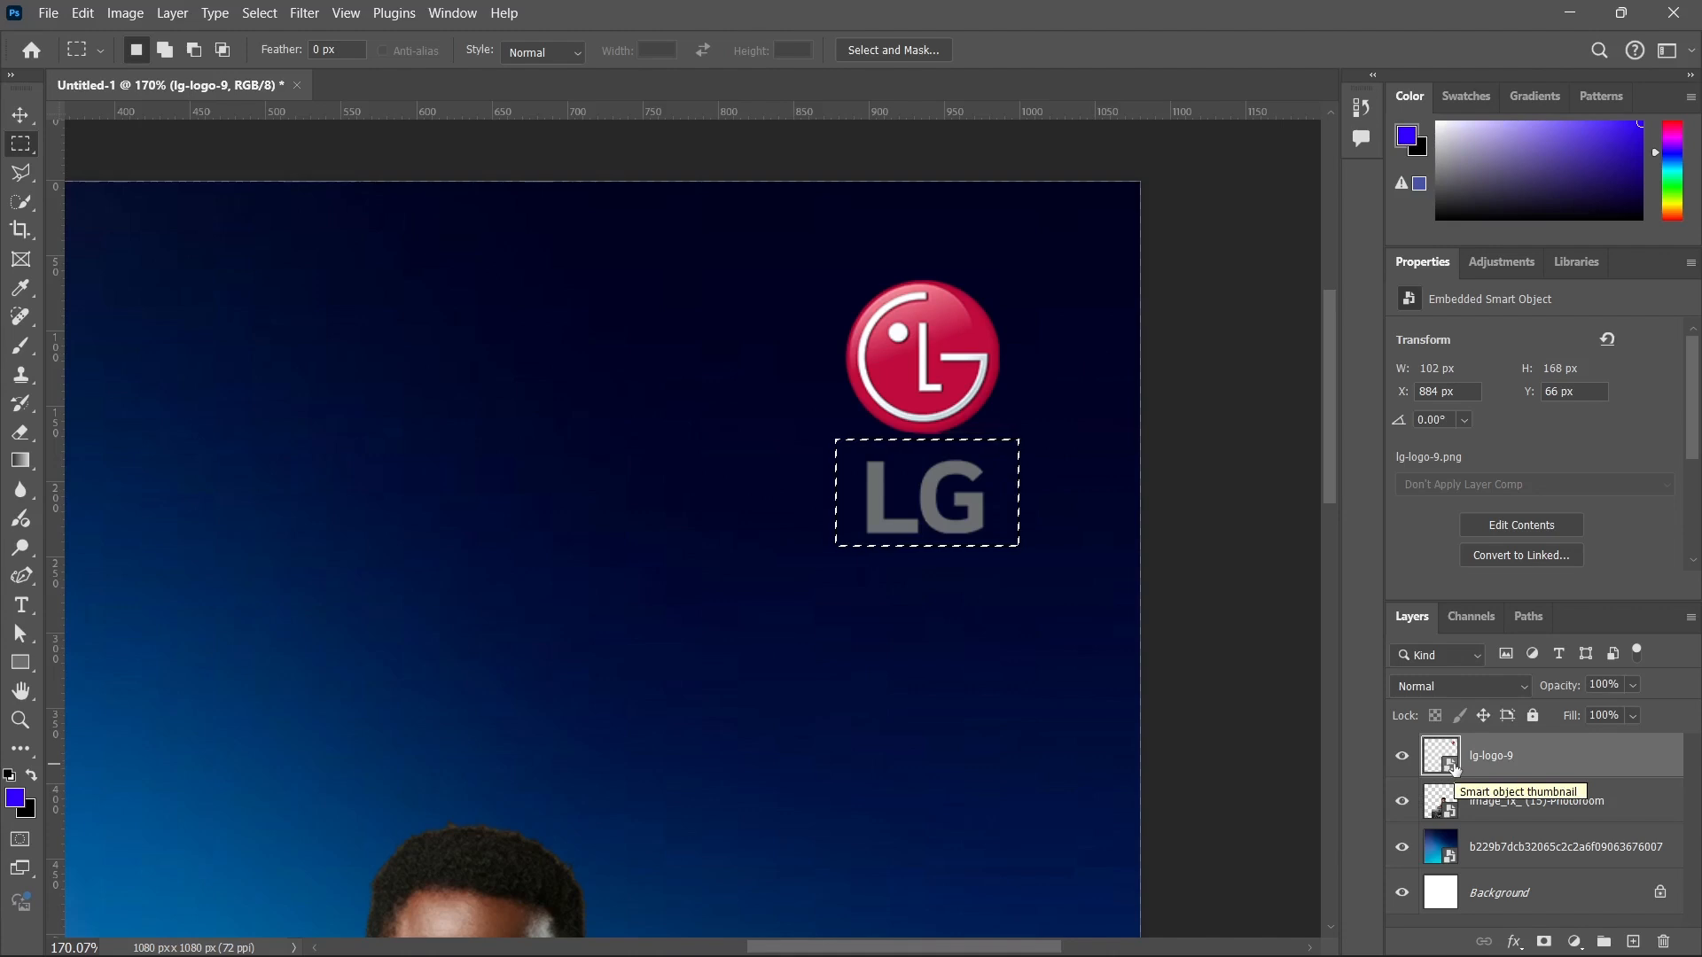
right_click(1550, 768)
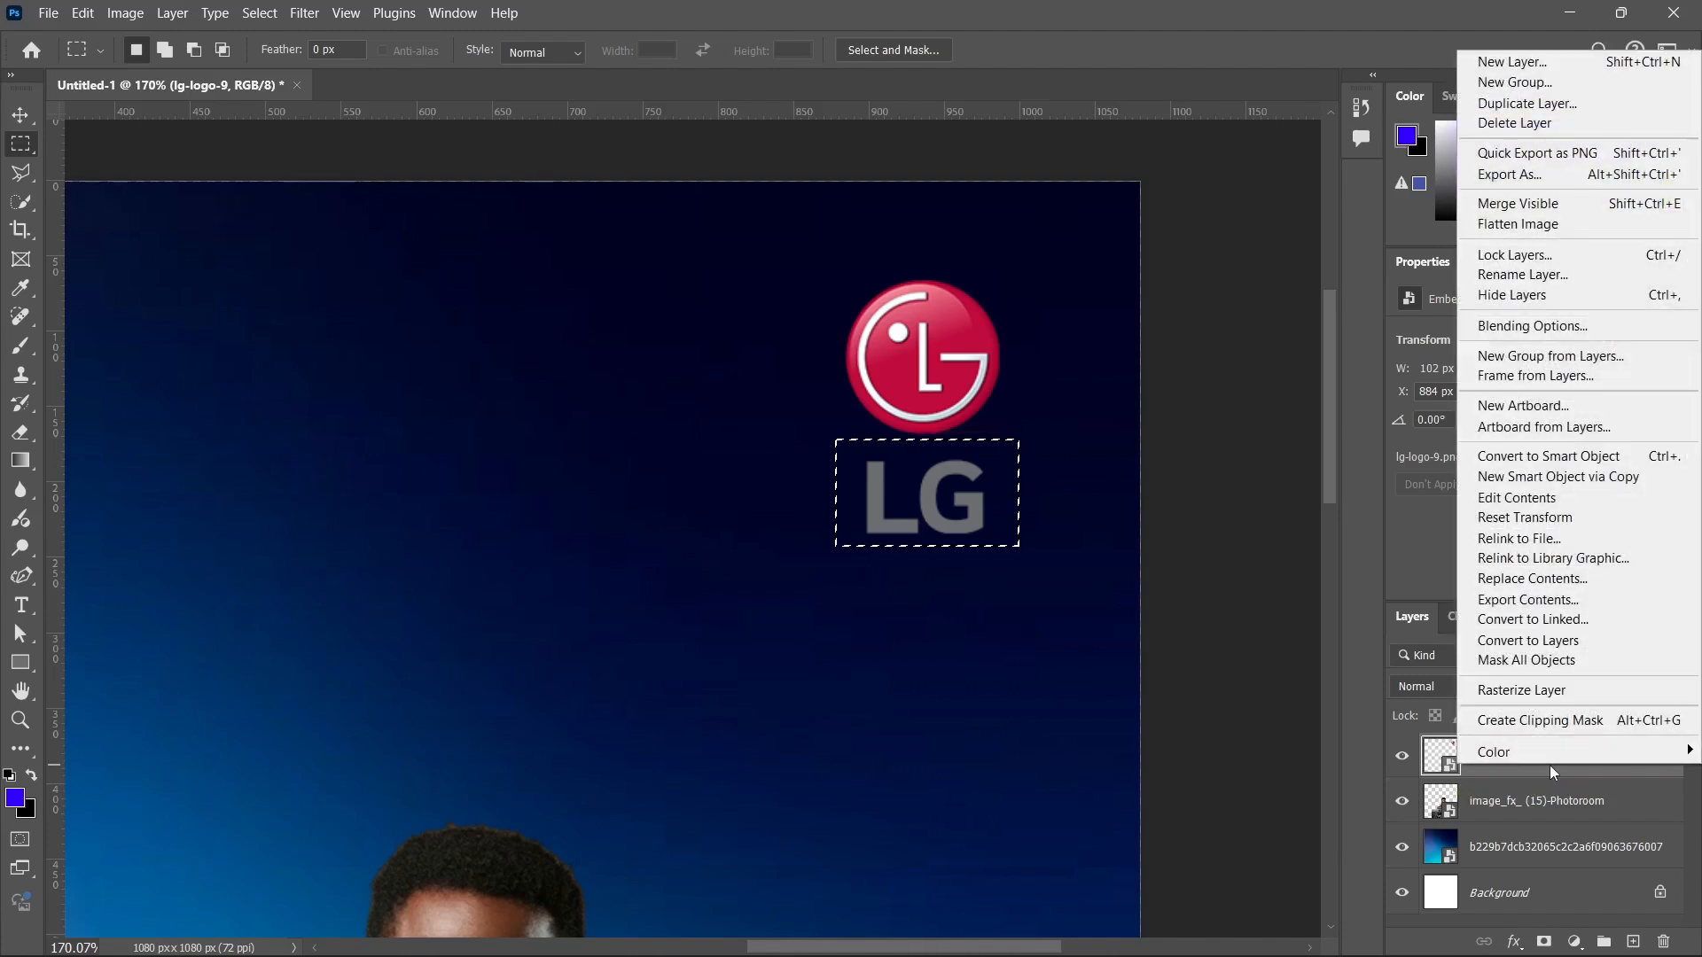
left_click(1521, 691)
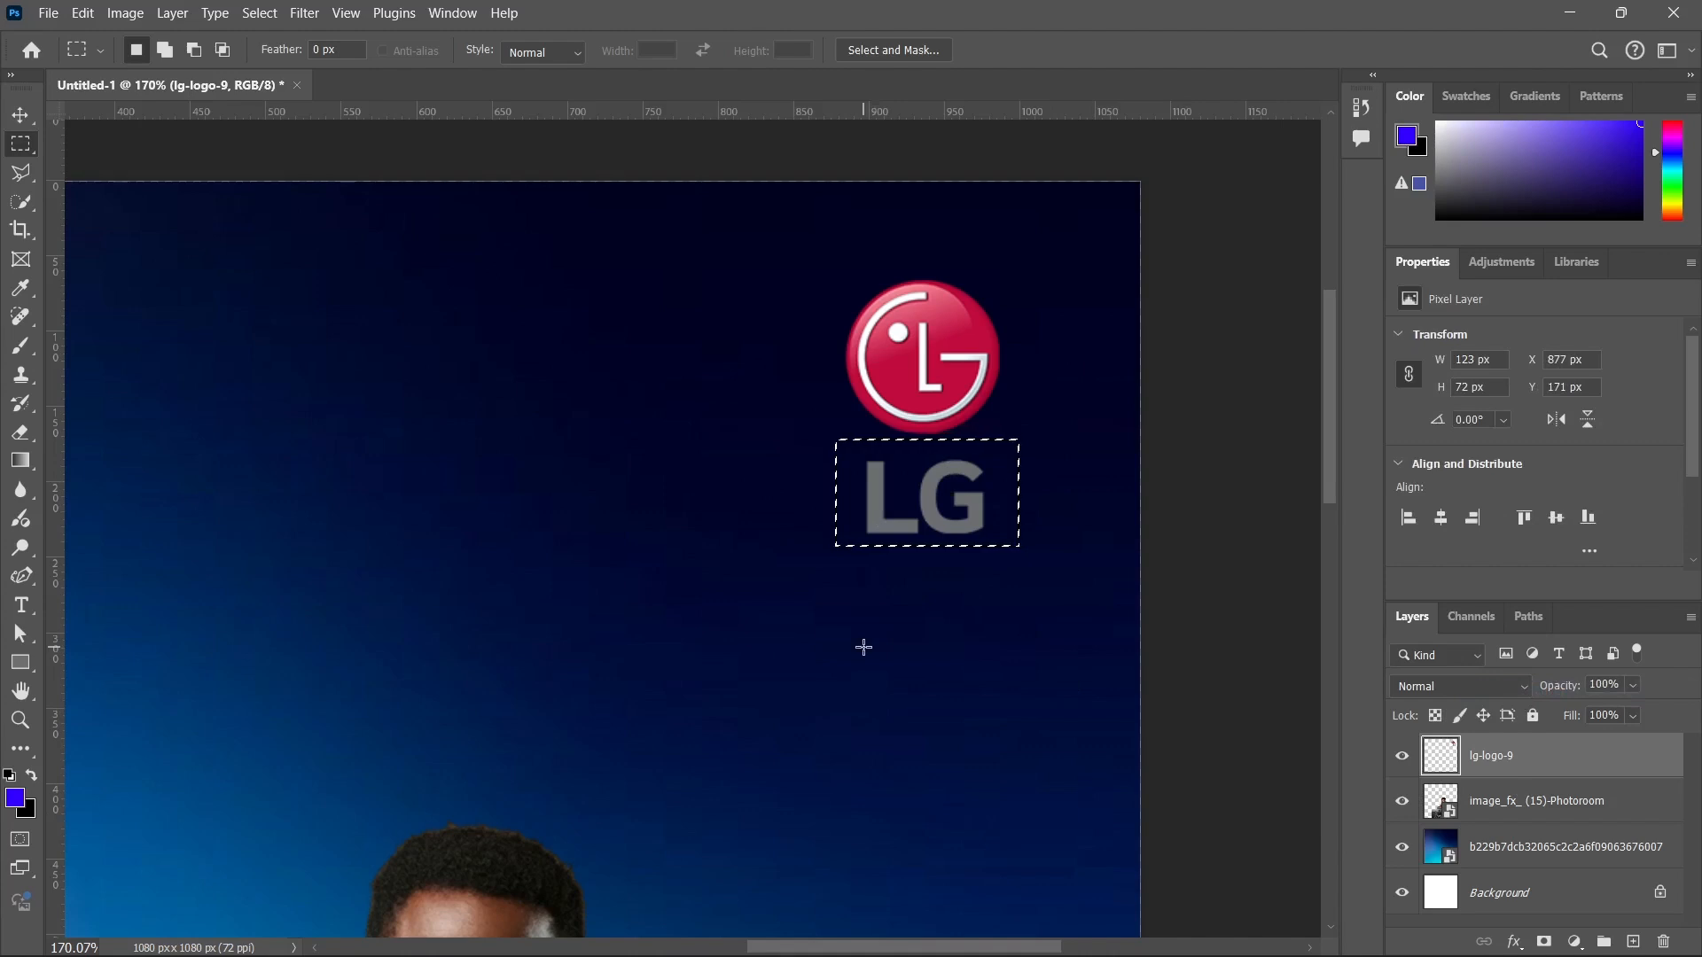
key("Delete")
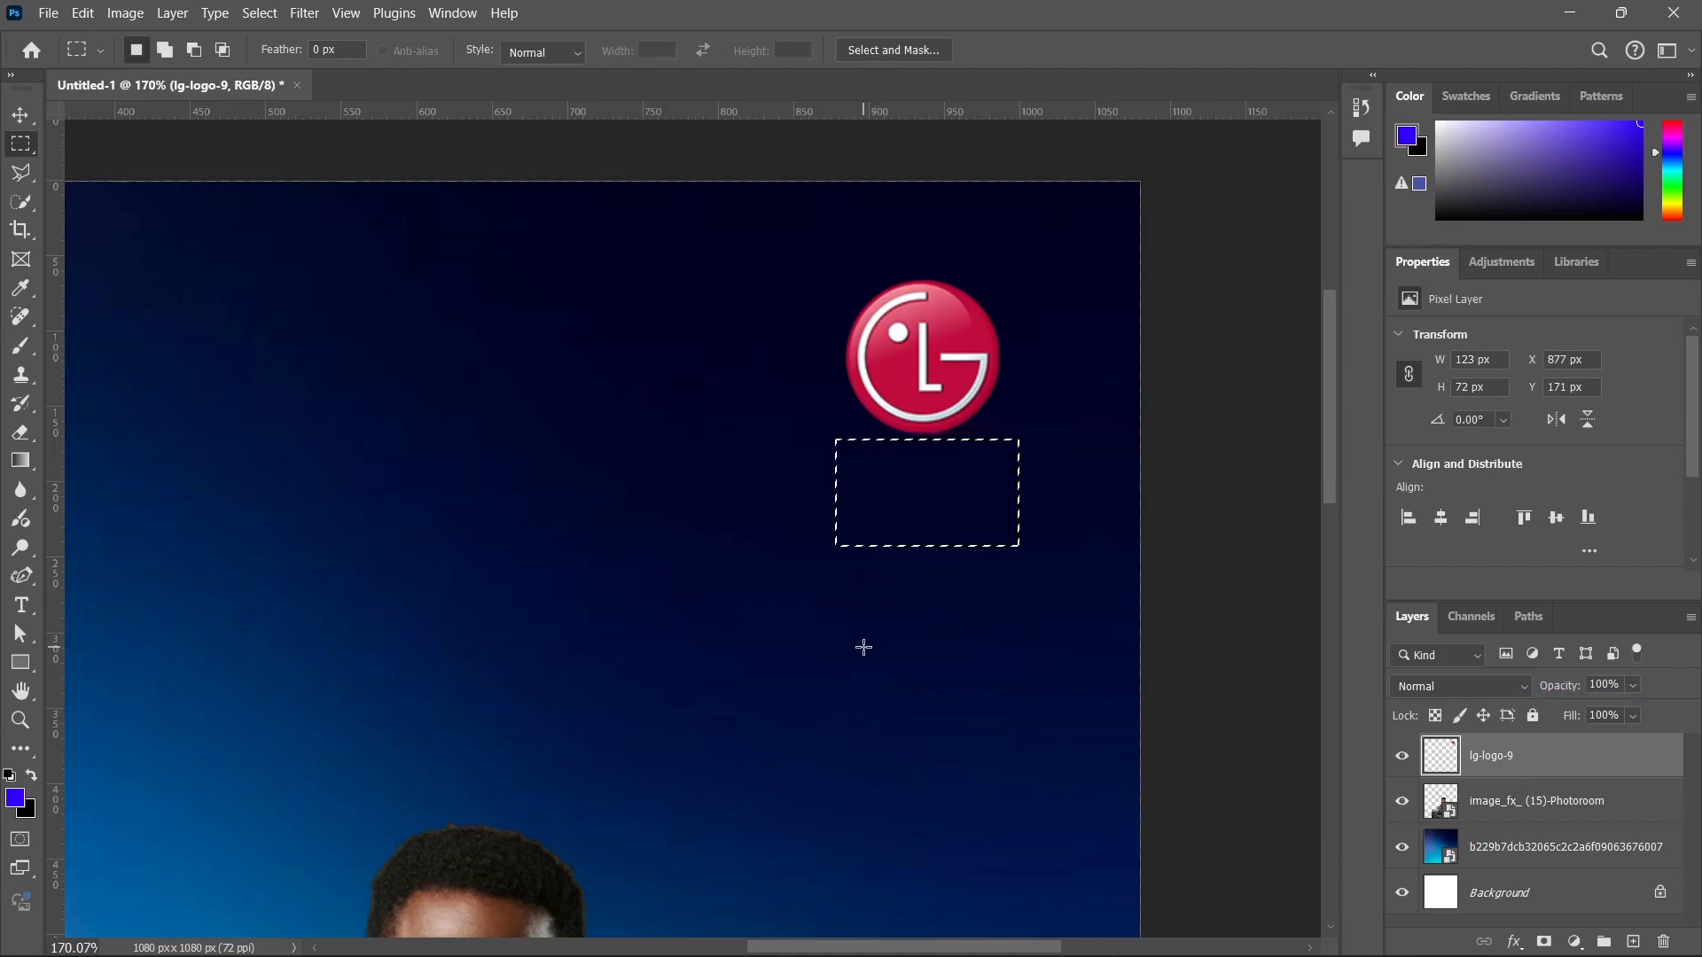
key("ctrl+d")
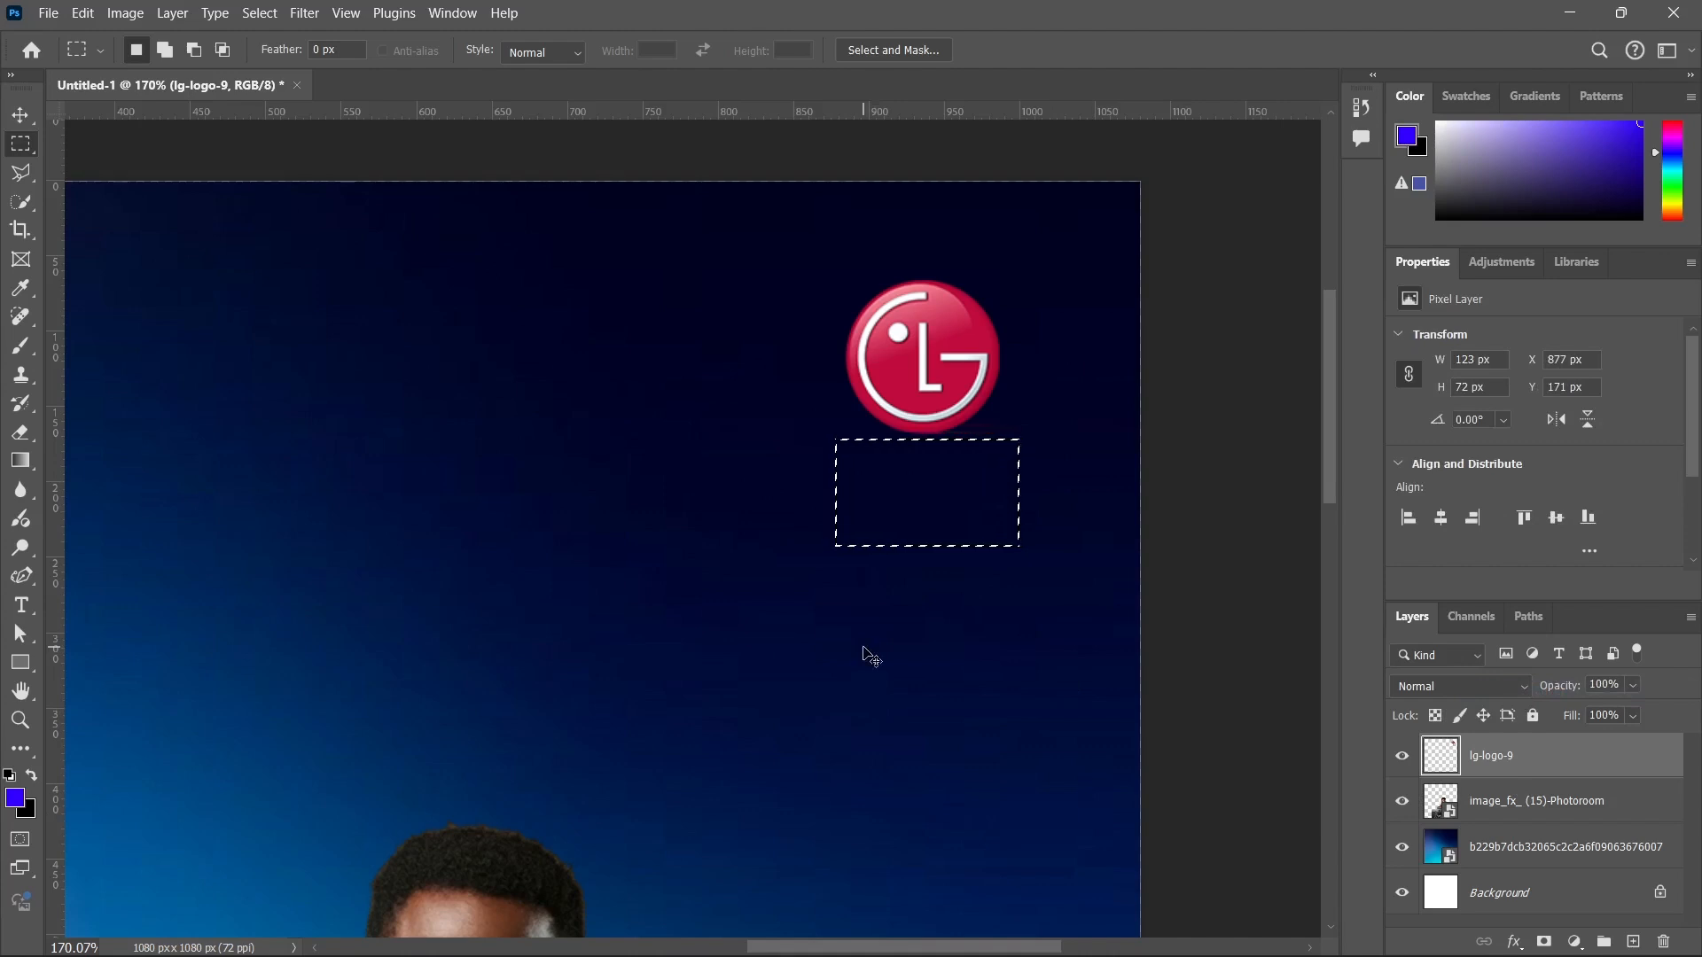
key("ctrl+0")
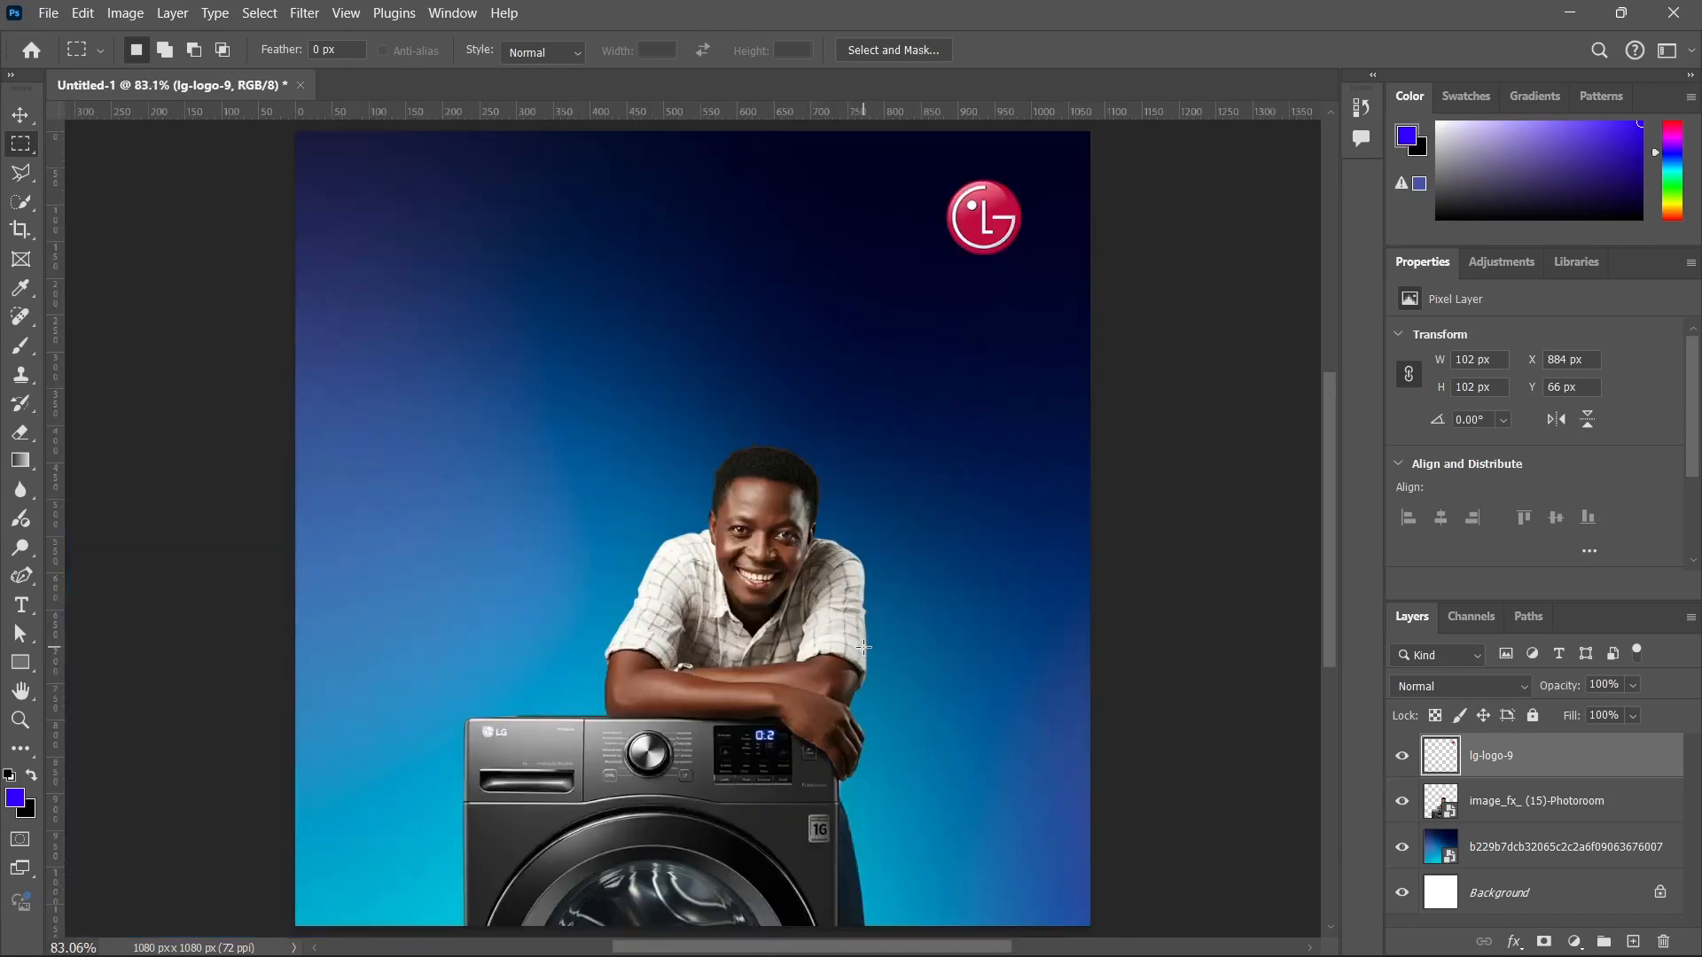
key("v")
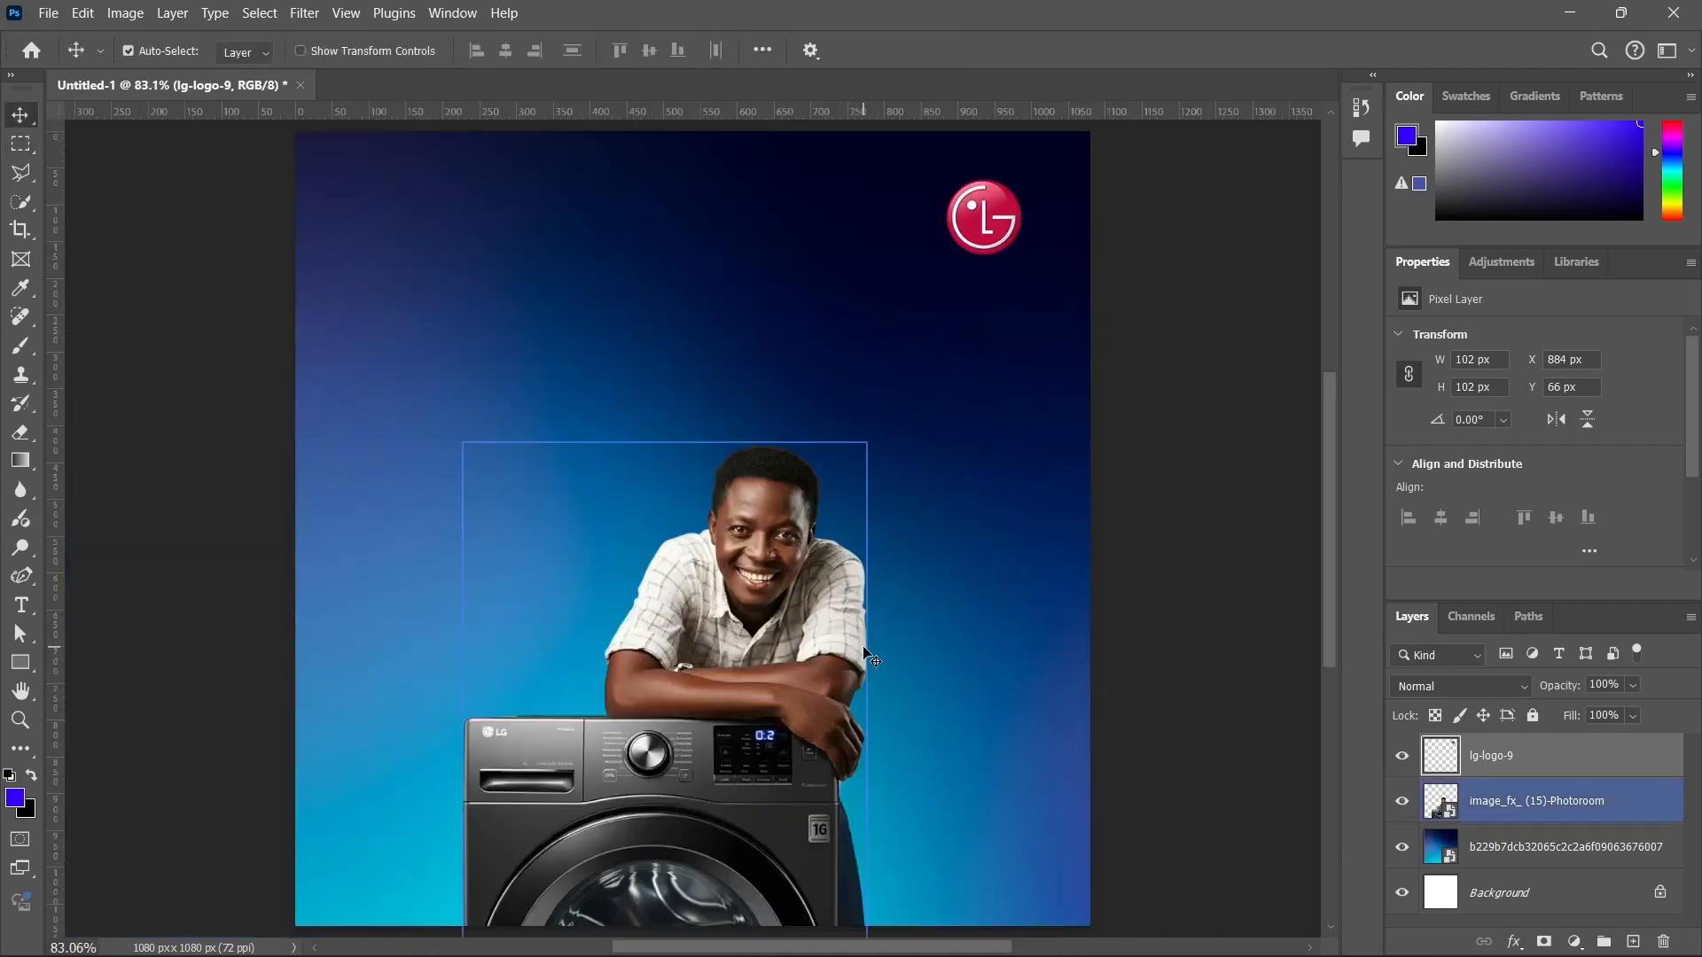
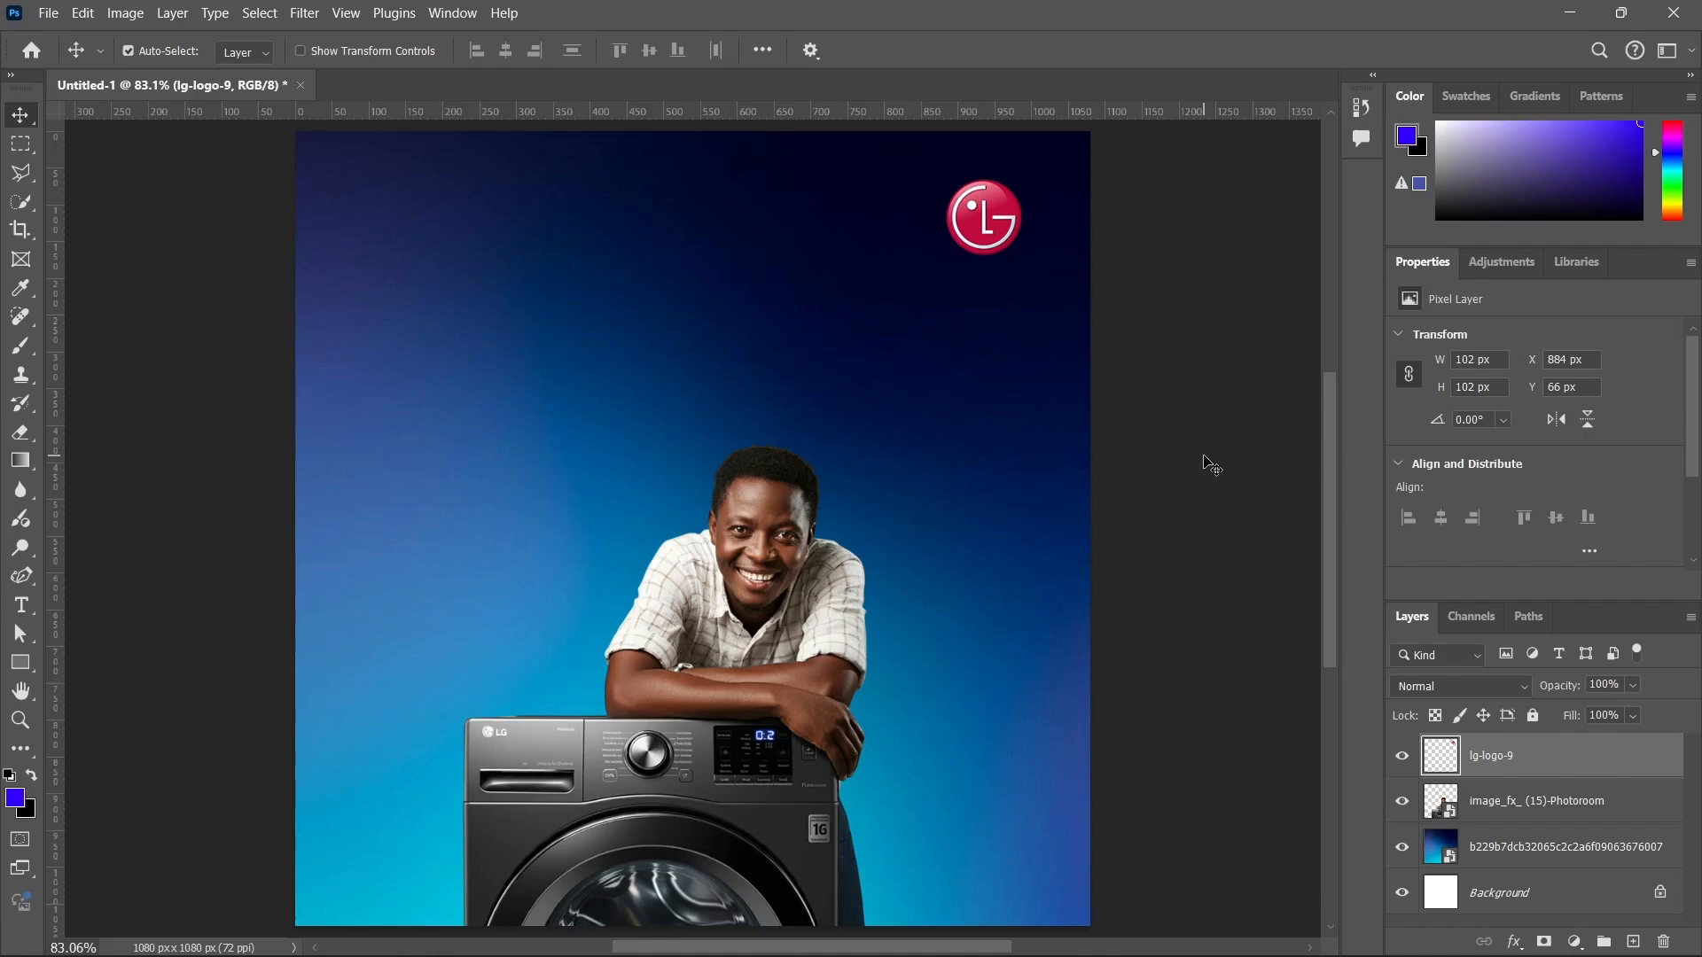
Start a 60 pt Clash Grotesk Extralight text layer in the canvas's upper-left area and set its tracking to 0.
left_click(956, 403)
key("t")
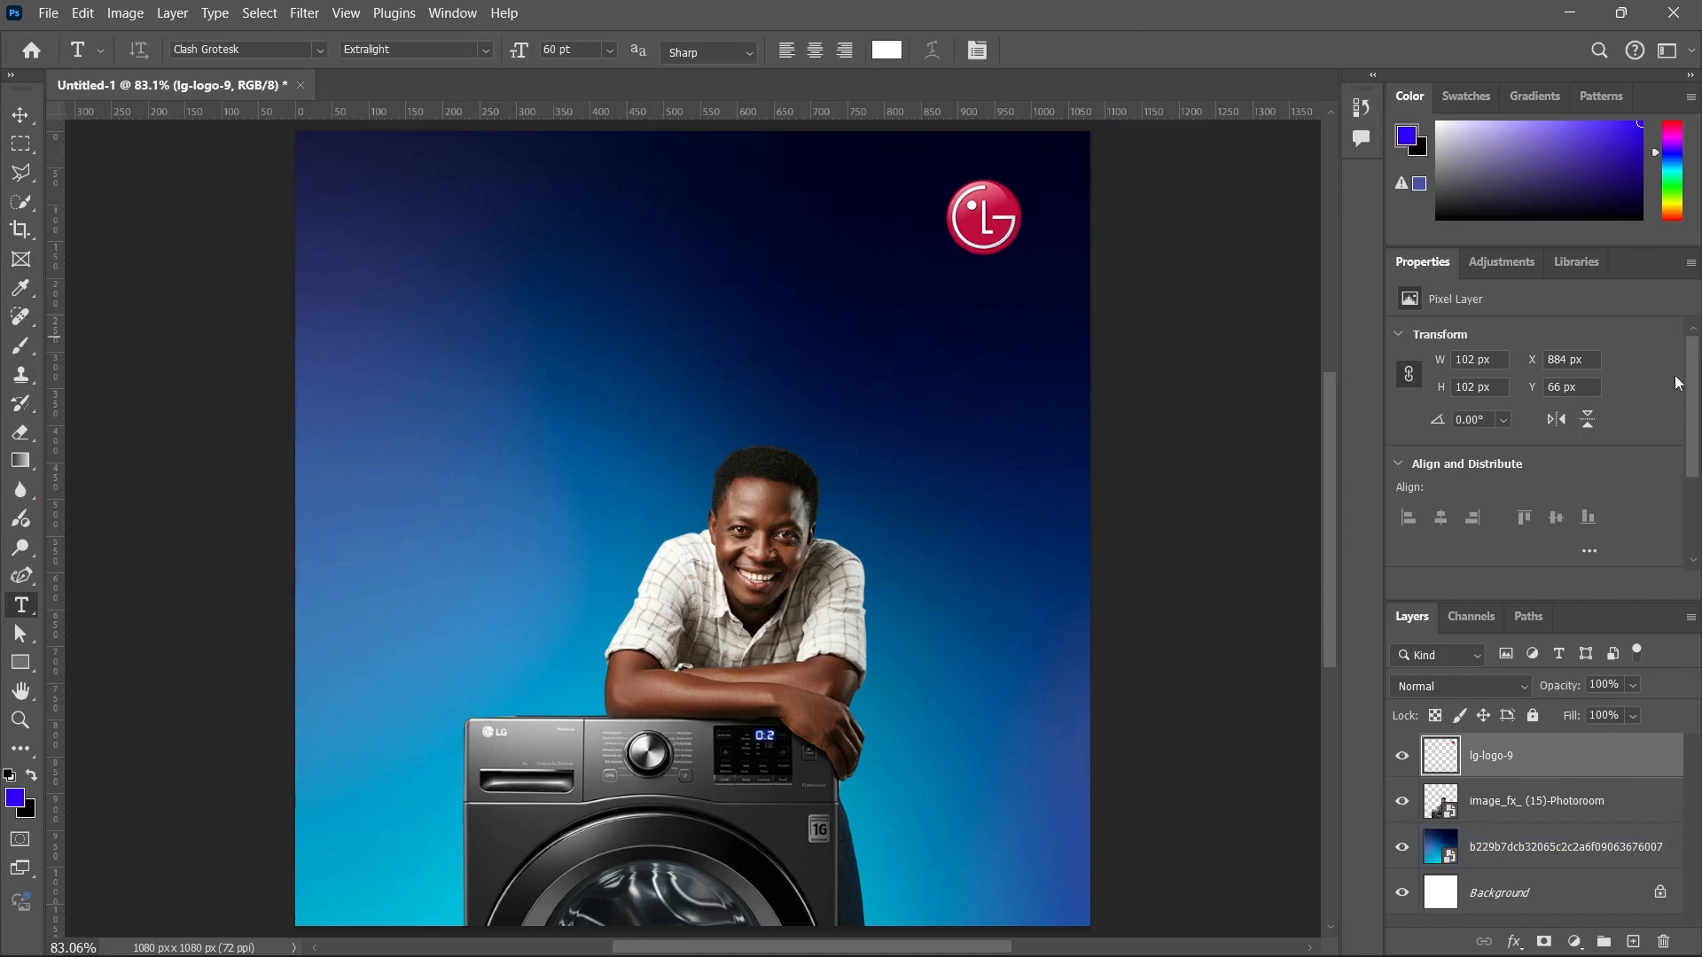
scroll(1684, 386, "down", 3)
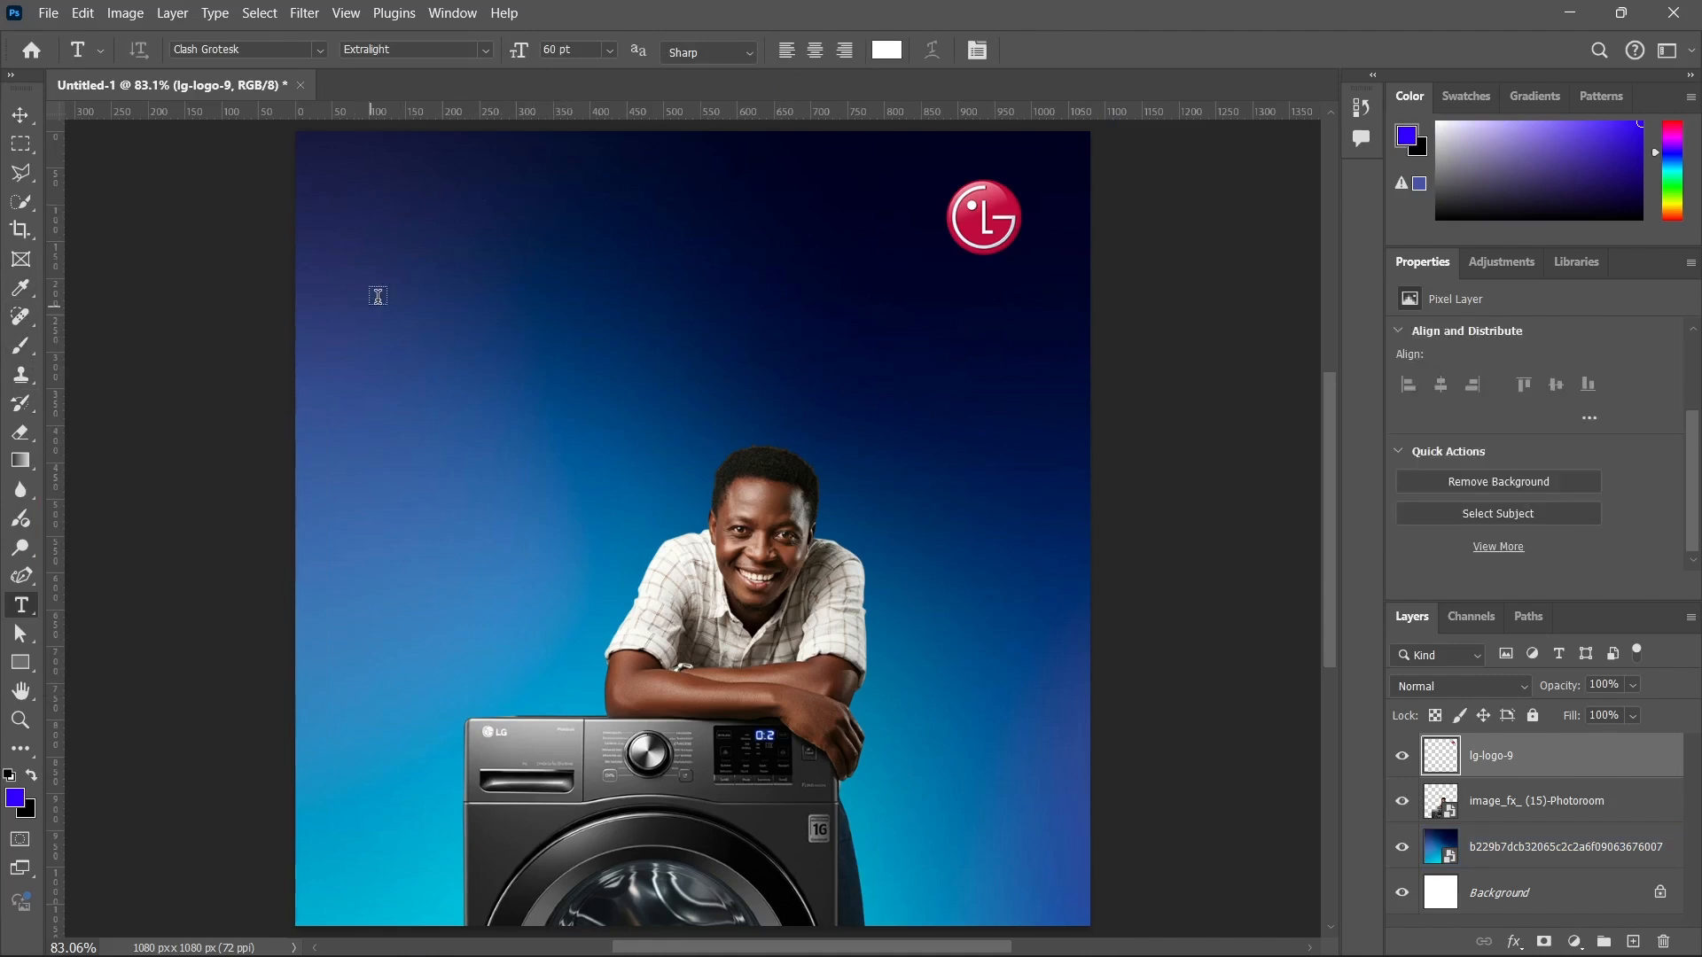
left_click(379, 297)
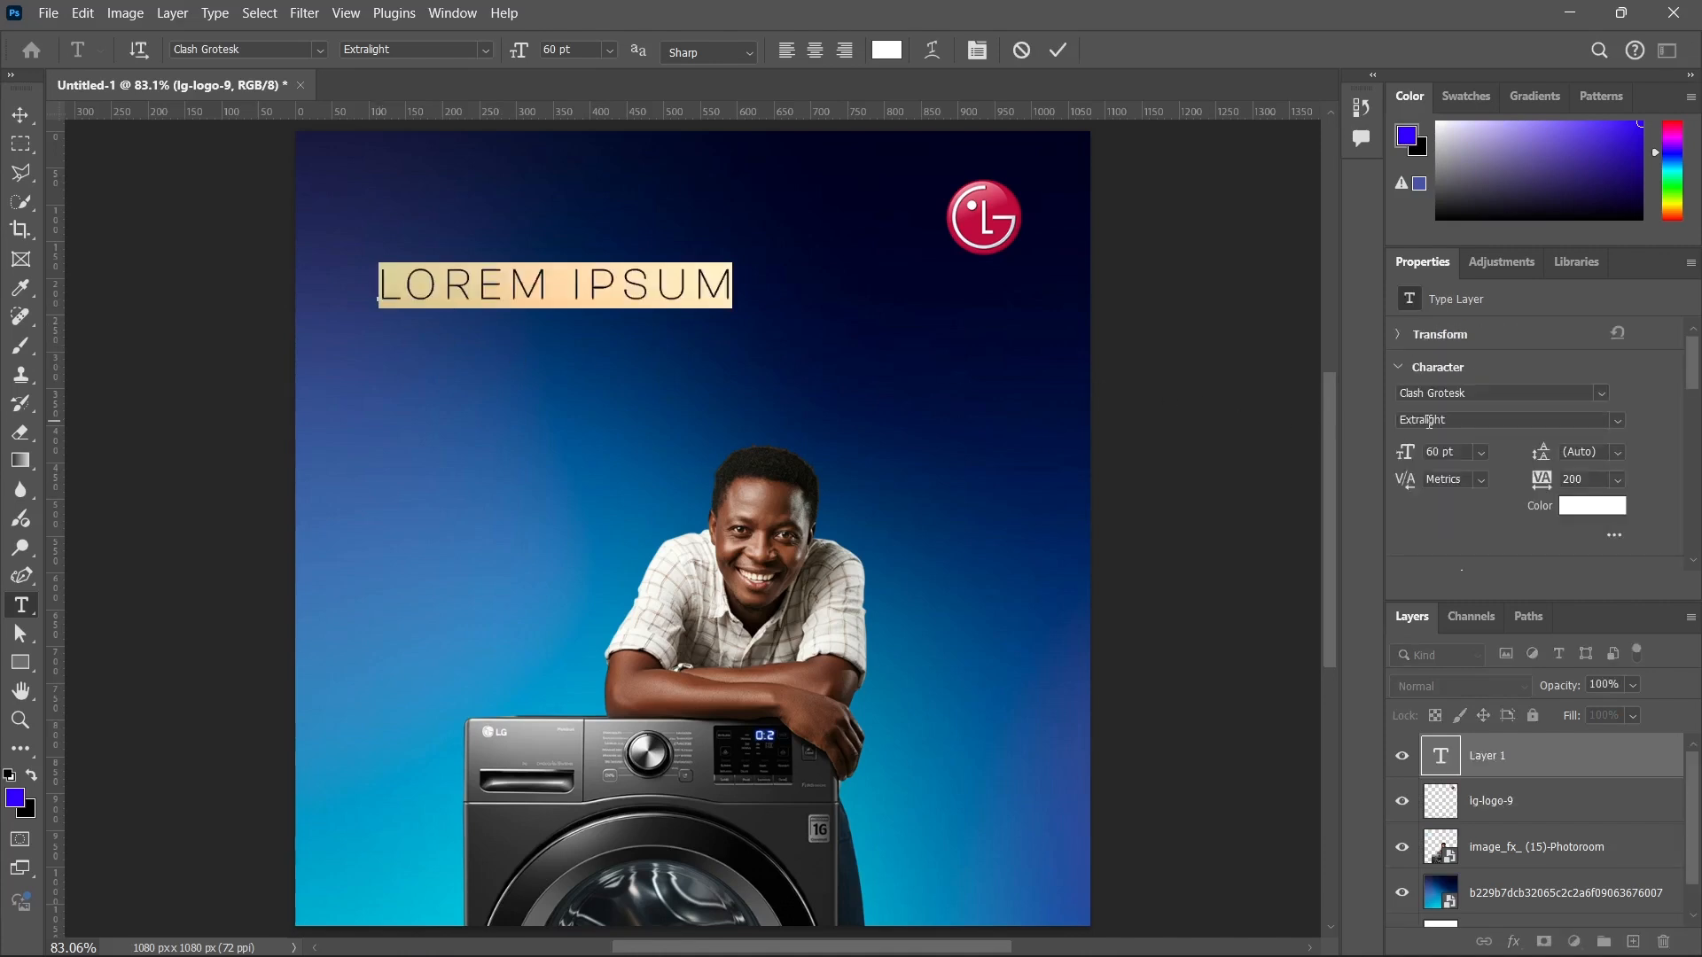
left_click(1620, 480)
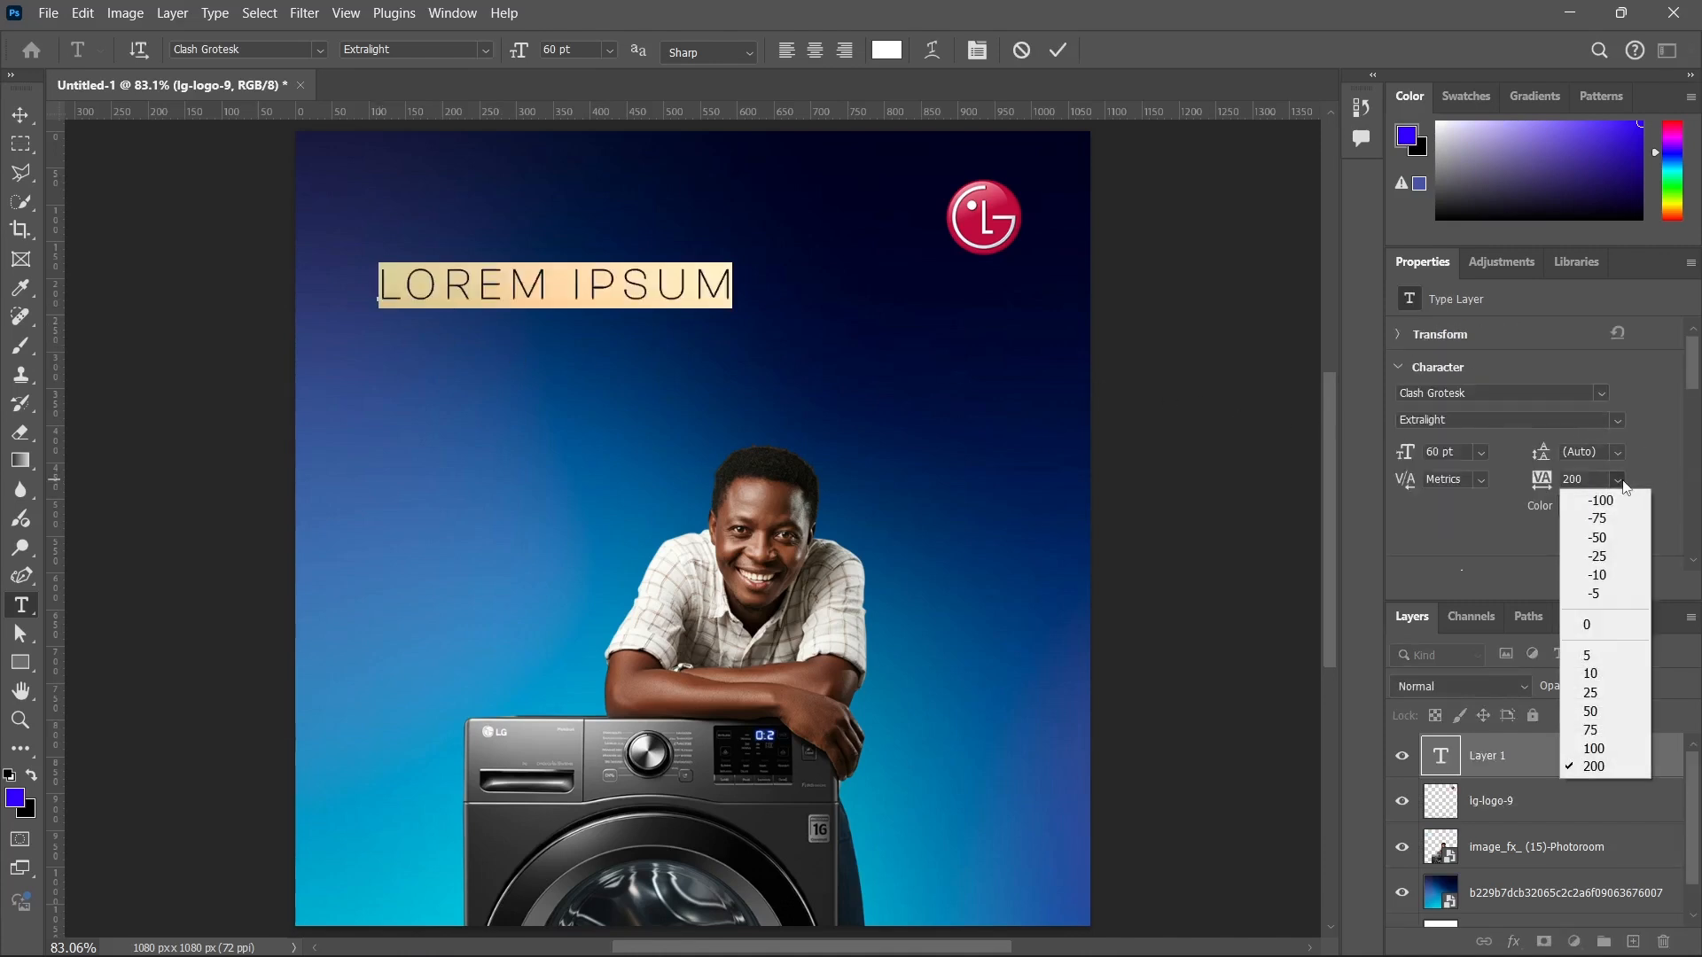
left_click(1606, 626)
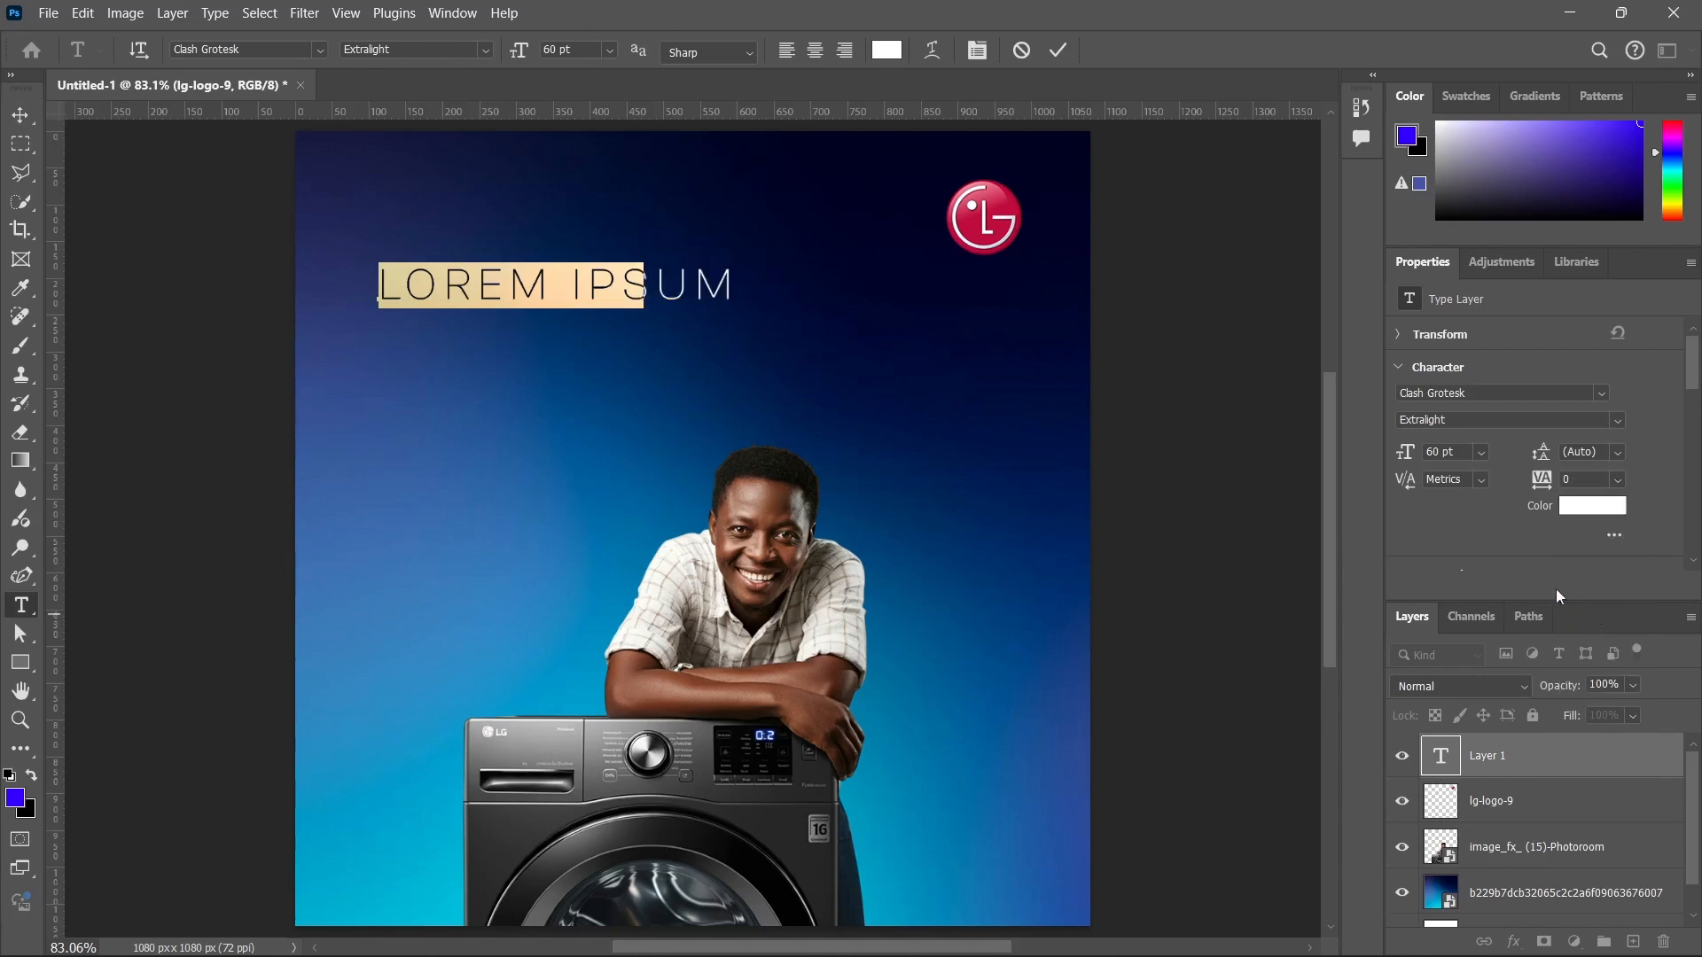
scroll(1560, 505, "down", 2)
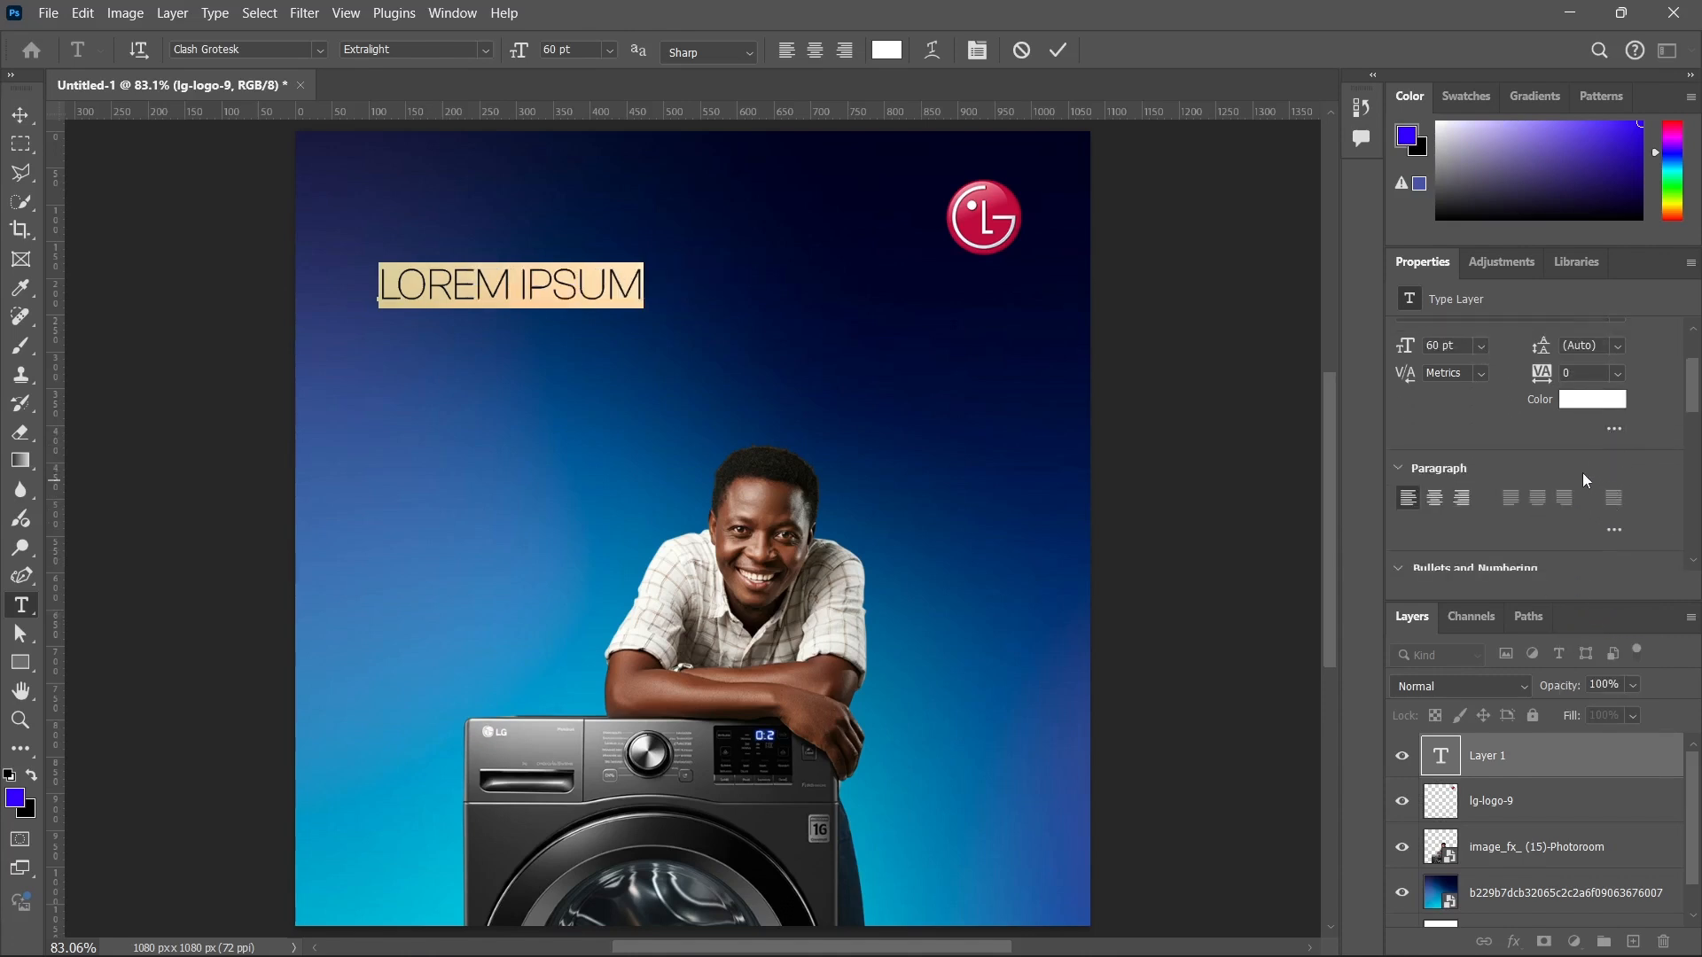
scroll(1459, 422, "up", 1)
left_click(1058, 50)
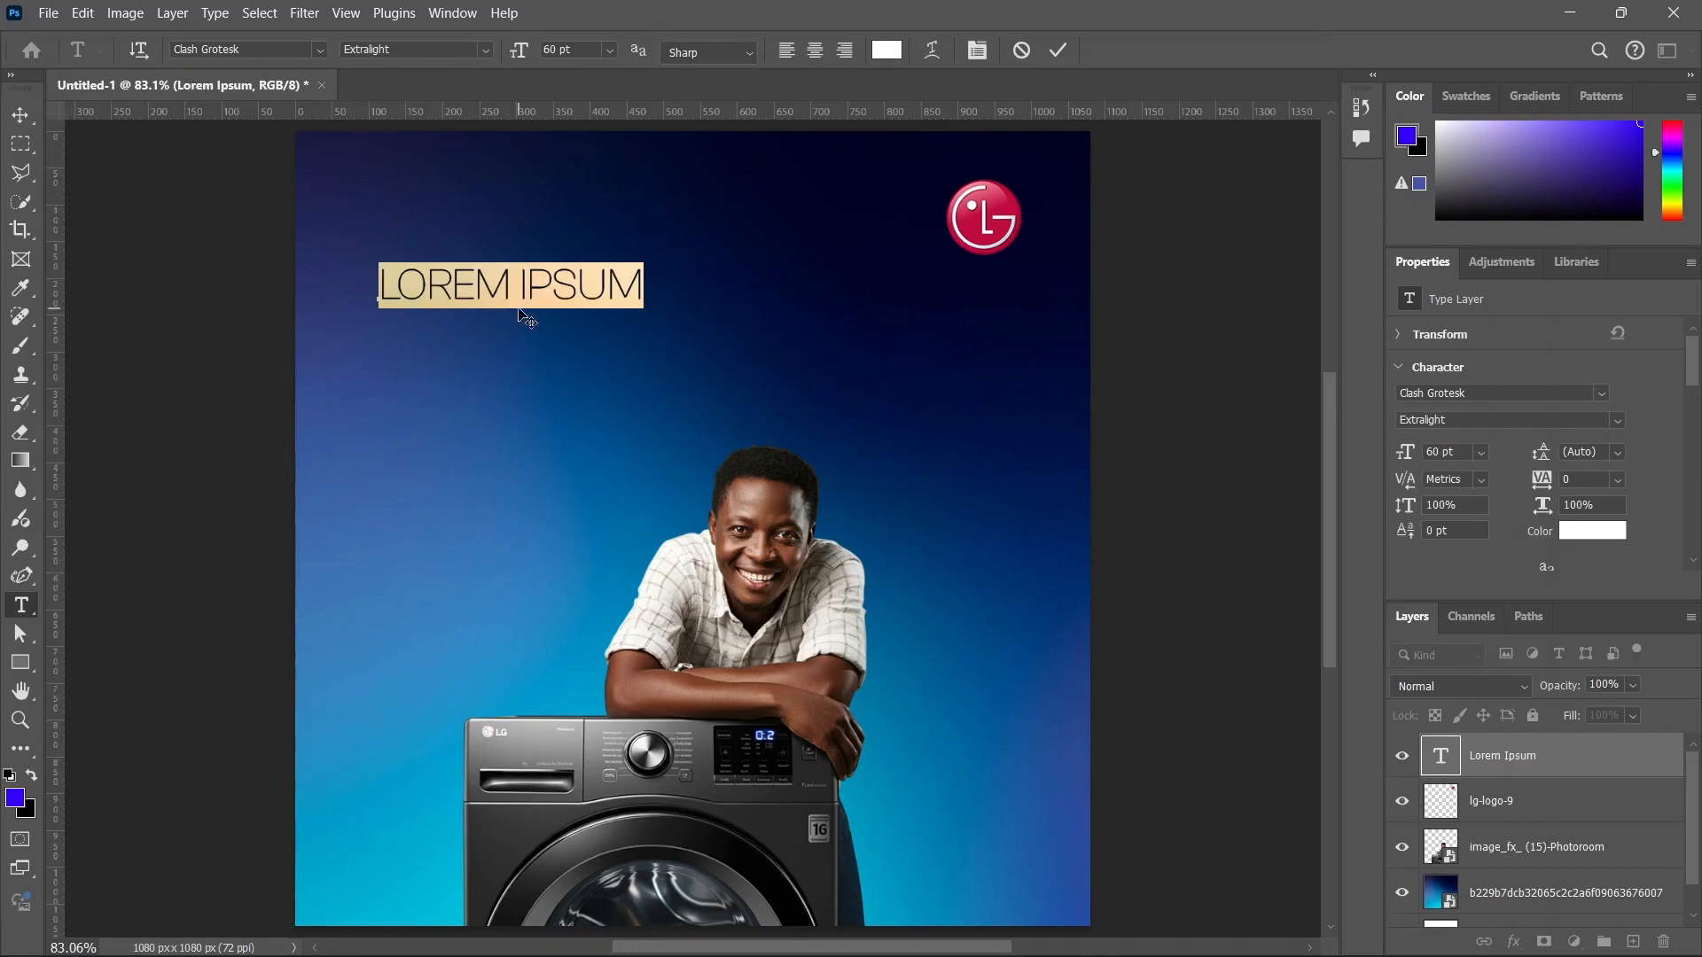
Replace the placeholder text with the headline's first line, MAKE WASHING A BREEZE, and start a second line.
type("MAKE")
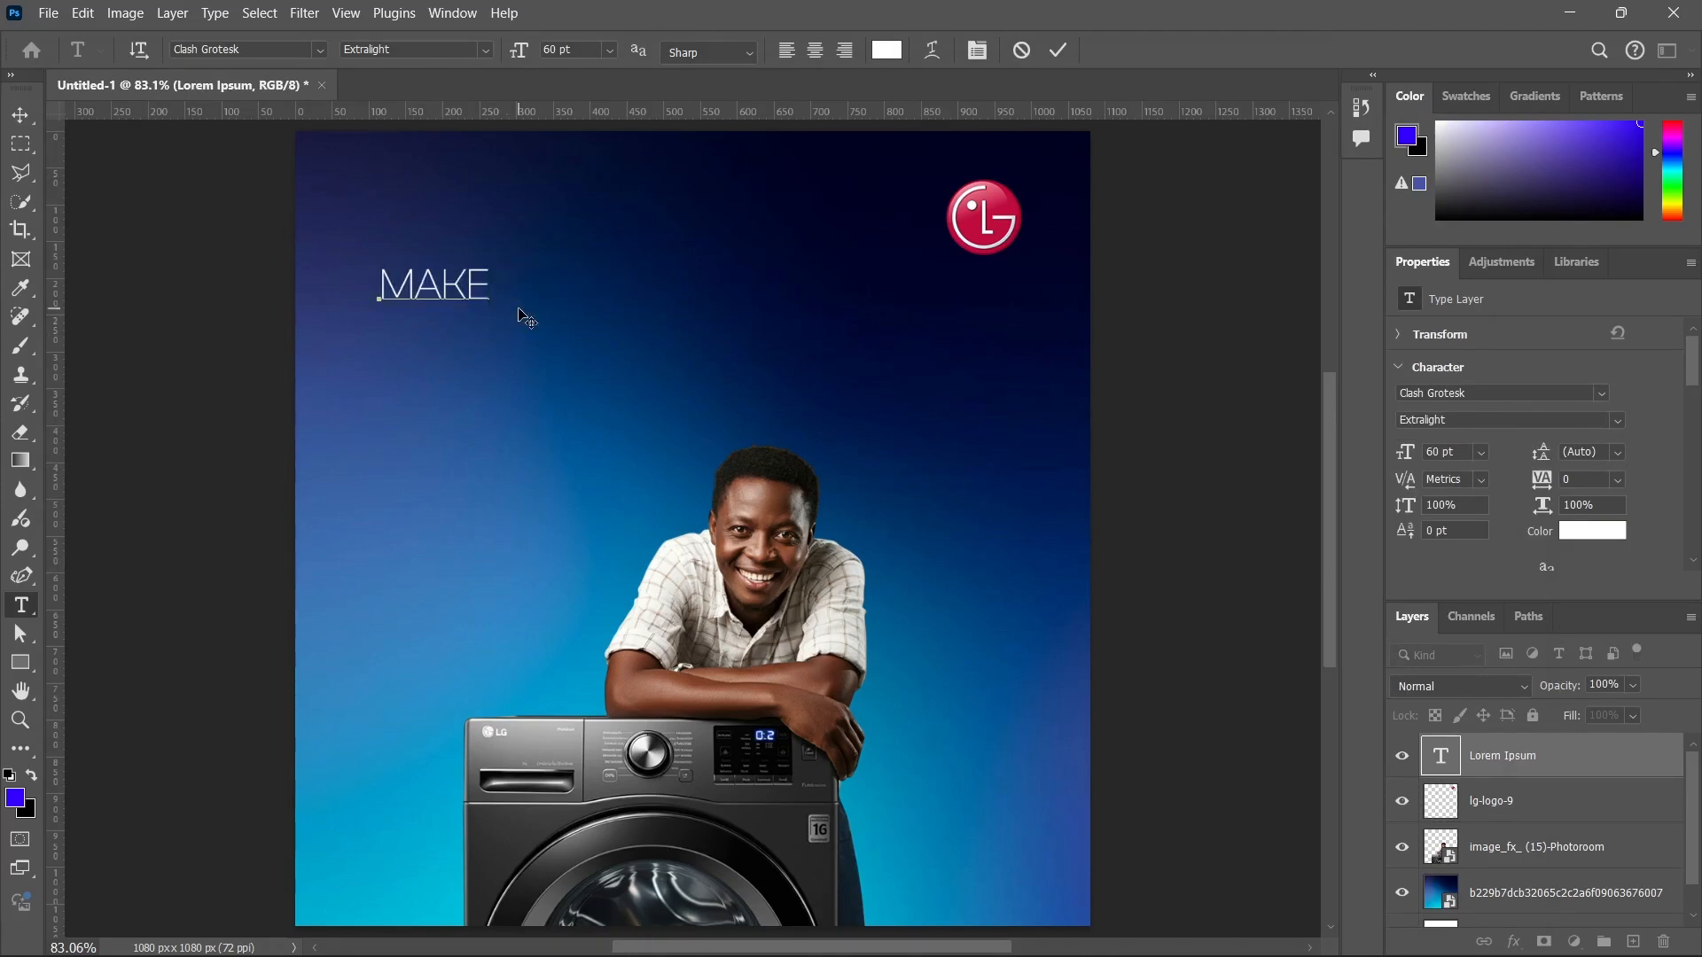
type(" WASJI ")
type("G")
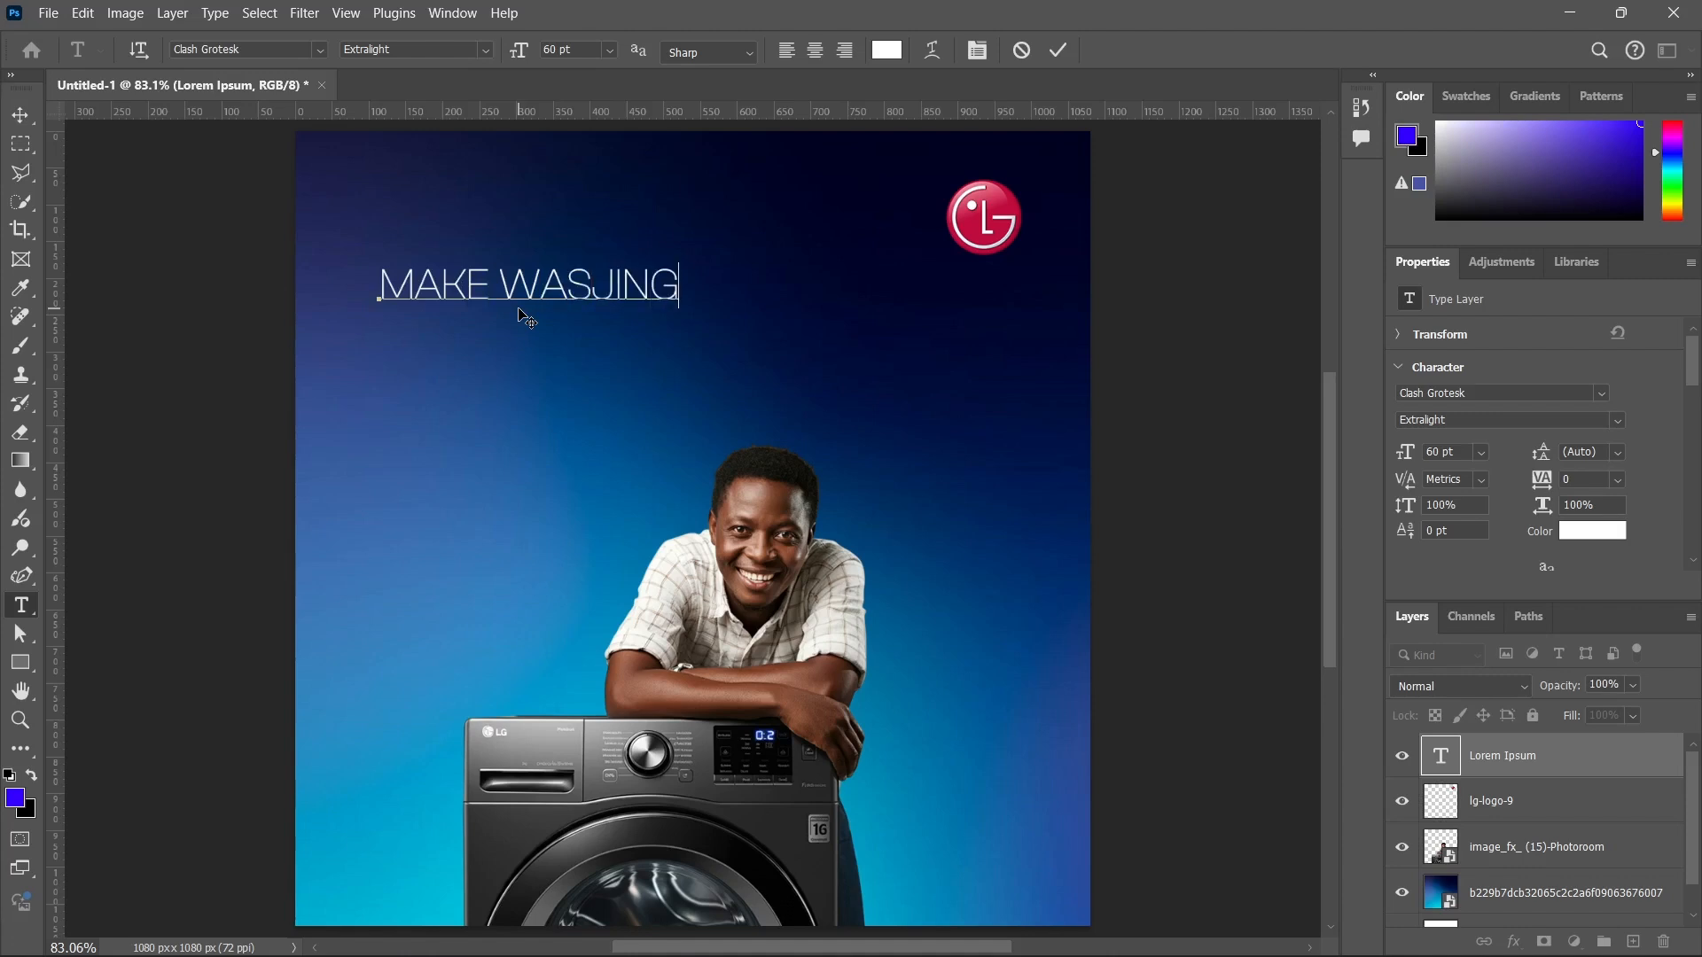
key("Delete")
key("Delete")
key("Delete")
key("Delete")
type("HI")
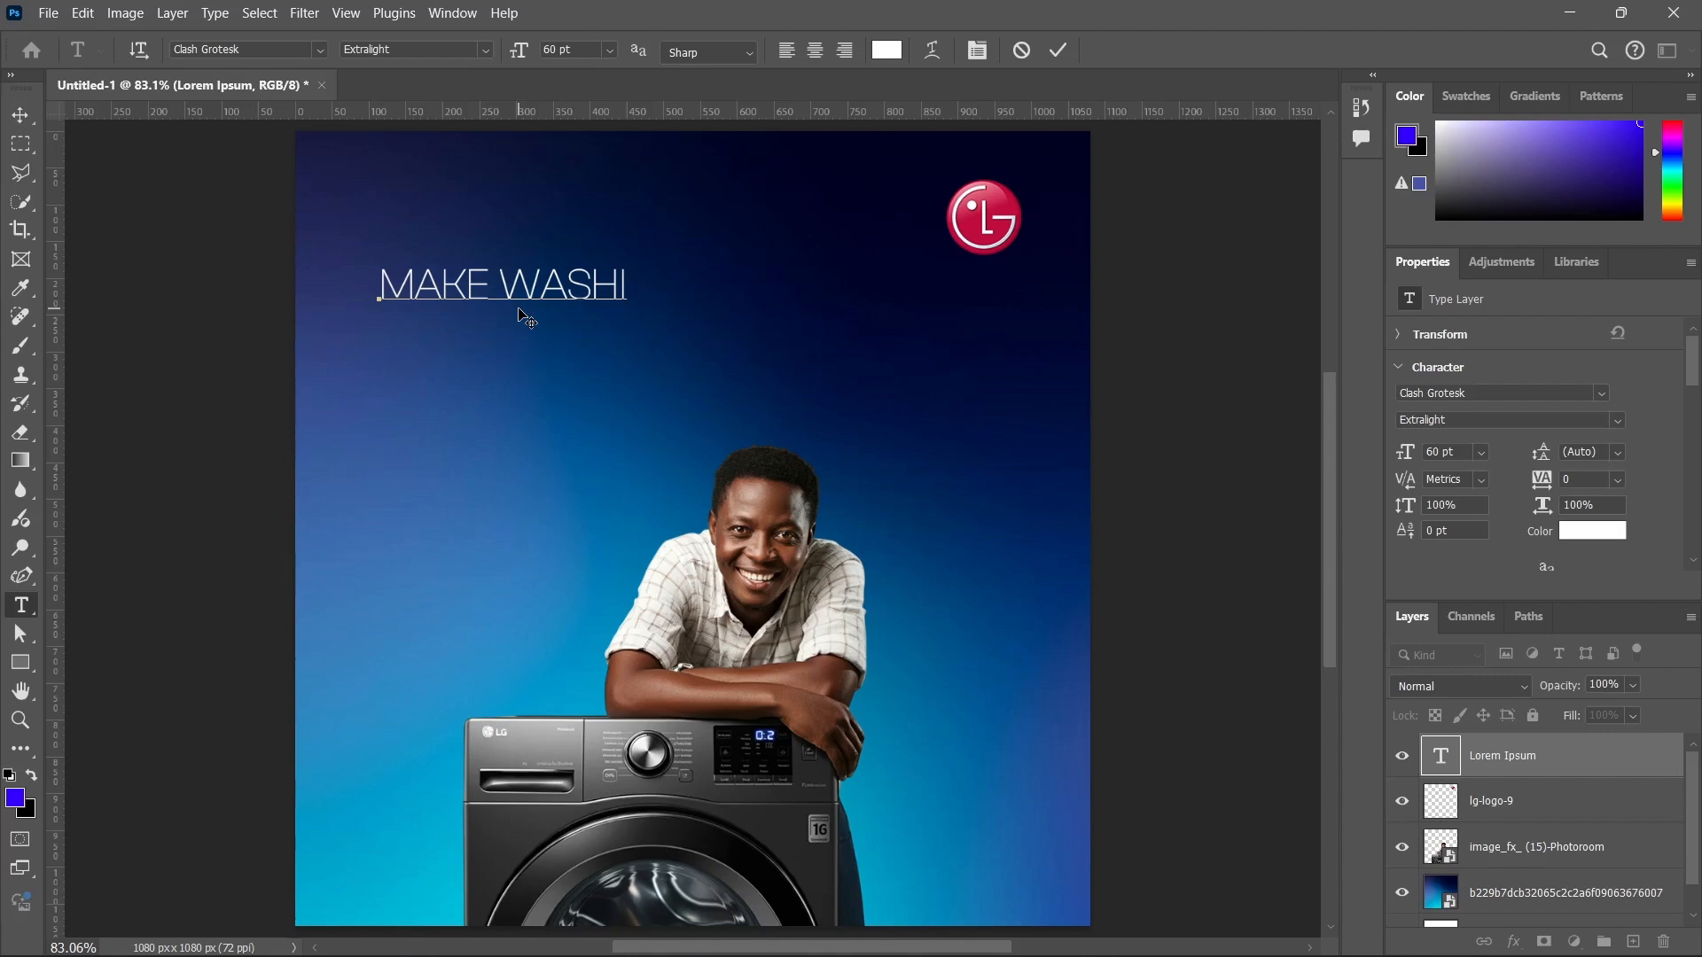
type("NG A BREEZE")
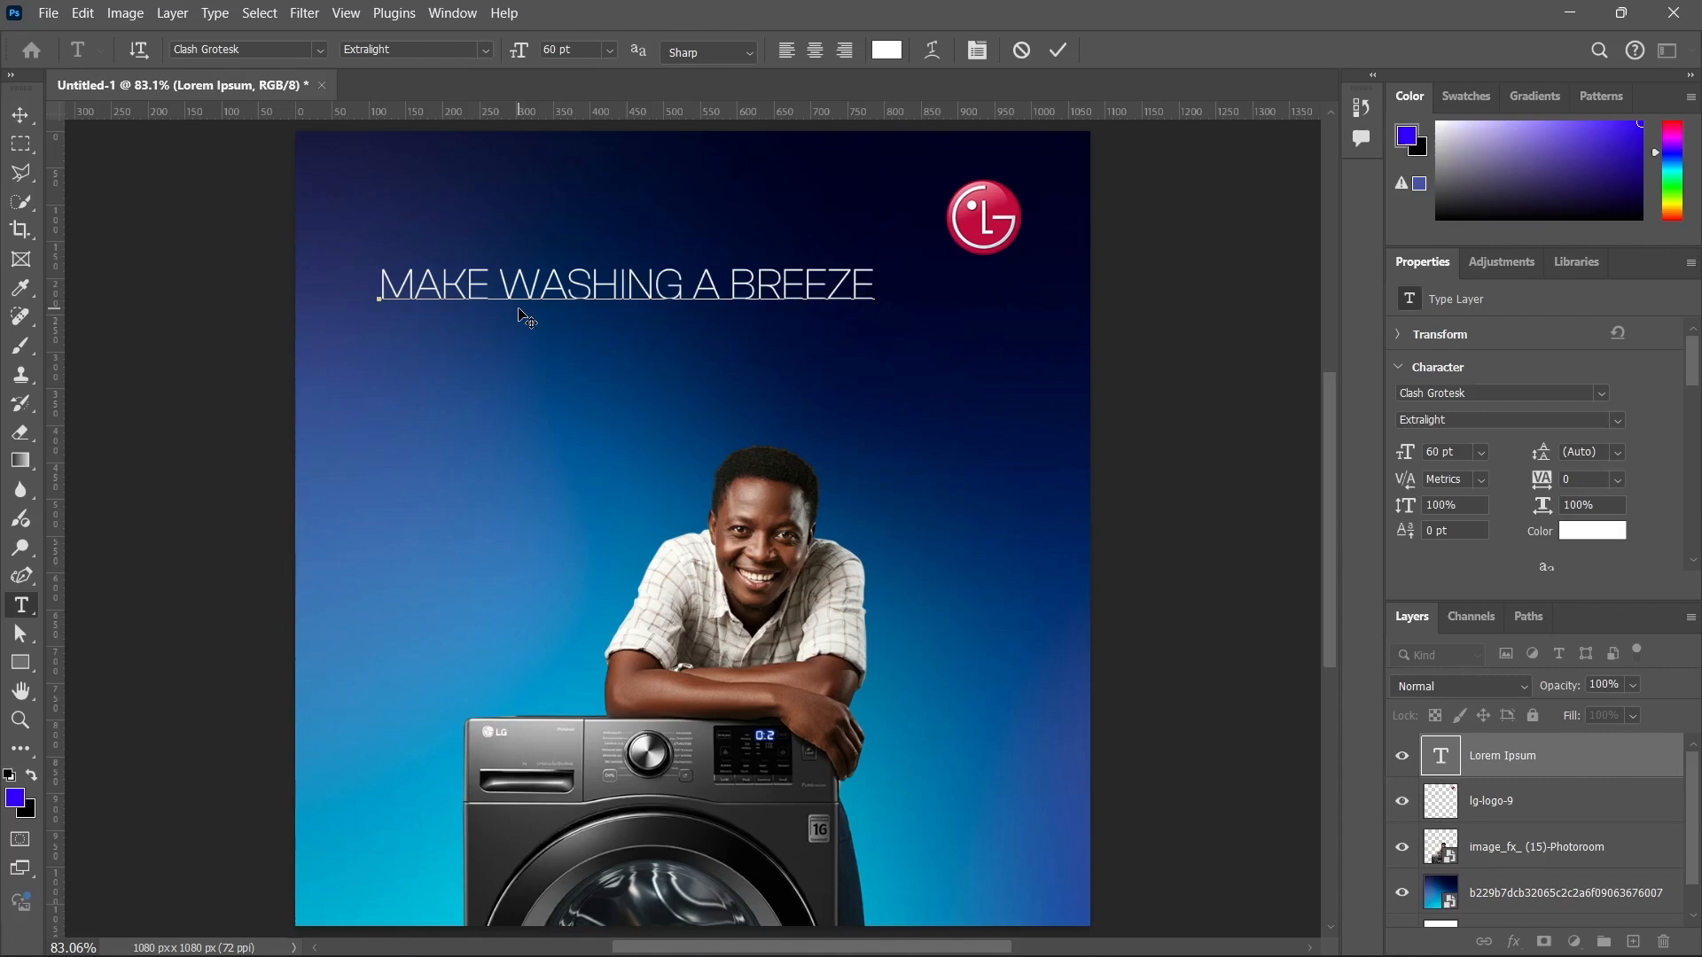
key("Return")
Enter WITH LG WASHING MACHINE as the headline's second line and commit the text.
type("WIT  LG WAS")
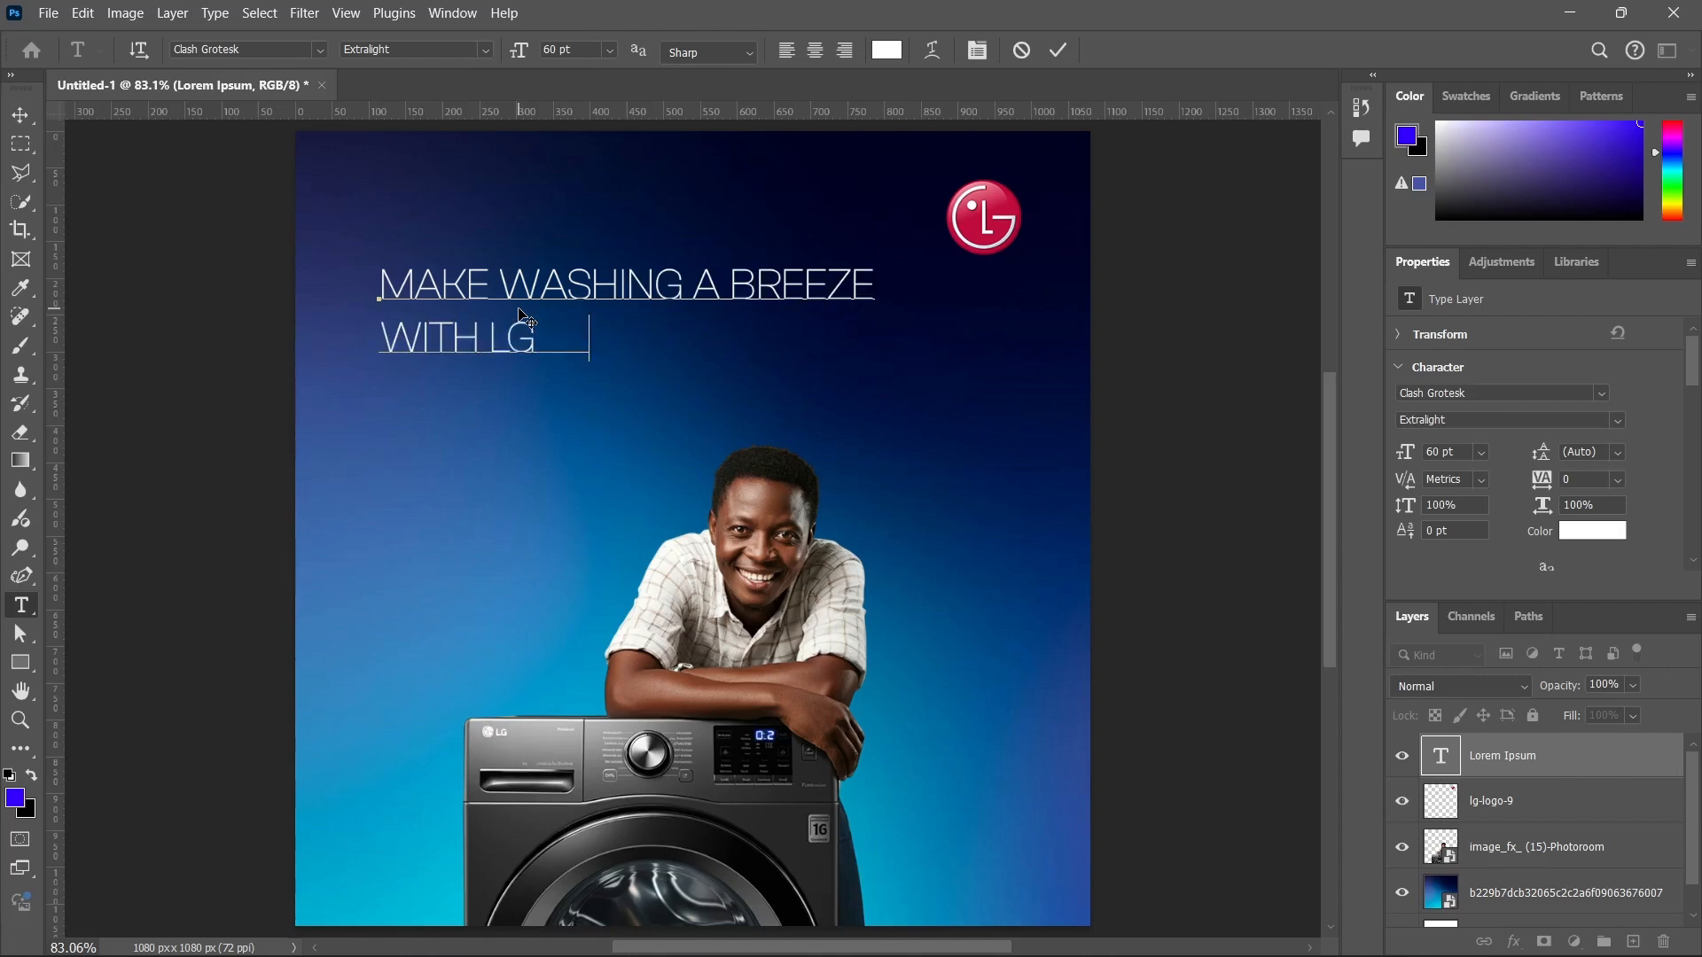
key("BackSpace")
type("H")
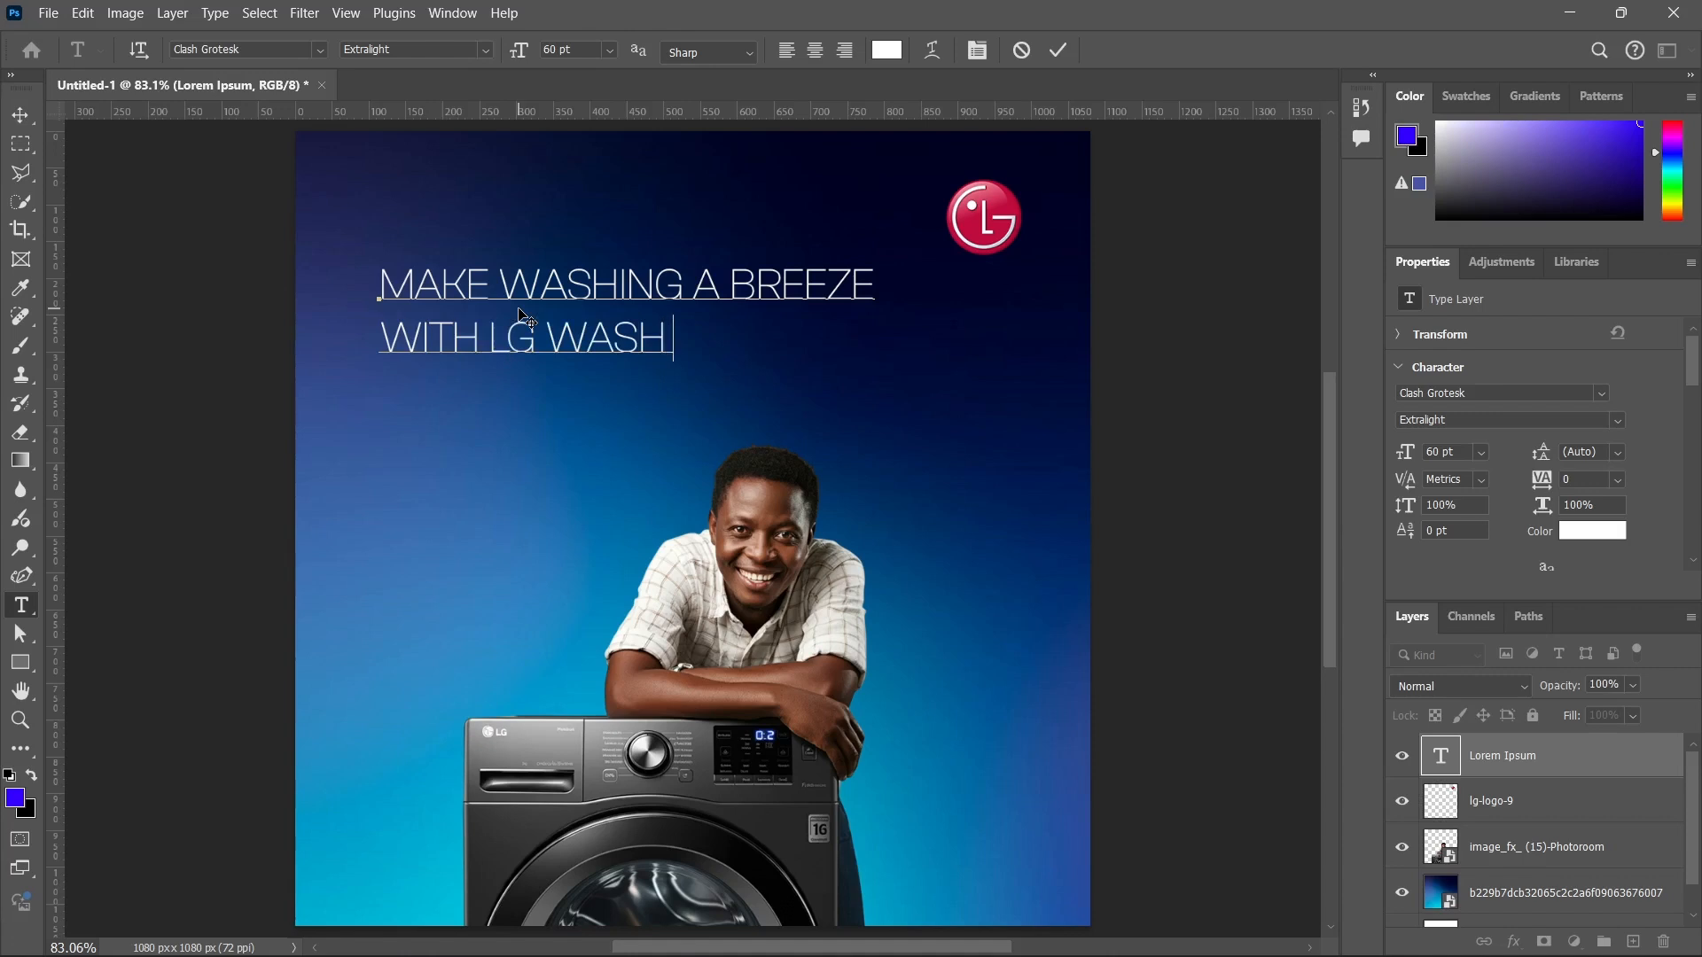
type("ING MACHIB")
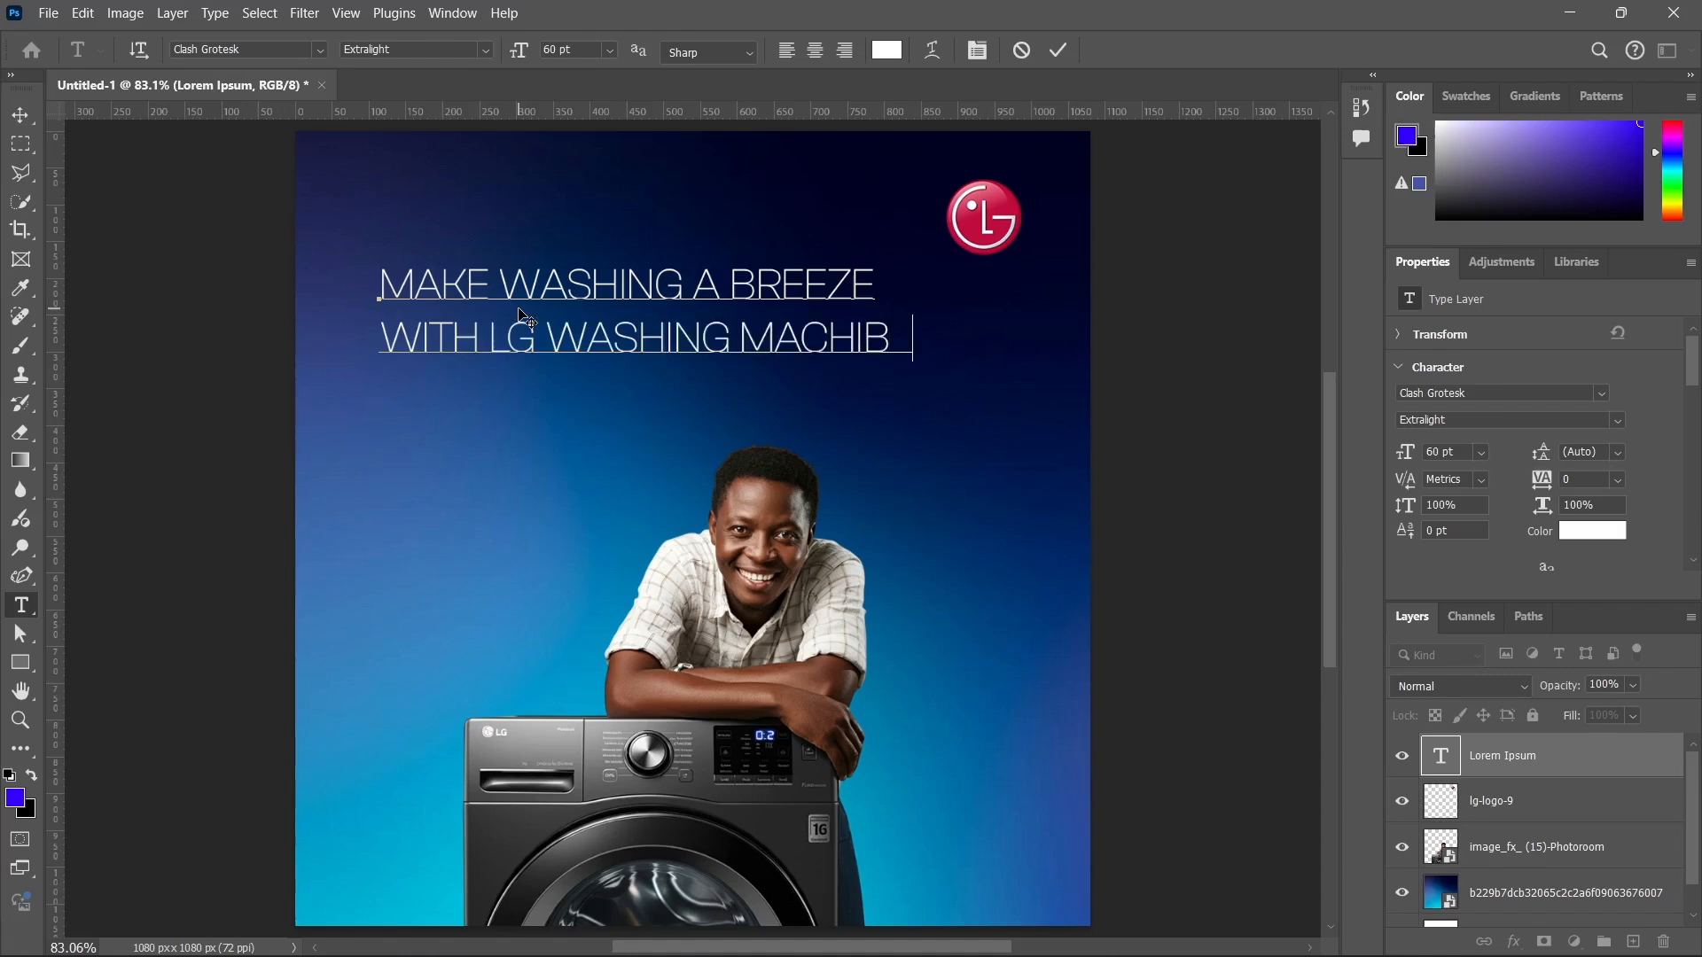
key("BackSpace")
type("E")
key("BackSpace")
key("BackSpace")
type("NE")
left_click(1050, 59)
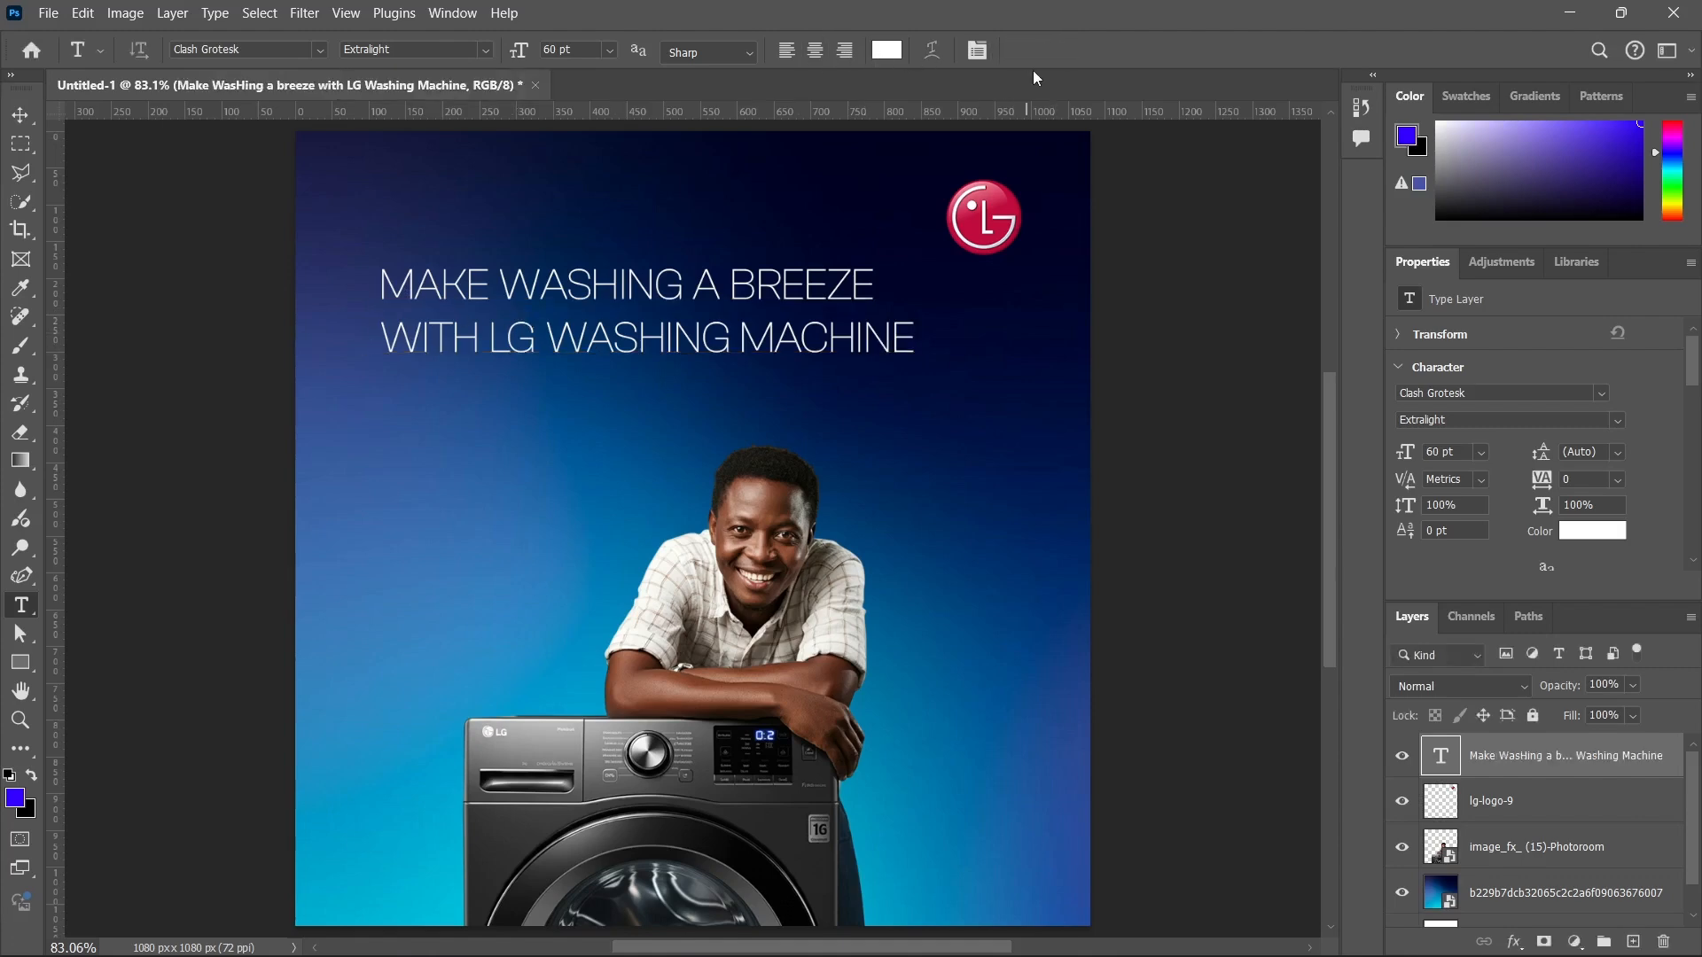
Hide the Properties panel and show it again.
left_click(470, 12)
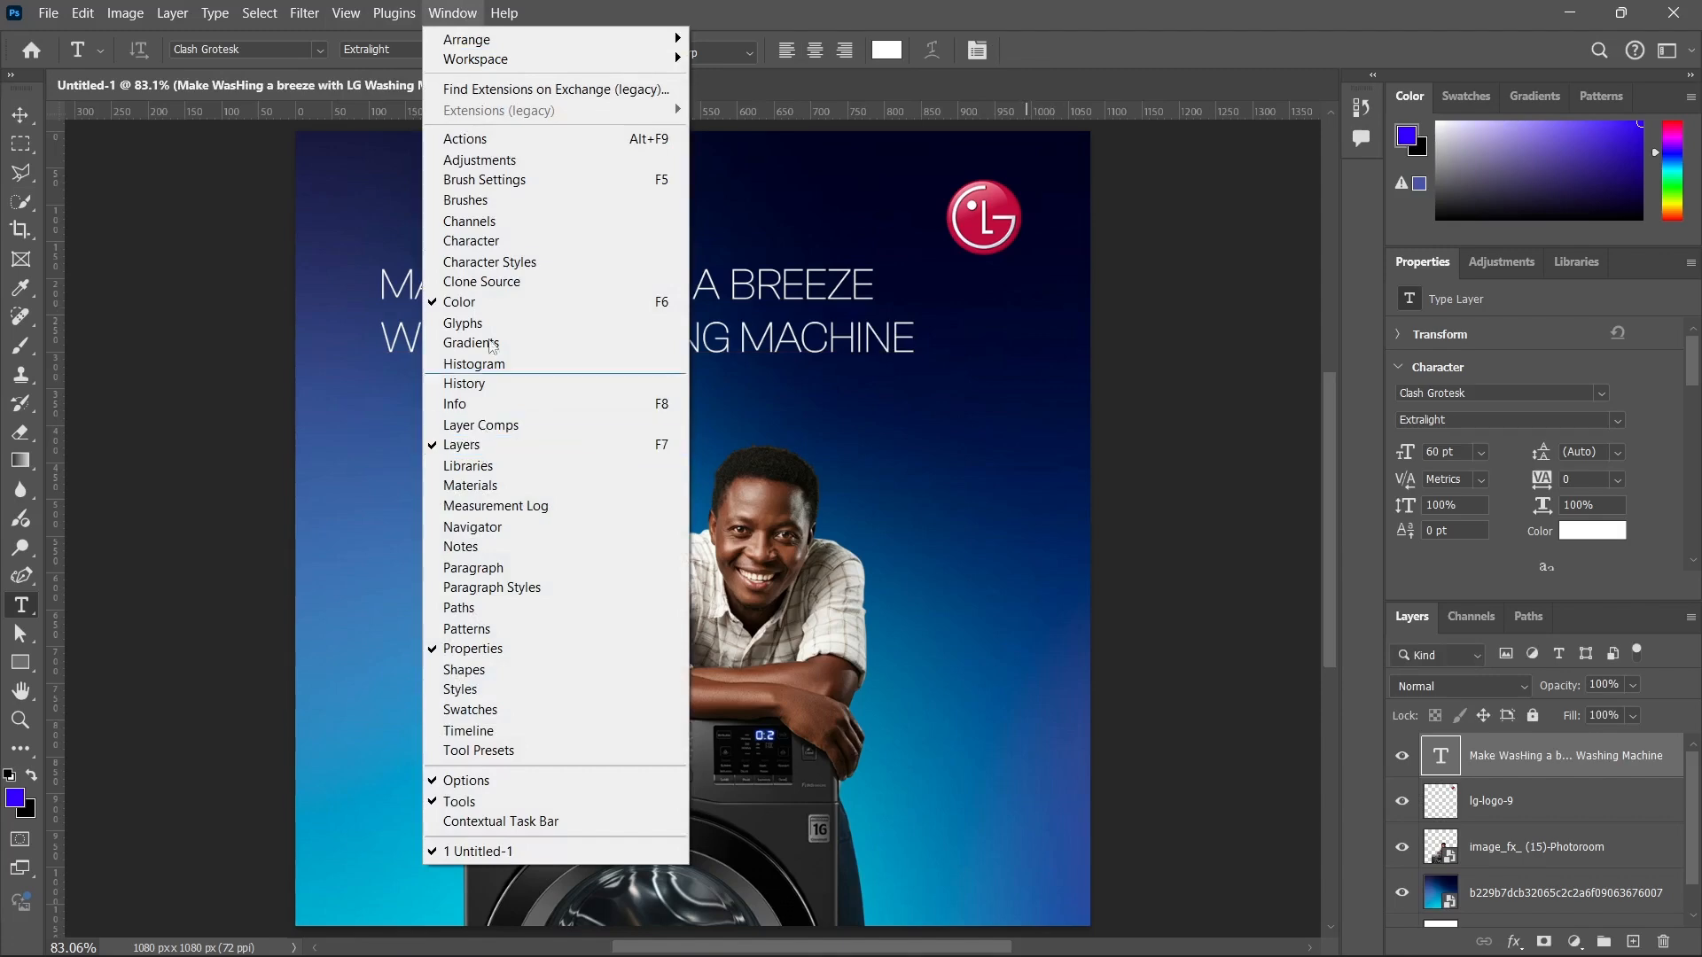
left_click(507, 648)
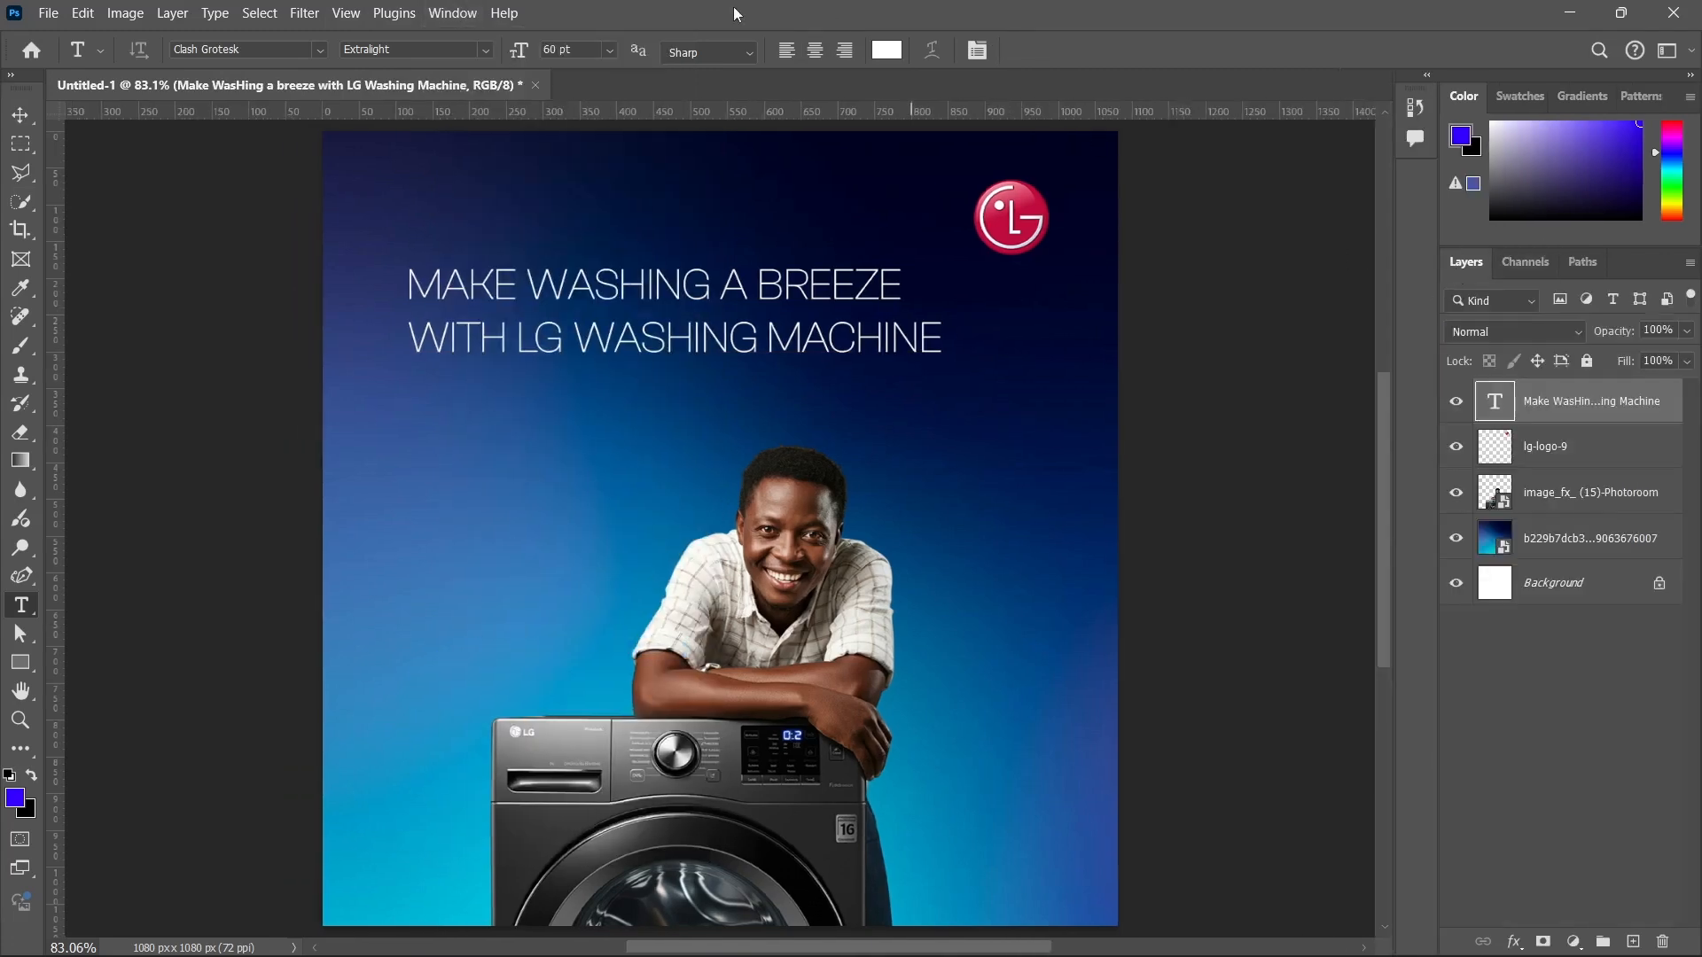
left_click(451, 15)
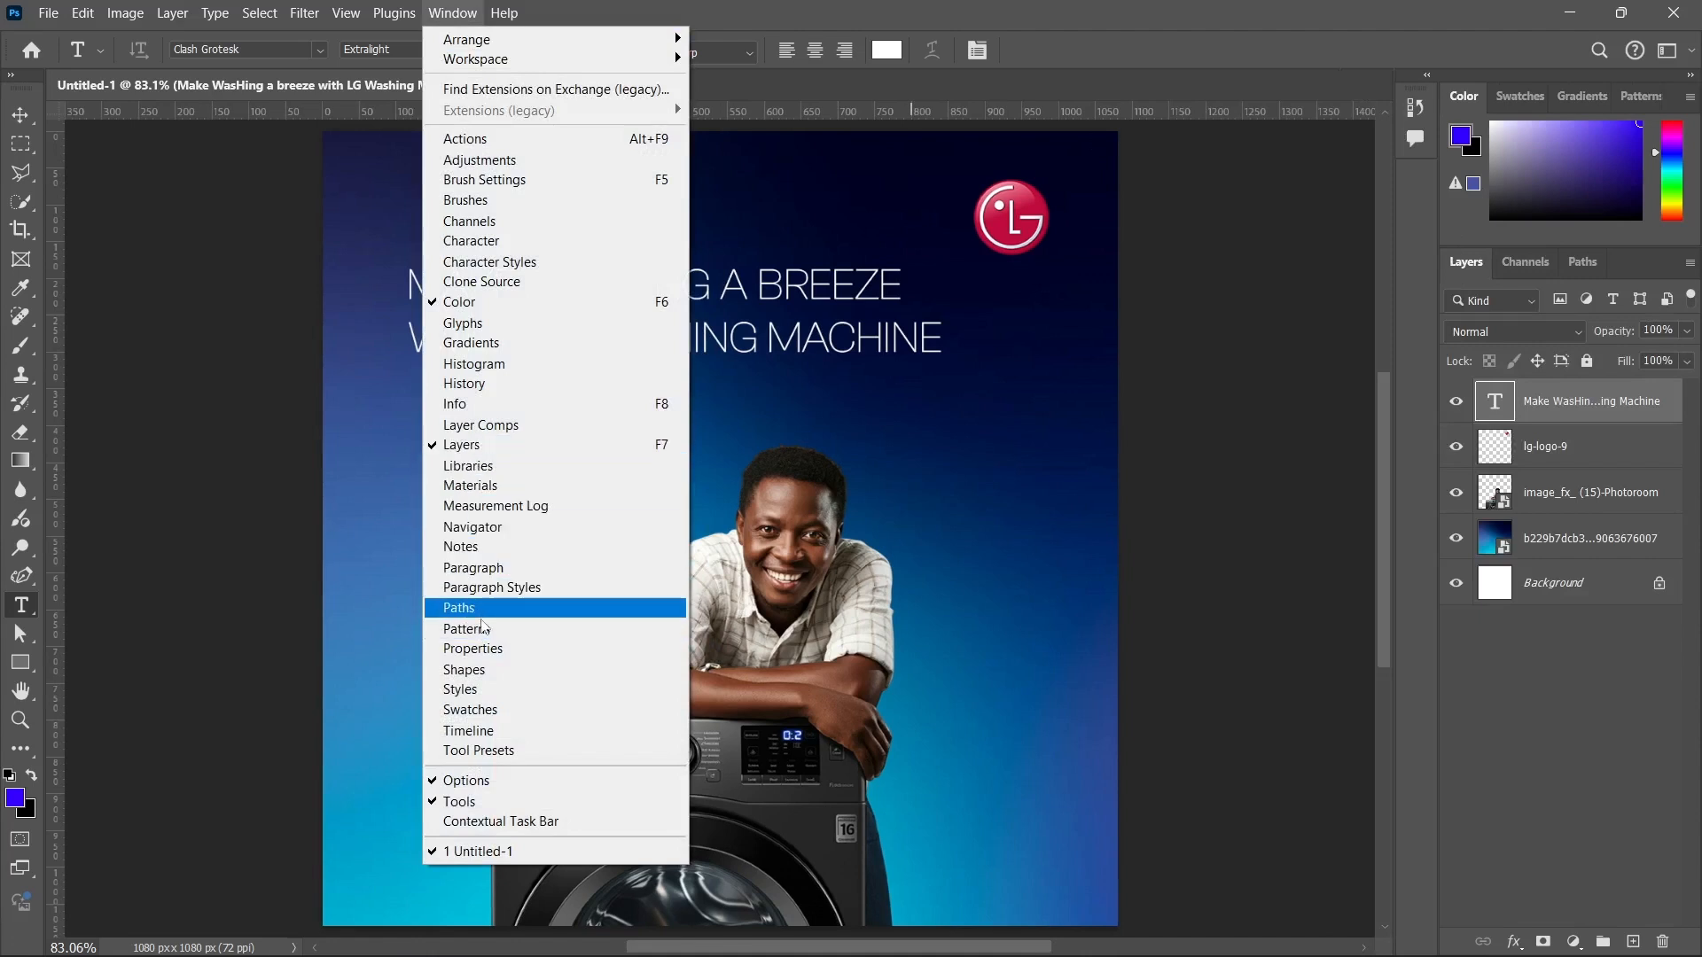
left_click(483, 648)
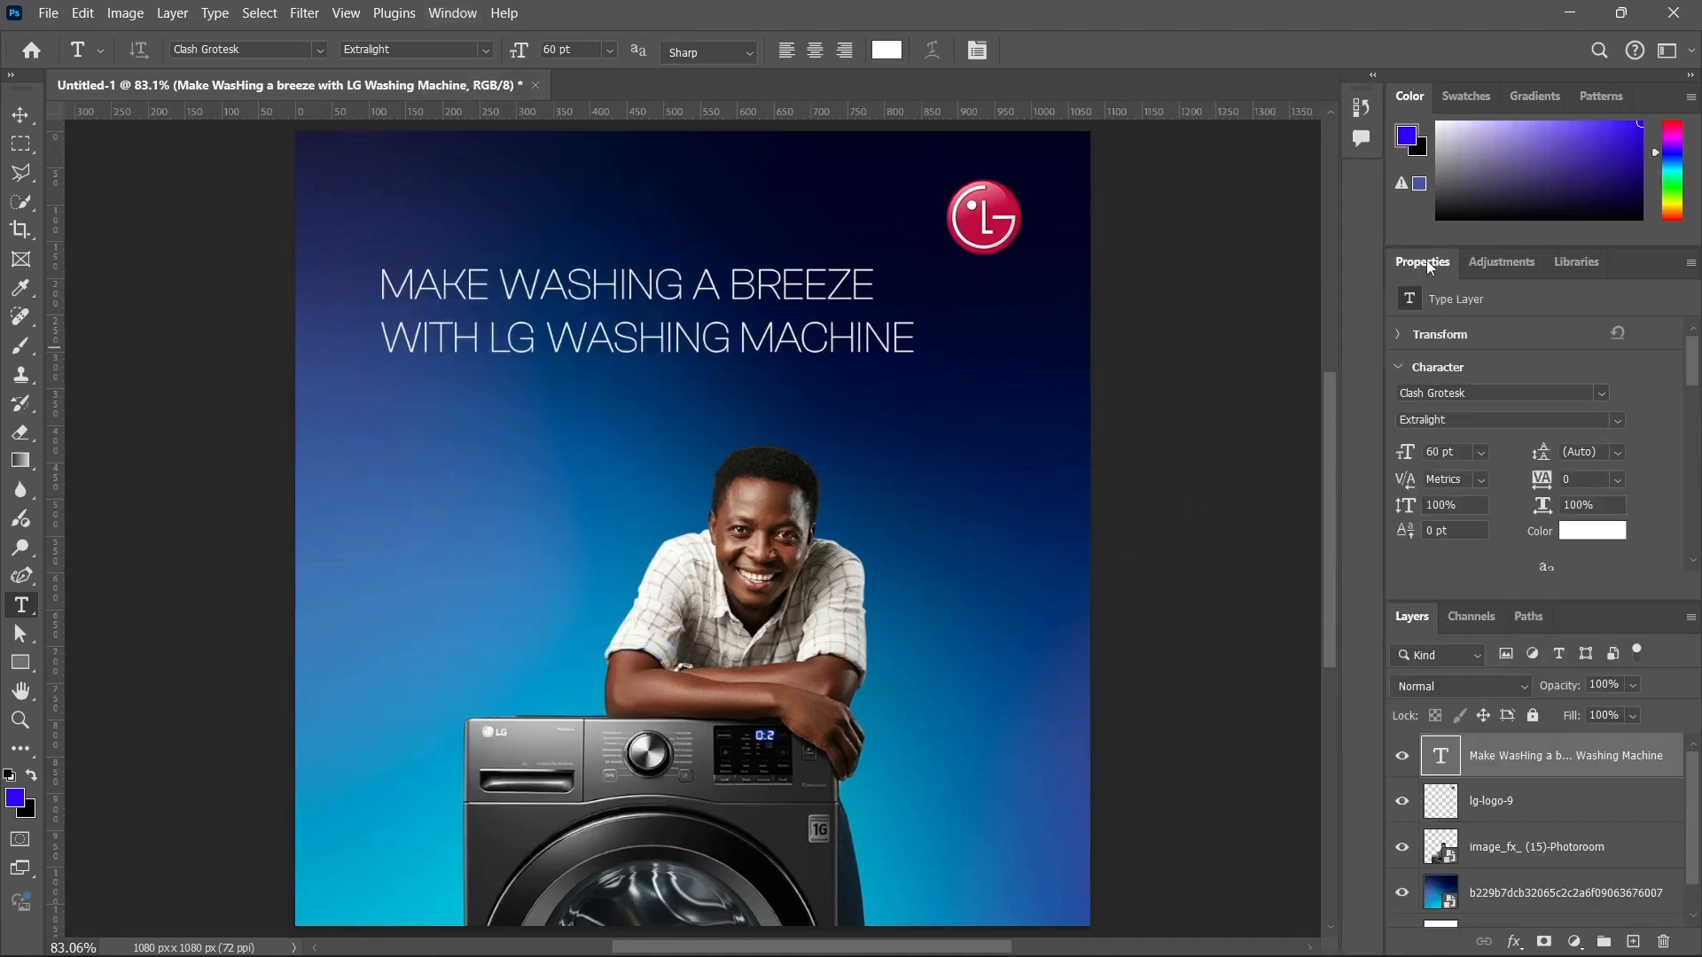
Undock and lengthen the Properties panel to reach the type options, and turn off All Caps for the headline.
left_click_drag(1427, 266, 1250, 152)
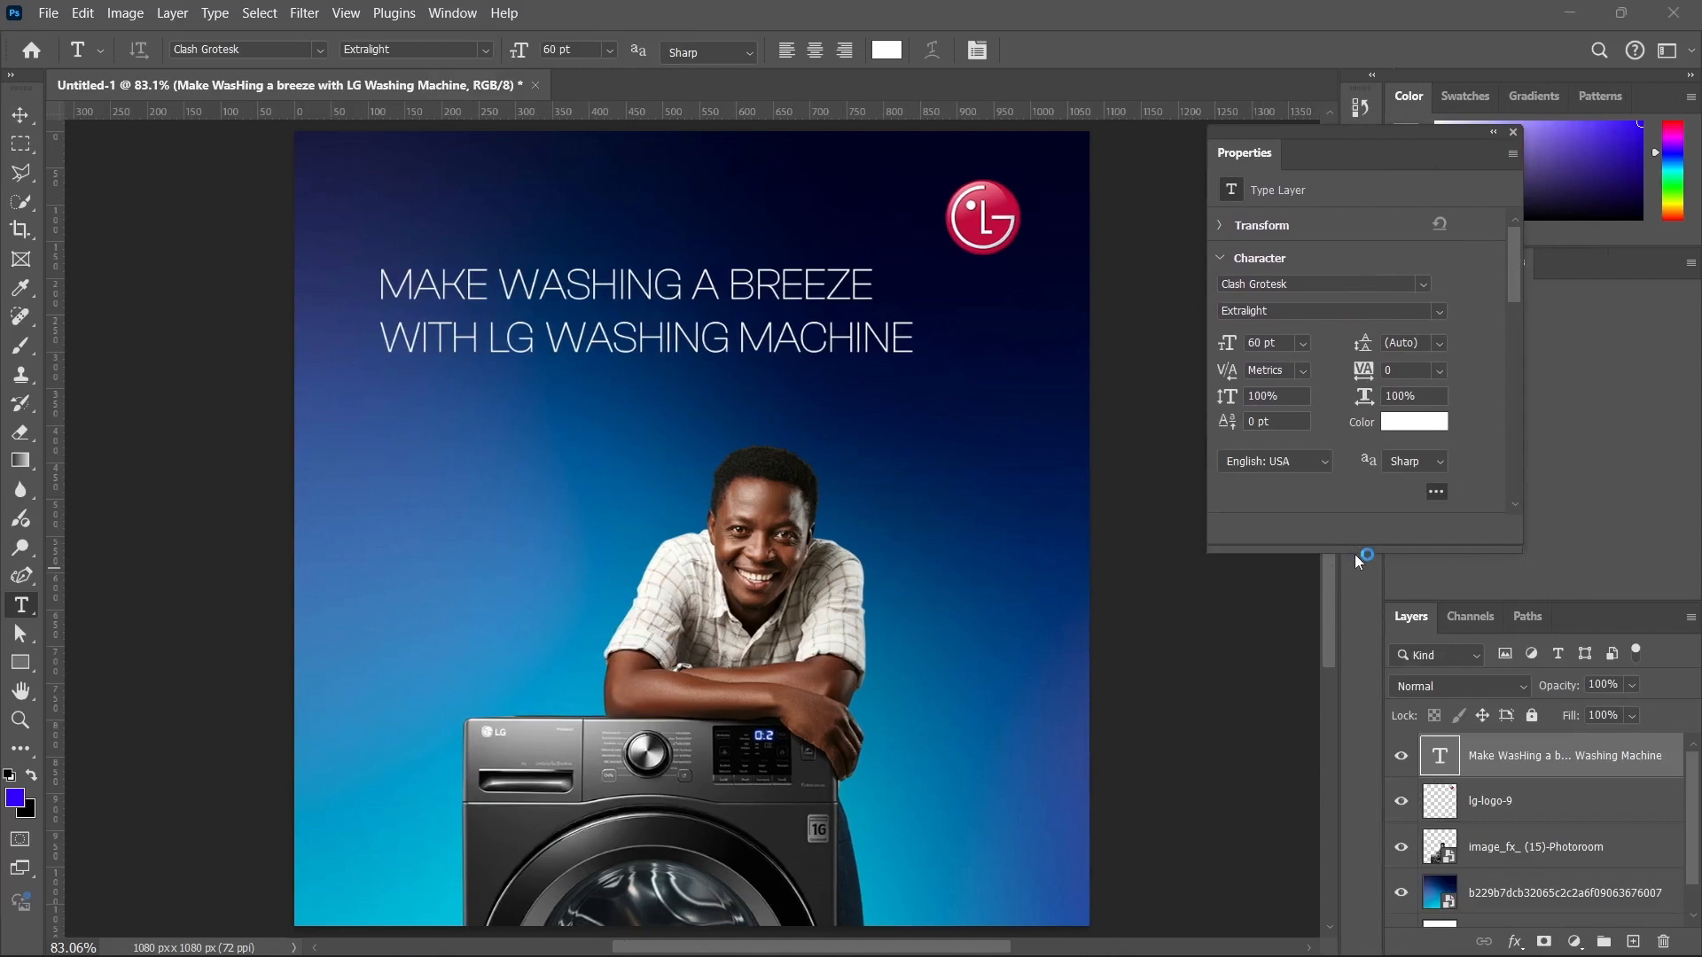
left_click_drag(1358, 552, 1344, 862)
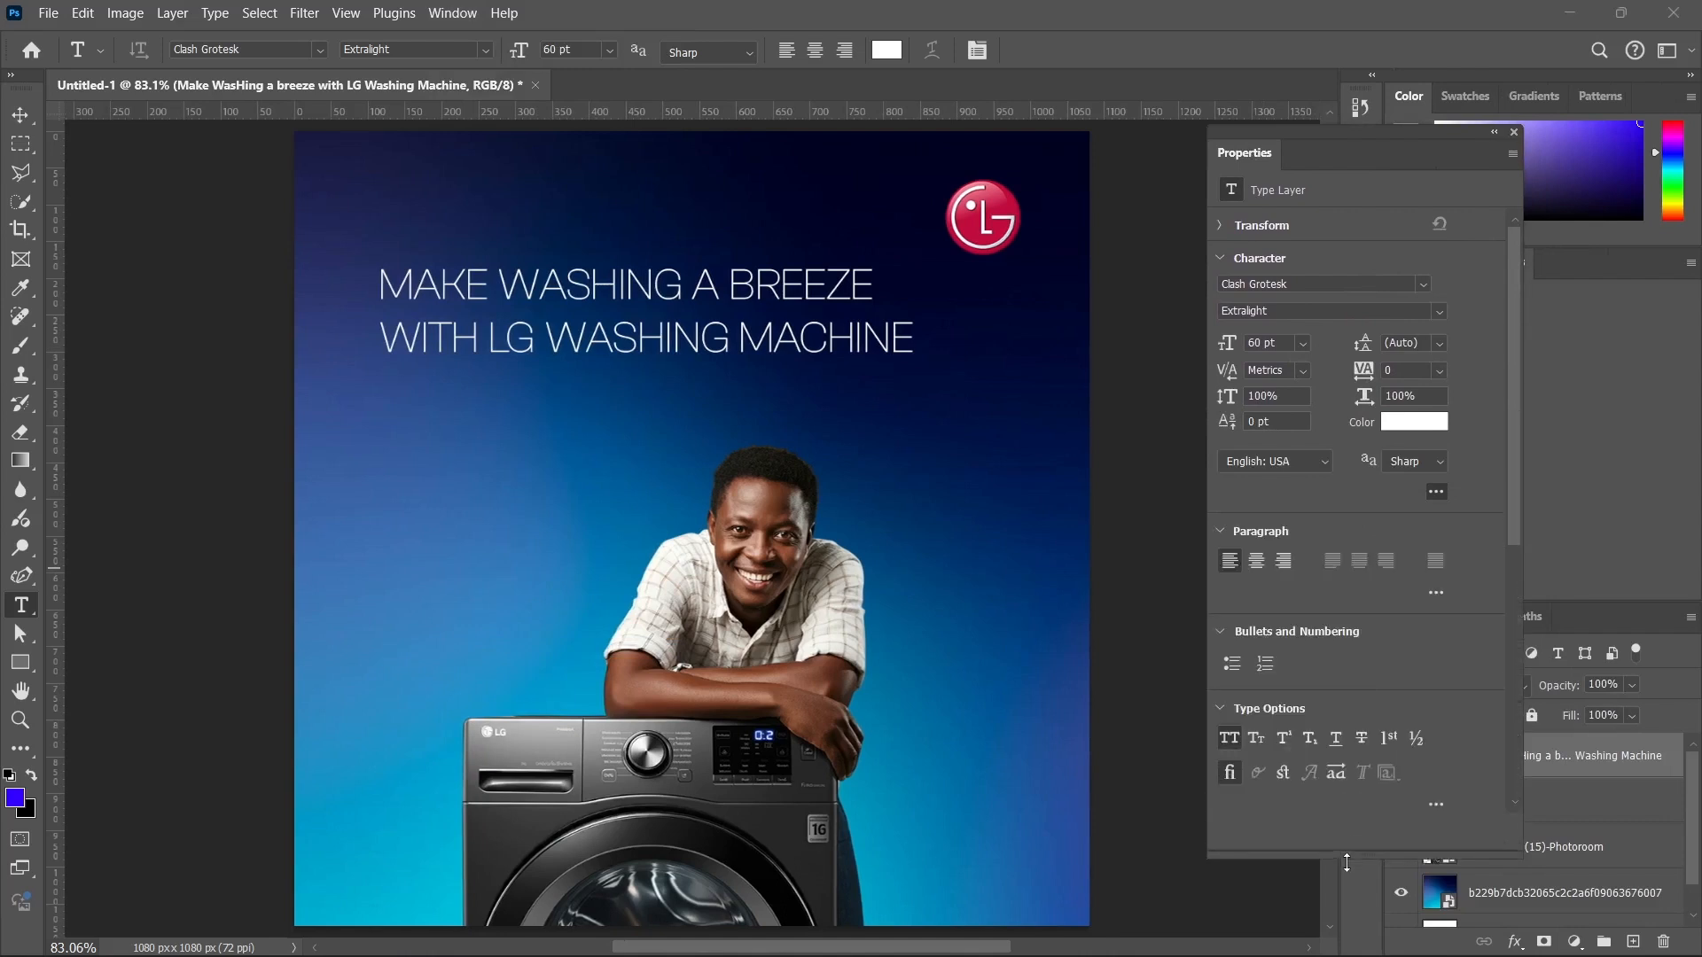
left_click(1228, 736)
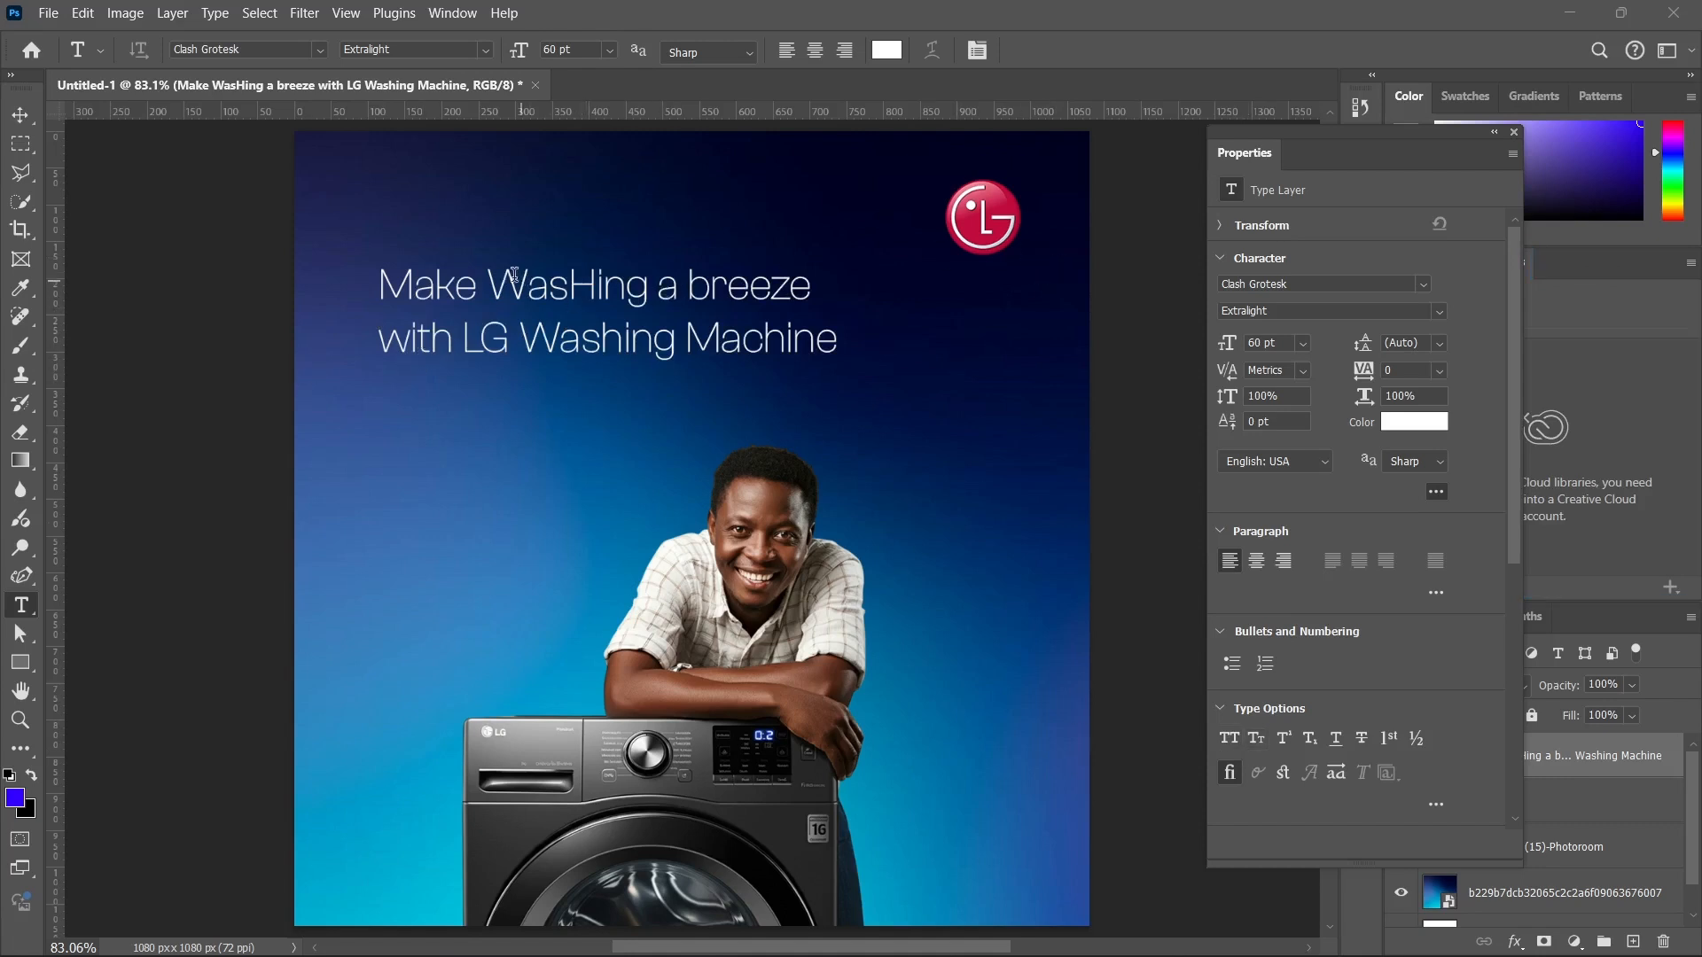
Correct WasHing to Washing in the headline's first line and commit the edit.
left_click(598, 280)
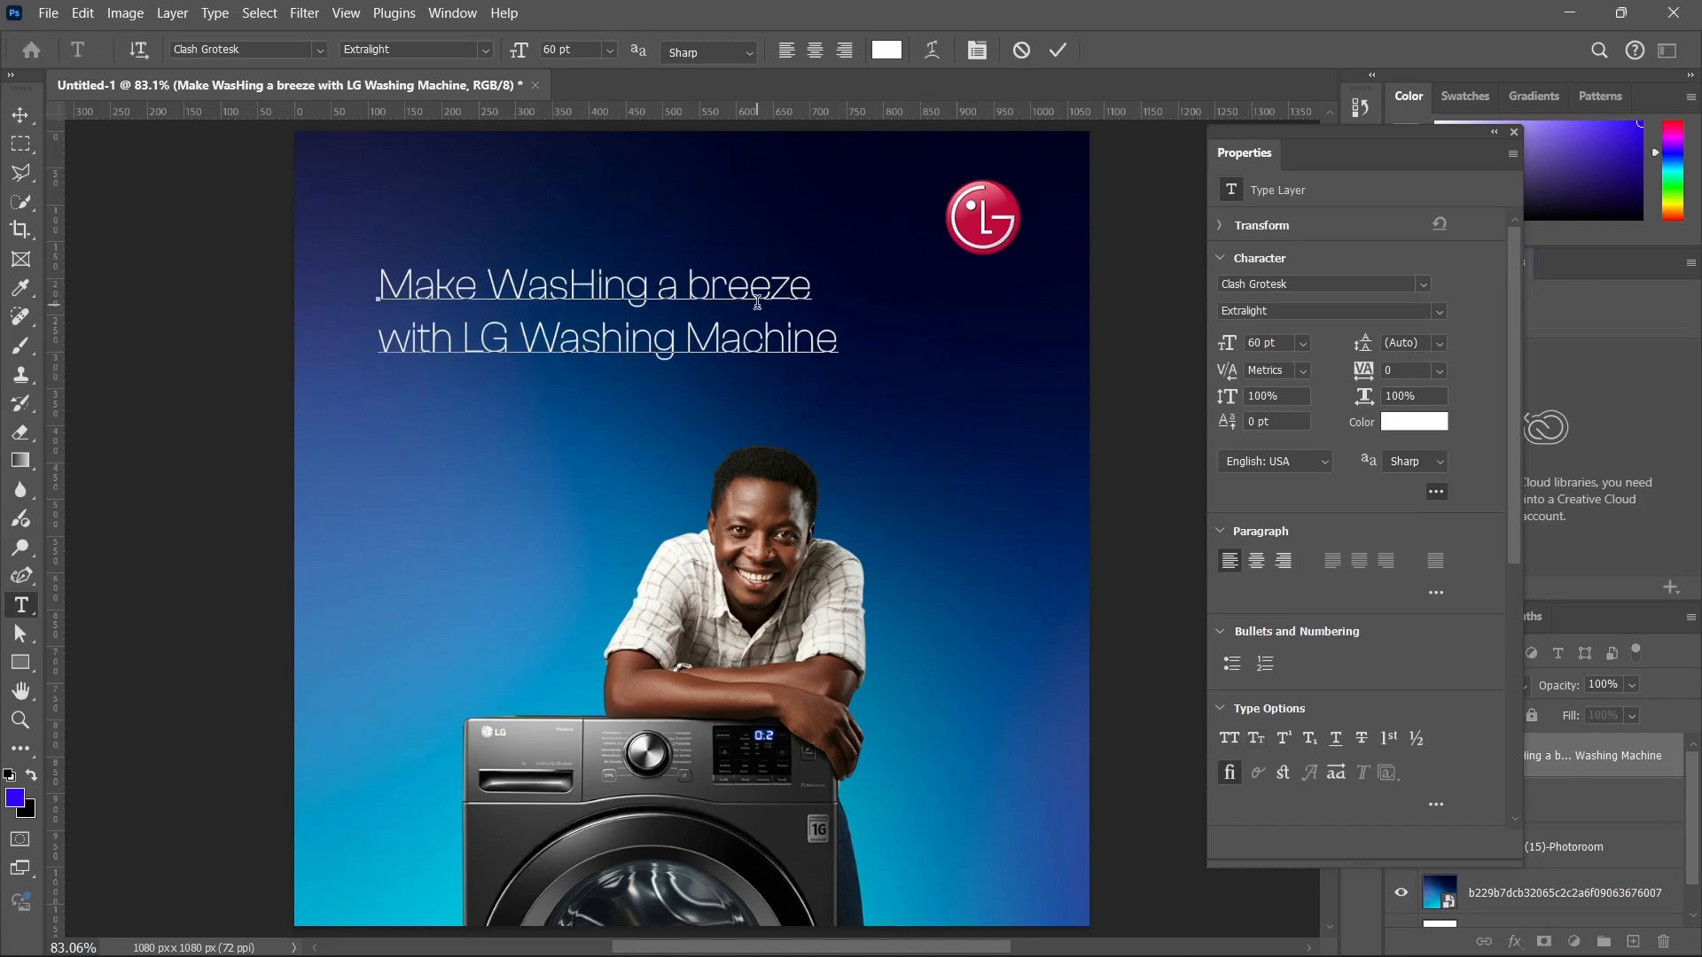
key("Delete")
type("h")
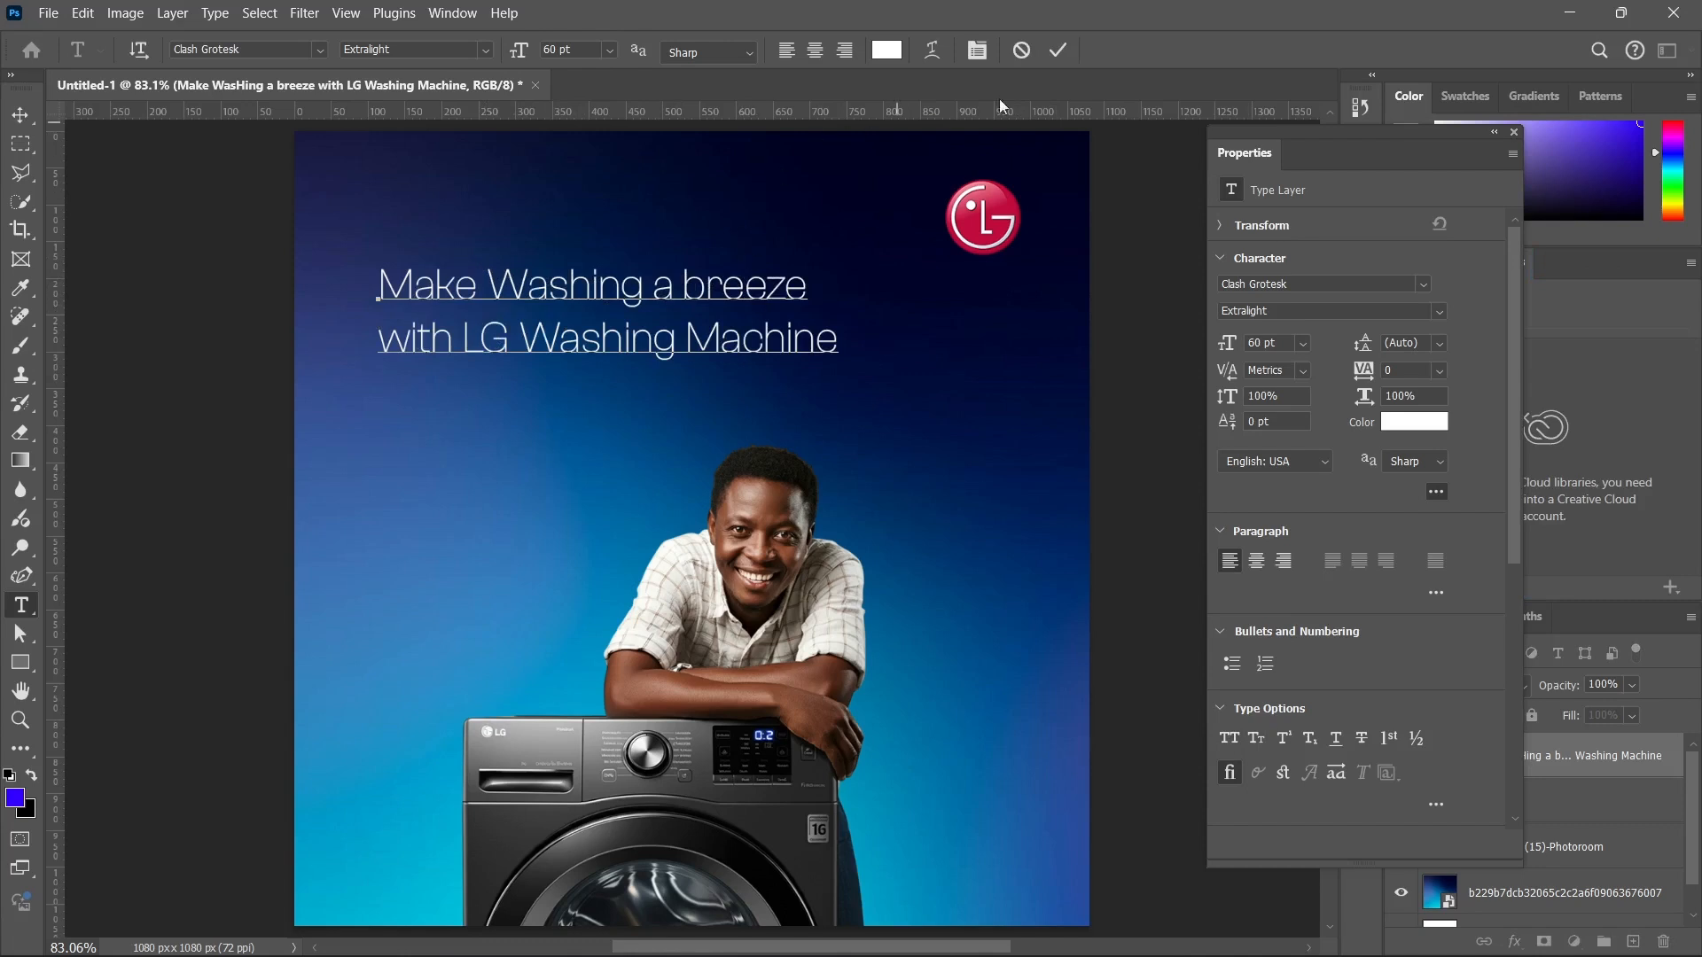
left_click(1057, 50)
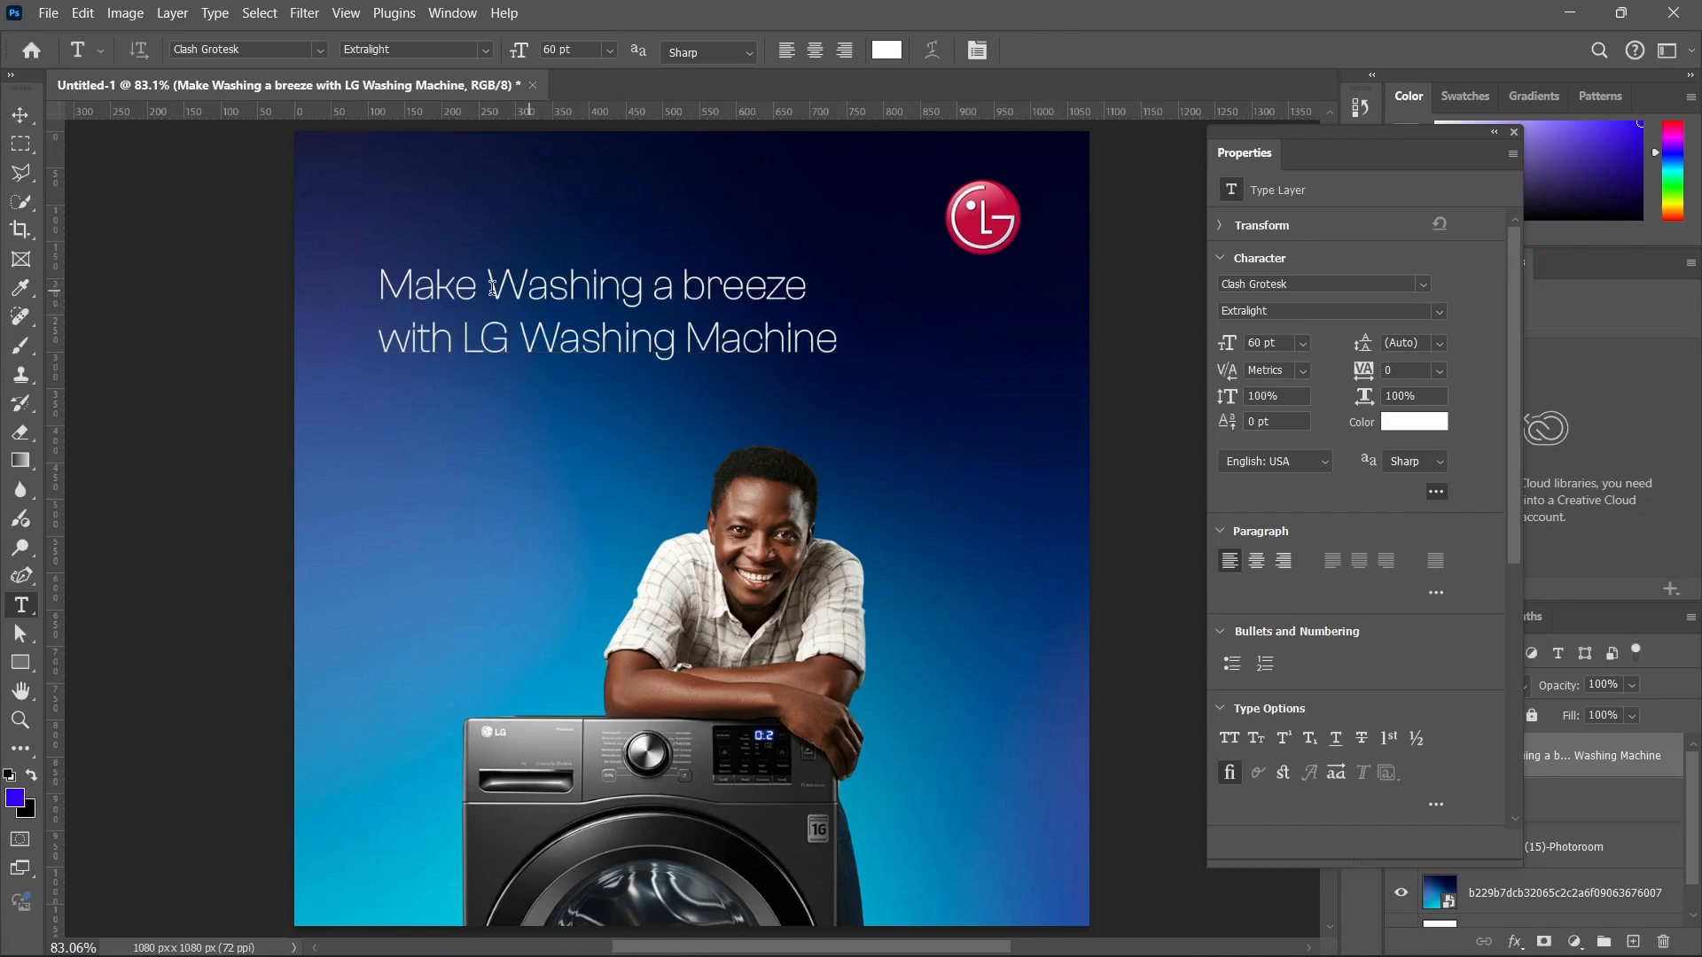
Scale the headline down to about 45 pt and position it in the canvas's upper-left area, slightly below the logo's level.
left_click(20, 115)
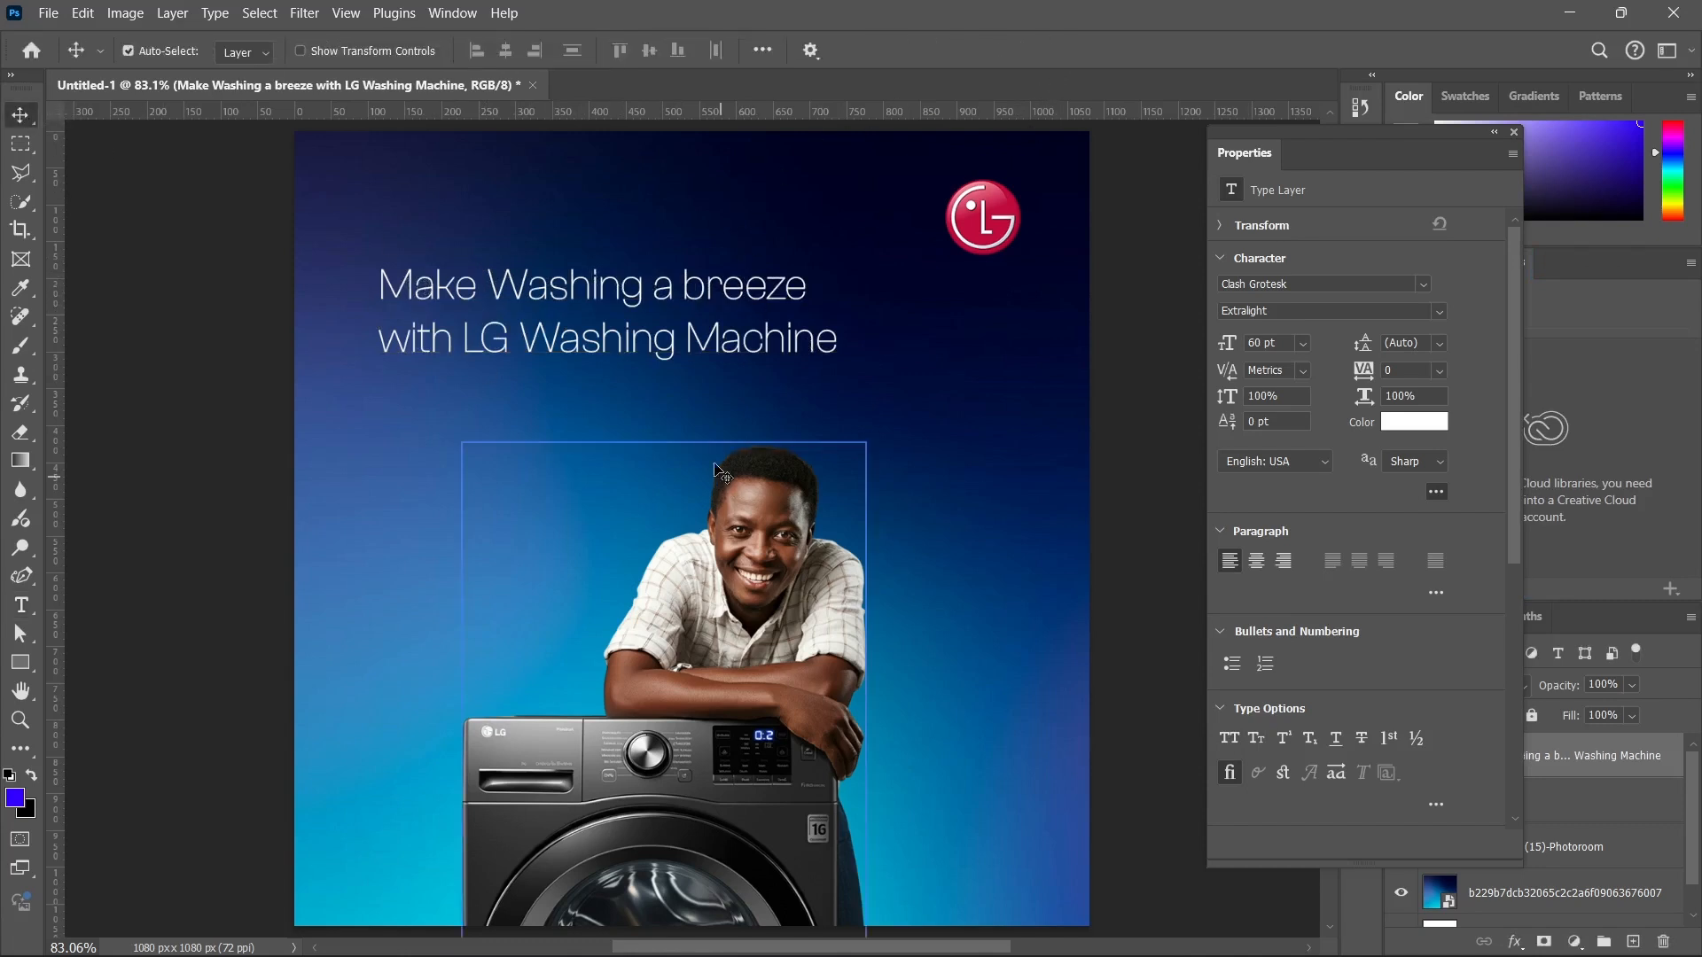
left_click_drag(573, 282, 569, 323)
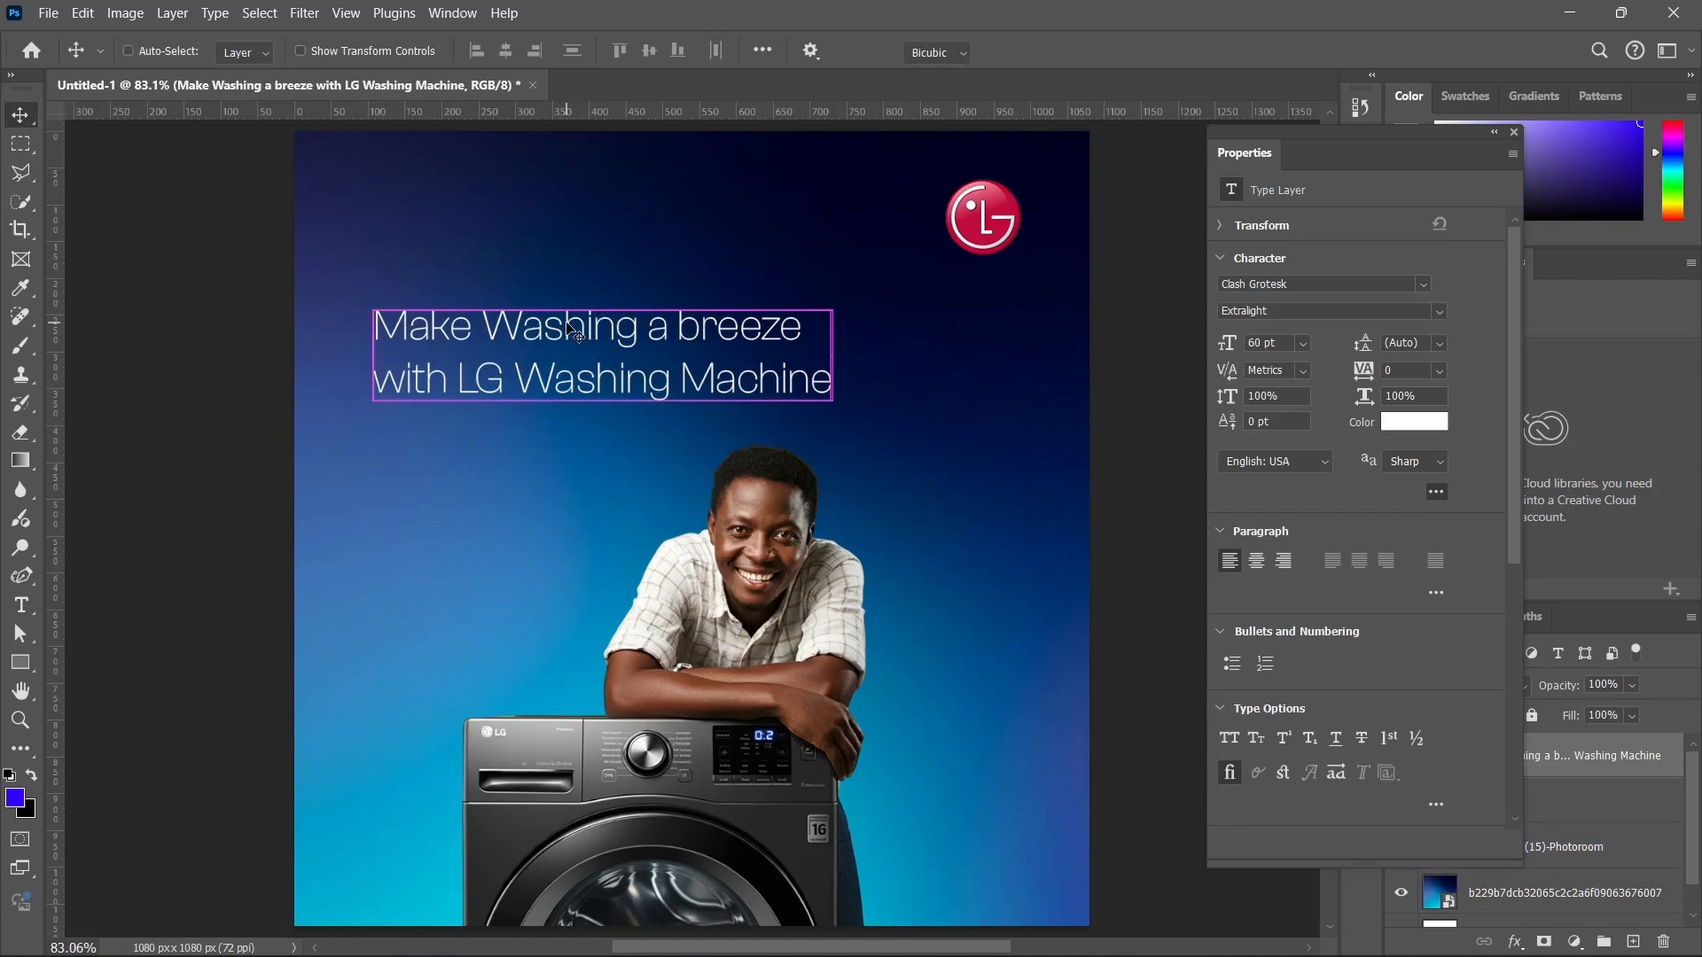
key("ctrl+t")
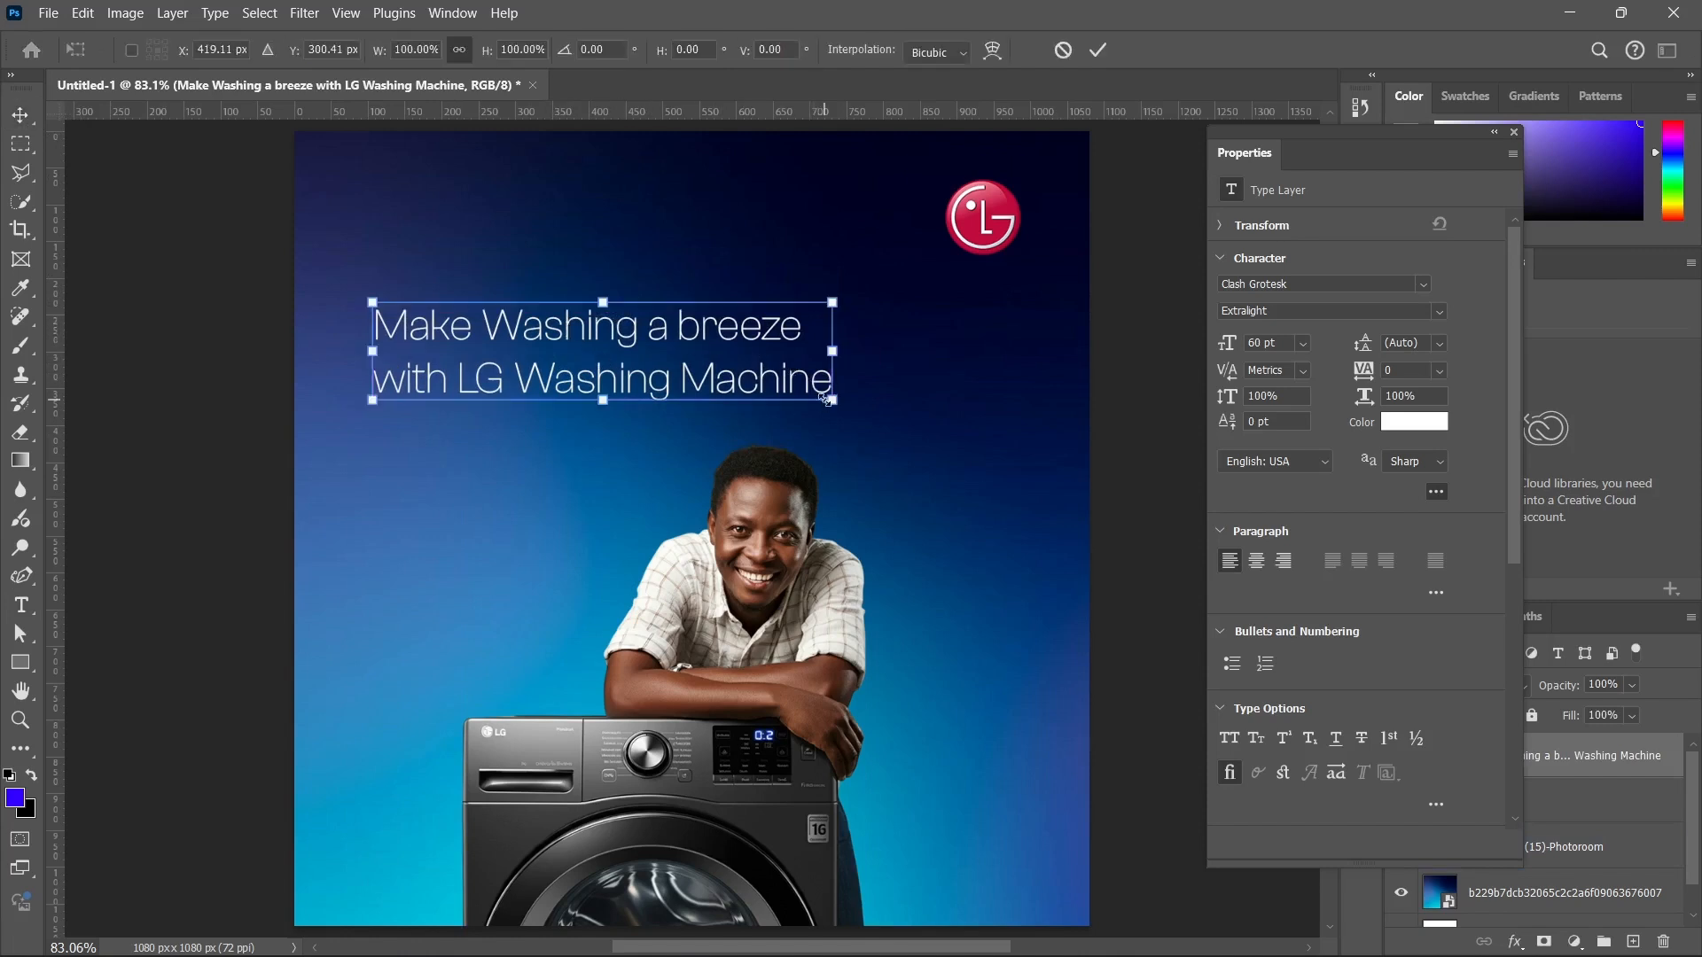
left_click_drag(826, 399, 711, 367)
key("Return")
left_click(516, 304)
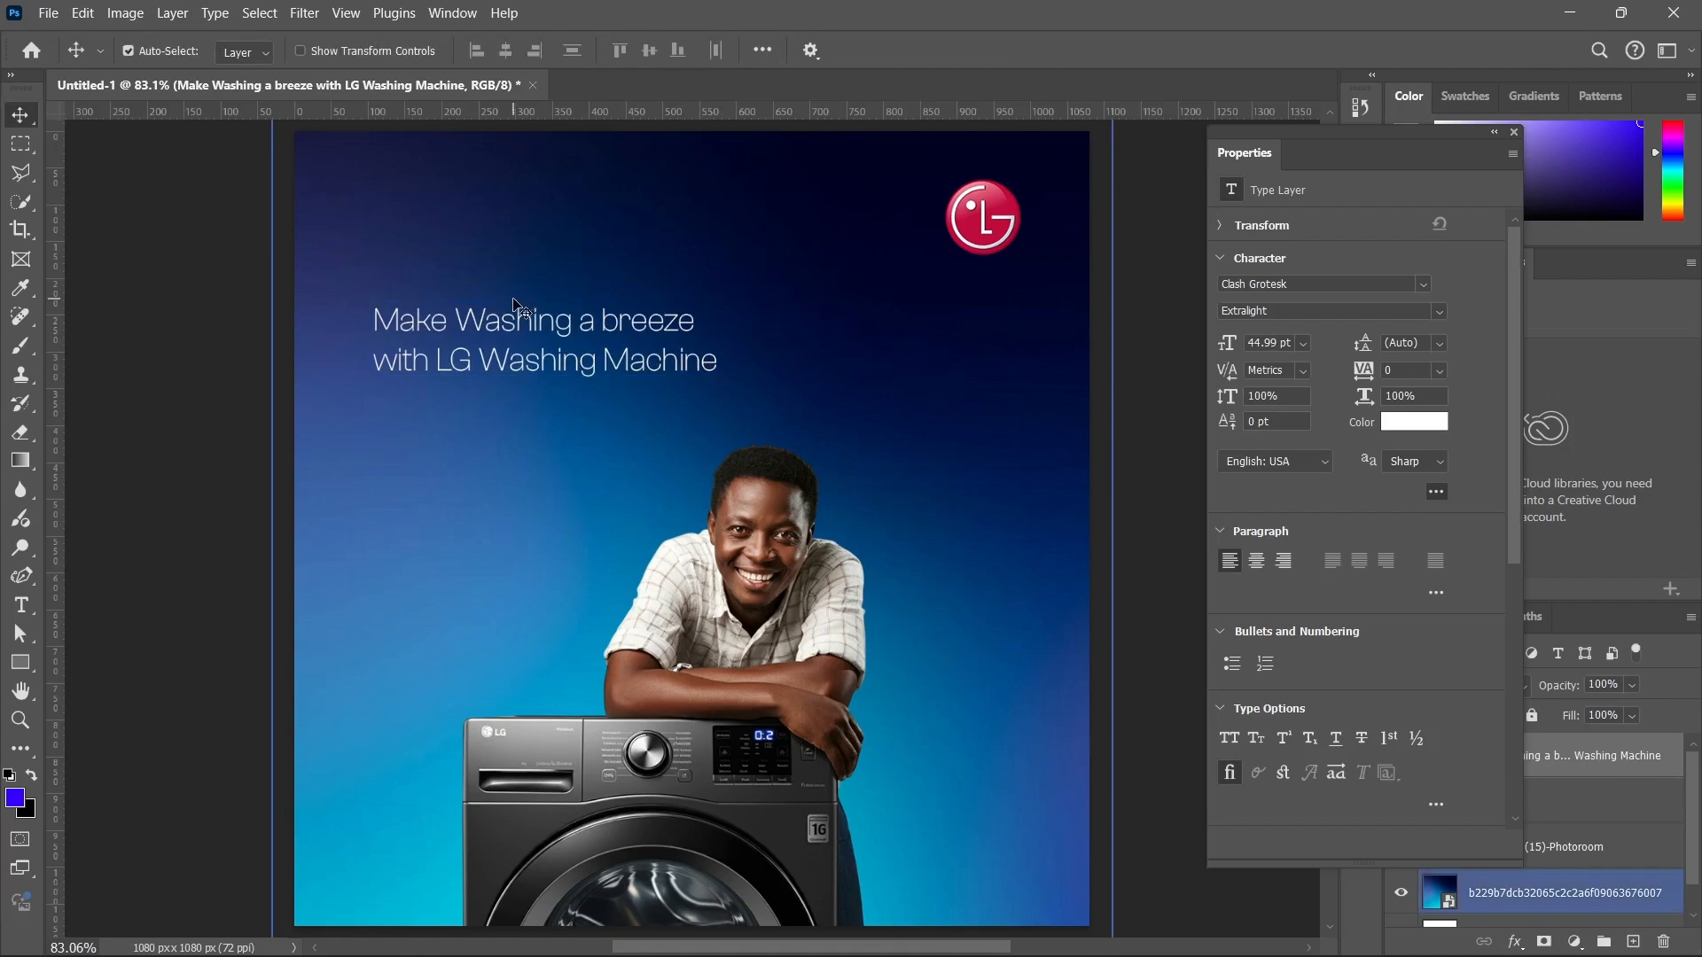
left_click_drag(521, 330, 518, 311)
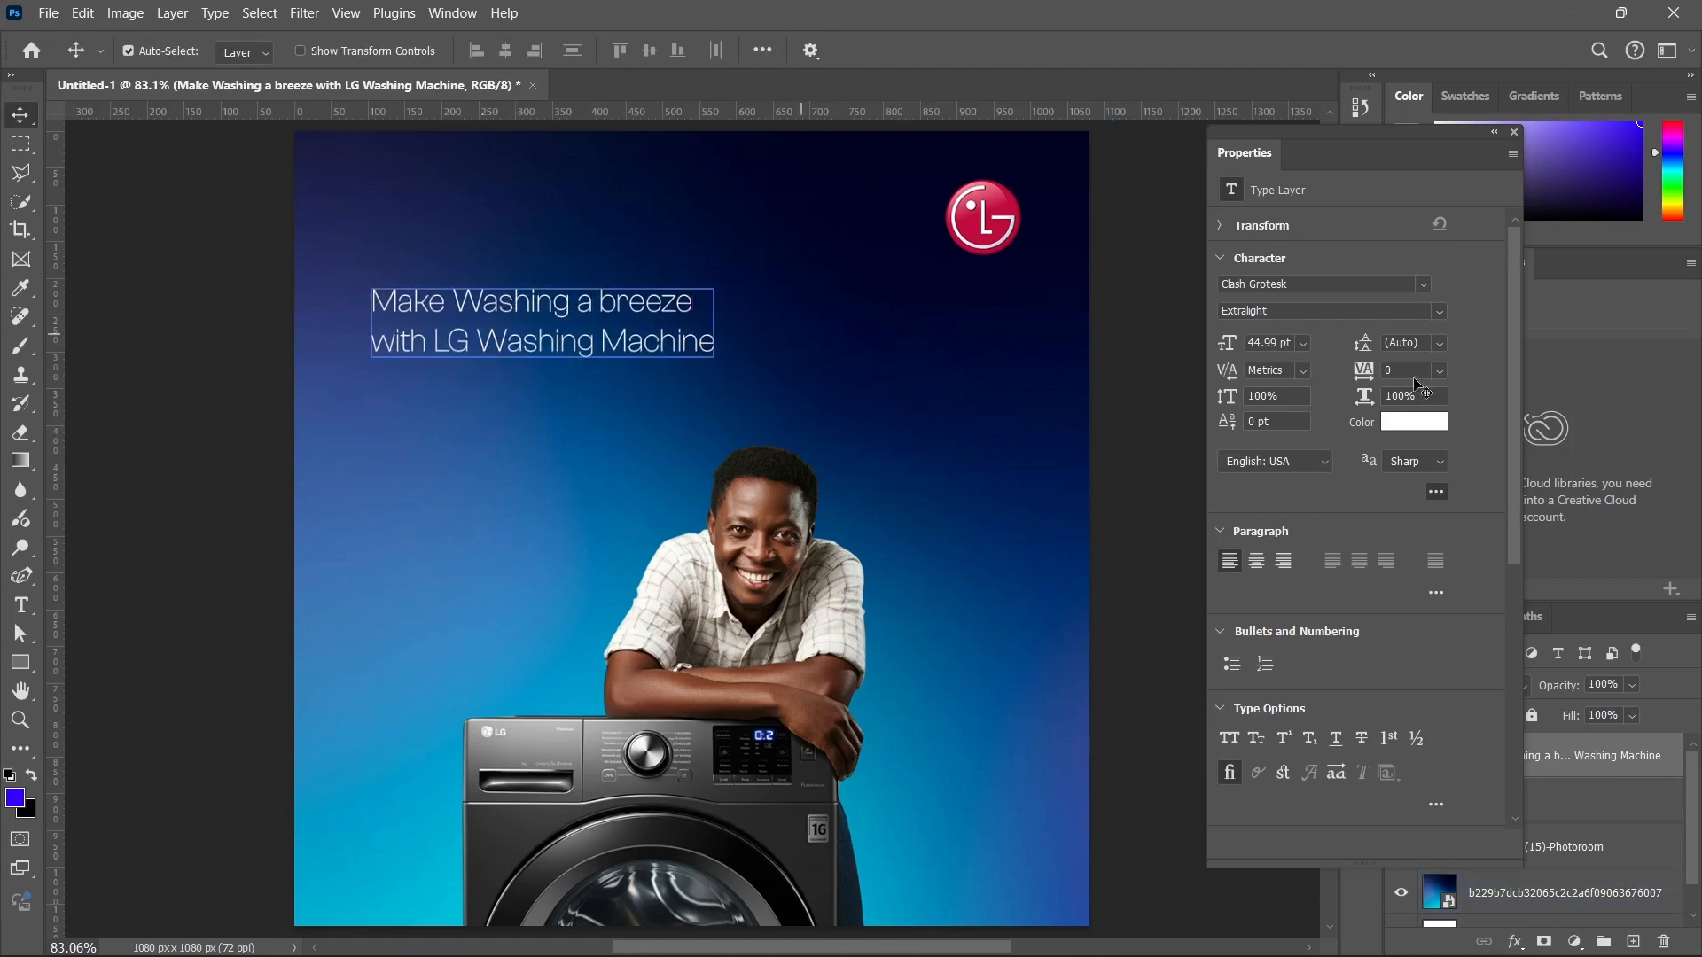
Change the whole headline's font to Poppins in the Regular style.
left_click(1431, 284)
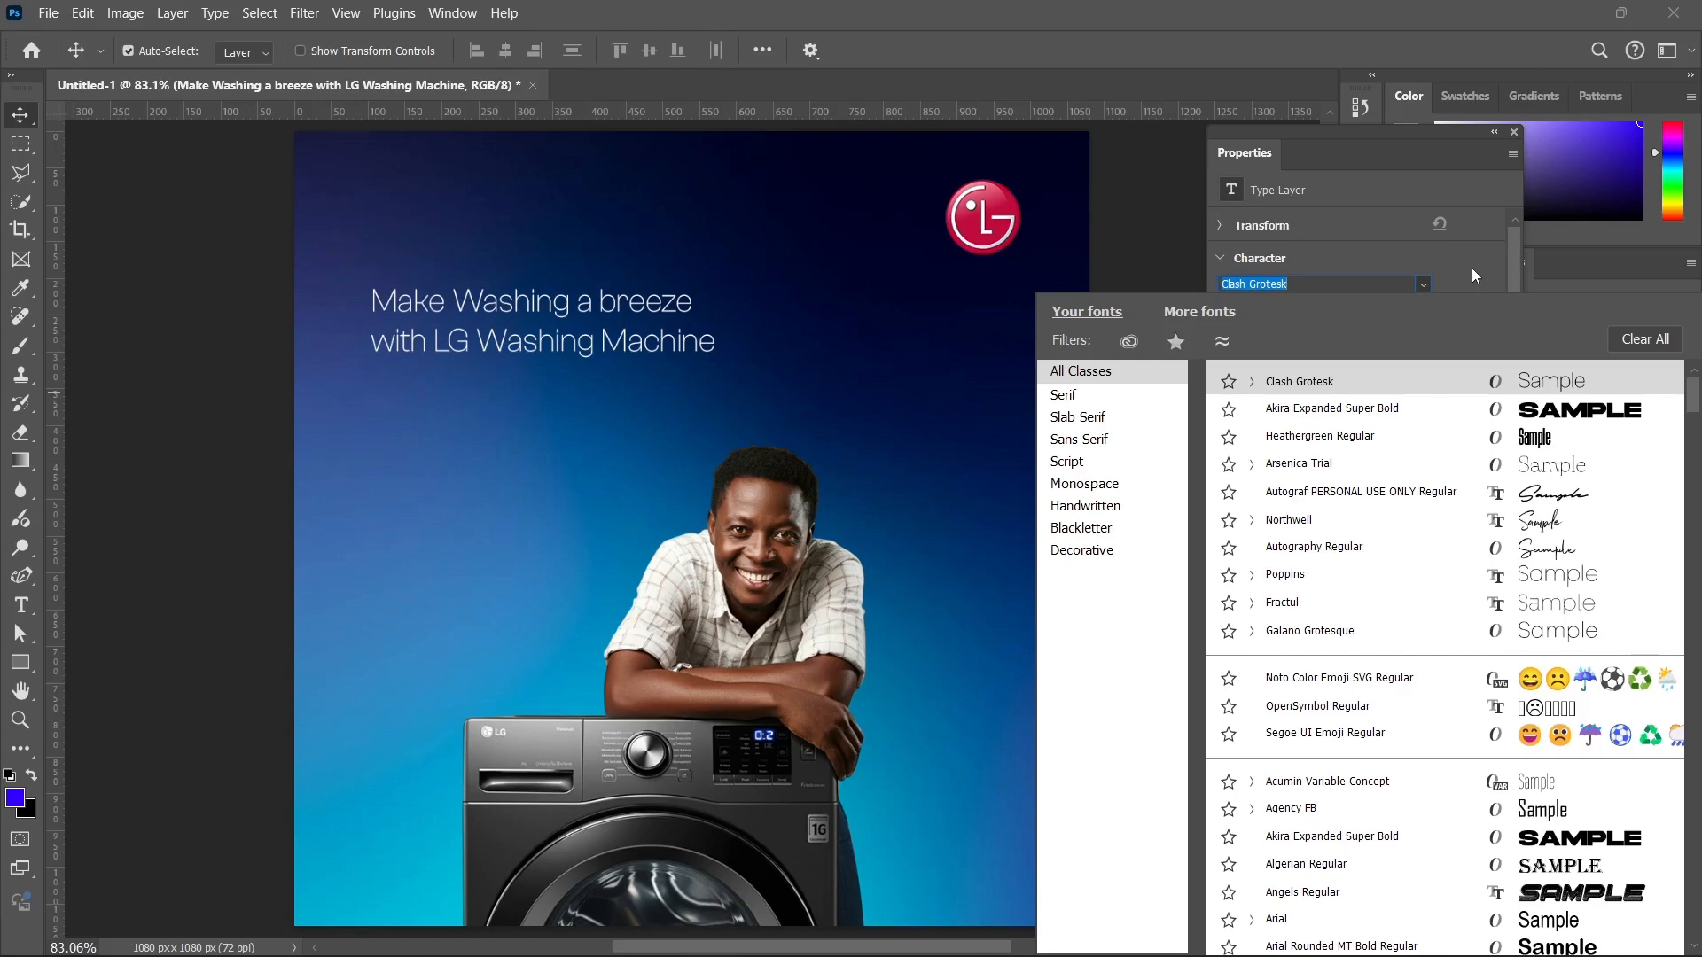
left_click(1307, 578)
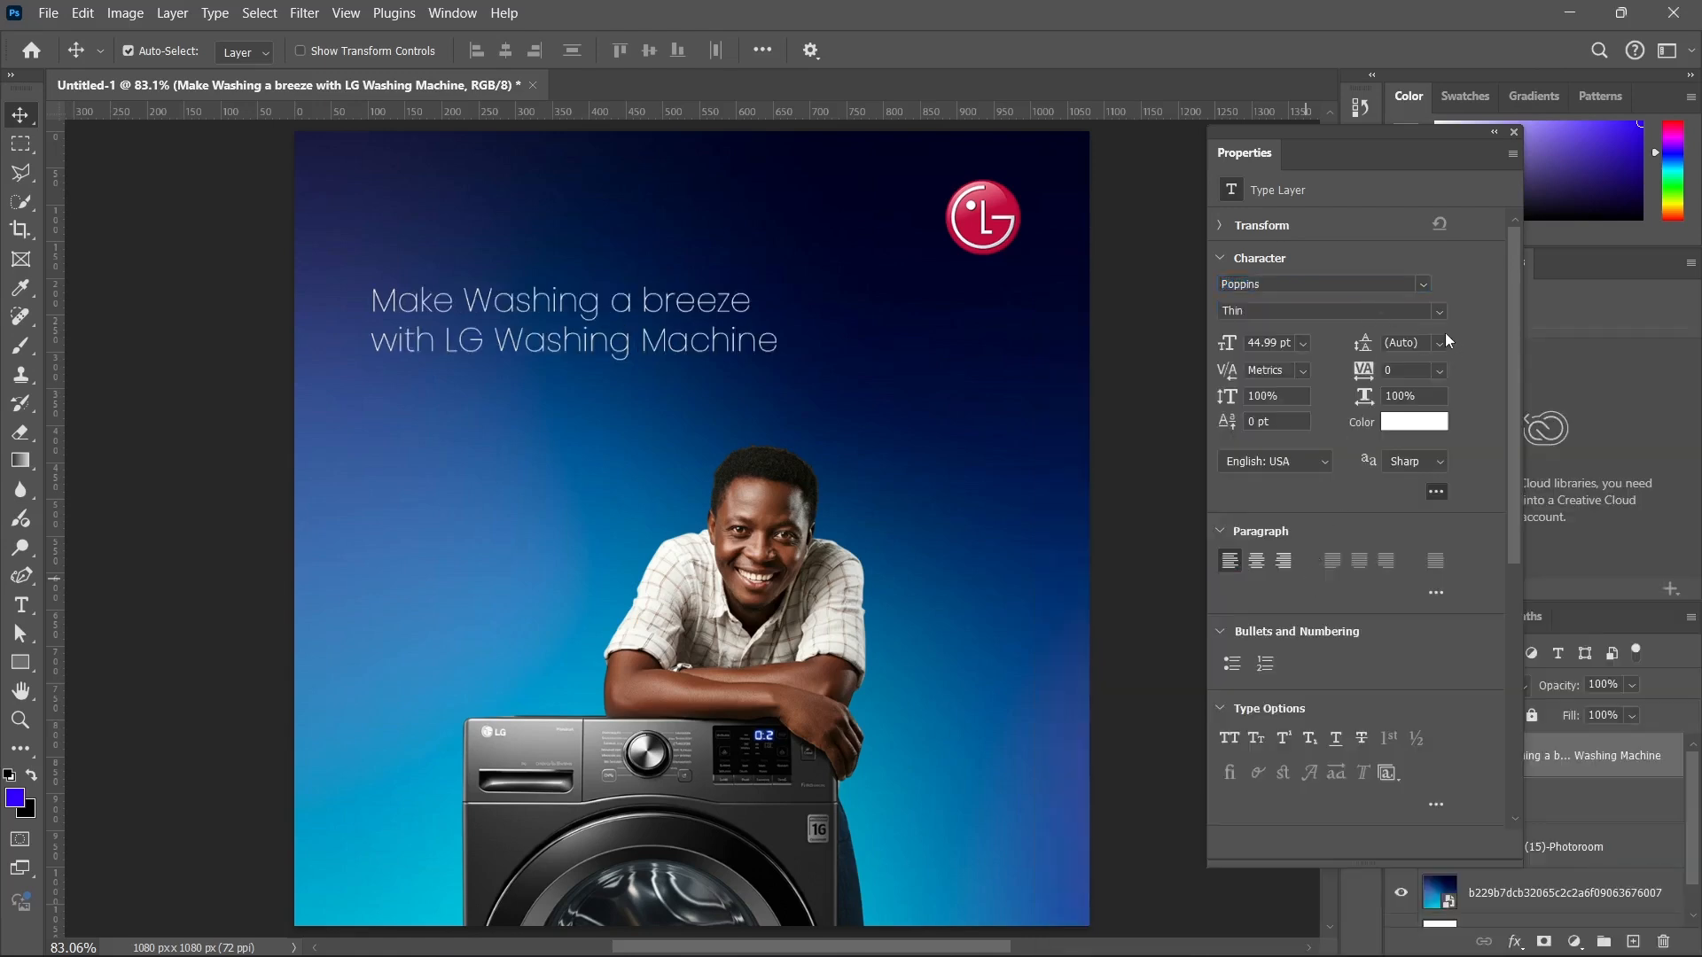
left_click(1441, 312)
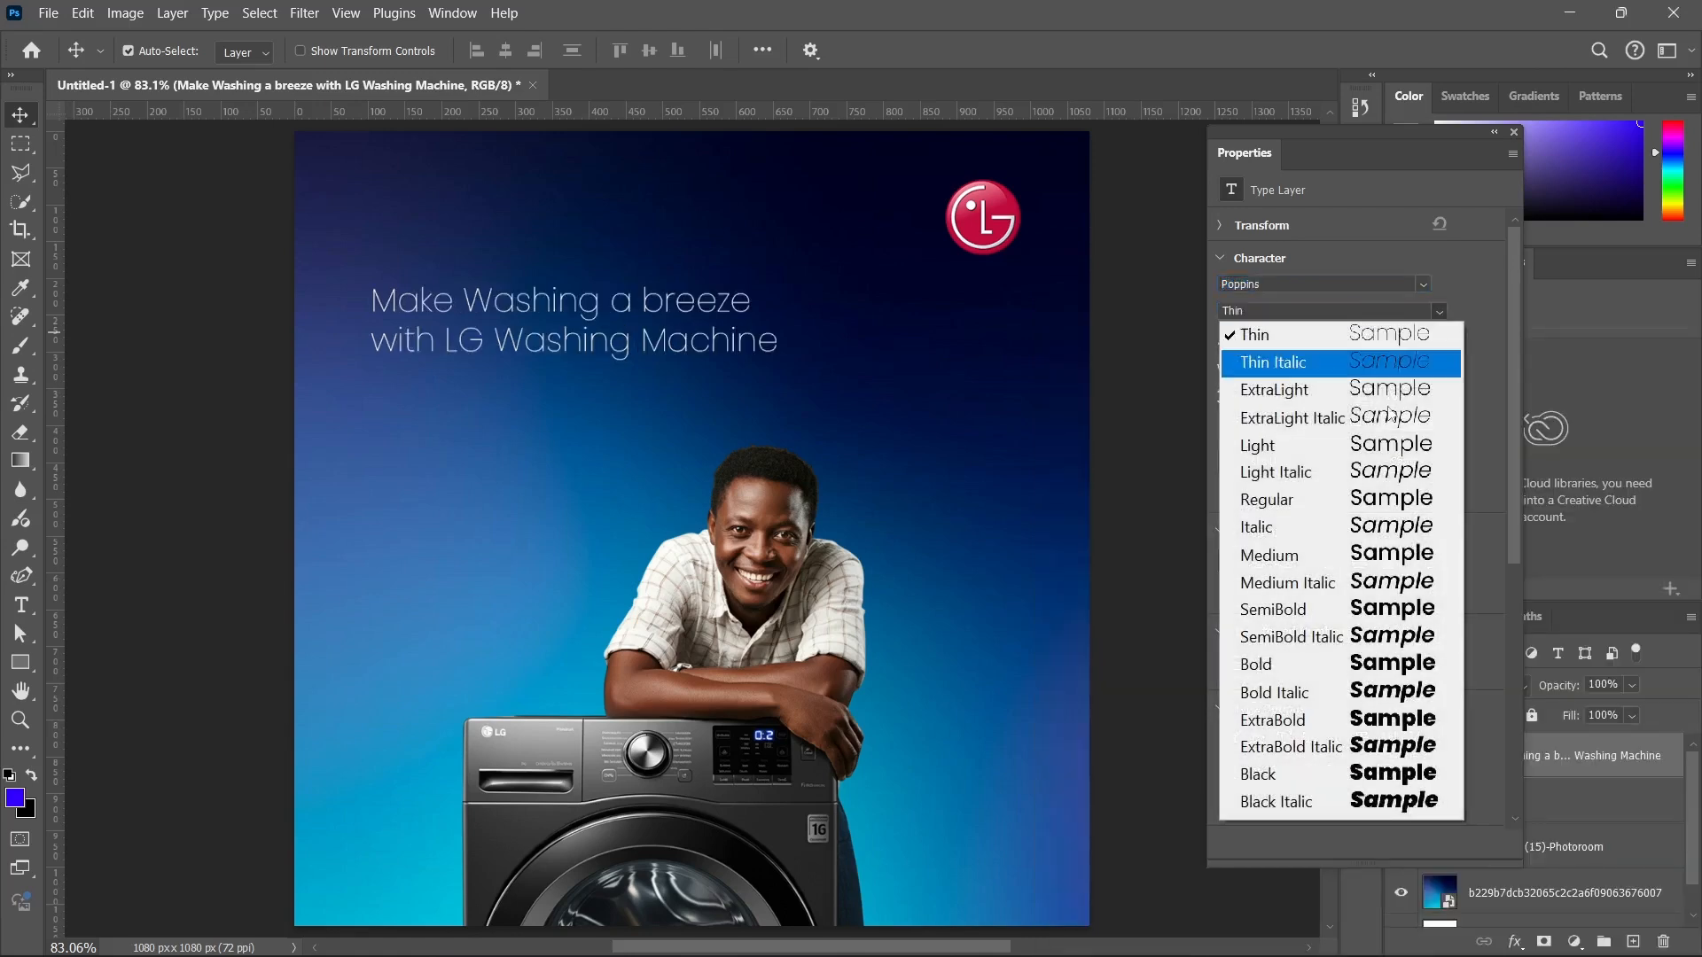
left_click(1305, 554)
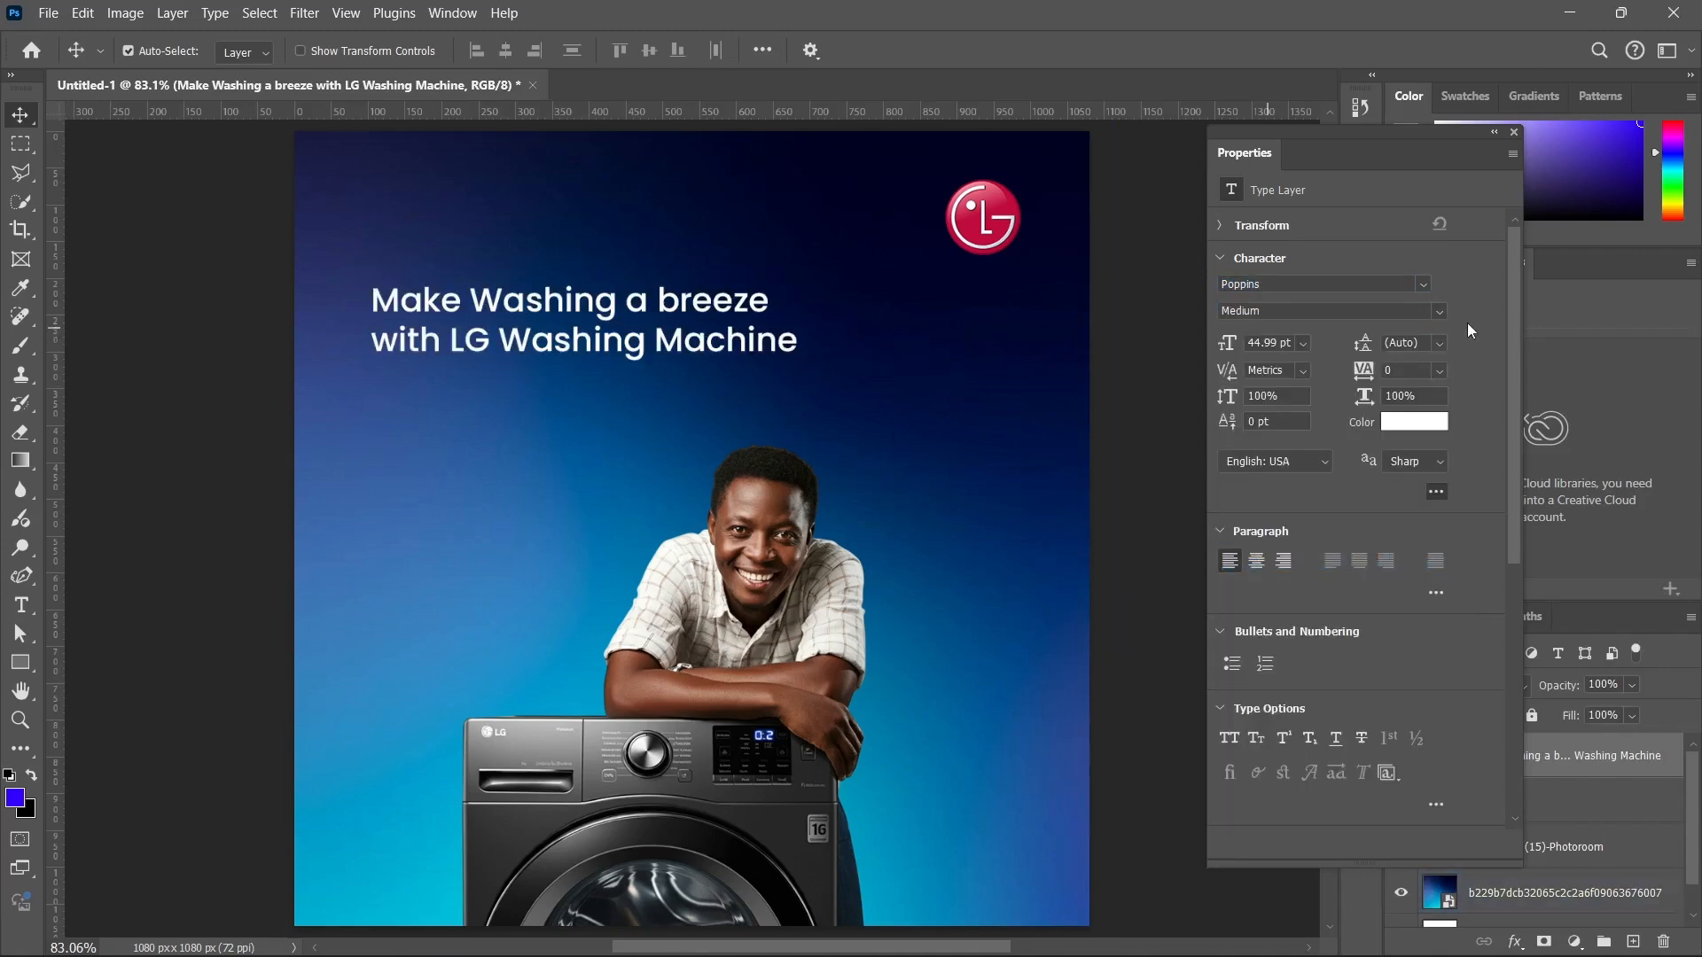
left_click(1445, 312)
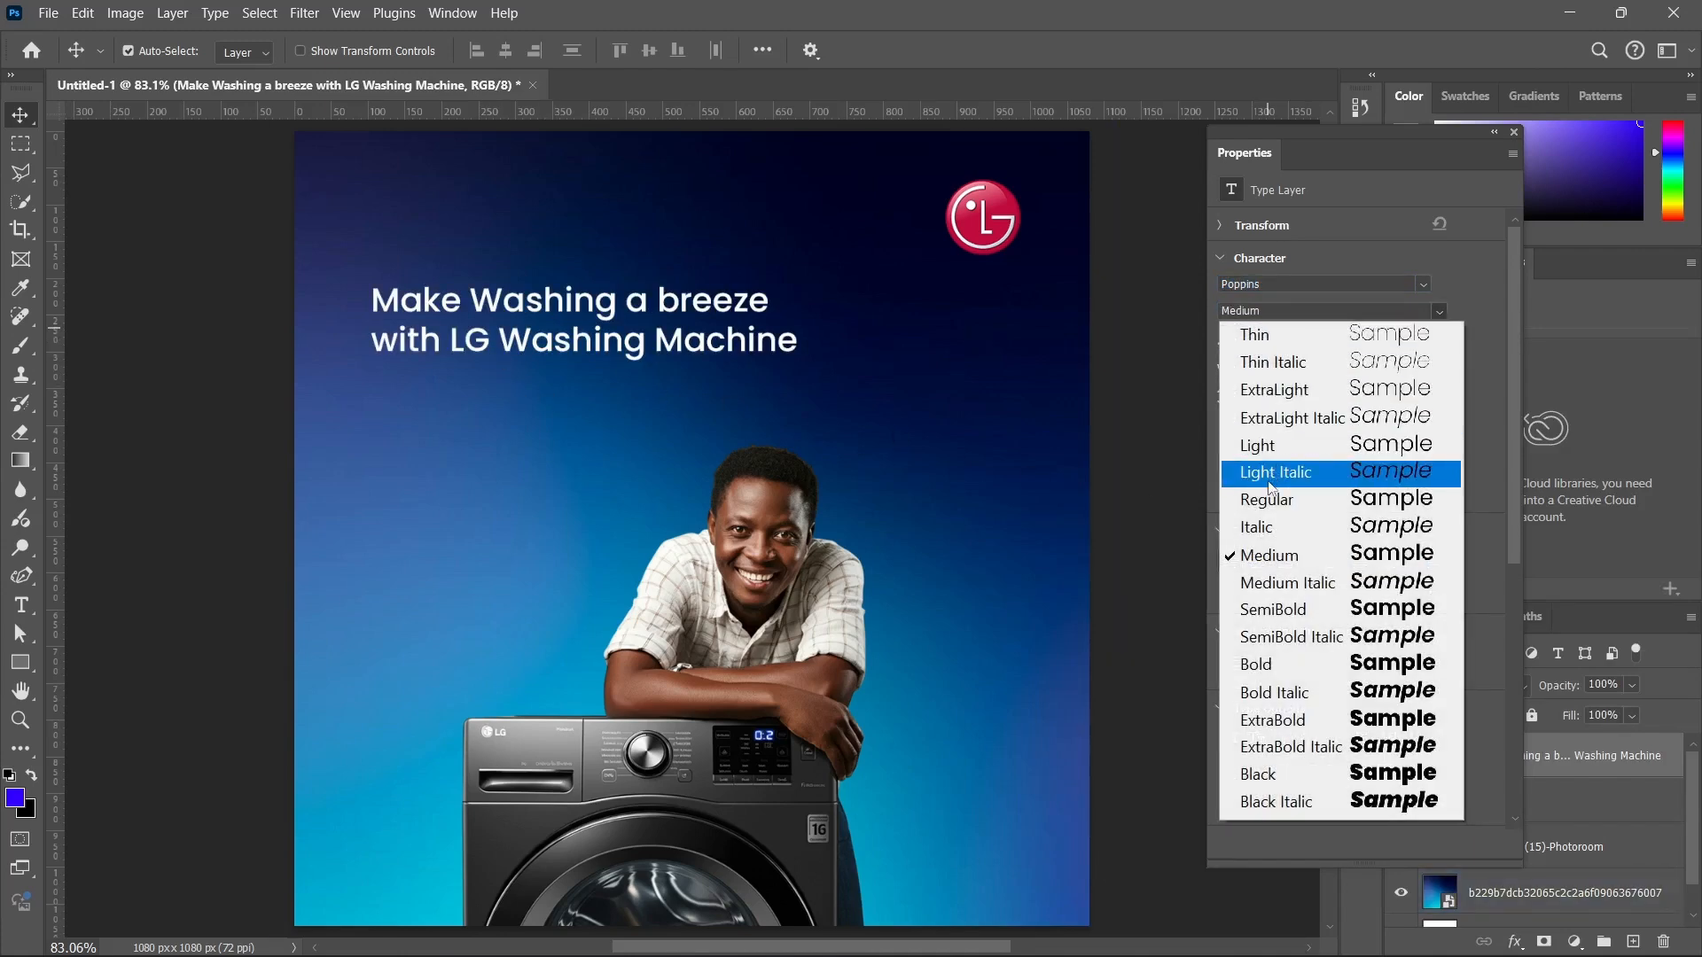
left_click(1269, 499)
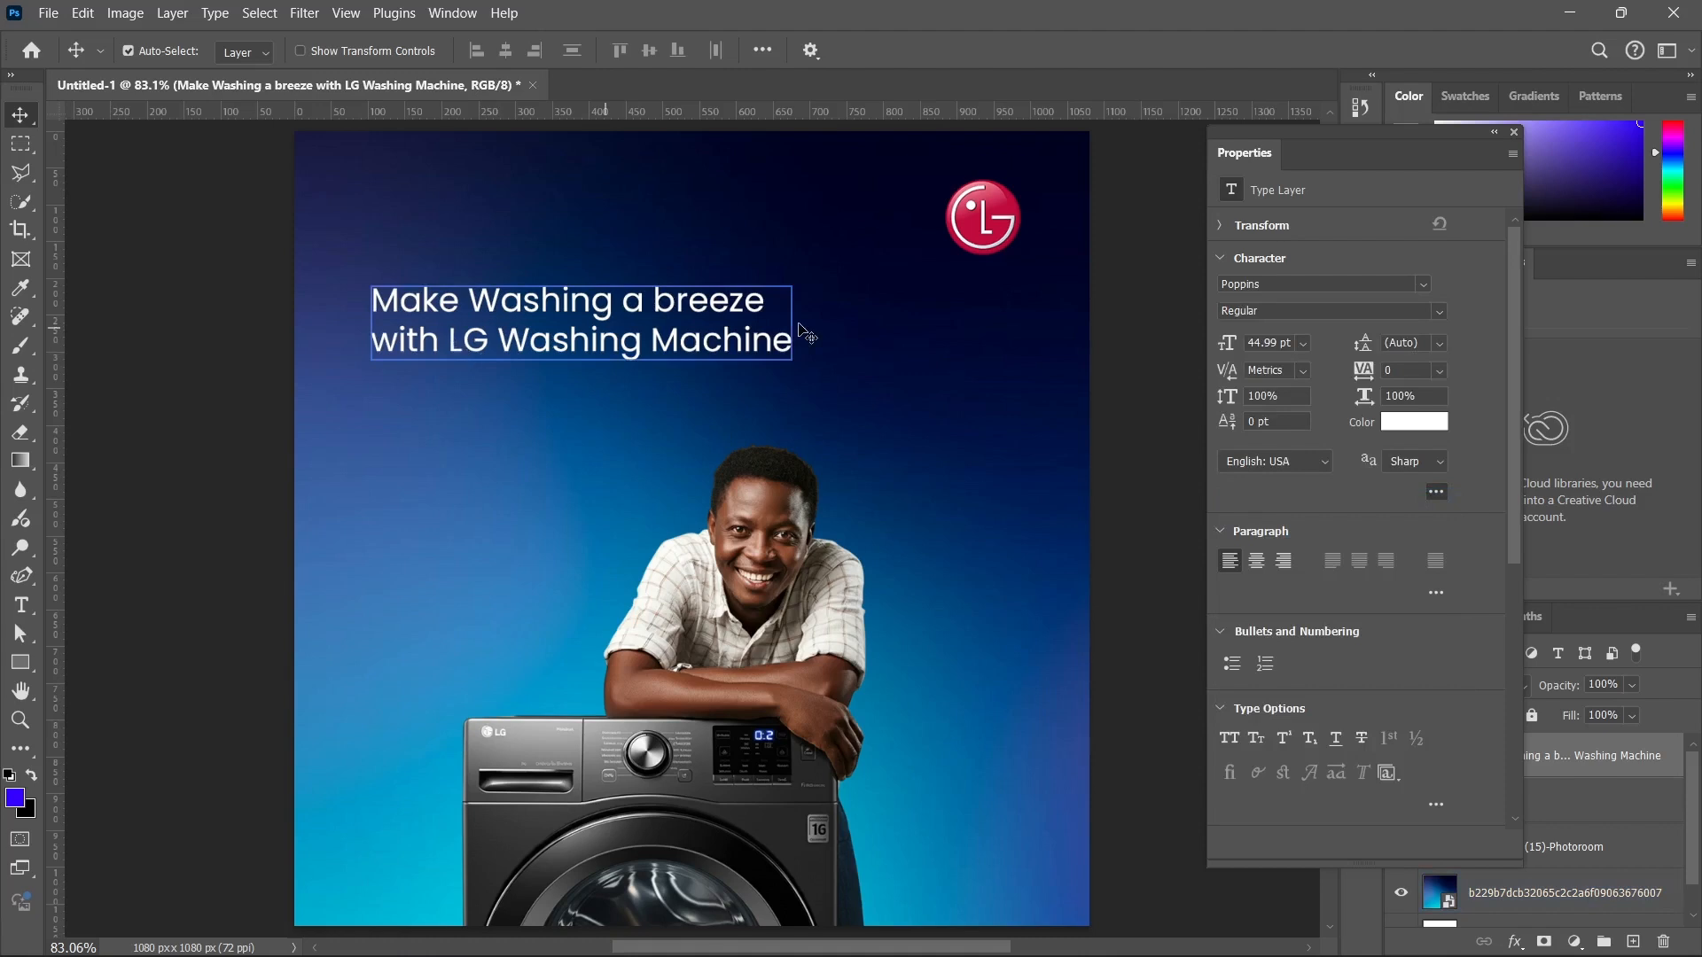
Recolour the words LG Washing Machine in the headline, sampling the logo's red and brightening it to a vivid pink.
left_click(543, 345)
double_click(453, 339)
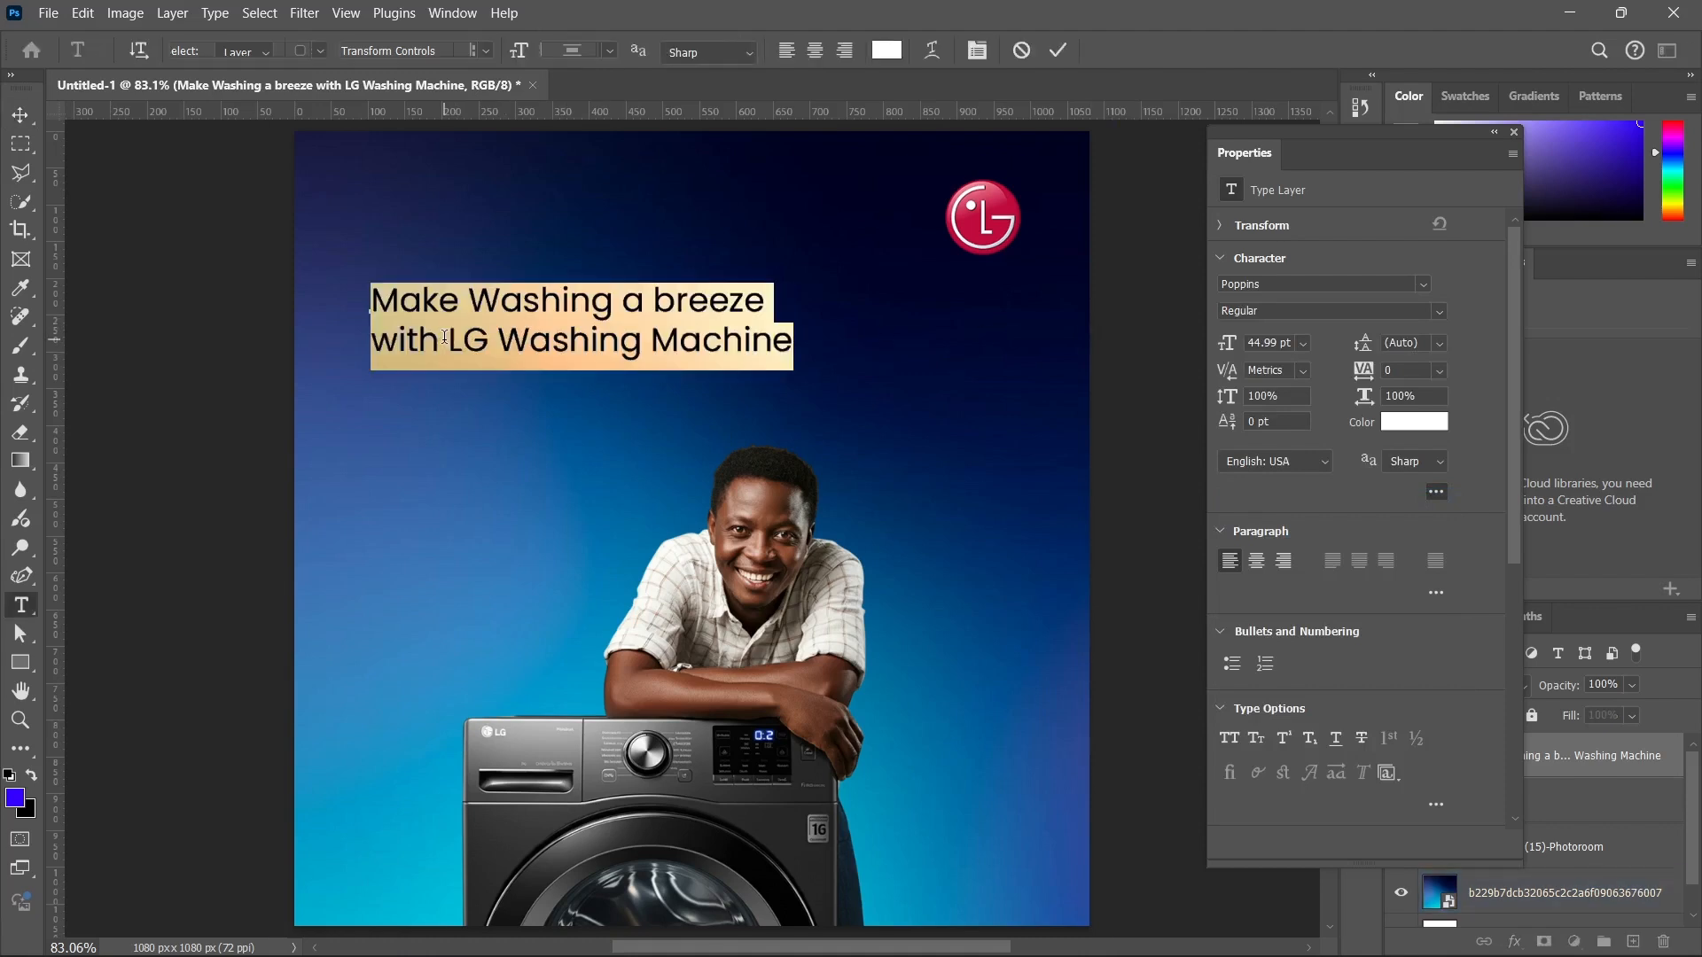
left_click_drag(445, 337, 889, 331)
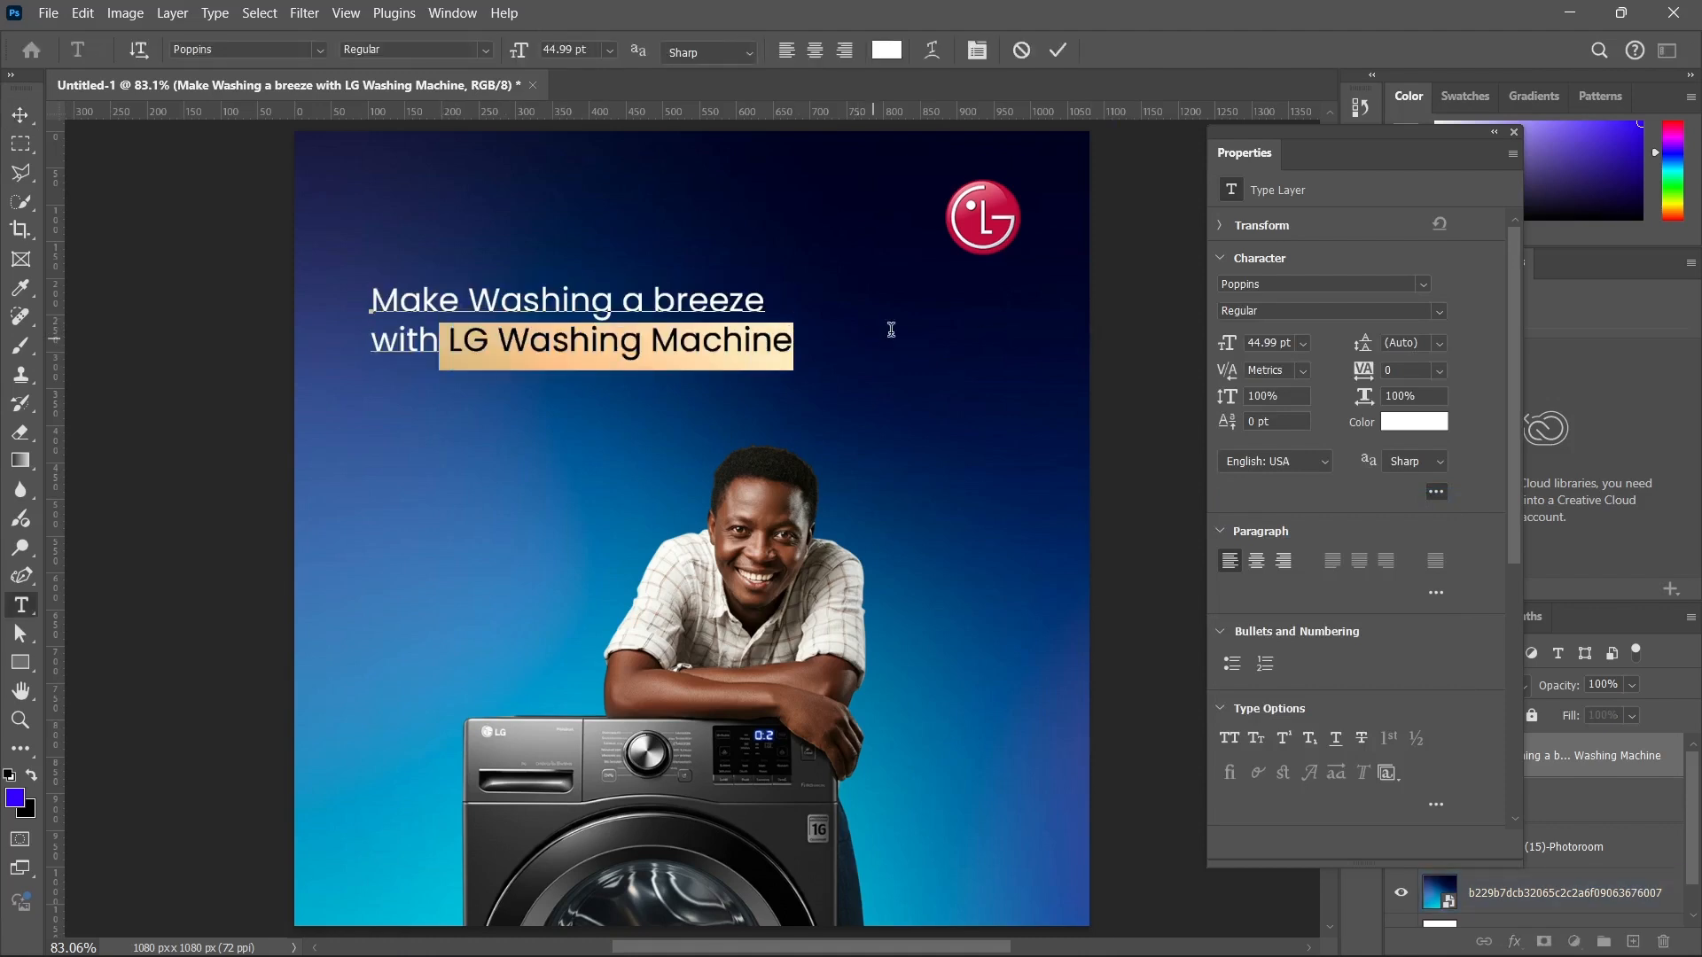
left_click(1392, 428)
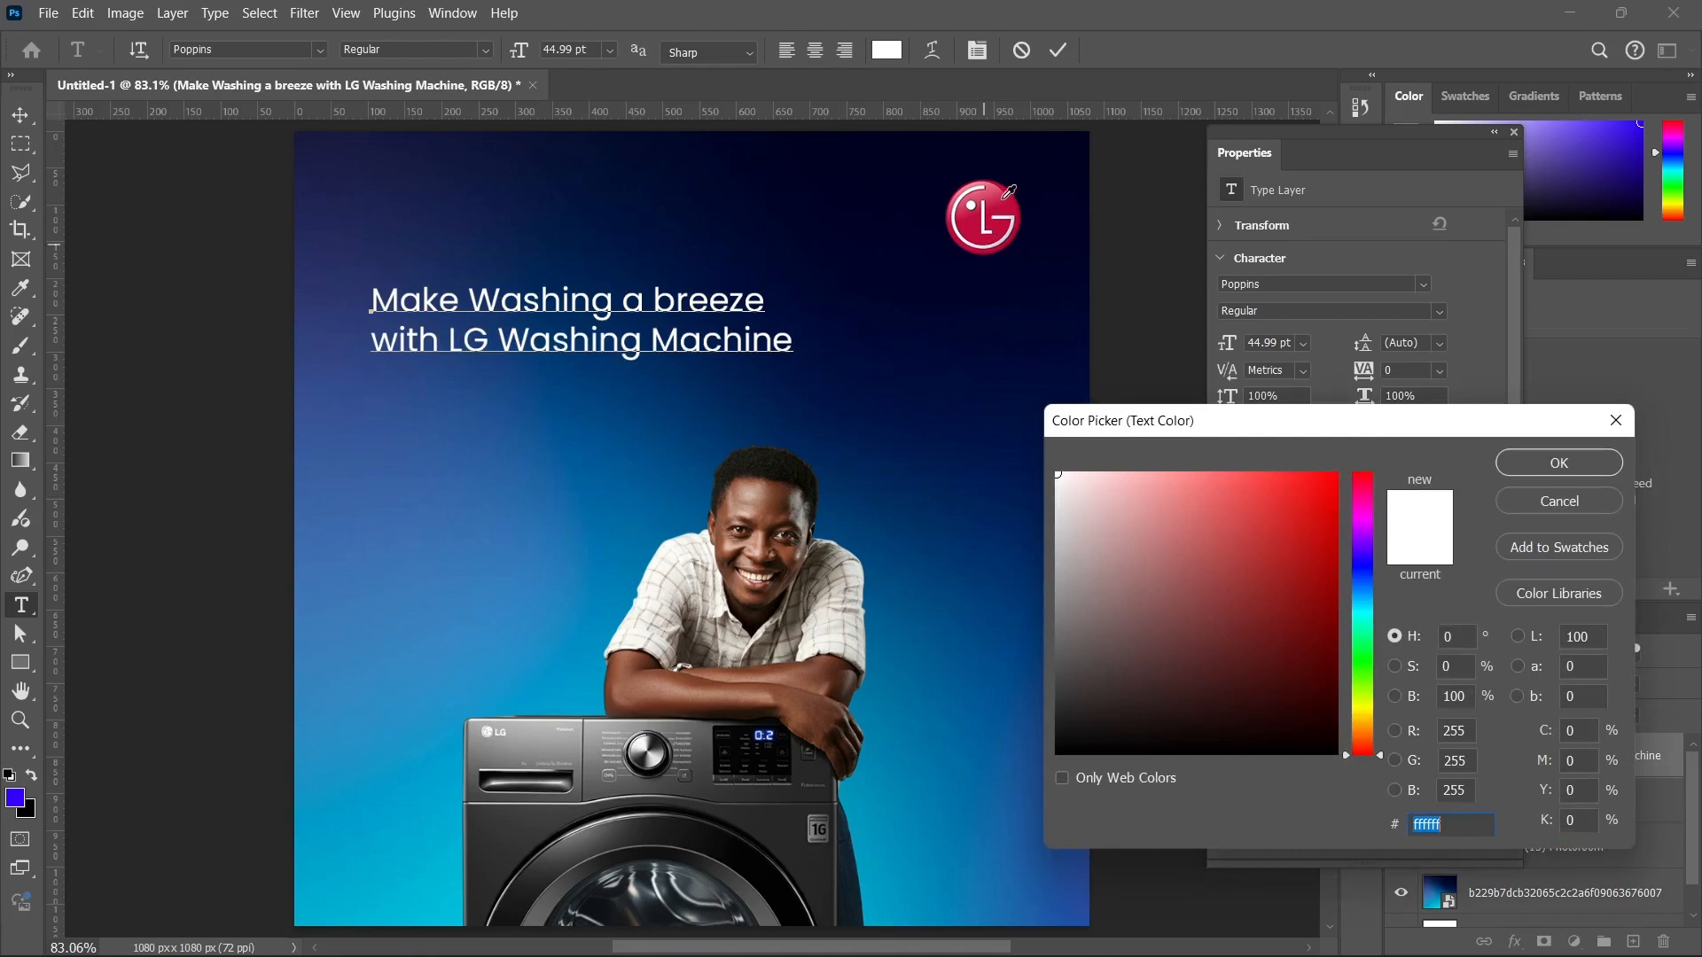
left_click(1006, 194)
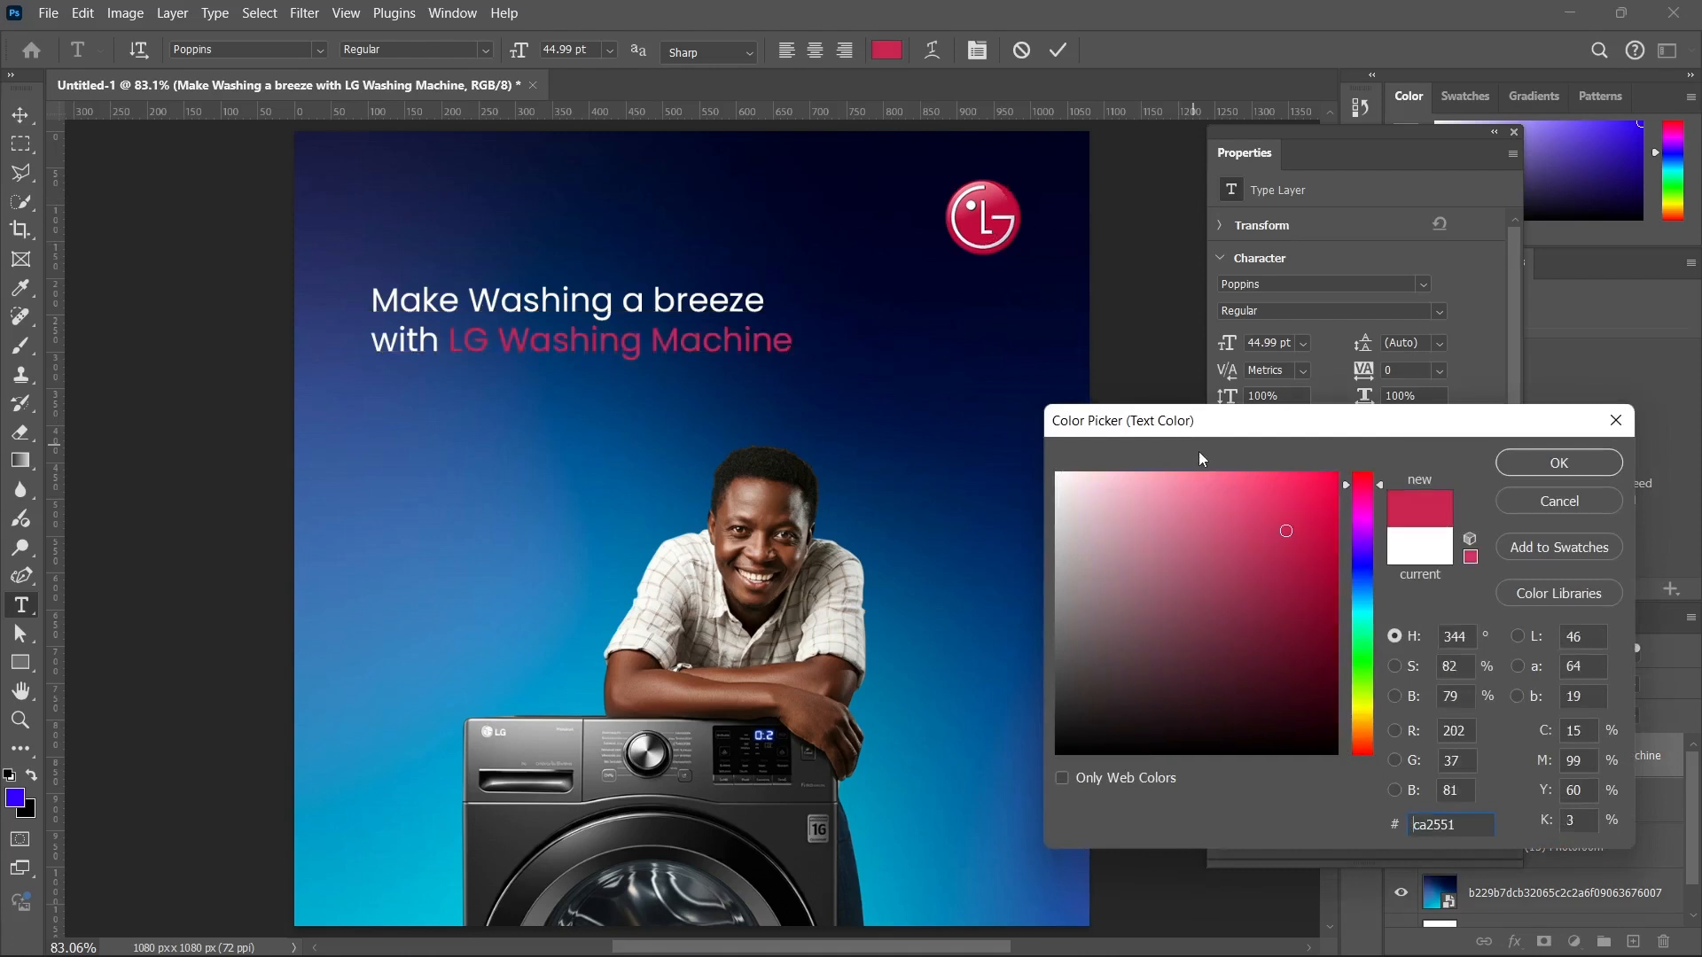
left_click_drag(1243, 491, 1617, 457)
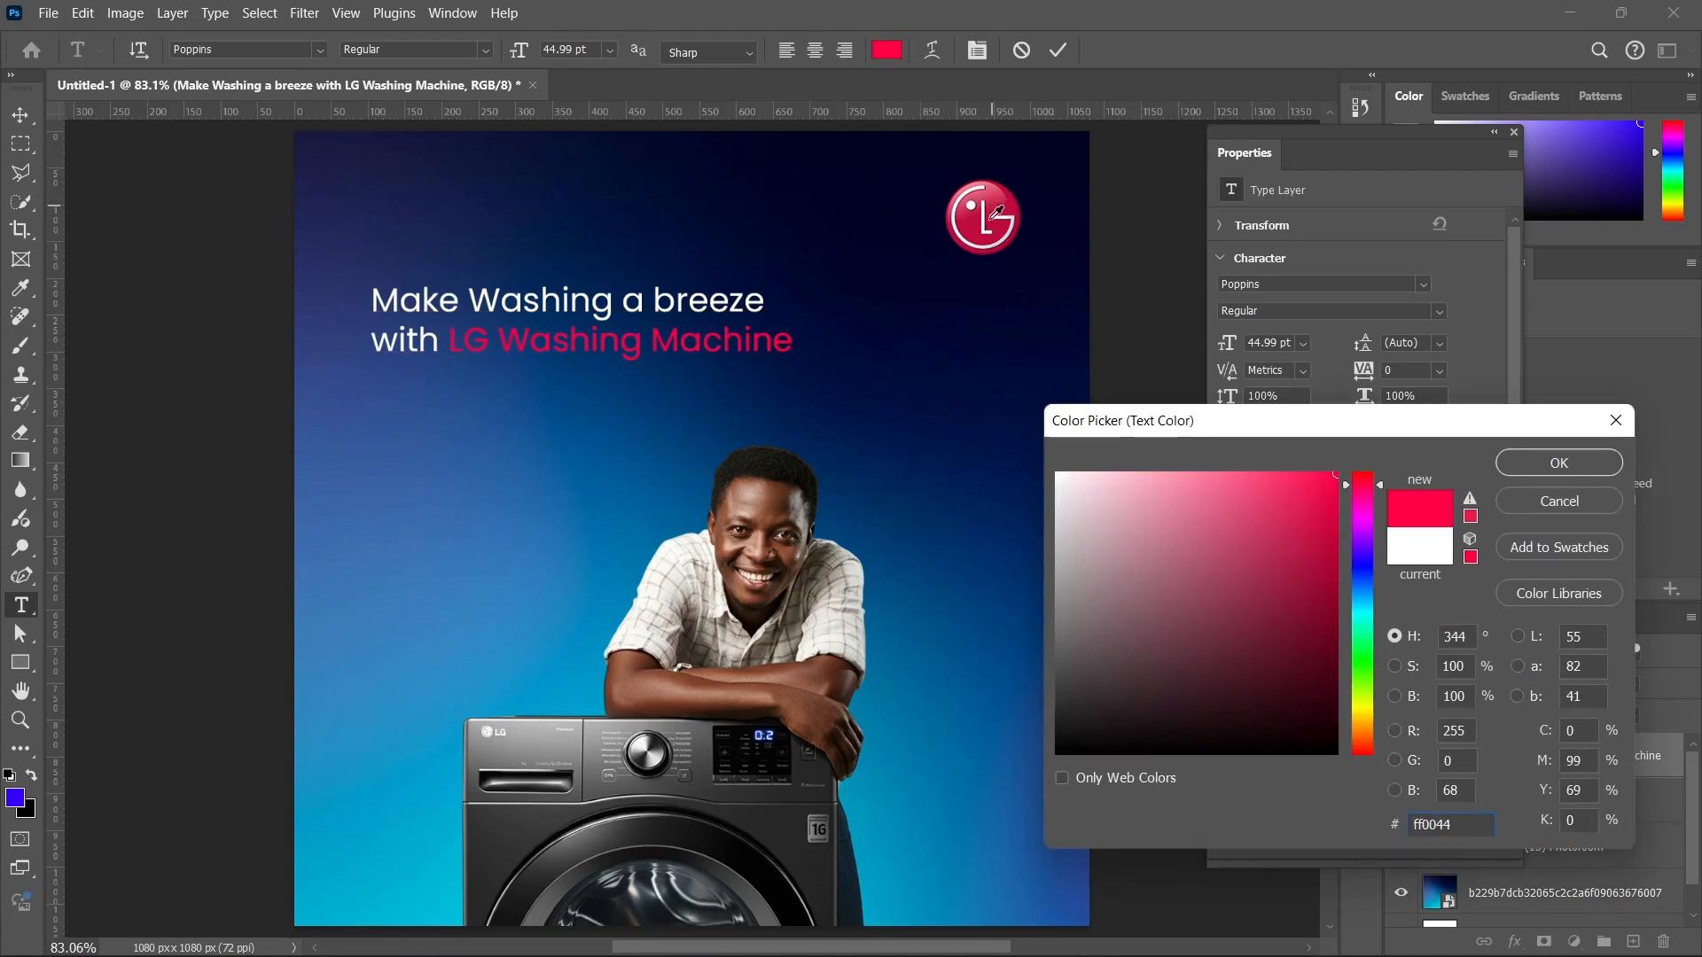
left_click(1258, 477)
left_click(1266, 477)
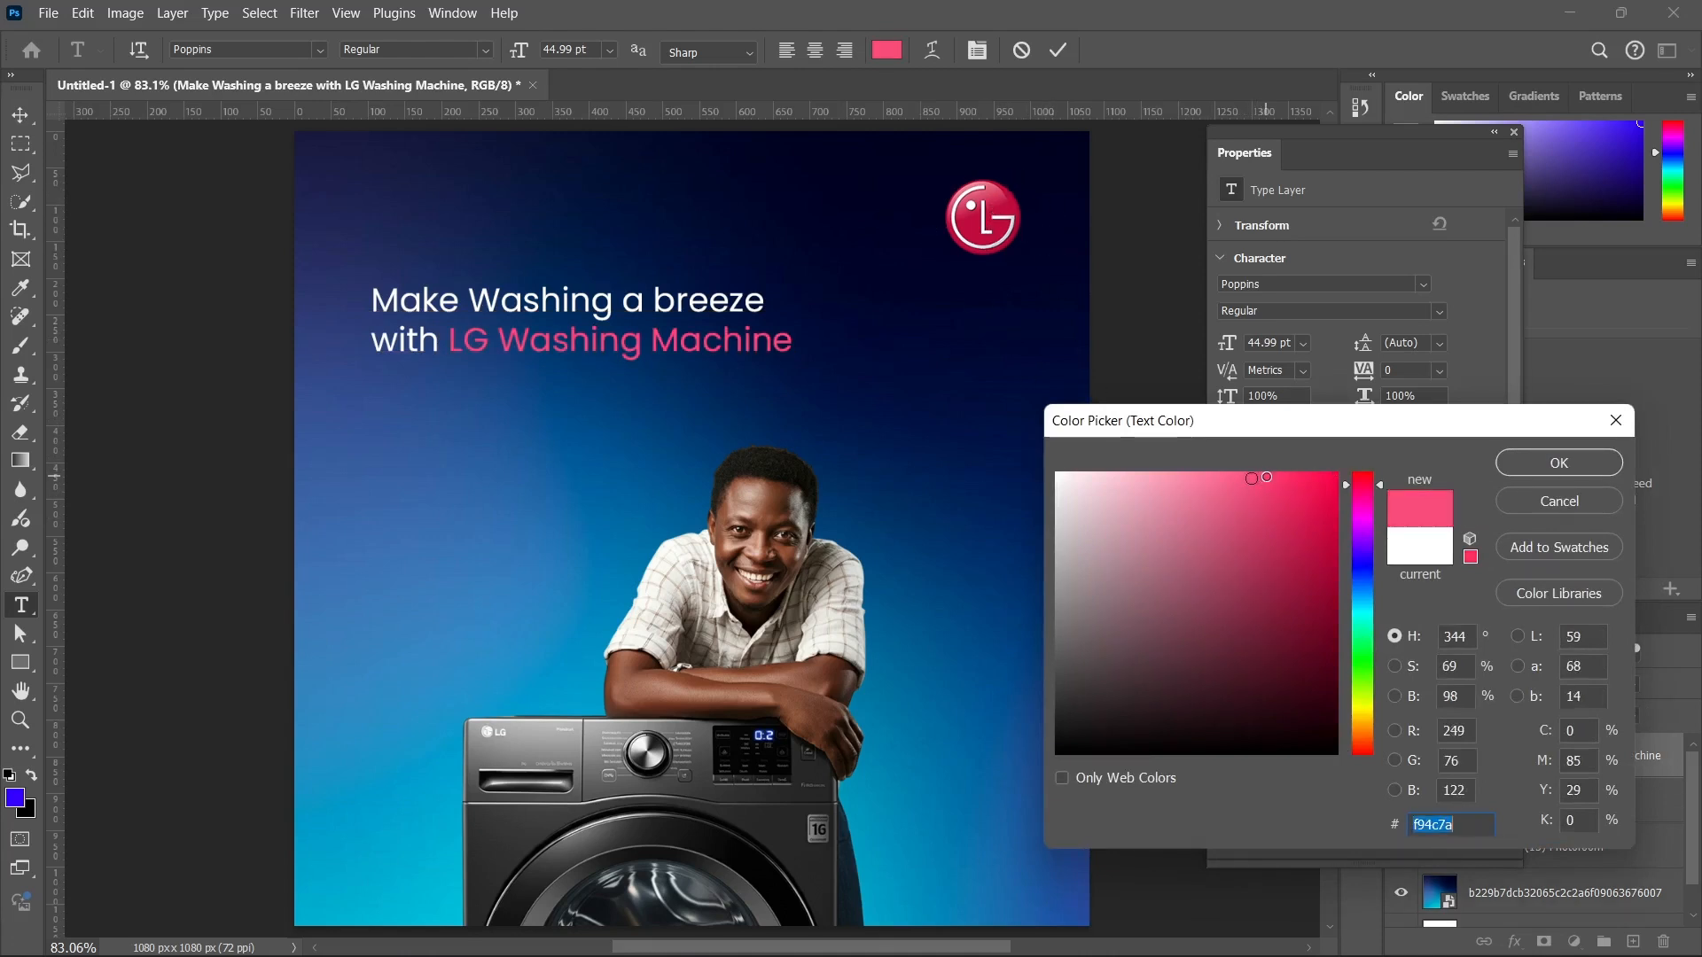
left_click(1559, 464)
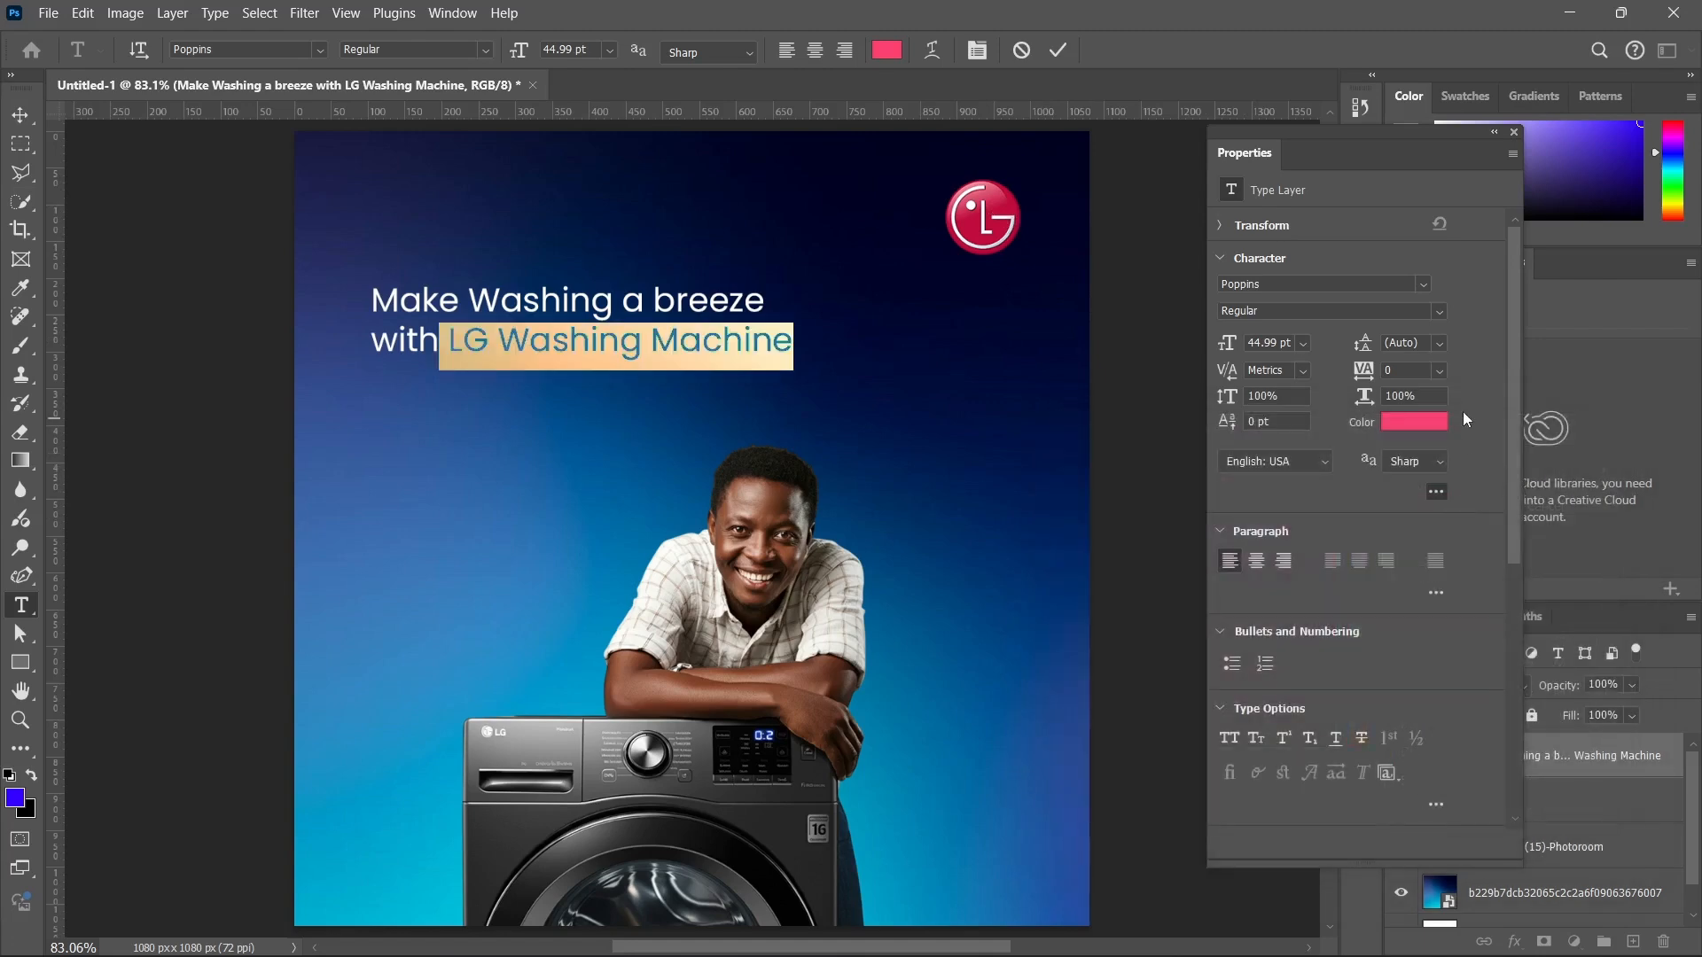
Set the words LG Washing Machine to Poppins Medium, commit the text edit and close the Properties panel.
left_click(1448, 316)
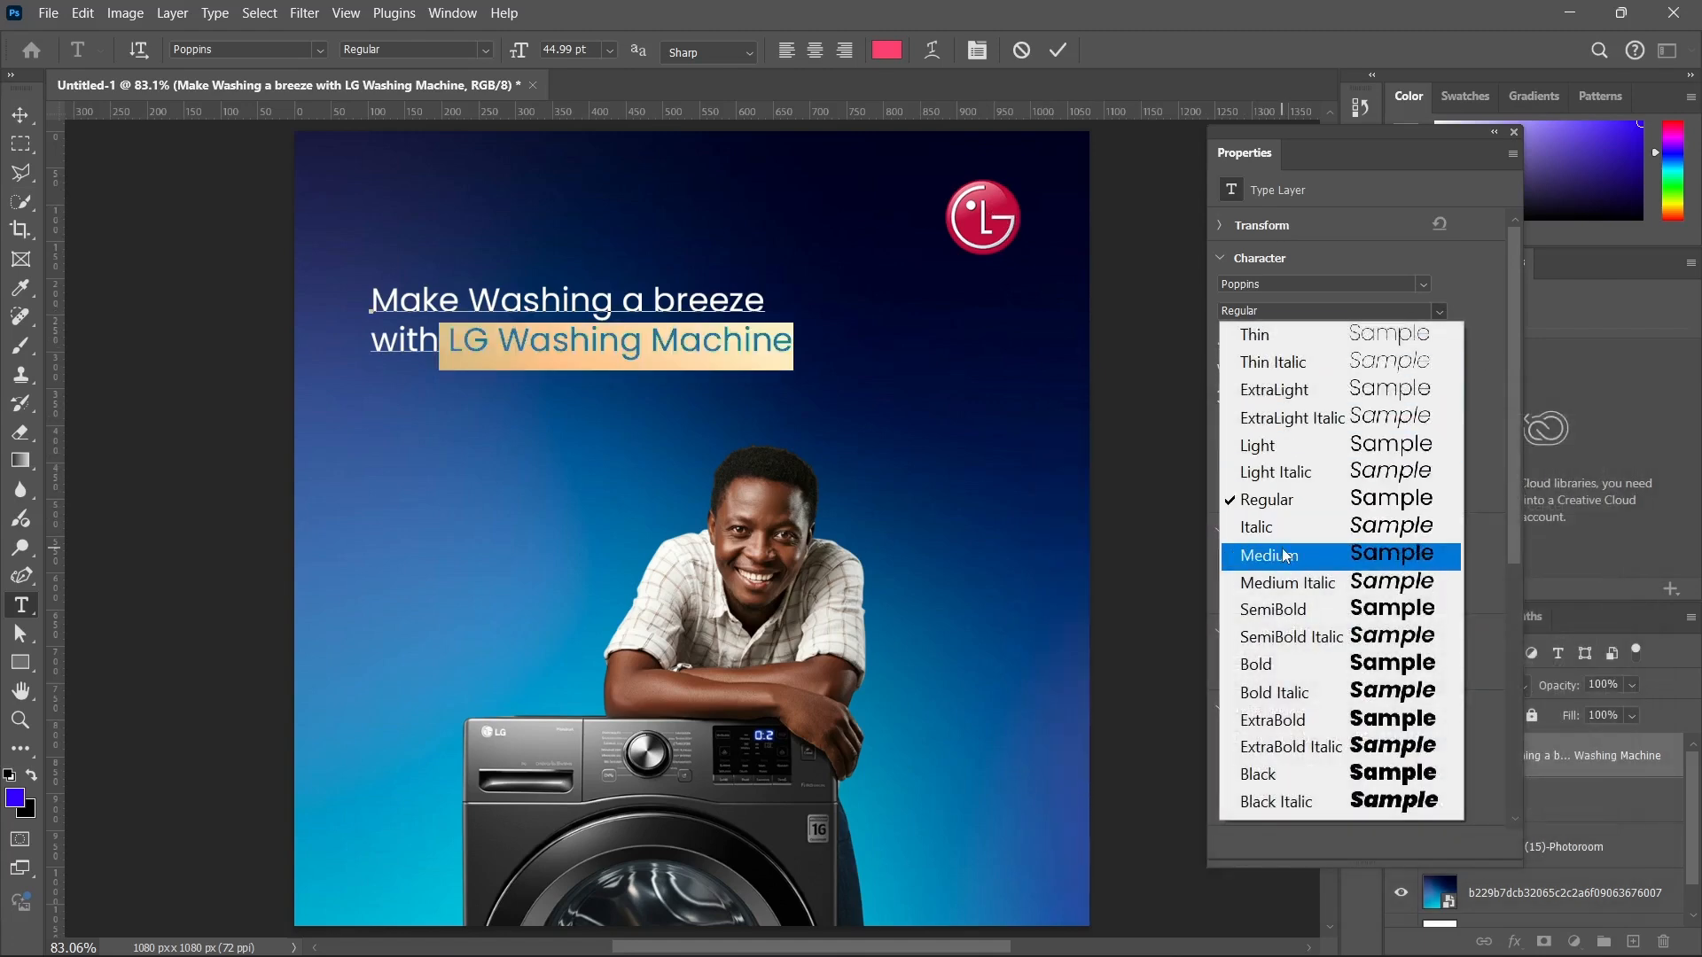
left_click(1277, 550)
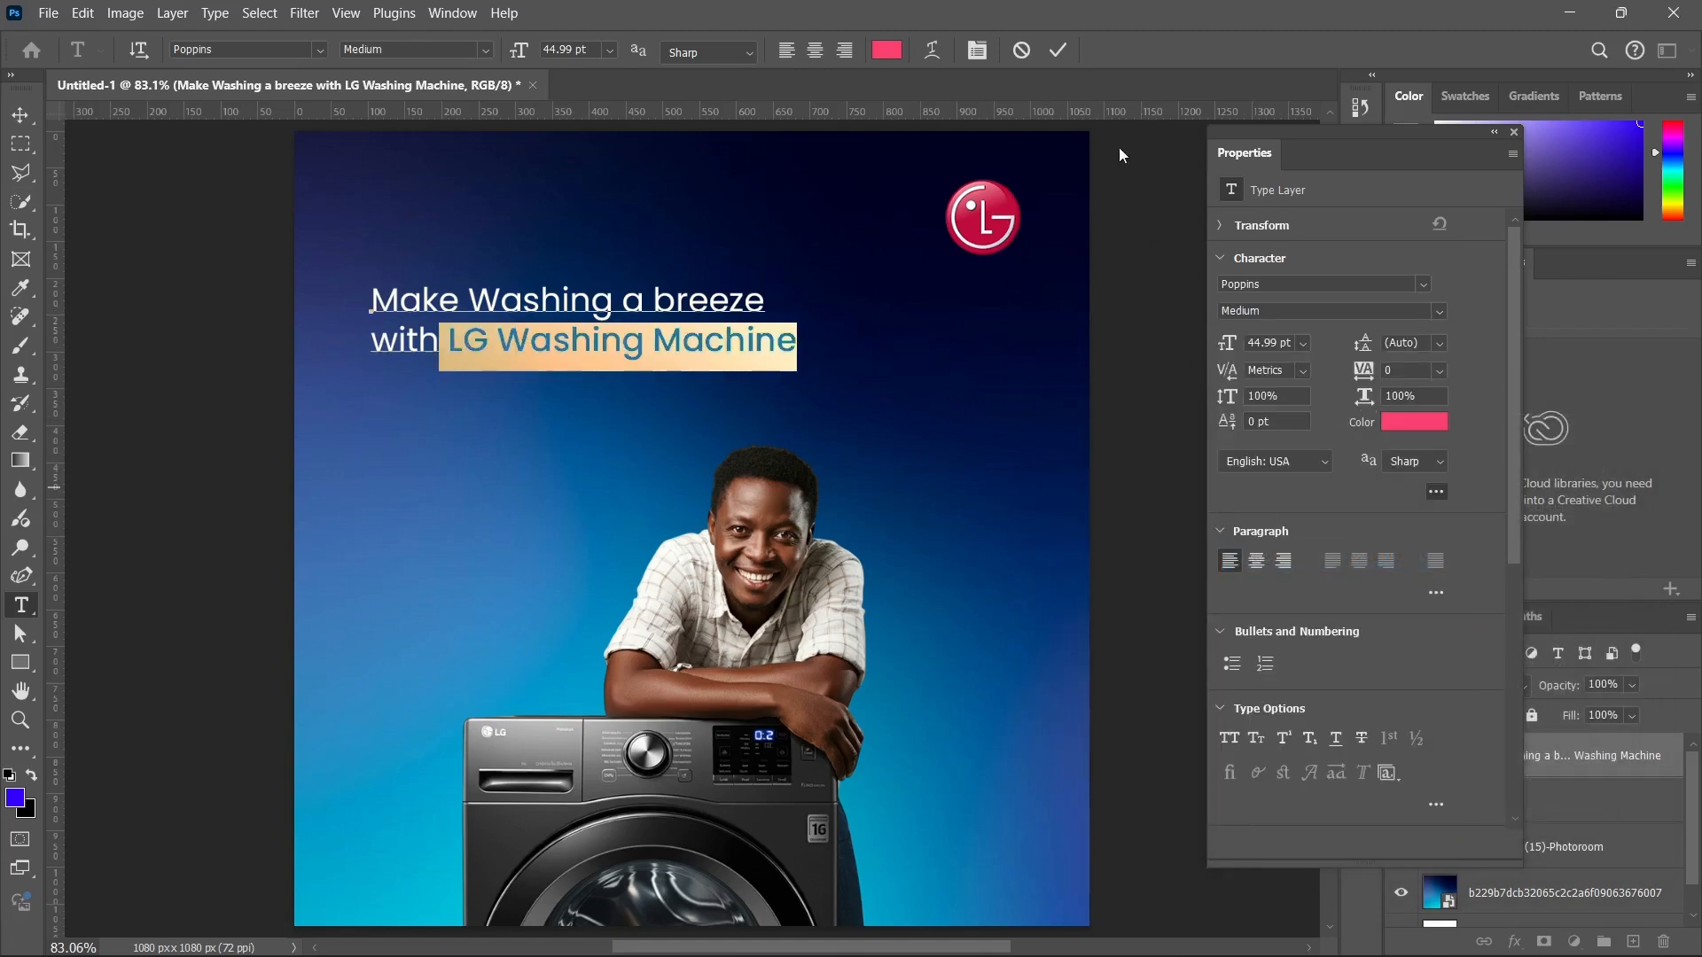
left_click(1059, 51)
key("v")
left_click(1514, 131)
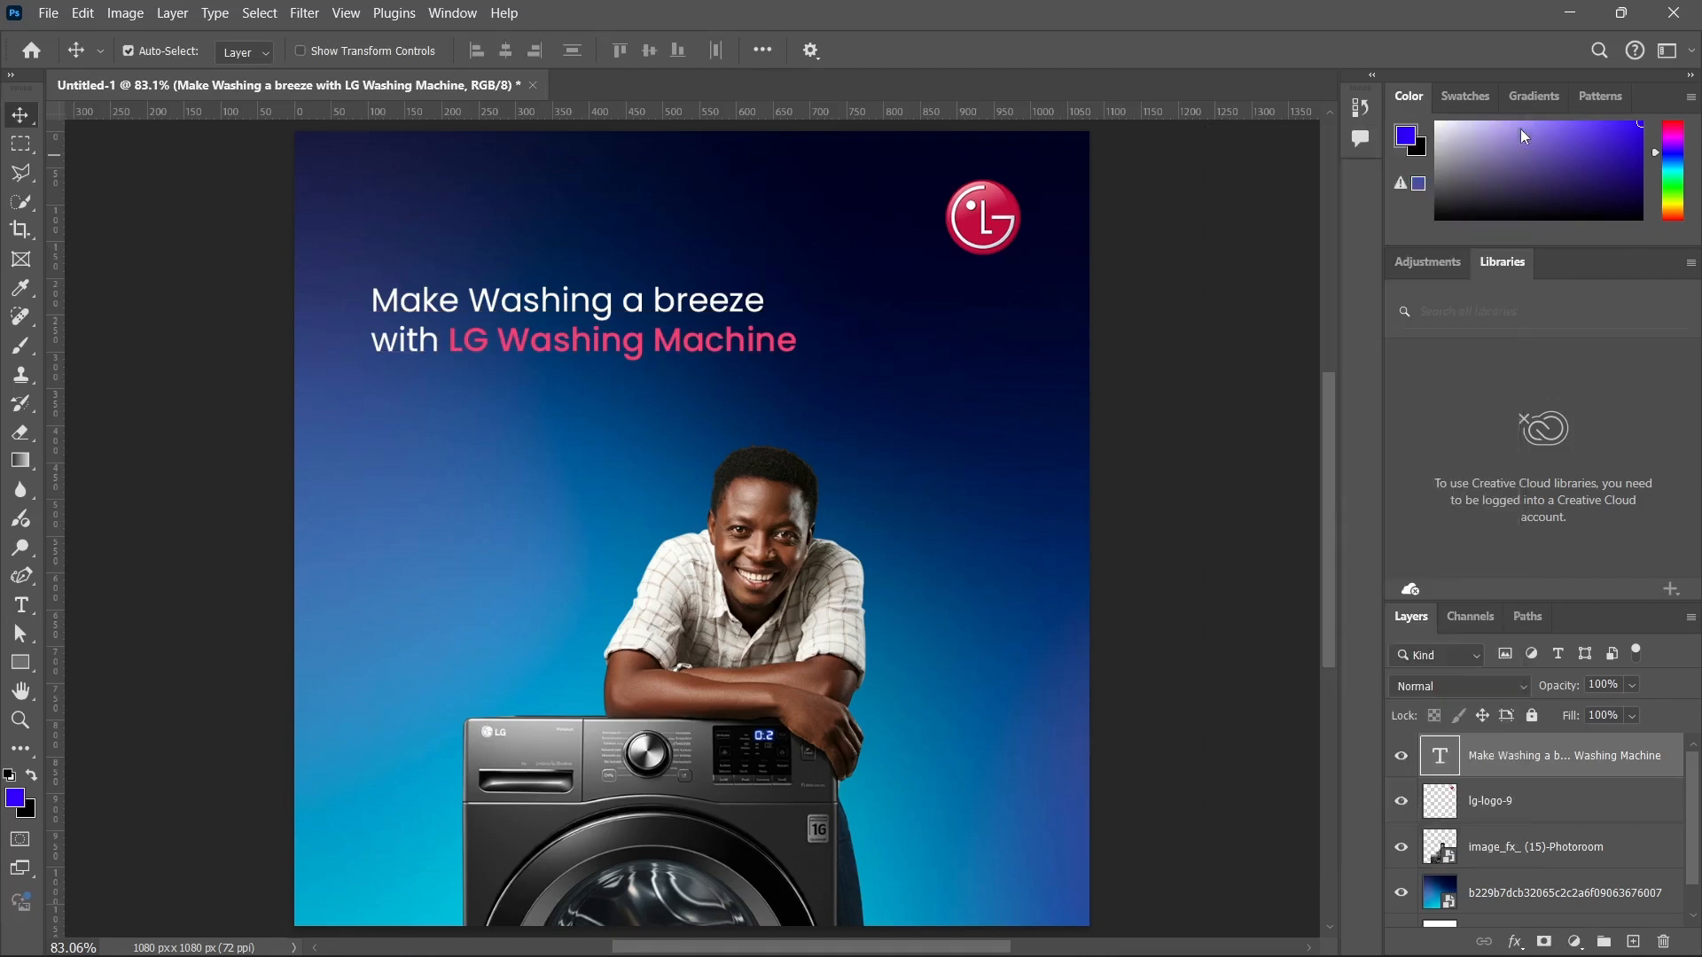